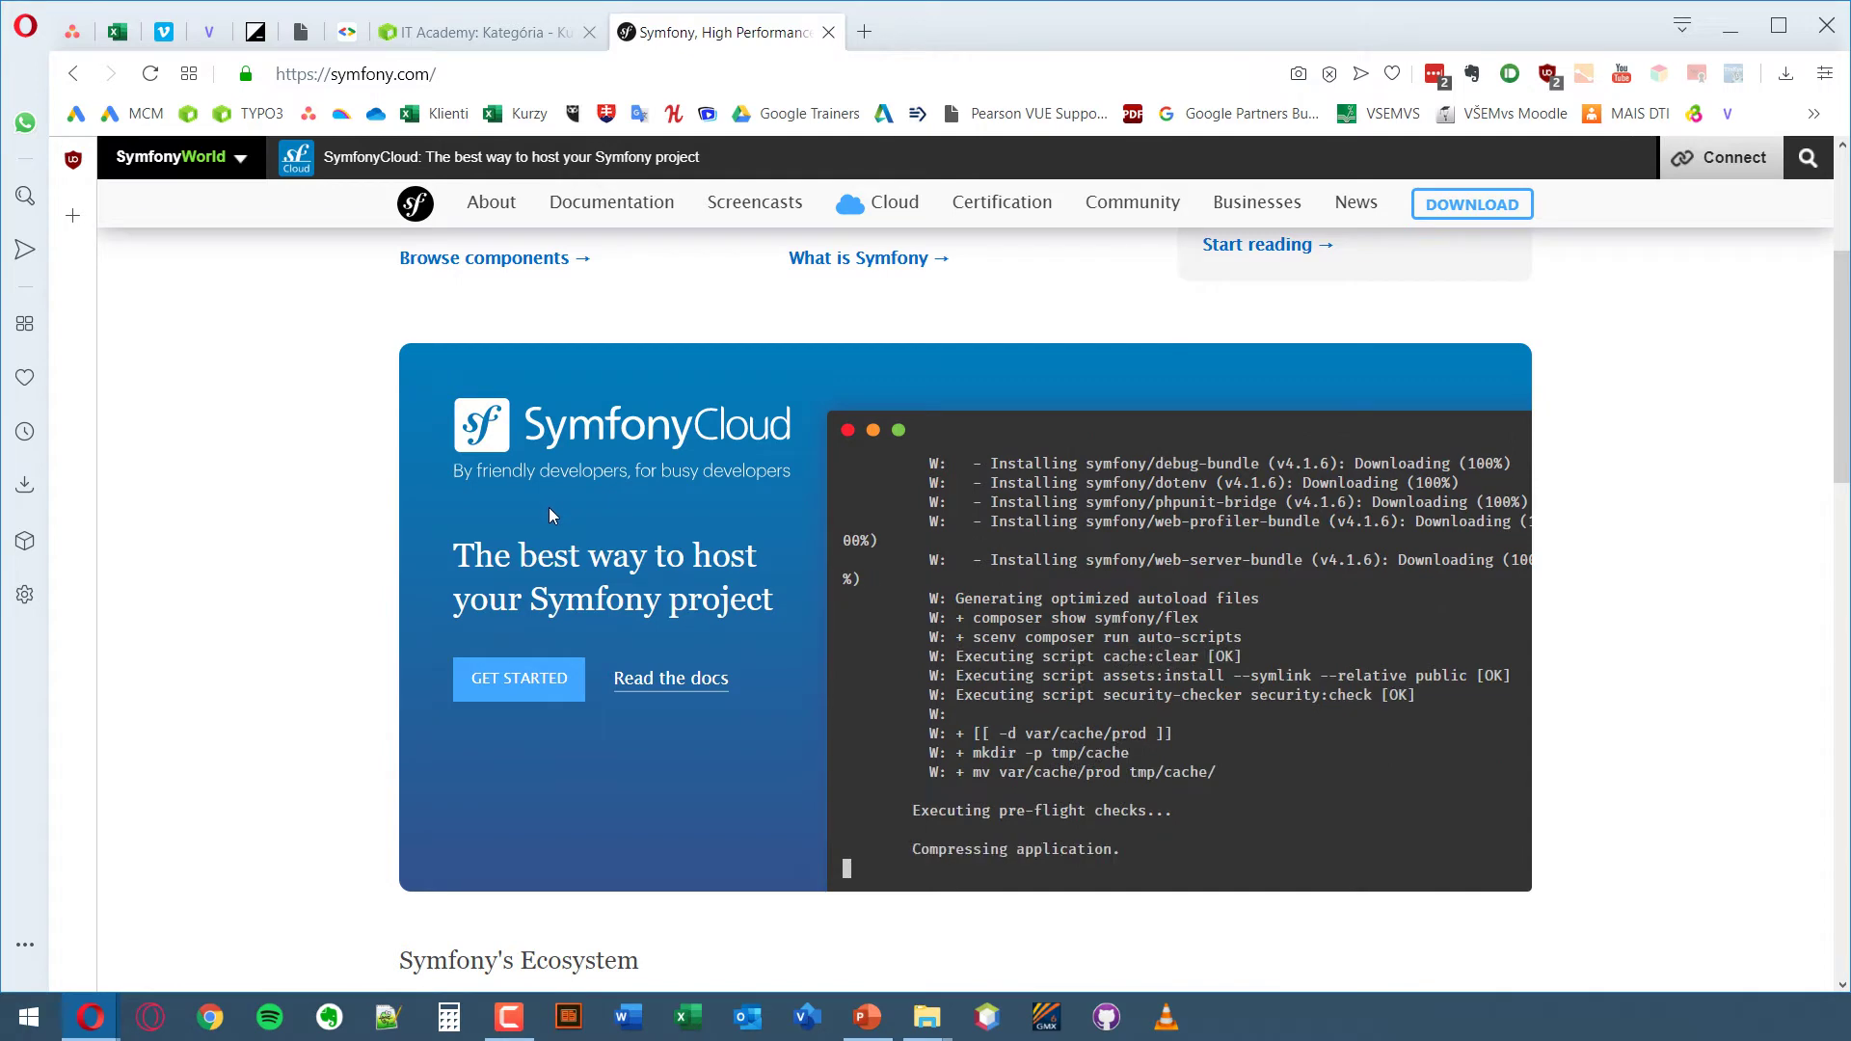
- Open the Symfony Certification page and examine the Symfony 4 exam topics and the exam overview
left_click(1014, 202)
scroll(960, 414, "down", 9)
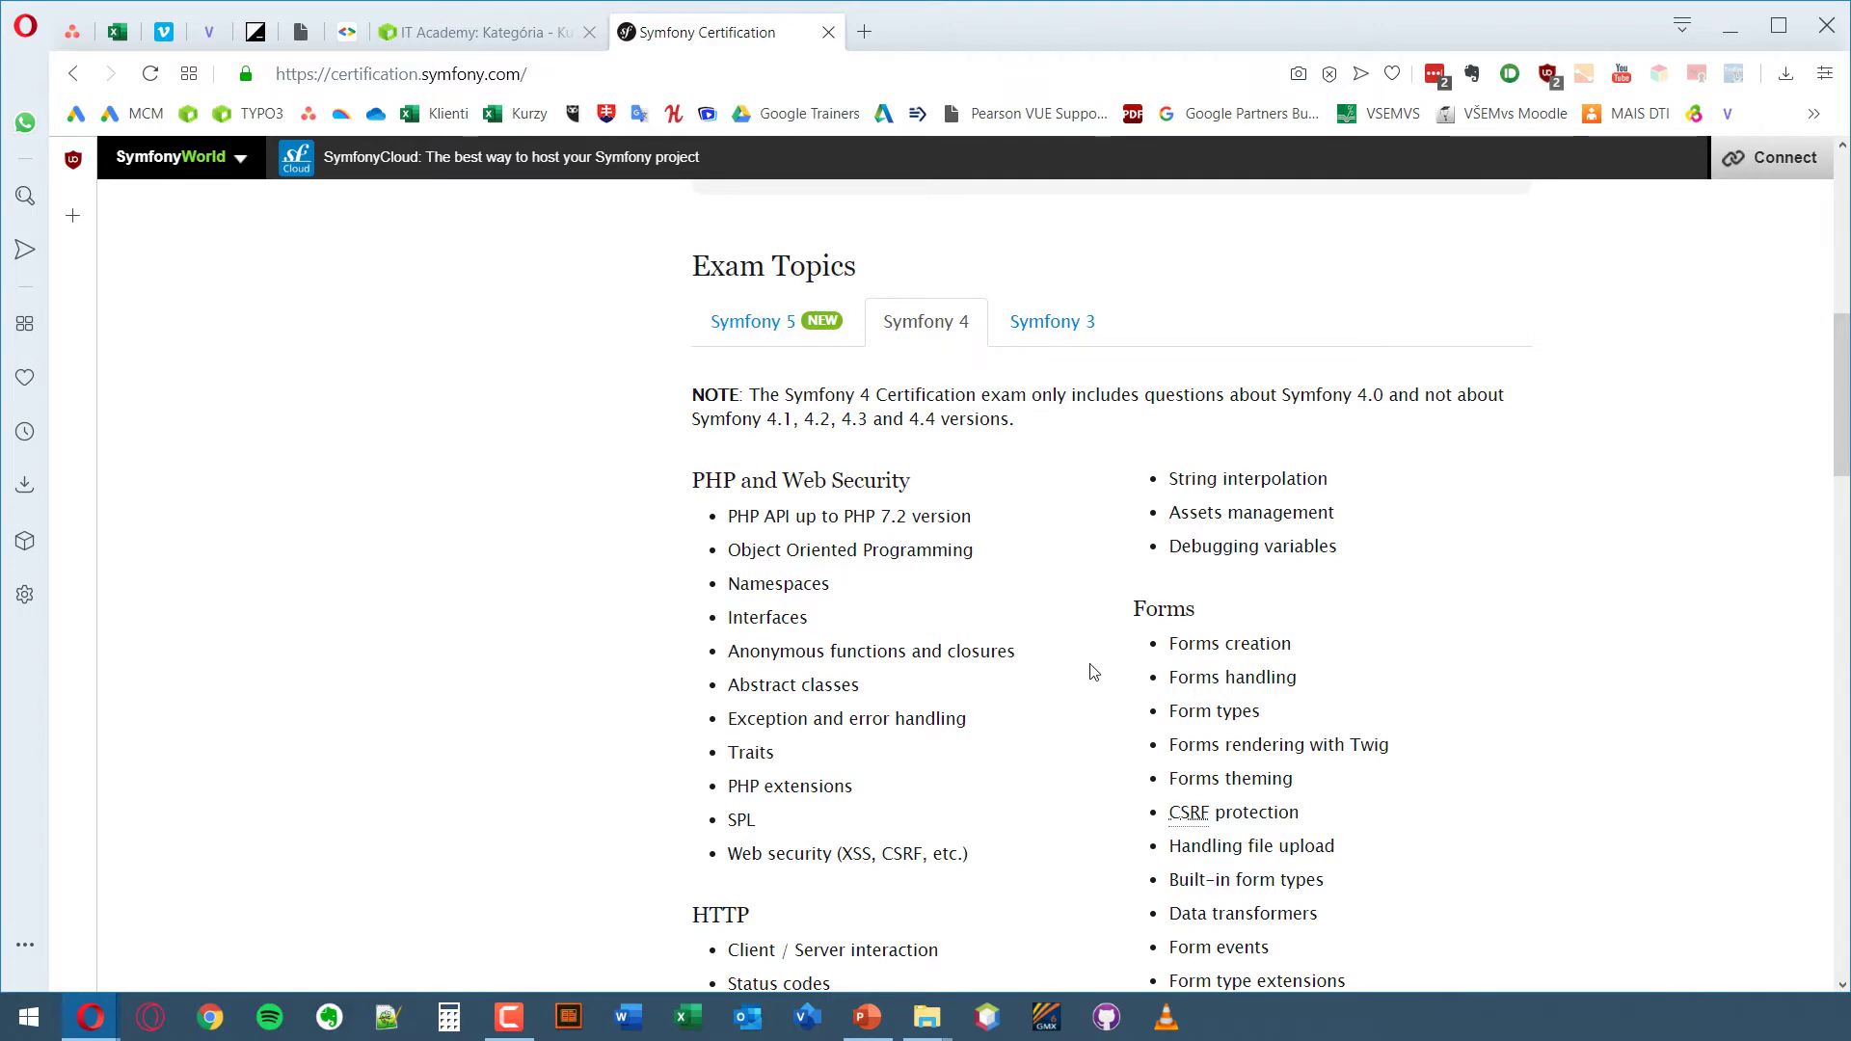
scroll(1093, 672, "down", 10)
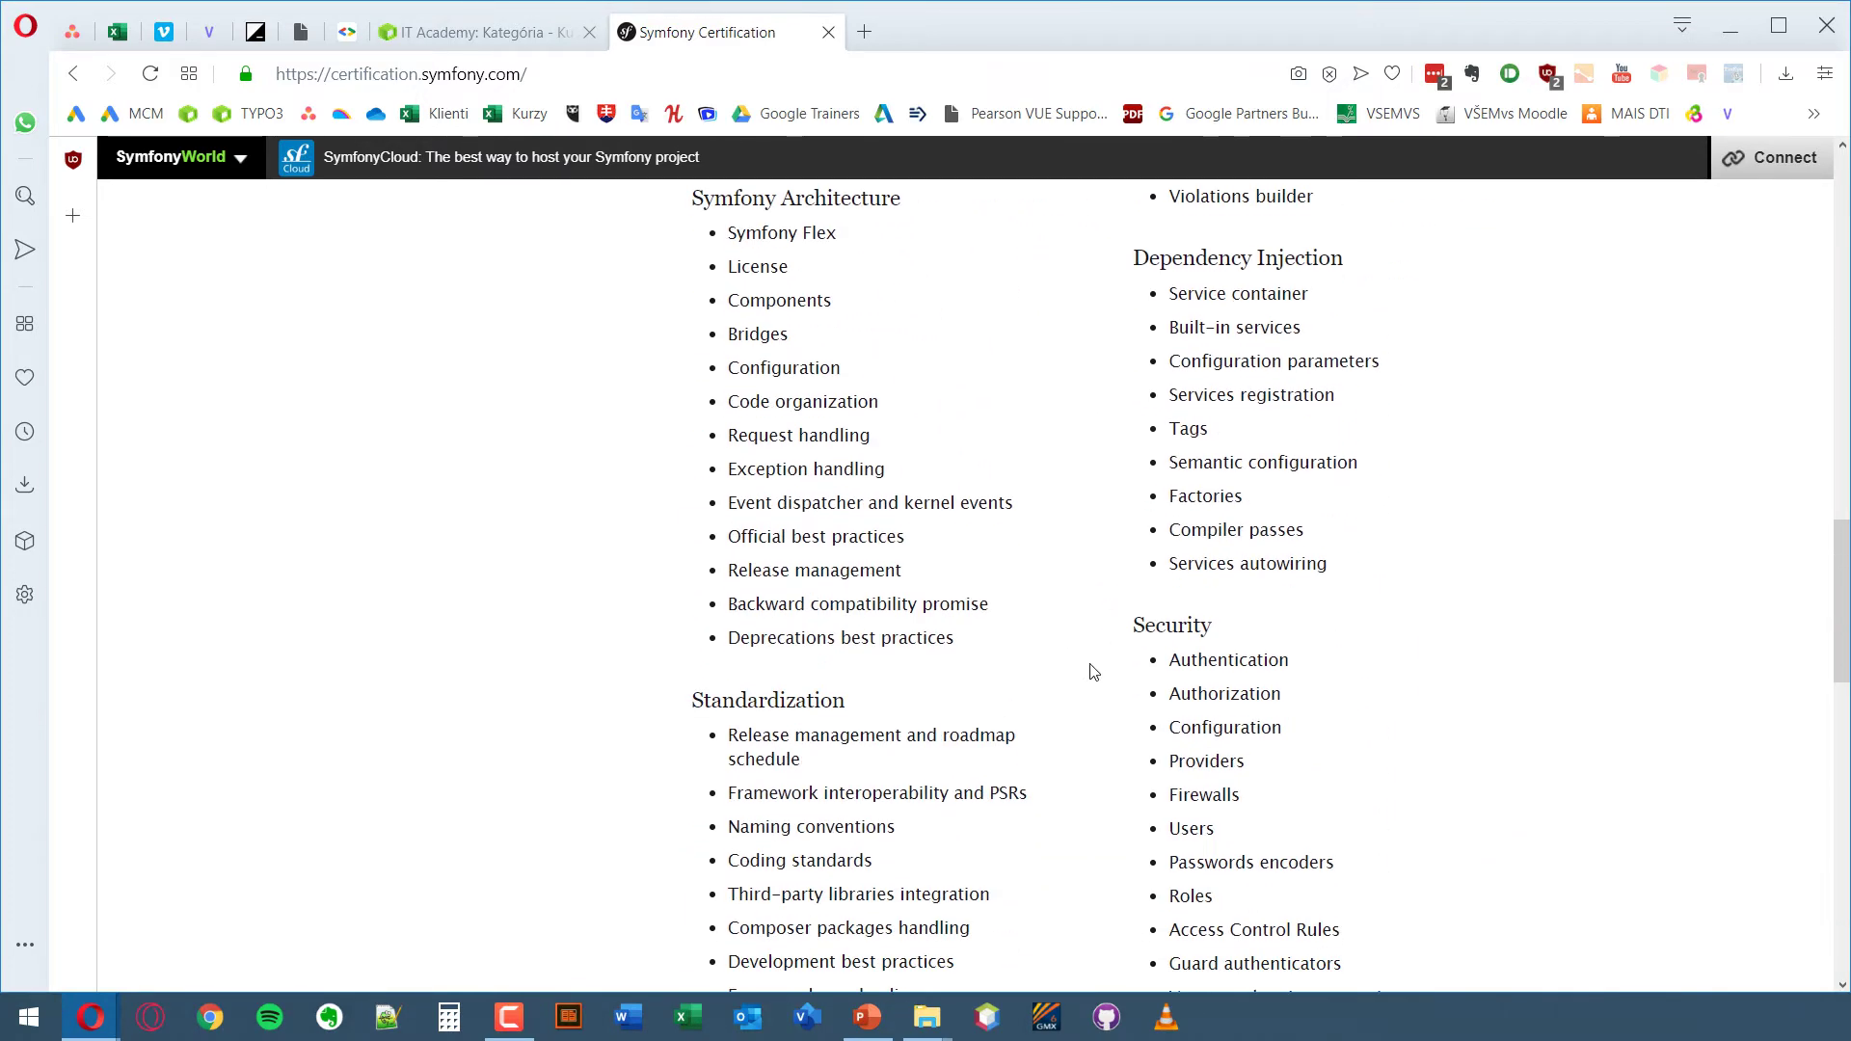
scroll(1094, 672, "up", 12)
scroll(868, 459, "down", 2)
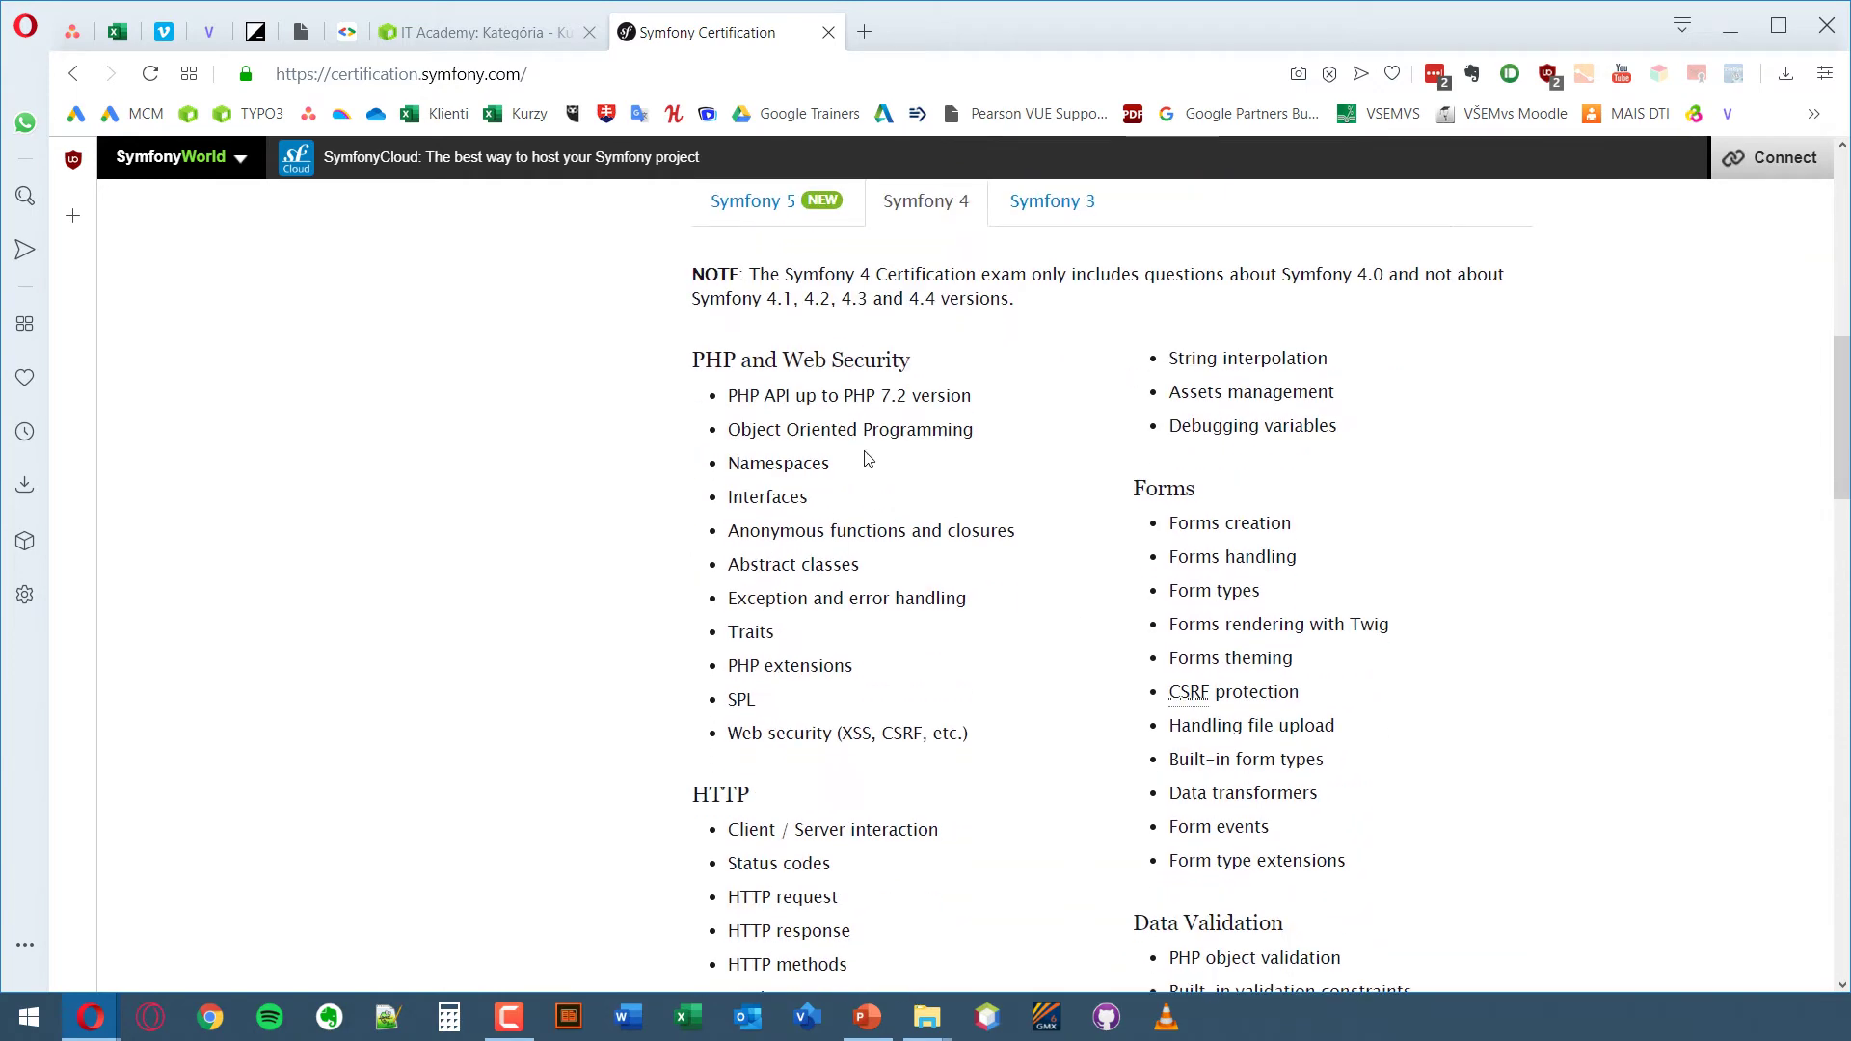
scroll(784, 388, "down", 1)
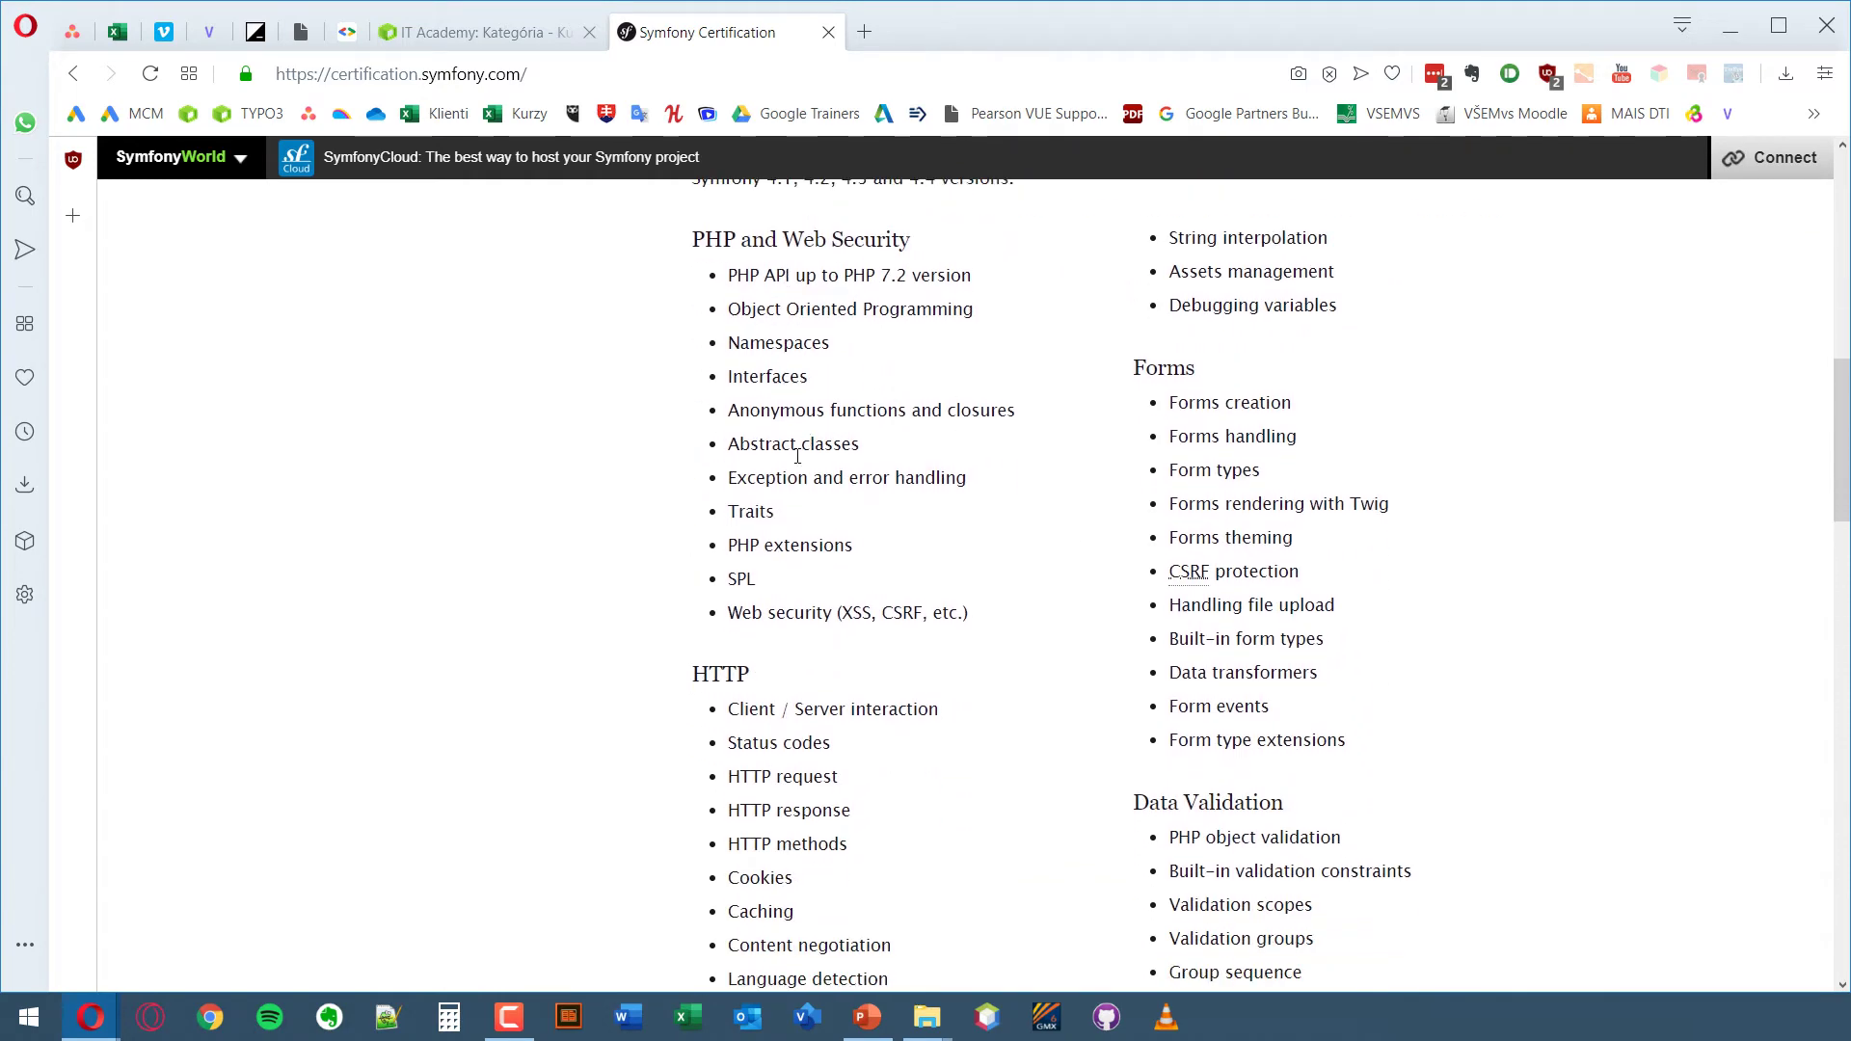
scroll(797, 456, "down", 2)
scroll(1421, 392, "up", 2)
scroll(1274, 605, "down", 3)
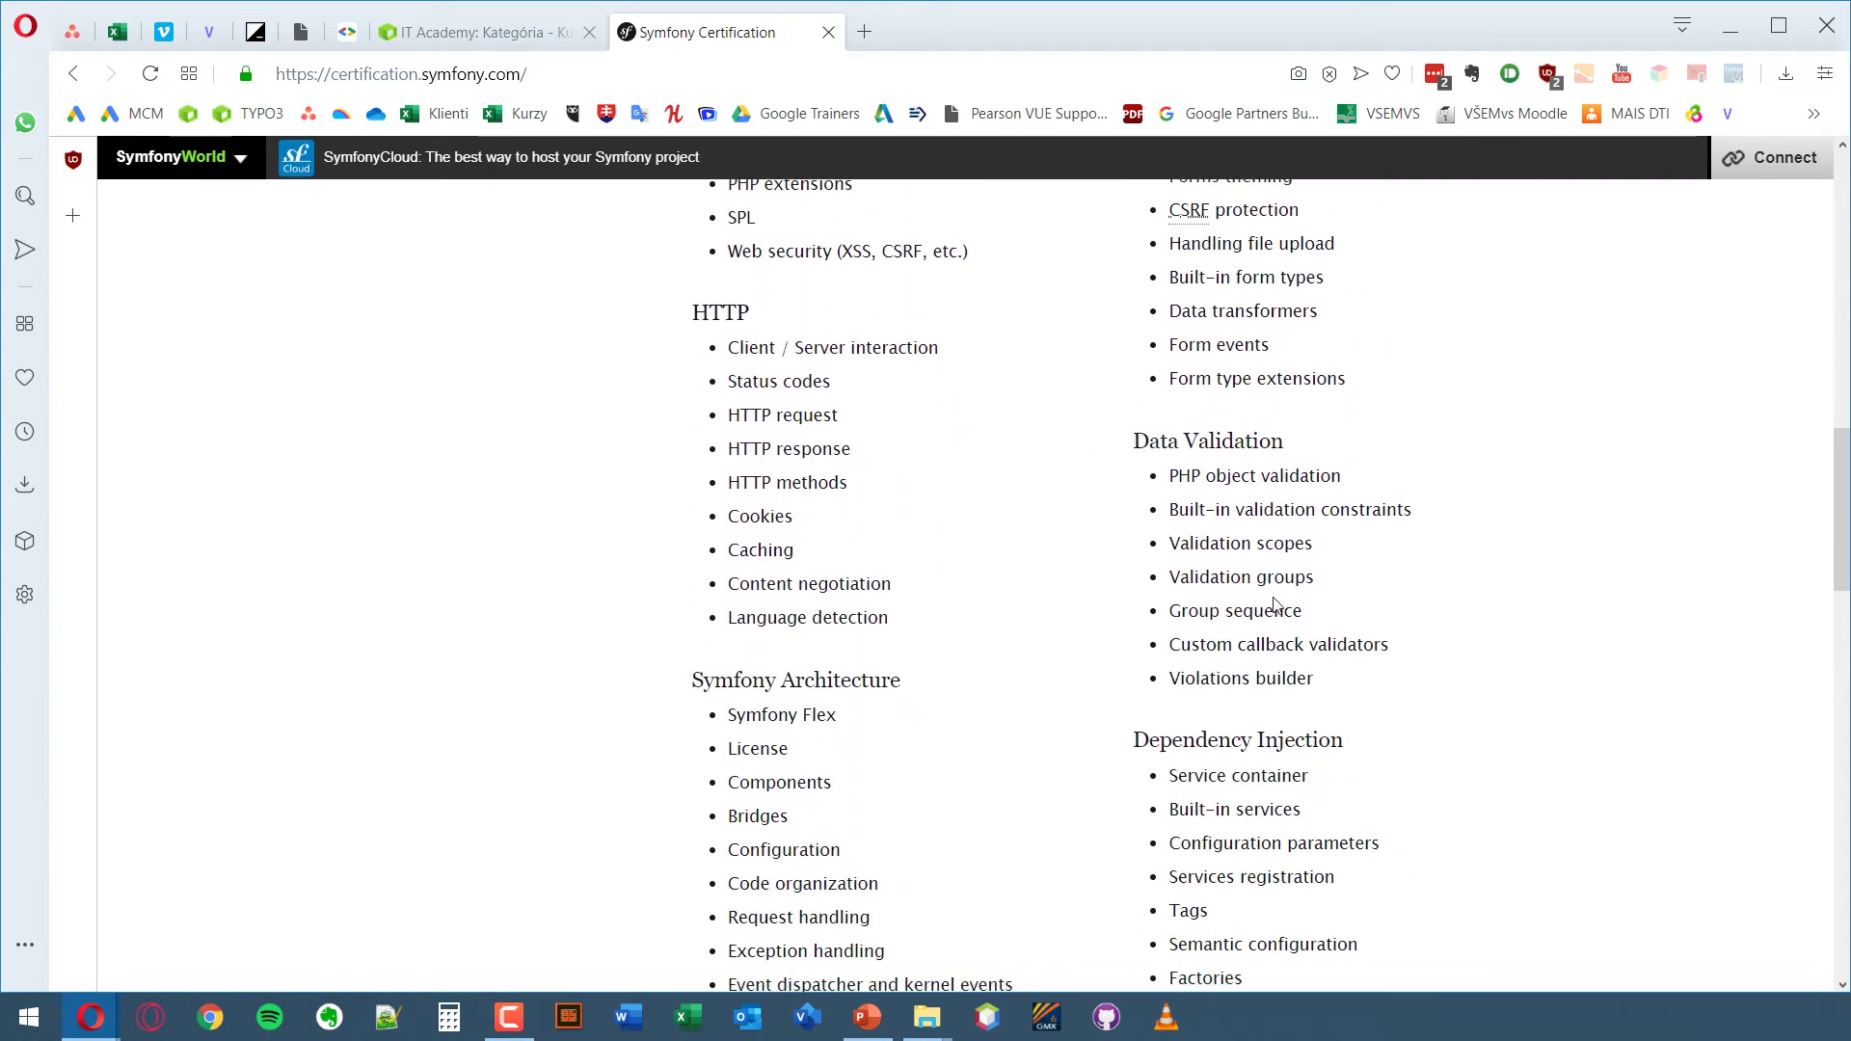
scroll(1240, 514, "down", 2)
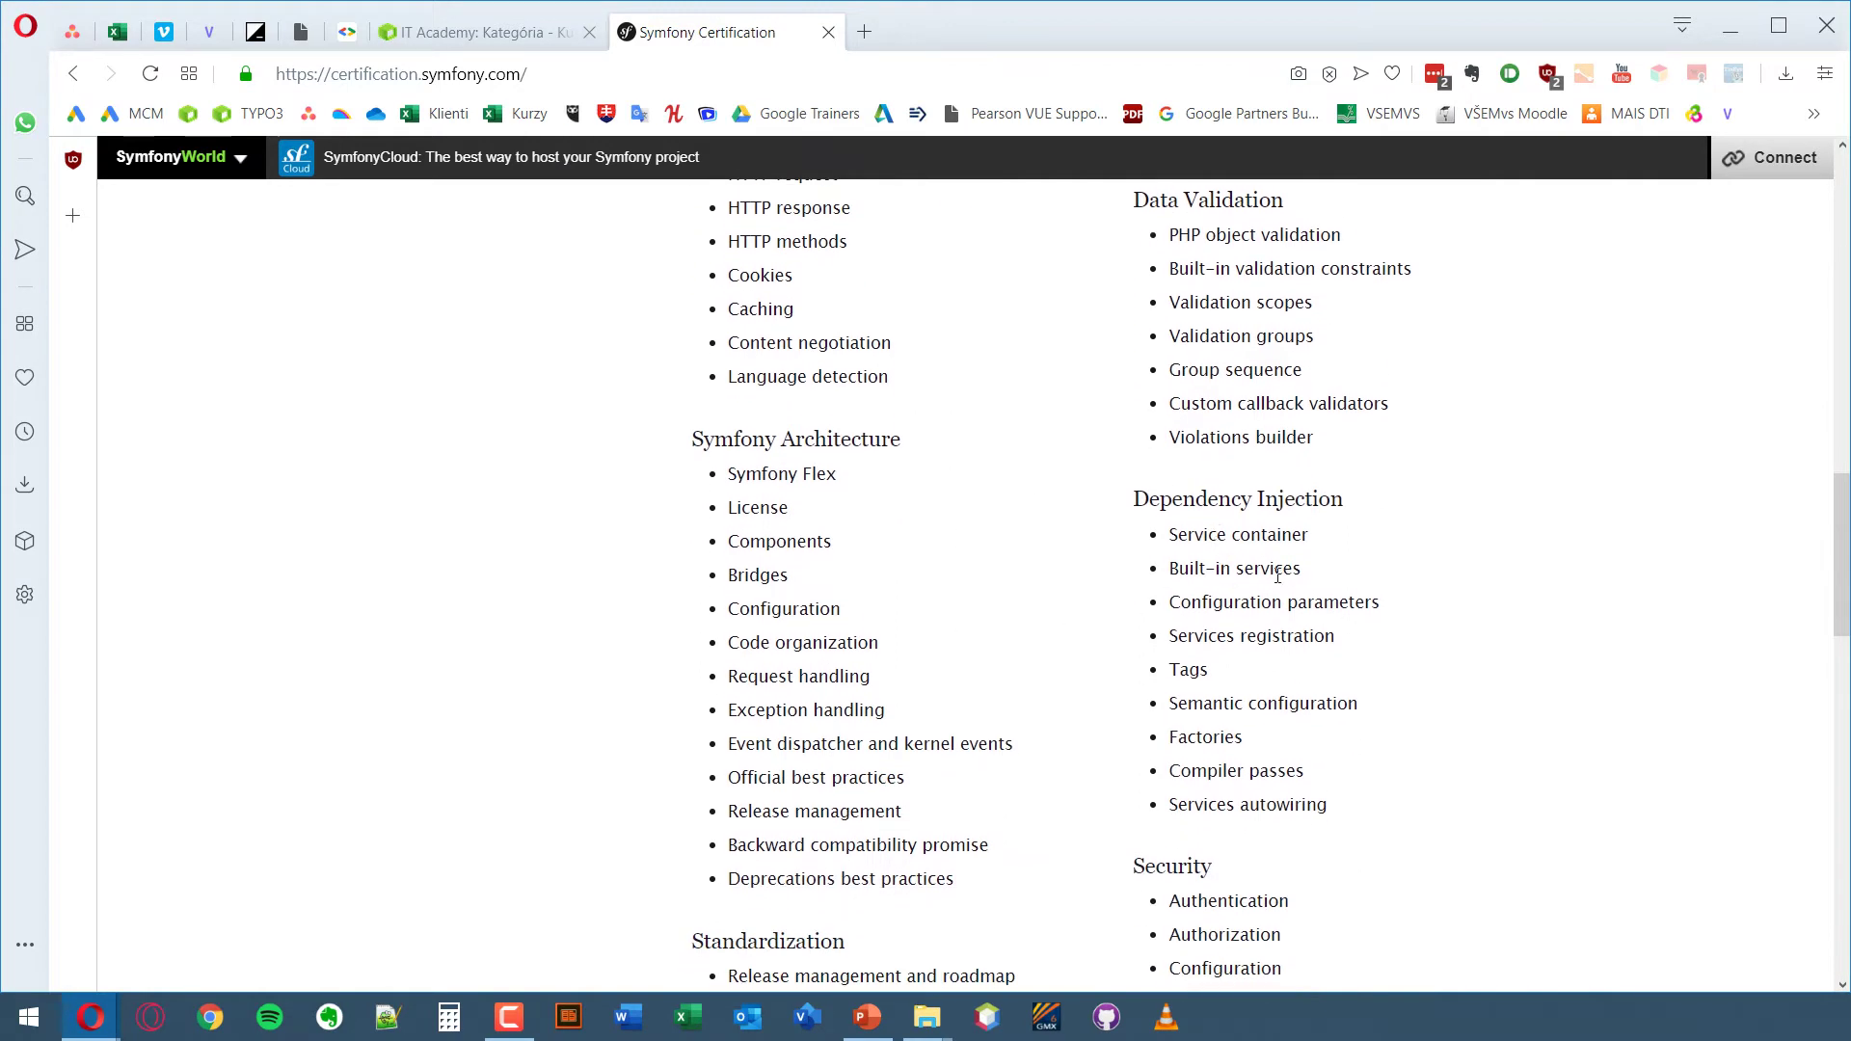
scroll(1275, 593, "down", 6)
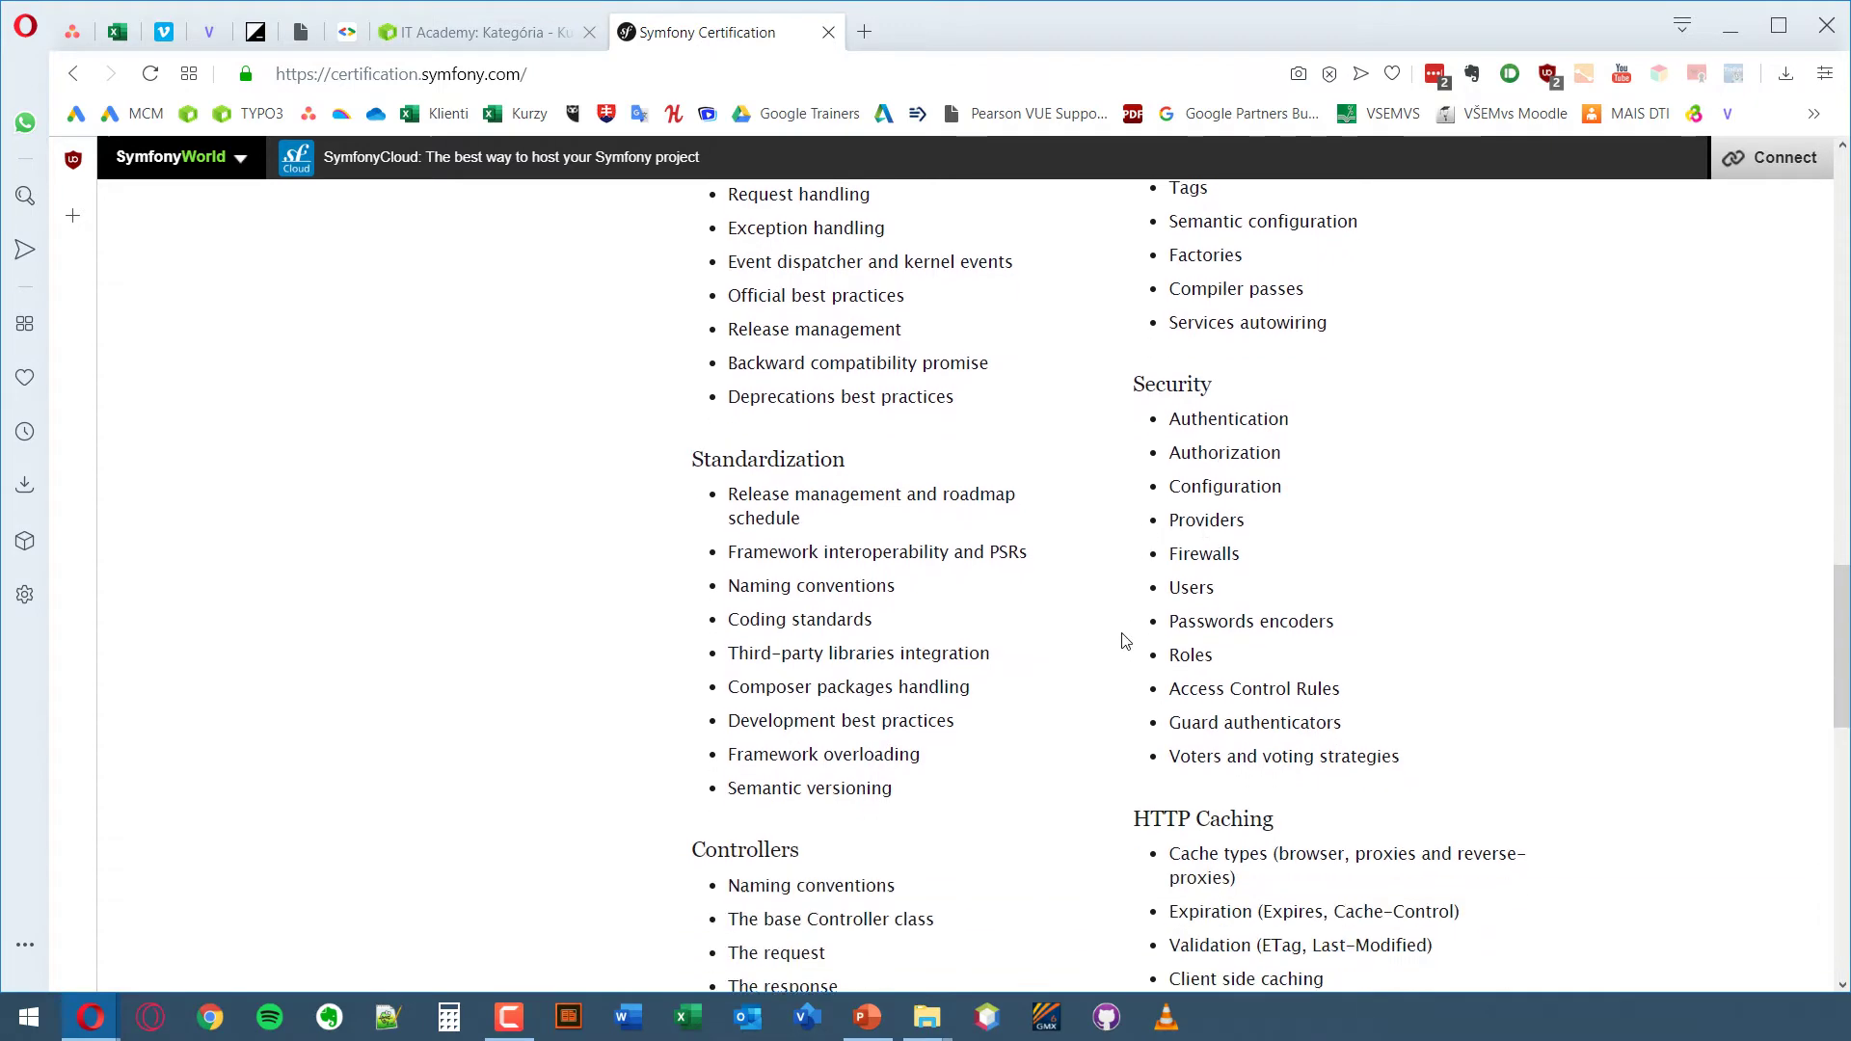
scroll(1126, 641, "down", 4)
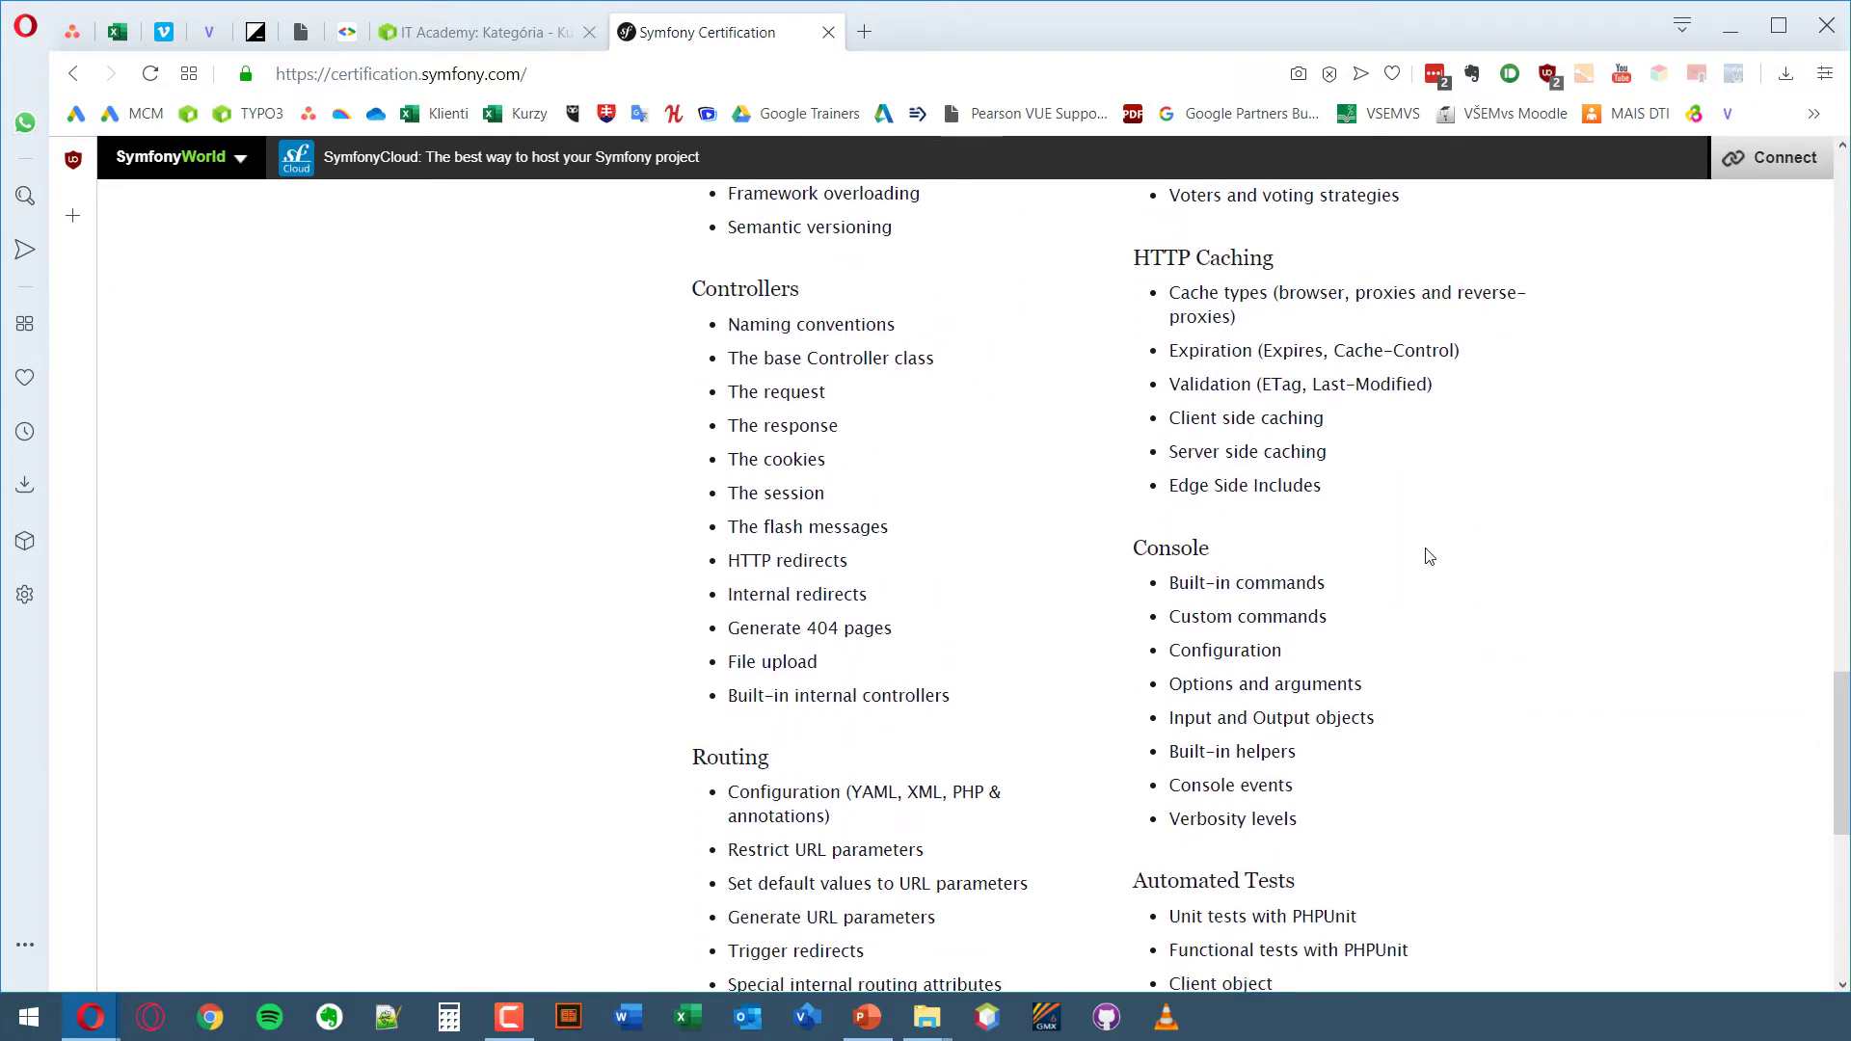
scroll(1386, 588, "down", 1)
scroll(1385, 583, "down", 2)
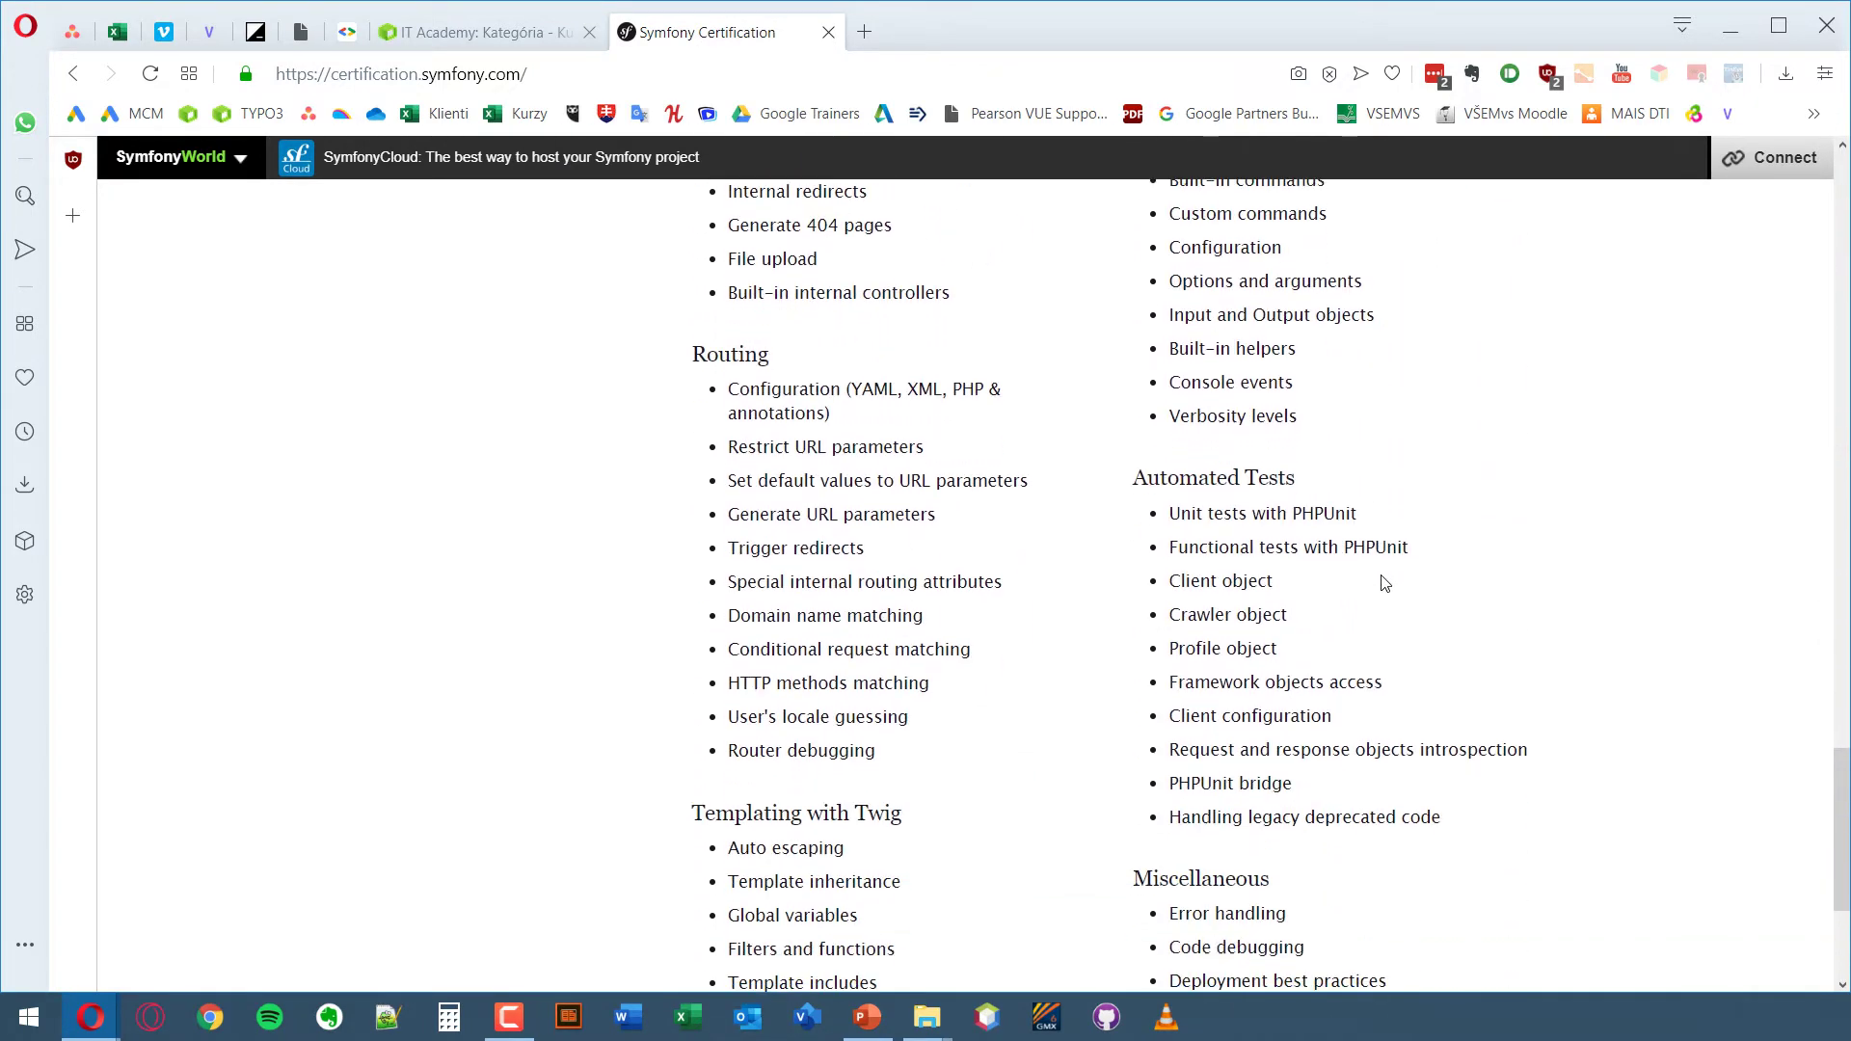
scroll(1385, 582, "down", 1)
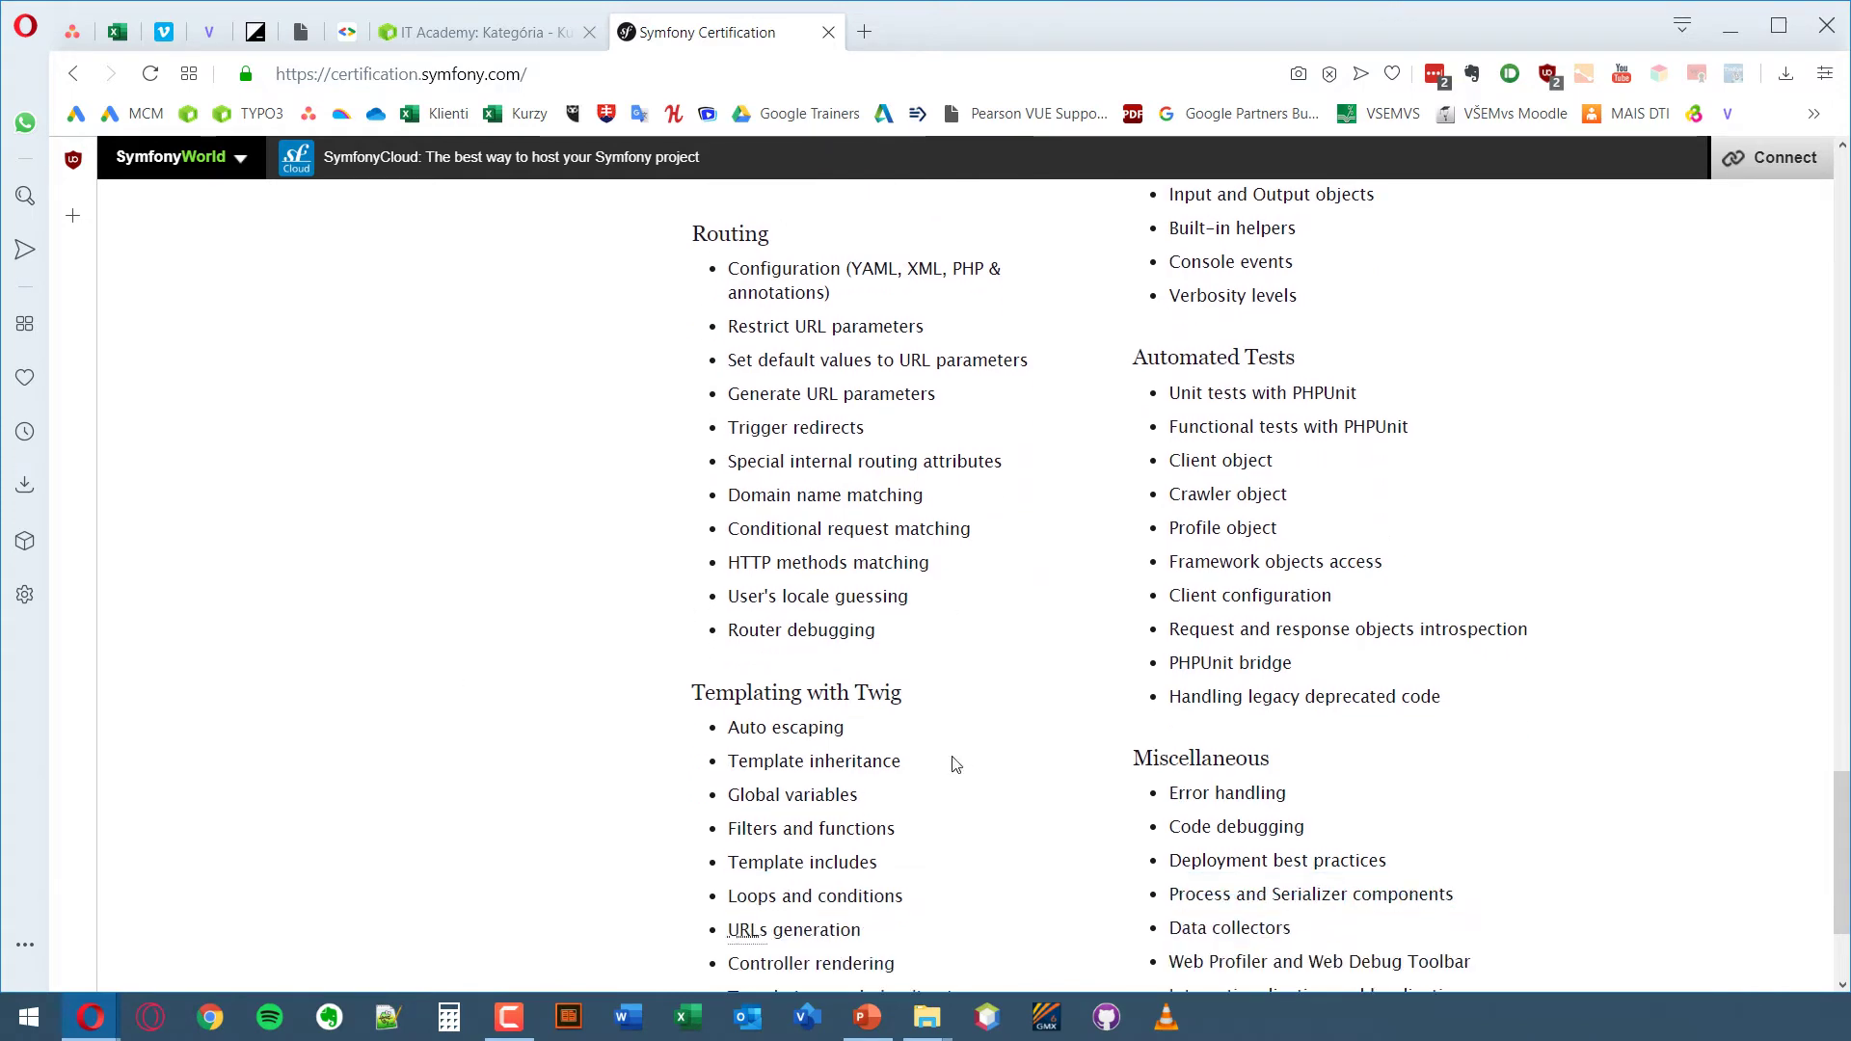
scroll(1436, 702, "down", 2)
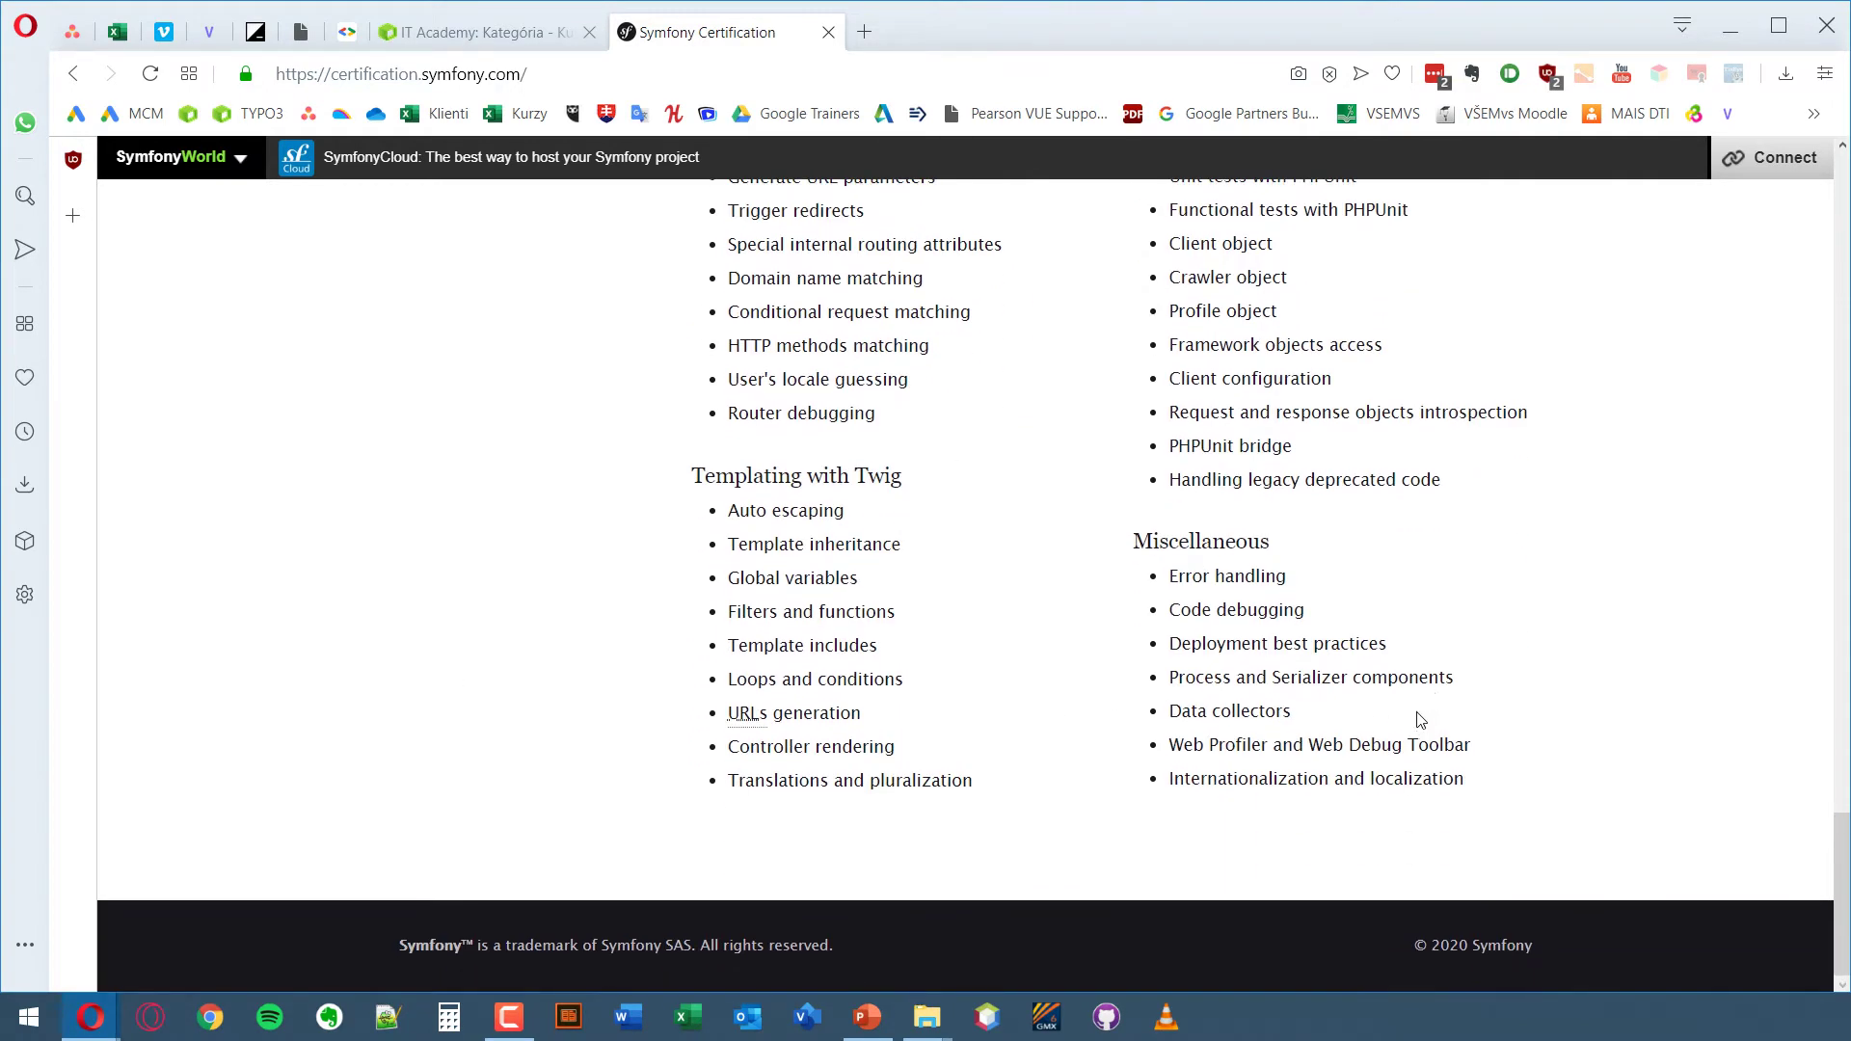
scroll(1421, 721, "up", 15)
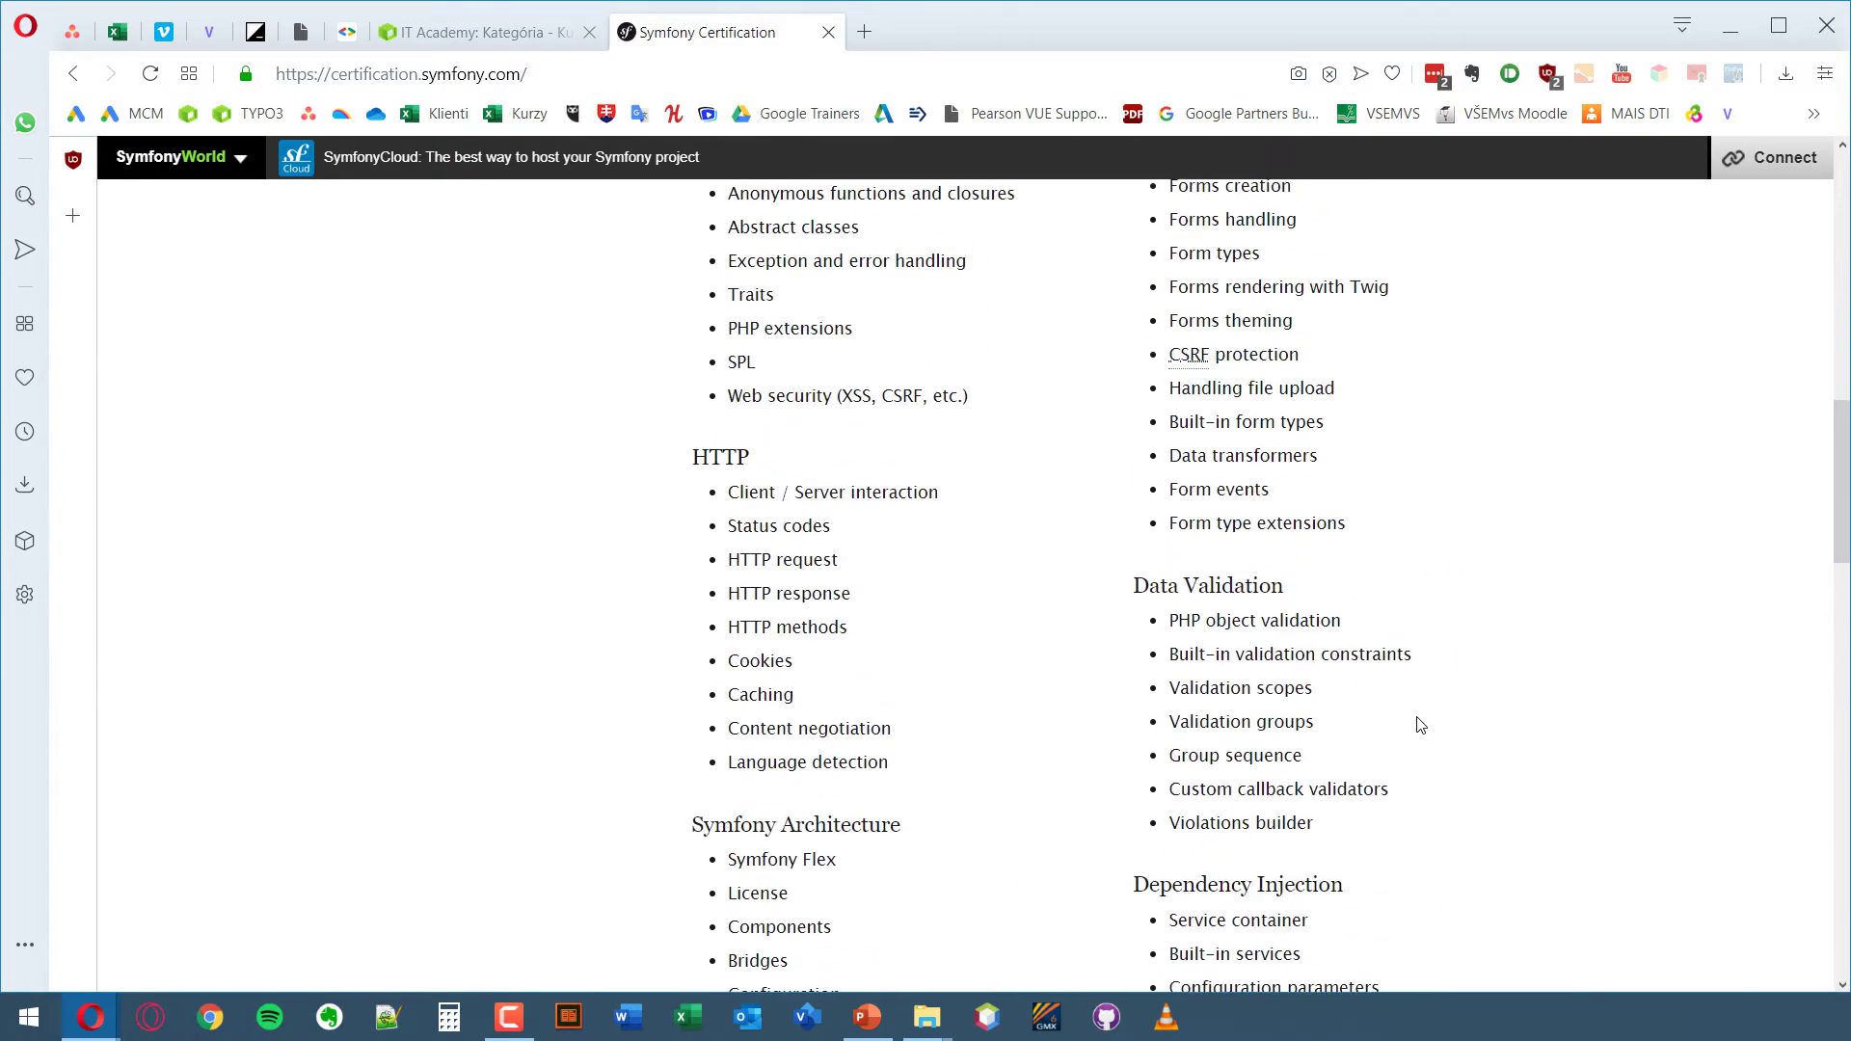
scroll(1420, 723, "up", 8)
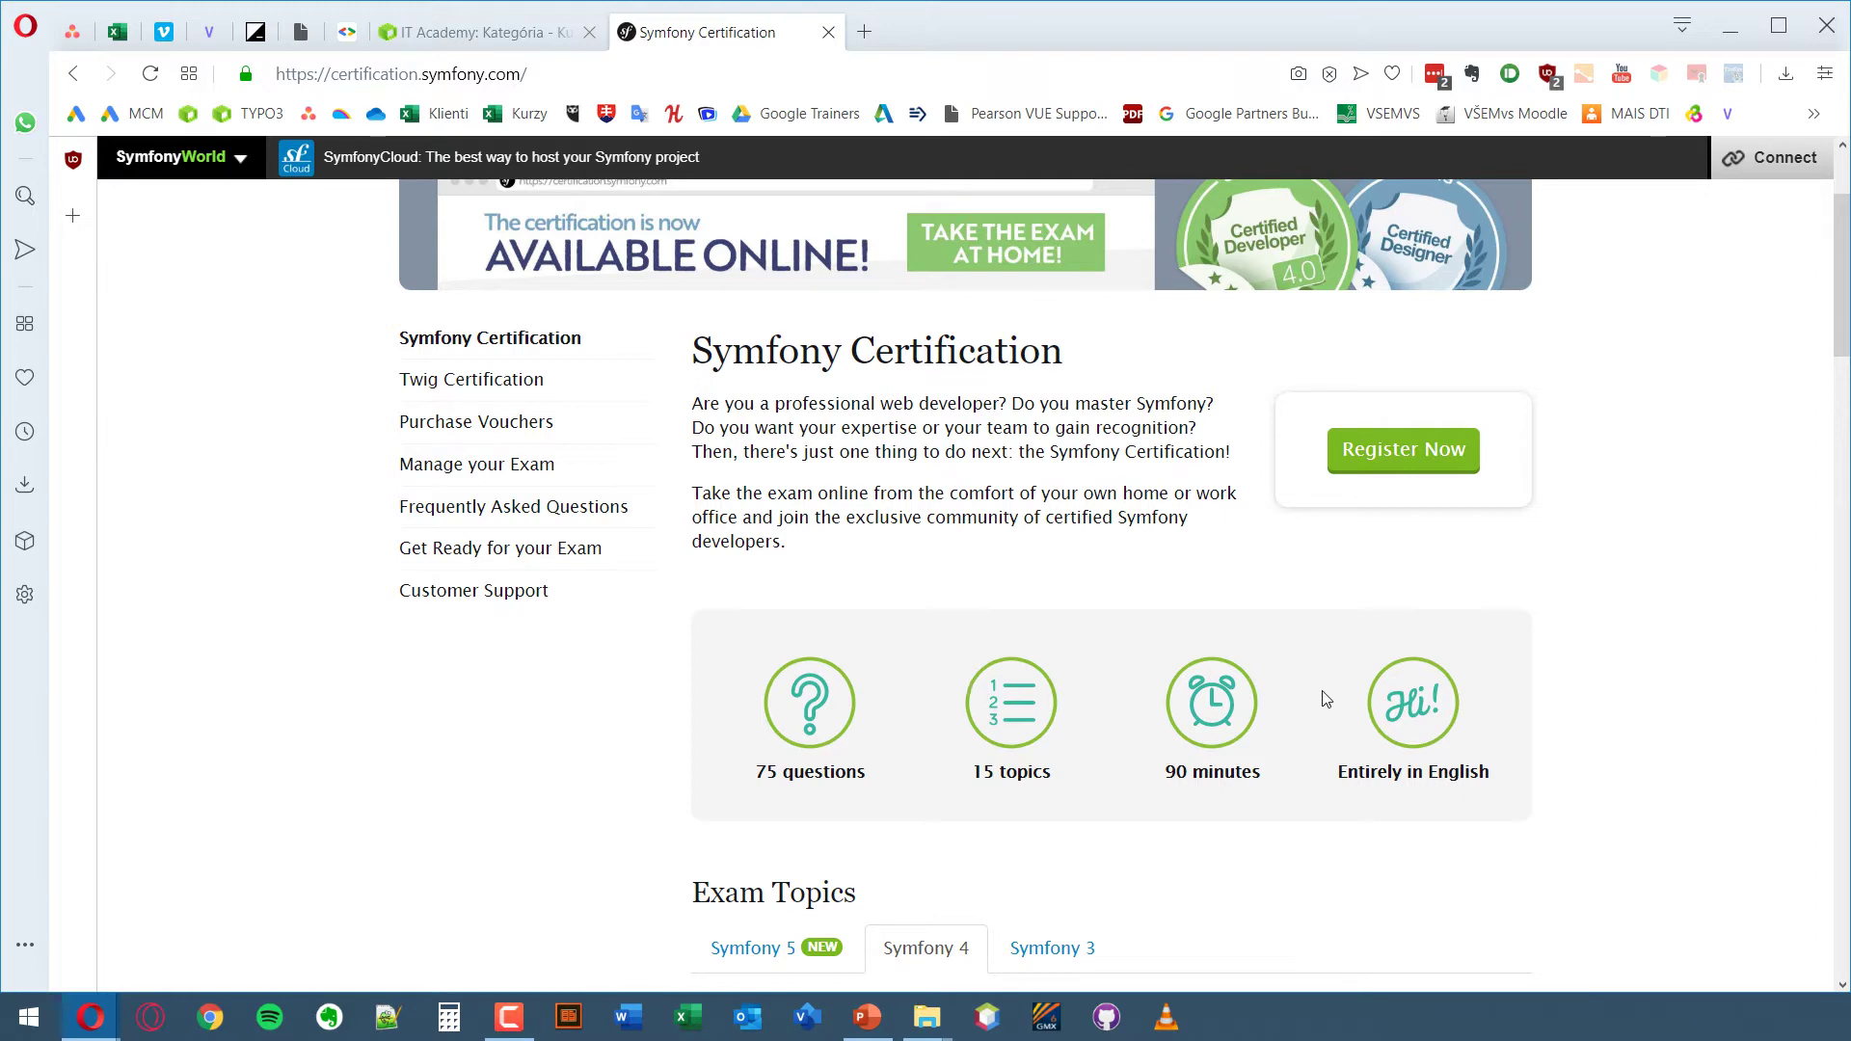
scroll(1108, 501, "up", 3)
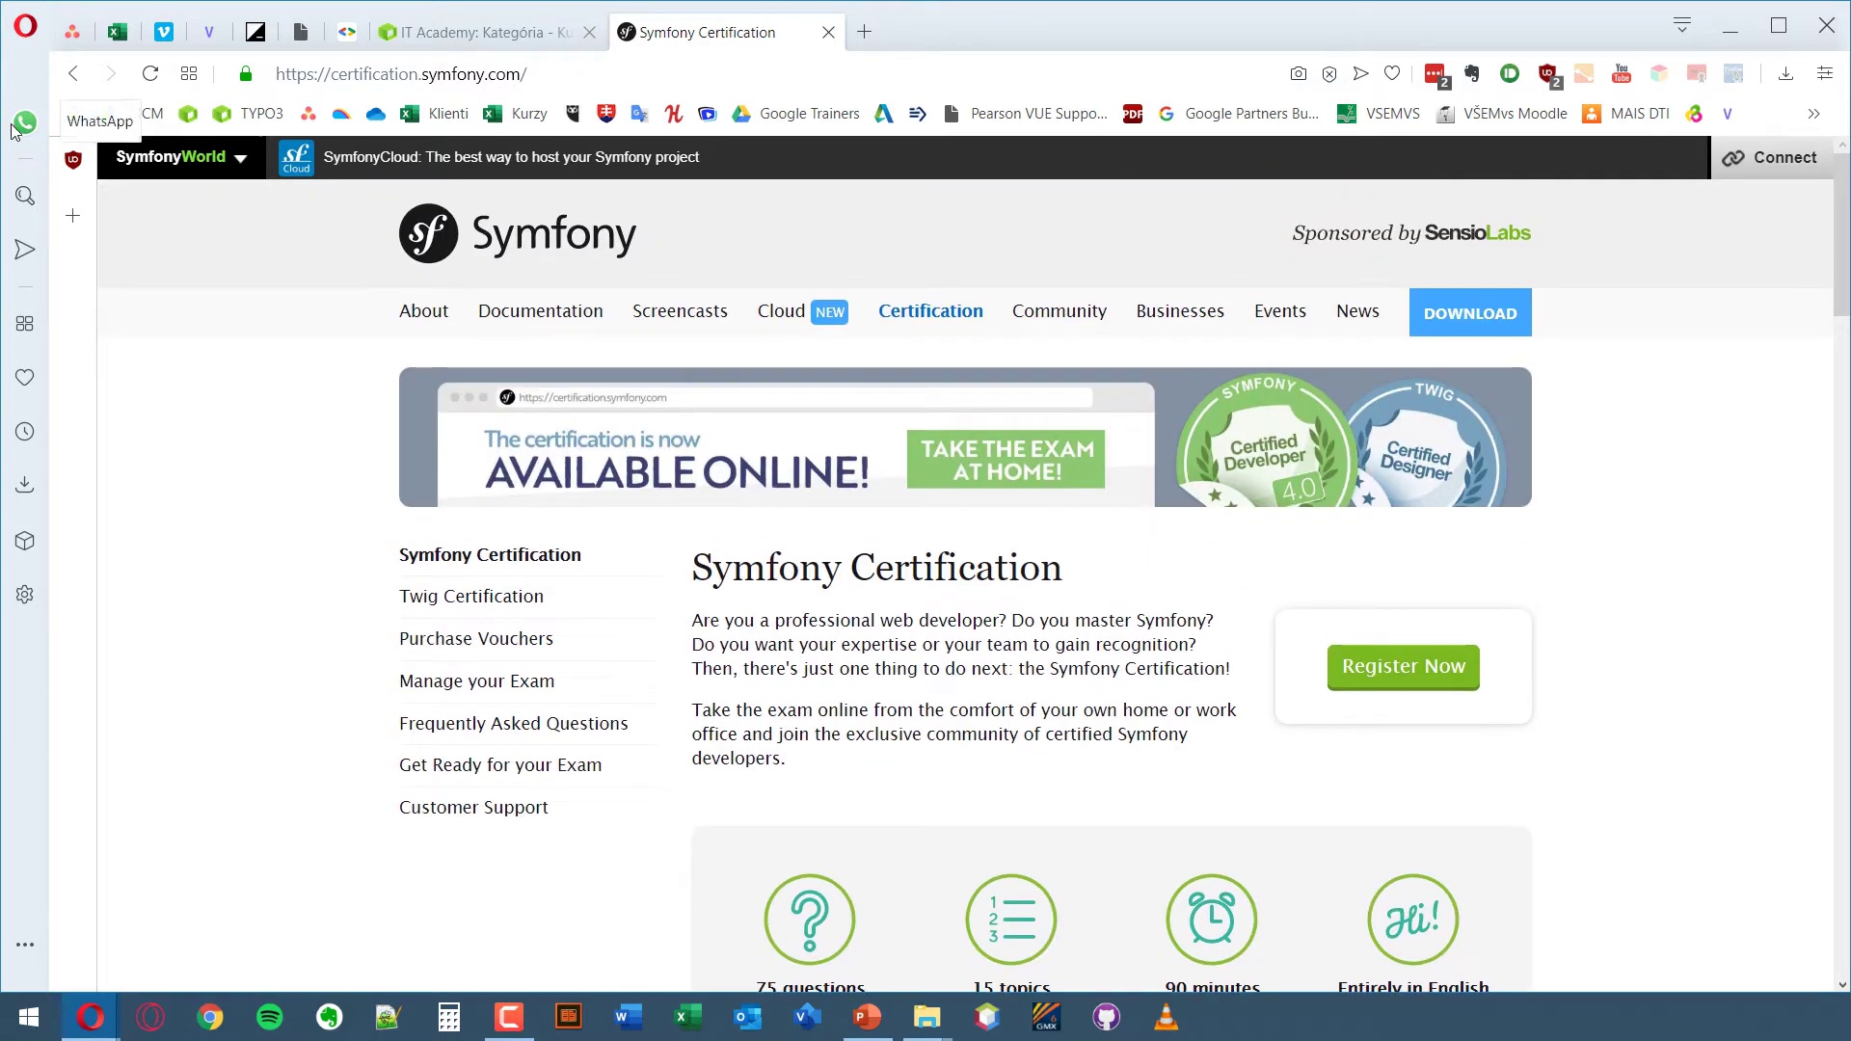
- Return to the Symfony home page, connect the user account and view the account menu options
left_click(70, 72)
scroll(212, 414, "up", 5)
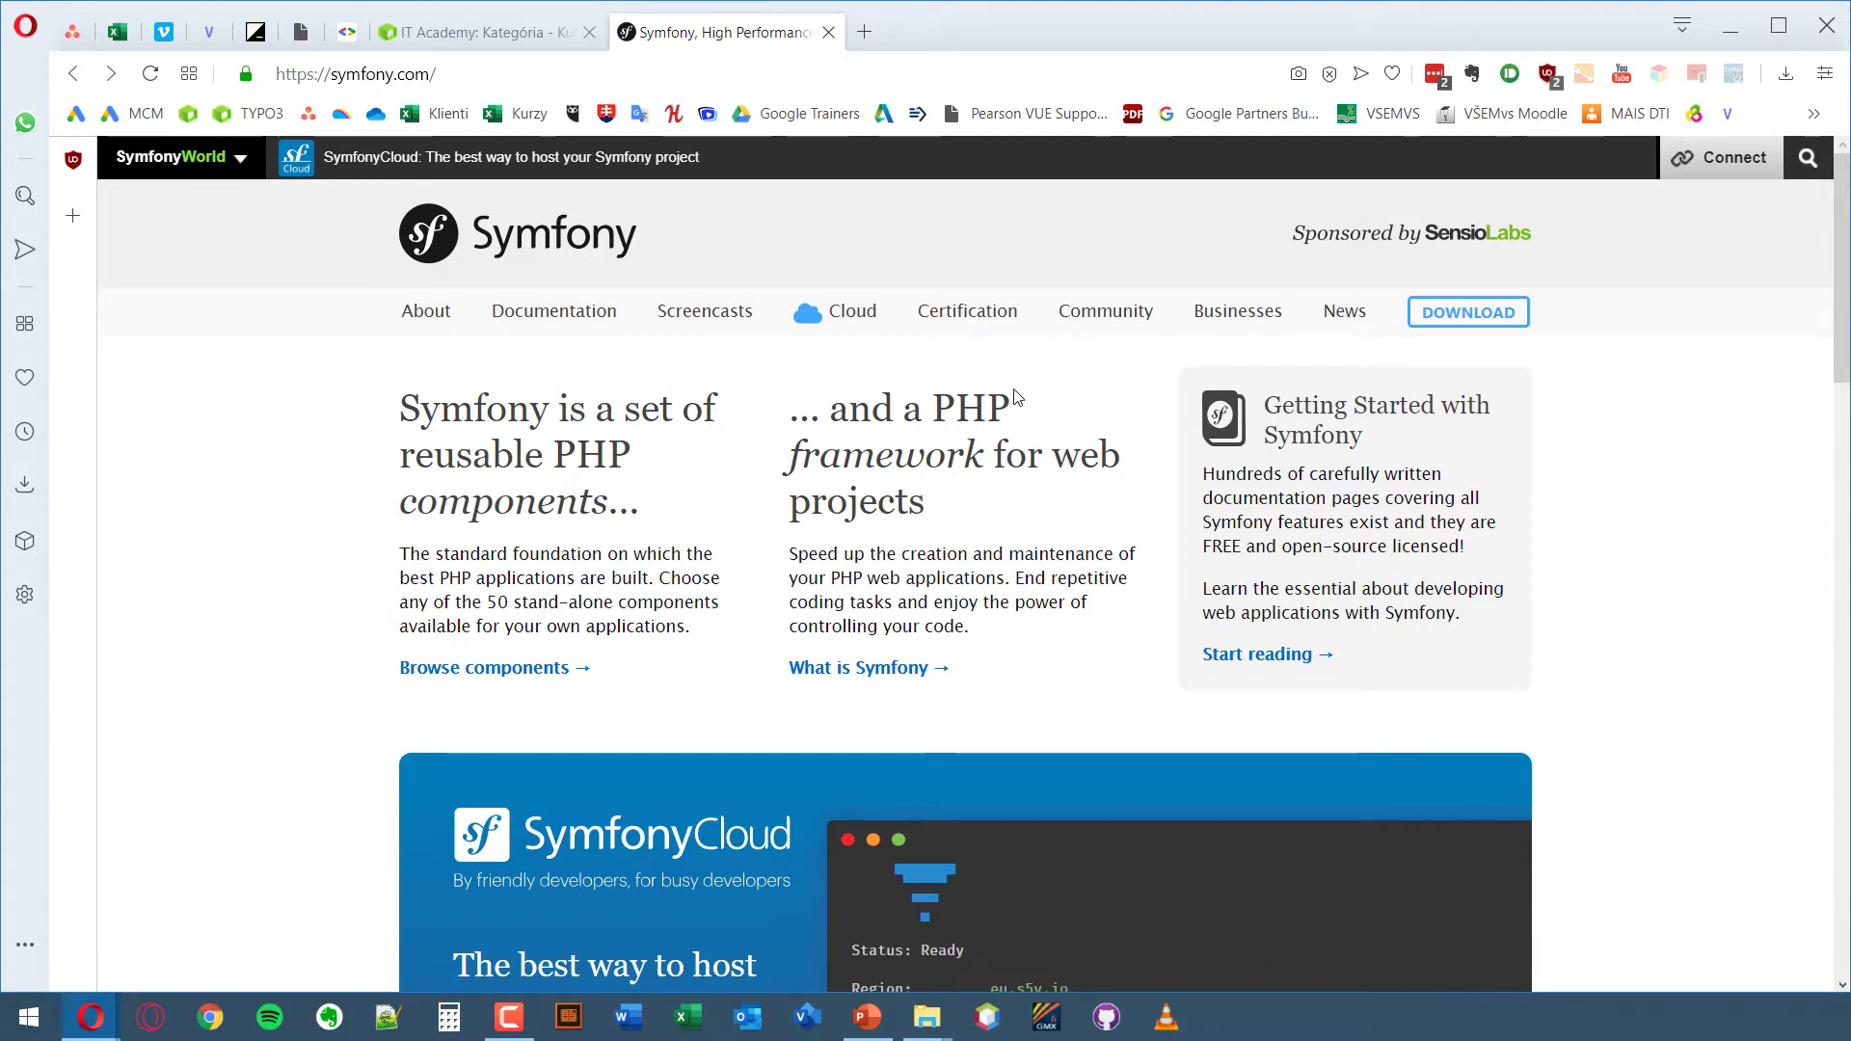
left_click(1712, 164)
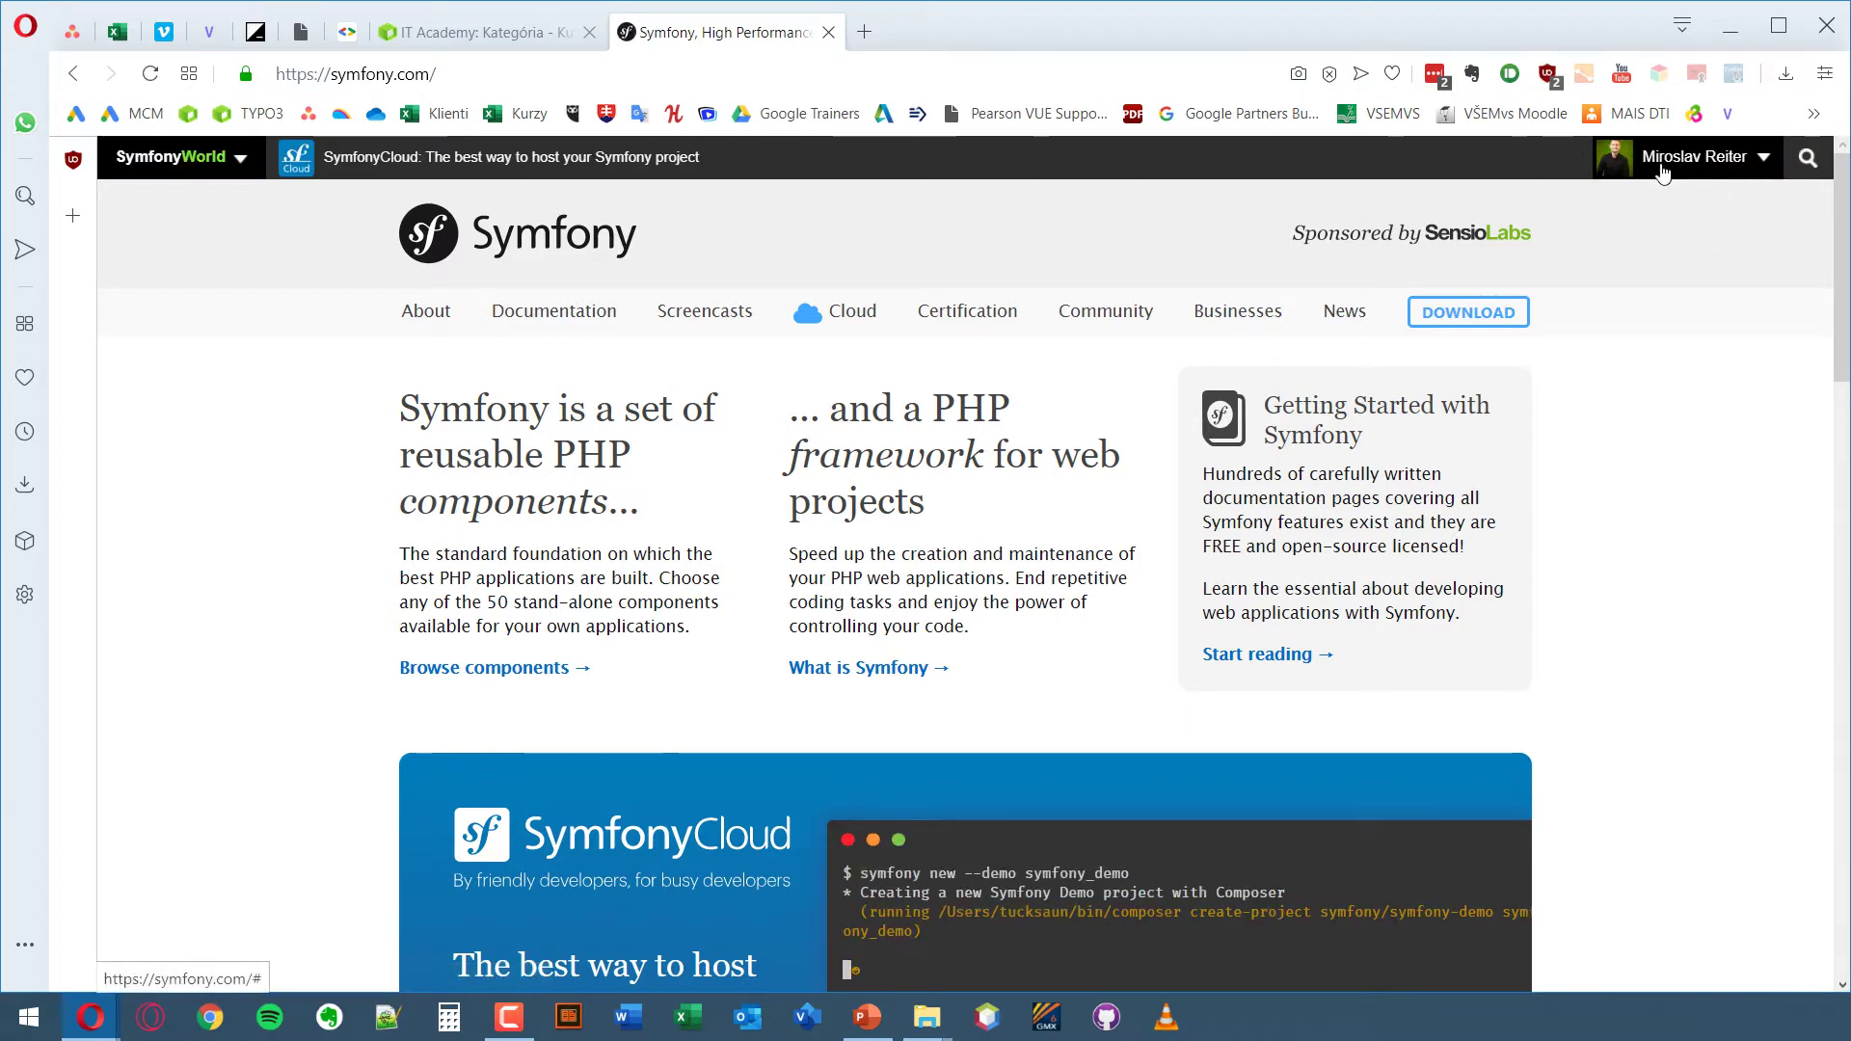
left_click(1736, 166)
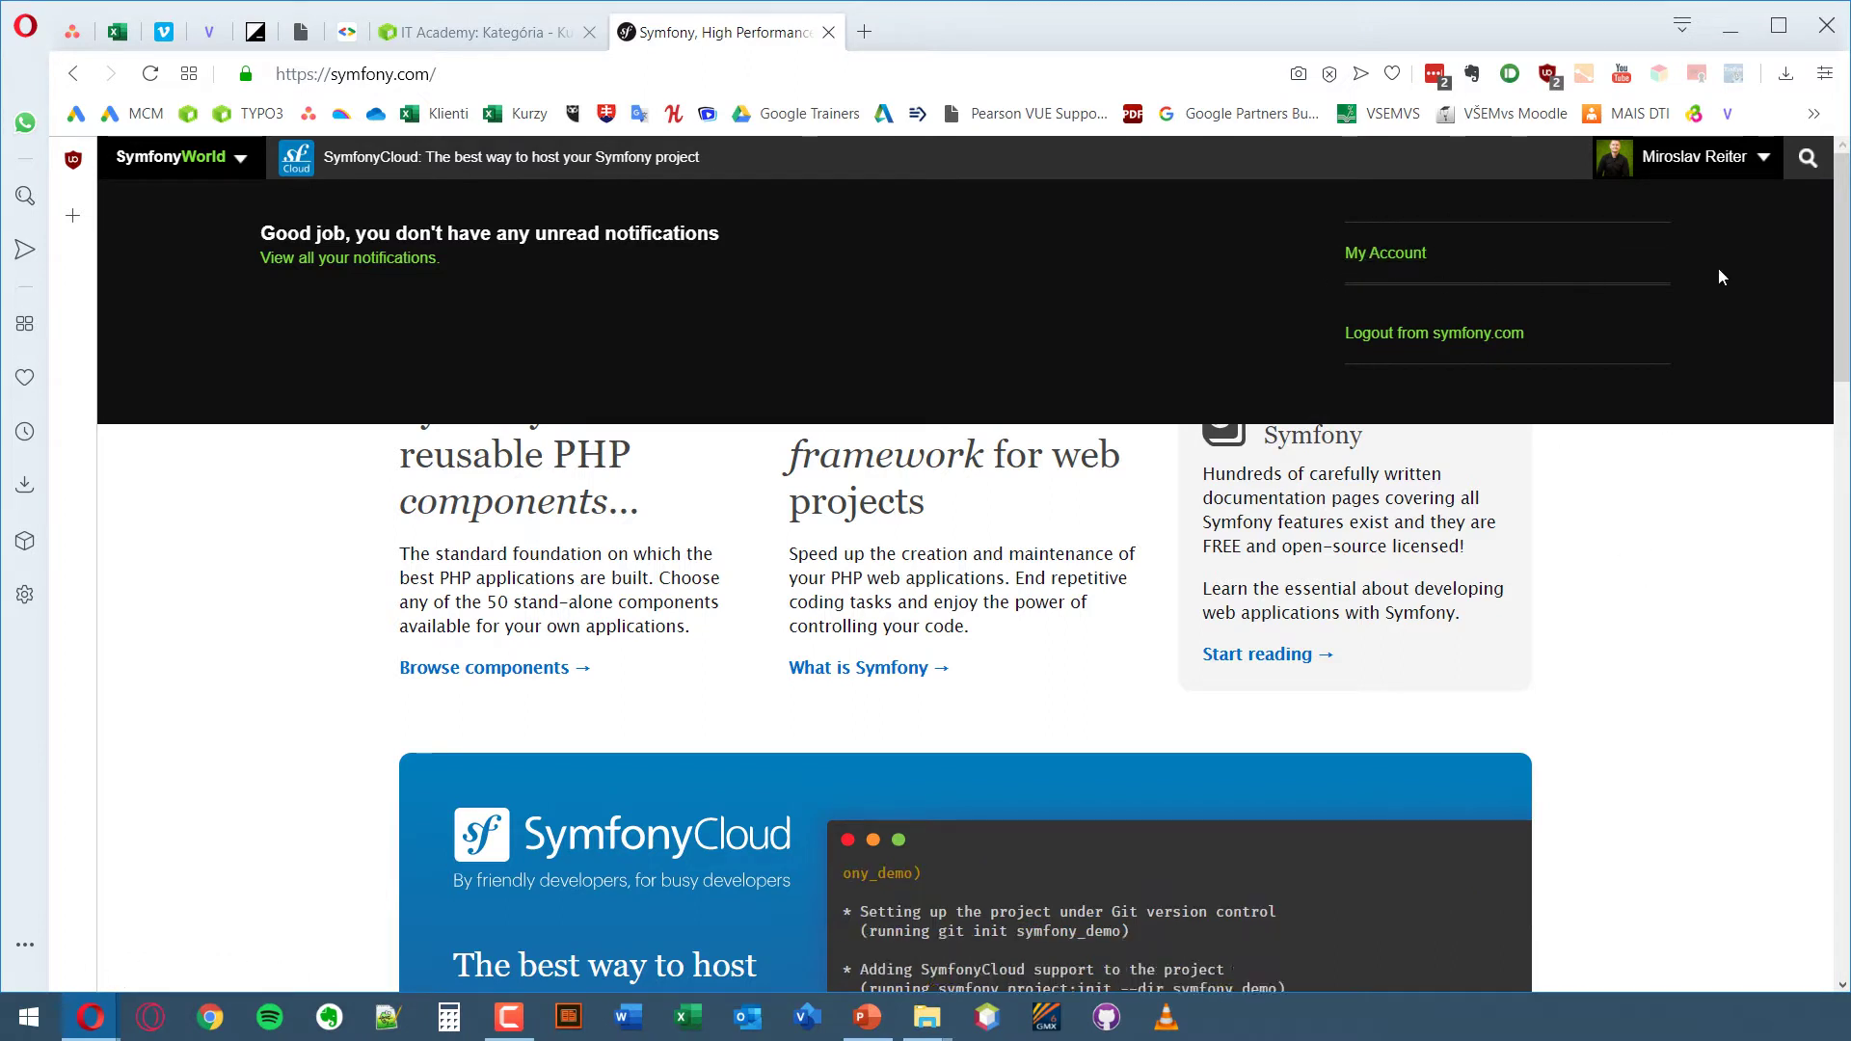
left_click(1770, 164)
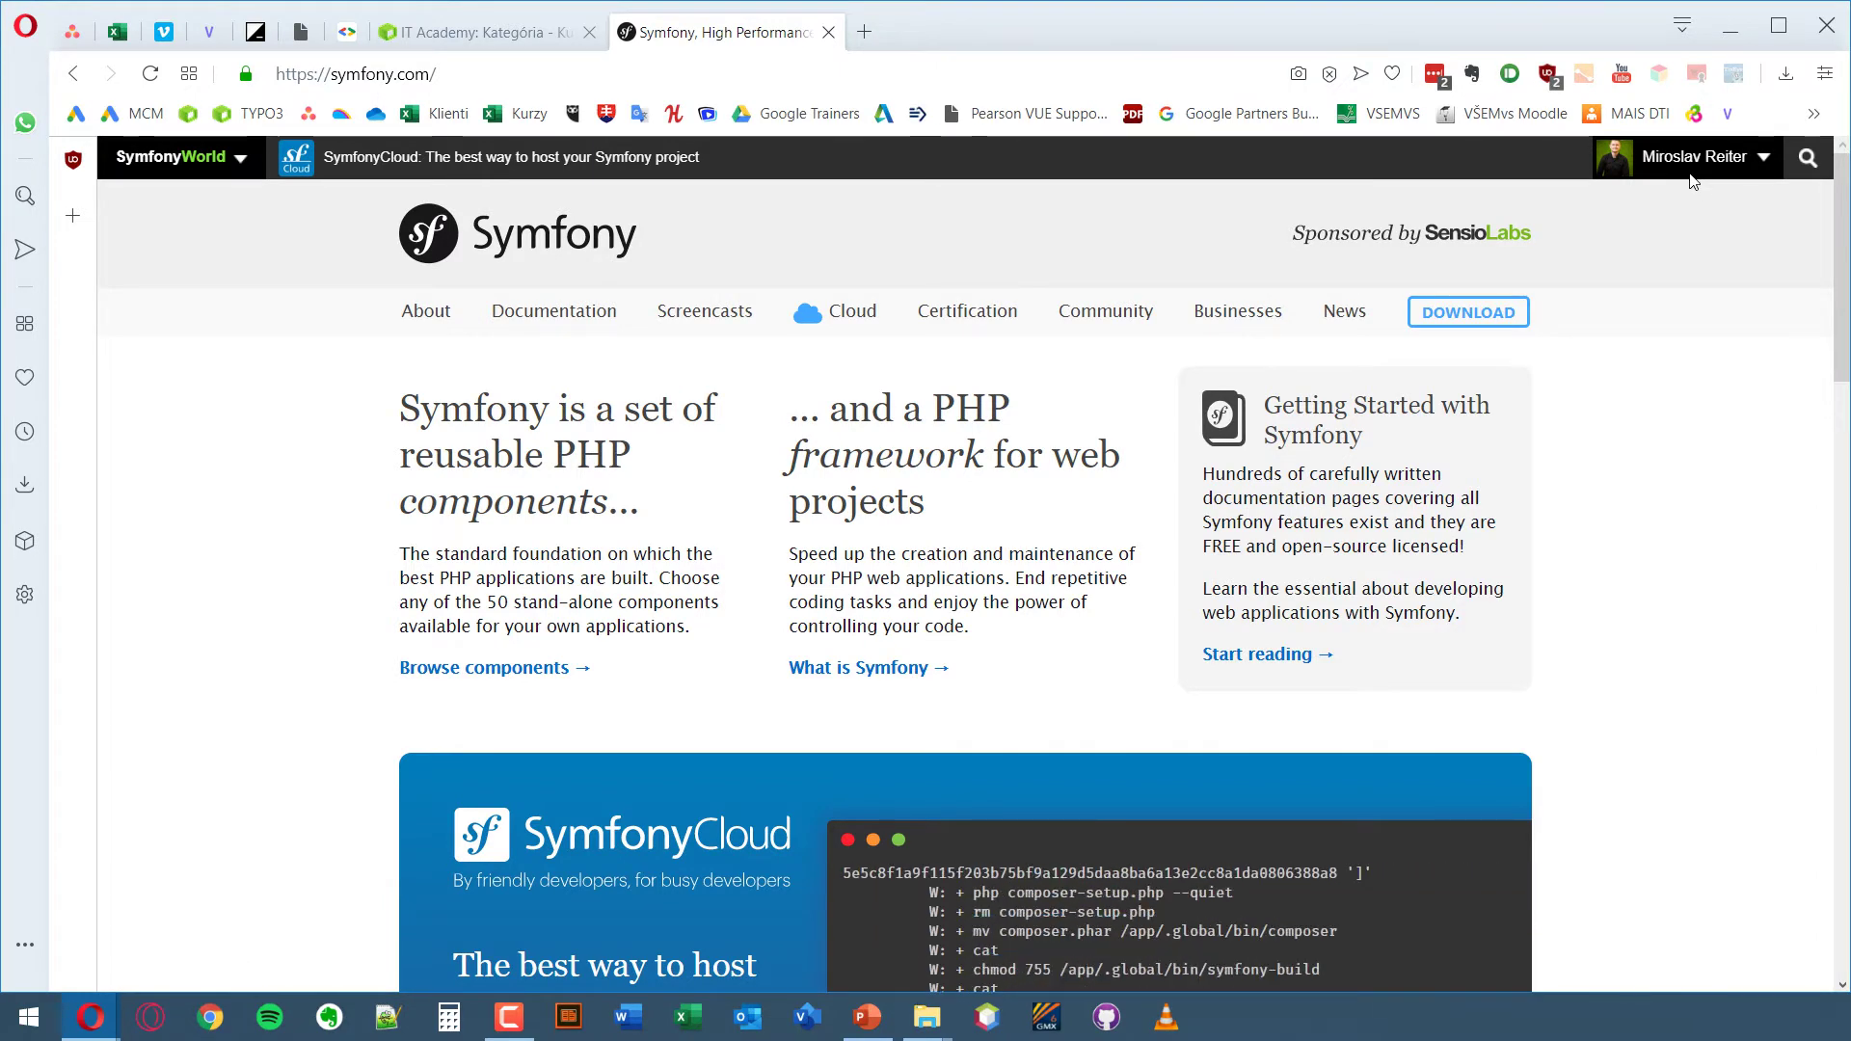
- Open the Symfony Documentation and examine its Getting Started chapters, Guides & Tutorials, and official training and certification sections
left_click(526, 320)
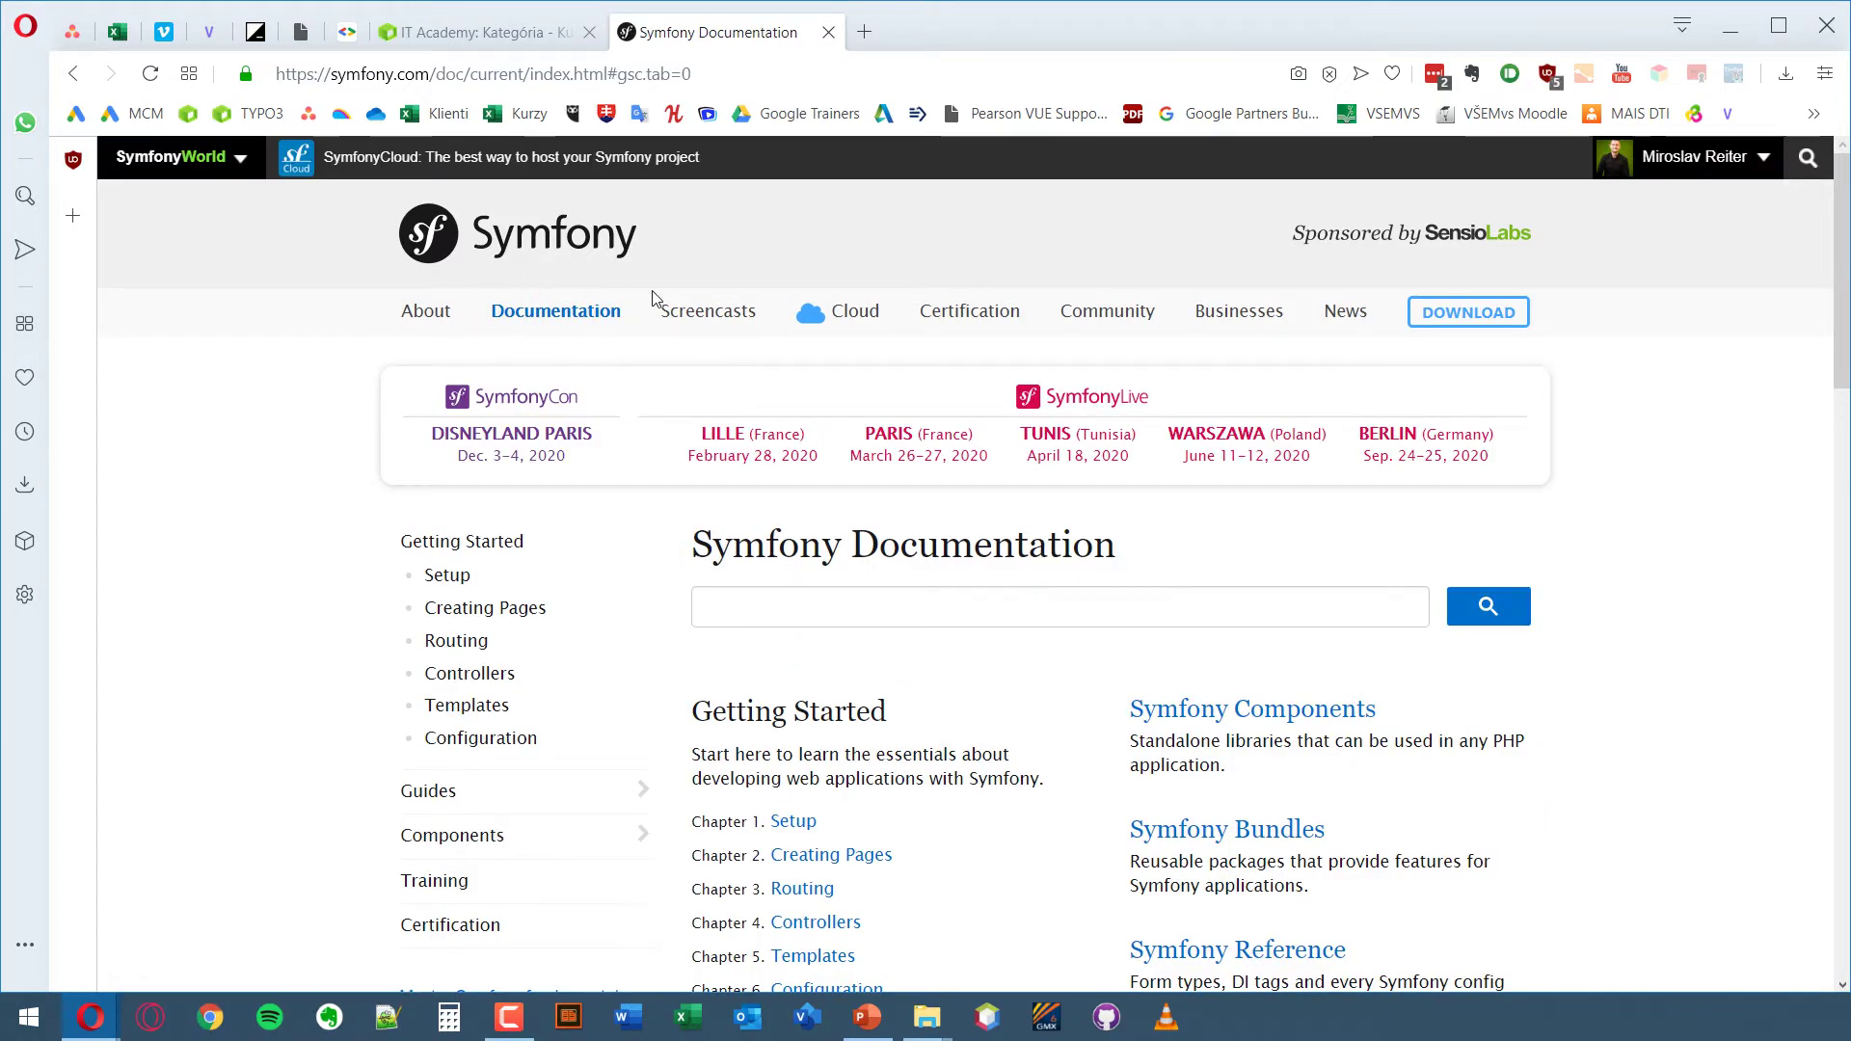
scroll(906, 540, "down", 10)
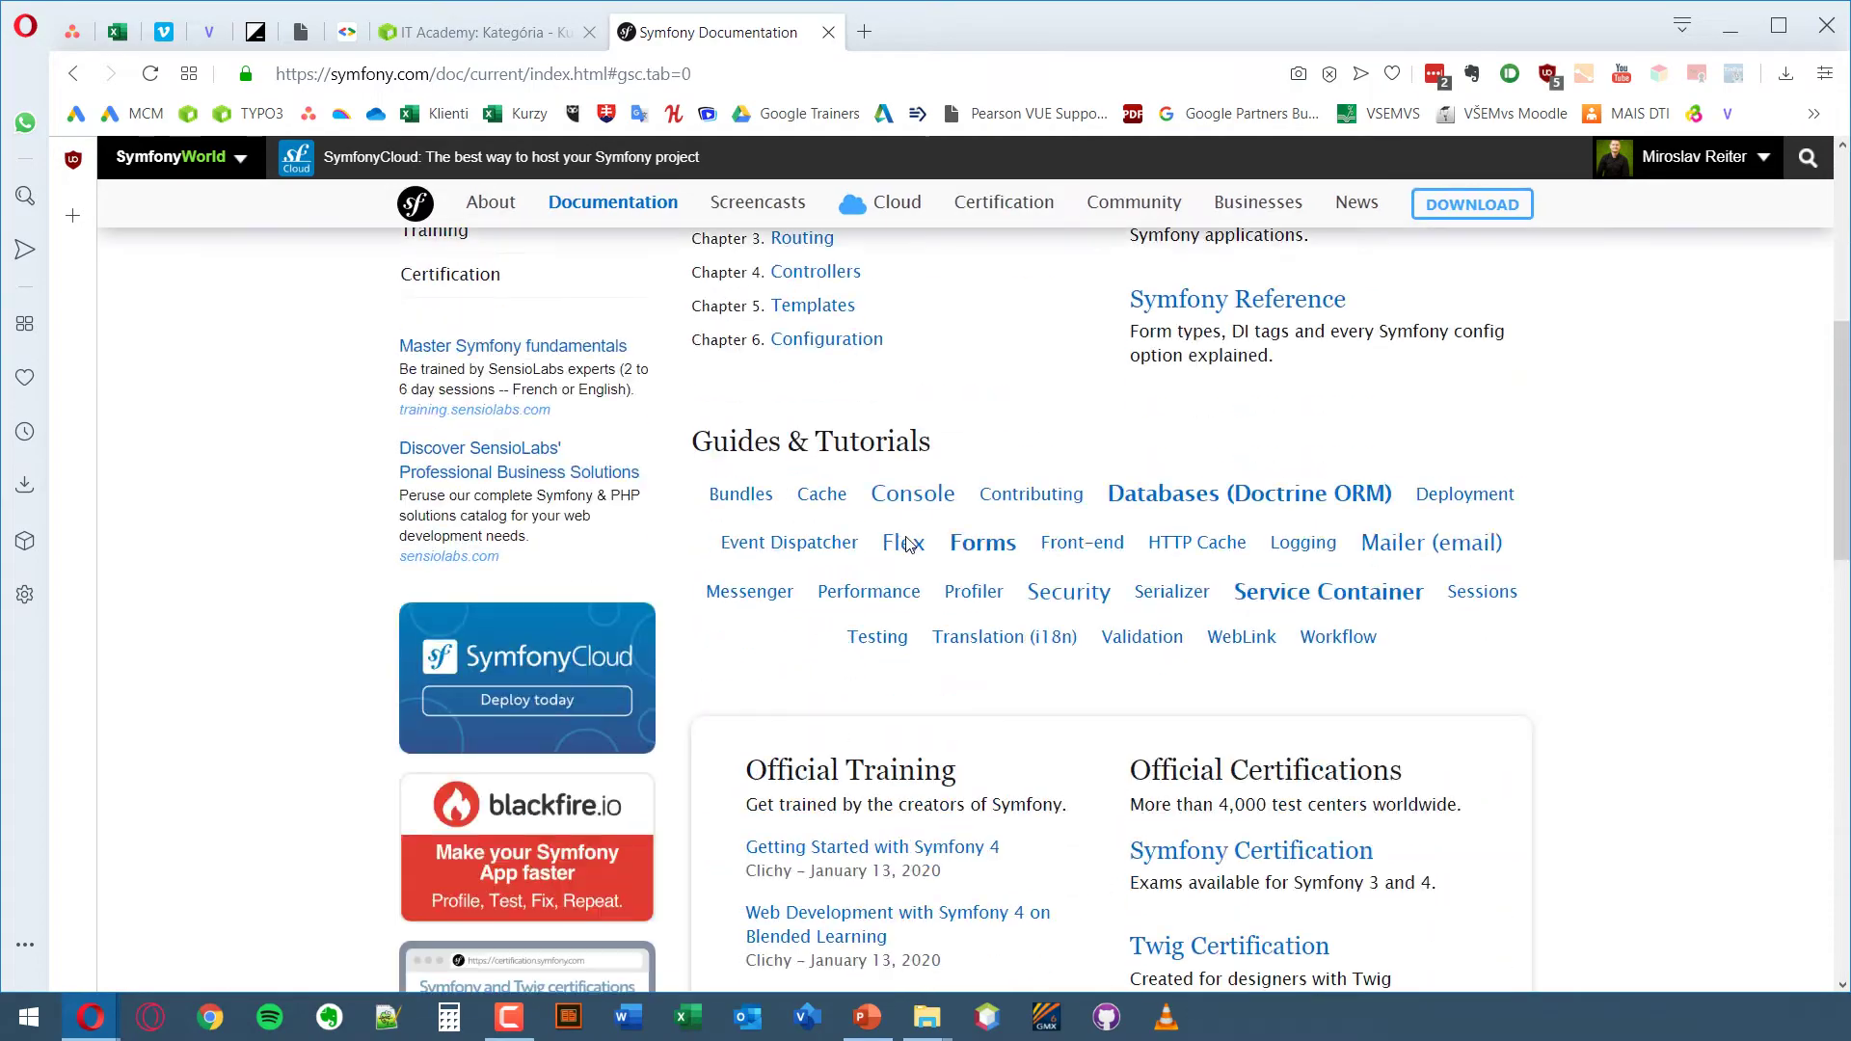
scroll(907, 545, "down", 2)
scroll(897, 543, "up", 12)
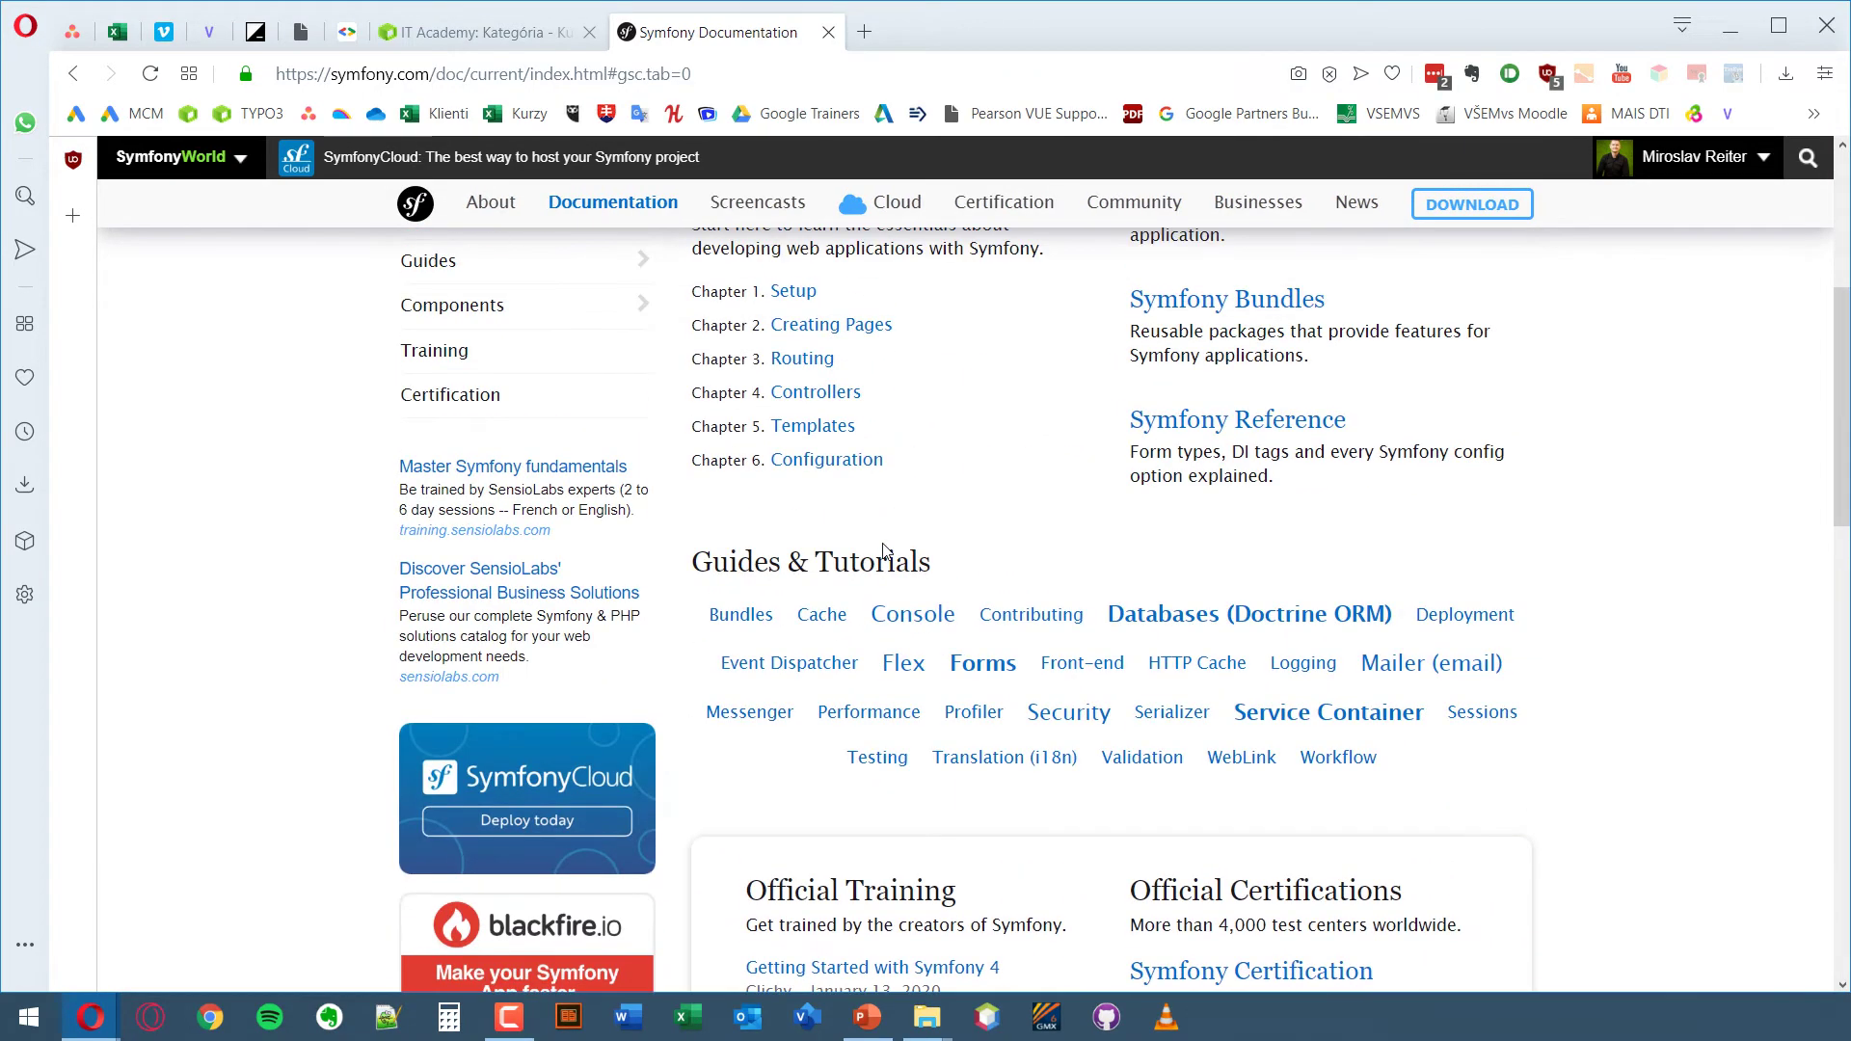
scroll(884, 543, "down", 3)
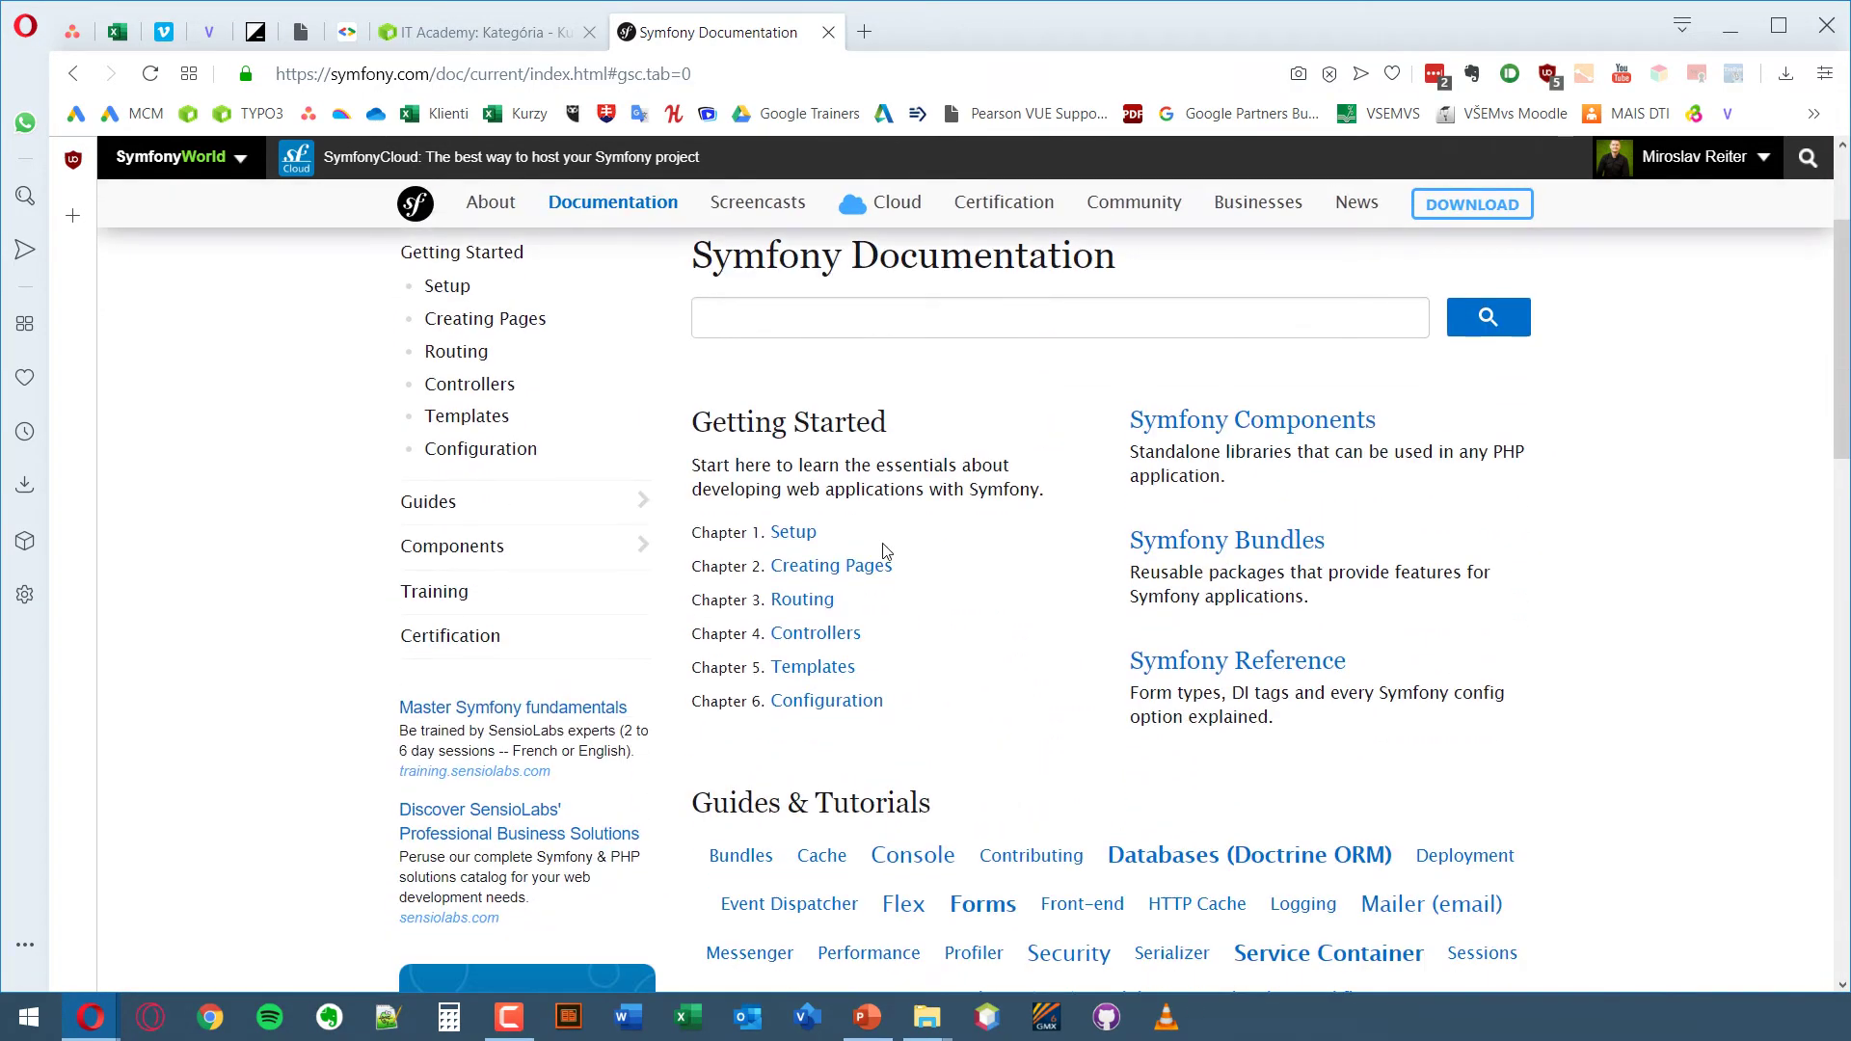
scroll(884, 549, "up", 3)
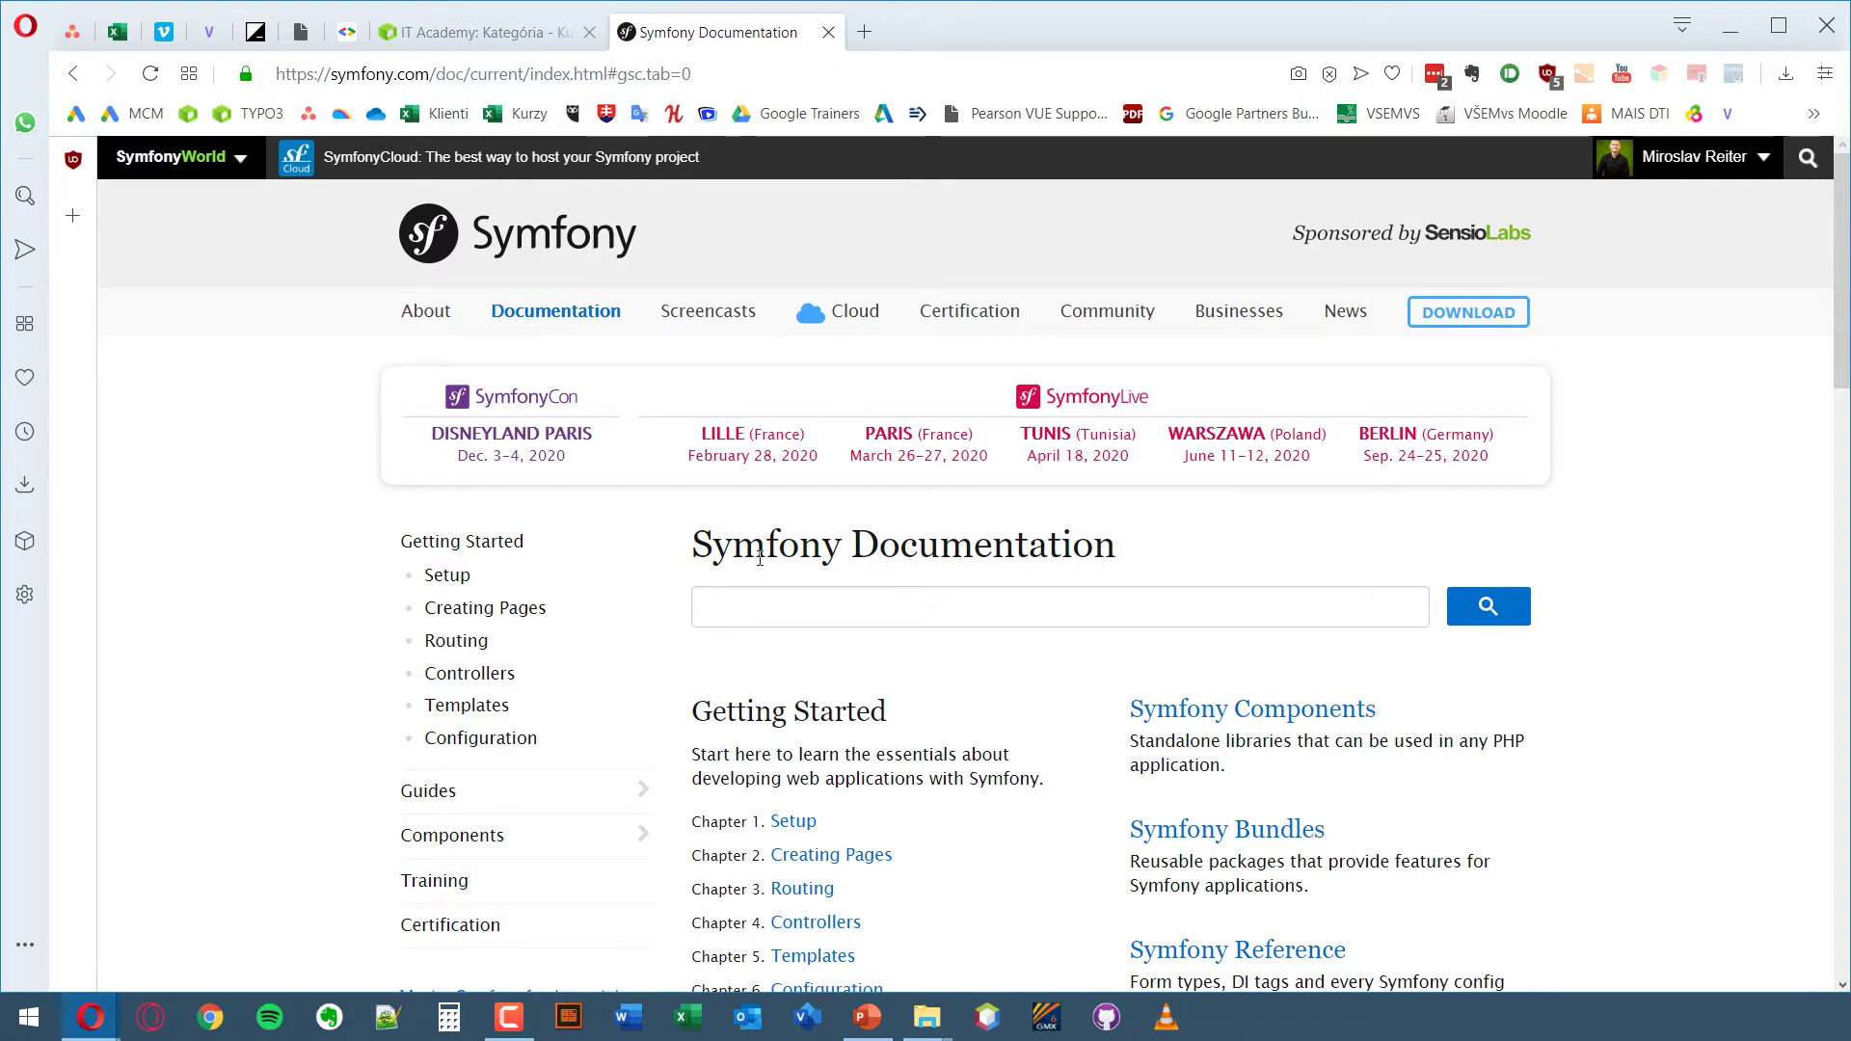
scroll(791, 491, "down", 4)
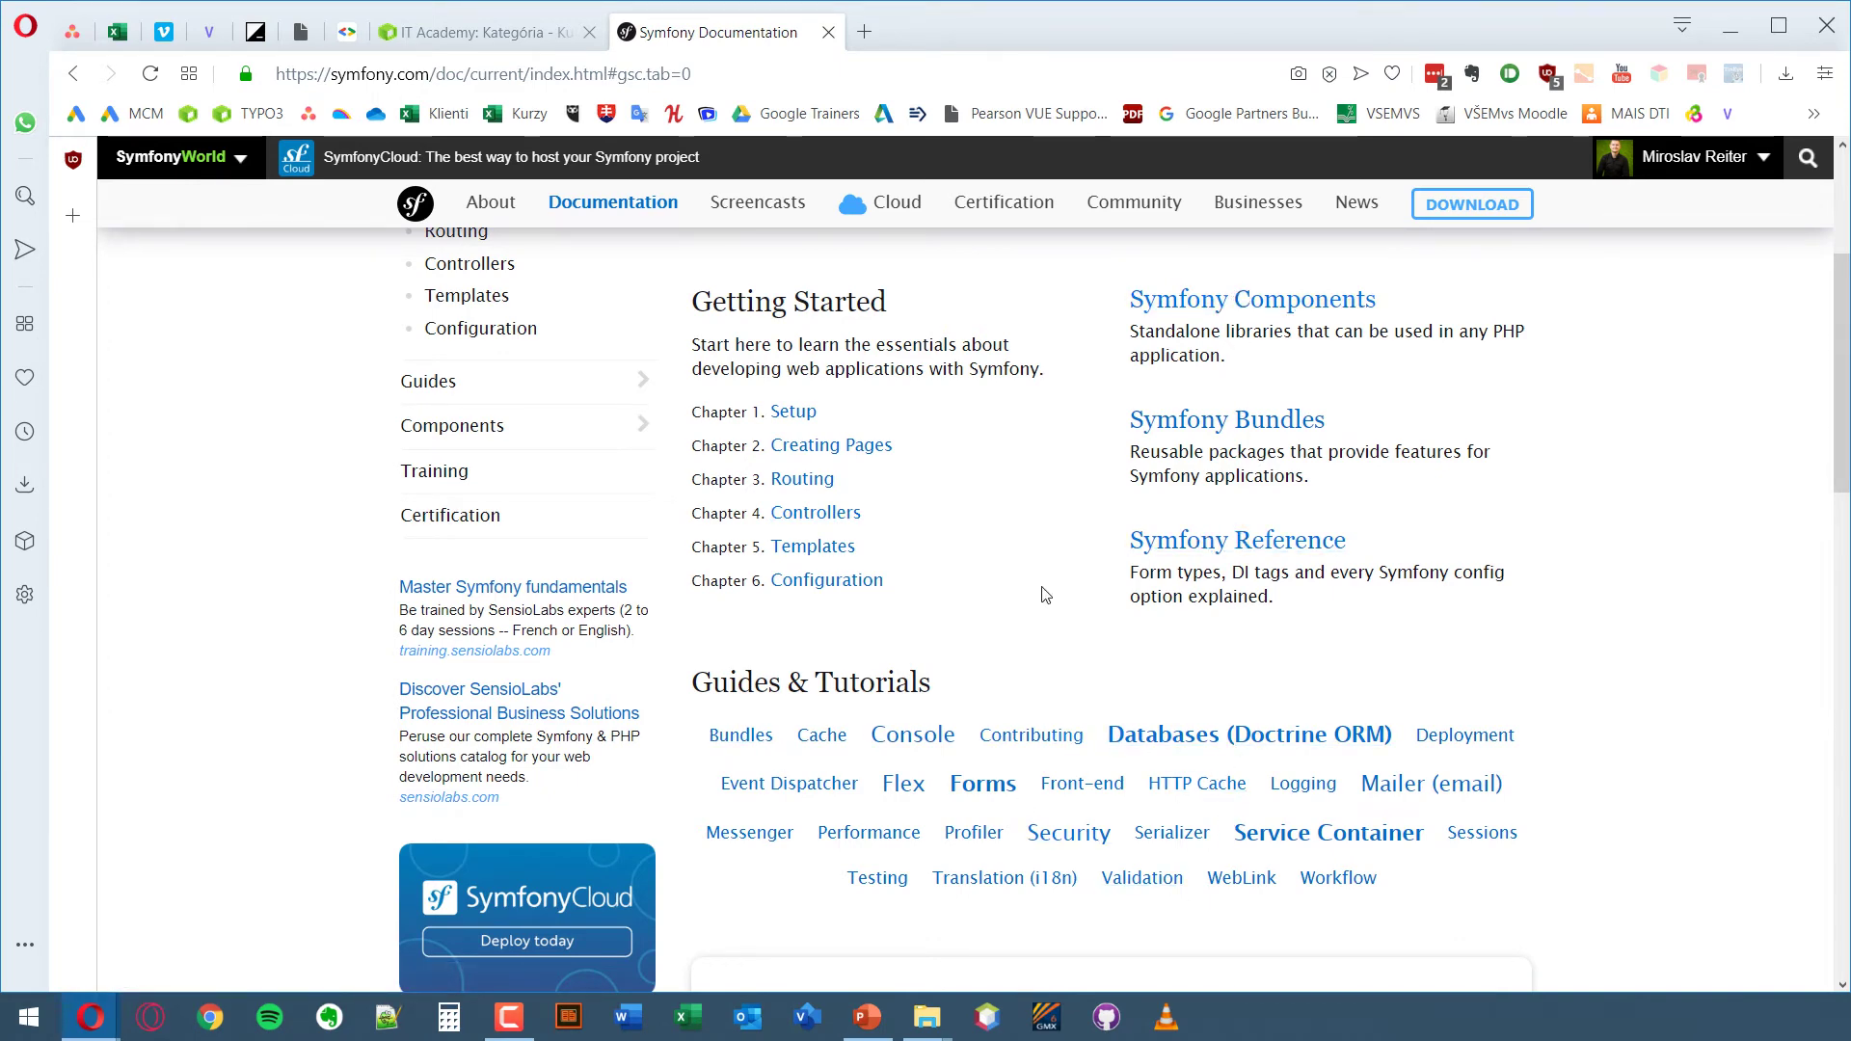
scroll(1049, 578, "down", 1)
scroll(1049, 578, "down", 3)
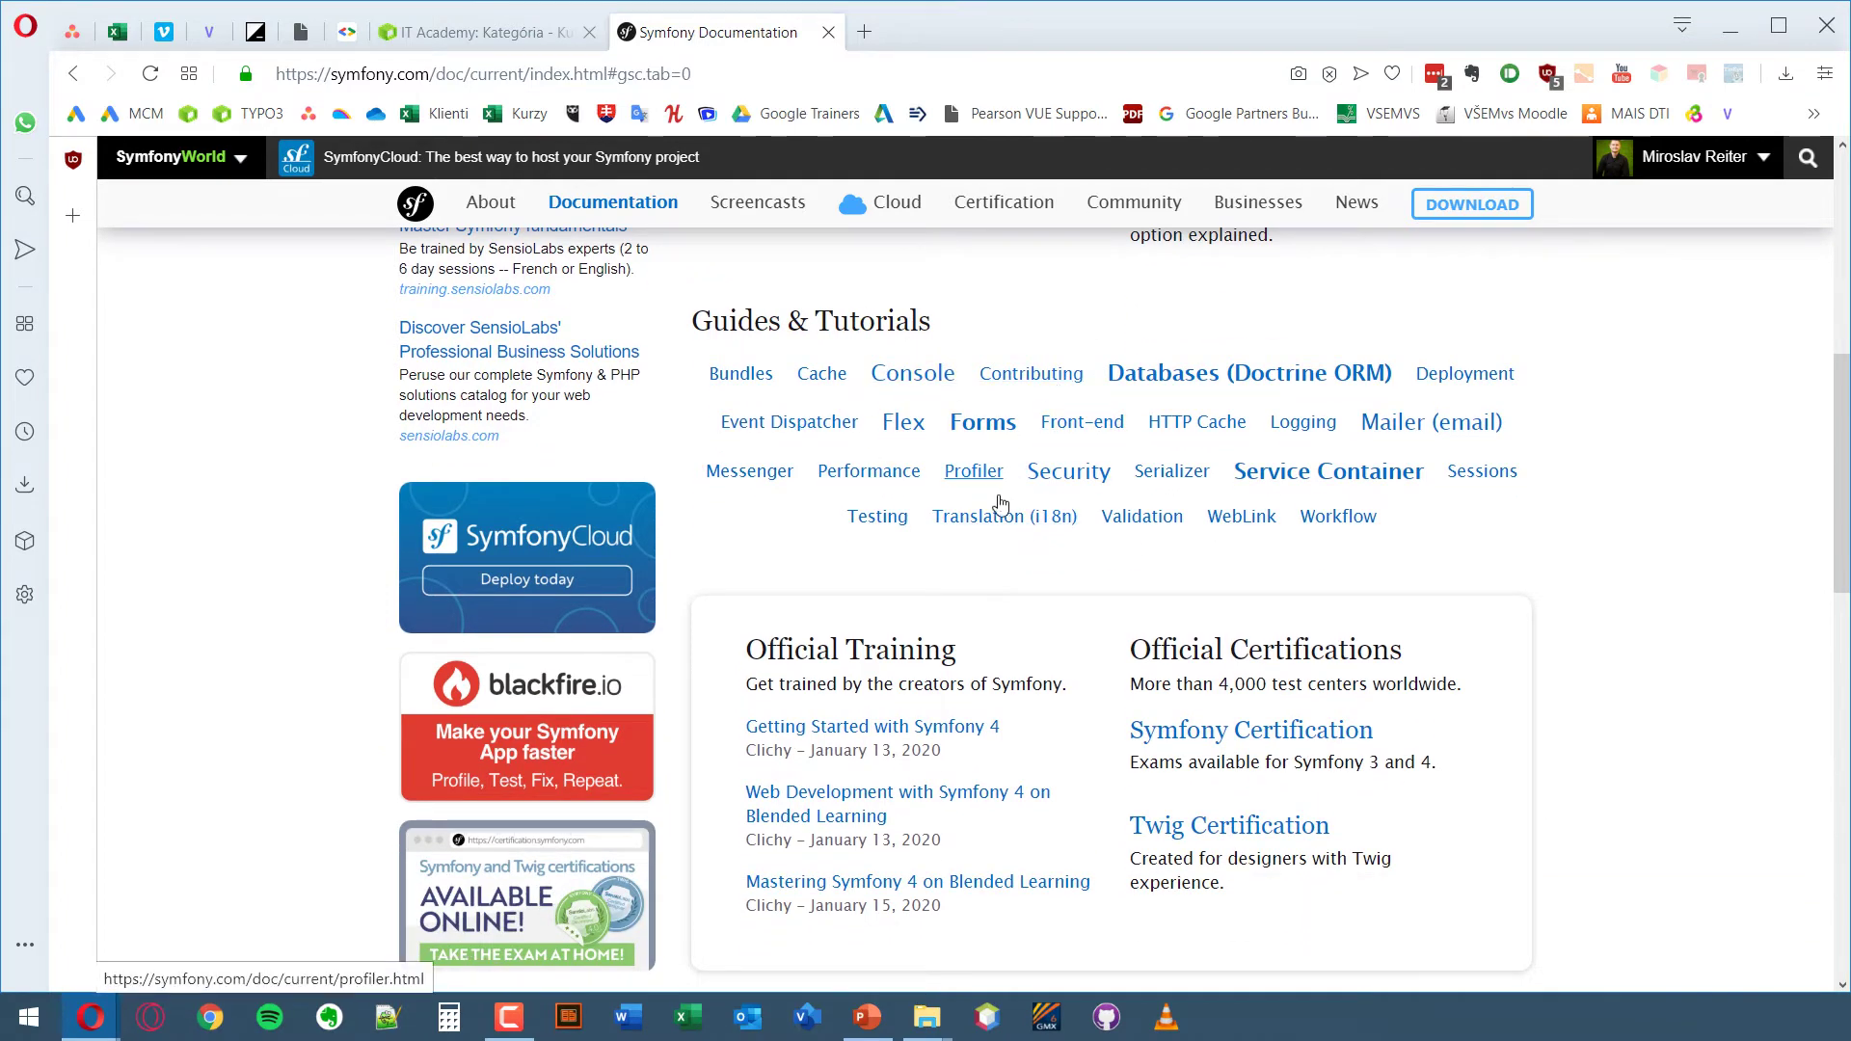
- Open the official training "Getting Started with Symfony 4" and review its course description, price and session details
left_click(840, 737)
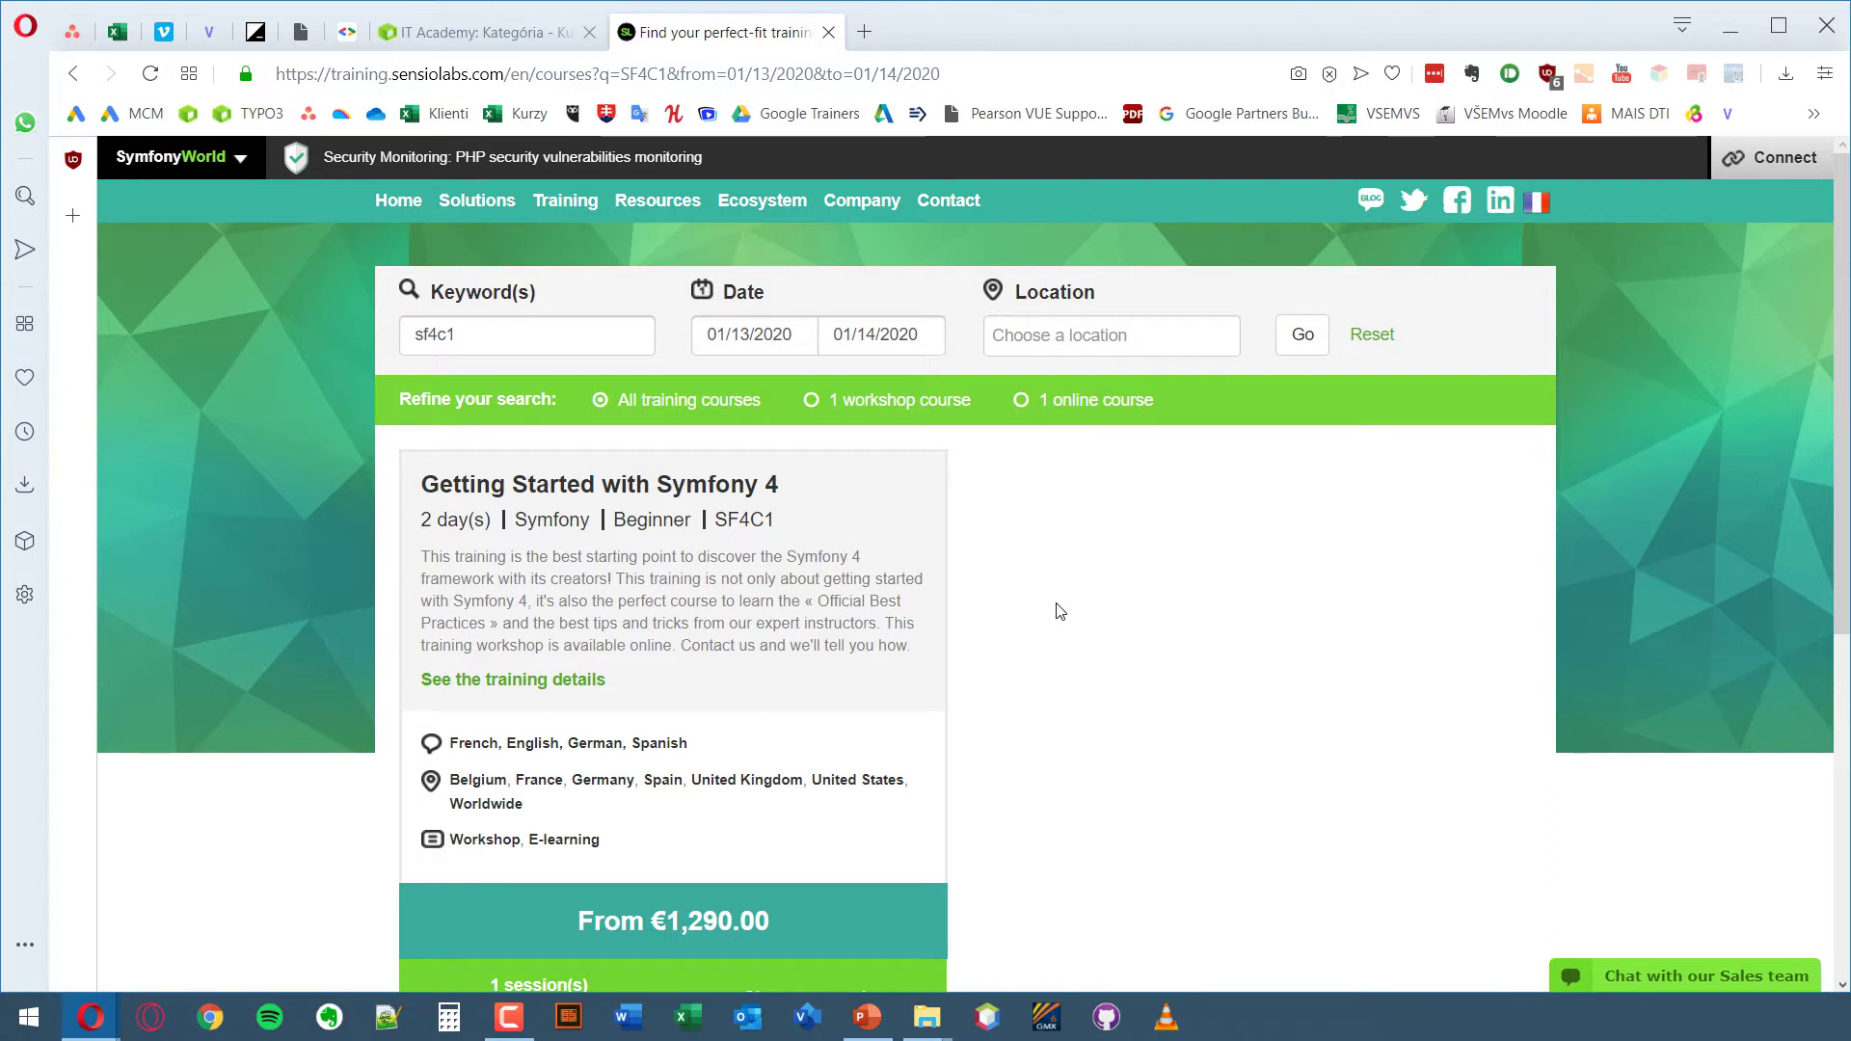
scroll(1060, 612, "down", 3)
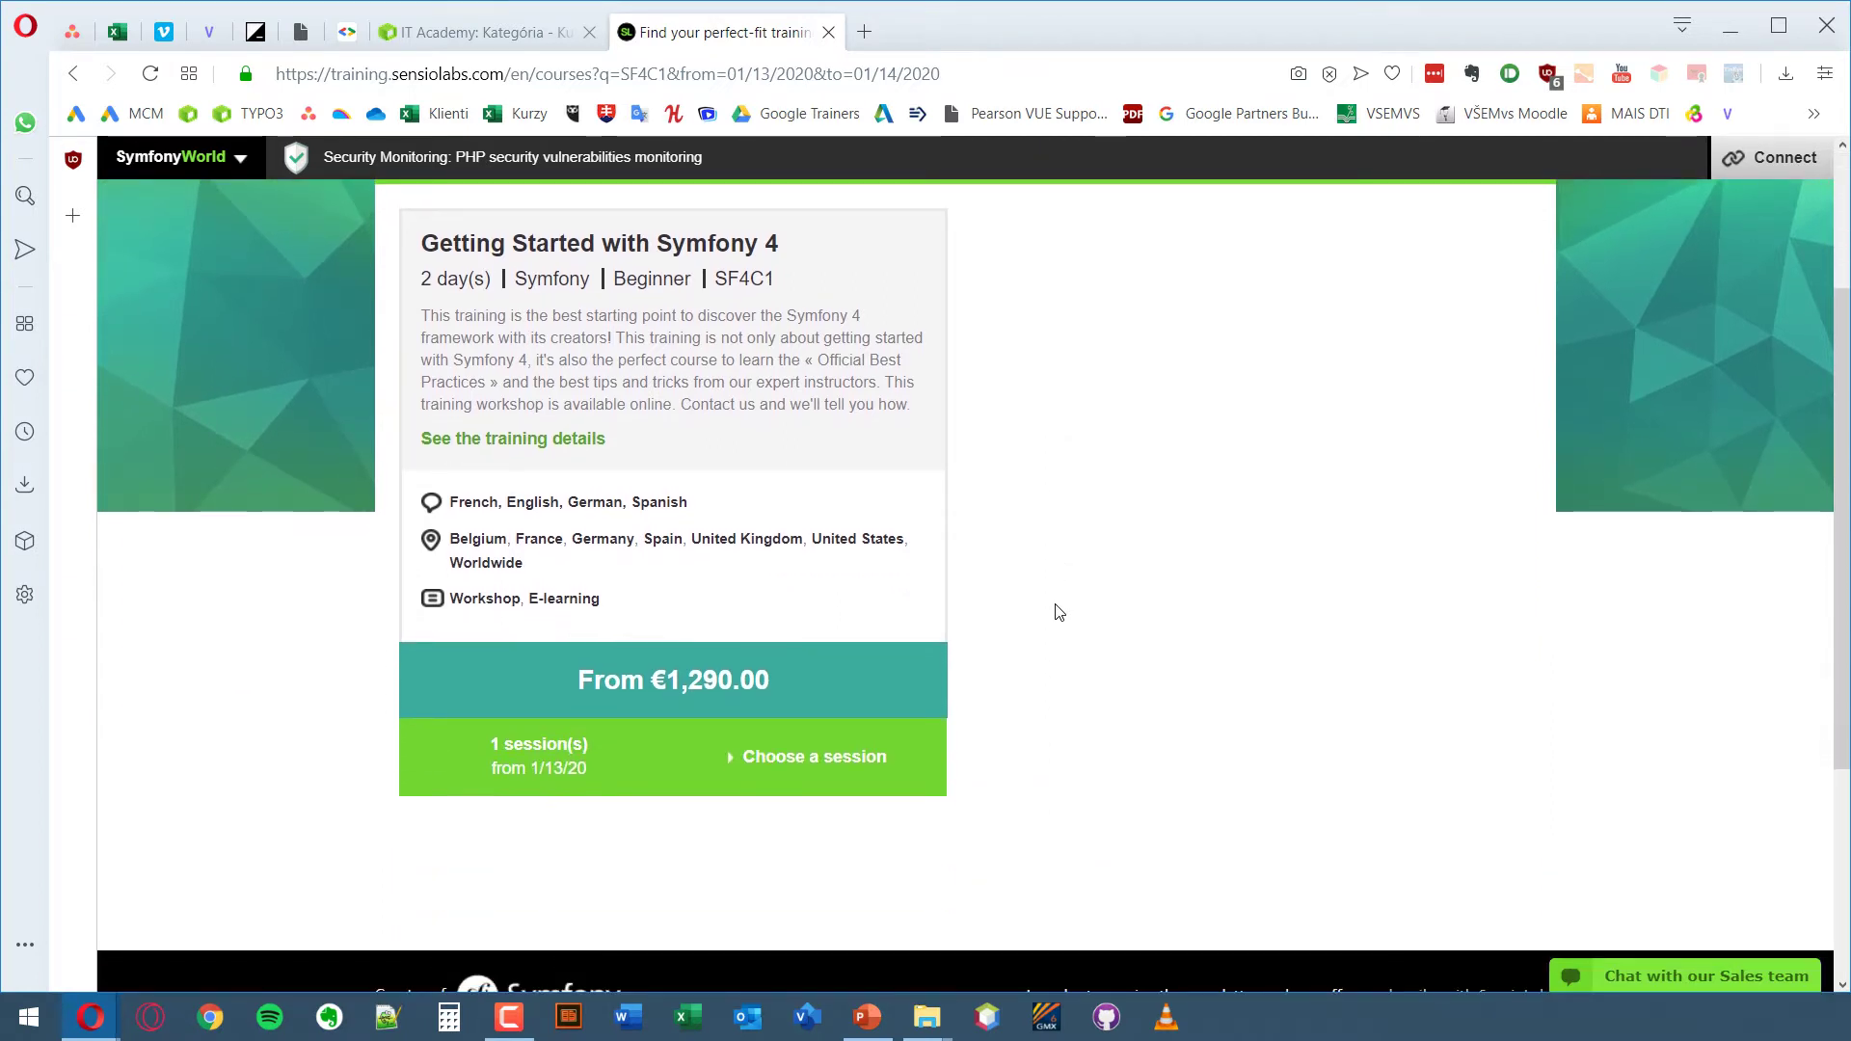
scroll(1058, 612, "up", 3)
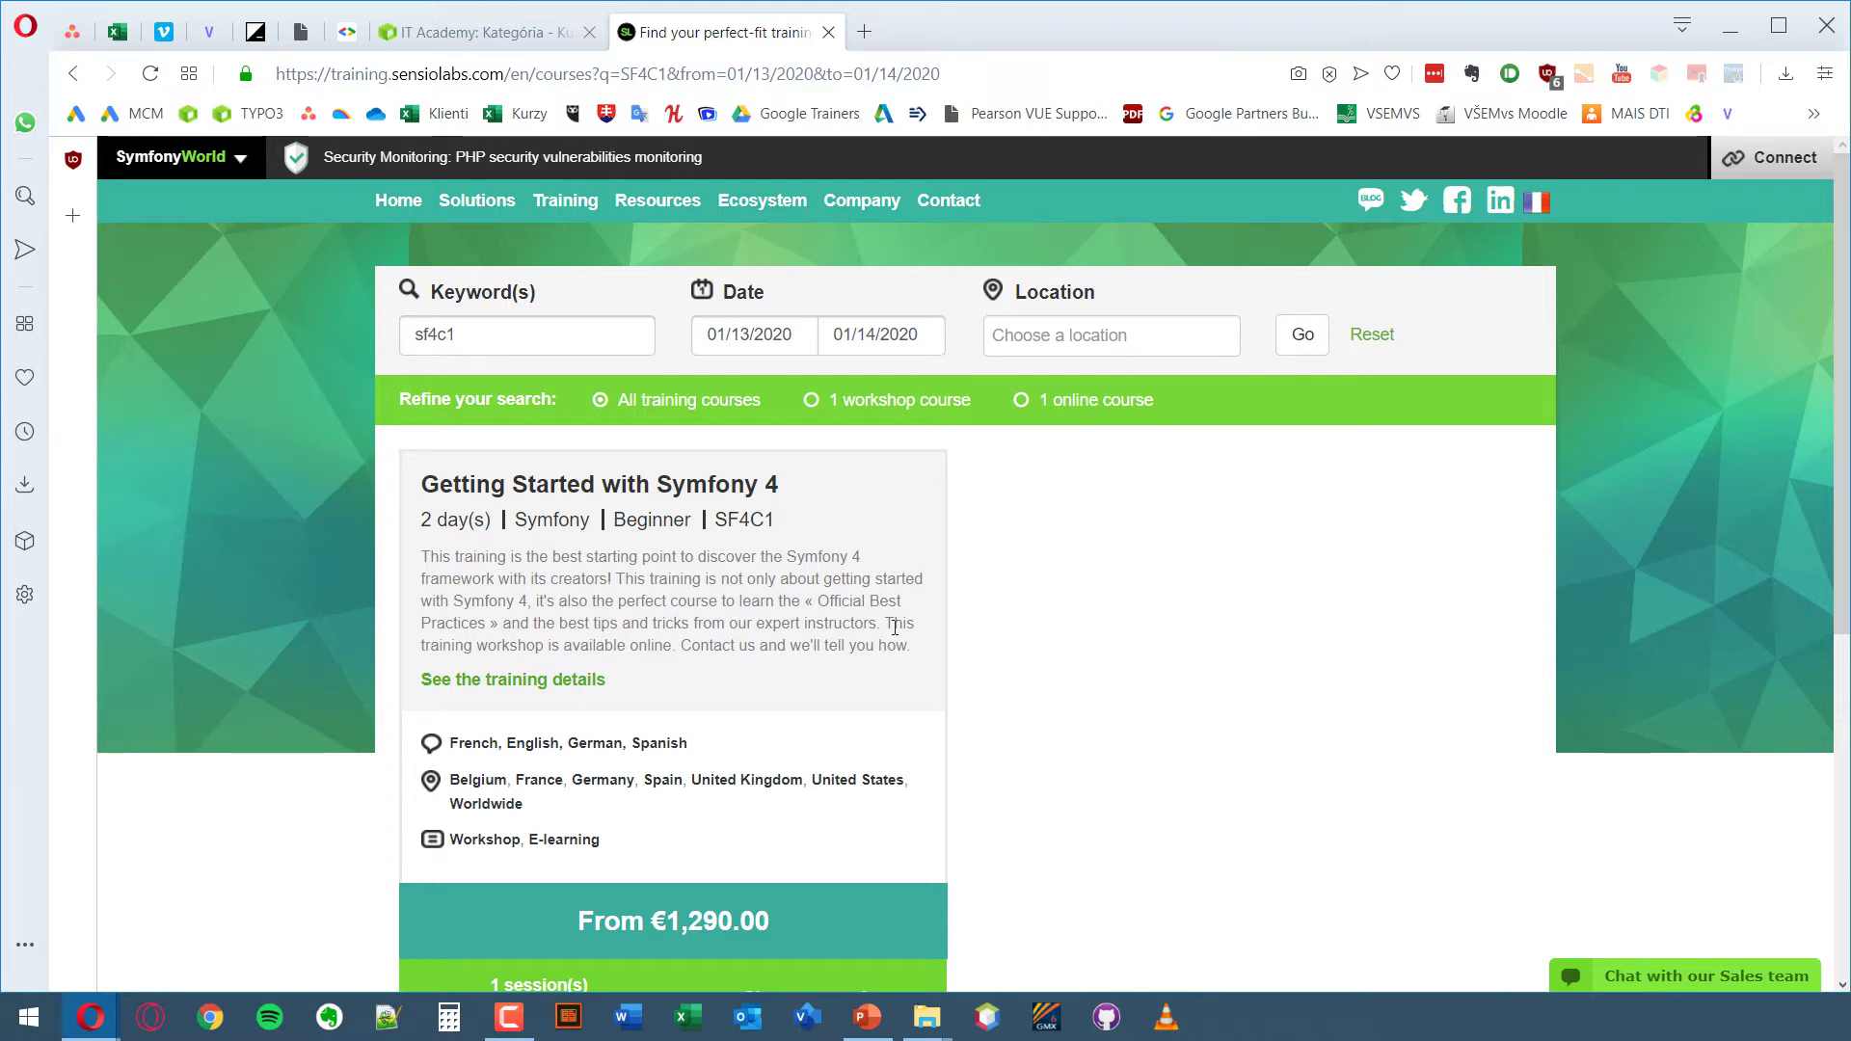
scroll(898, 642, "down", 1)
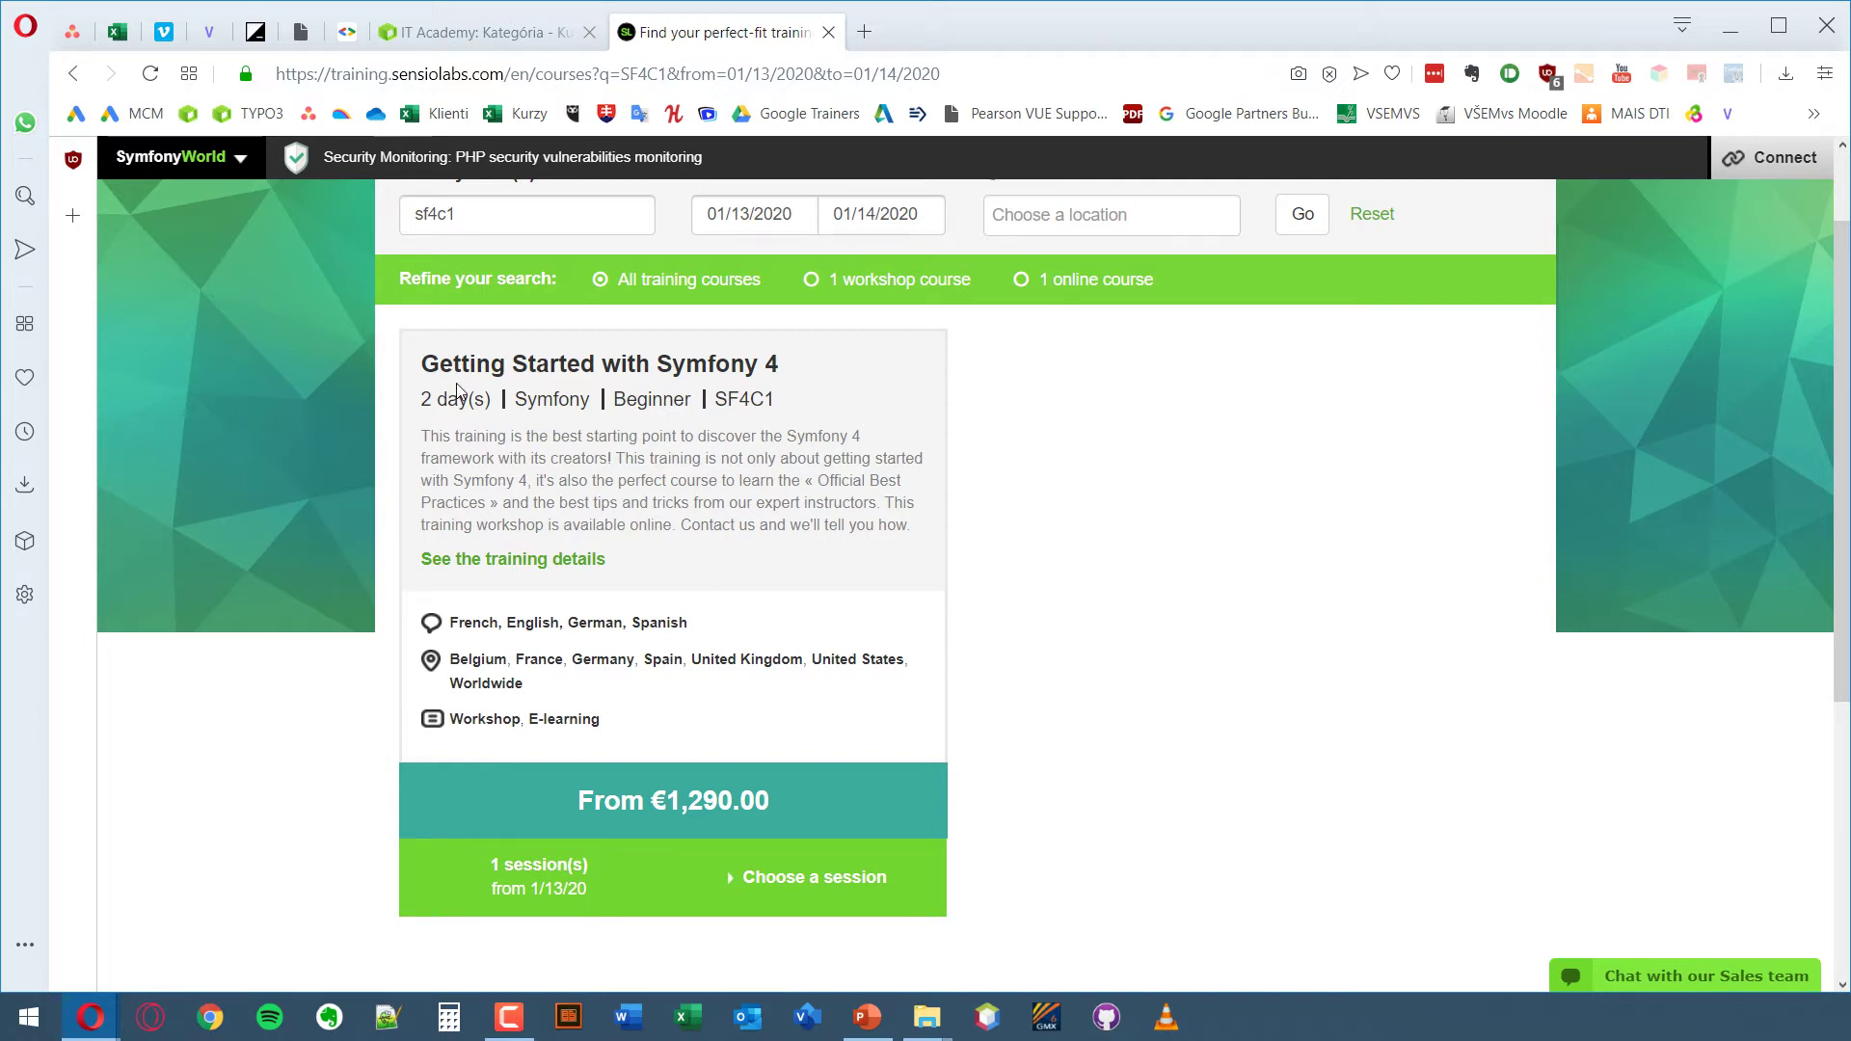
- Return to the Symfony site and read the What is Symfony overview in its About section
left_click(73, 63)
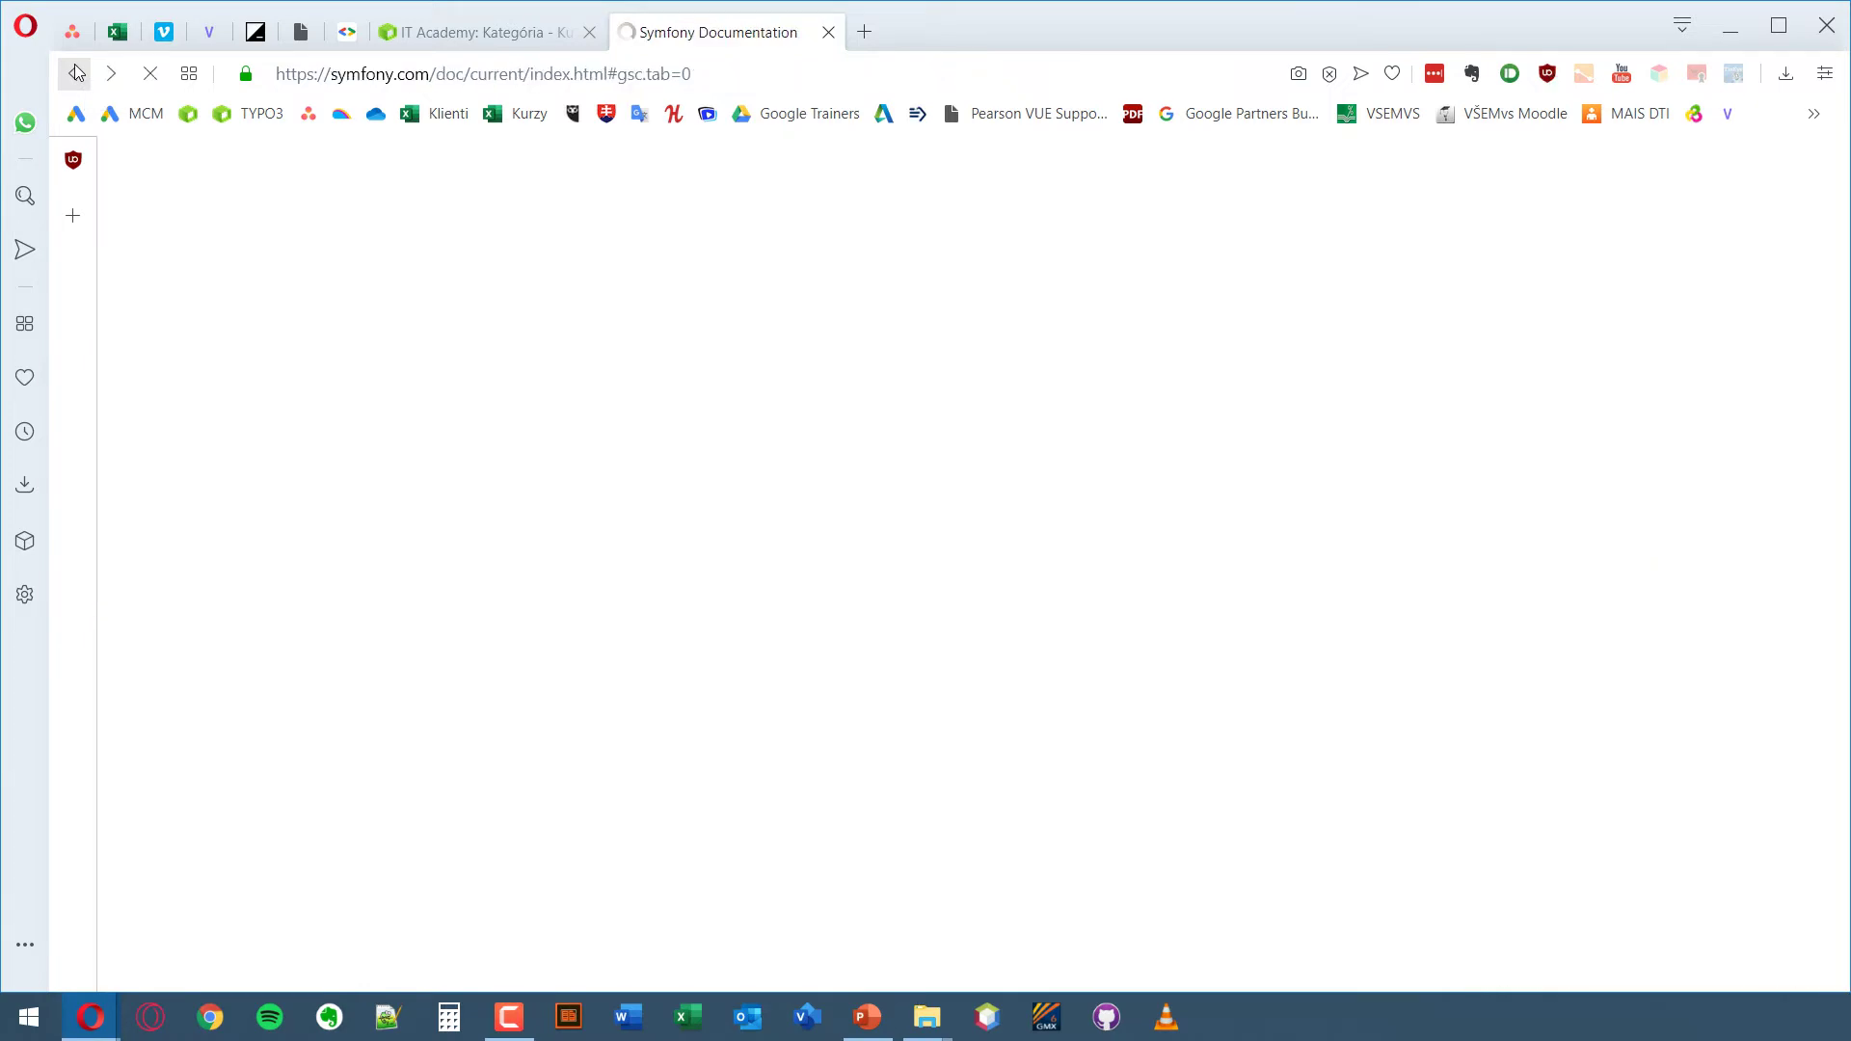
scroll(276, 478, "up", 6)
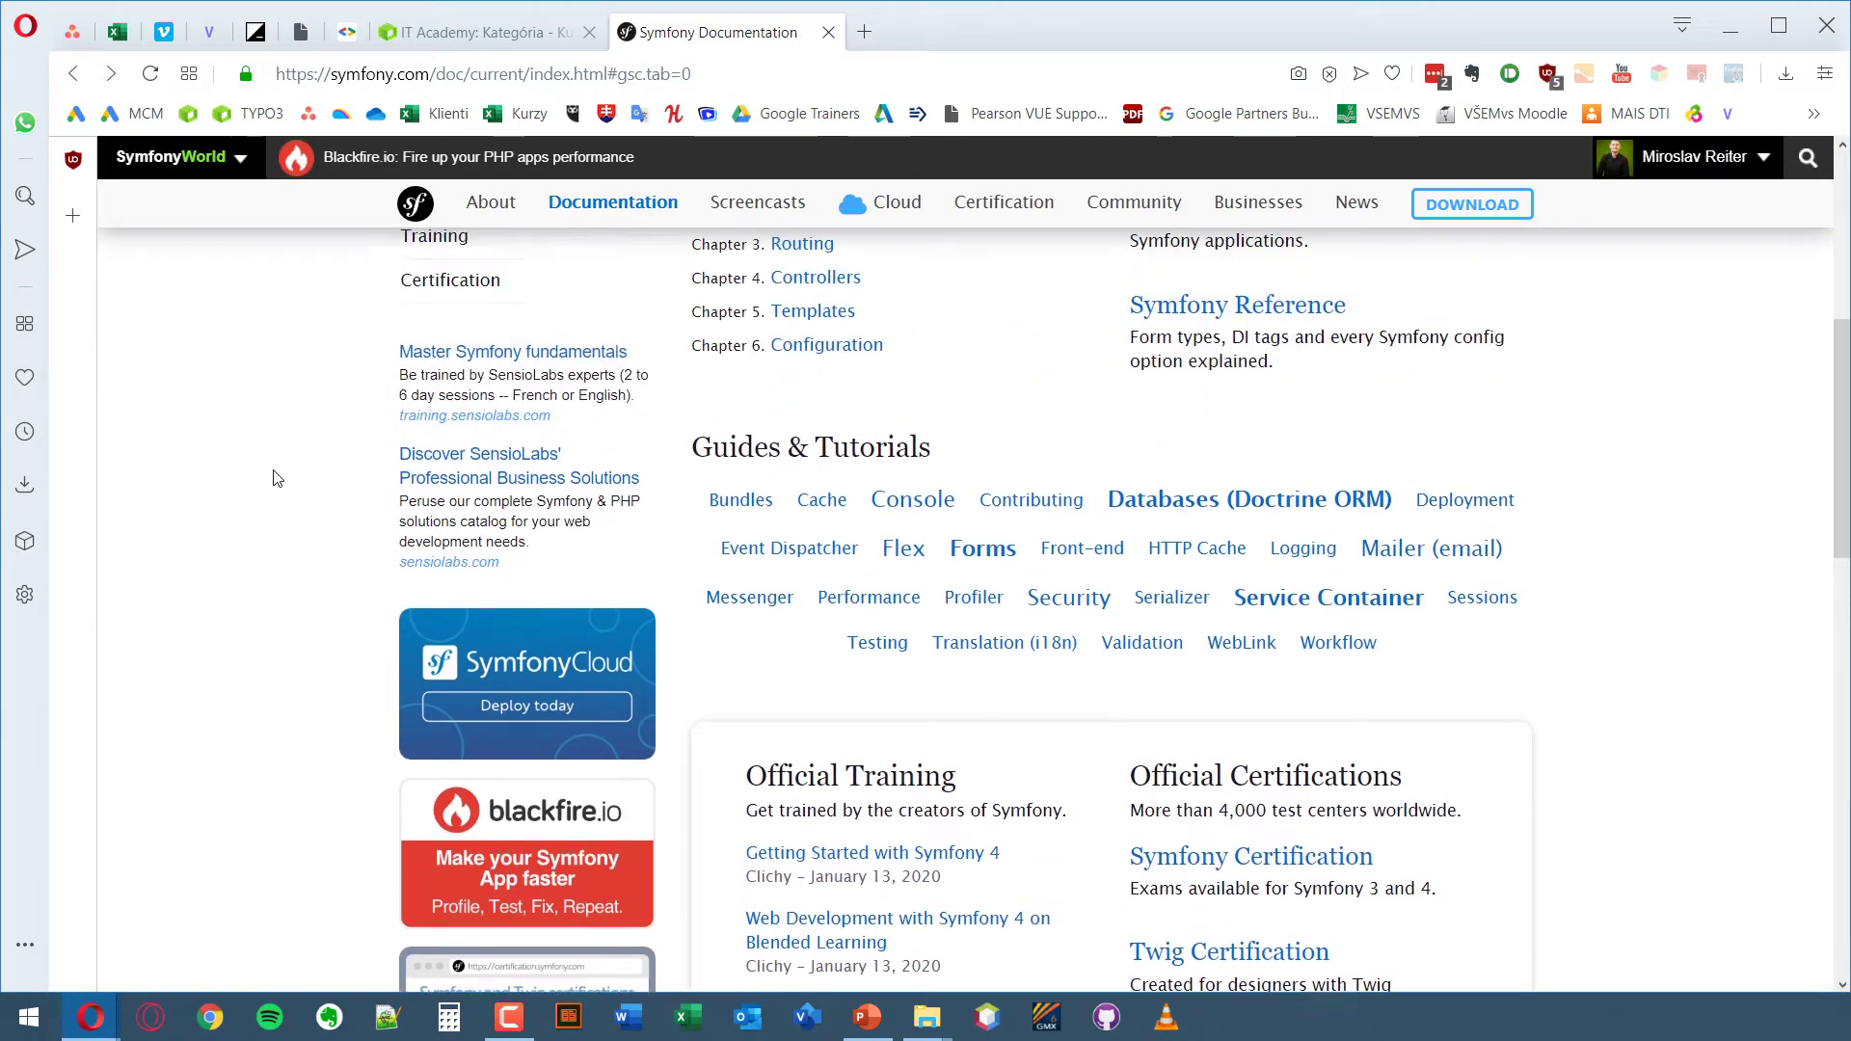
scroll(277, 478, "up", 2)
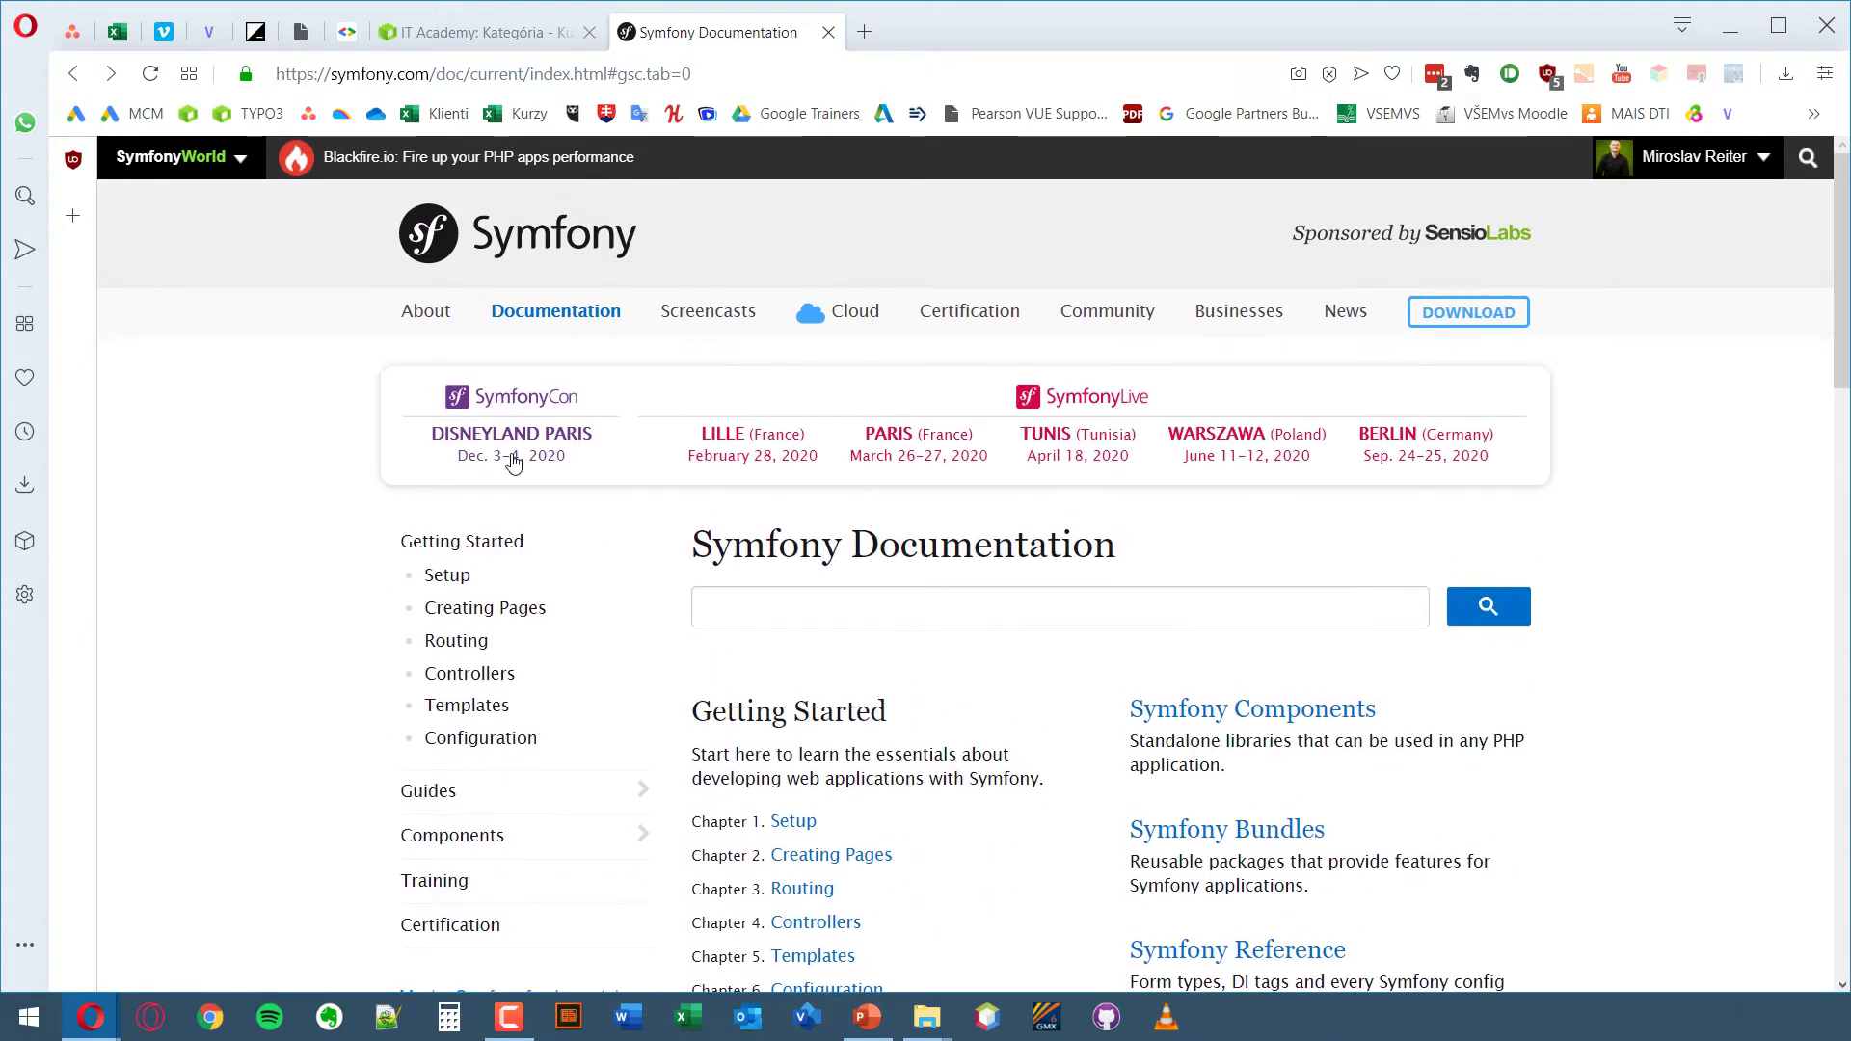
left_click(427, 315)
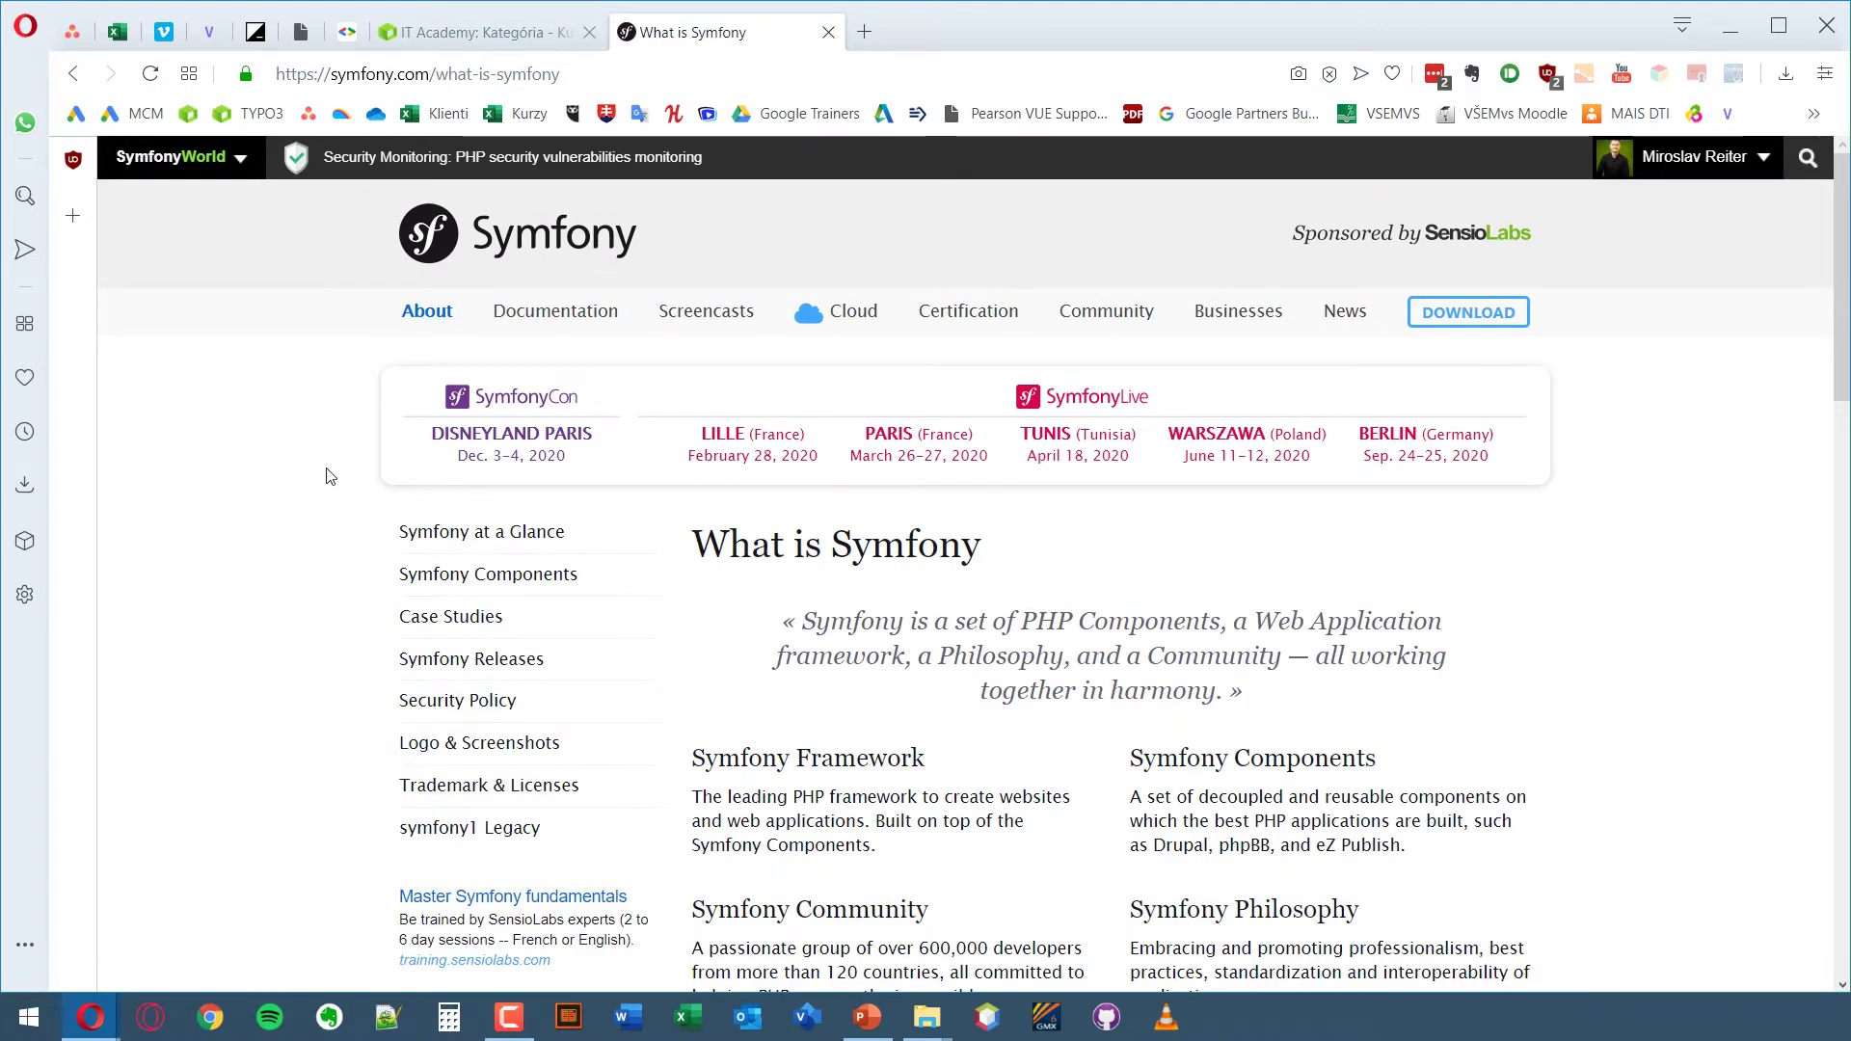
scroll(328, 476, "down", 3)
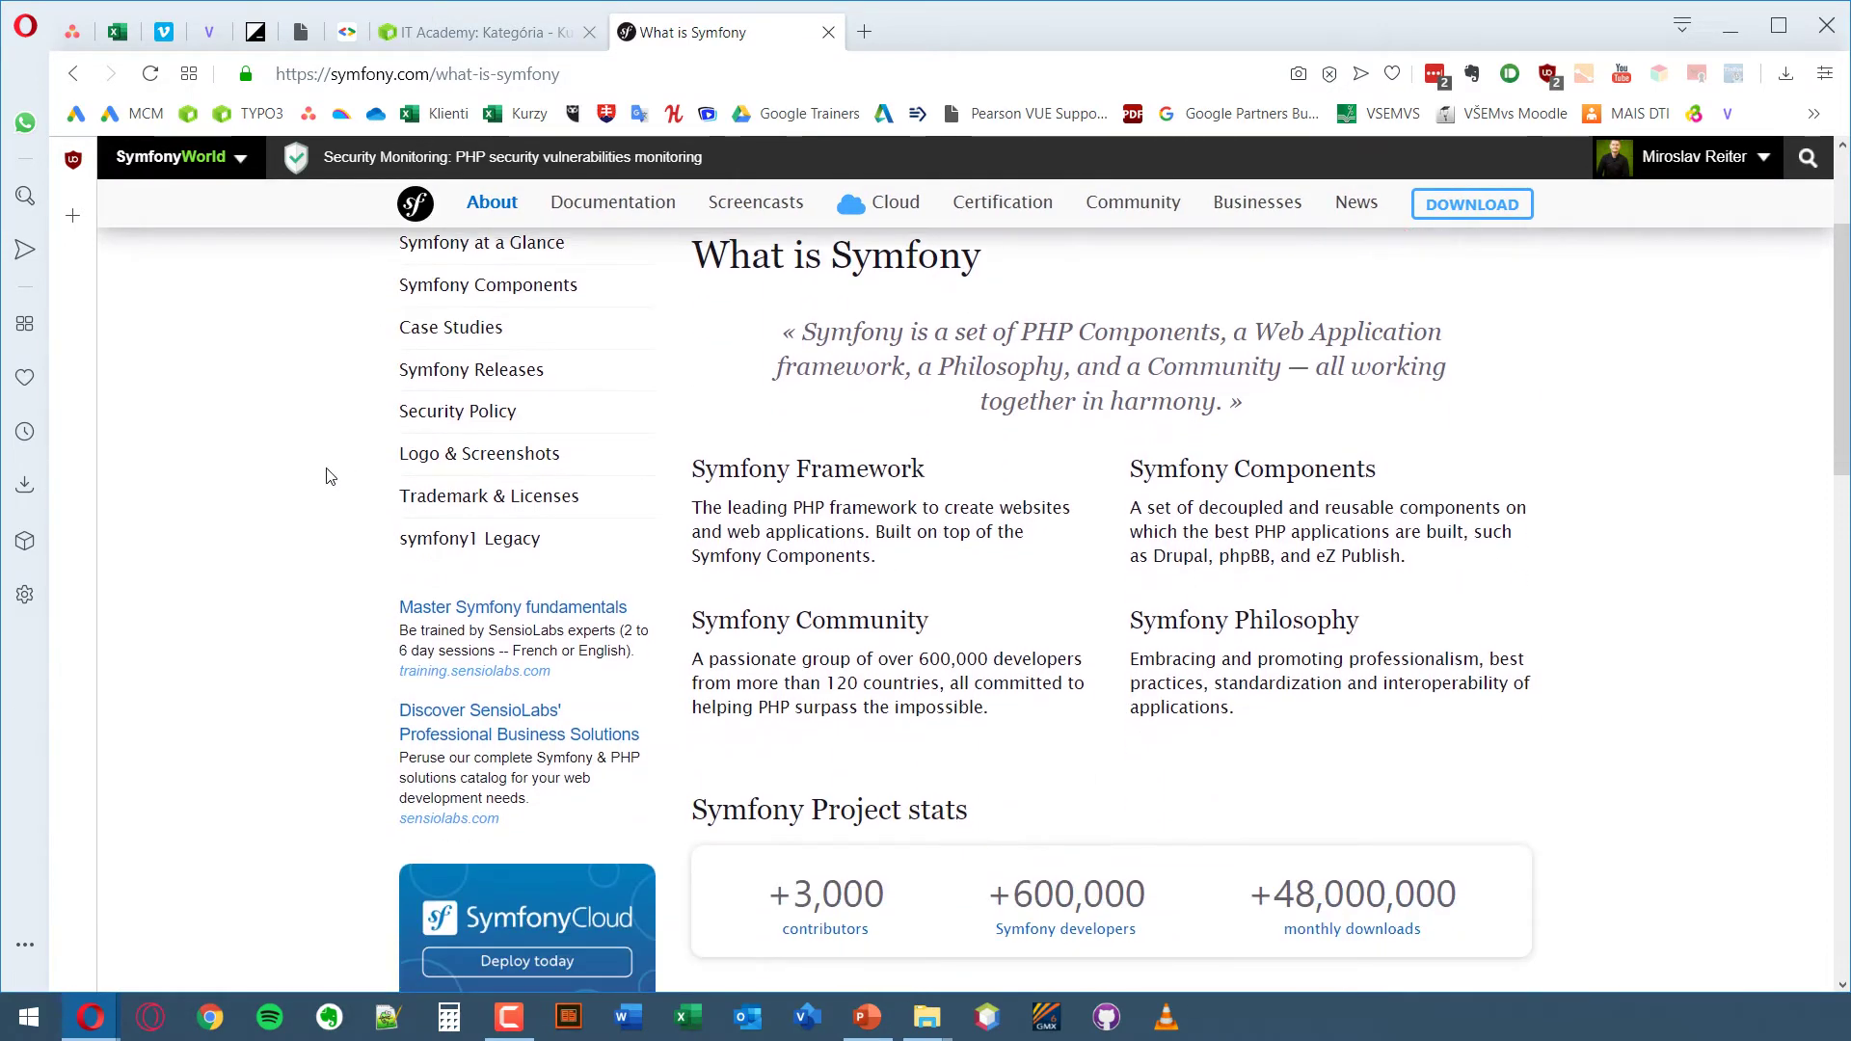
scroll(328, 475, "down", 1)
scroll(328, 475, "up", 3)
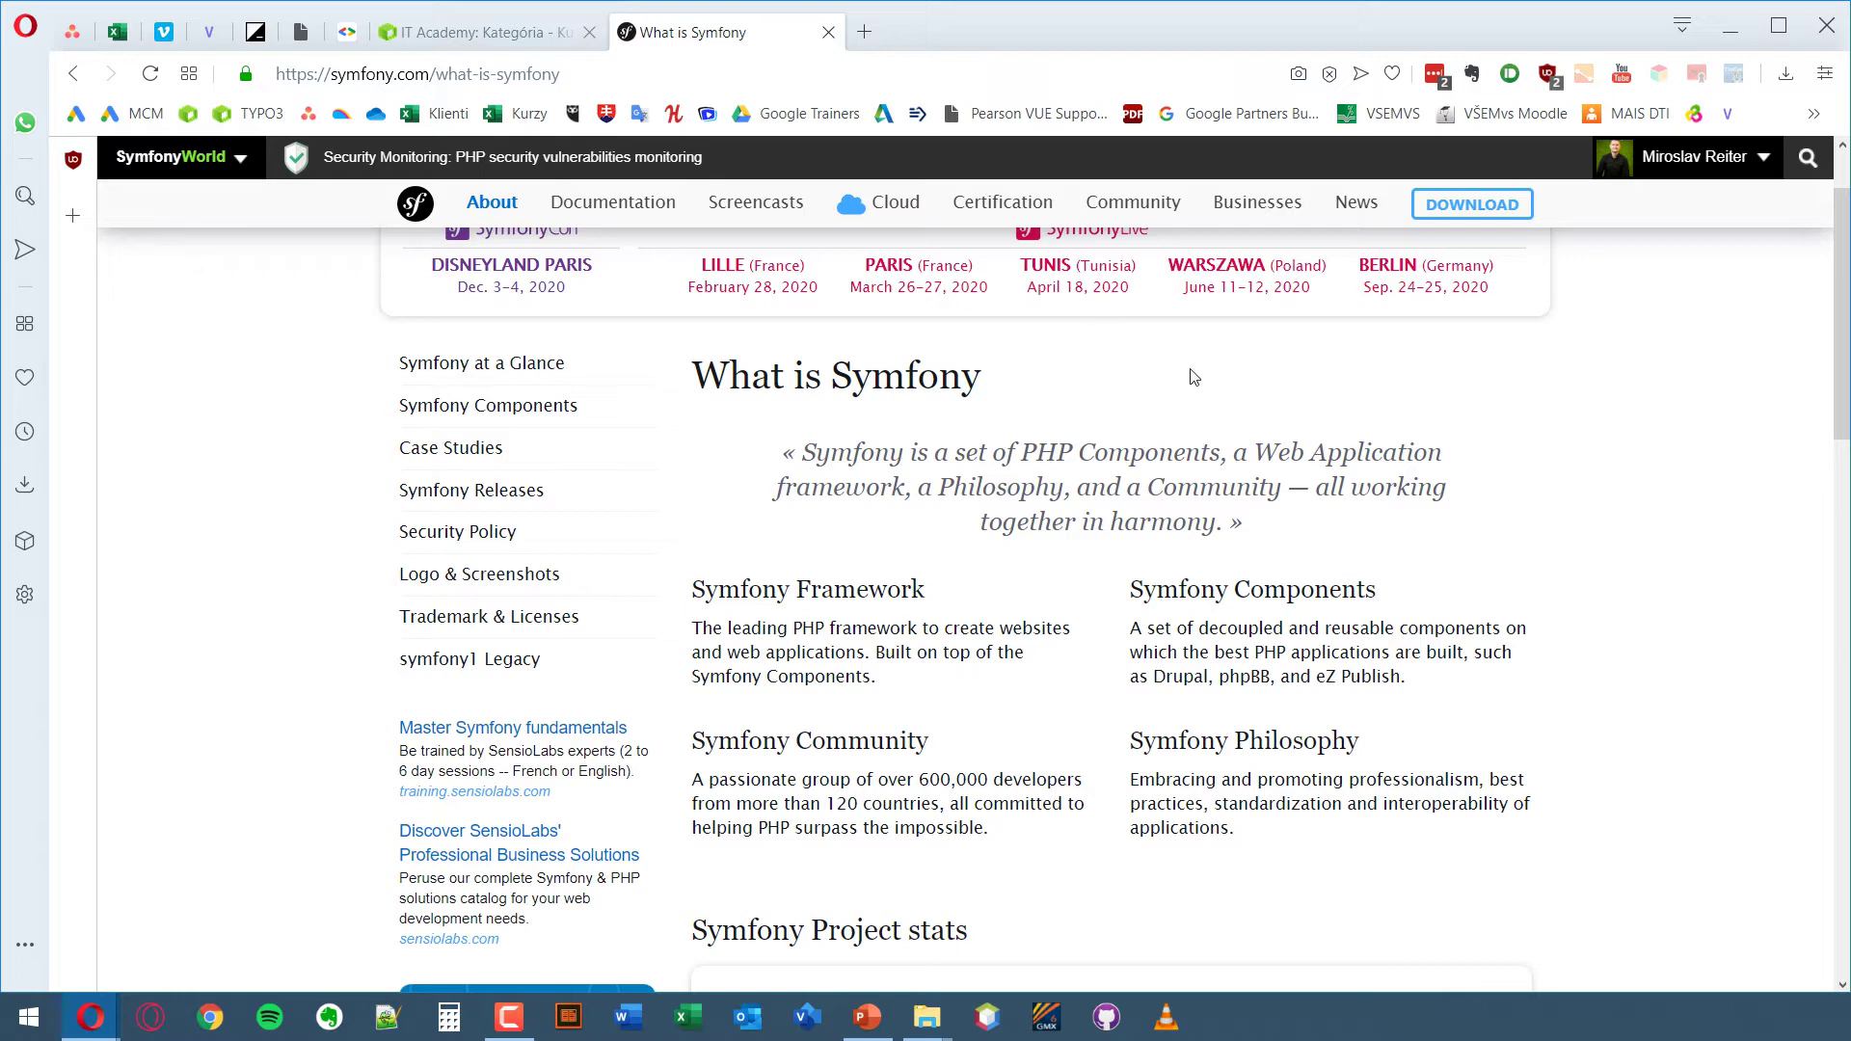
- Read the "Symfony explained to my Boss" elevator pitch and return to the What is Symfony page
scroll(1198, 385, "down", 1)
scroll(1198, 385, "down", 5)
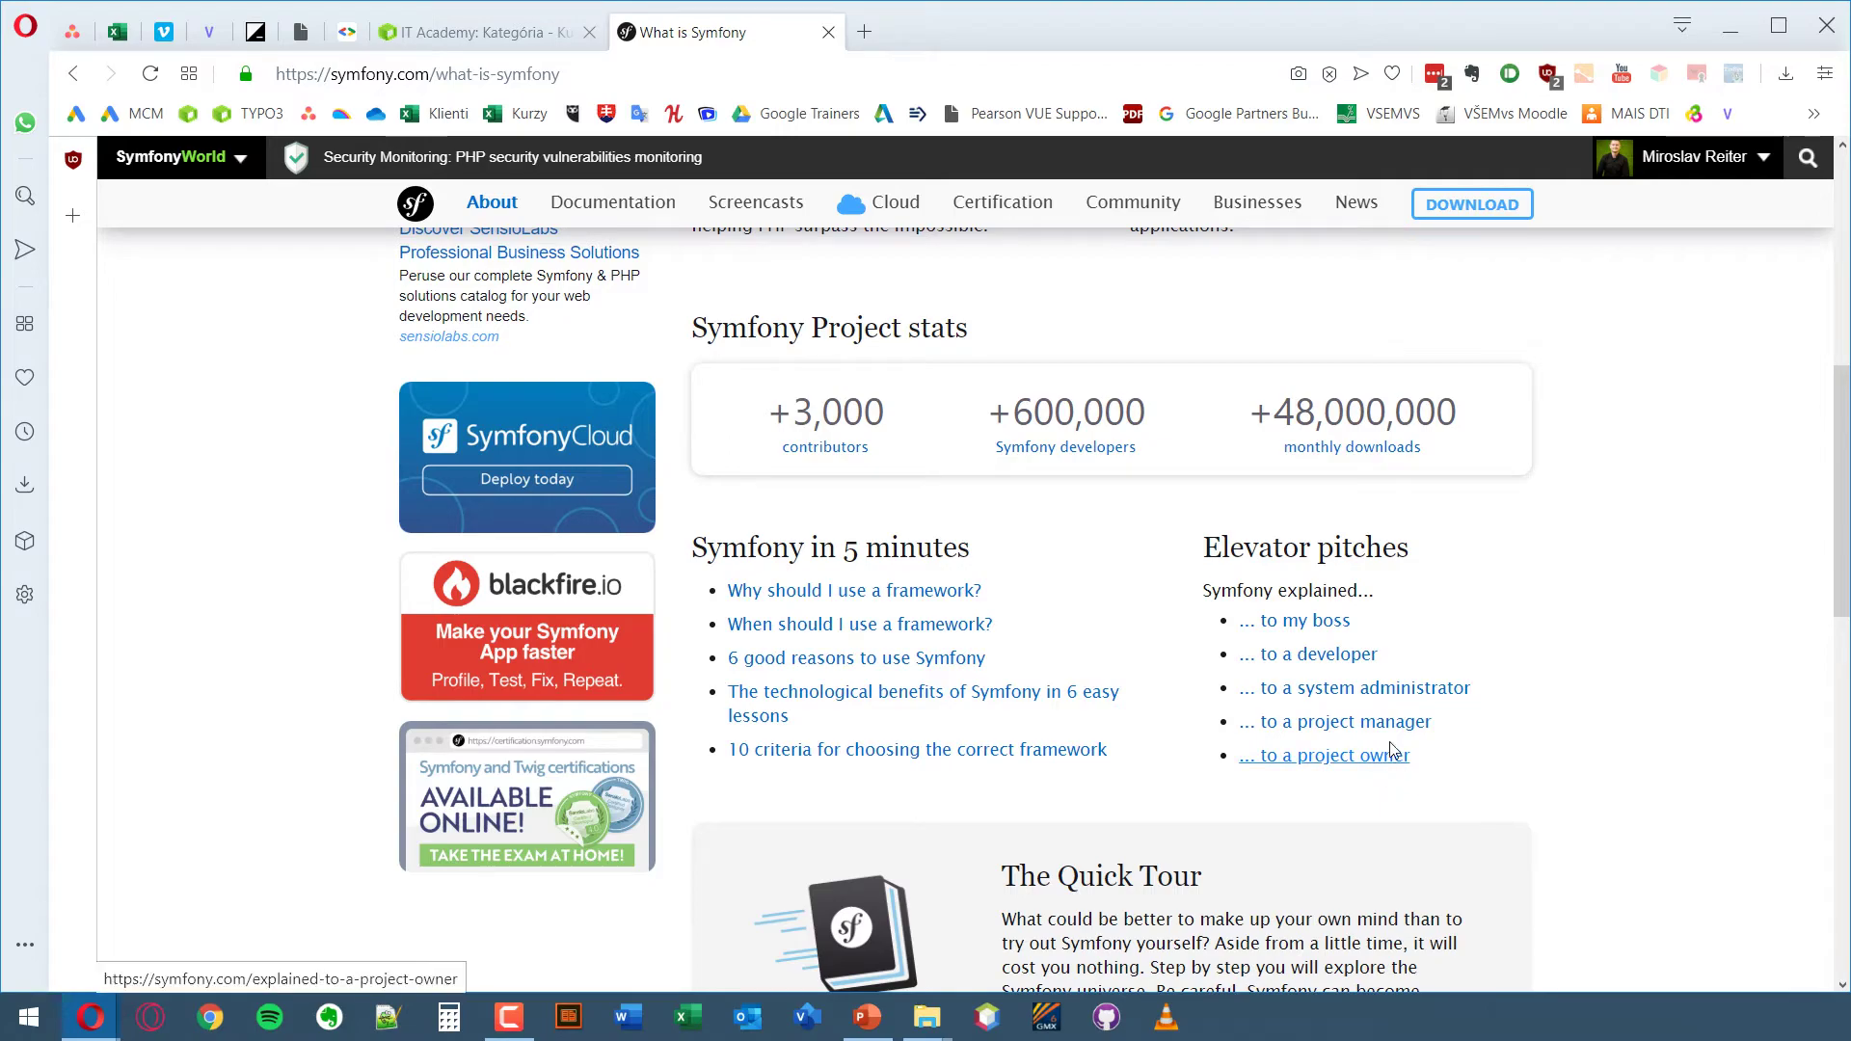
left_click(1307, 621)
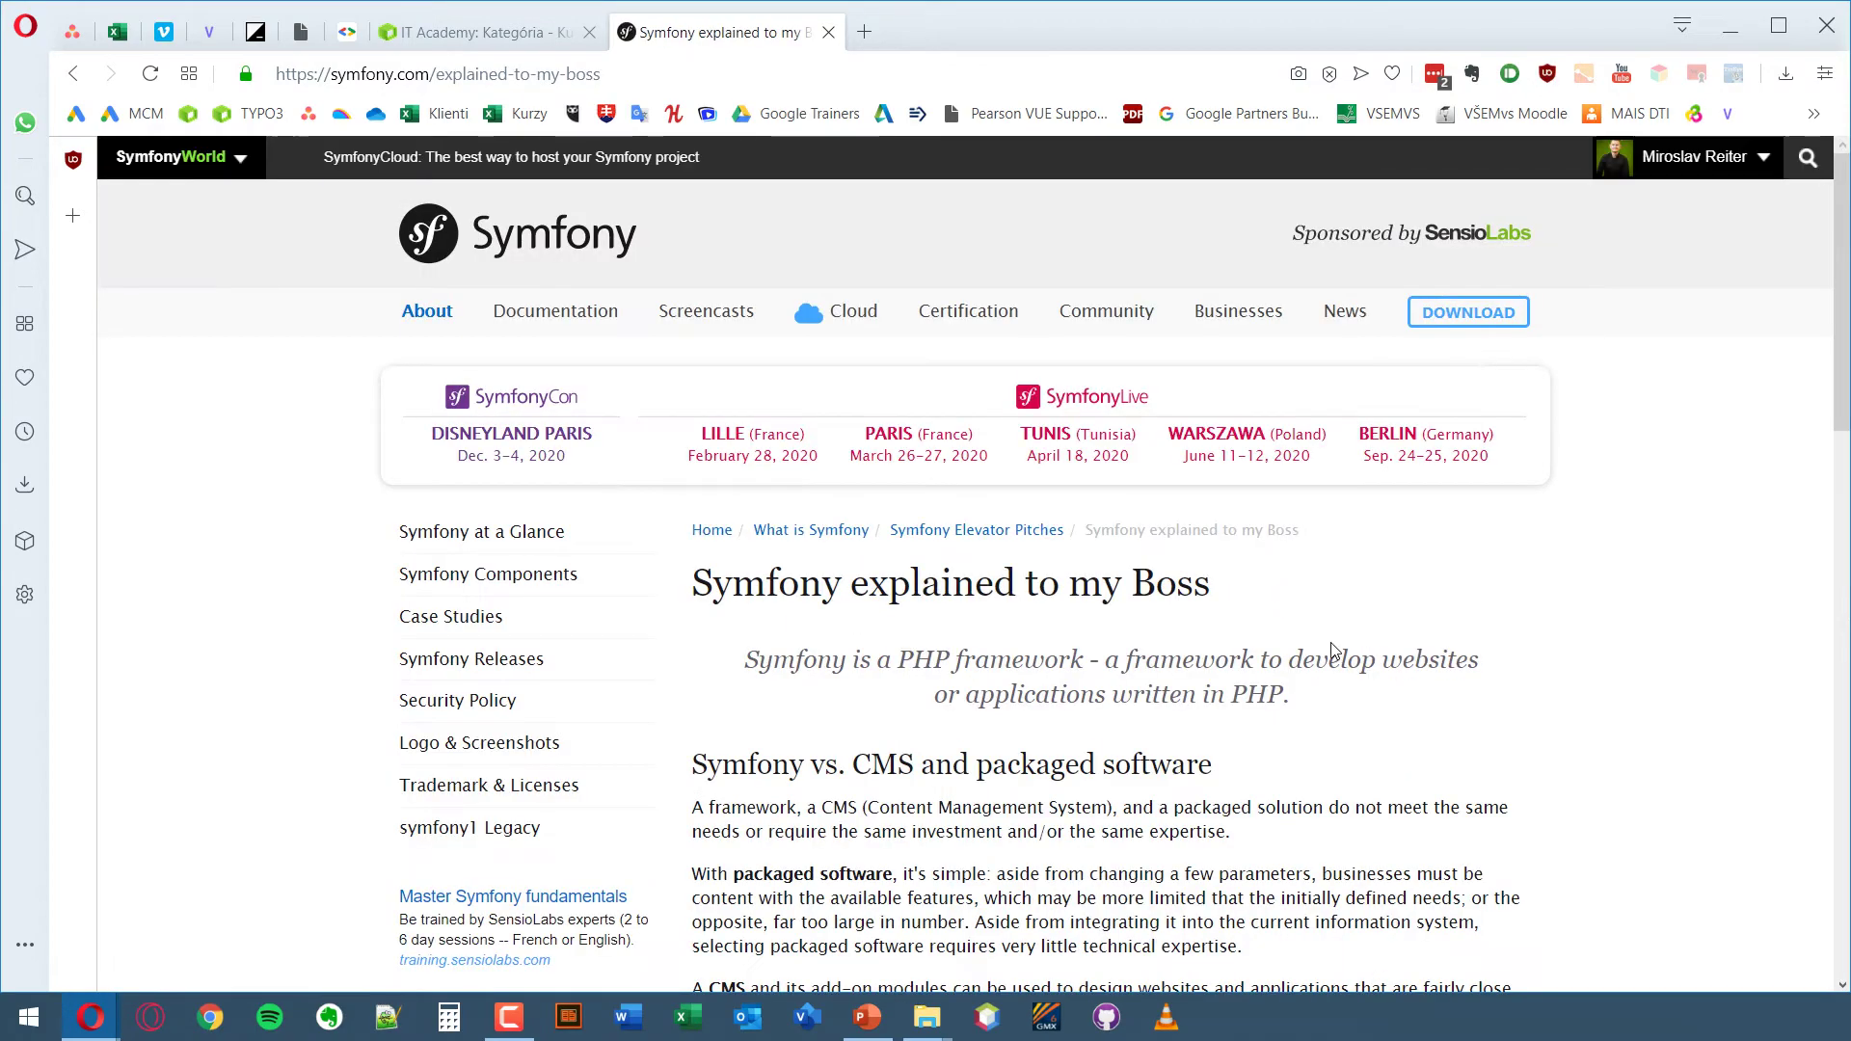
scroll(1282, 627, "down", 15)
scroll(1225, 521, "up", 9)
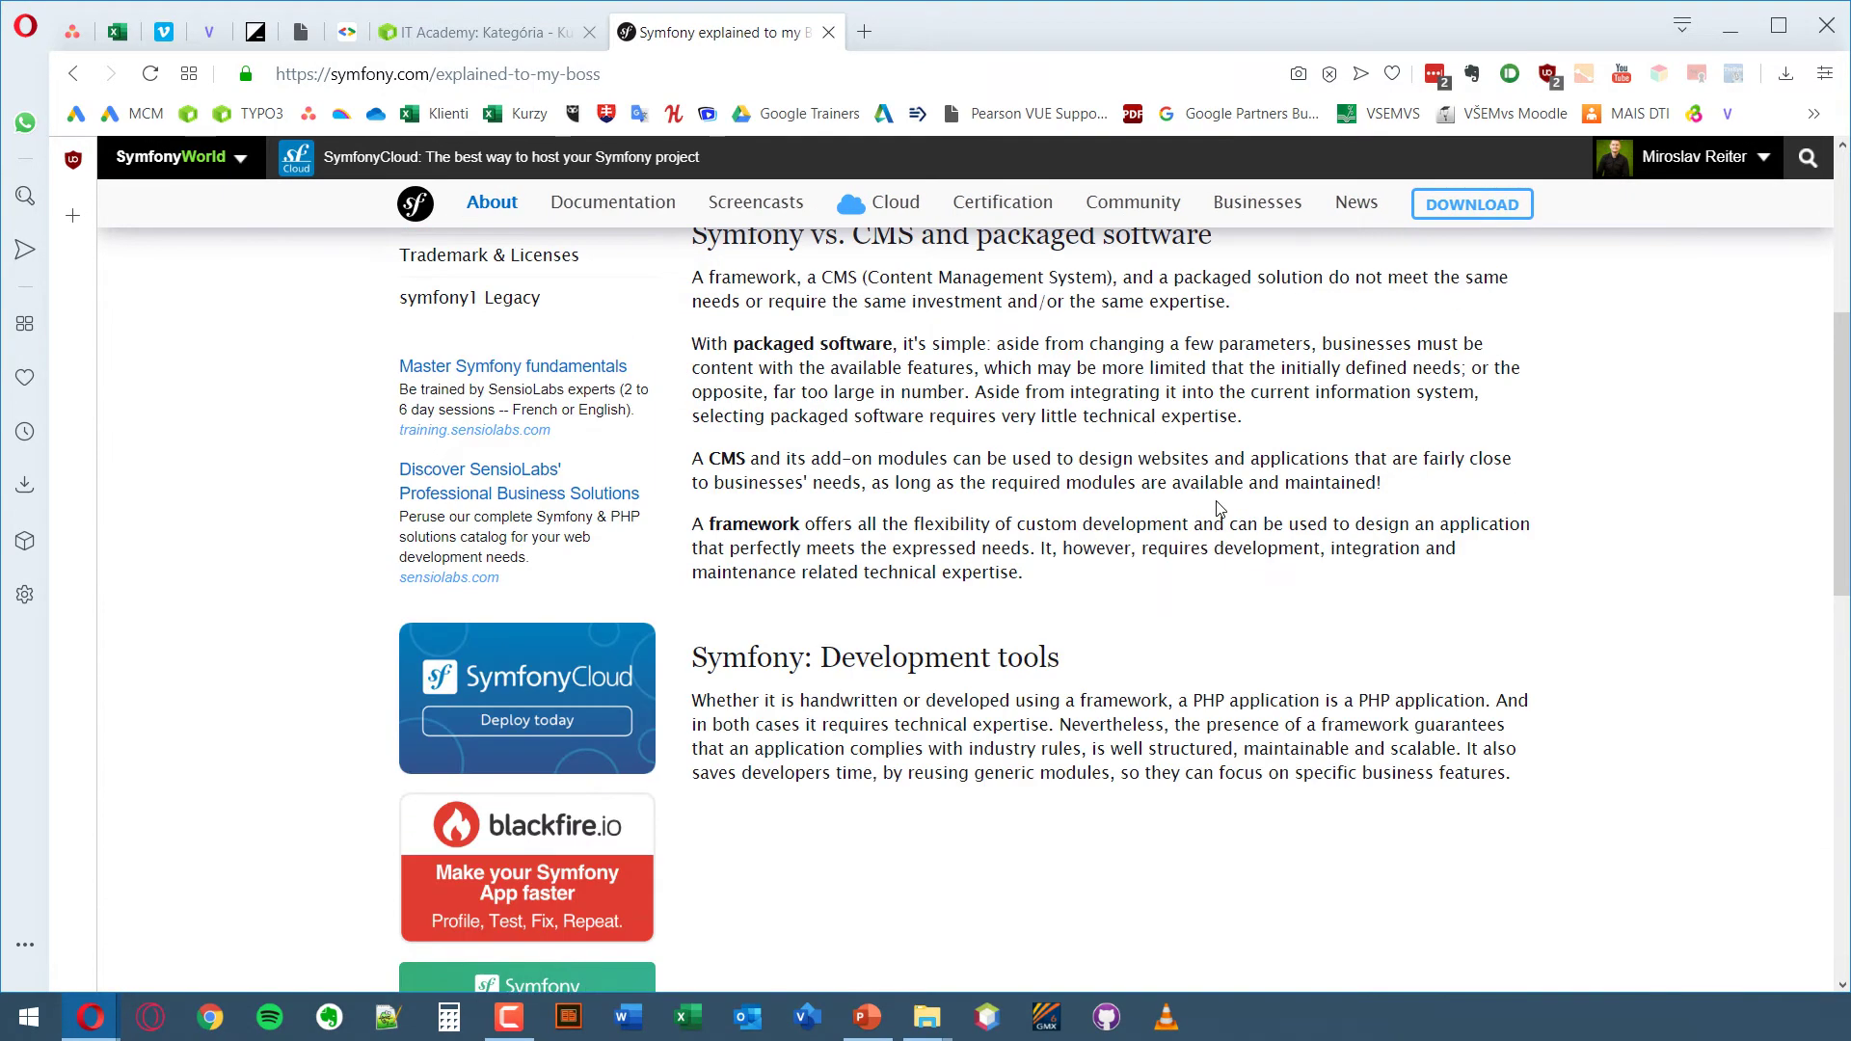
scroll(1220, 509, "up", 3)
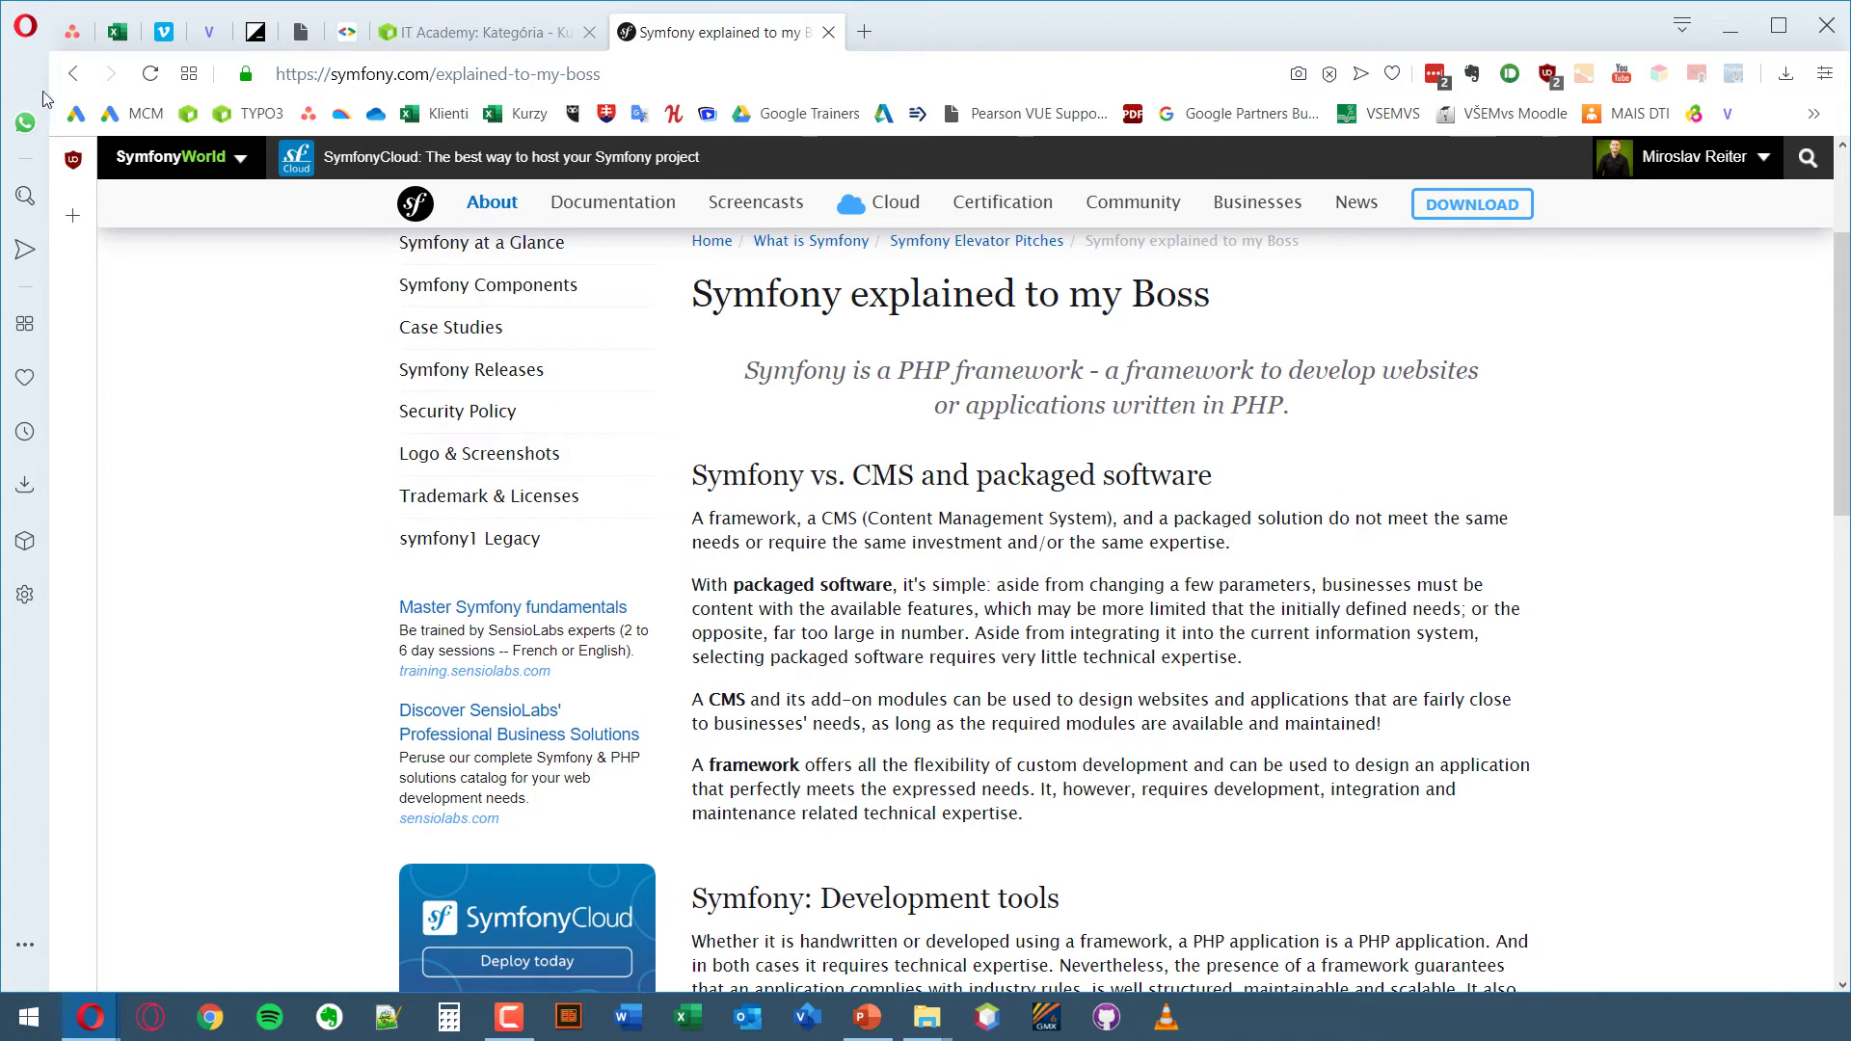
scroll(1385, 583, "down", 2)
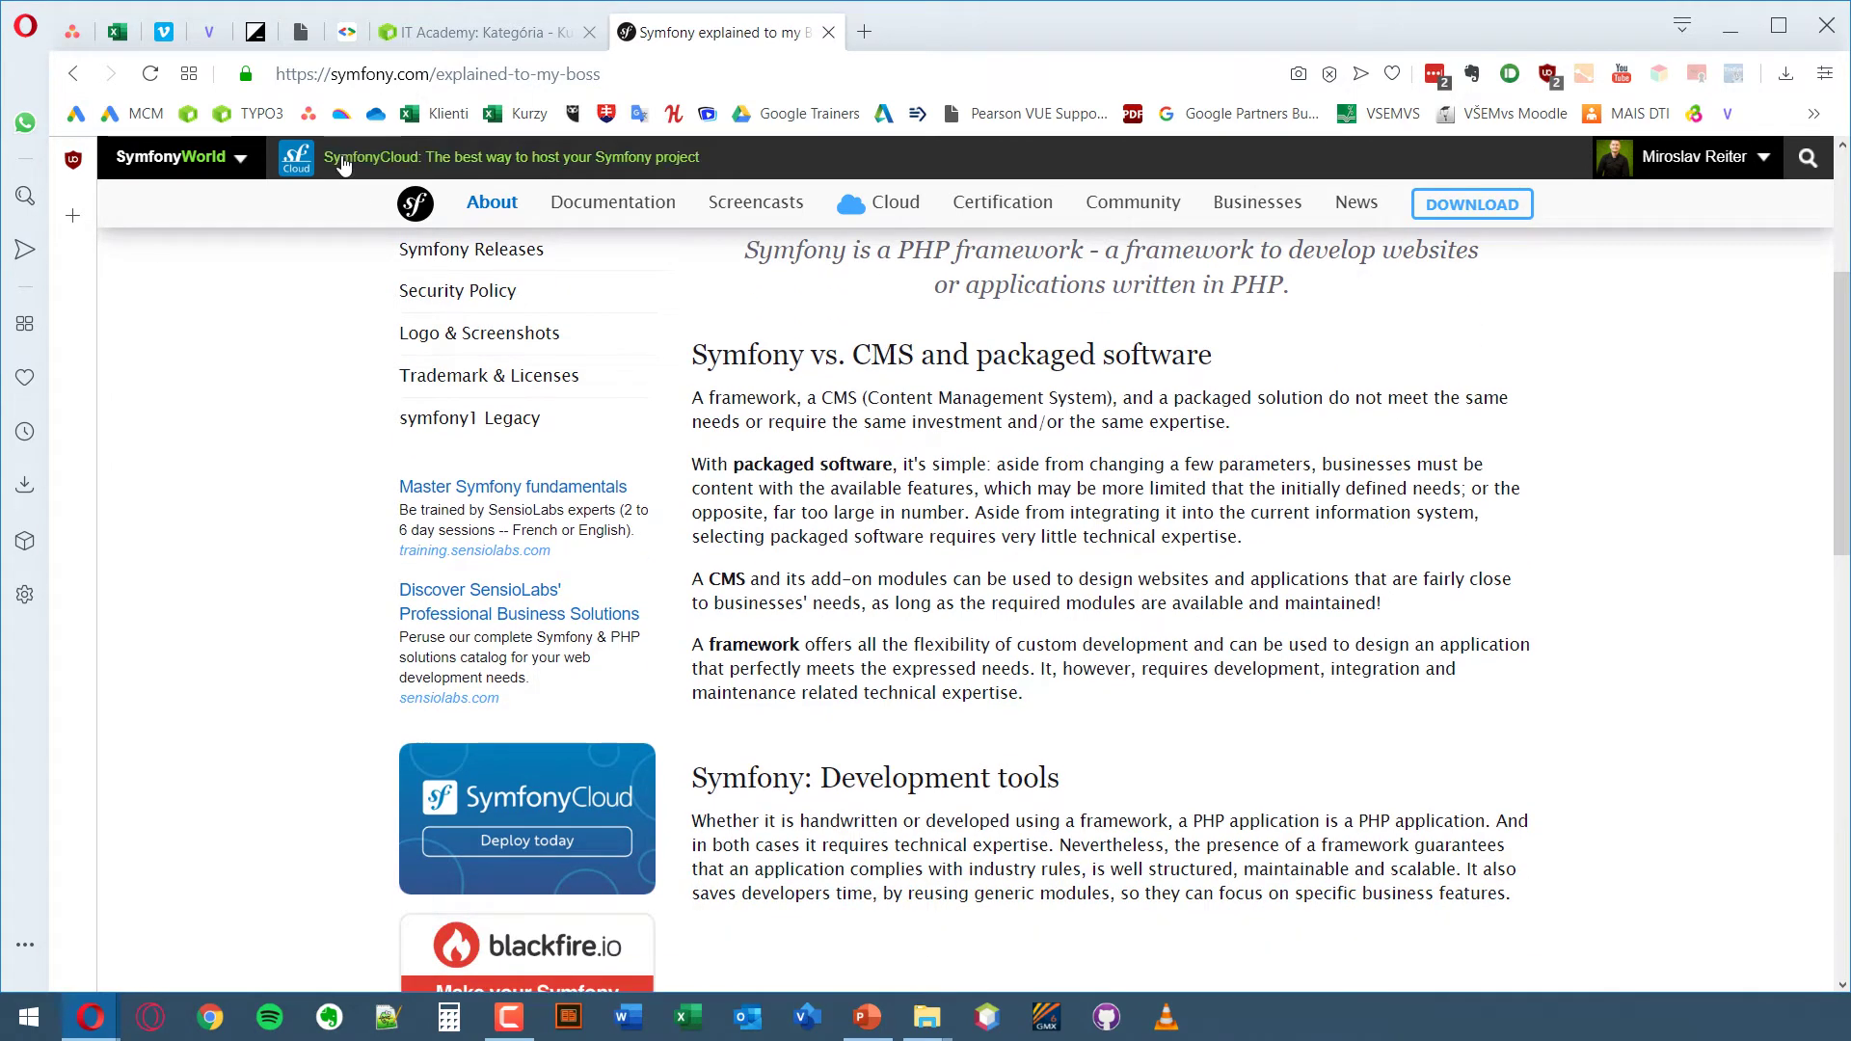
left_click(75, 76)
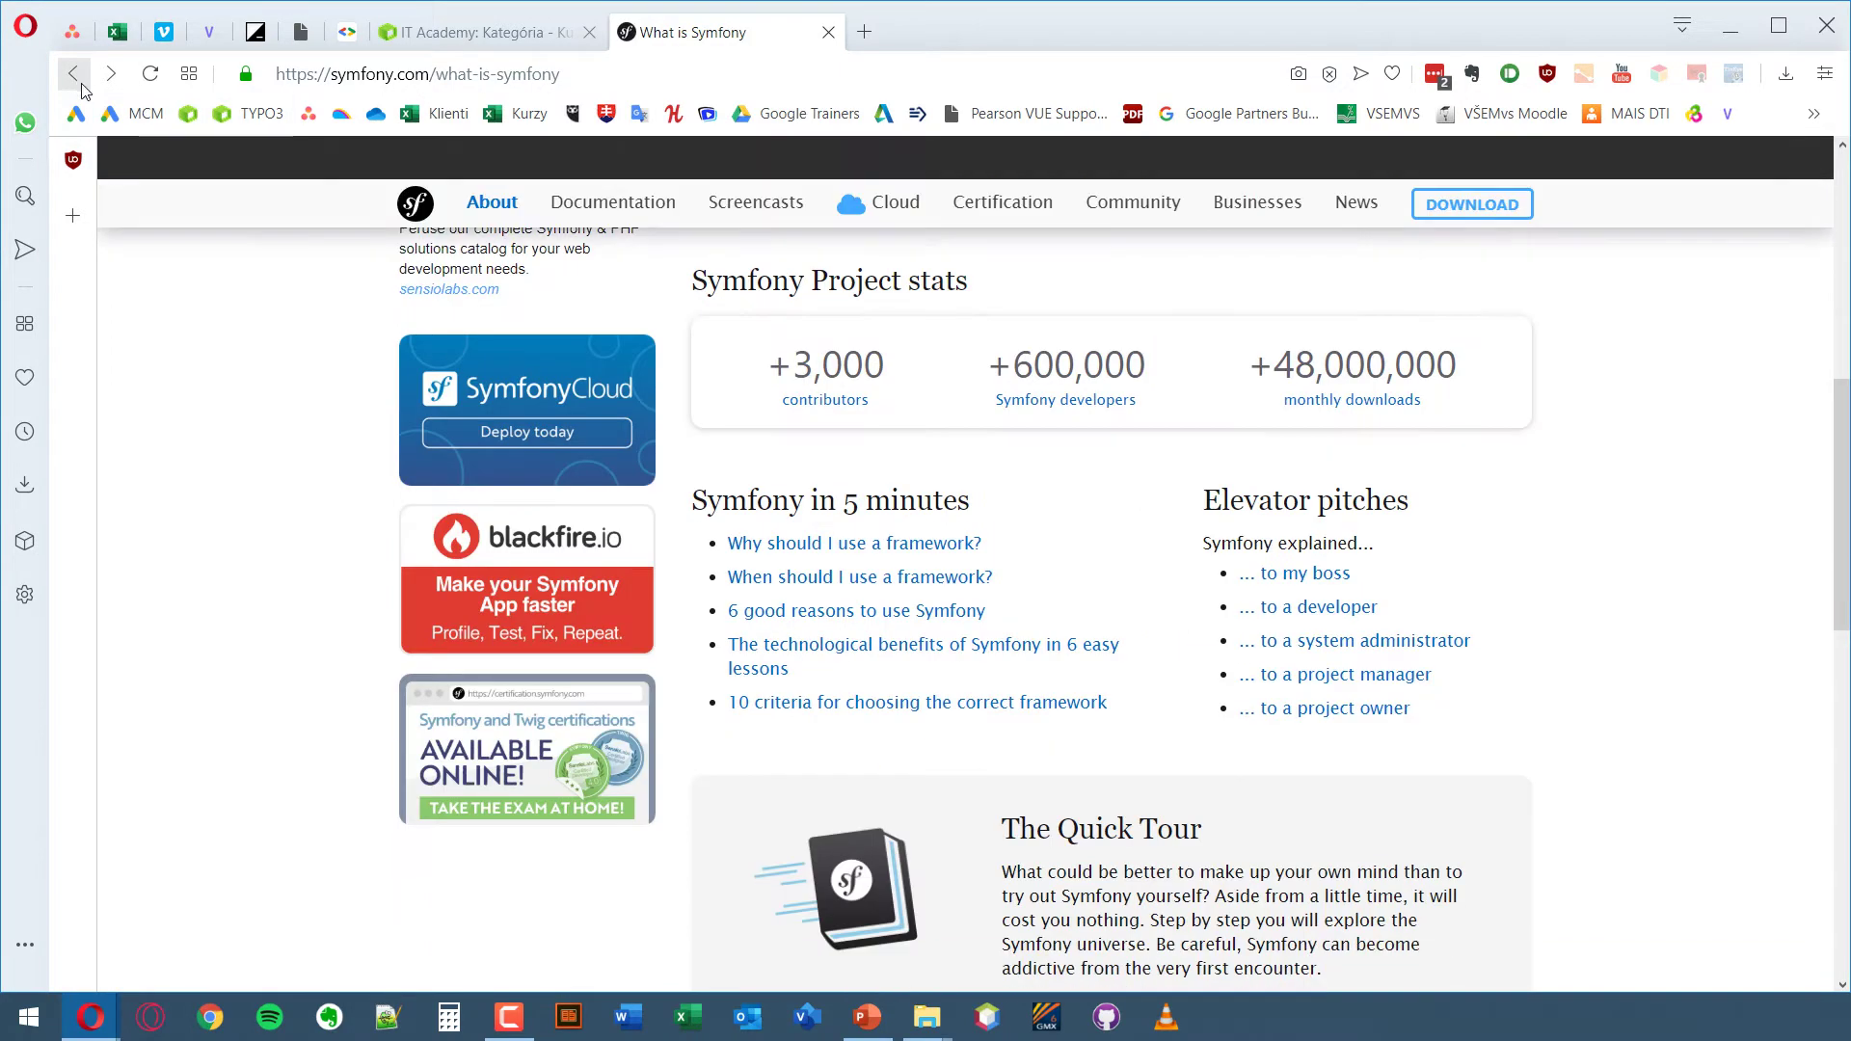
- Read the elevator pitch explaining Symfony to a developer and go back to the overview
left_click(1301, 608)
scroll(1193, 465, "down", 5)
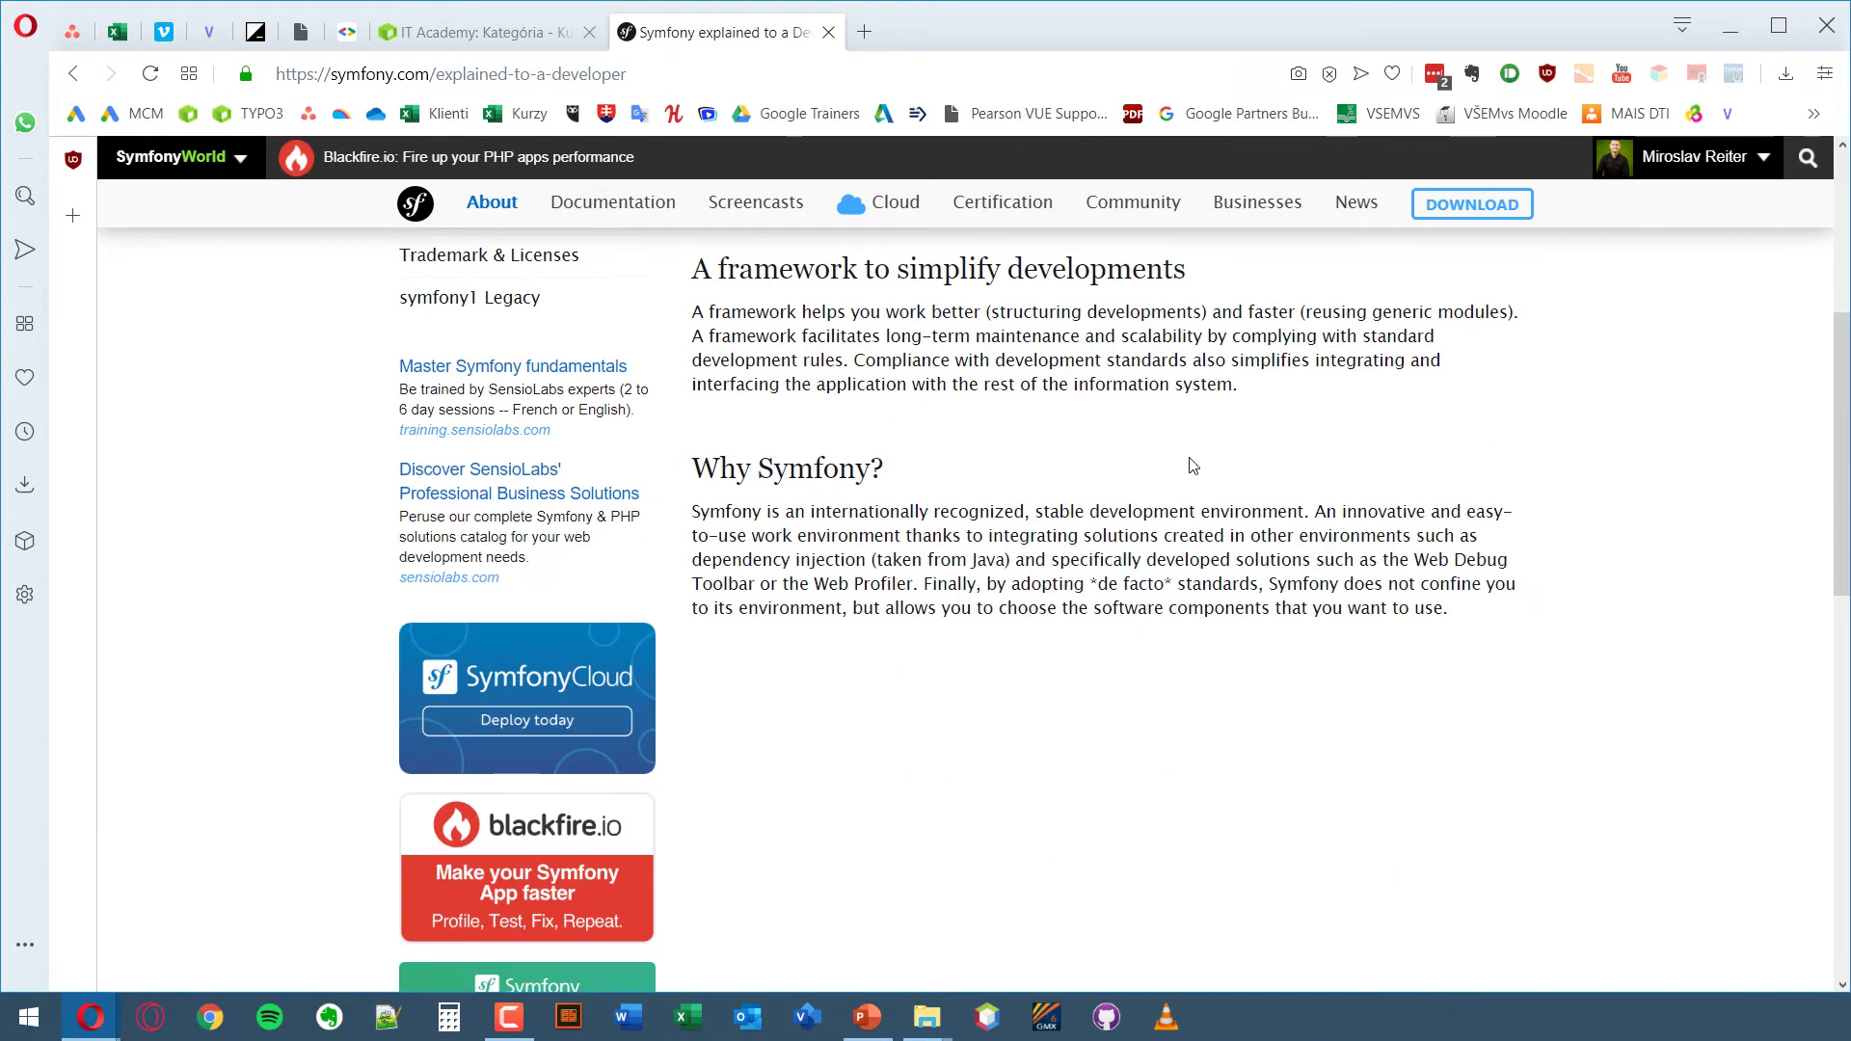
scroll(1193, 466, "up", 3)
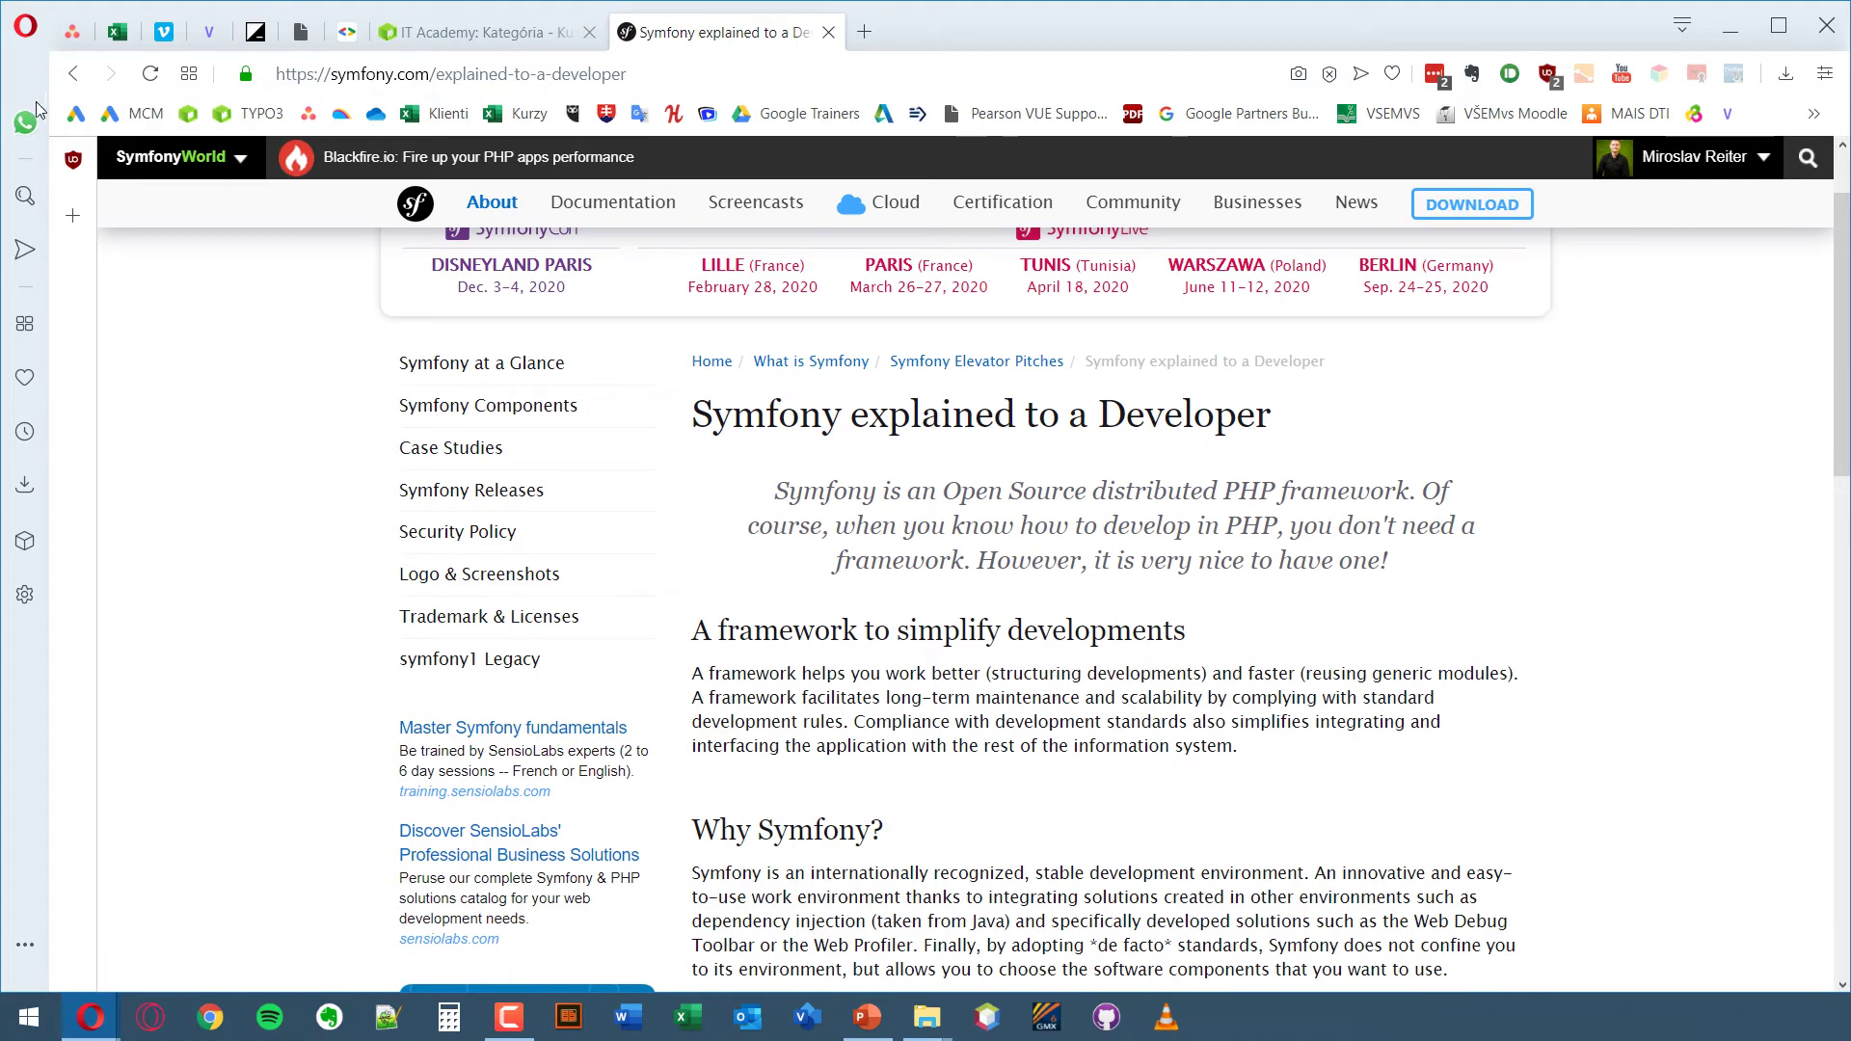
left_click(74, 75)
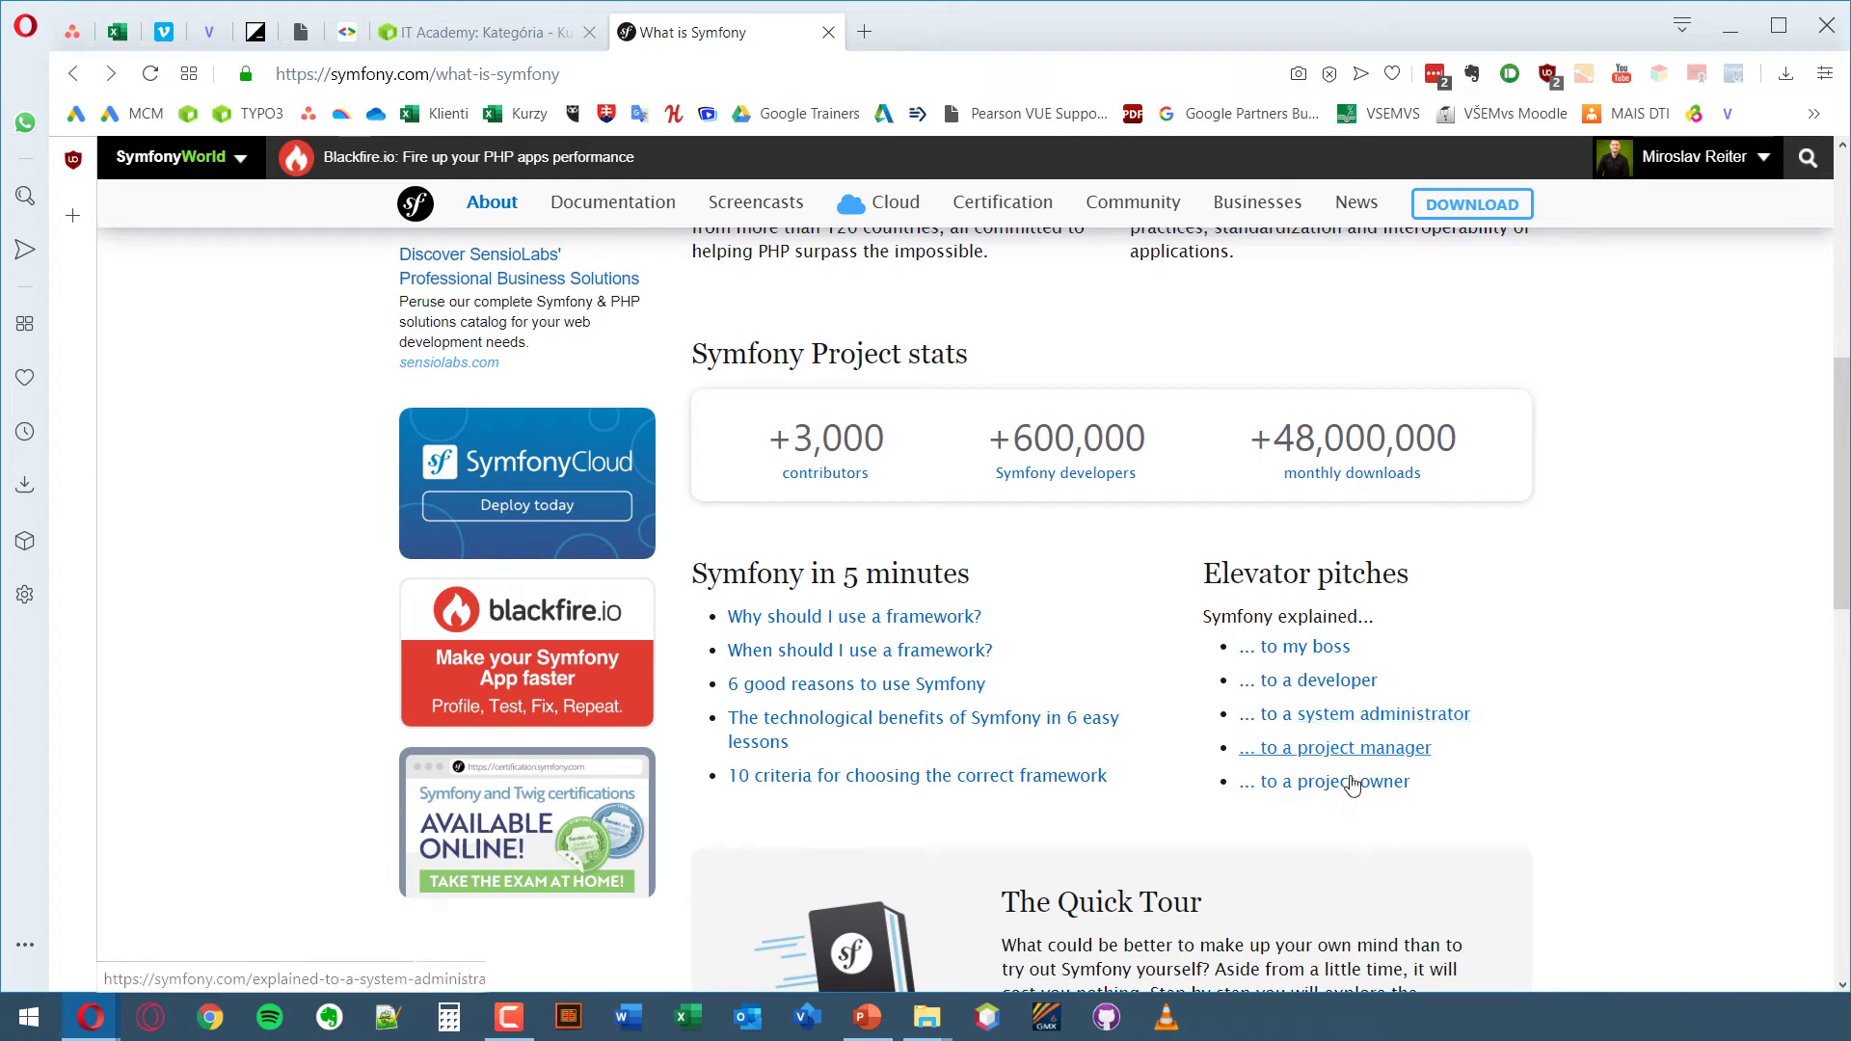
- Read the "Why should I use a framework?" article through to its summary and return to the overview
left_click(895, 625)
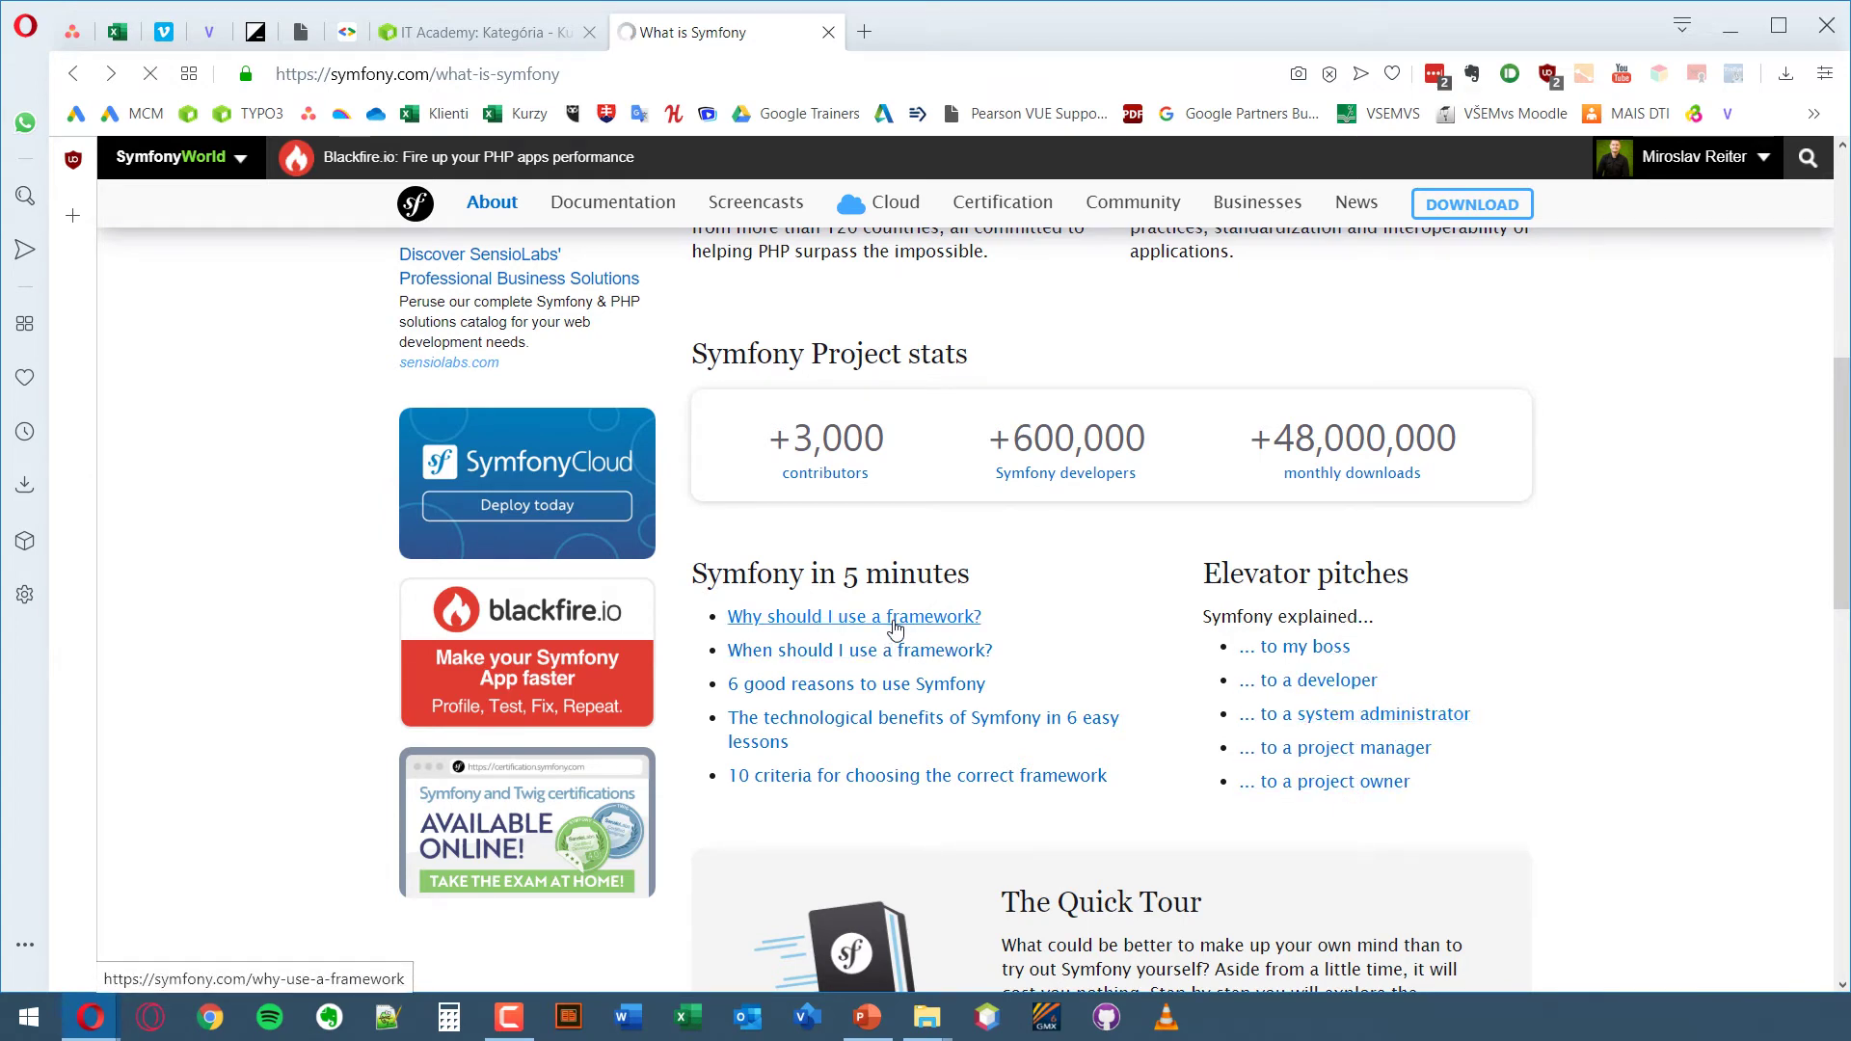
scroll(1593, 627, "down", 3)
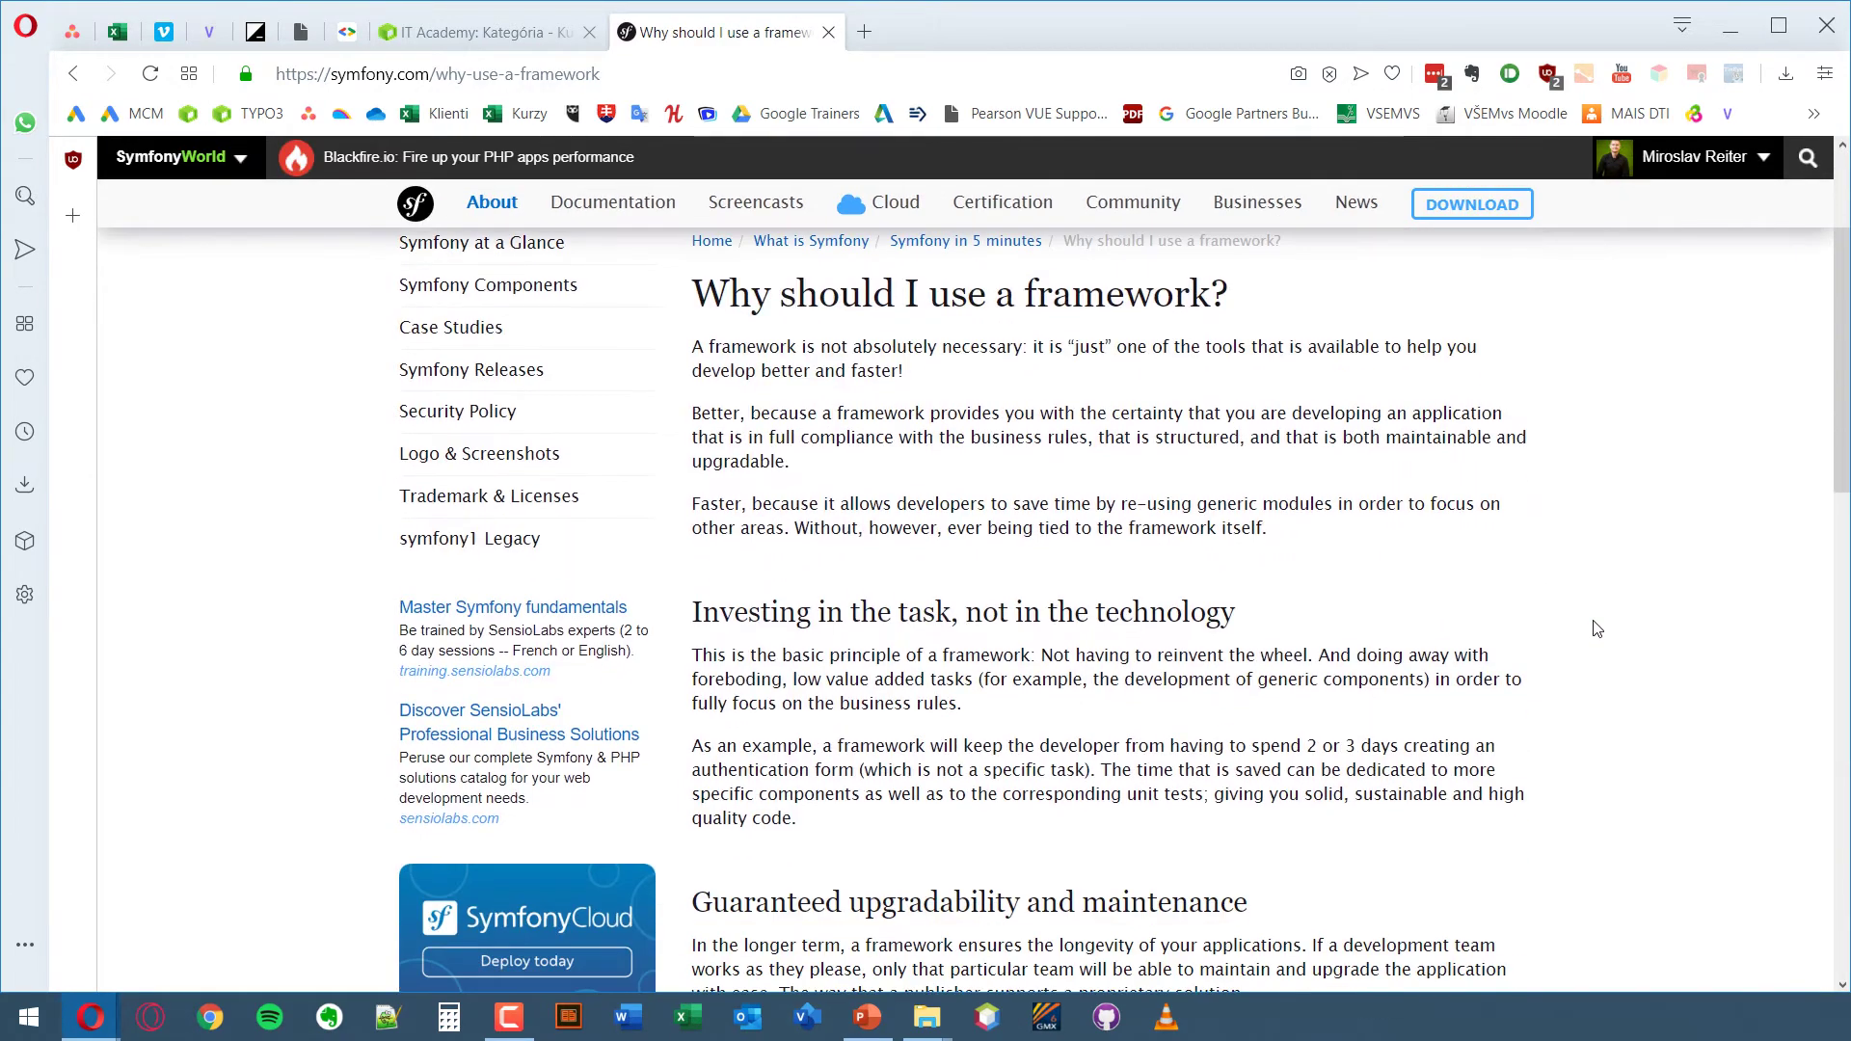
scroll(1596, 628, "up", 1)
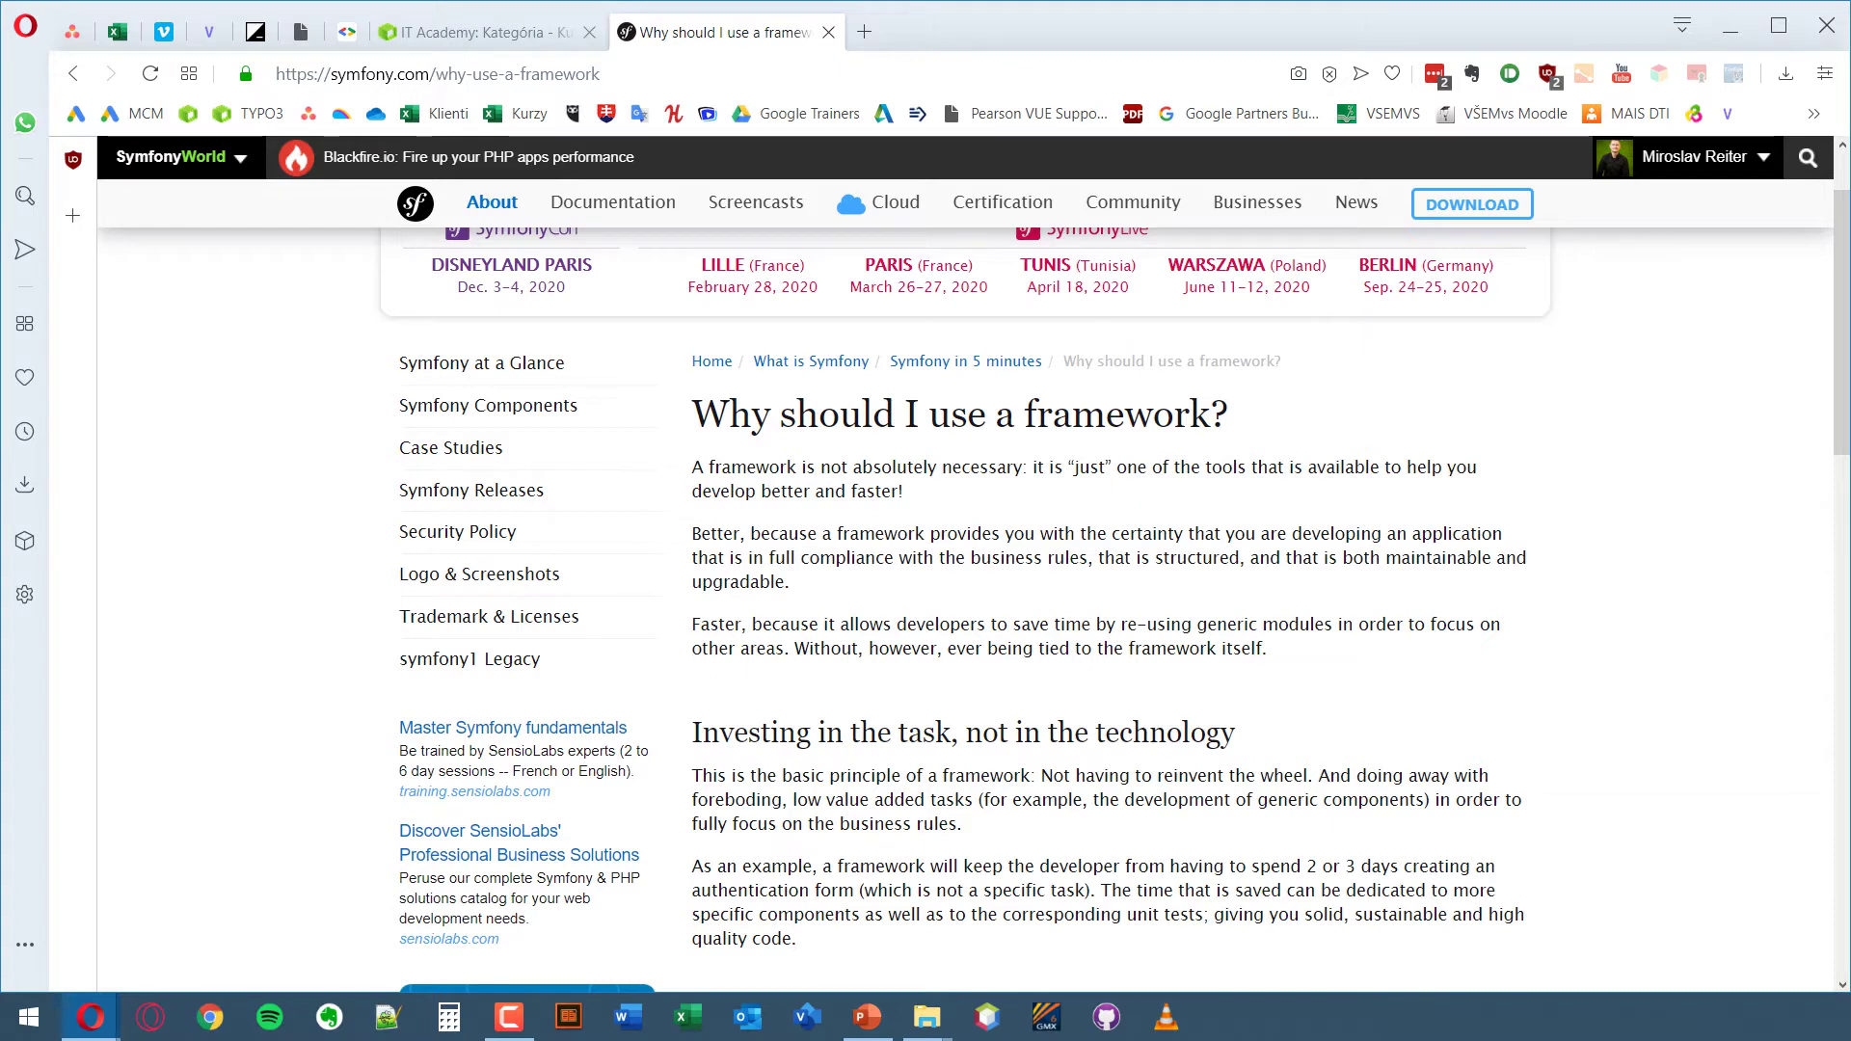
scroll(1357, 618, "down", 1)
scroll(1357, 618, "down", 1)
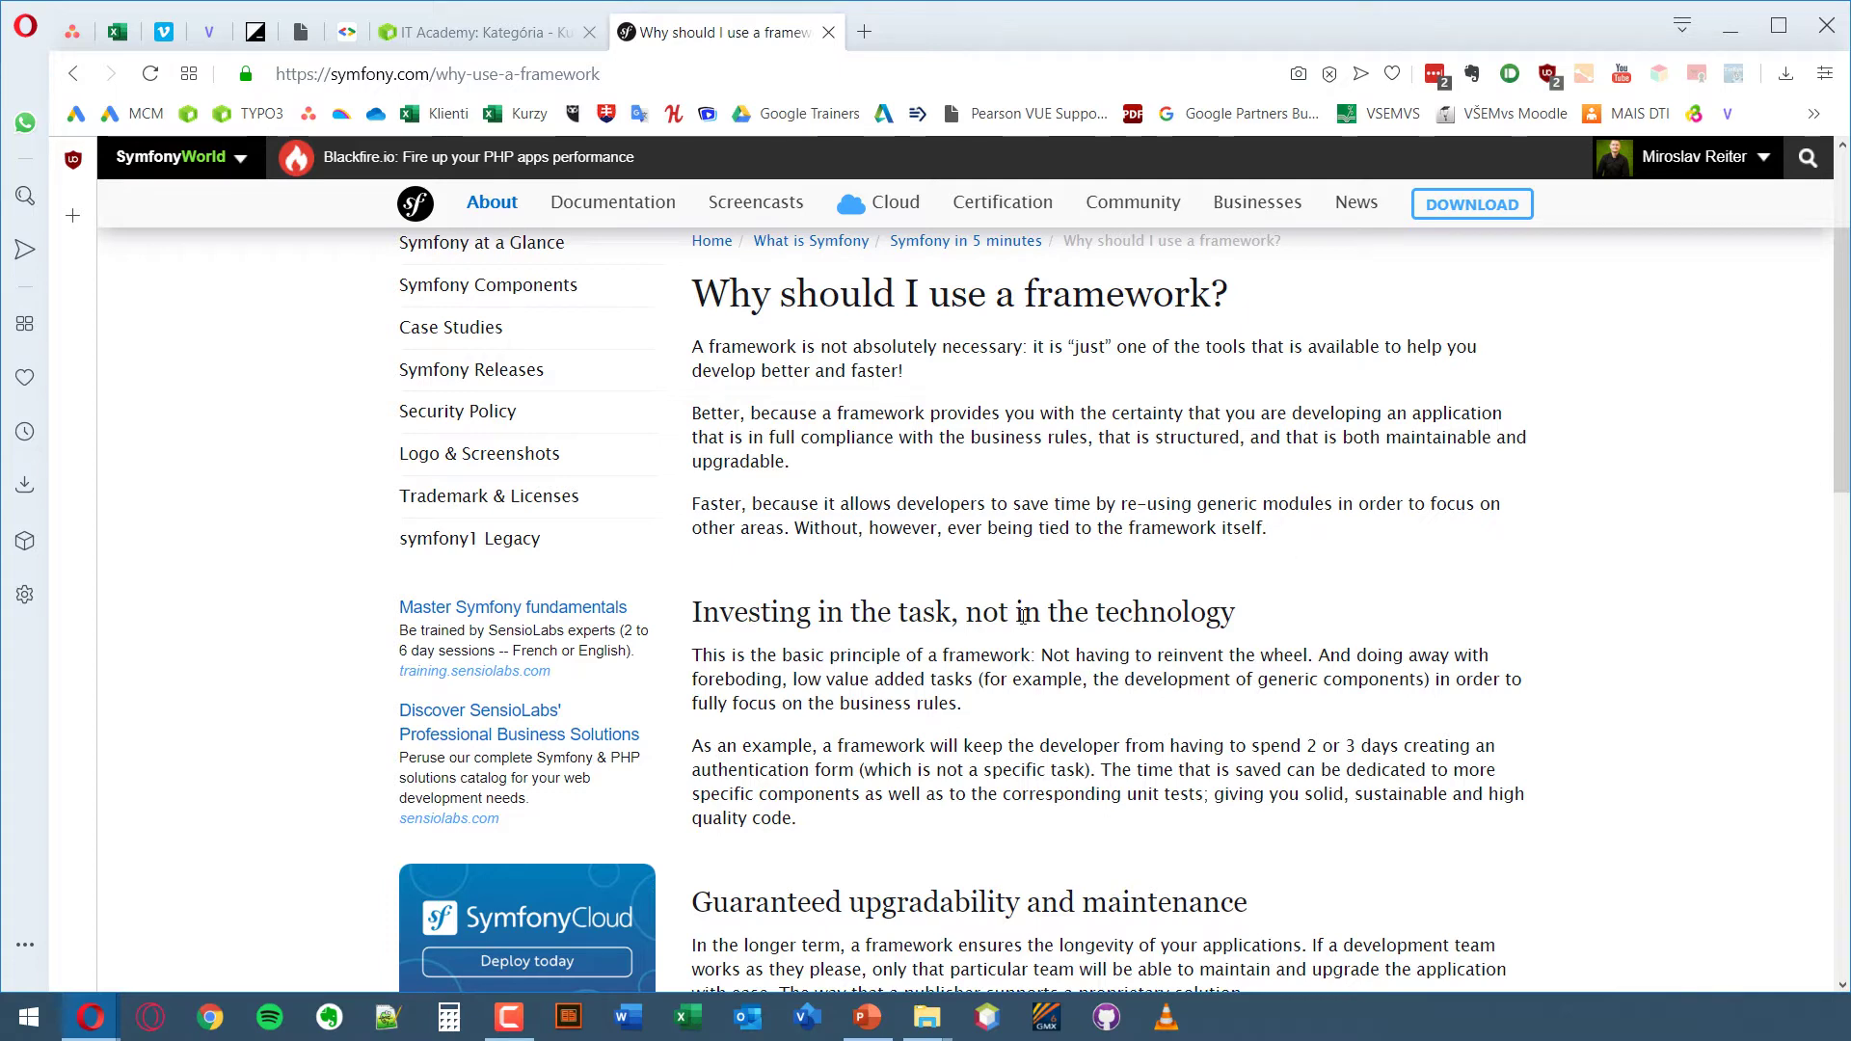
scroll(903, 524, "down", 3)
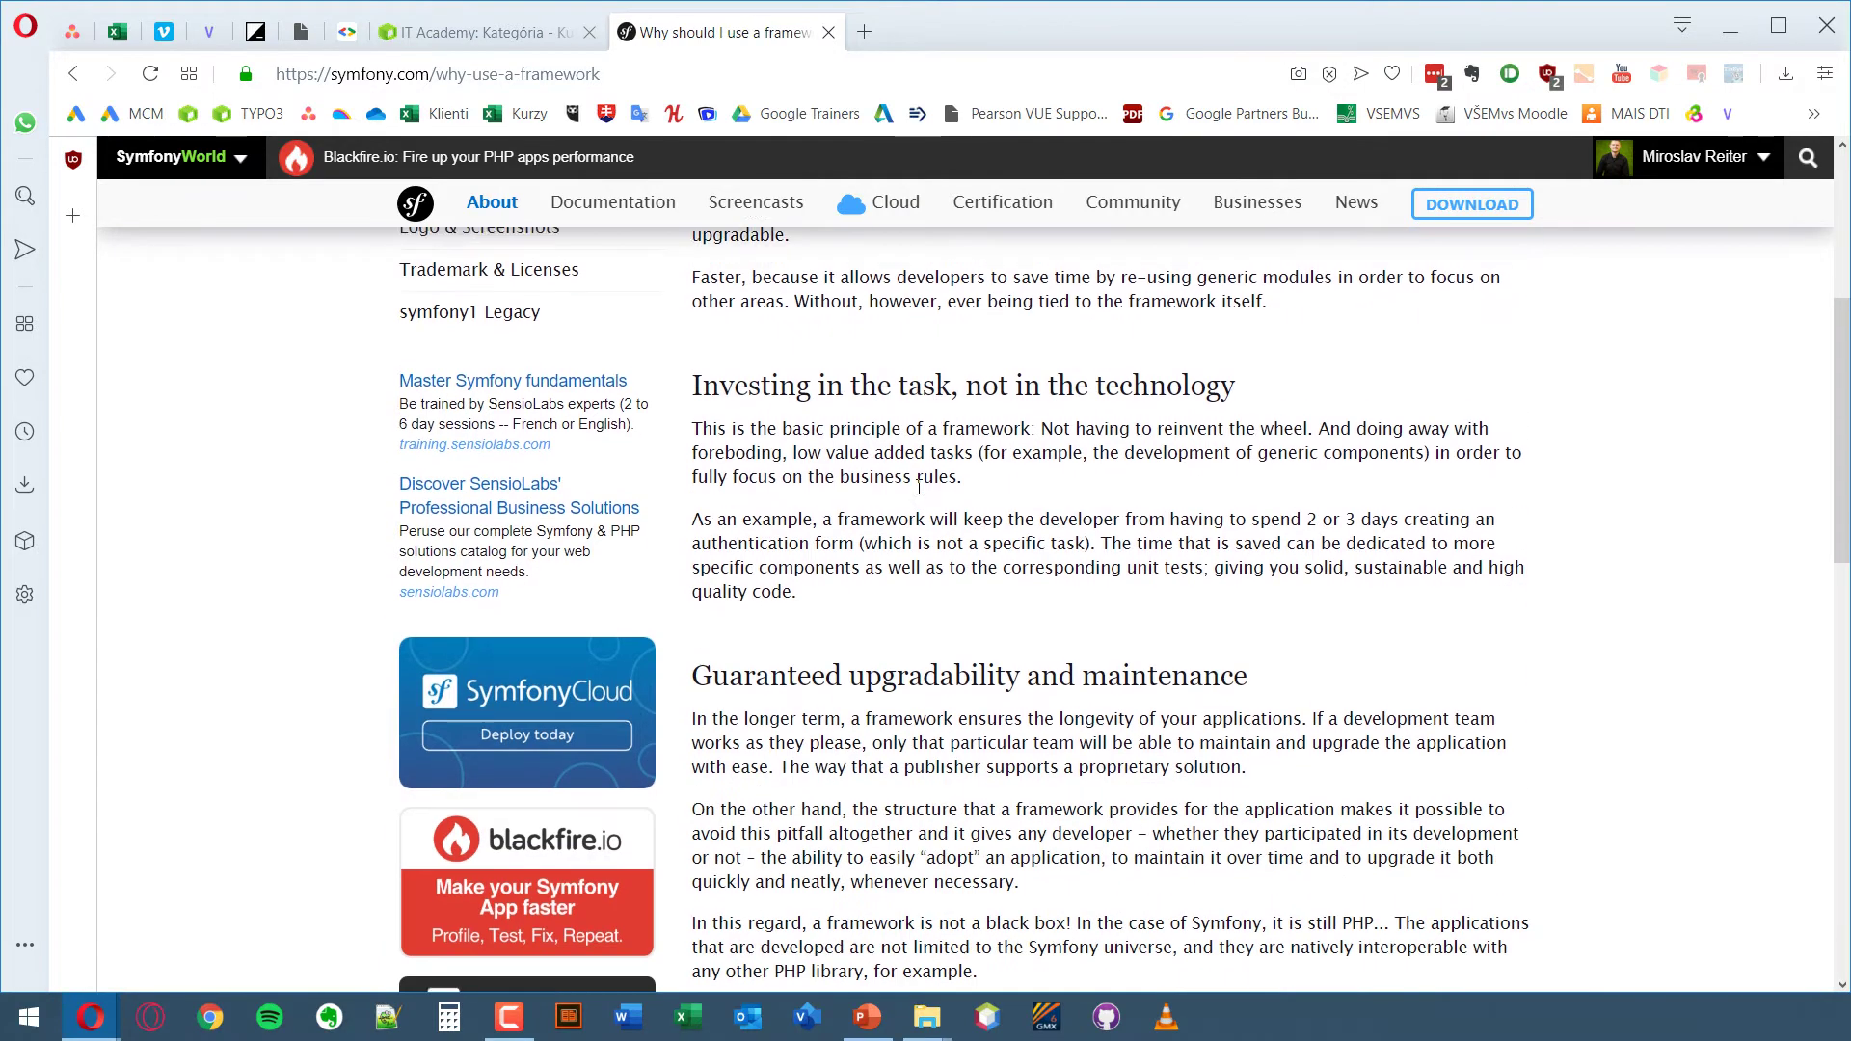
scroll(909, 526, "down", 3)
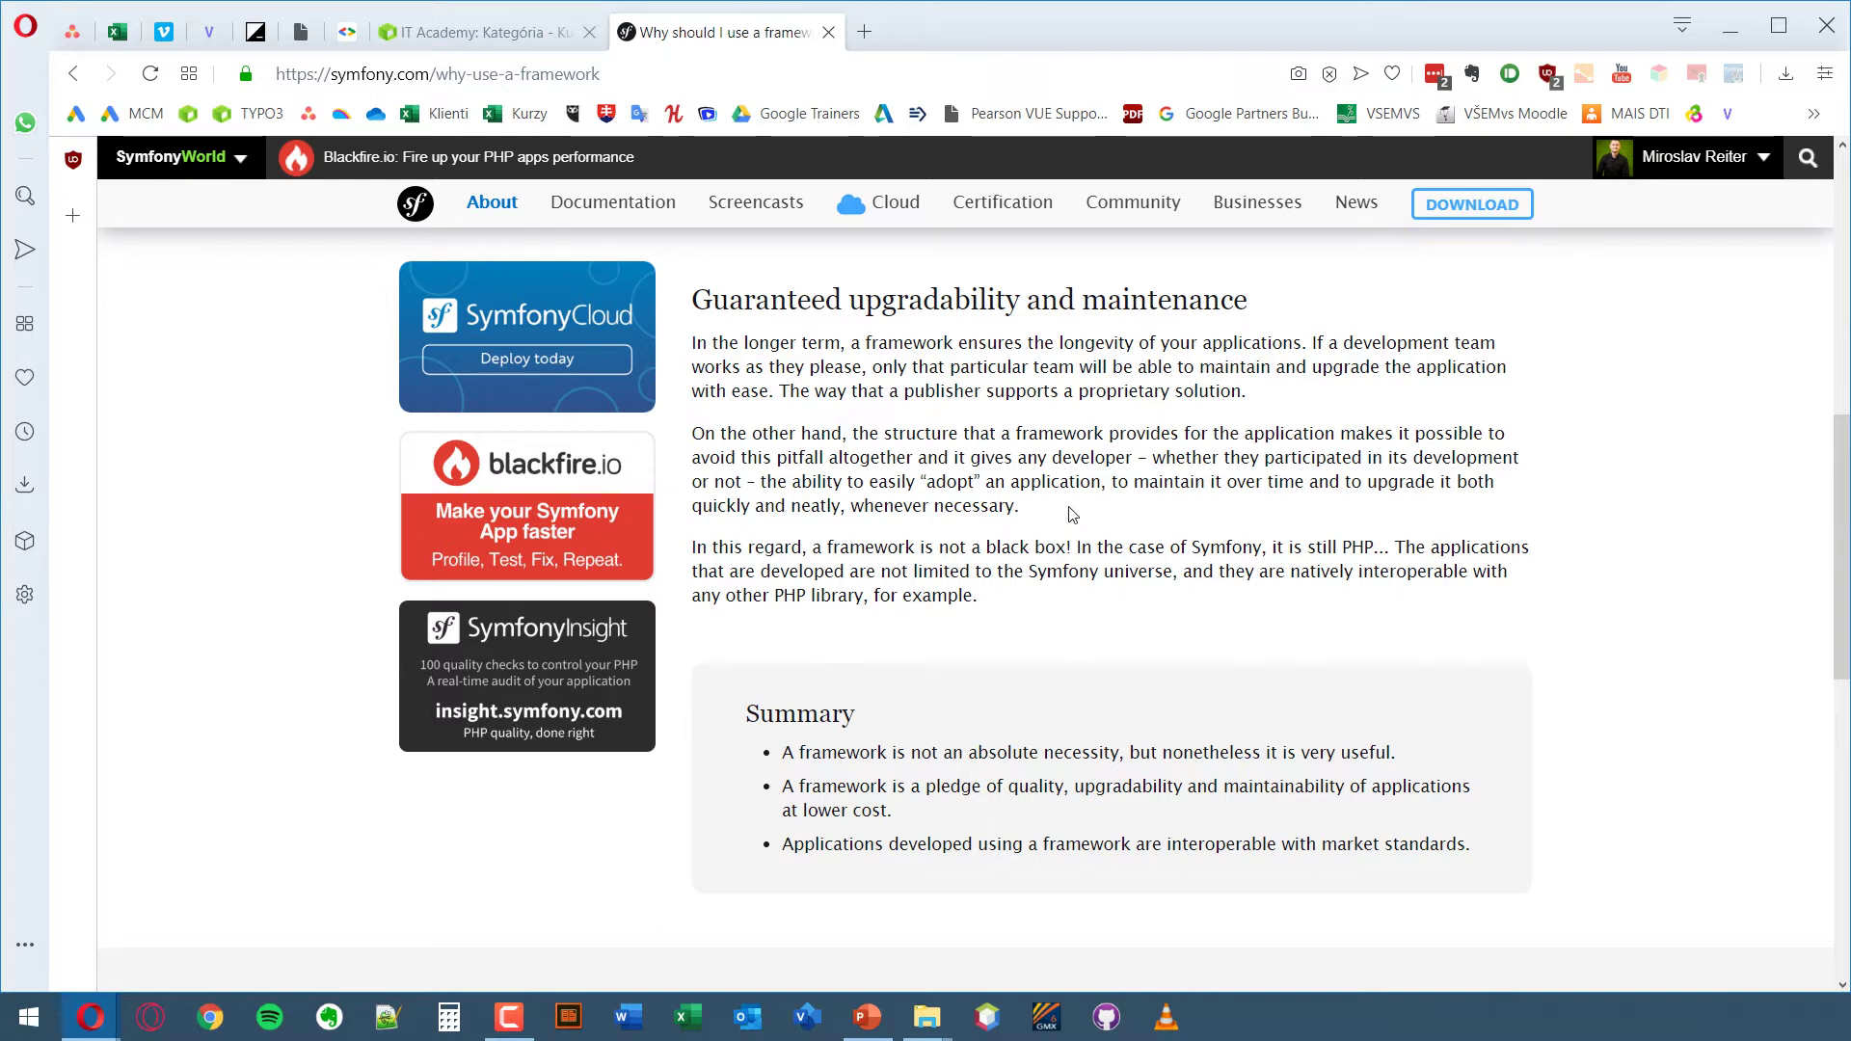
scroll(1072, 514, "down", 2)
scroll(1070, 512, "up", 5)
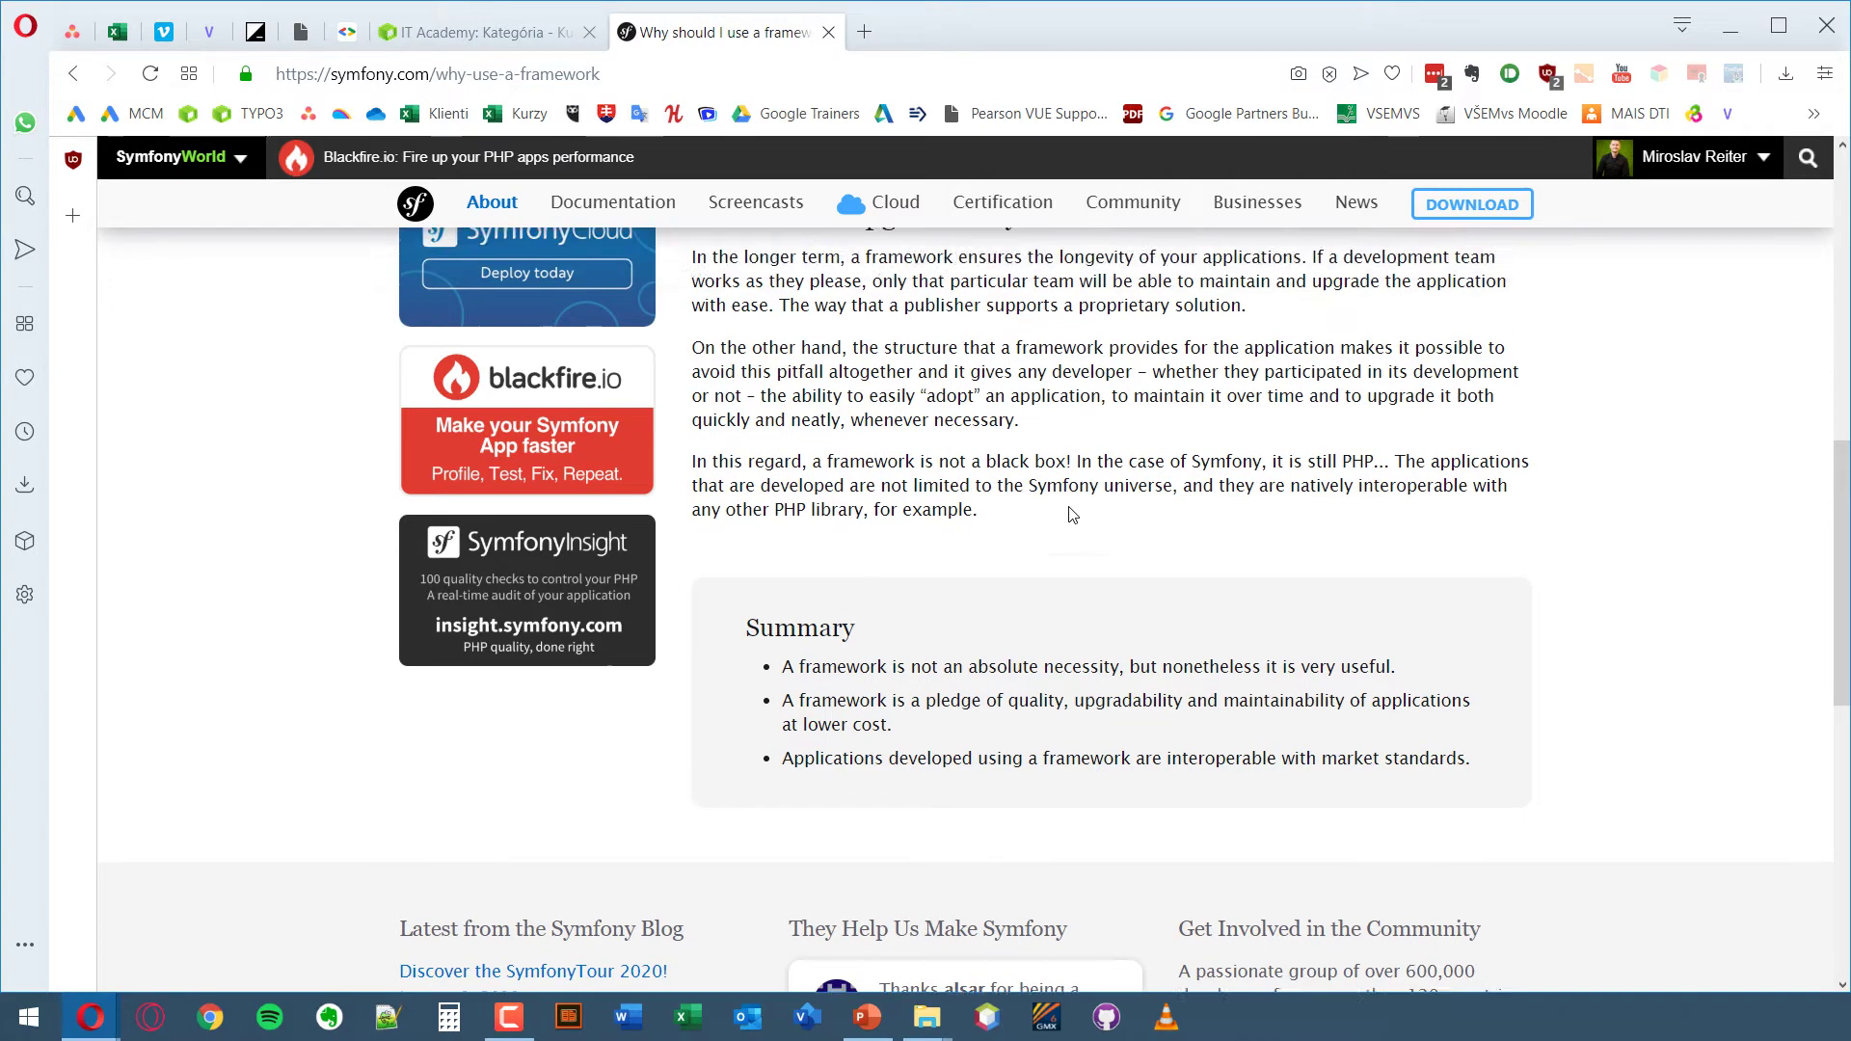
left_click(72, 75)
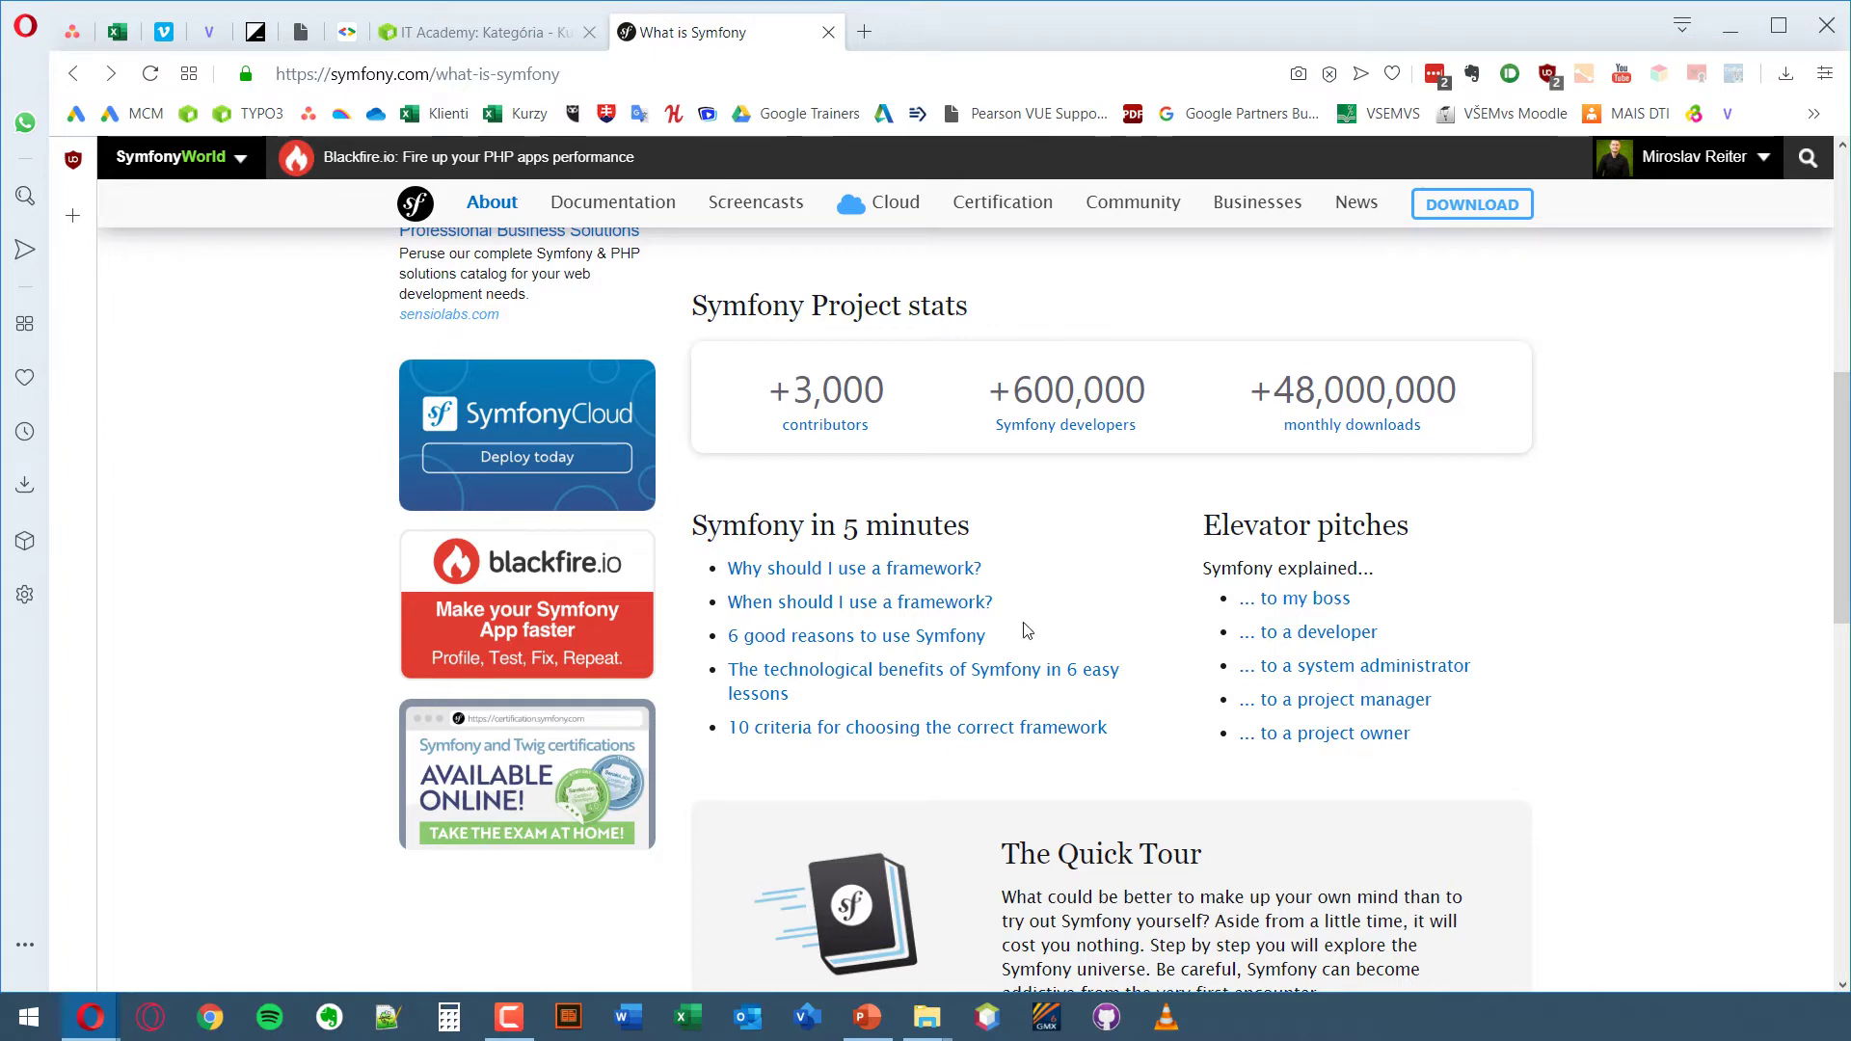
- Review the ten criteria for choosing the correct framework and go back to the overview
left_click(888, 737)
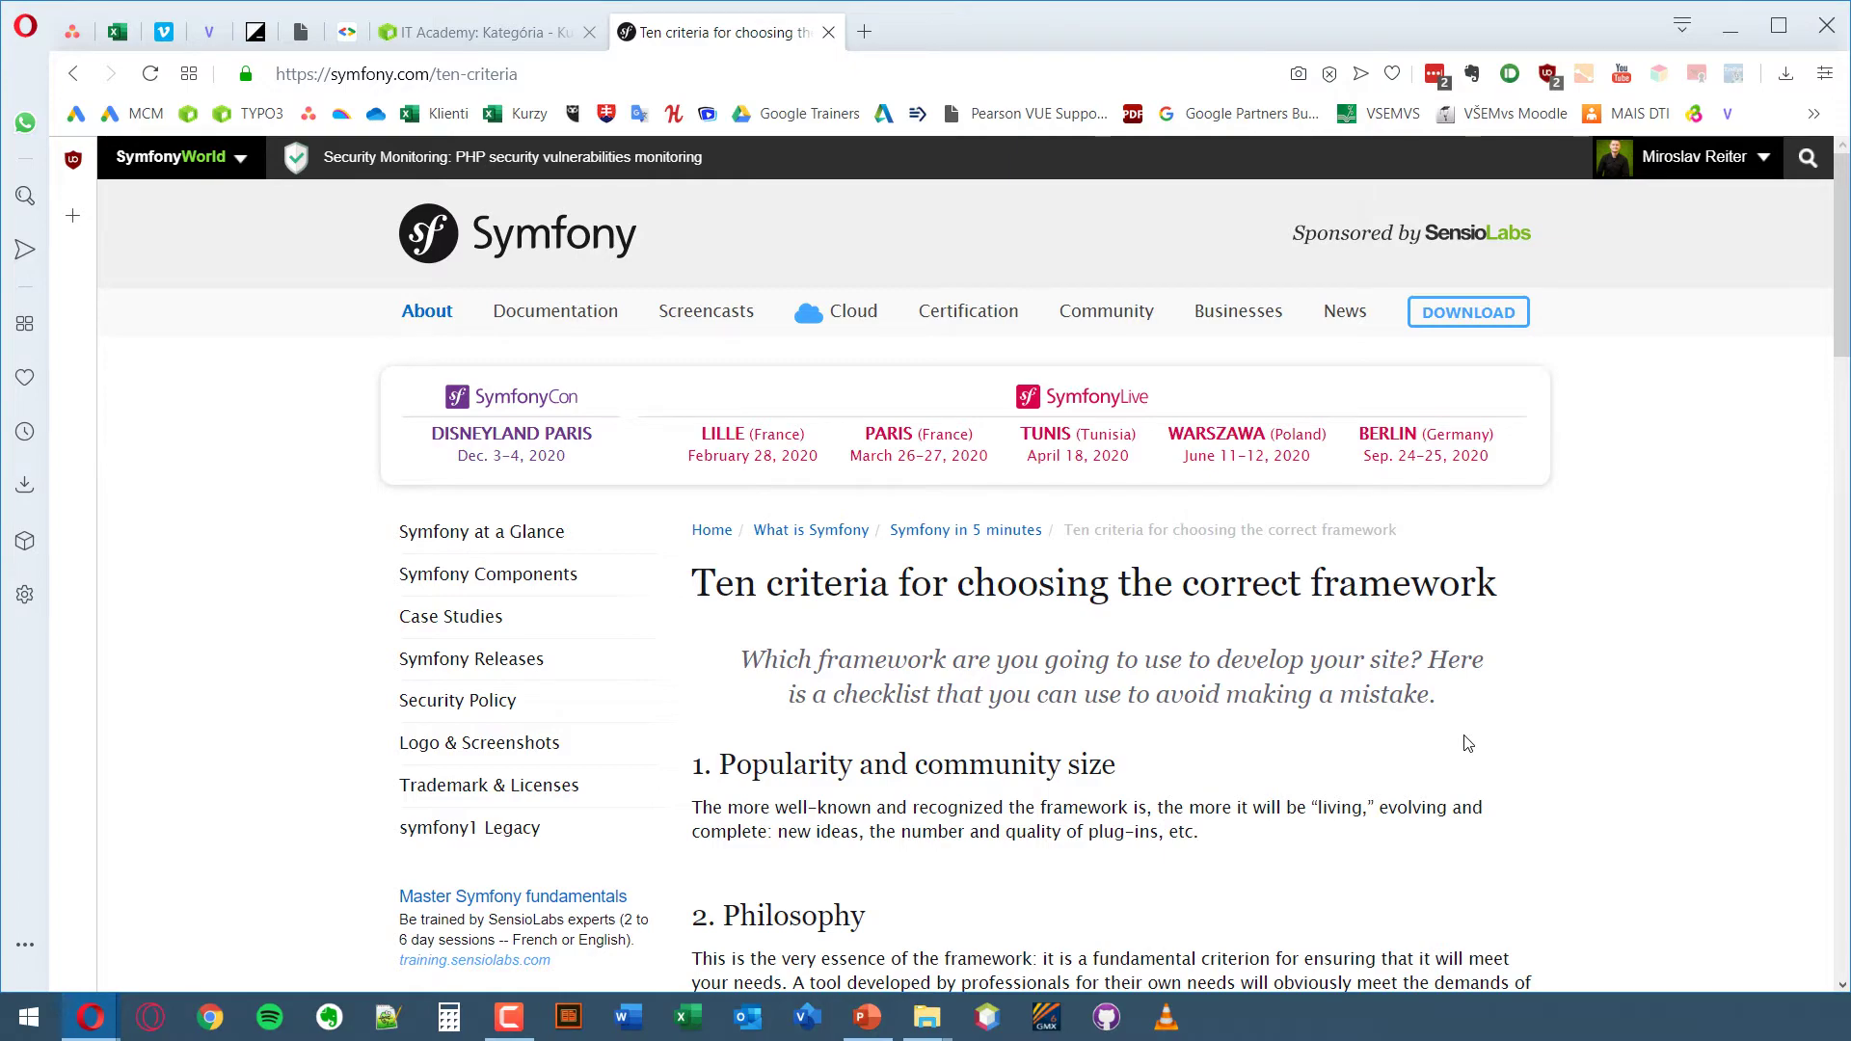
scroll(1466, 744, "down", 2)
scroll(1342, 796, "down", 8)
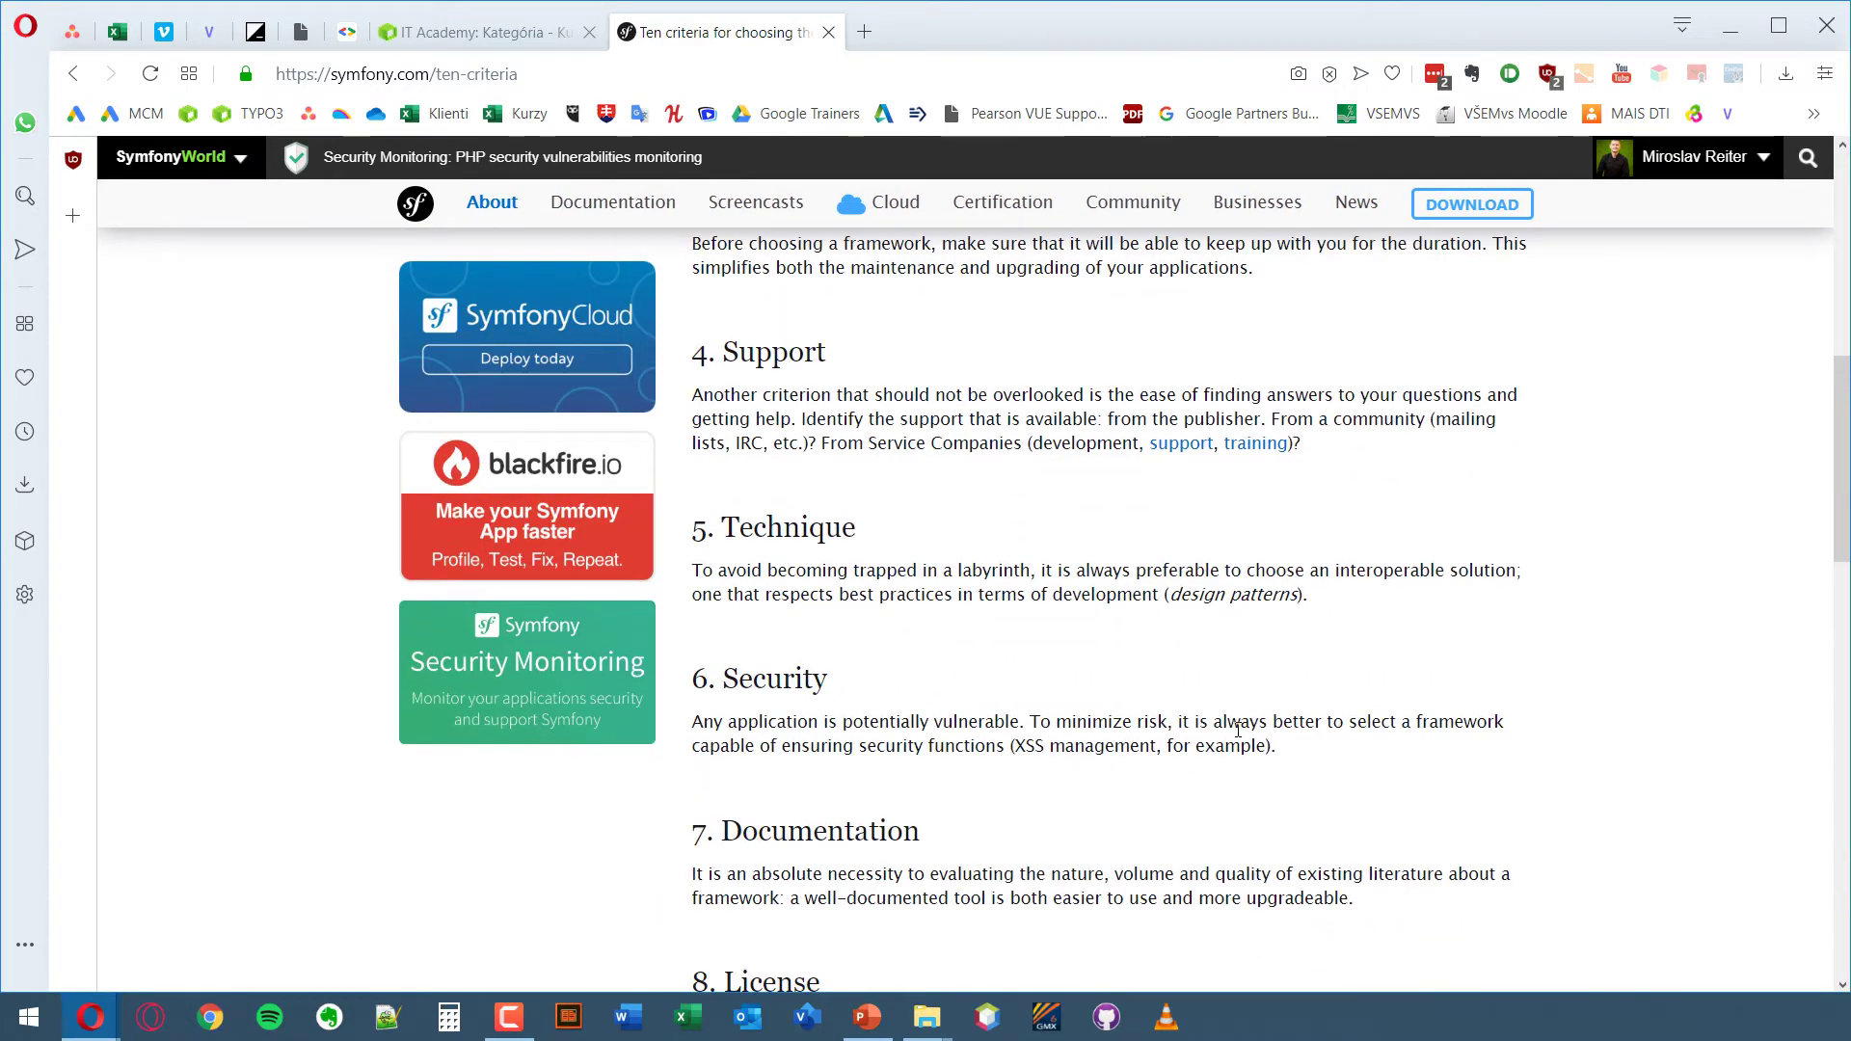
scroll(1239, 728, "down", 5)
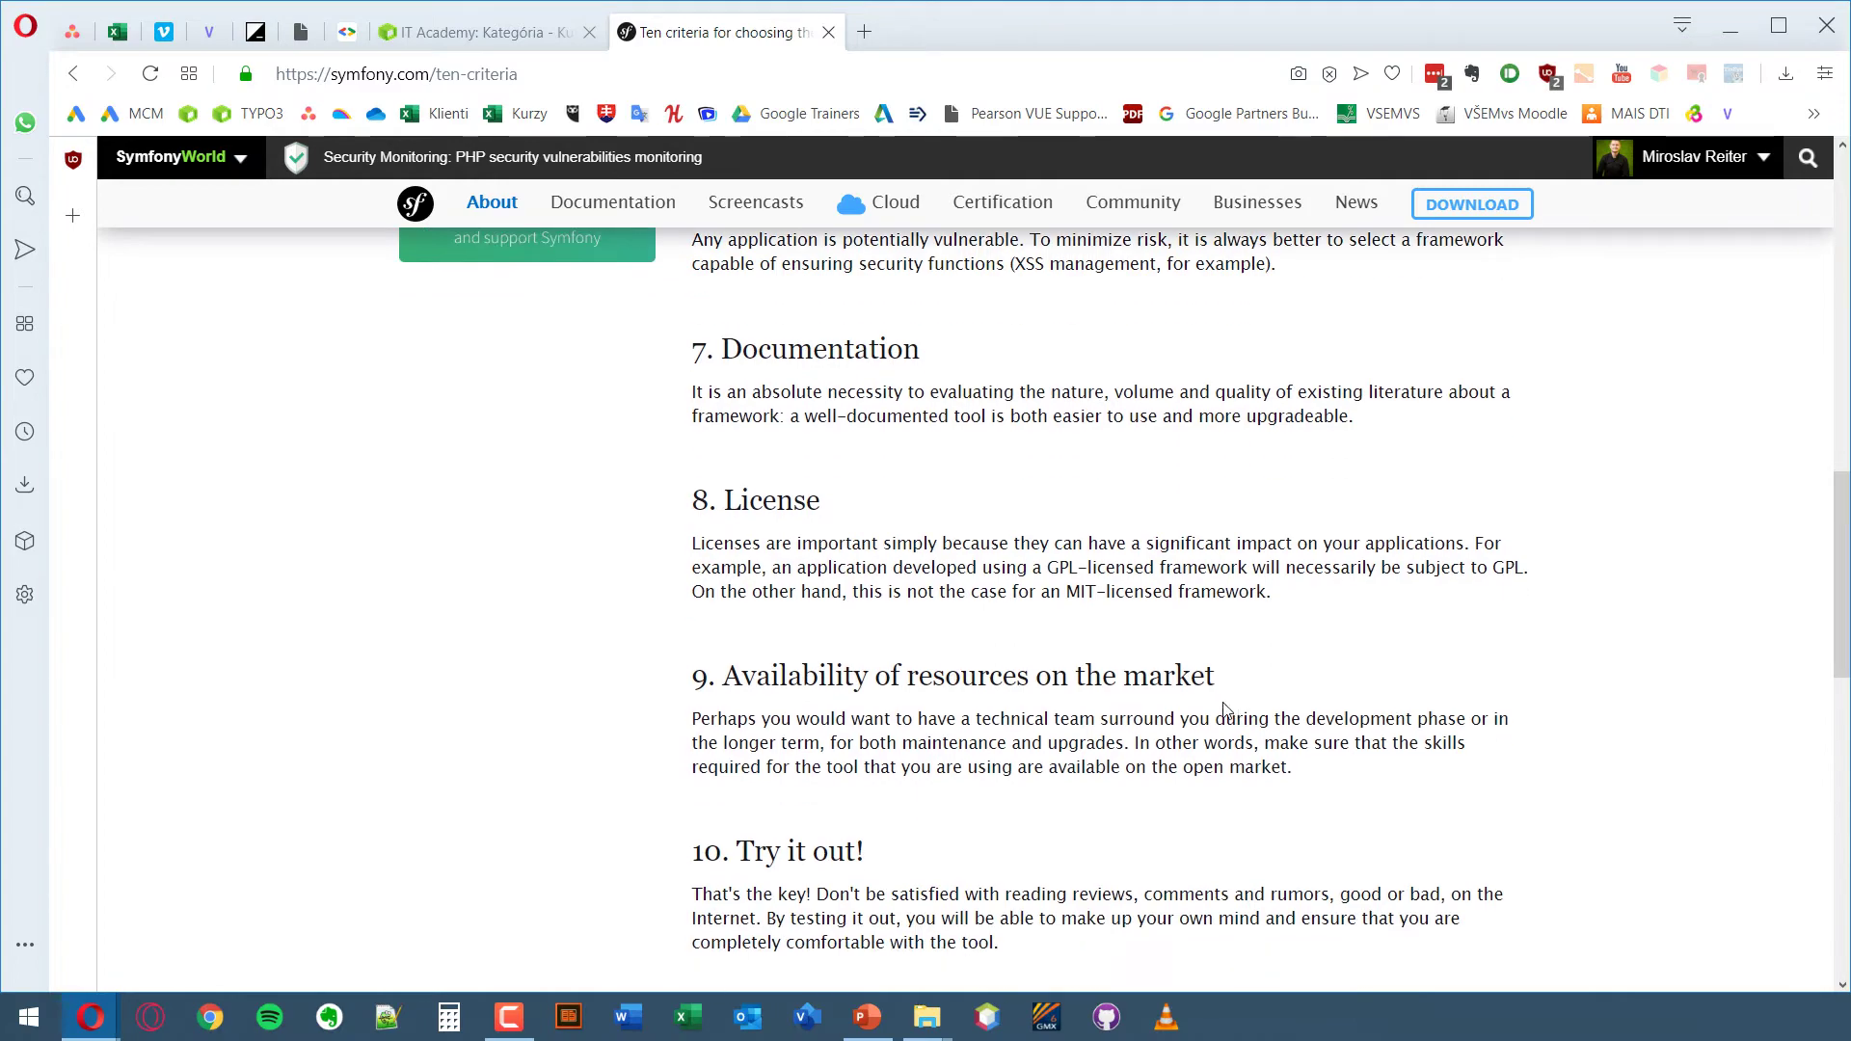
scroll(1237, 716, "up", 10)
scroll(1212, 729, "up", 5)
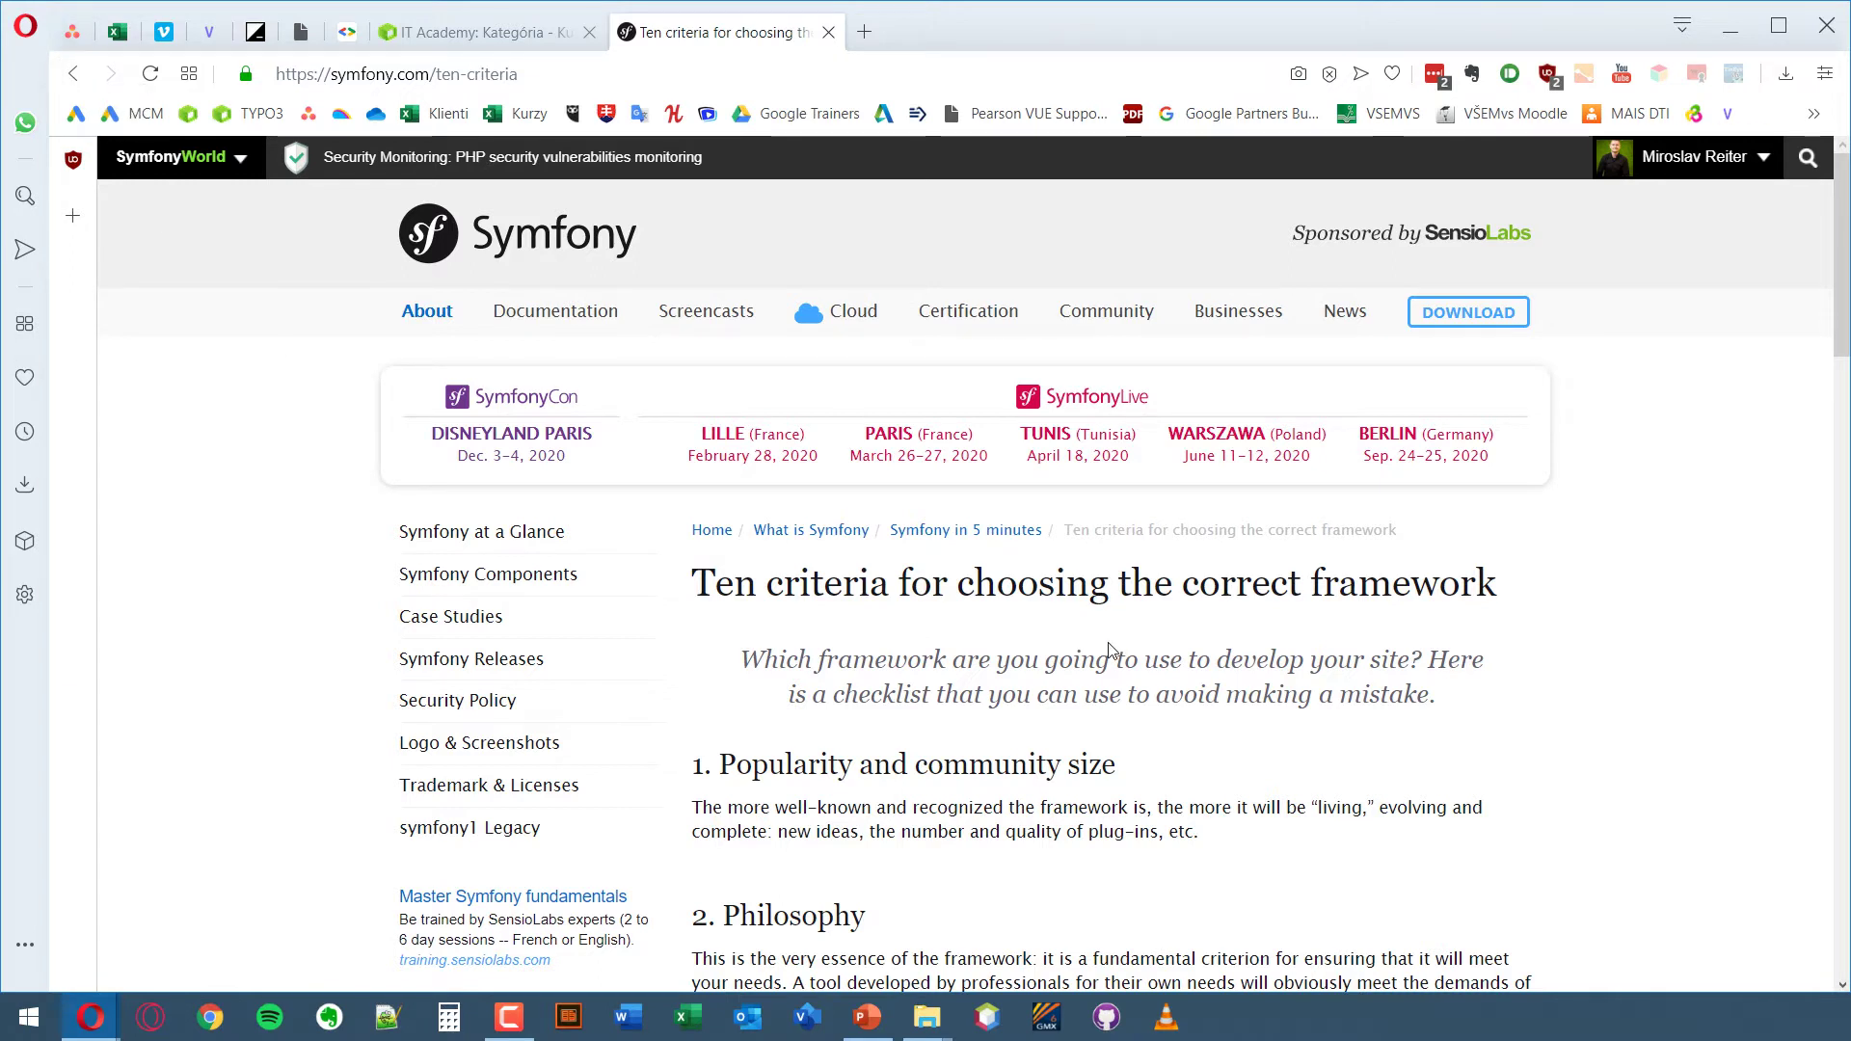
left_click(72, 73)
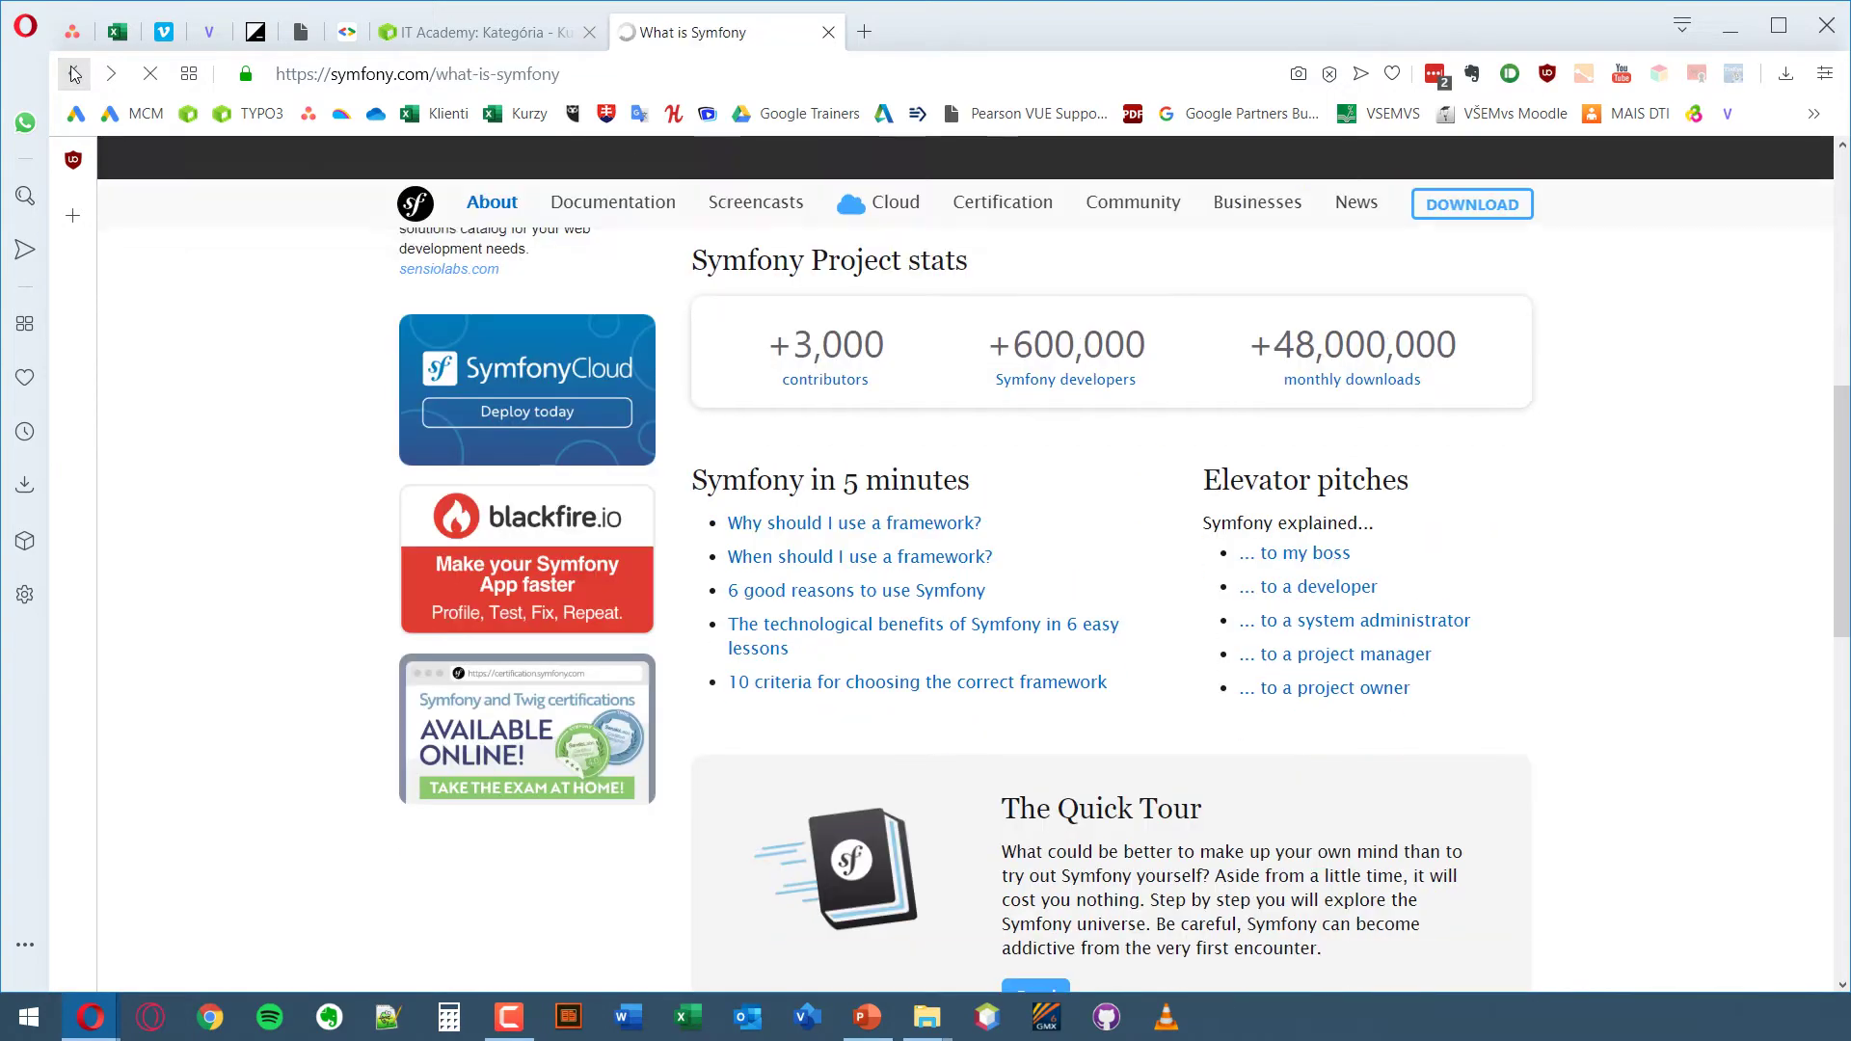
- Open the "6 good reasons to use Symfony" article and look through all its reasons and the summary
left_click(948, 591)
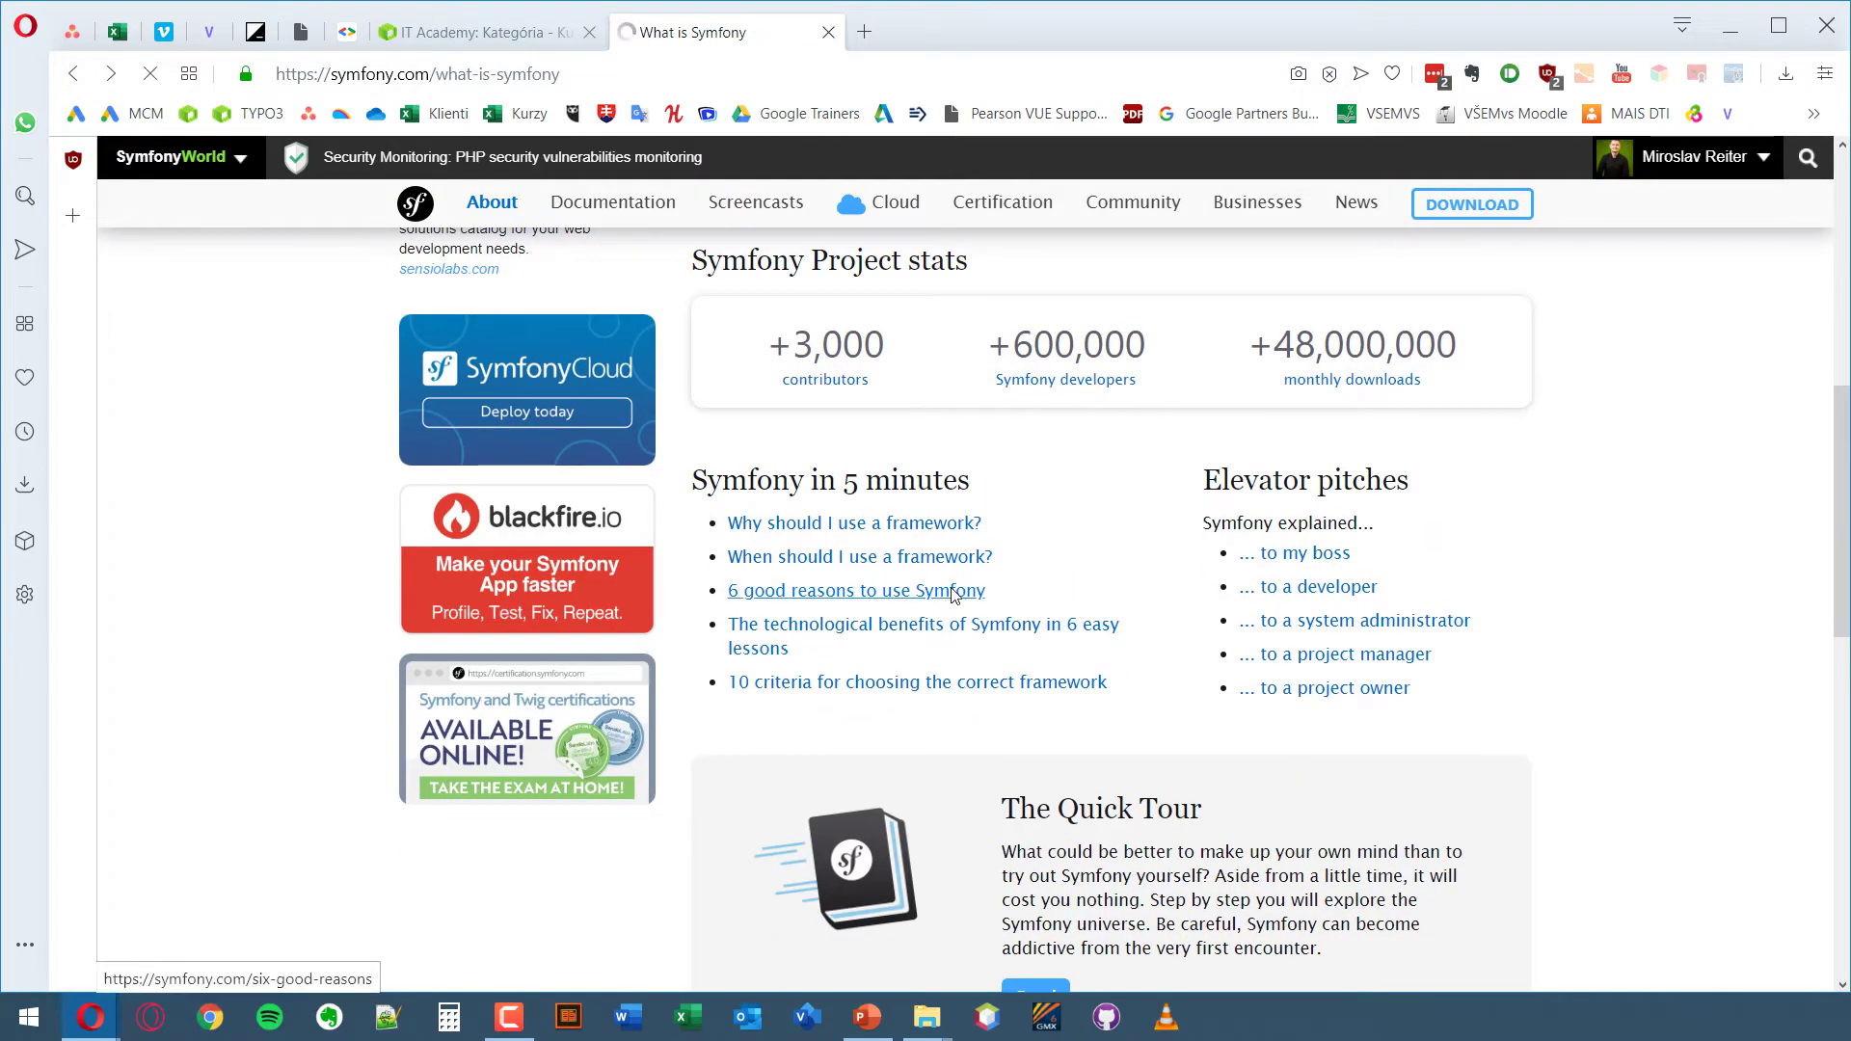
scroll(1155, 625, "down", 5)
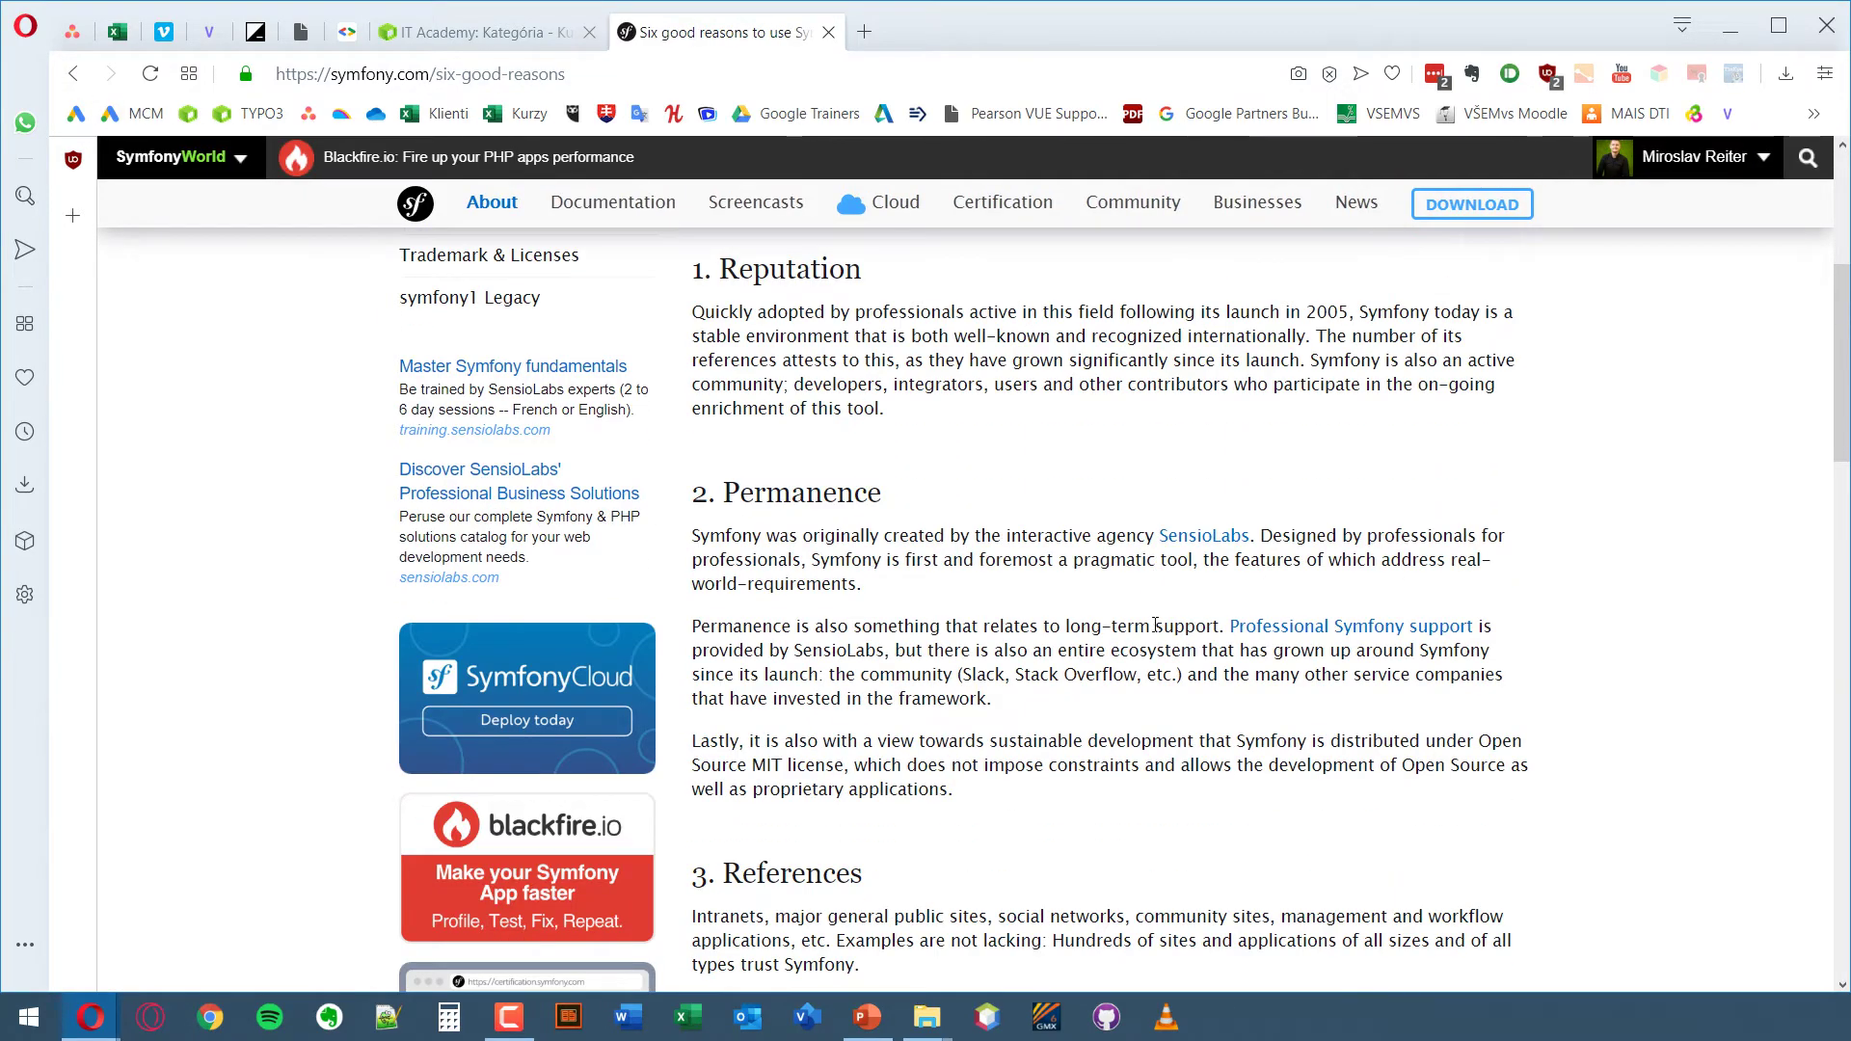
scroll(1155, 624, "down", 9)
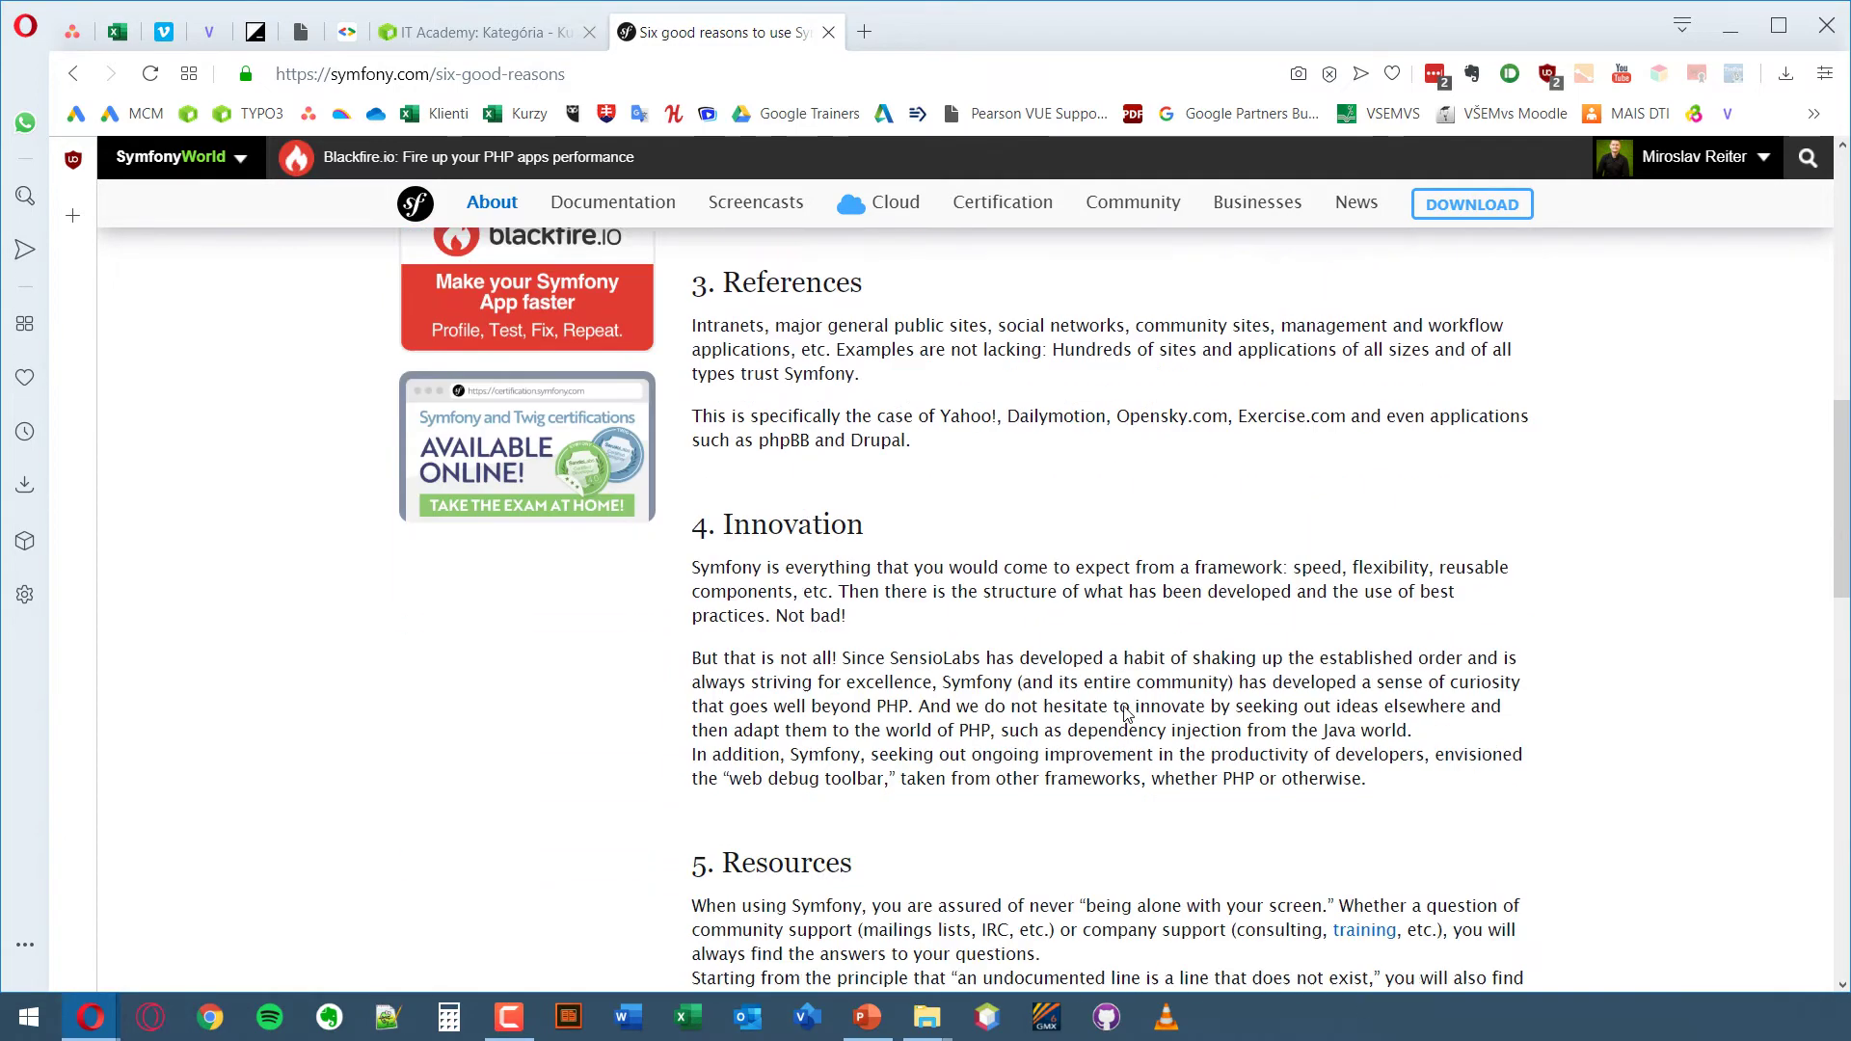
scroll(1124, 713, "down", 4)
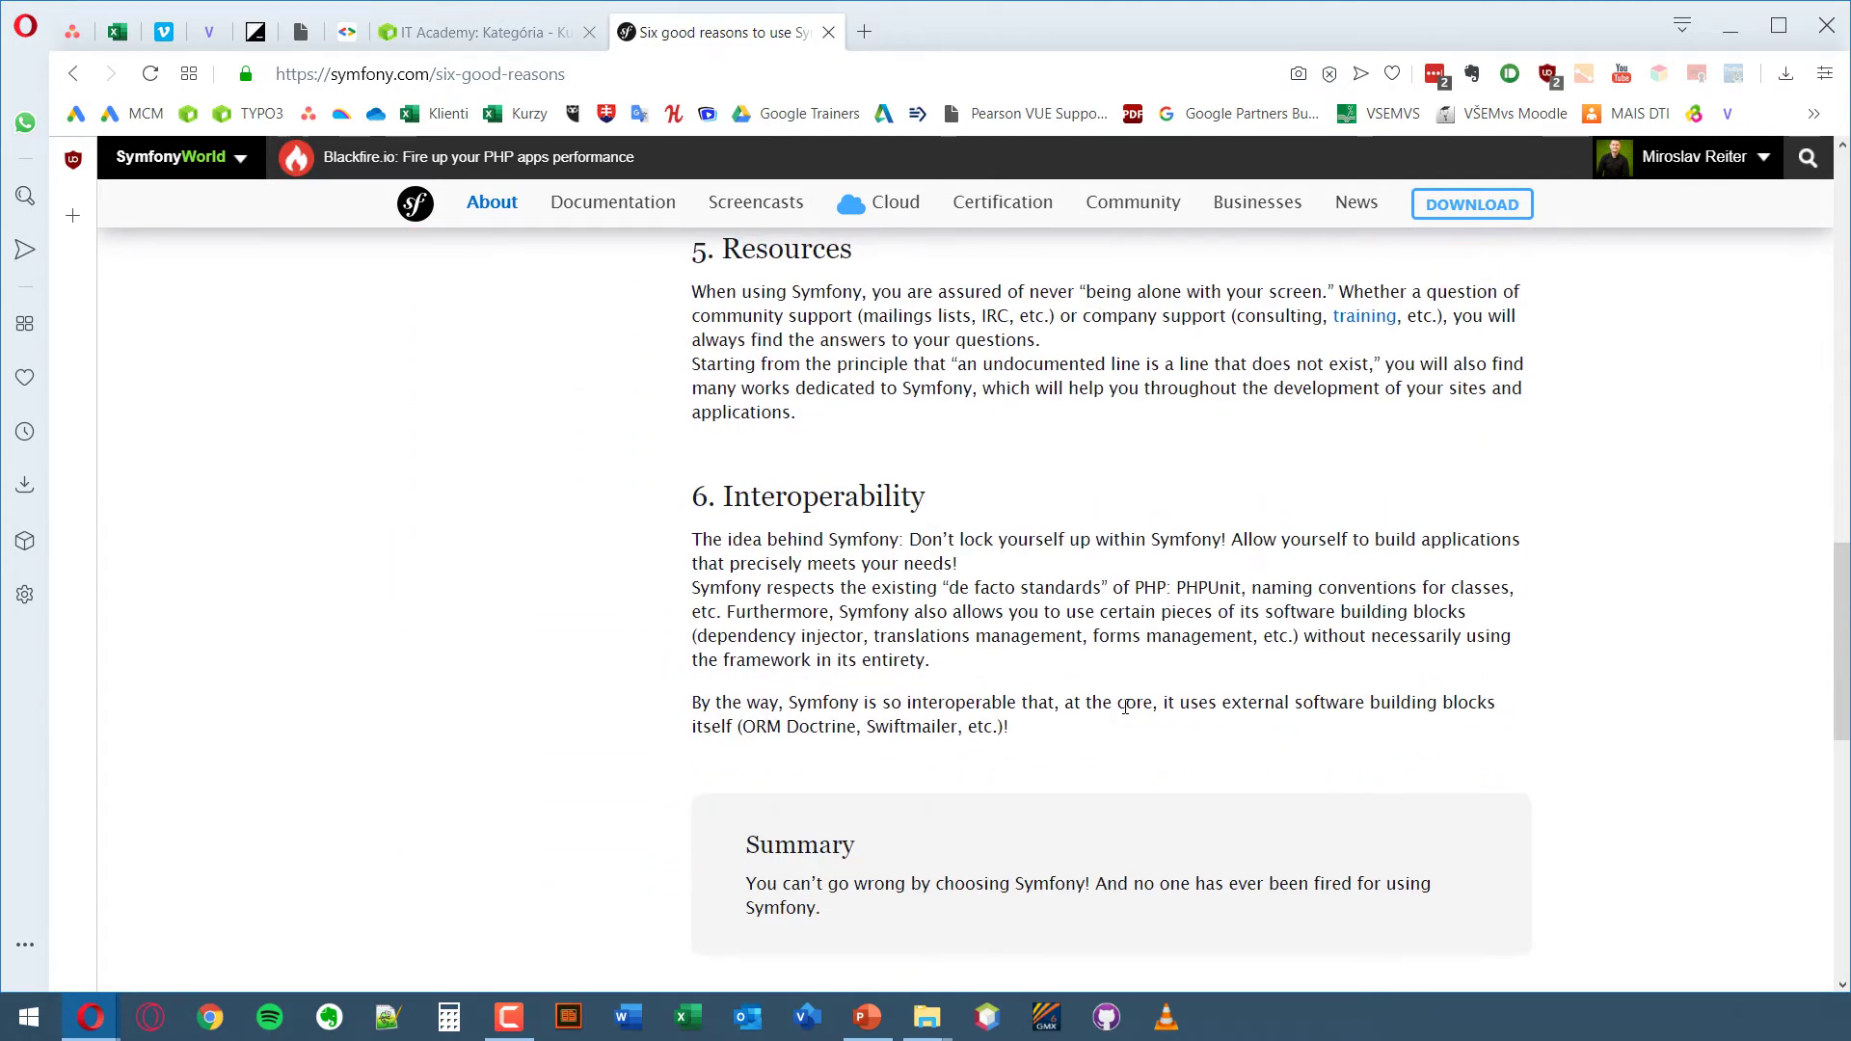
scroll(769, 559, "up", 18)
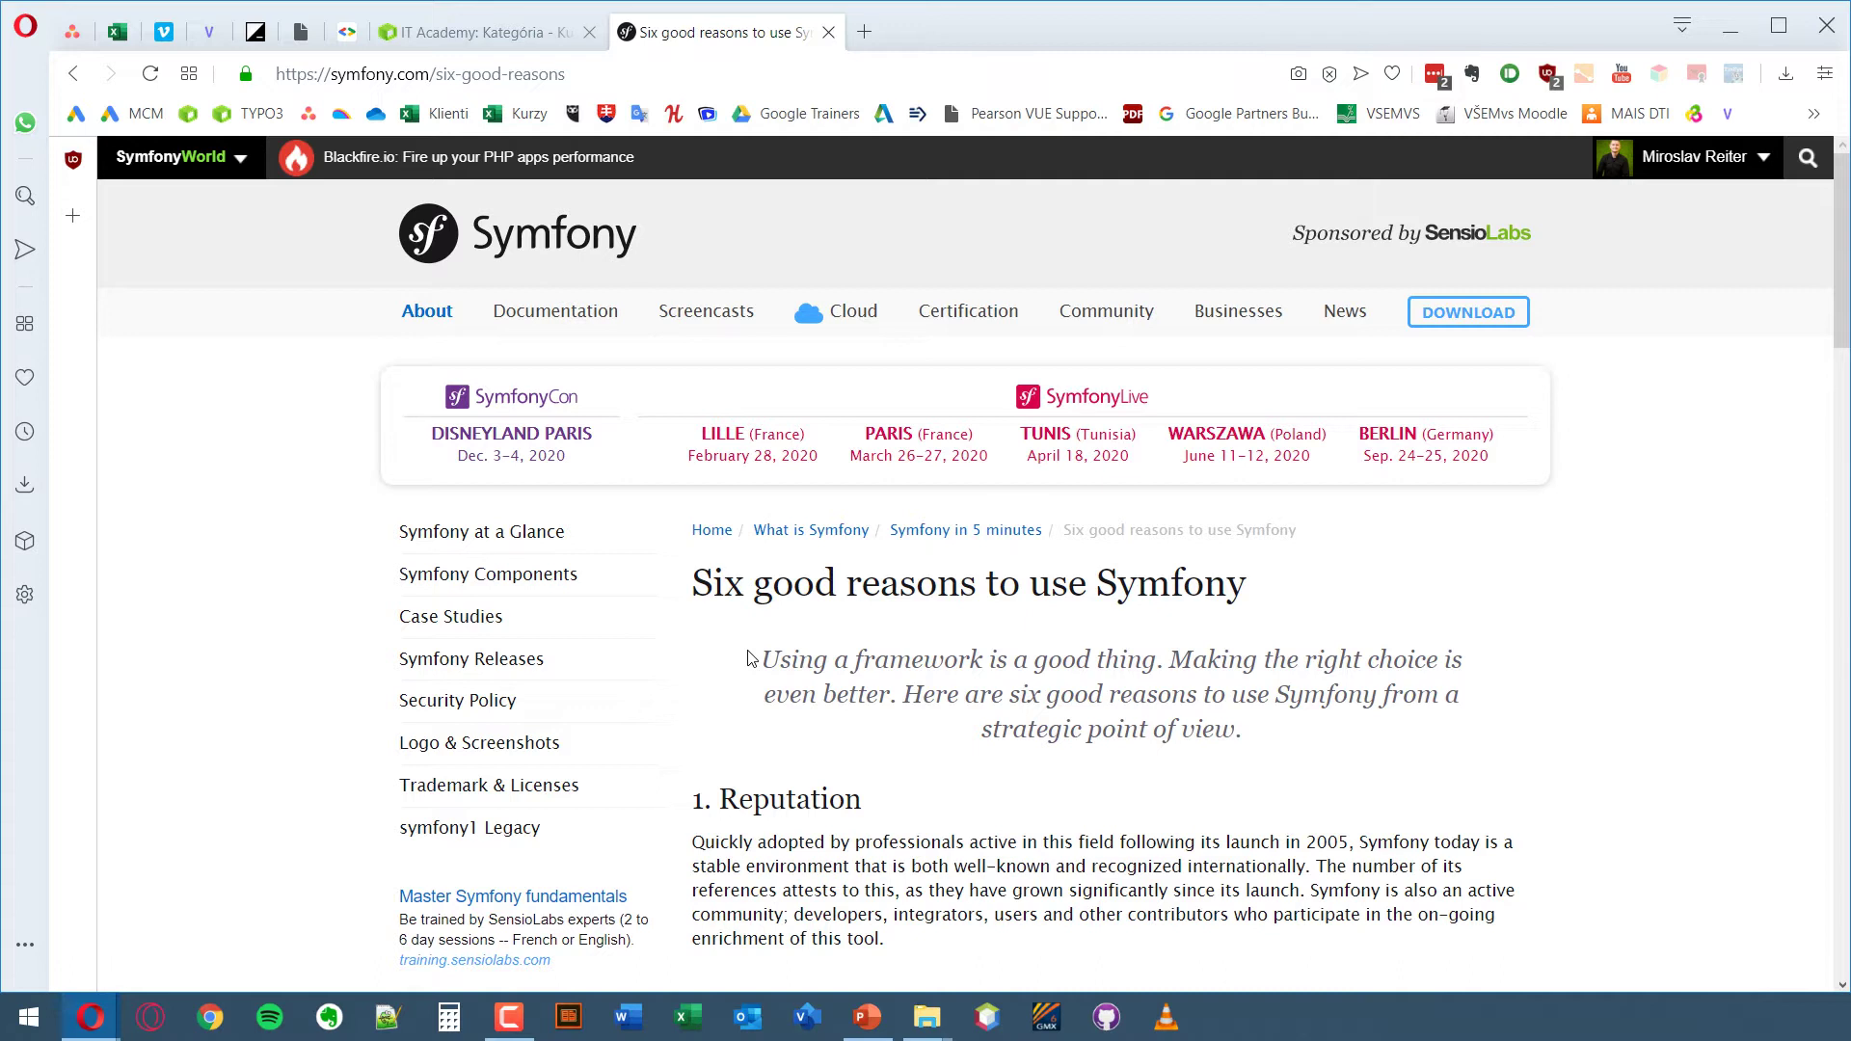
- Open the Download Symfony page and view the Linux and macOS installer commands
left_click(1516, 318)
scroll(1091, 305, "down", 2)
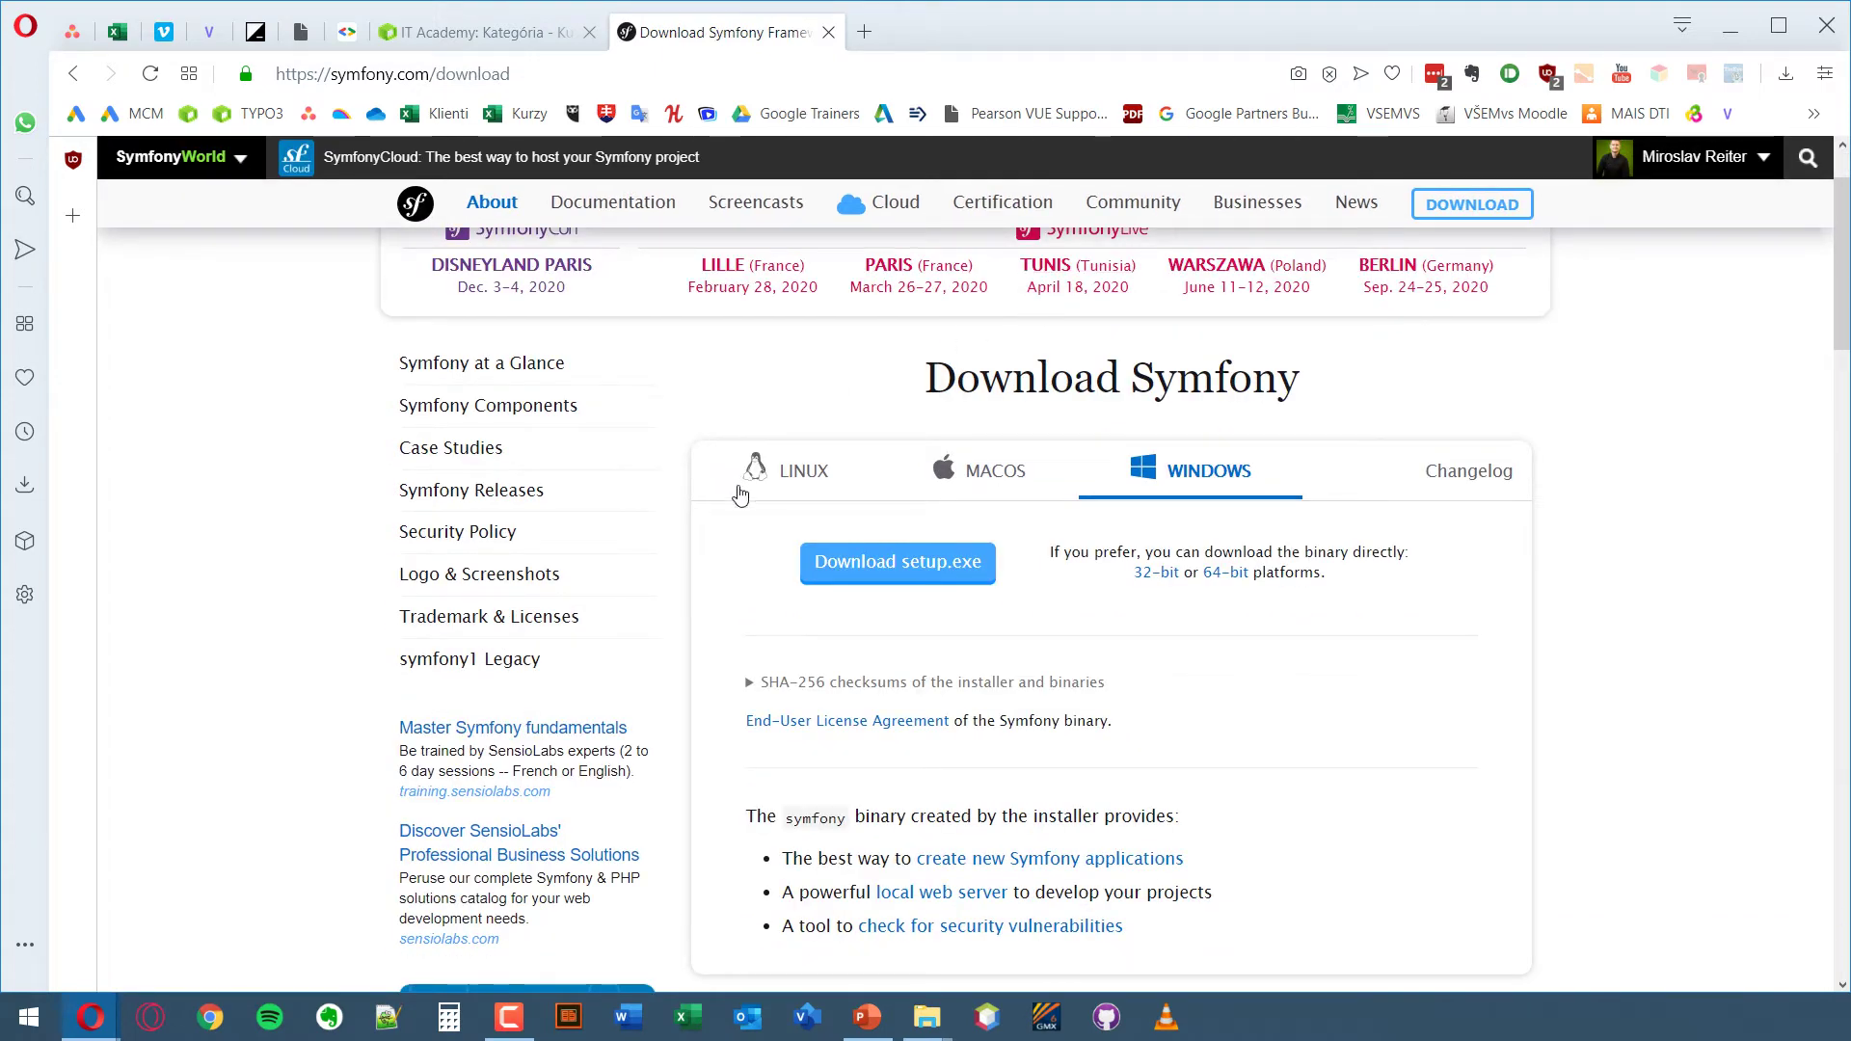
left_click(786, 485)
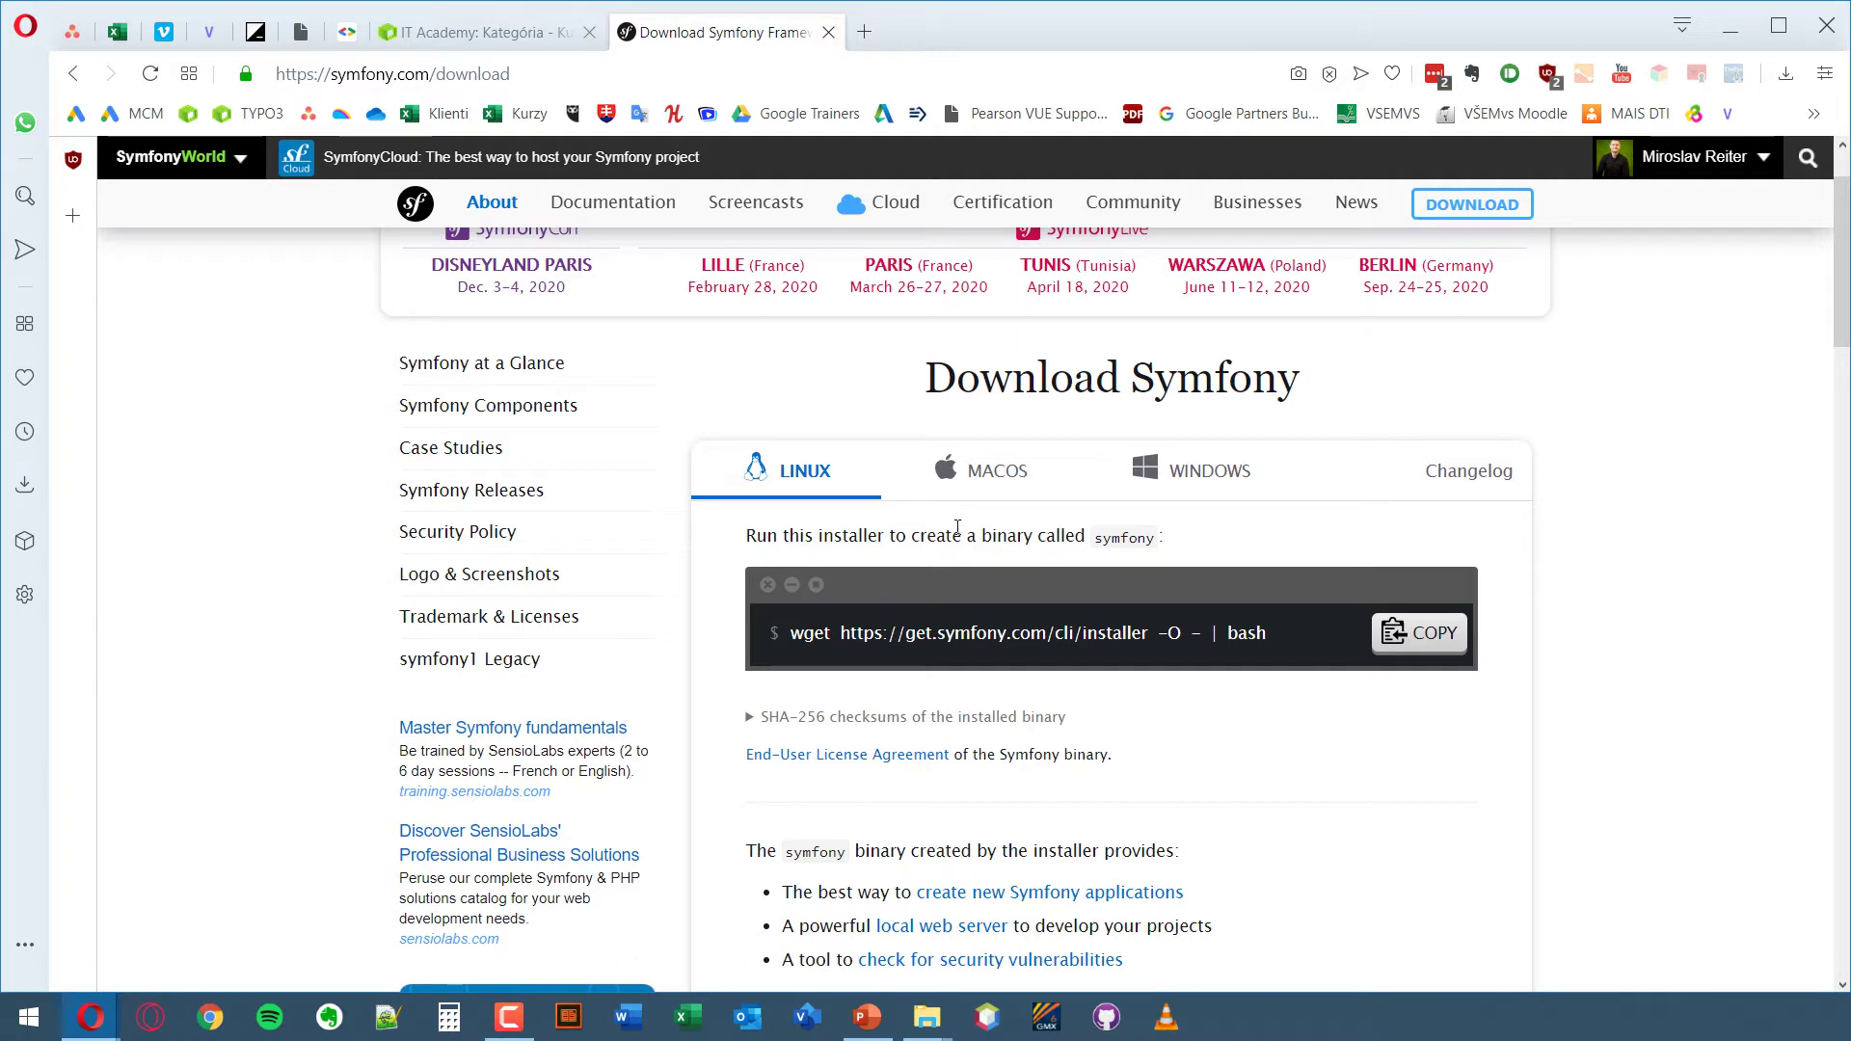
left_click(988, 486)
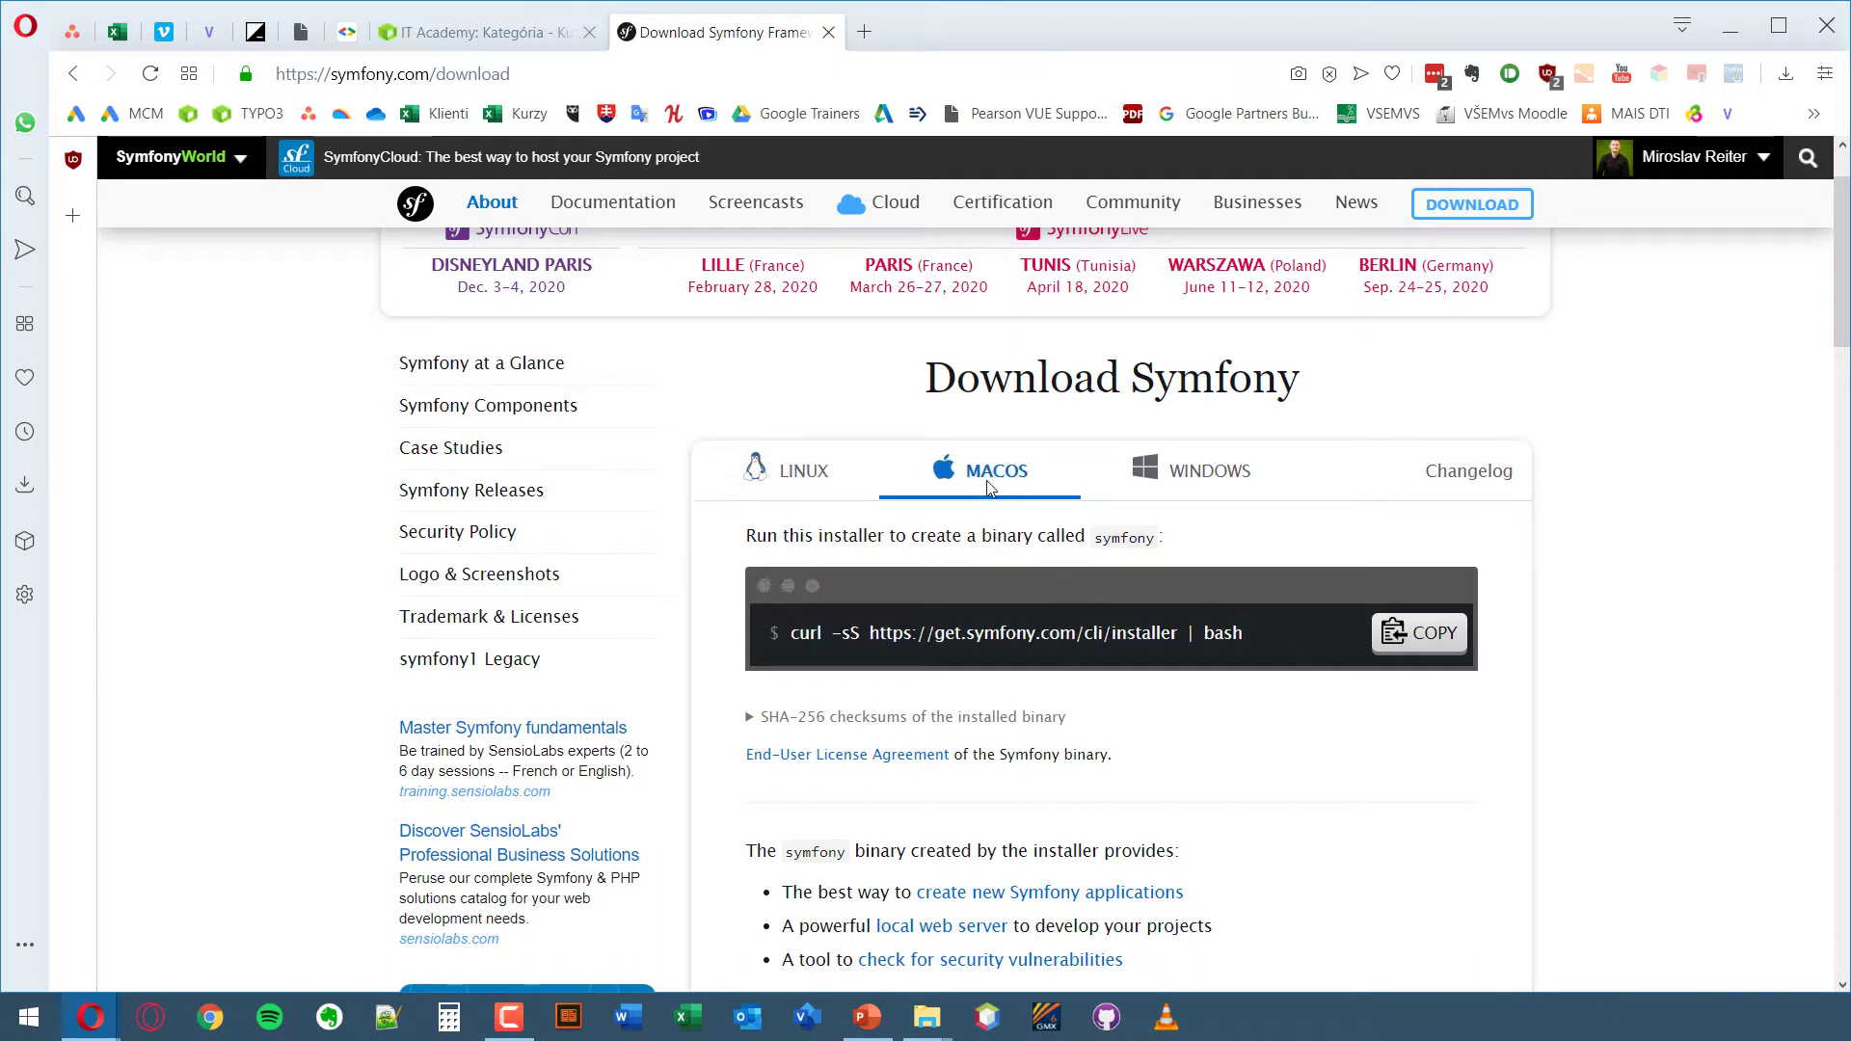
- Download the 64-bit Windows Symfony binary and save it to the desktop as symfony_windows_amd64.exe
left_click(1188, 491)
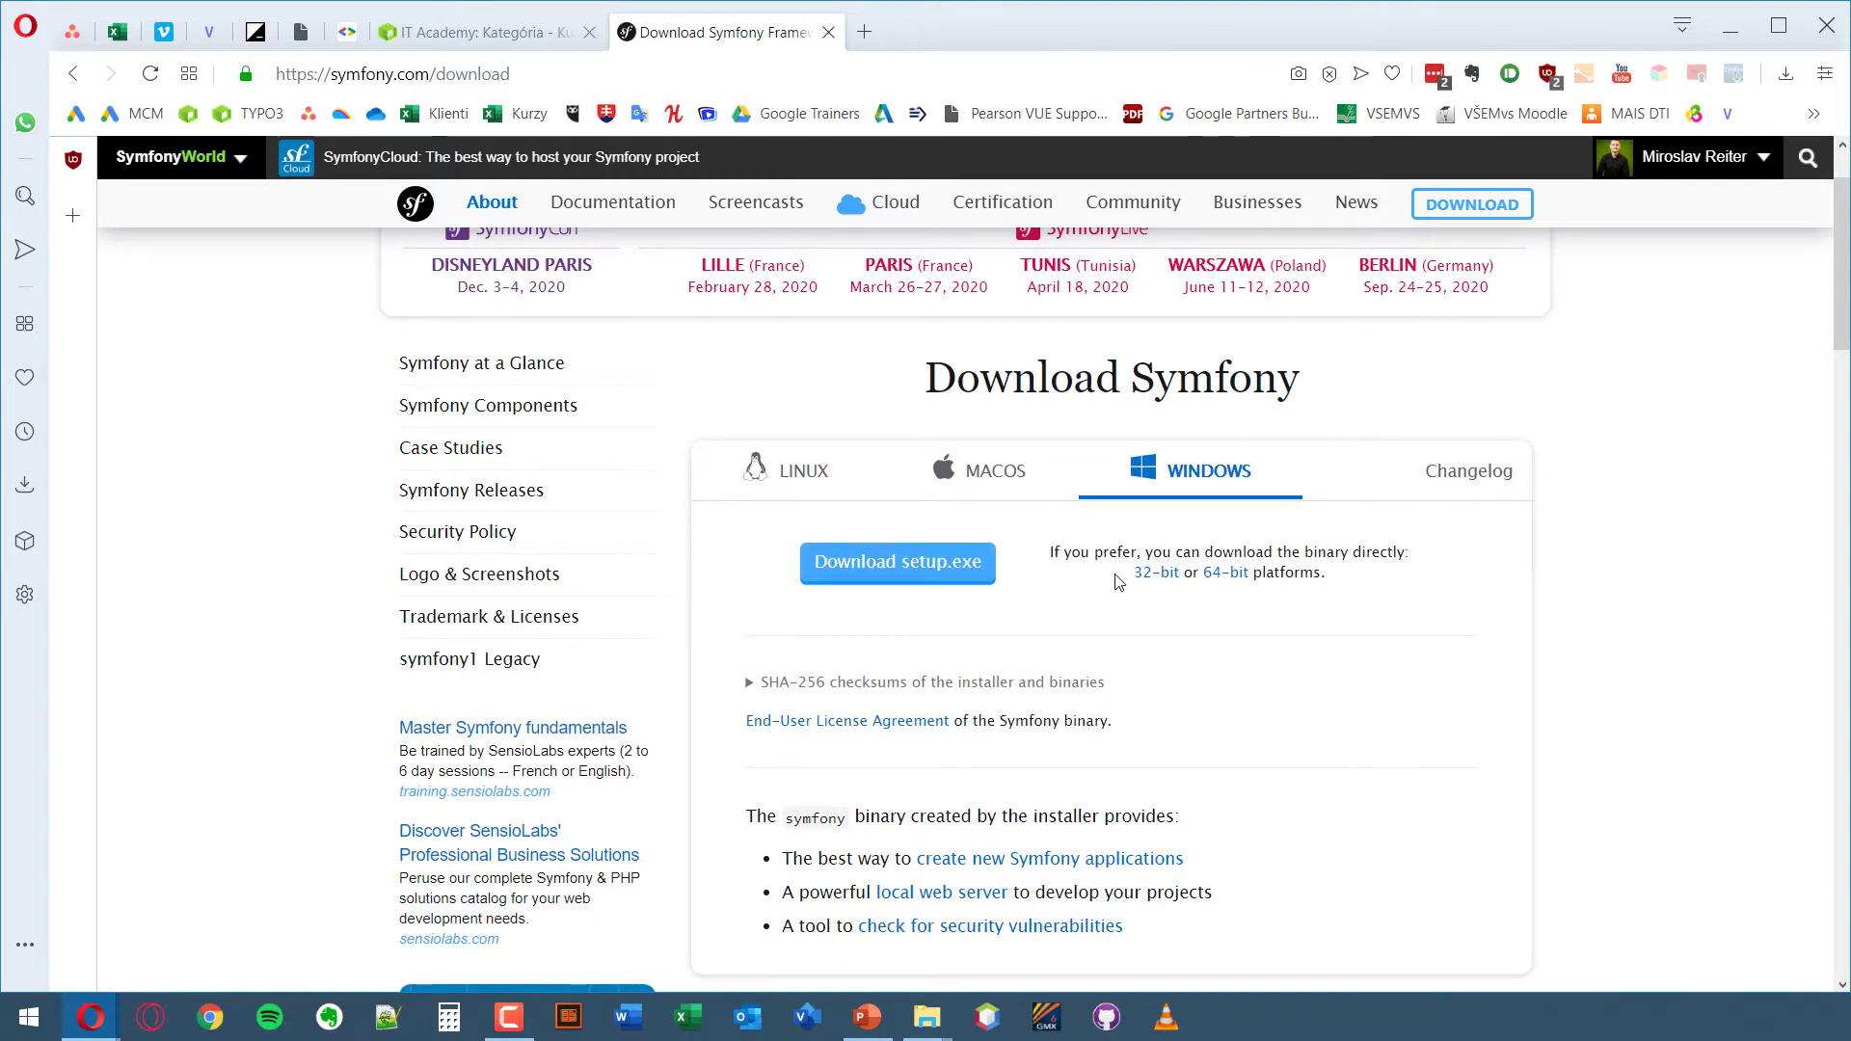
left_click(1225, 573)
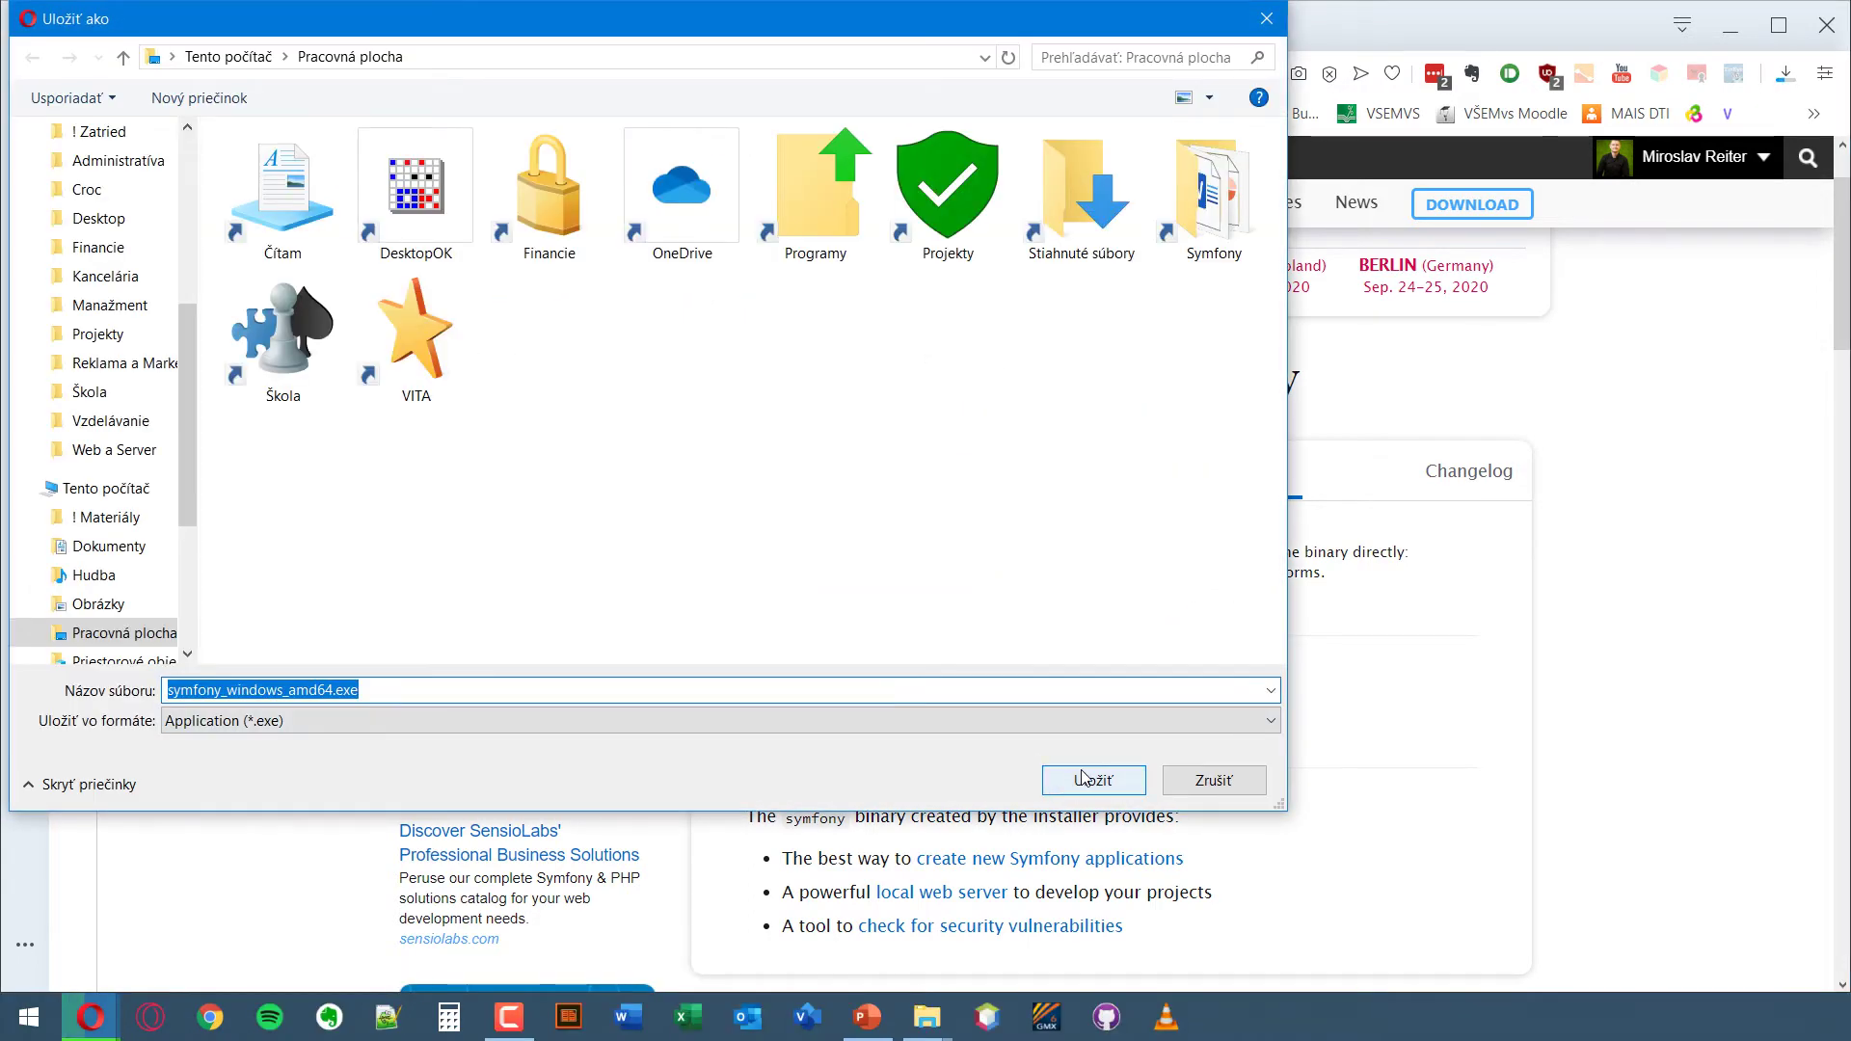
left_click(1061, 781)
- Look through the Download Symfony page down to the commands for creating Symfony applications
scroll(1549, 601, "down", 1)
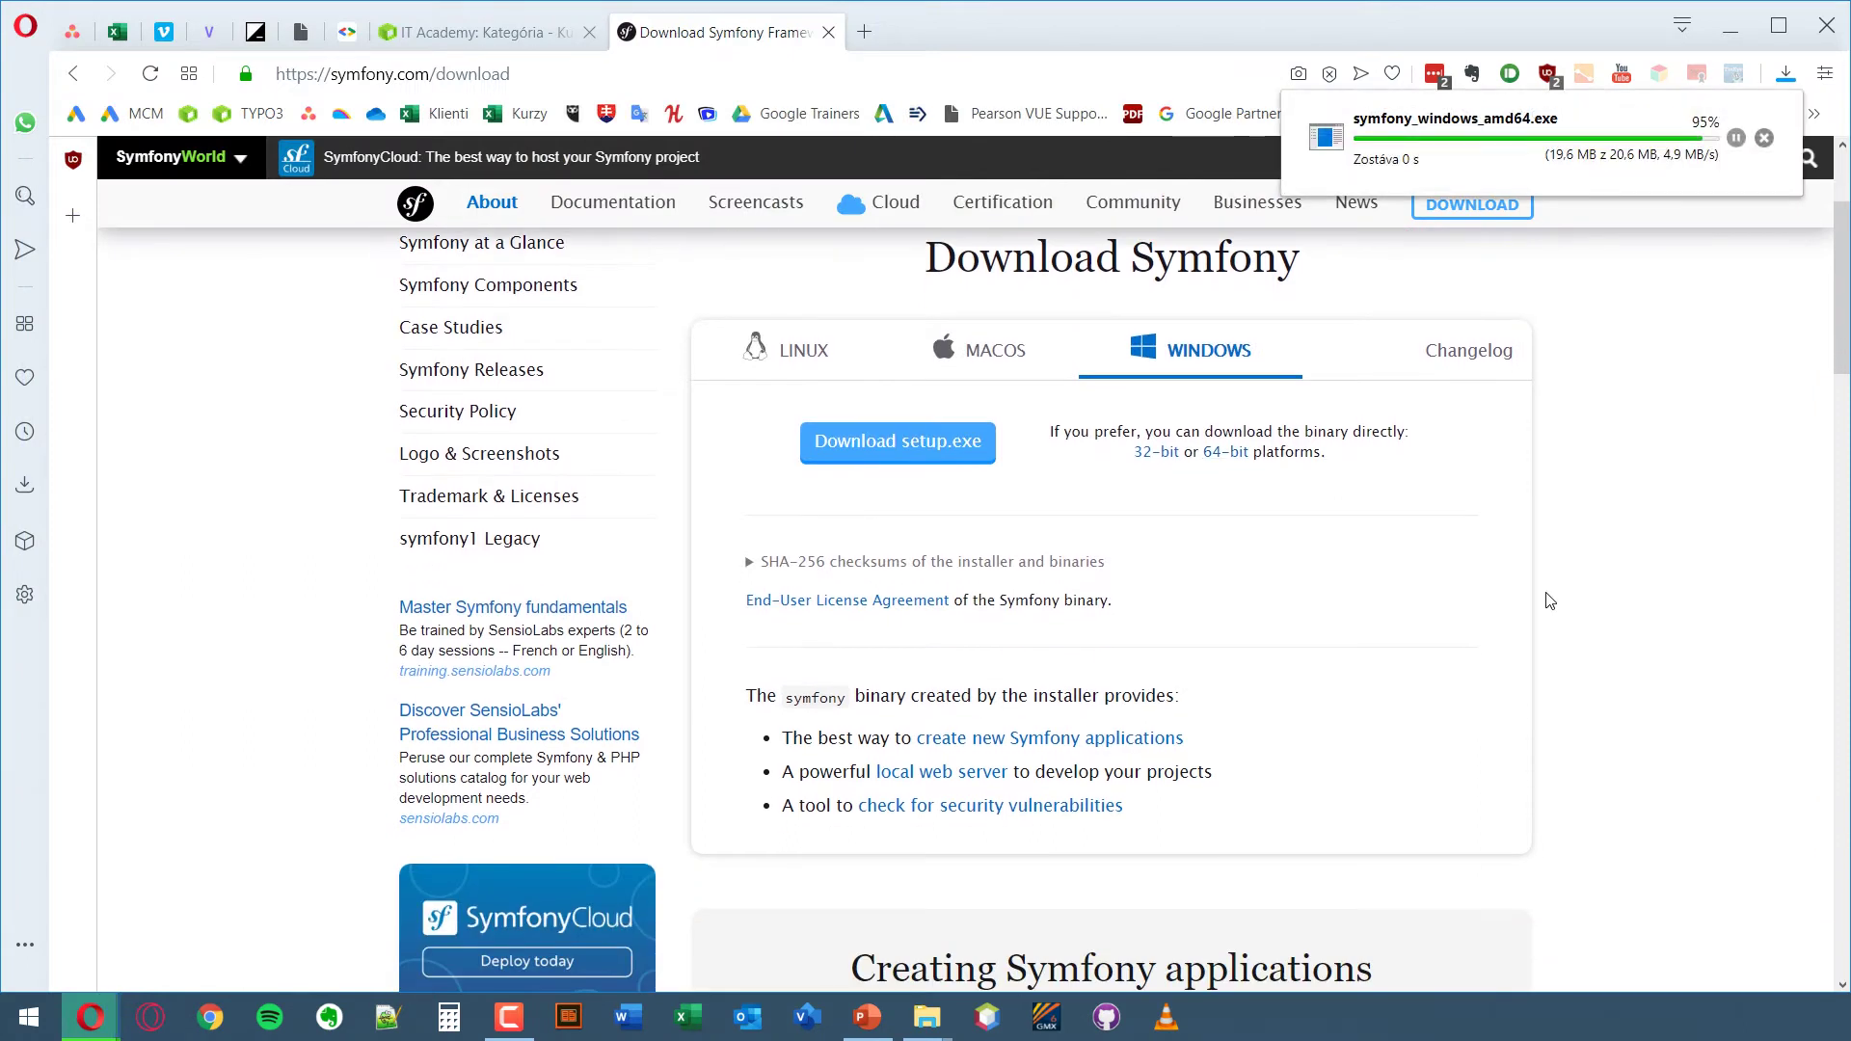
scroll(1549, 601, "up", 1)
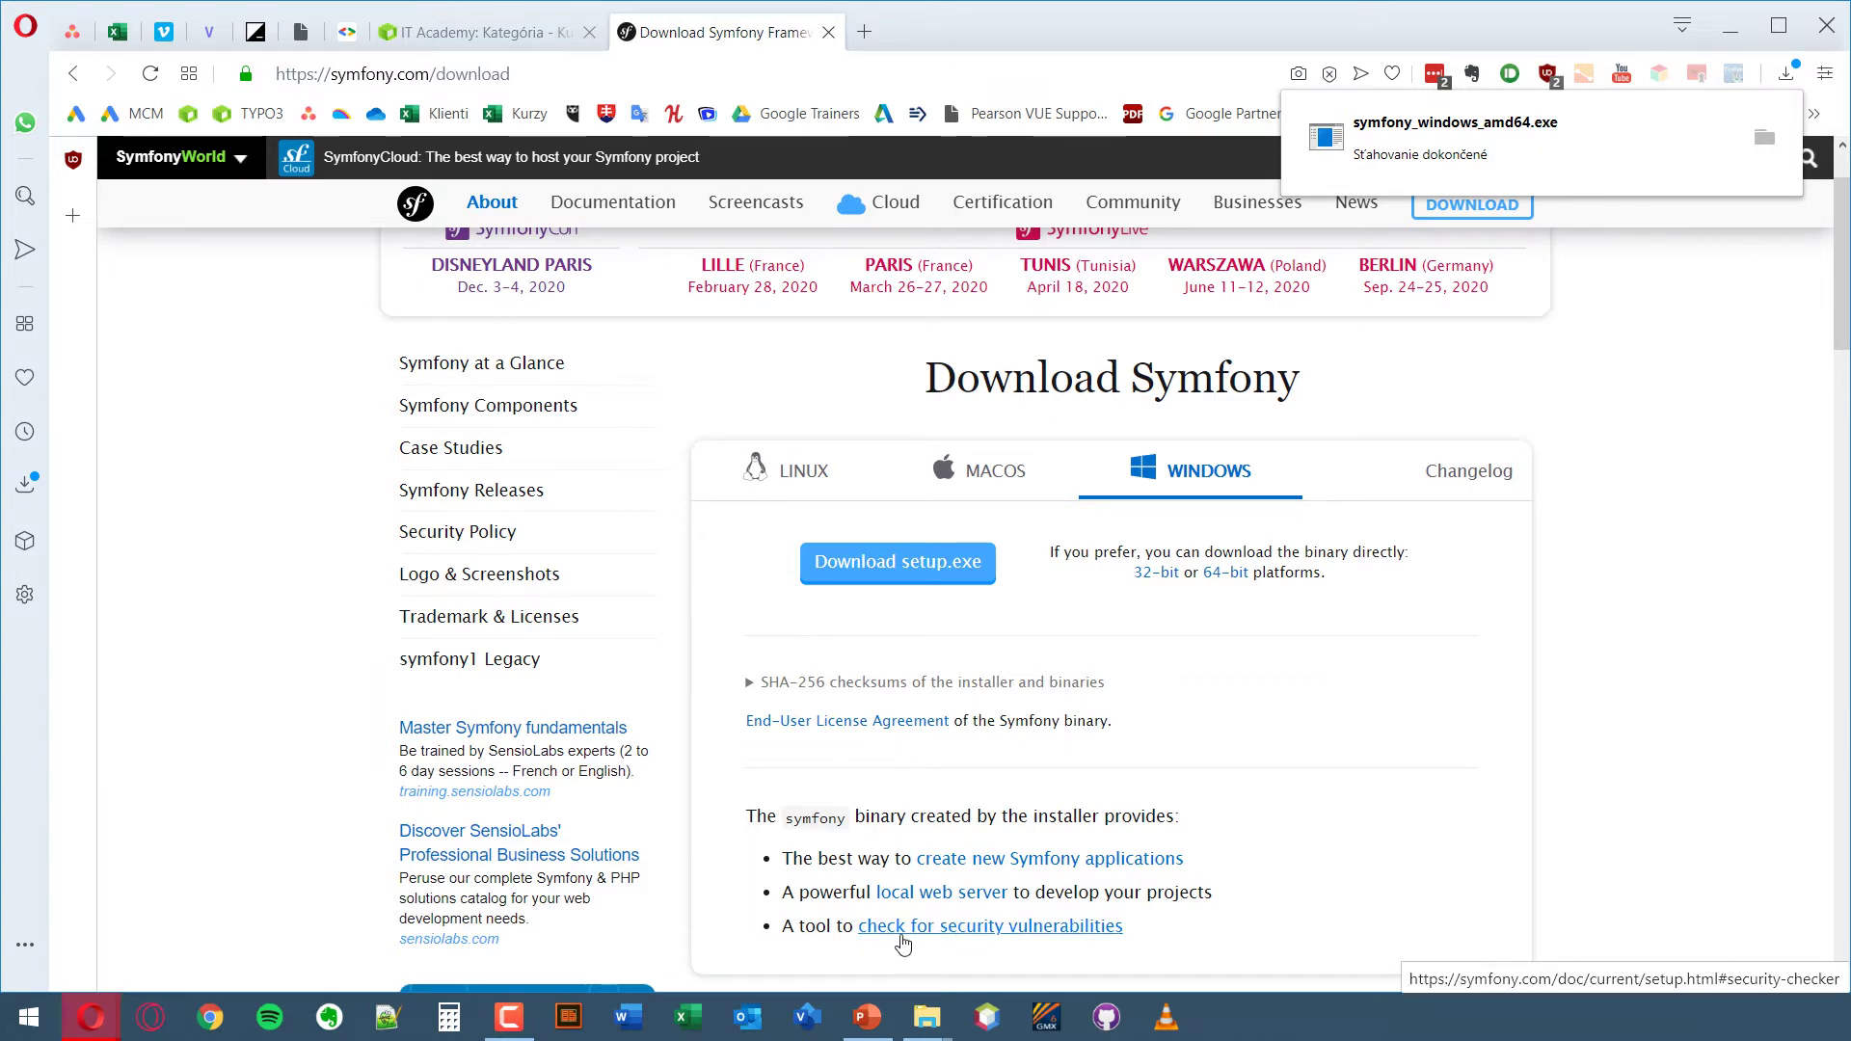
scroll(904, 944, "down", 5)
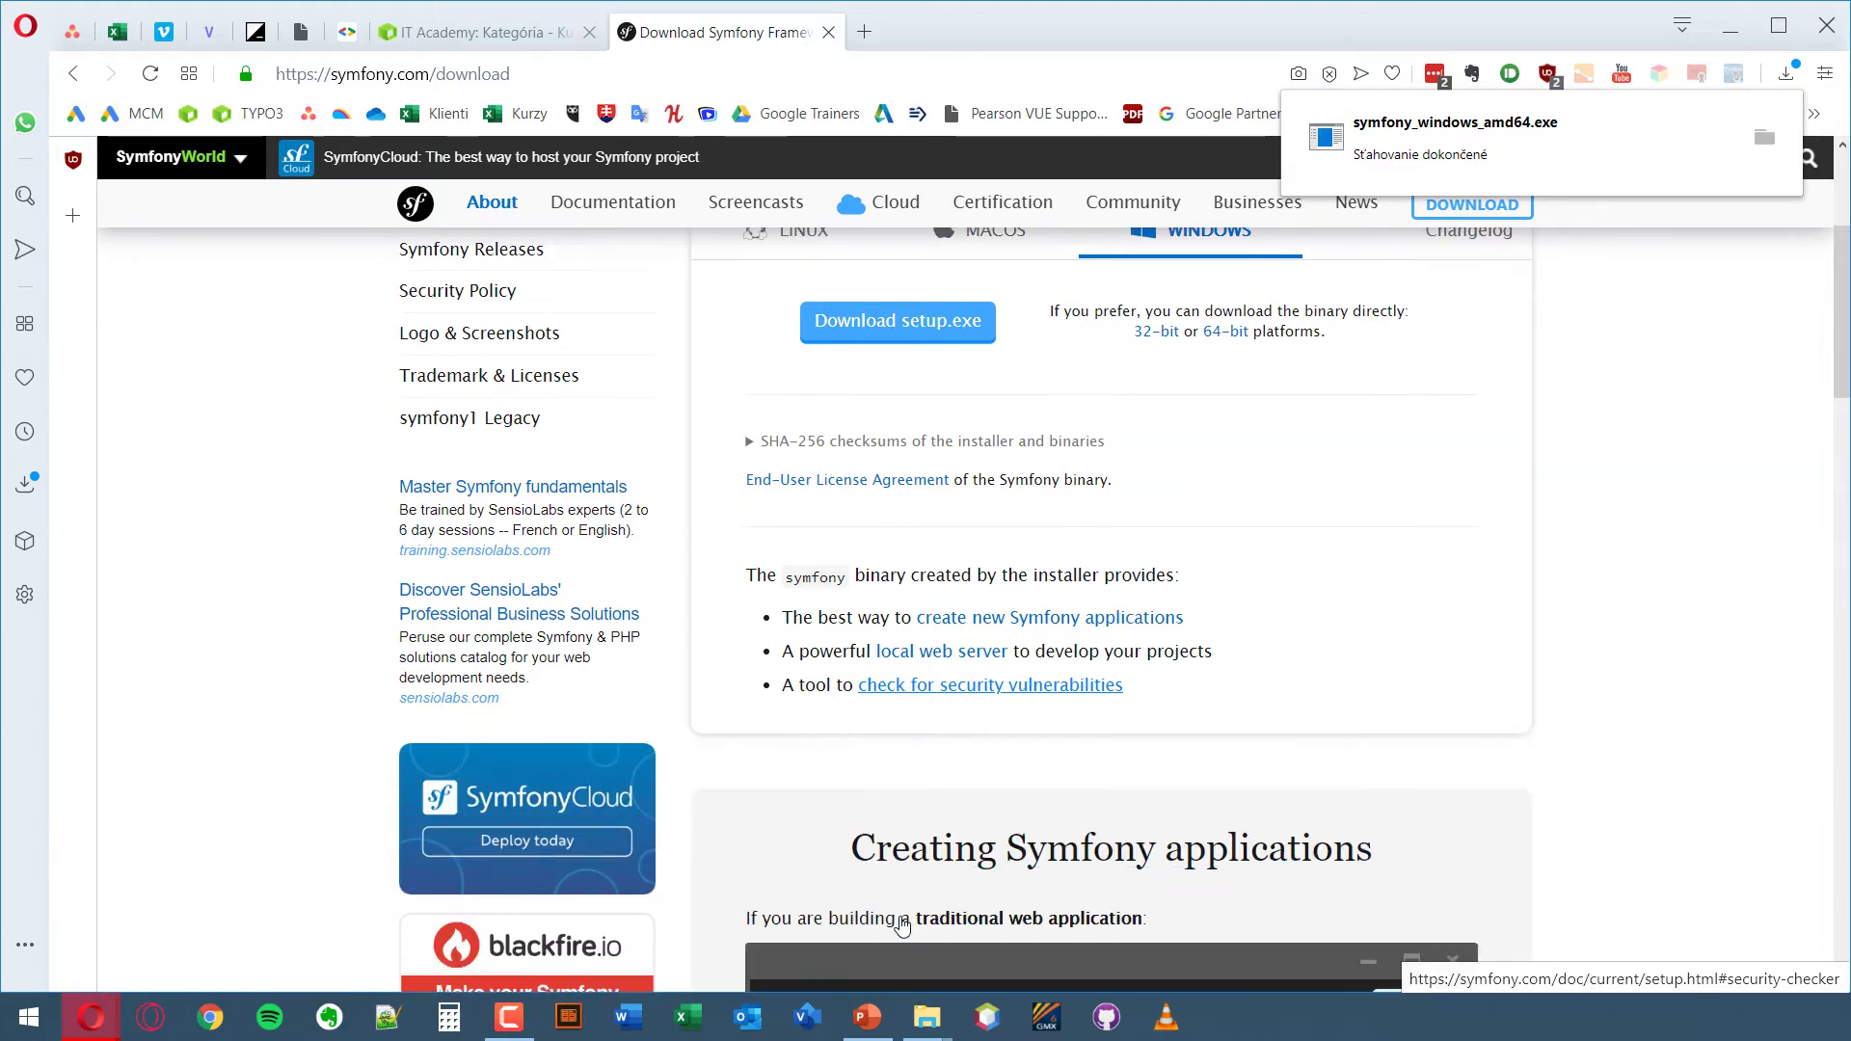
scroll(902, 925, "down", 1)
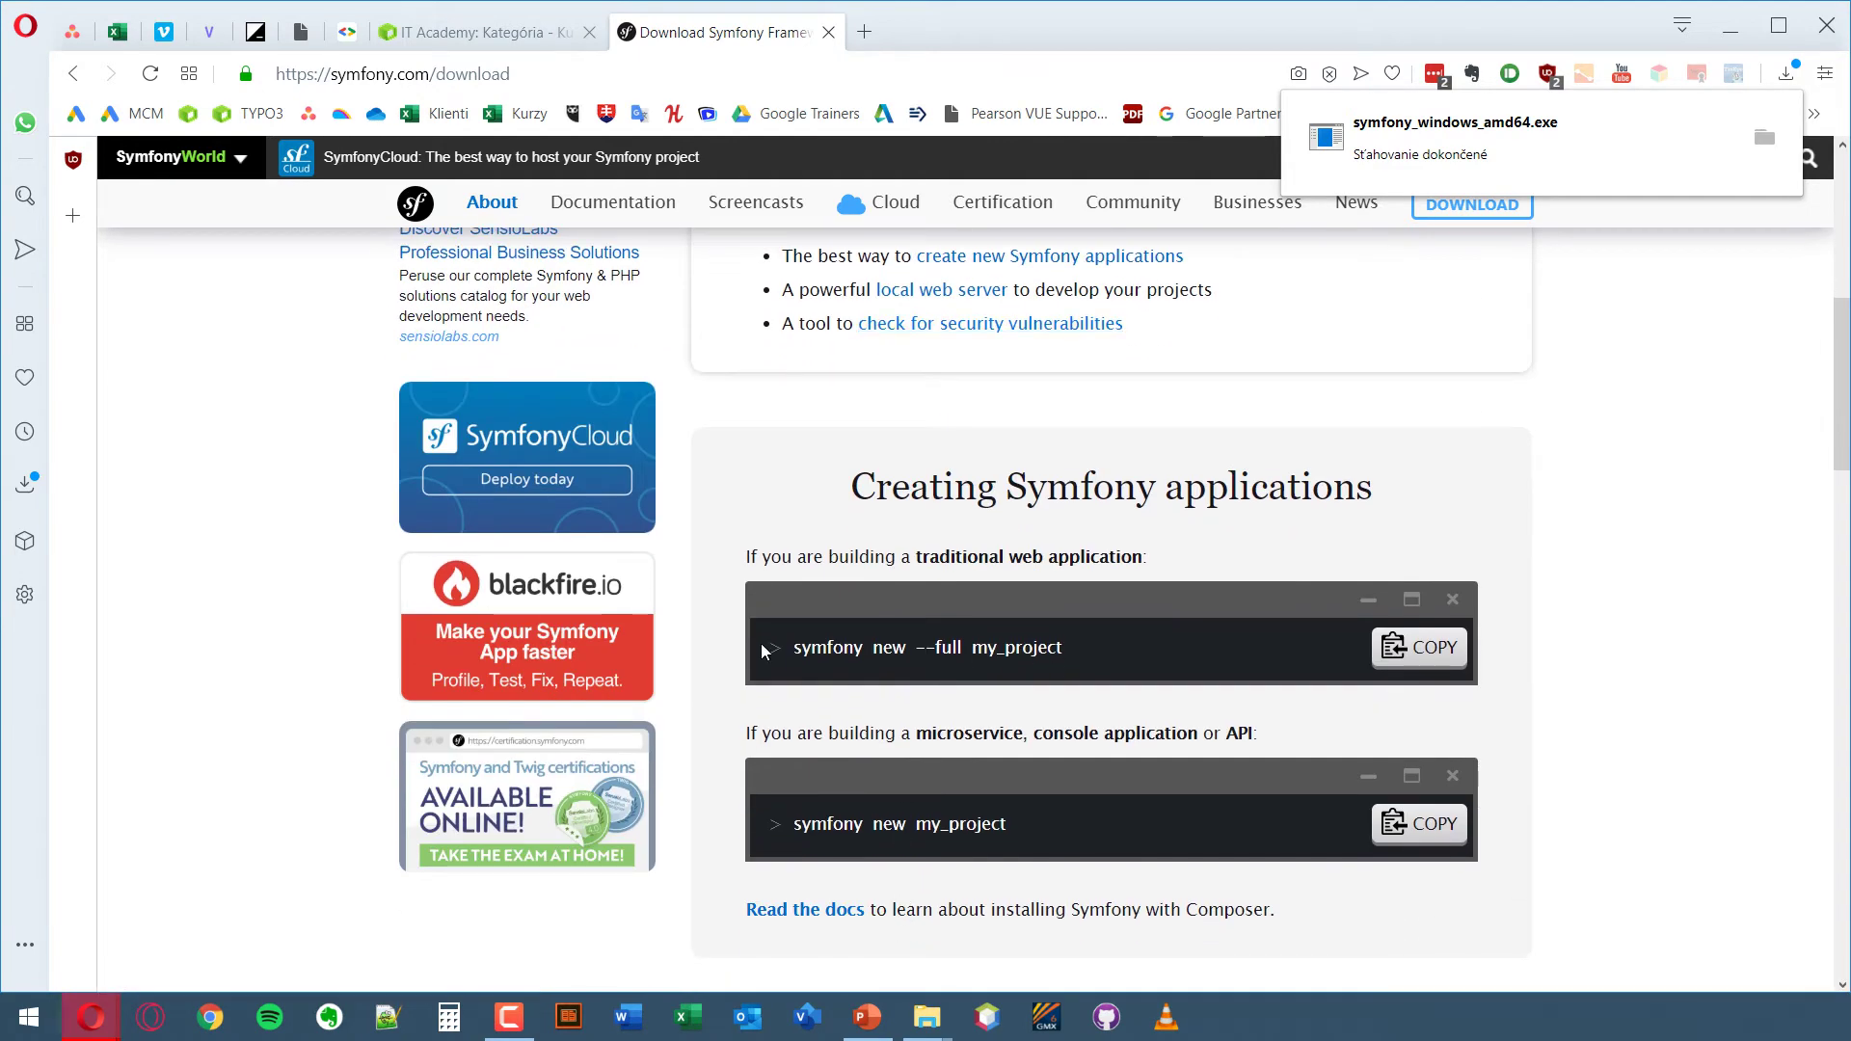
- Run the downloaded symfony_windows_amd64.exe and allow it to start despite the SmartScreen block
left_click(1371, 144)
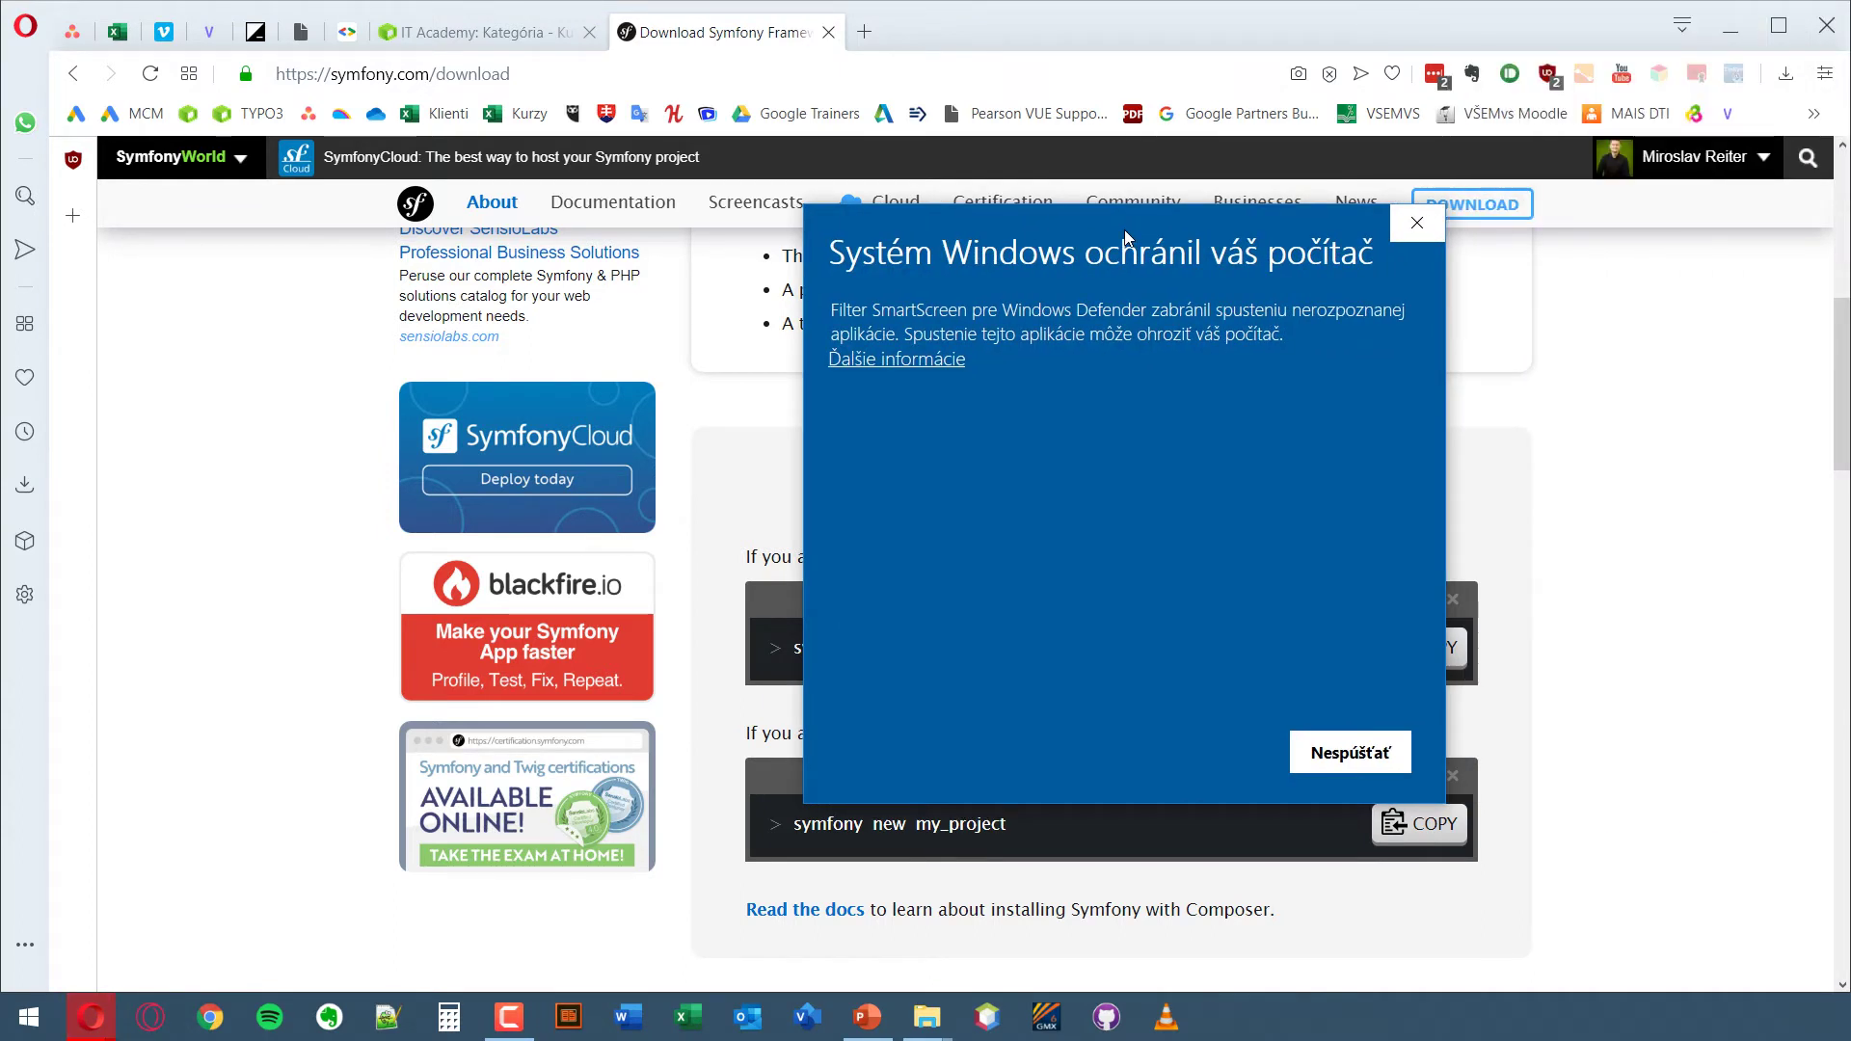
left_click(916, 372)
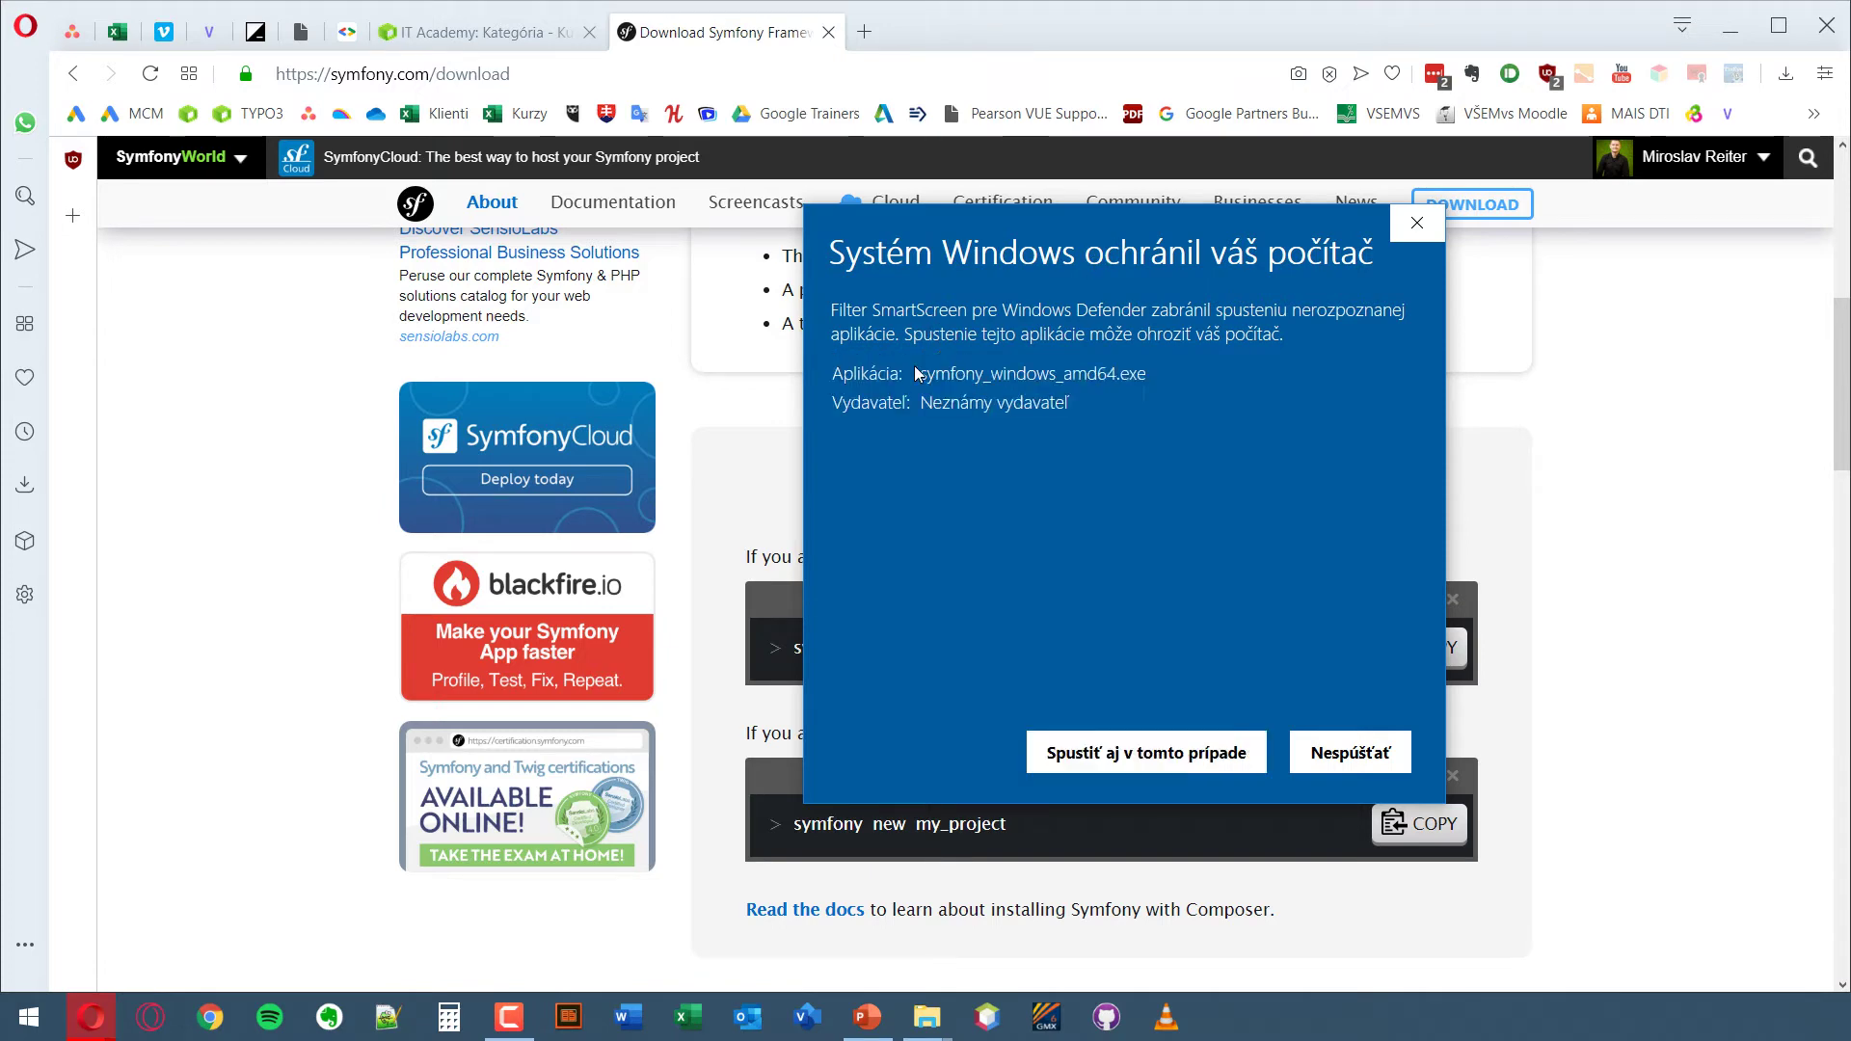
left_click(1111, 761)
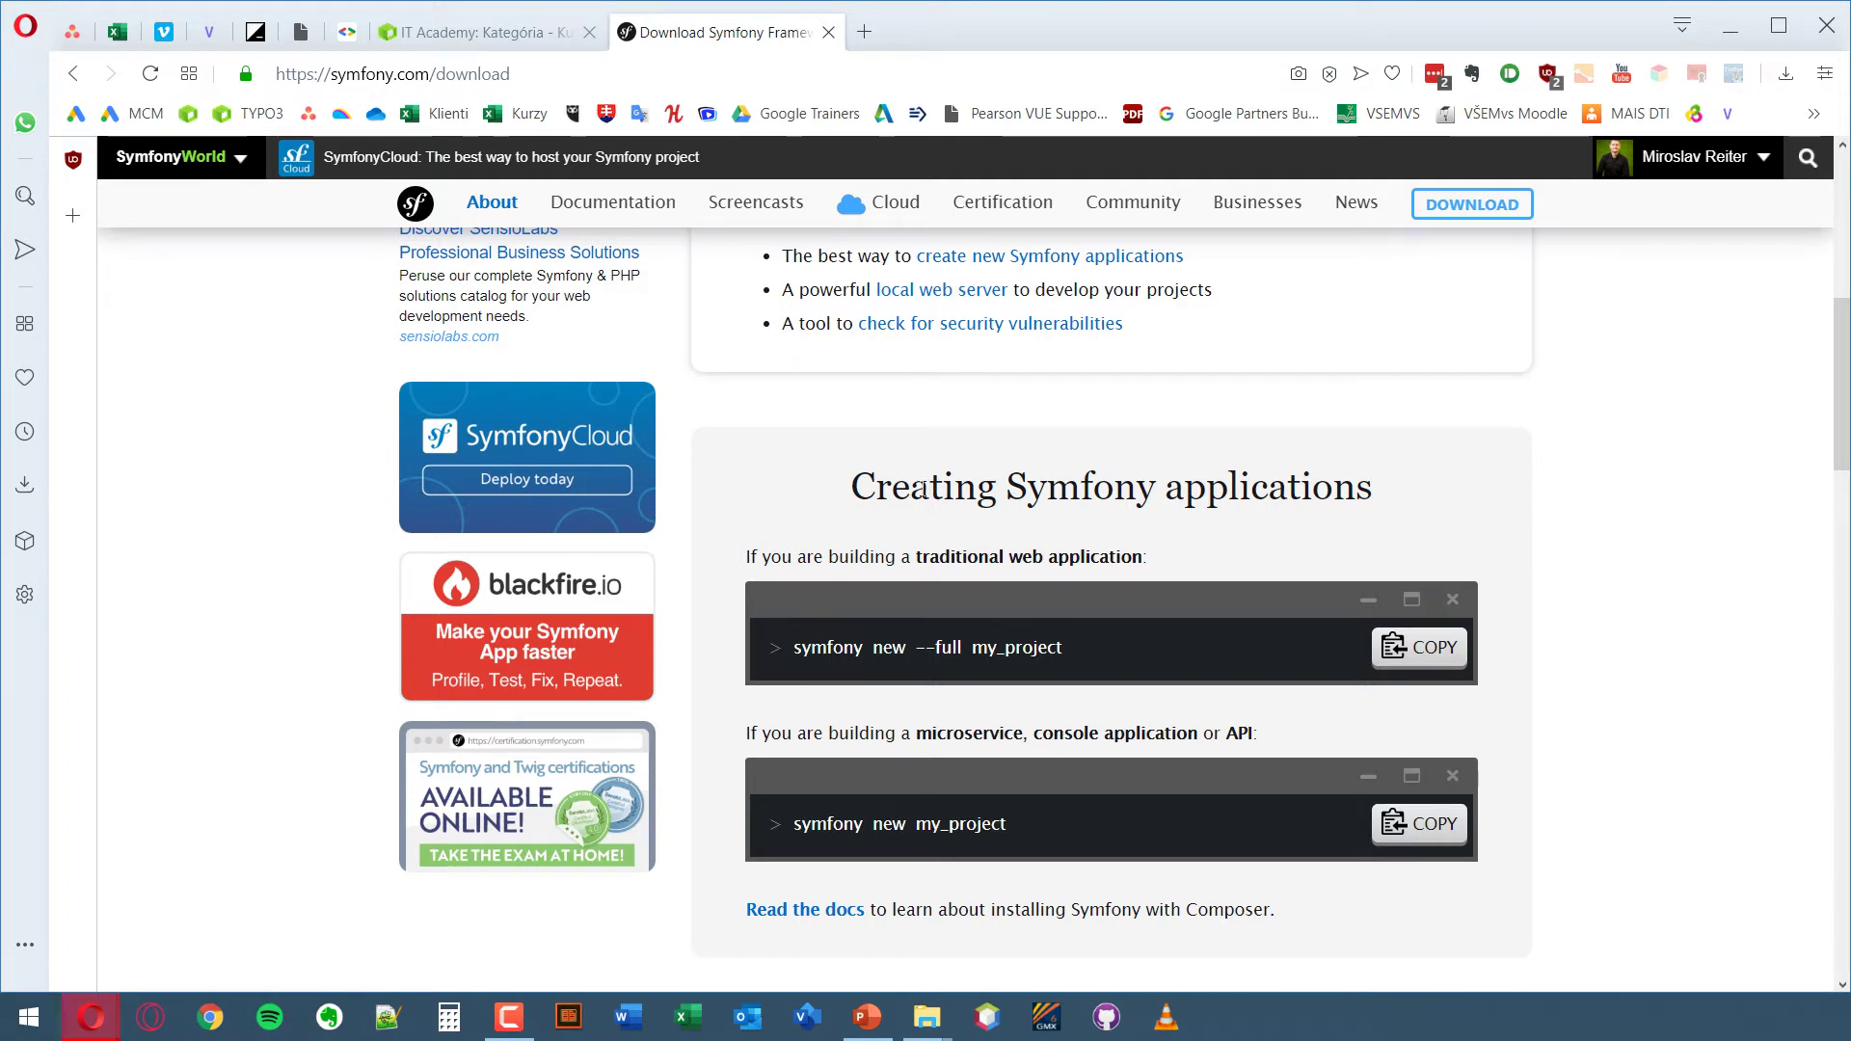
- Search the web for "xampp" in a new tab and open the Apache Friends XAMPP page
left_click(864, 32)
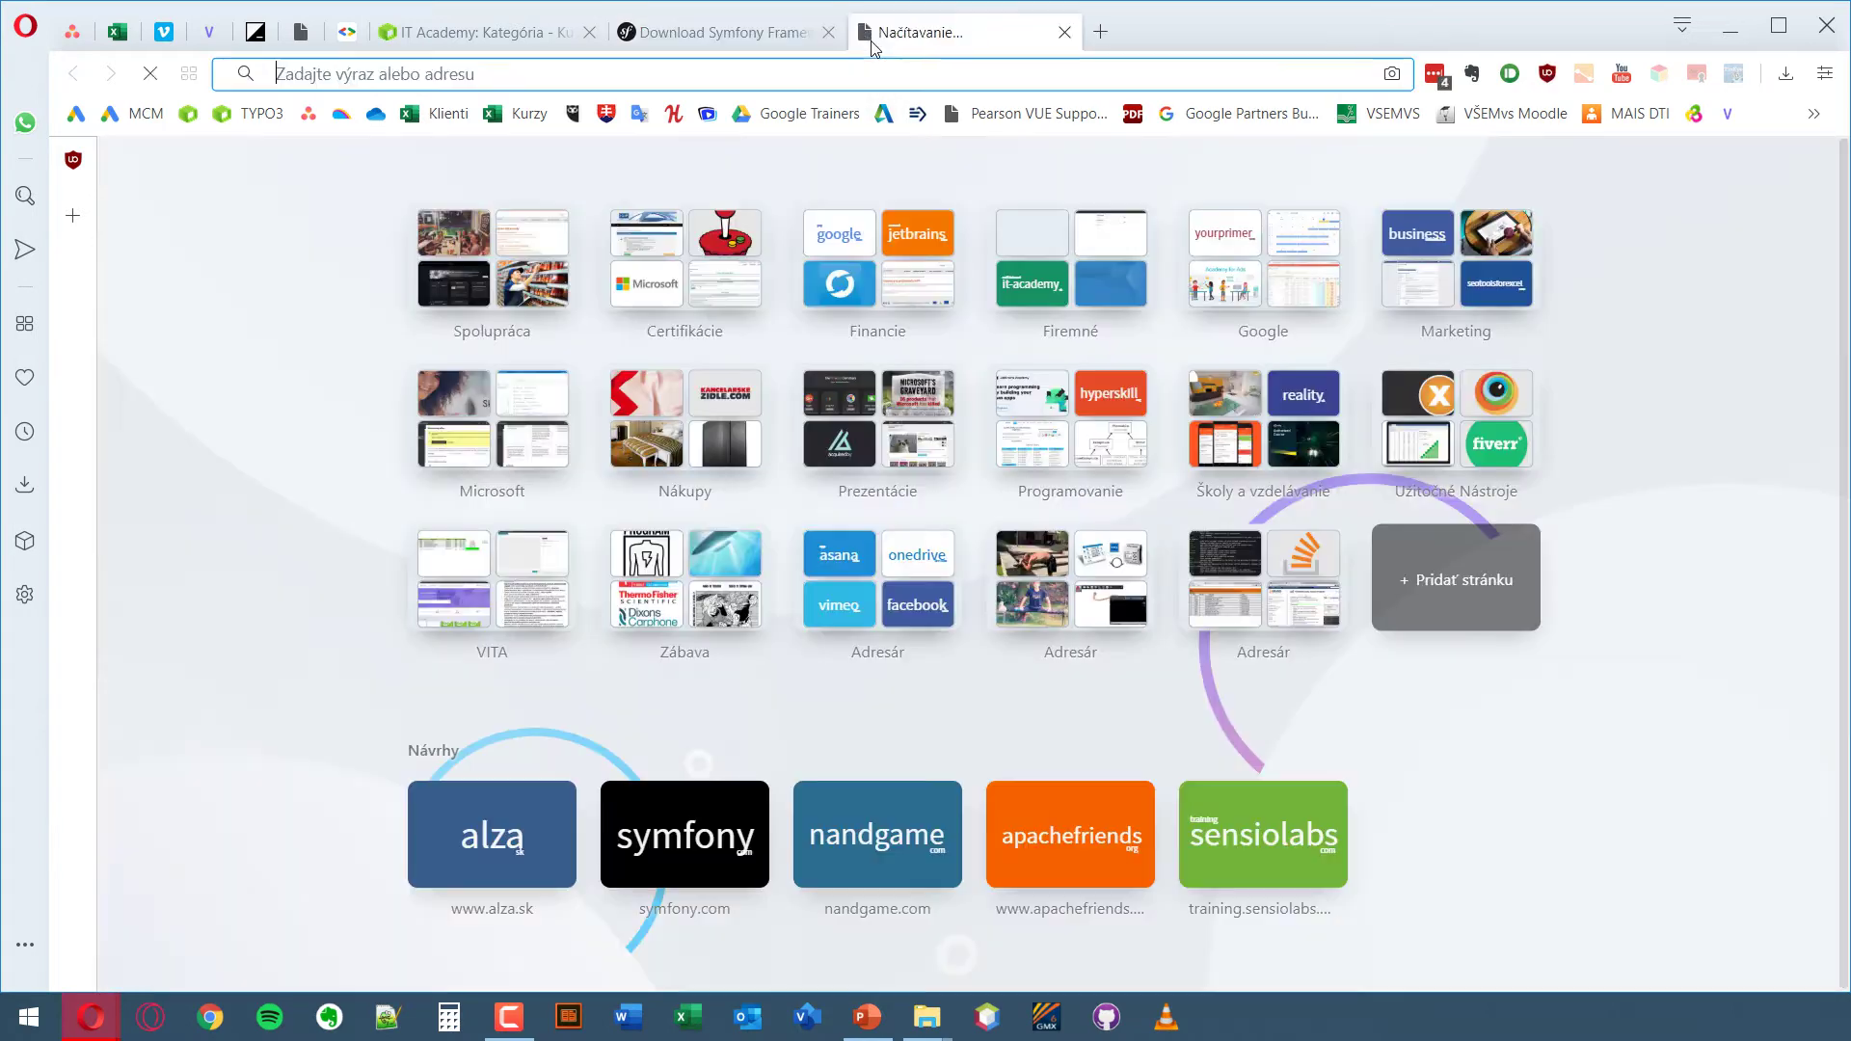
type("xampp")
key("Return")
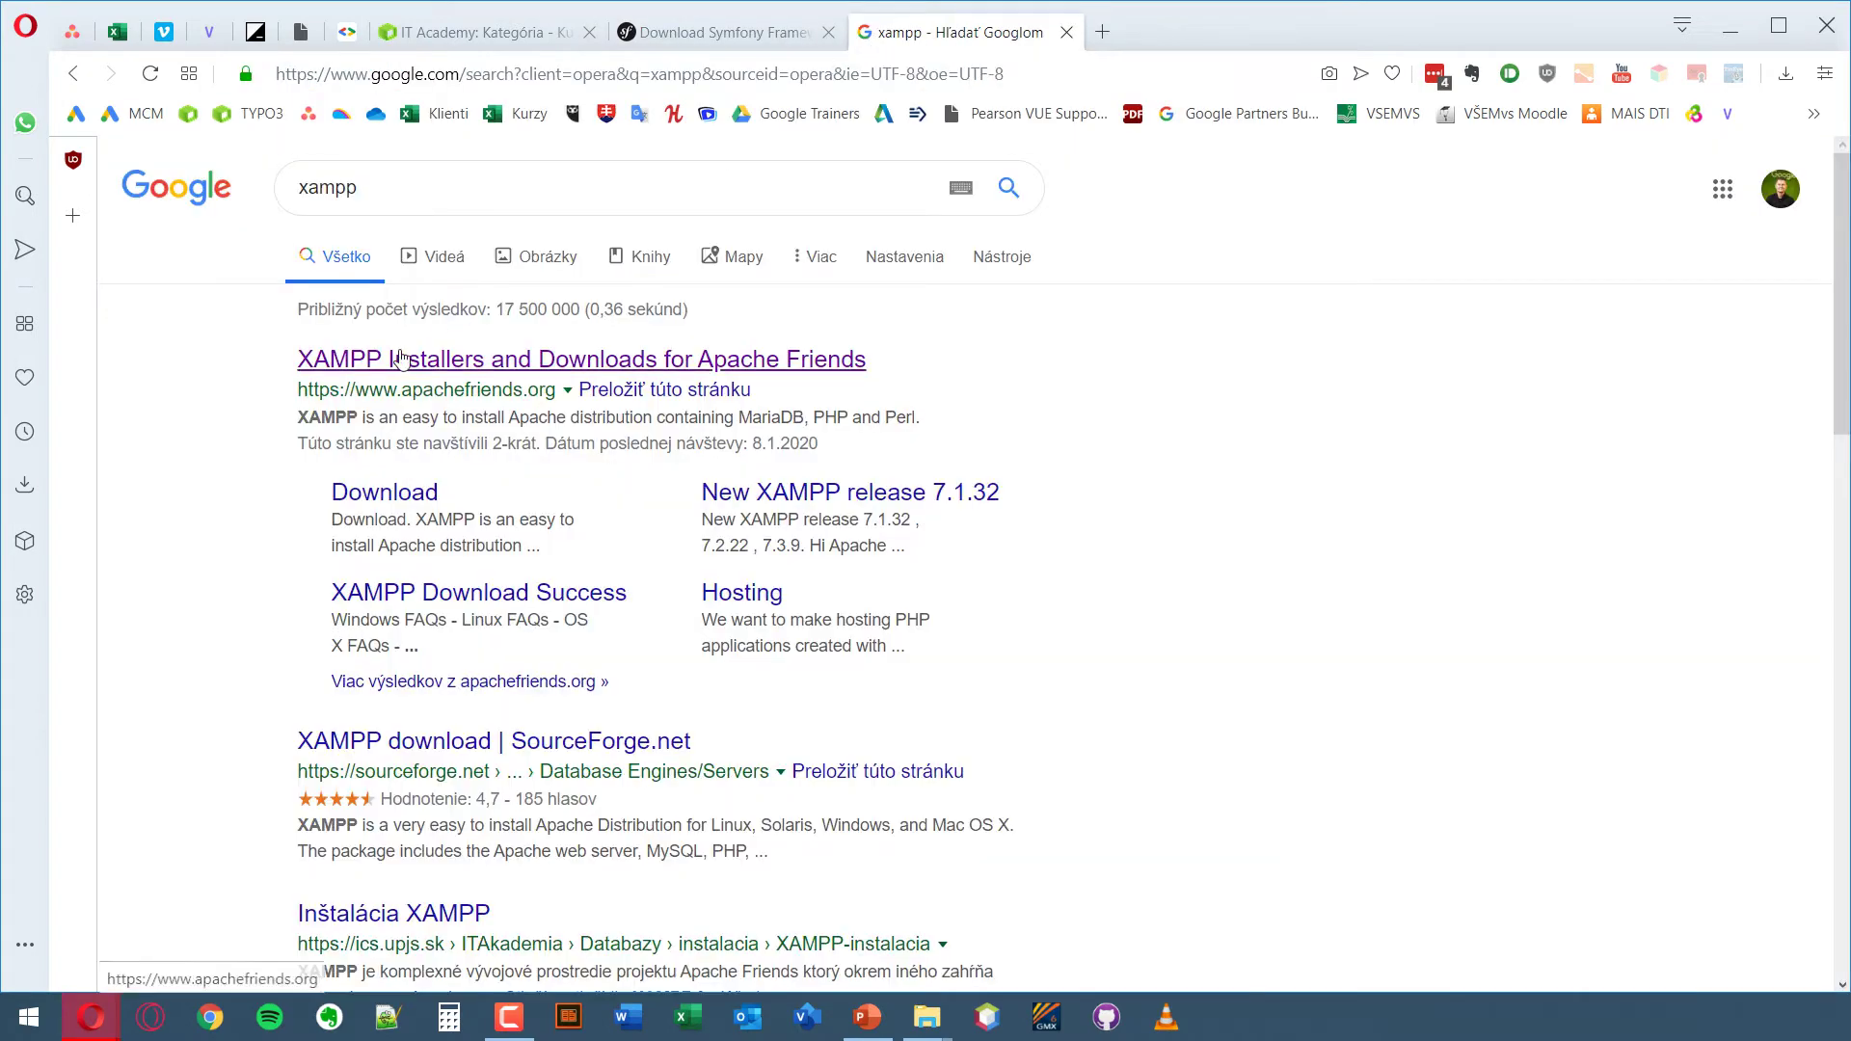
left_click(401, 358)
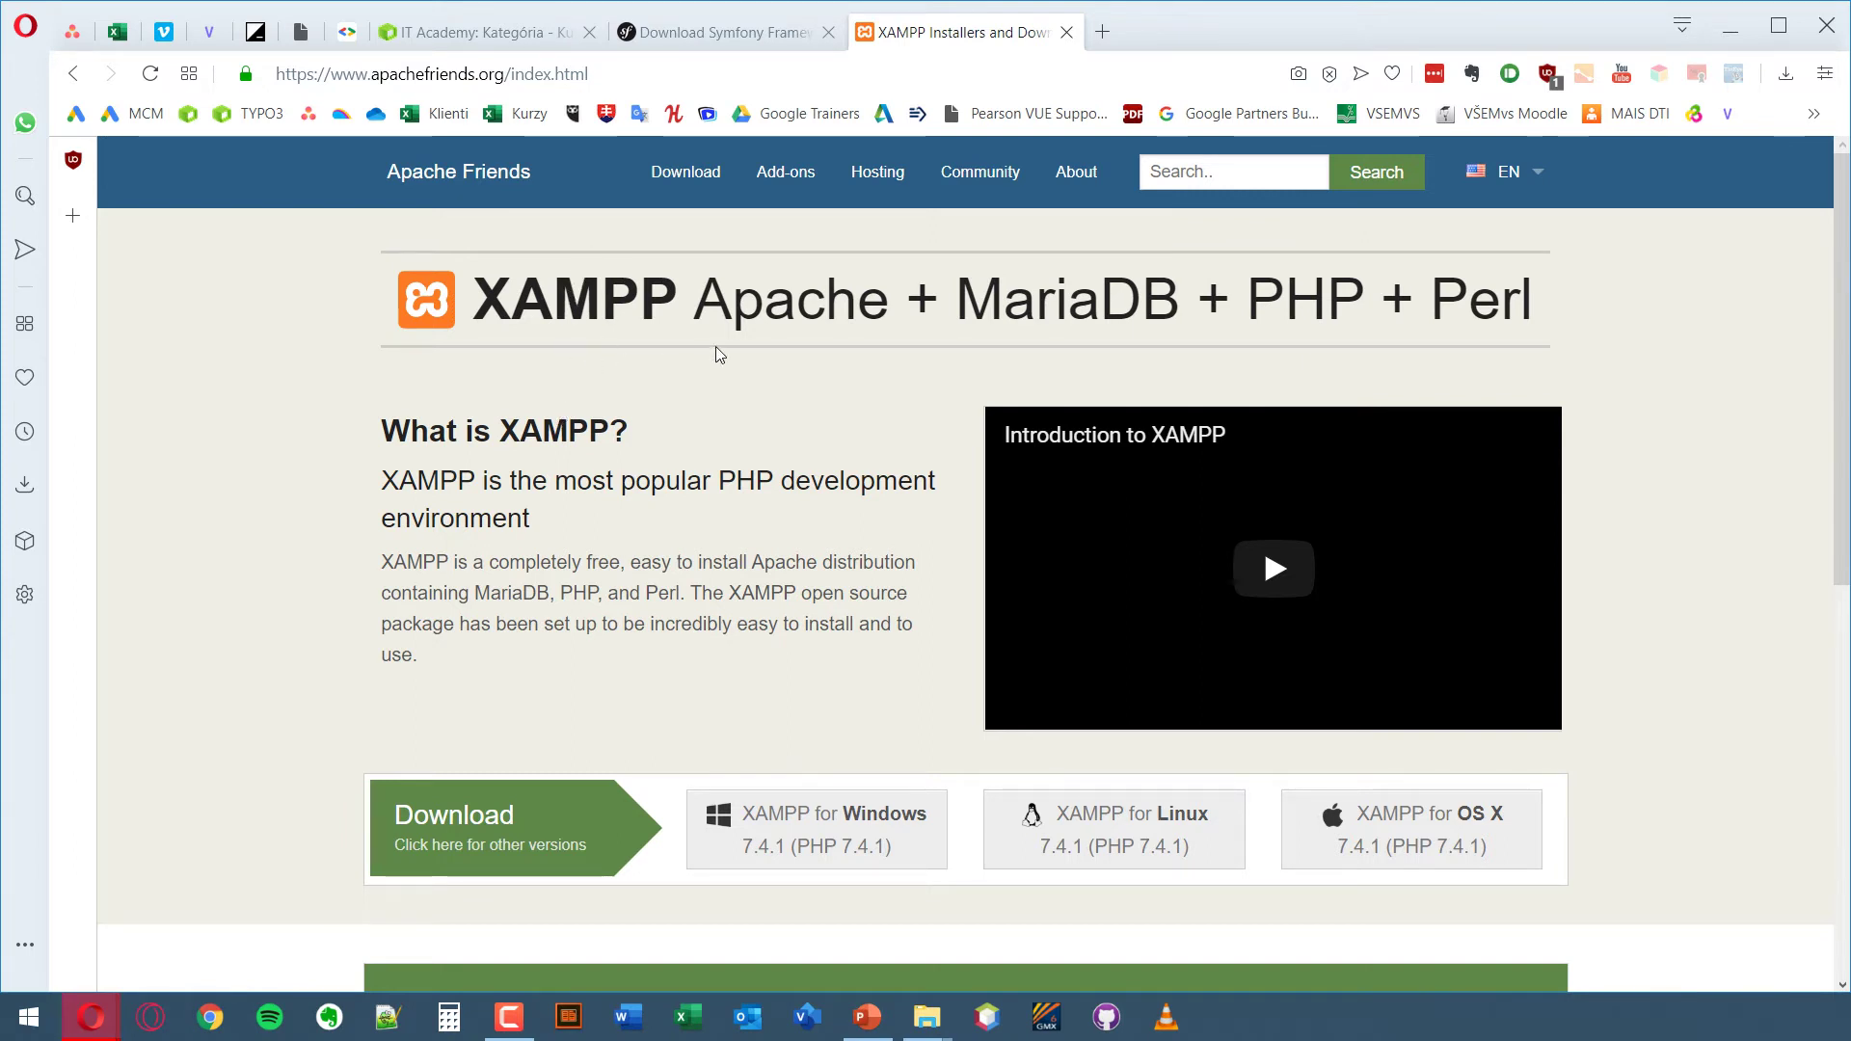
scroll(618, 391, "down", 1)
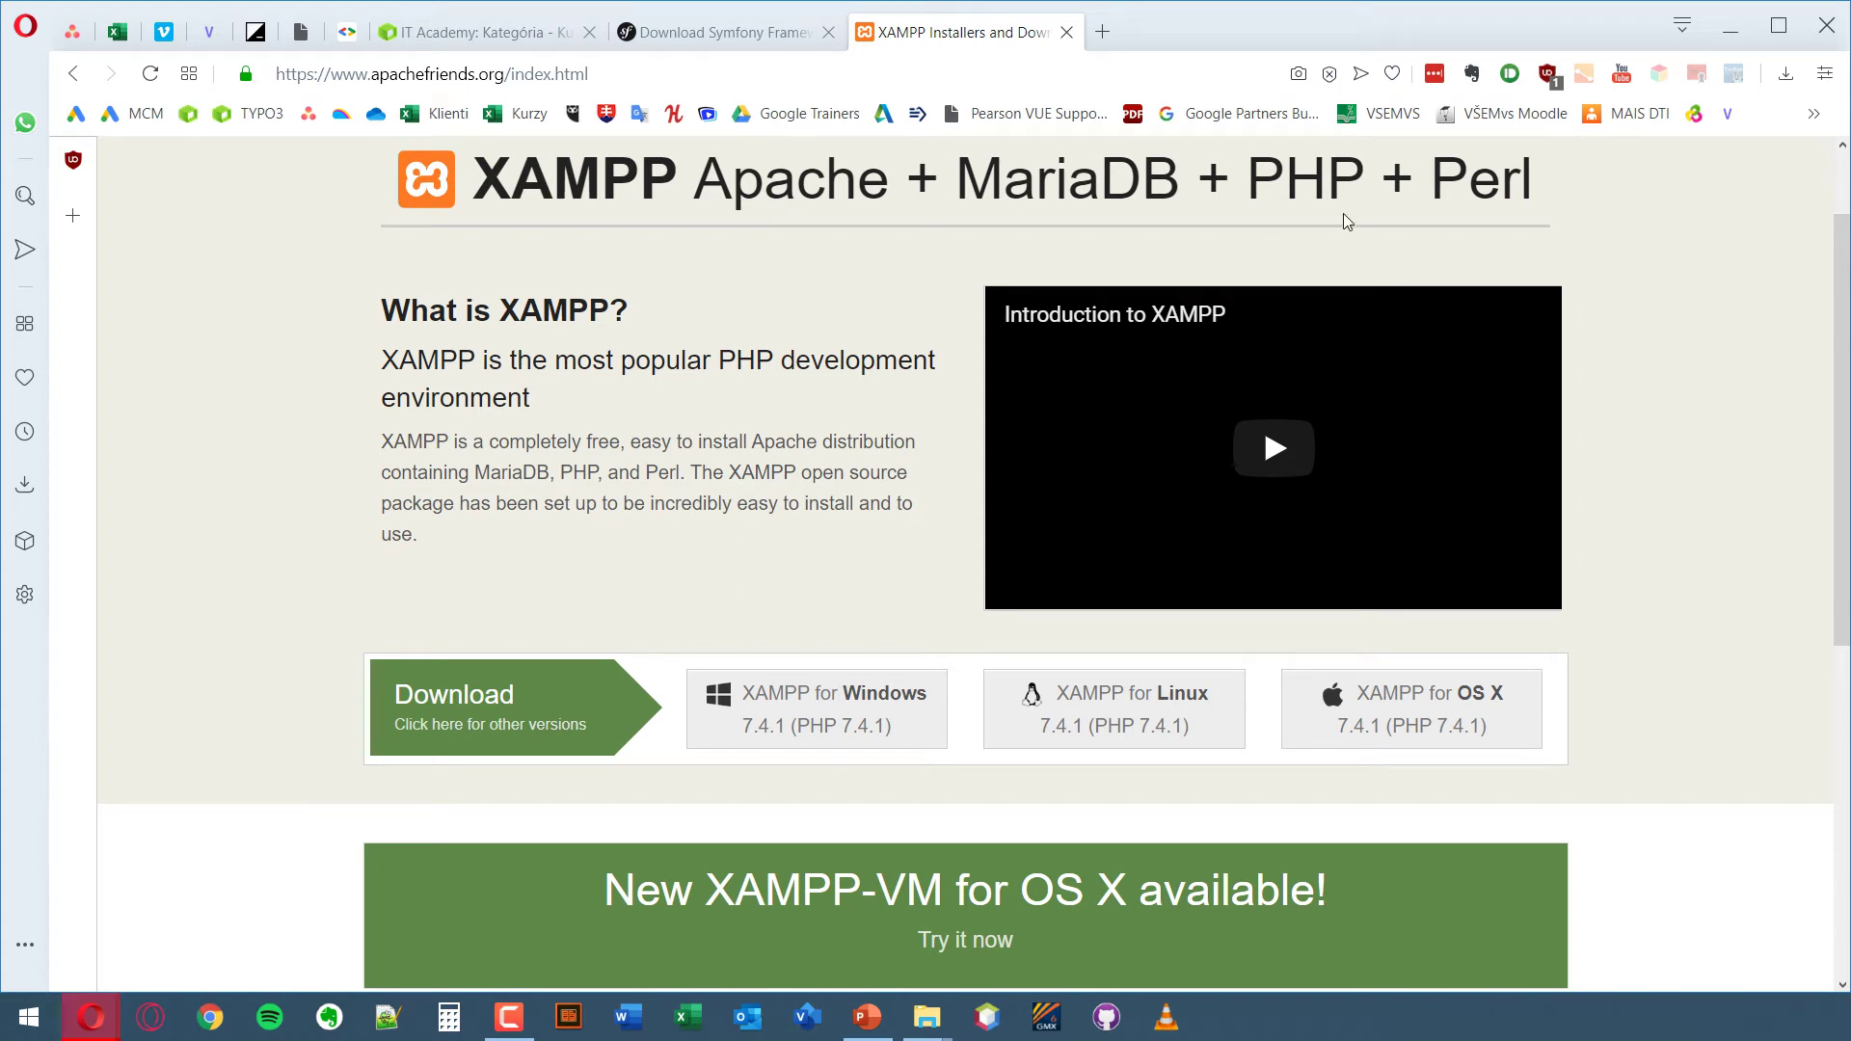
- Switch to the course tools folder in File Explorer and launch xampp-windows-x64-7.4.1-0-VC15-installer.exe
left_click(1731, 32)
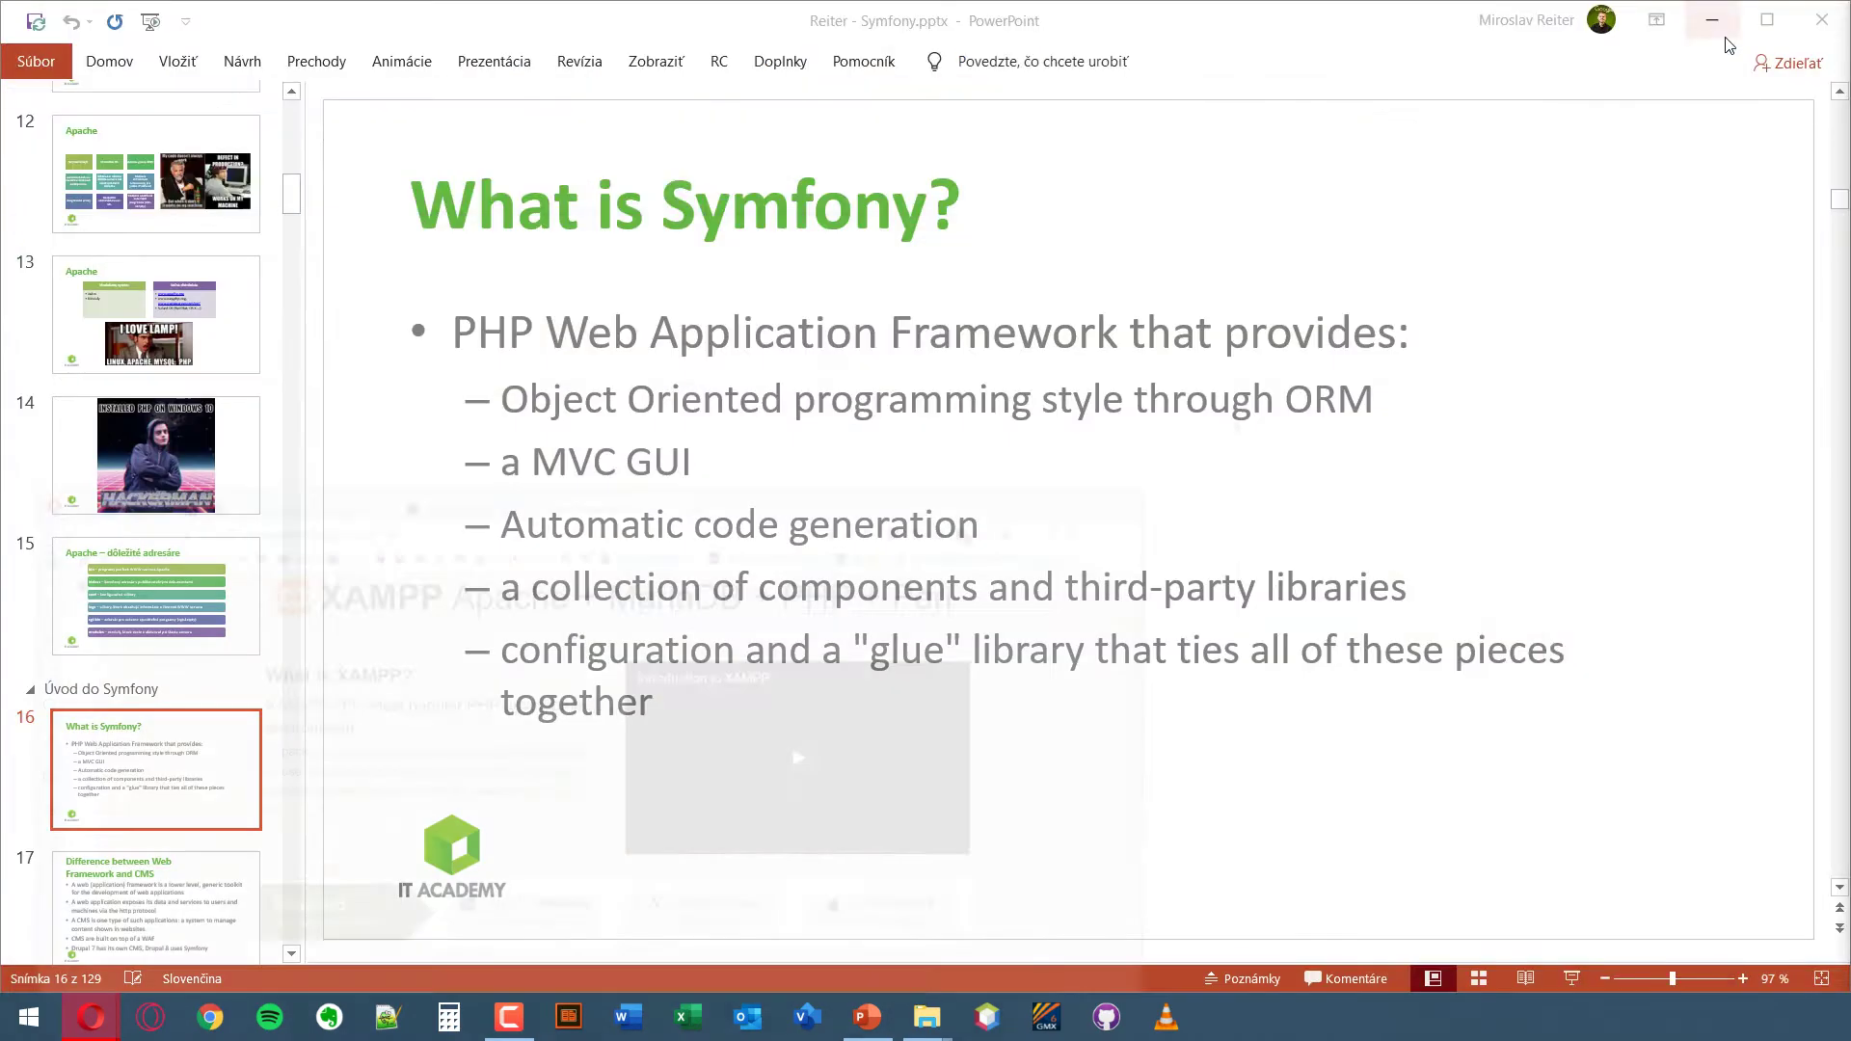
left_click(1724, 35)
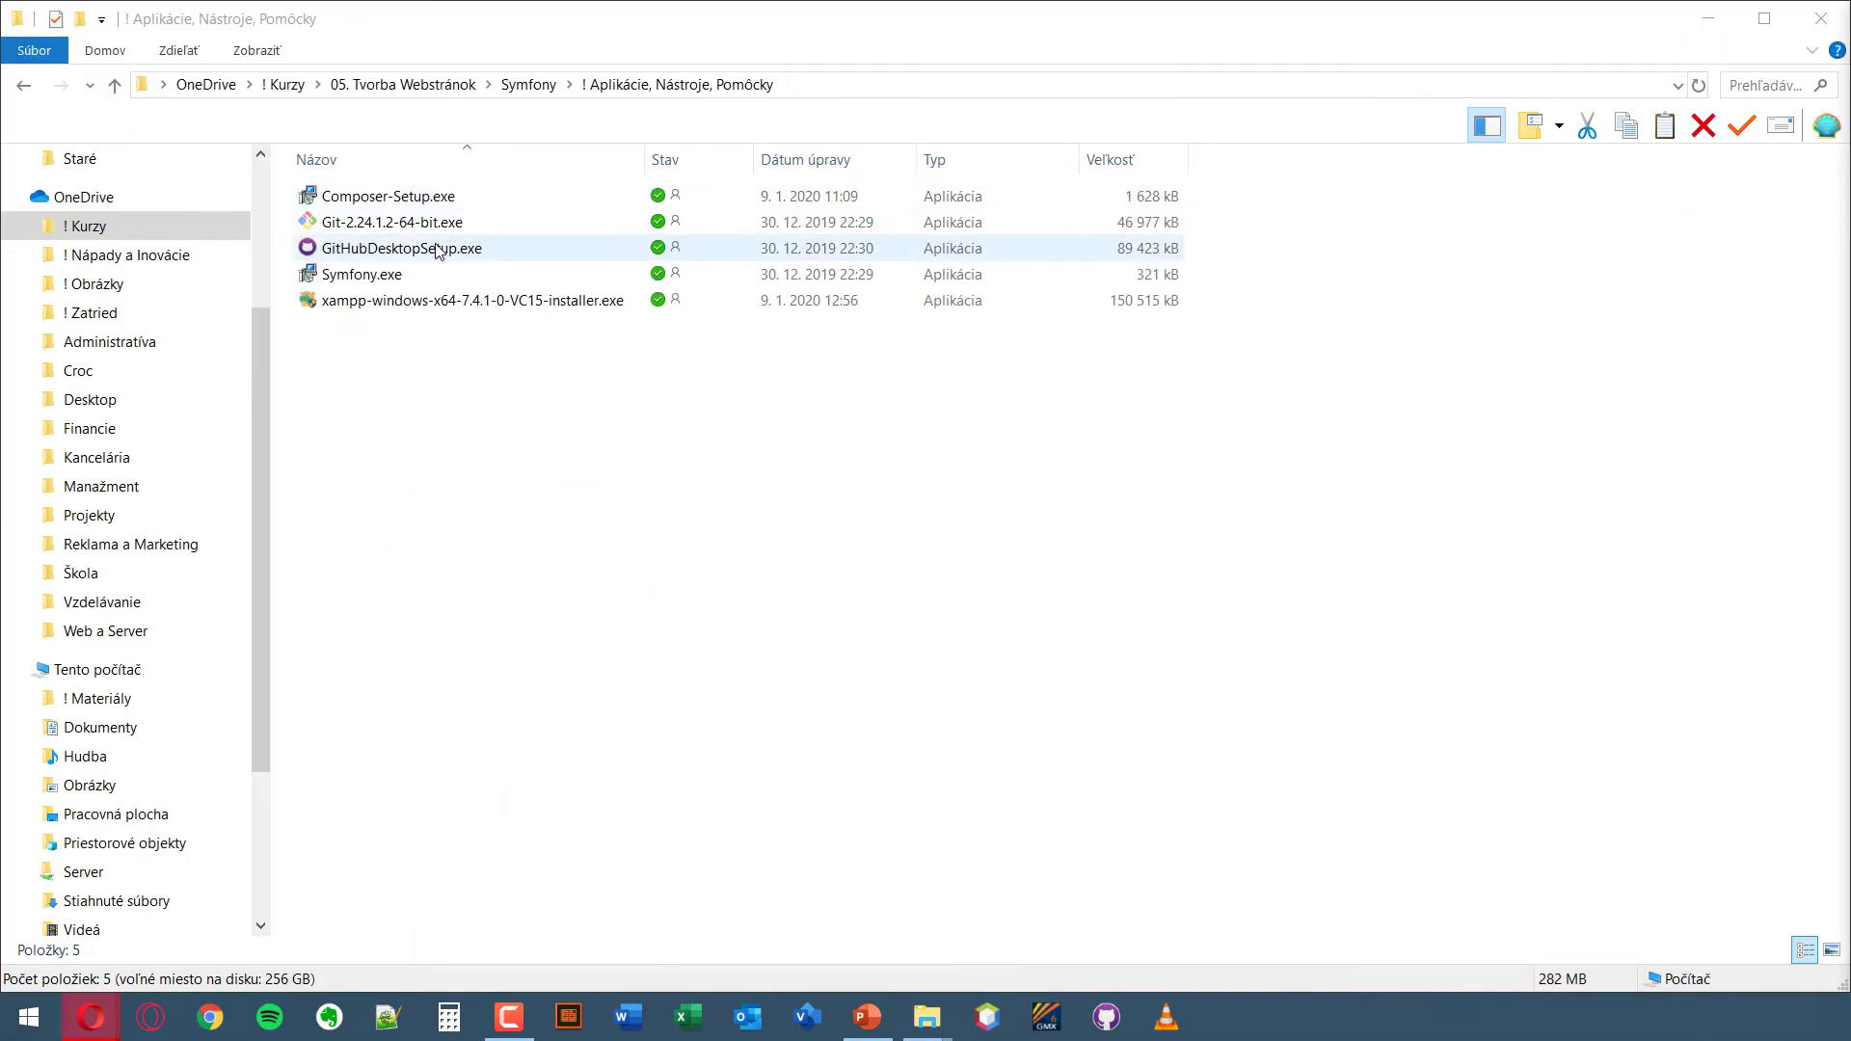
double_click(423, 307)
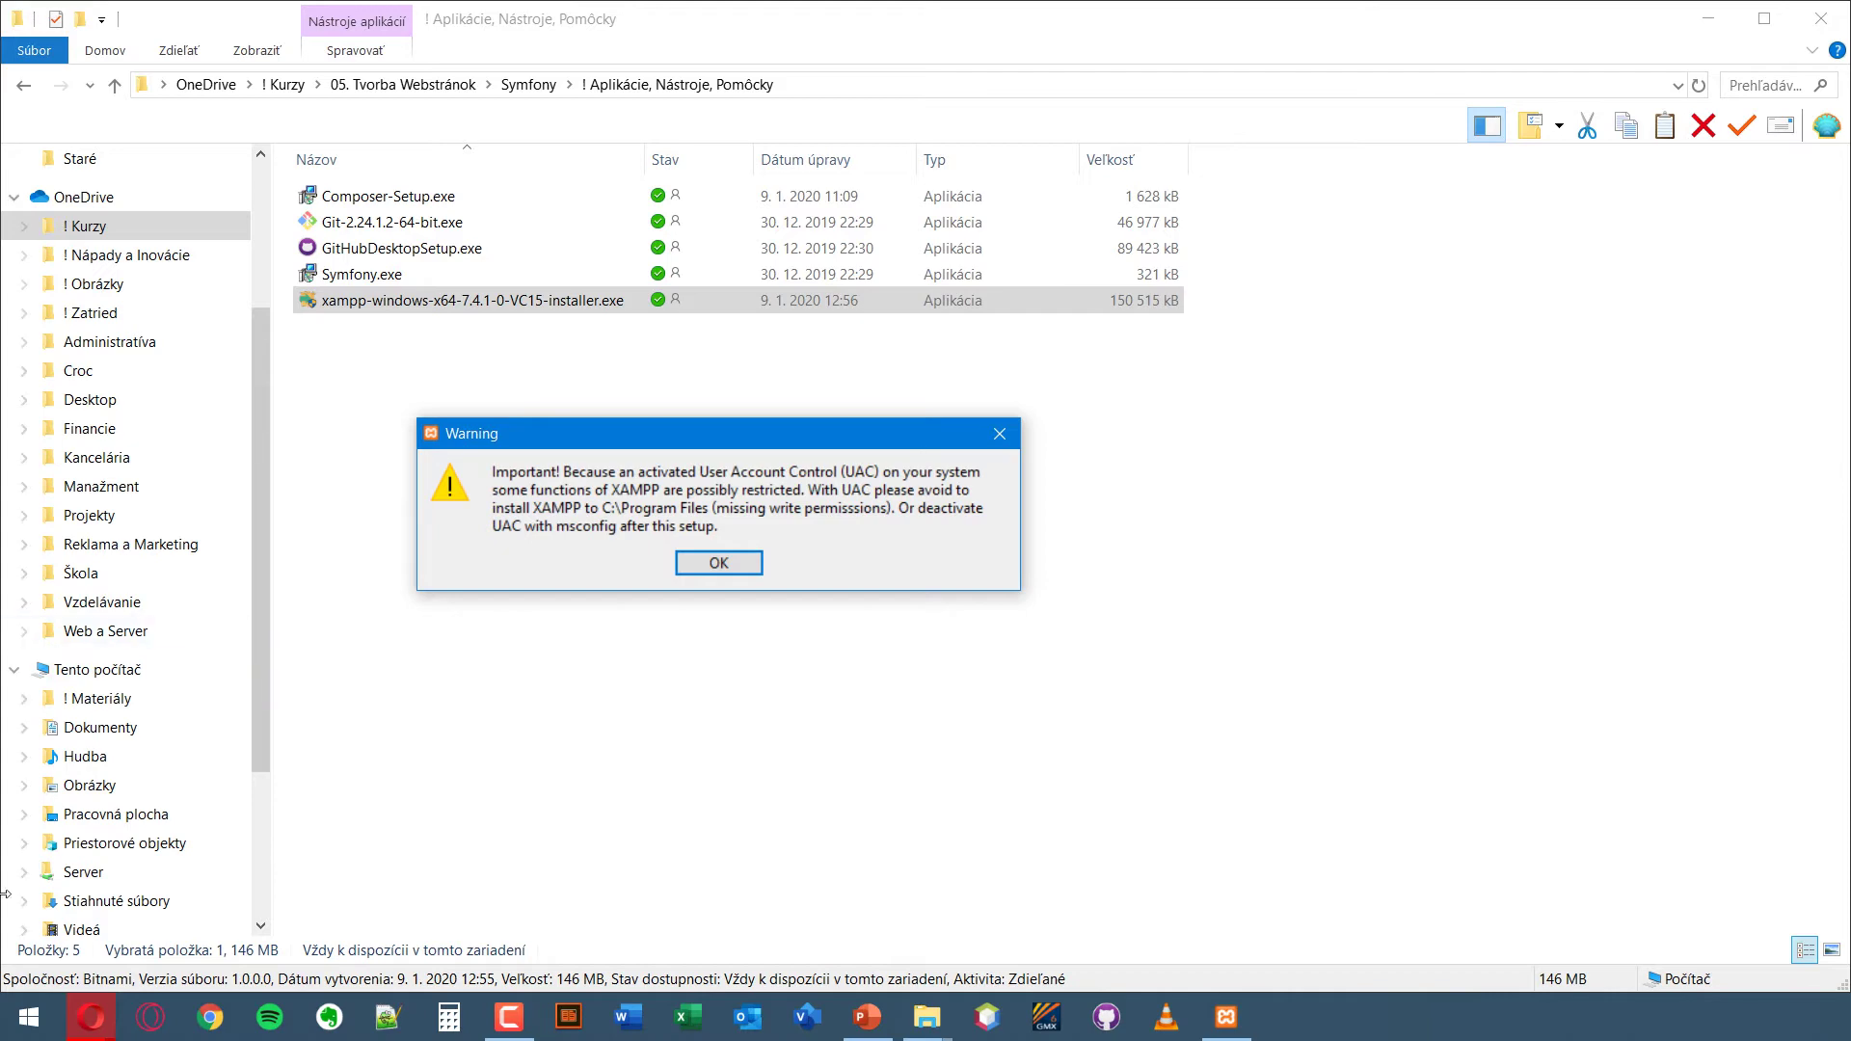
- Open the Windows Control Panel and look up its entry in the system search with "contro" and "ovla"
left_click(27, 1018)
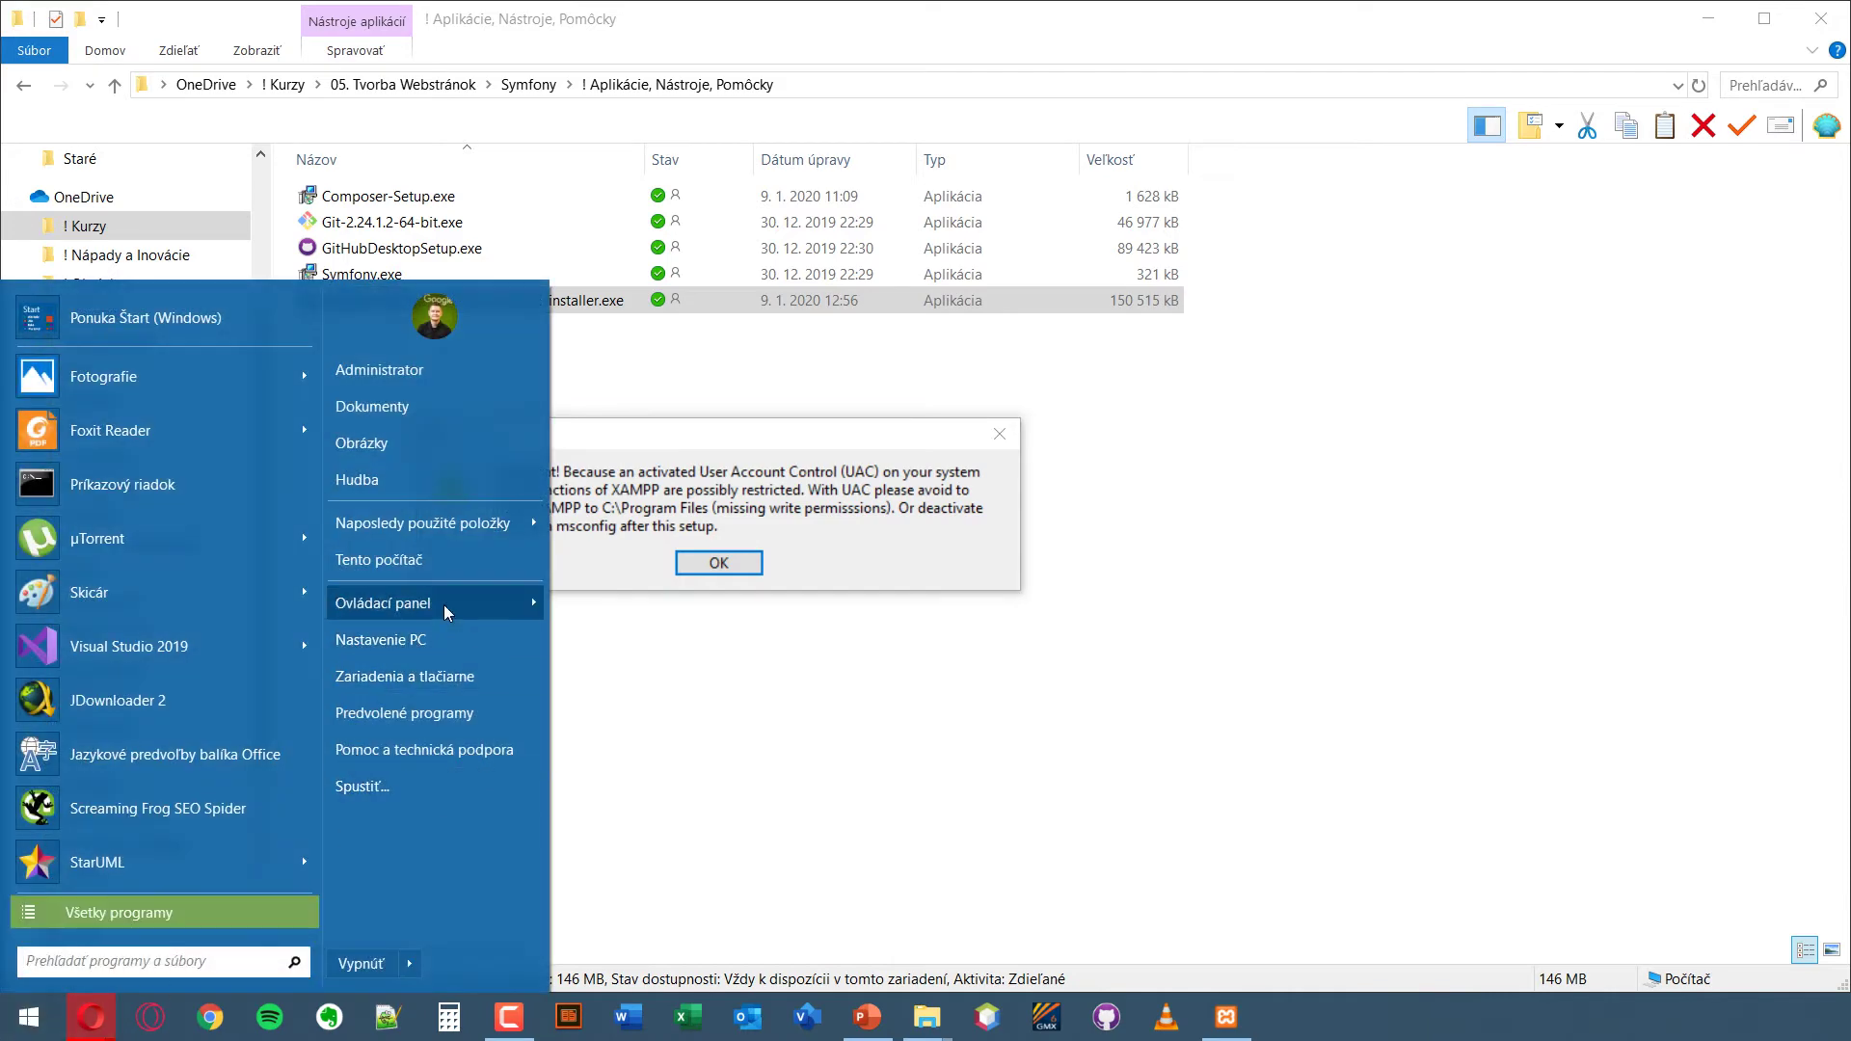
left_click(418, 608)
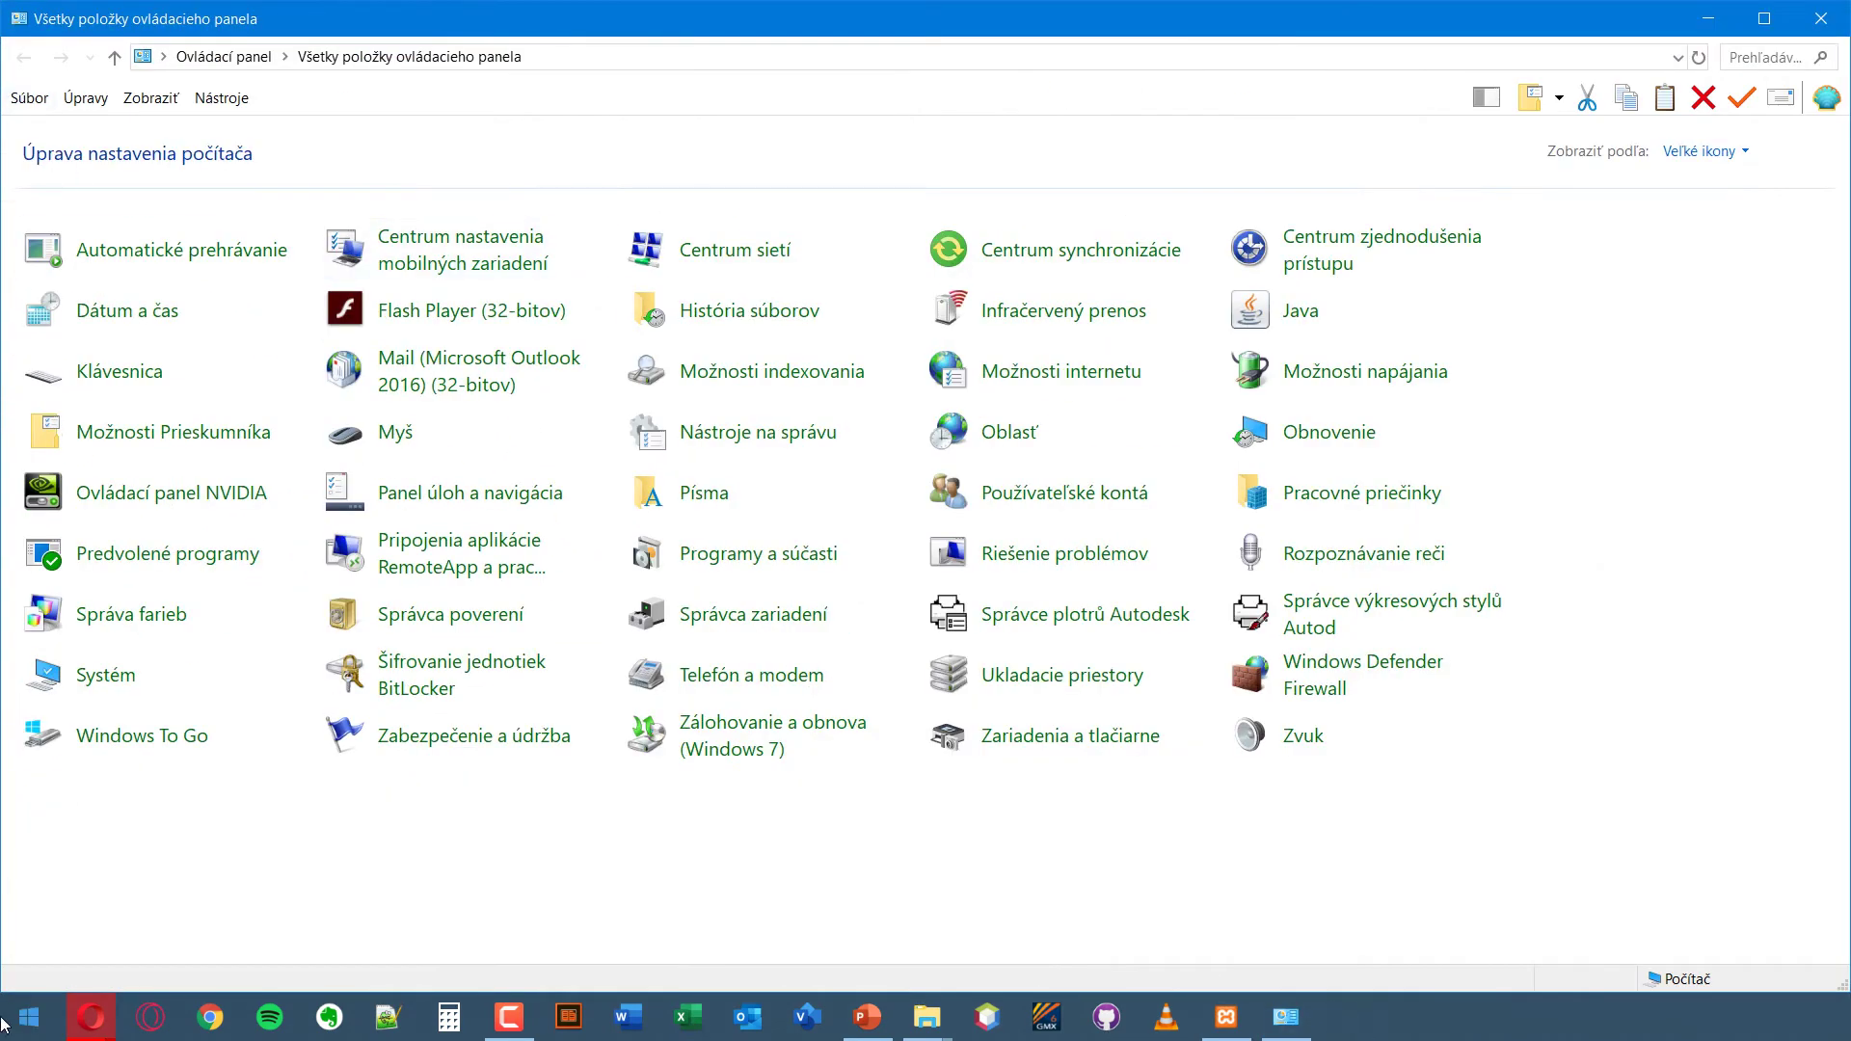
left_click(4, 1029)
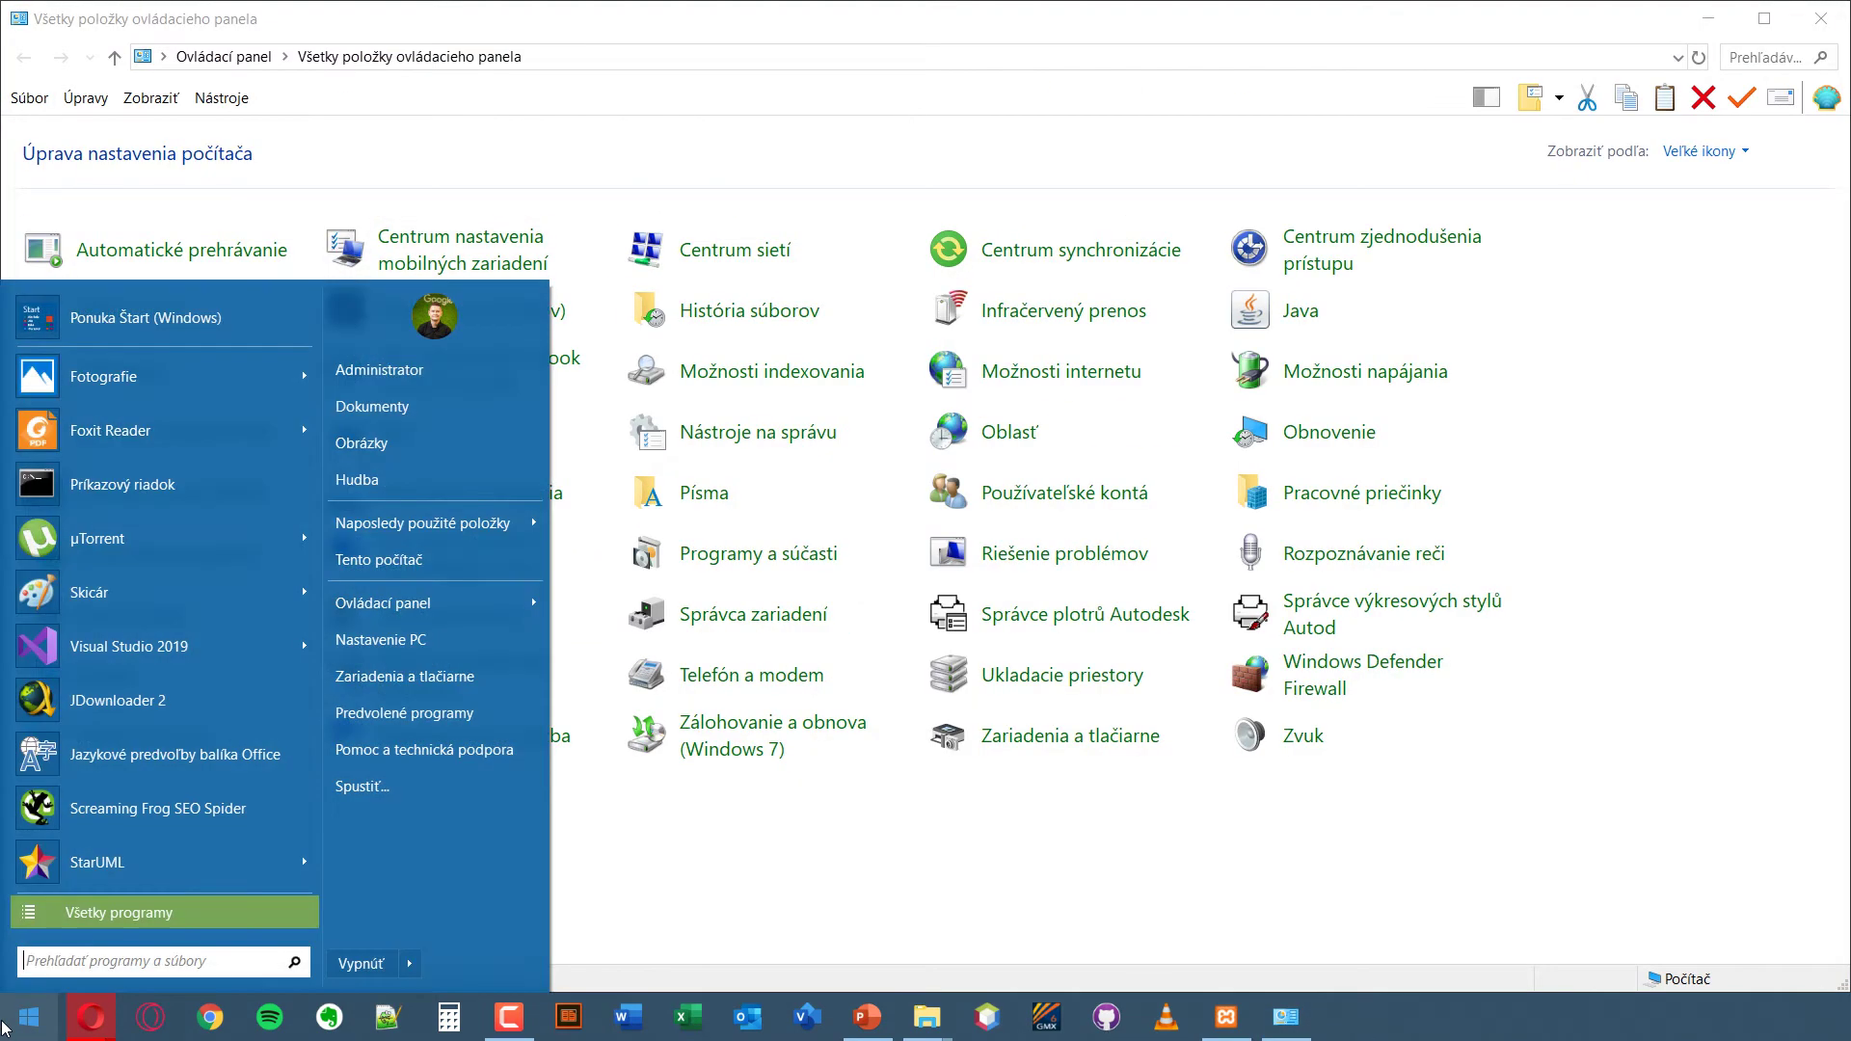
type("contro")
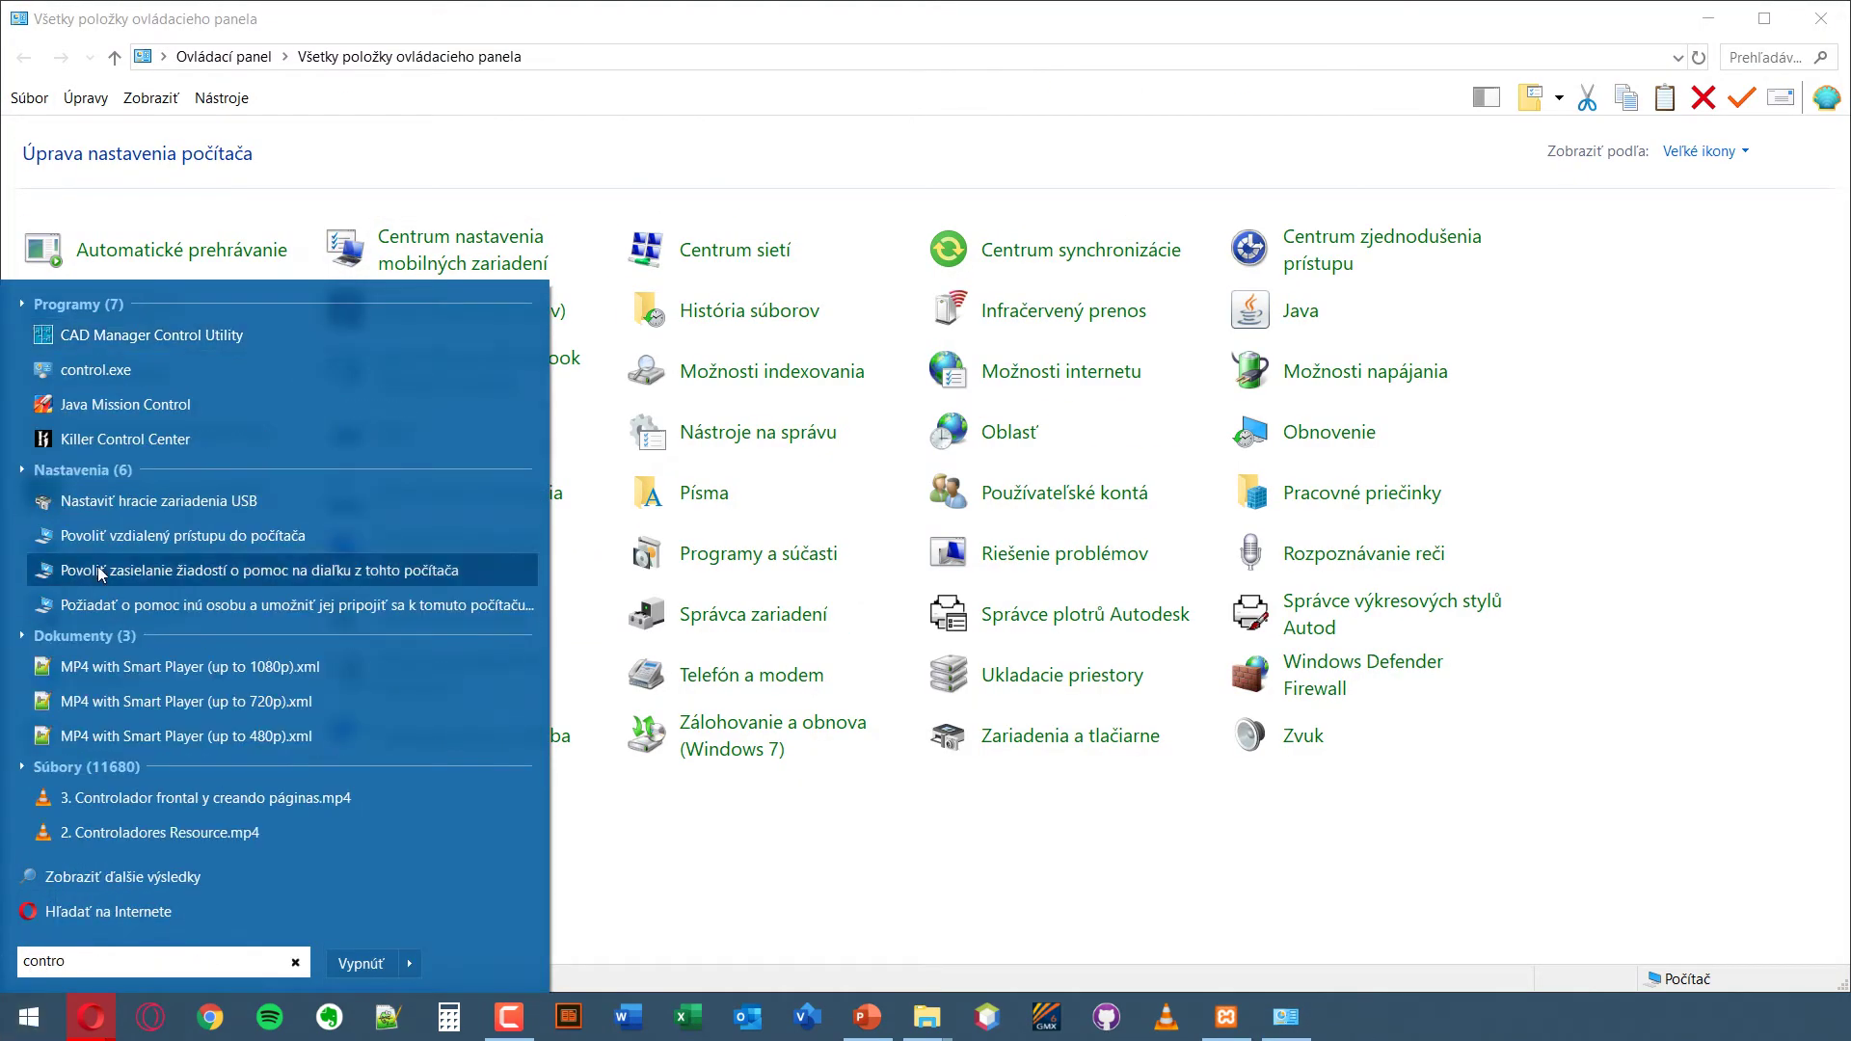
left_click_drag(69, 976, 2, 951)
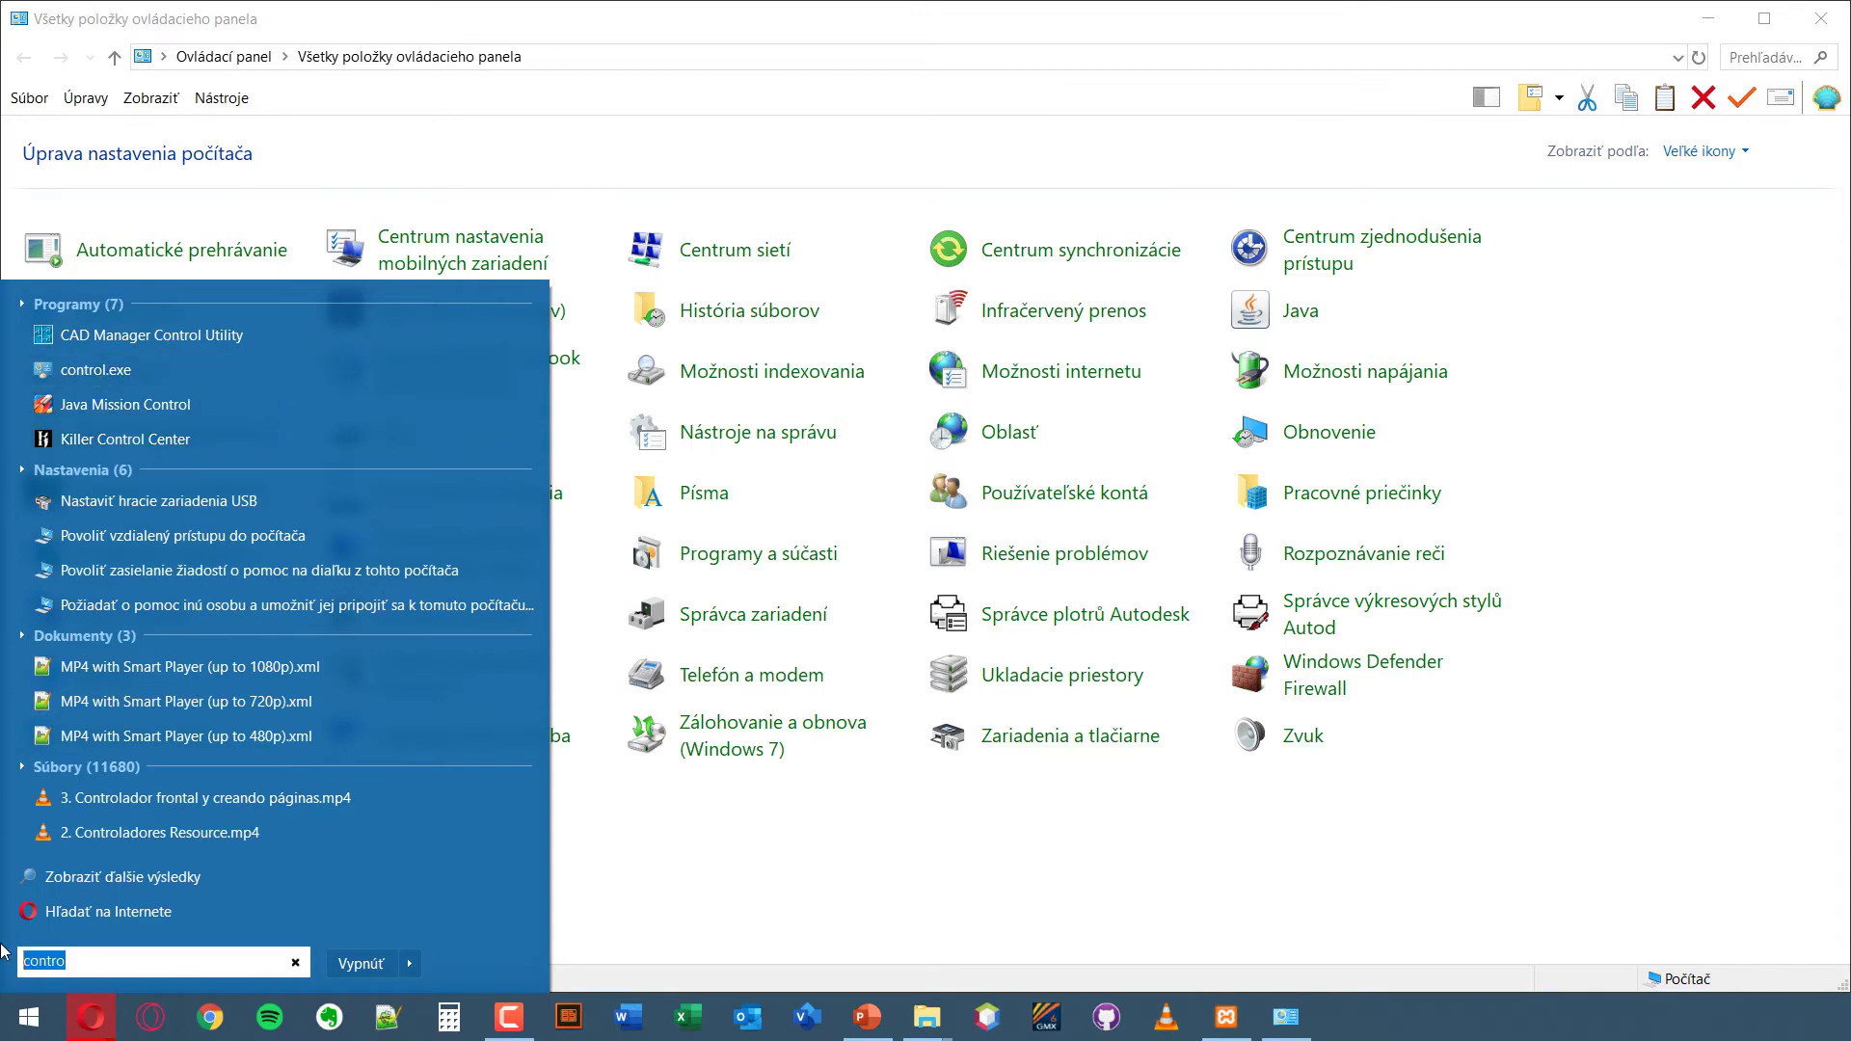
type("ovla")
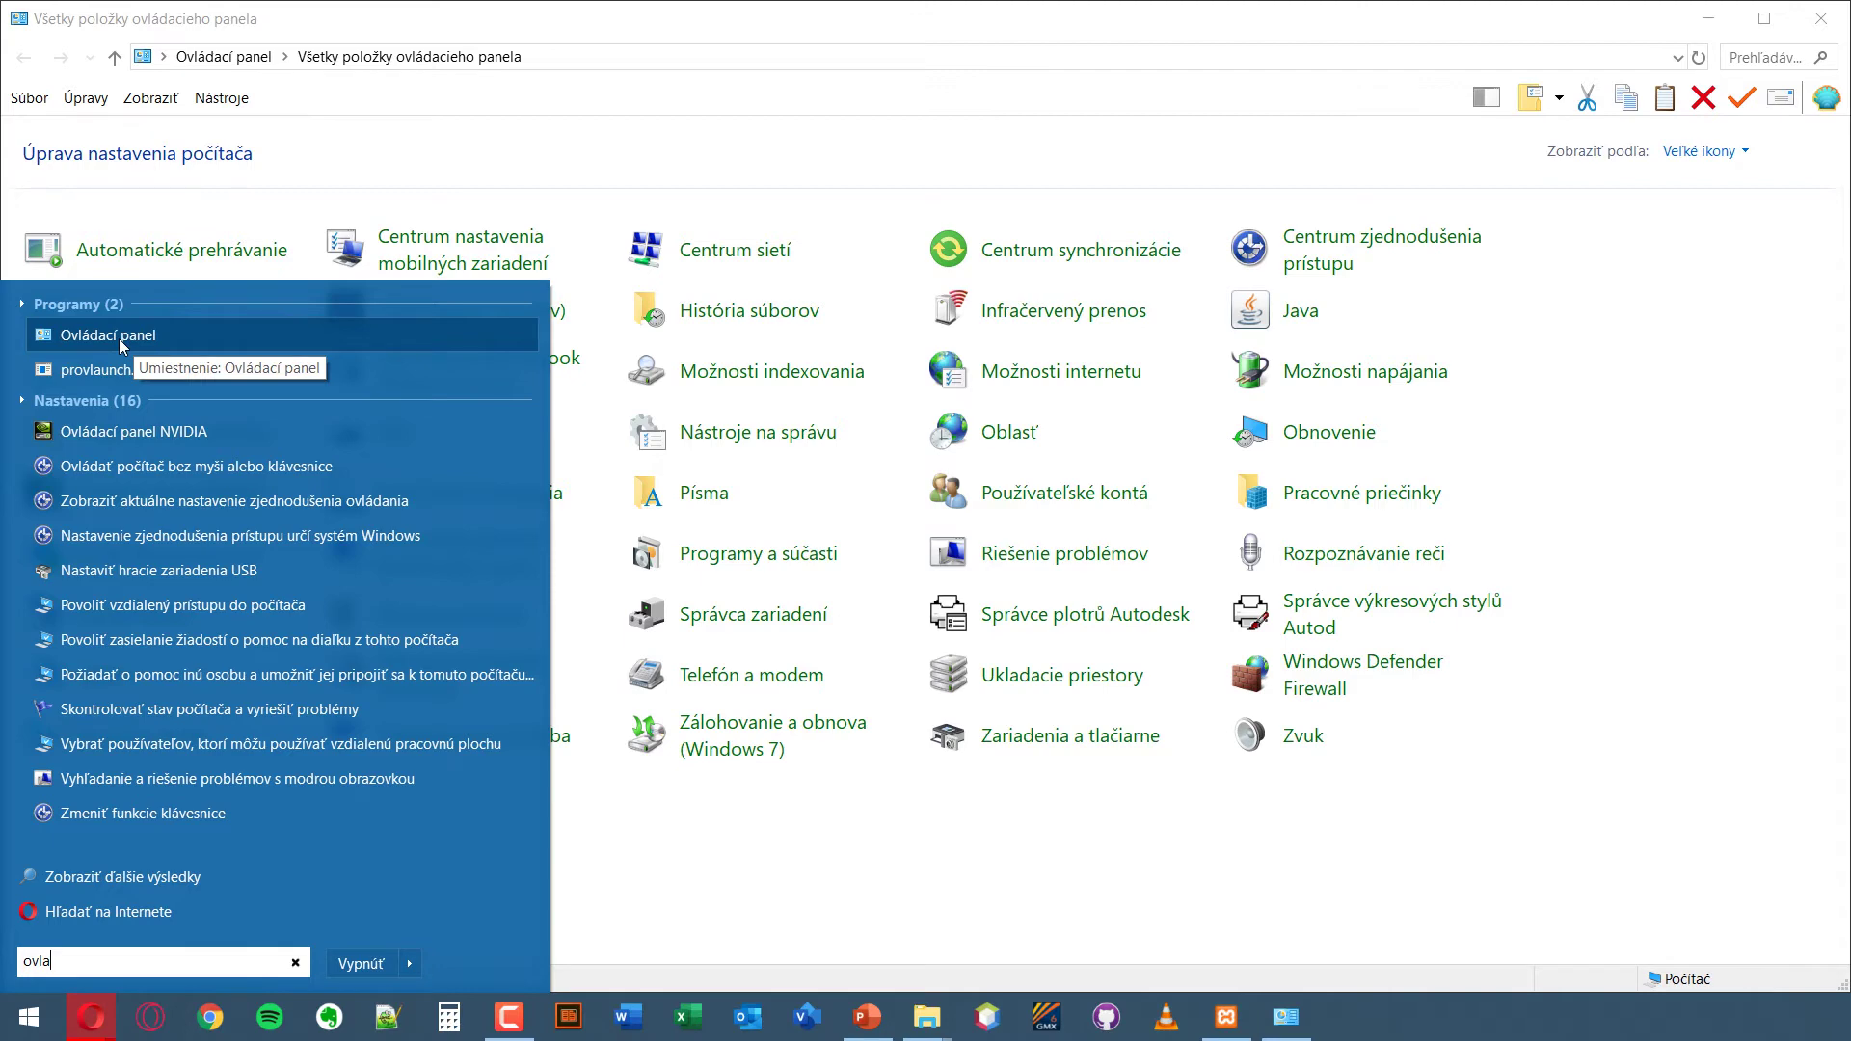
left_click(976, 841)
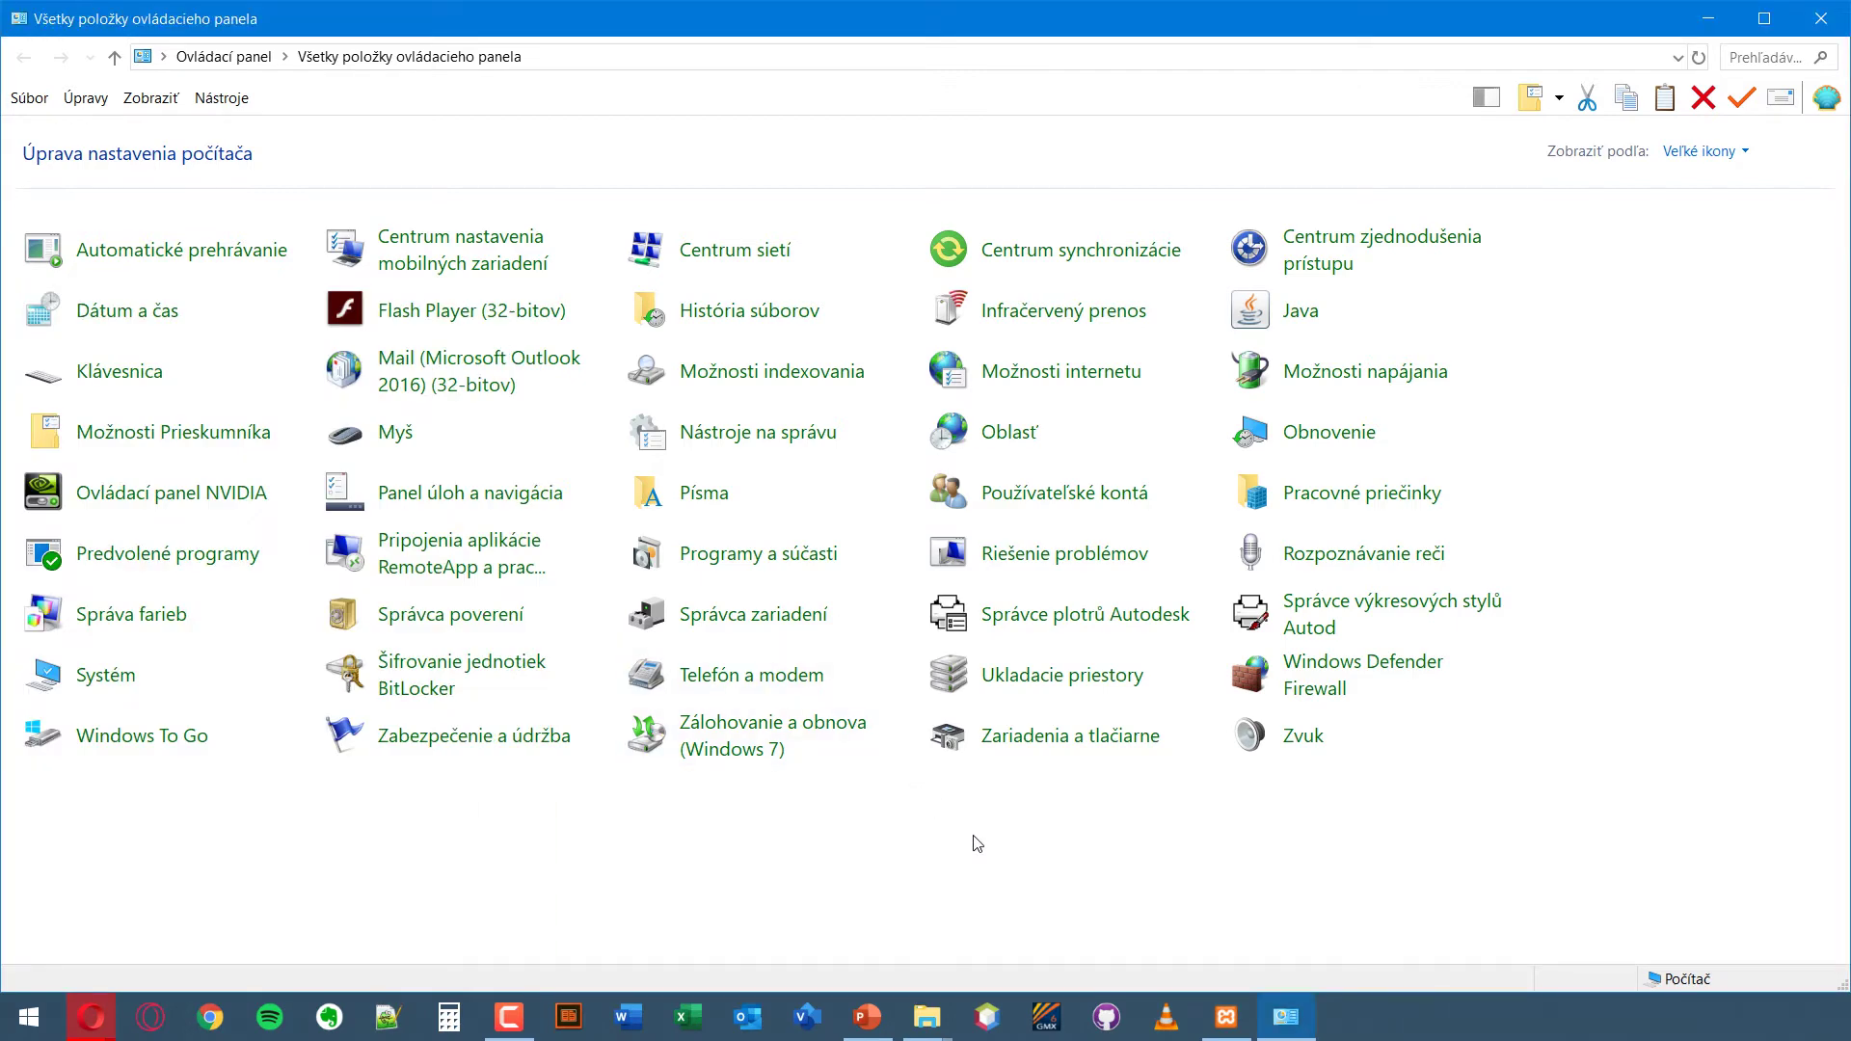
- Open the User Account Control settings, try the always-notify, default and never-notify levels, then cancel and close the Control Panel
left_click(1032, 493)
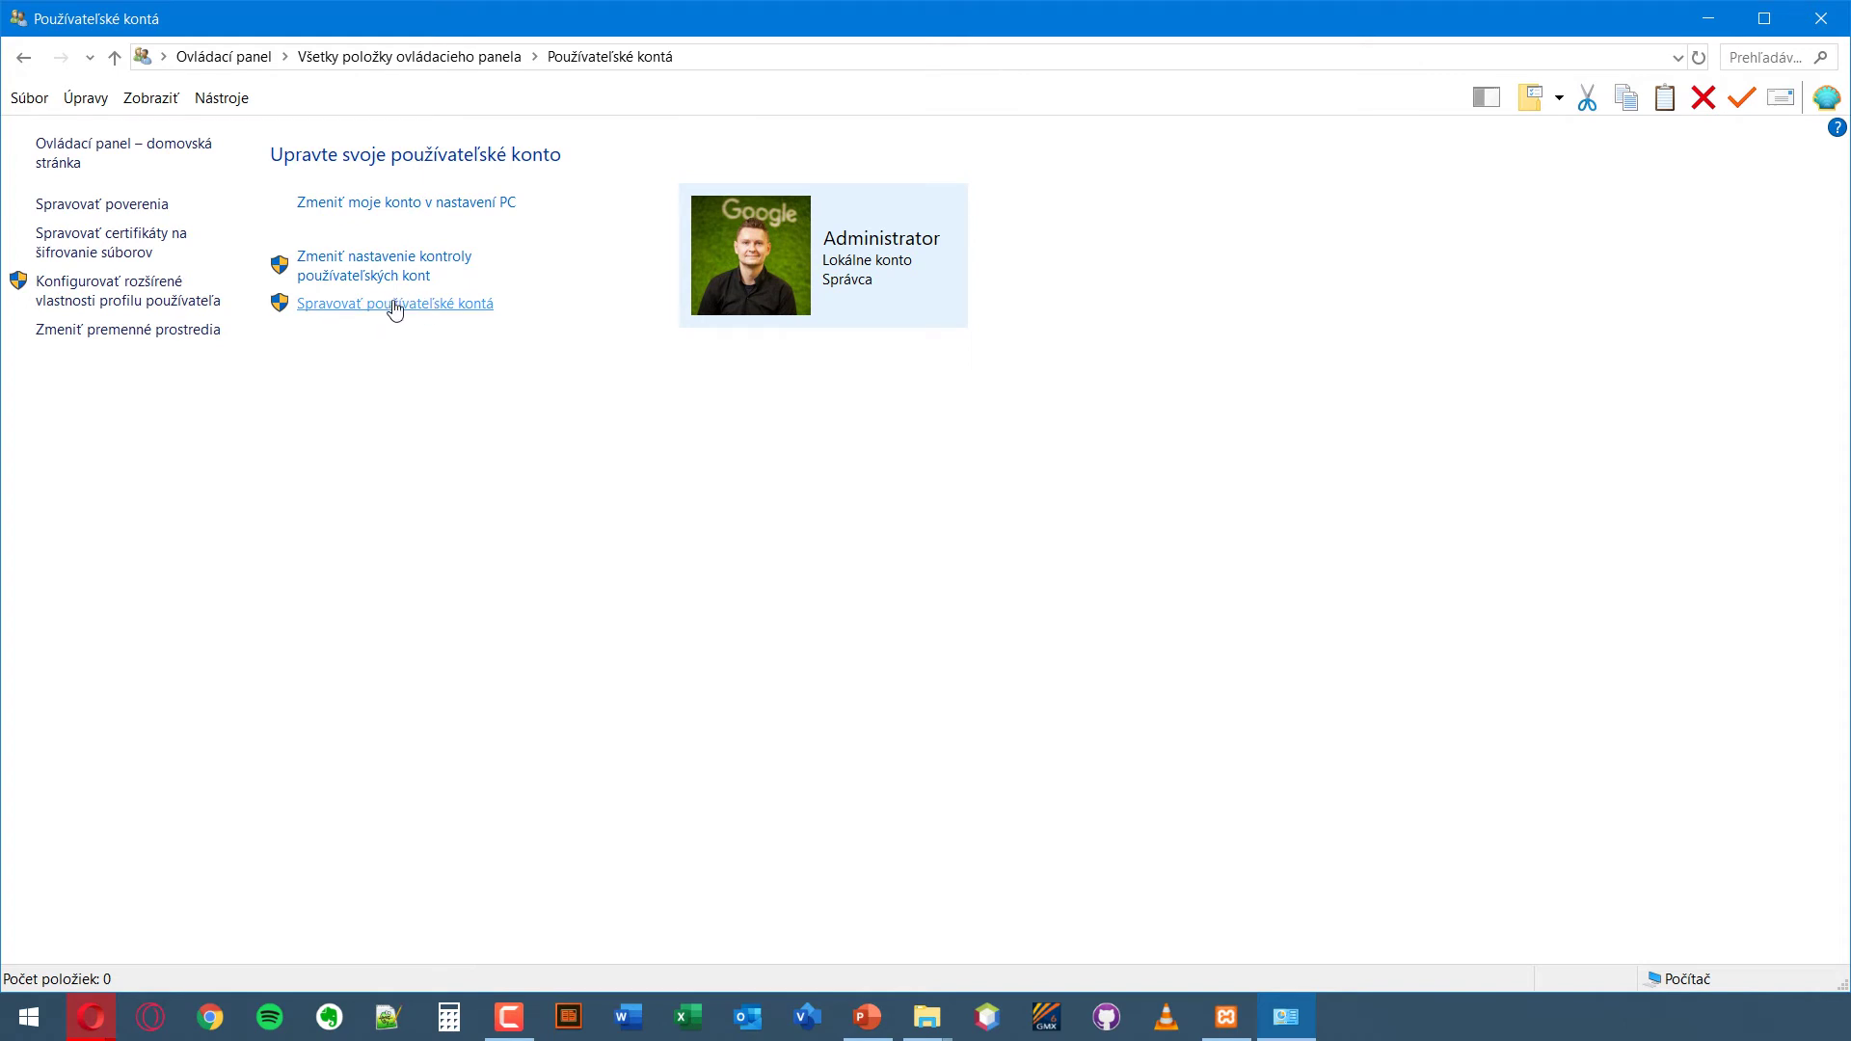
left_click(349, 260)
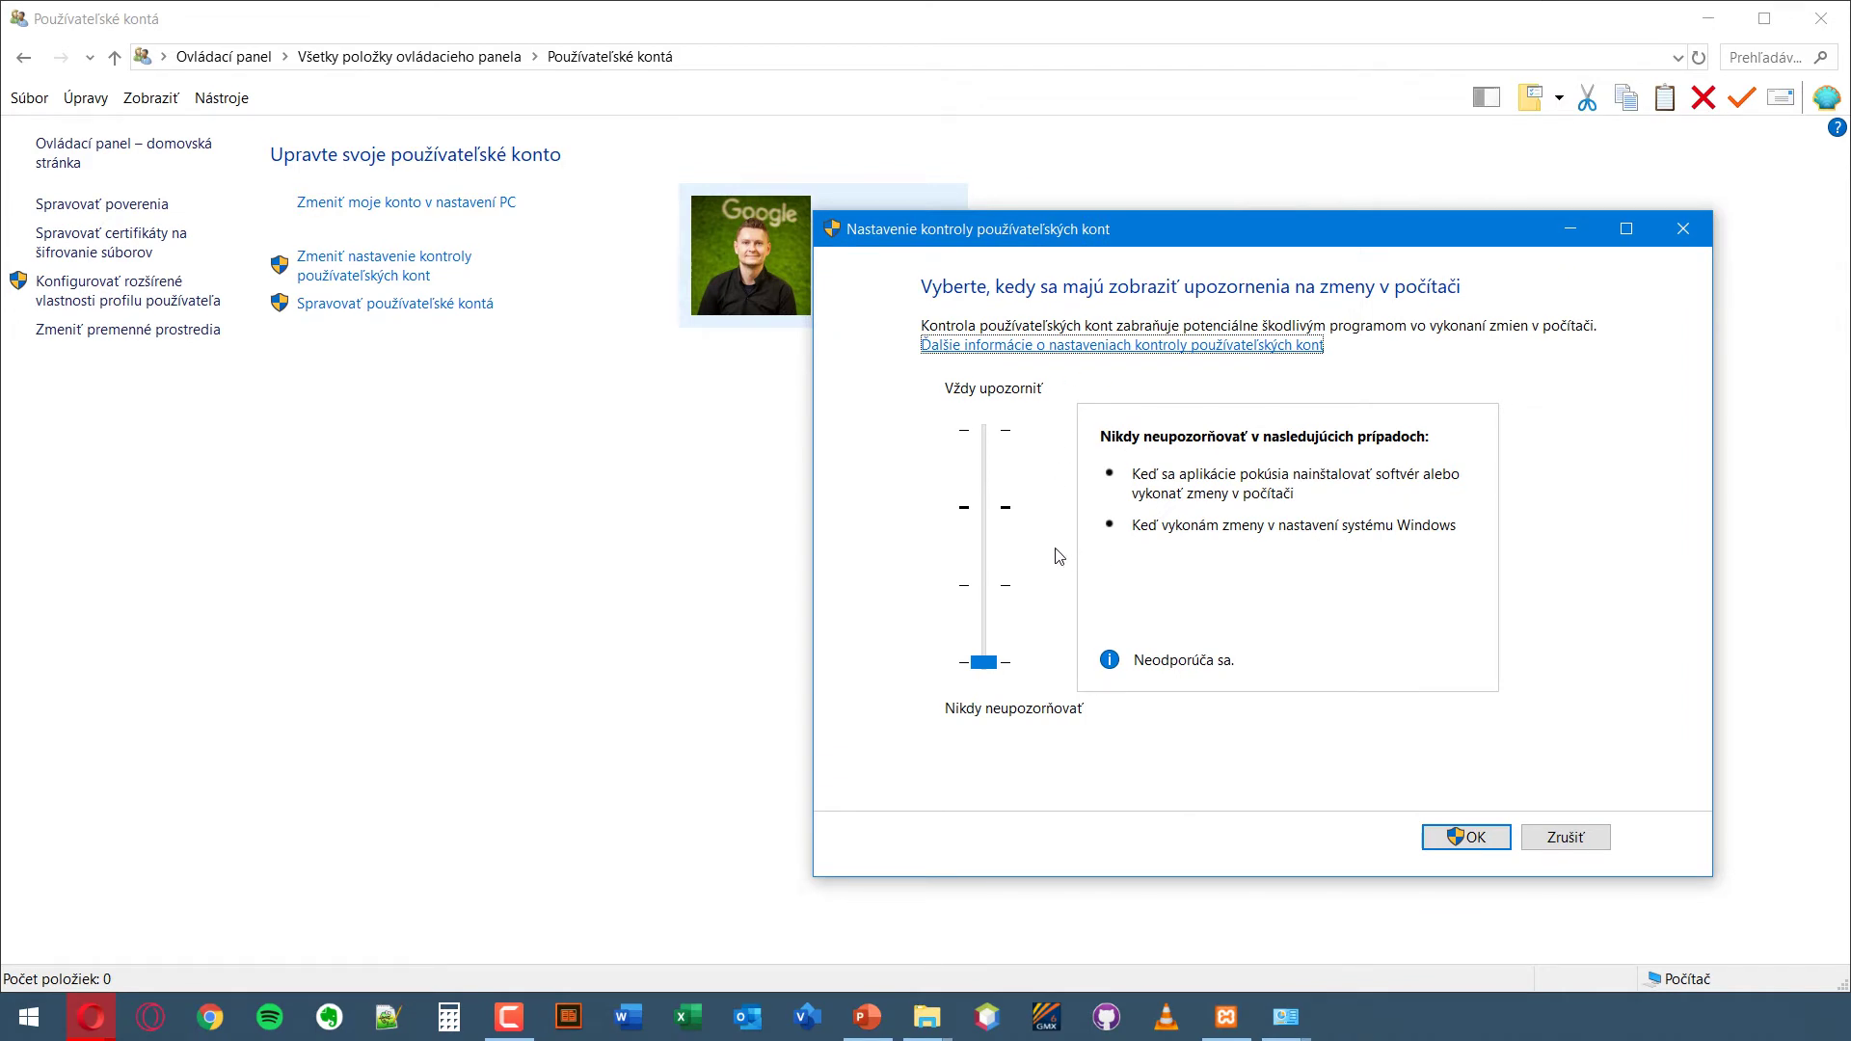
left_click_drag(987, 668, 966, 416)
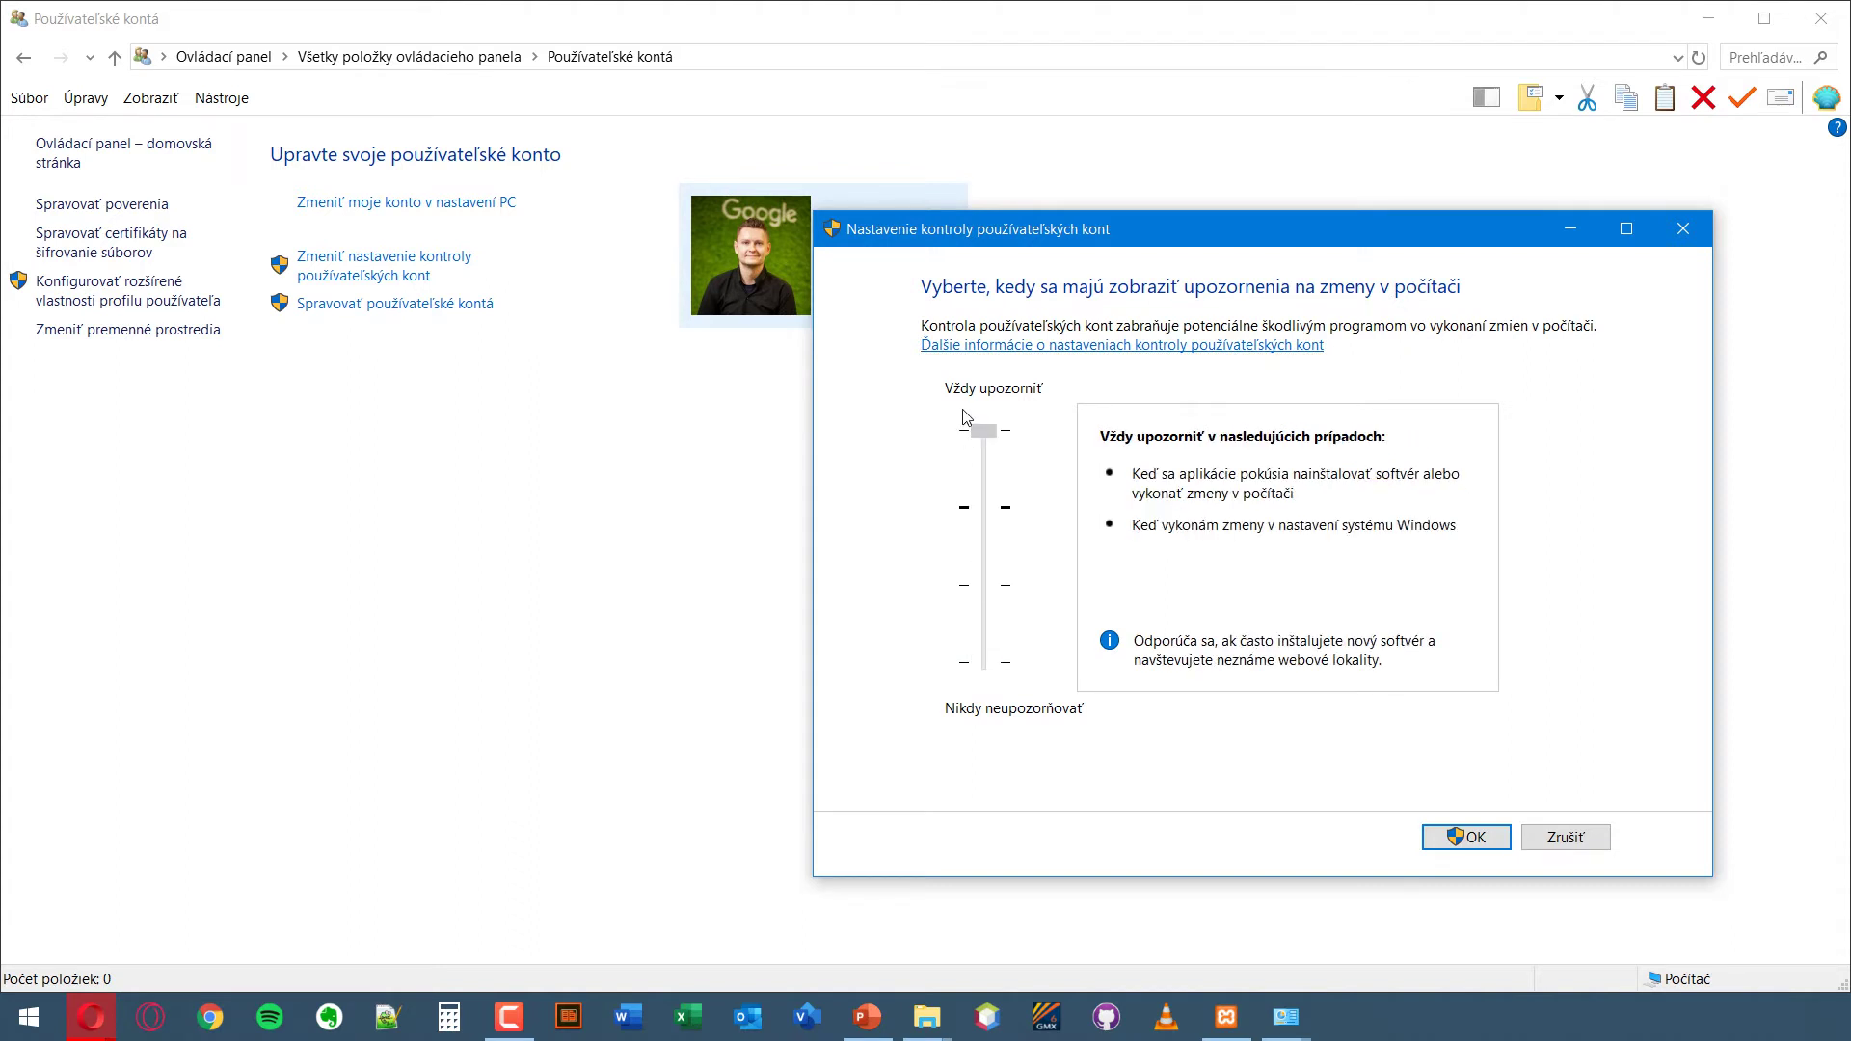
left_click_drag(966, 417, 979, 497)
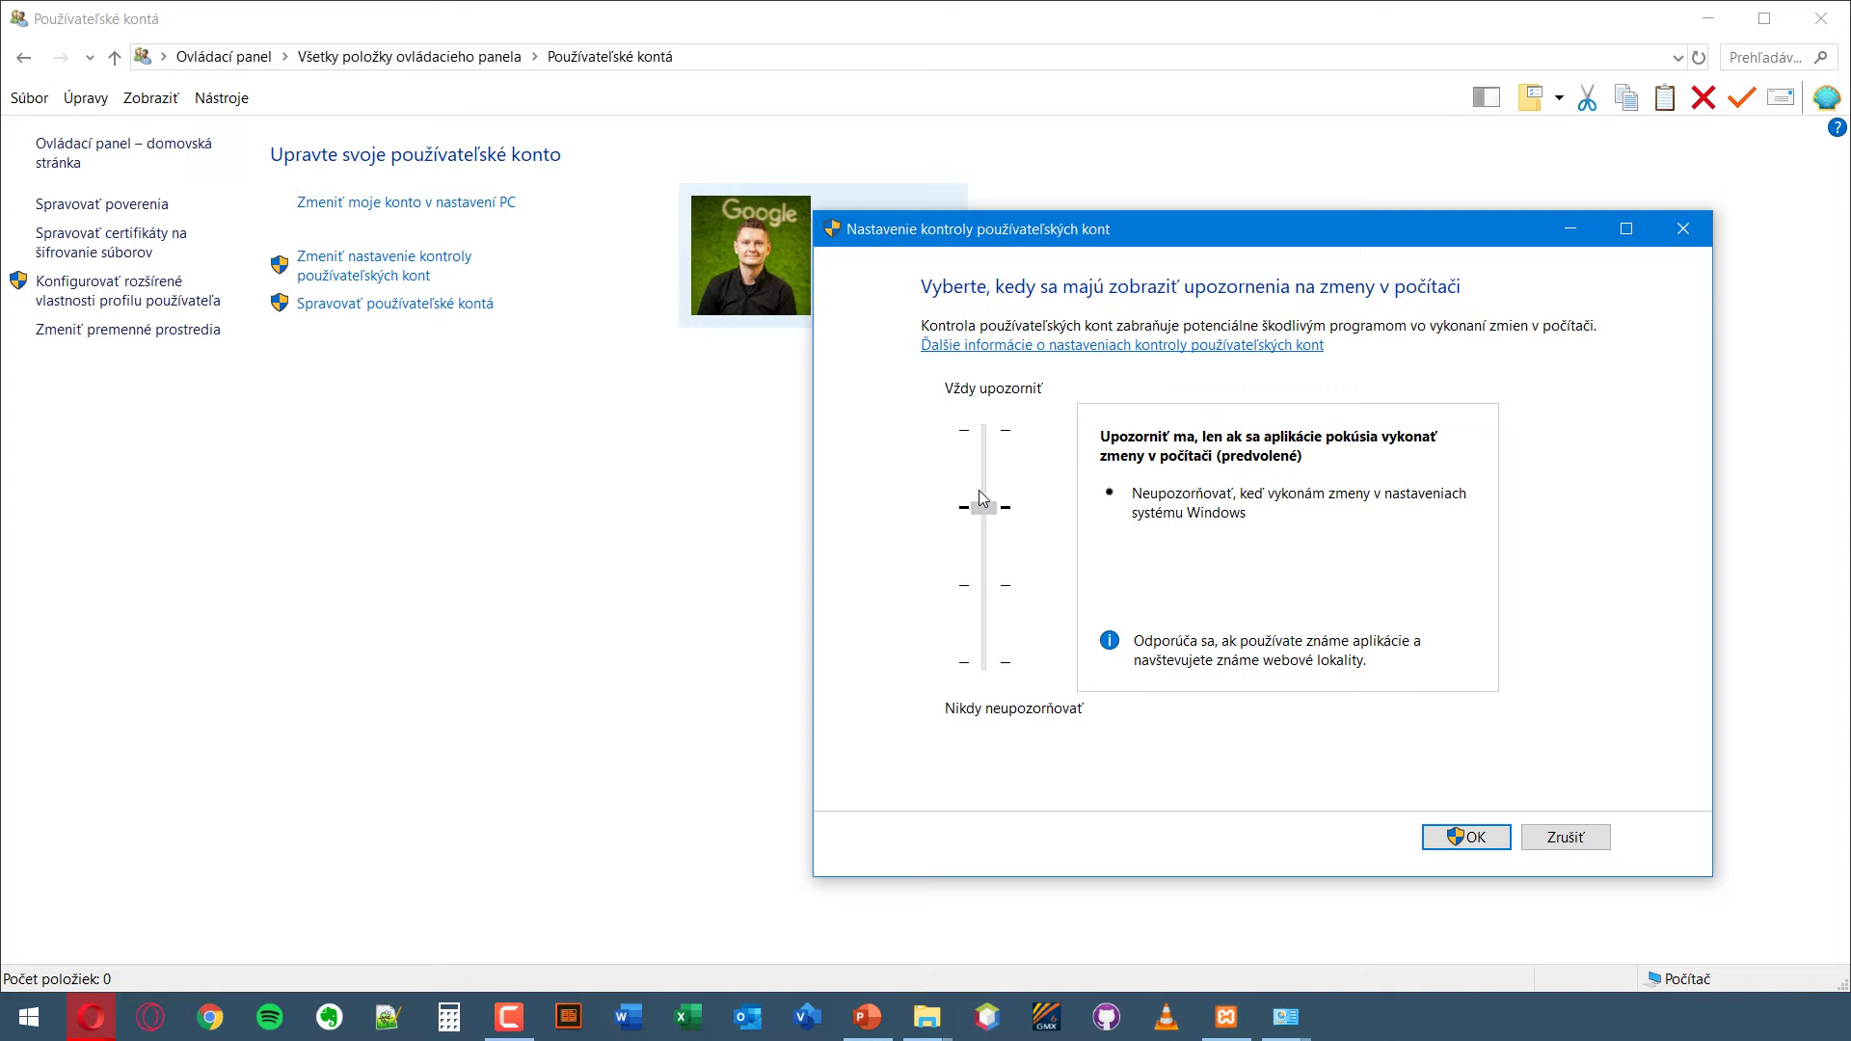
left_click_drag(979, 490, 957, 681)
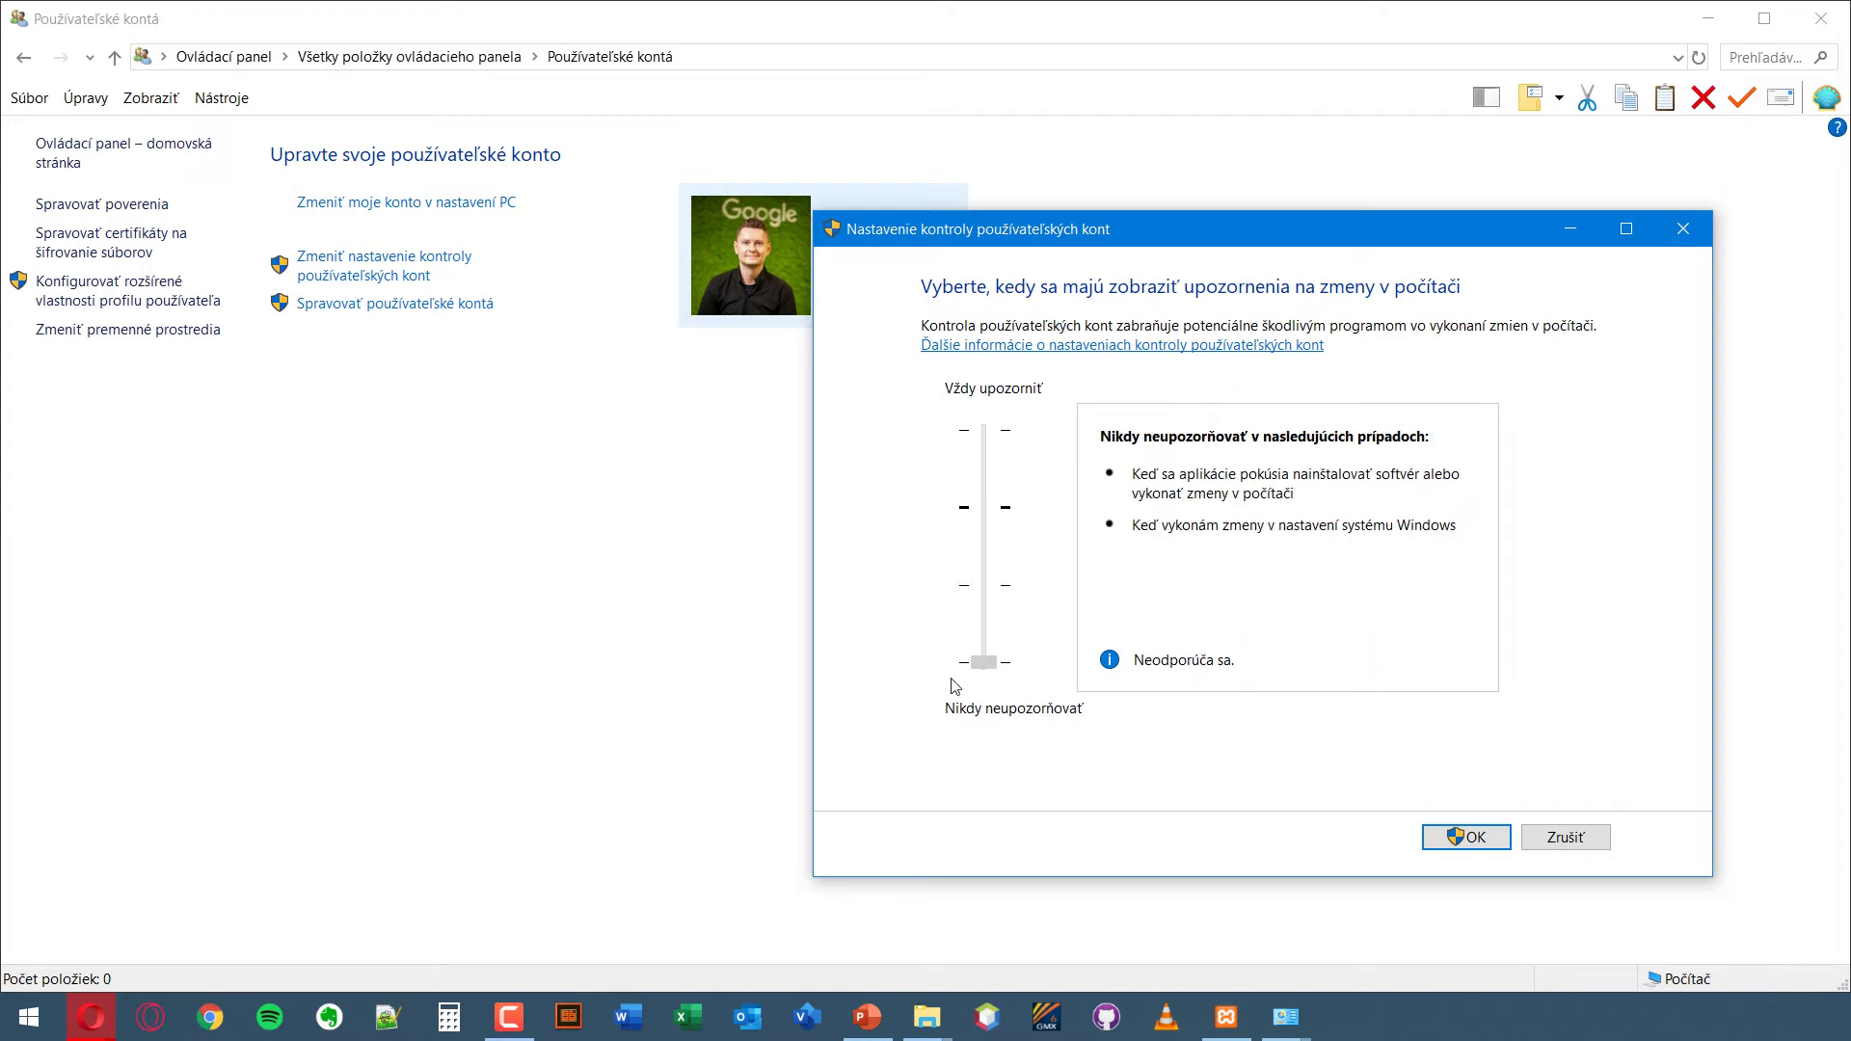
left_click(1605, 838)
left_click(1822, 18)
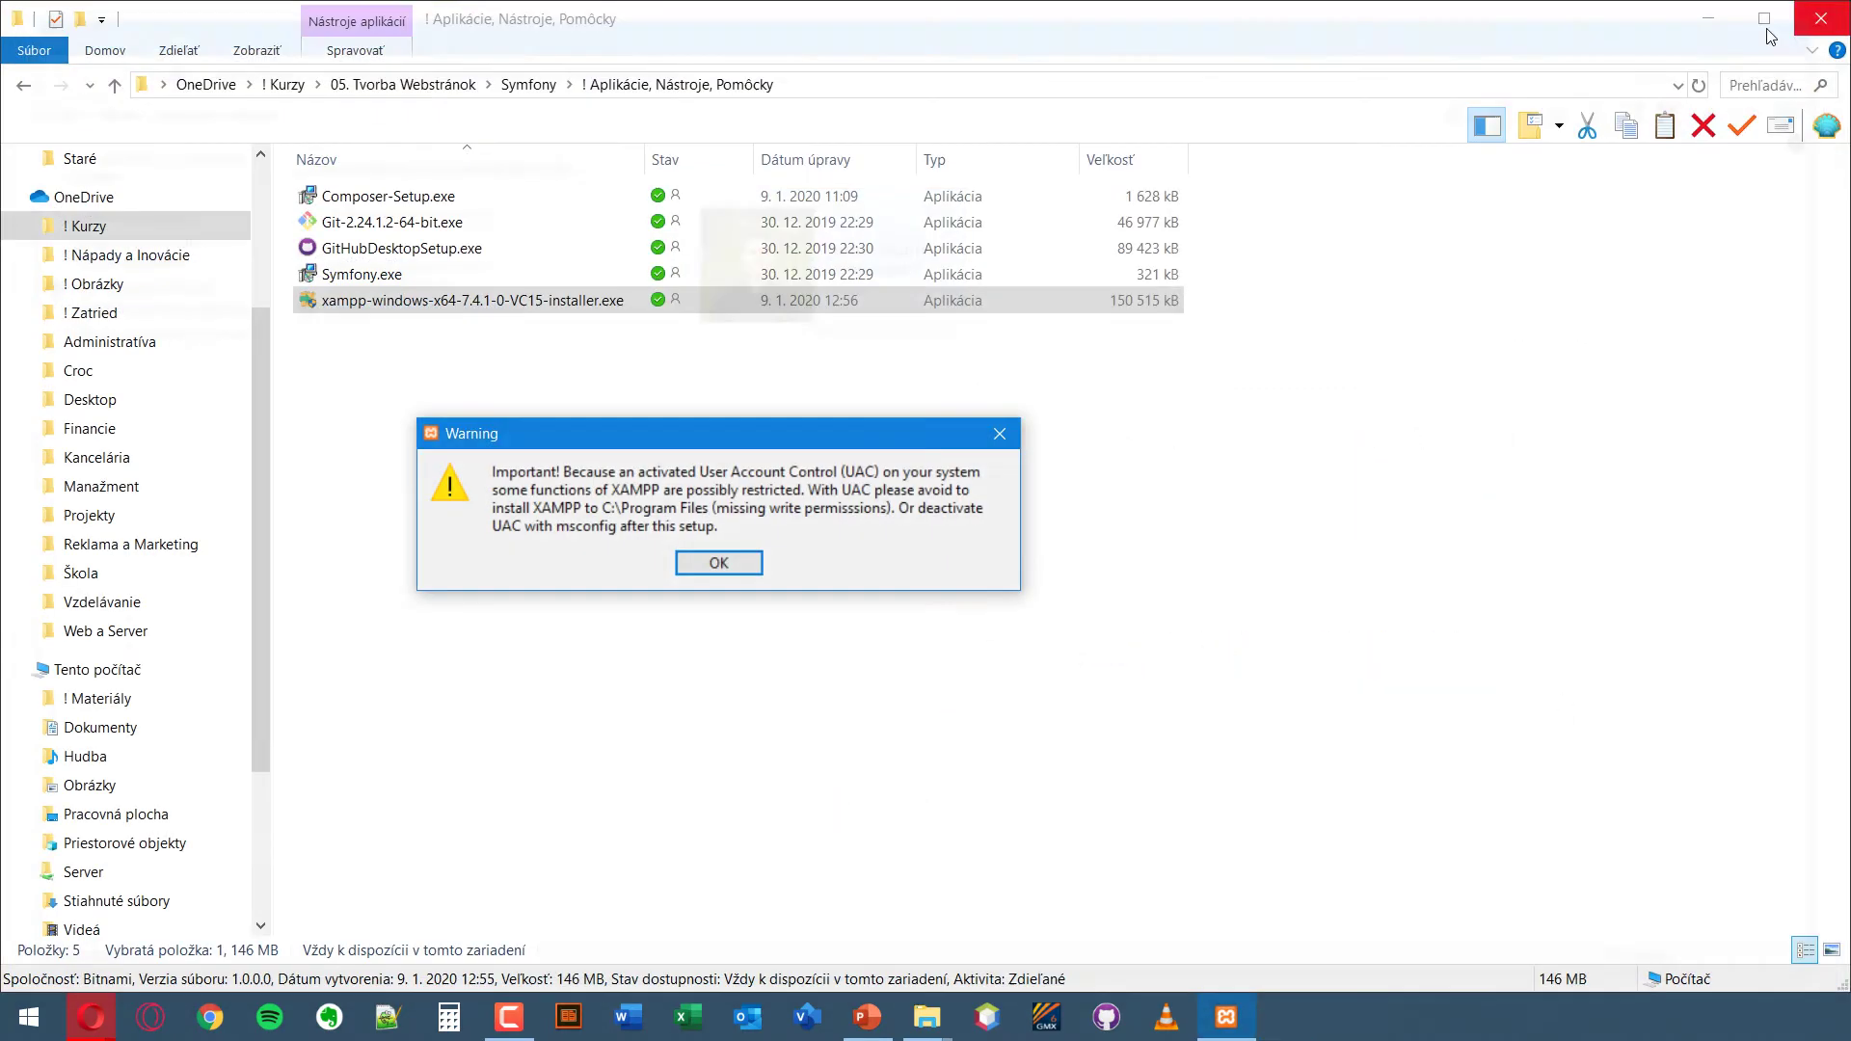
- Accept the UAC warning and install XAMPP with all components into C:\xampp, with learning more about Bitnami turned off
left_click(718, 563)
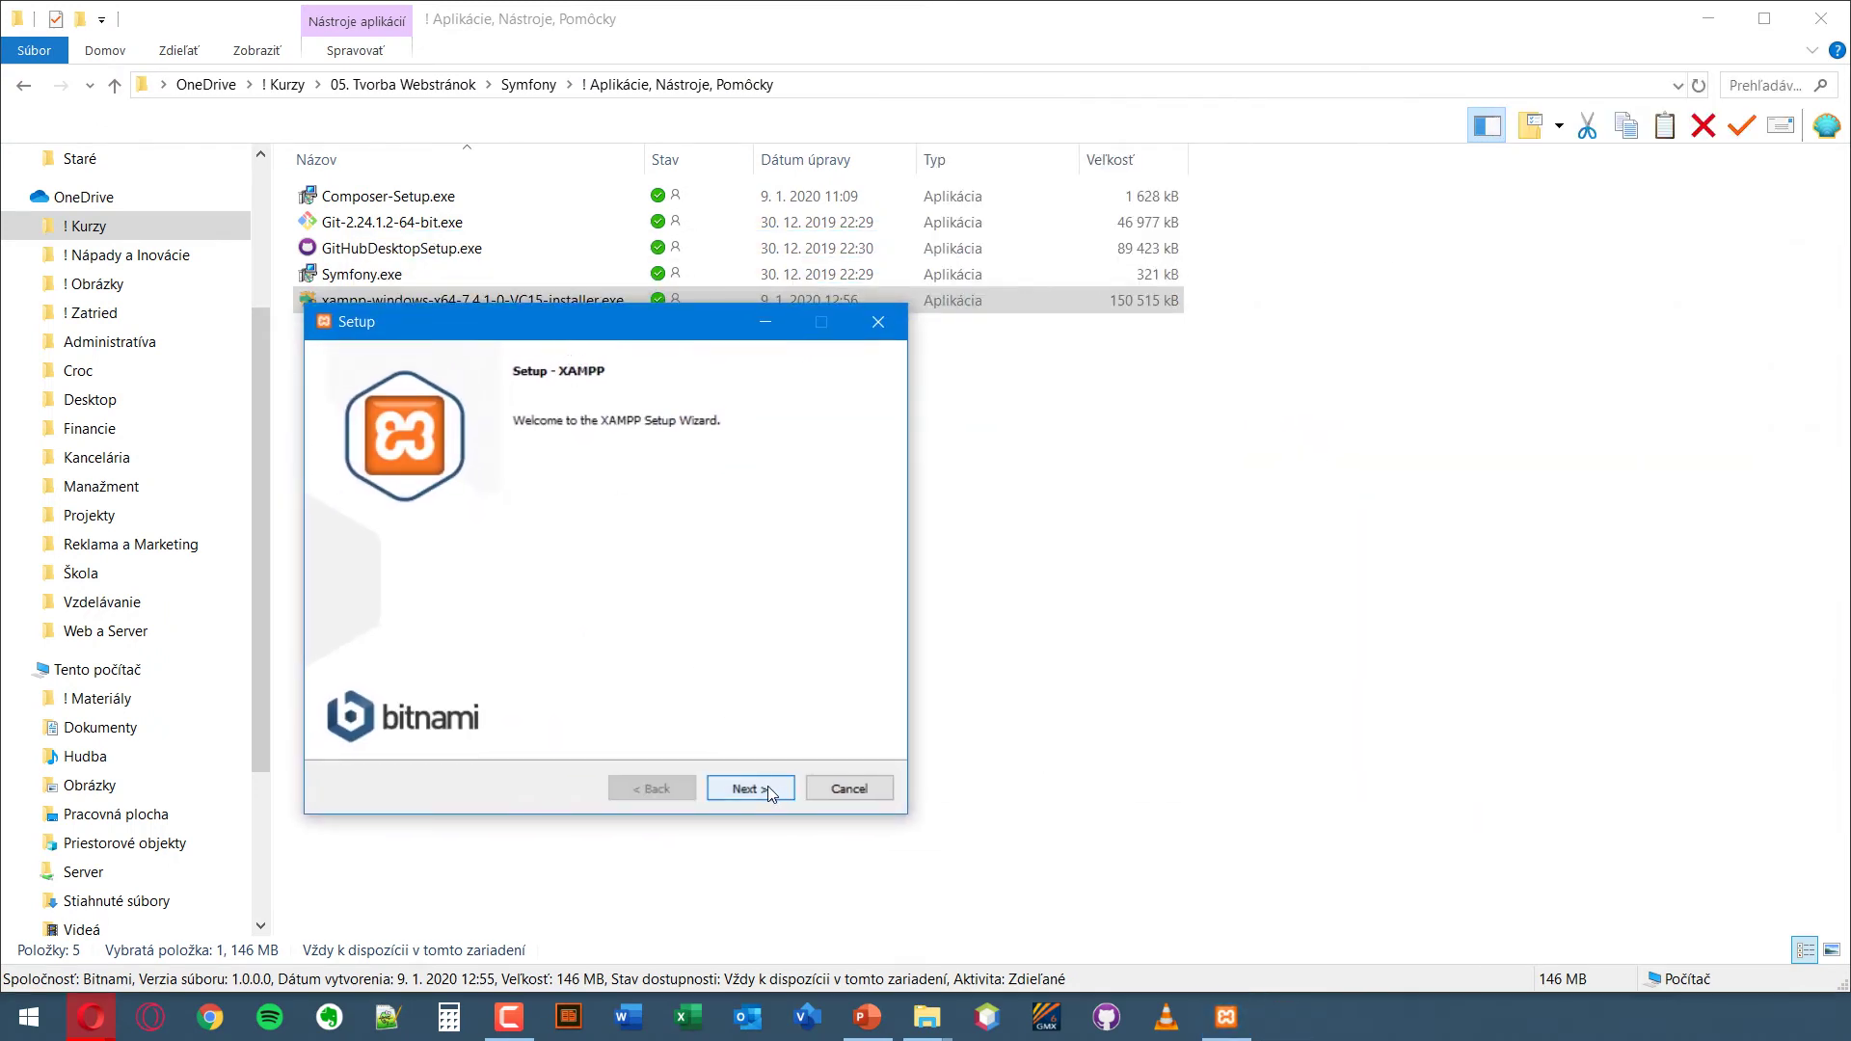
left_click(767, 786)
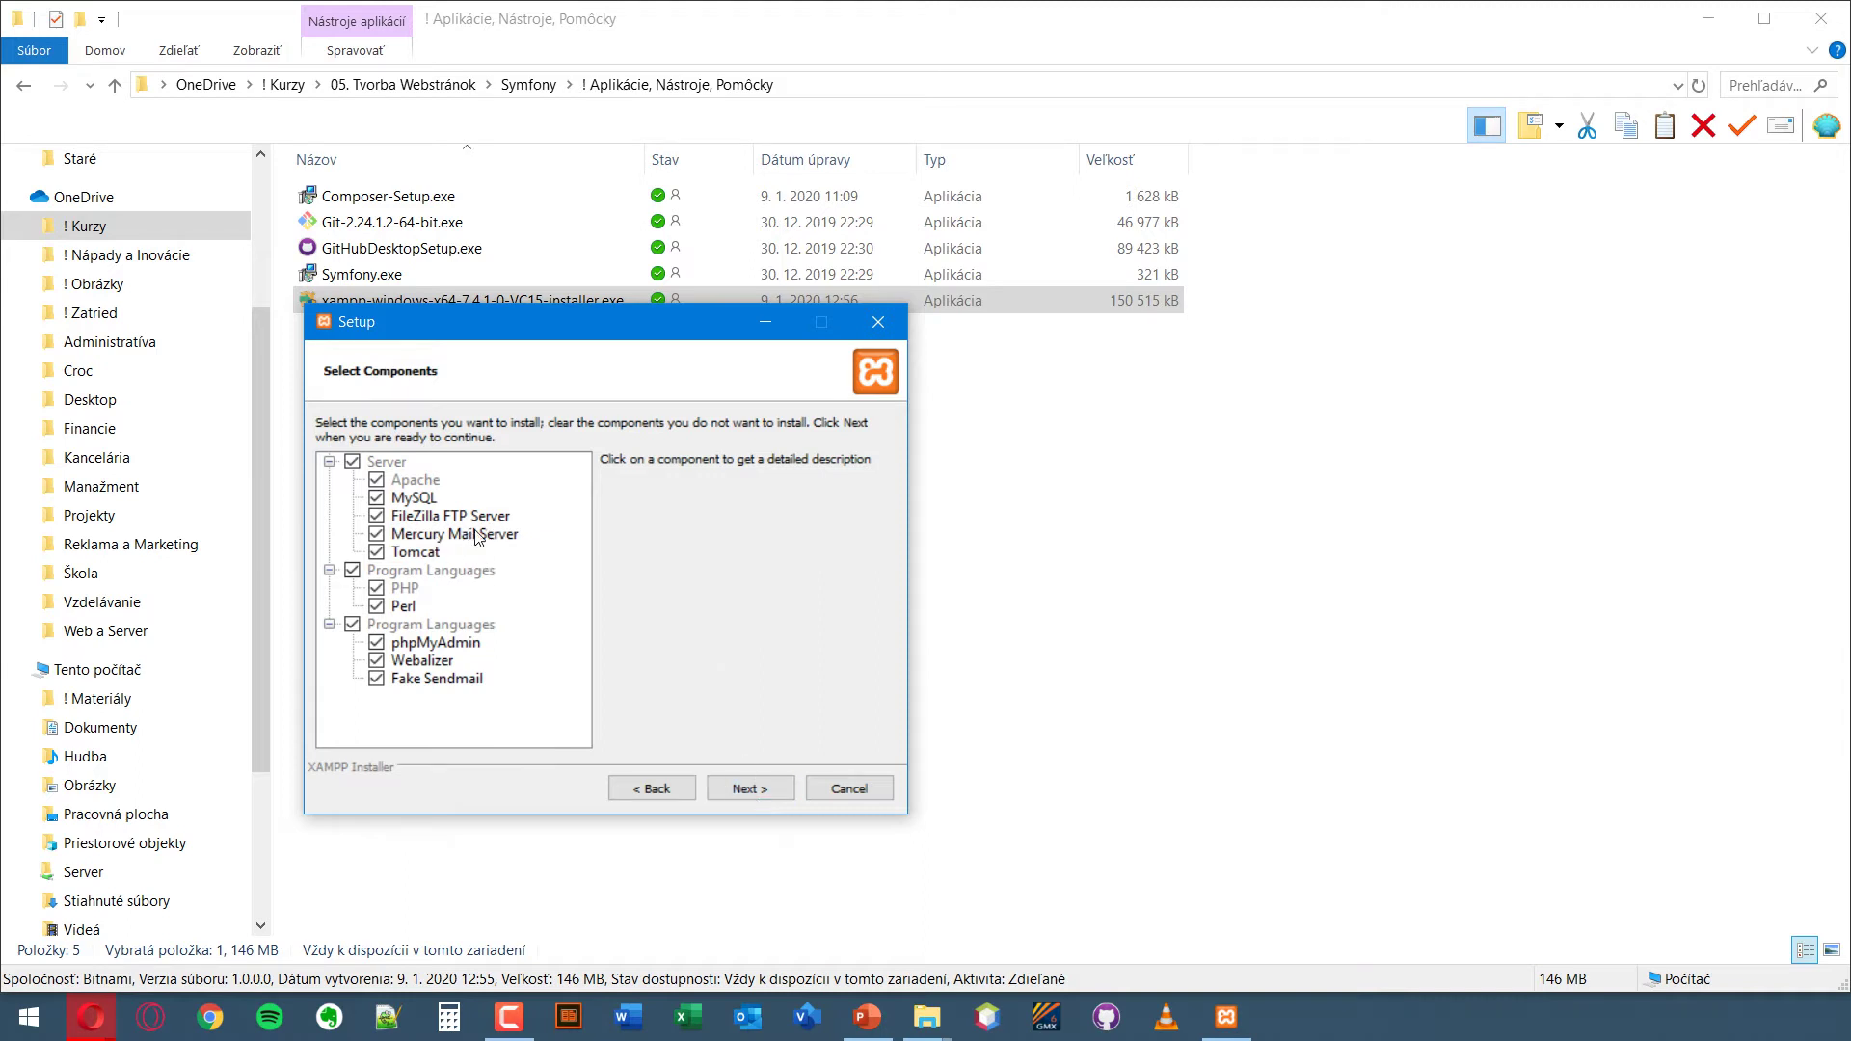
left_click(745, 791)
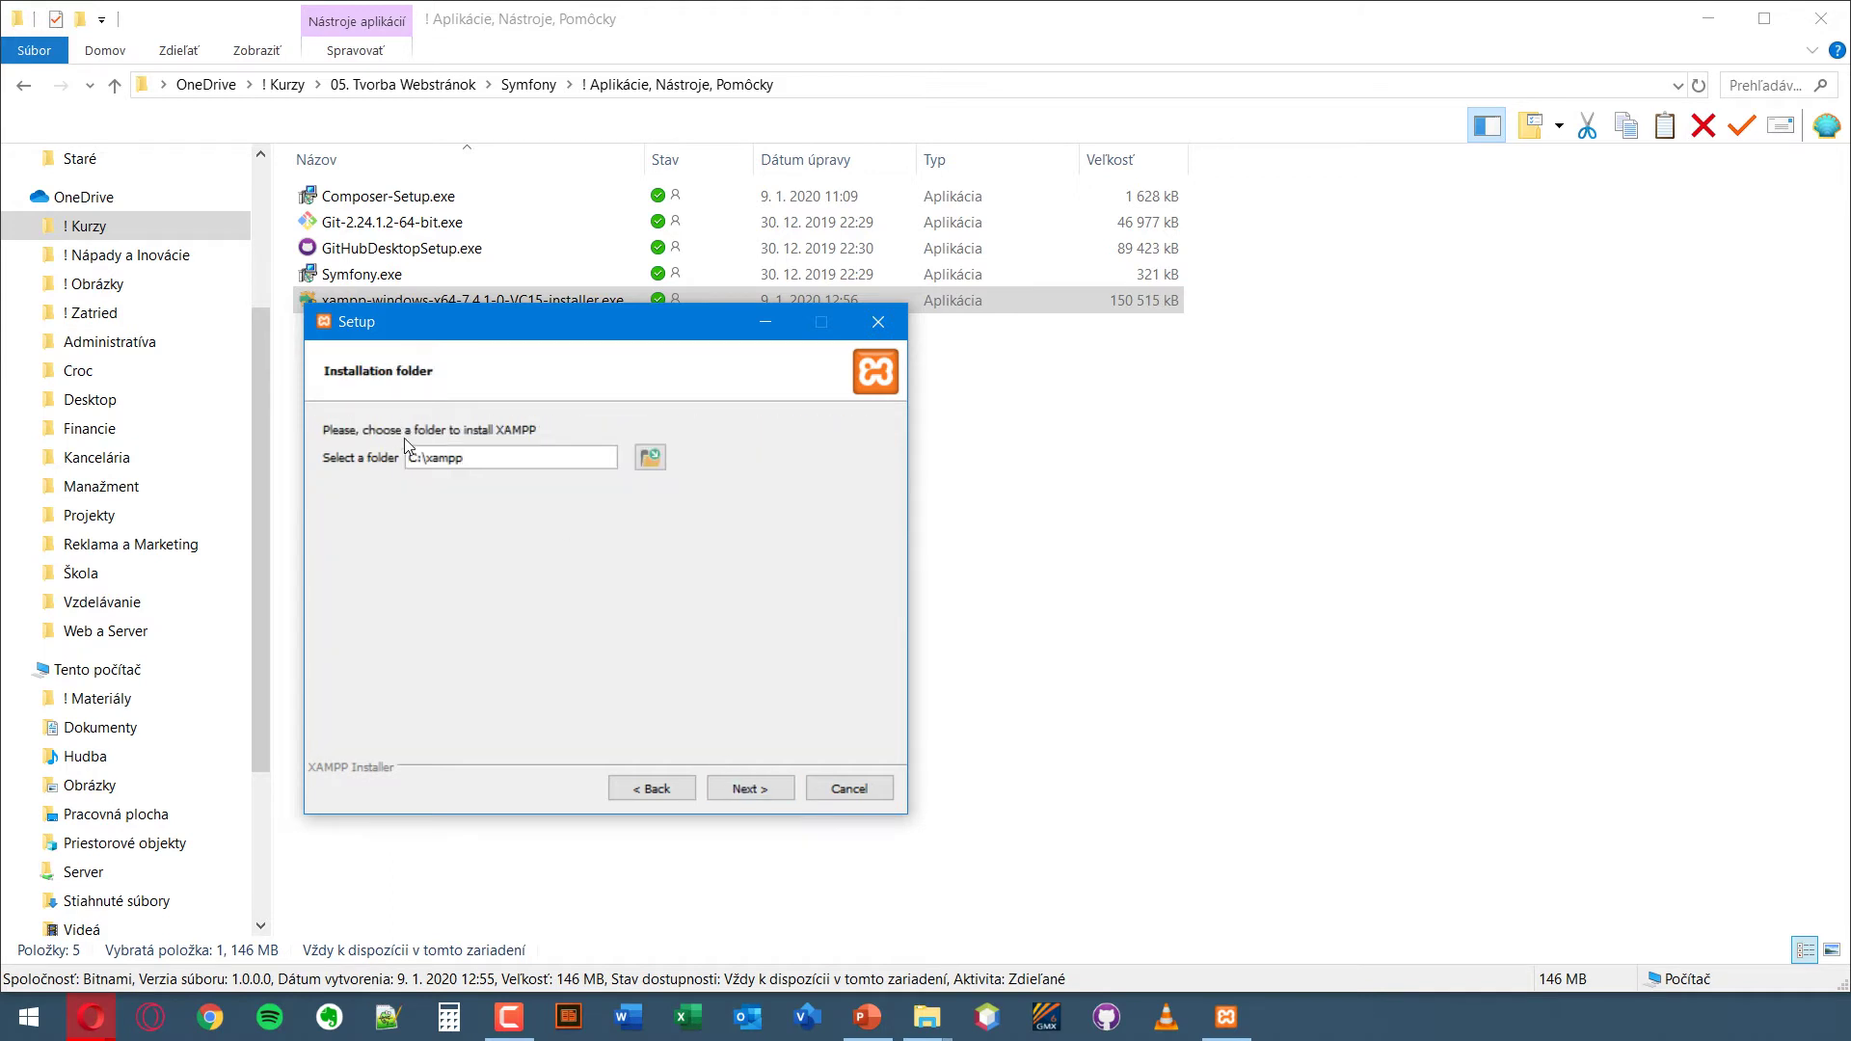
left_click(752, 791)
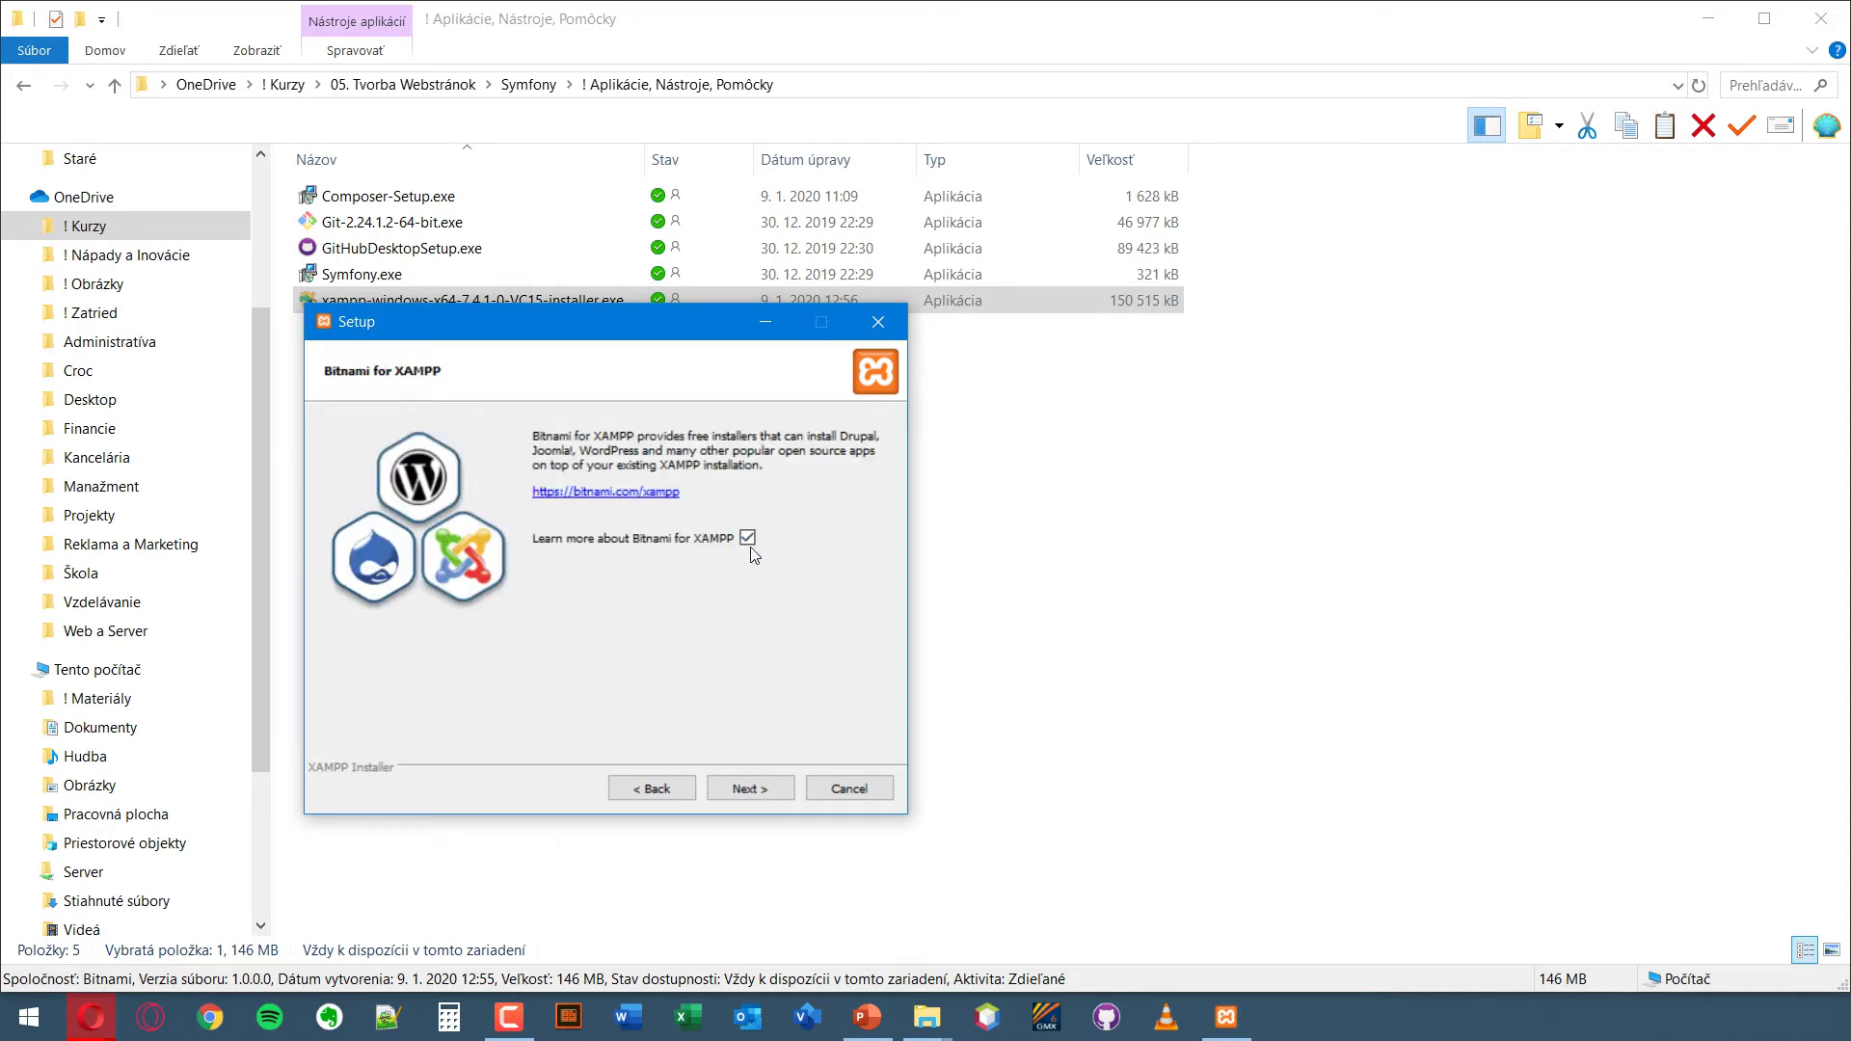
left_click(748, 539)
left_click(781, 788)
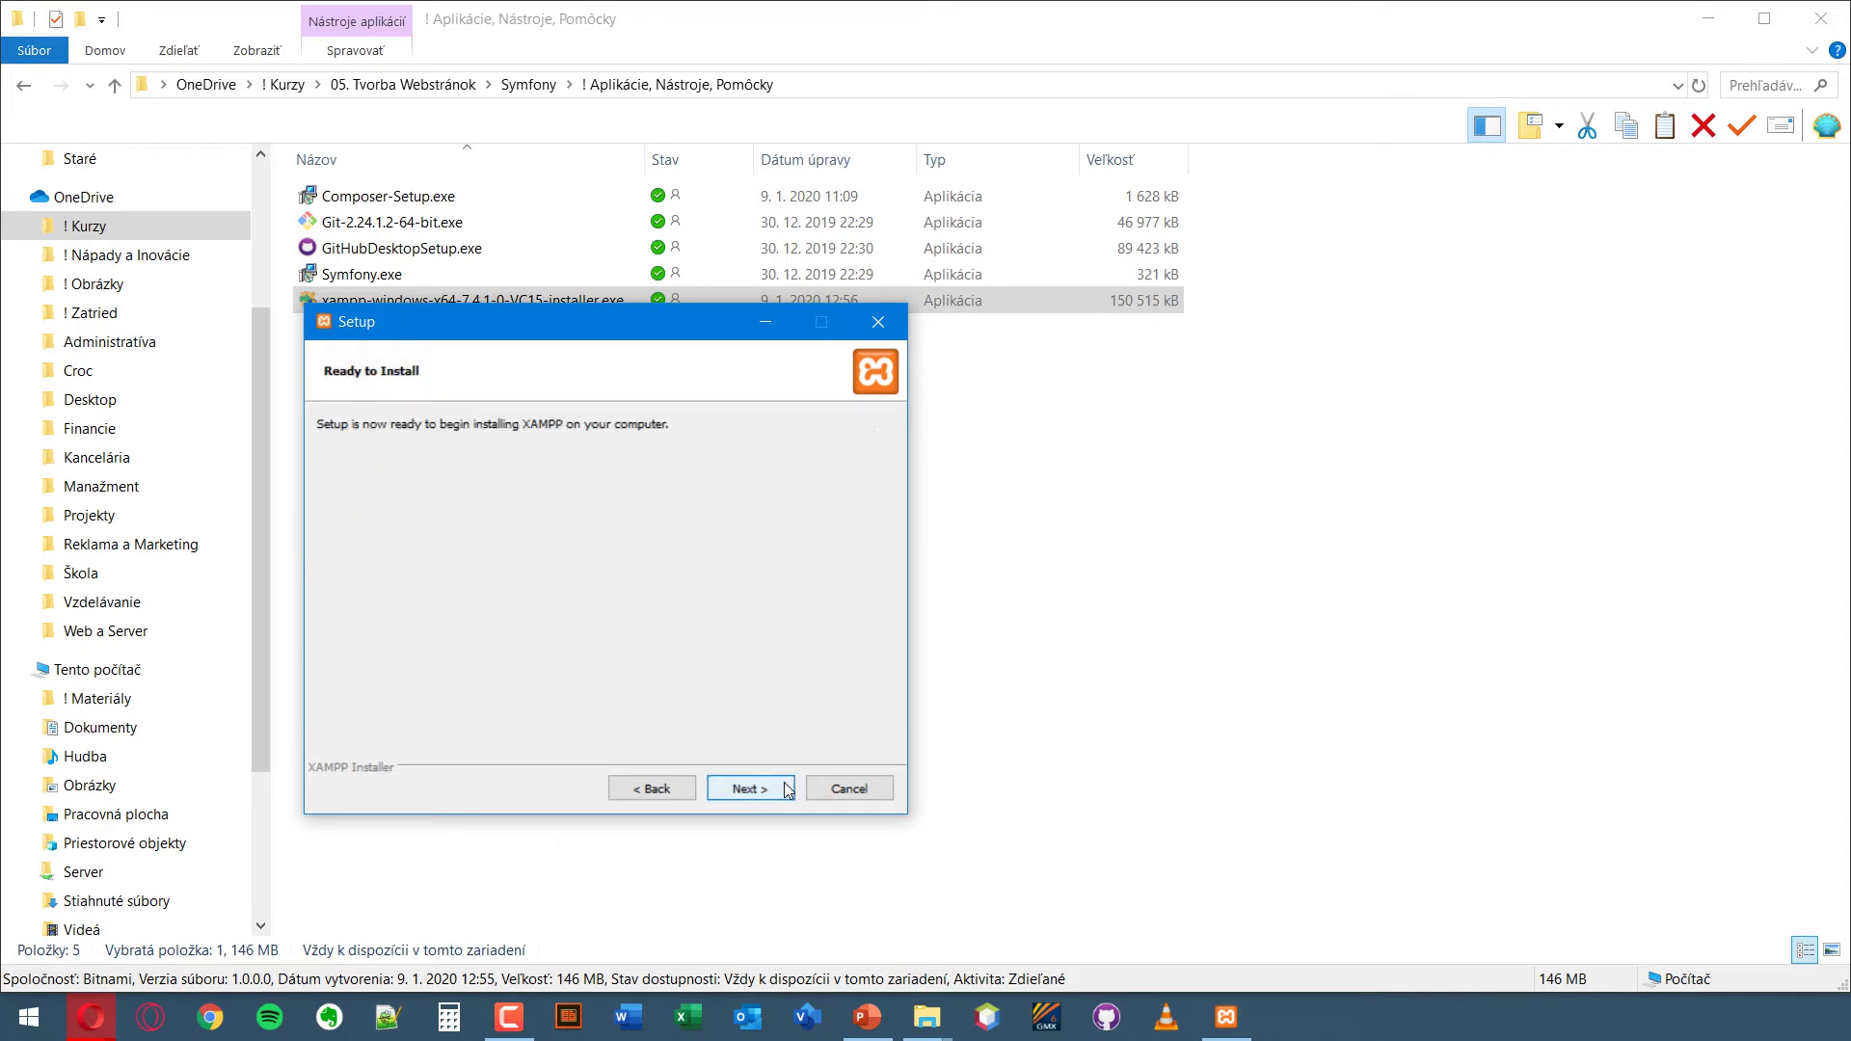
left_click(777, 790)
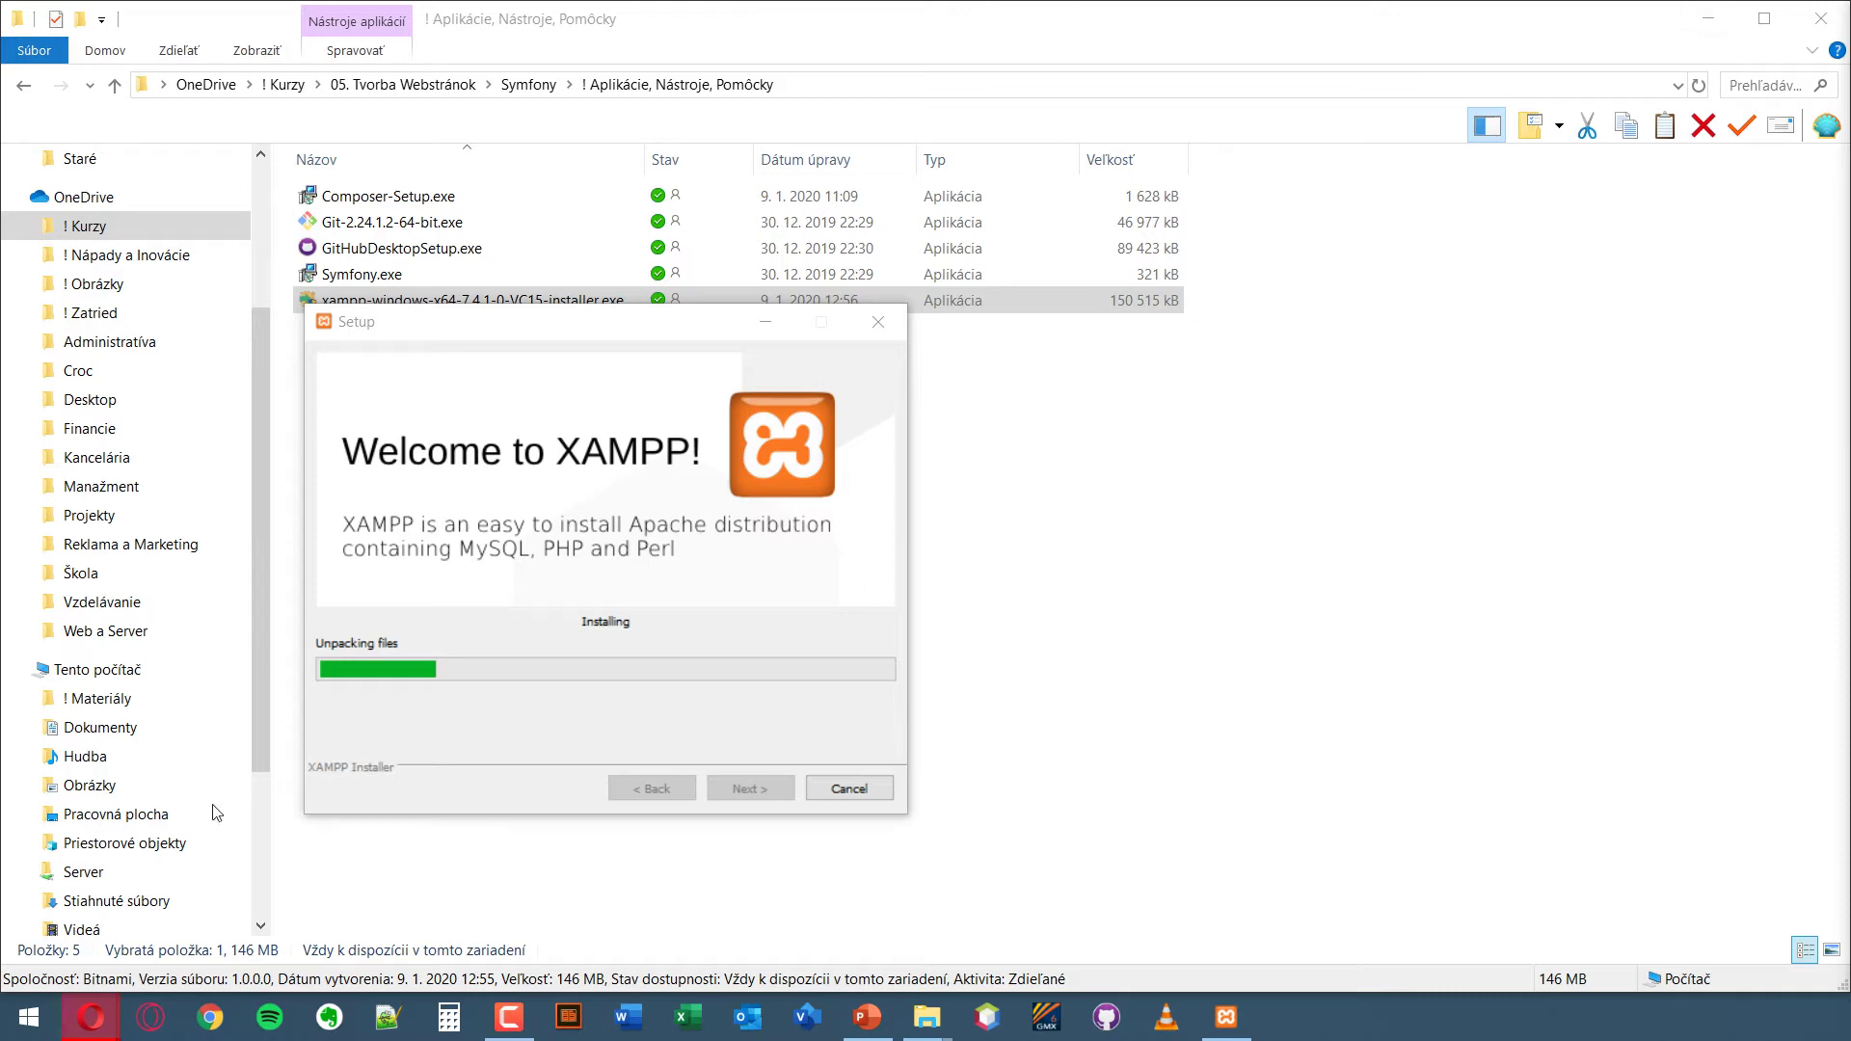
- Switch to the Opera browser and open getcomposer.org in a new tab
mouse_move(104, 1028)
left_click(78, 921)
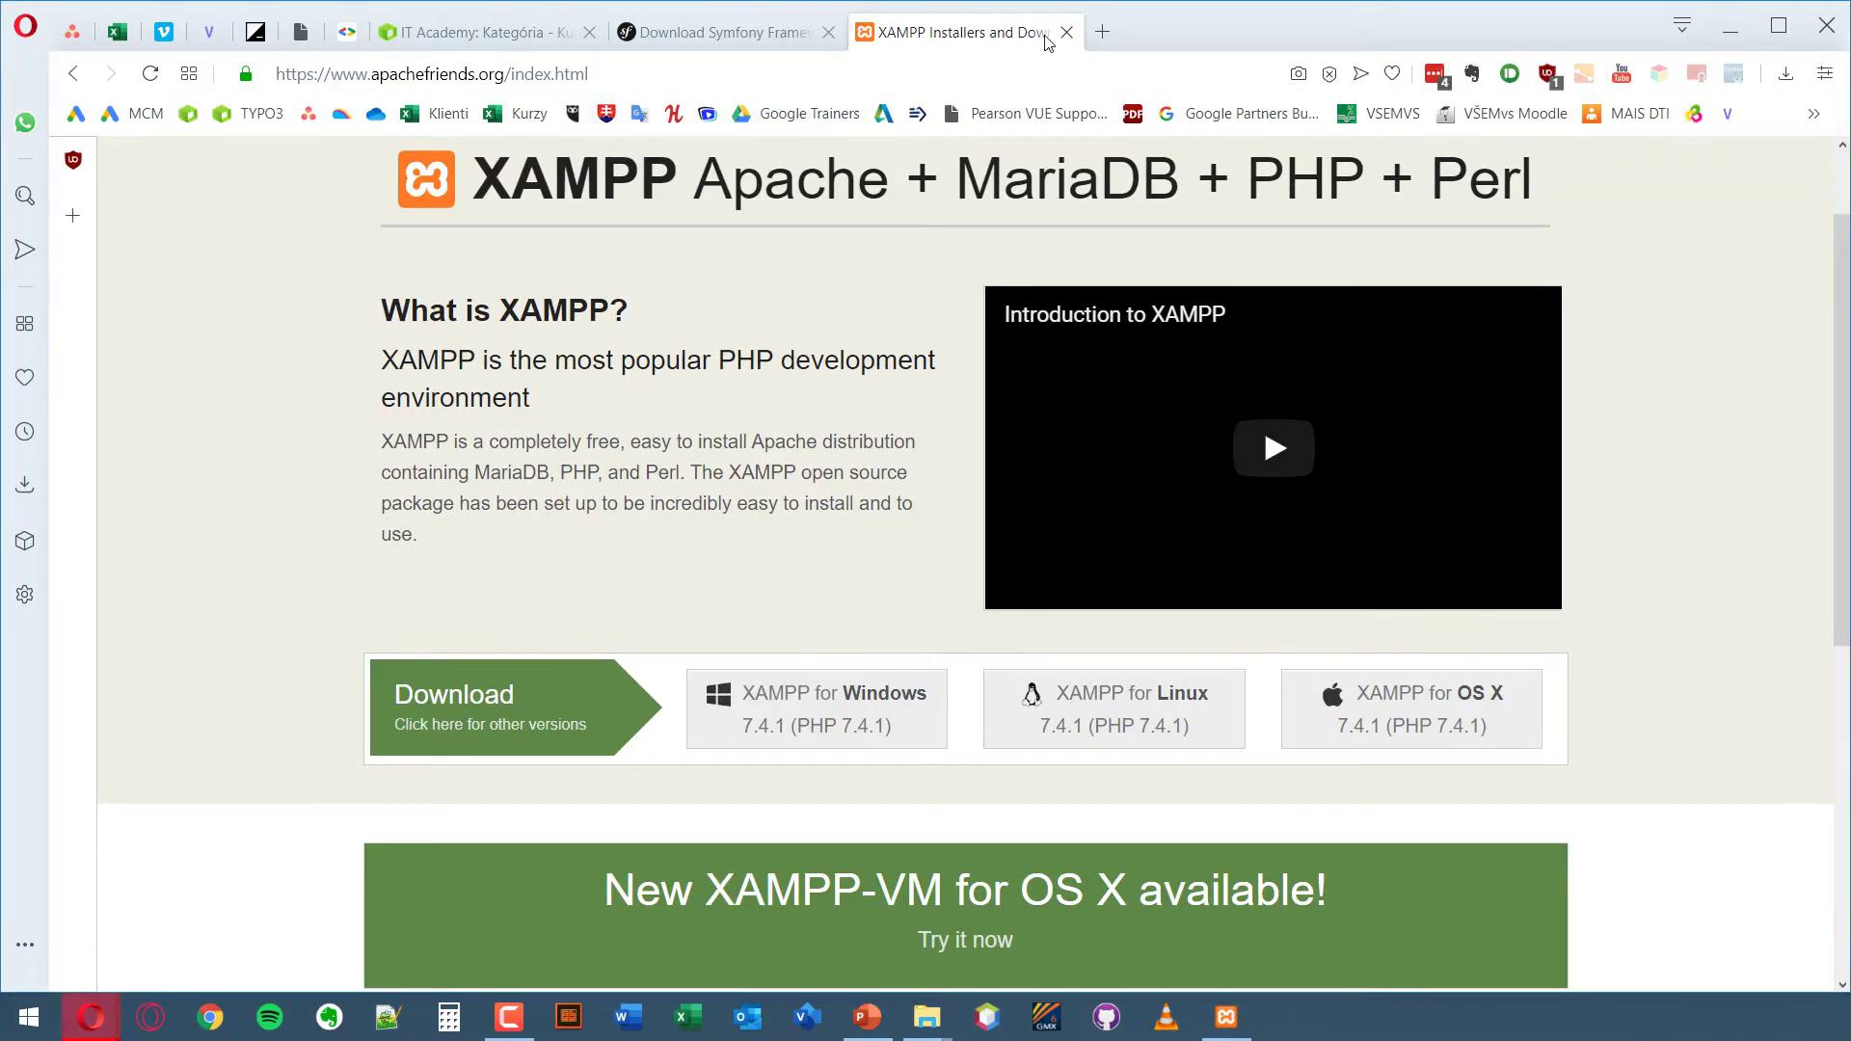
left_click(1102, 35)
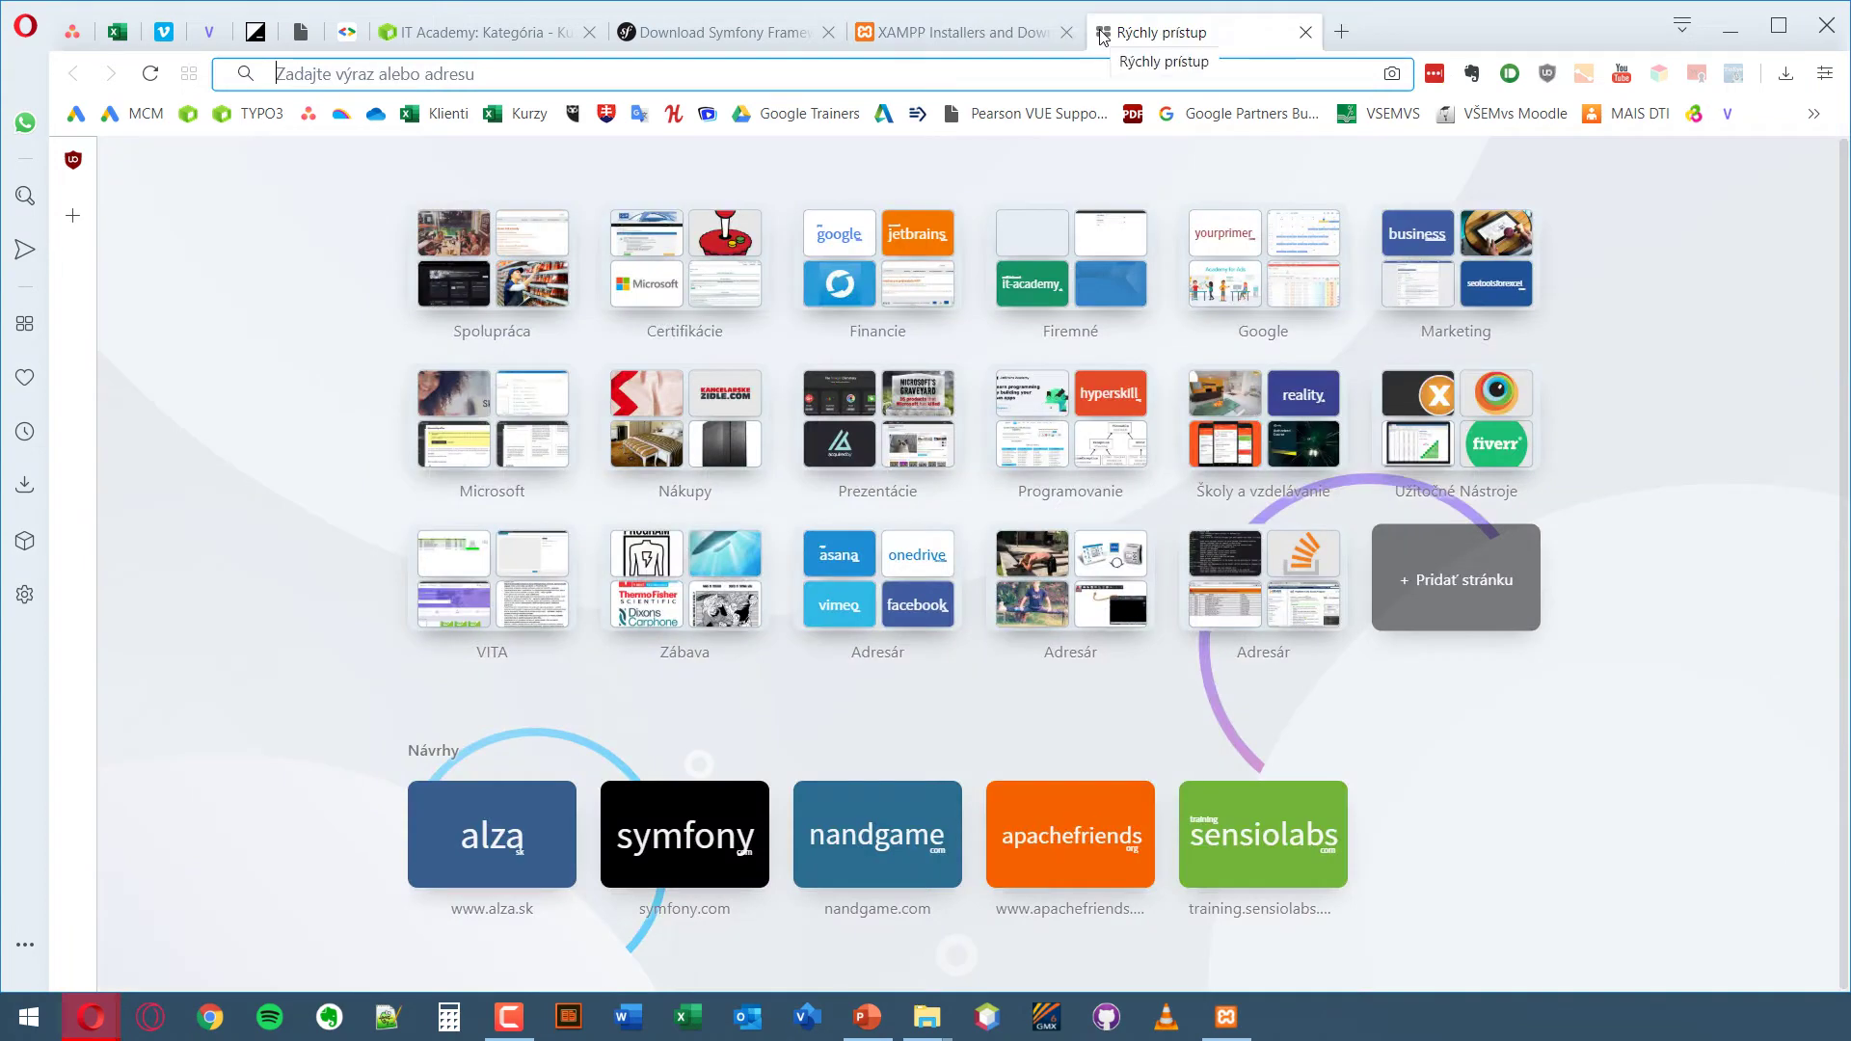
type("xamppgetcompo")
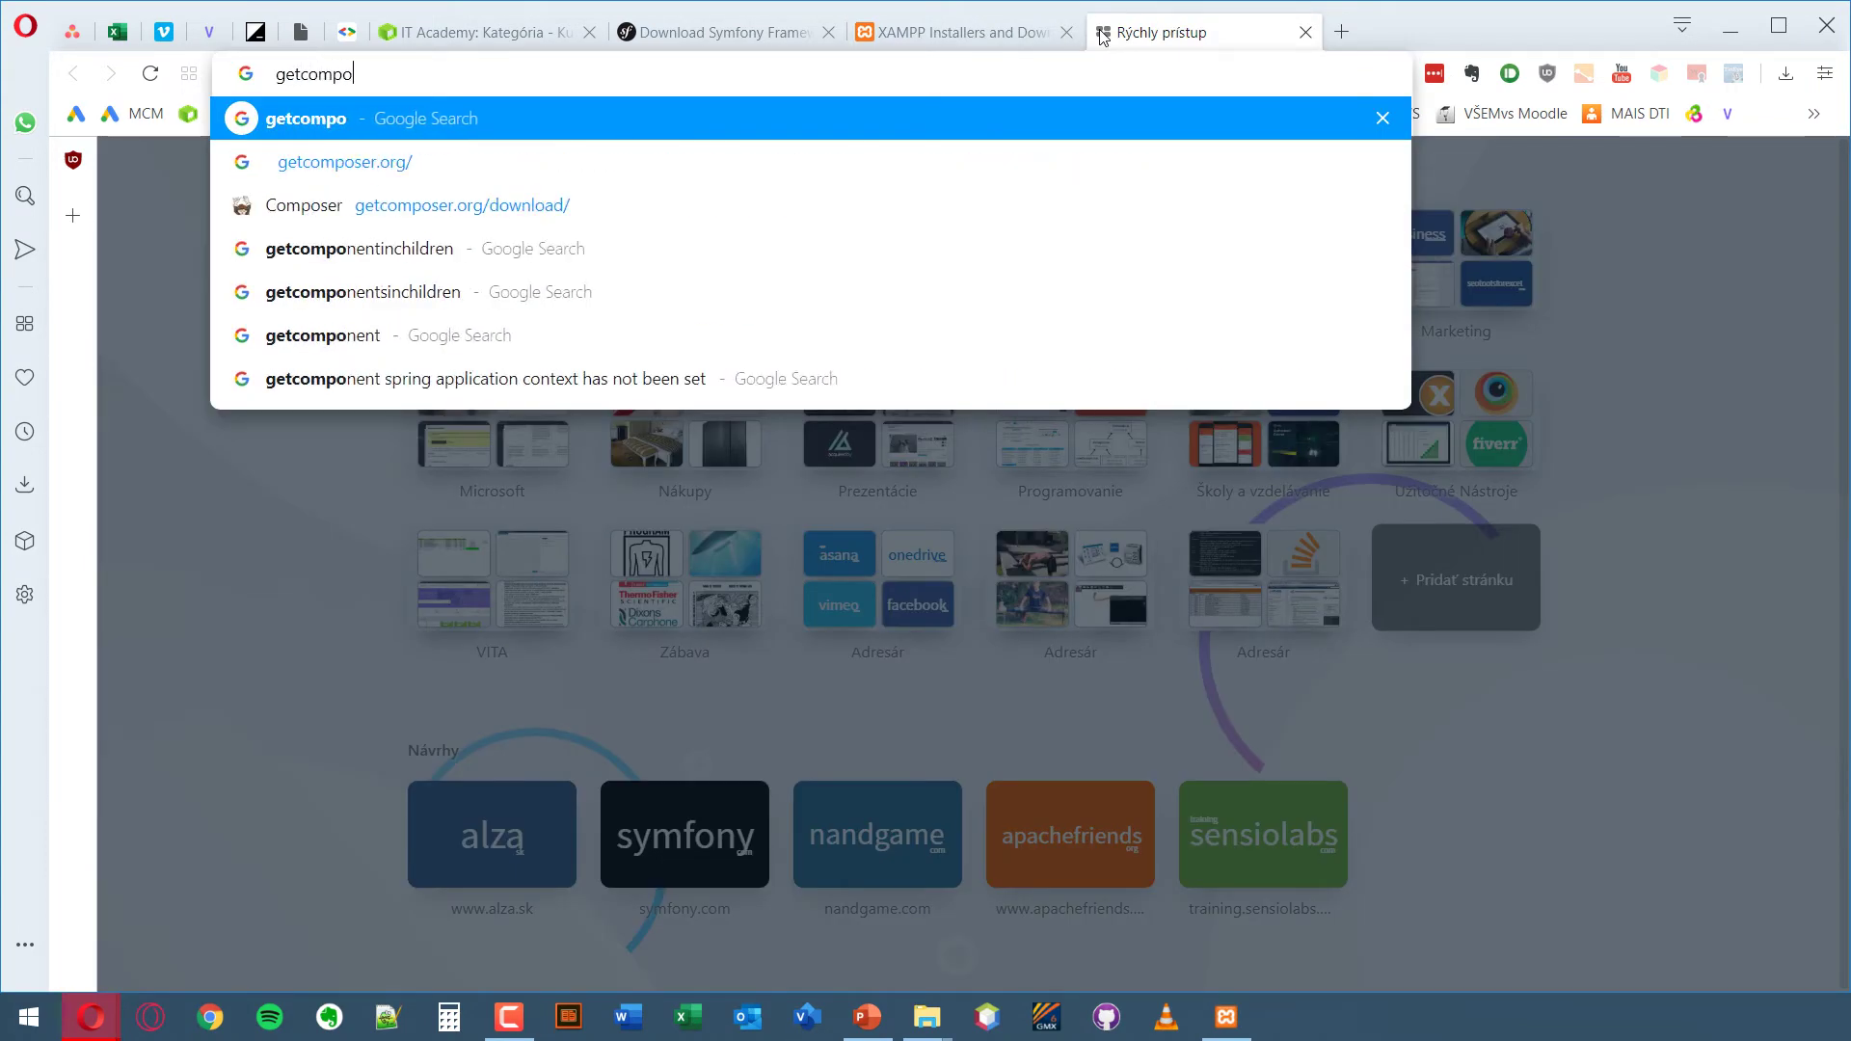
key("Down")
key("Return")
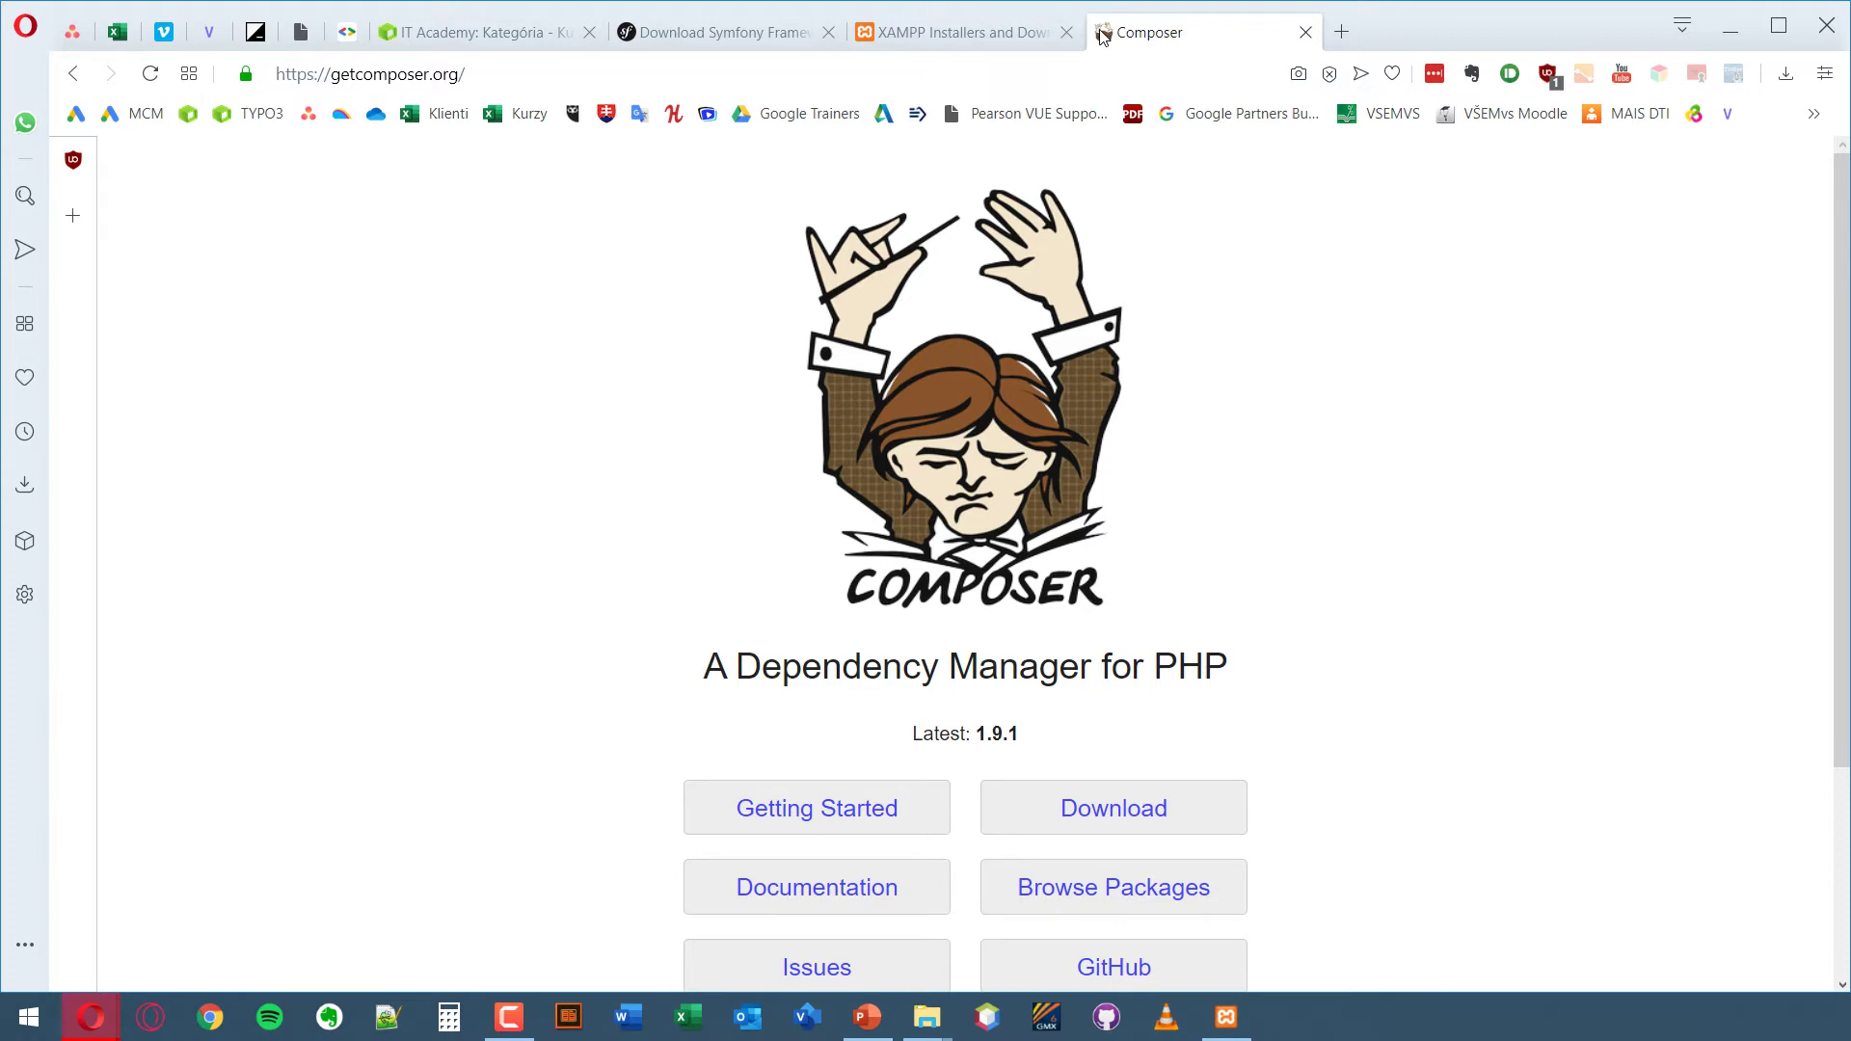
- Open Composer's download page, start downloading Composer-Setup.exe and cancel saving it
scroll(1169, 173, "down", 2)
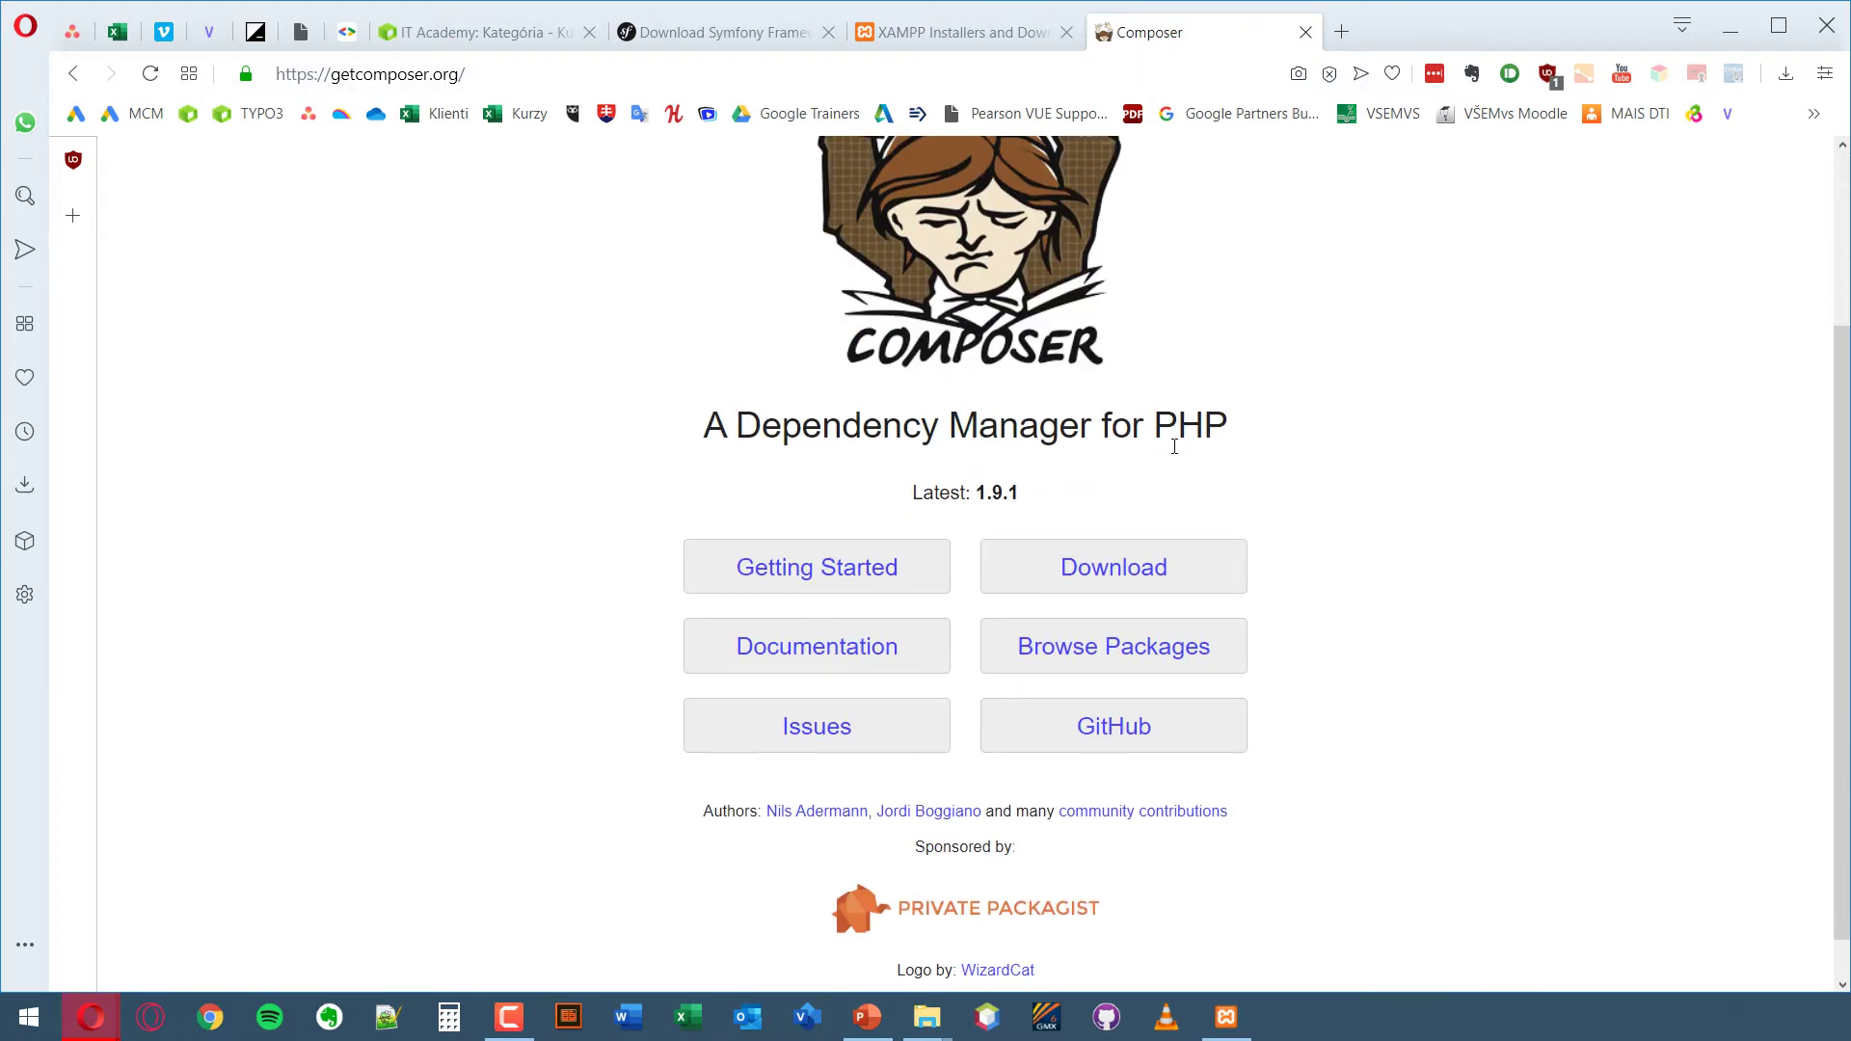
left_click(1161, 586)
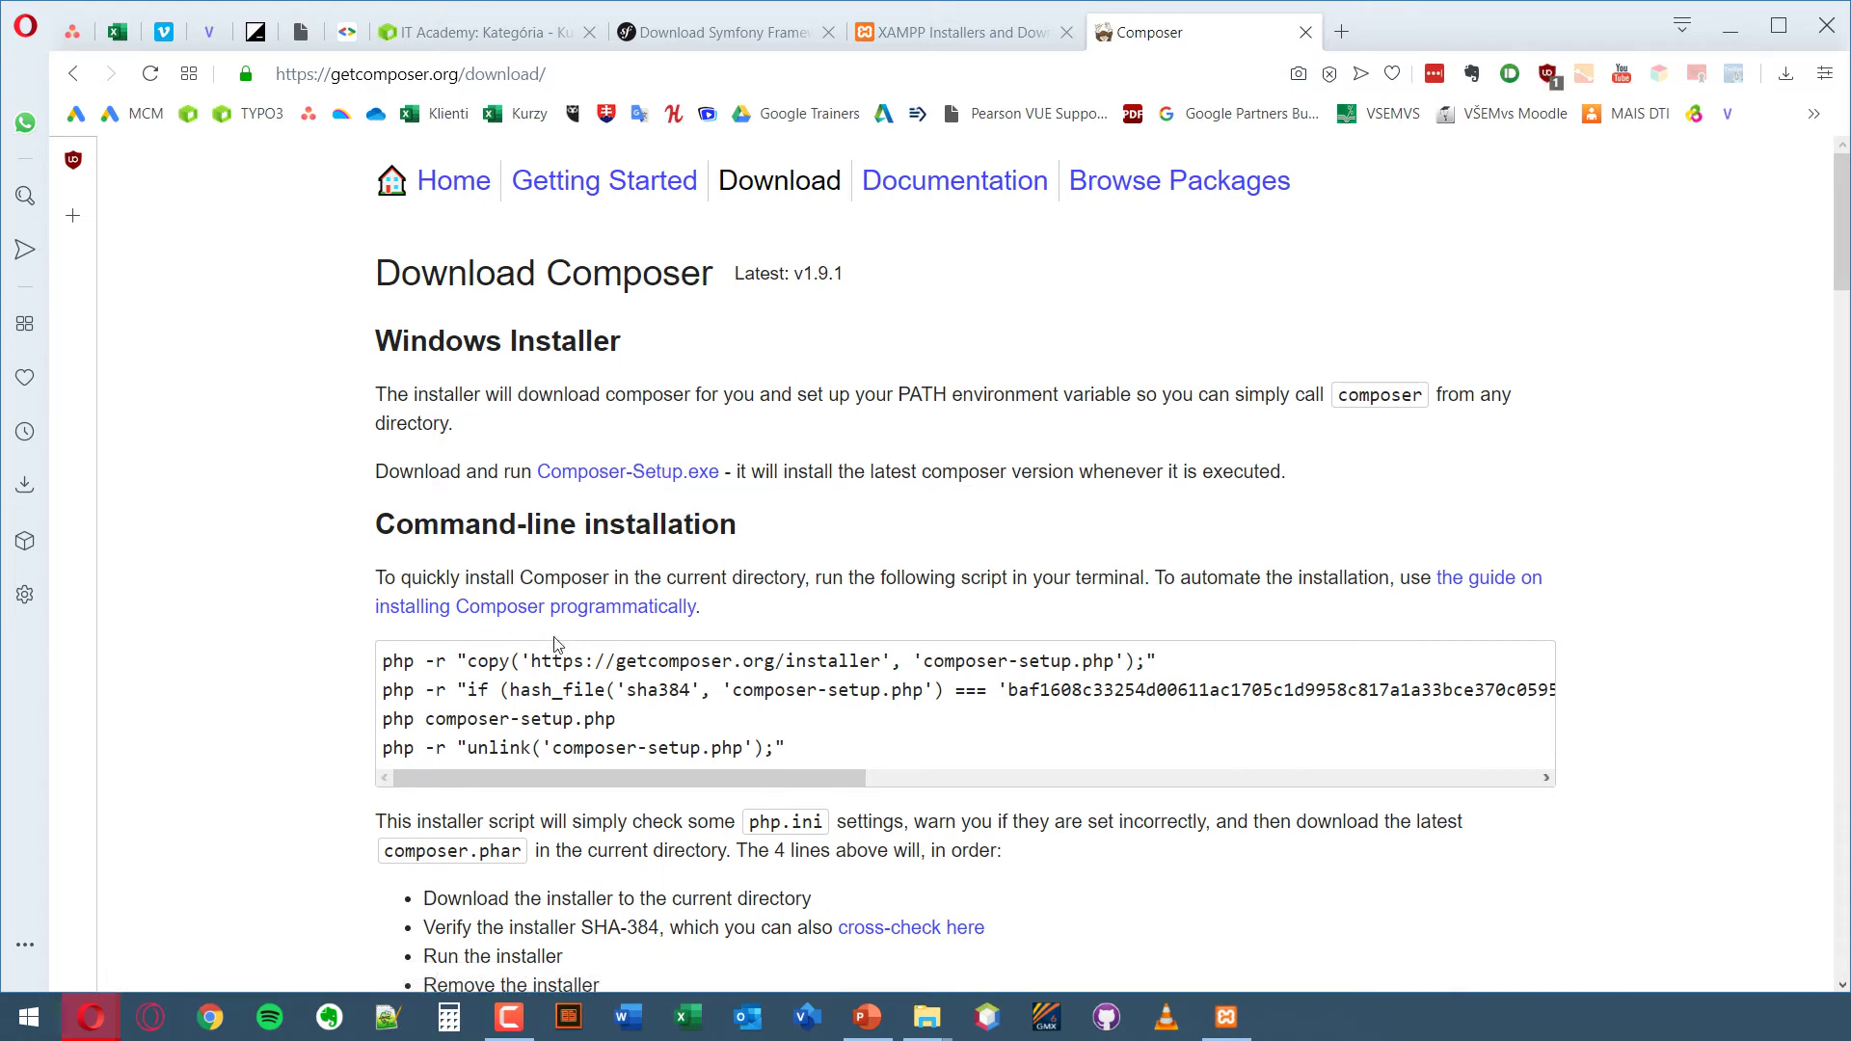
left_click(649, 479)
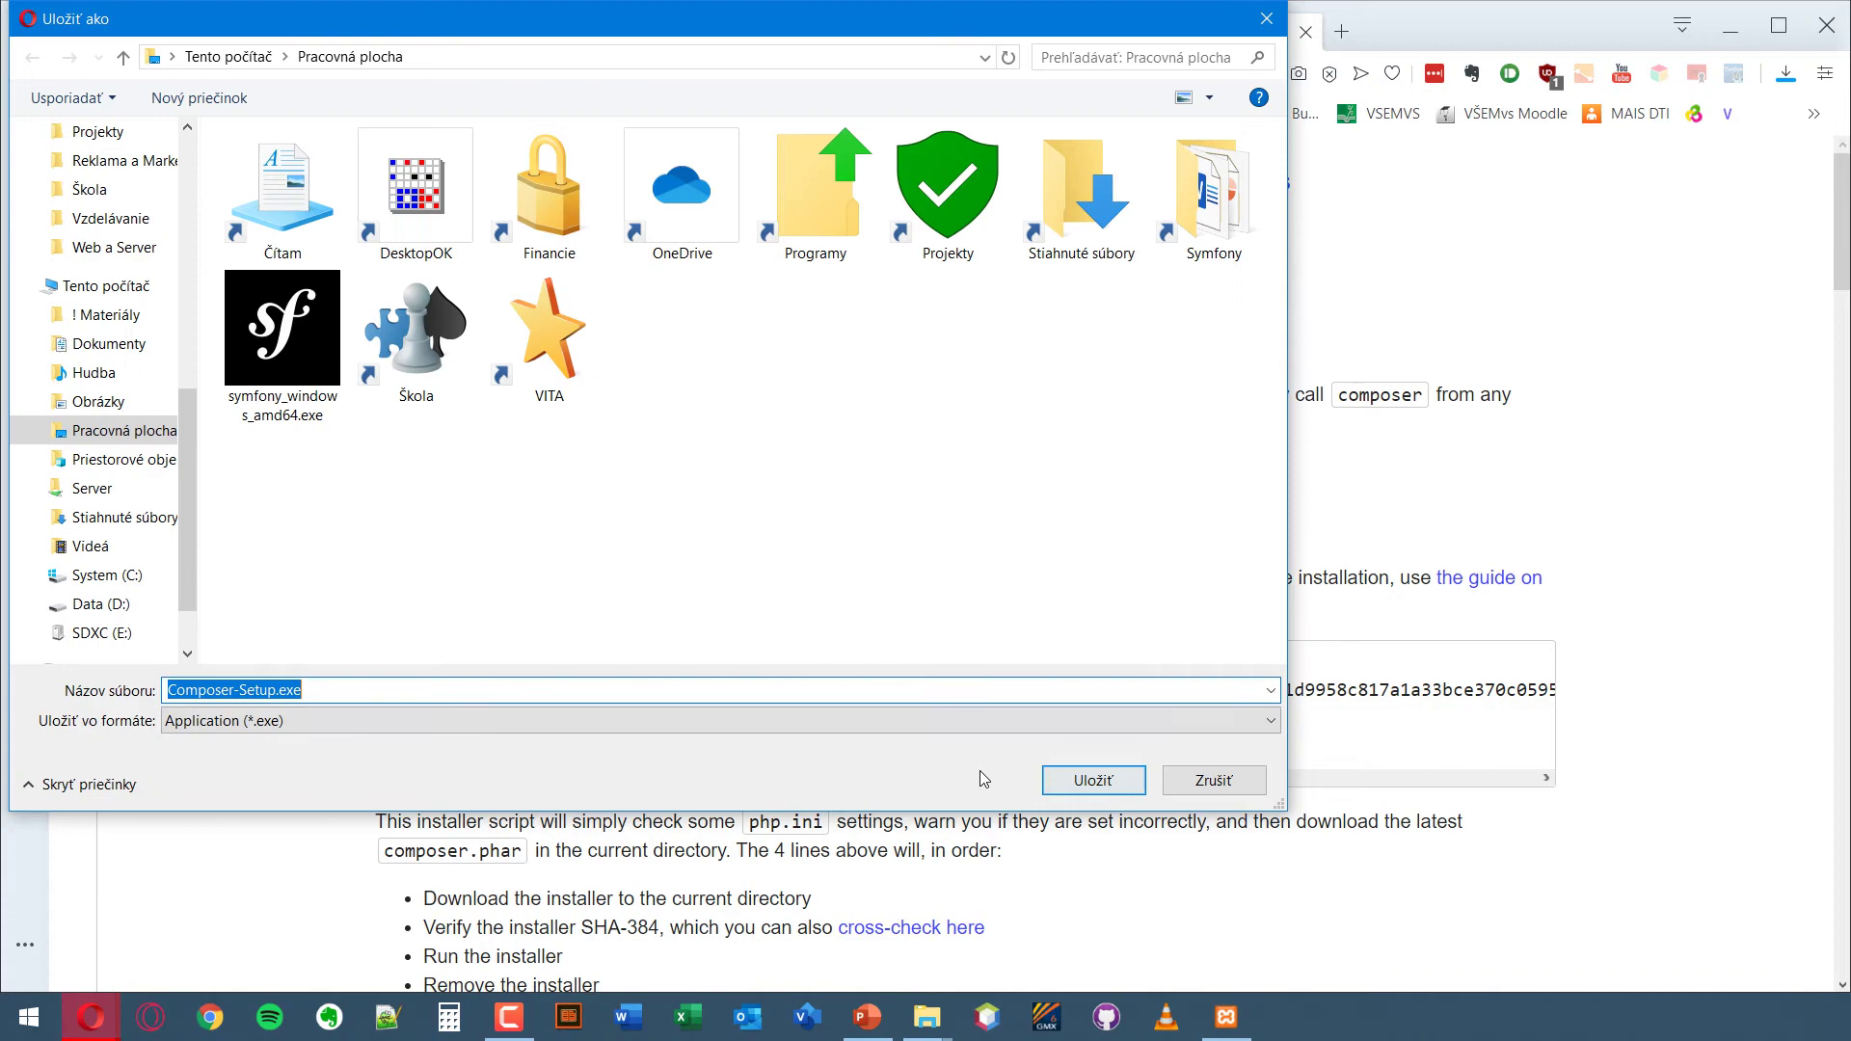
left_click(1214, 780)
- Minimize the browser and File Explorer, and place symfony_windows_amd64.exe beside the Symfony folder shortcut on the desktop
left_click(1735, 29)
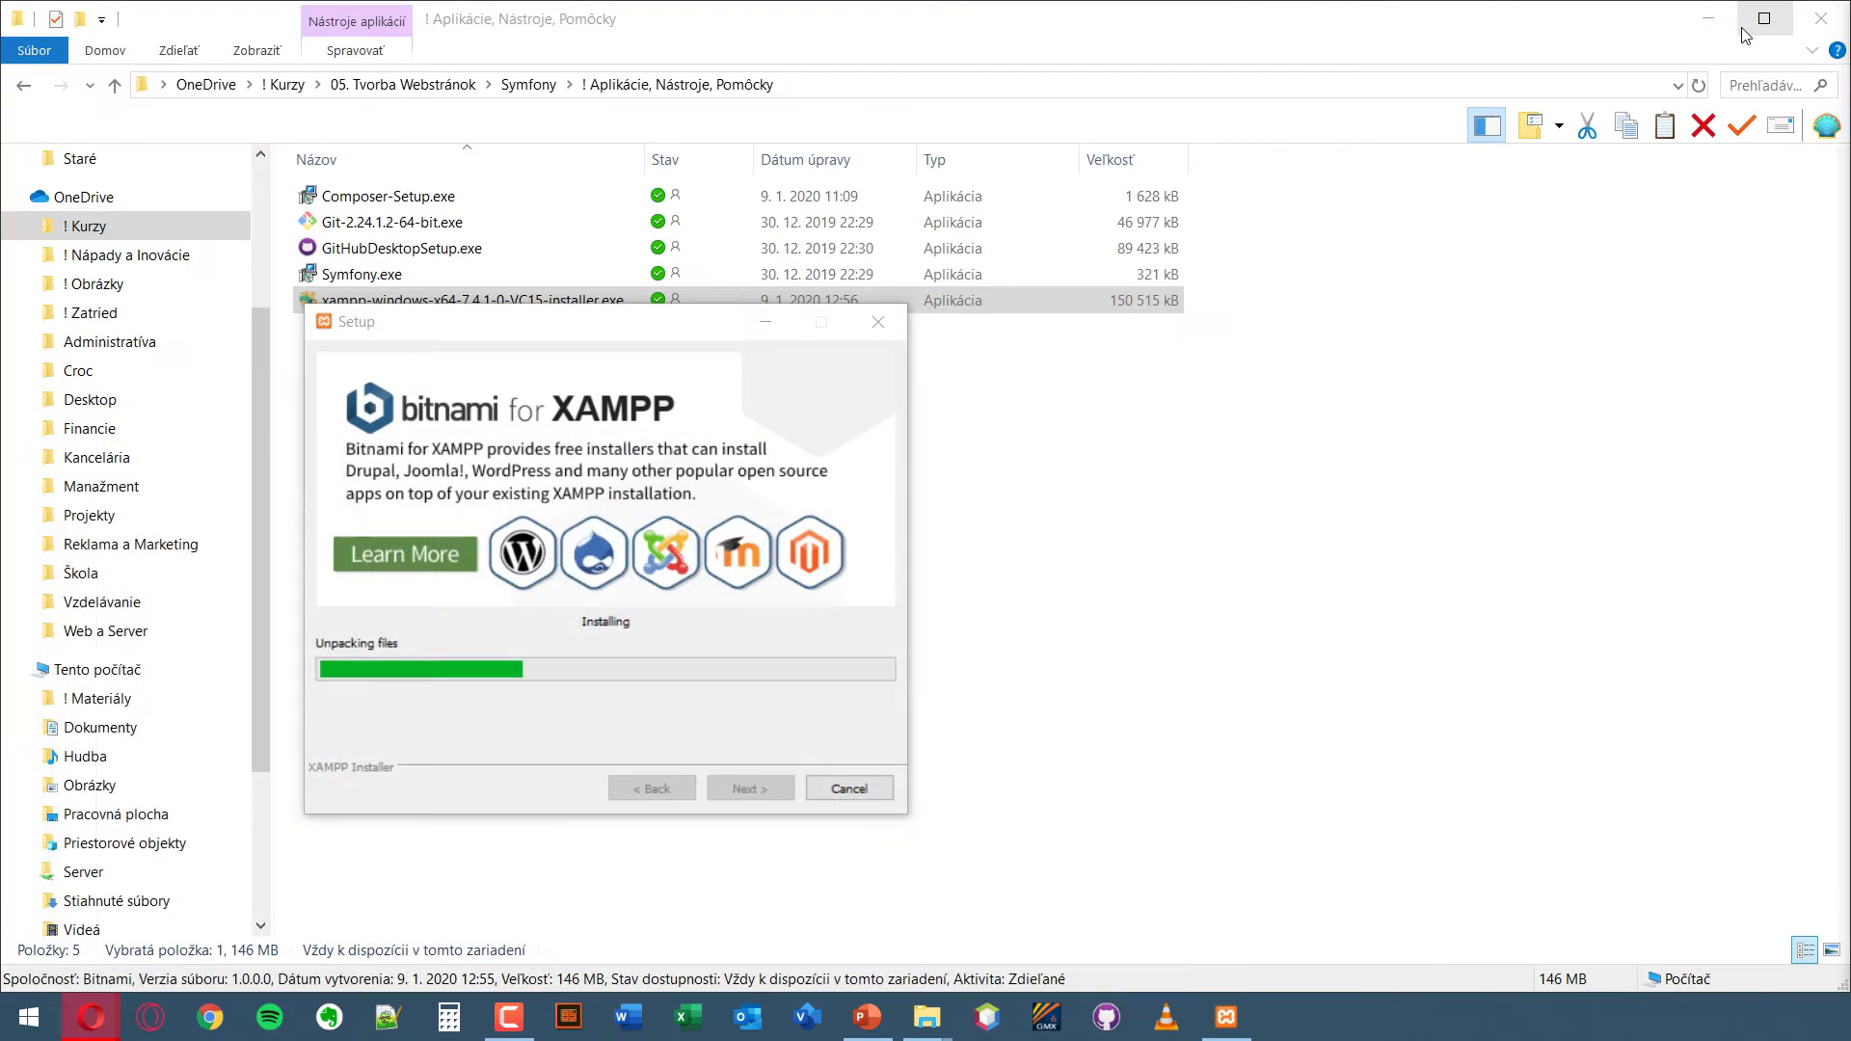
left_click(1705, 21)
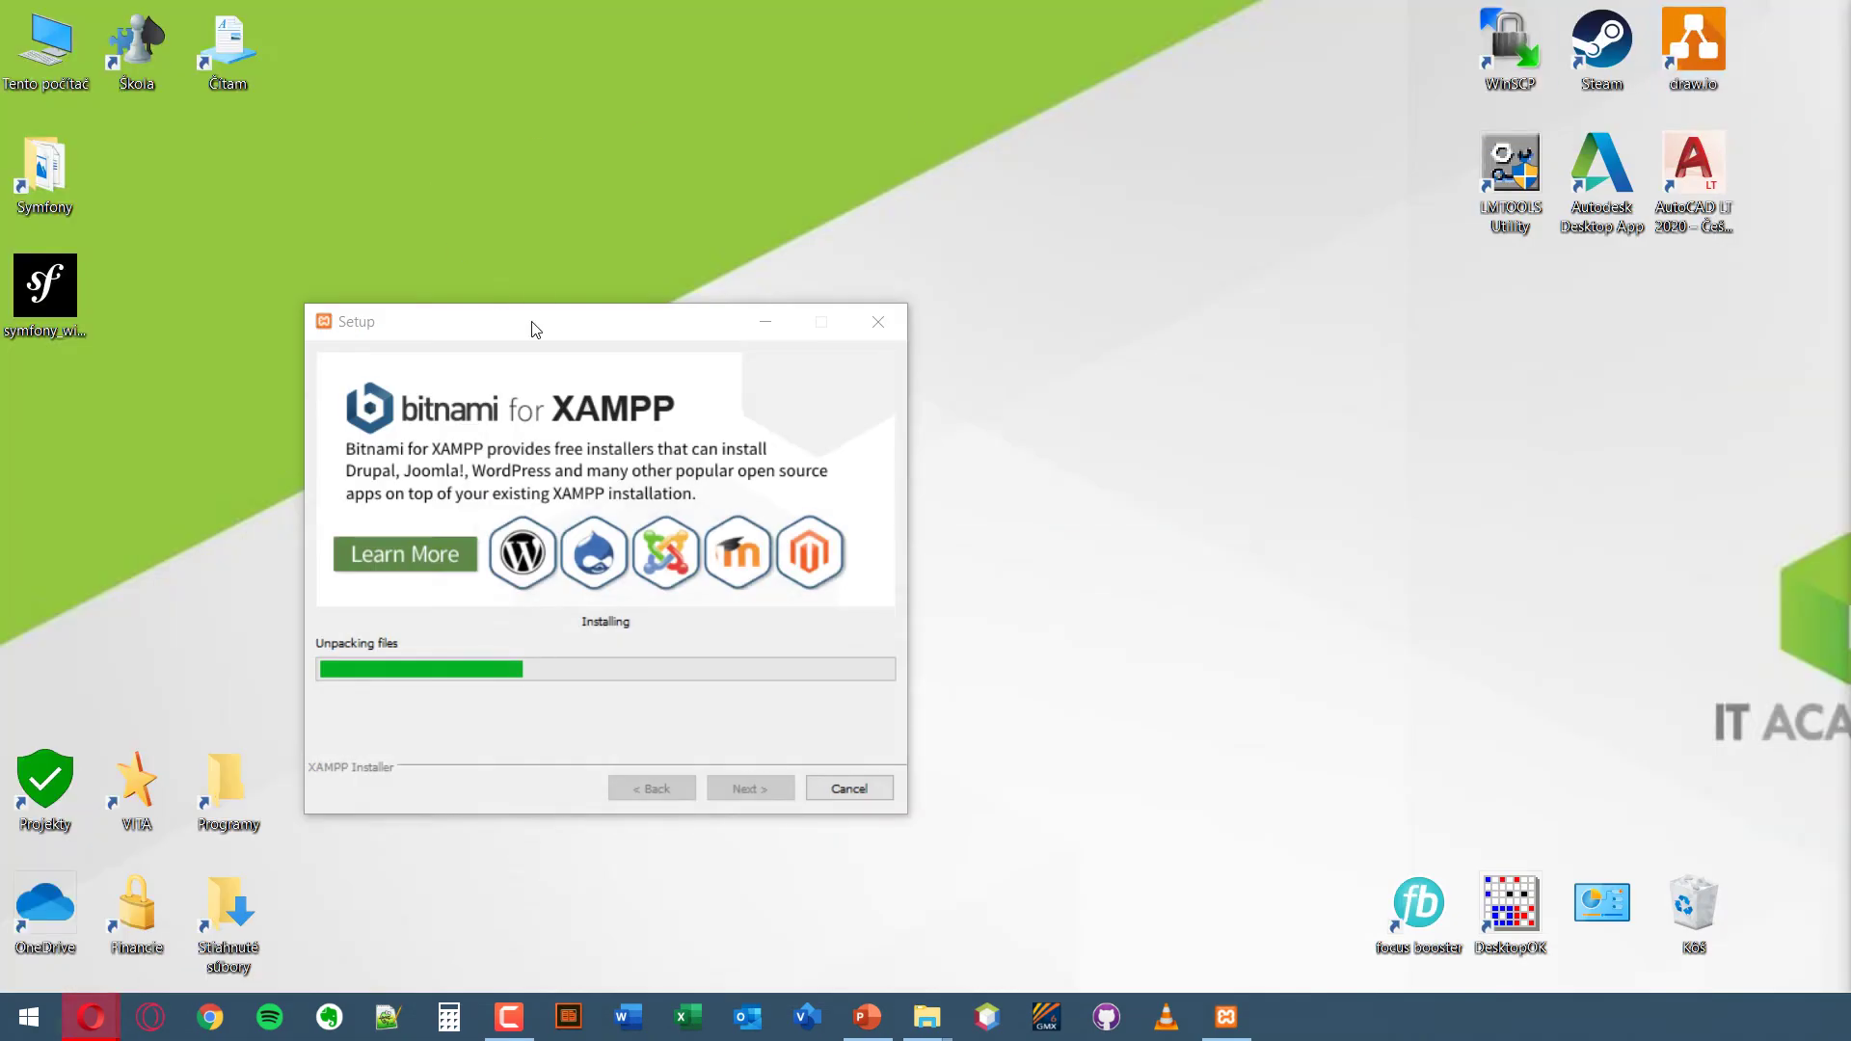
left_click_drag(535, 330, 761, 242)
left_click_drag(58, 289, 144, 164)
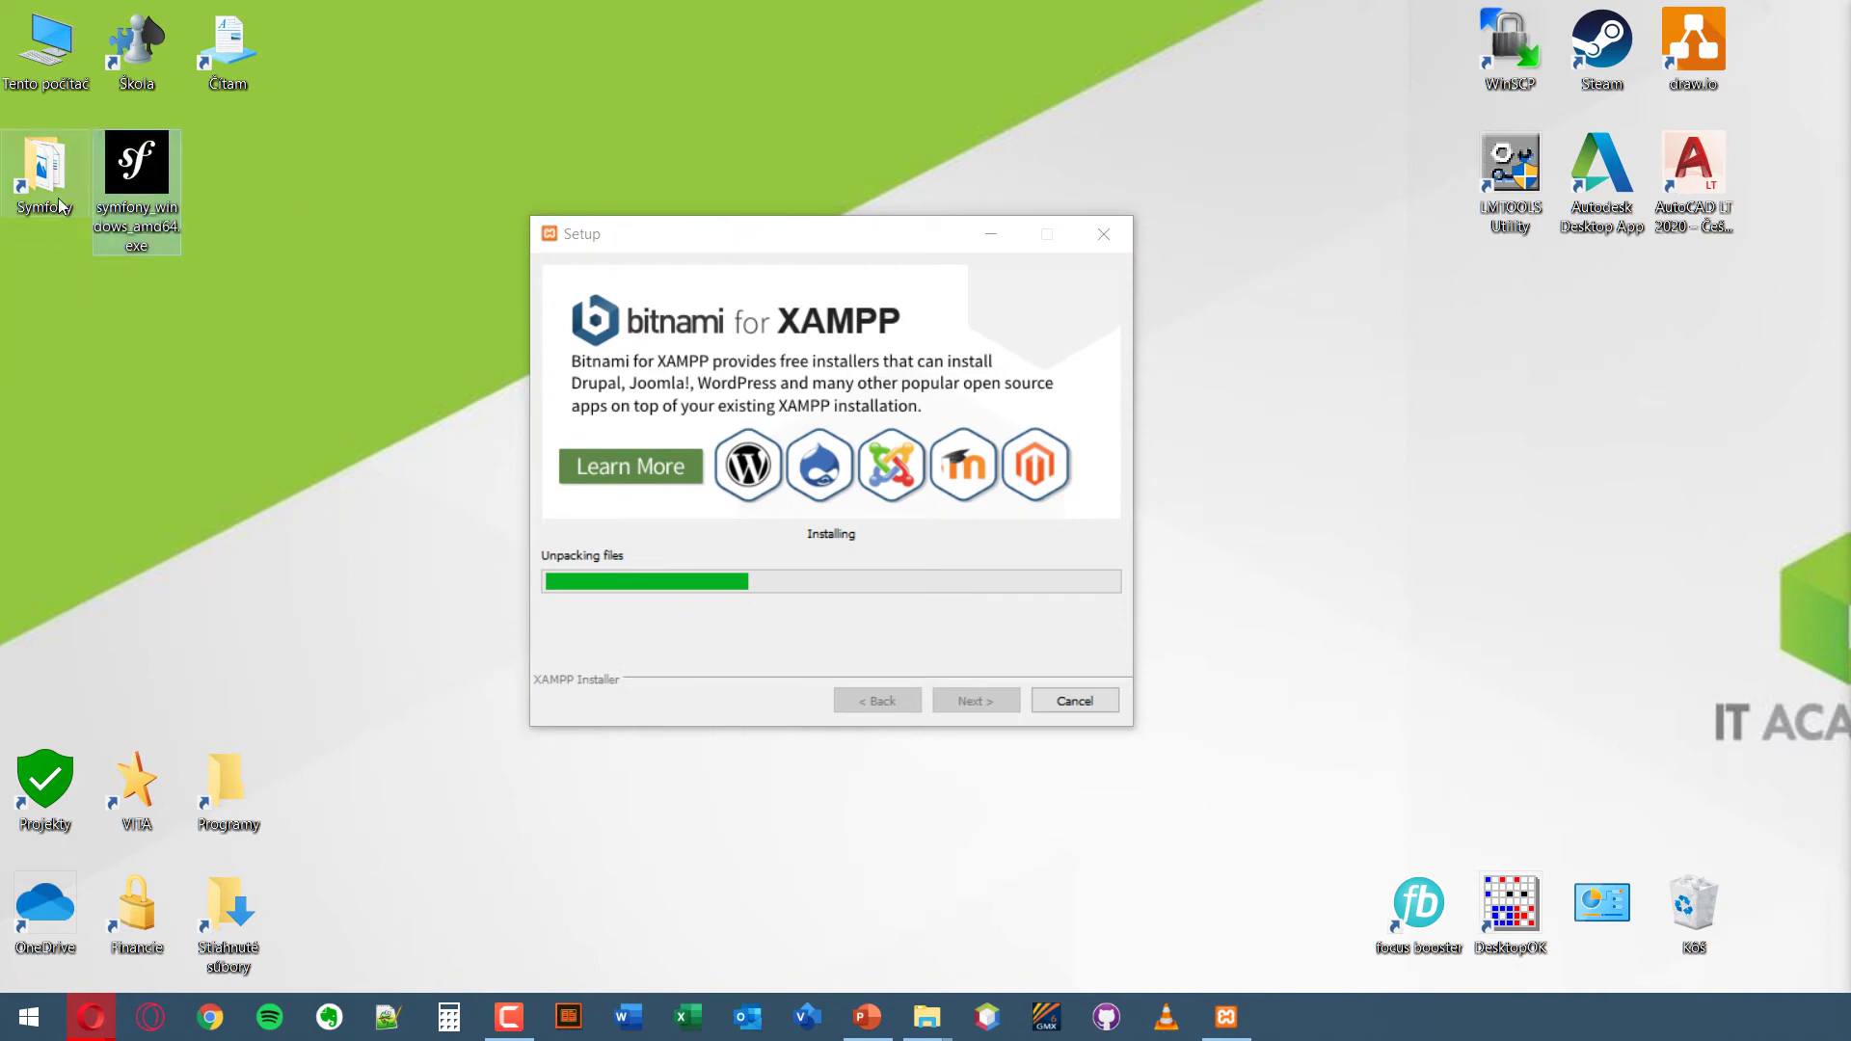
- Launch Composer-Setup.exe from the Symfony folder's "! Aplikácie, Nástroje, Pomôcky" subfolder and minimize File Explorer
double_click(43, 174)
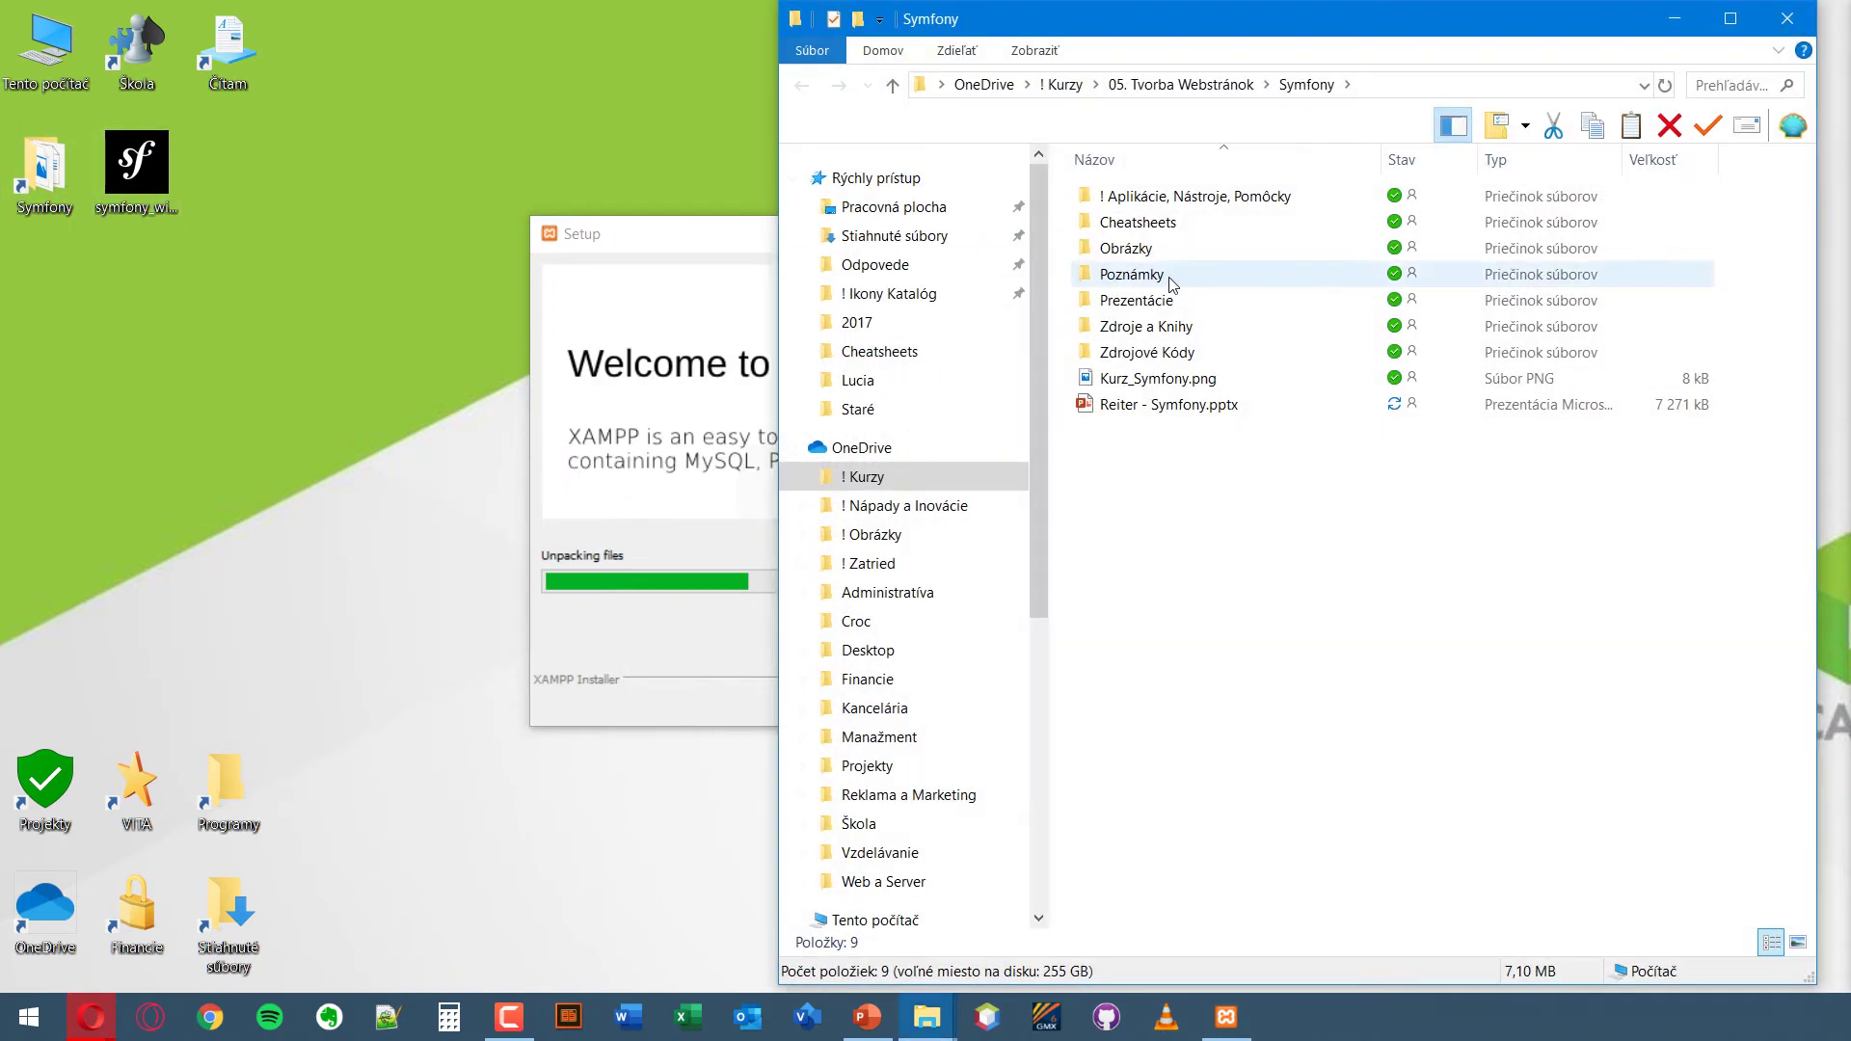
double_click(1157, 196)
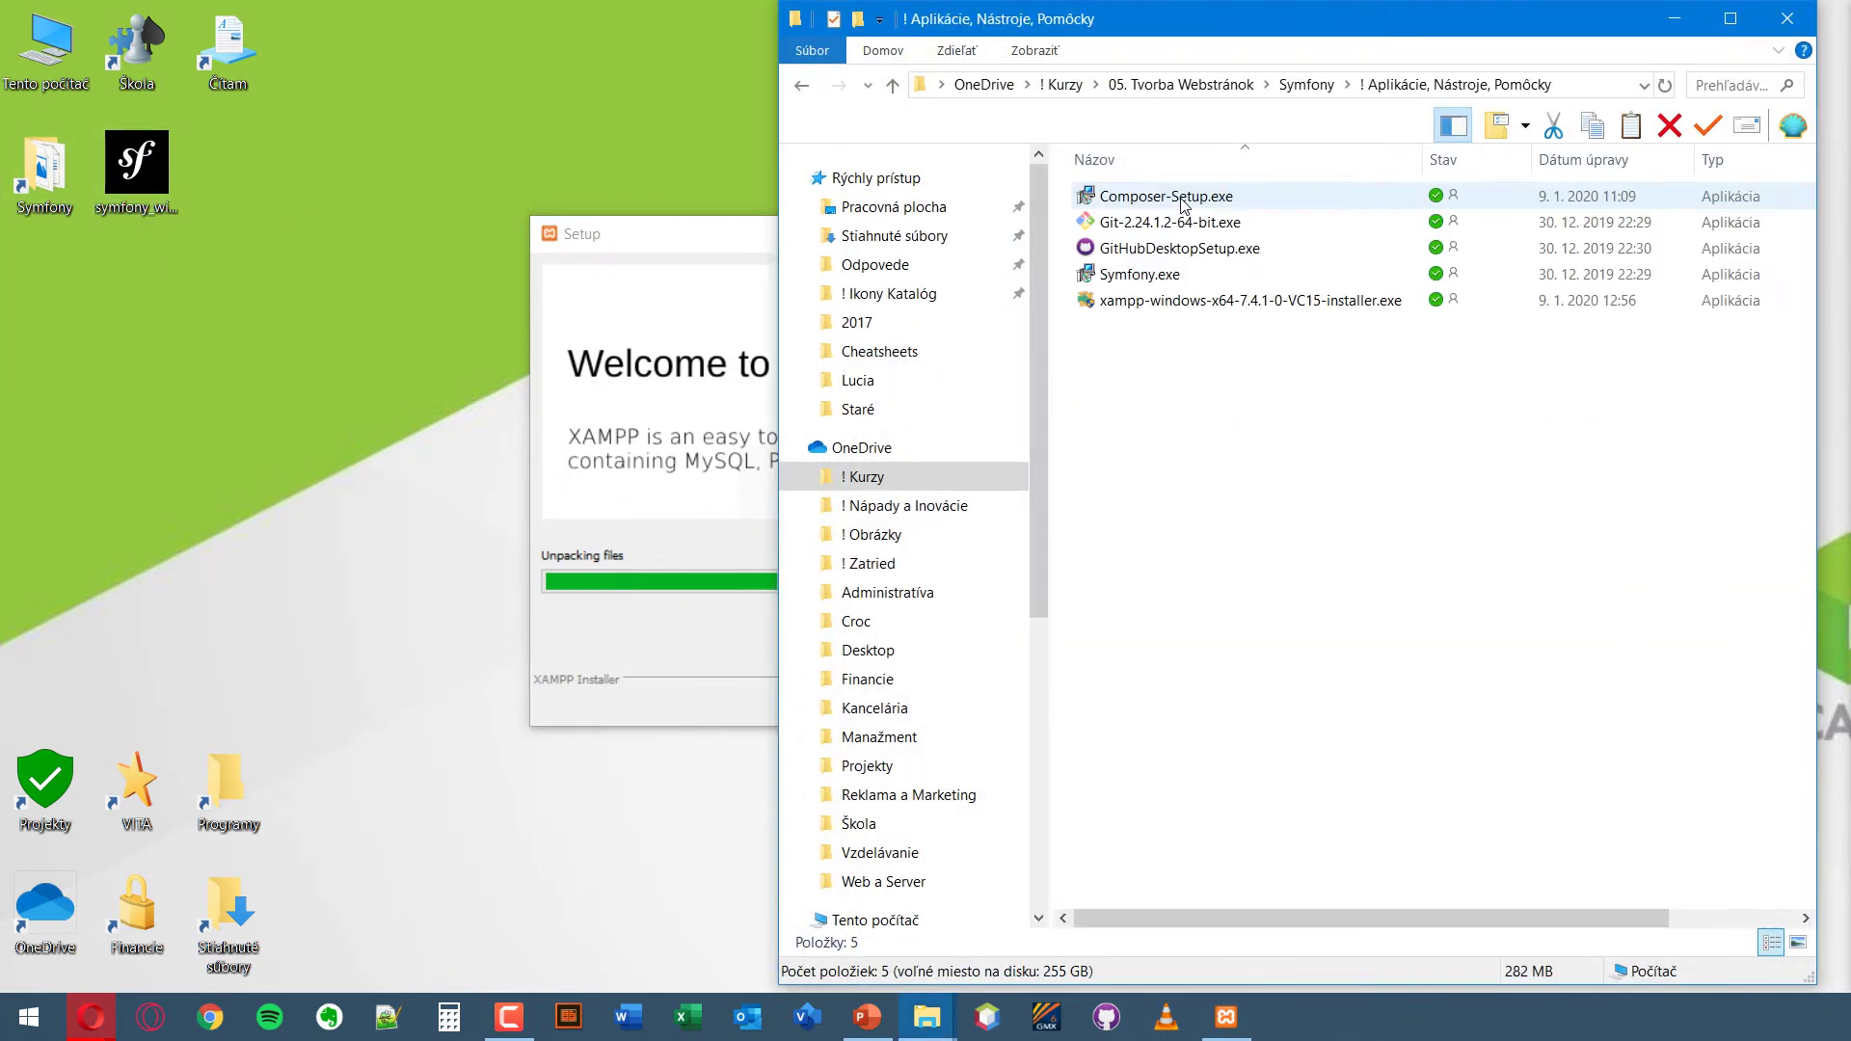
double_click(1183, 199)
left_click(1674, 19)
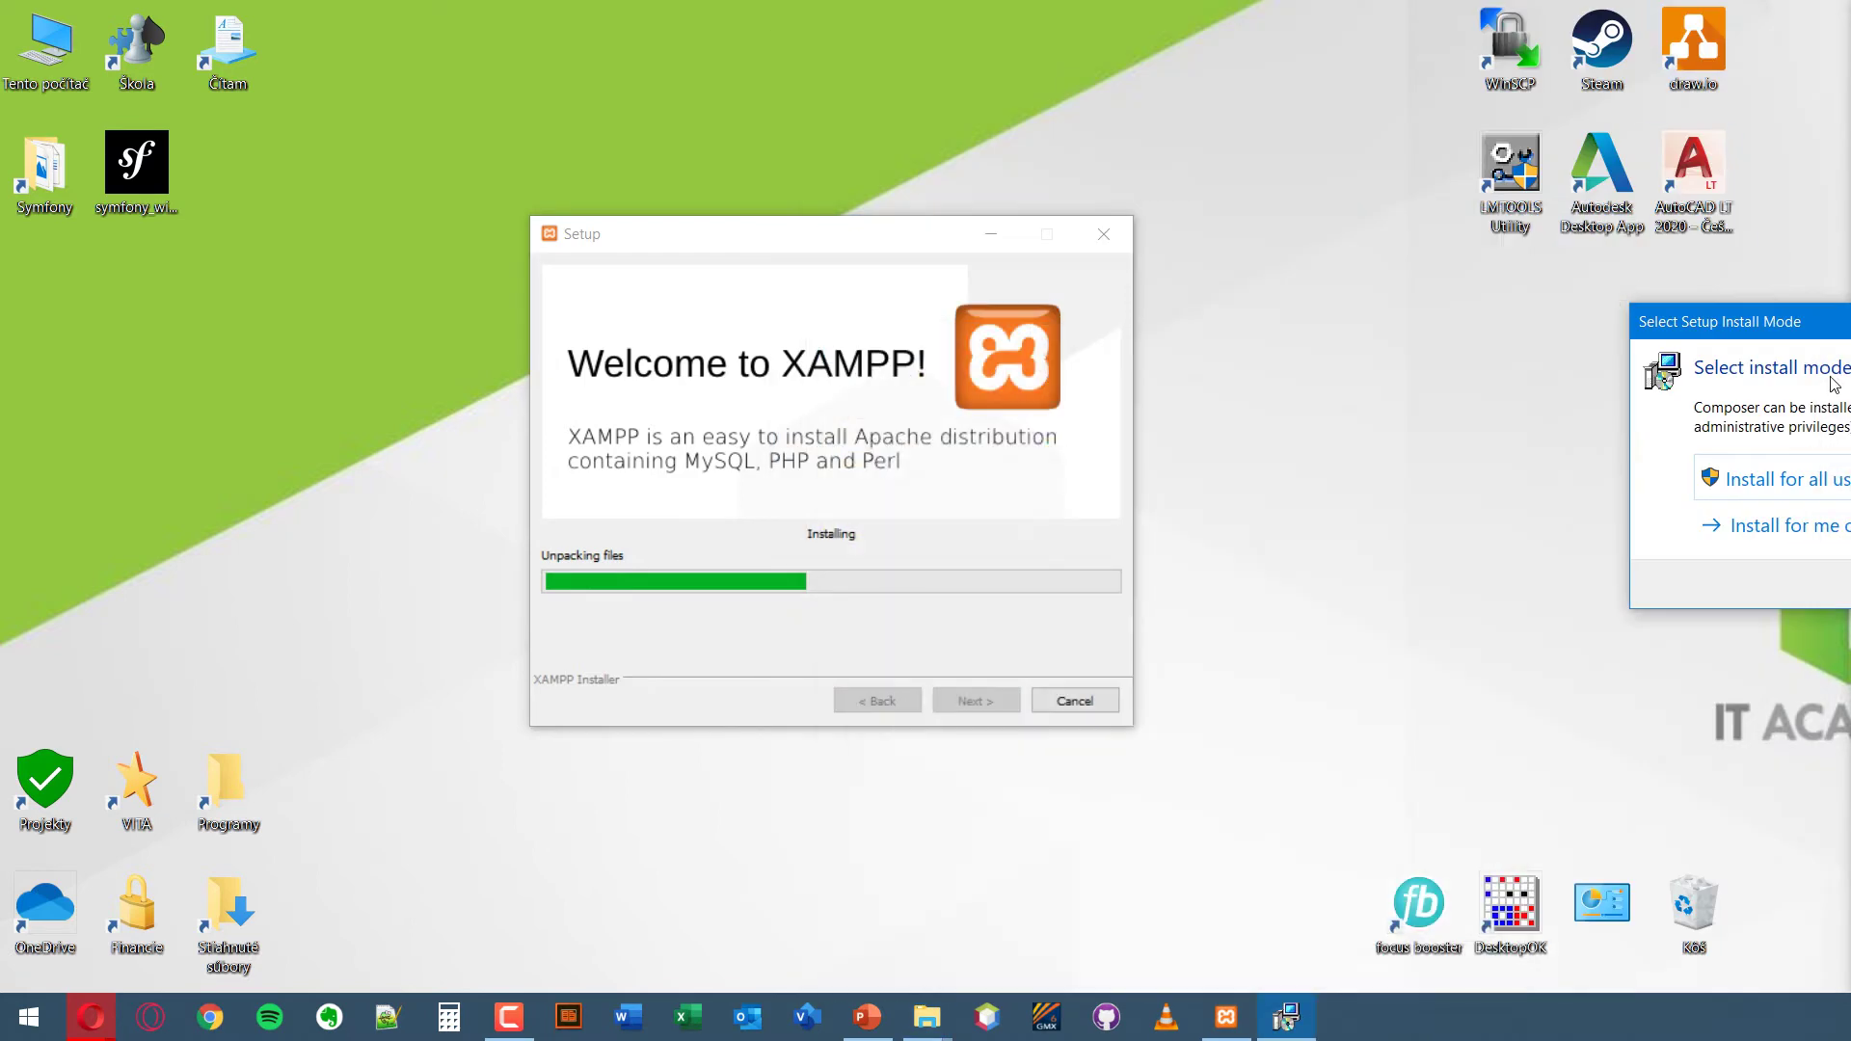
- Set Composer to install for all users with Developer mode enabled and proceed to the PHP settings check
left_click_drag(1716, 321, 237, 327)
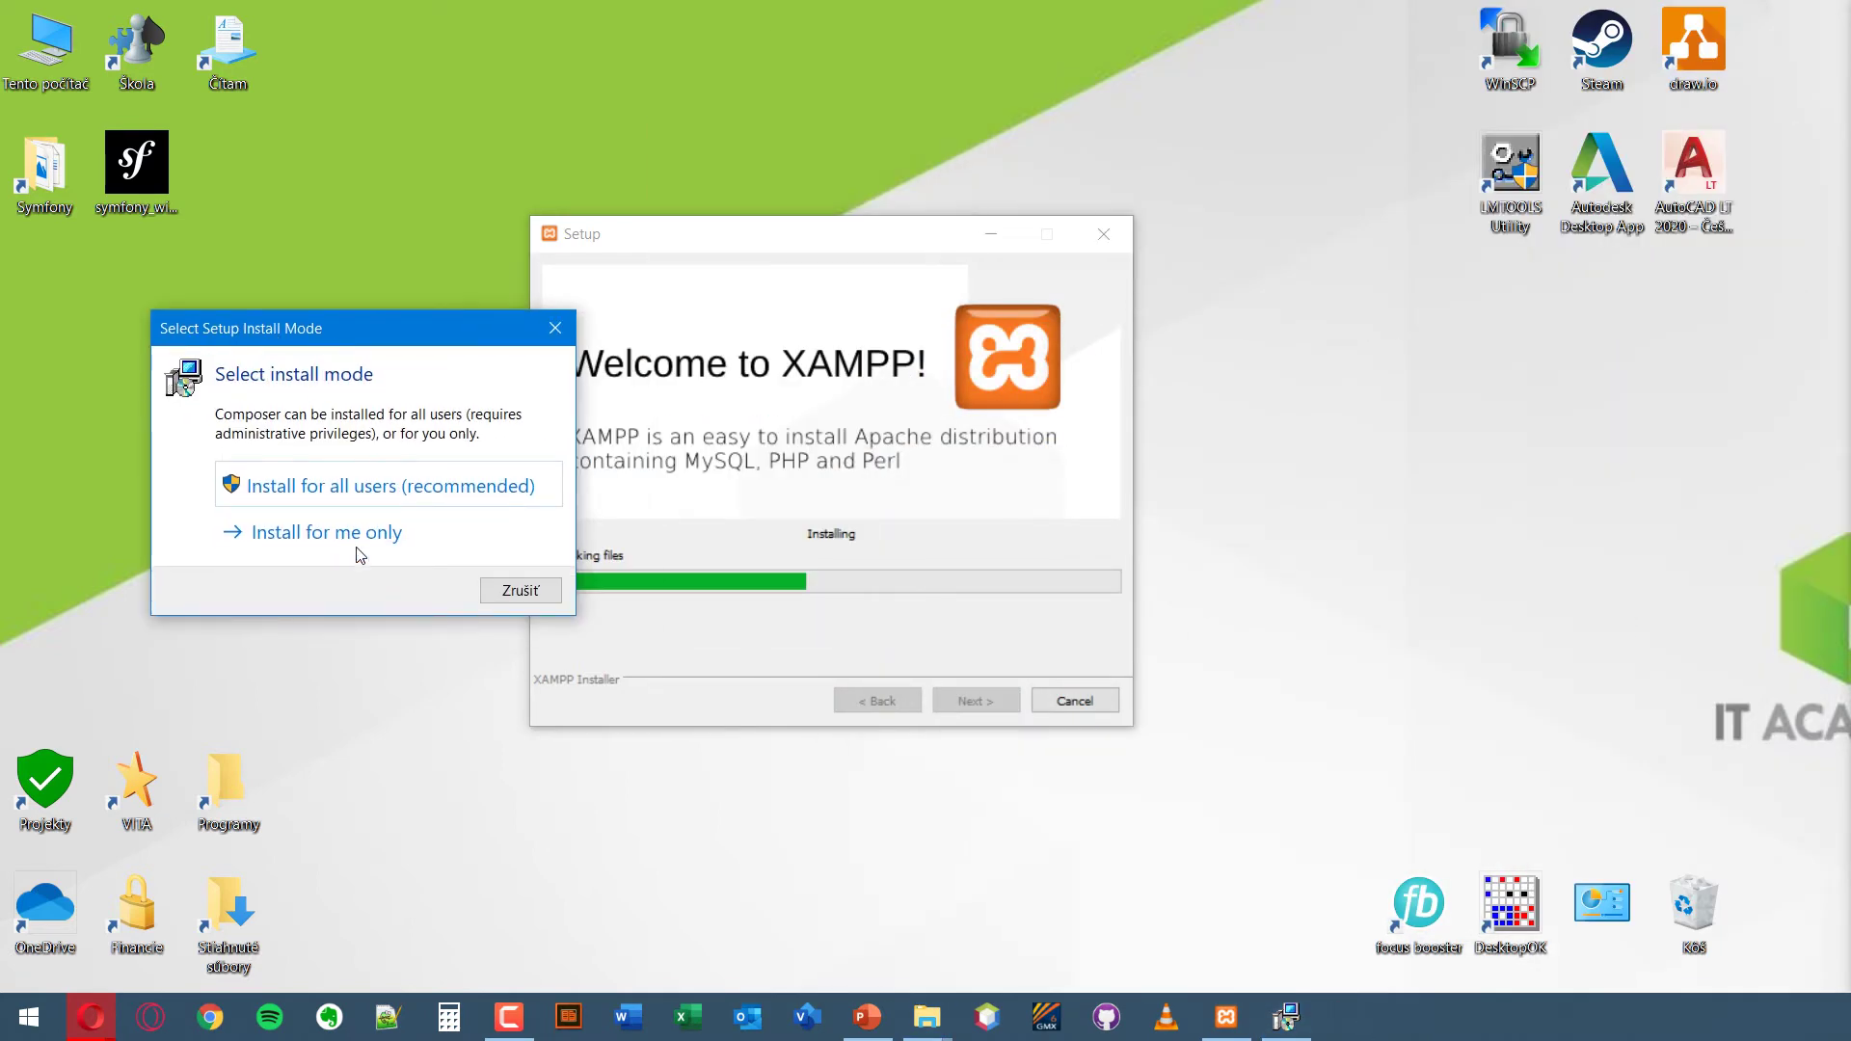
left_click(349, 489)
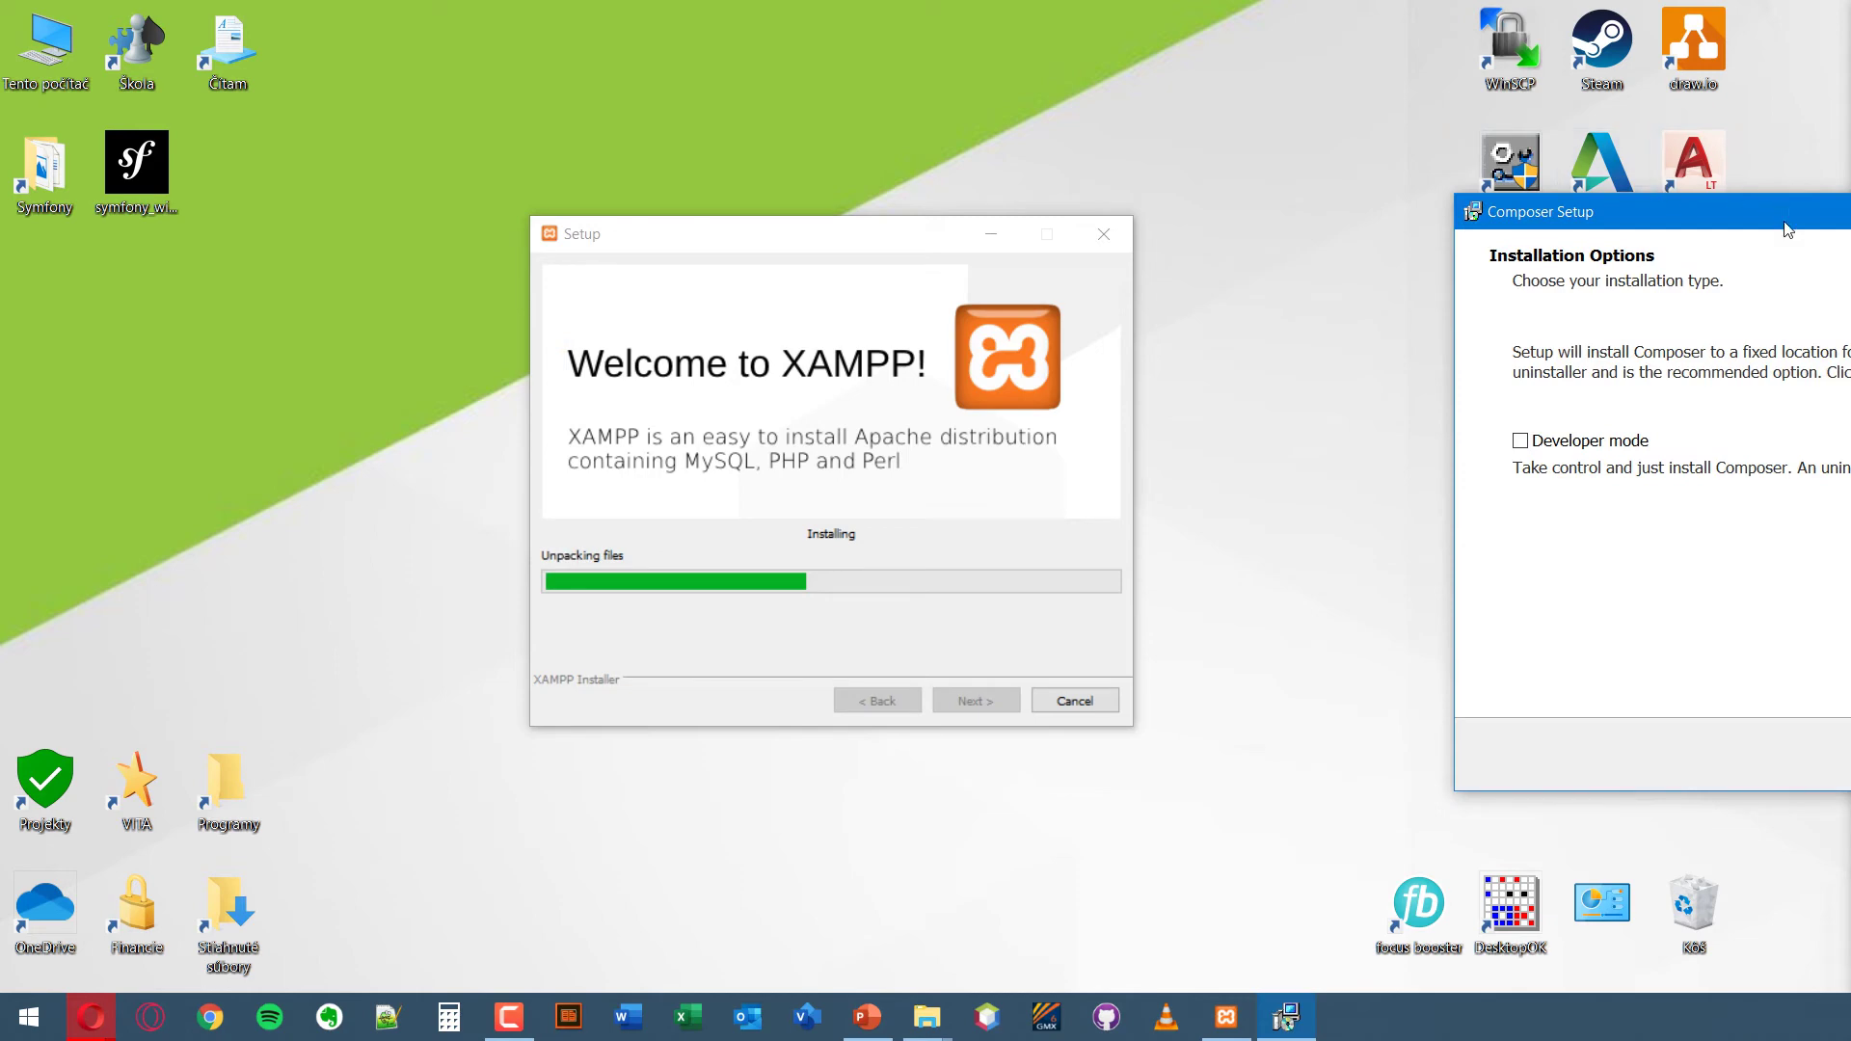
left_click_drag(1788, 229, 586, 261)
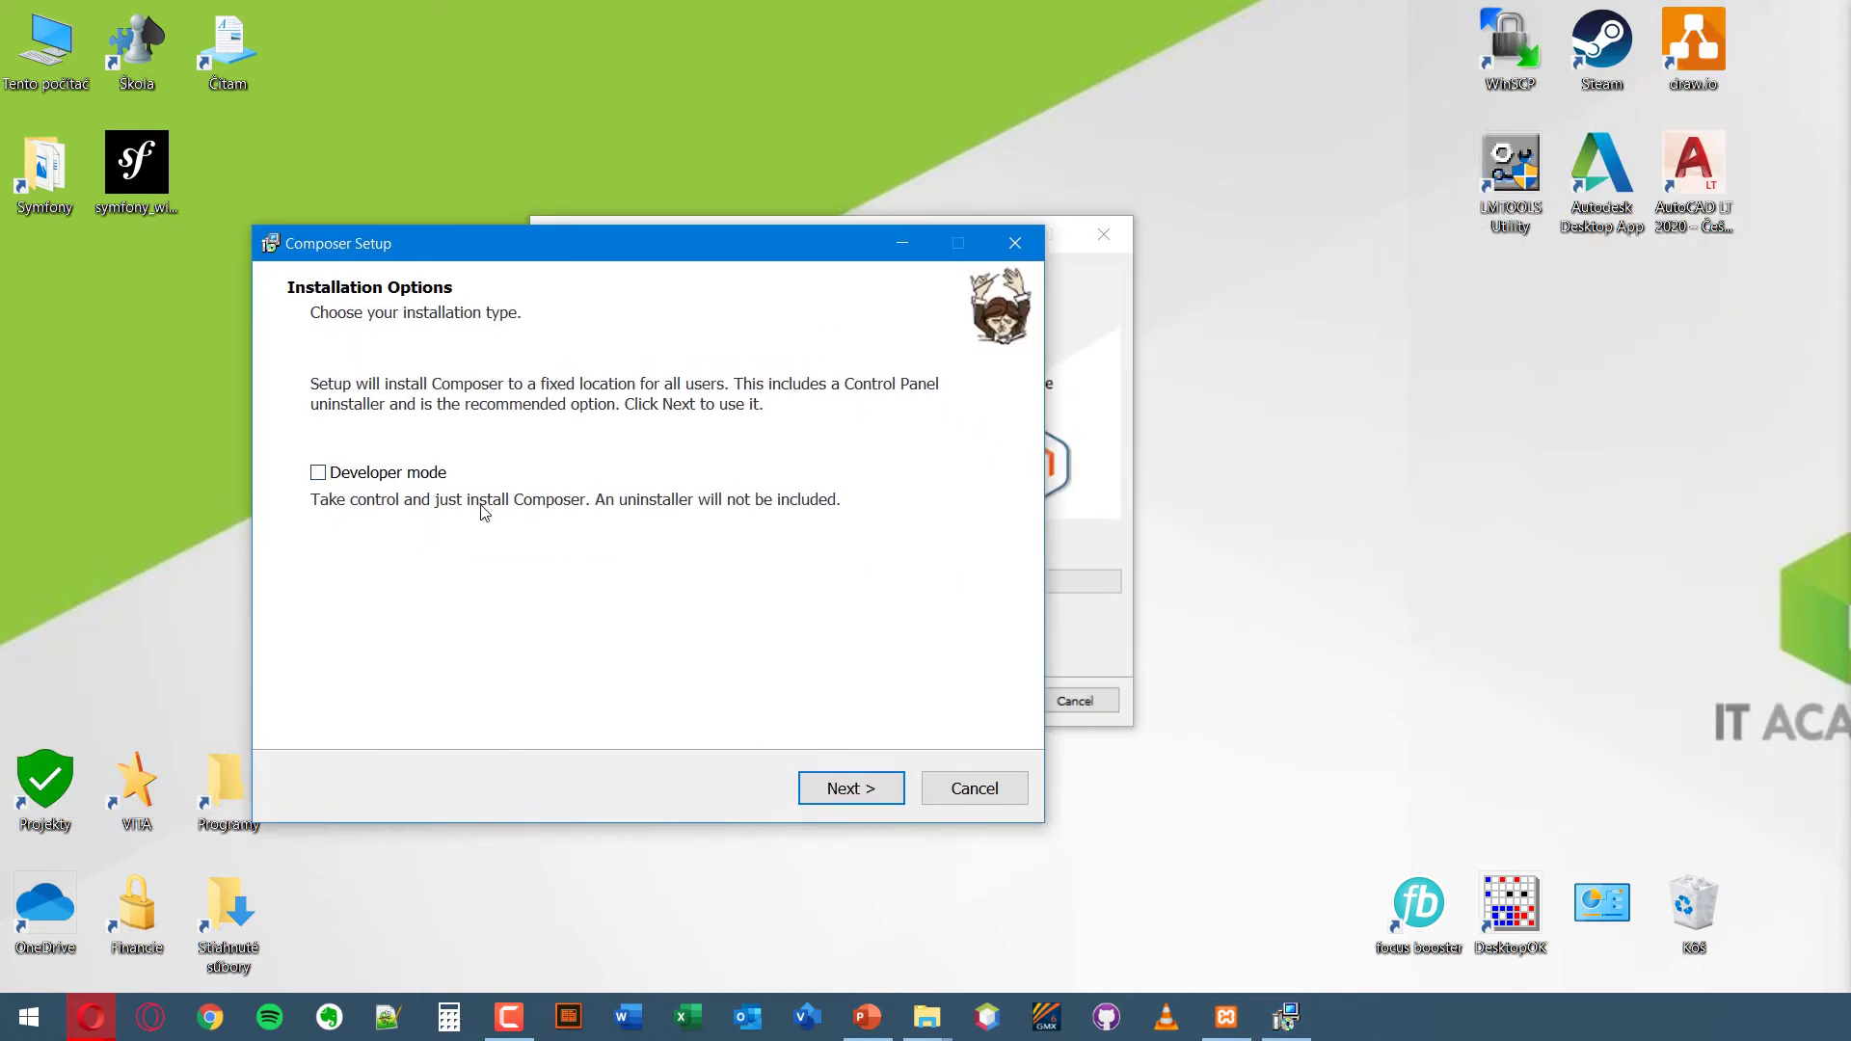
left_click(317, 473)
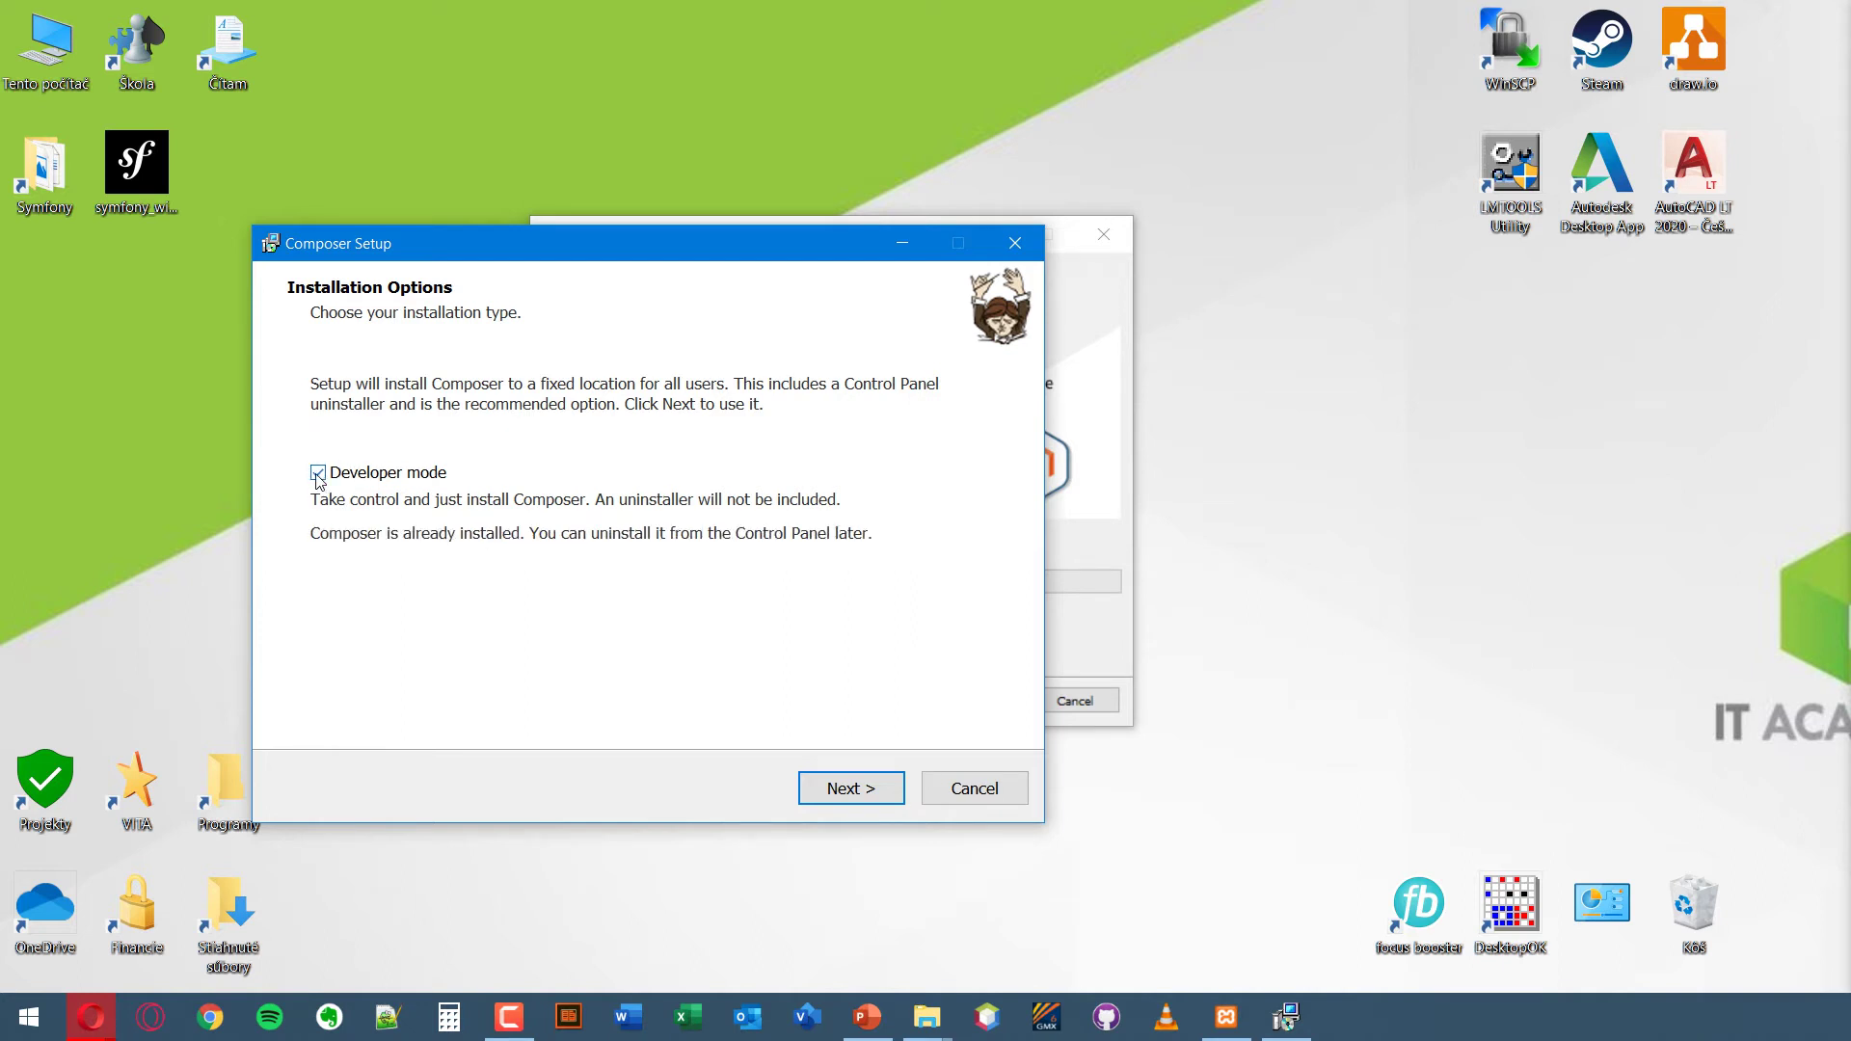
left_click(863, 789)
left_click(863, 789)
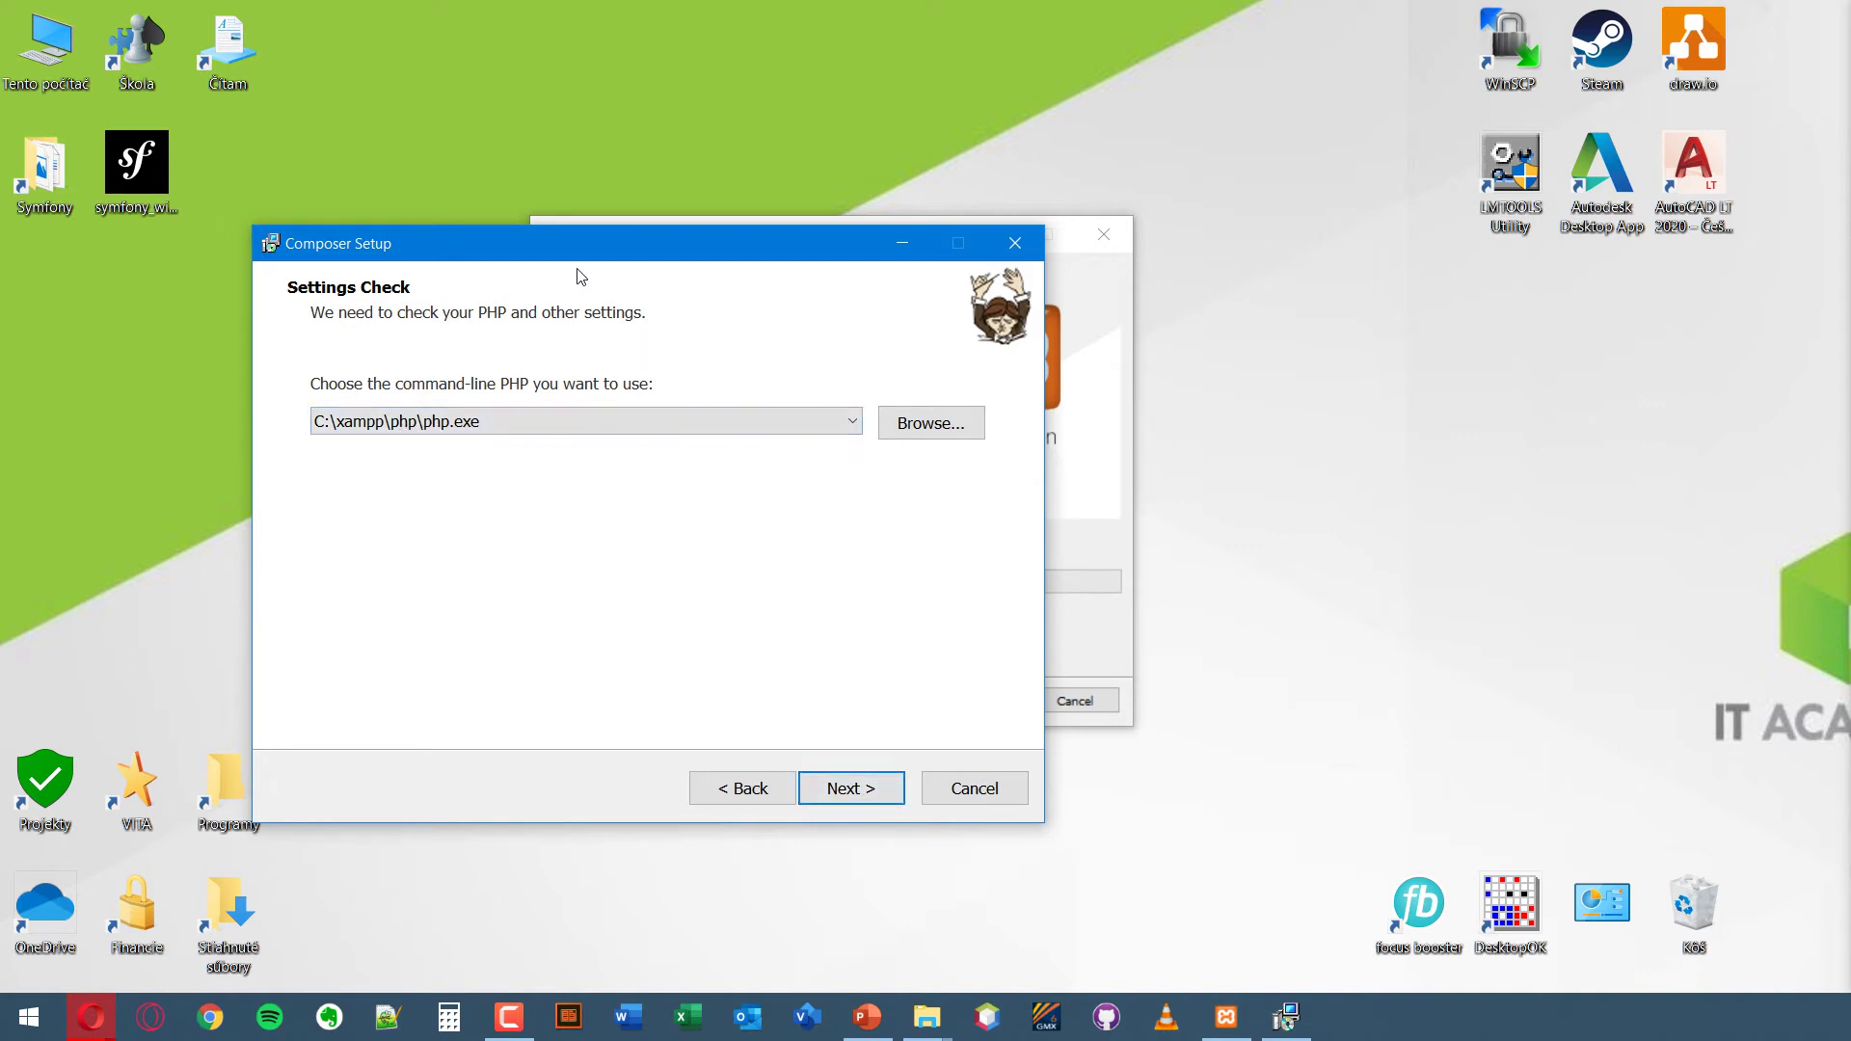
- Complete the Composer installation using C:\xampp\php\php.exe, without a proxy server and without viewing the online documentation
left_click_drag(658, 248, 81, 200)
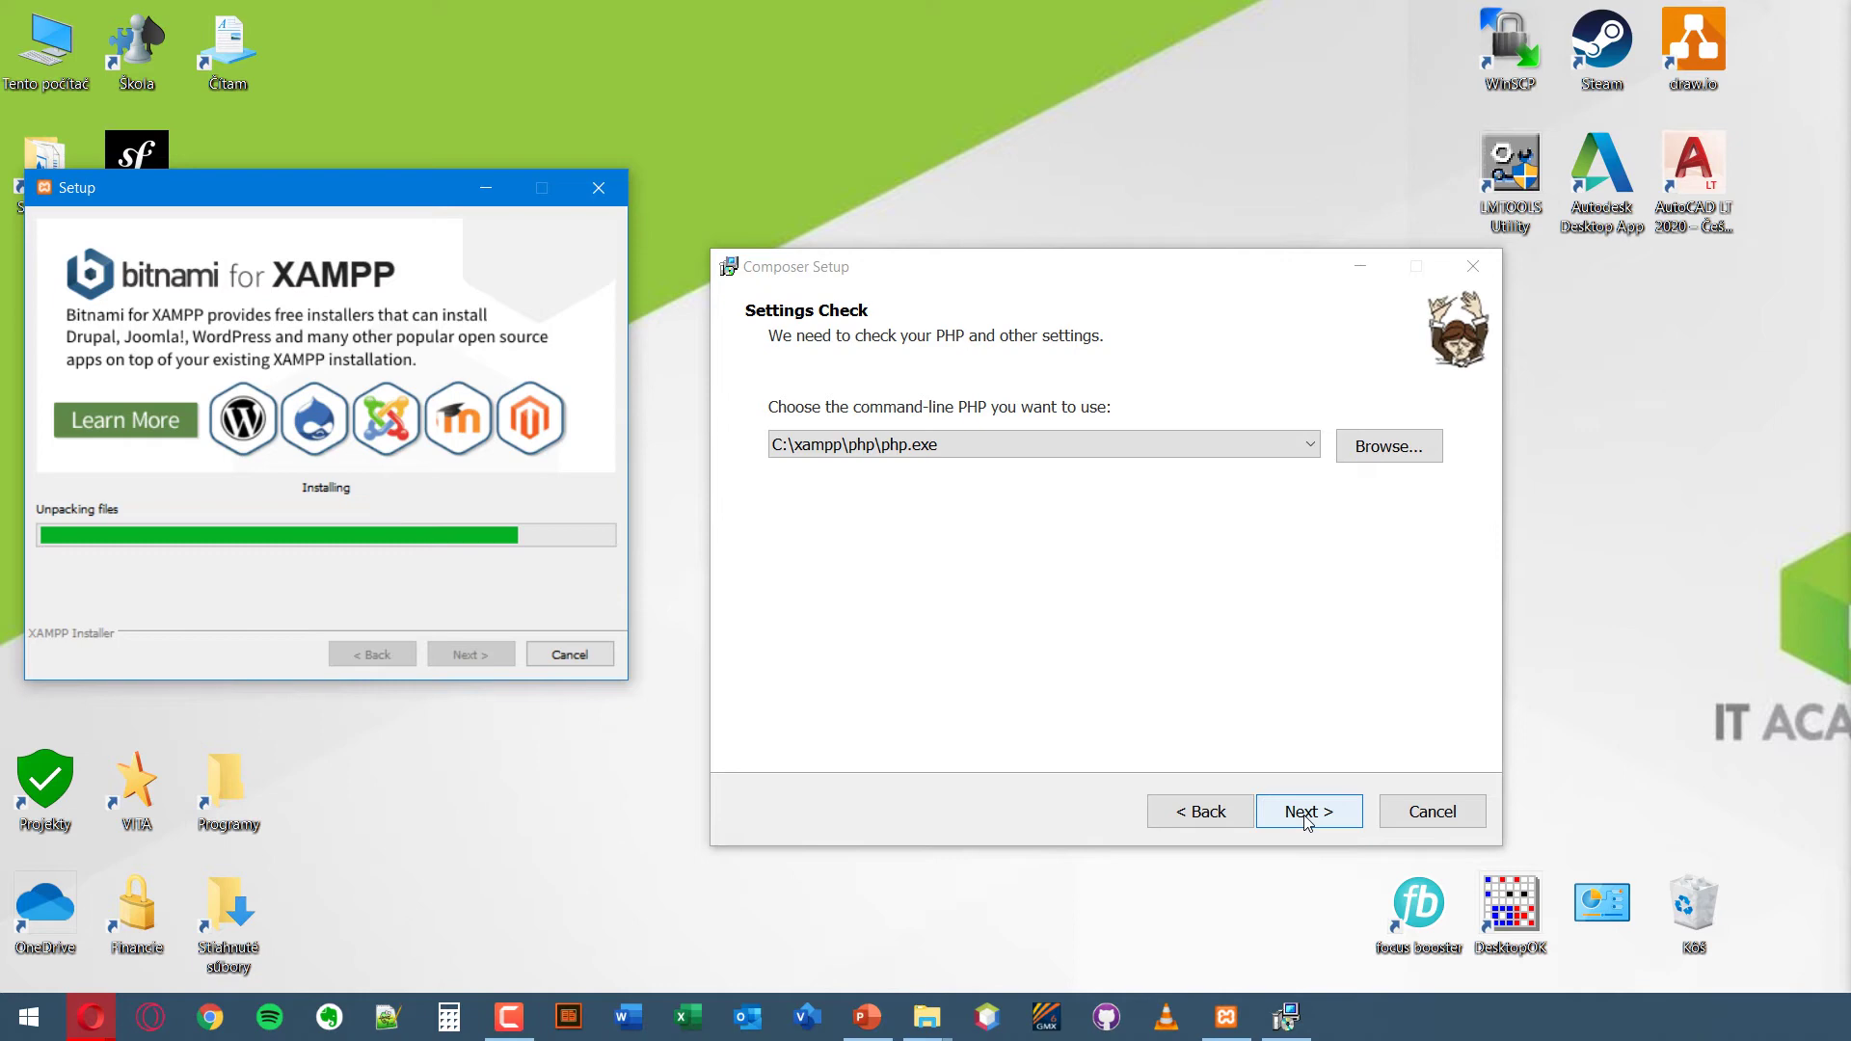
left_click(1306, 817)
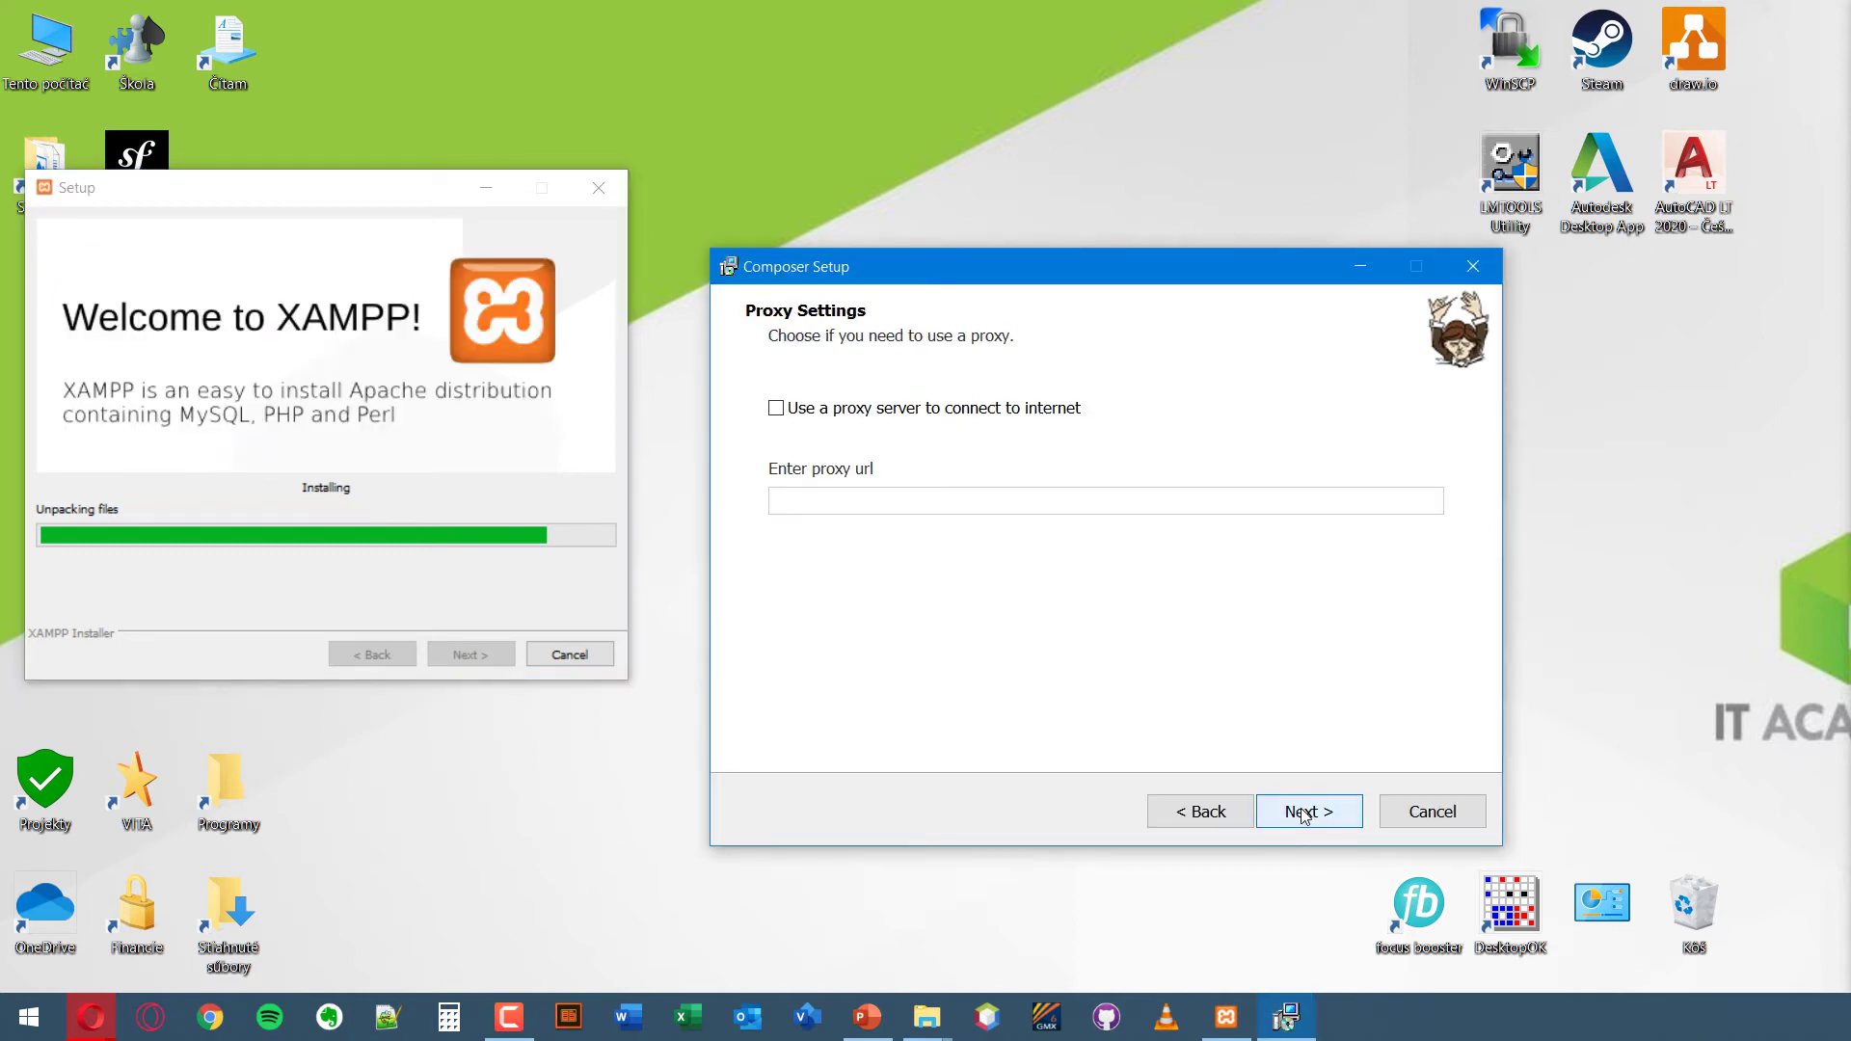
left_click(1304, 815)
left_click(1308, 817)
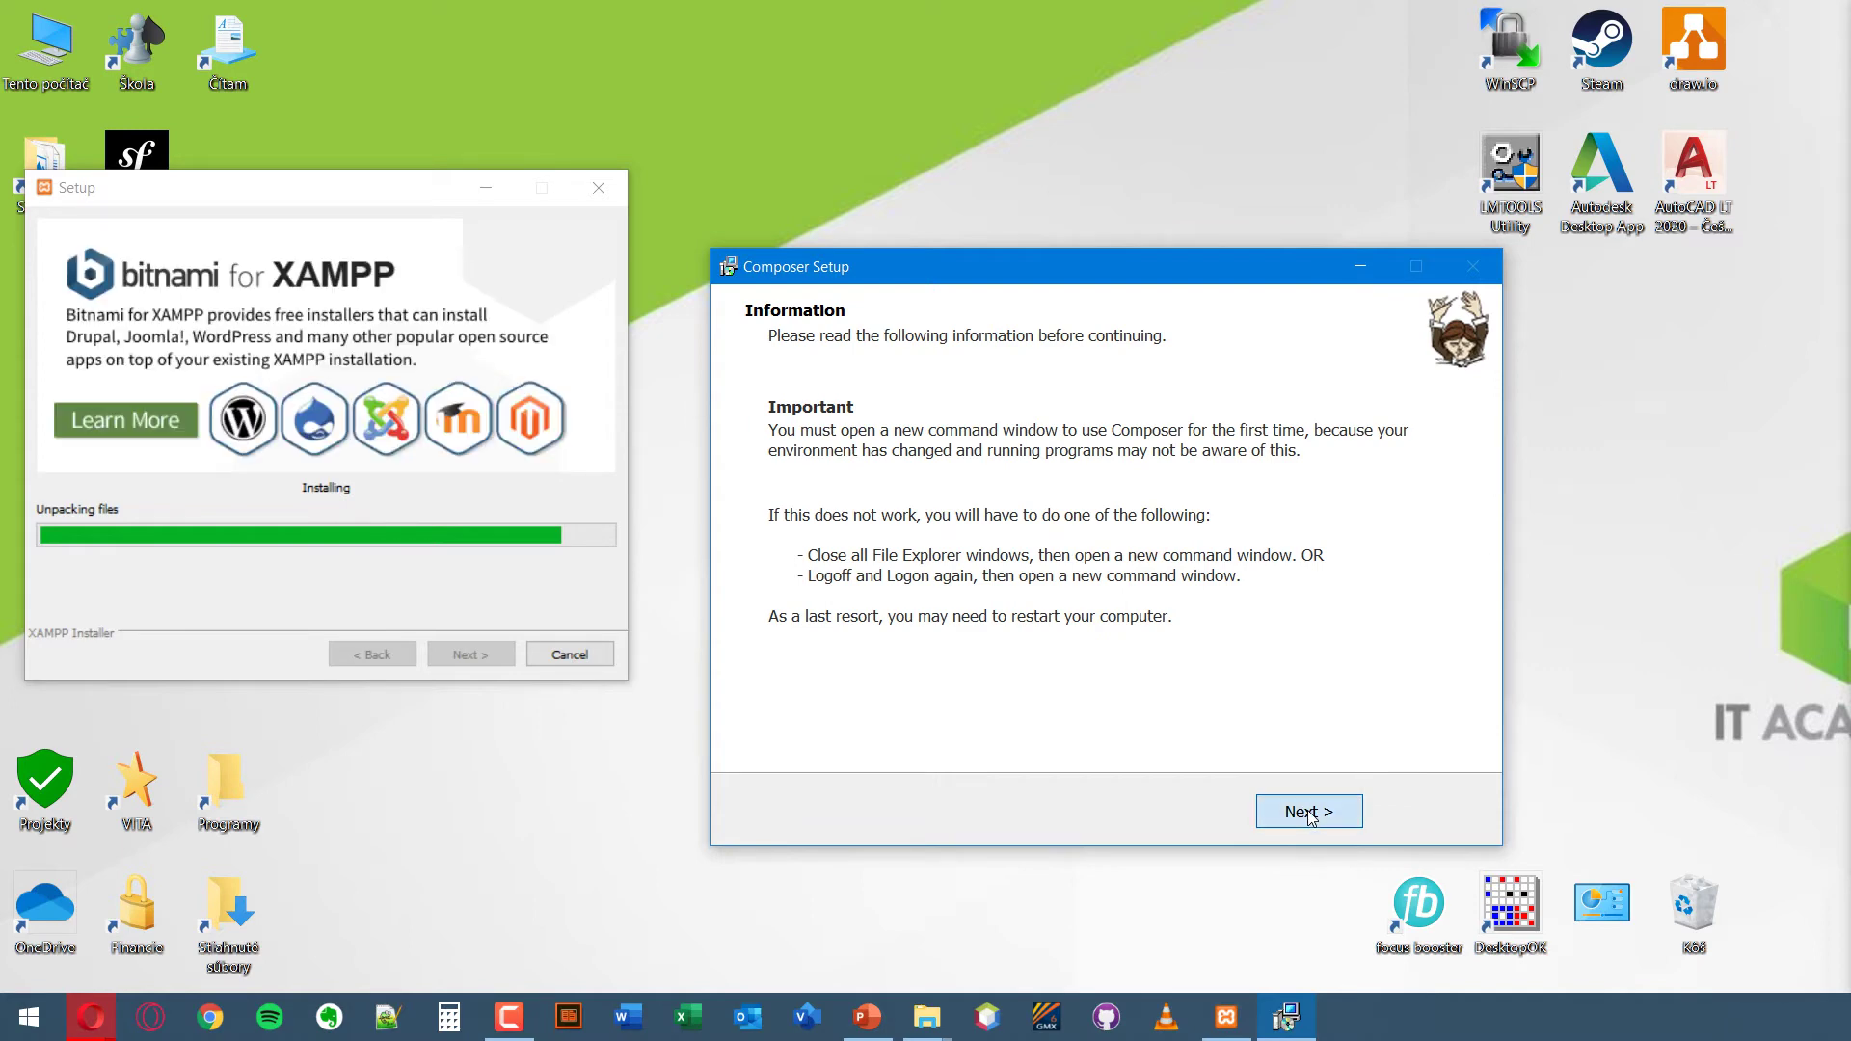
left_click(1311, 816)
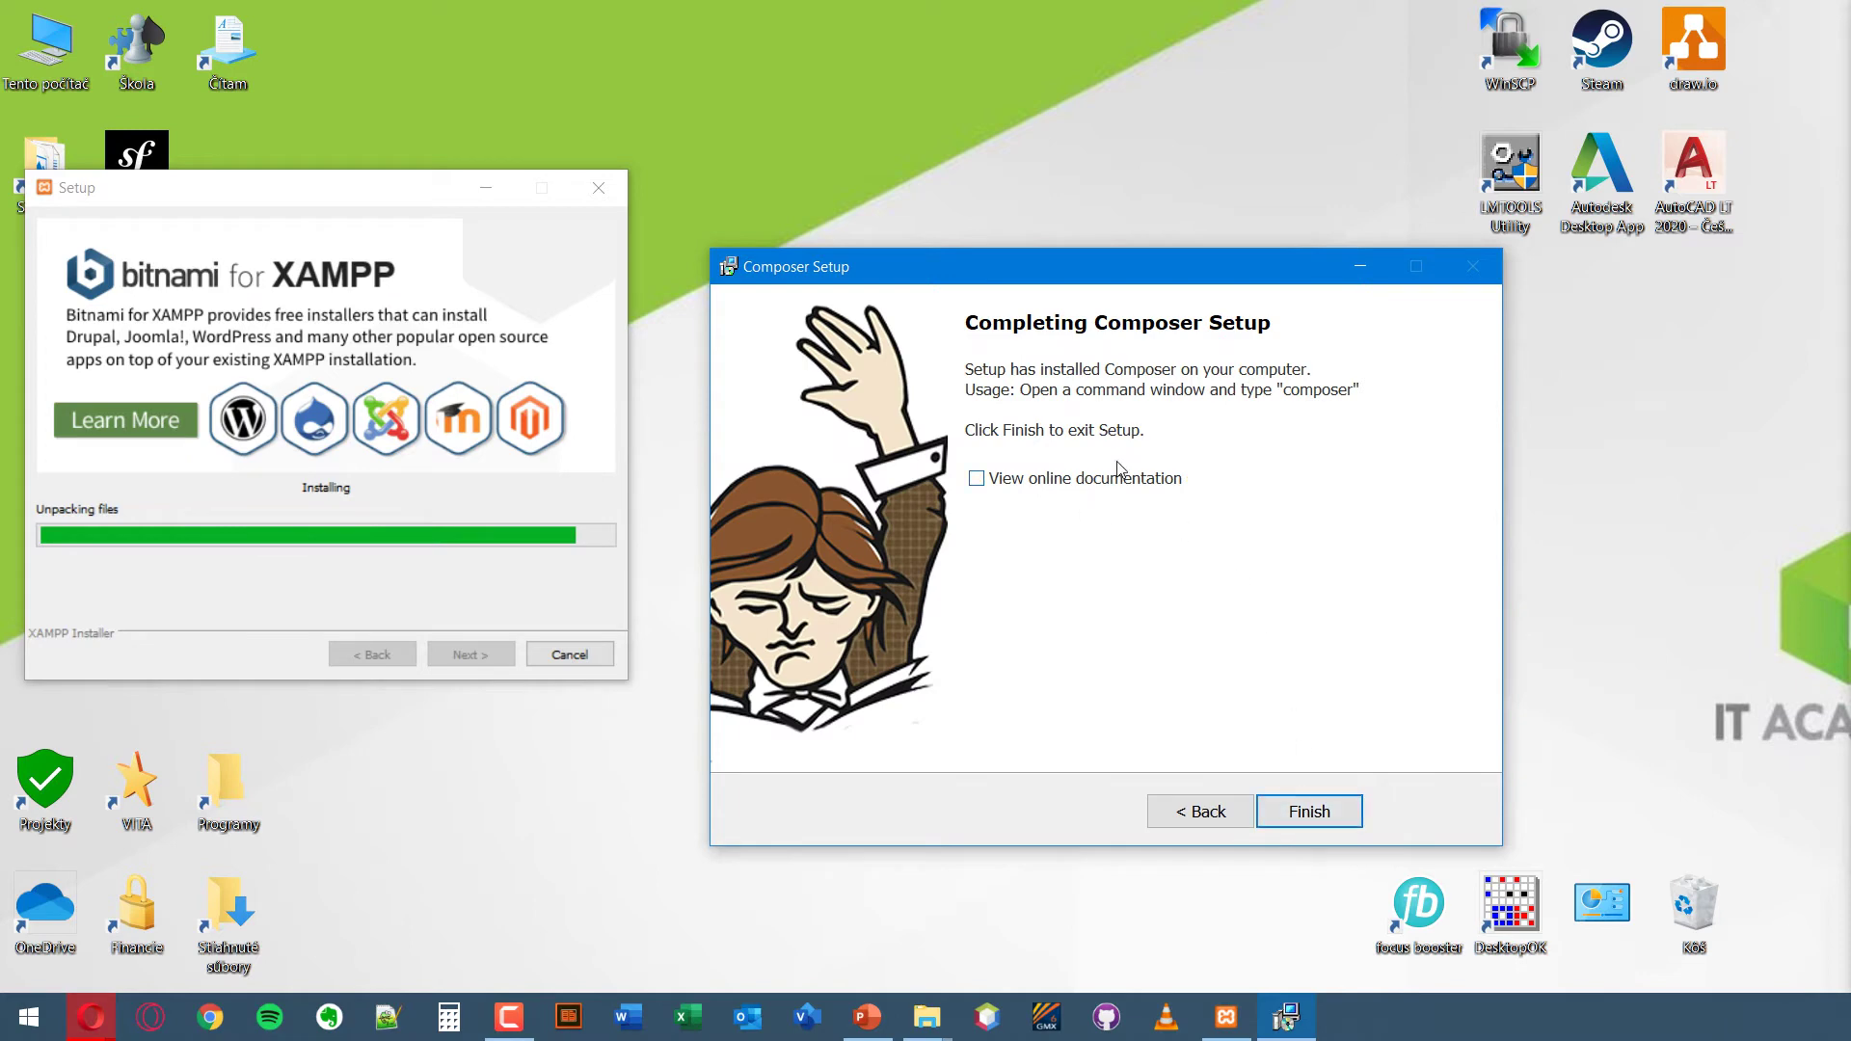
left_click(1345, 812)
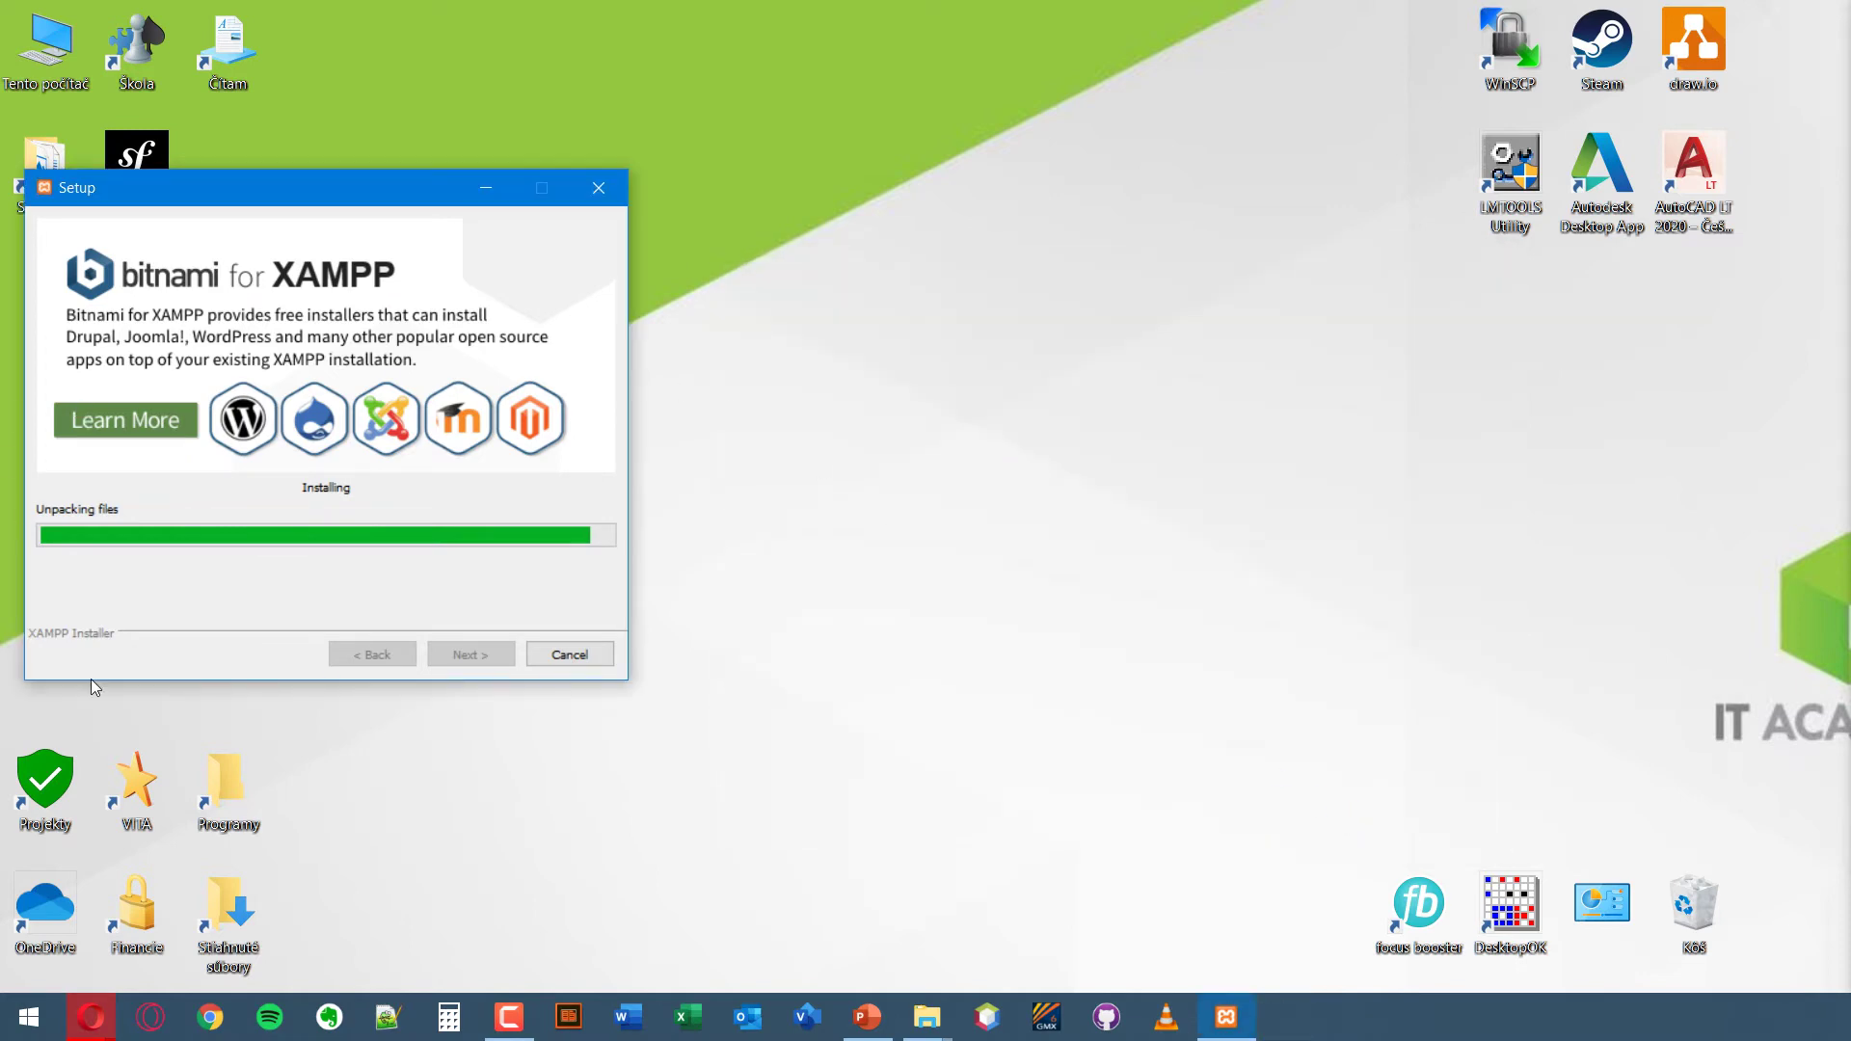
- Find cmd in the system search and run cmd.exe as administrator
left_click_drag(220, 182, 681, 153)
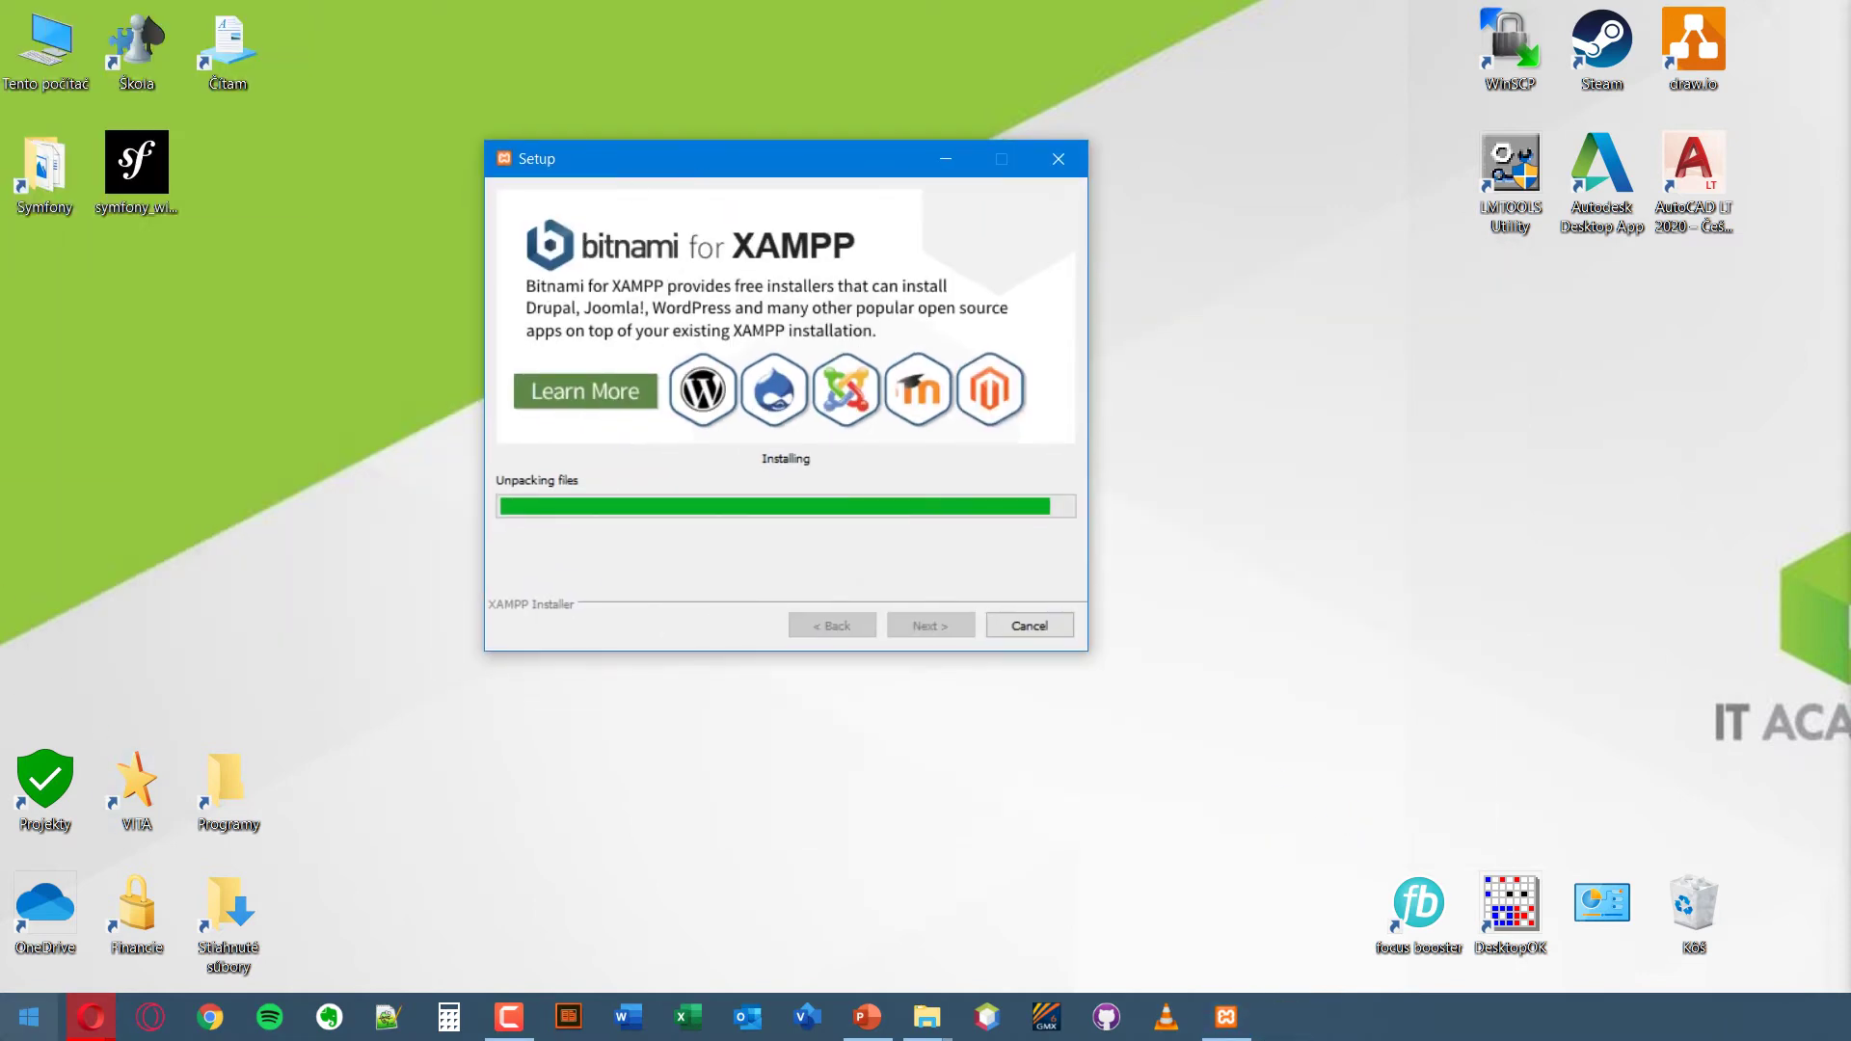
left_click(27, 1016)
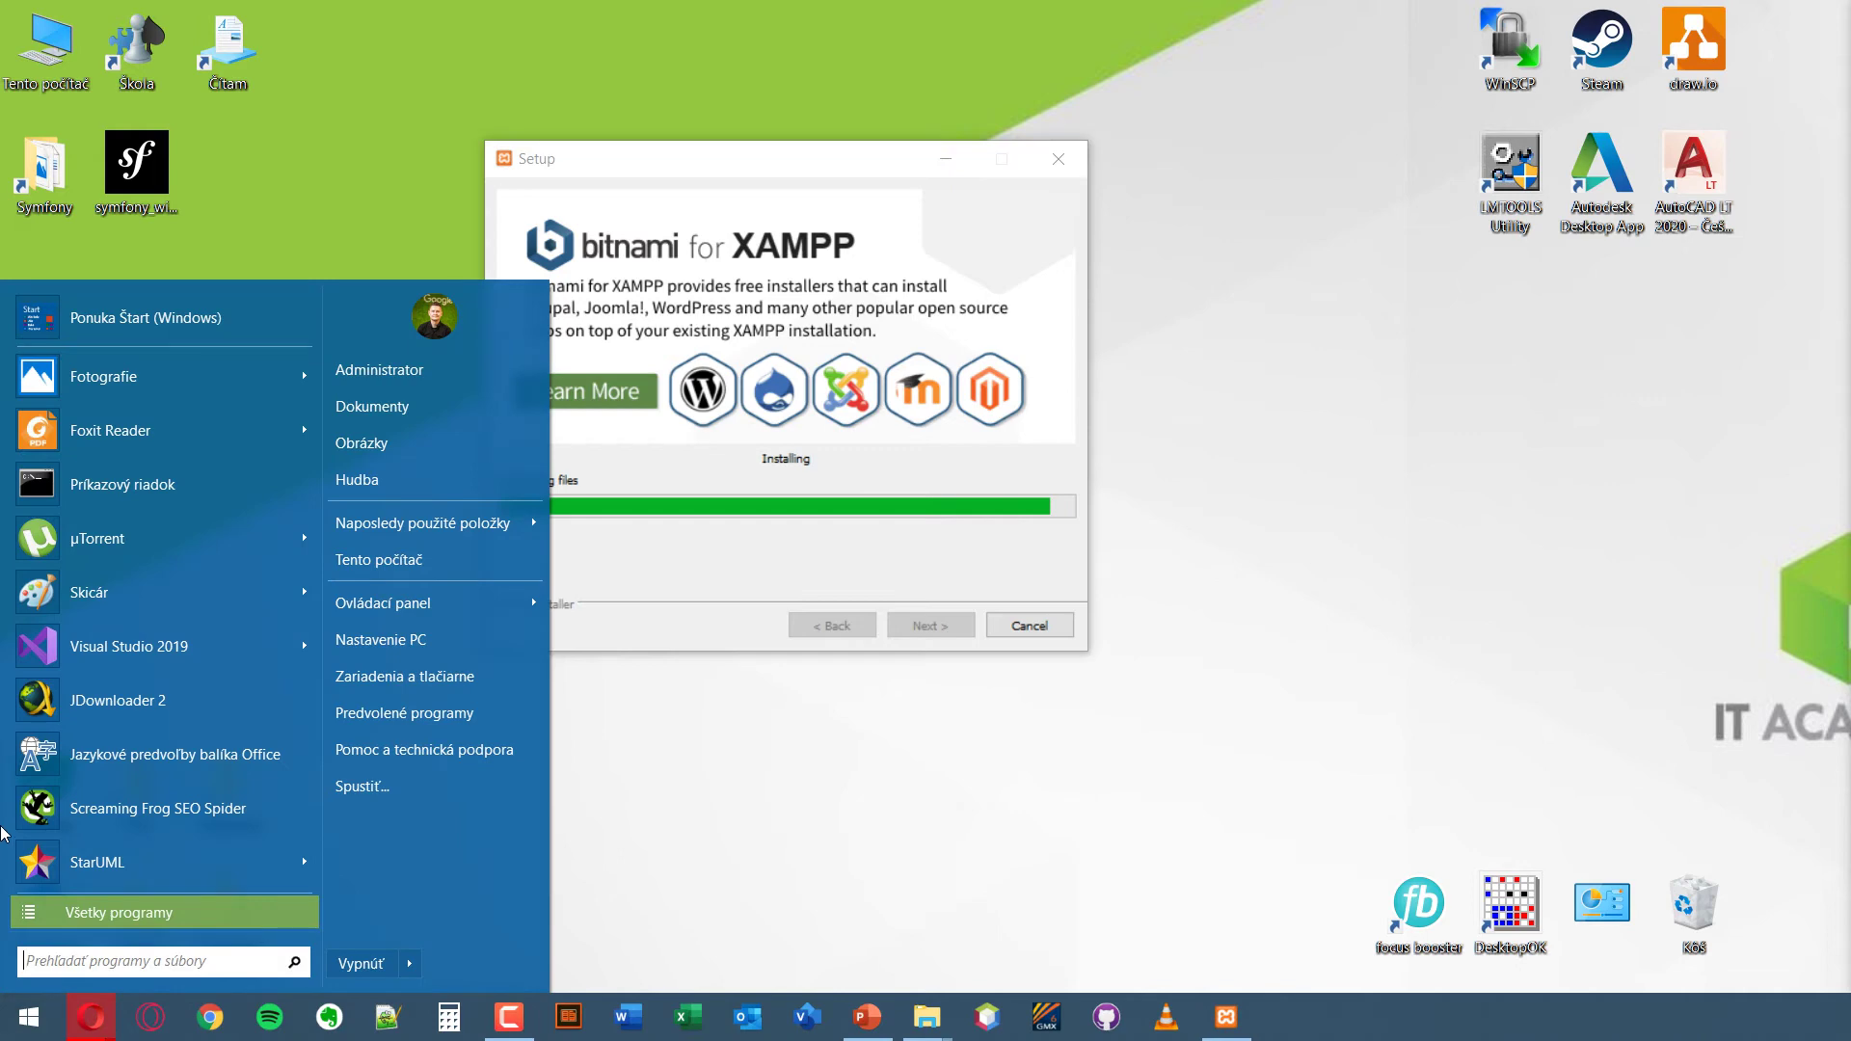
type("cmd")
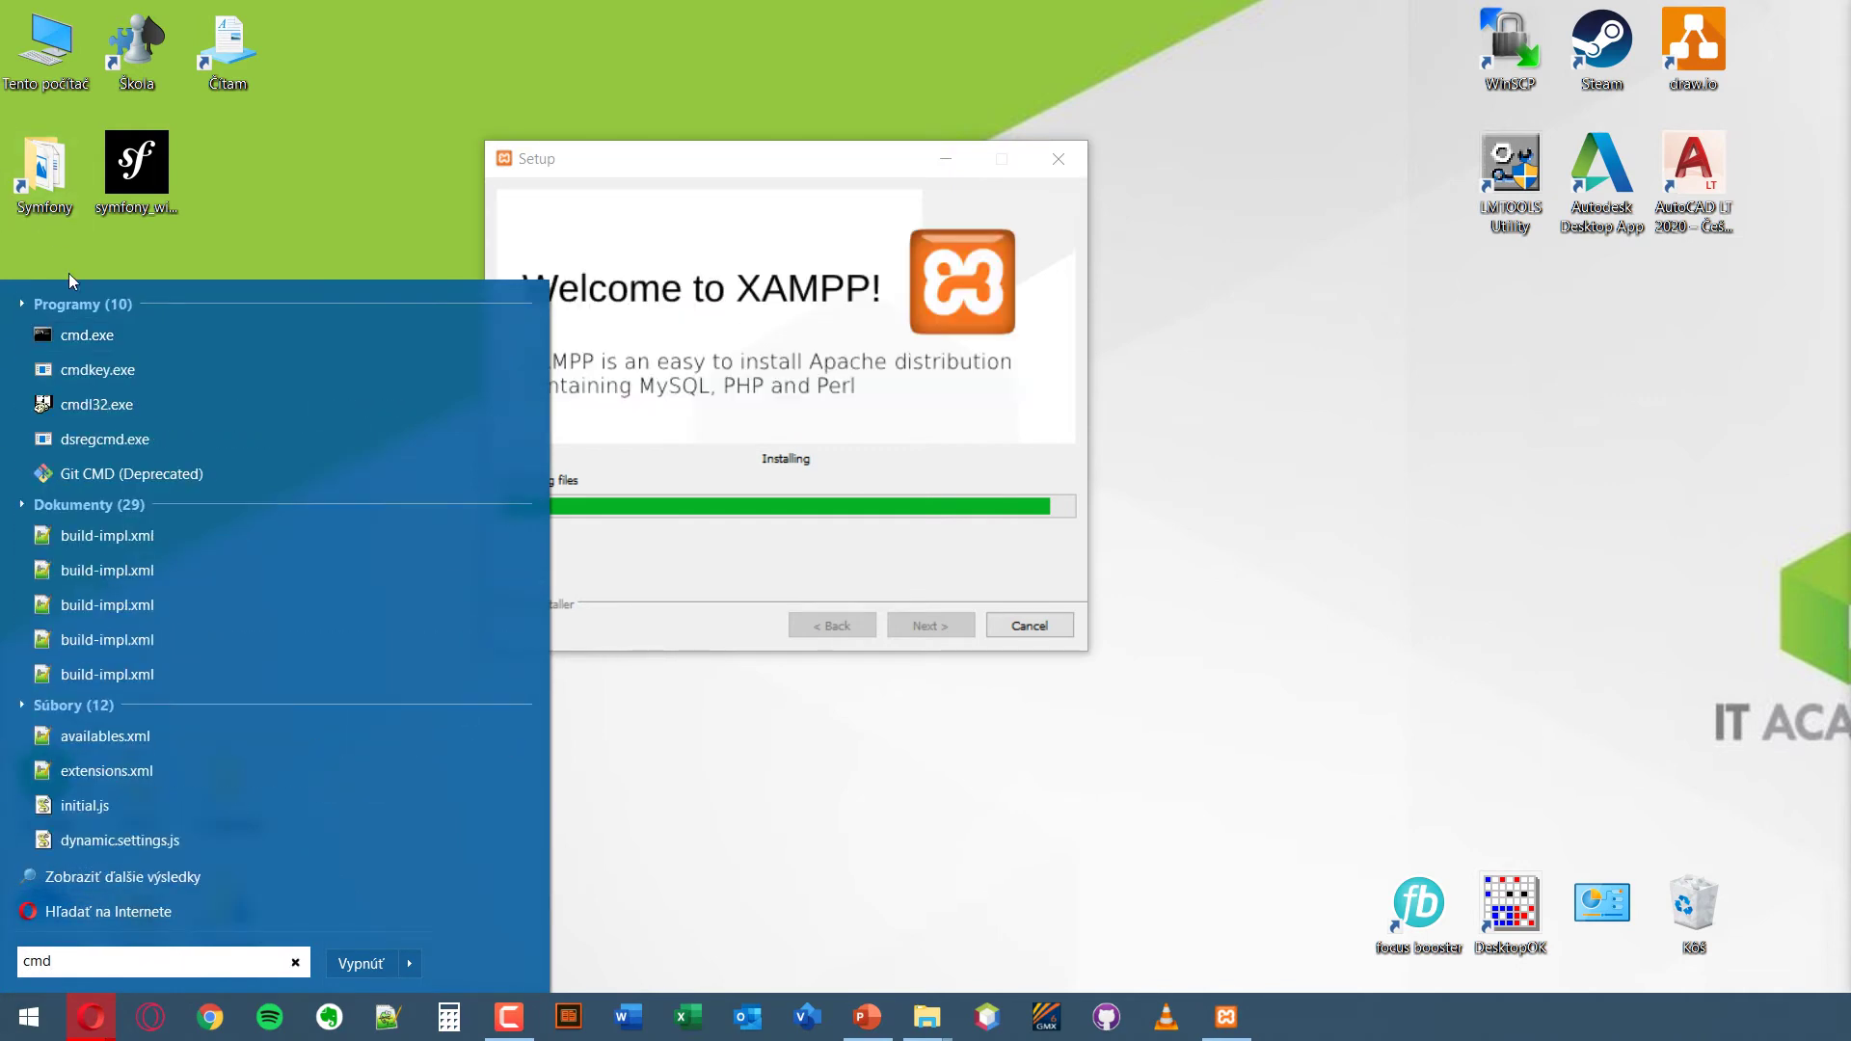
right_click(94, 333)
left_click(193, 393)
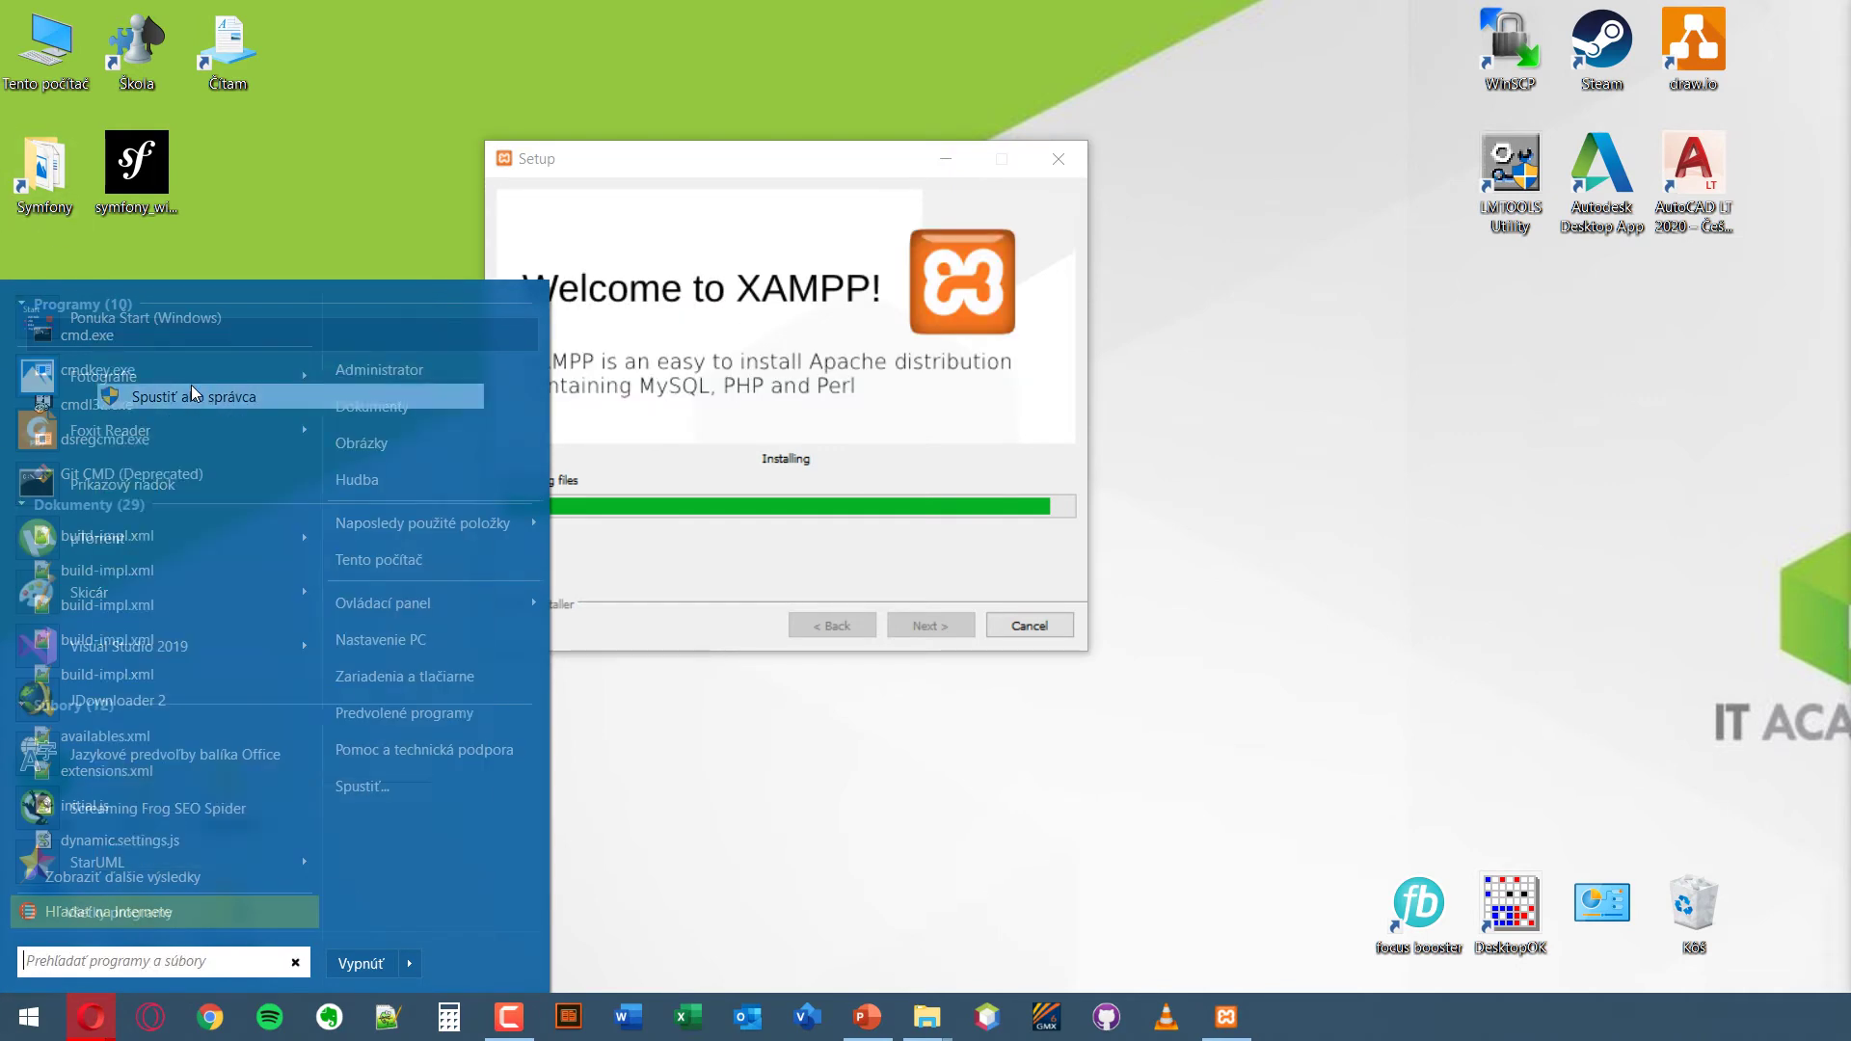
- Run the composer command in a maximized Command Prompt and review its output from the beginning
type("co")
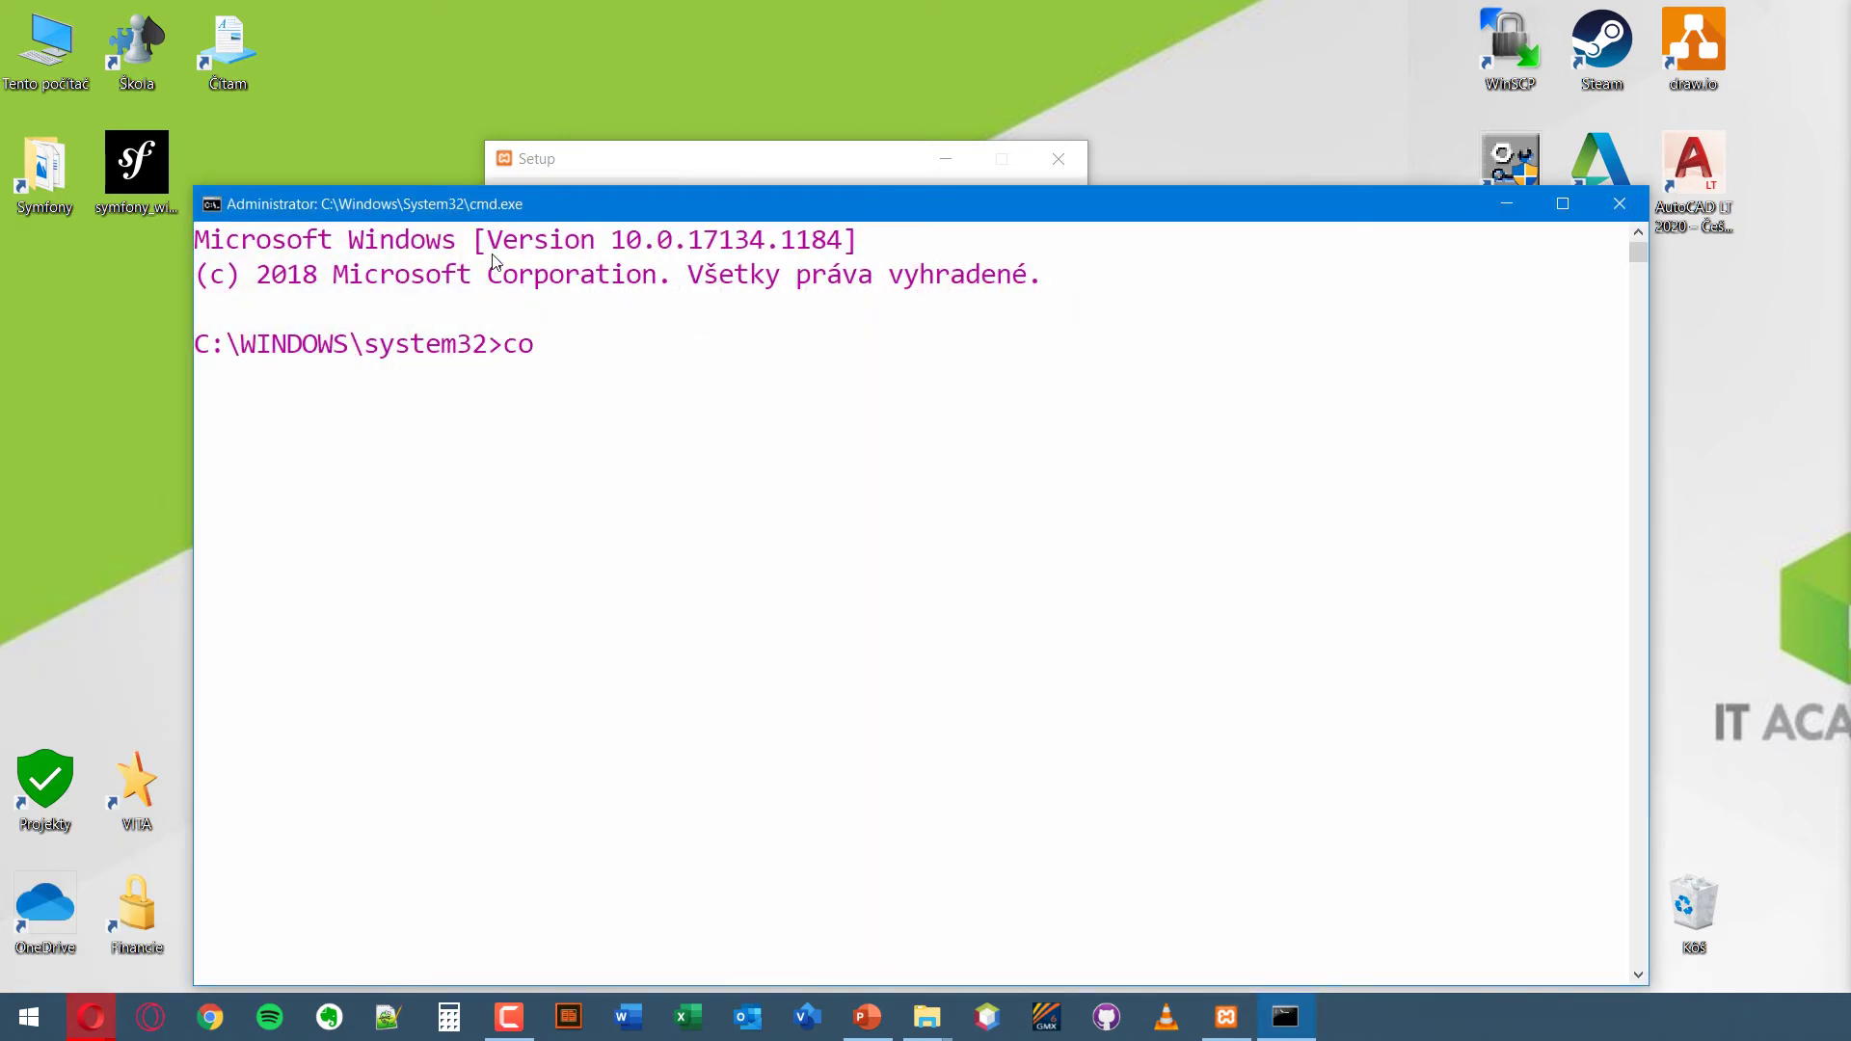
type("mposer")
key("Return")
double_click(514, 214)
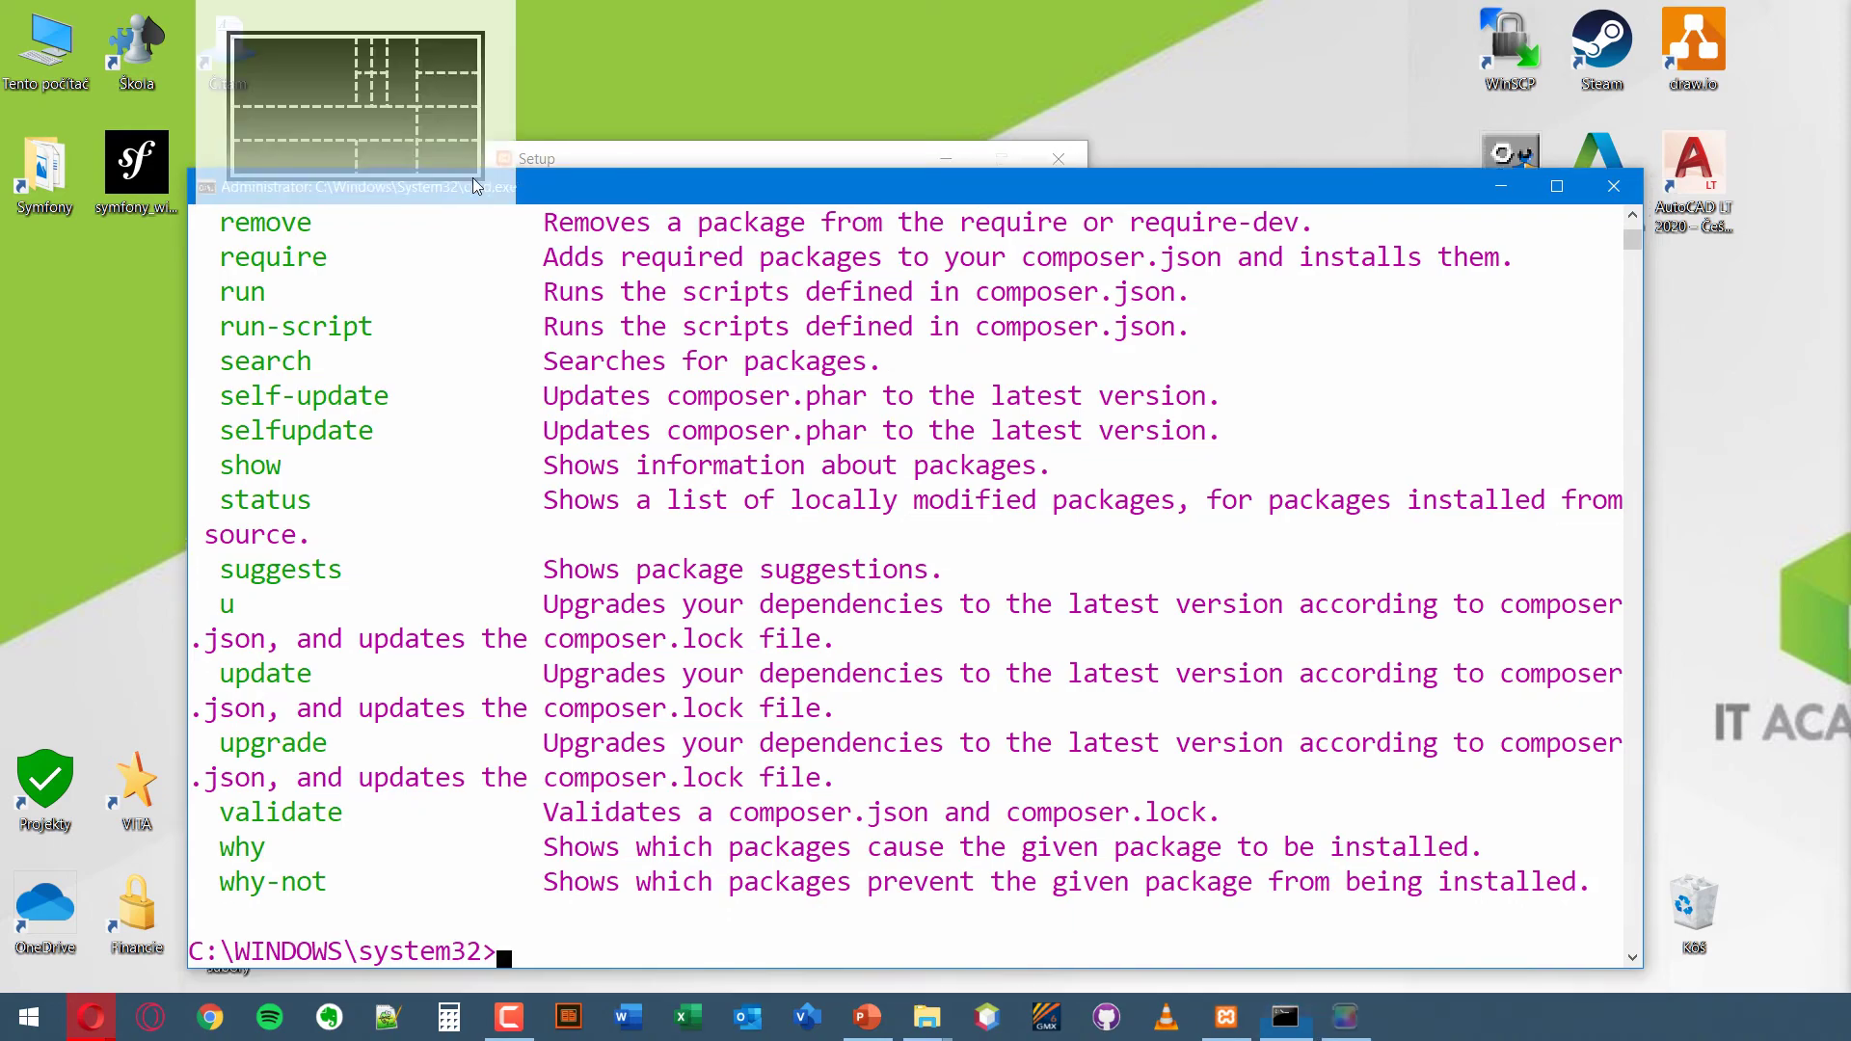
scroll(578, 387, "up", 15)
scroll(579, 388, "up", 3)
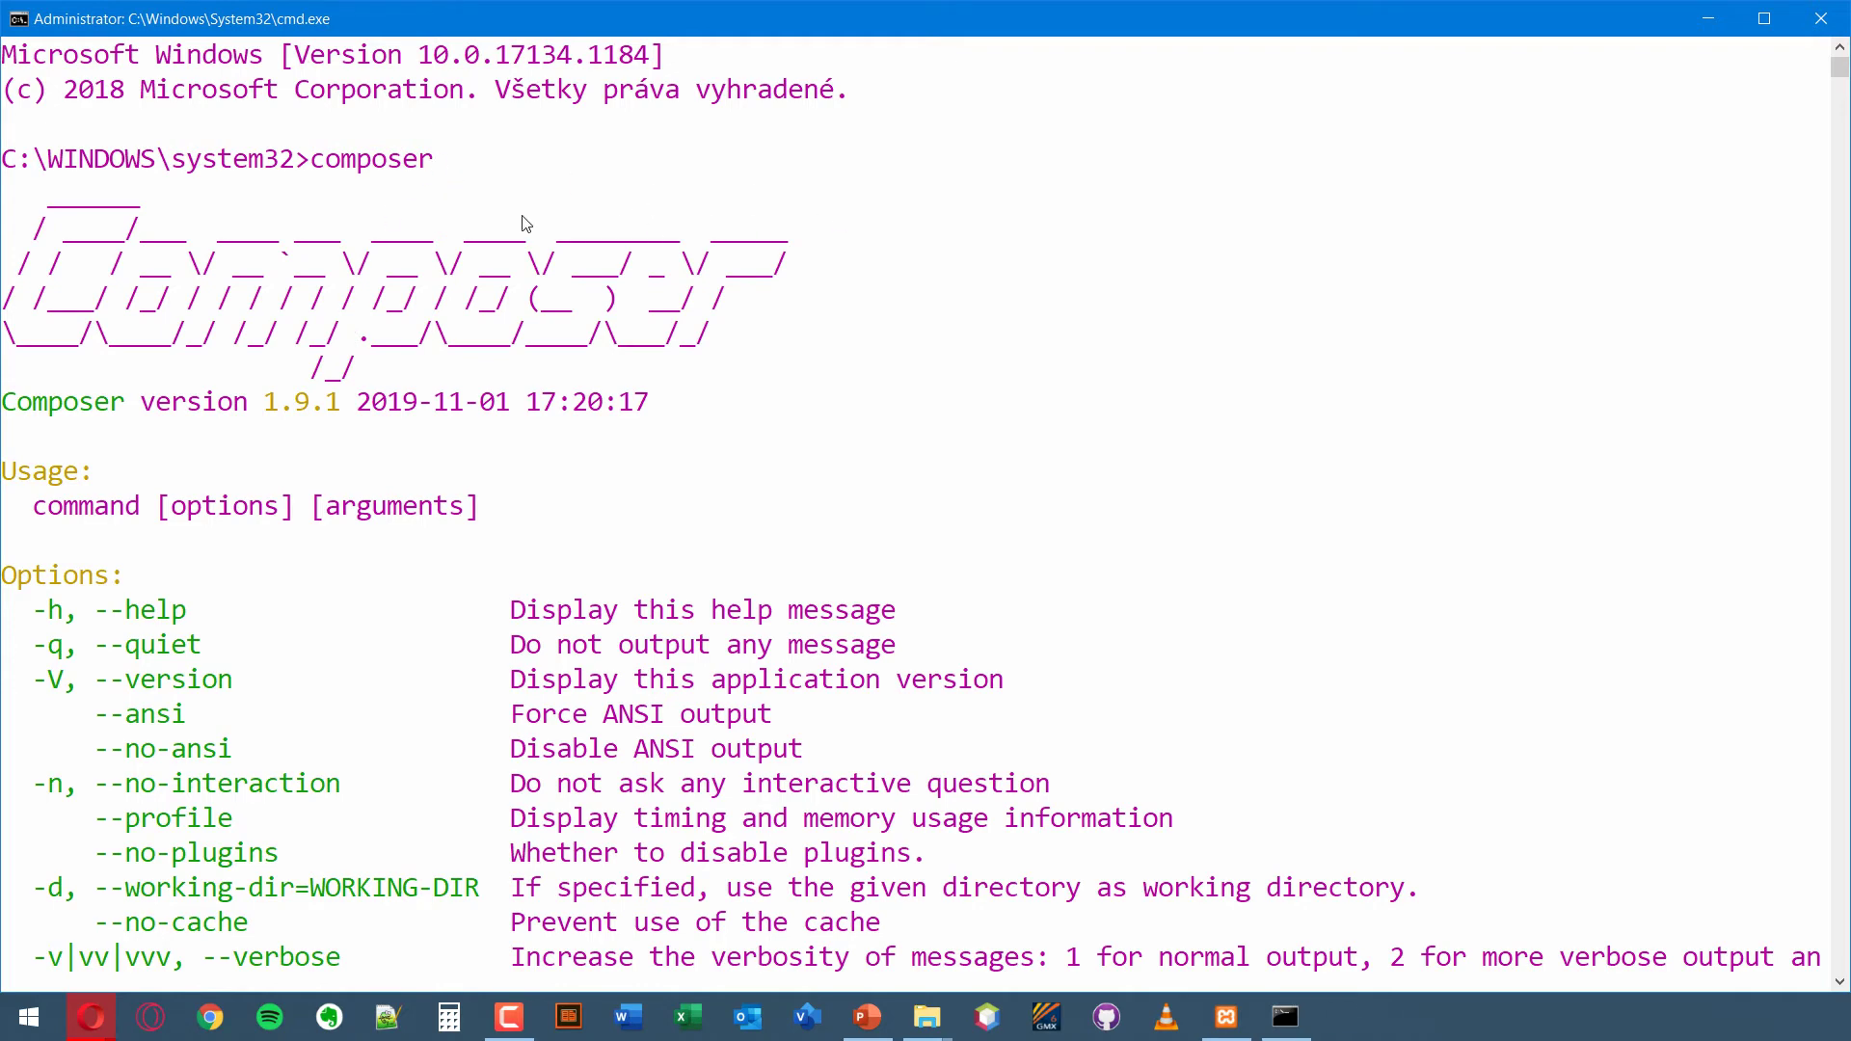
- Check the installed Composer version with composer -V and look back over the list of available options
key("Up")
type("-V")
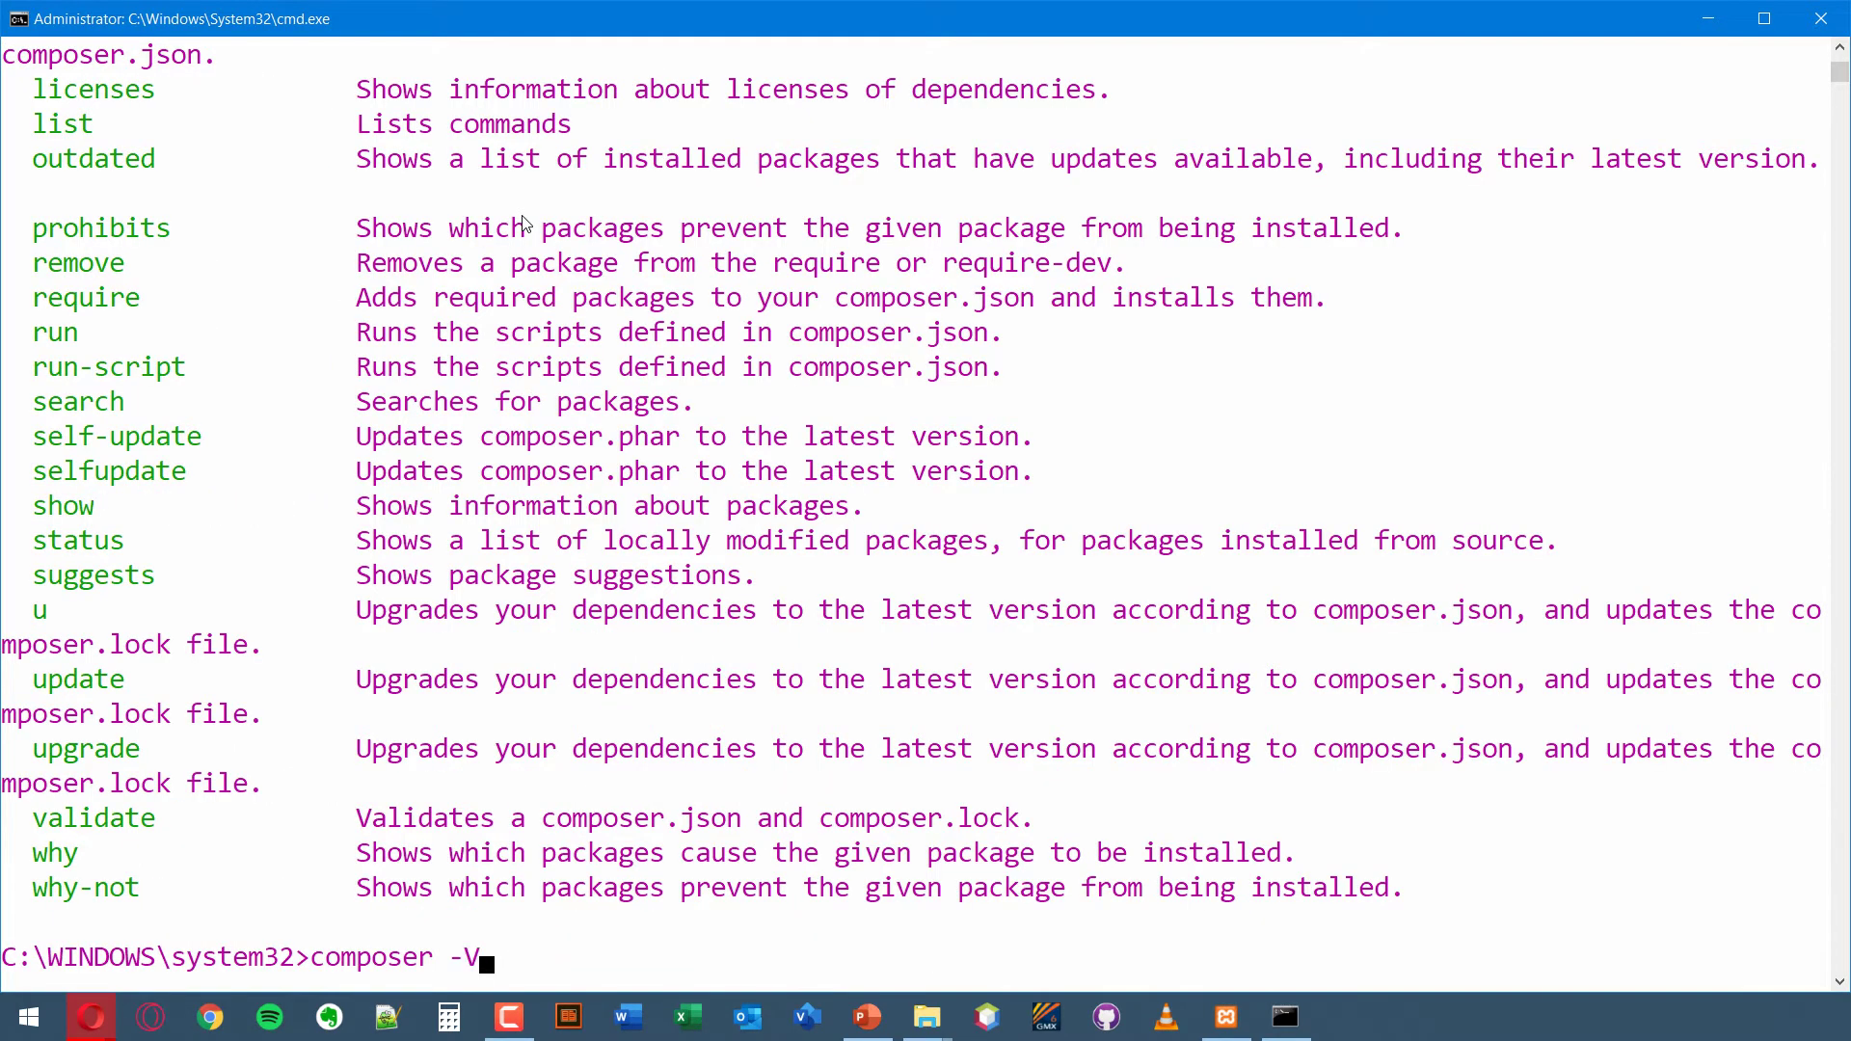
key("Return")
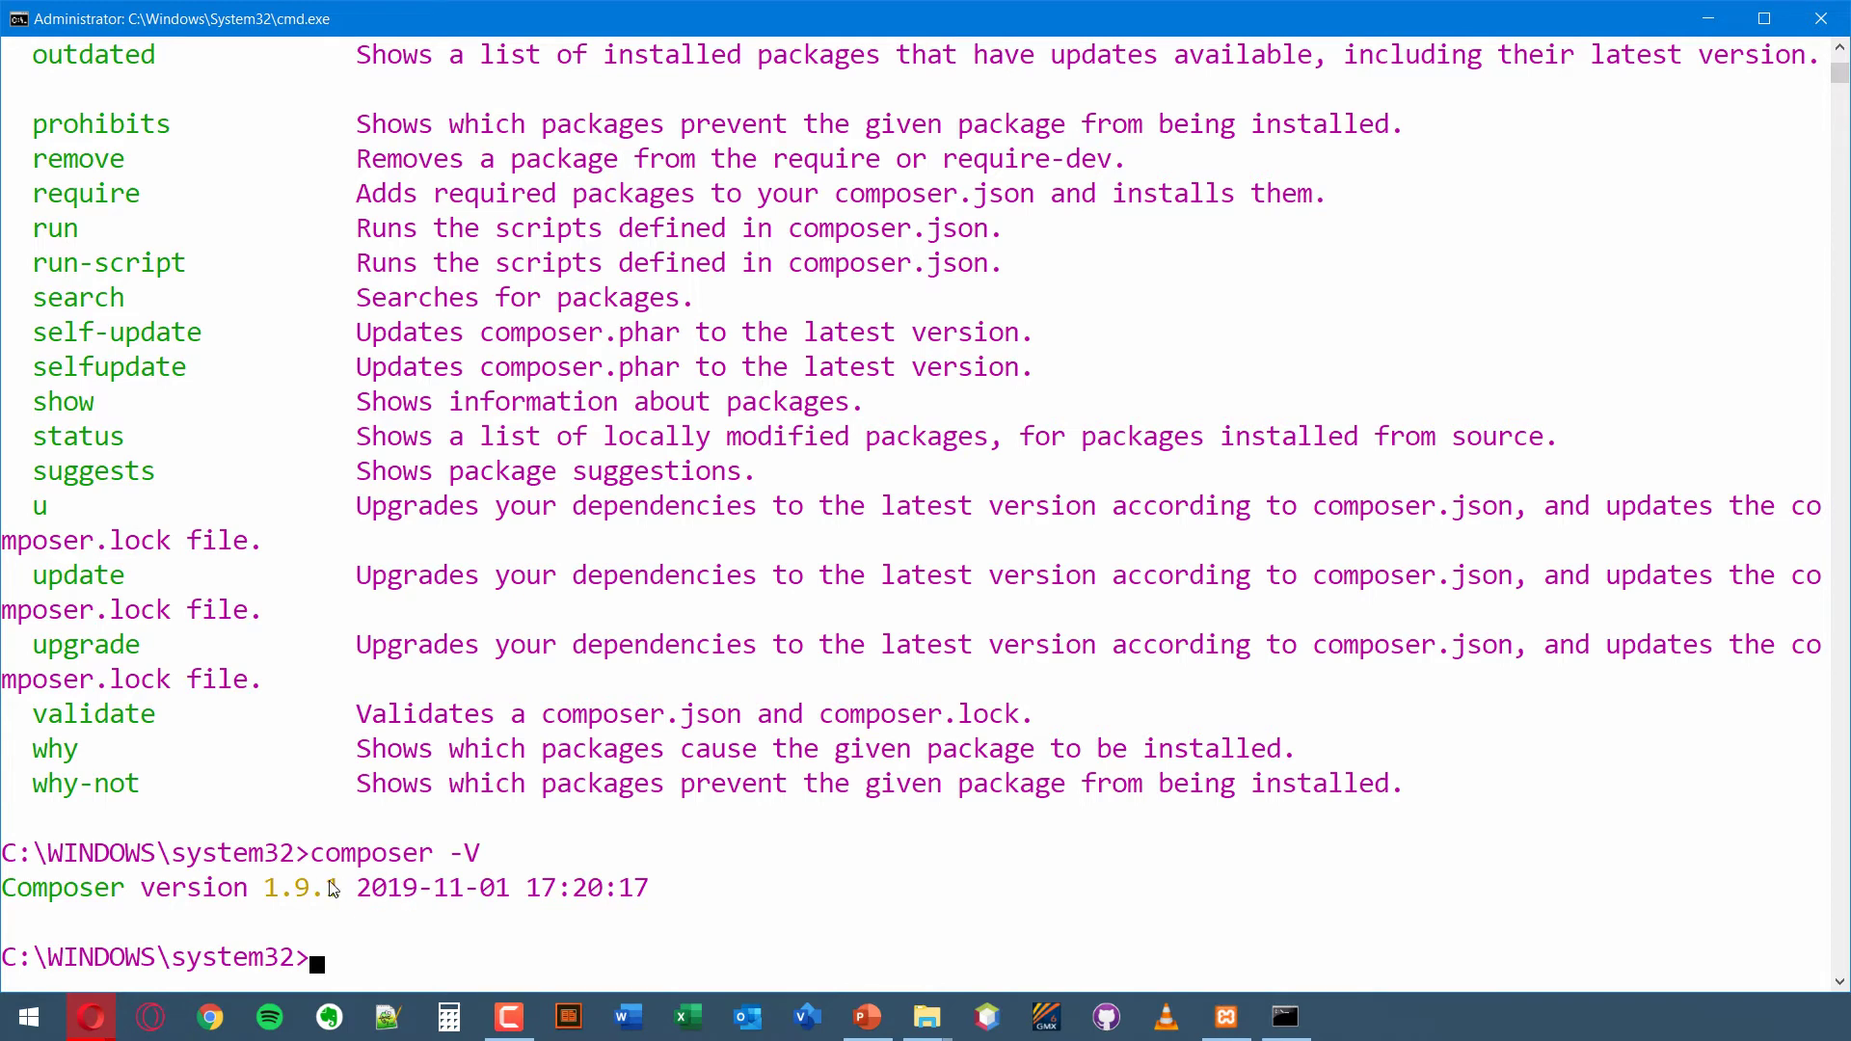
scroll(319, 665, "up", 6)
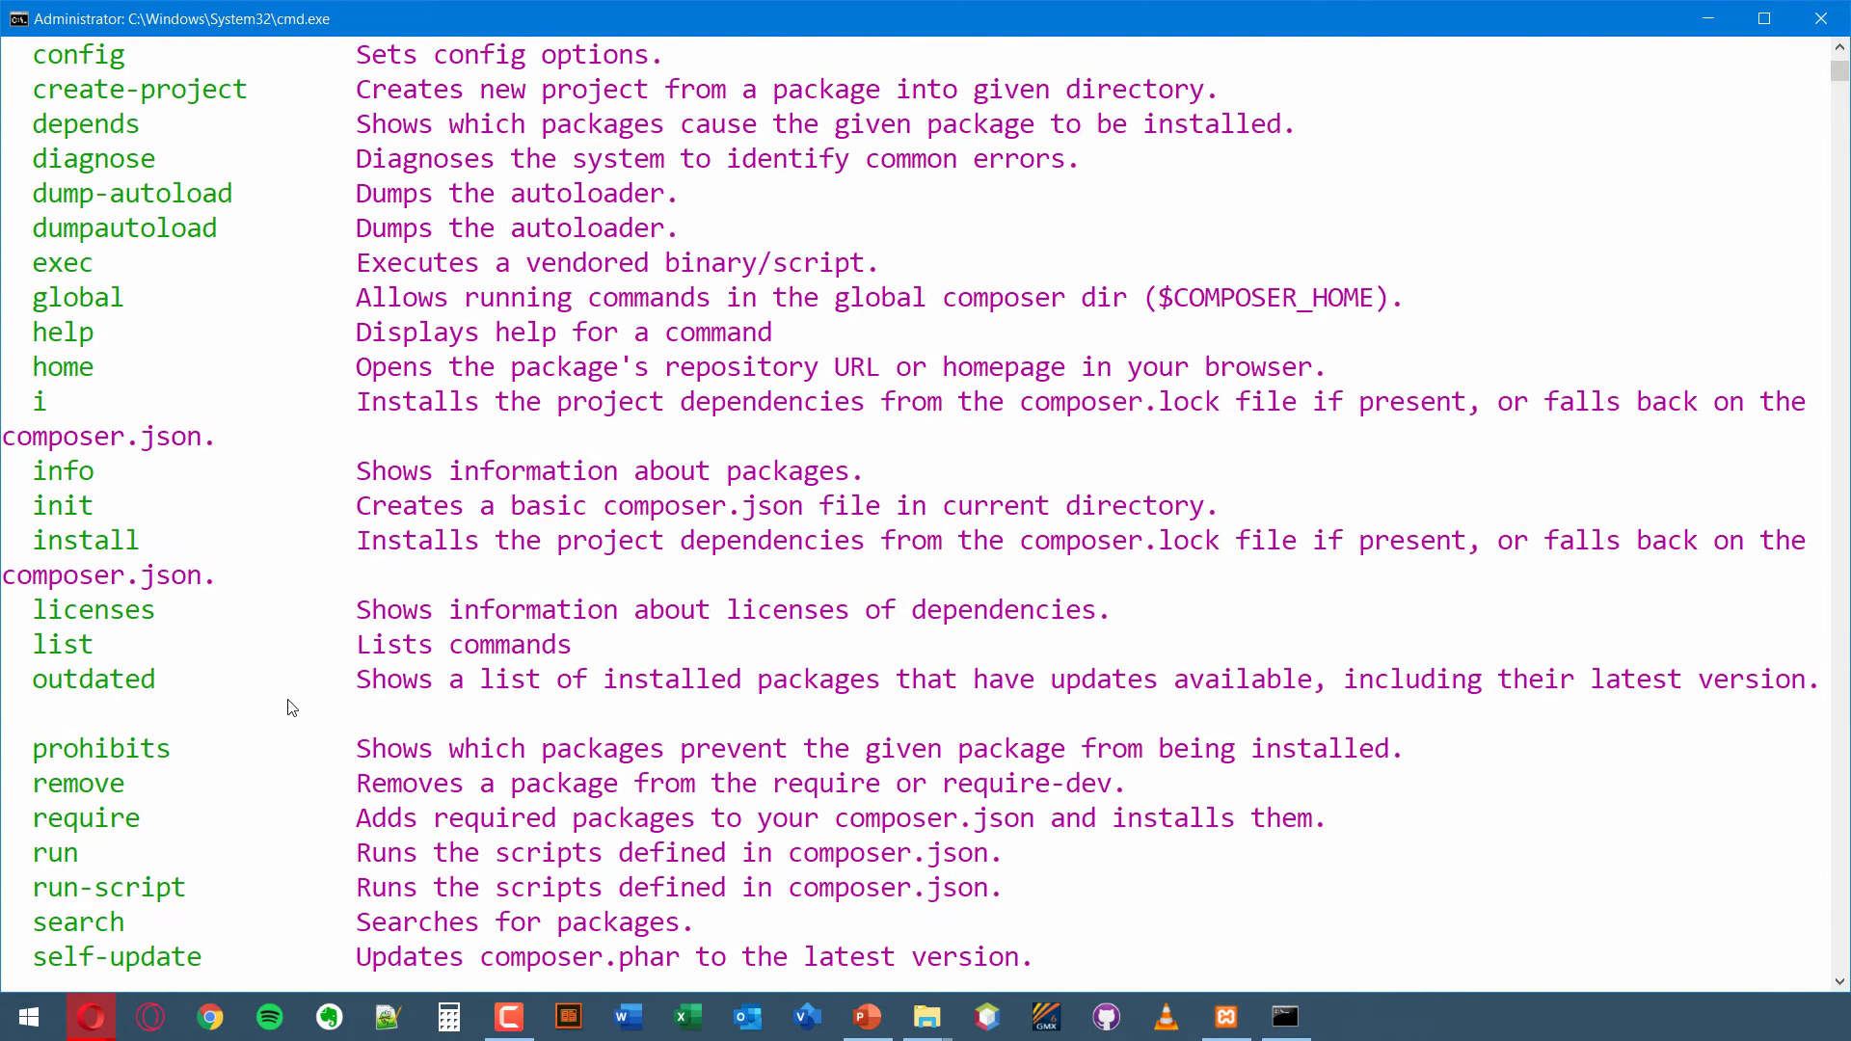
scroll(162, 688, "up", 9)
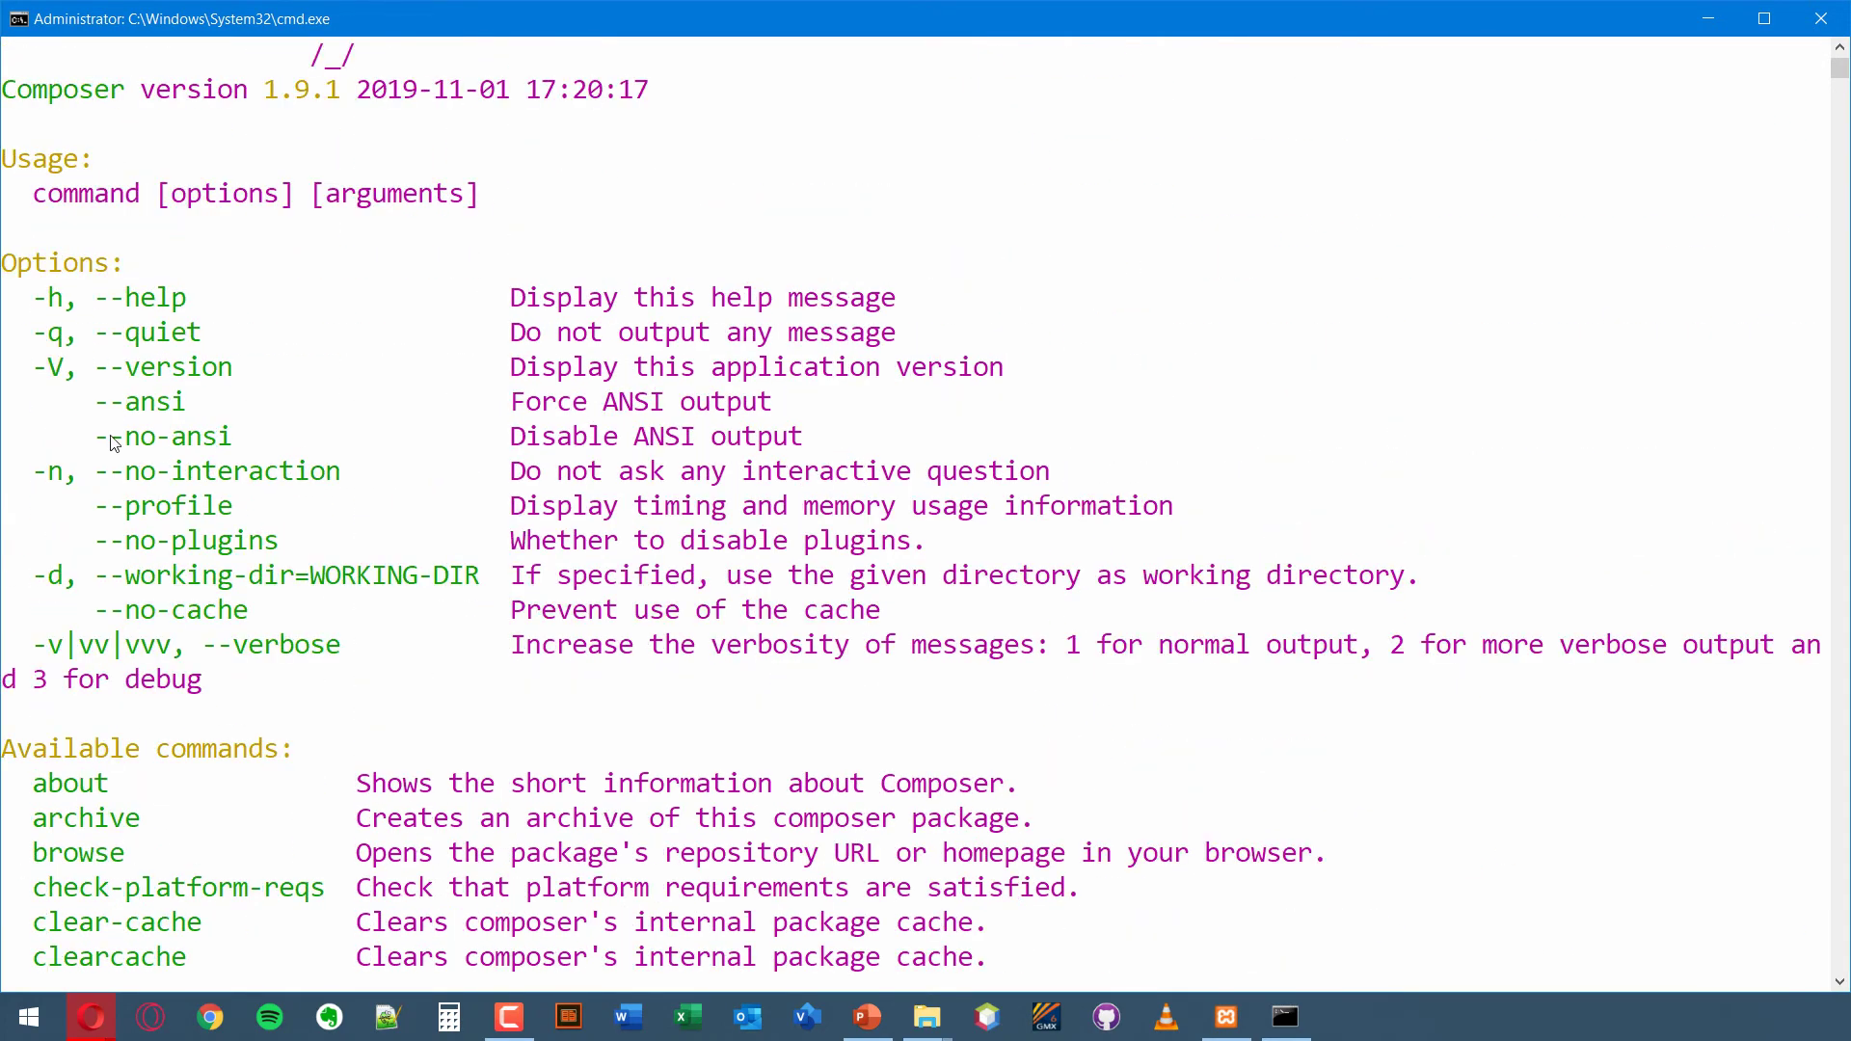
scroll(106, 376, "up", 1)
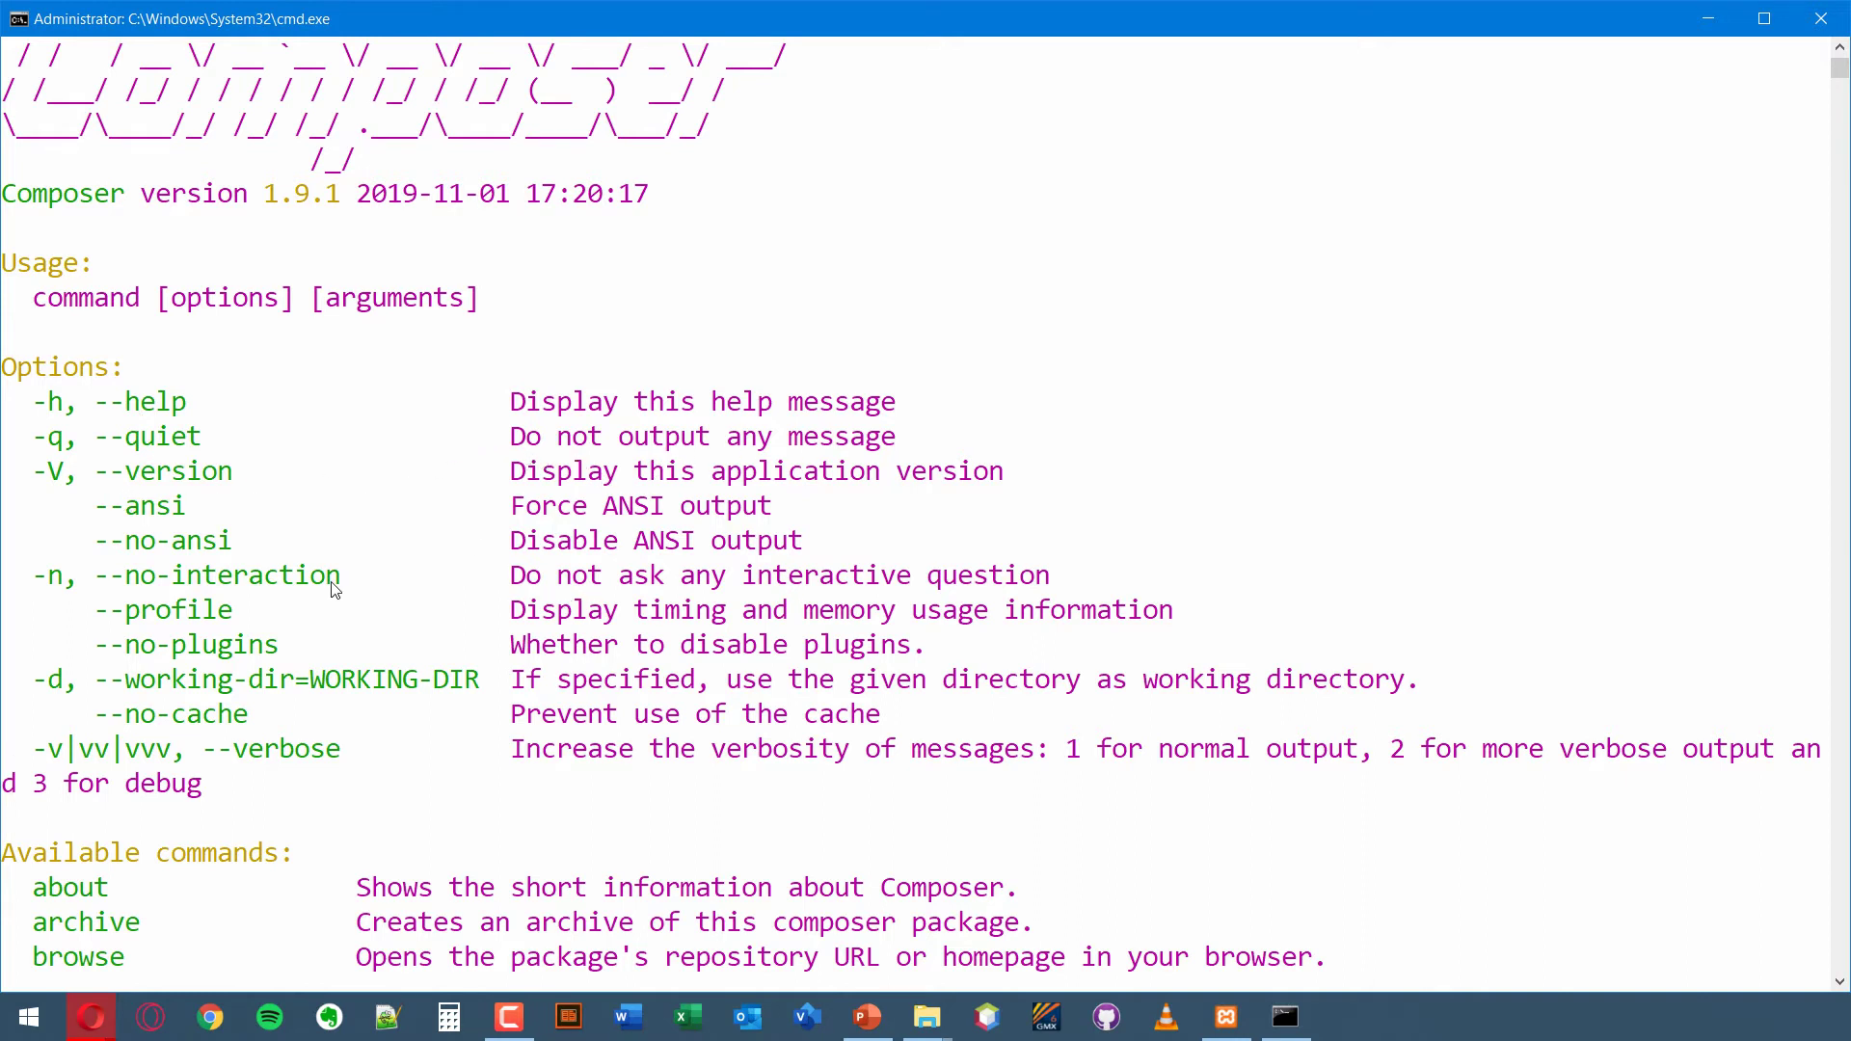
- Look through Composer's list of options and available commands down to the current prompt
scroll(335, 590, "down", 1)
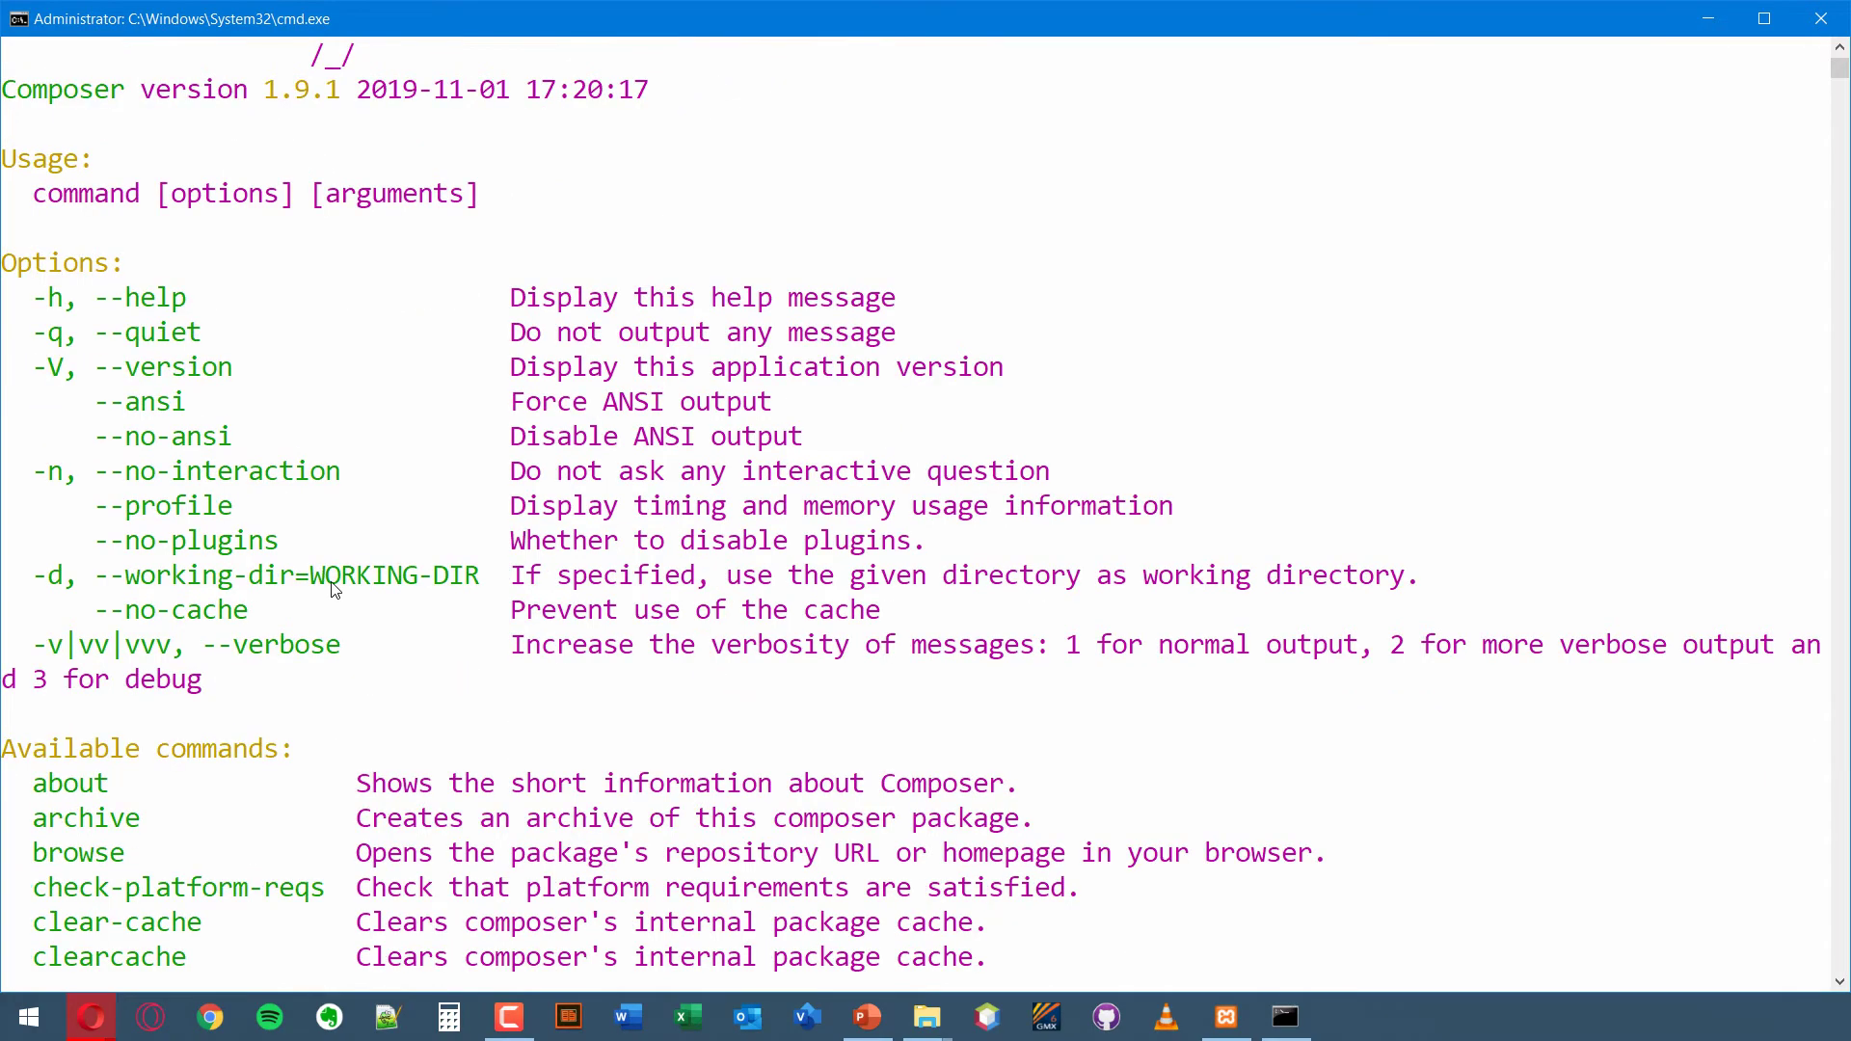
scroll(366, 805, "down", 1)
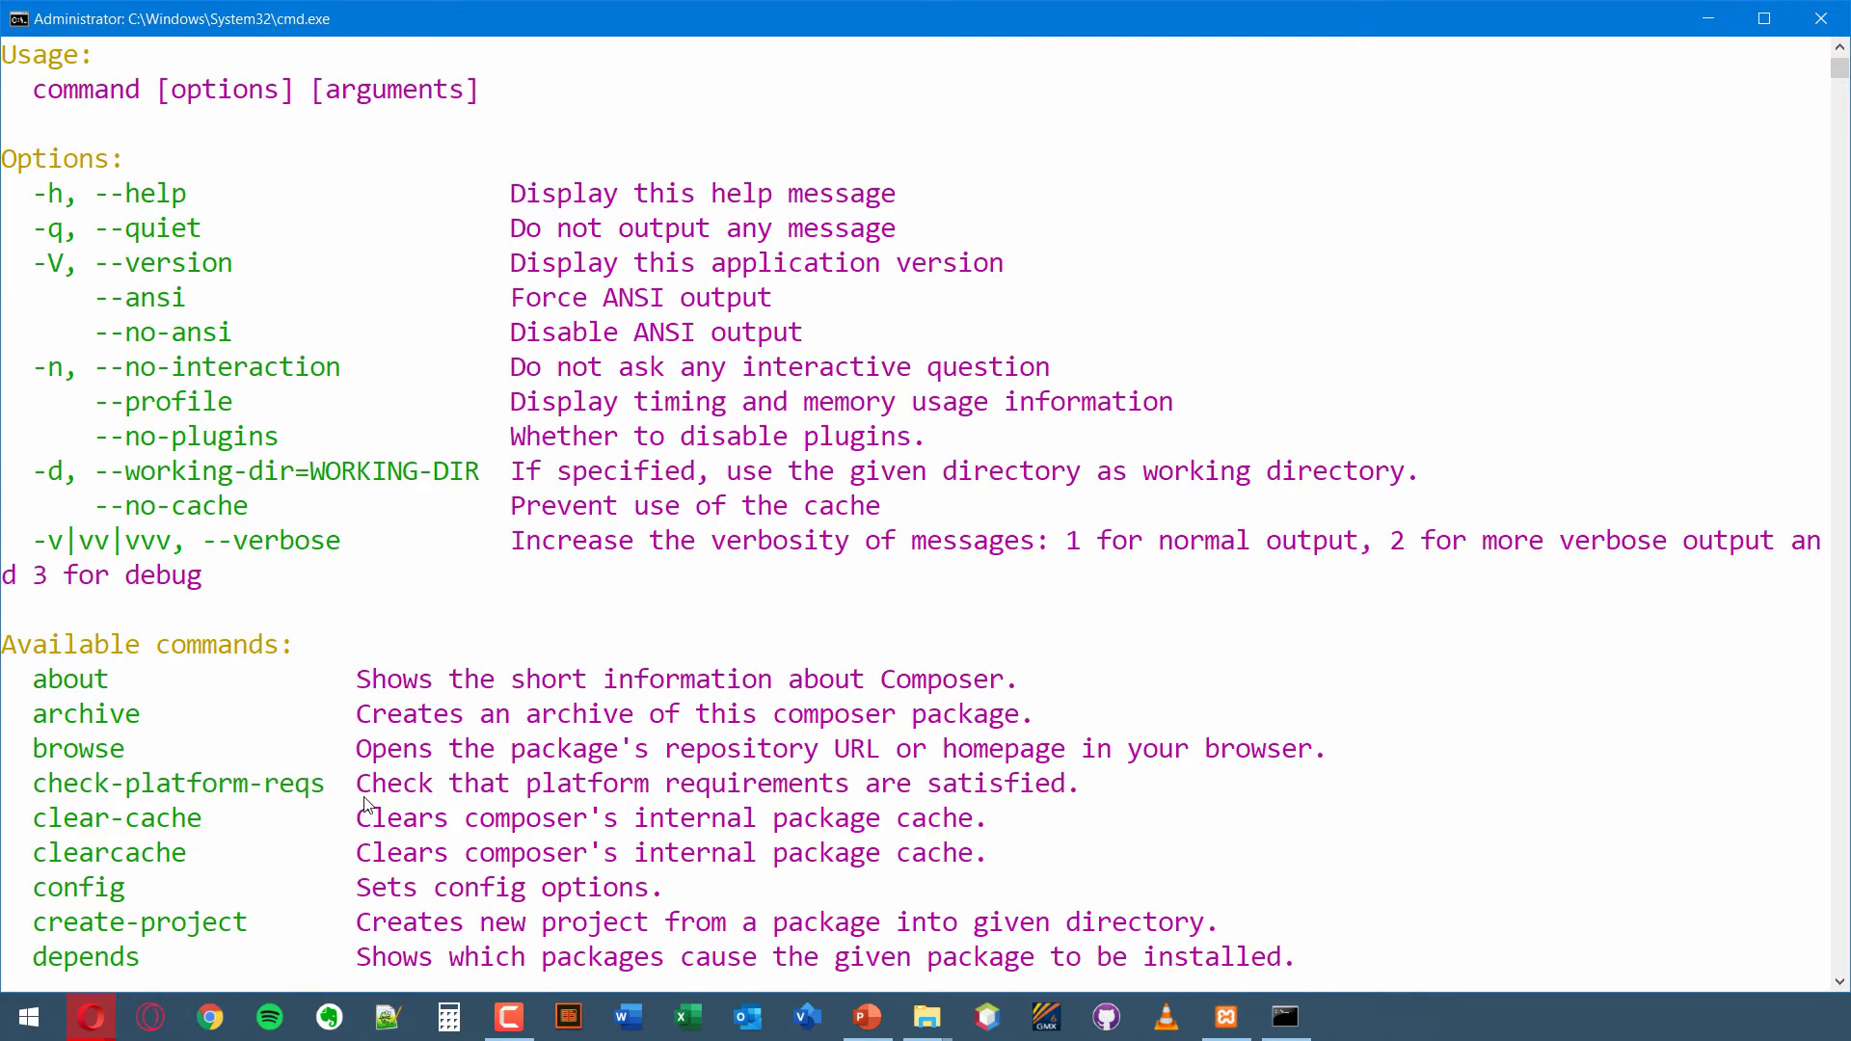
scroll(367, 805, "up", 3)
scroll(366, 805, "down", 10)
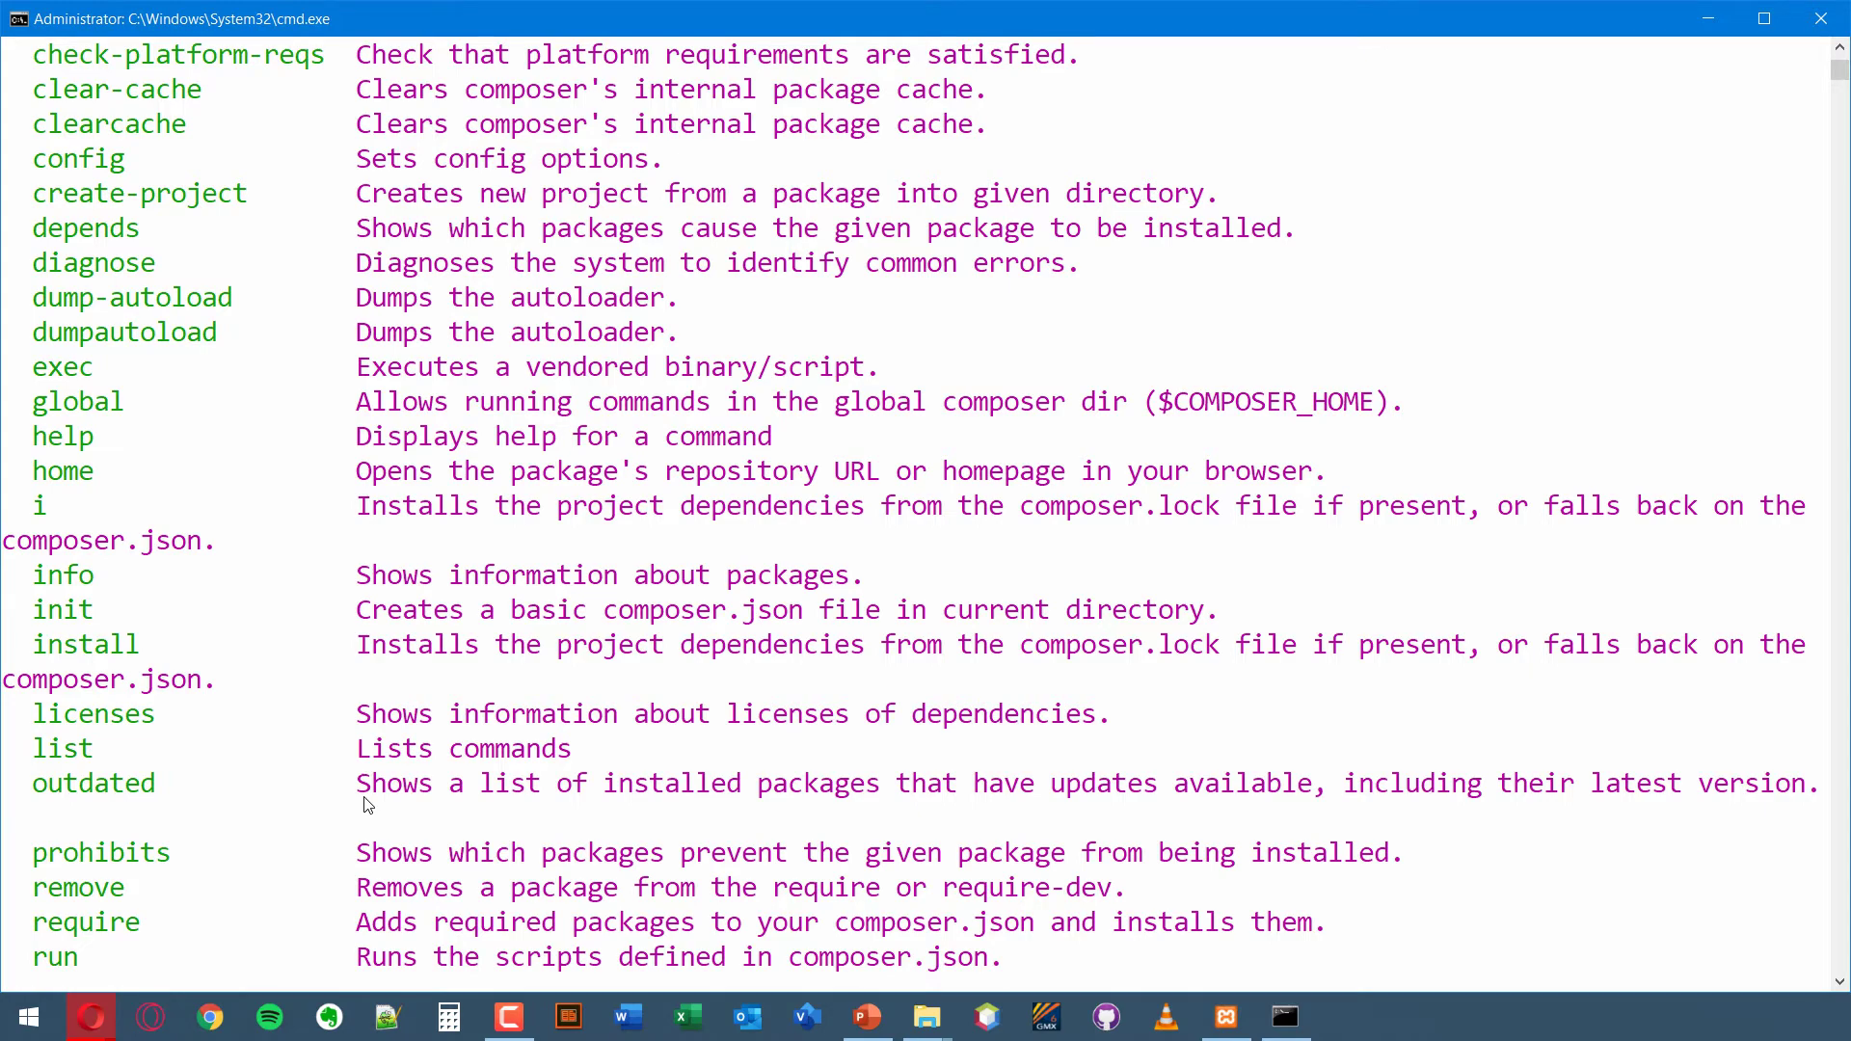
scroll(366, 805, "down", 9)
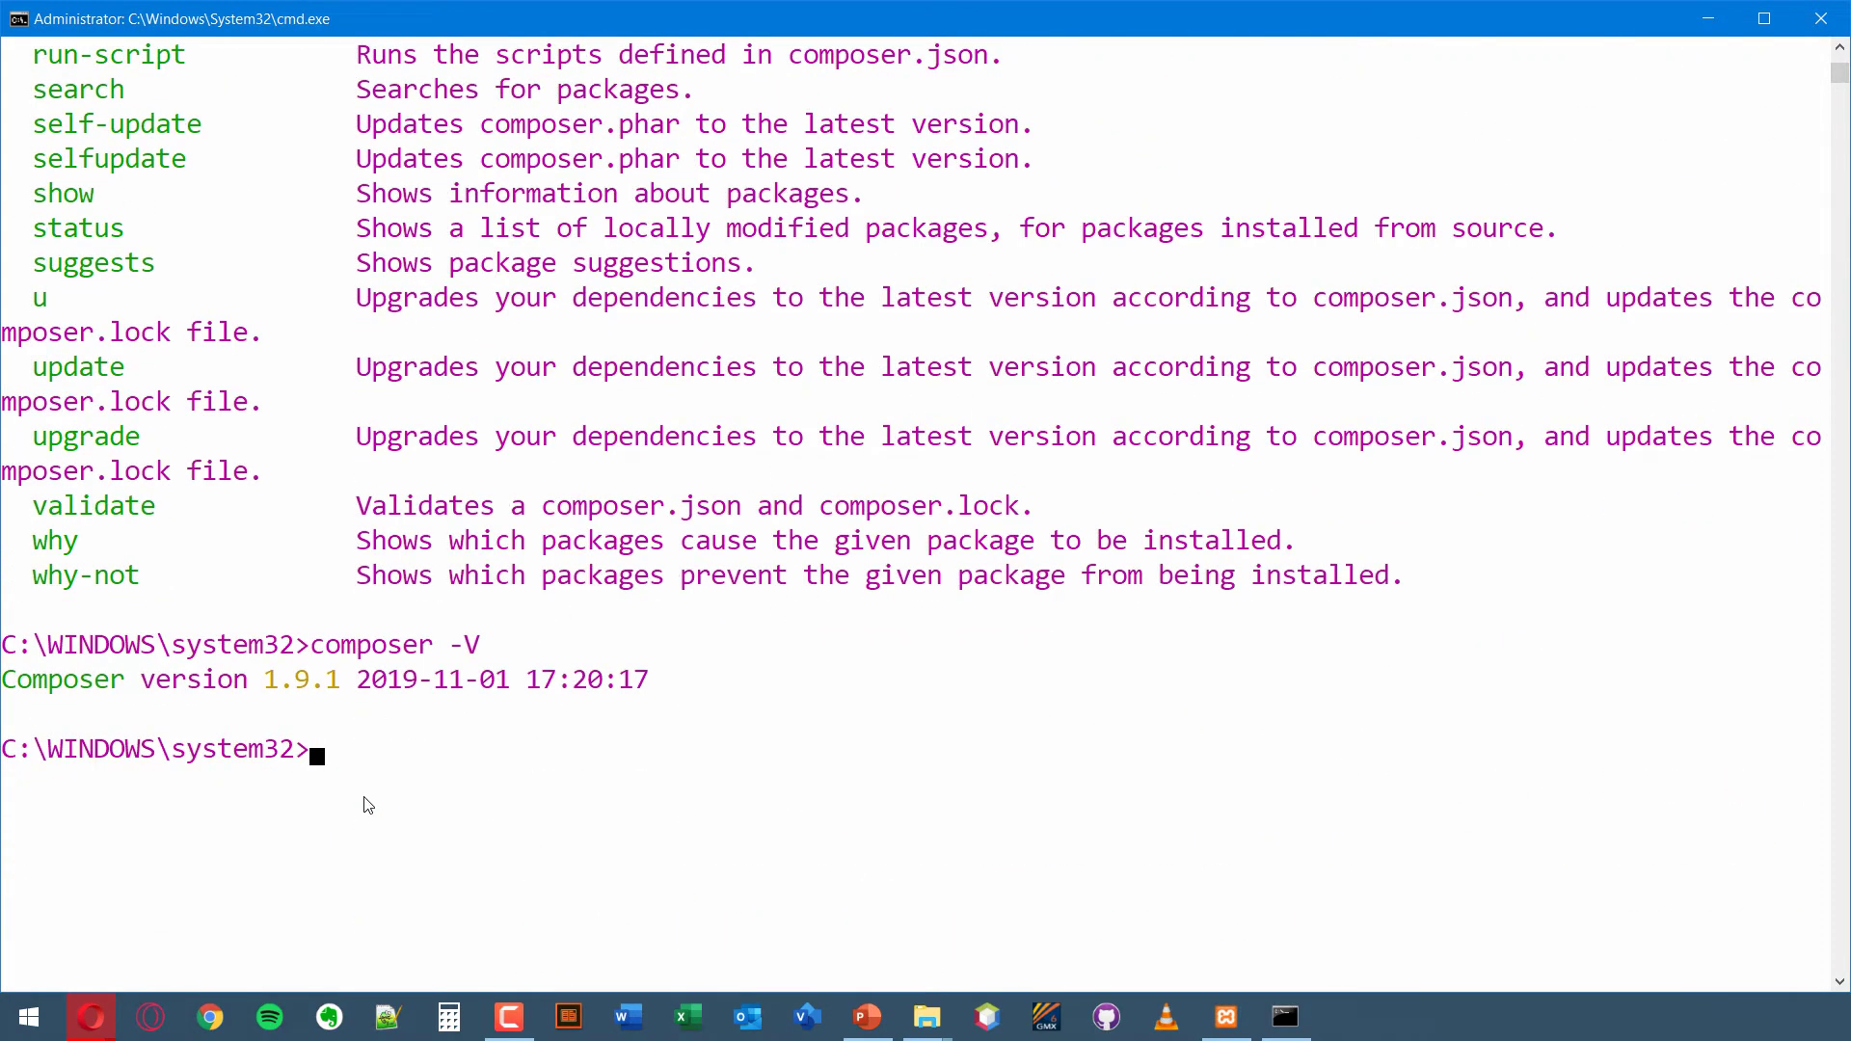
- Run the symfony command and go back to the beginning of its output
type("symfpo")
key("BackSpace")
key("BackSpace")
type("ony")
key("Return")
scroll(417, 655, "up", 5)
scroll(416, 654, "up", 12)
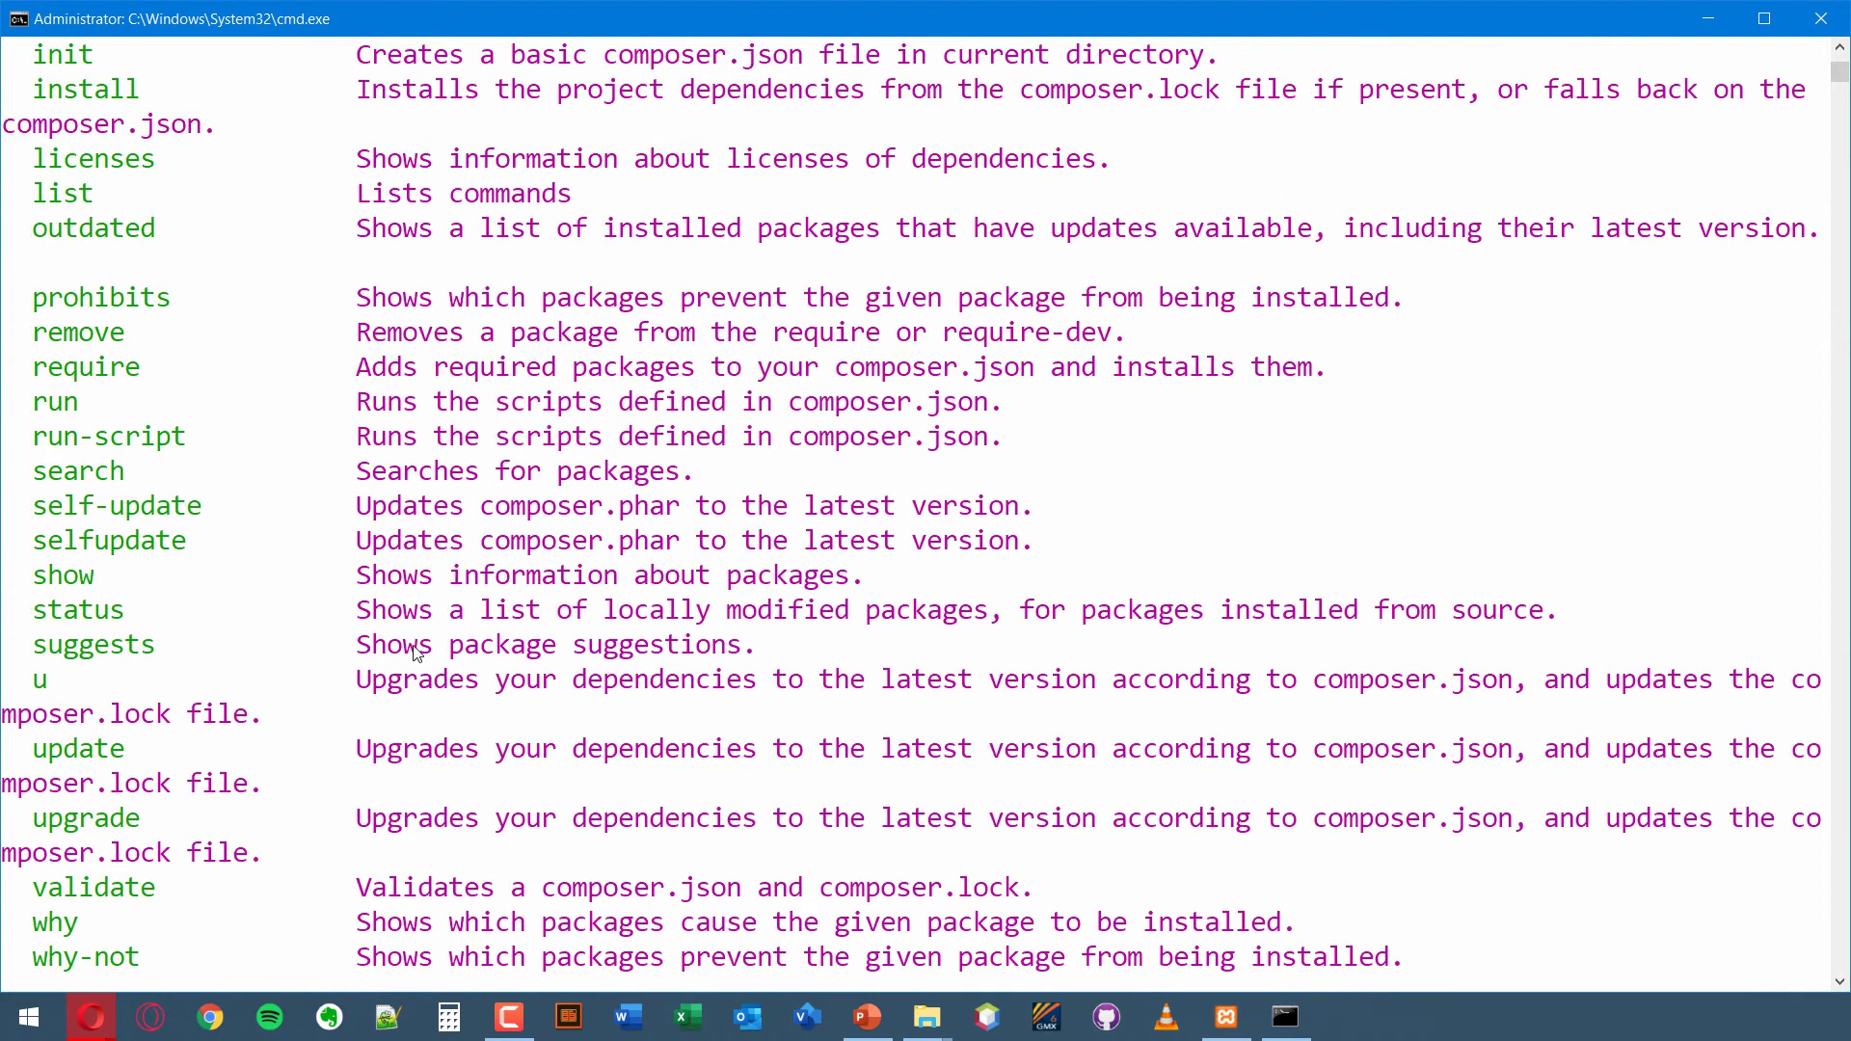
scroll(420, 654, "down", 10)
scroll(422, 655, "down", 7)
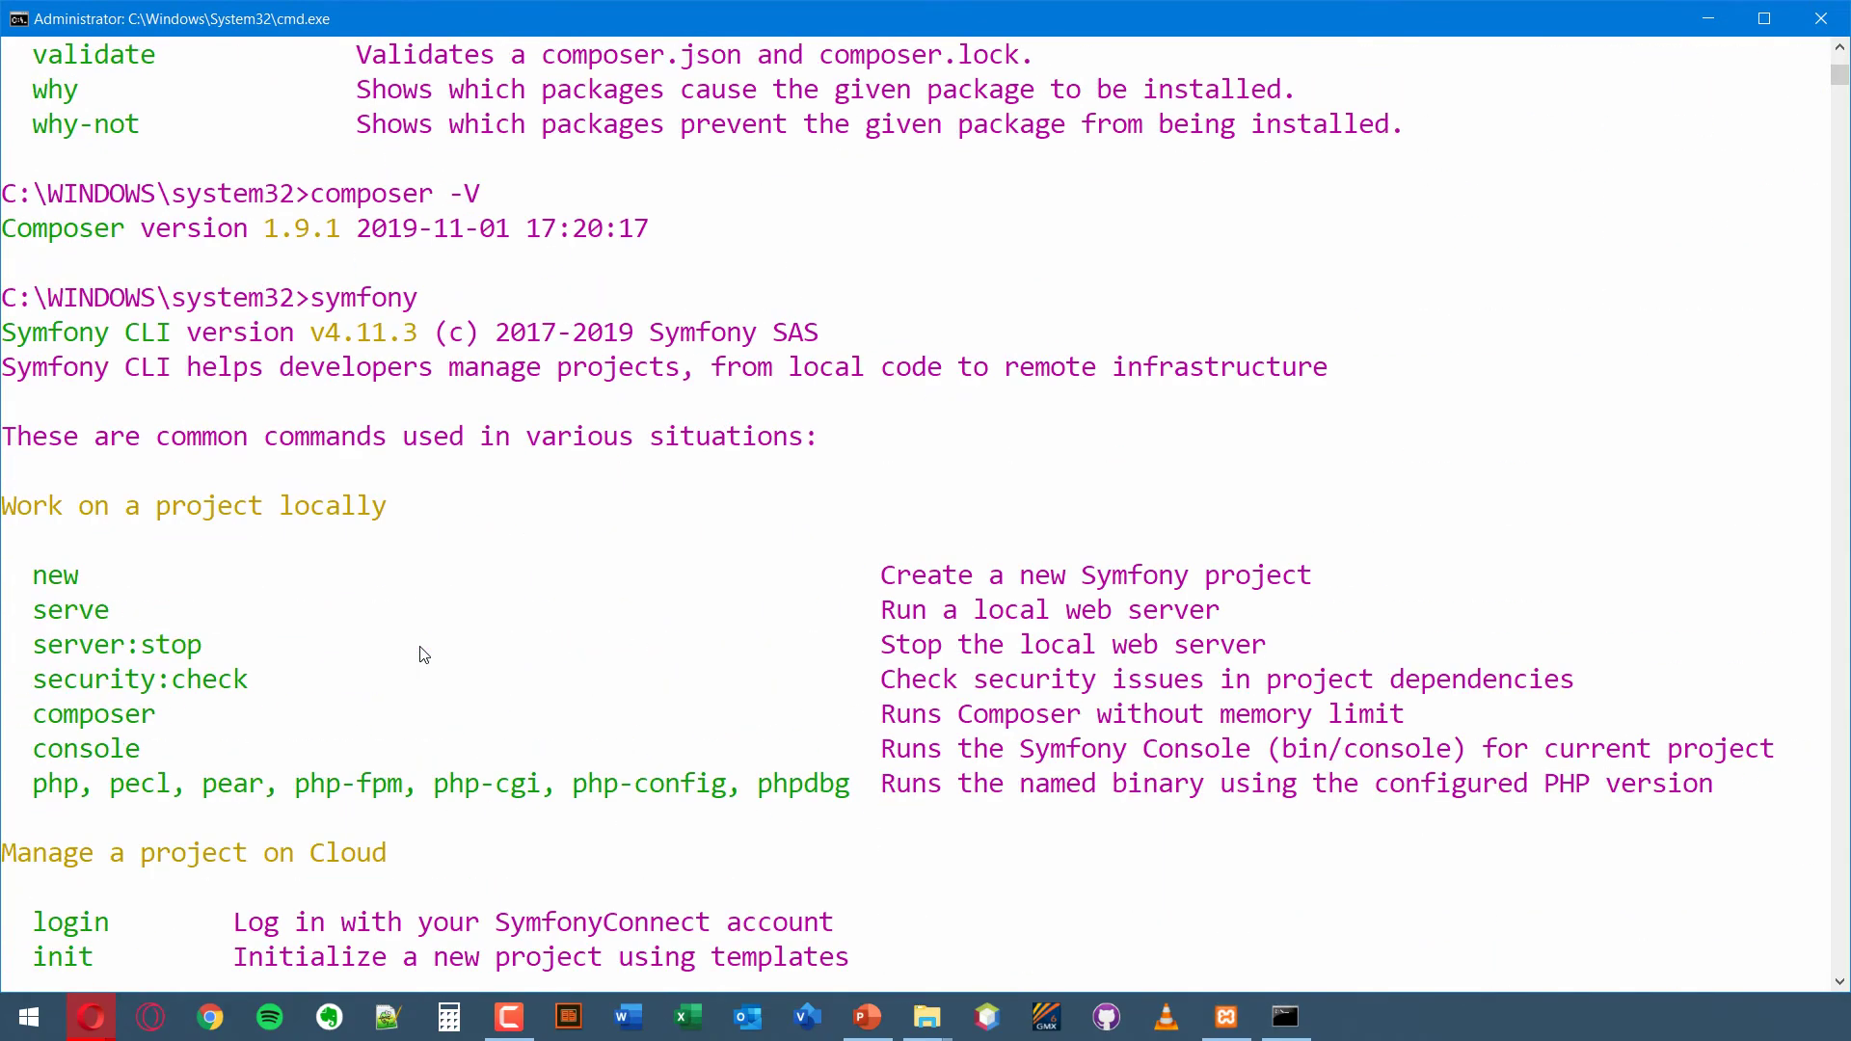
- Review the Symfony CLI version and its commands for working locally and managing a project on Cloud
scroll(421, 655, "down", 6)
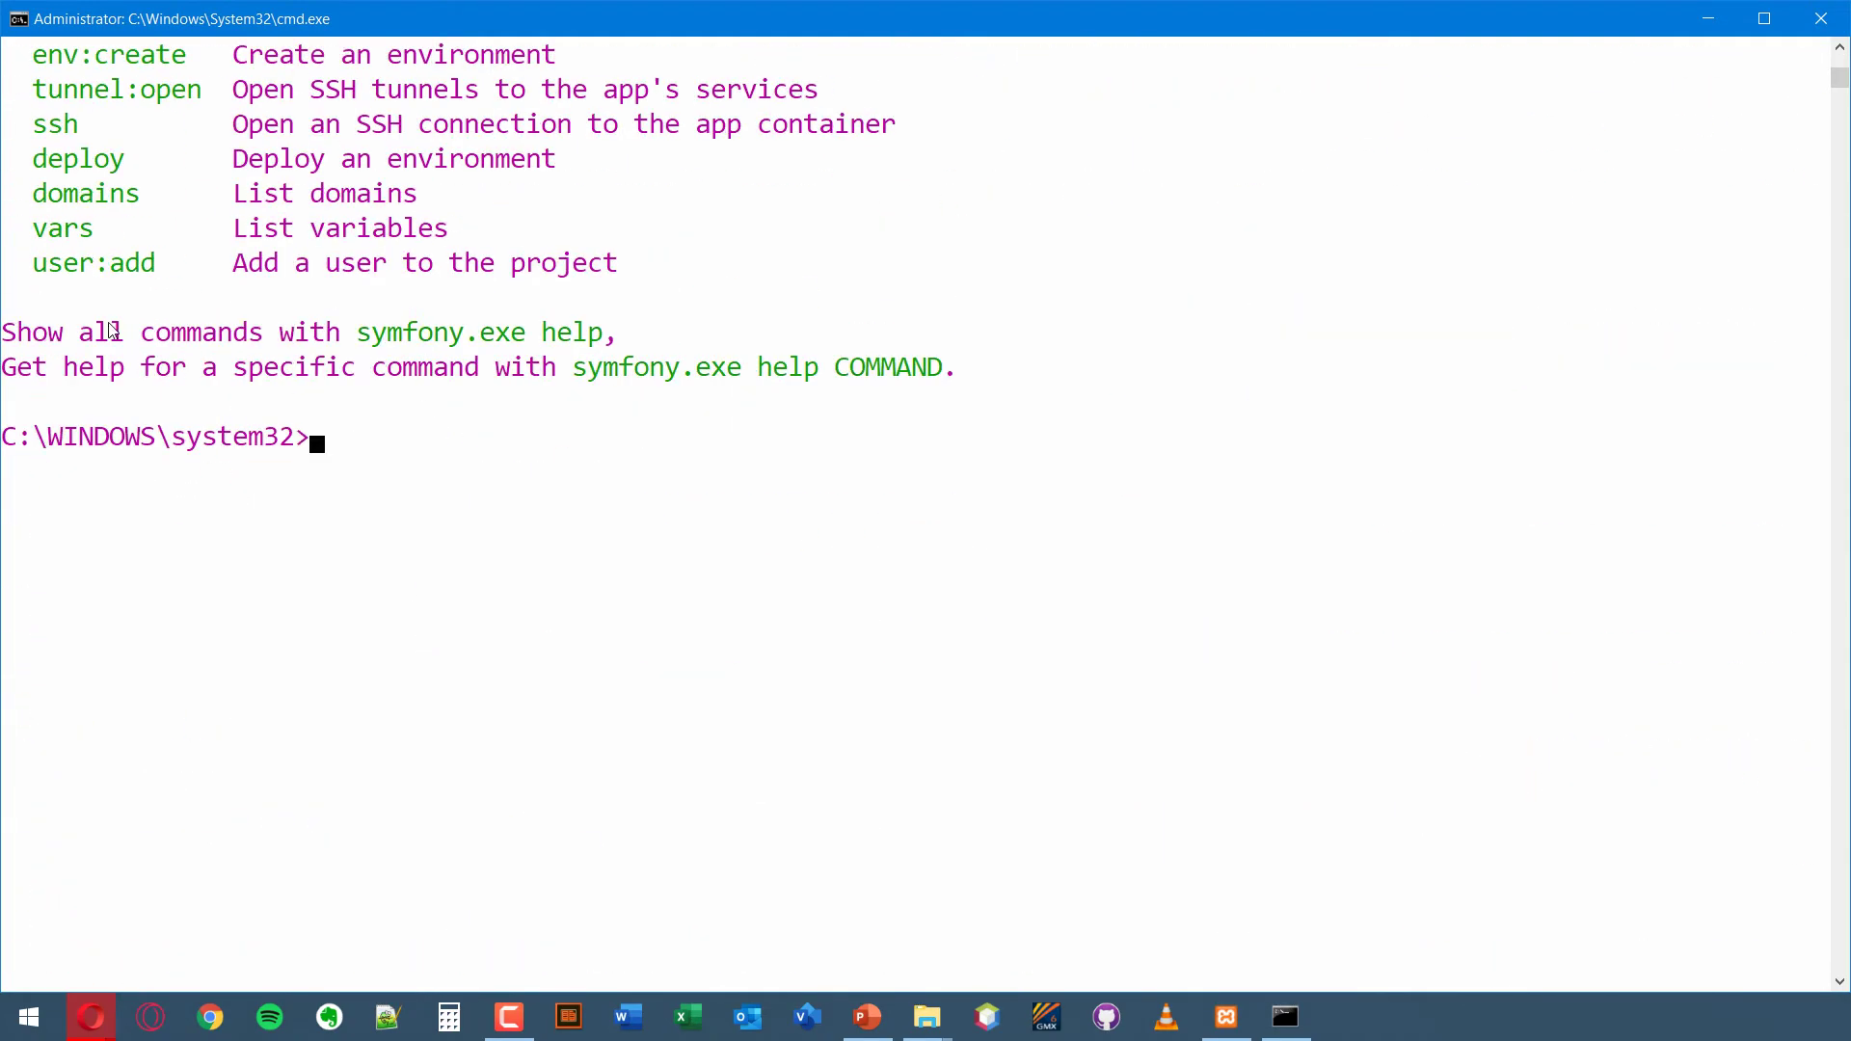
scroll(323, 378, "up", 6)
scroll(315, 446, "up", 5)
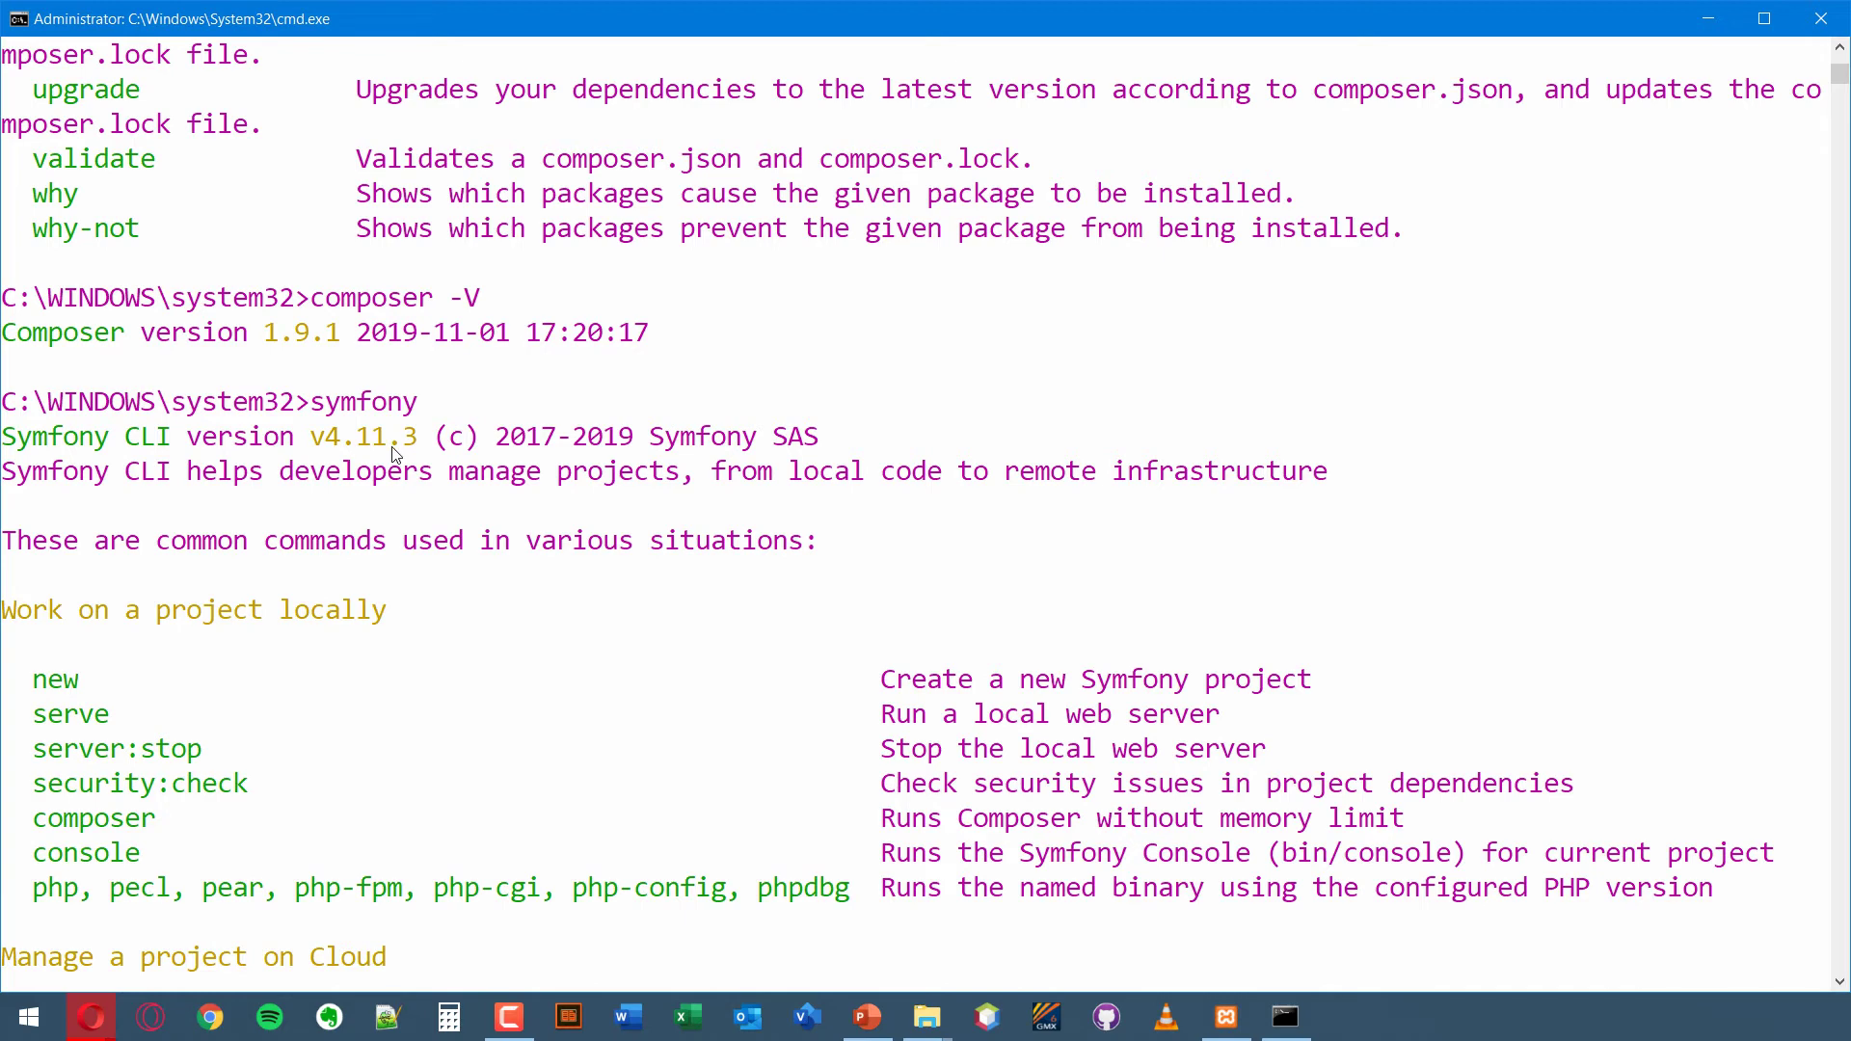
scroll(395, 453, "down", 1)
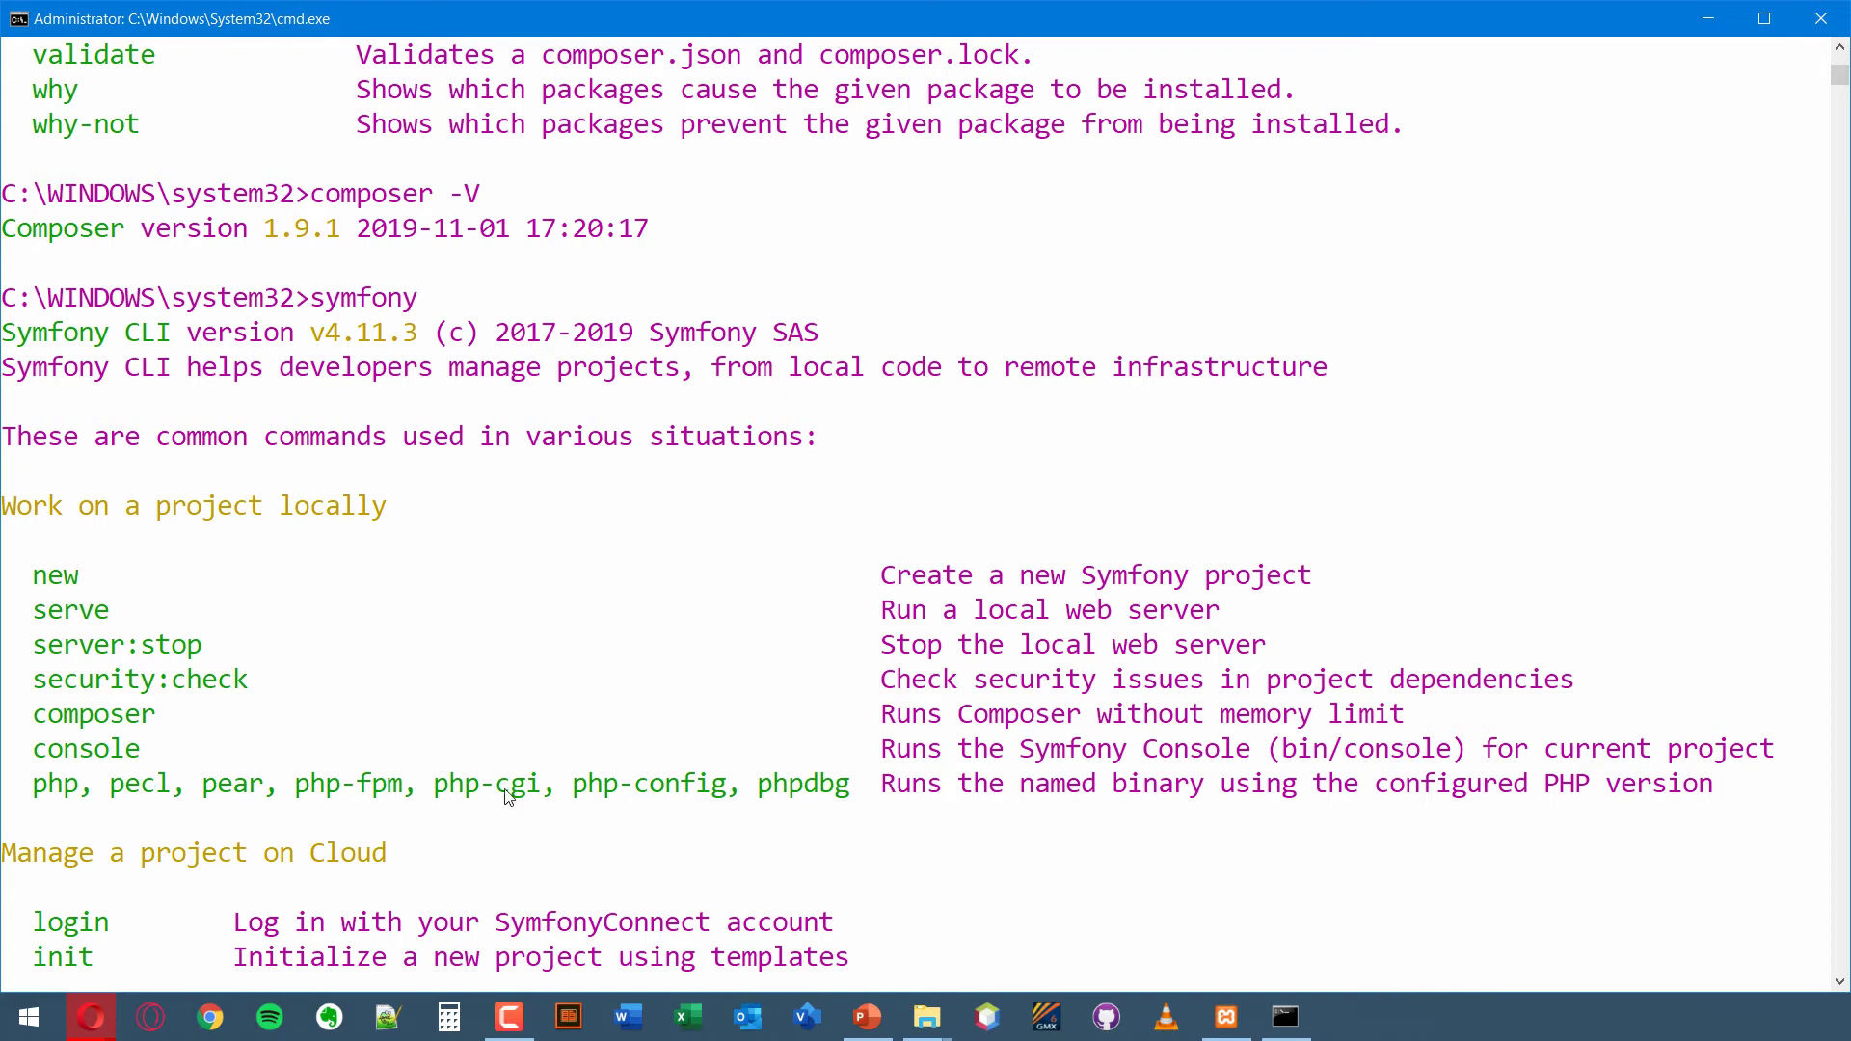
scroll(499, 793, "down", 1)
scroll(497, 790, "down", 1)
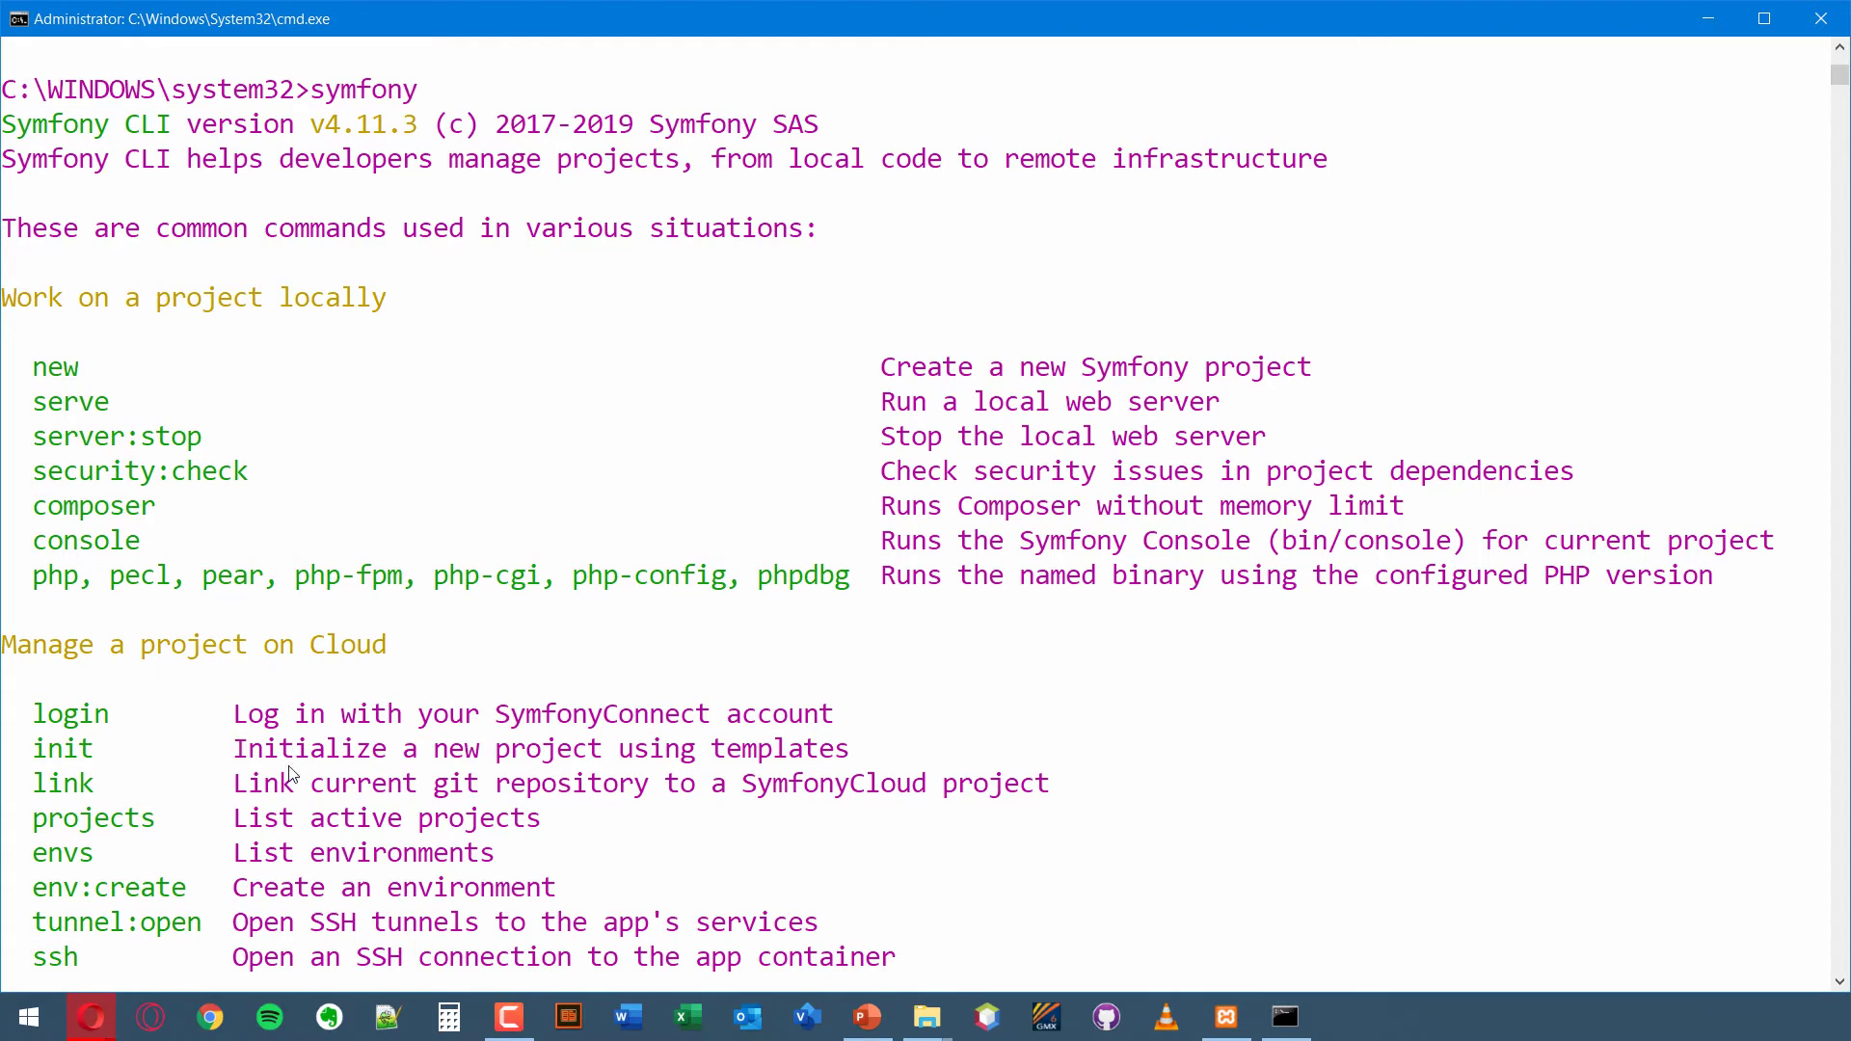
scroll(304, 758, "down", 1)
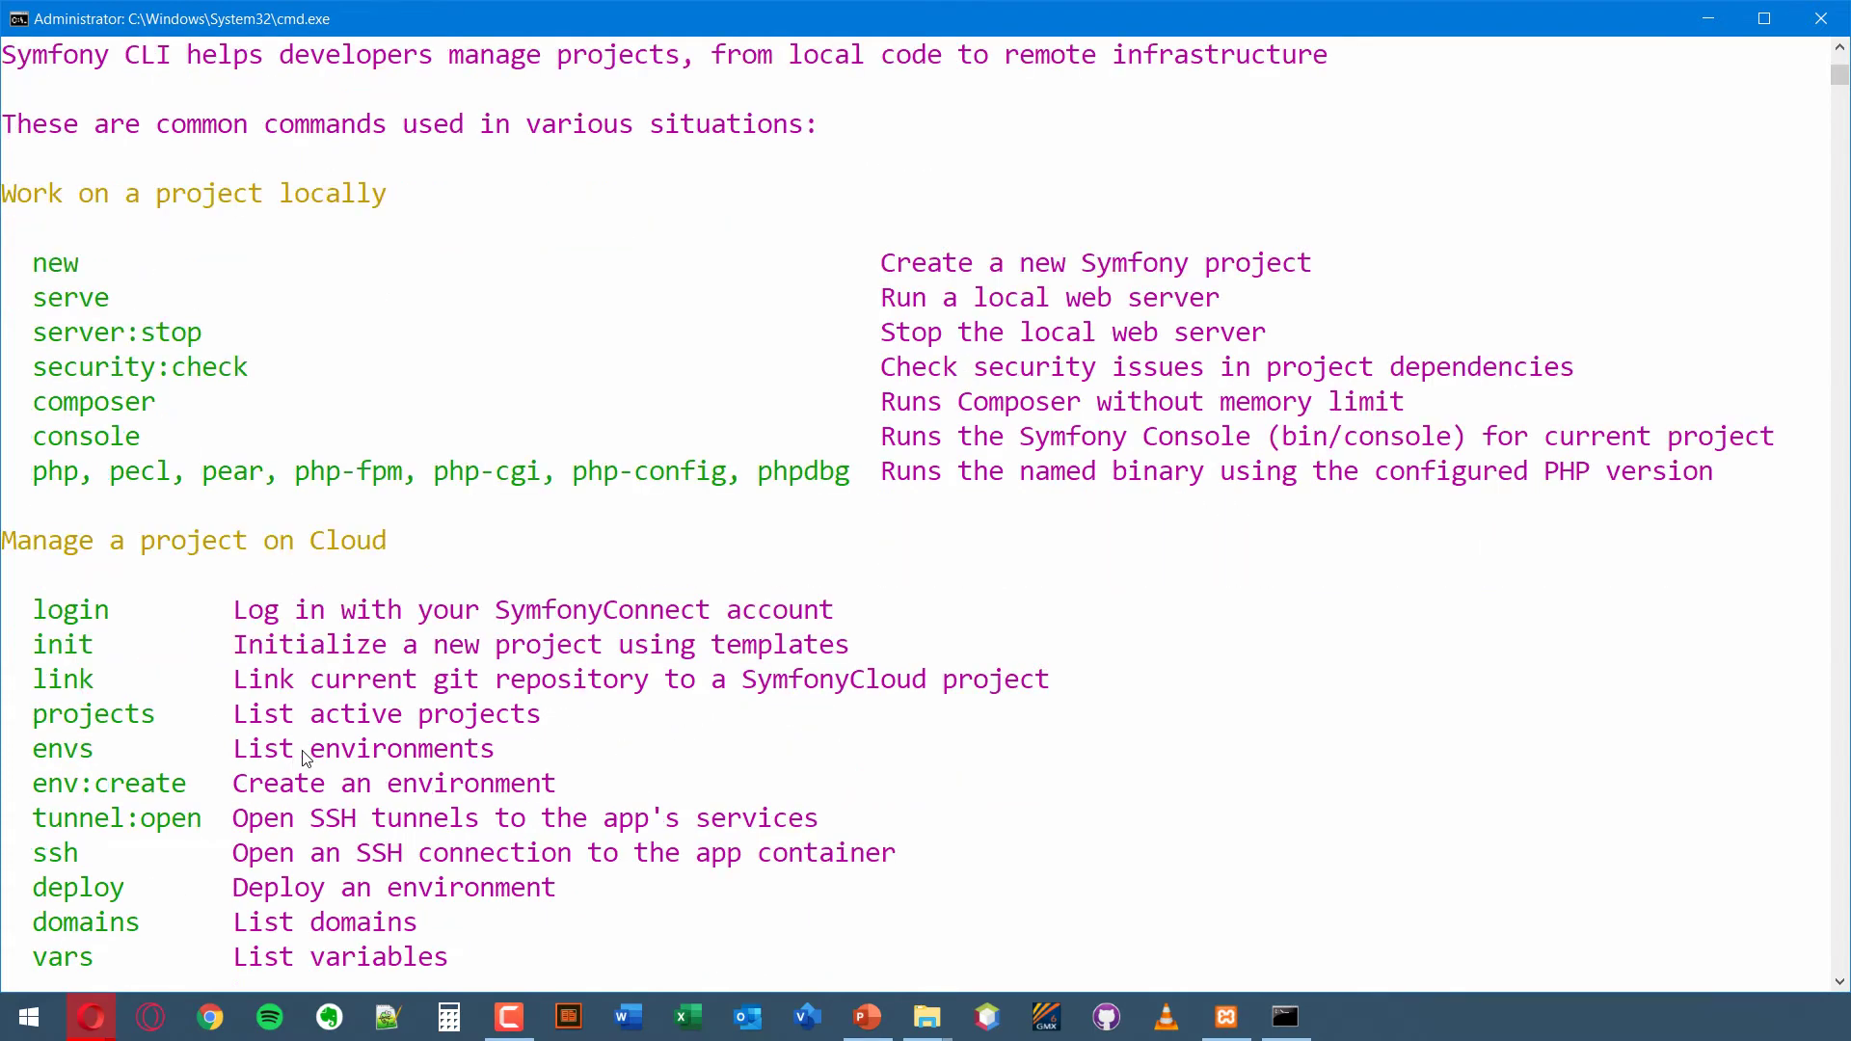
scroll(305, 757, "down", 5)
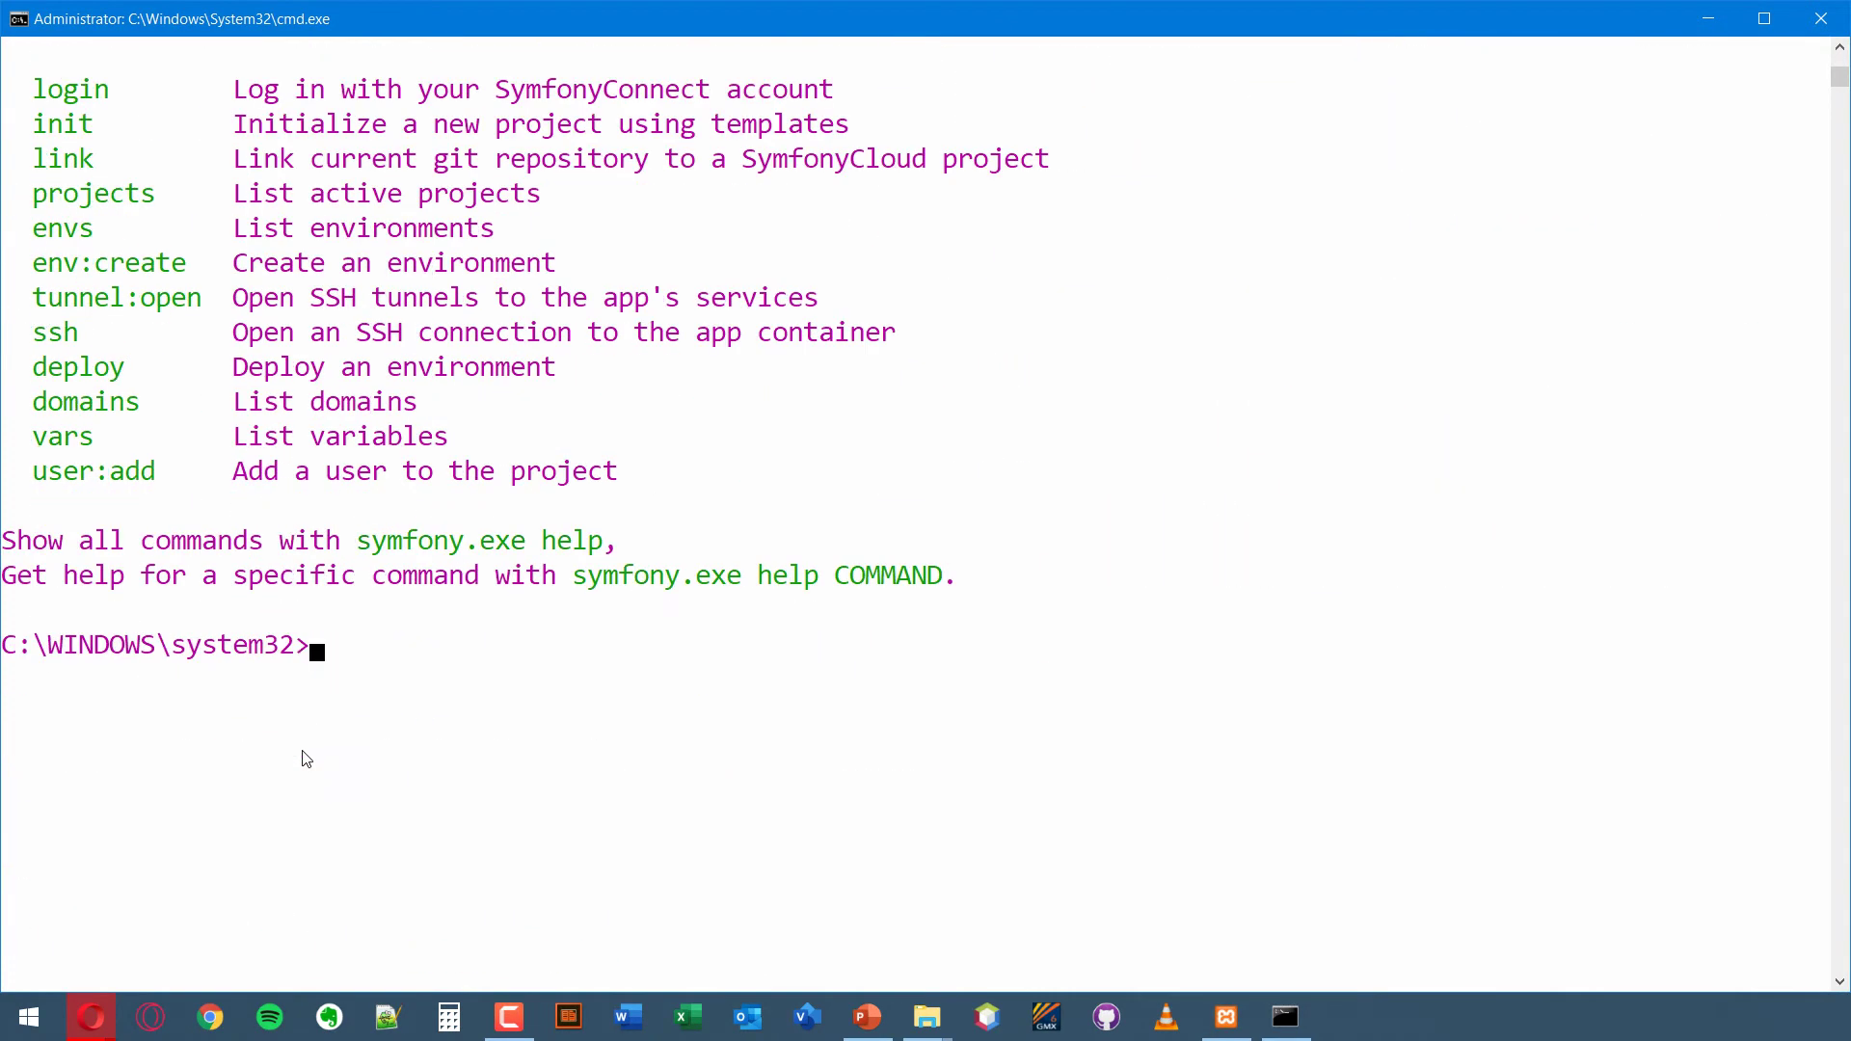
scroll(305, 758, "up", 7)
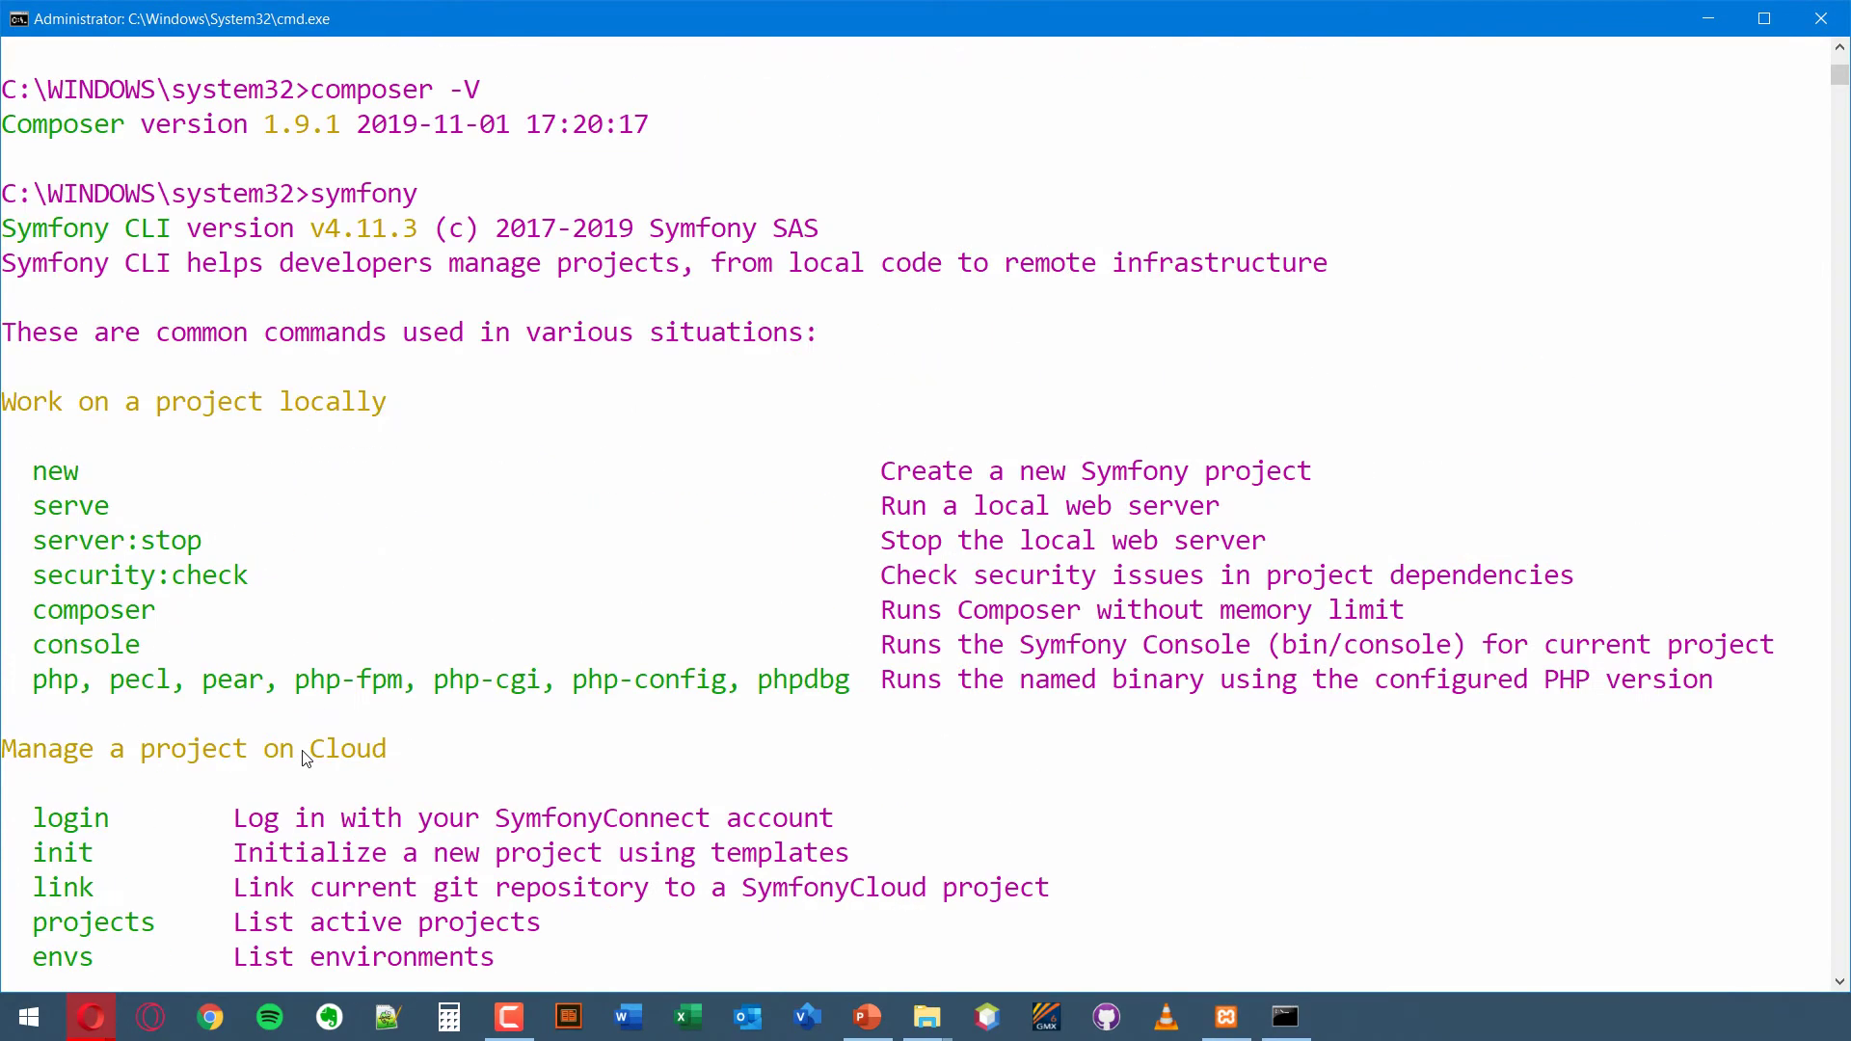
scroll(305, 758, "down", 1)
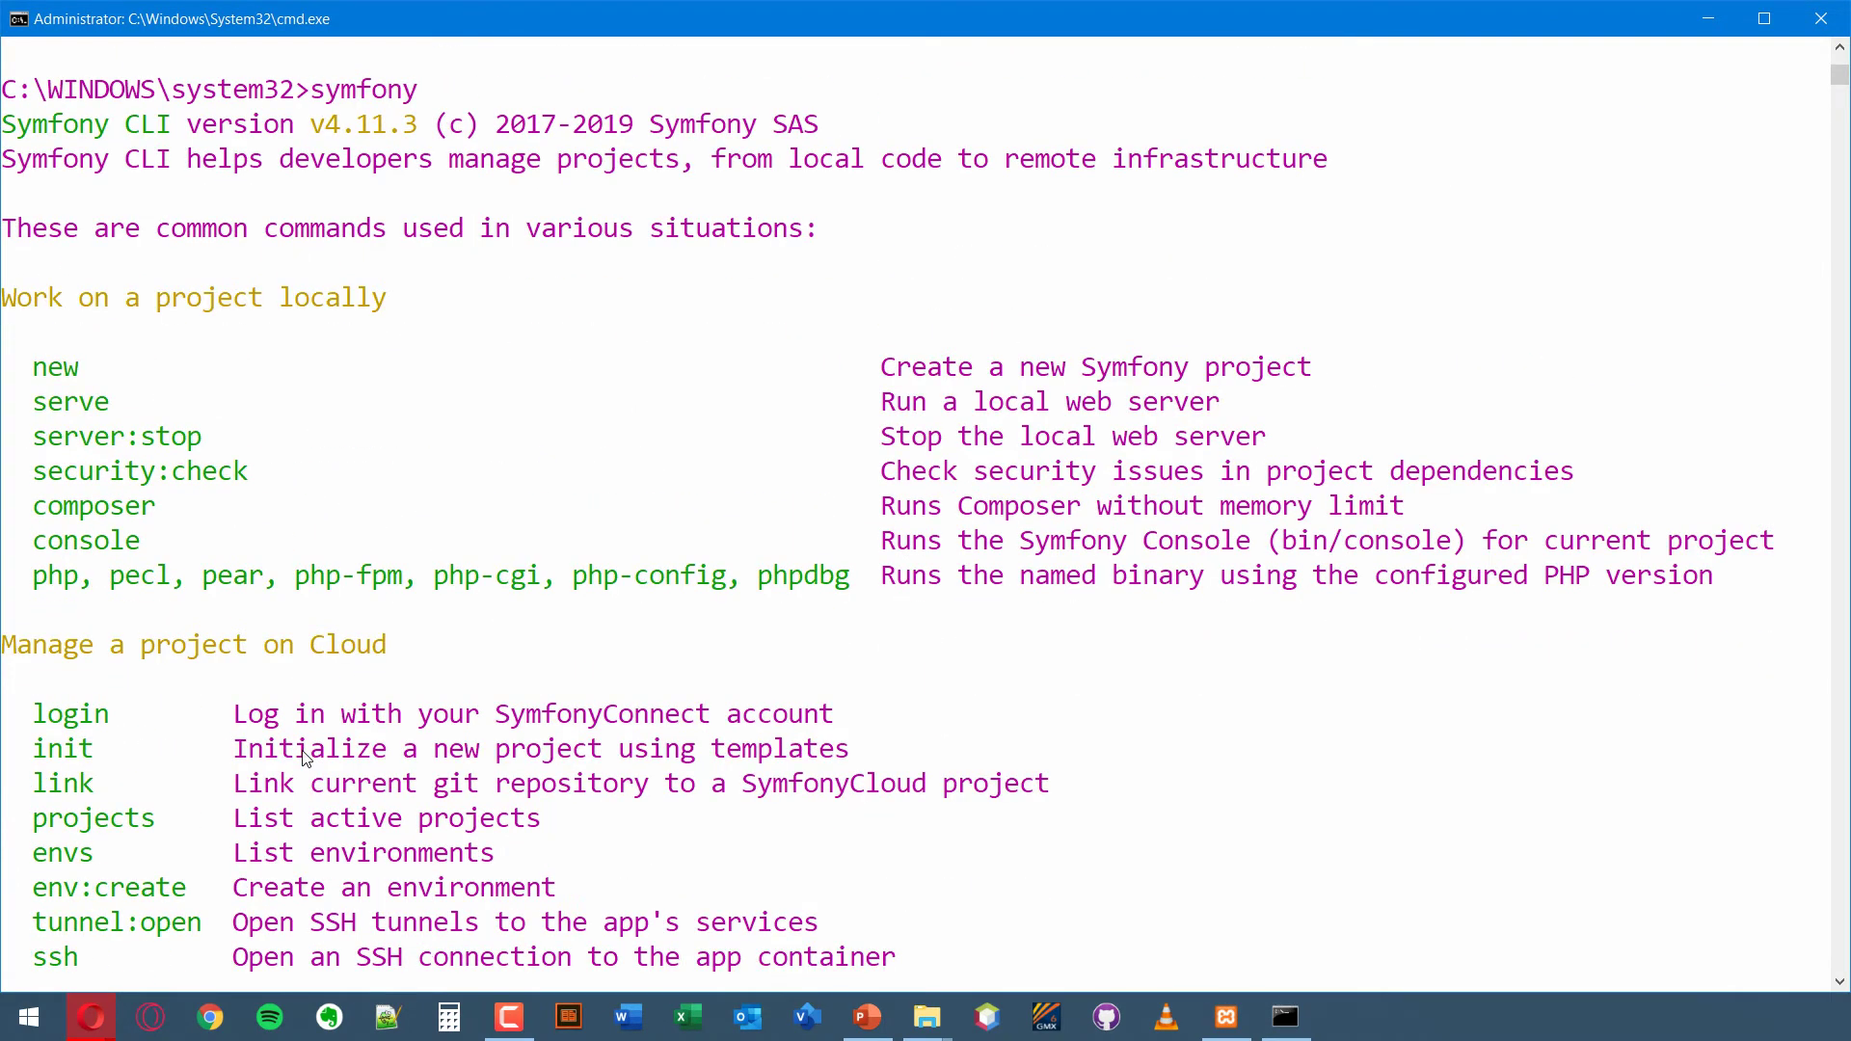
- Switch to the Opera browser and copy the traditional web application command "symfony new --full my_project" from the Symfony download page
left_click(92, 1017)
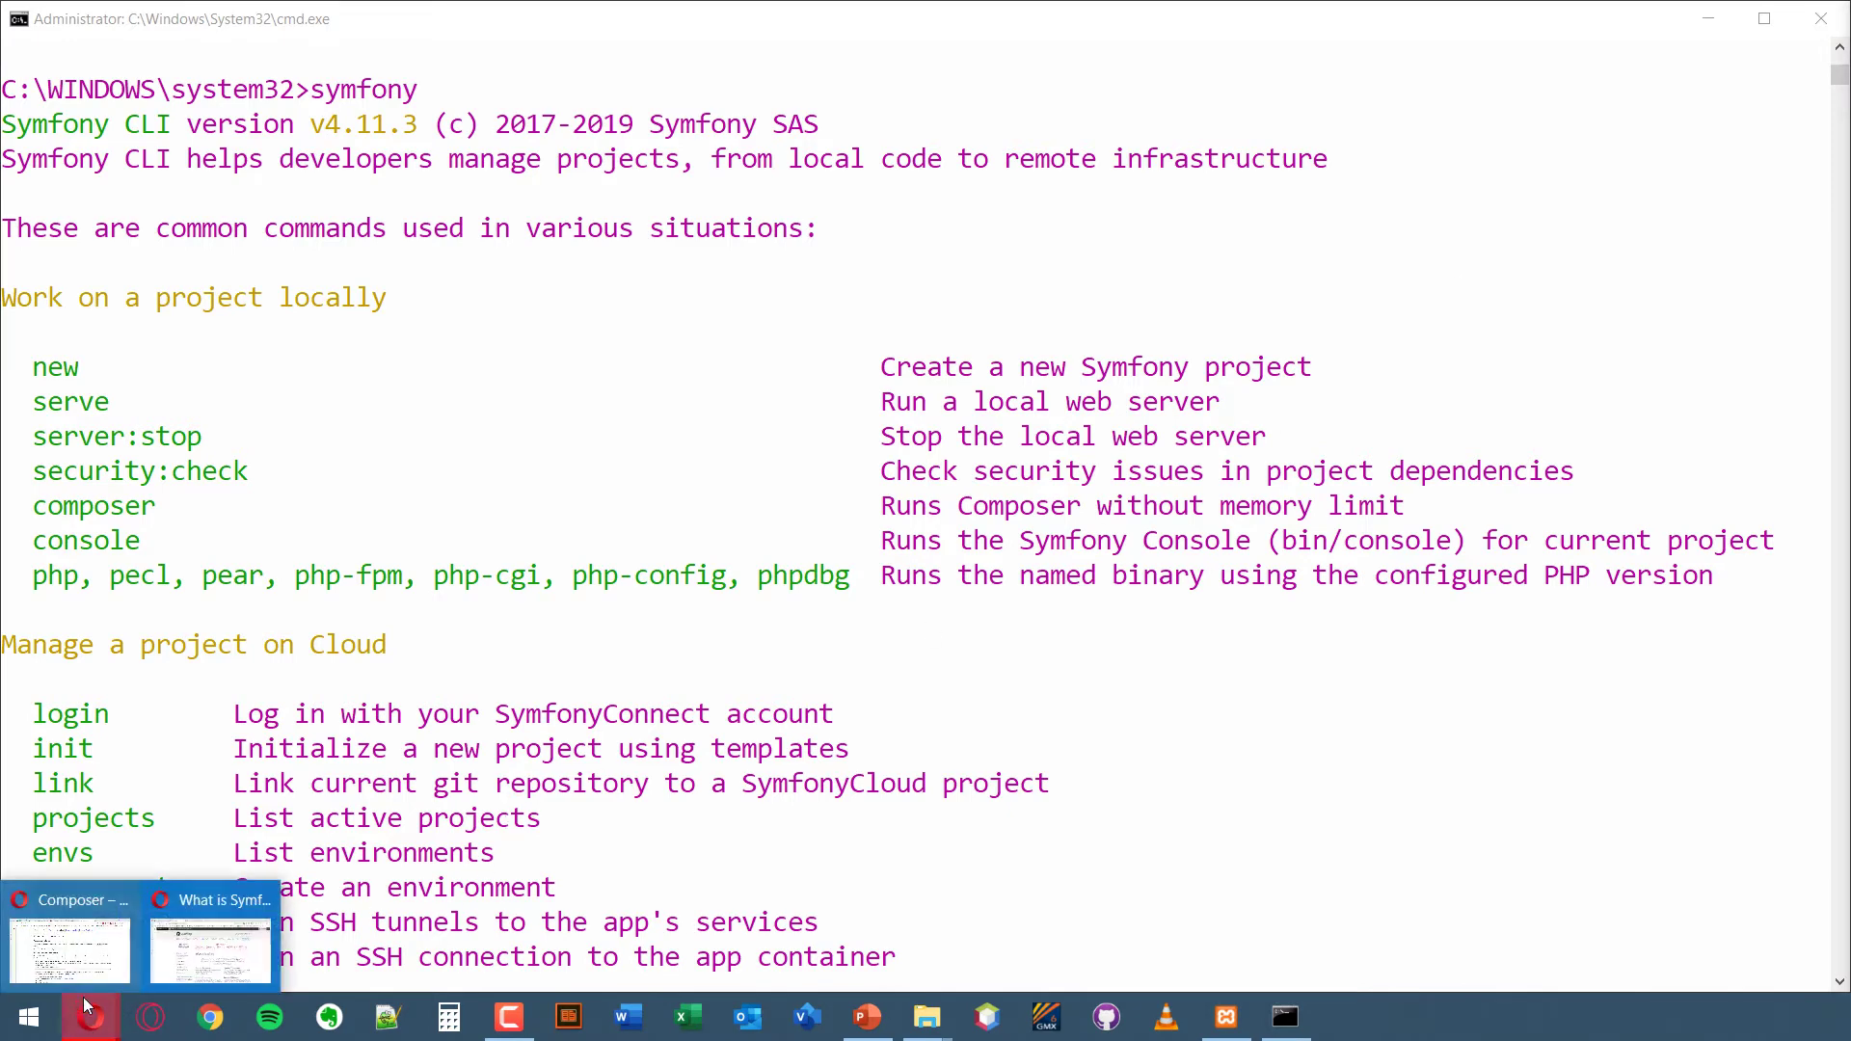
left_click(88, 983)
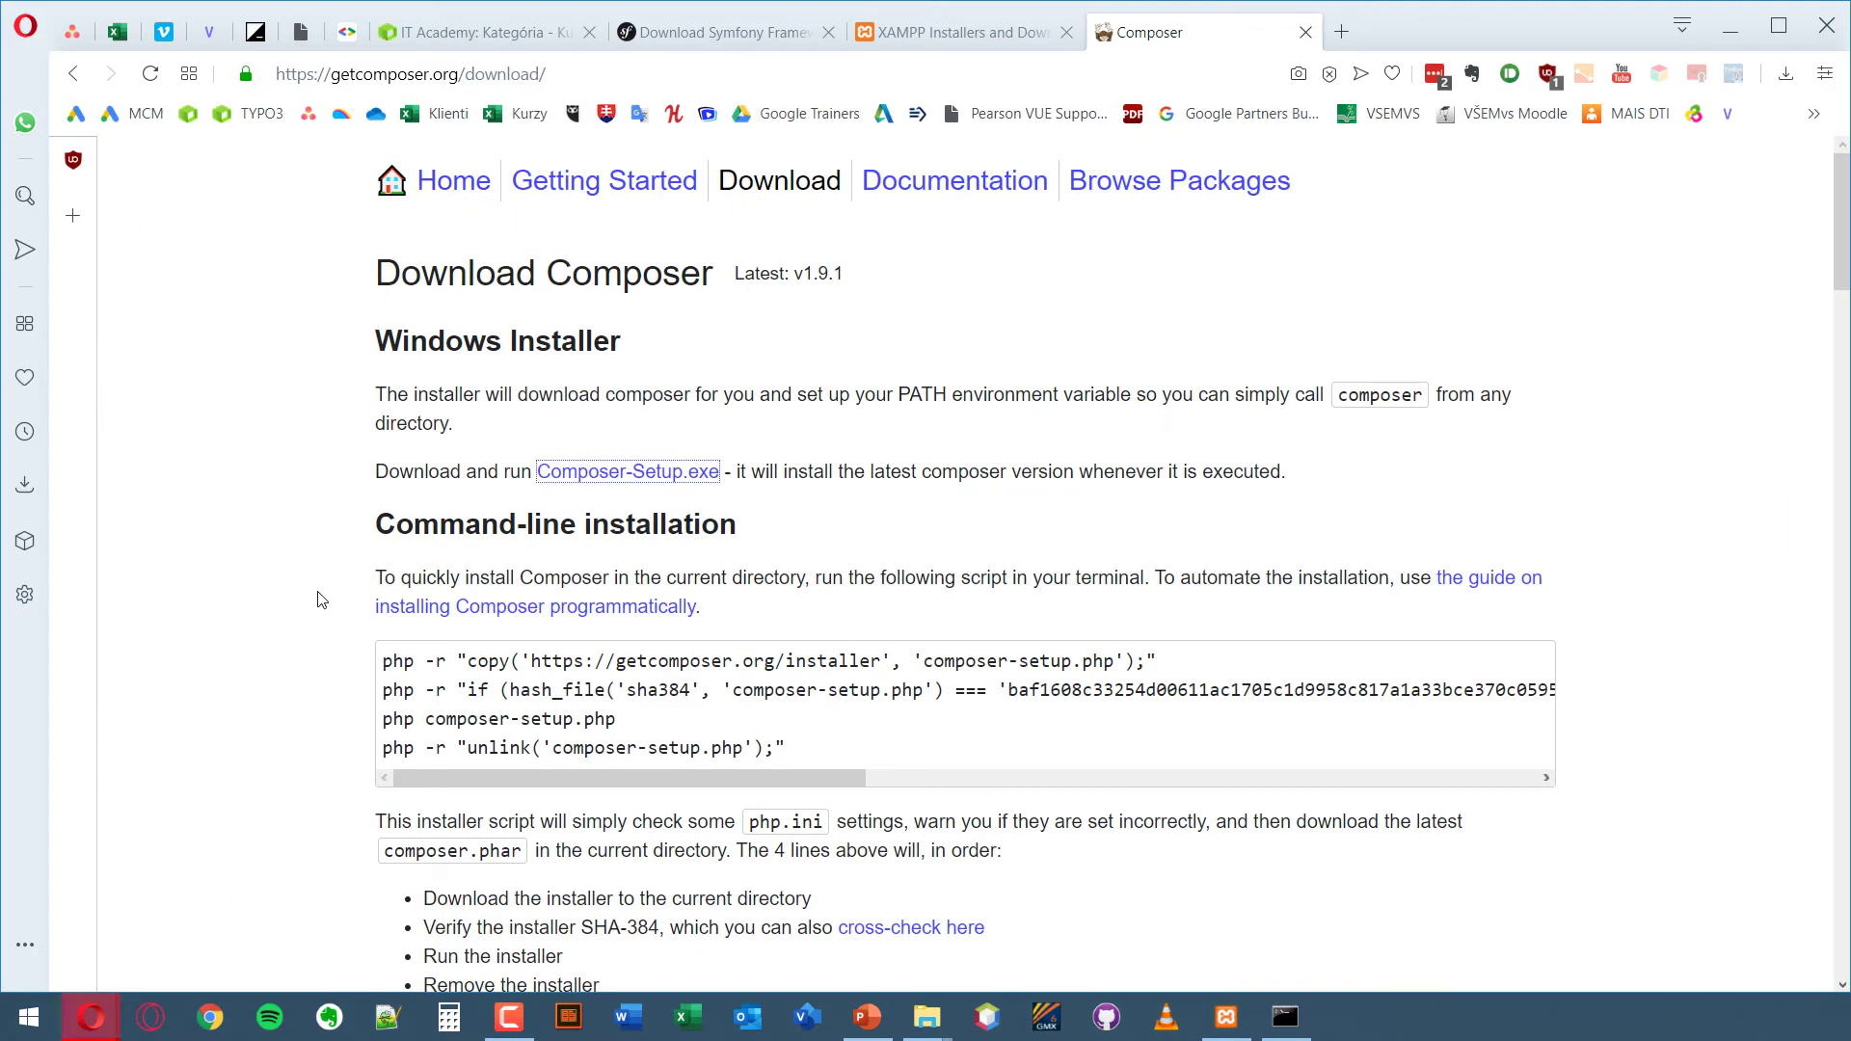
left_click(728, 39)
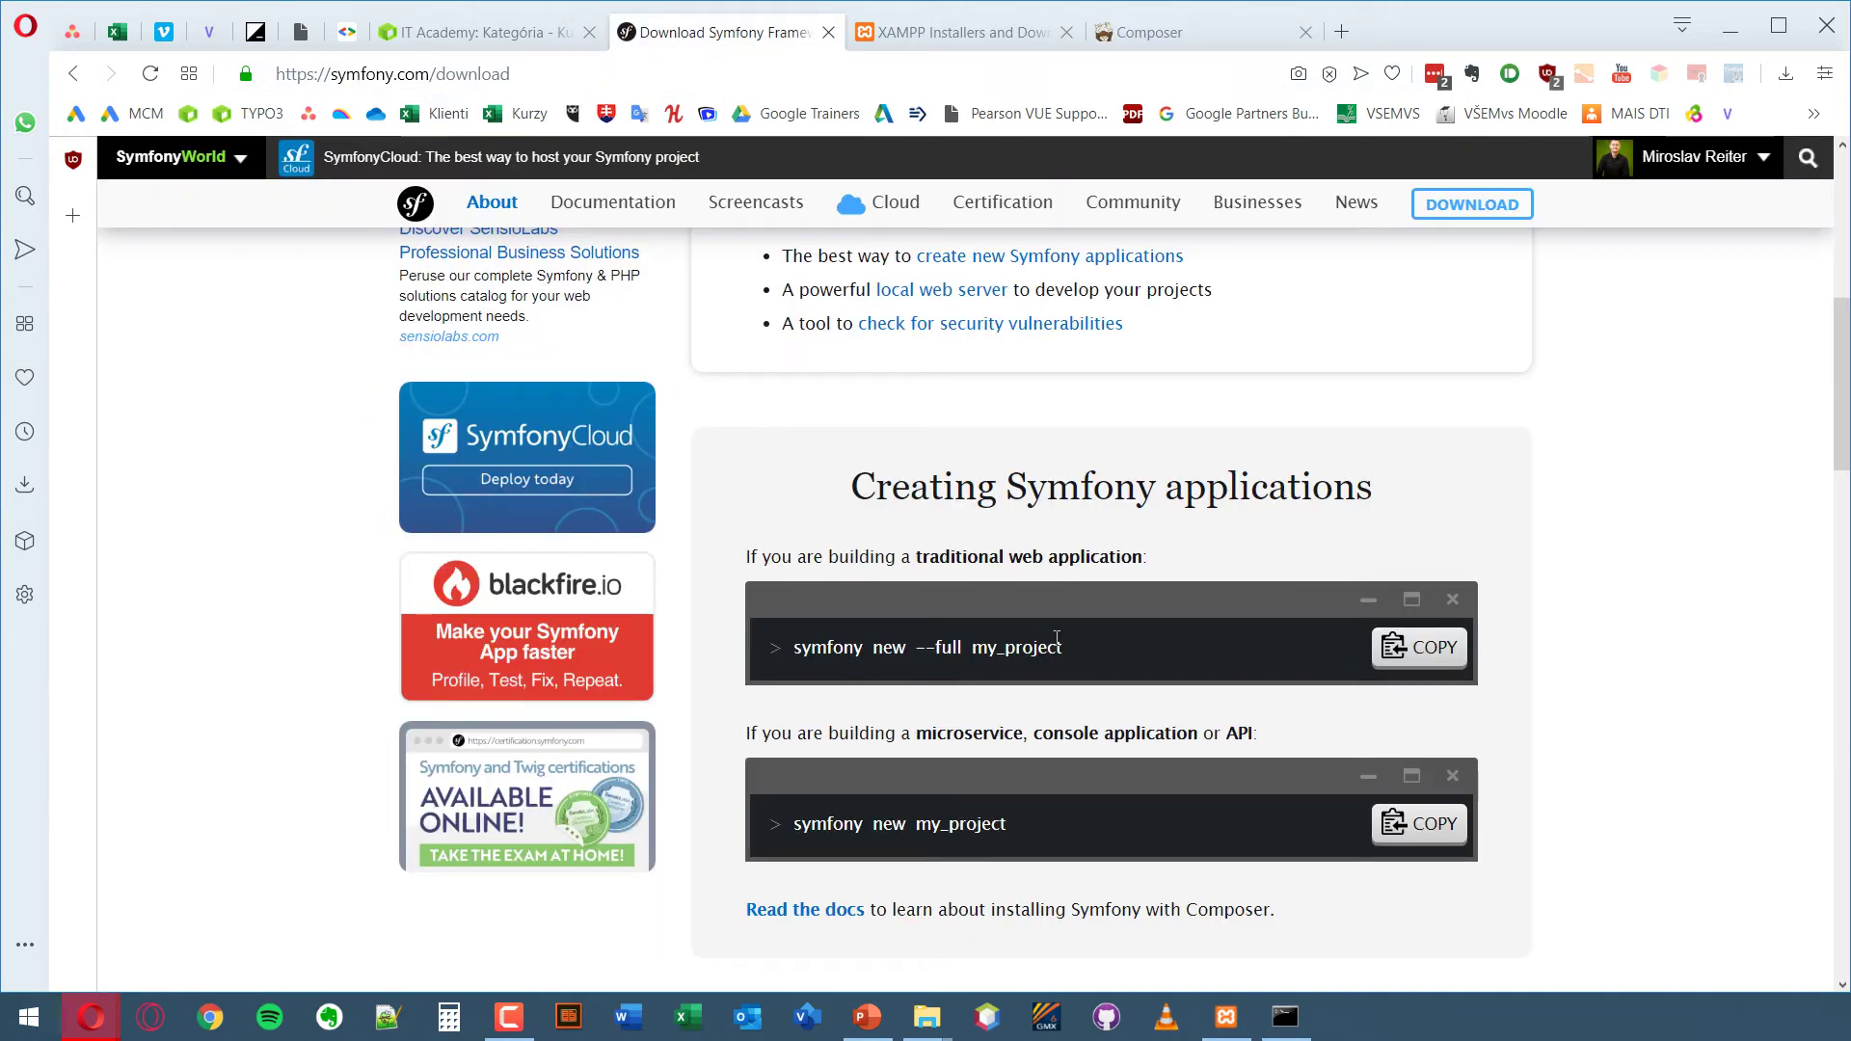
left_click_drag(1093, 649, 758, 636)
key("ctrl+c")
left_click(1234, 654)
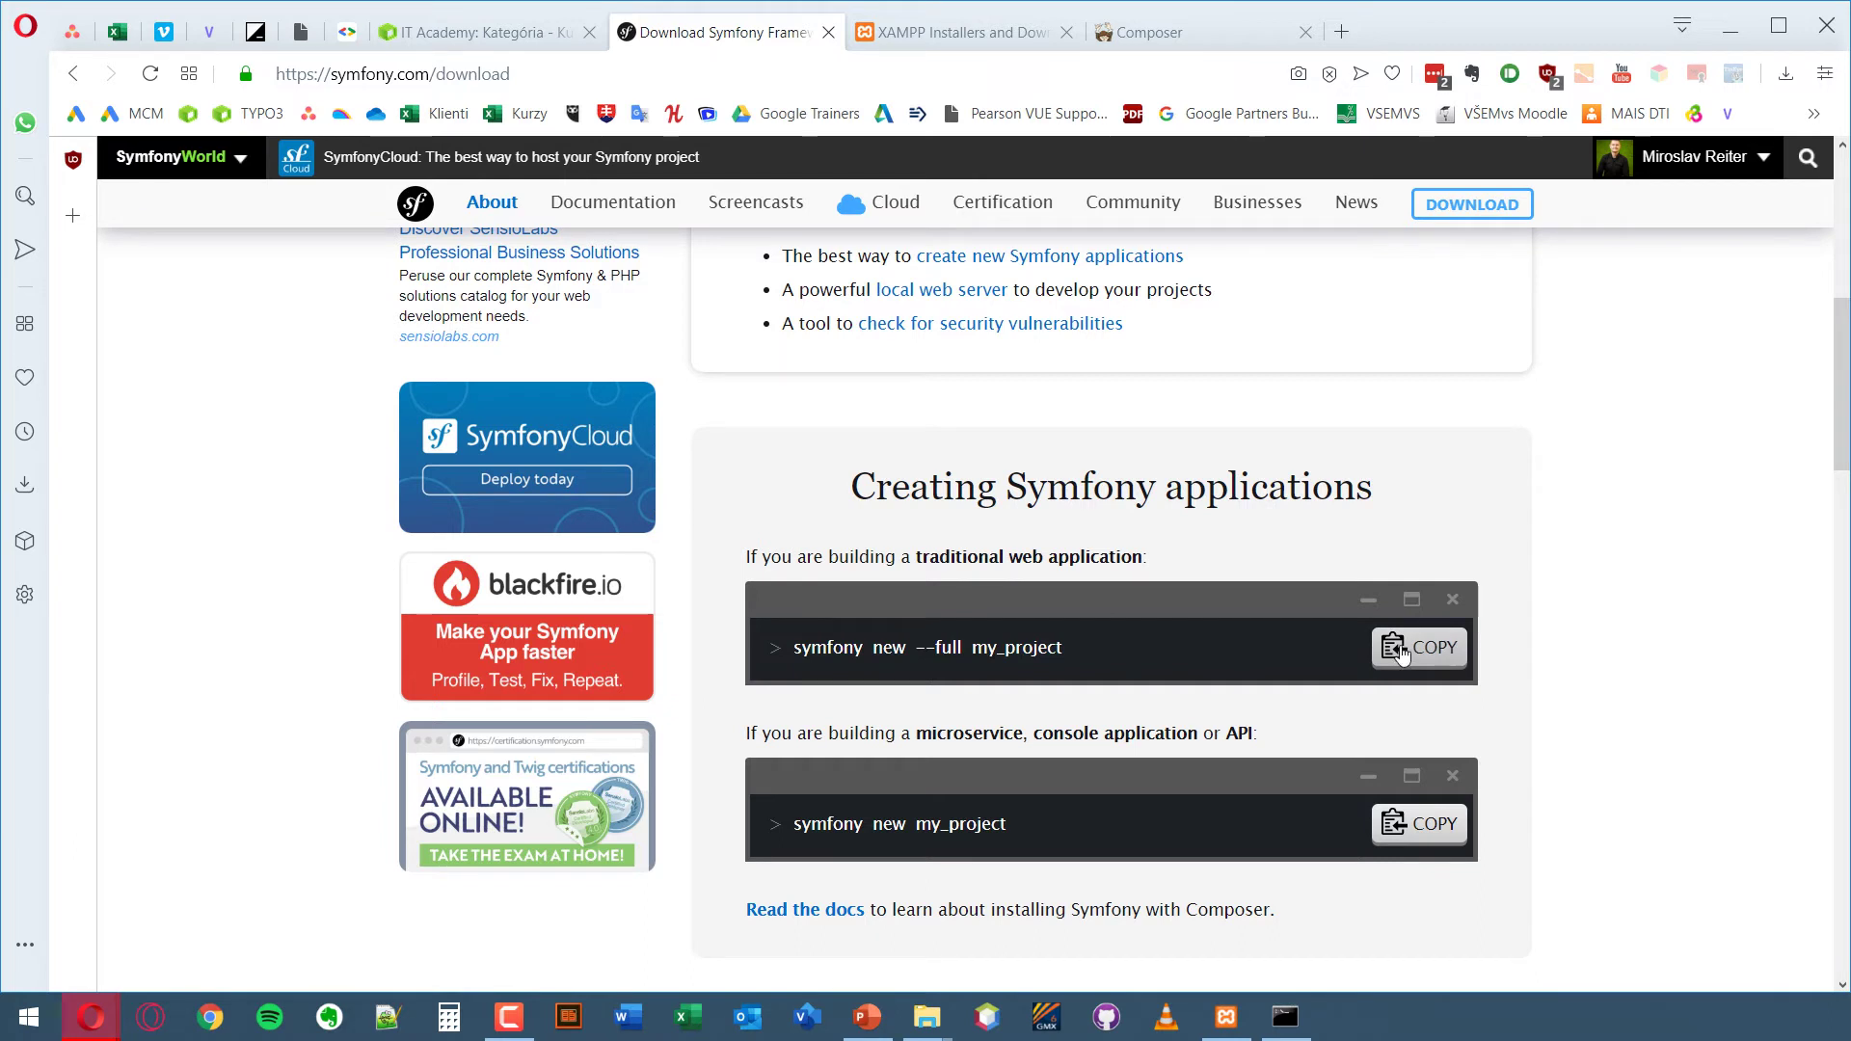
scroll(1313, 656, "up", 1)
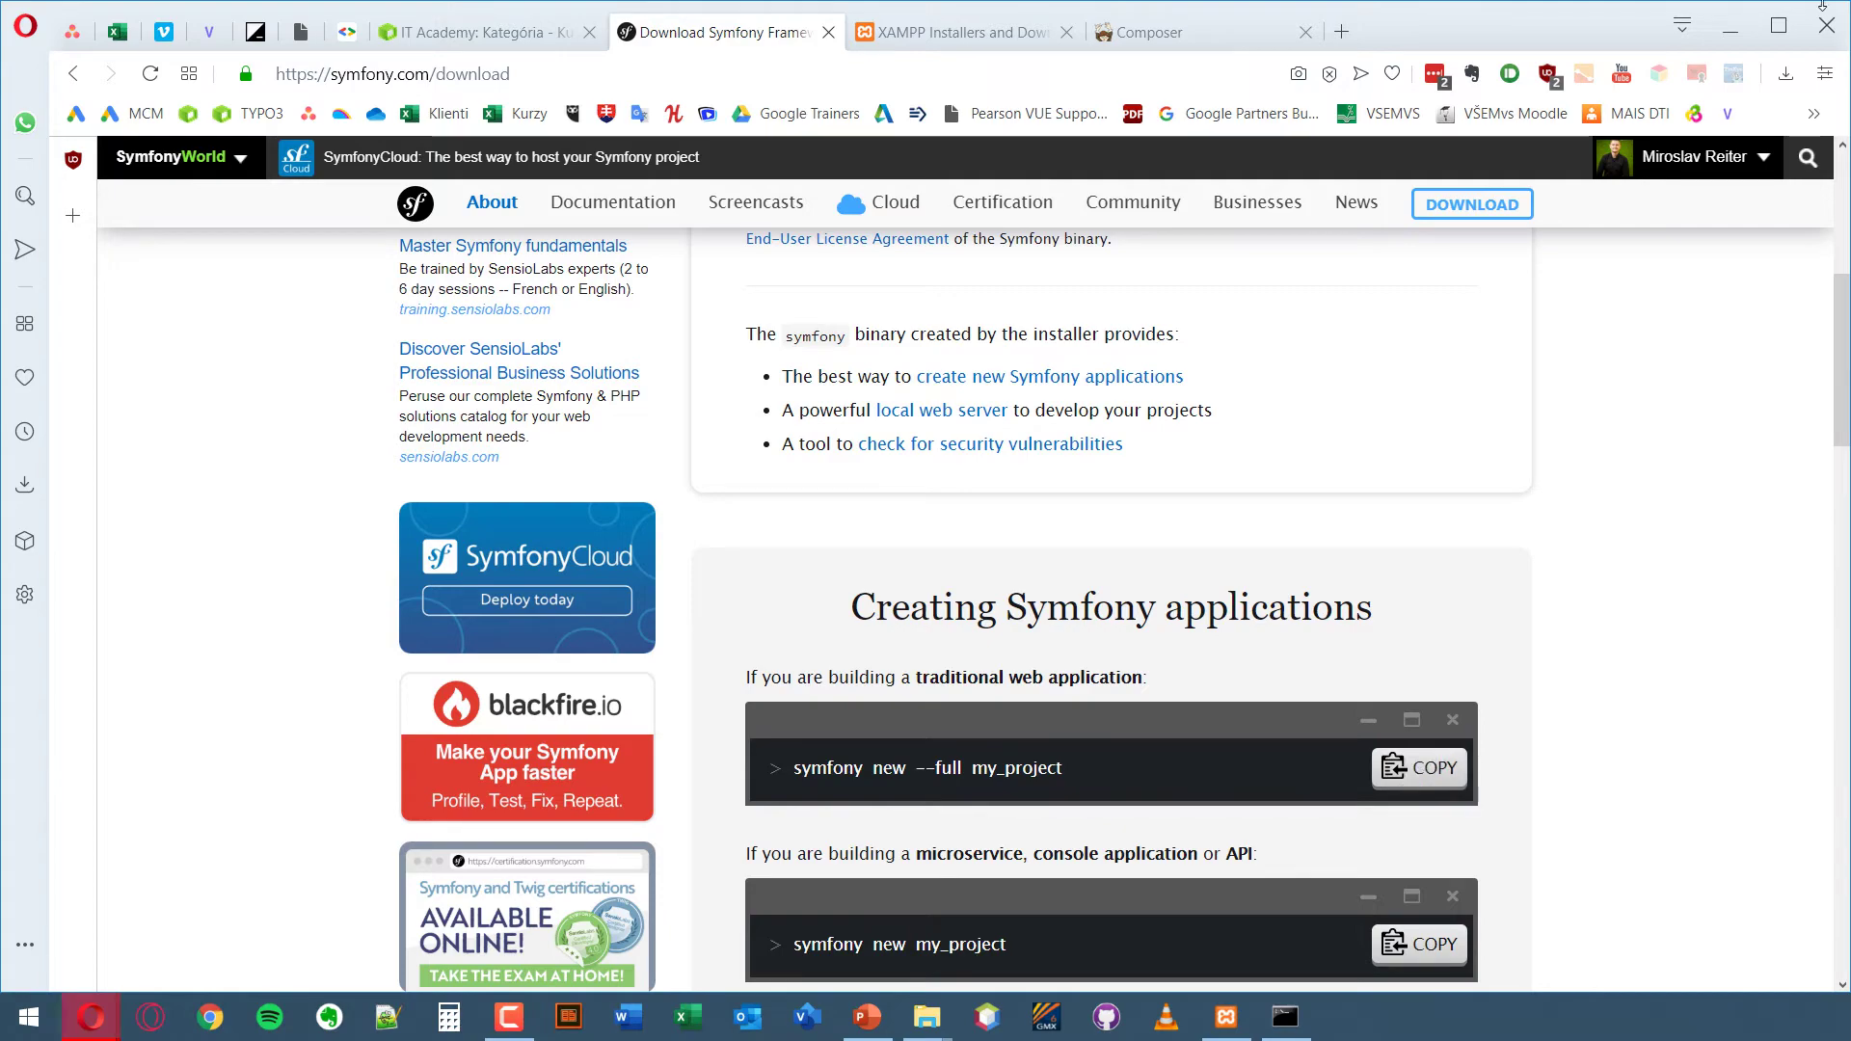
- Return to the Command Prompt, paste "symfony new --full my_project" without running it, and clear it from the prompt
left_click(1730, 26)
scroll(478, 590, "down", 5)
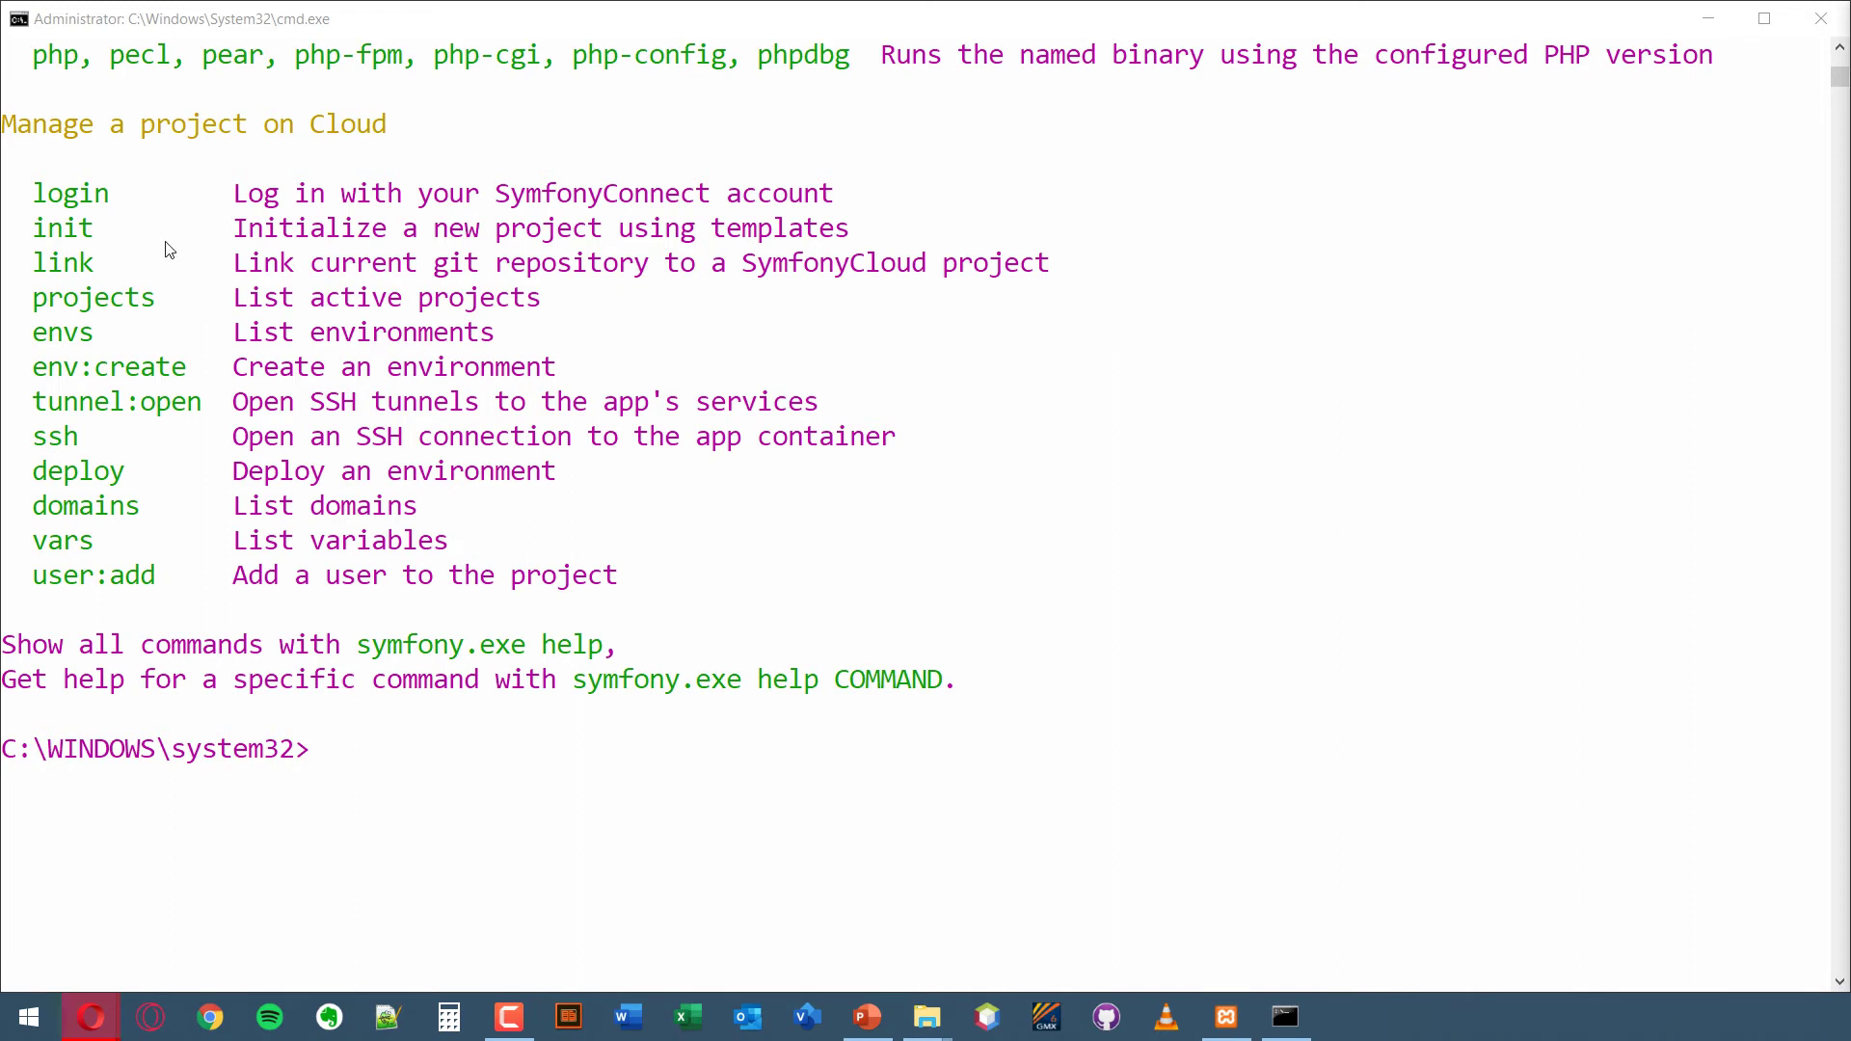
left_click(413, 749)
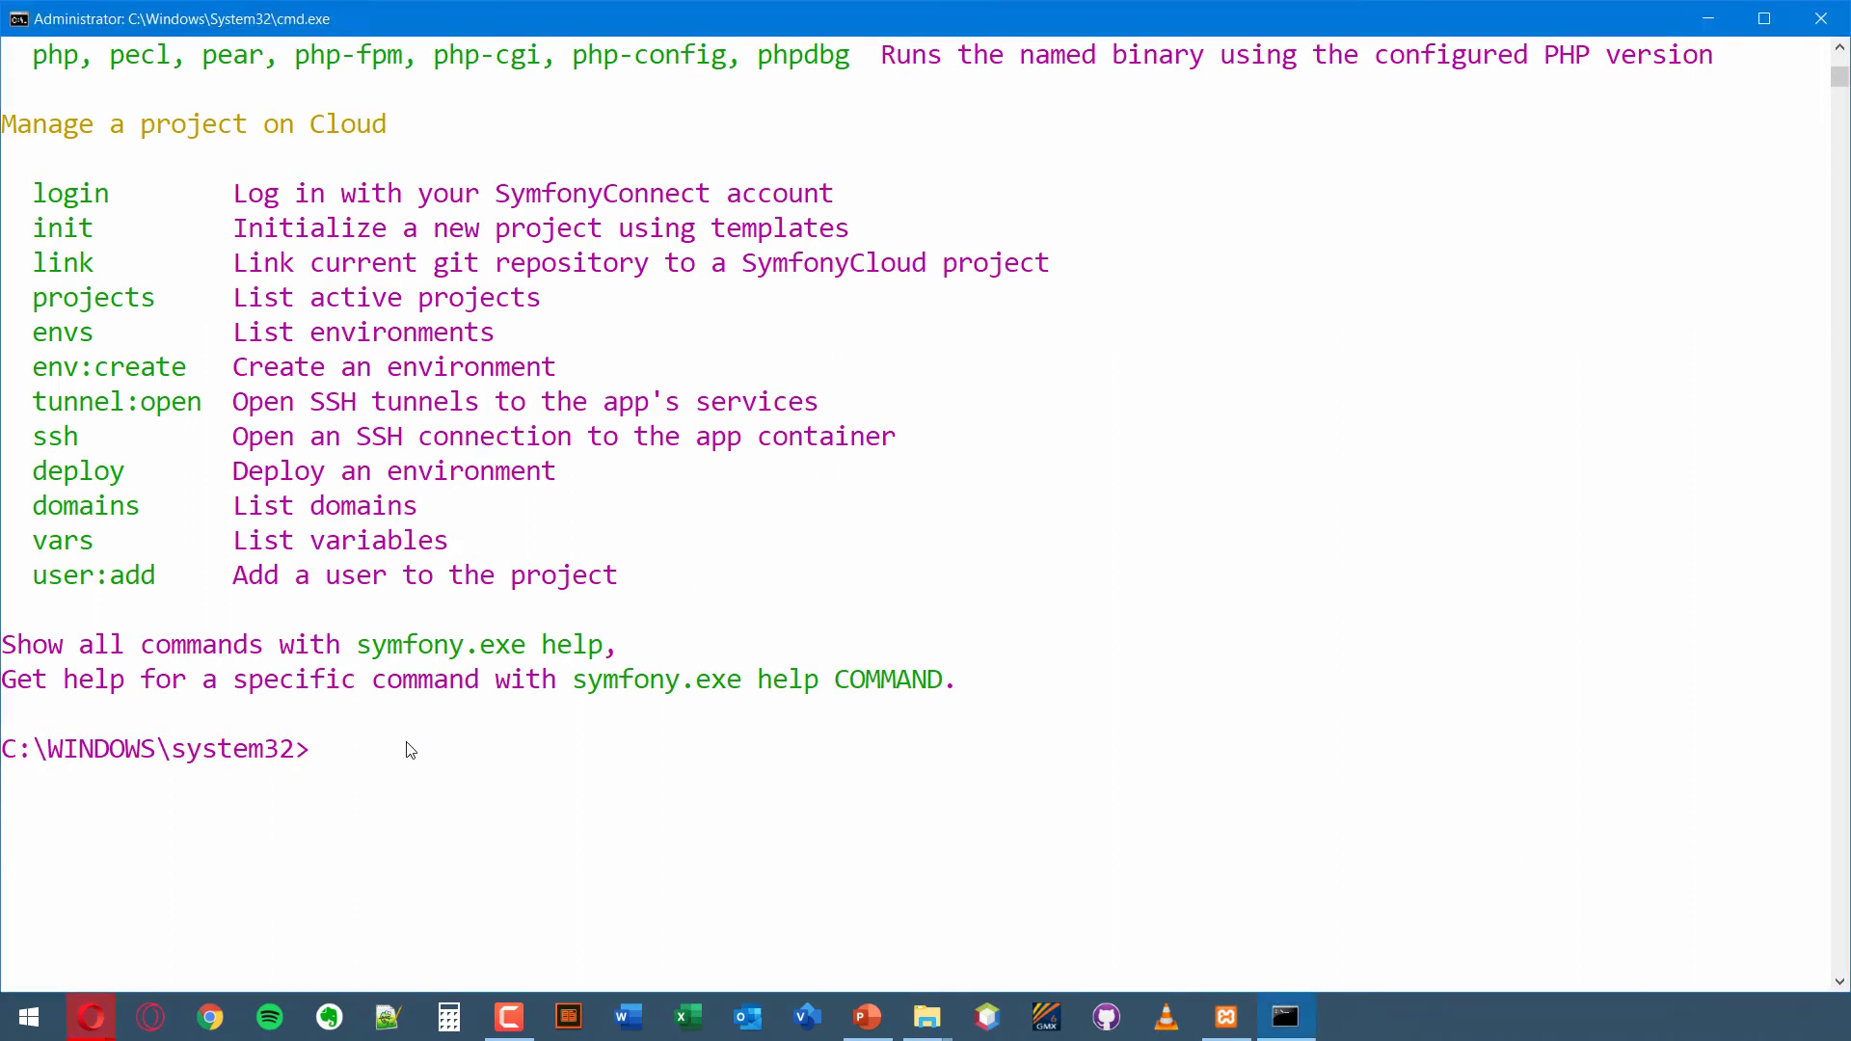
key("ctrl+v")
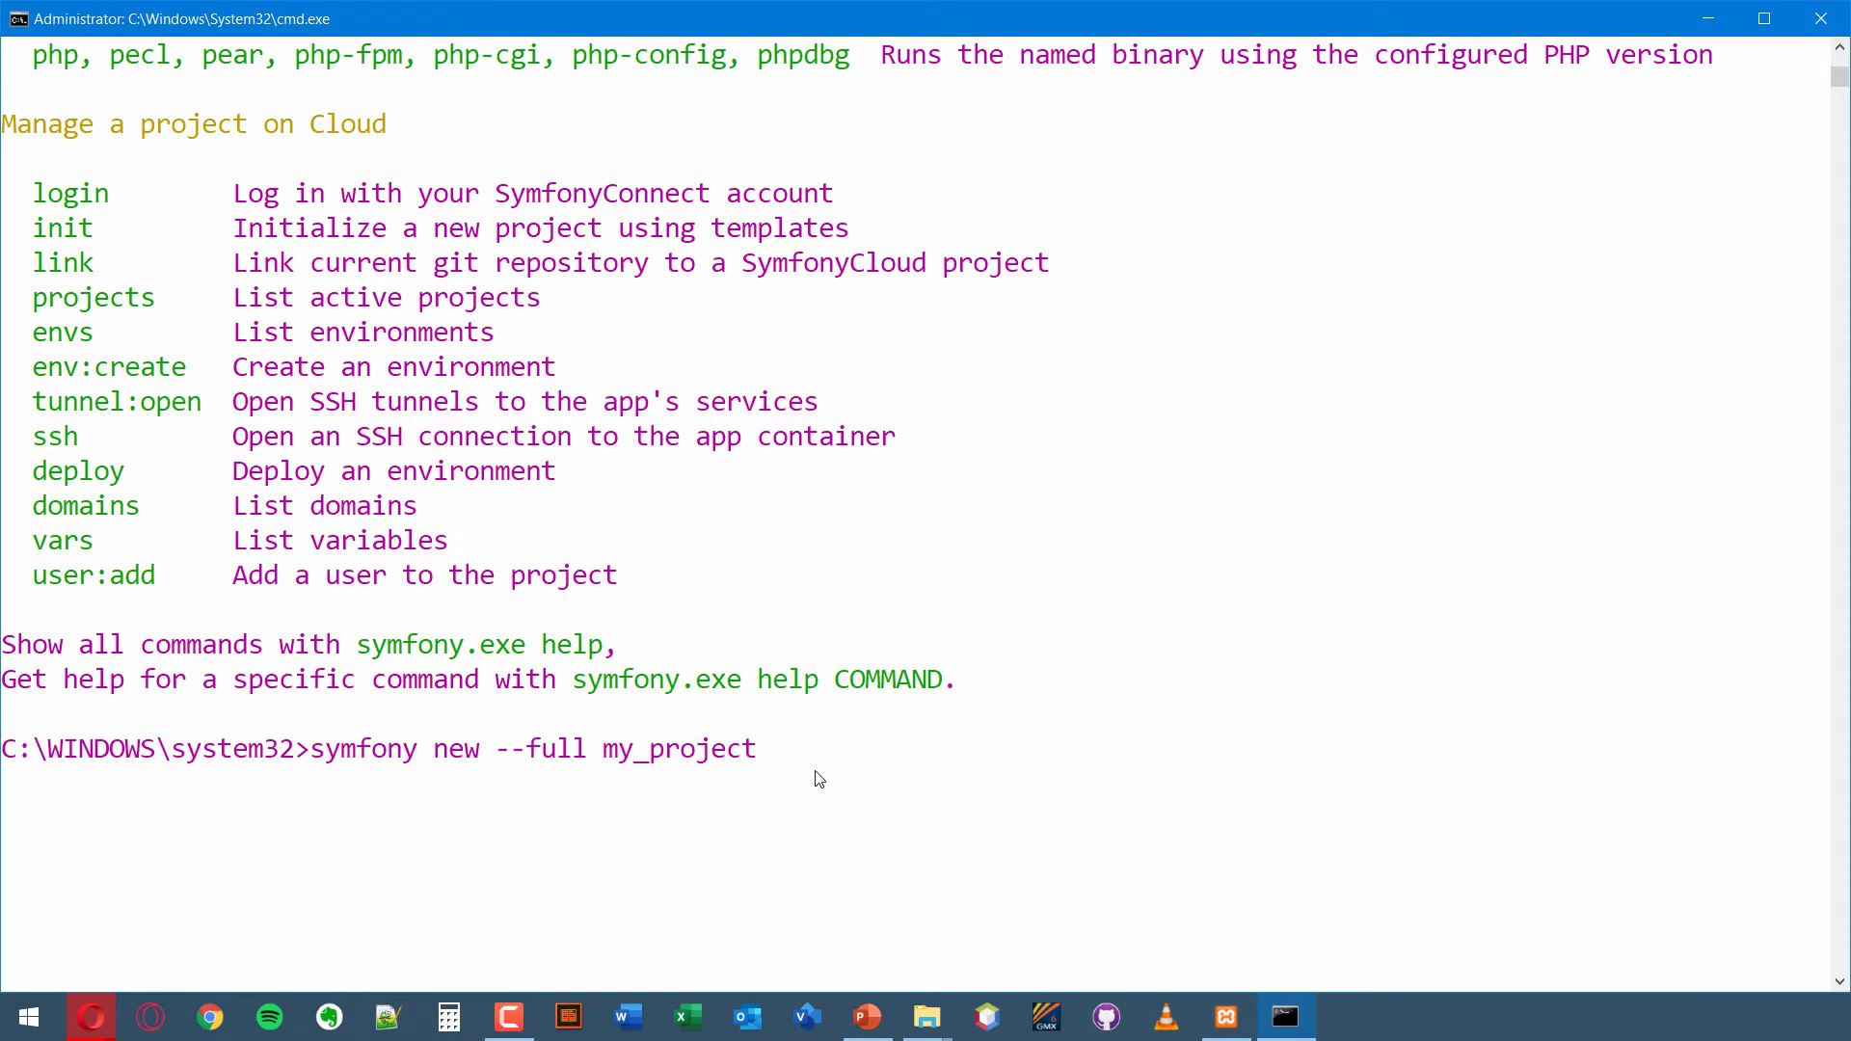
key("BackSpace")
key("BackSpace")
key("BackSpace")
key("BackSpace")
key("BackSpace")
key("BackSpace")
key("BackSpace")
key("BackSpace")
key("BackSpace")
key("BackSpace")
key("BackSpace")
key("BackSpace")
key("BackSpace")
key("BackSpace")
key("BackSpace")
key("BackSpace")
key("BackSpace")
key("BackSpace")
key("BackSpace")
key("BackSpace")
key("BackSpace")
key("BackSpace")
key("BackSpace")
key("BackSpace")
key("BackSpace")
key("BackSpace")
key("BackSpace")
key("BackSpace")
key("BackSpace")
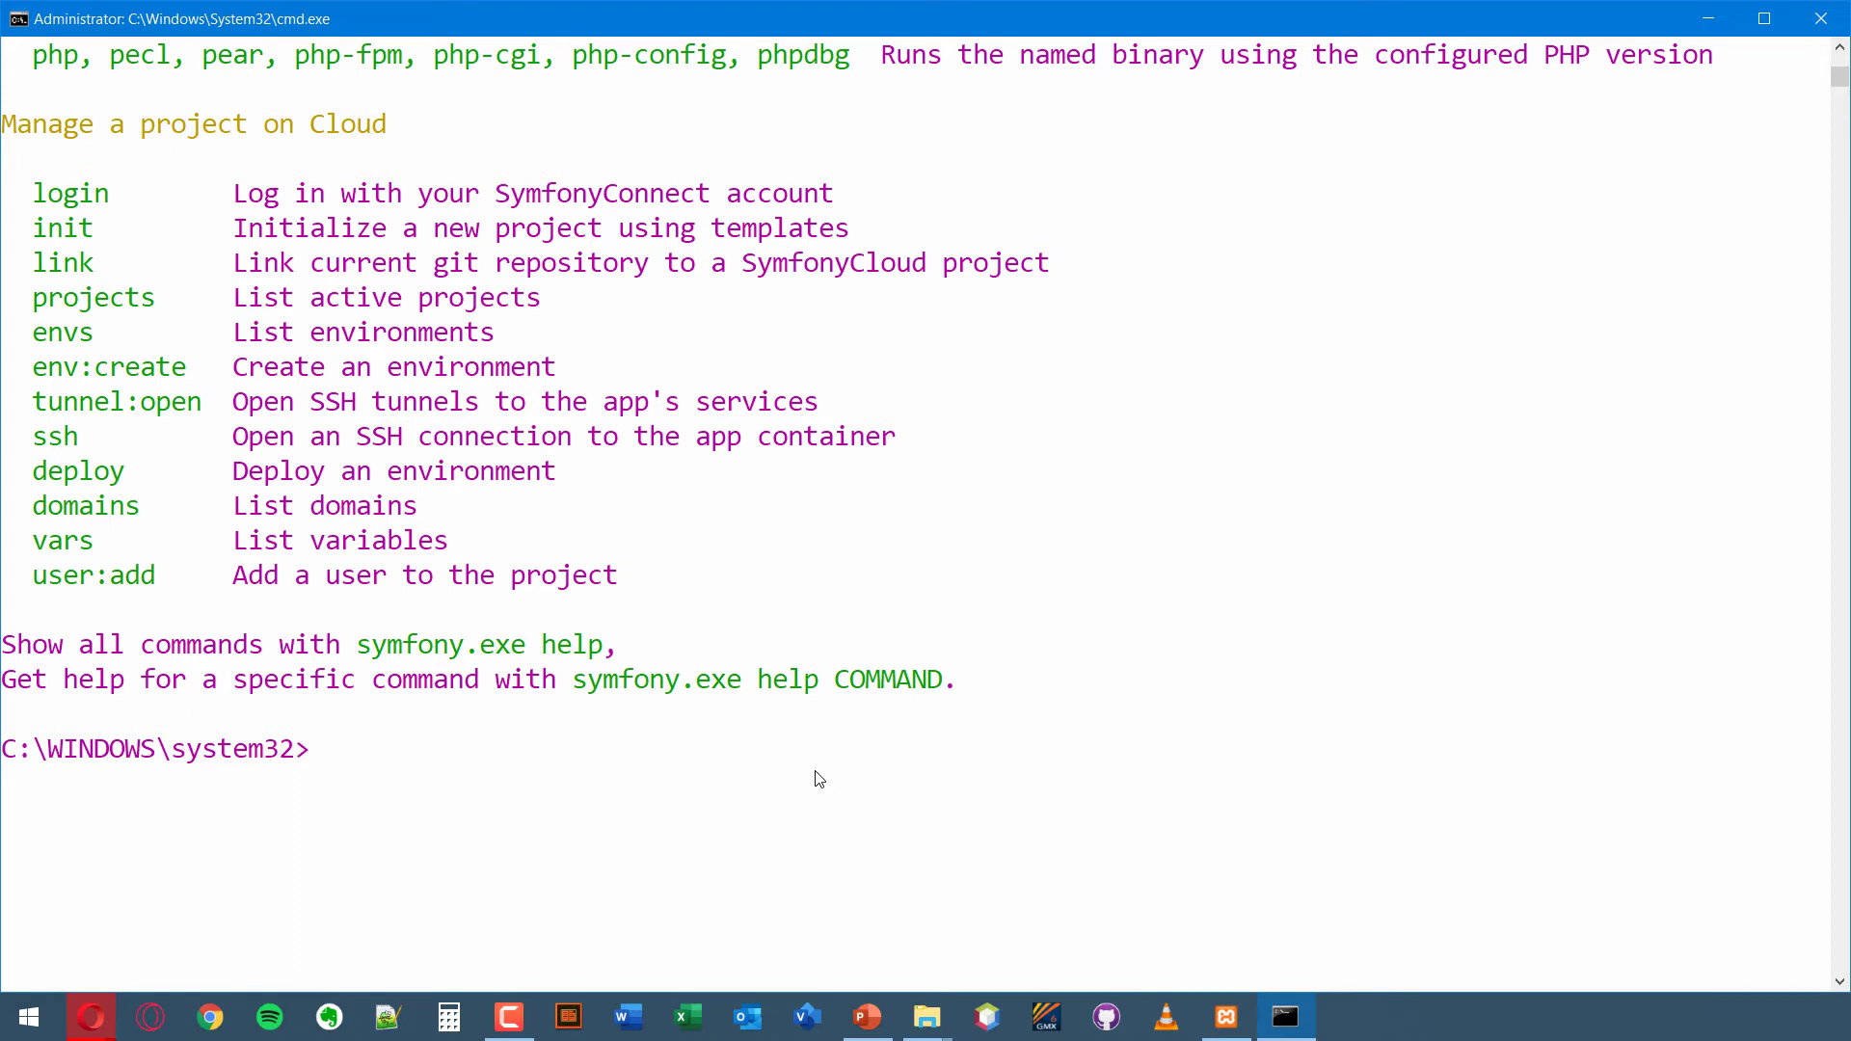
- Change to the root of drive C with cd .. and cd ../.., and list its contents with dir
type("cd ..")
key("Return")
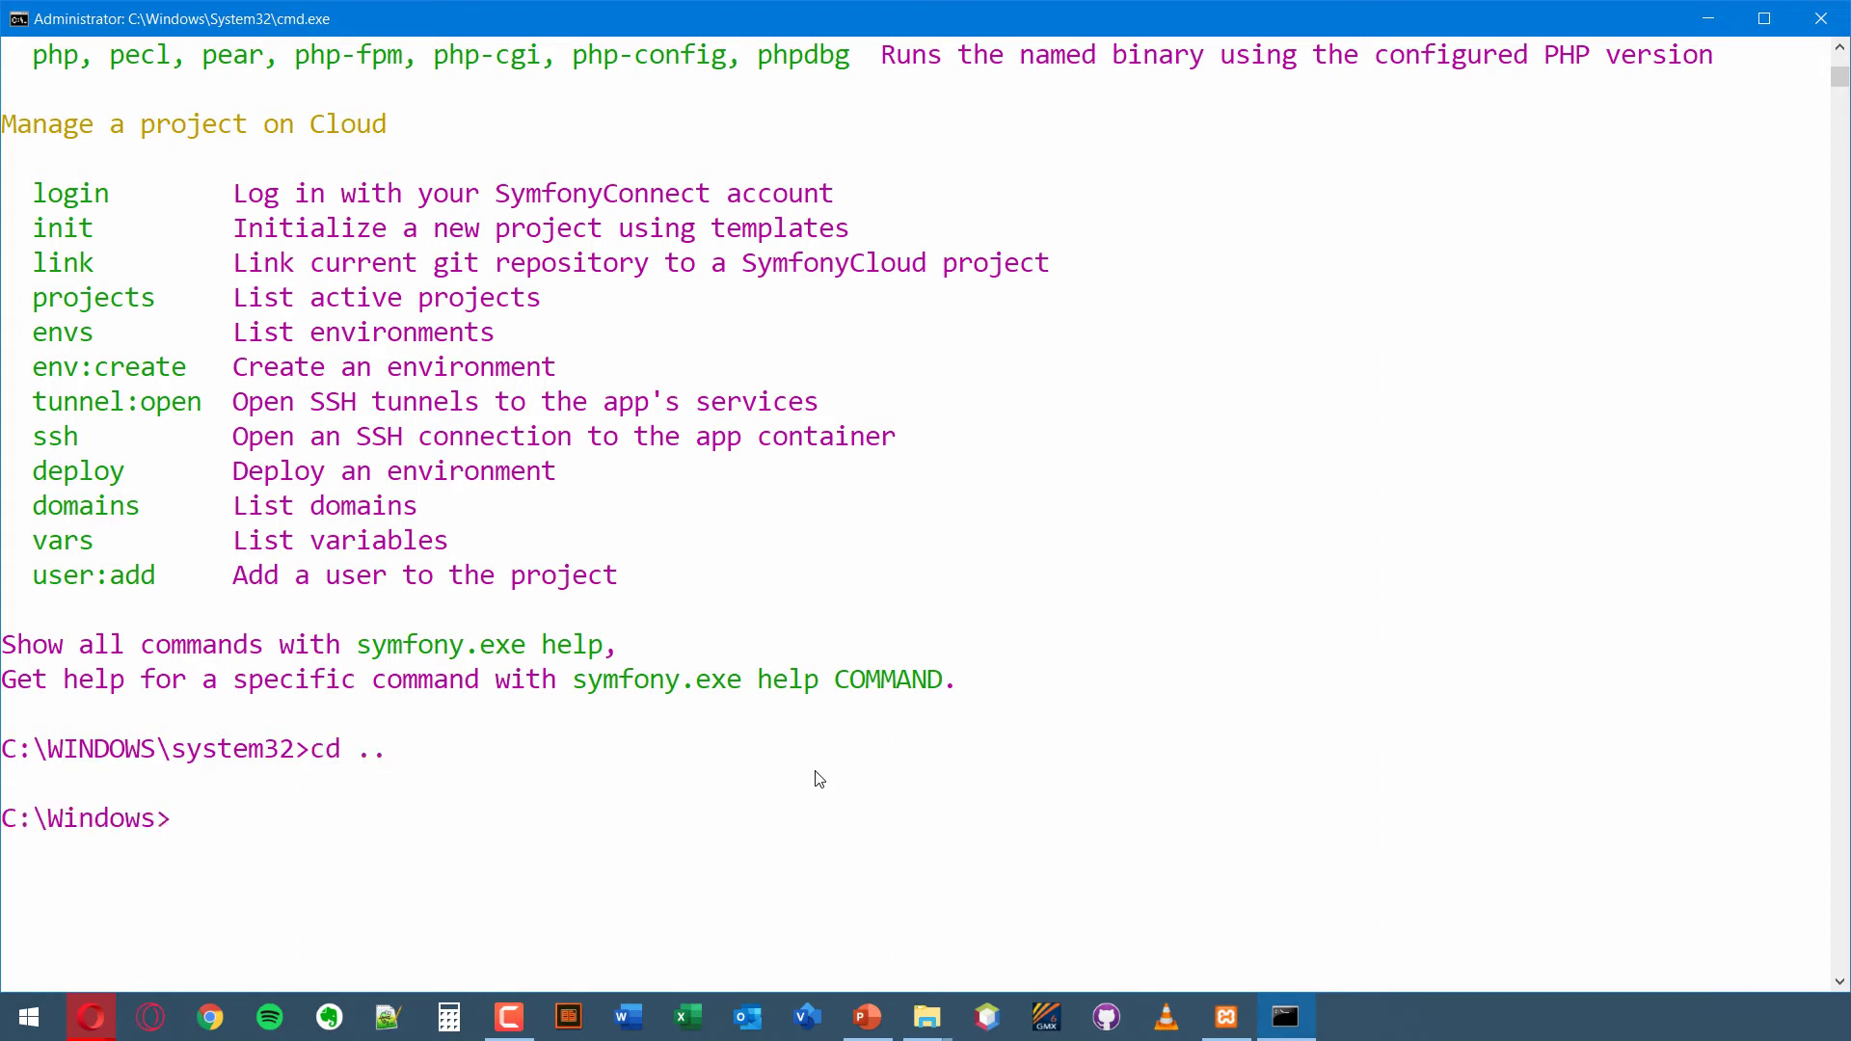
type("cd ../..")
key("Return")
type("dir")
key("Return")
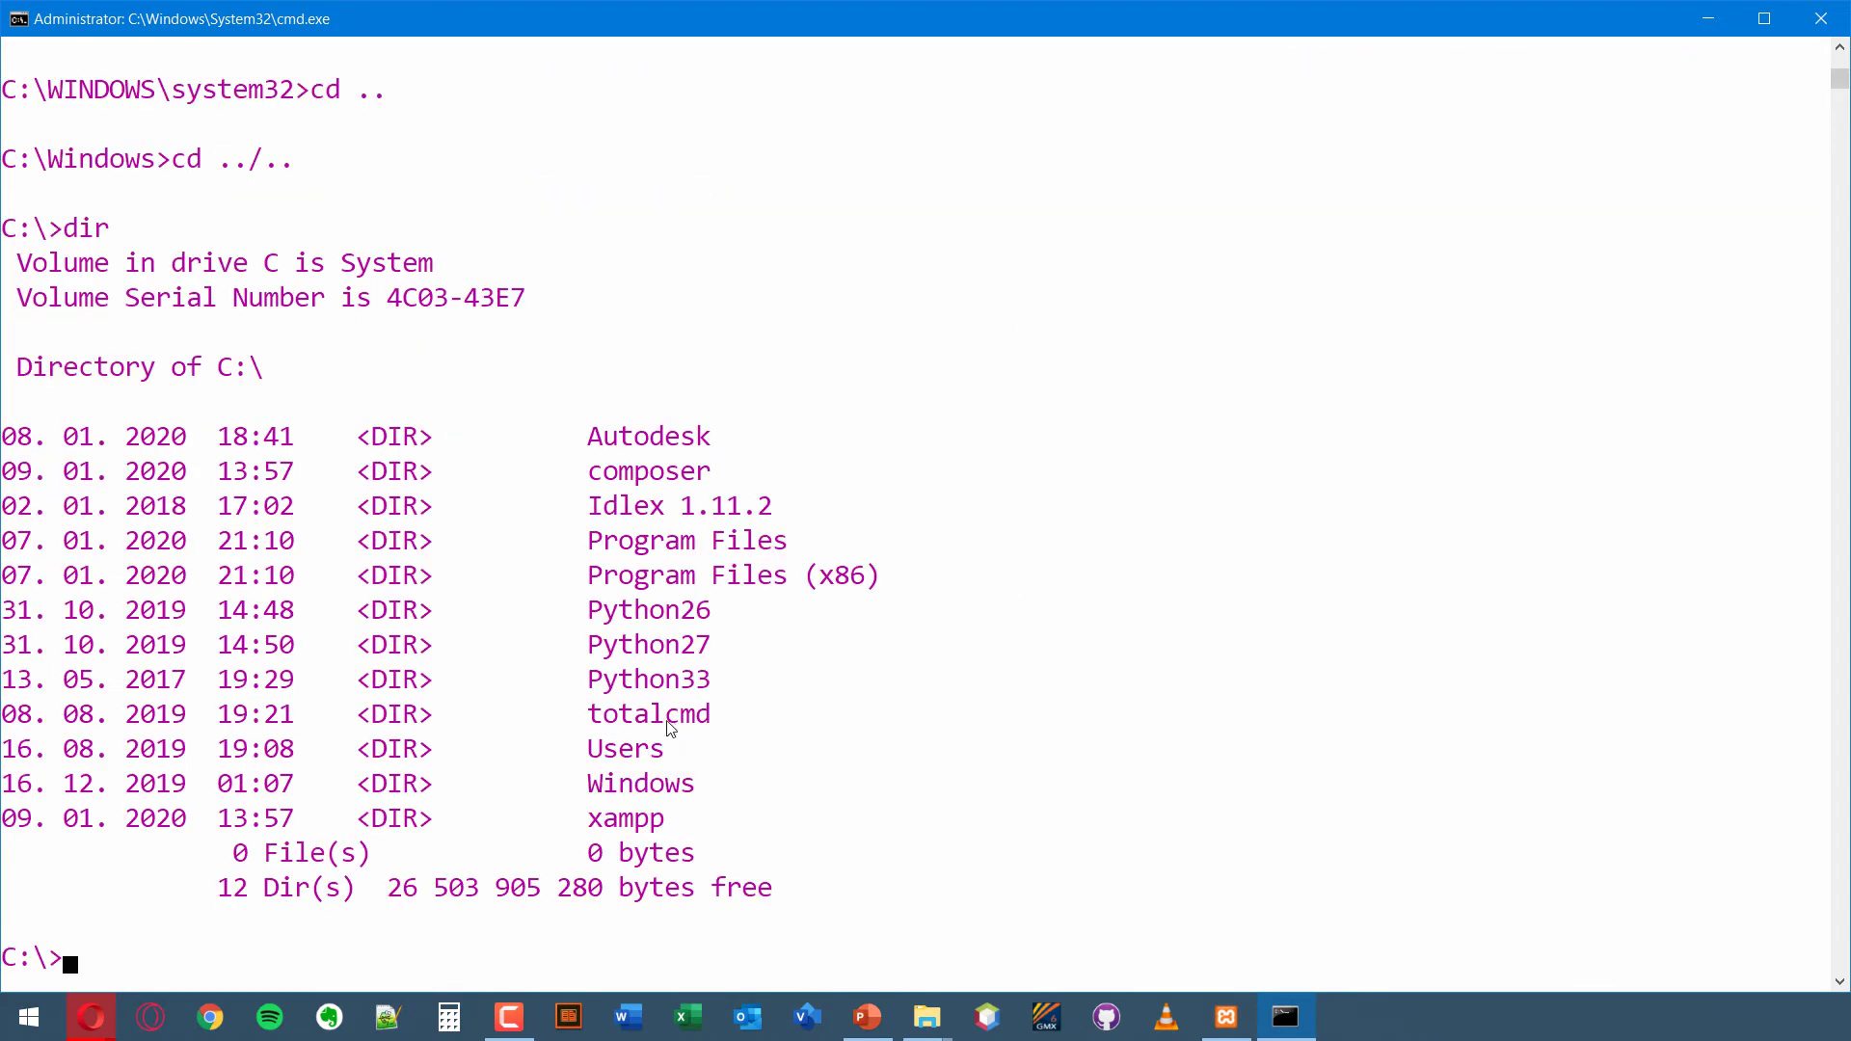
- Open the NetBeansProjects folder inside Dokumenty in File Explorer and copy its address as text
left_click(27, 1017)
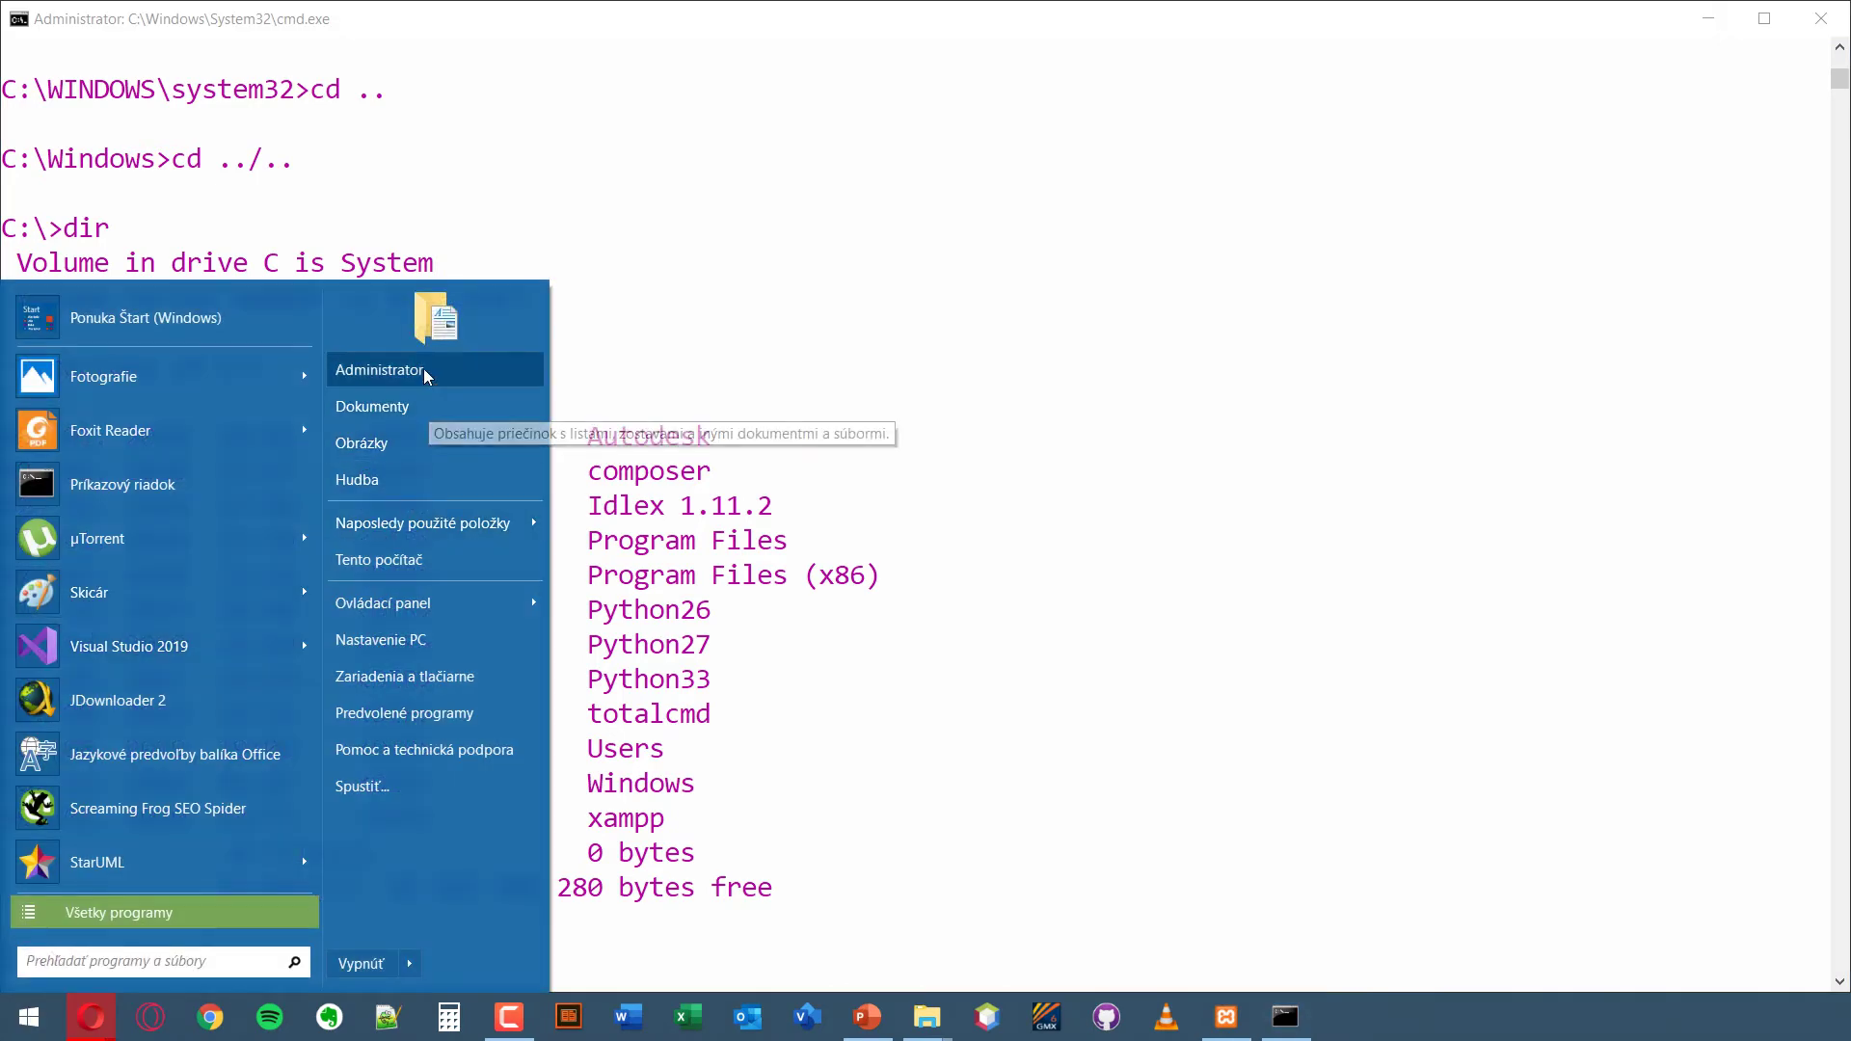
left_click(413, 403)
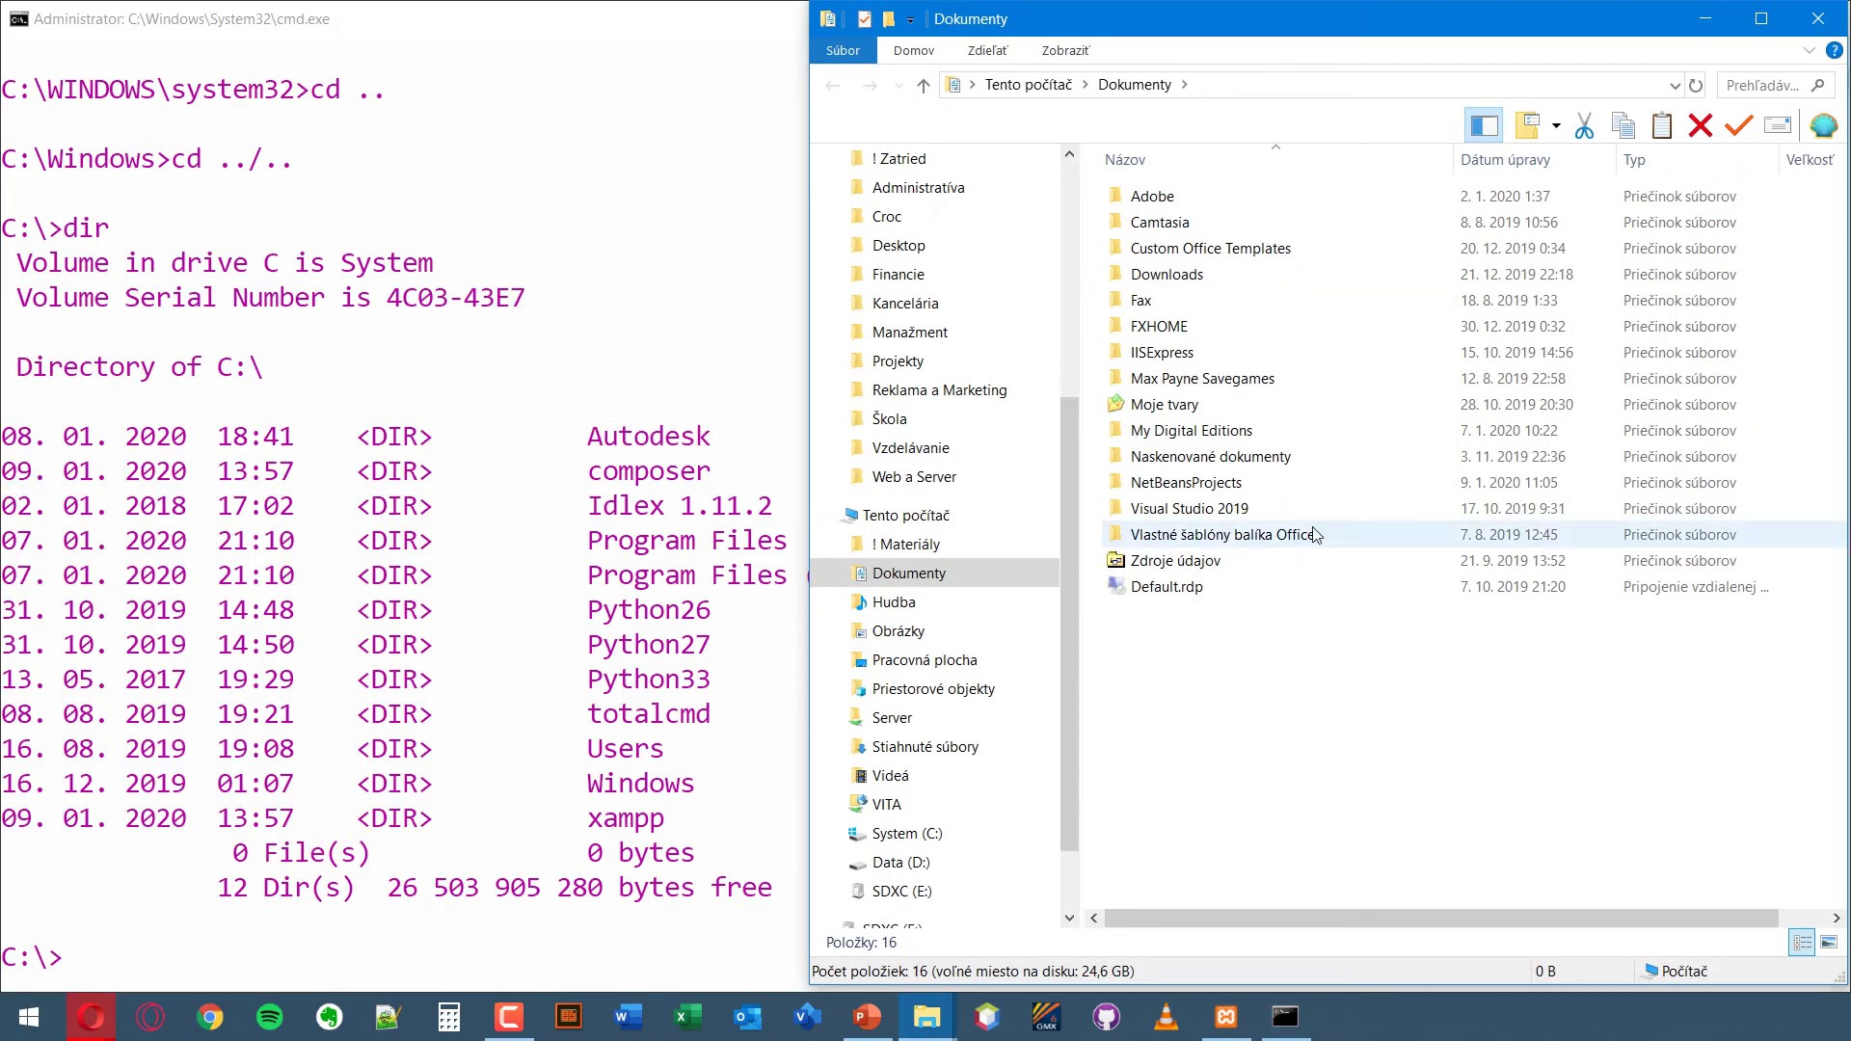
left_click(1244, 519)
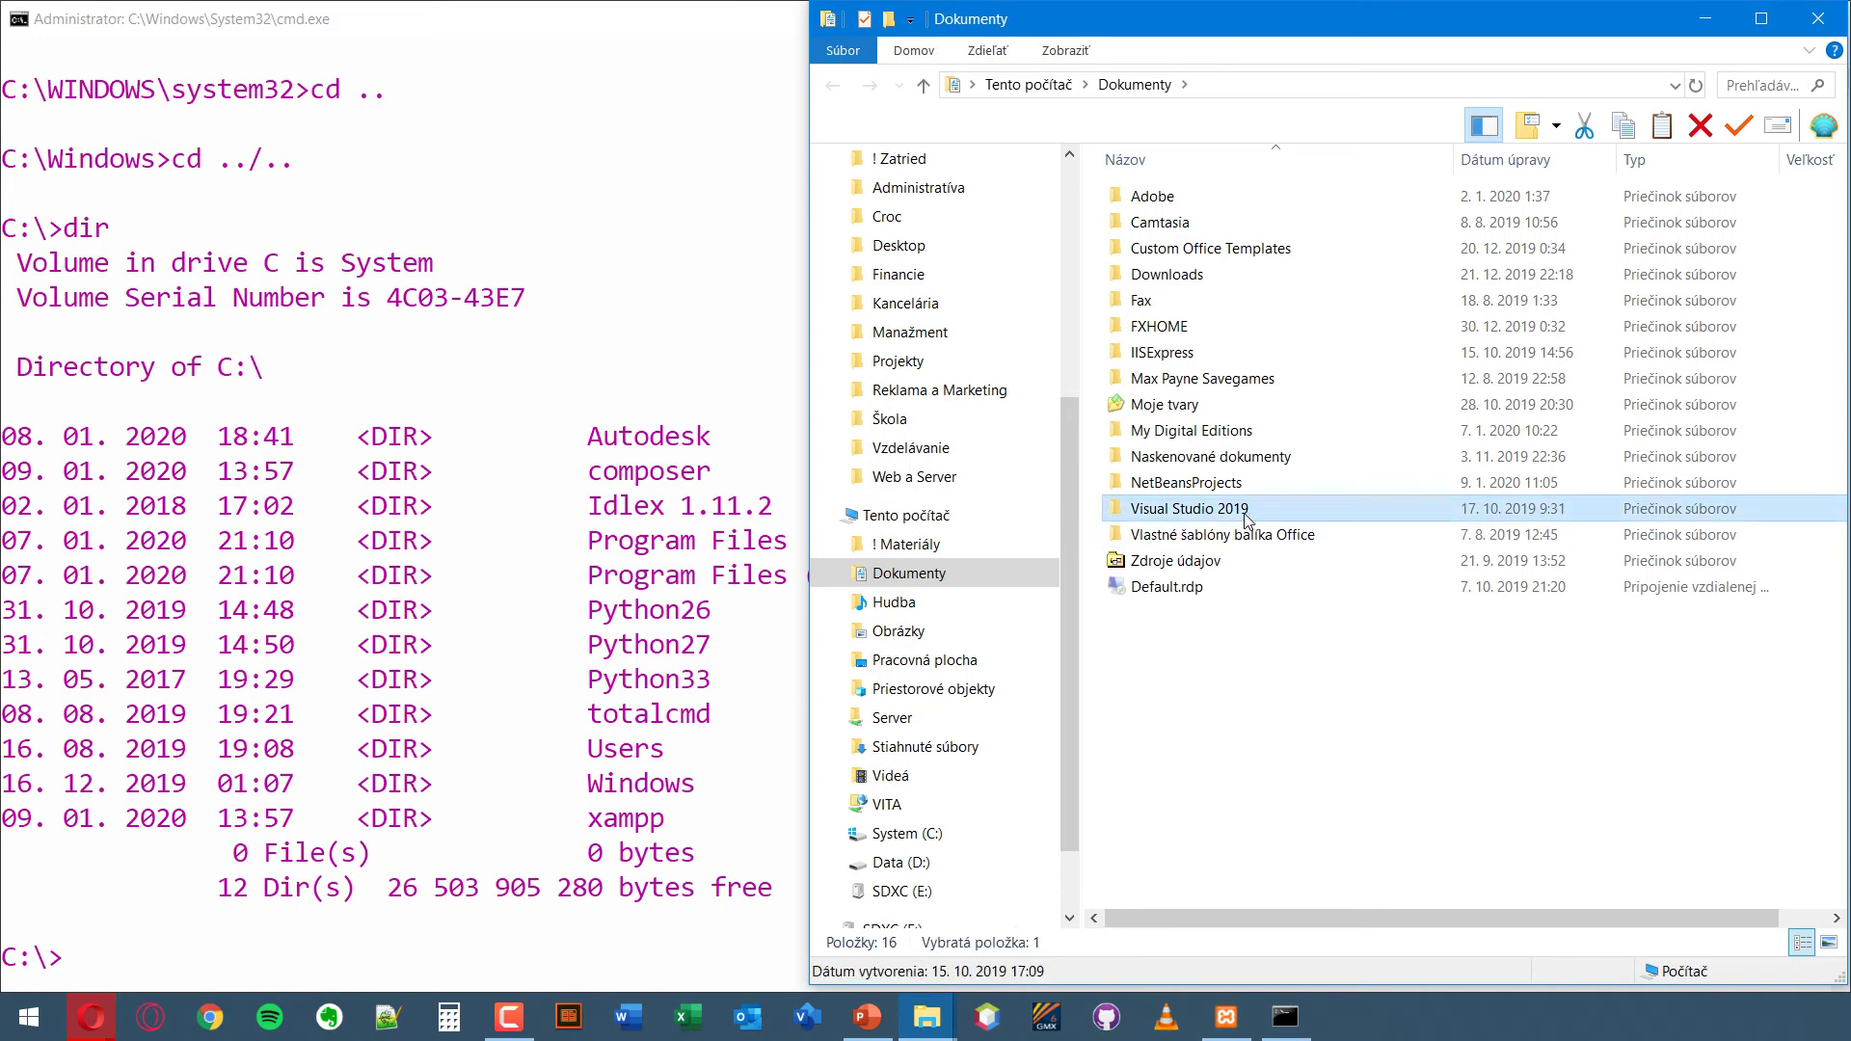
left_click(1269, 487)
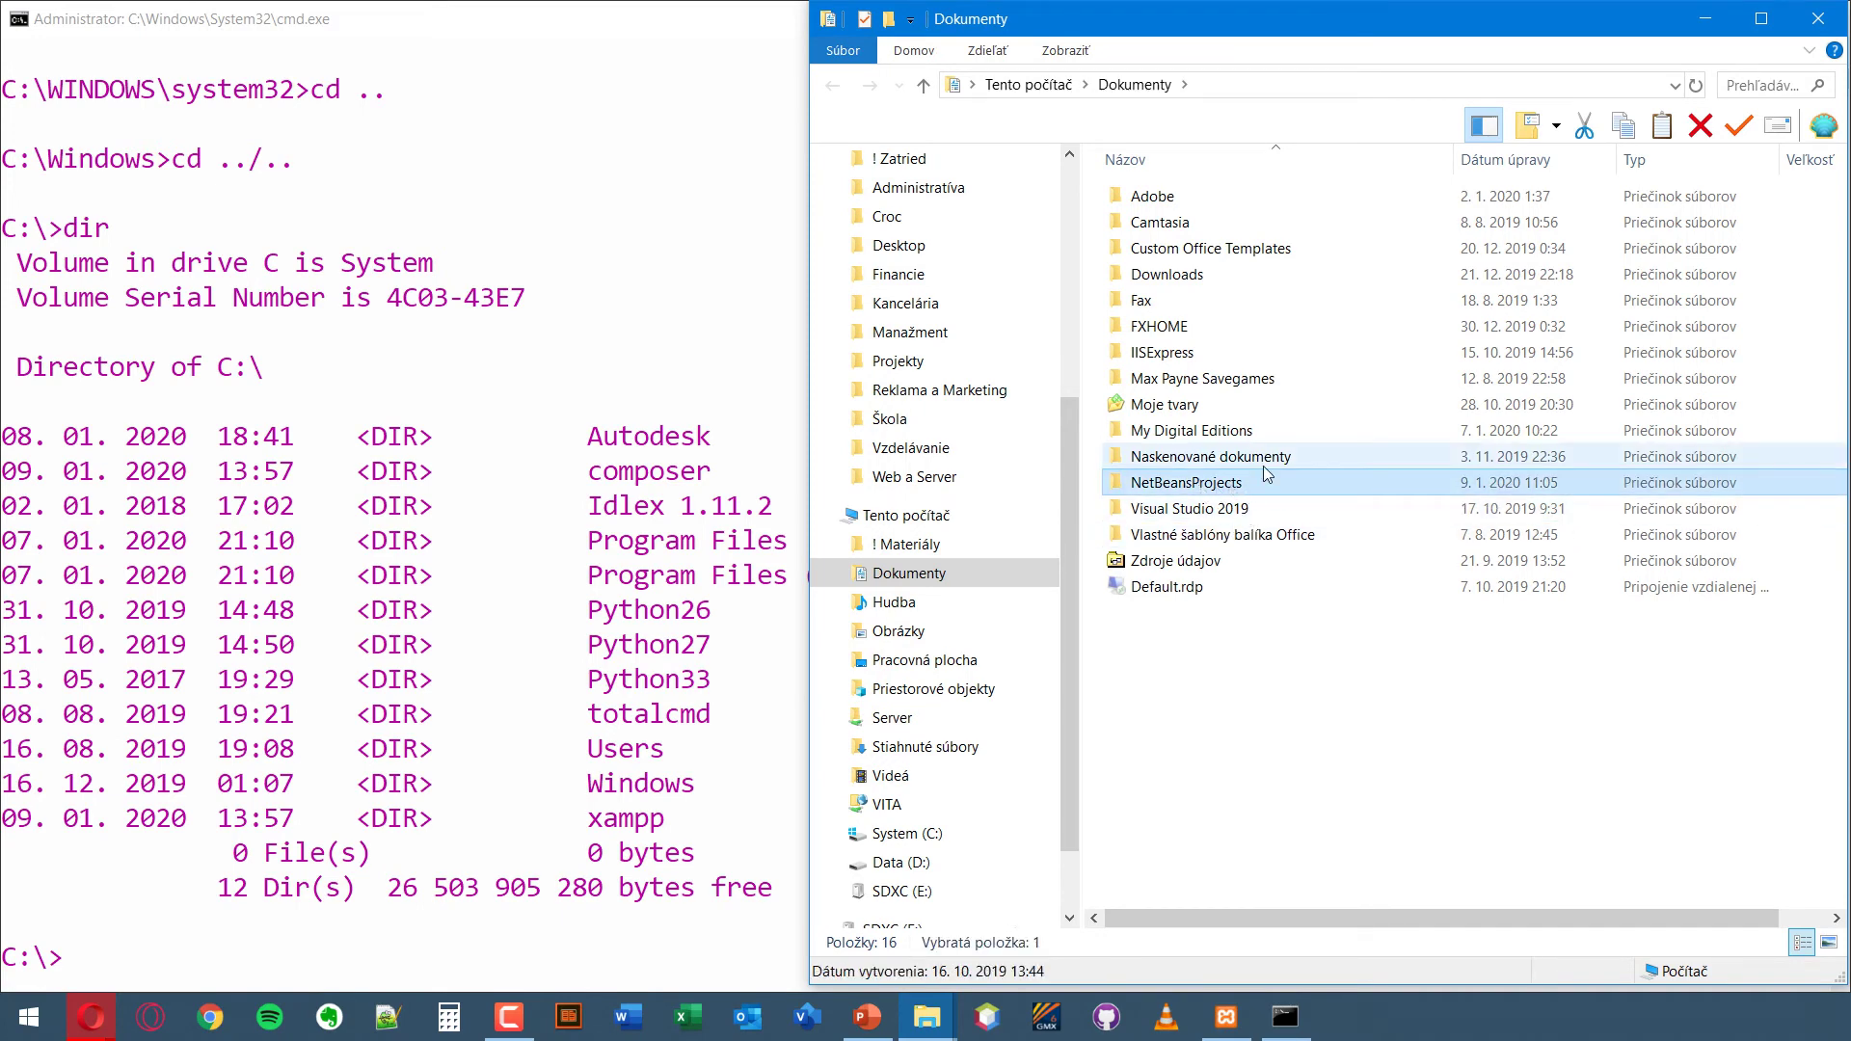
double_click(1267, 487)
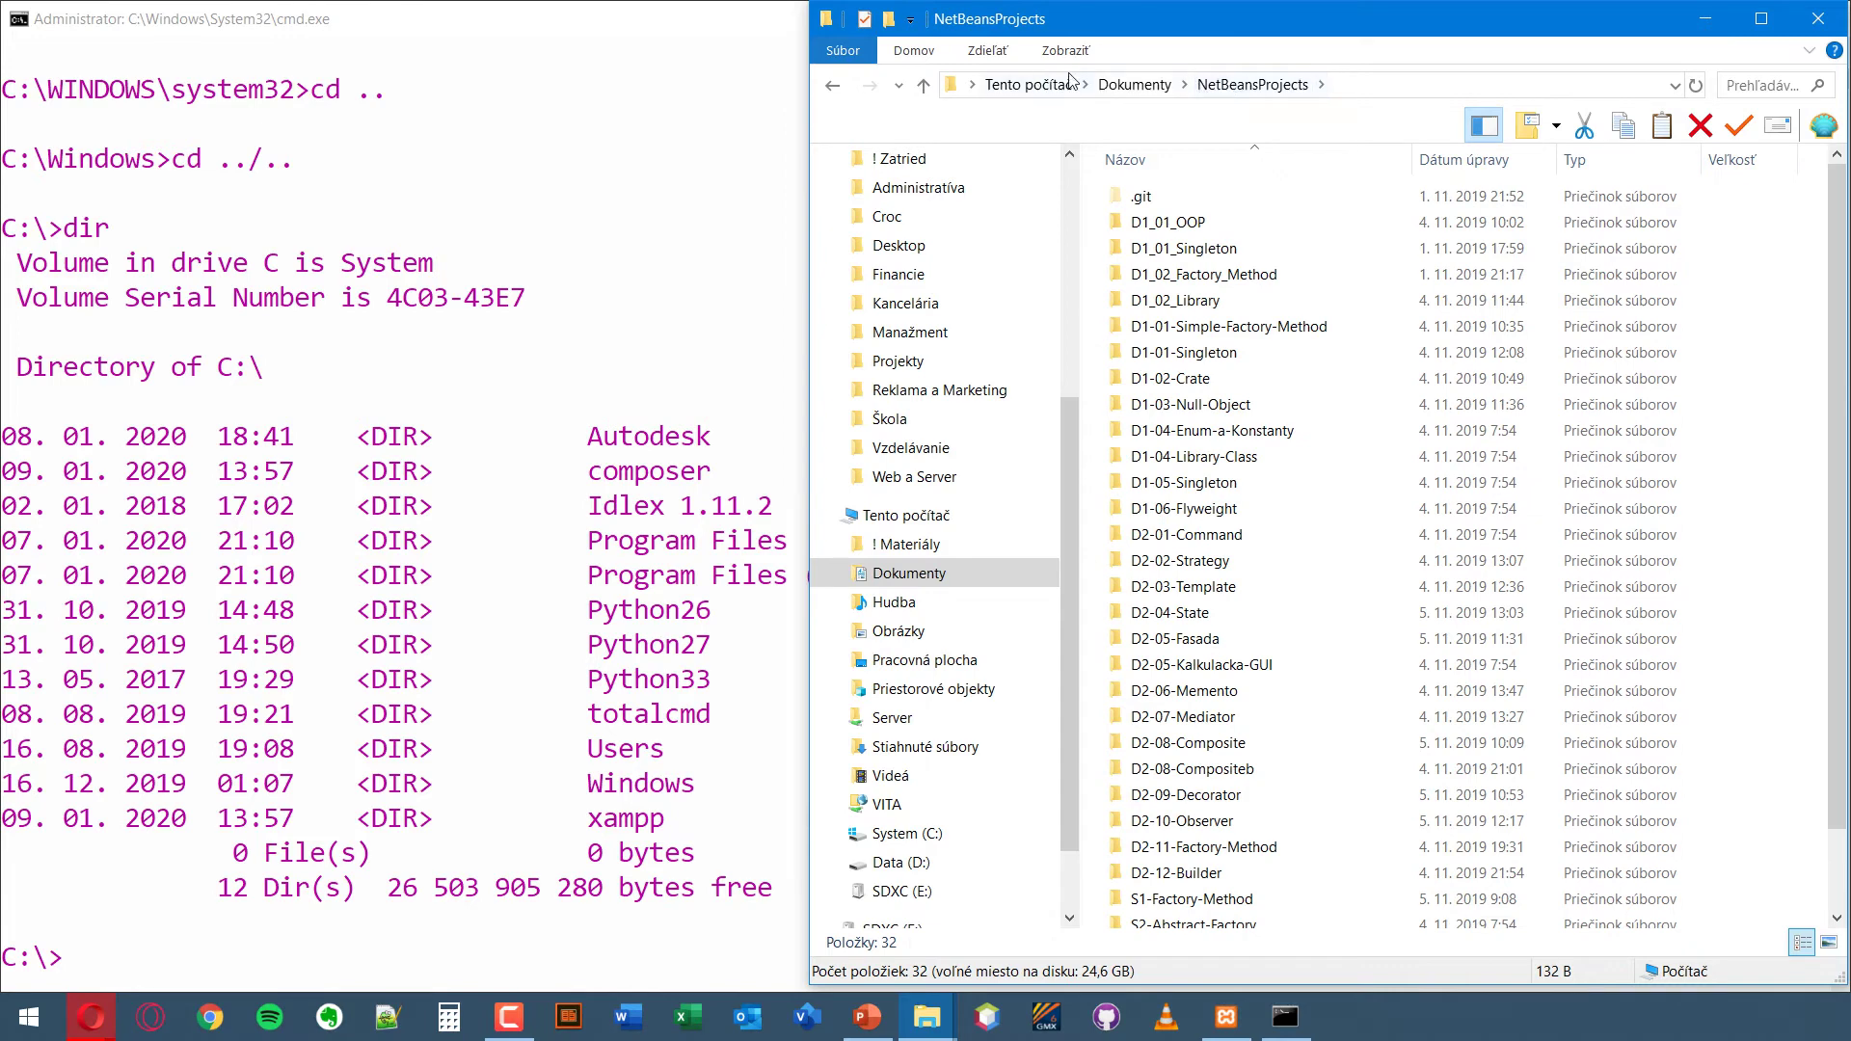
right_click(1247, 85)
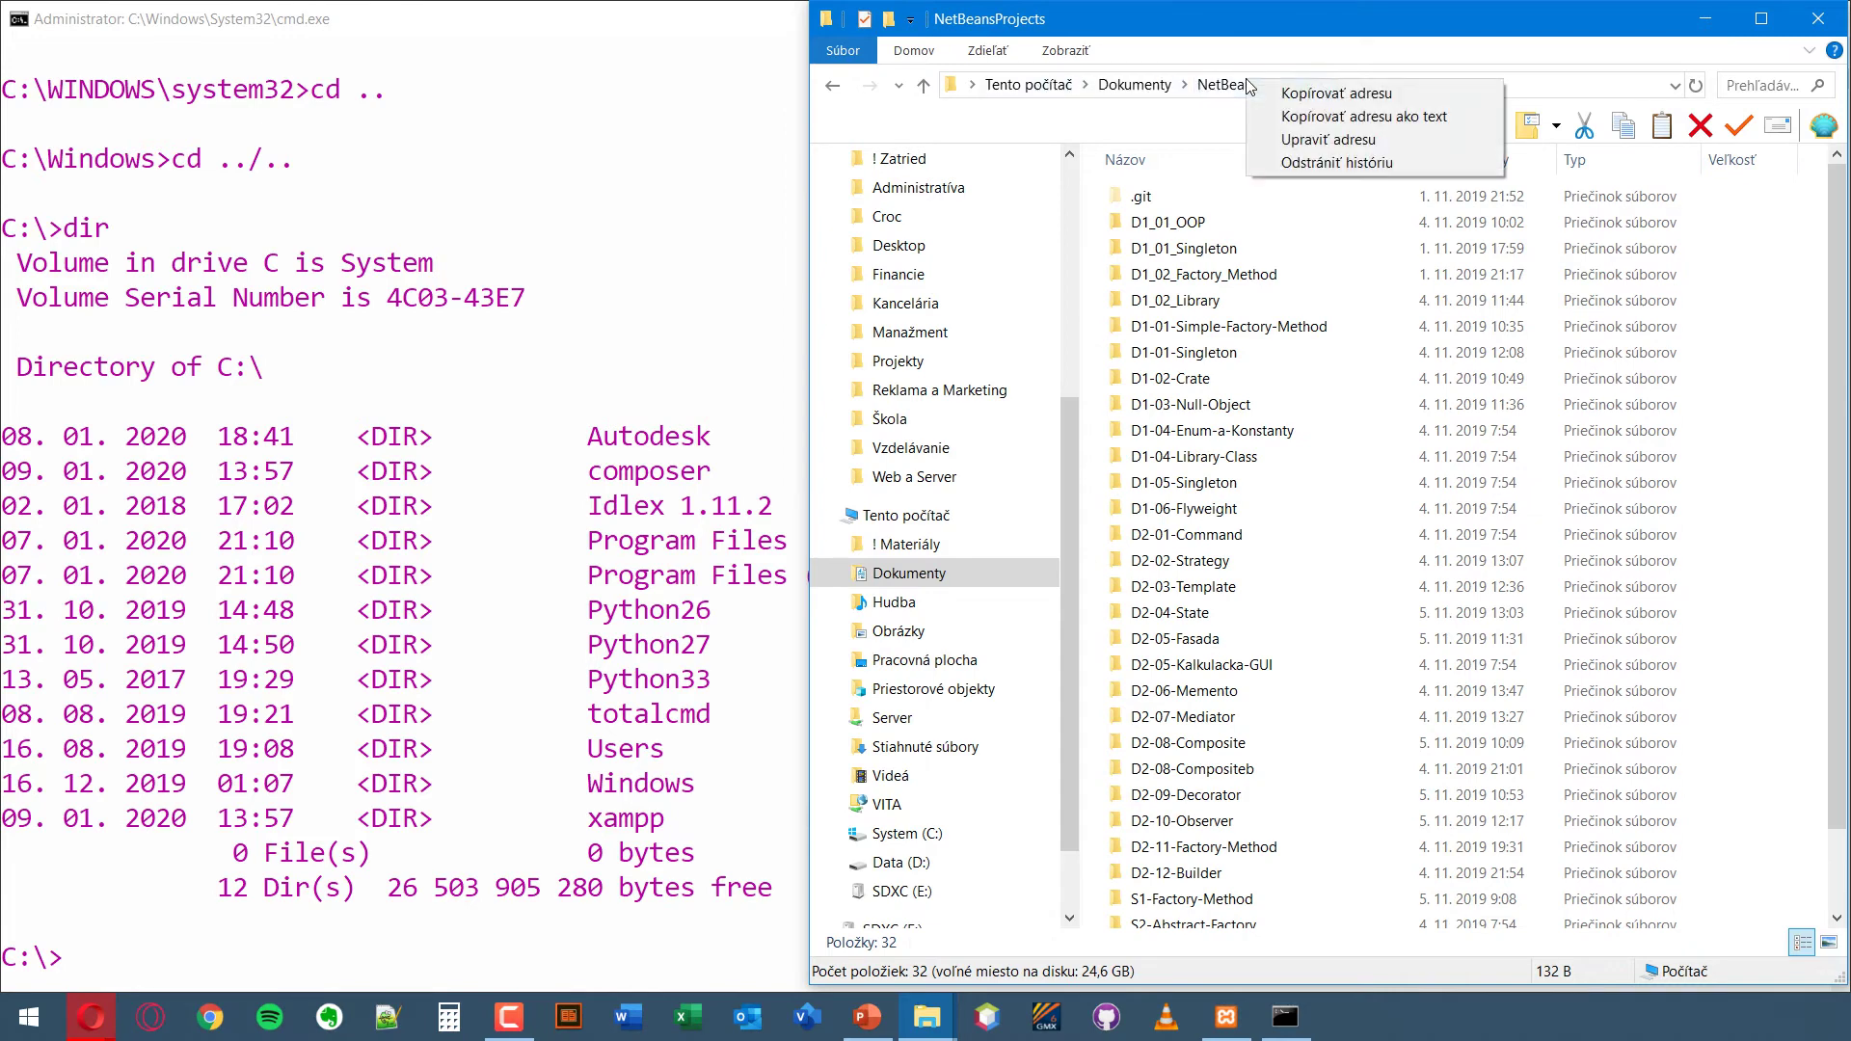
left_click(1369, 117)
- Change the Command Prompt's working directory to C:\Users\Administrator\Documents\NetBeansProjects
left_click(365, 772)
key("super+Up")
scroll(328, 810, "down", 2)
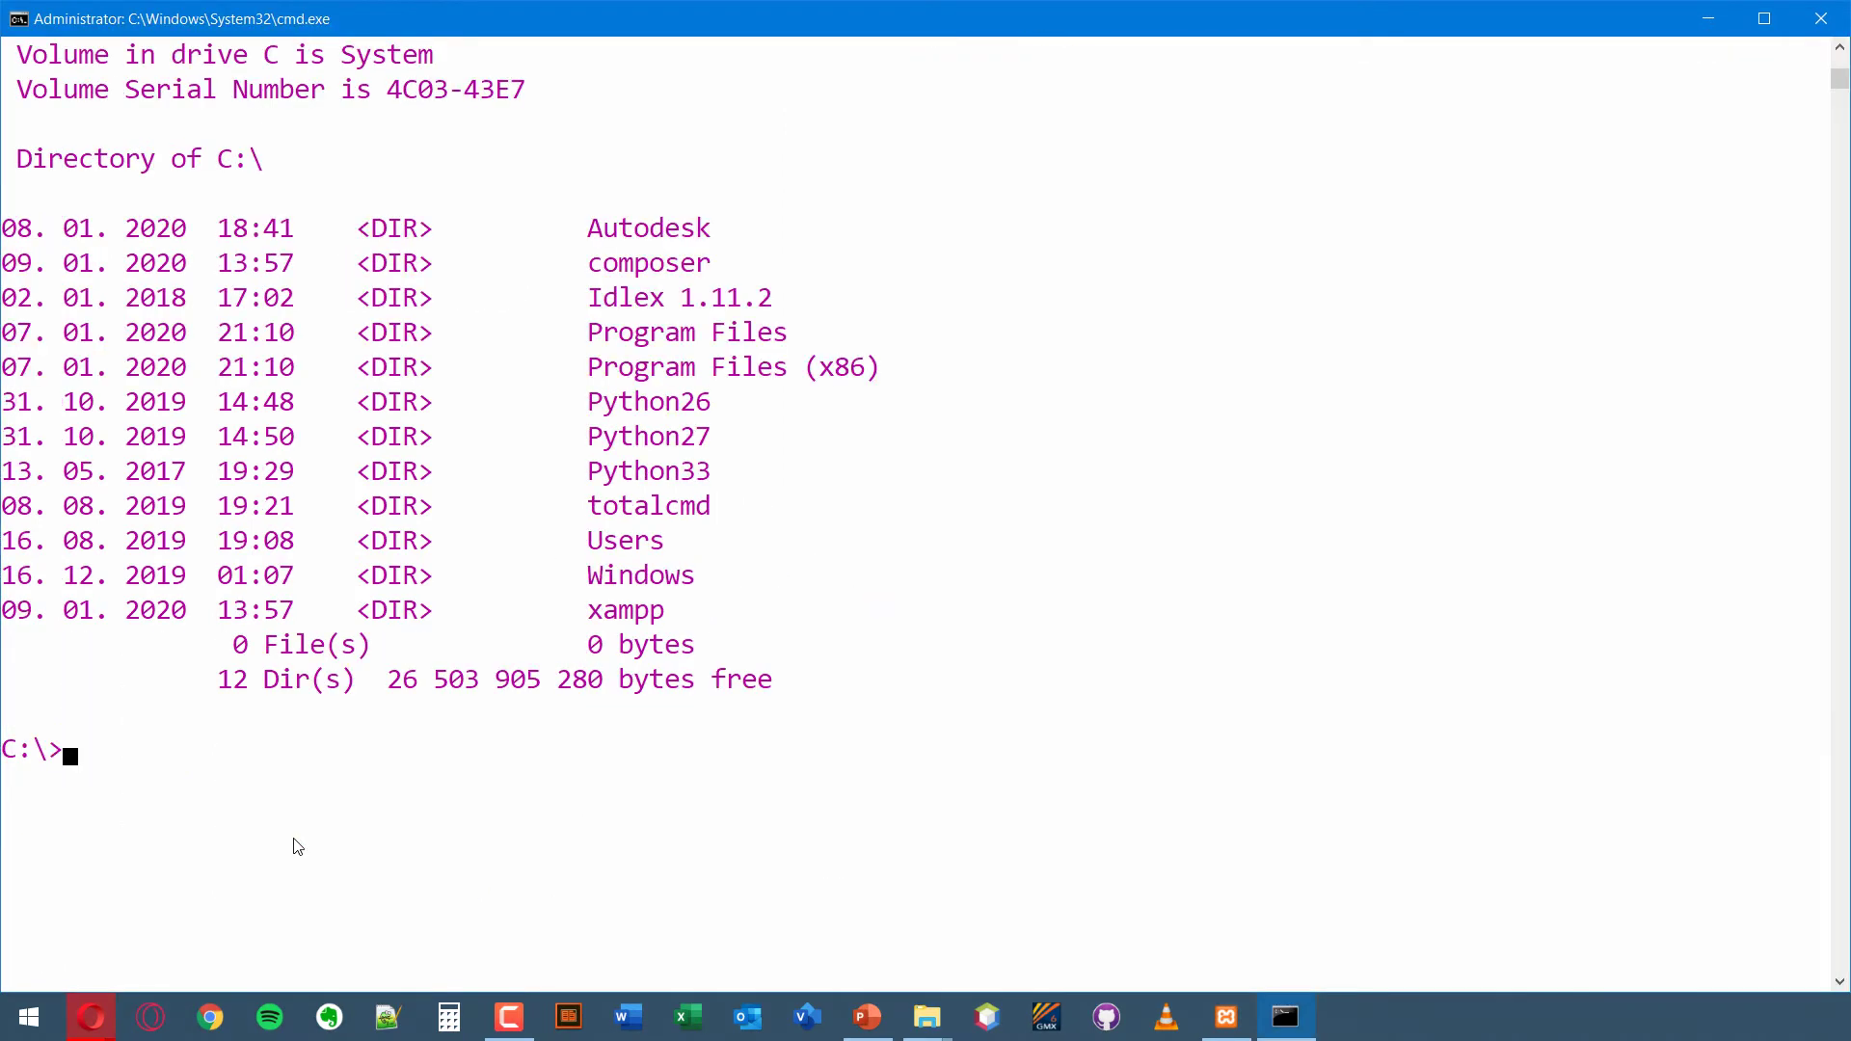
type("cd")
type("C:\\Users\\Administrator\\Documents\\NetBeansProjects")
key("Return")
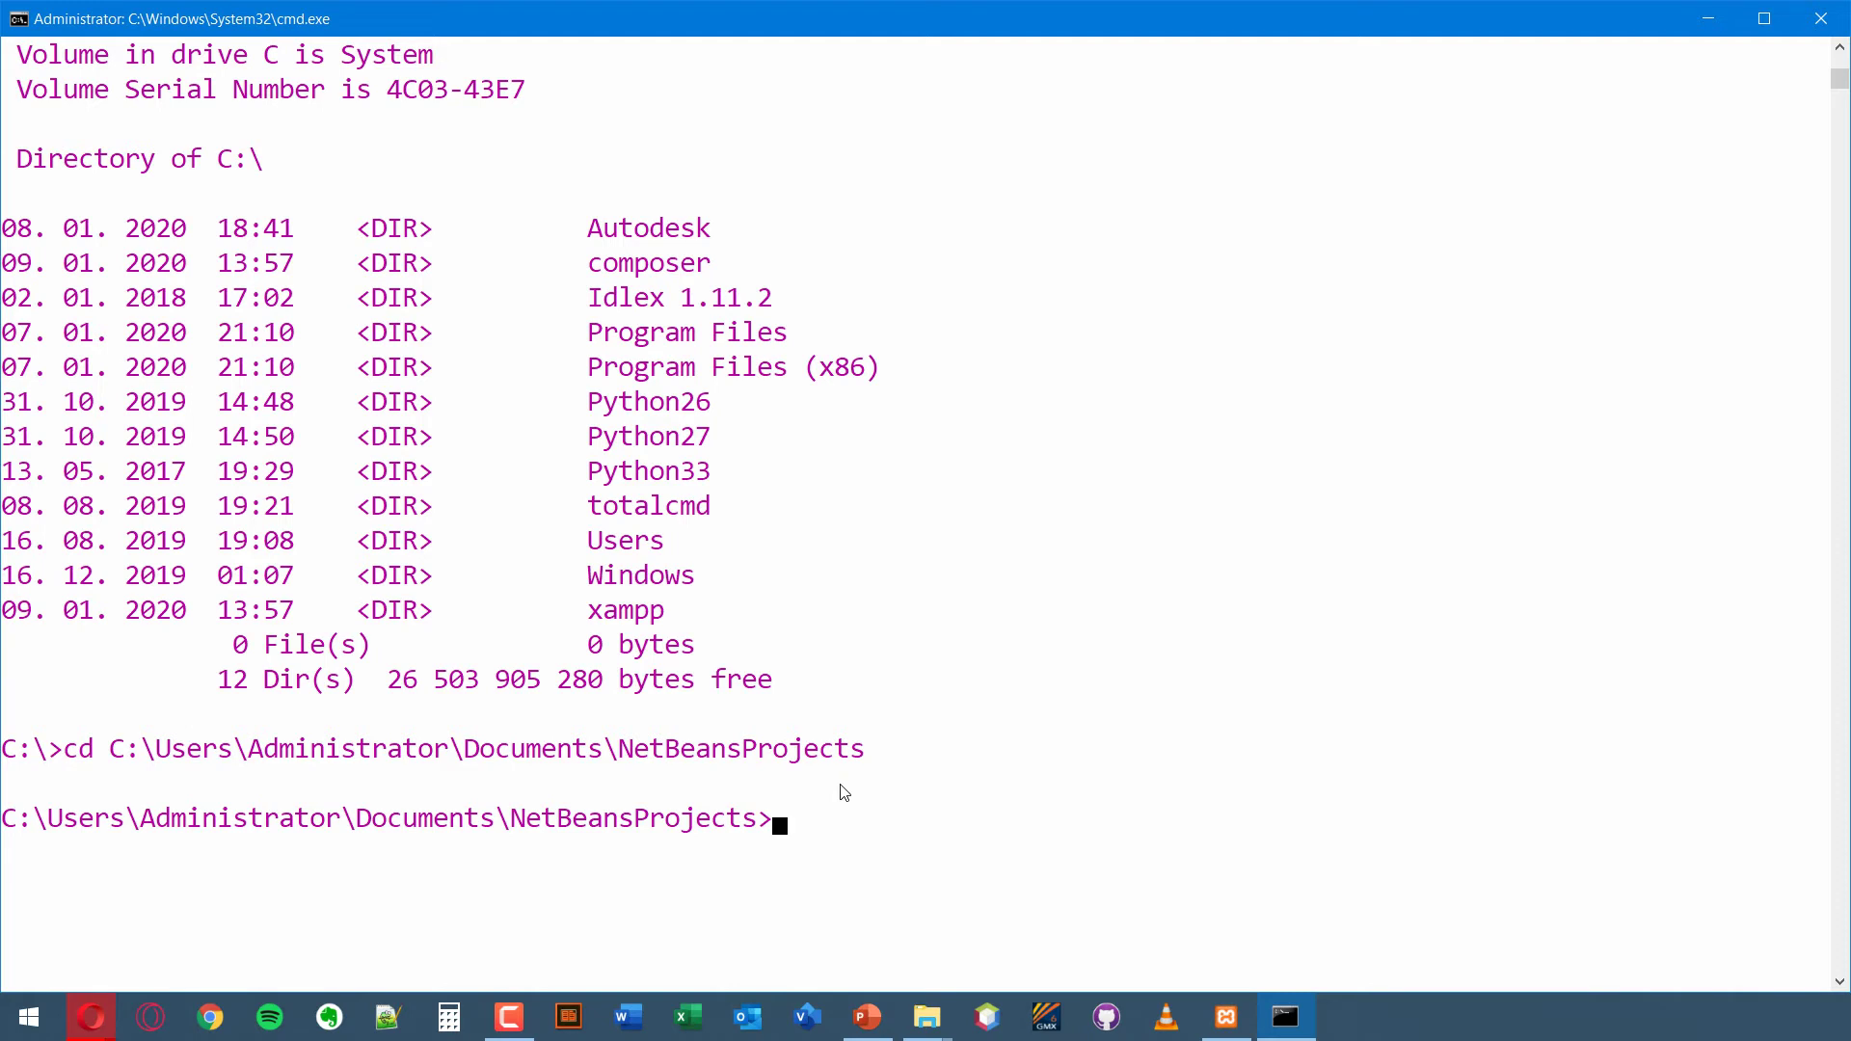
- Create a directory named projekty inside NetBeansProjects with the md command
type("md ")
type("kdir")
key("BackSpace")
key("BackSpace")
type("kdri")
key("BackSpace")
key("BackSpace")
type("ir")
key("BackSpace")
key("BackSpace")
key("BackSpace")
key("BackSpace")
type("d novy")
key("BackSpace")
key("BackSpace")
key("BackSpace")
key("BackSpace")
type("projektz")
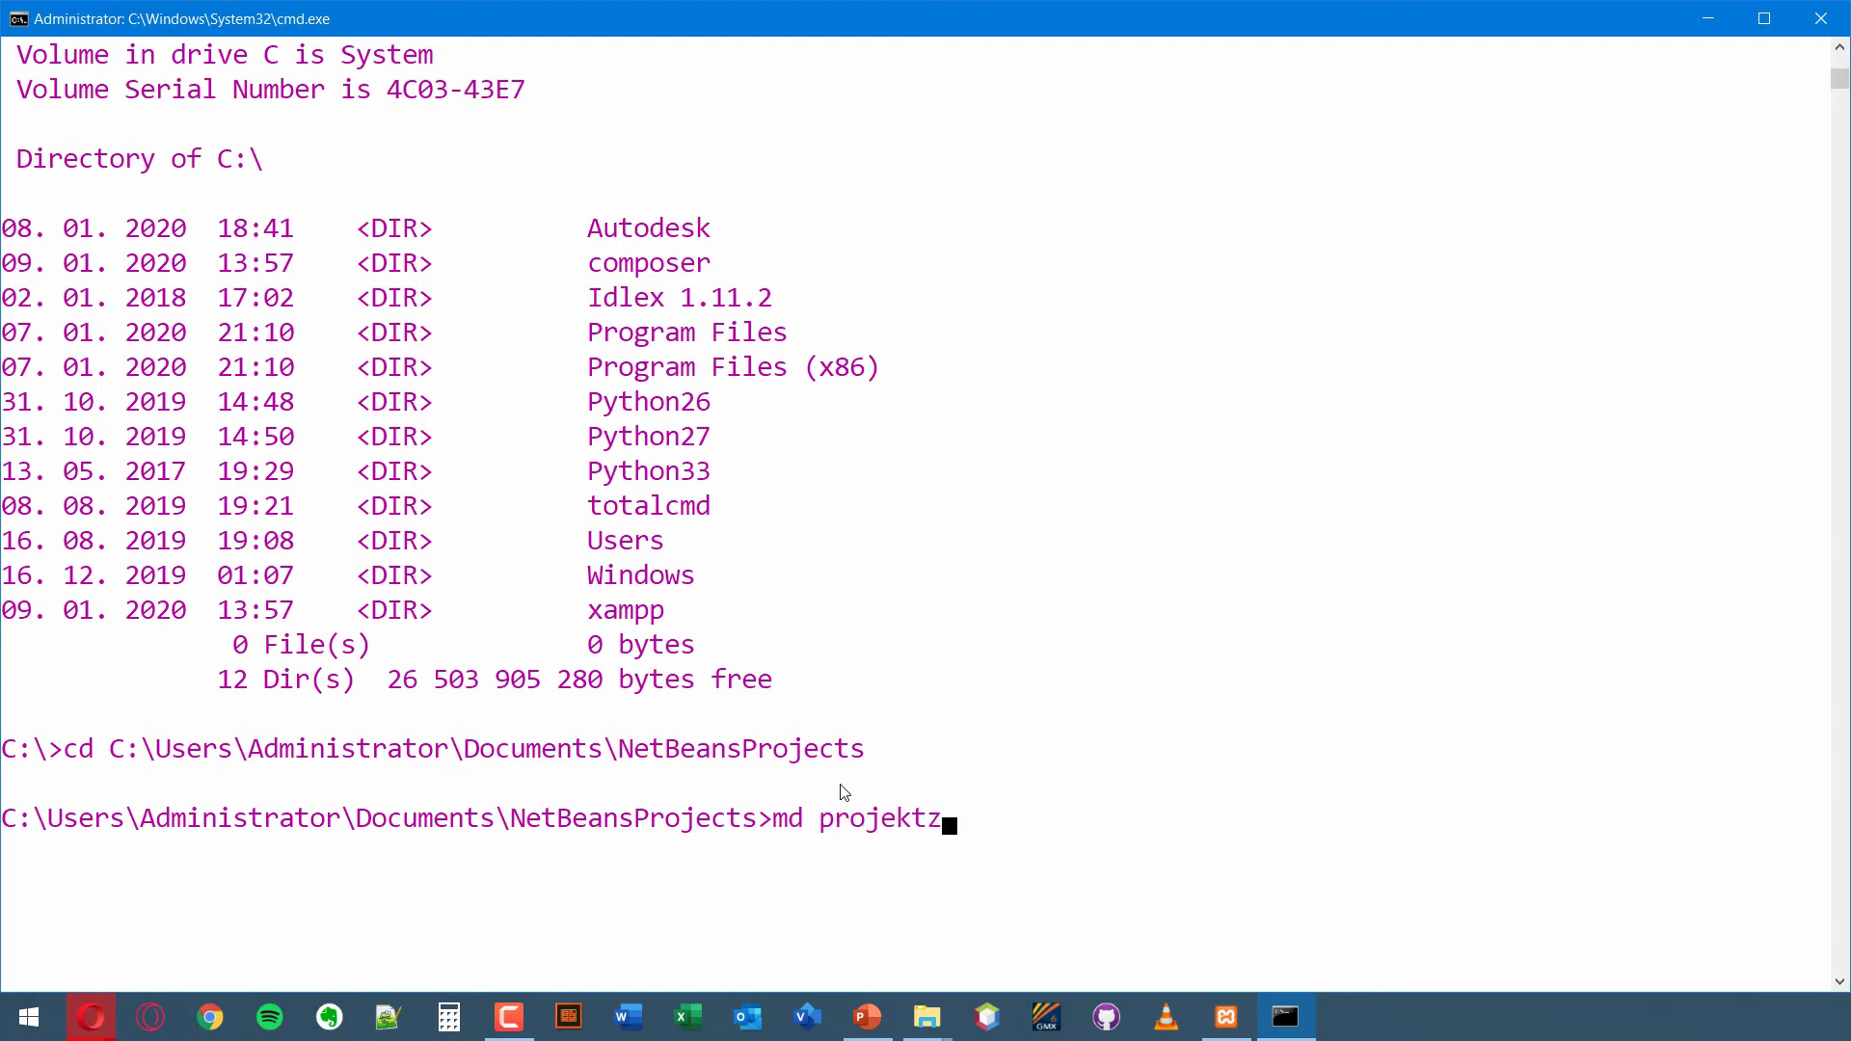
key("BackSpace")
type("y")
key("Return")
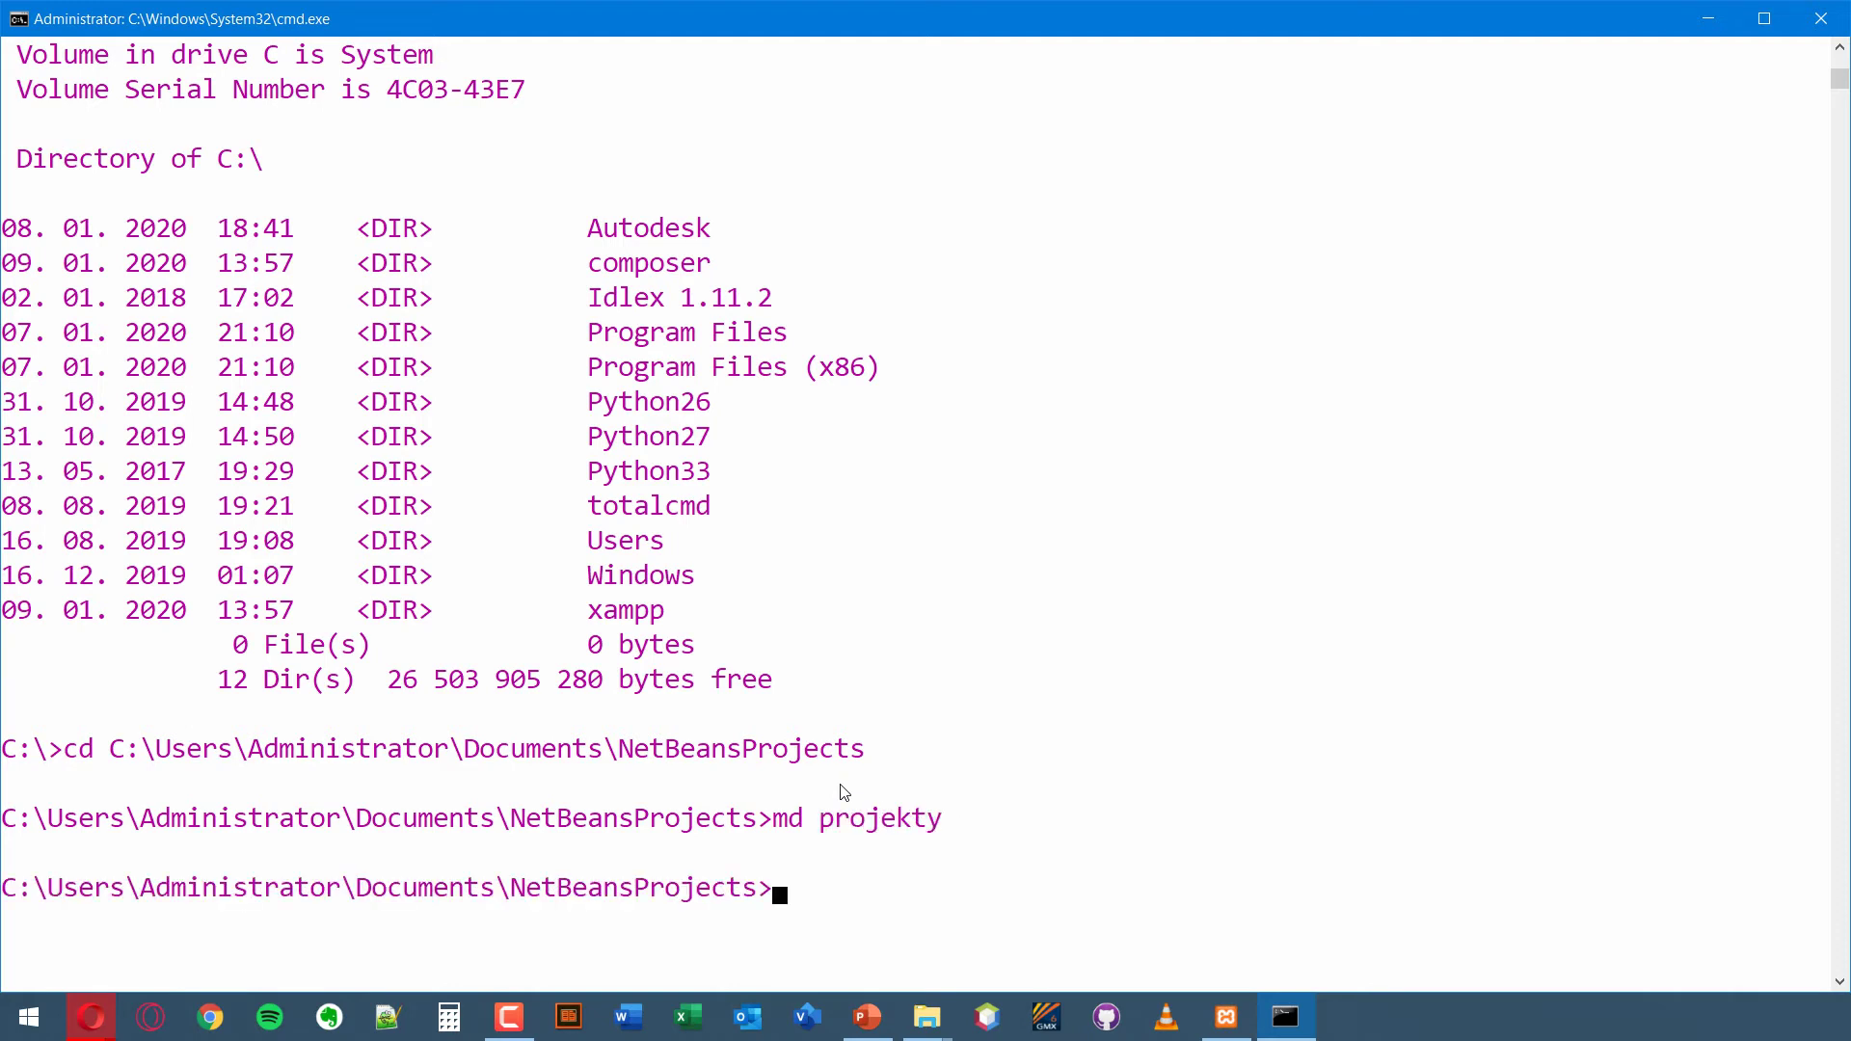
- List the contents of NetBeansProjects with dir and change into its projekty subdirectory with cd projekty
type("dir")
key("Return")
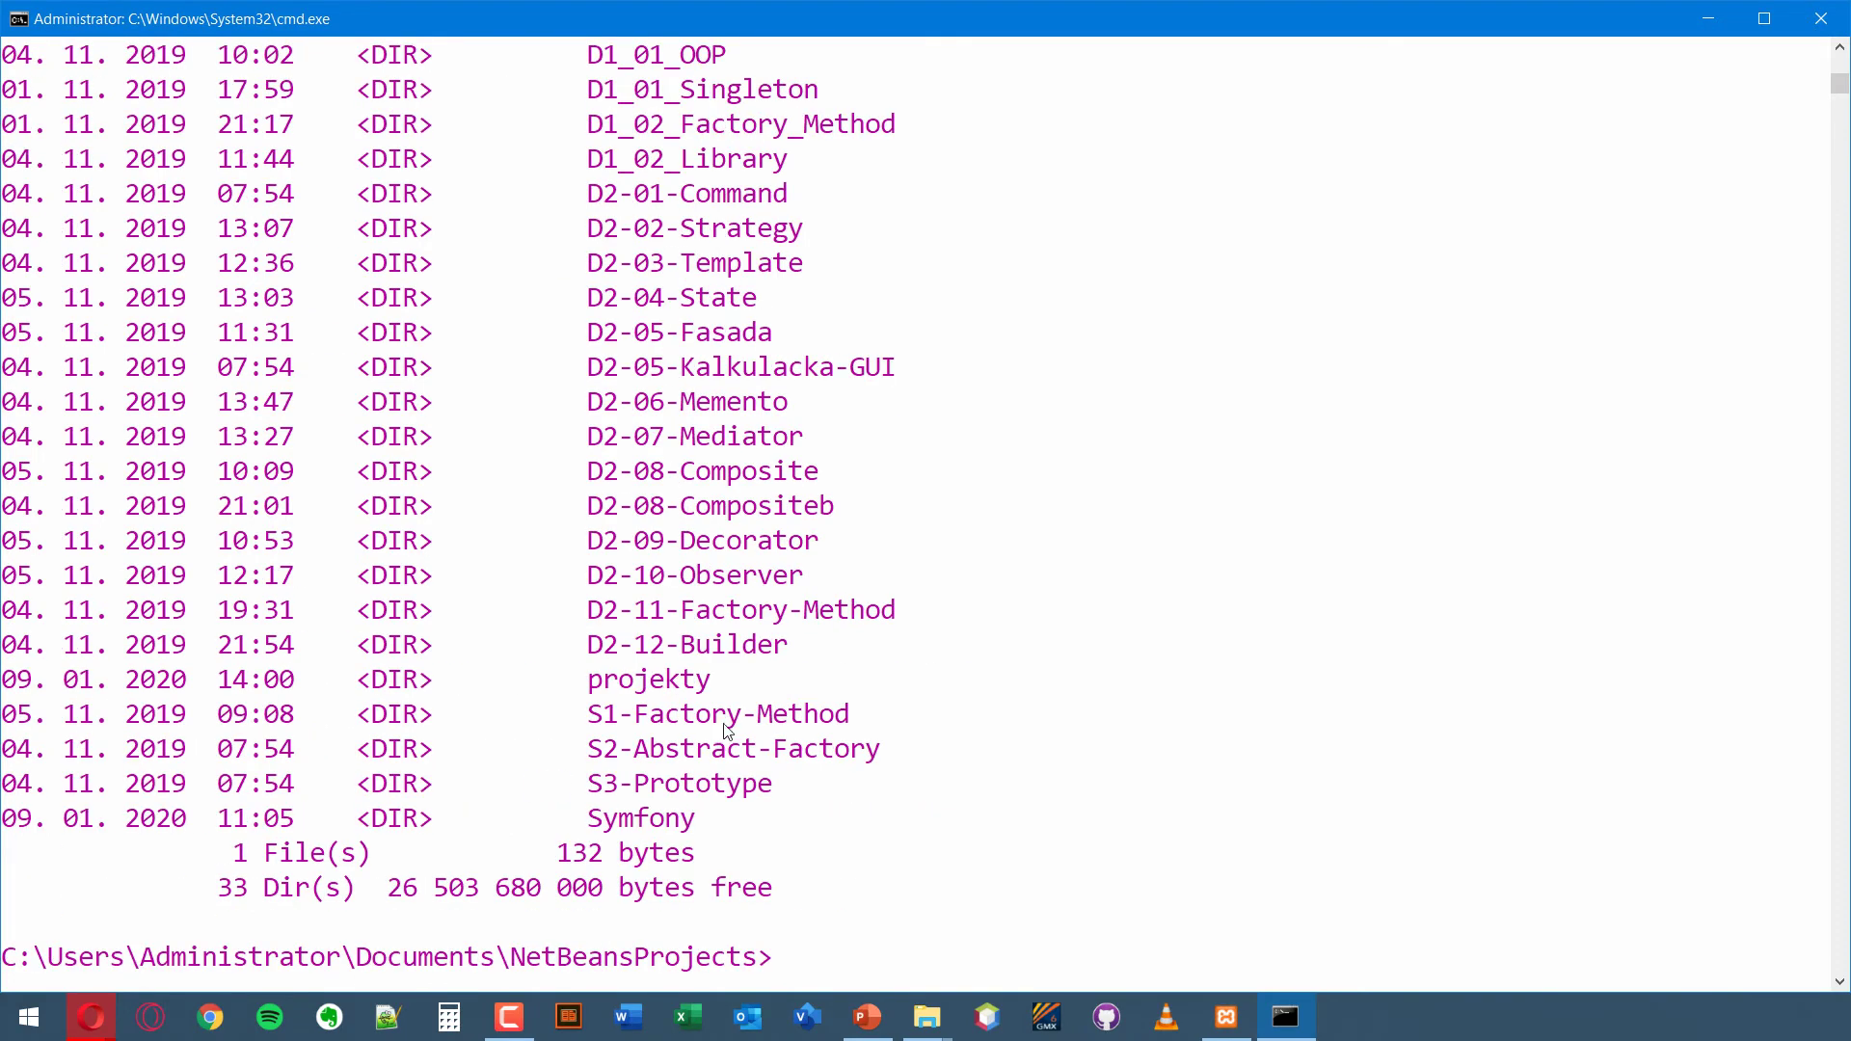
type("cd projekty")
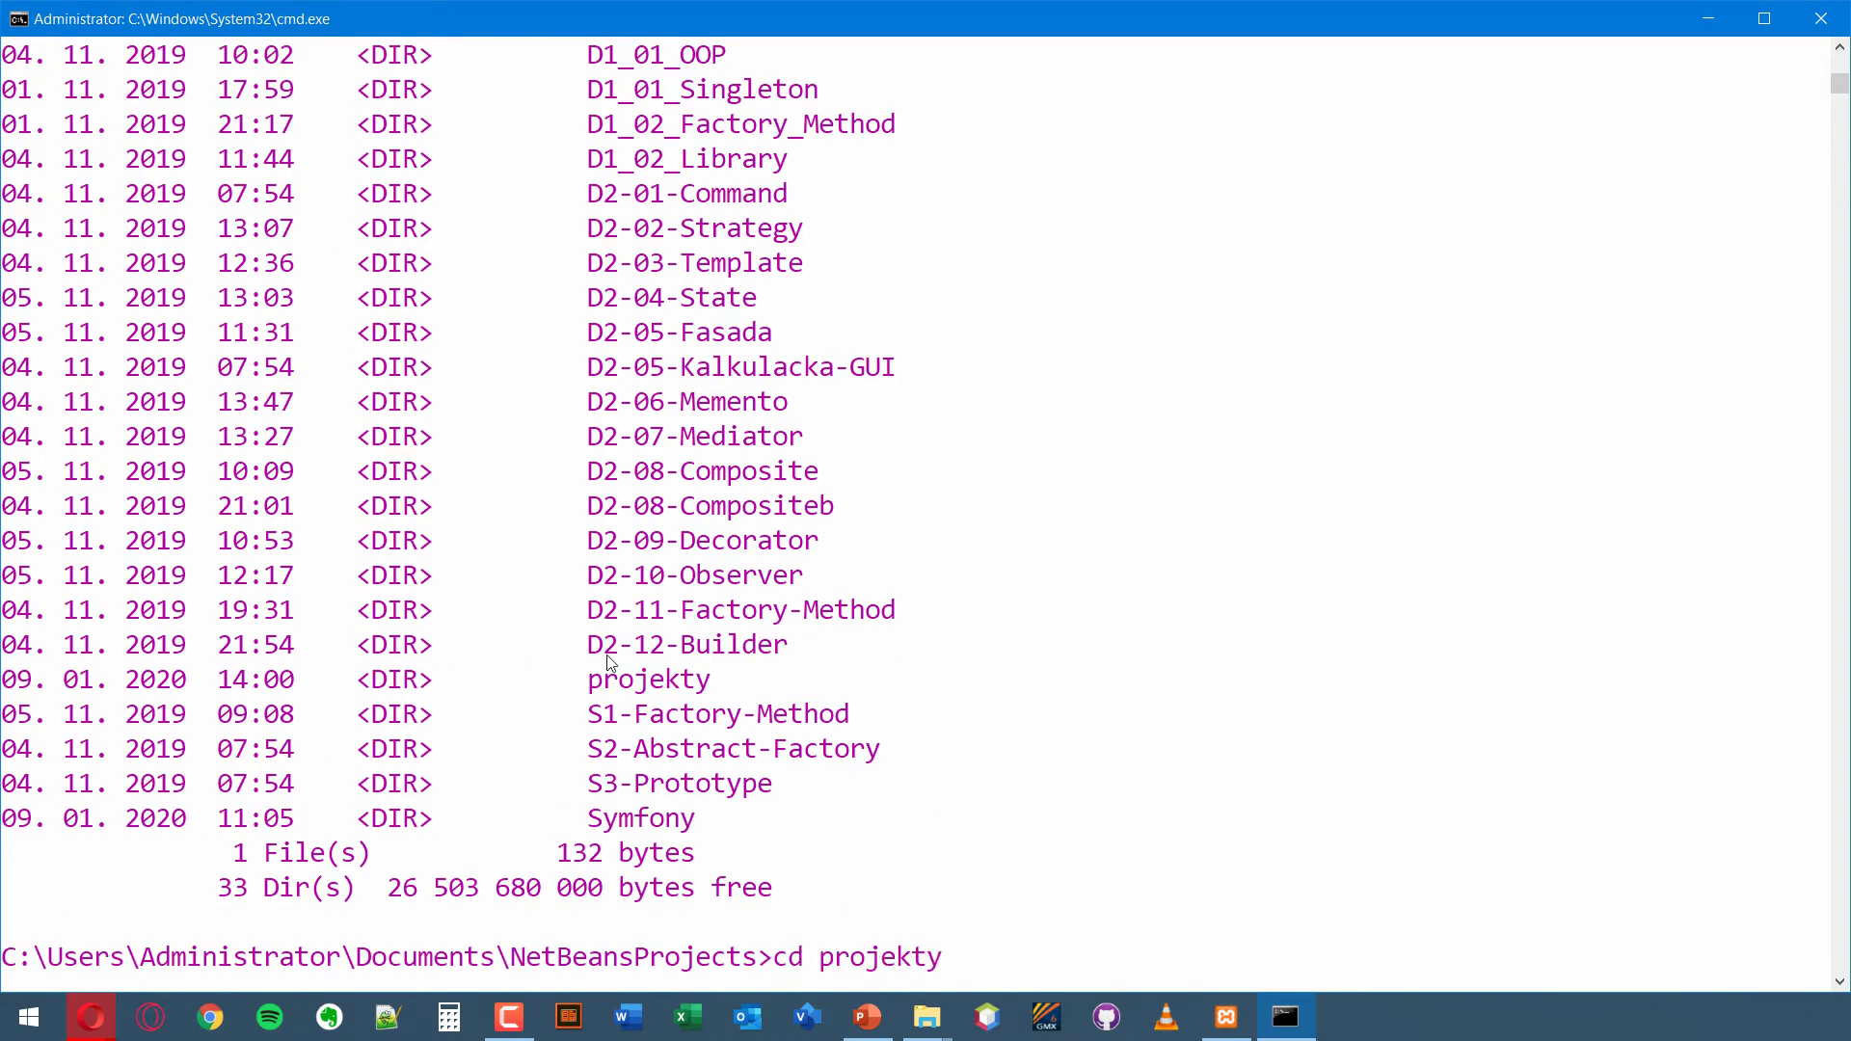
key("Return")
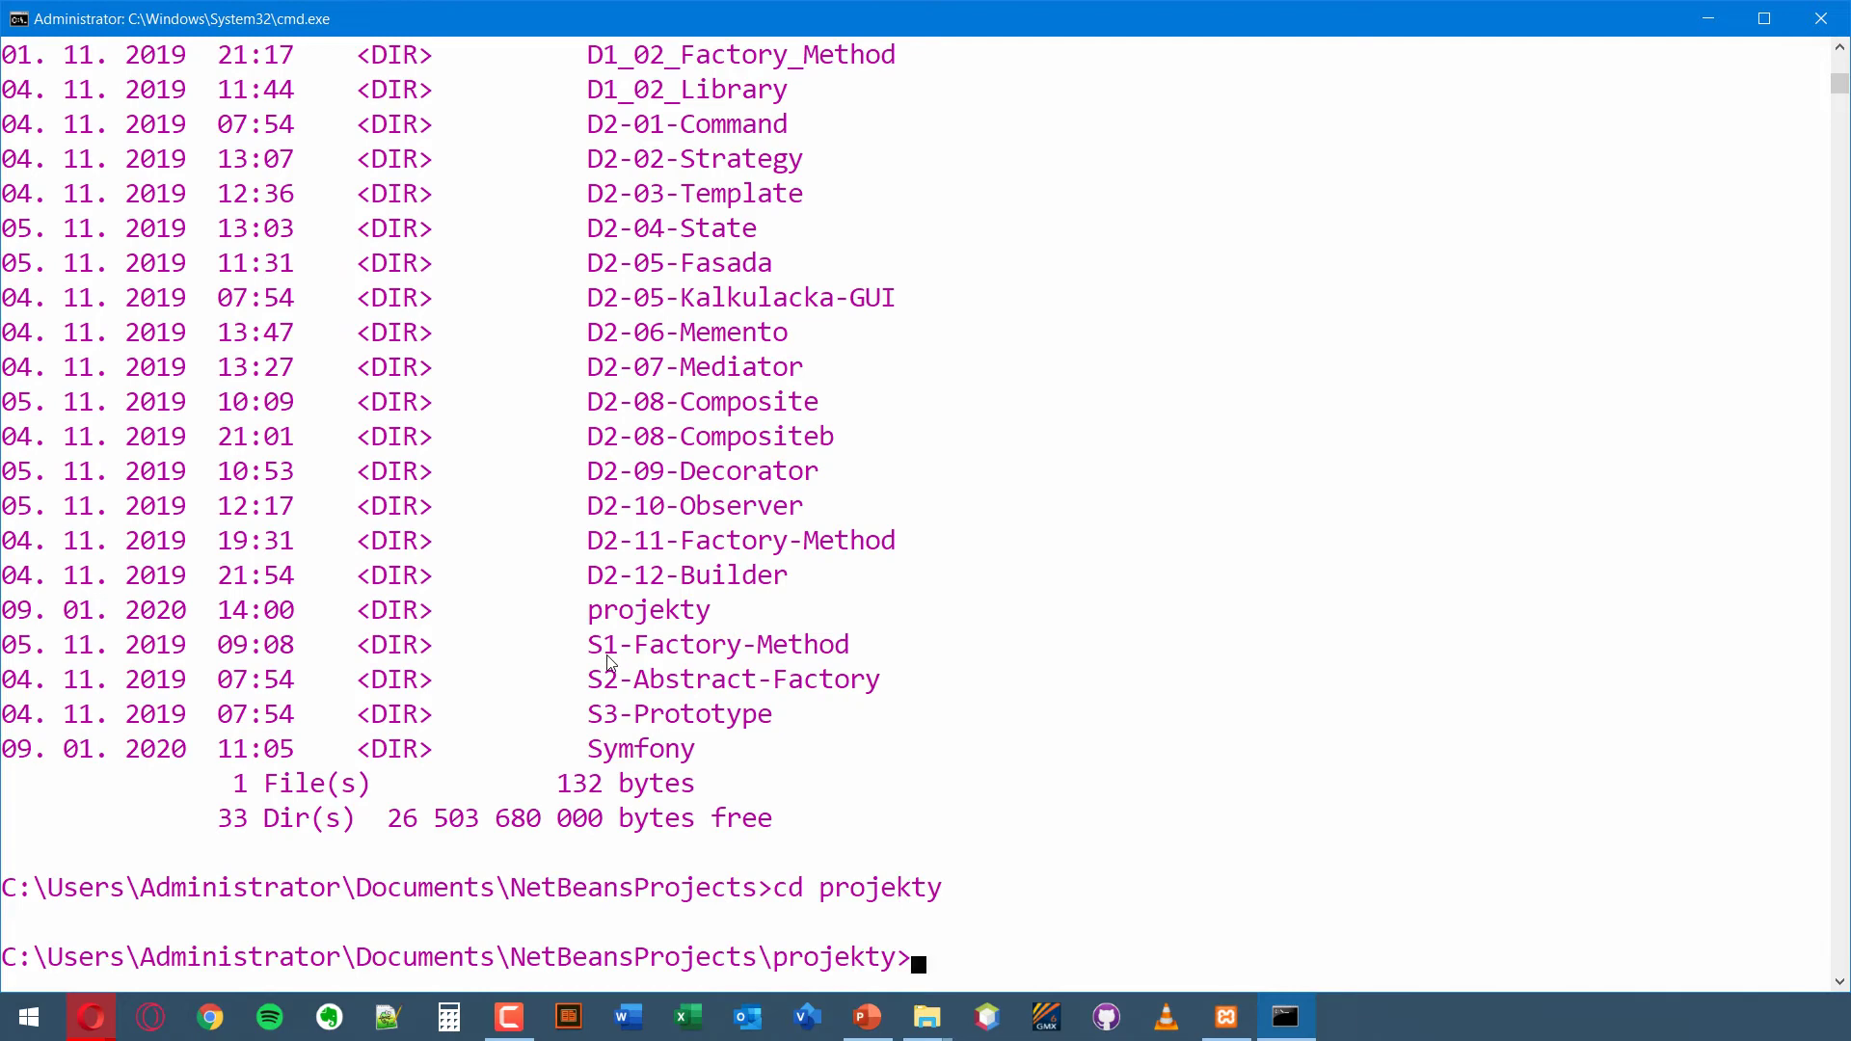
- Clear the Command Prompt screen with cls
scroll(686, 592, "down", 2)
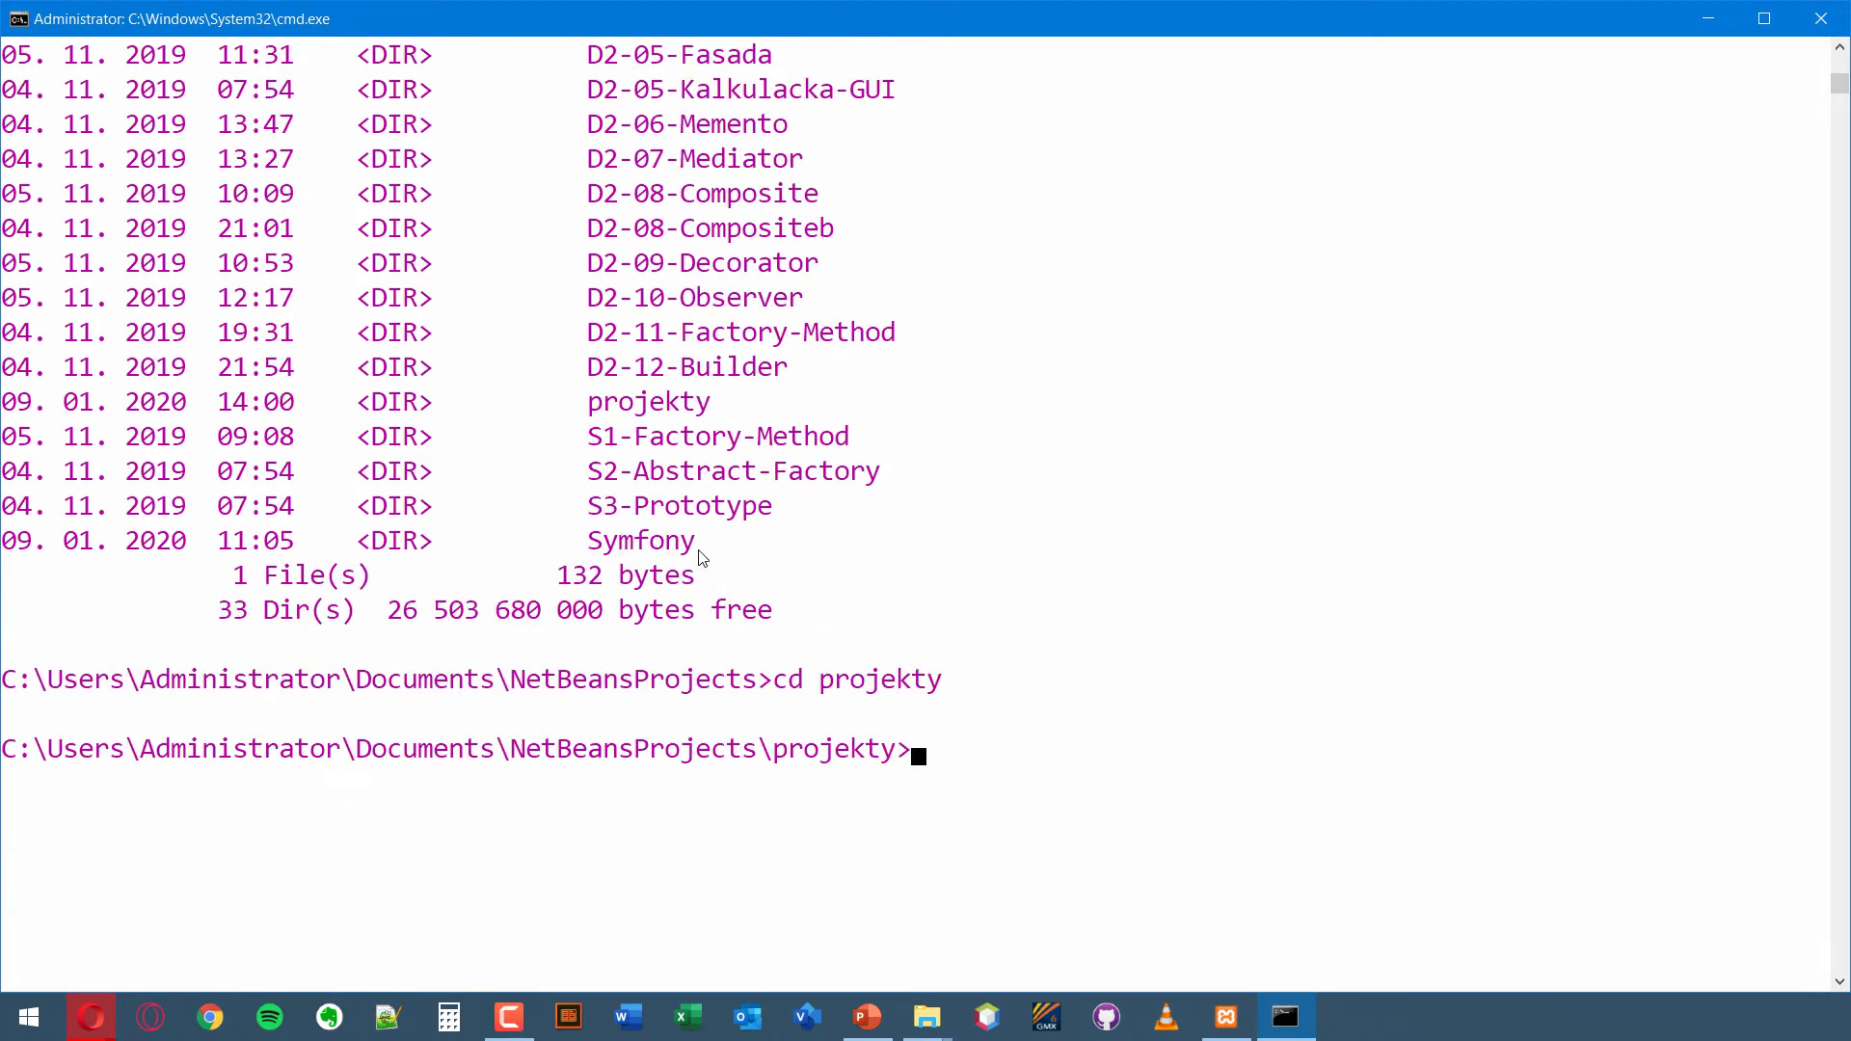
scroll(772, 556, "up", 2)
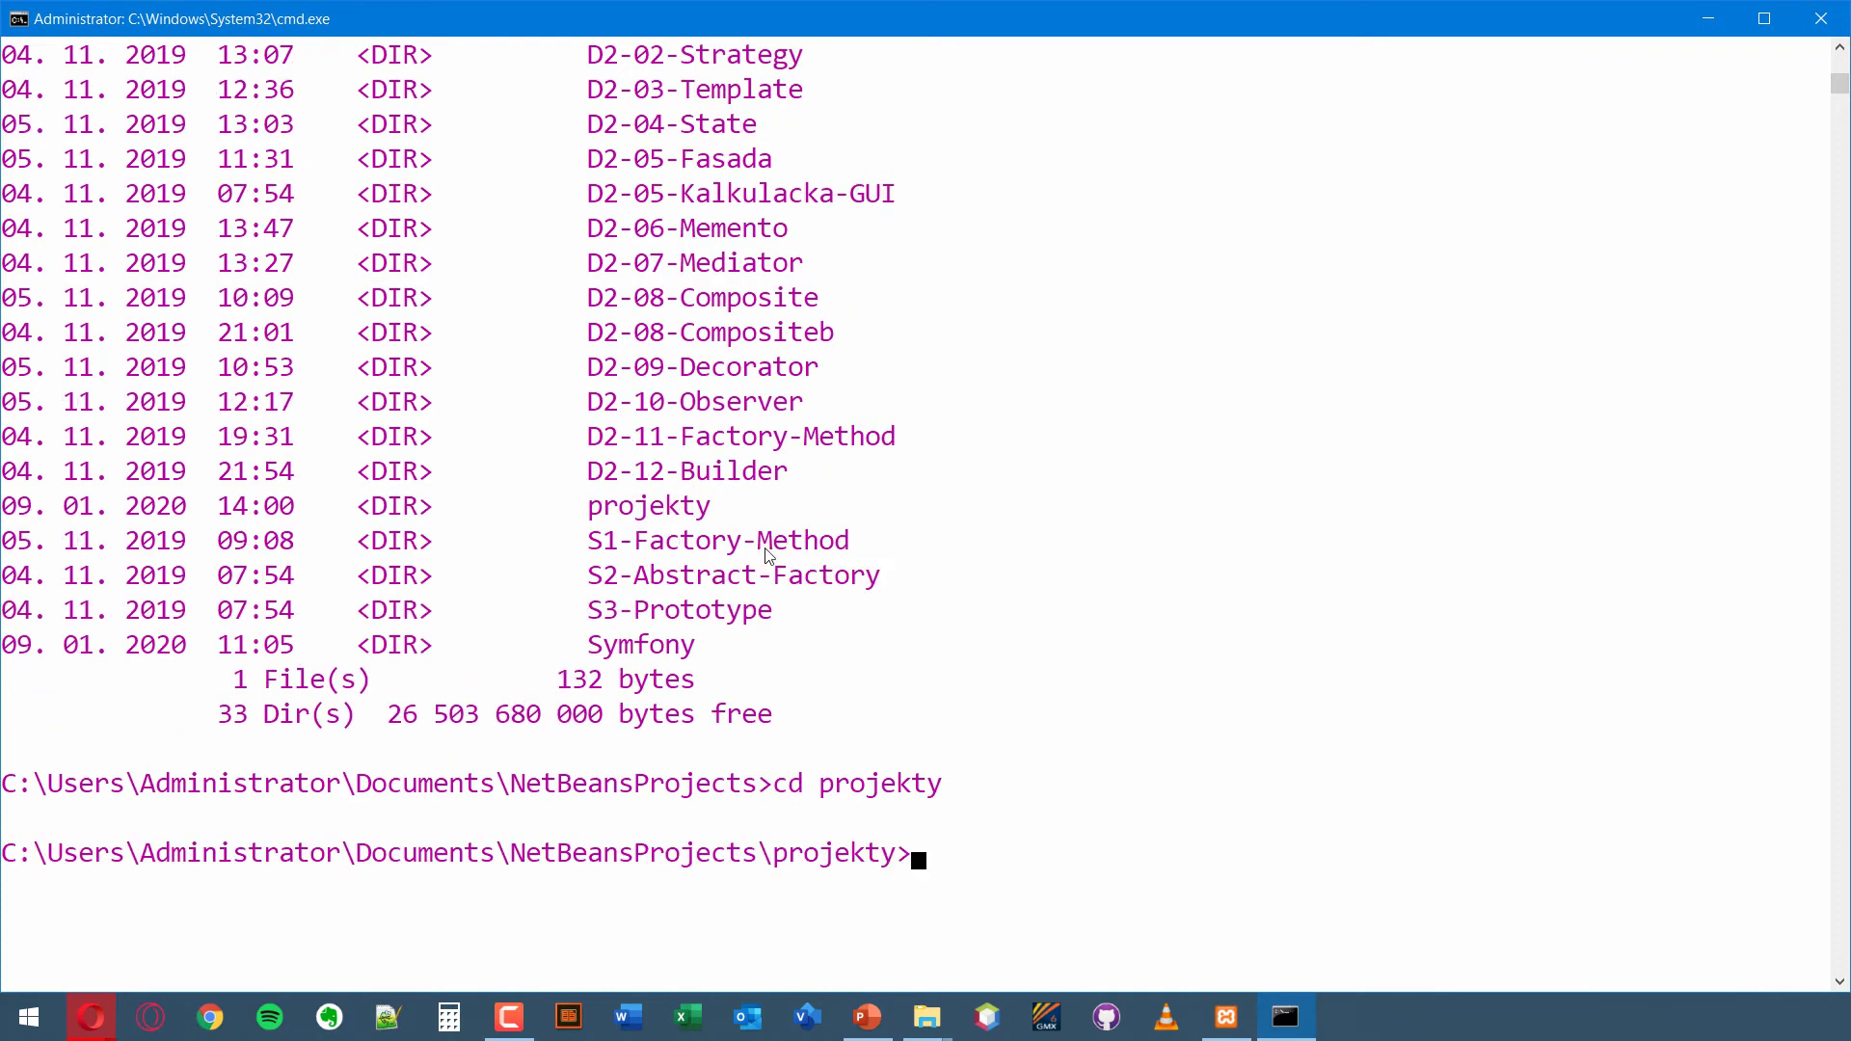
scroll(713, 286, "down", 3)
scroll(714, 286, "down", 1)
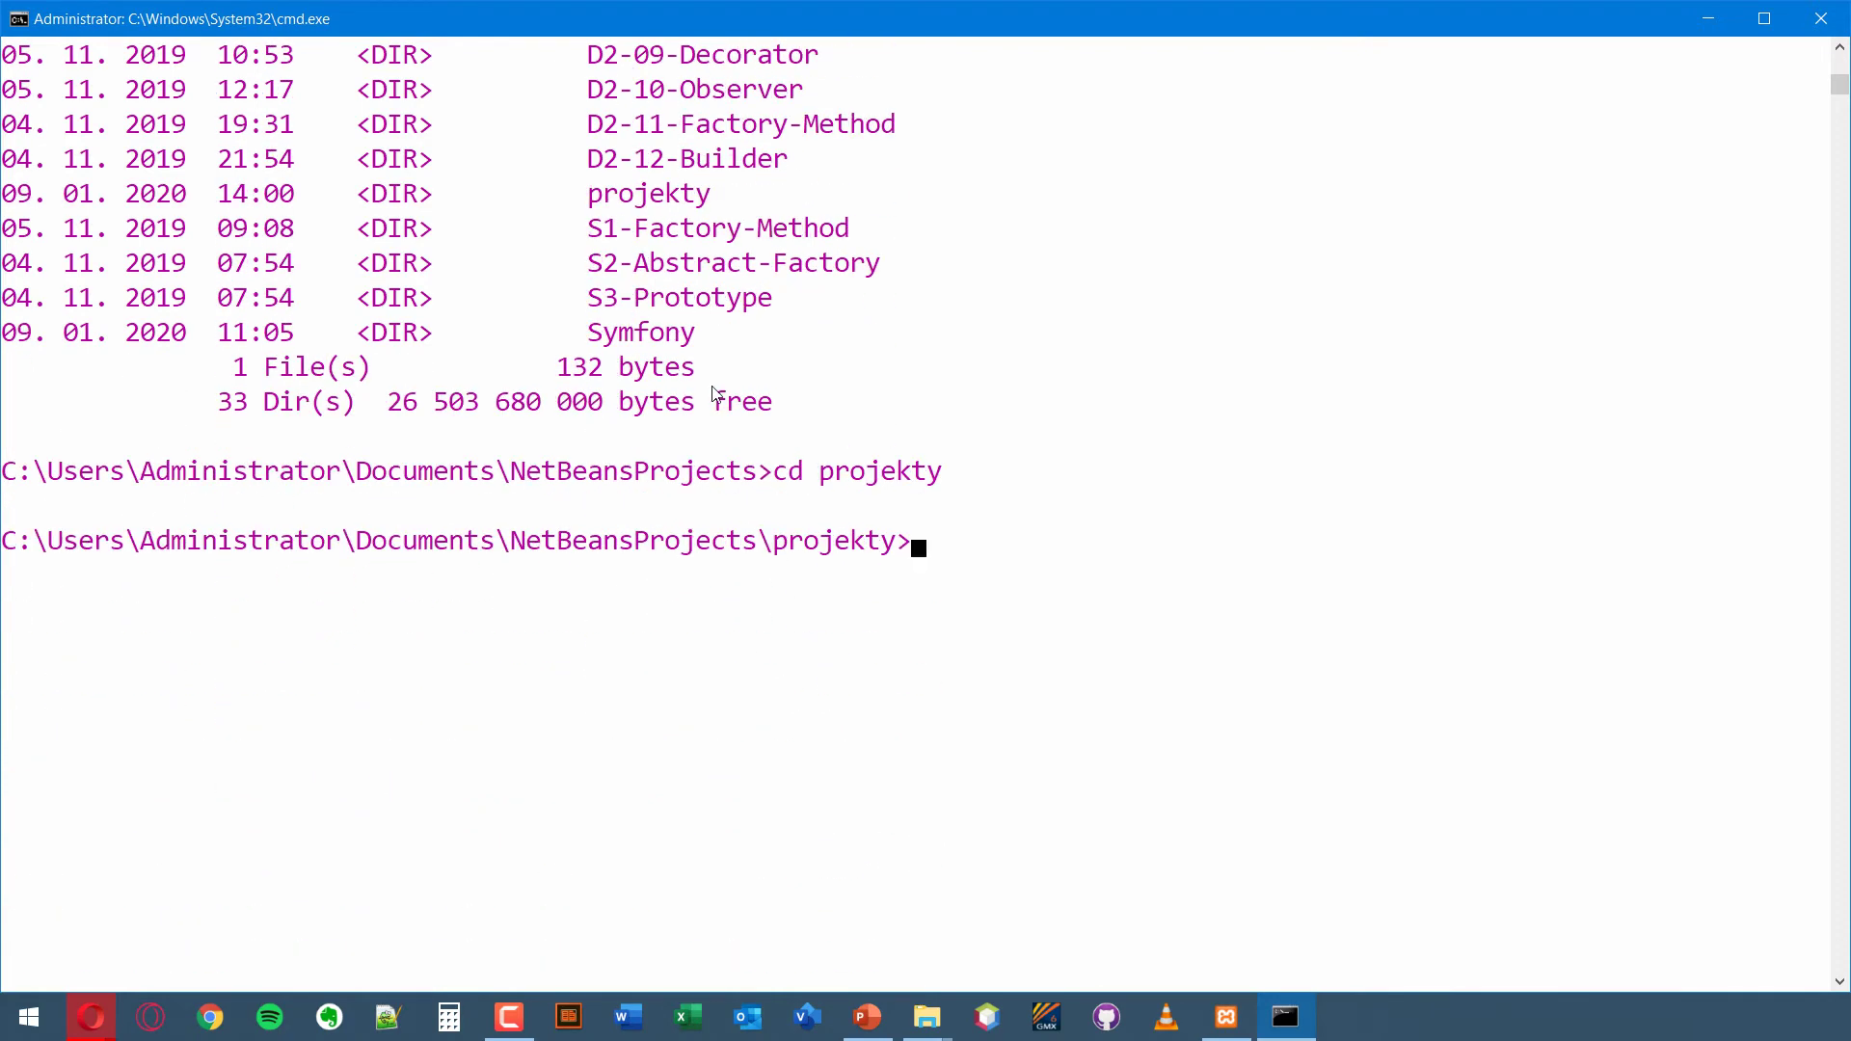
type("cls")
key("Return")
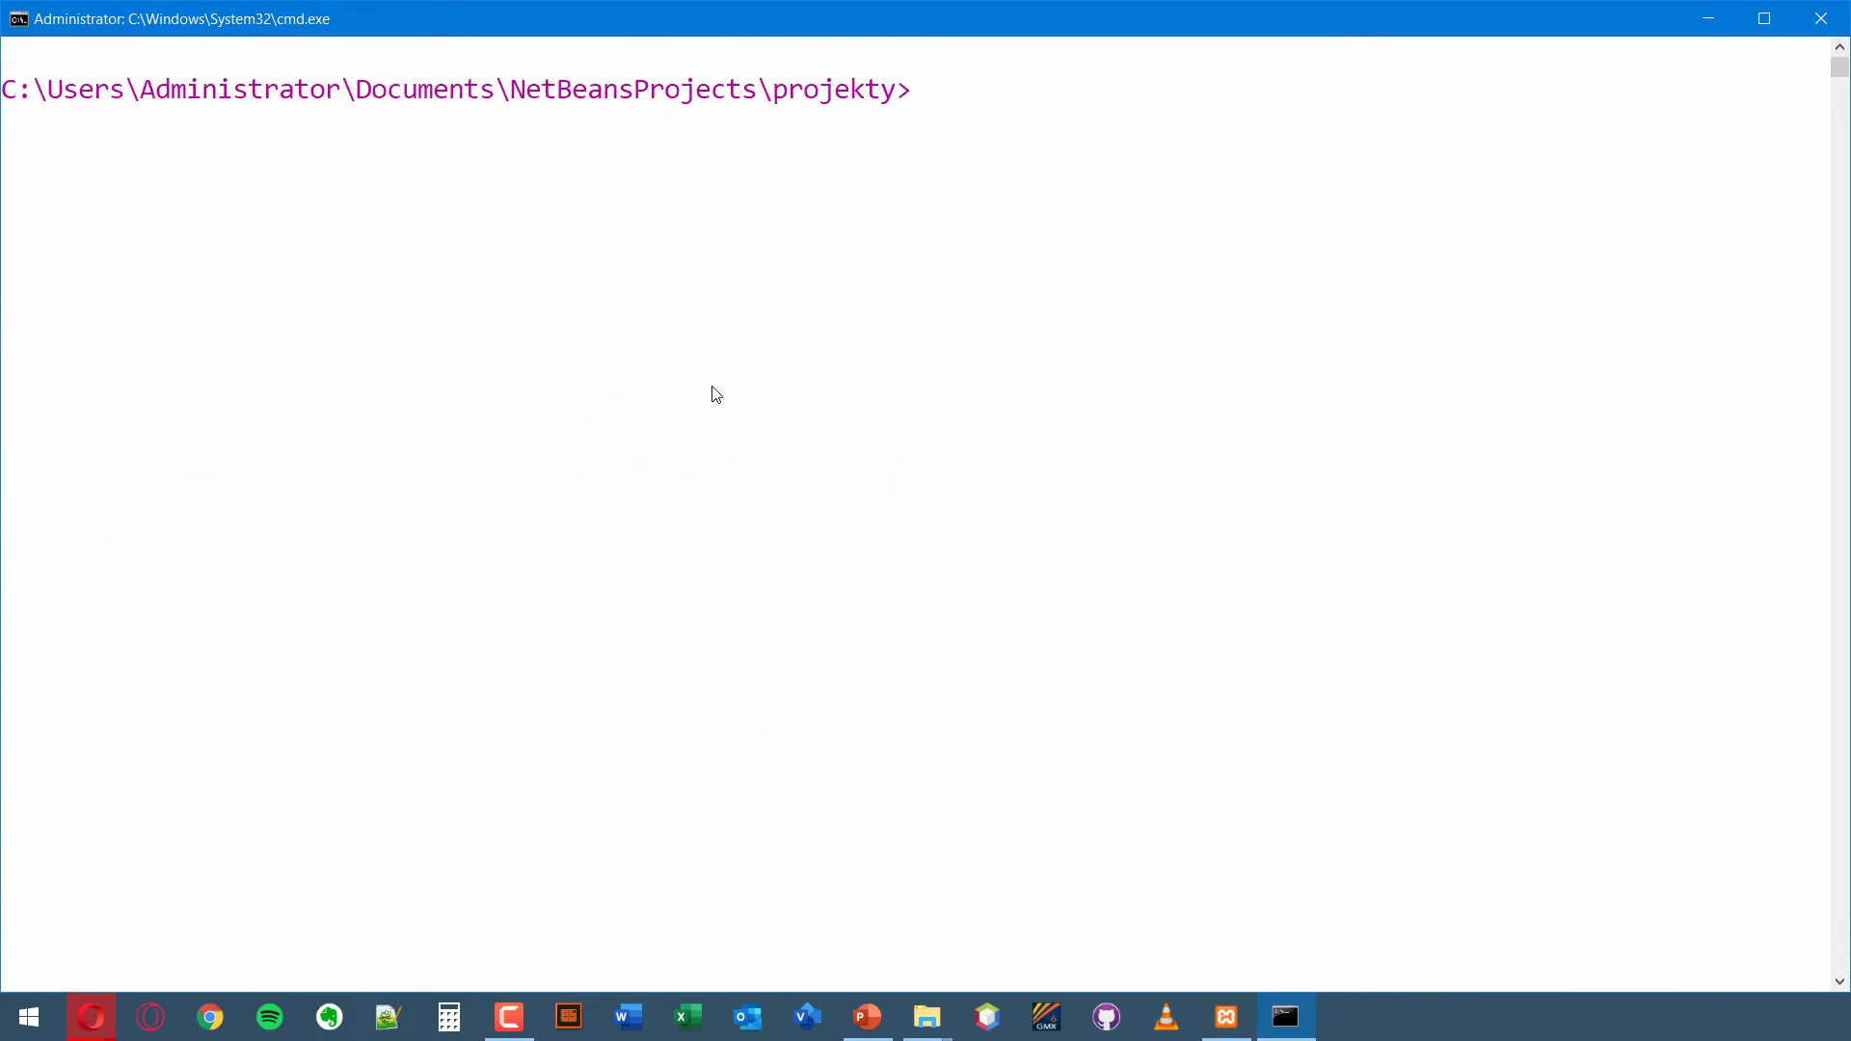
- Copy the traditional web application command from the Symfony download page in Opera and run symfony new --full my_project in the Command Prompt
left_click(88, 1022)
left_click(71, 950)
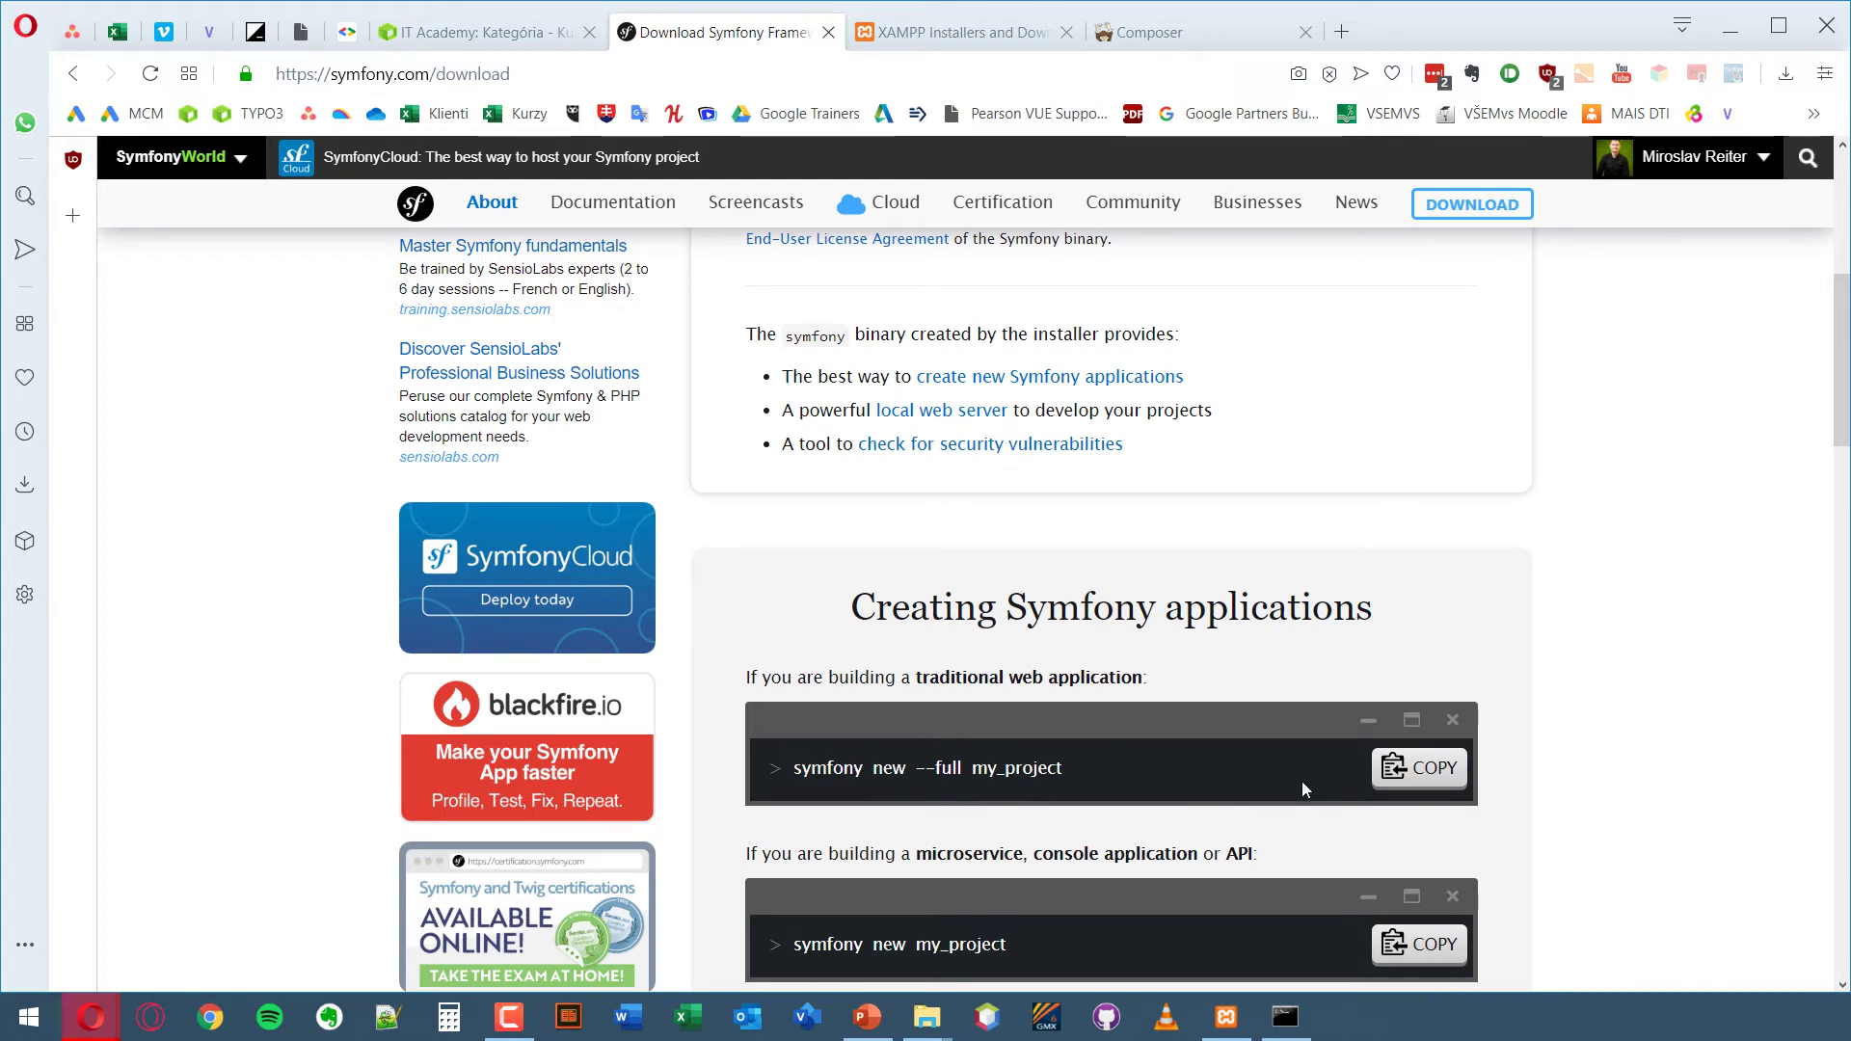
left_click(1410, 768)
left_click(1731, 29)
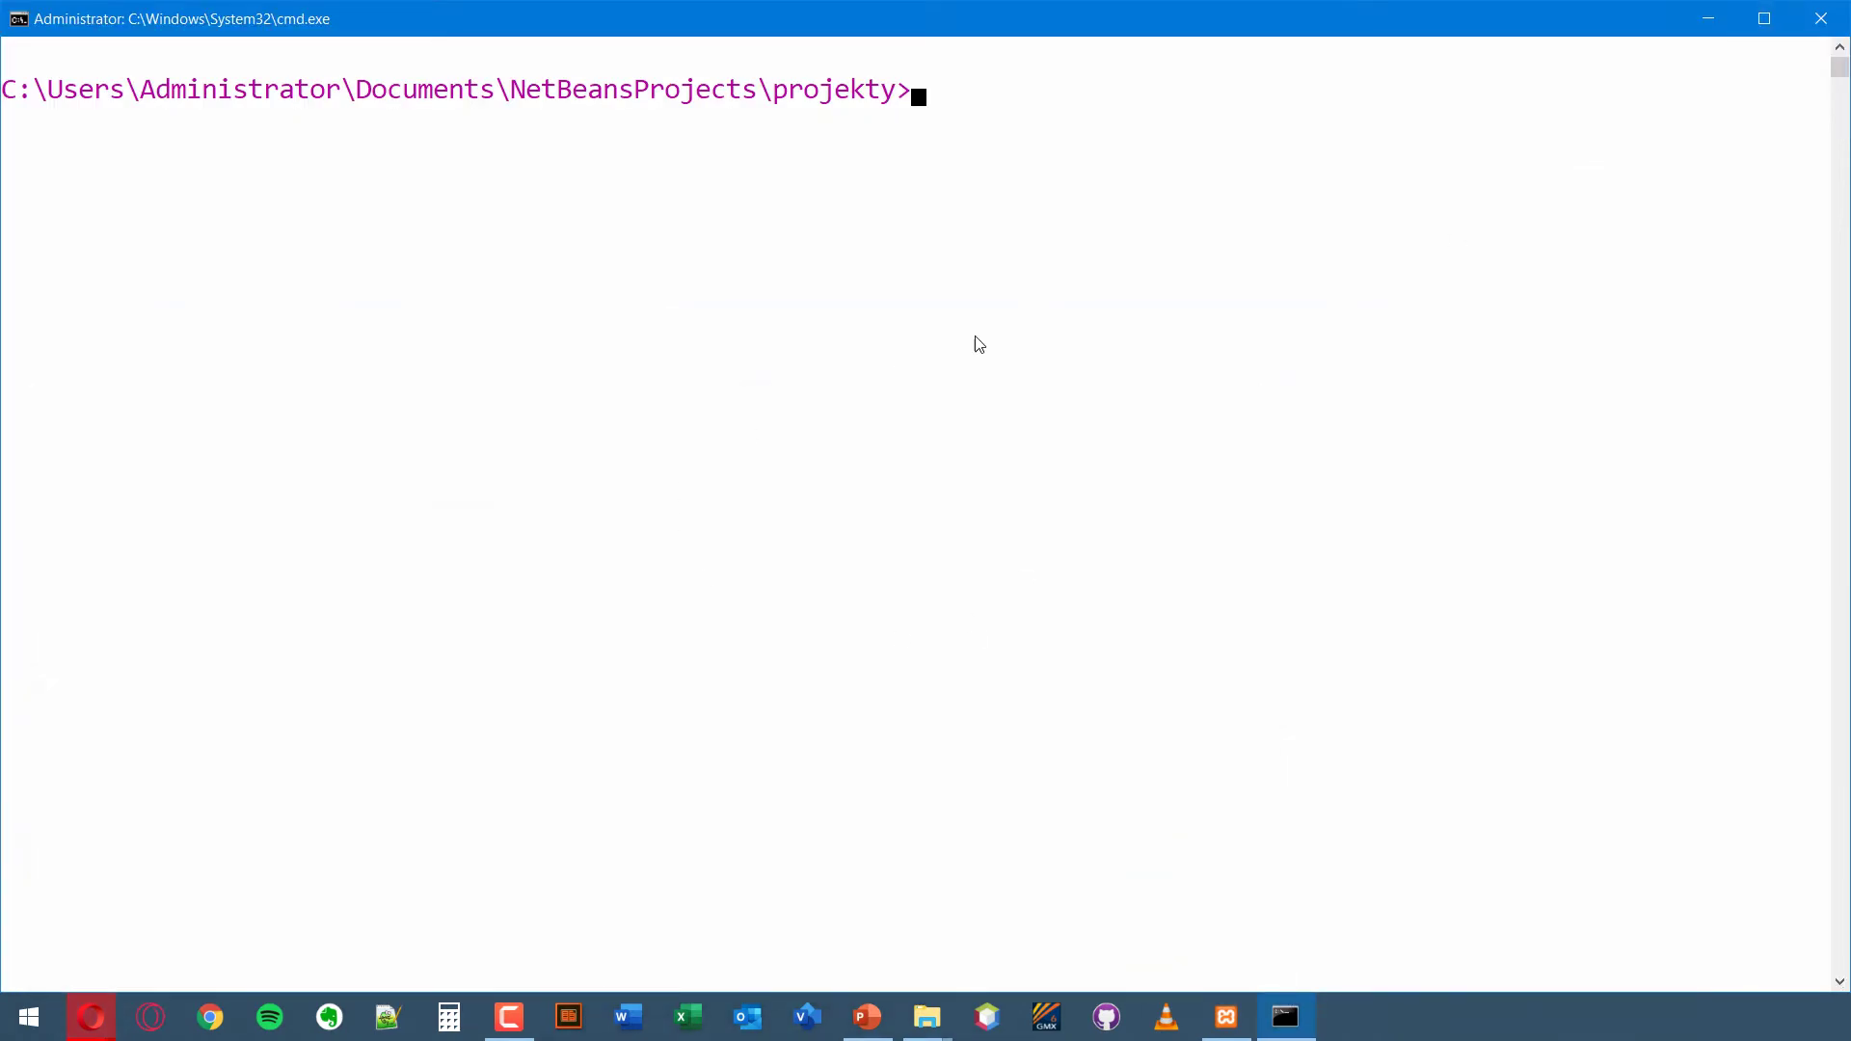
right_click(1032, 306)
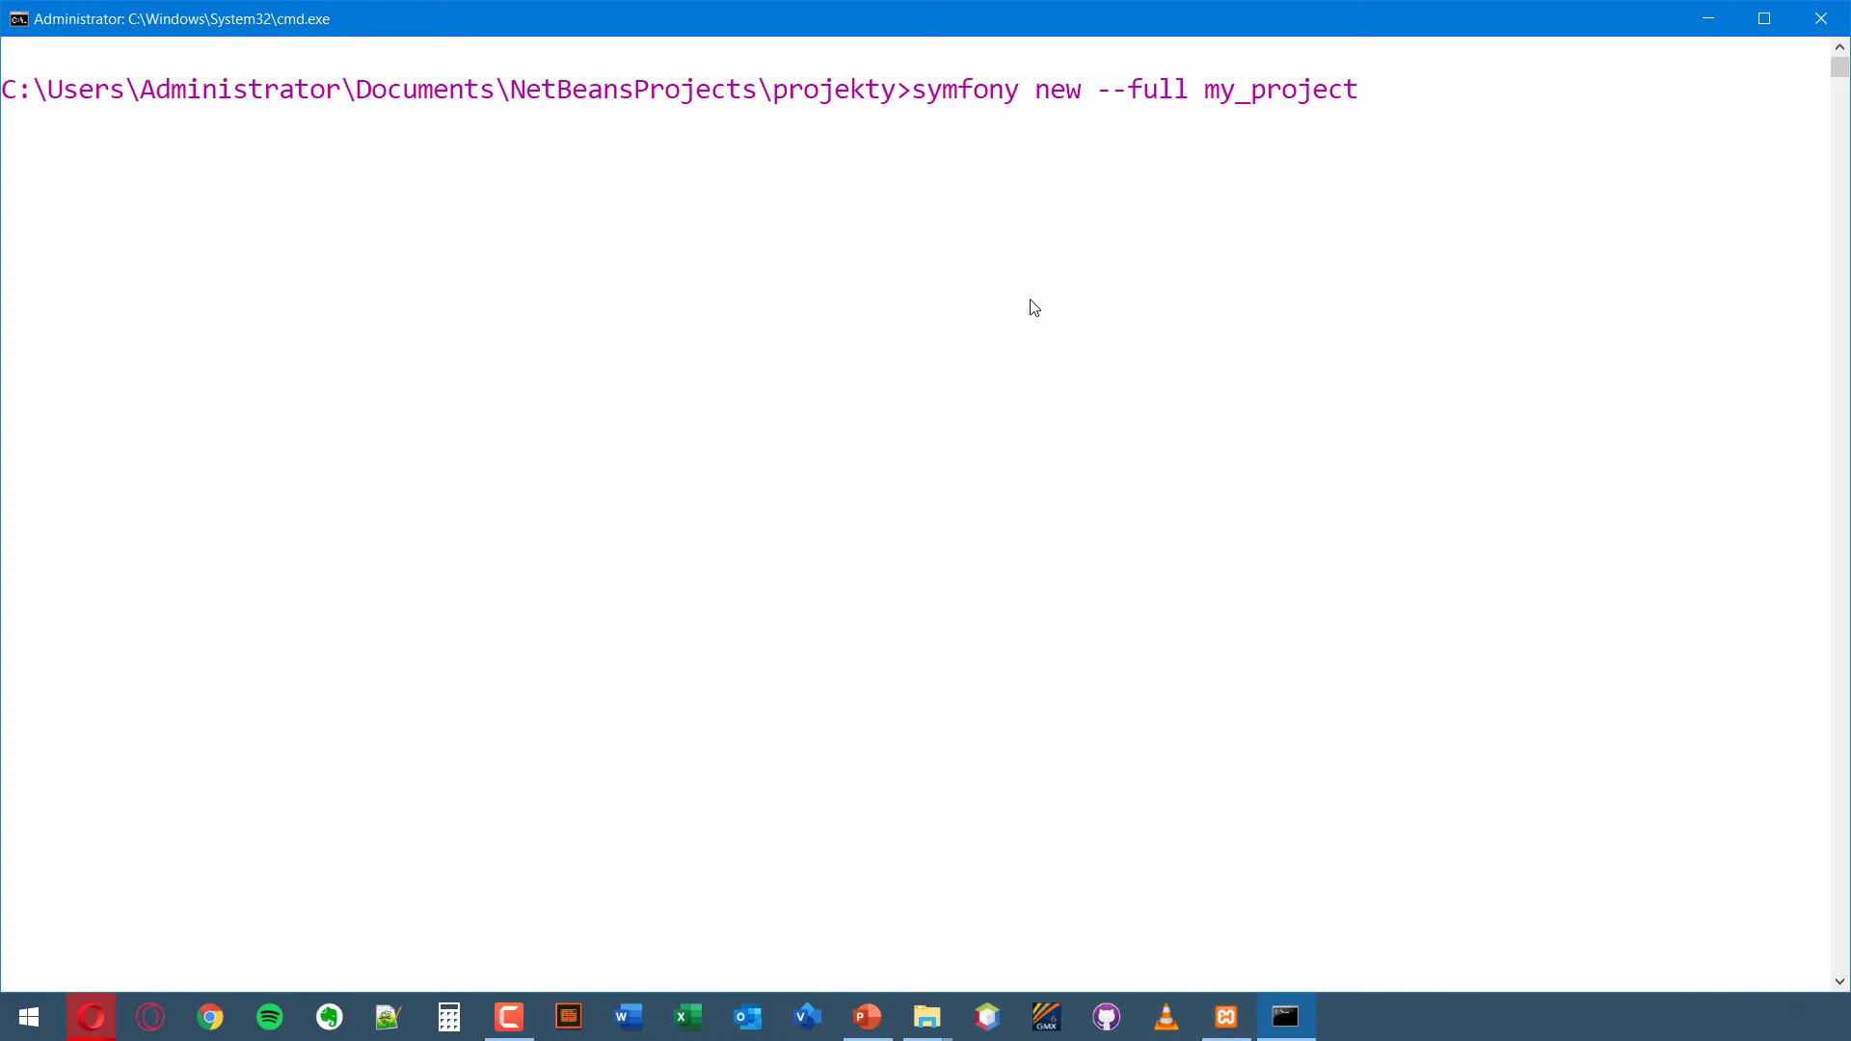
key("Return")
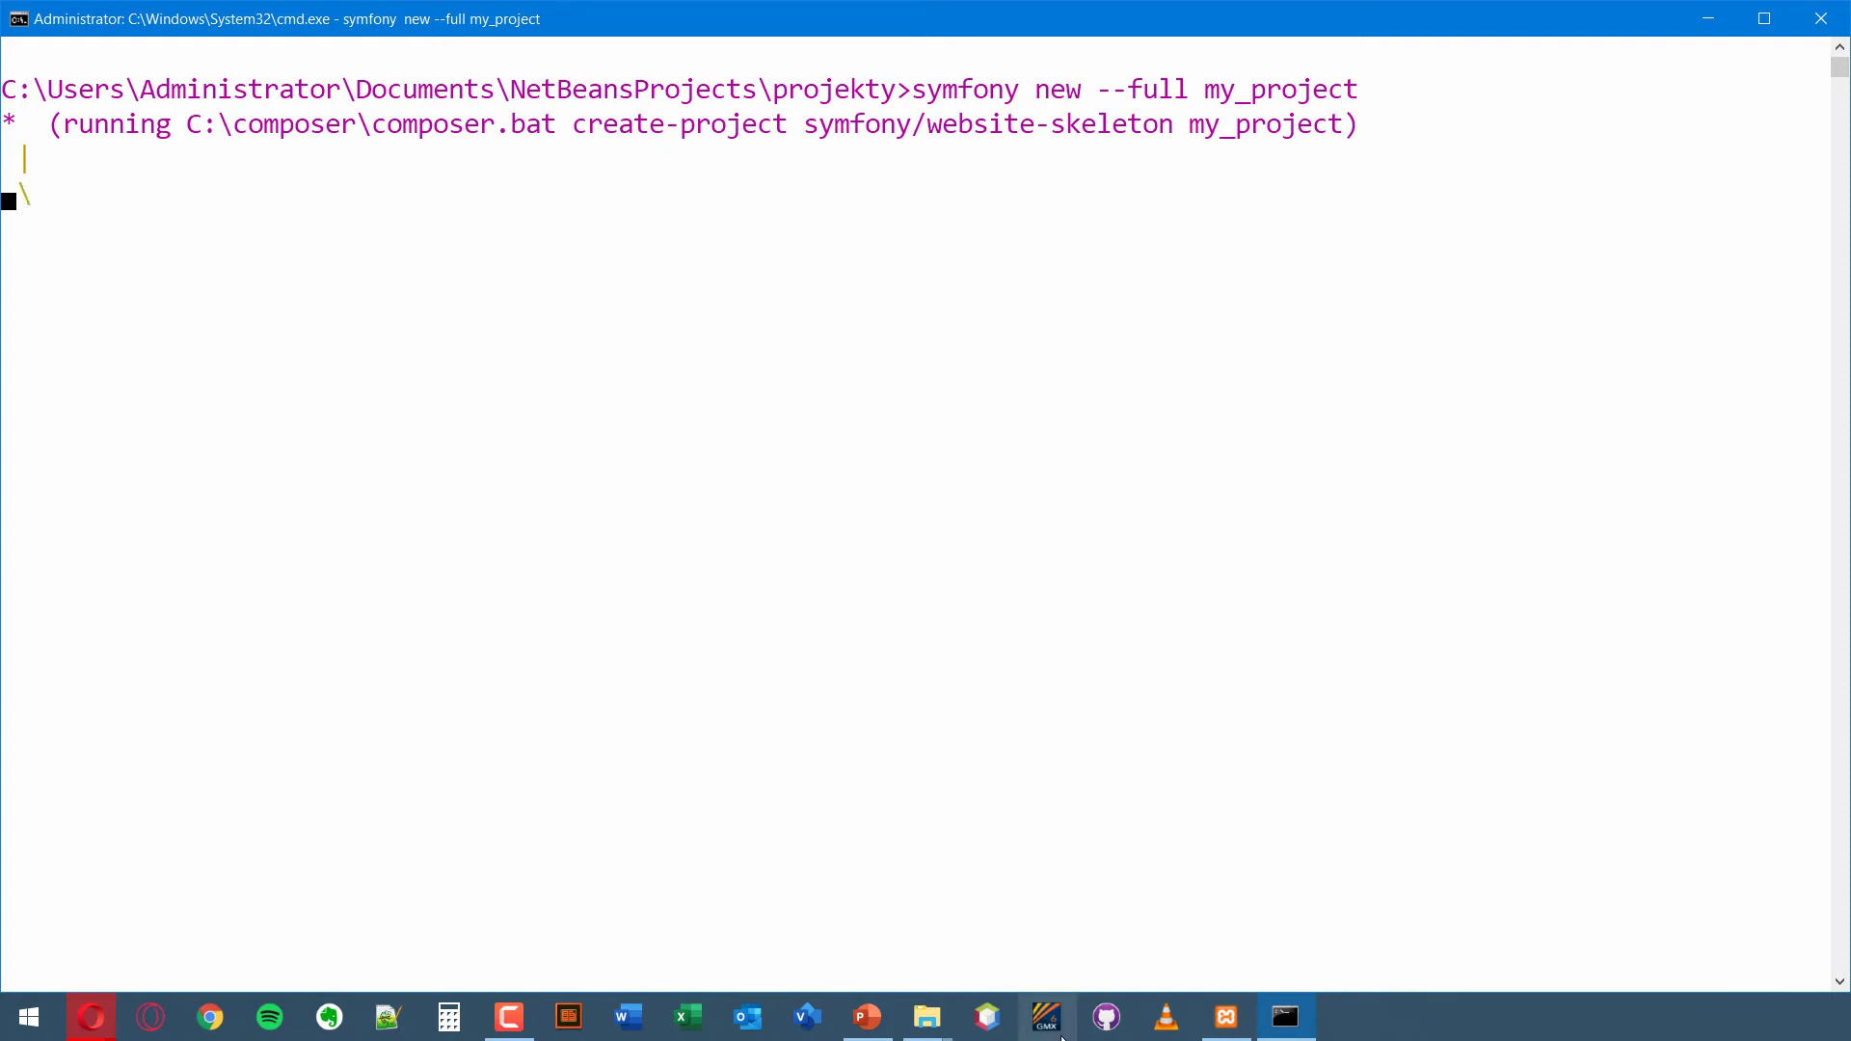
- Finish the XAMPP setup wizard with starting the Control Panel enabled, and save English (US flag) as the language
left_click(1227, 1017)
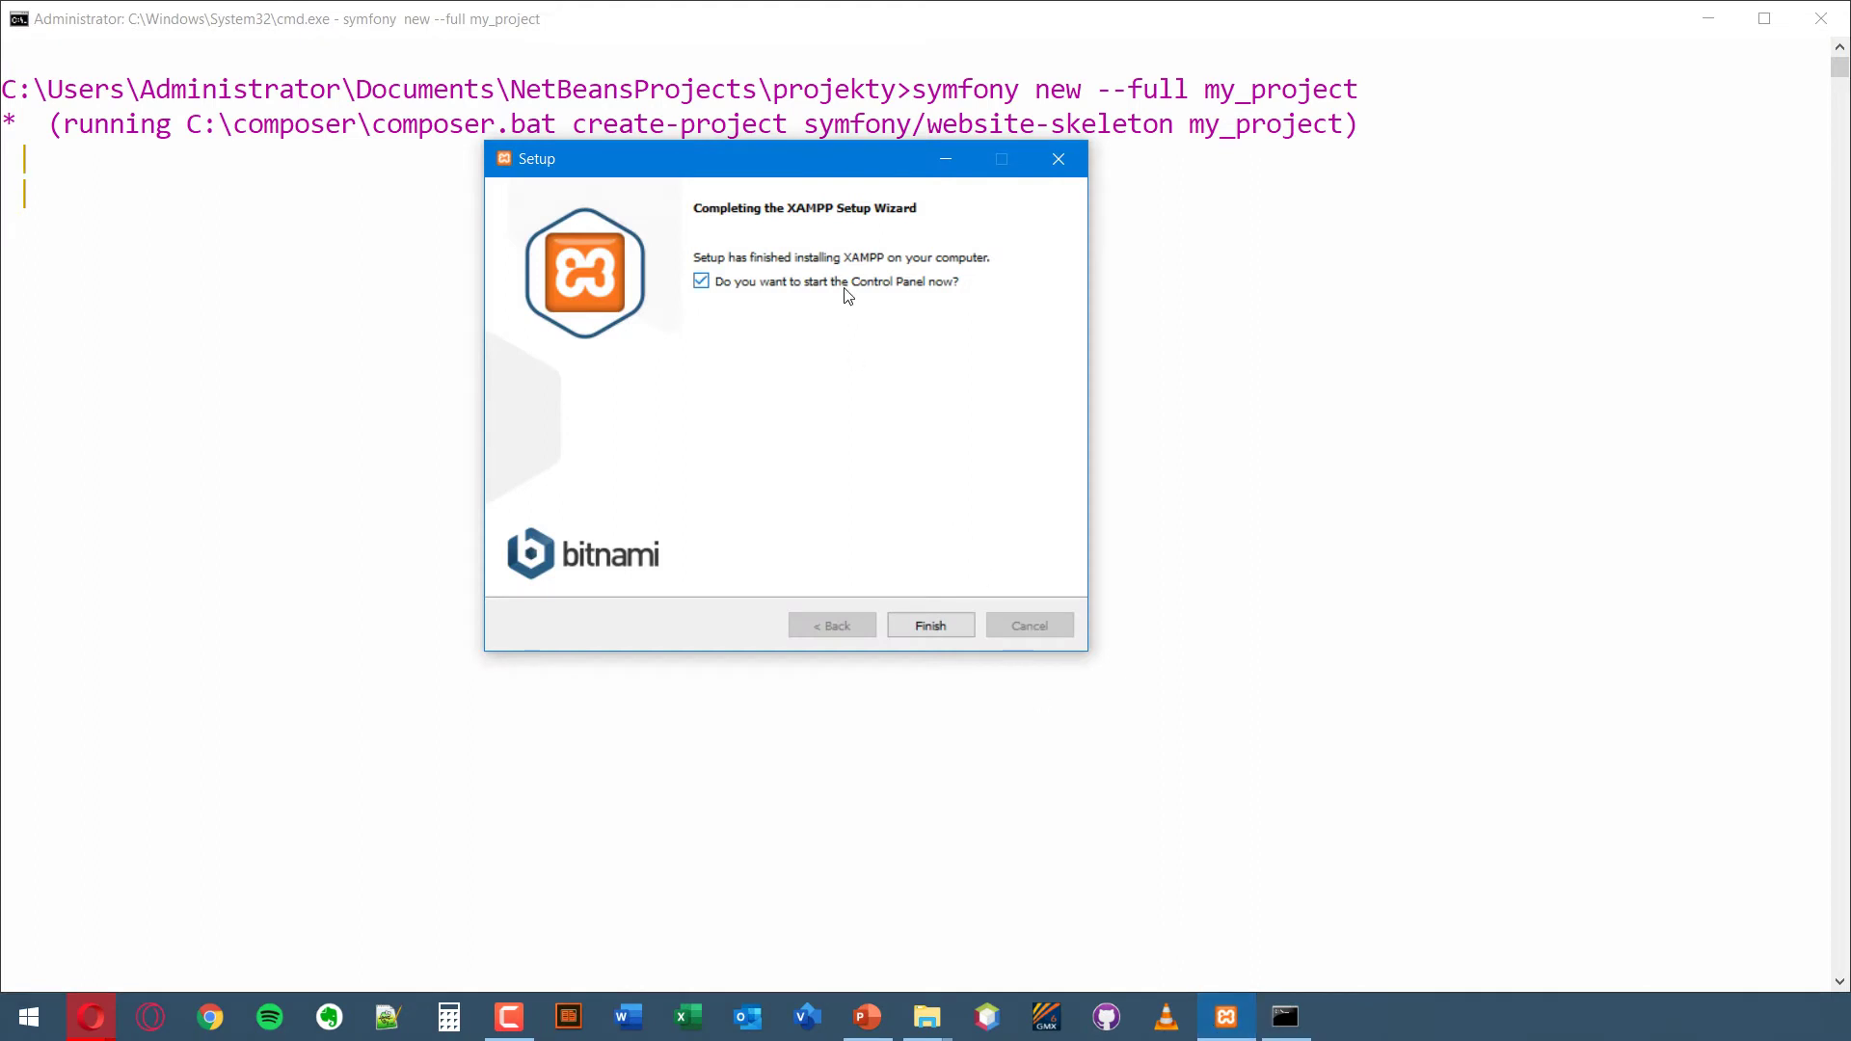
left_click(932, 627)
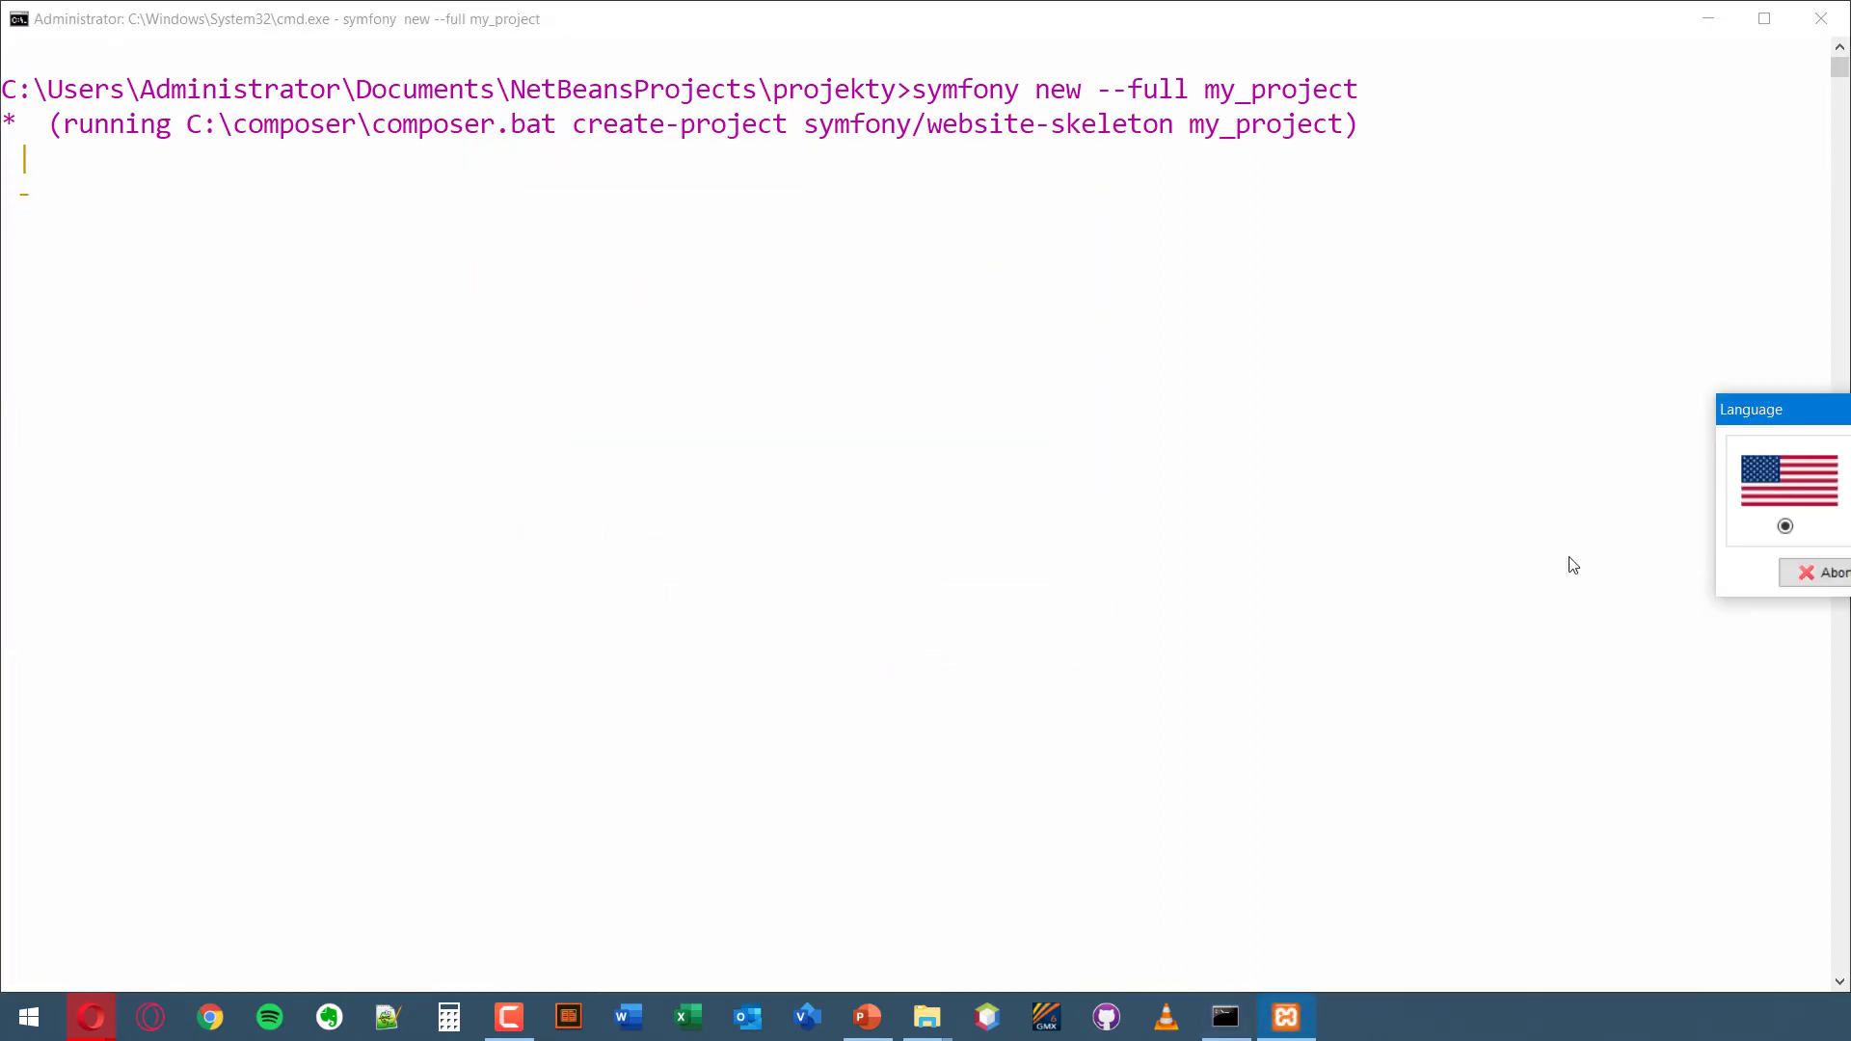
left_click_drag(1832, 413, 814, 459)
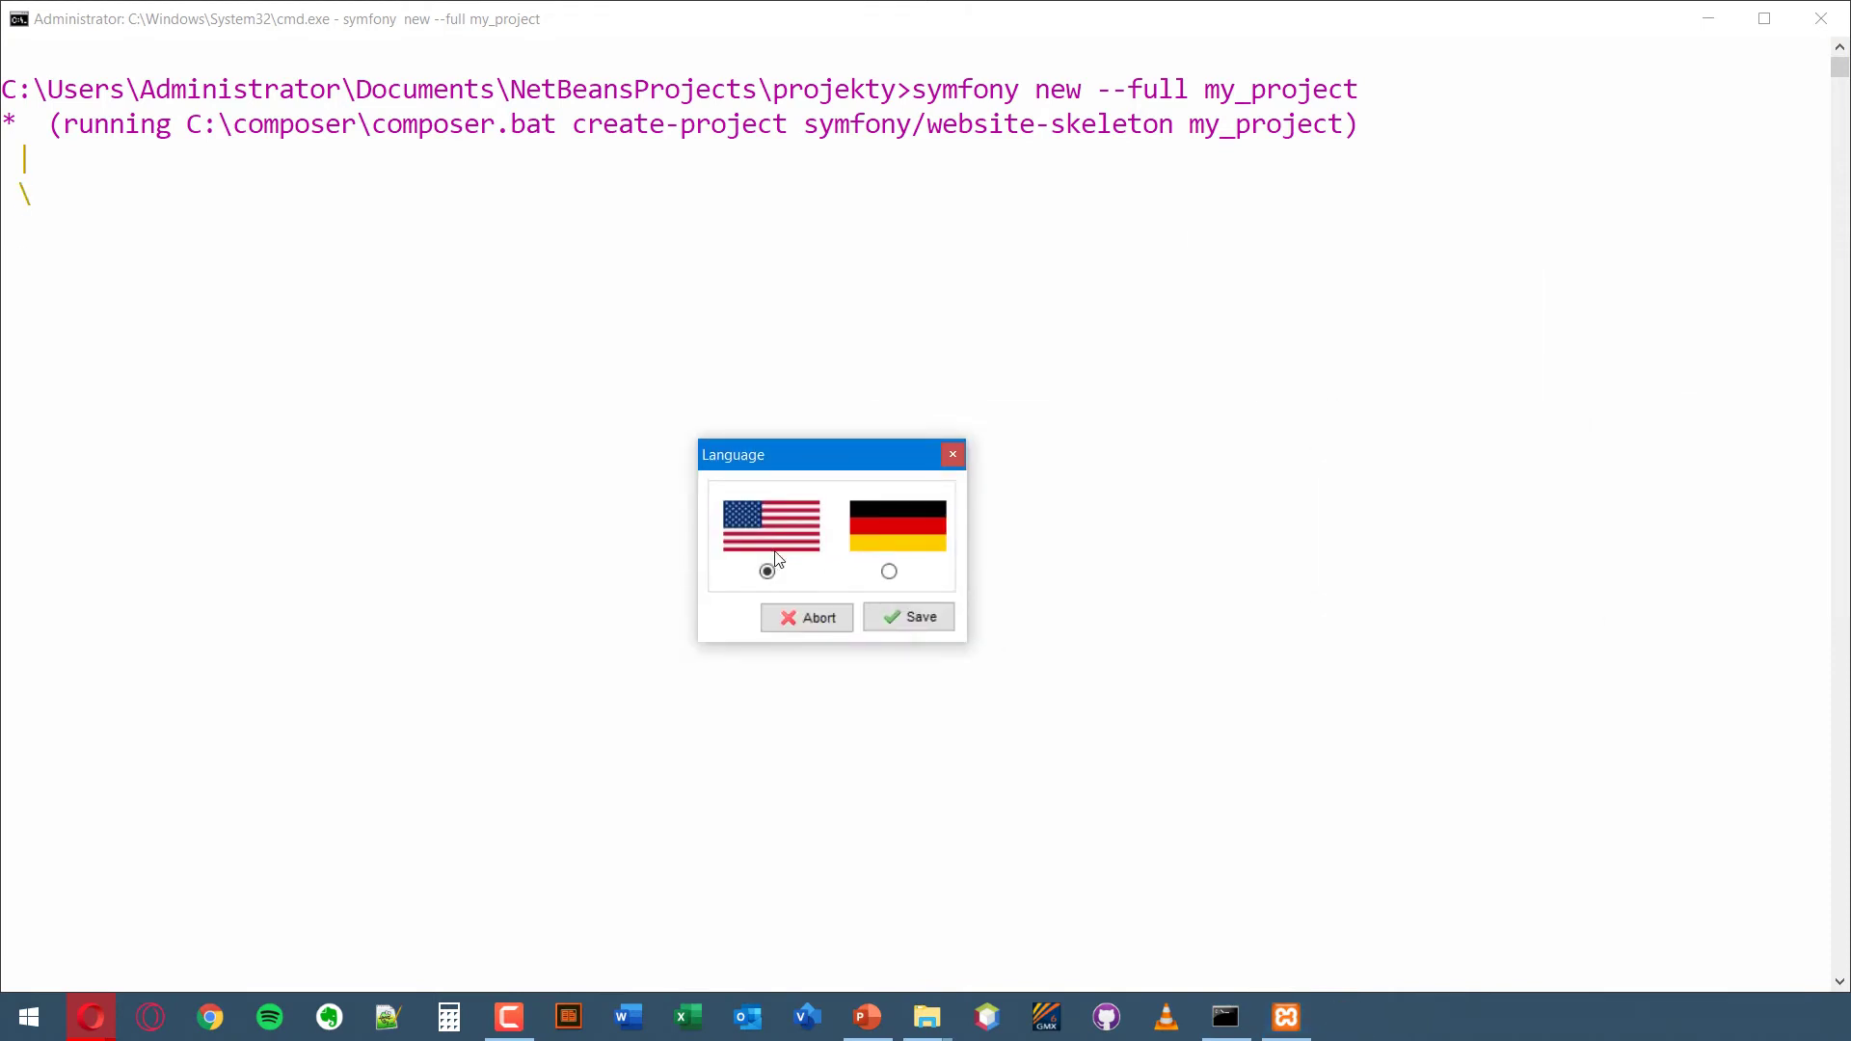
left_click(916, 618)
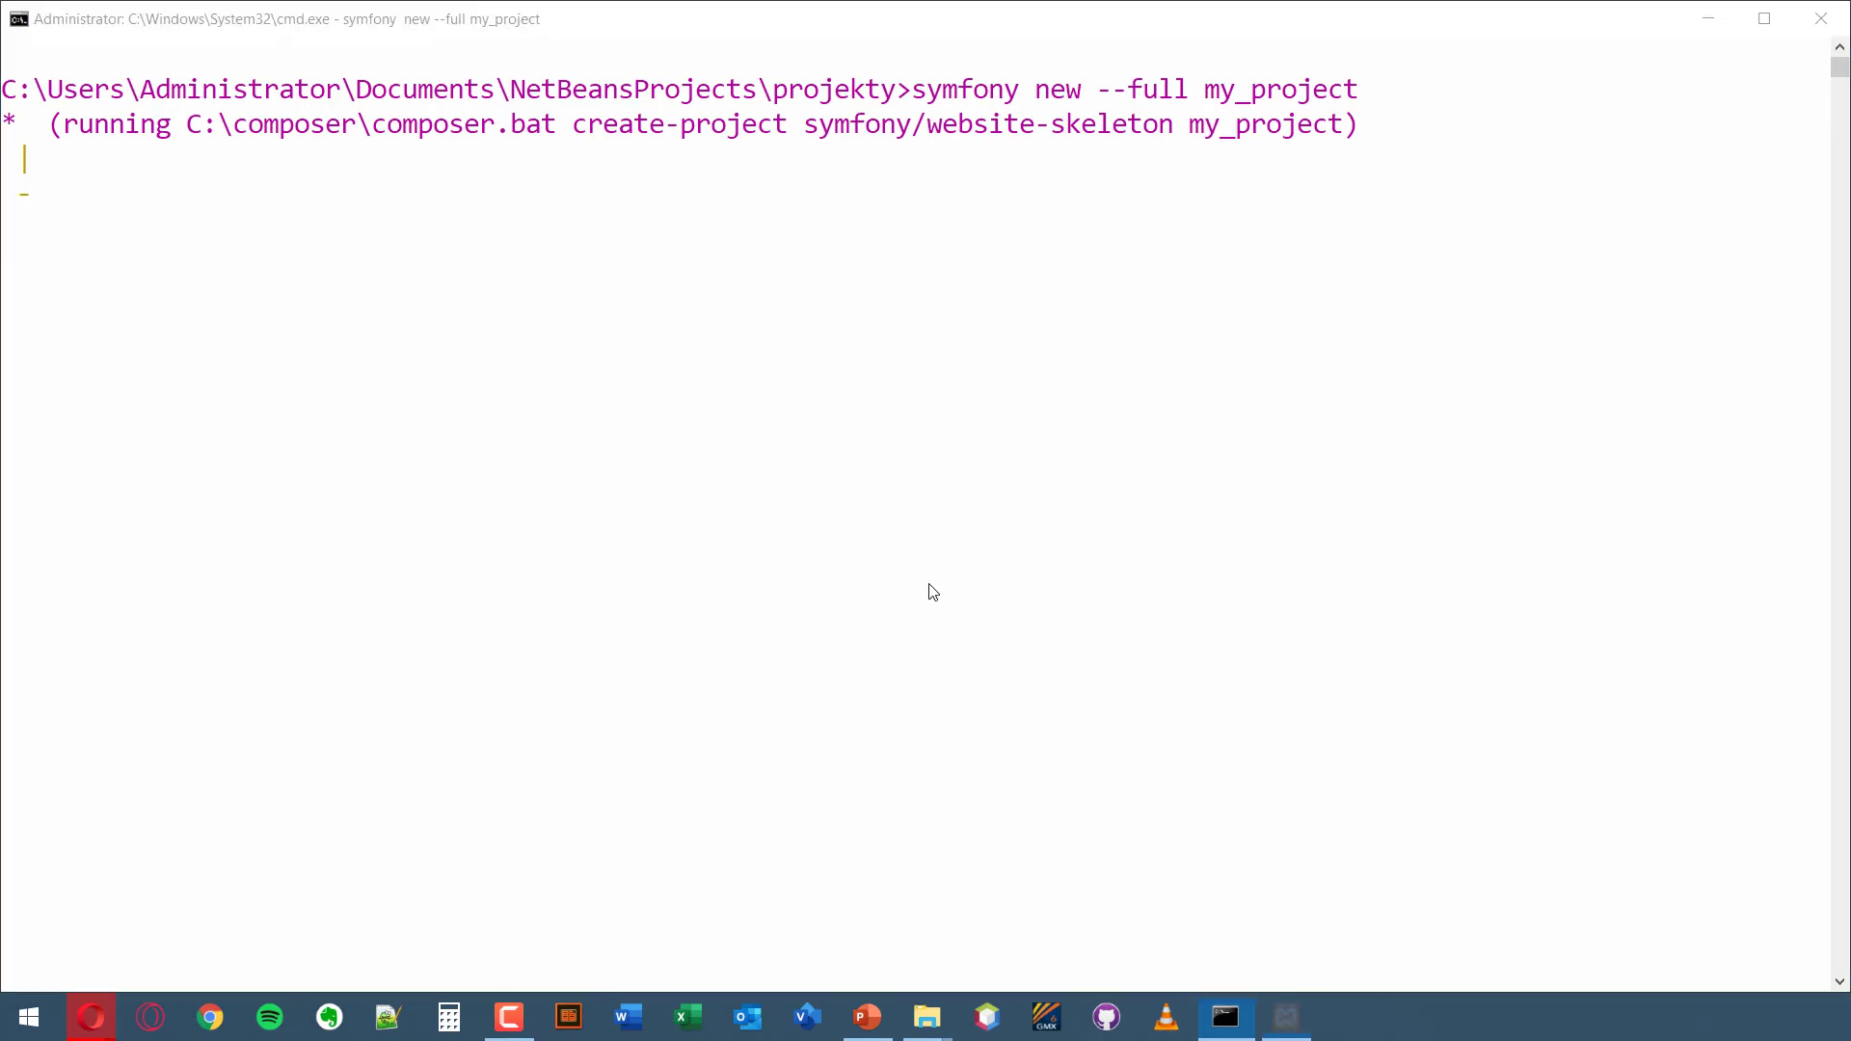
- Start the Apache, MySQL, FileZilla and Mercury modules in the XAMPP Control Panel and minimize it
left_click_drag(227, 6, 615, 196)
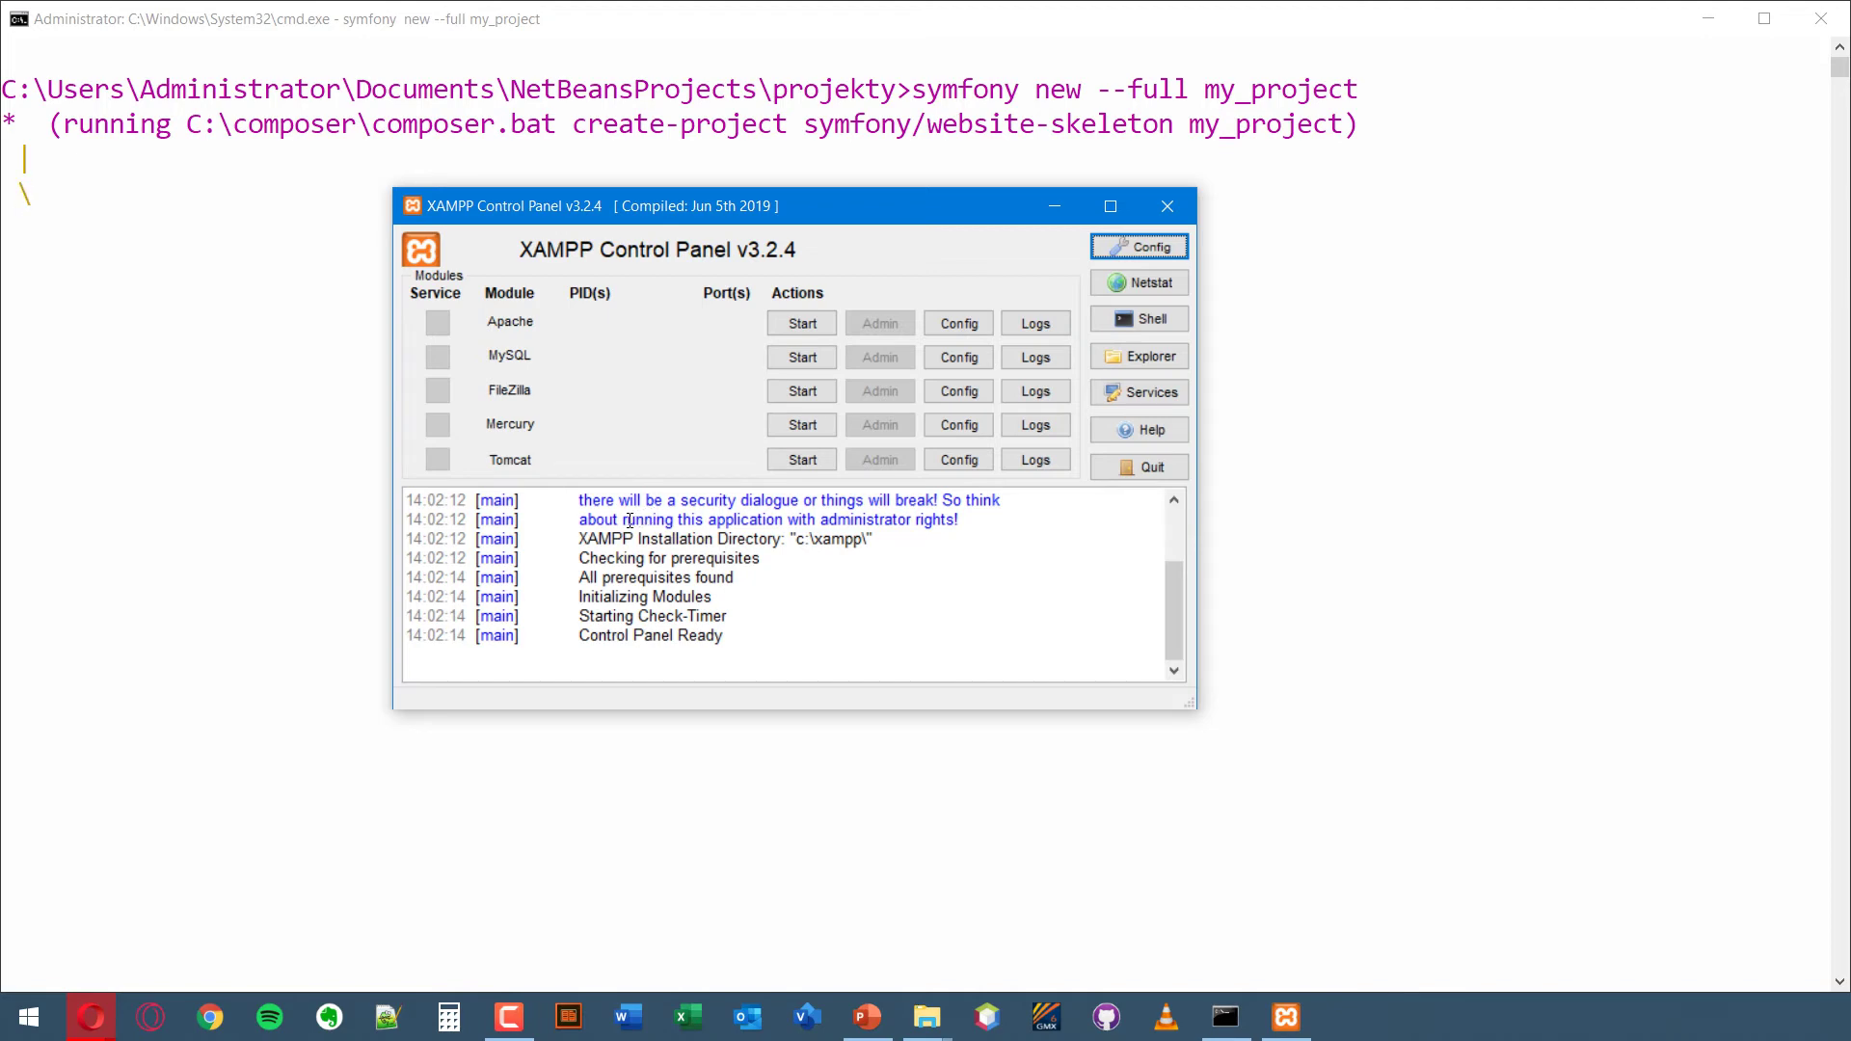
left_click(793, 326)
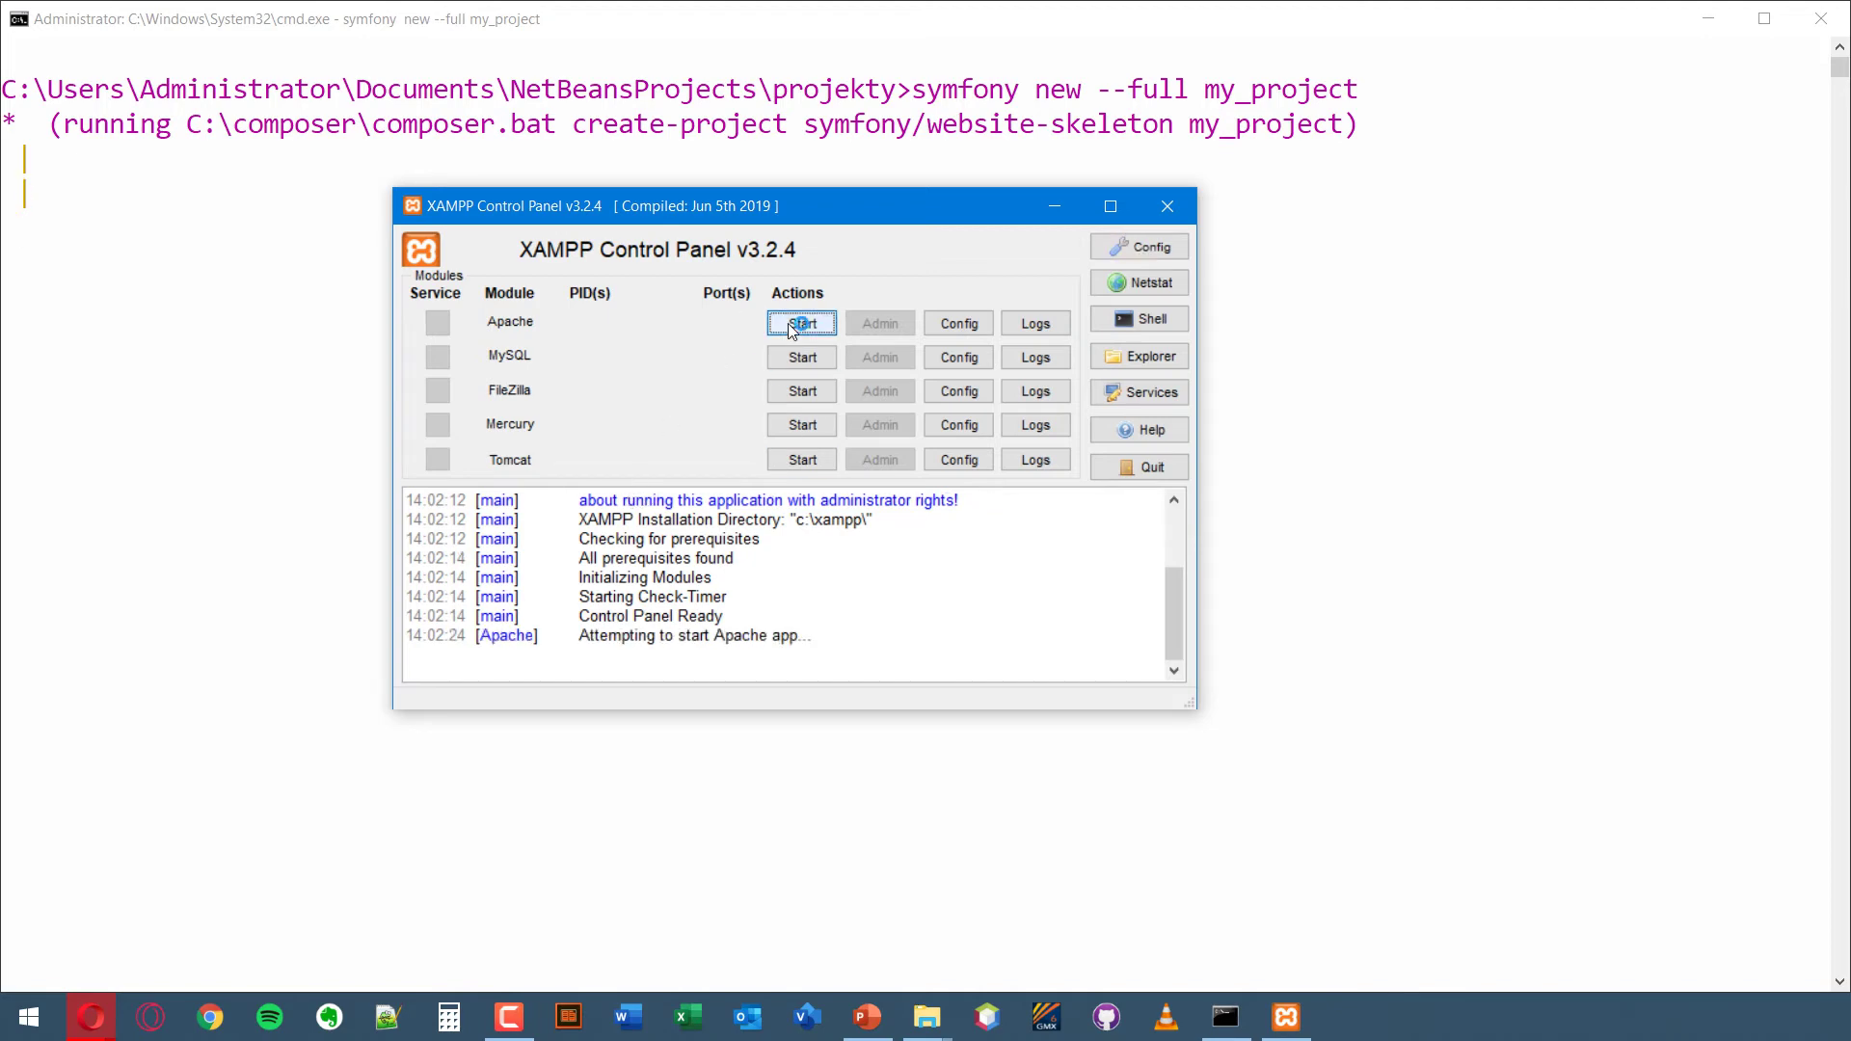
left_click(799, 358)
left_click(799, 392)
left_click(799, 427)
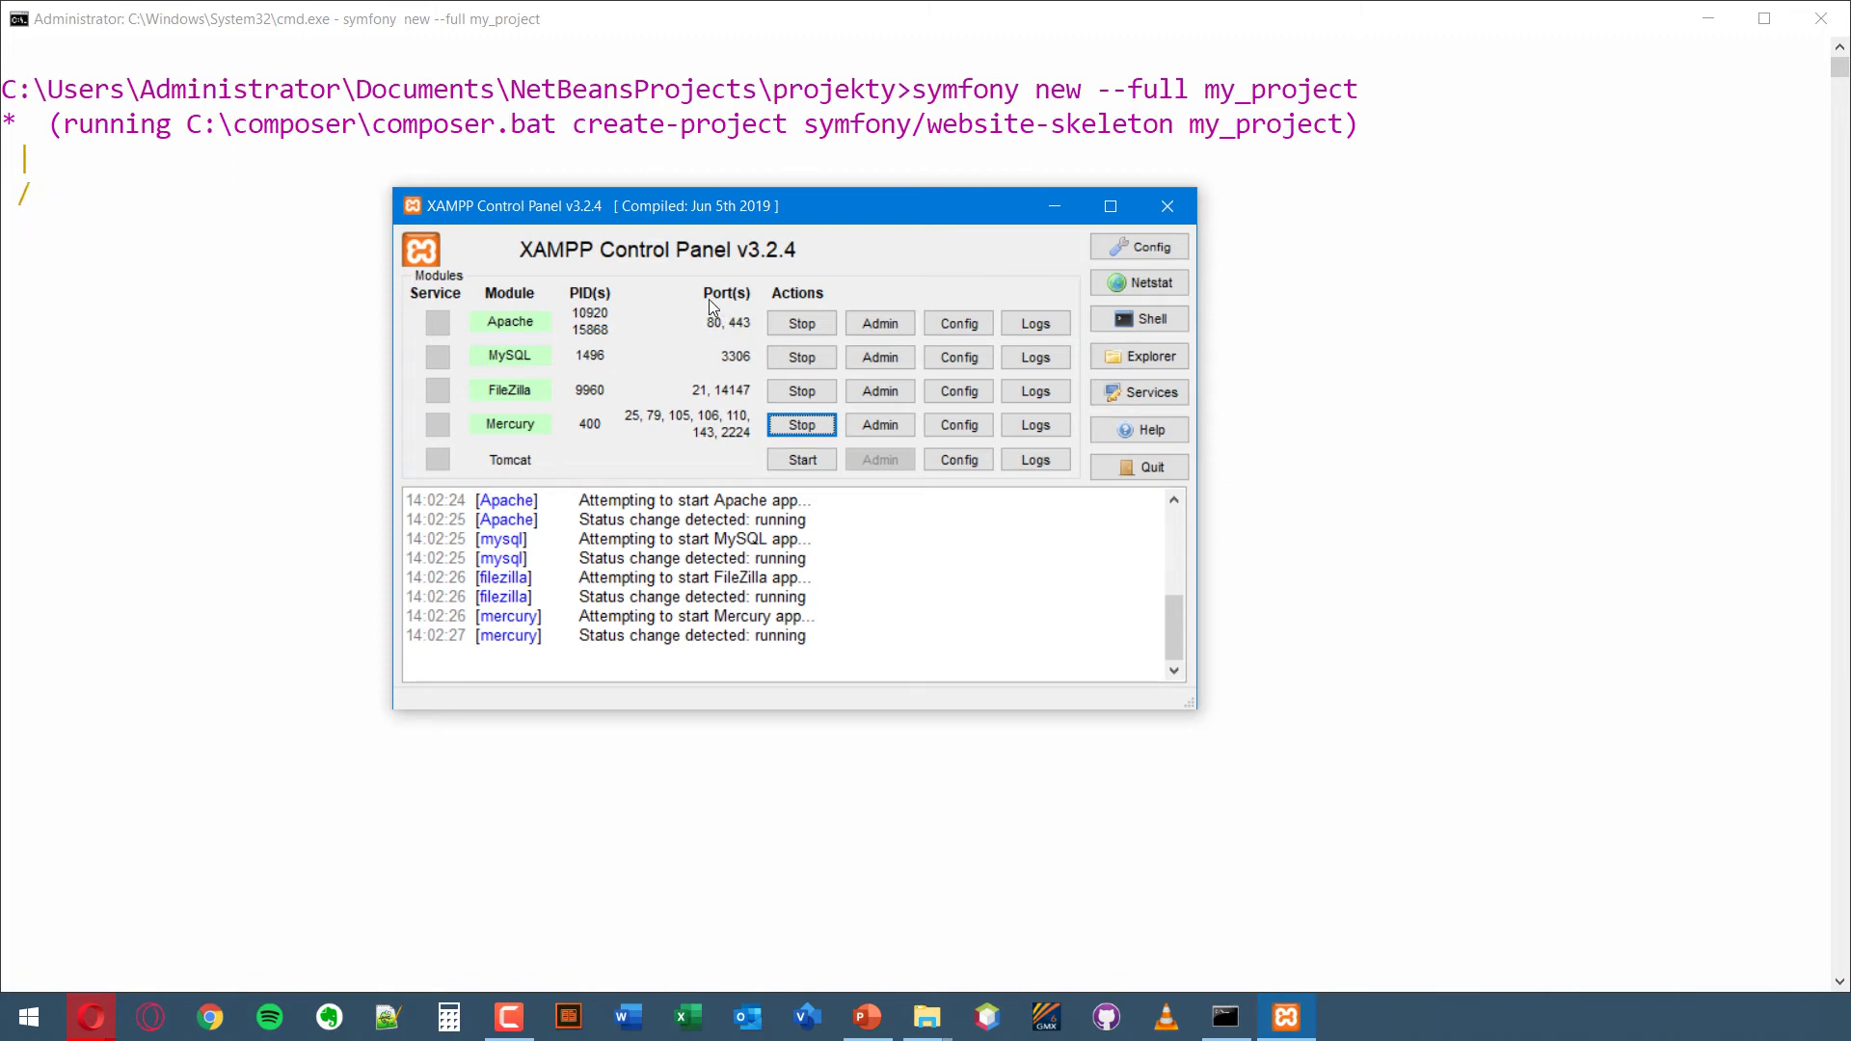
left_click(1063, 210)
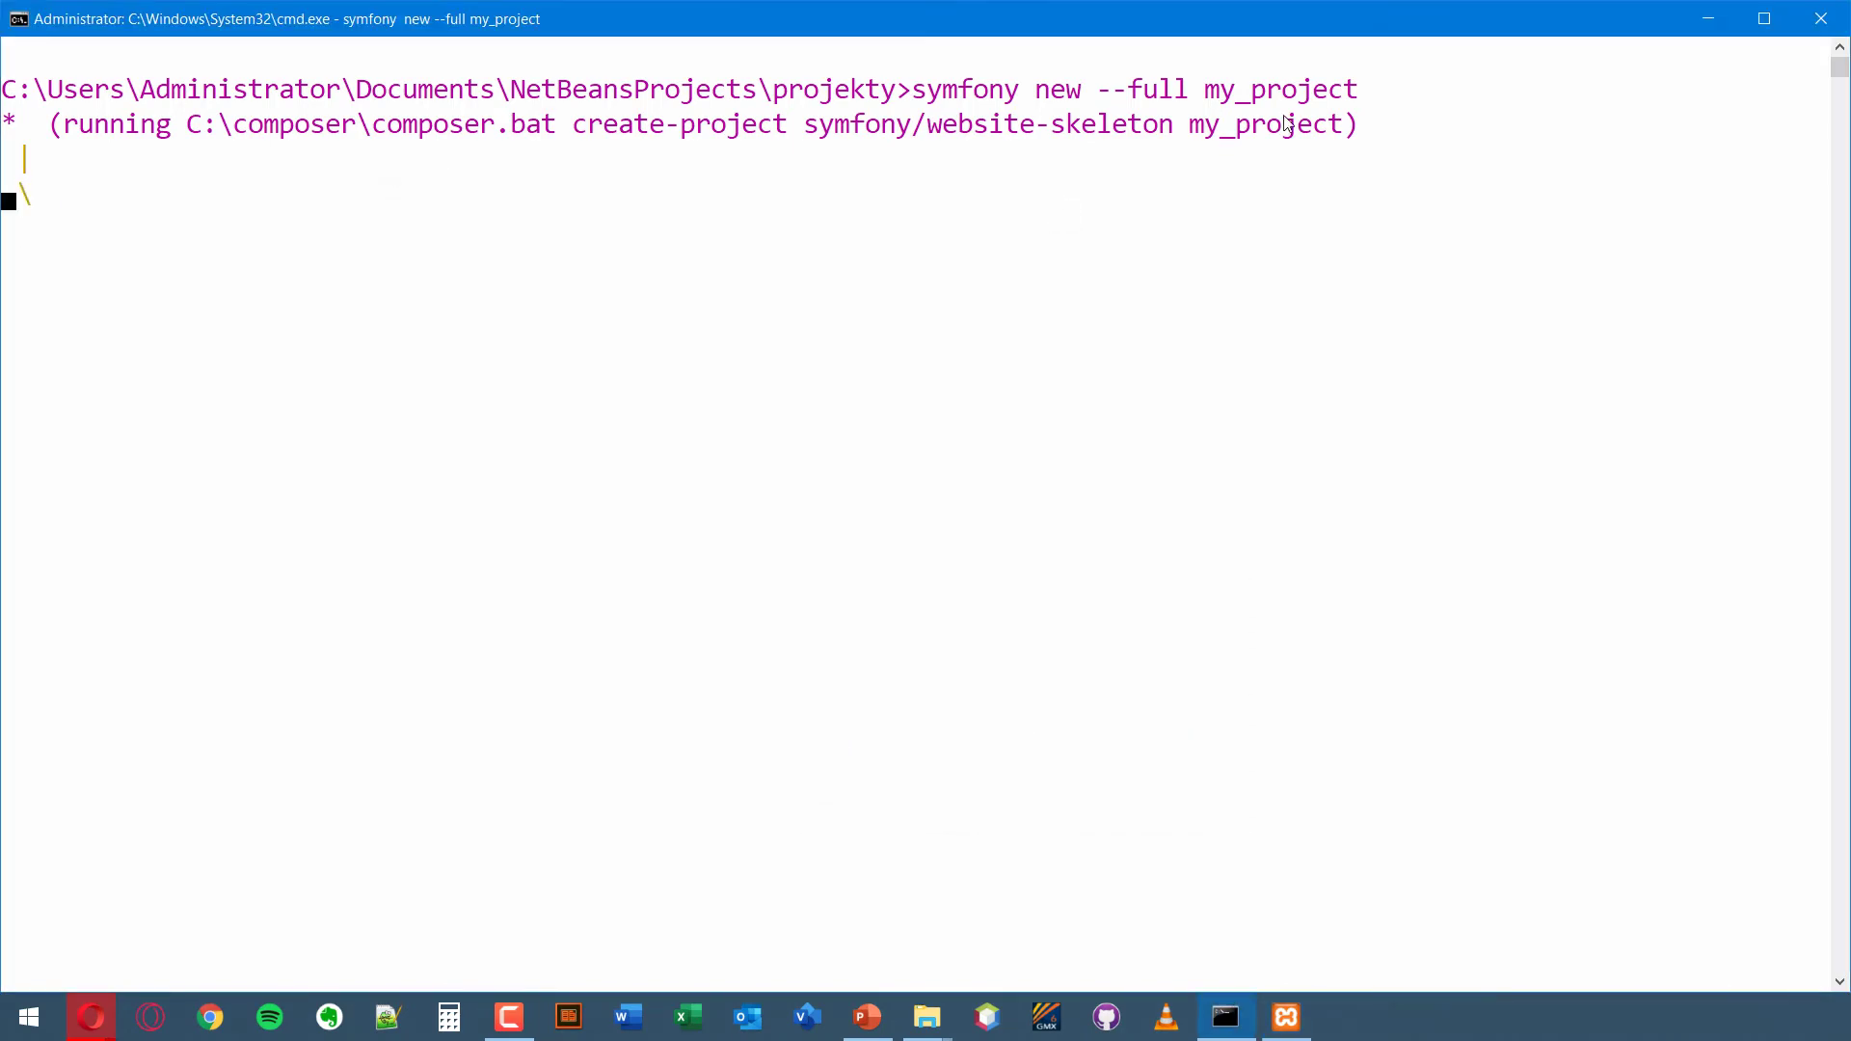
- Open Apache's Admin page from the XAMPP Control Panel, look over the localhost dashboard, and return to the Command Prompt running the project creation
left_click(1707, 18)
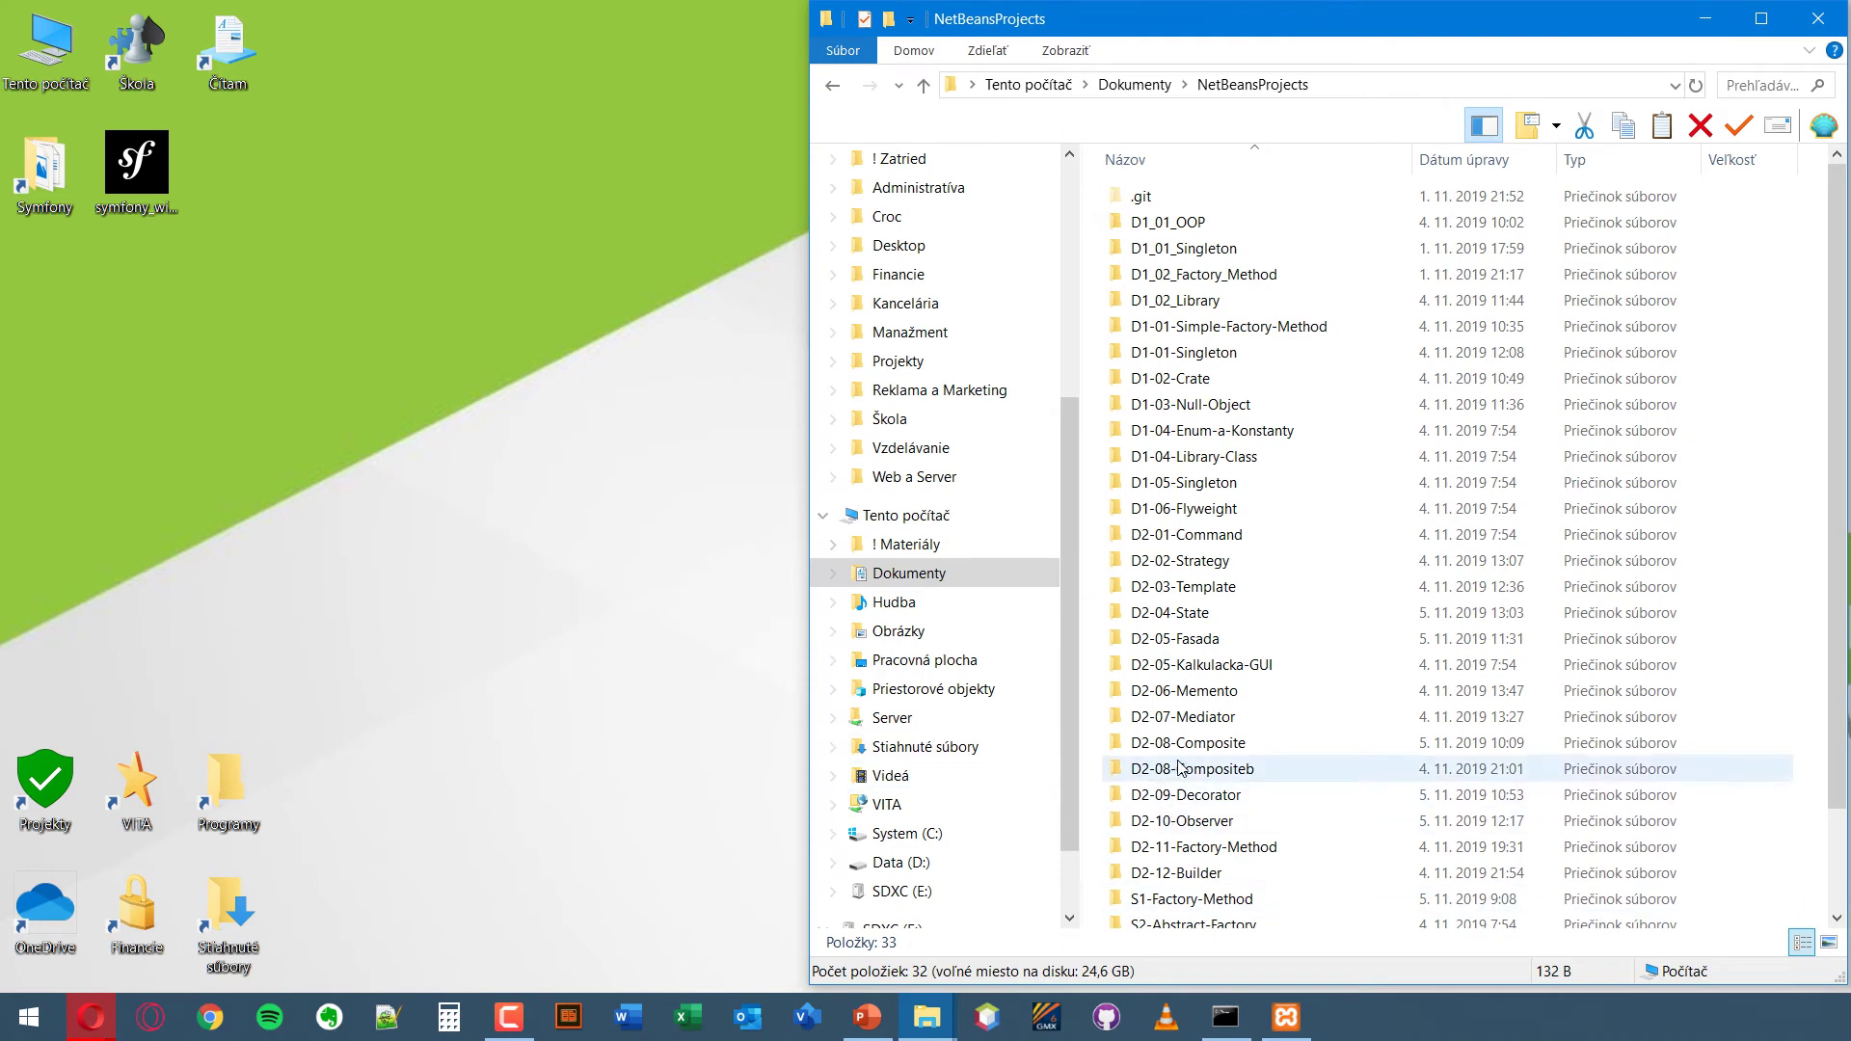
left_click(1294, 1033)
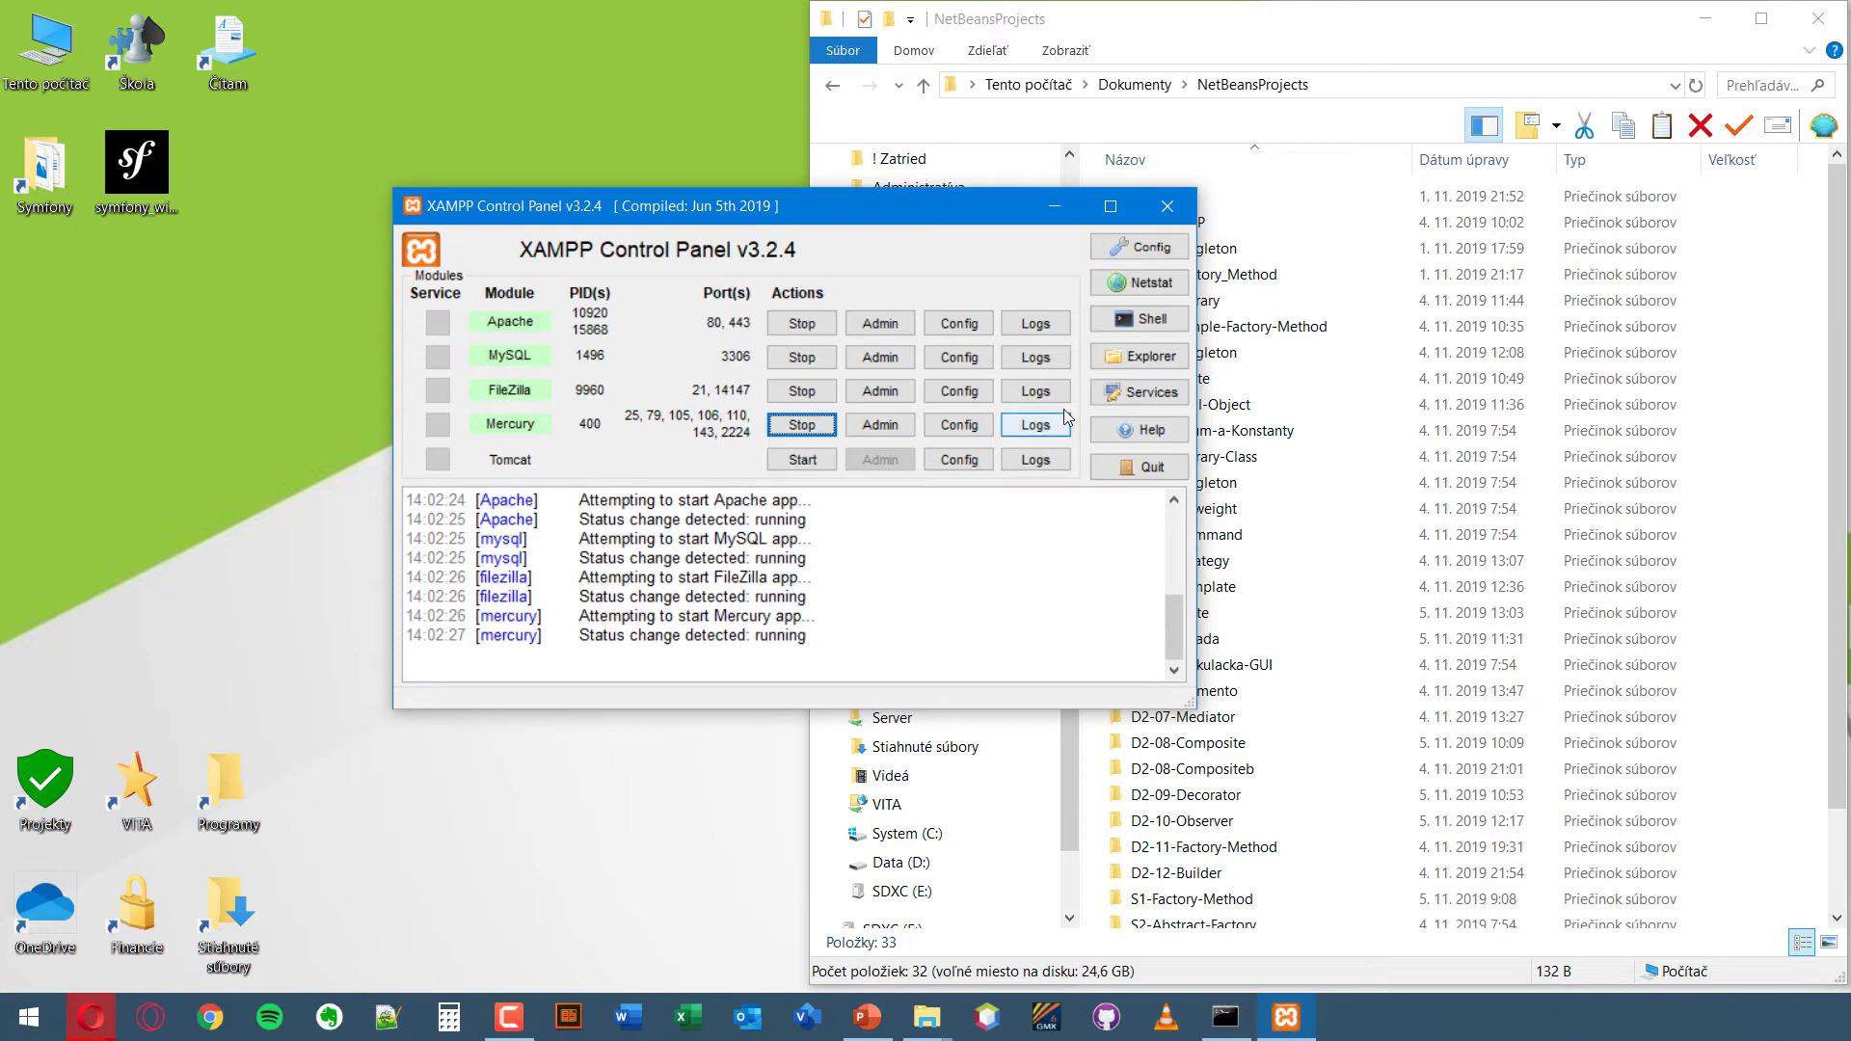
left_click(895, 328)
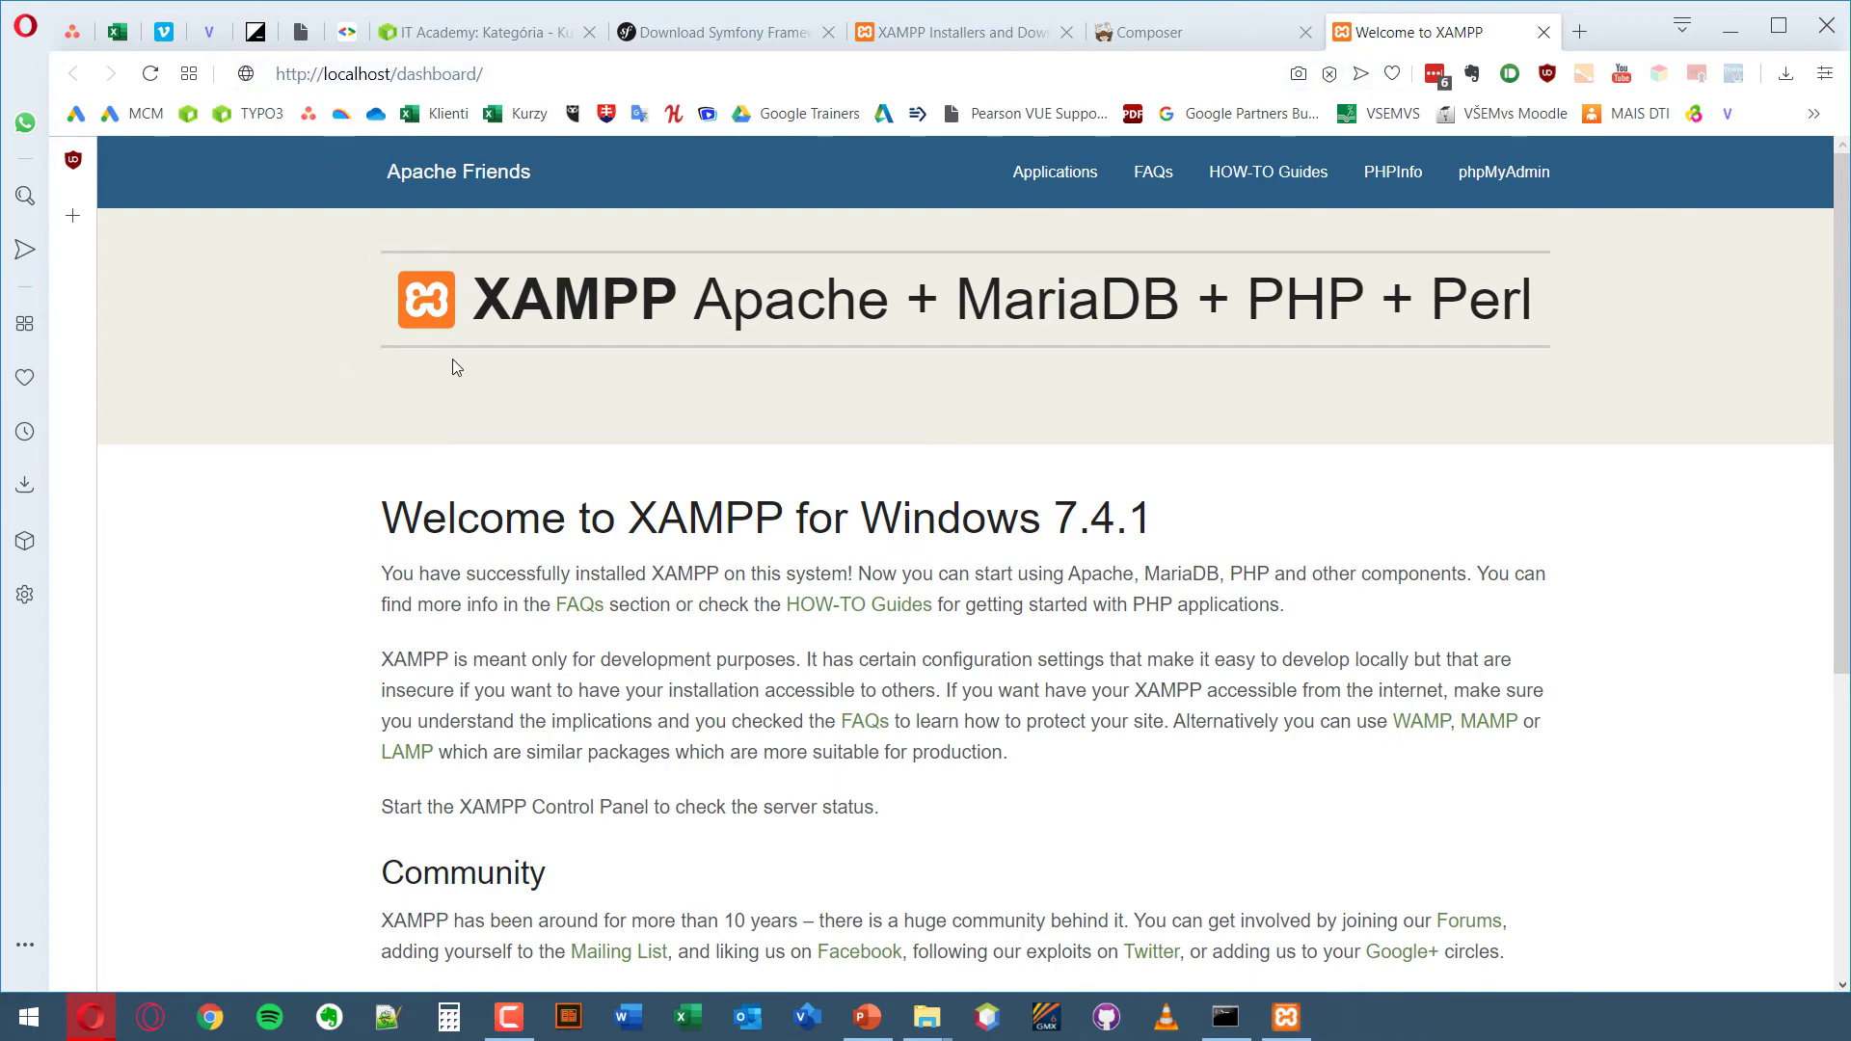
scroll(453, 376, "down", 5)
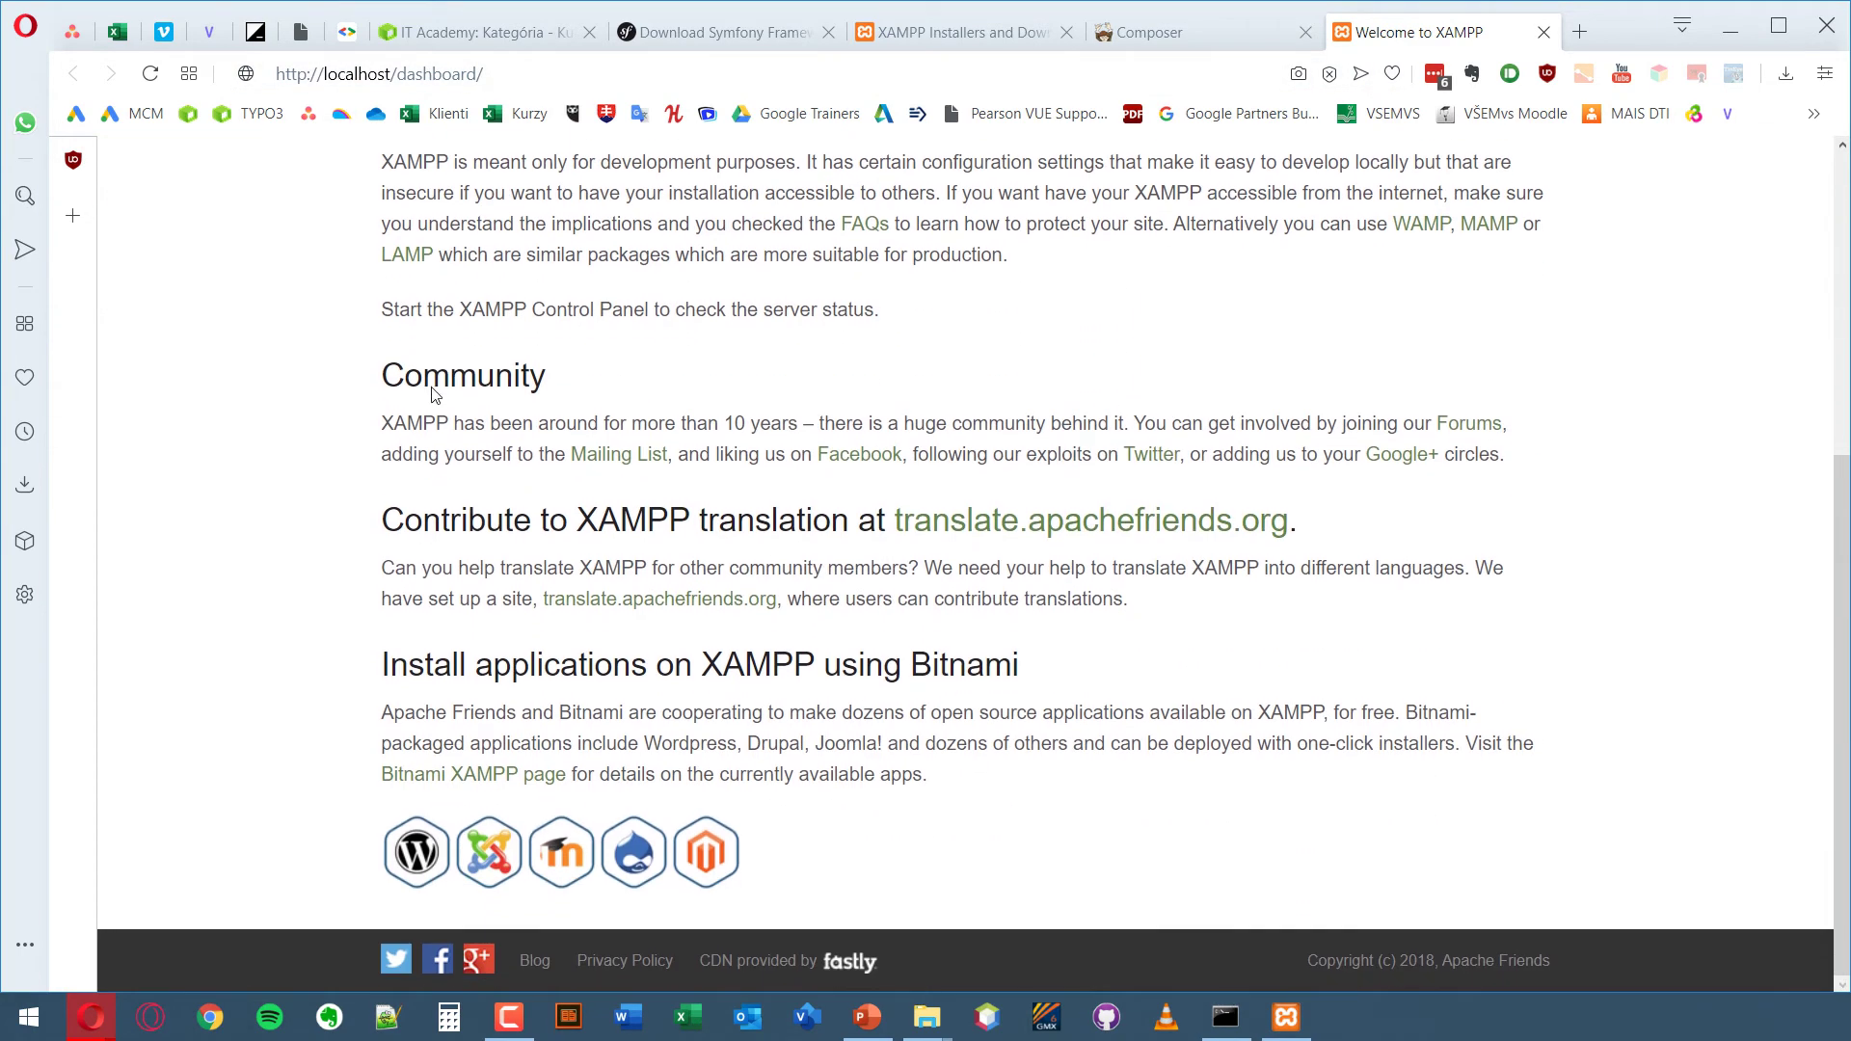
scroll(432, 405, "up", 4)
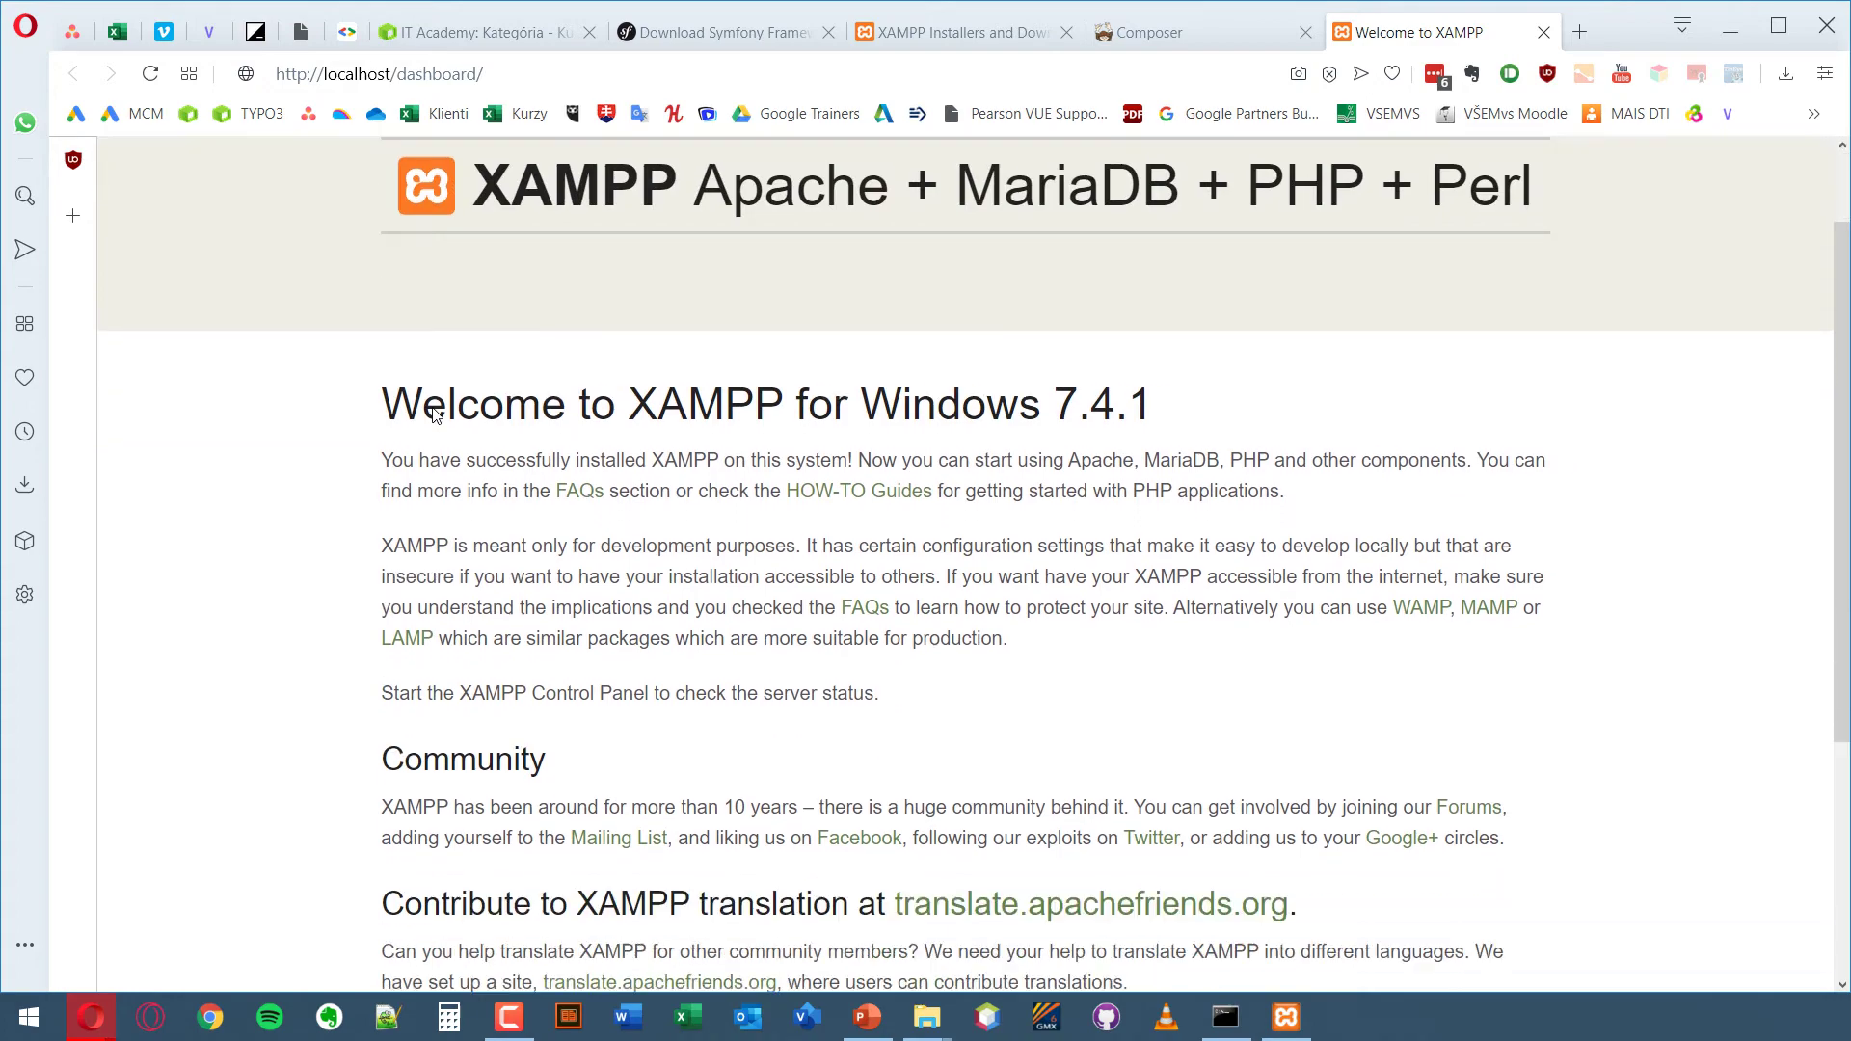
scroll(432, 410, "down", 4)
scroll(432, 409, "up", 5)
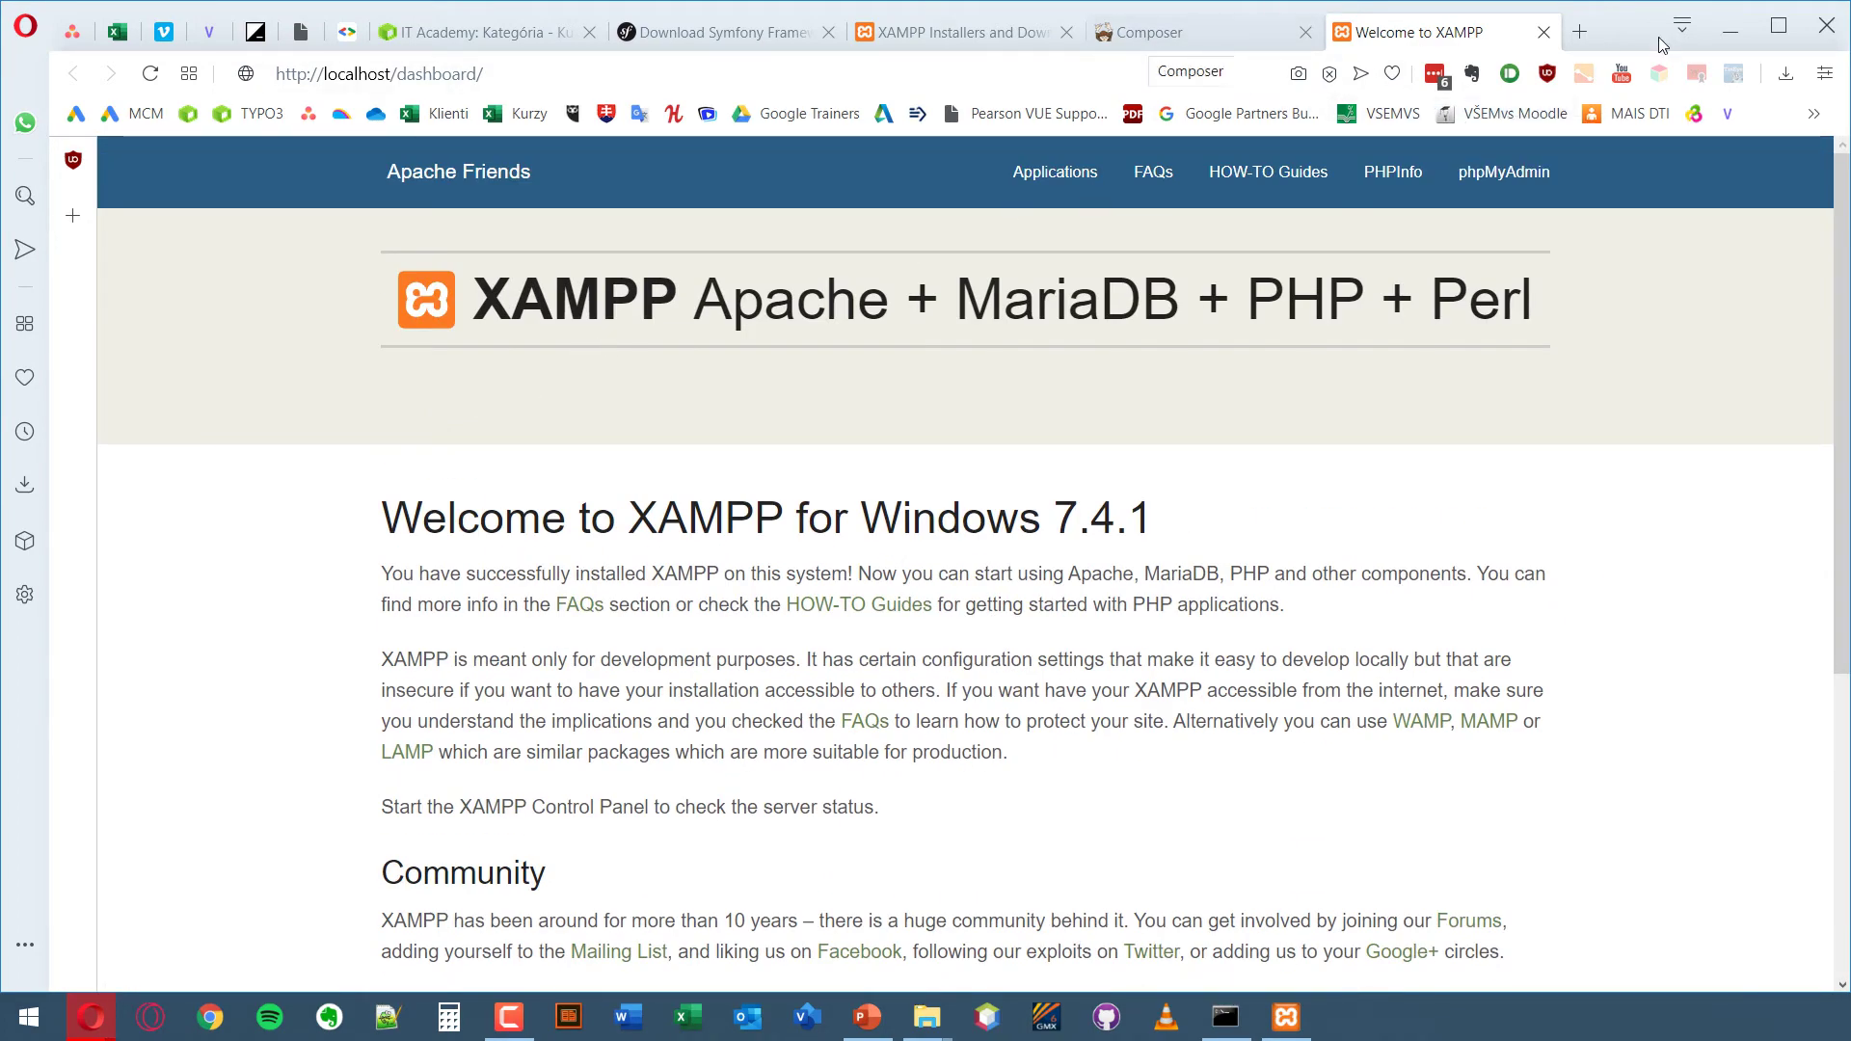
left_click(1730, 32)
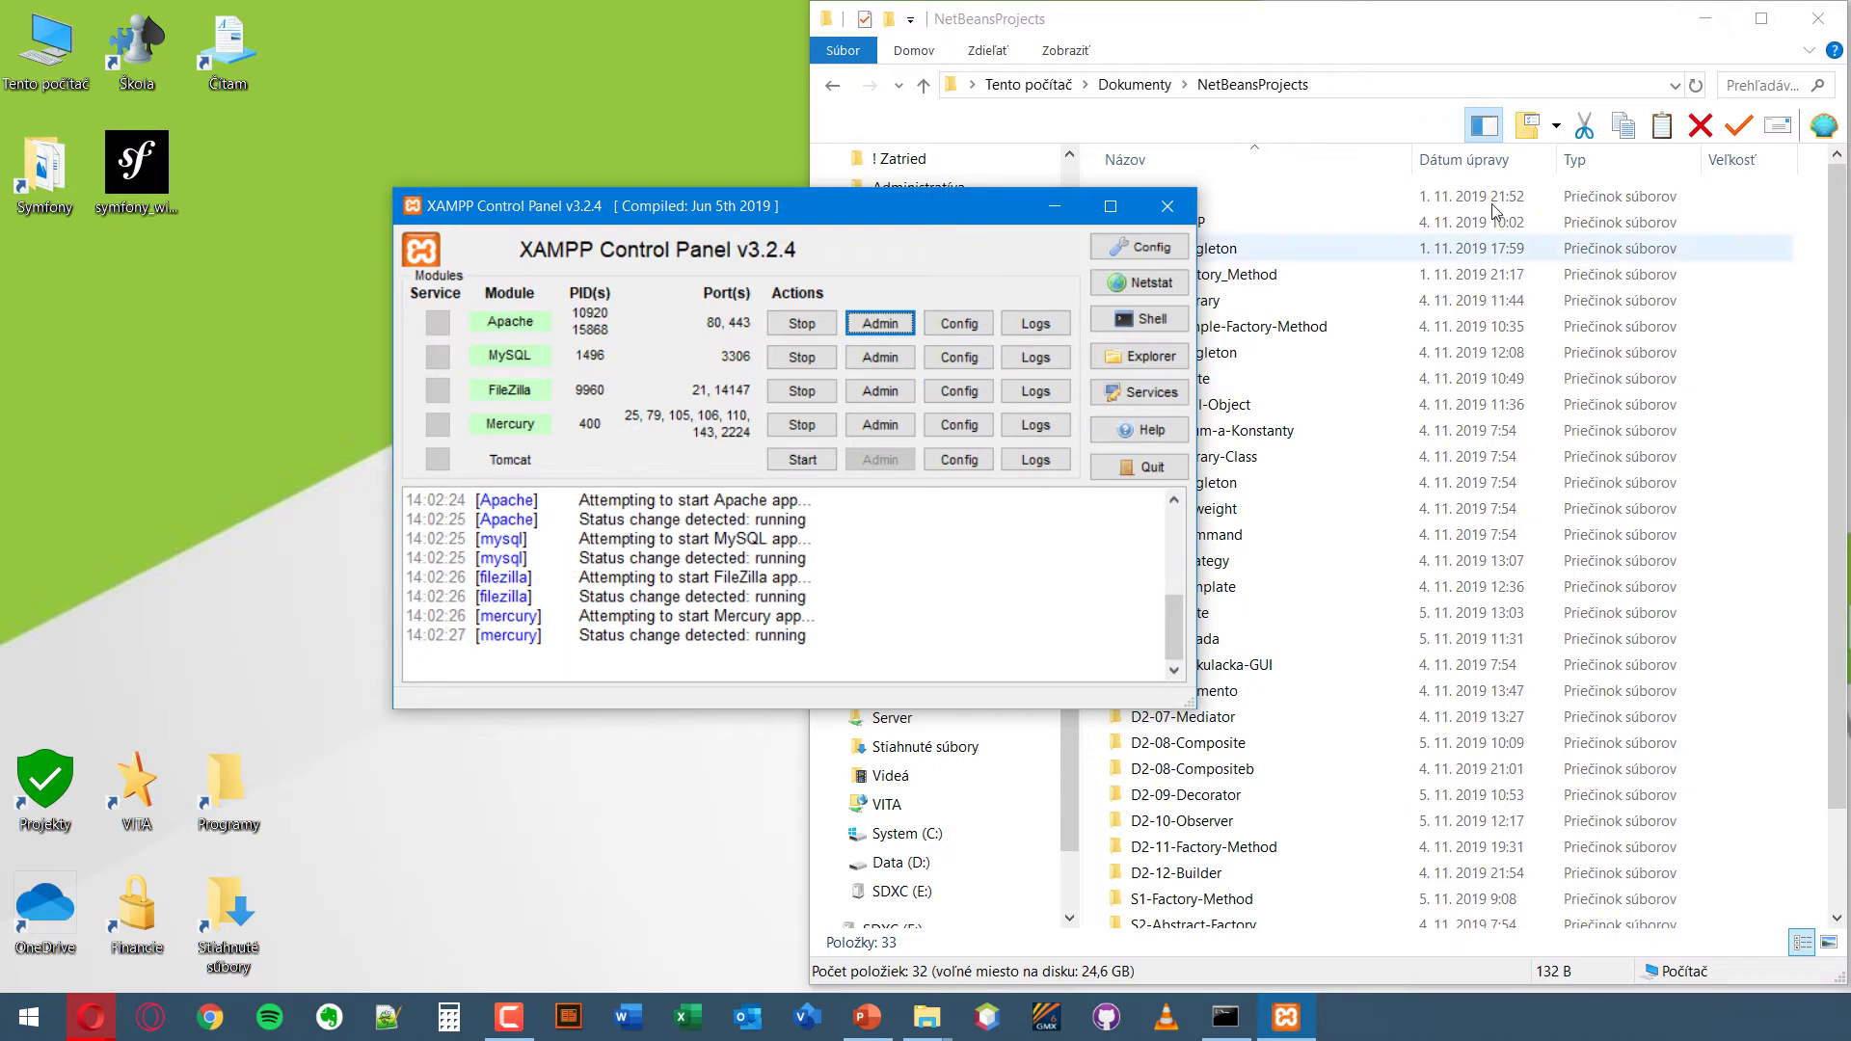
left_click(91, 1017)
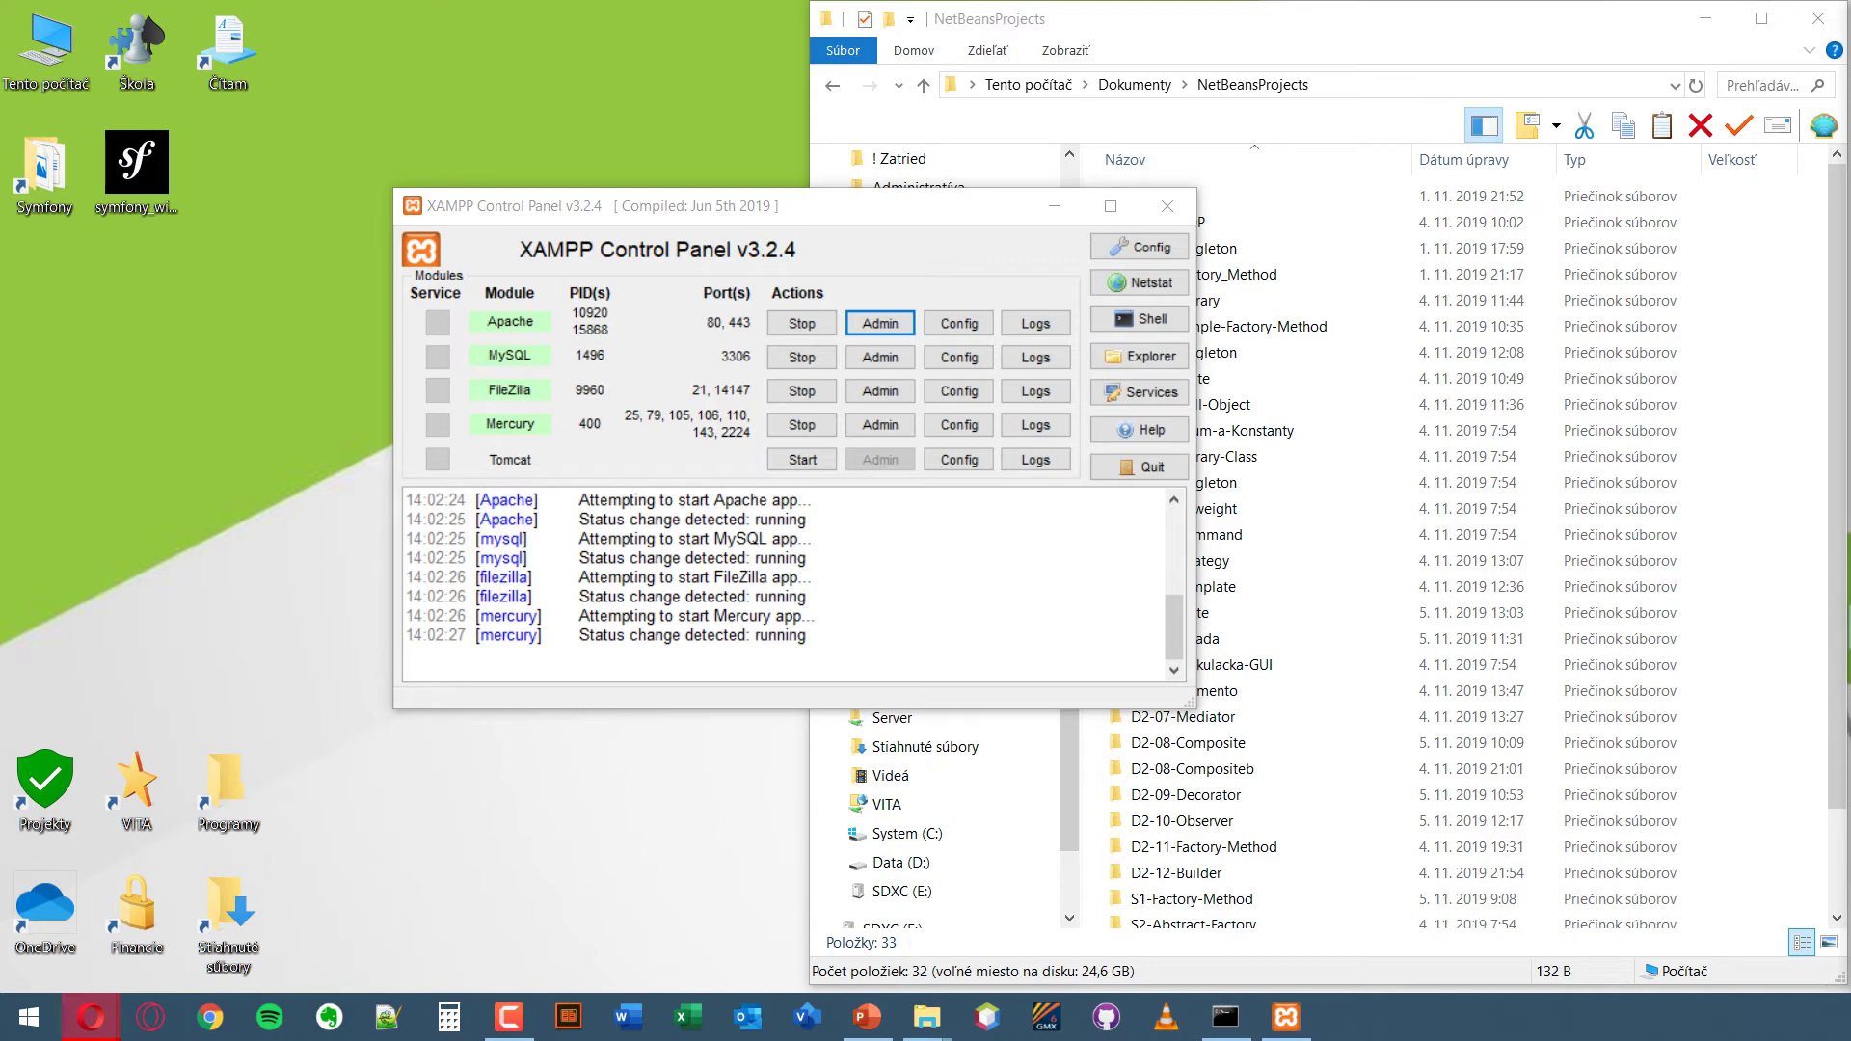
left_click(1225, 1017)
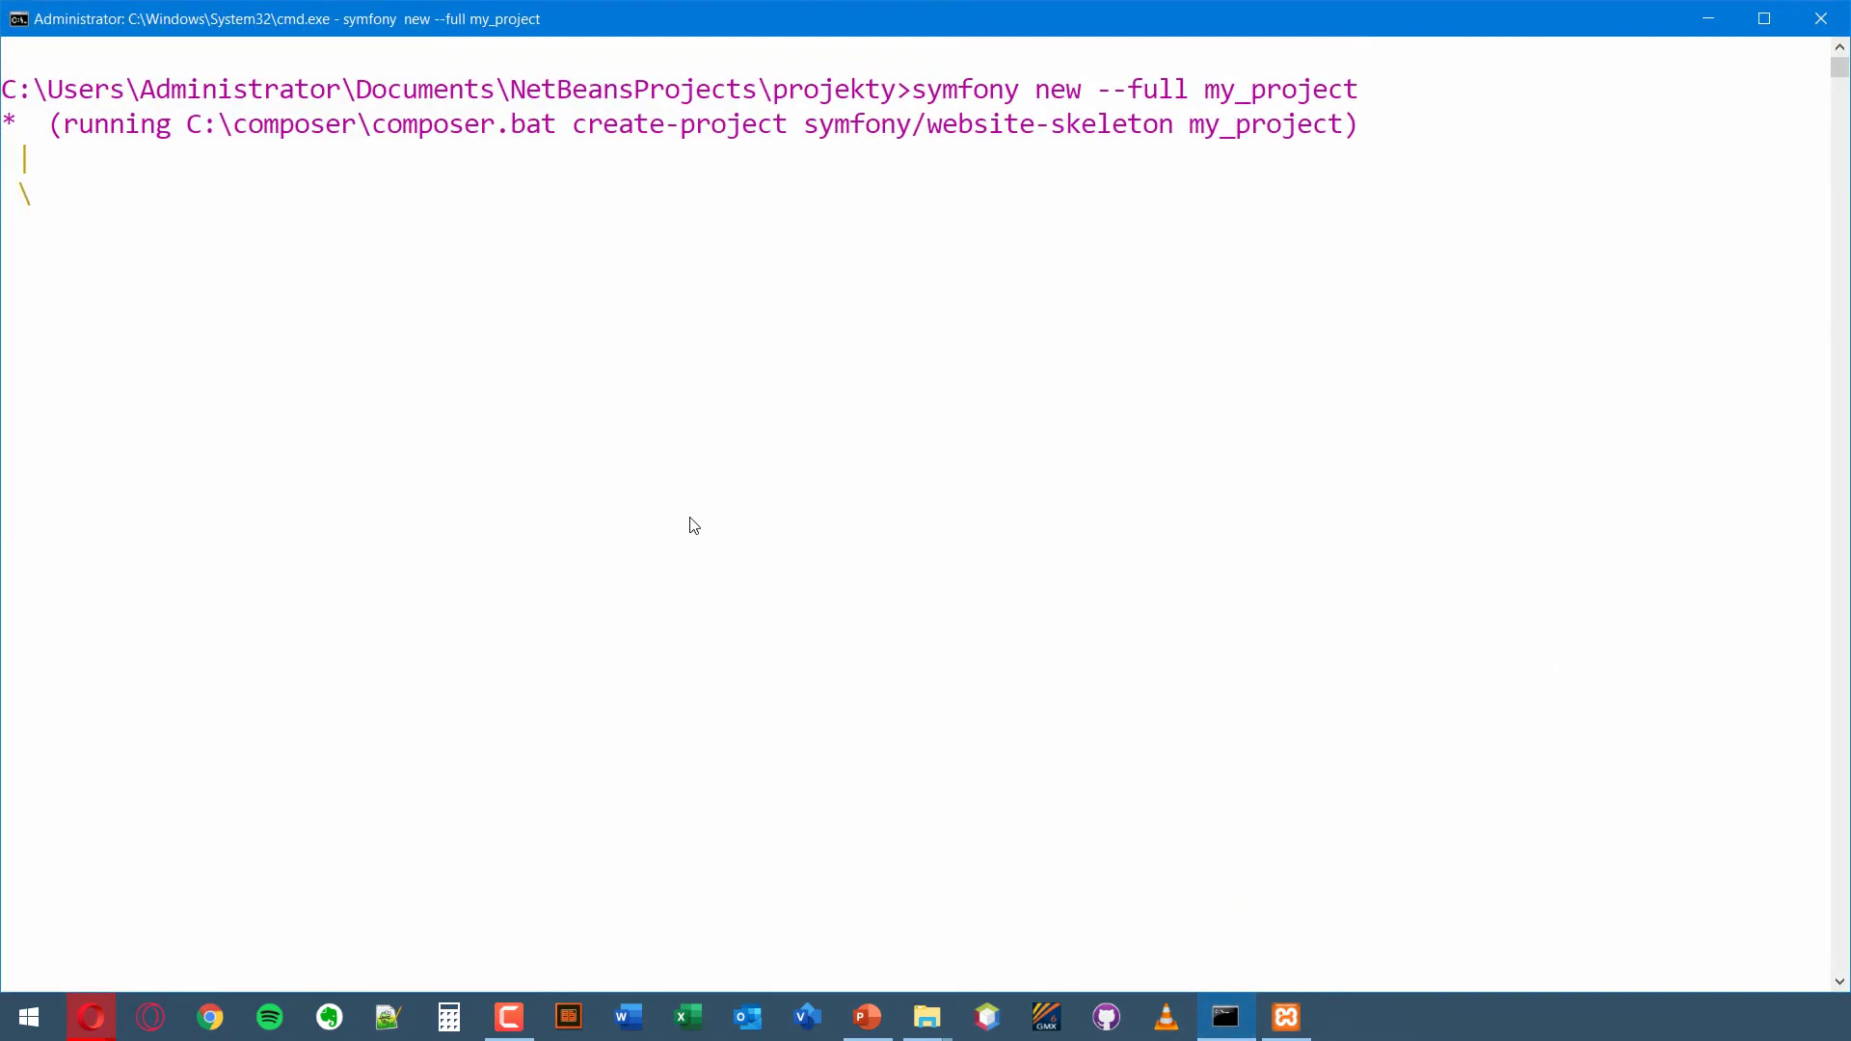
- Open a second Command Prompt as administrator and close it again
key("super")
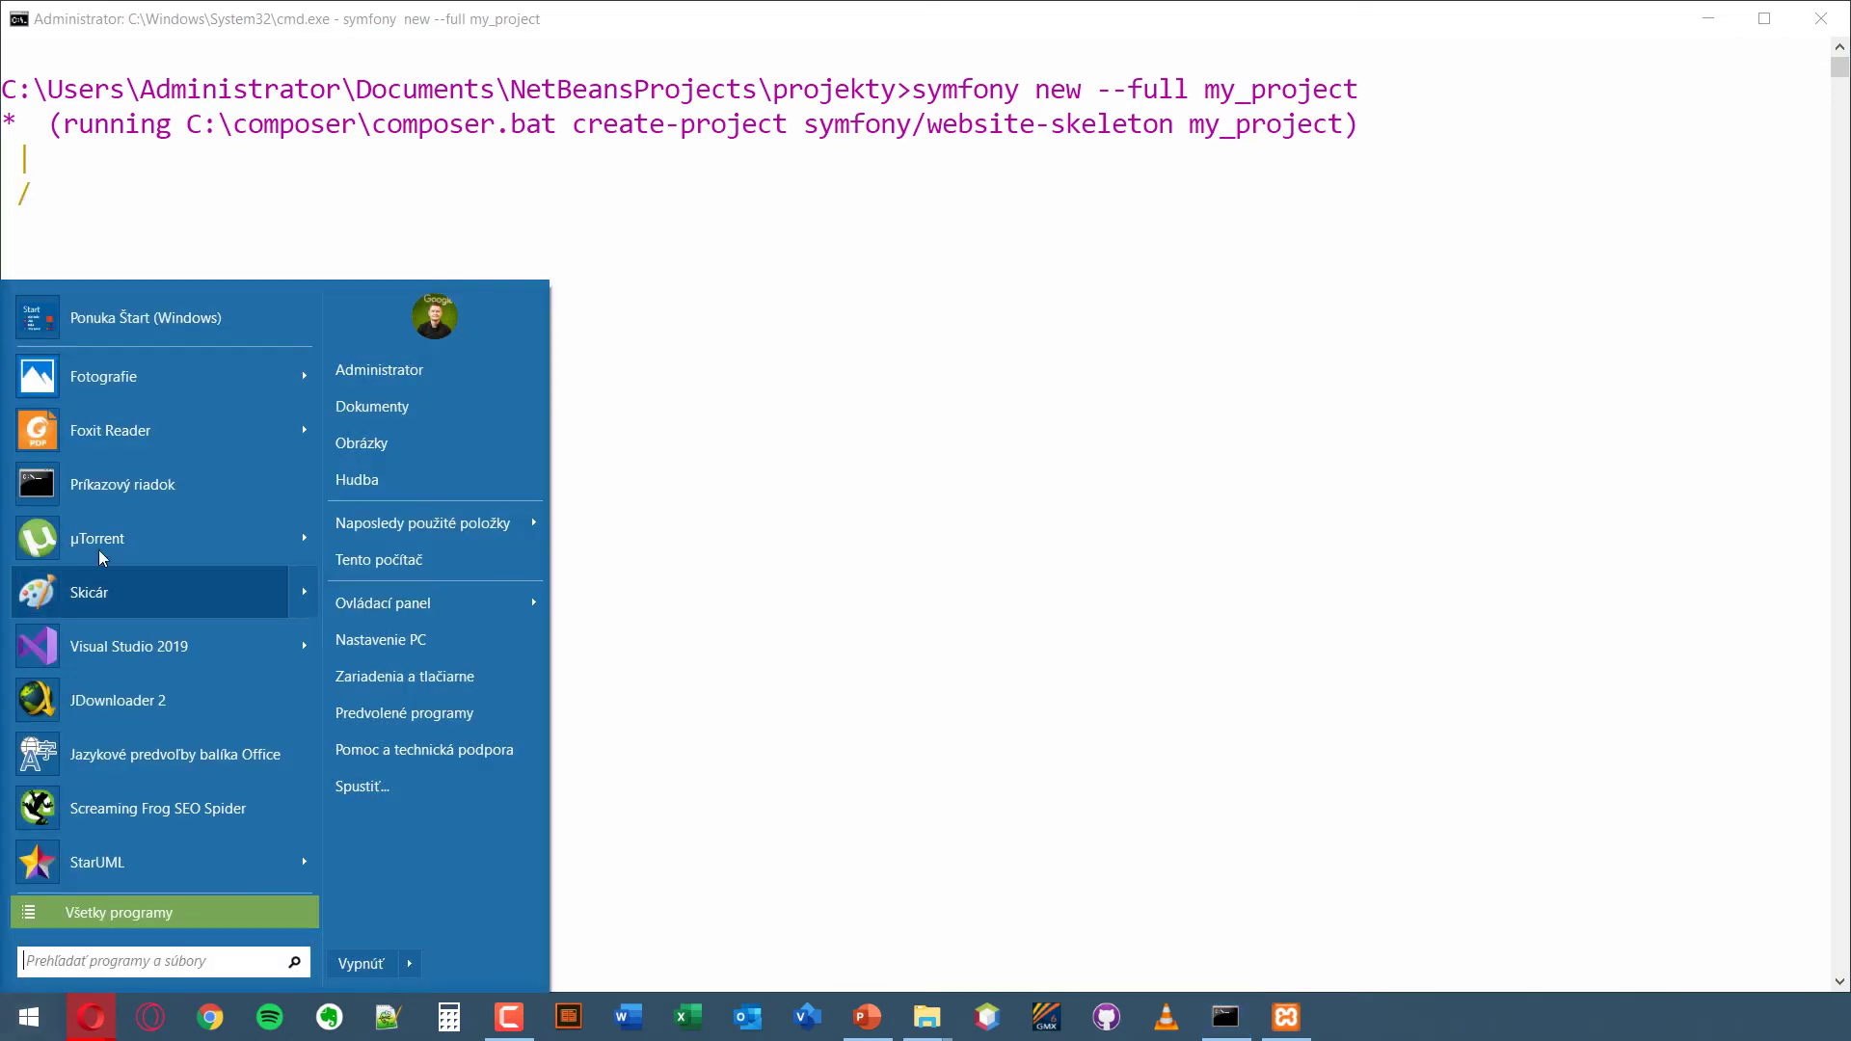
right_click(98, 495)
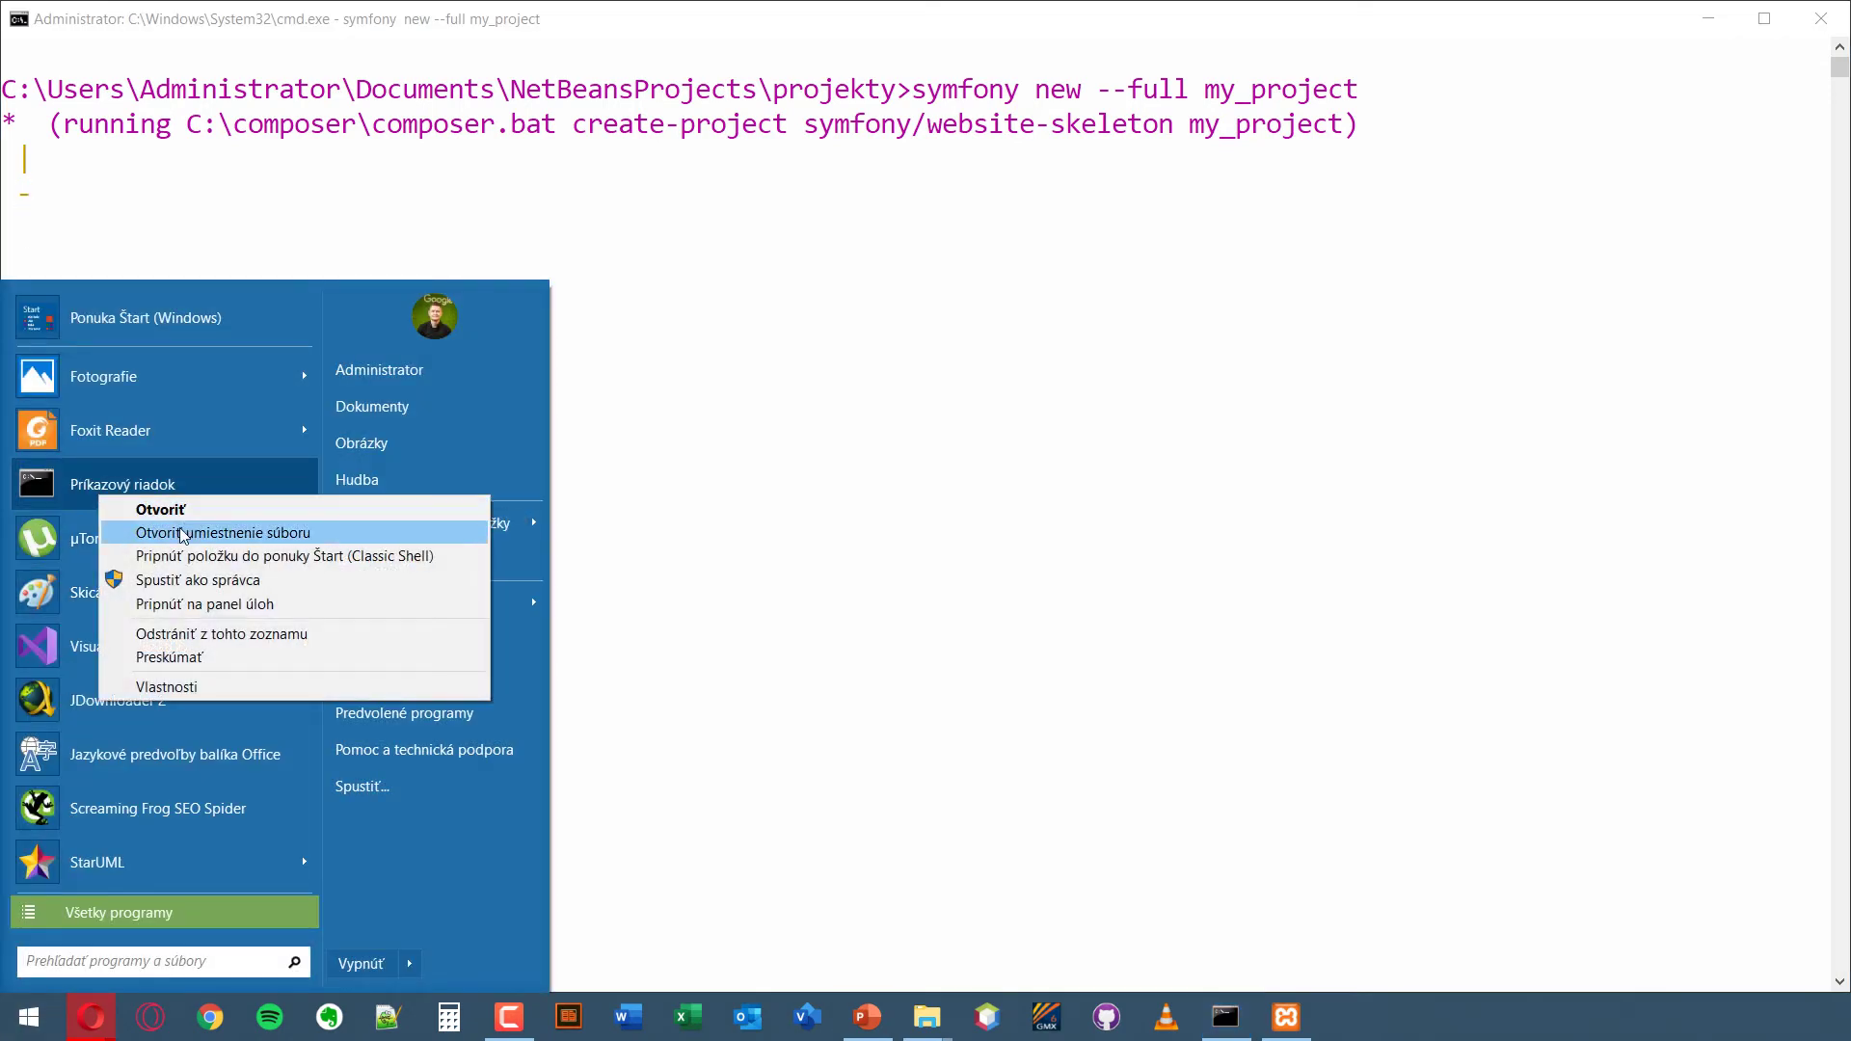
left_click(198, 579)
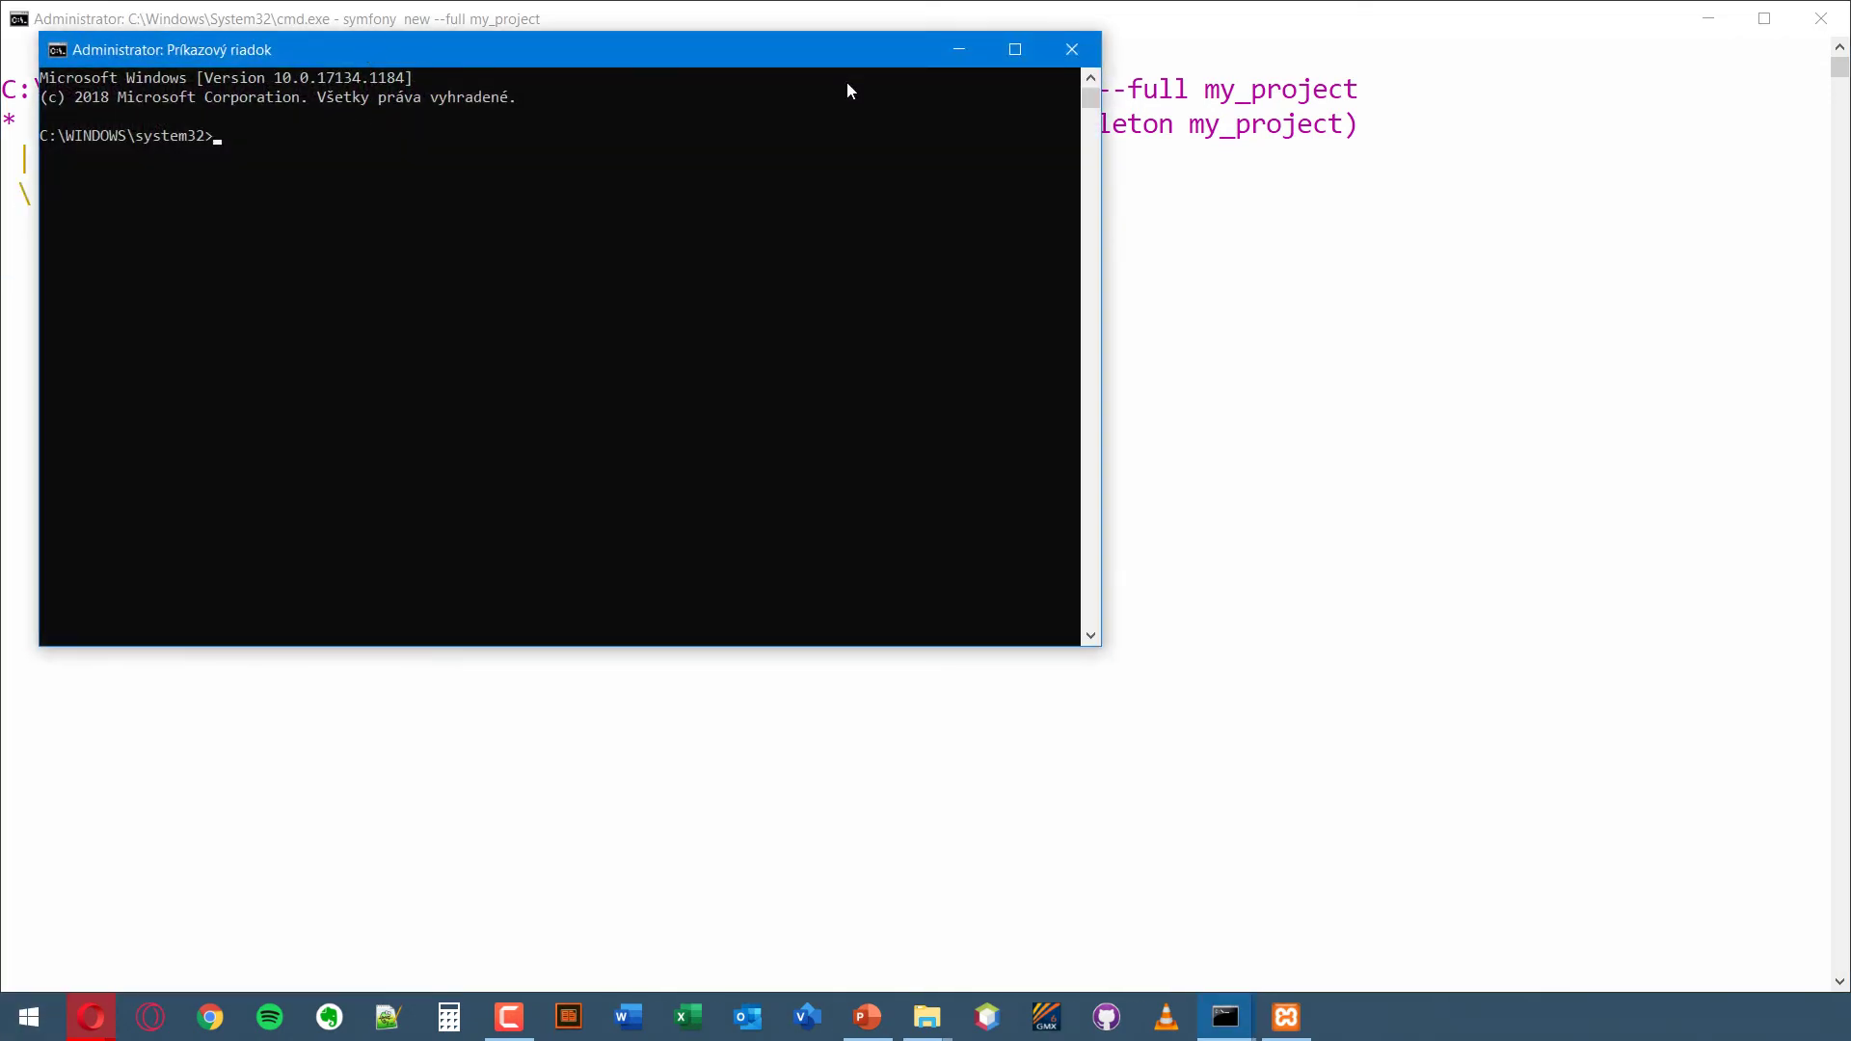
left_click_drag(849, 58, 1017, 217)
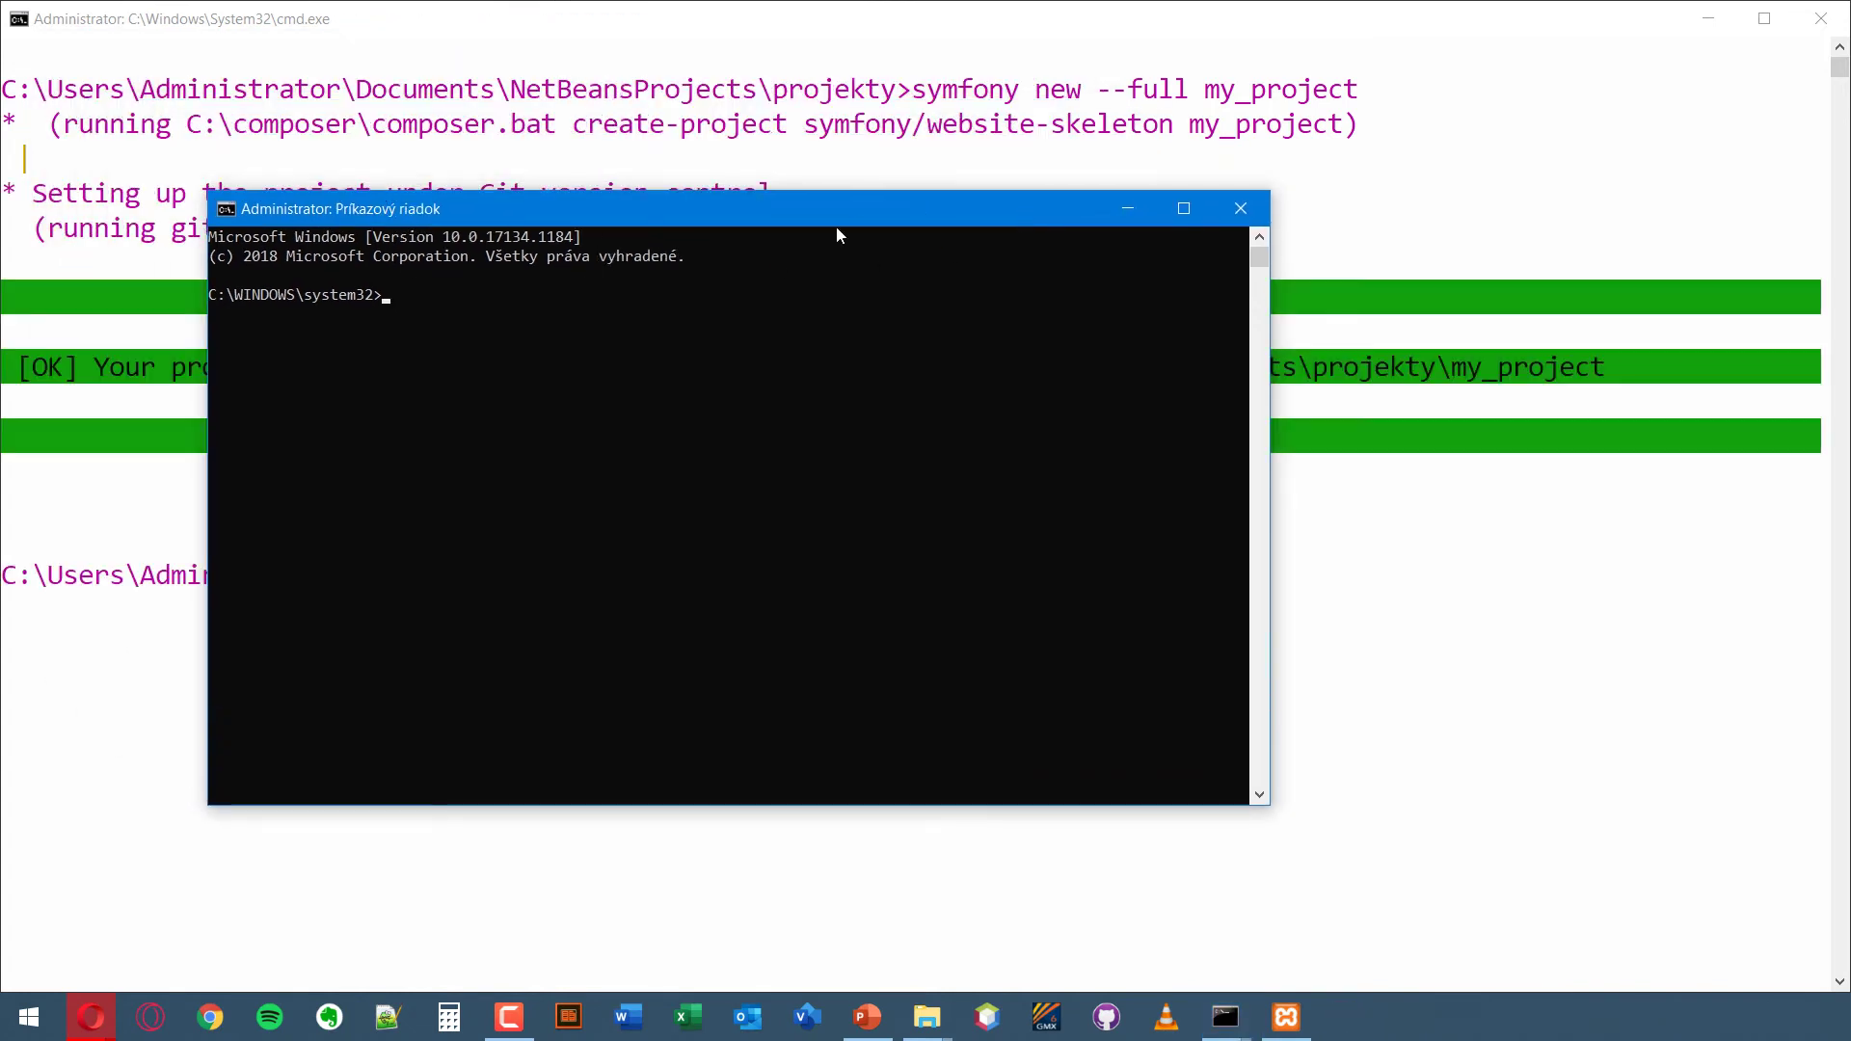
left_click(1241, 208)
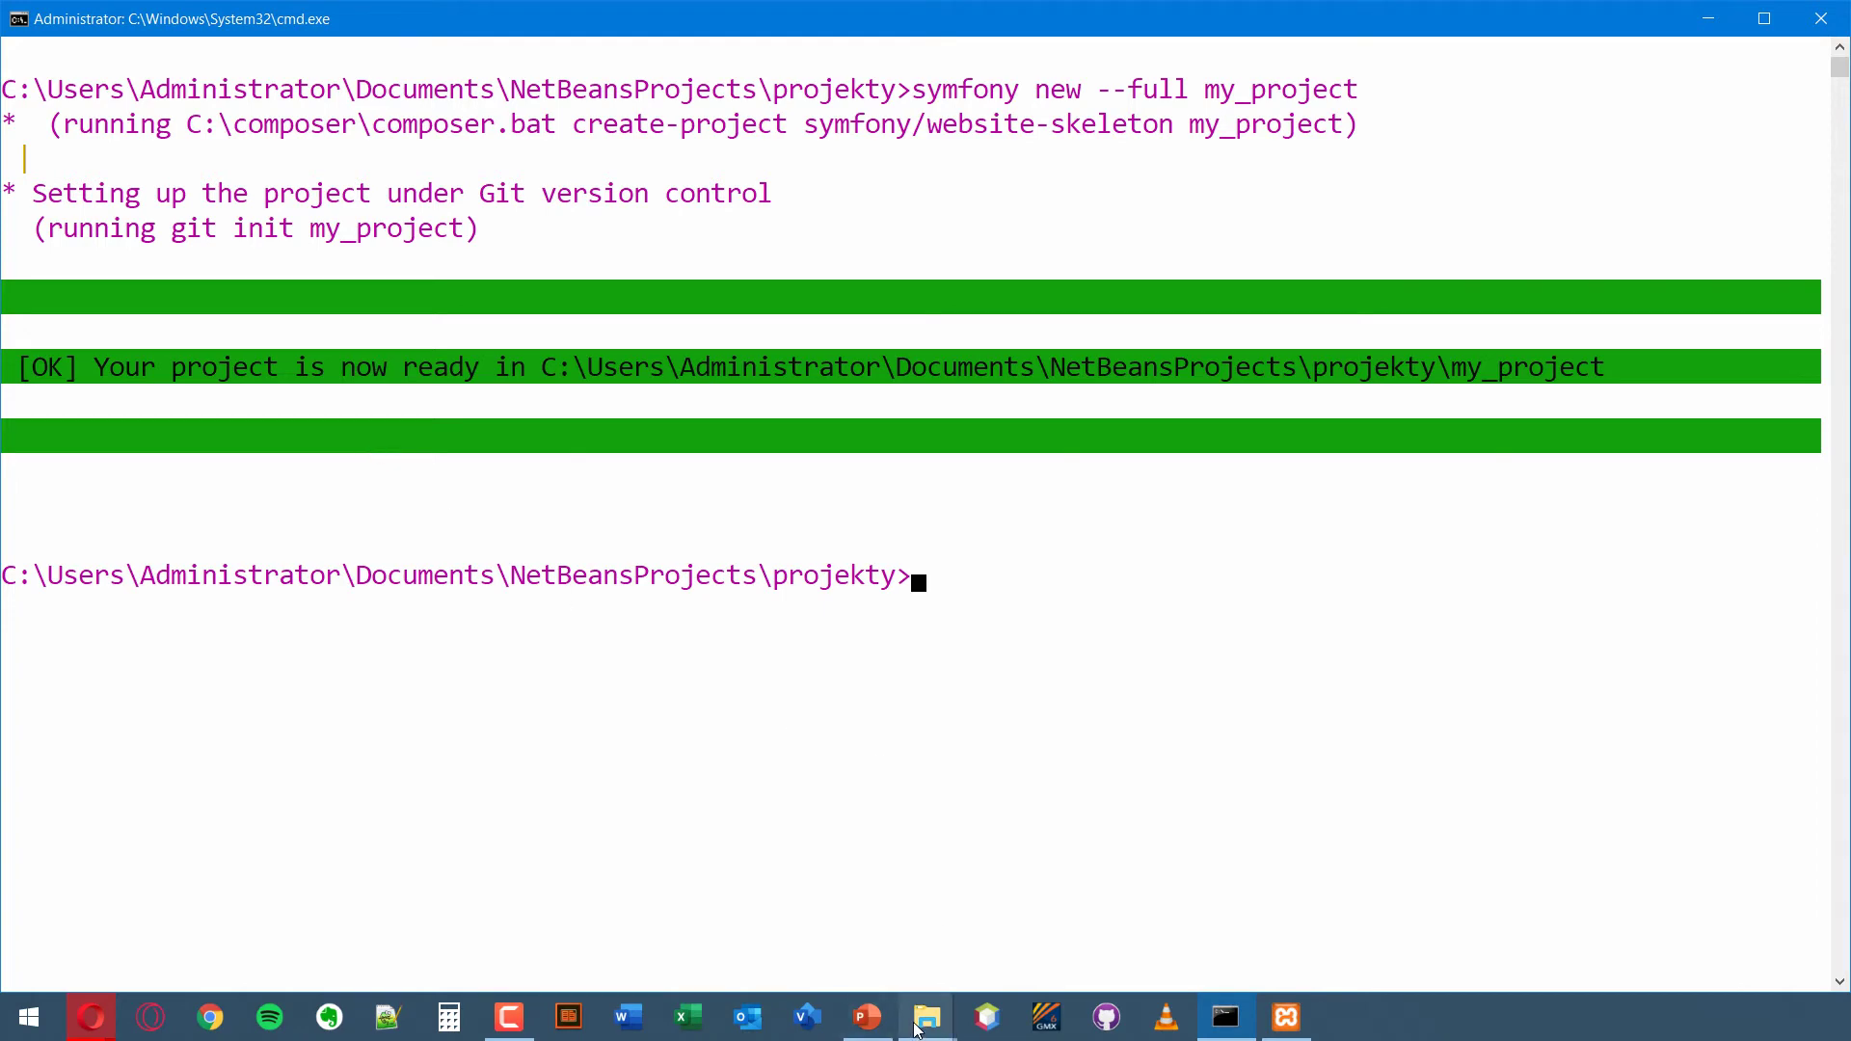
- Switch to the NetBeansProjects folder in File Explorer and open projekty, followed by its my_project folder
mouse_move(916, 1030)
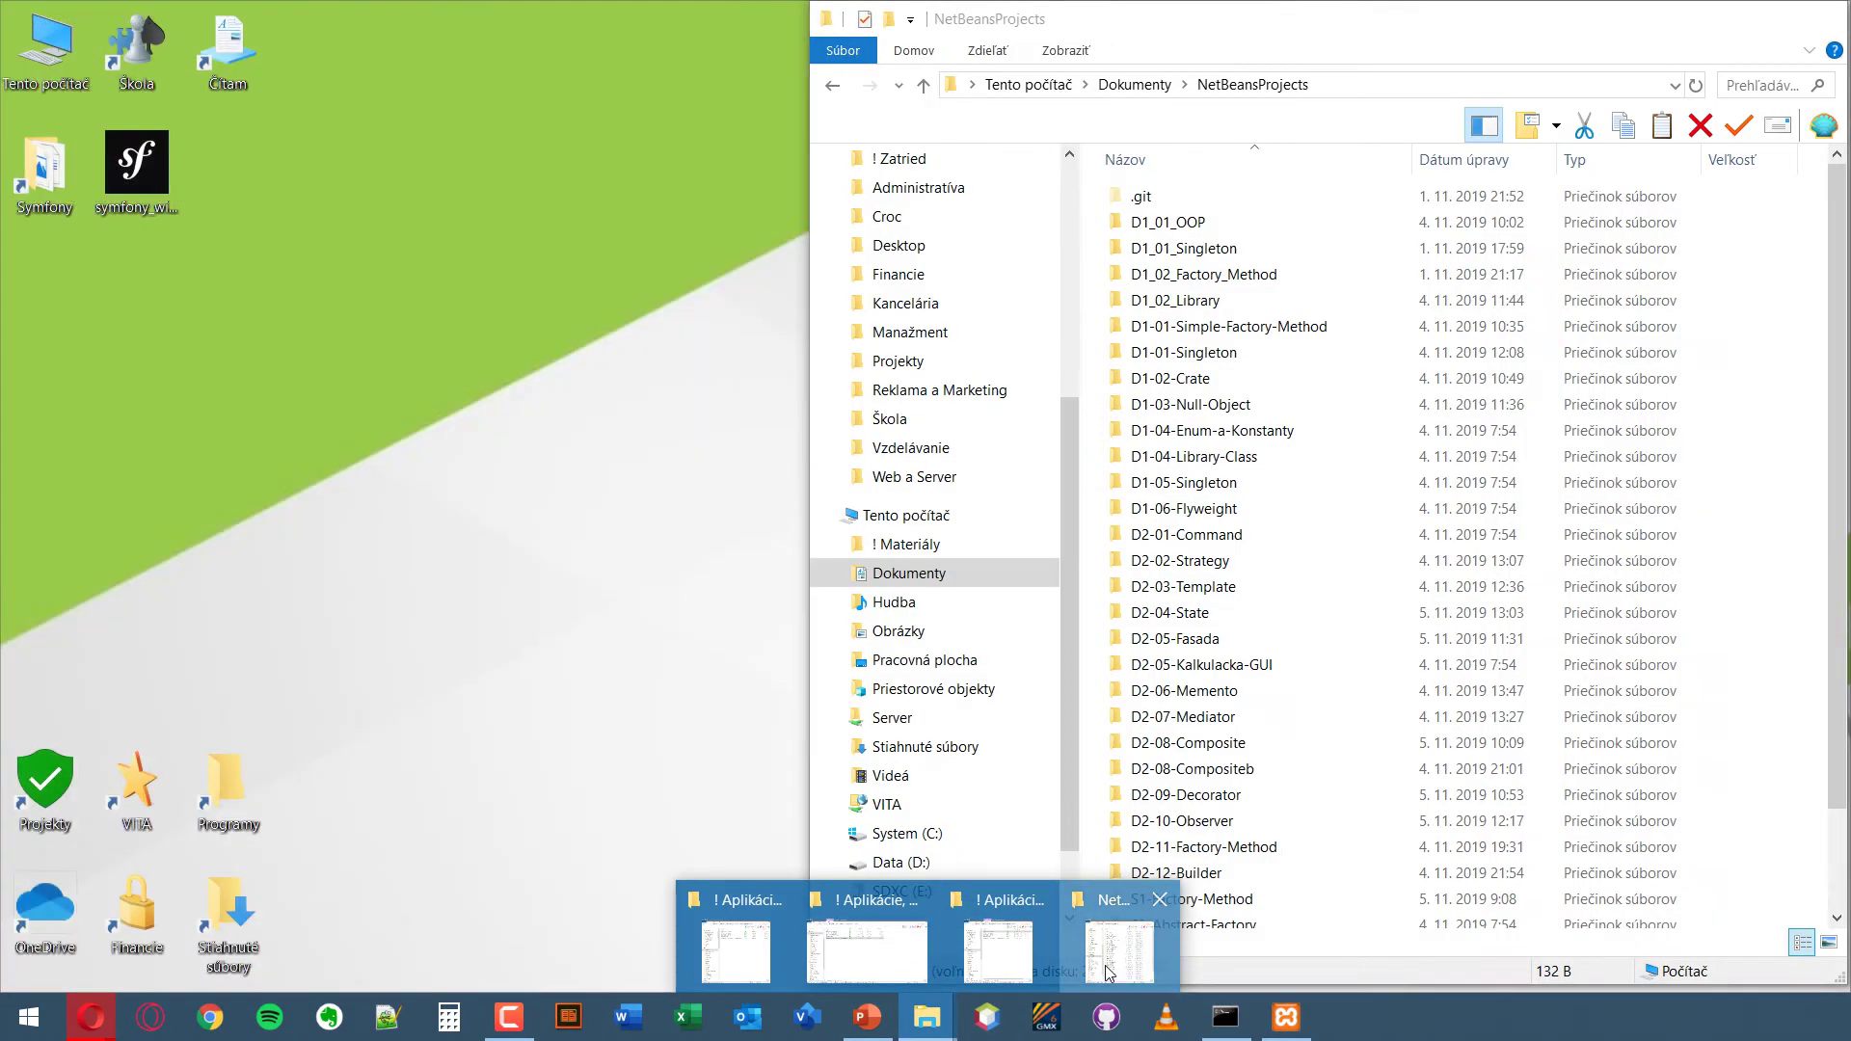
left_click(1099, 889)
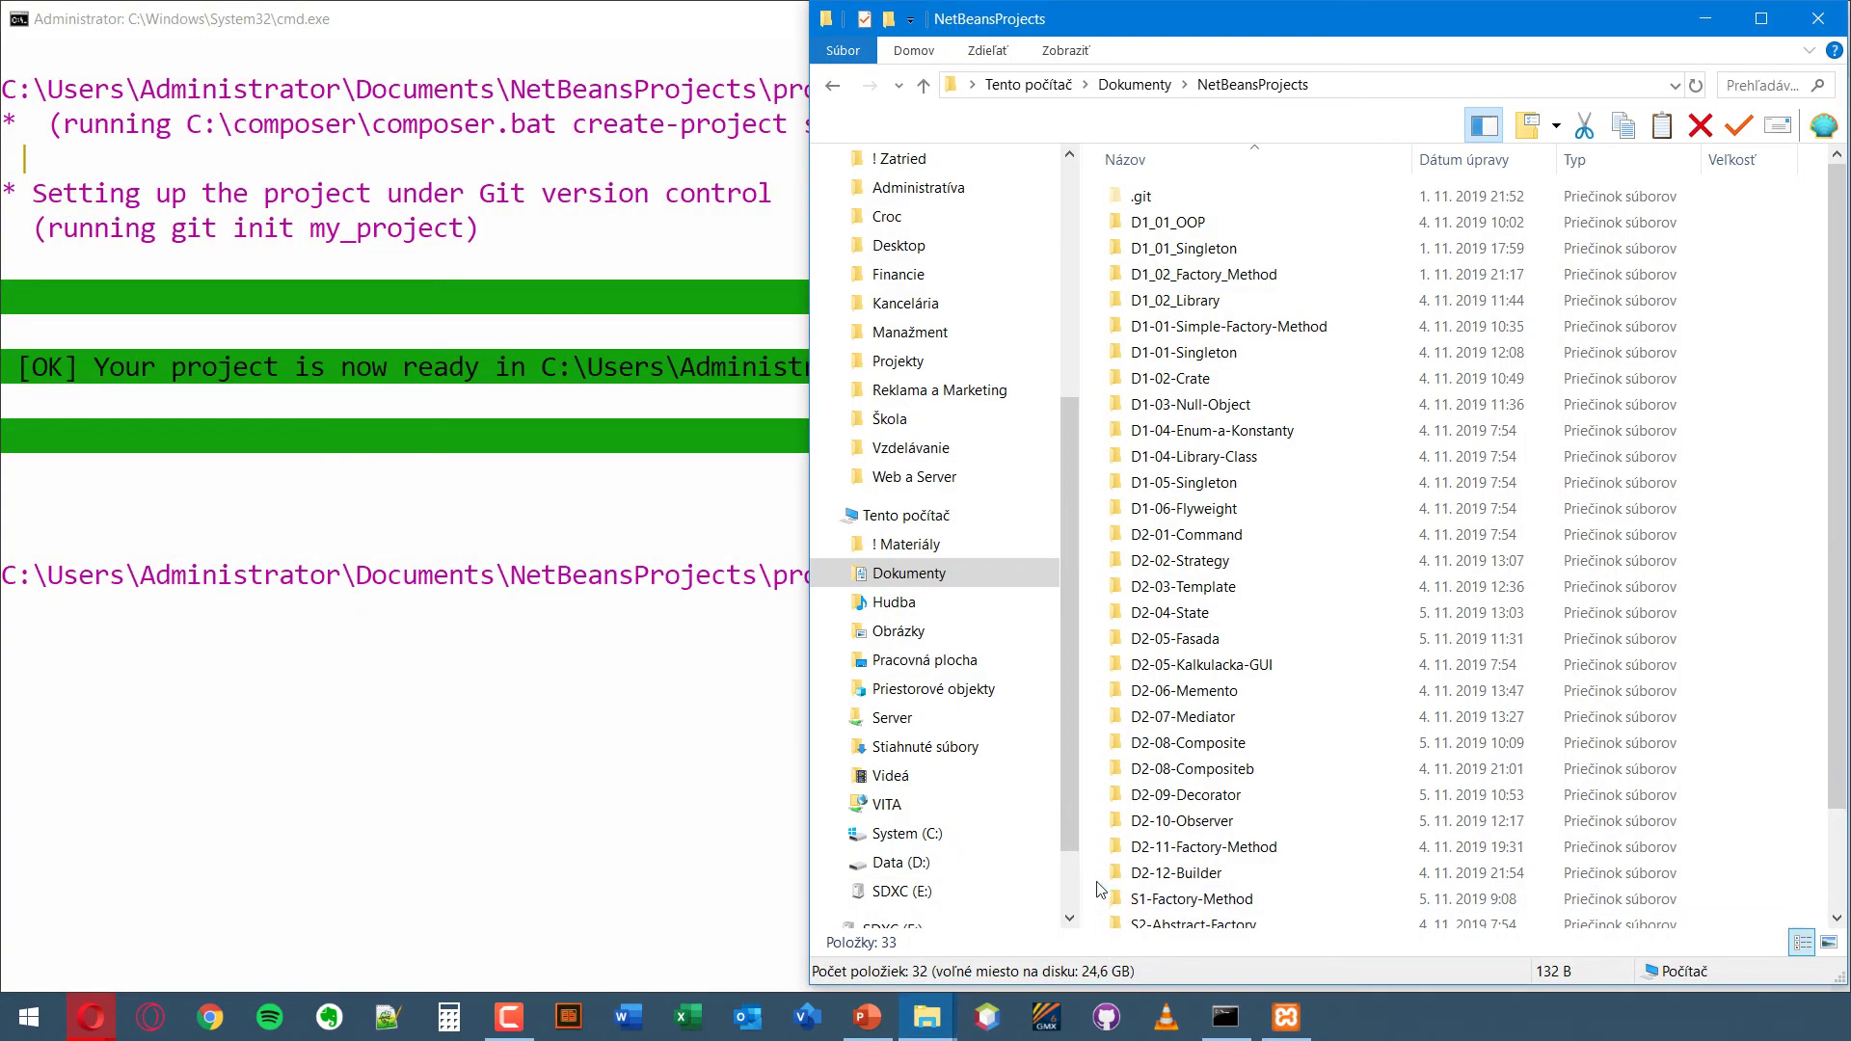
scroll(1099, 889, "down", 2)
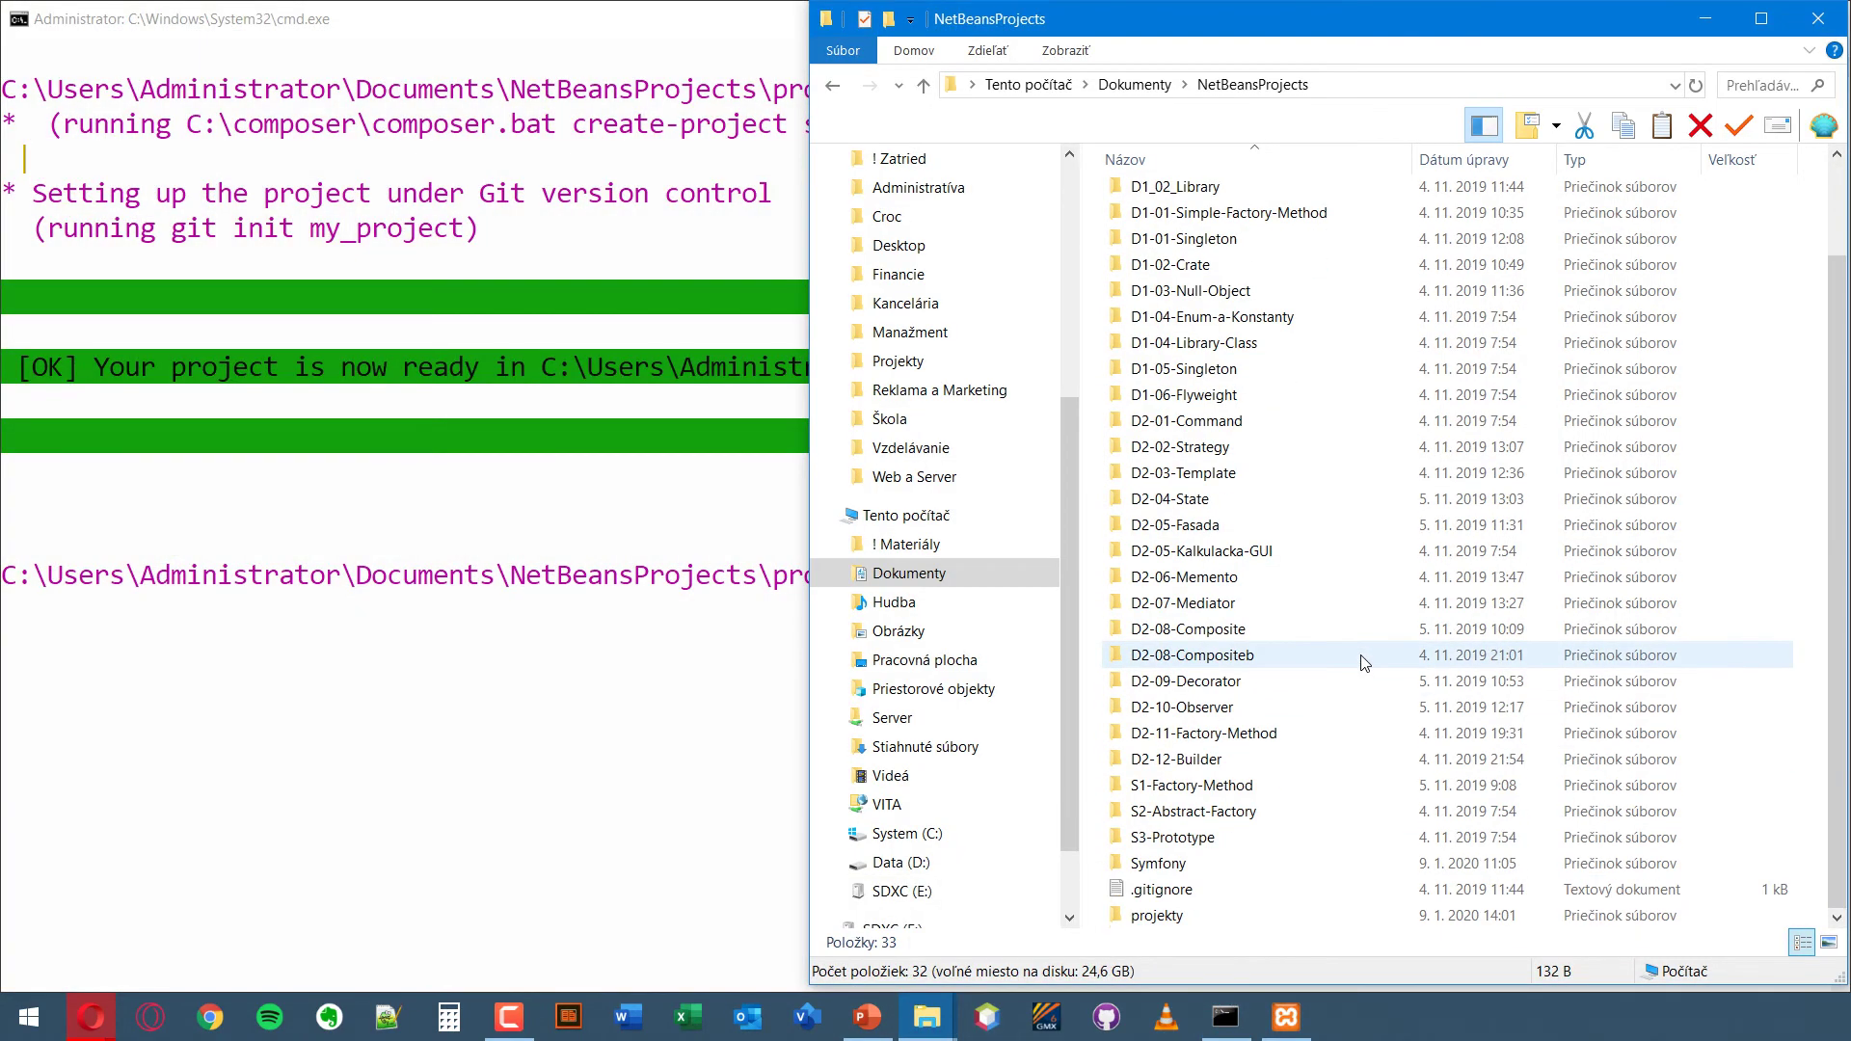
double_click(1227, 920)
double_click(1194, 196)
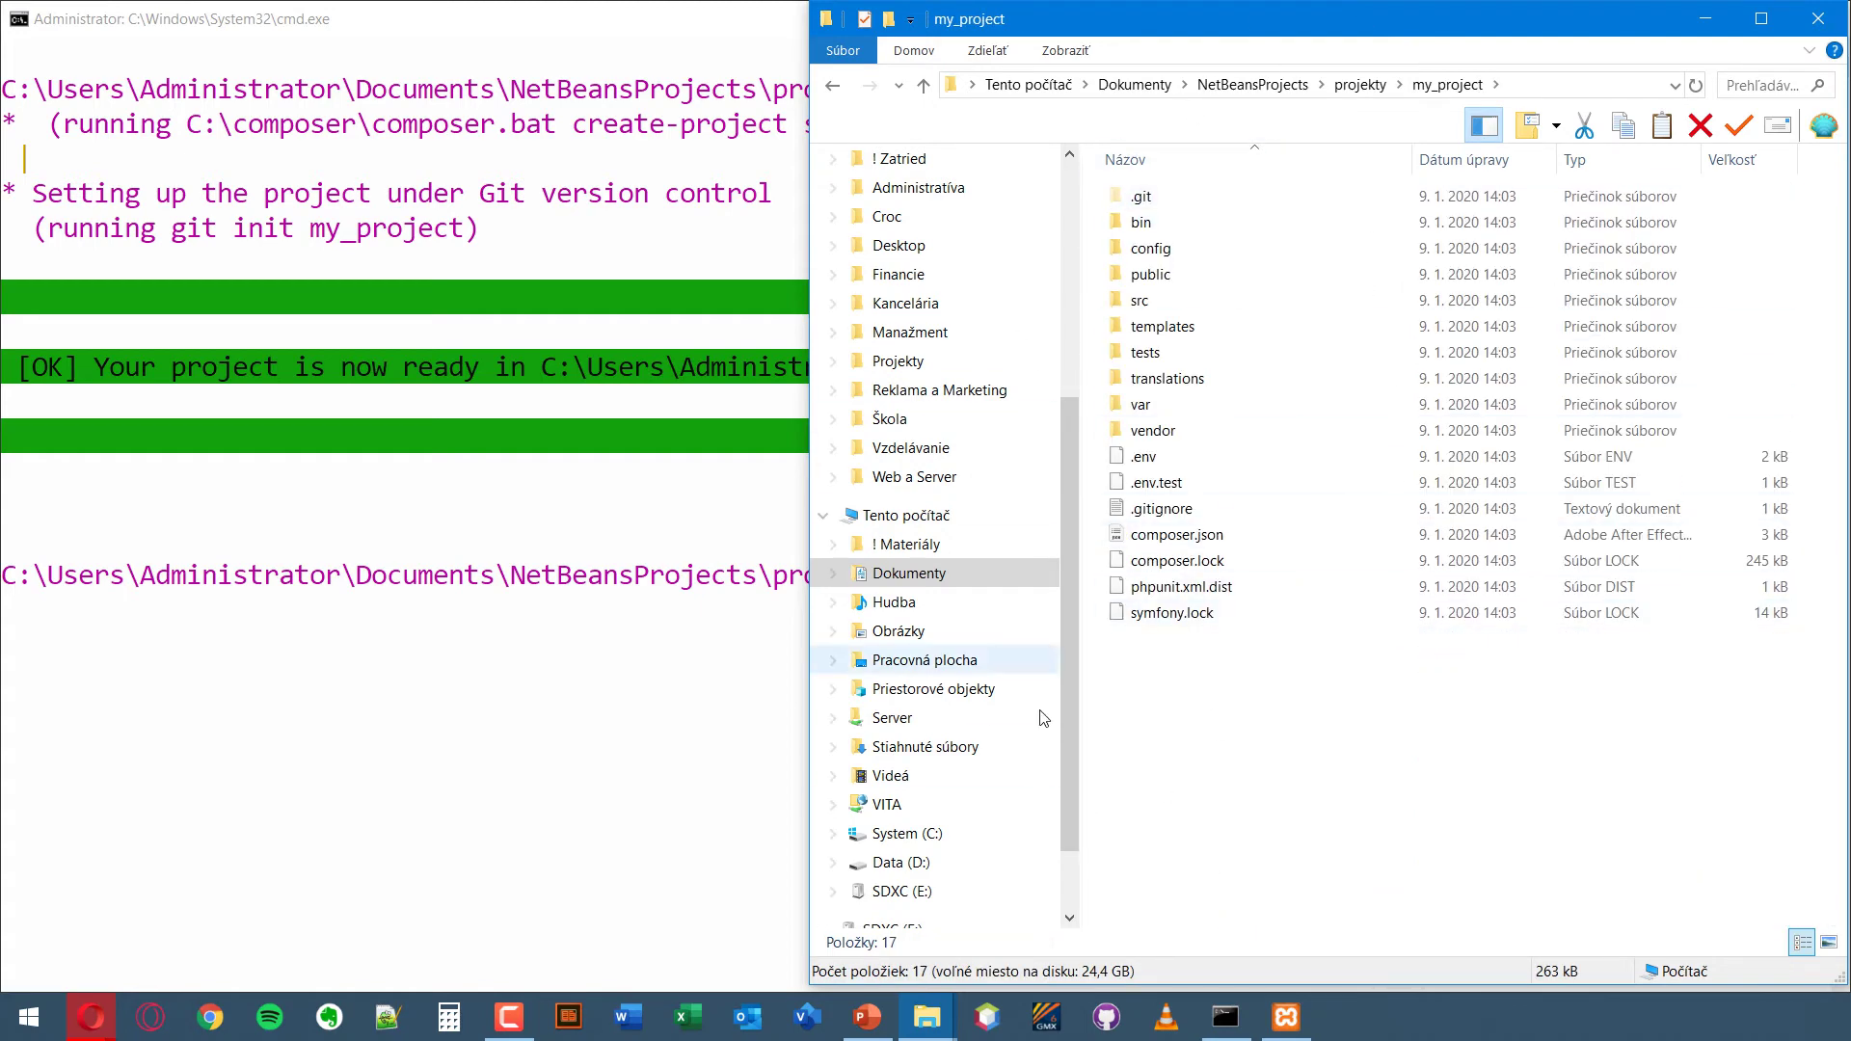
- Look inside the project's bin, src and var folders, and minimize File Explorer to return to the Command Prompt
double_click(1290, 221)
left_click(822, 86)
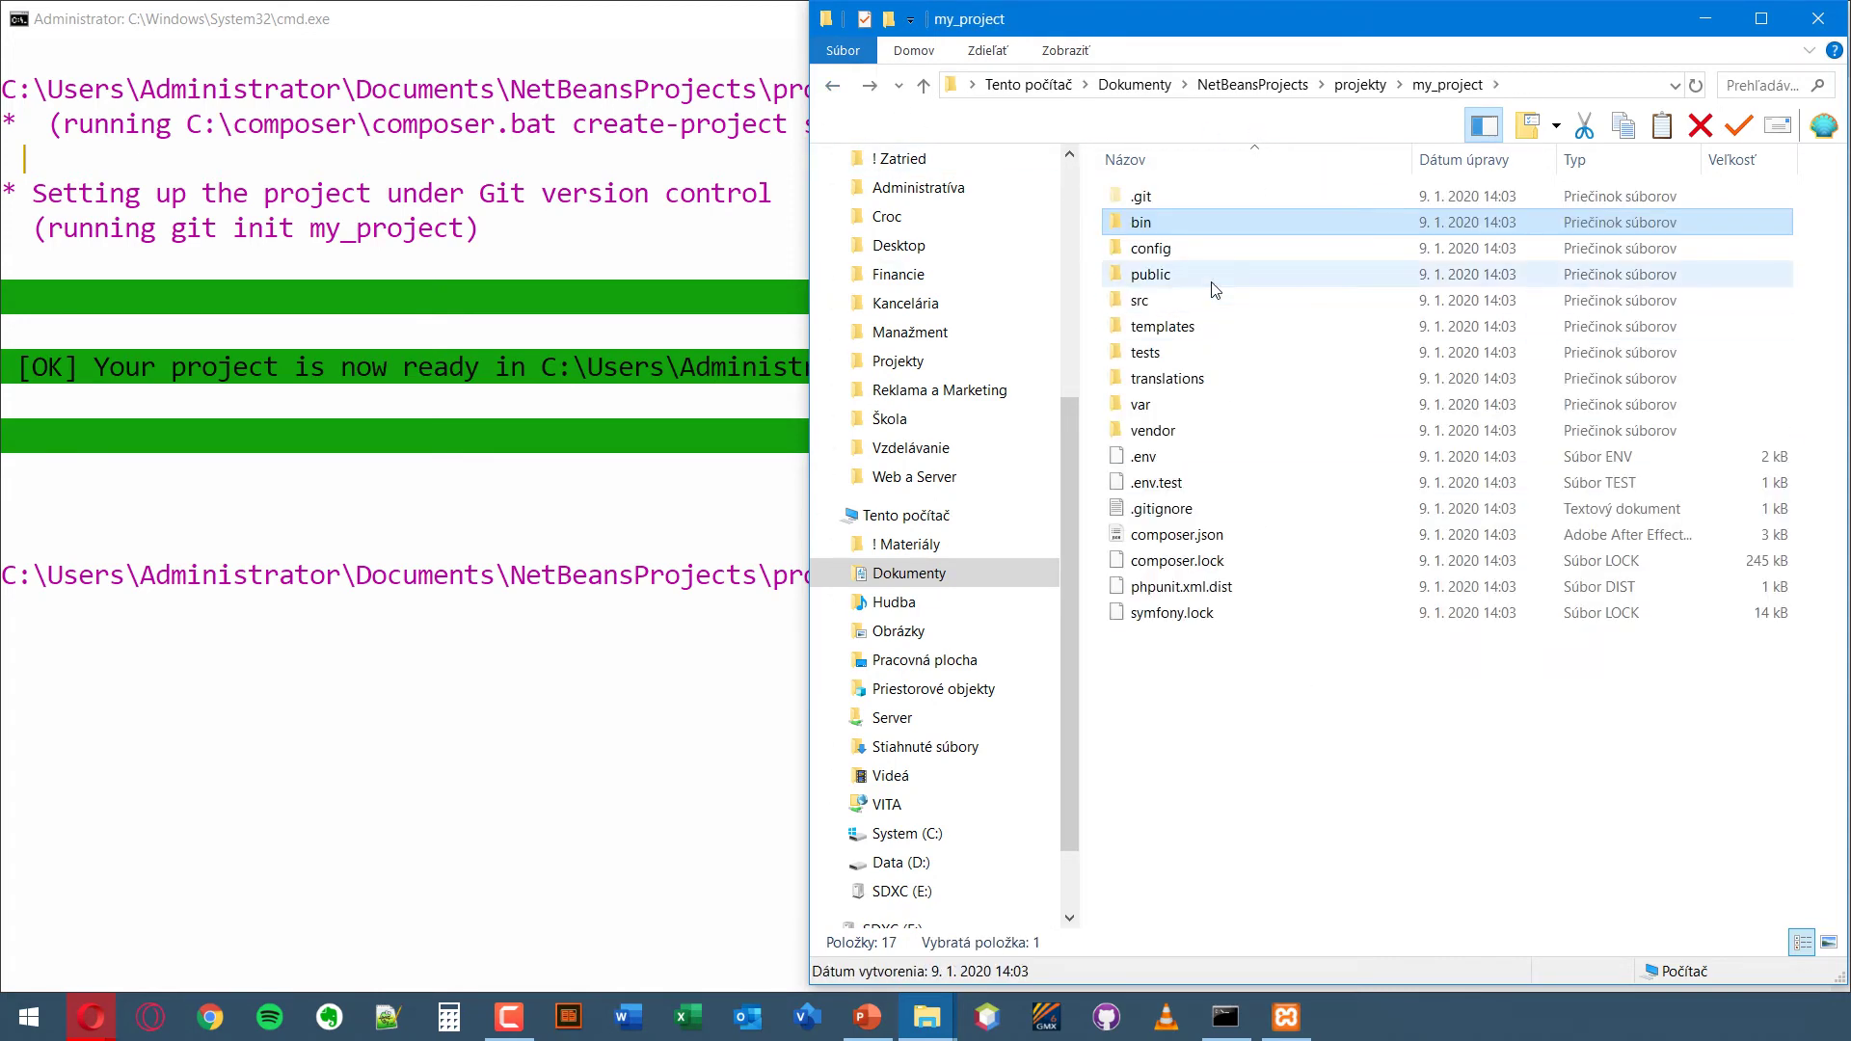
double_click(1147, 299)
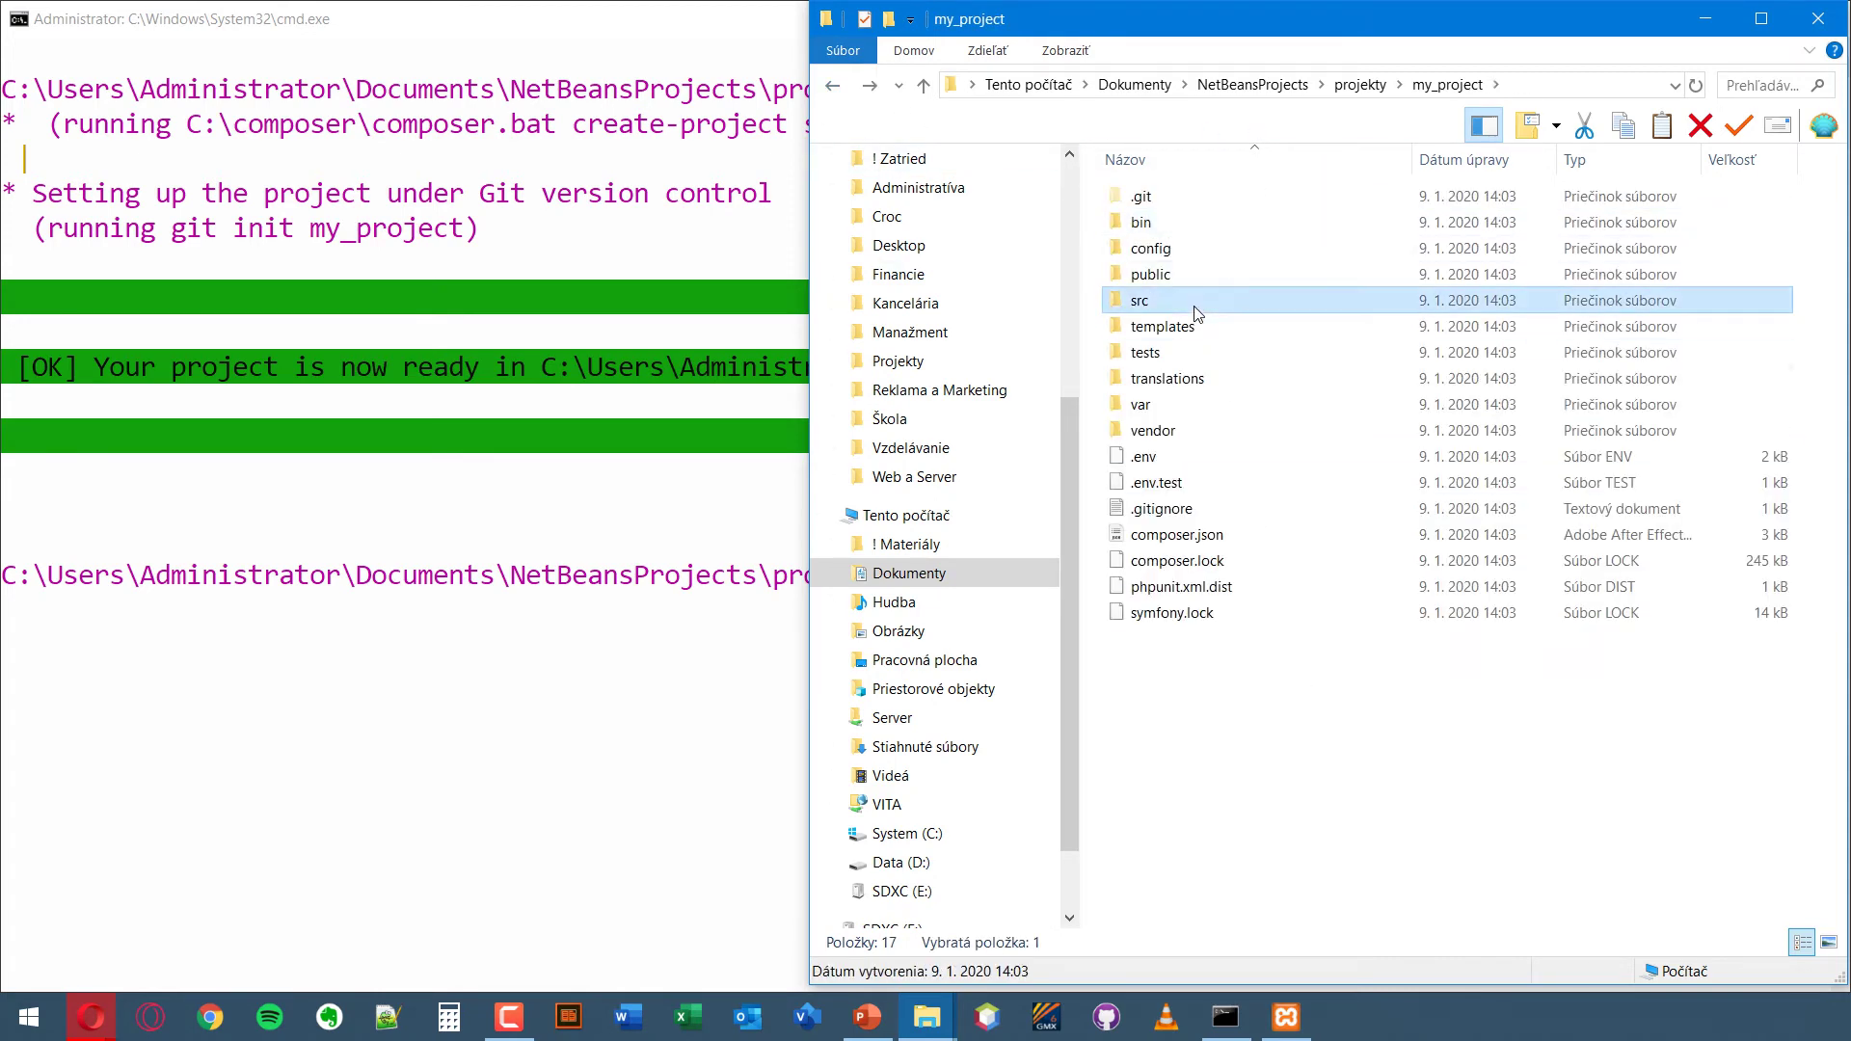
left_click(830, 93)
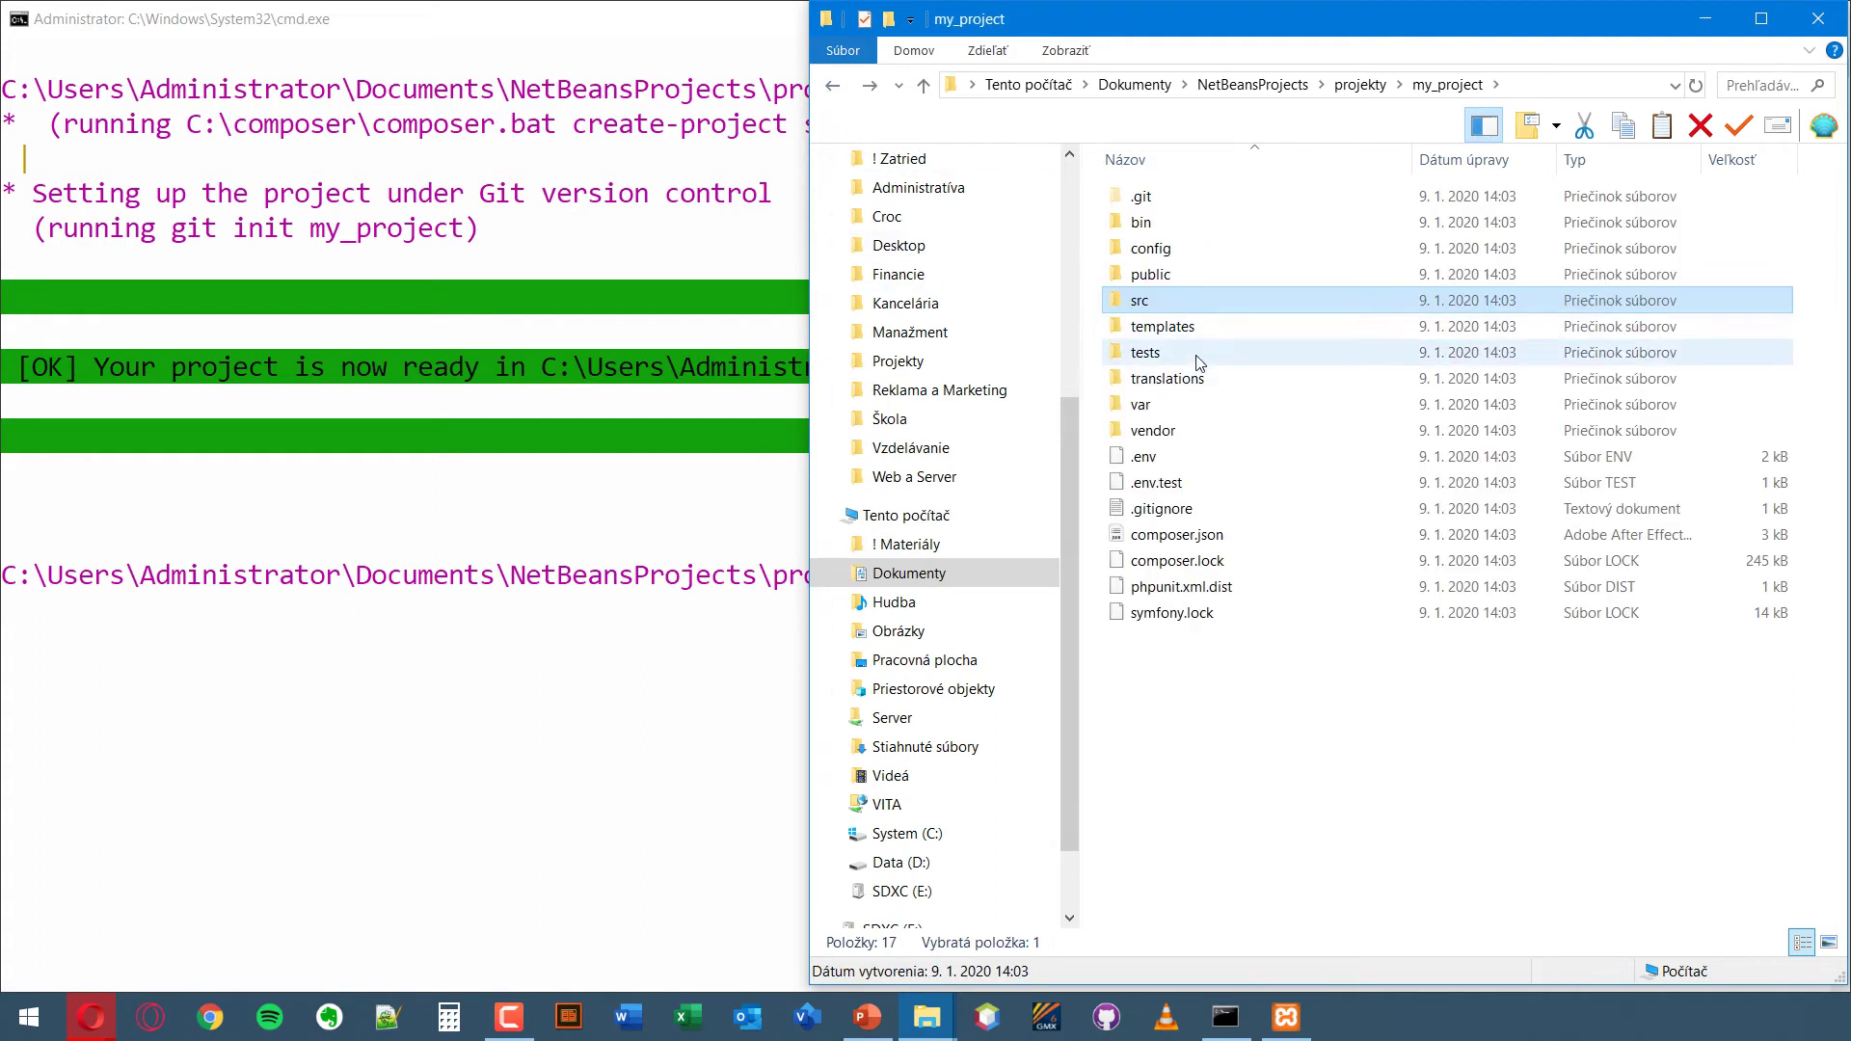
double_click(1140, 404)
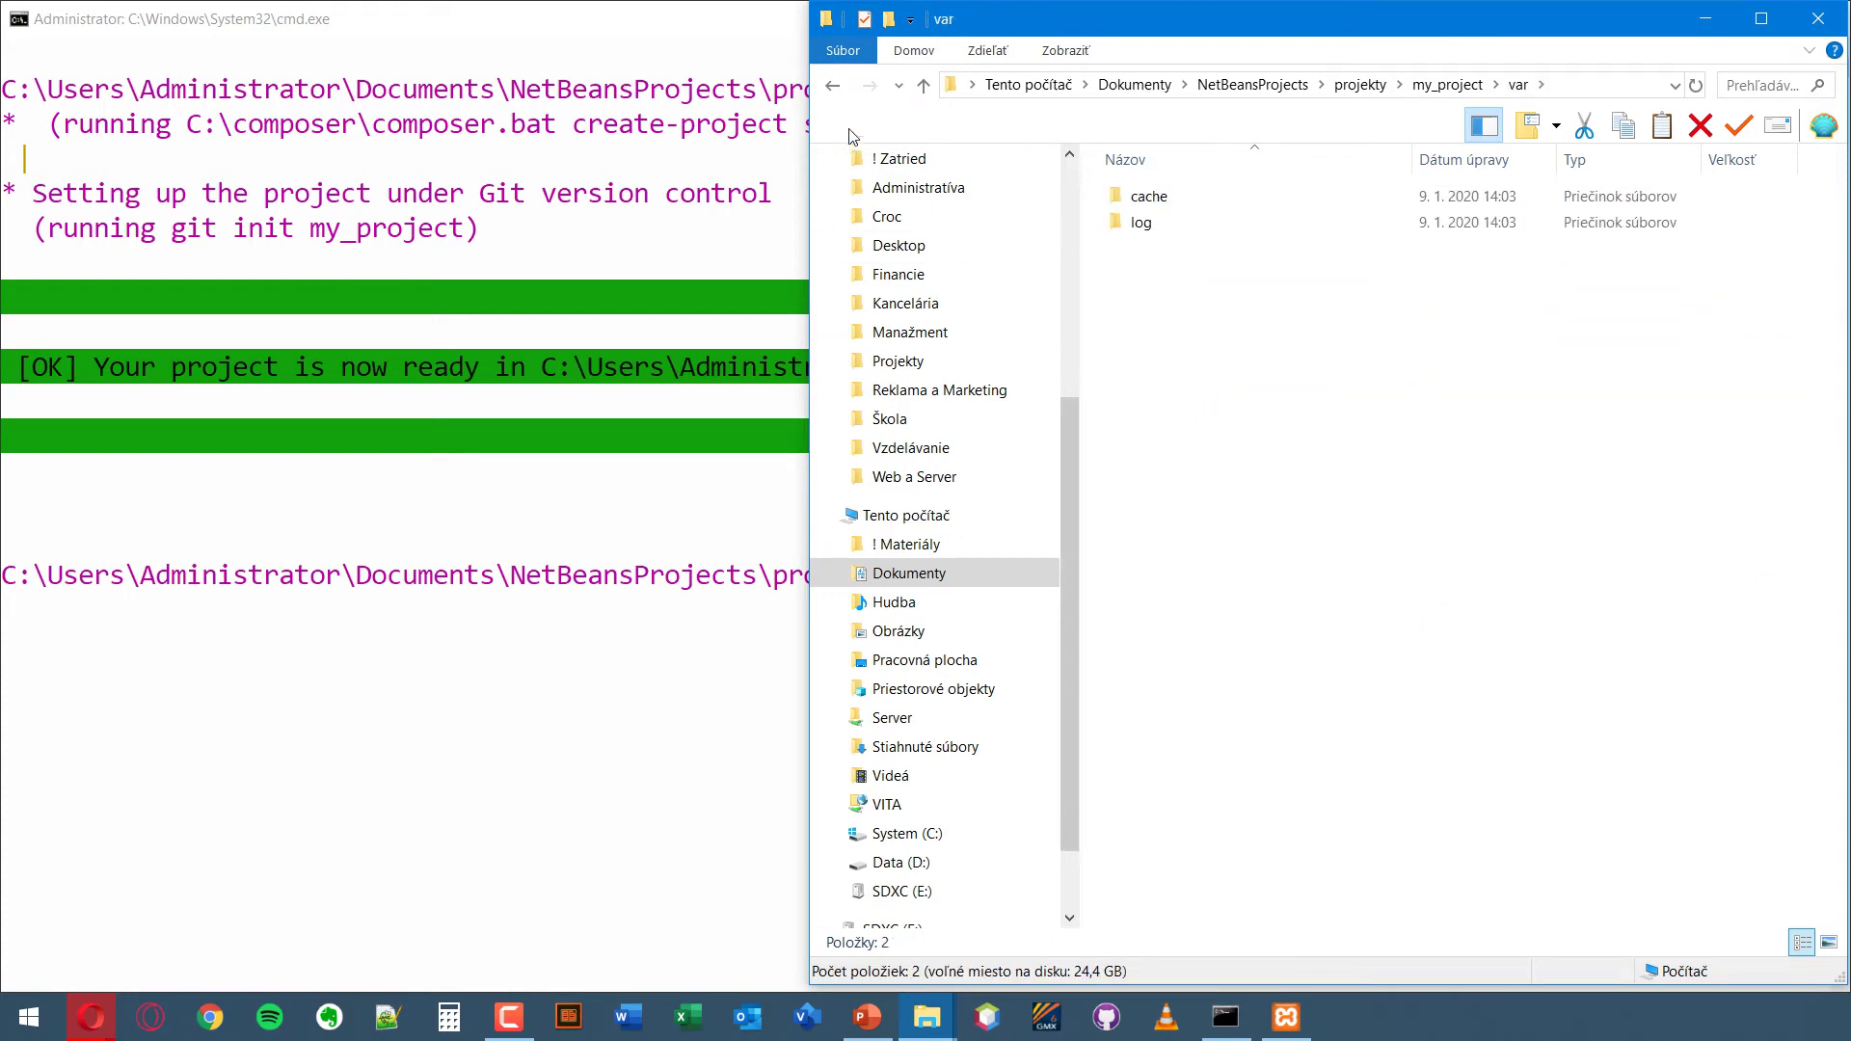
left_click(830, 95)
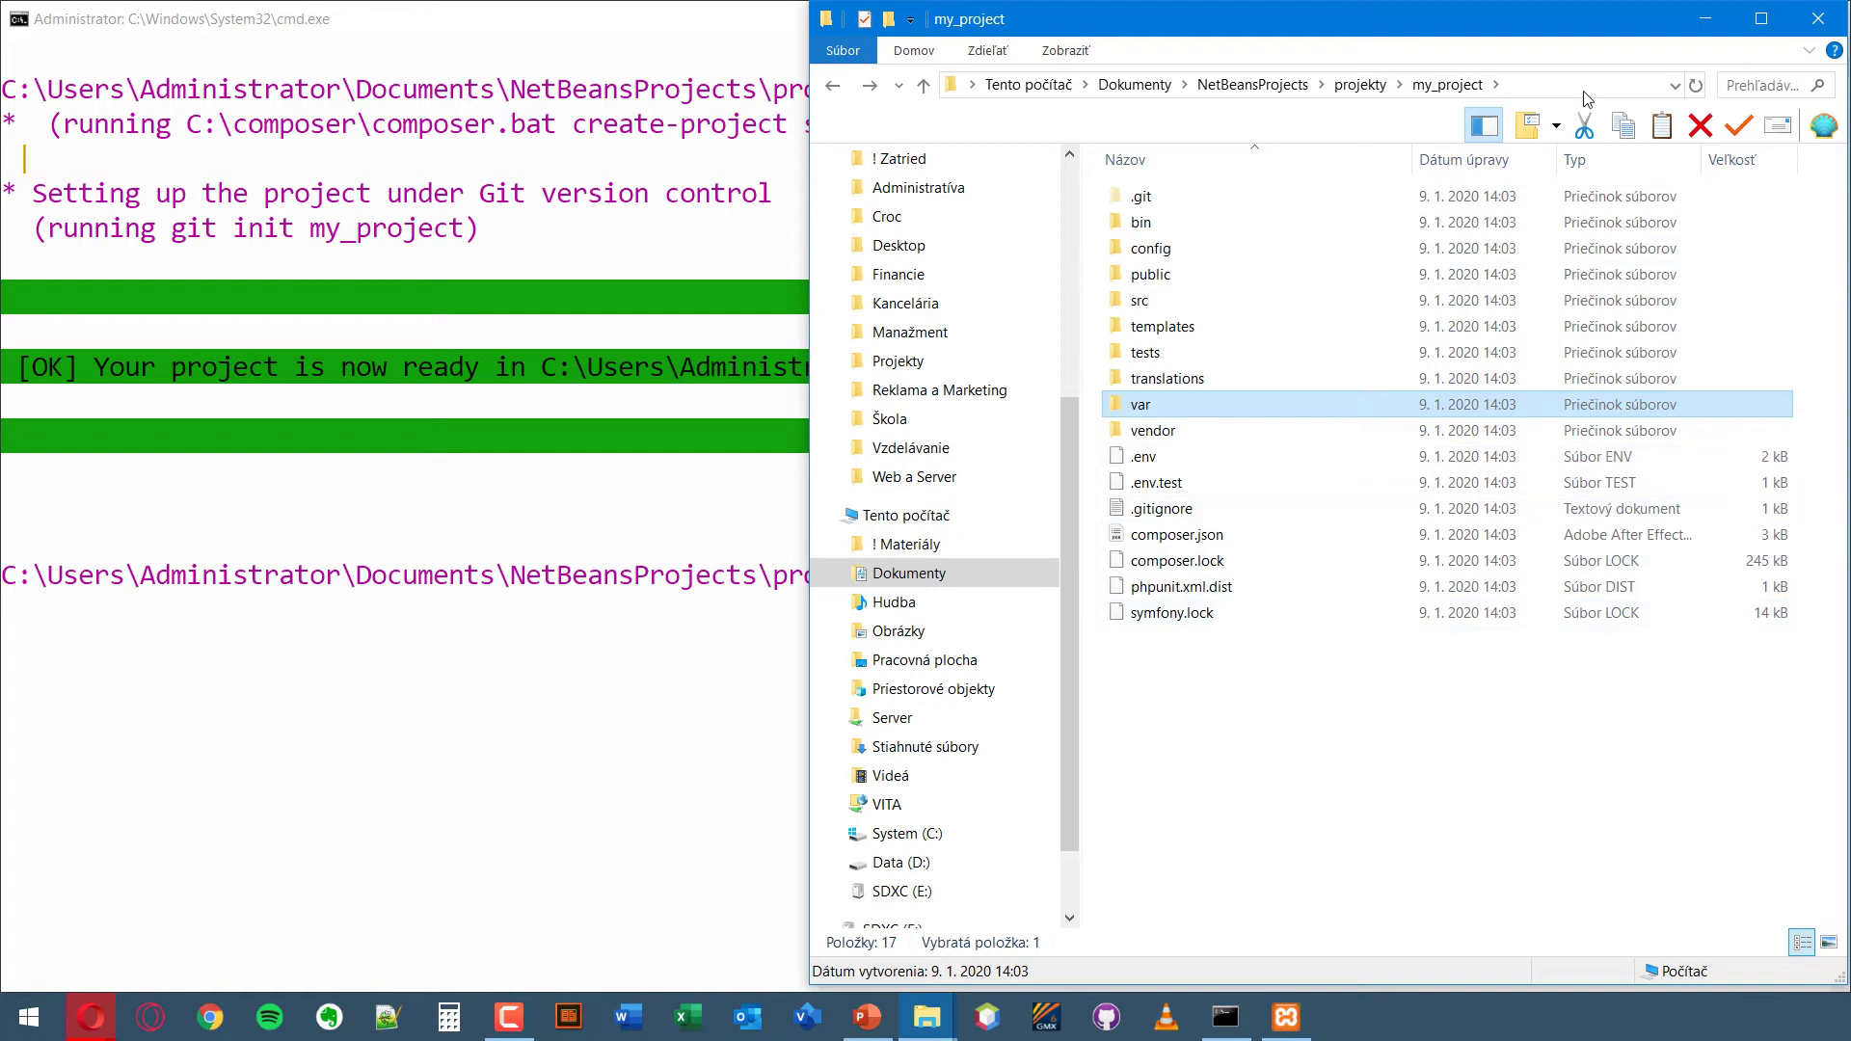
left_click(1707, 19)
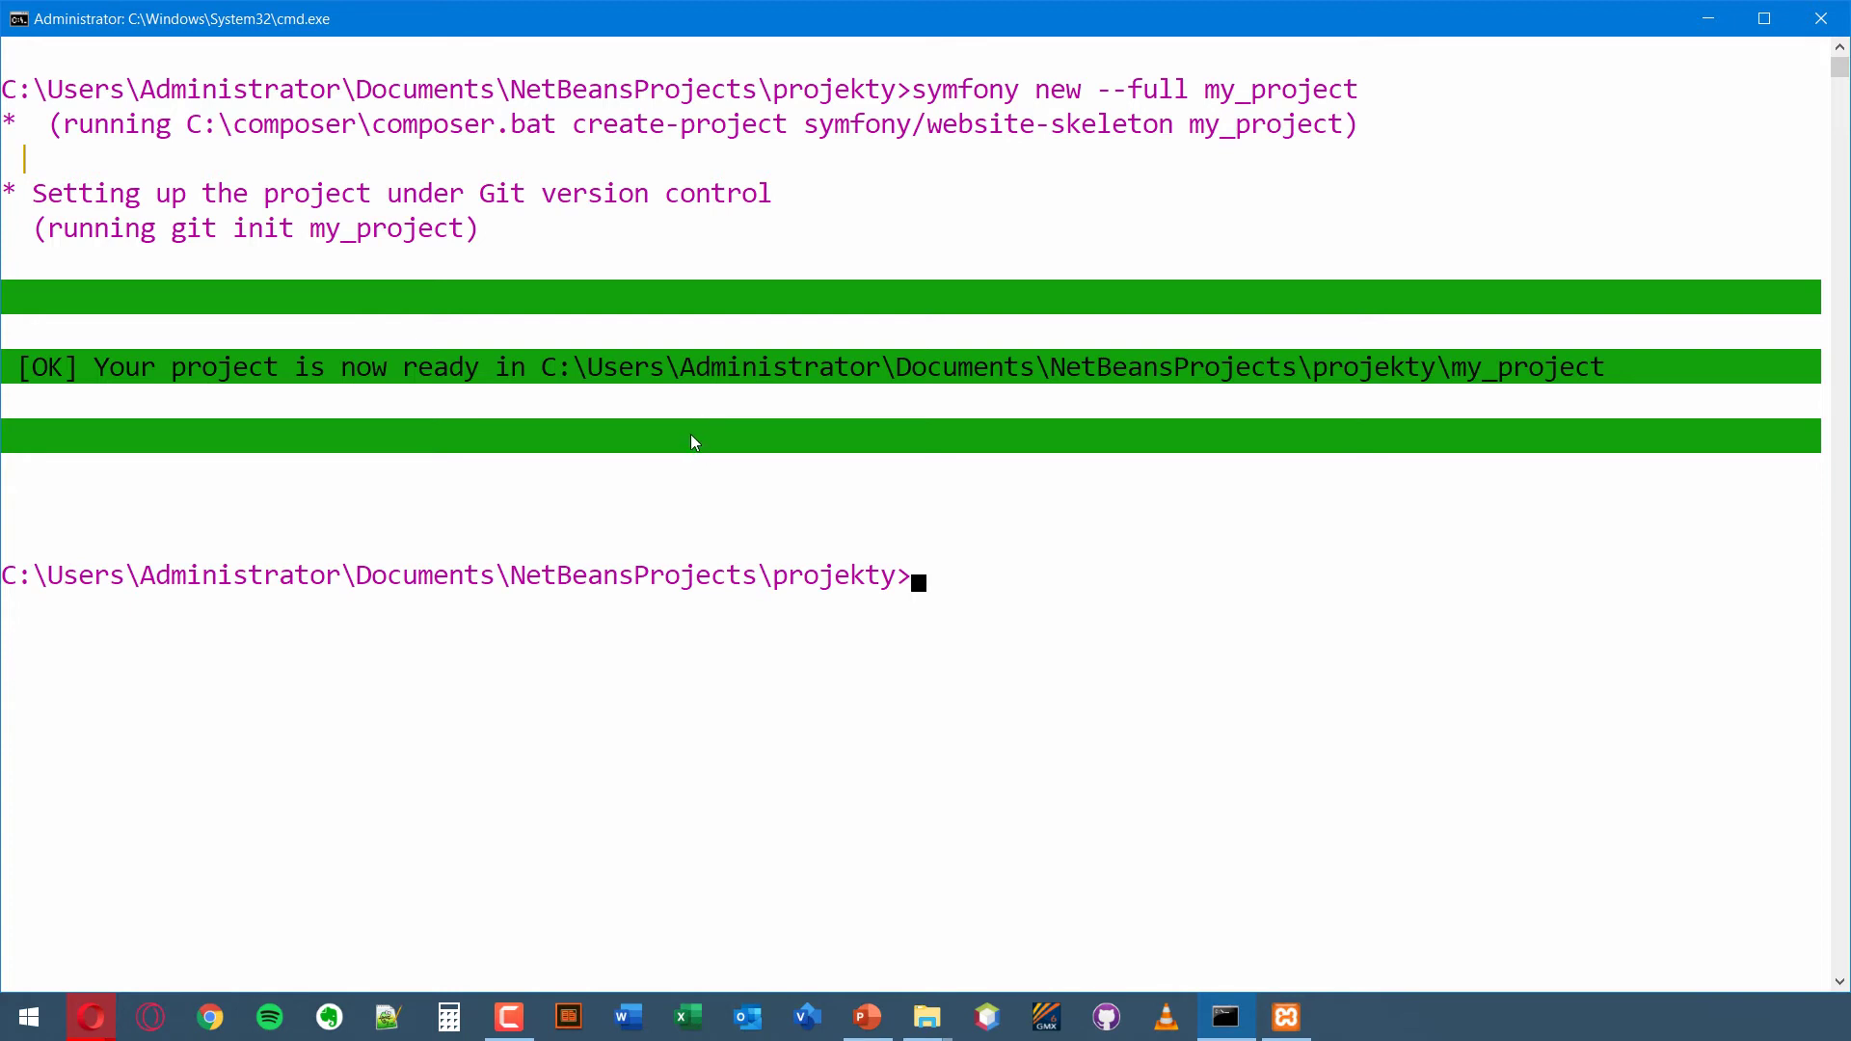
- Check the installed Composer version with composer -V and again with composer --version
type("composer -V")
key("Return")
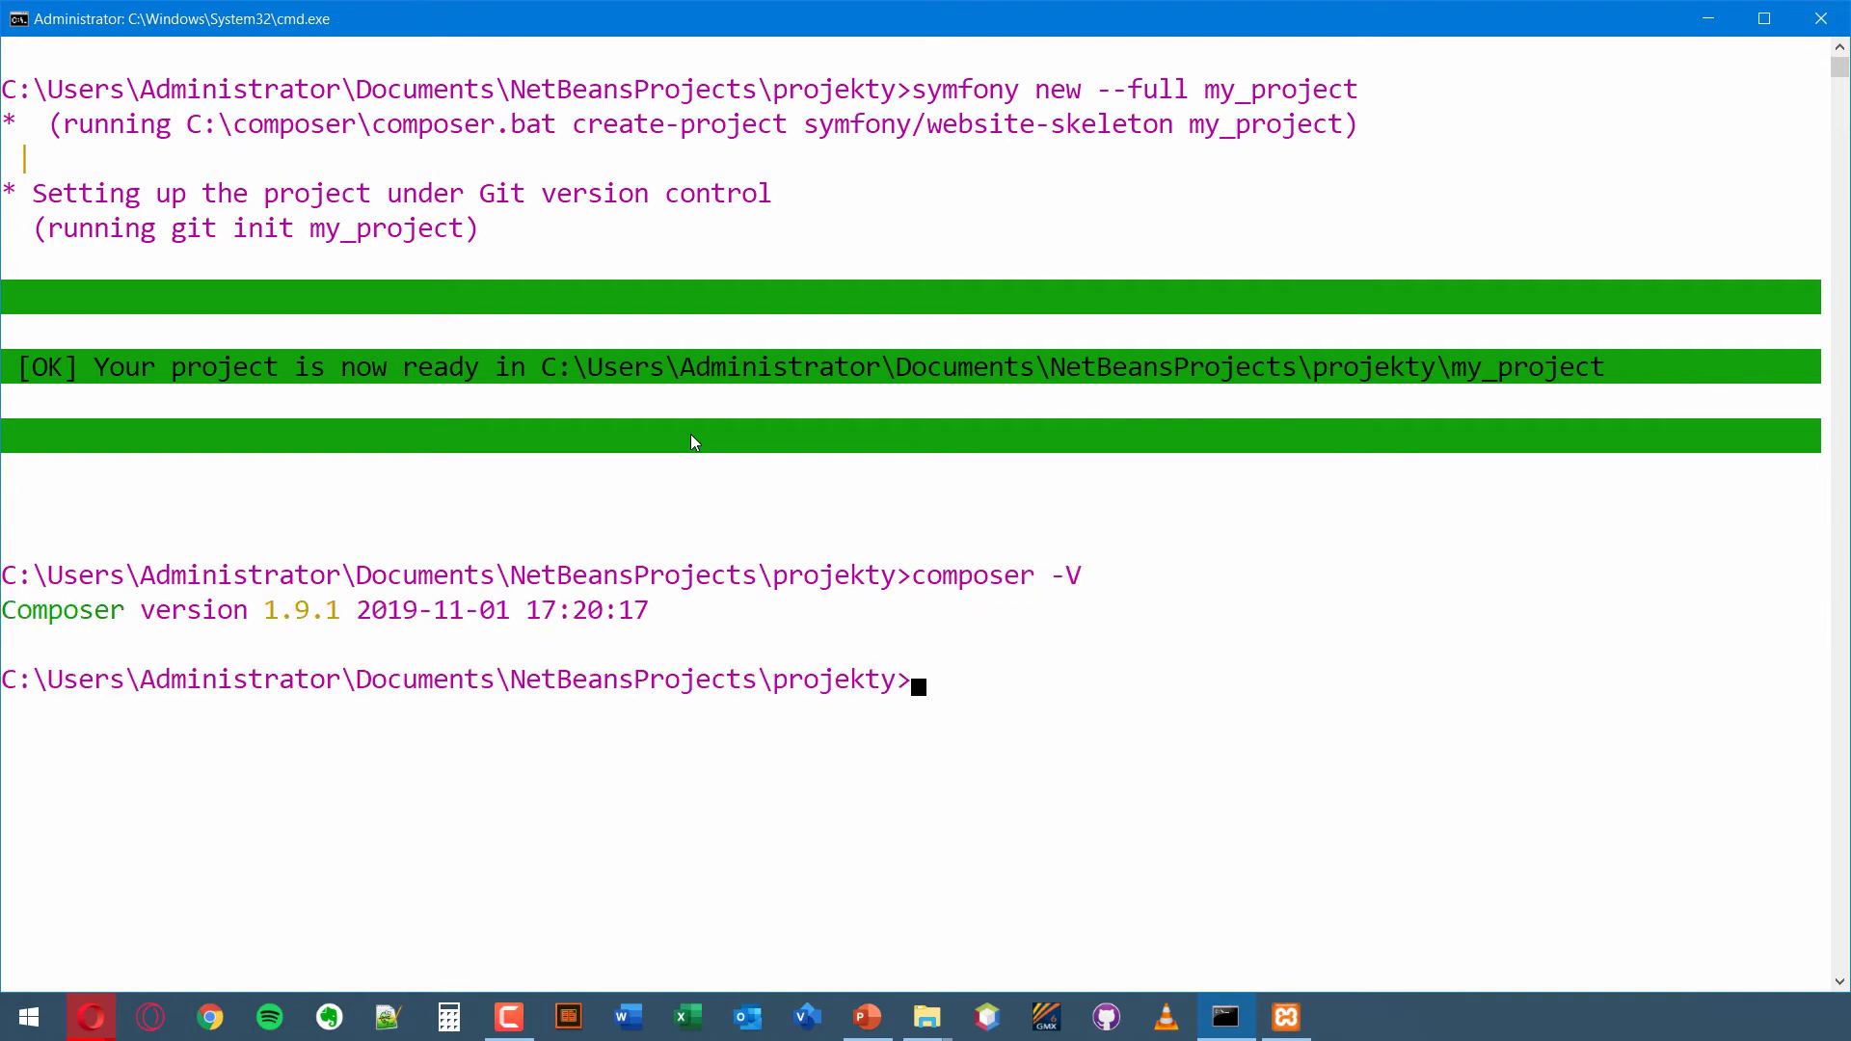
key("Up")
key("BackSpace")
type("-version")
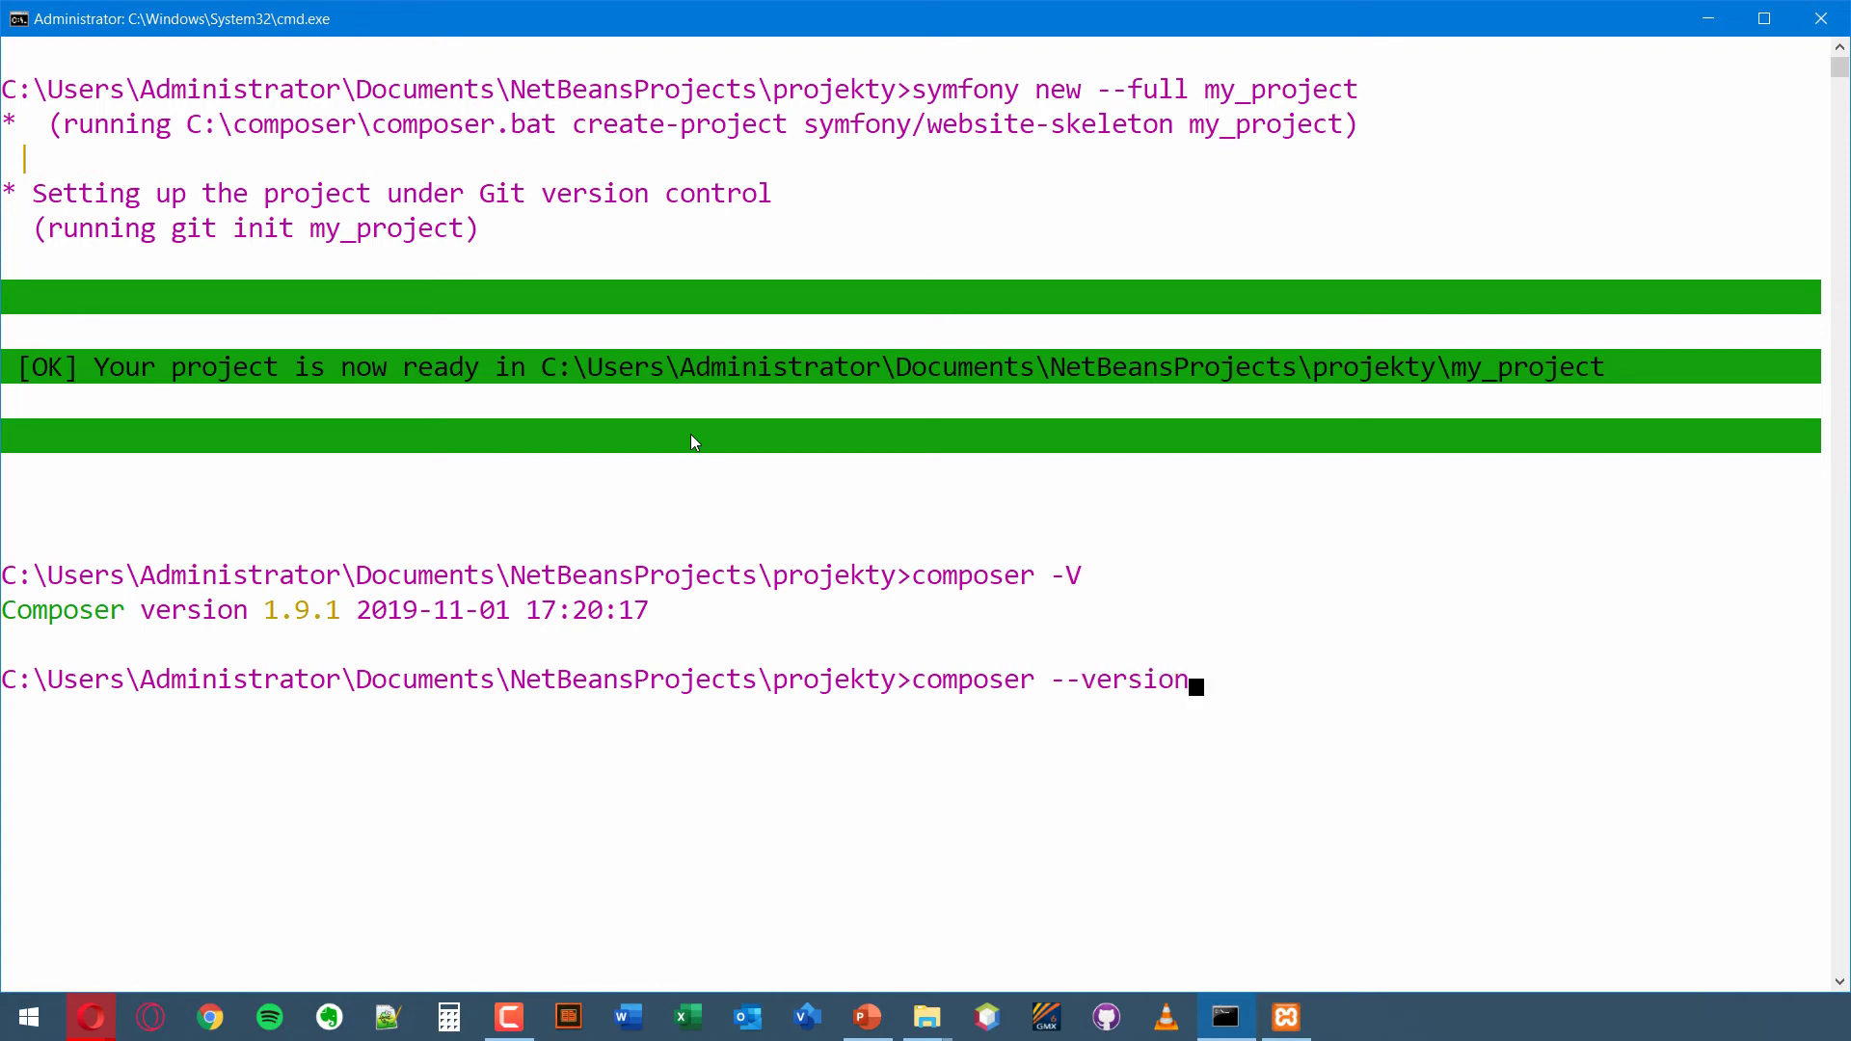
key("Return")
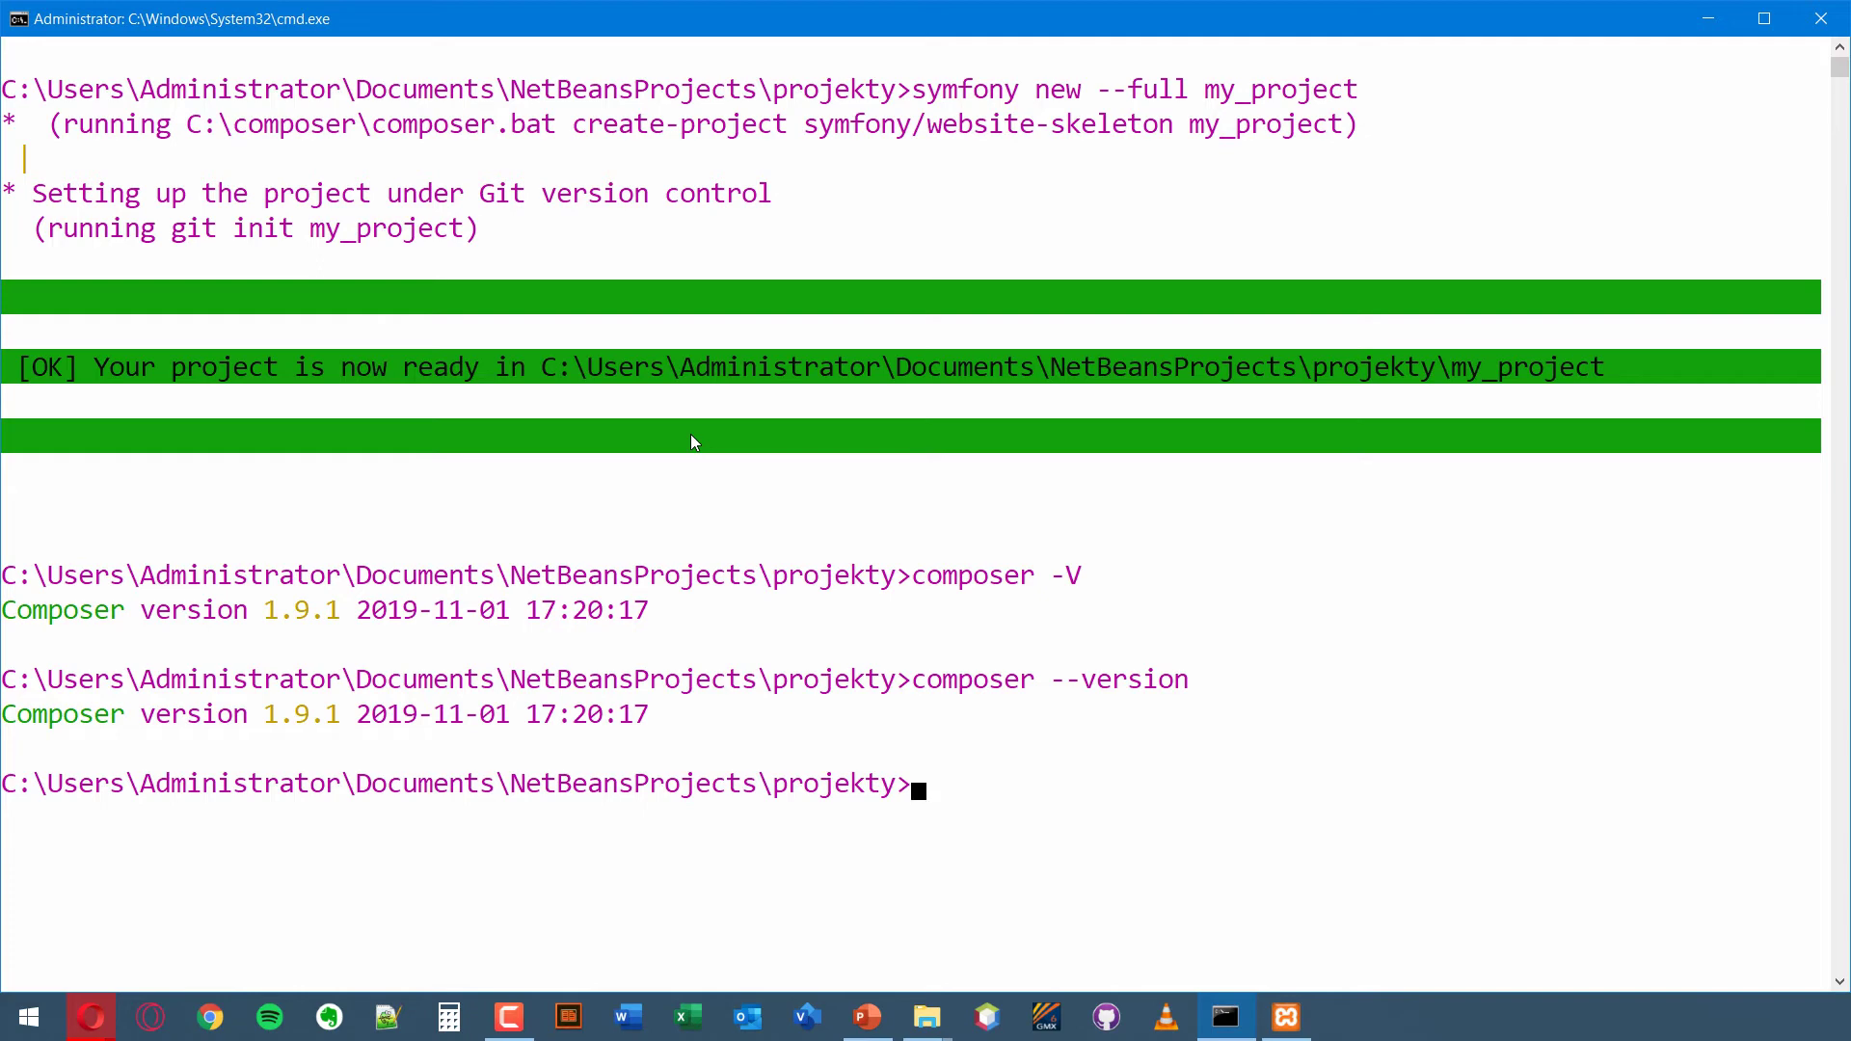
- Run symfony without arguments and read through the Symfony CLI version and its list of common commands
type("symfony")
key("Return")
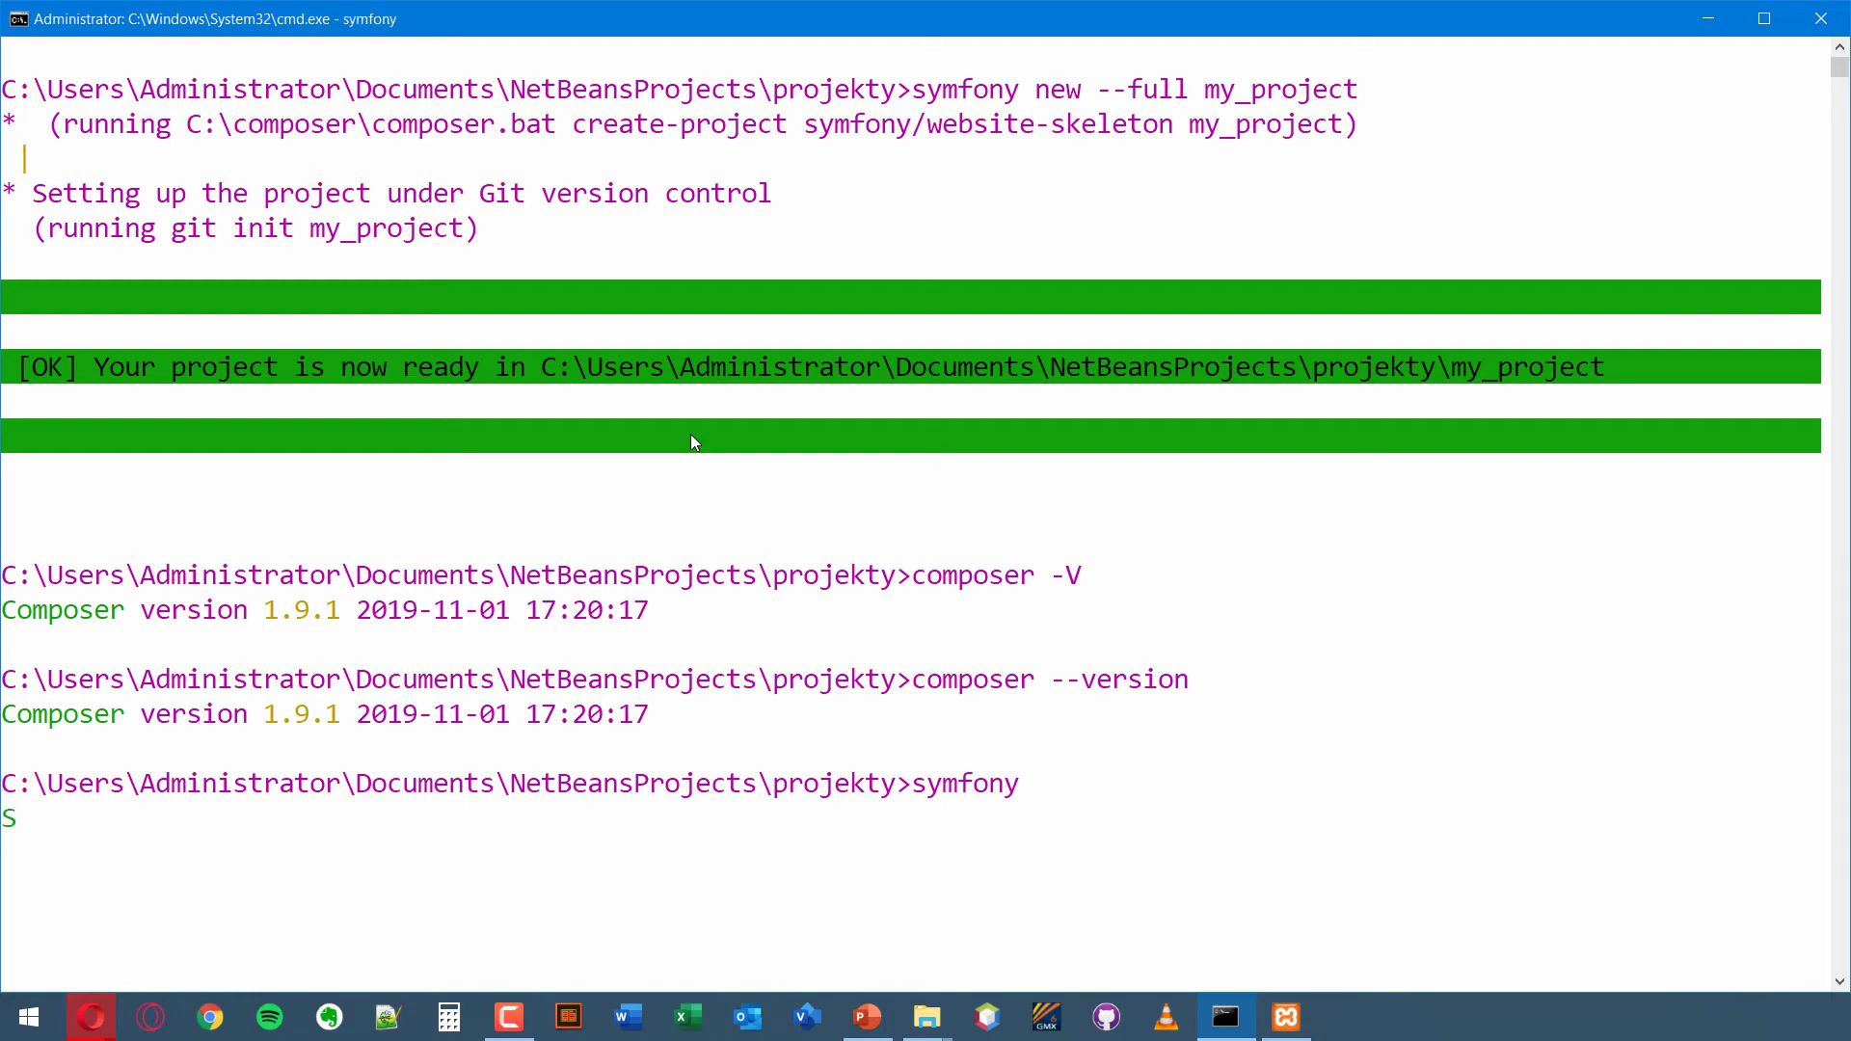
scroll(356, 559, "up", 5)
scroll(226, 335, "up", 2)
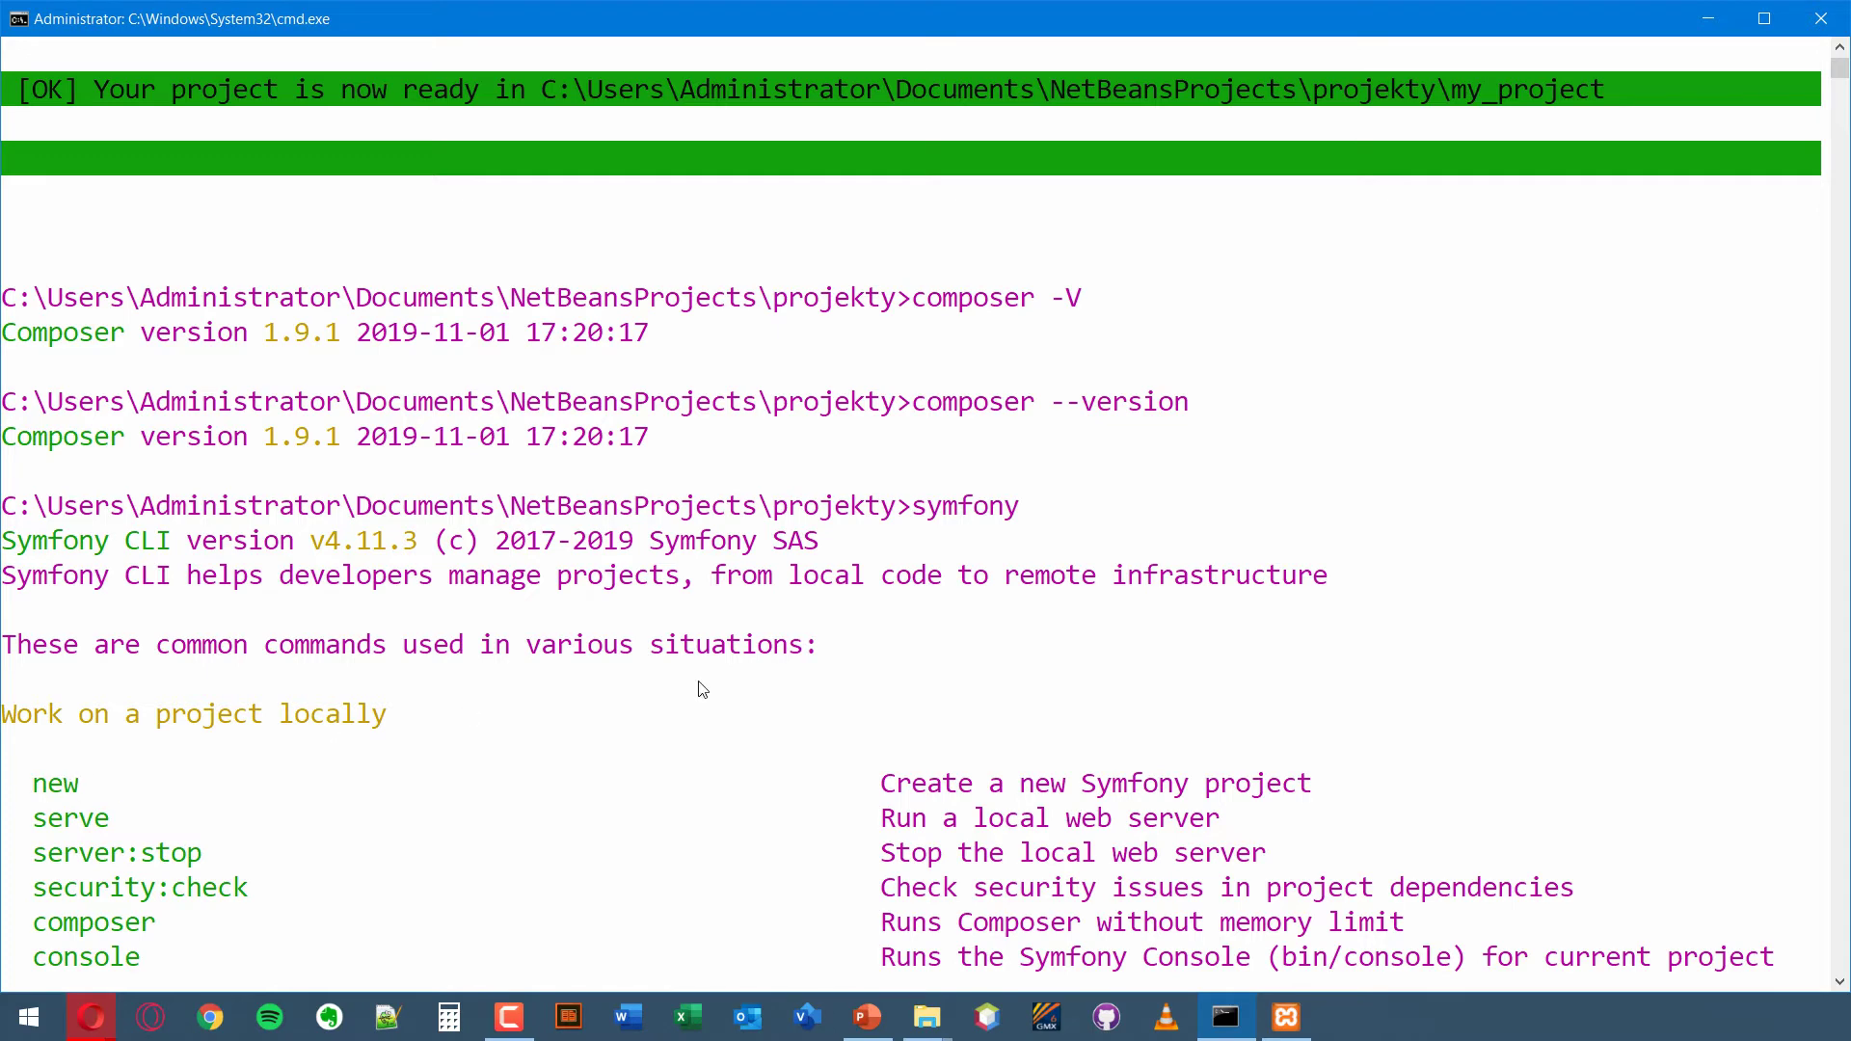
scroll(702, 687, "down", 3)
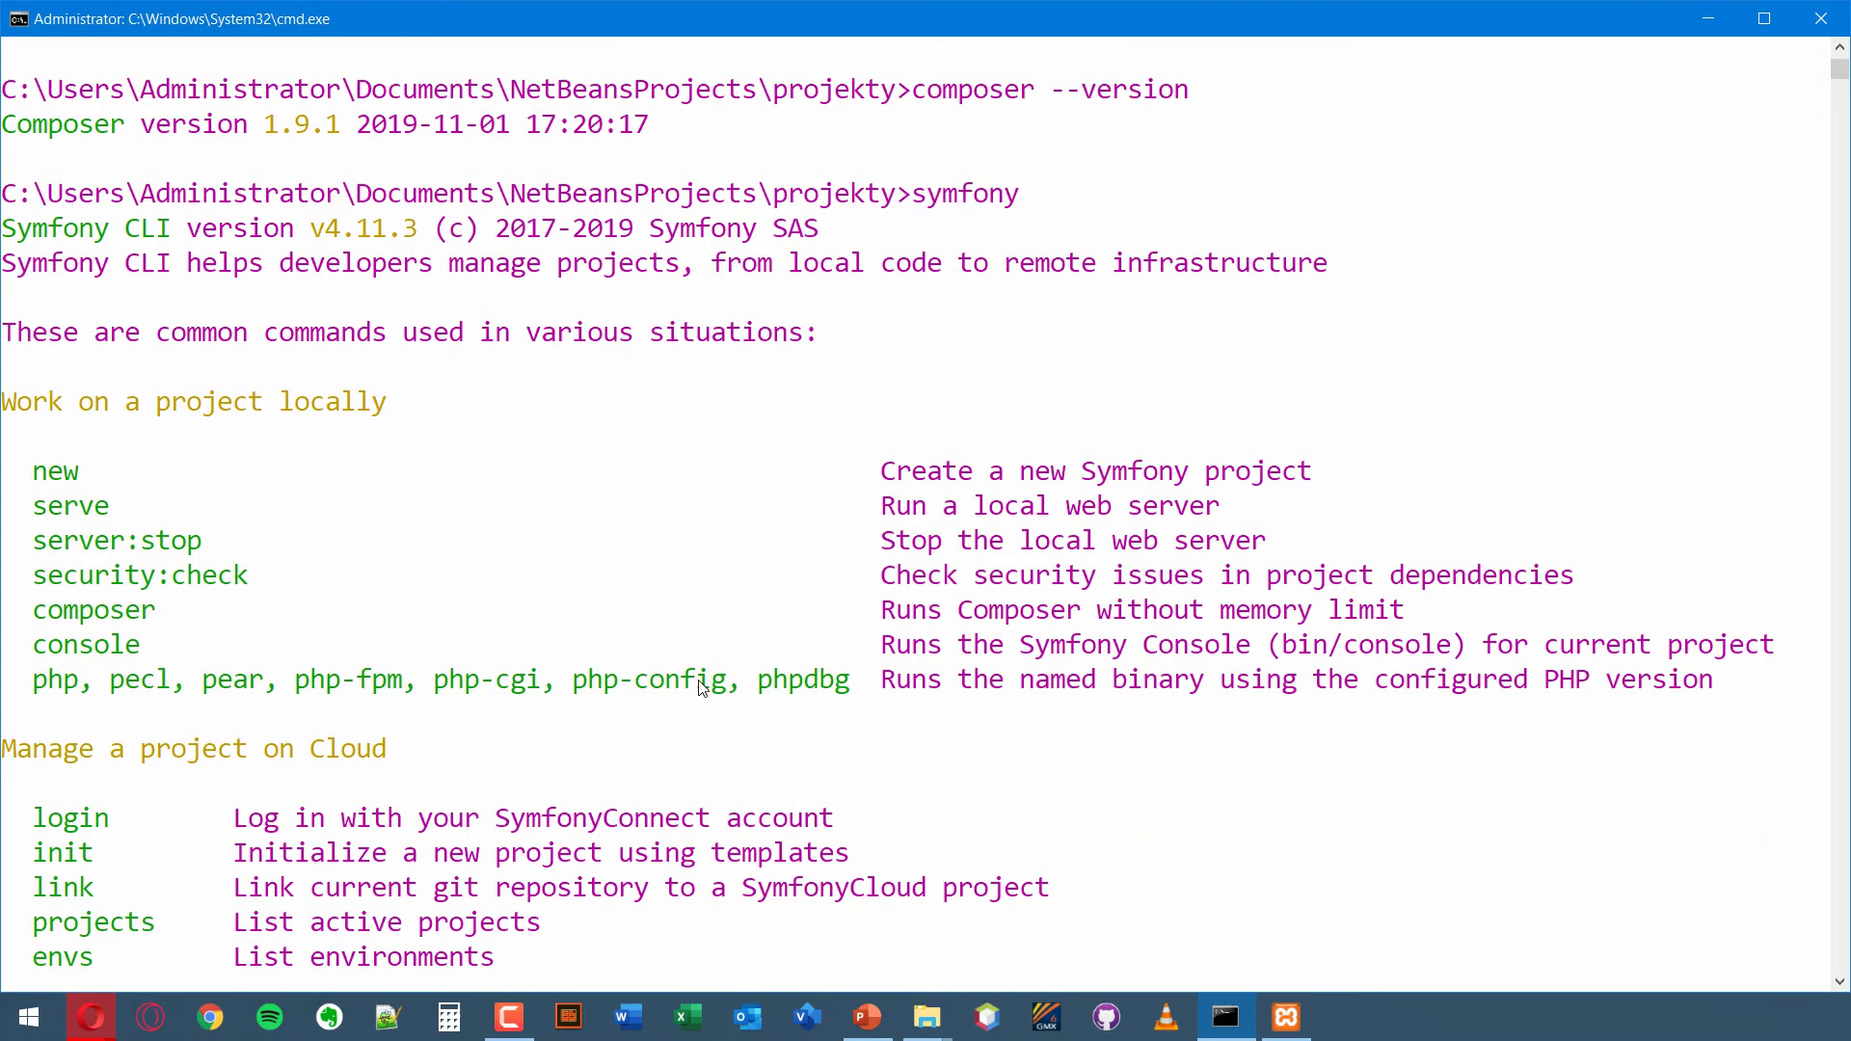
scroll(702, 687, "down", 5)
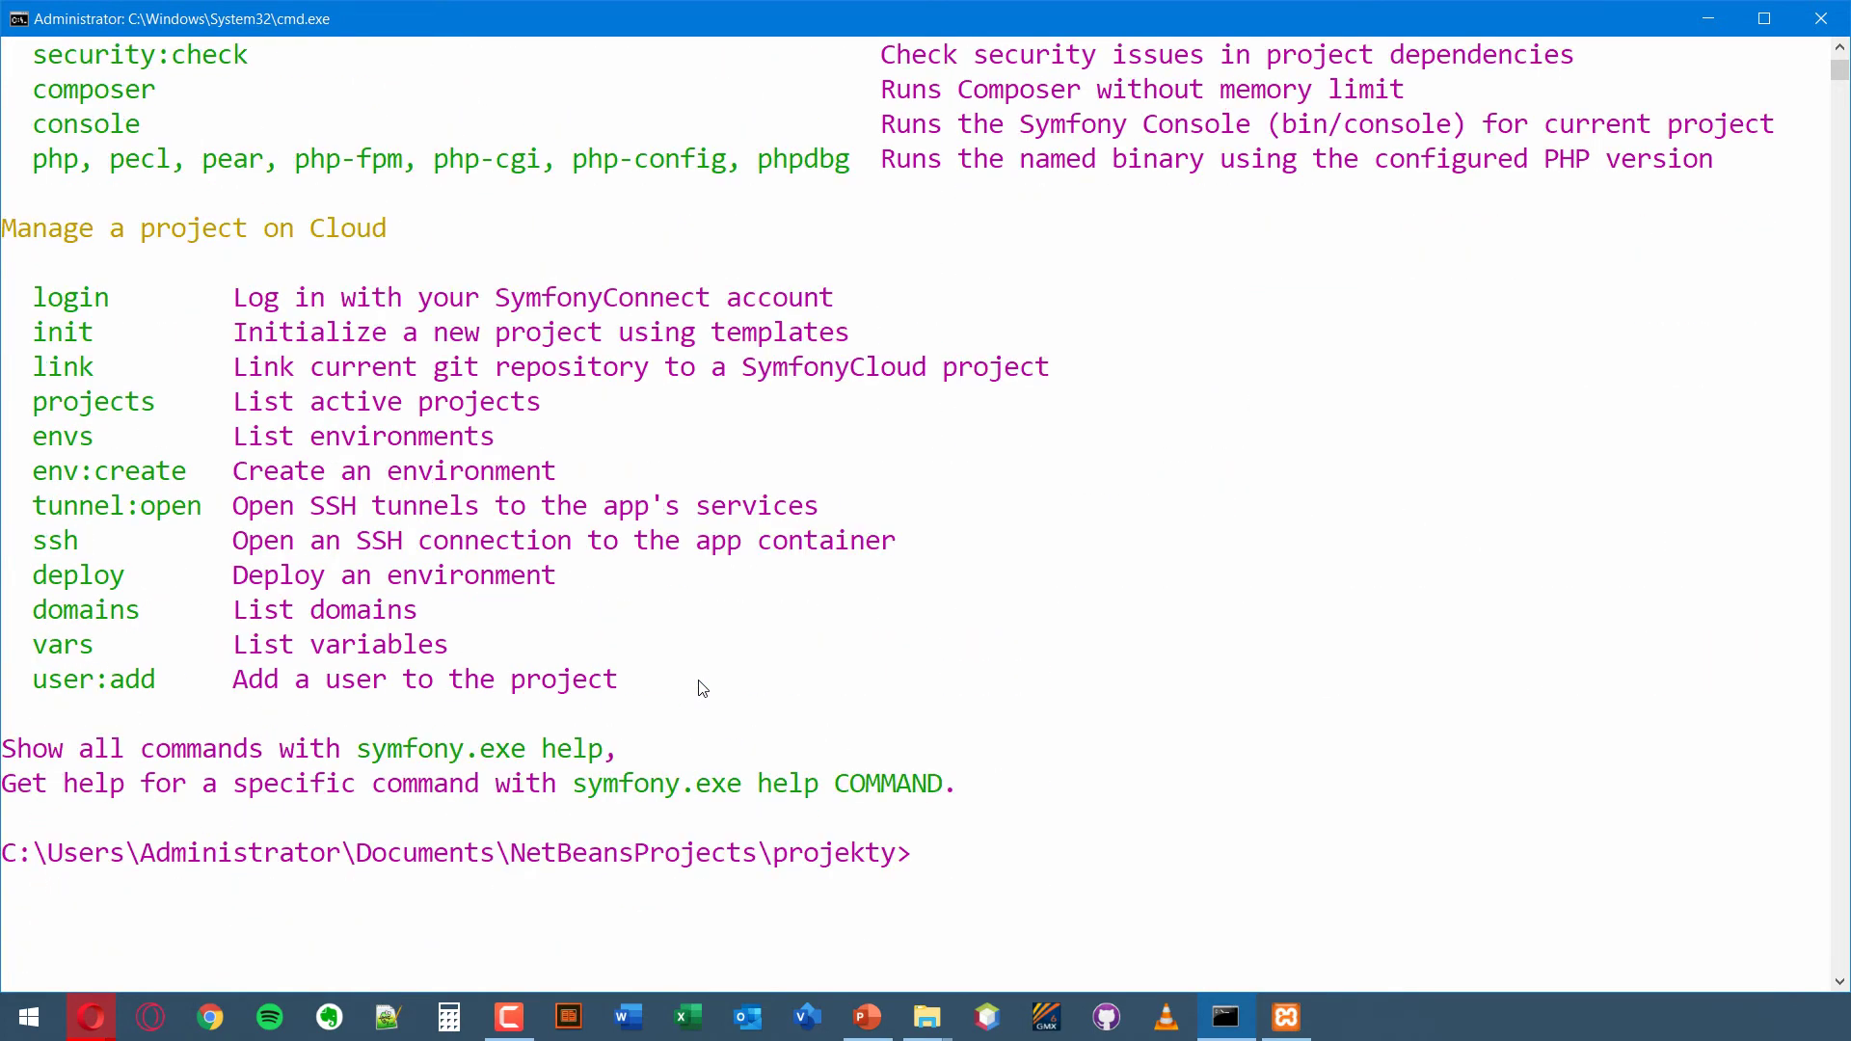
- Start the local Symfony web server from the projekty folder with the command symfony serve
type("symfony")
scroll(701, 675, "up", 2)
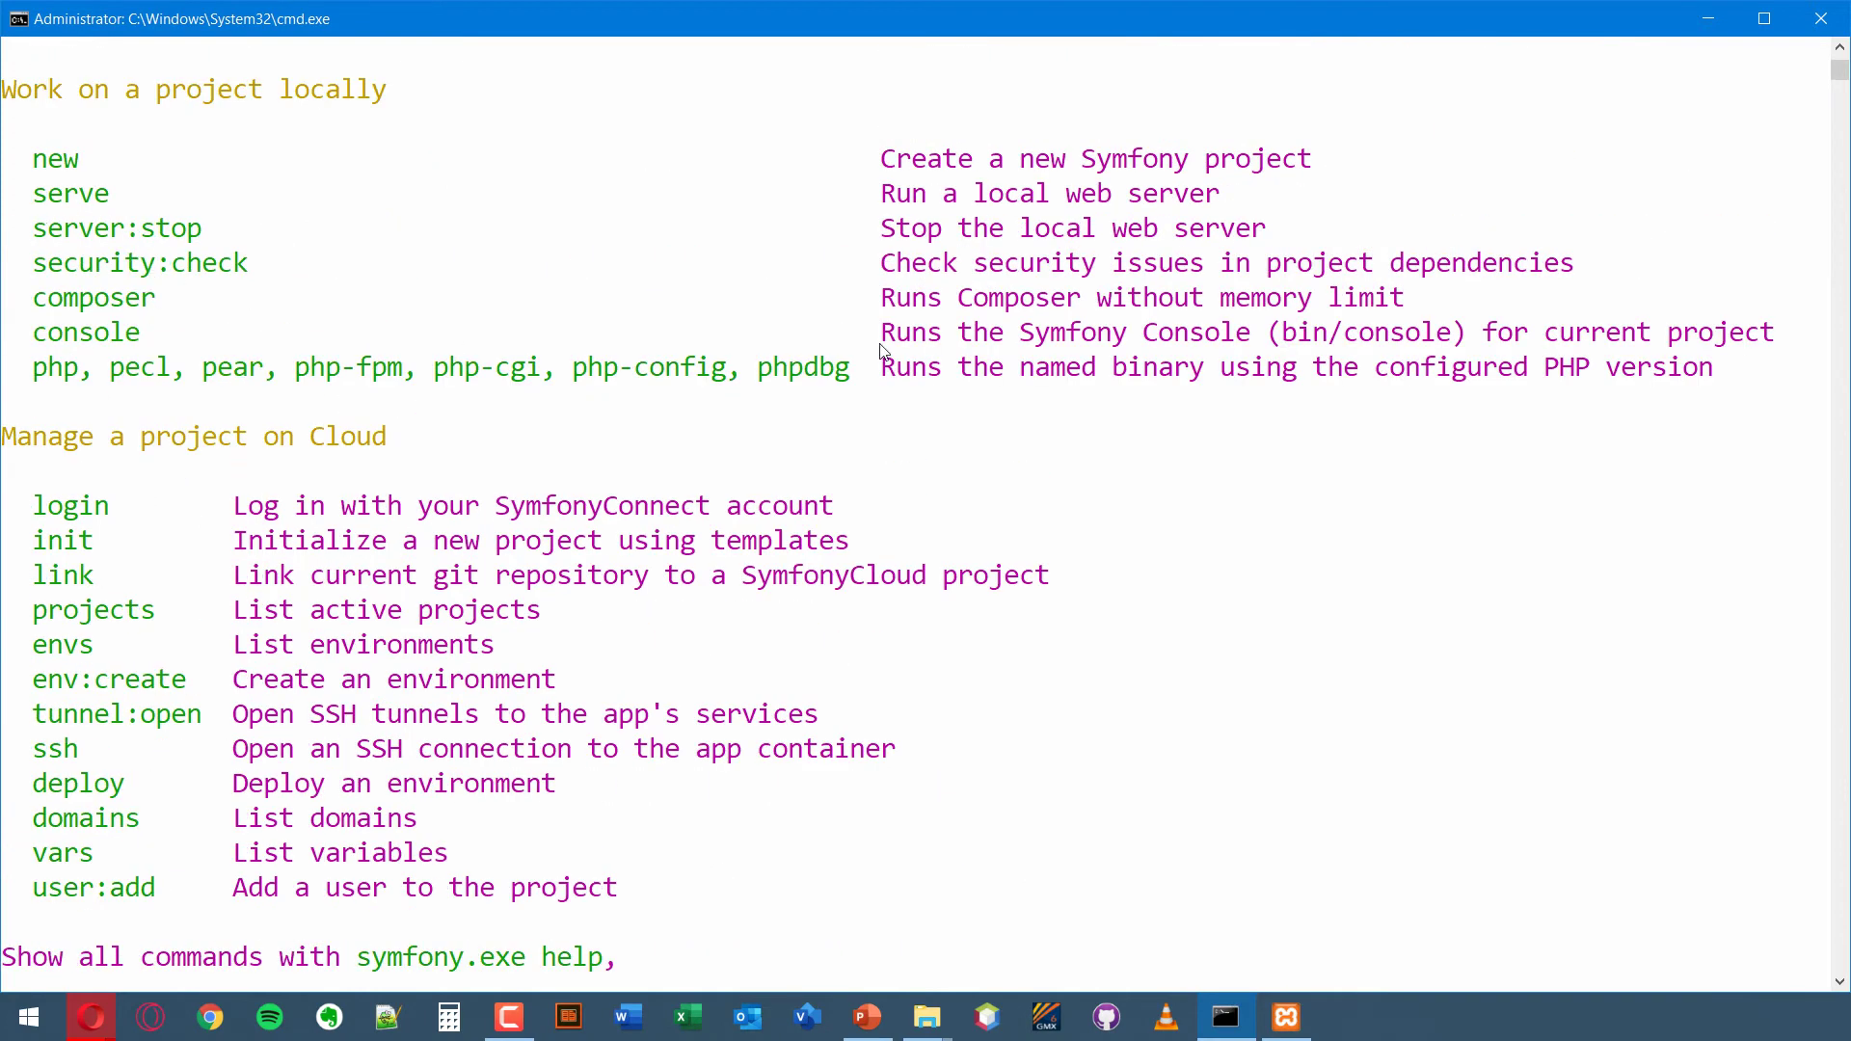
scroll(880, 351, "down", 4)
type("se")
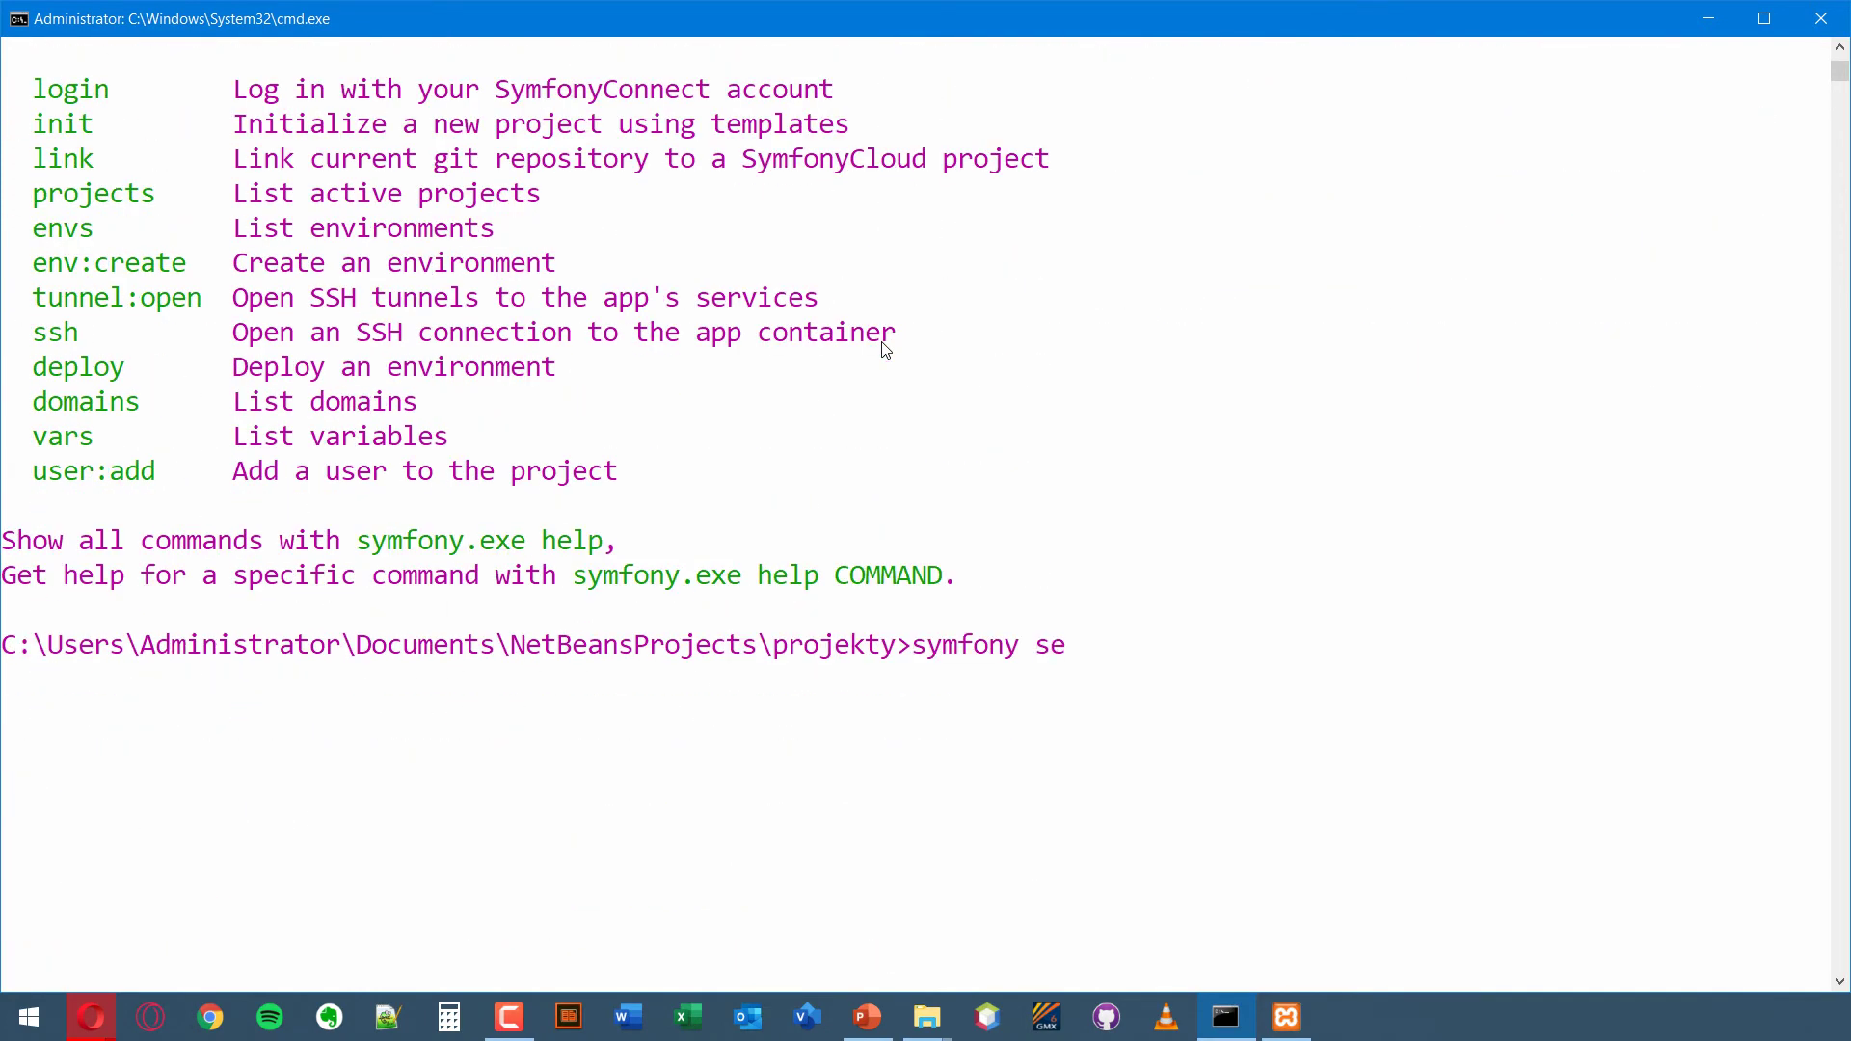
type("rve")
key("Return")
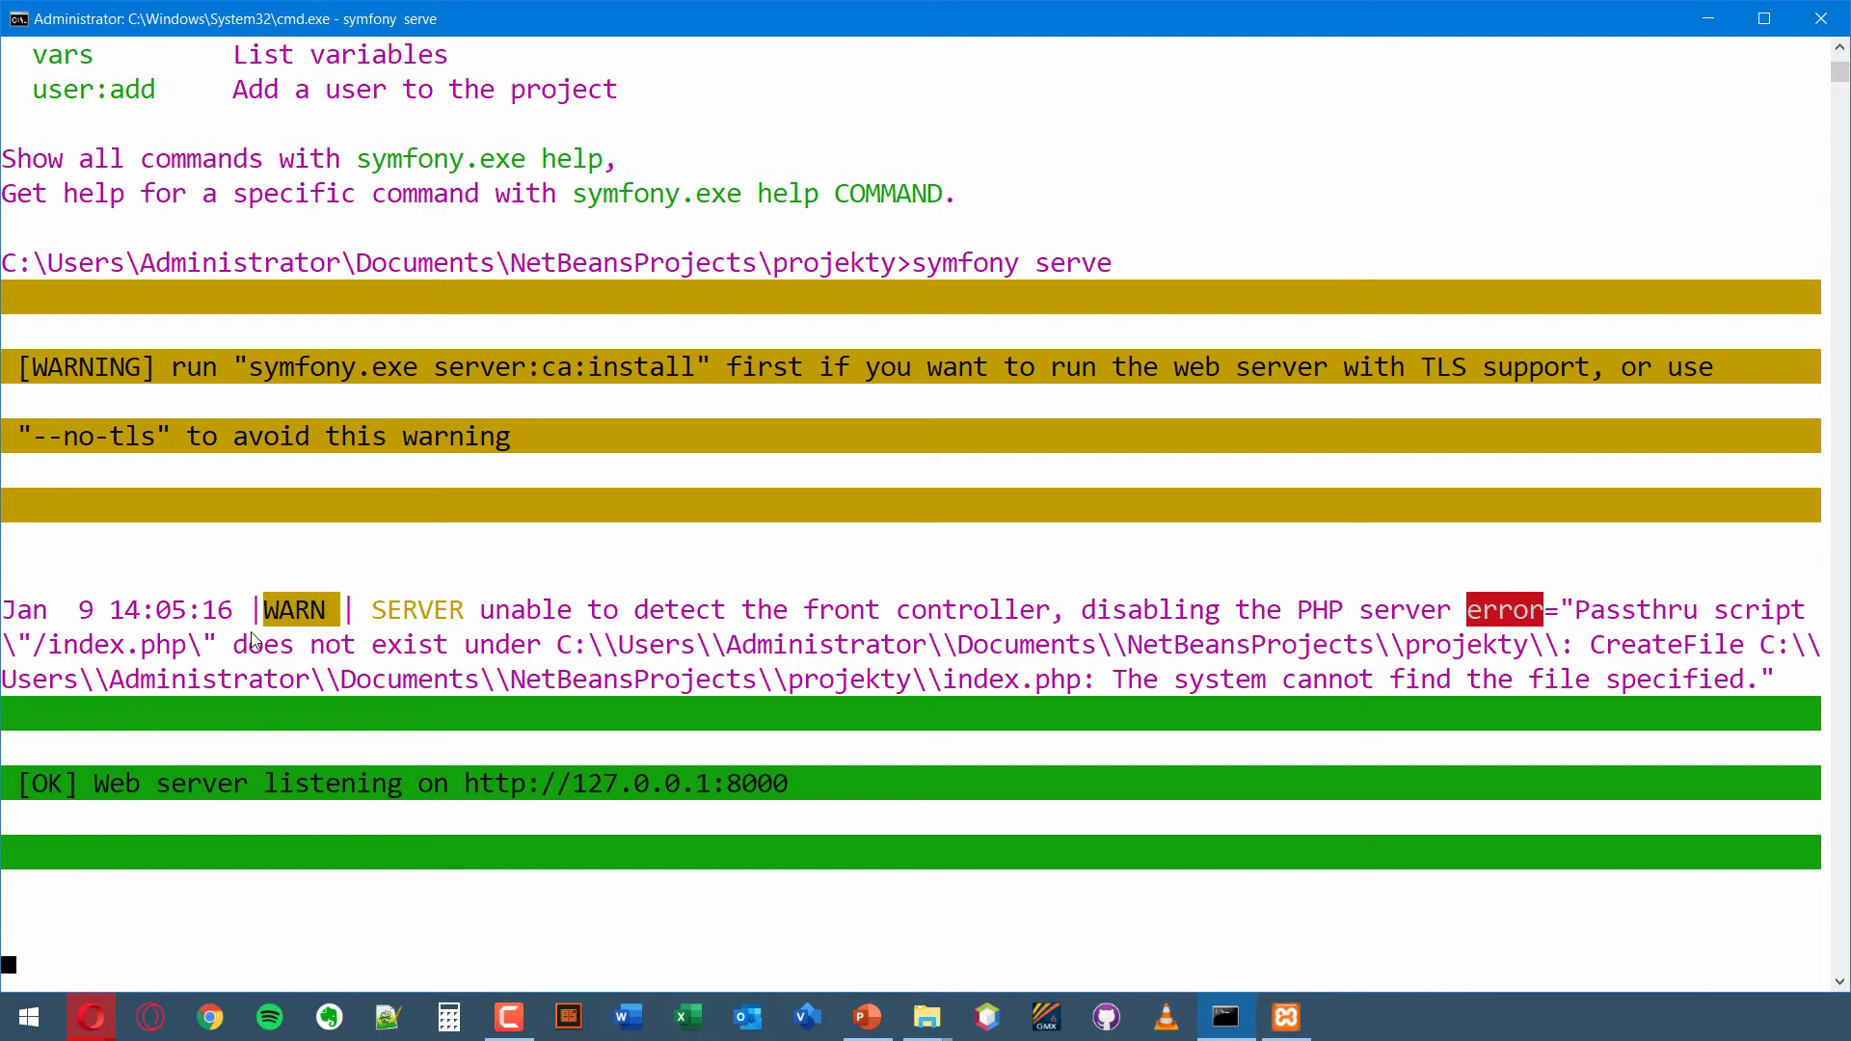
- Check the running modules and their ports in the XAMPP Control Panel, and return to the server output in the terminal
scroll(255, 641, "up", 1)
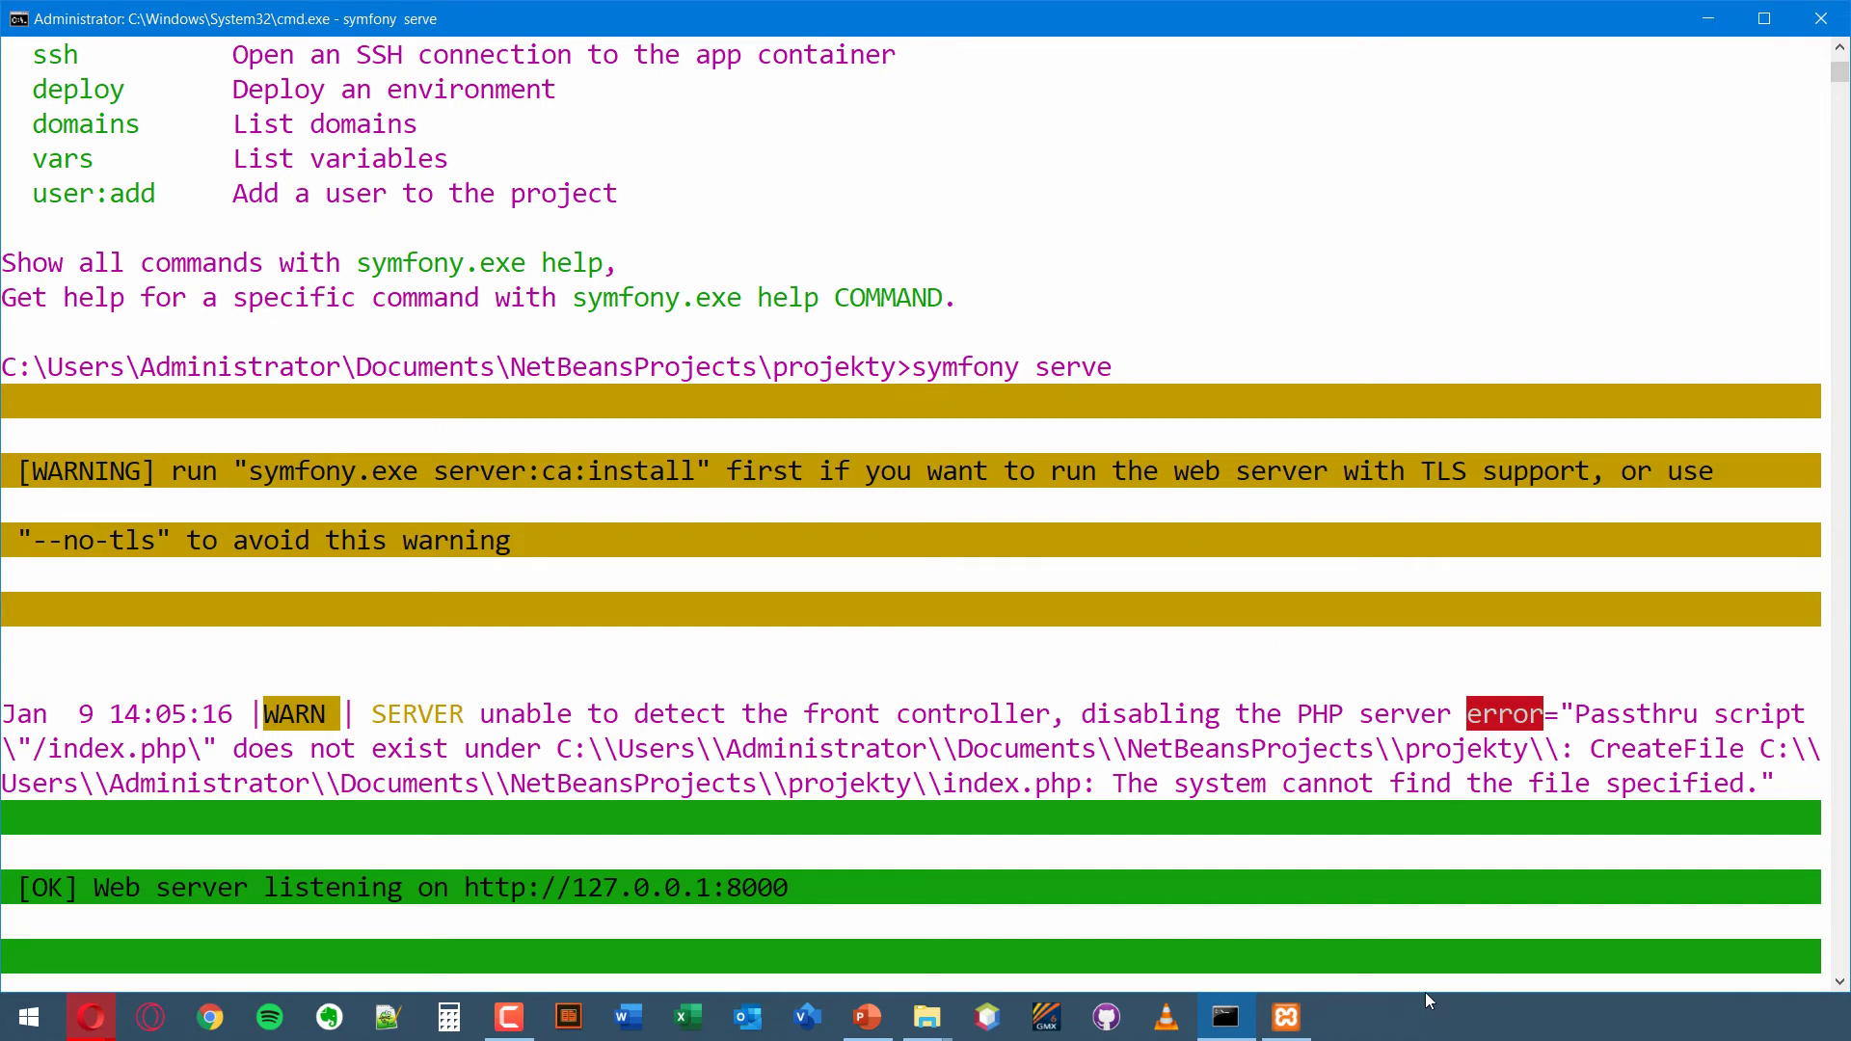
left_click(1286, 1017)
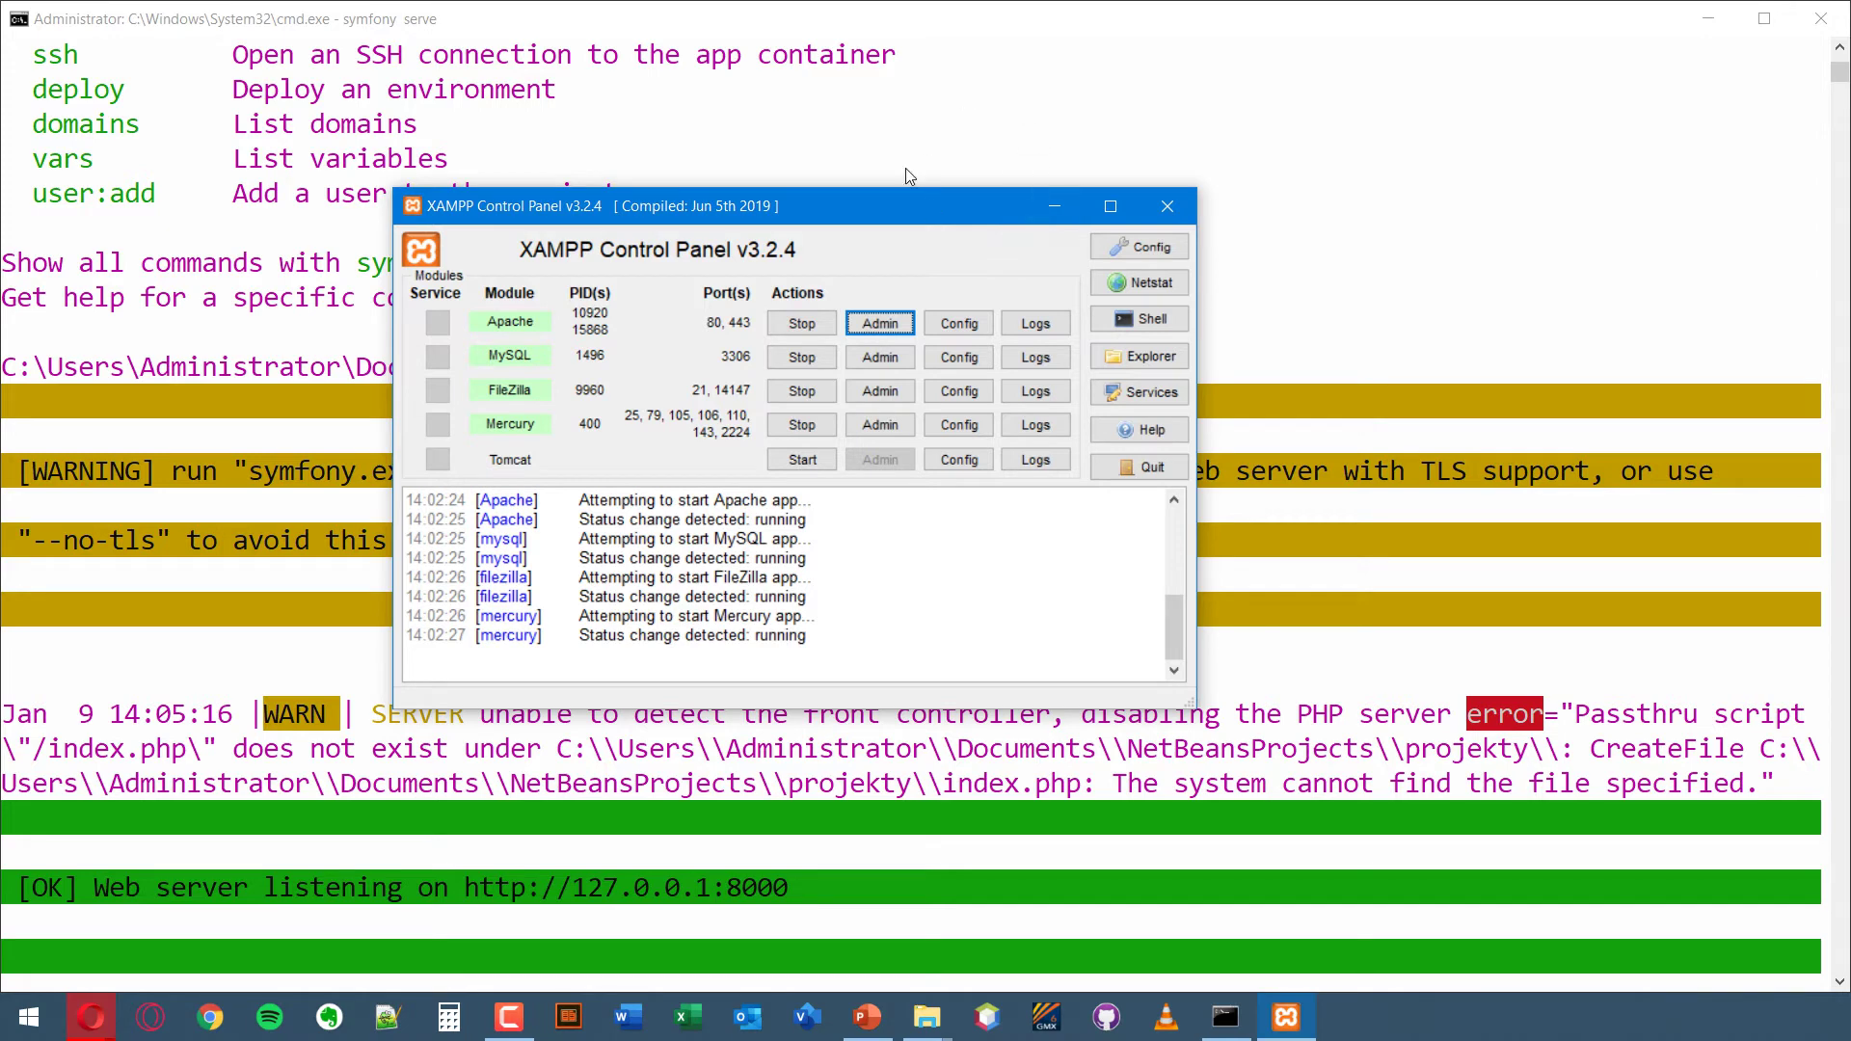
left_click(1049, 211)
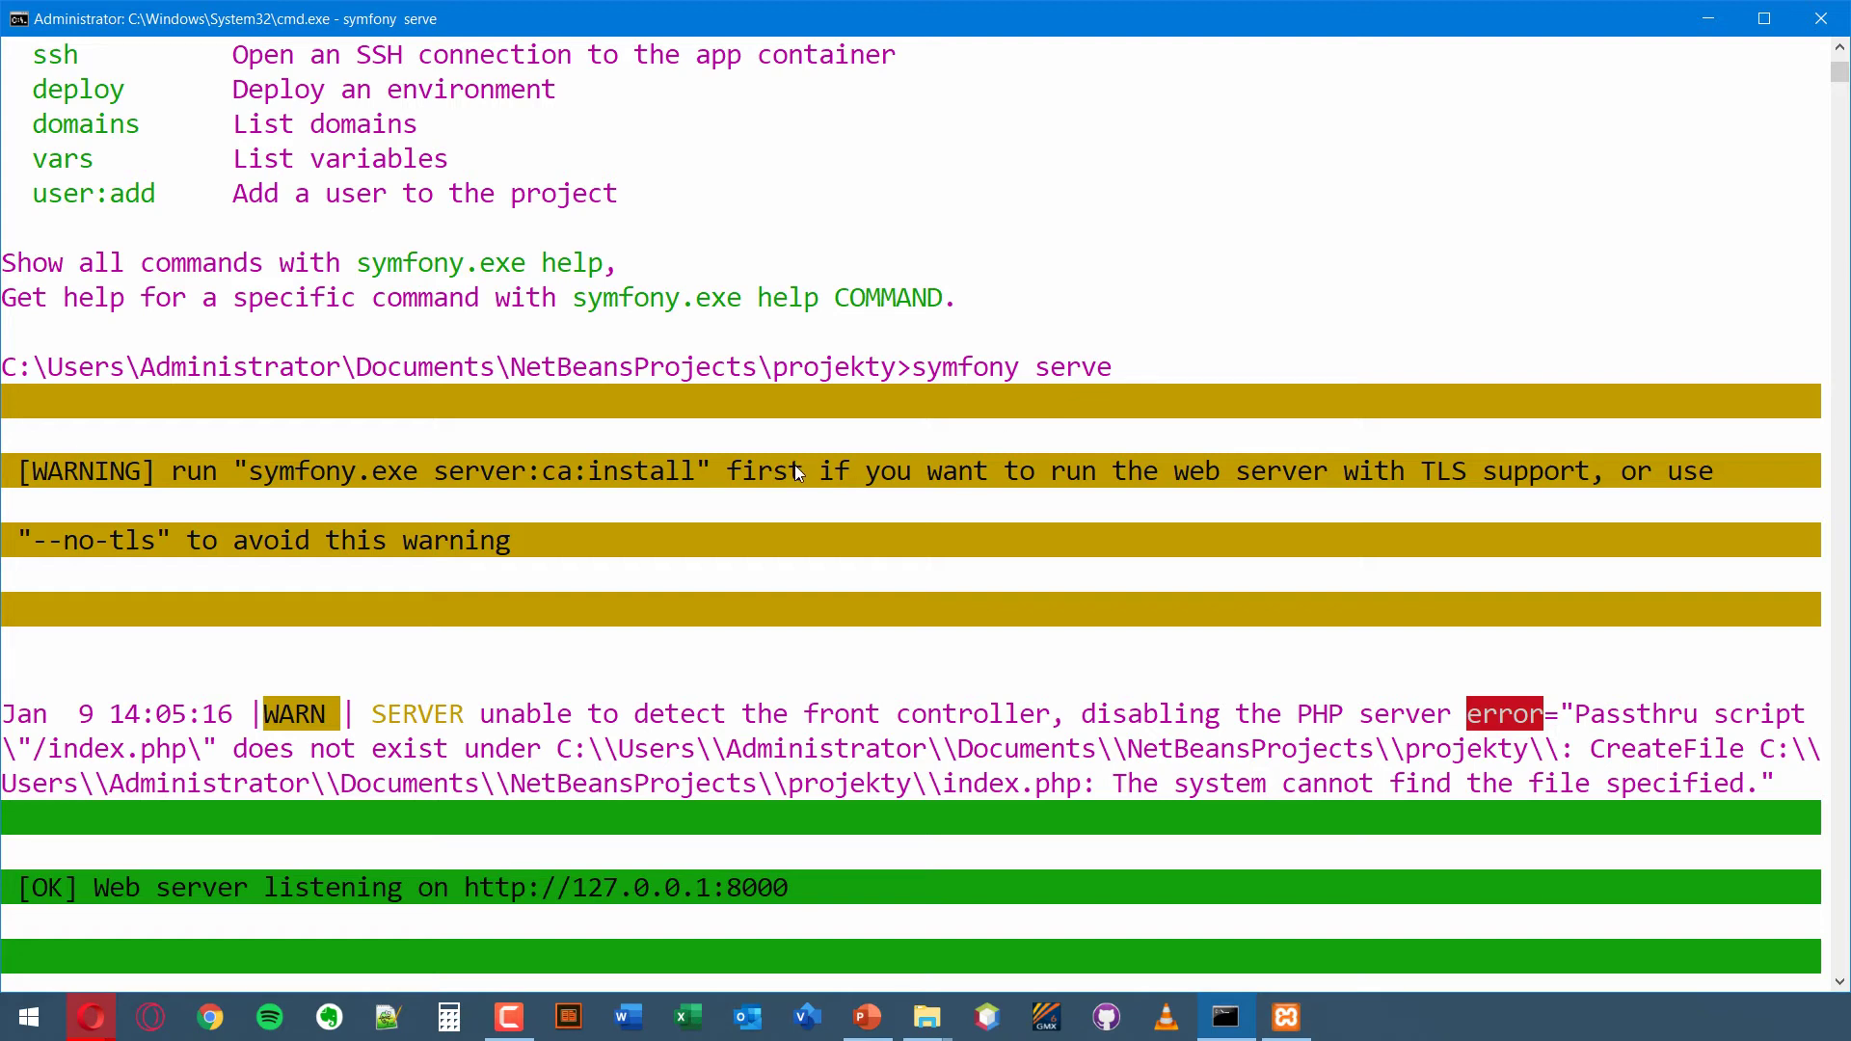
scroll(776, 490, "down", 1)
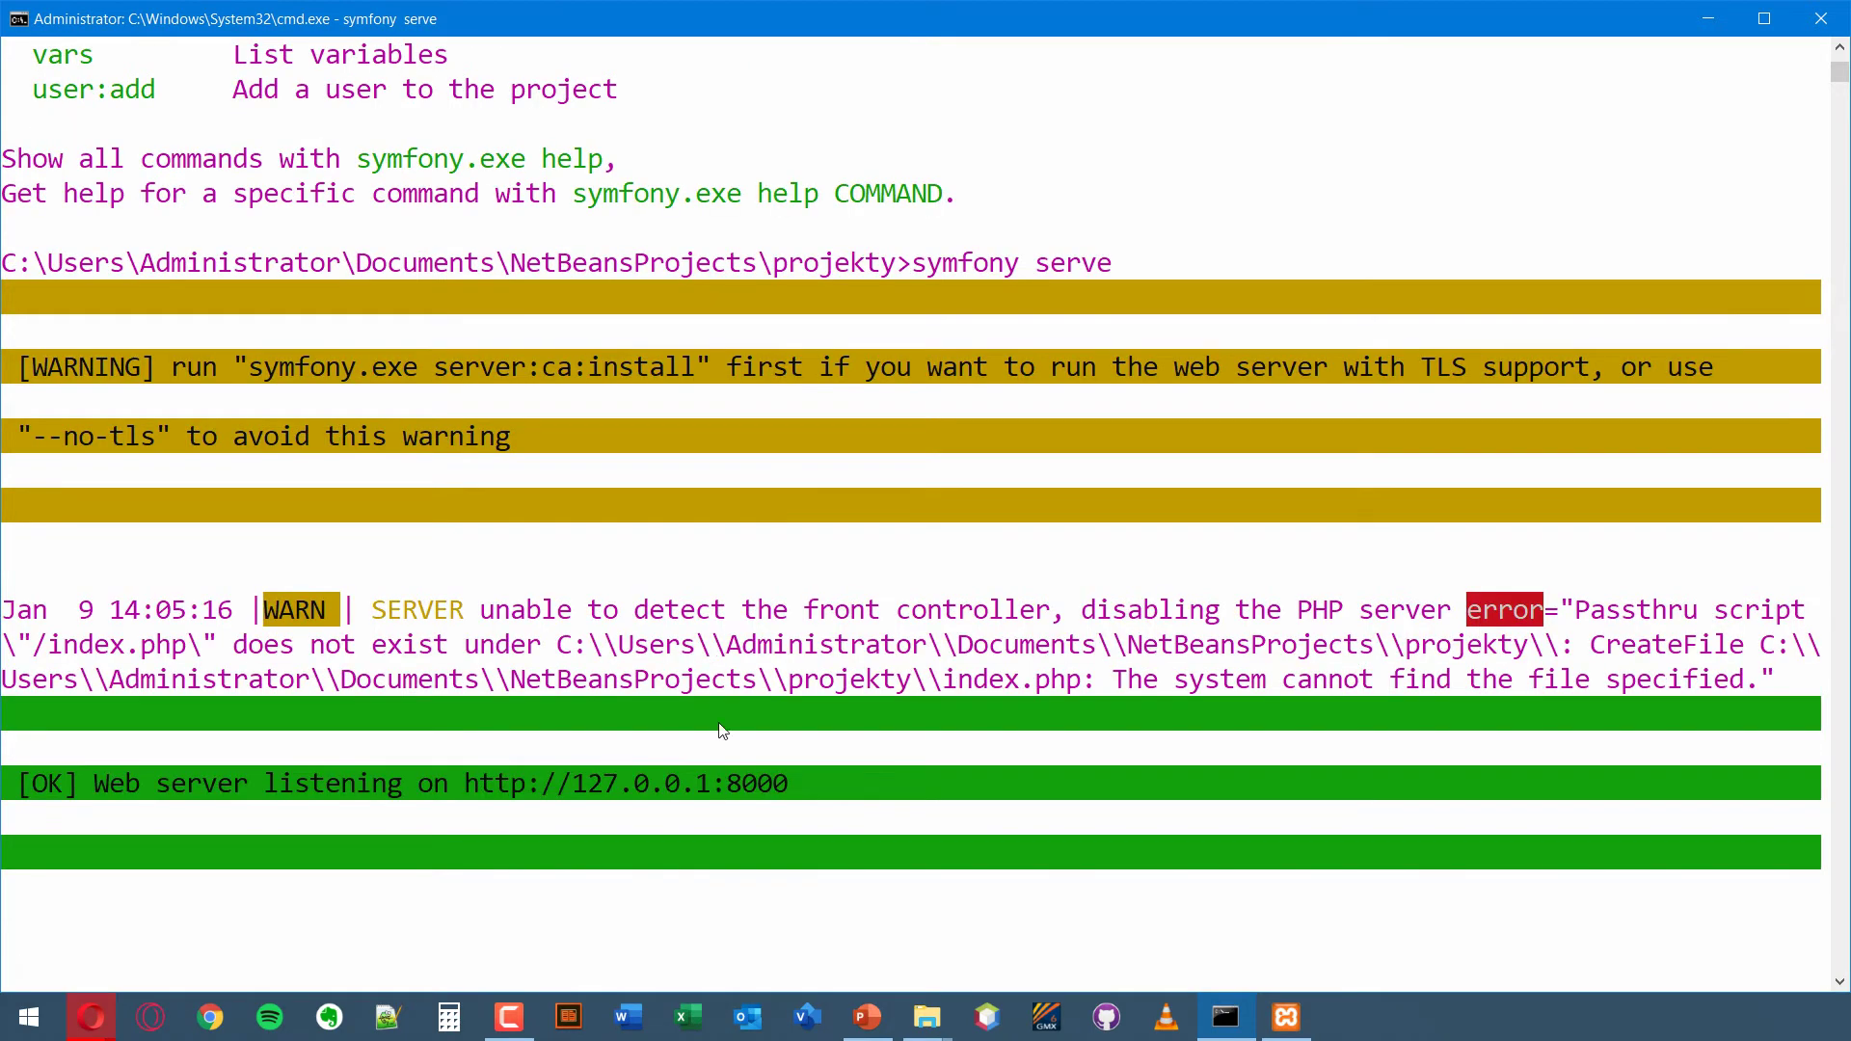
left_click_drag(800, 785, 465, 790)
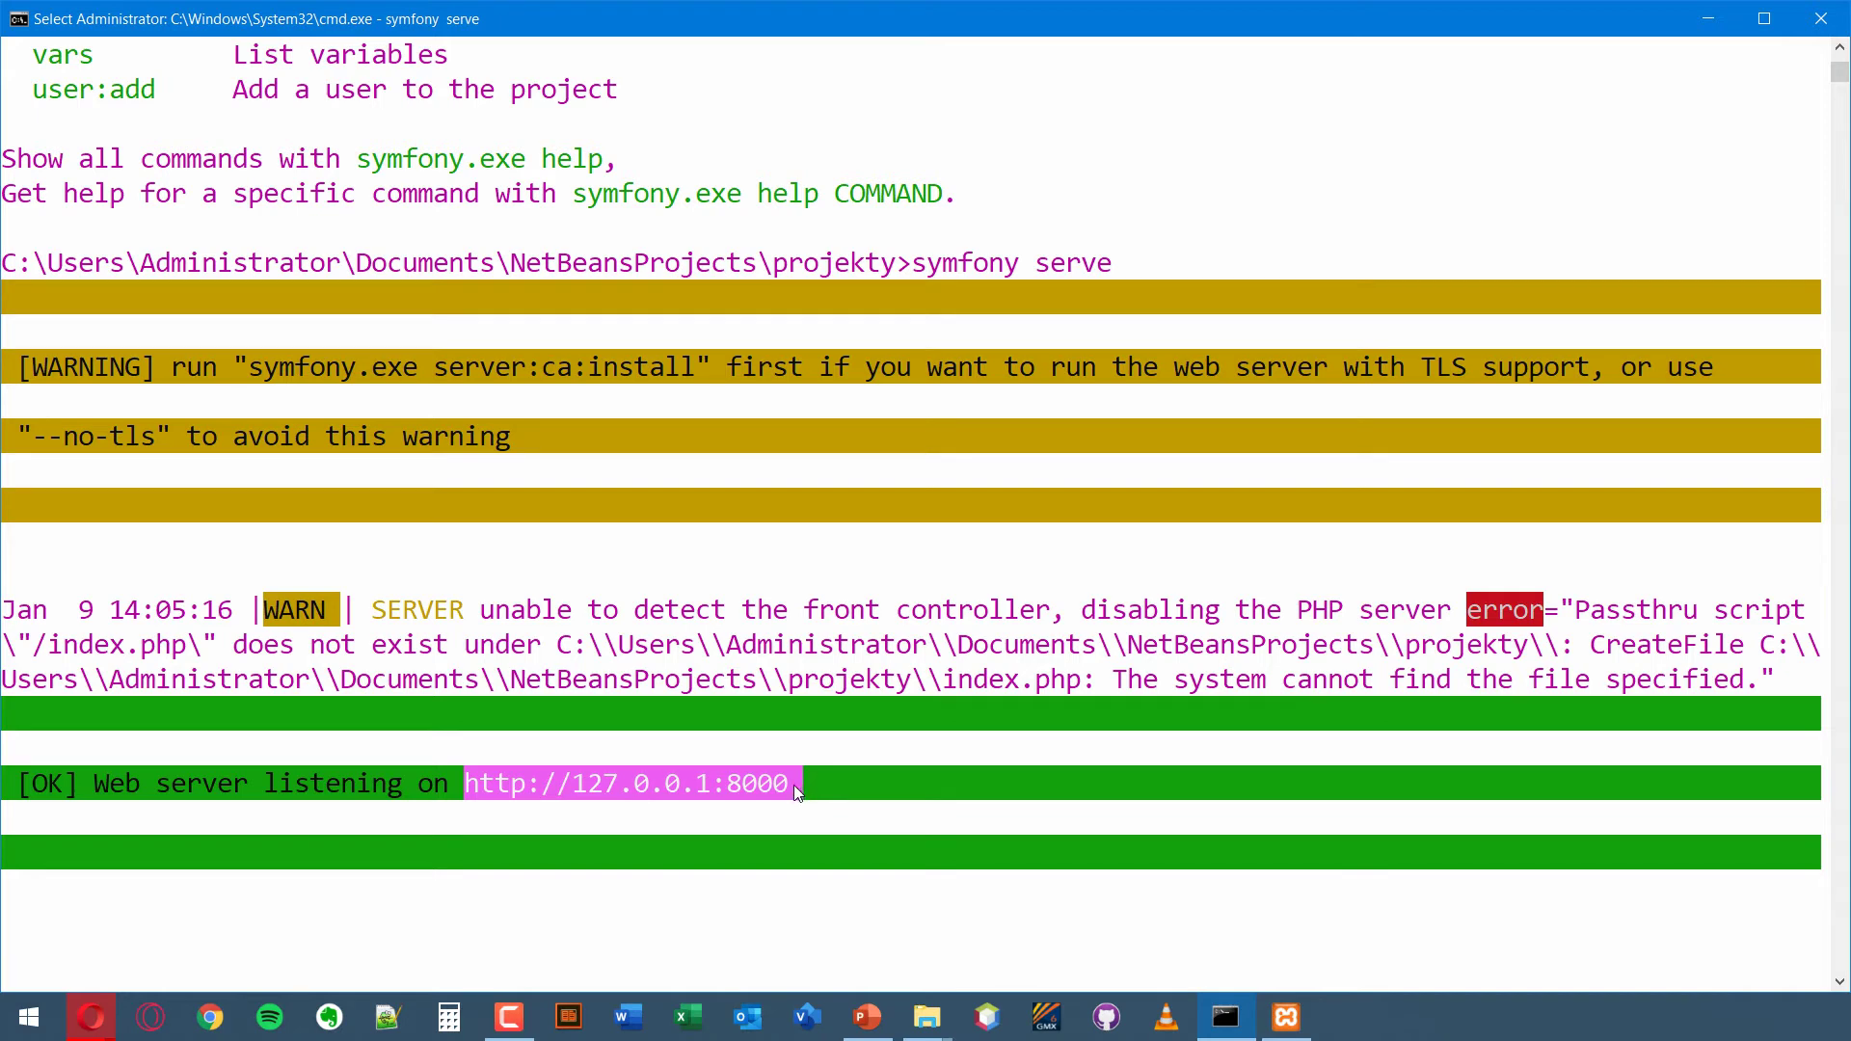
key("ctrl+c")
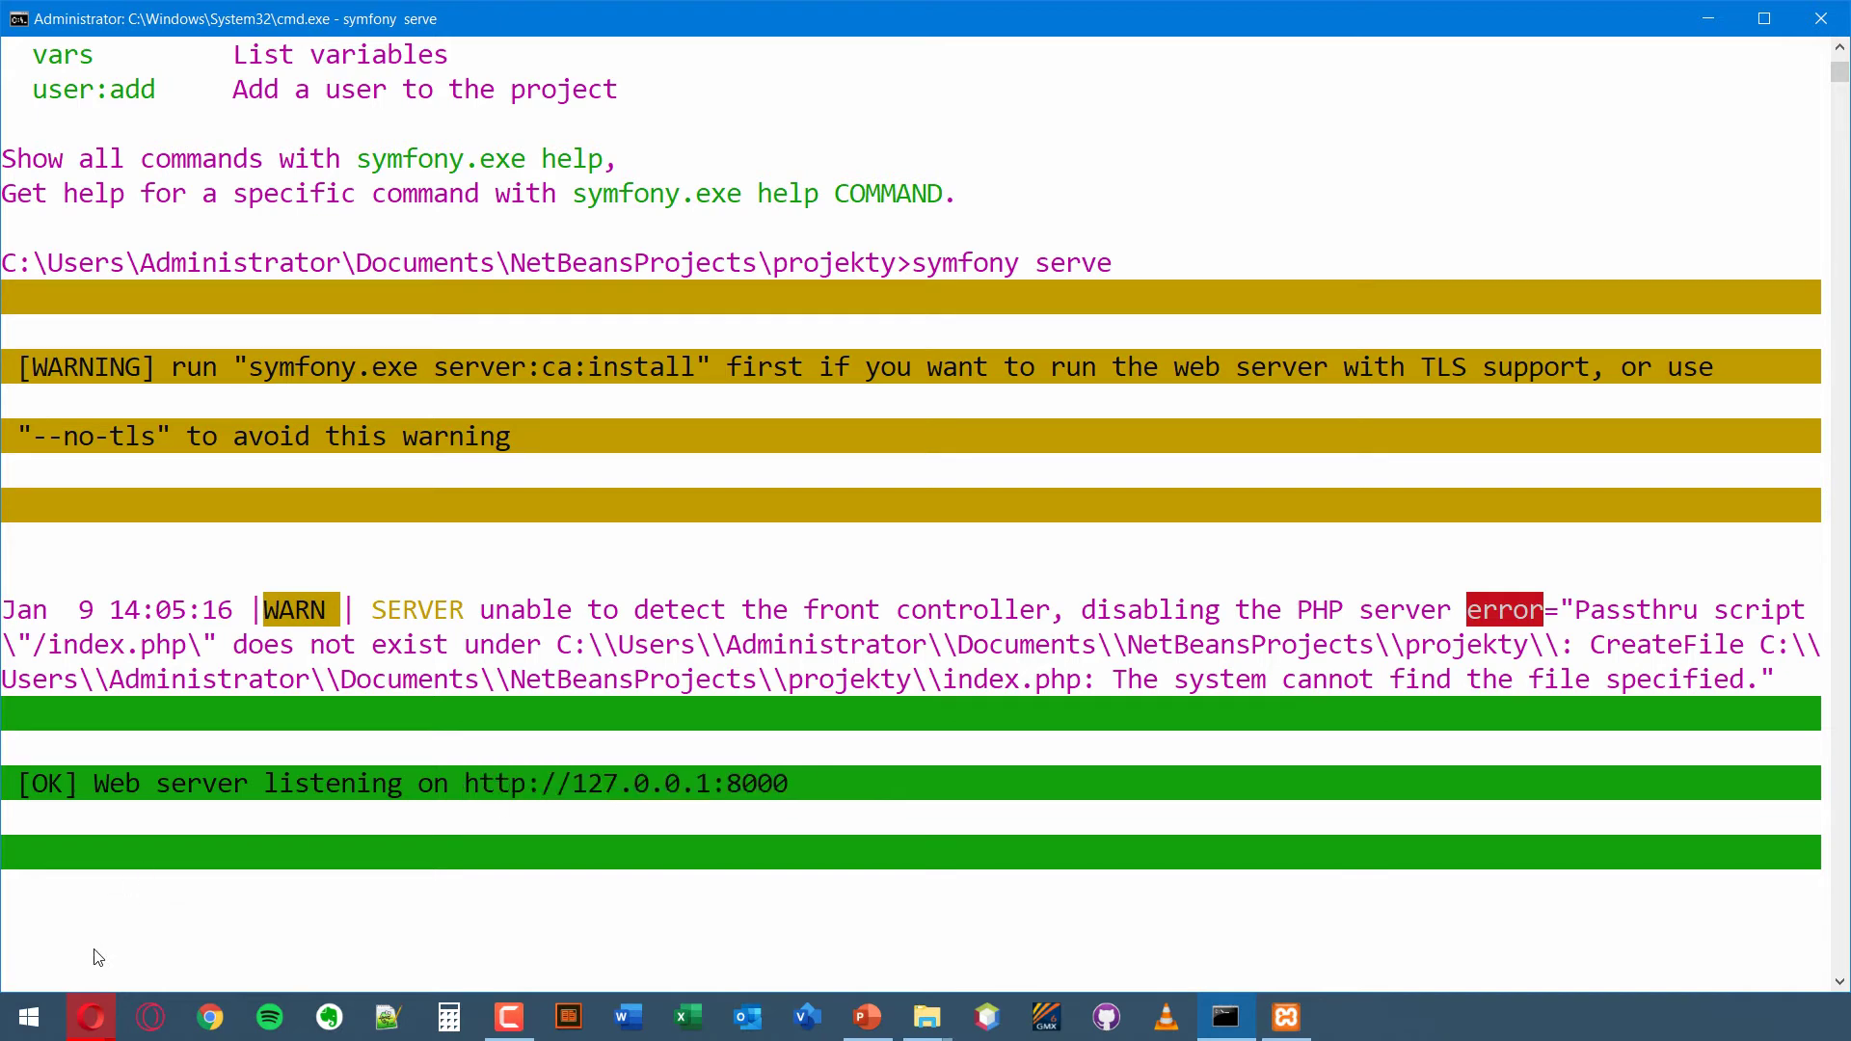
left_click(69, 940)
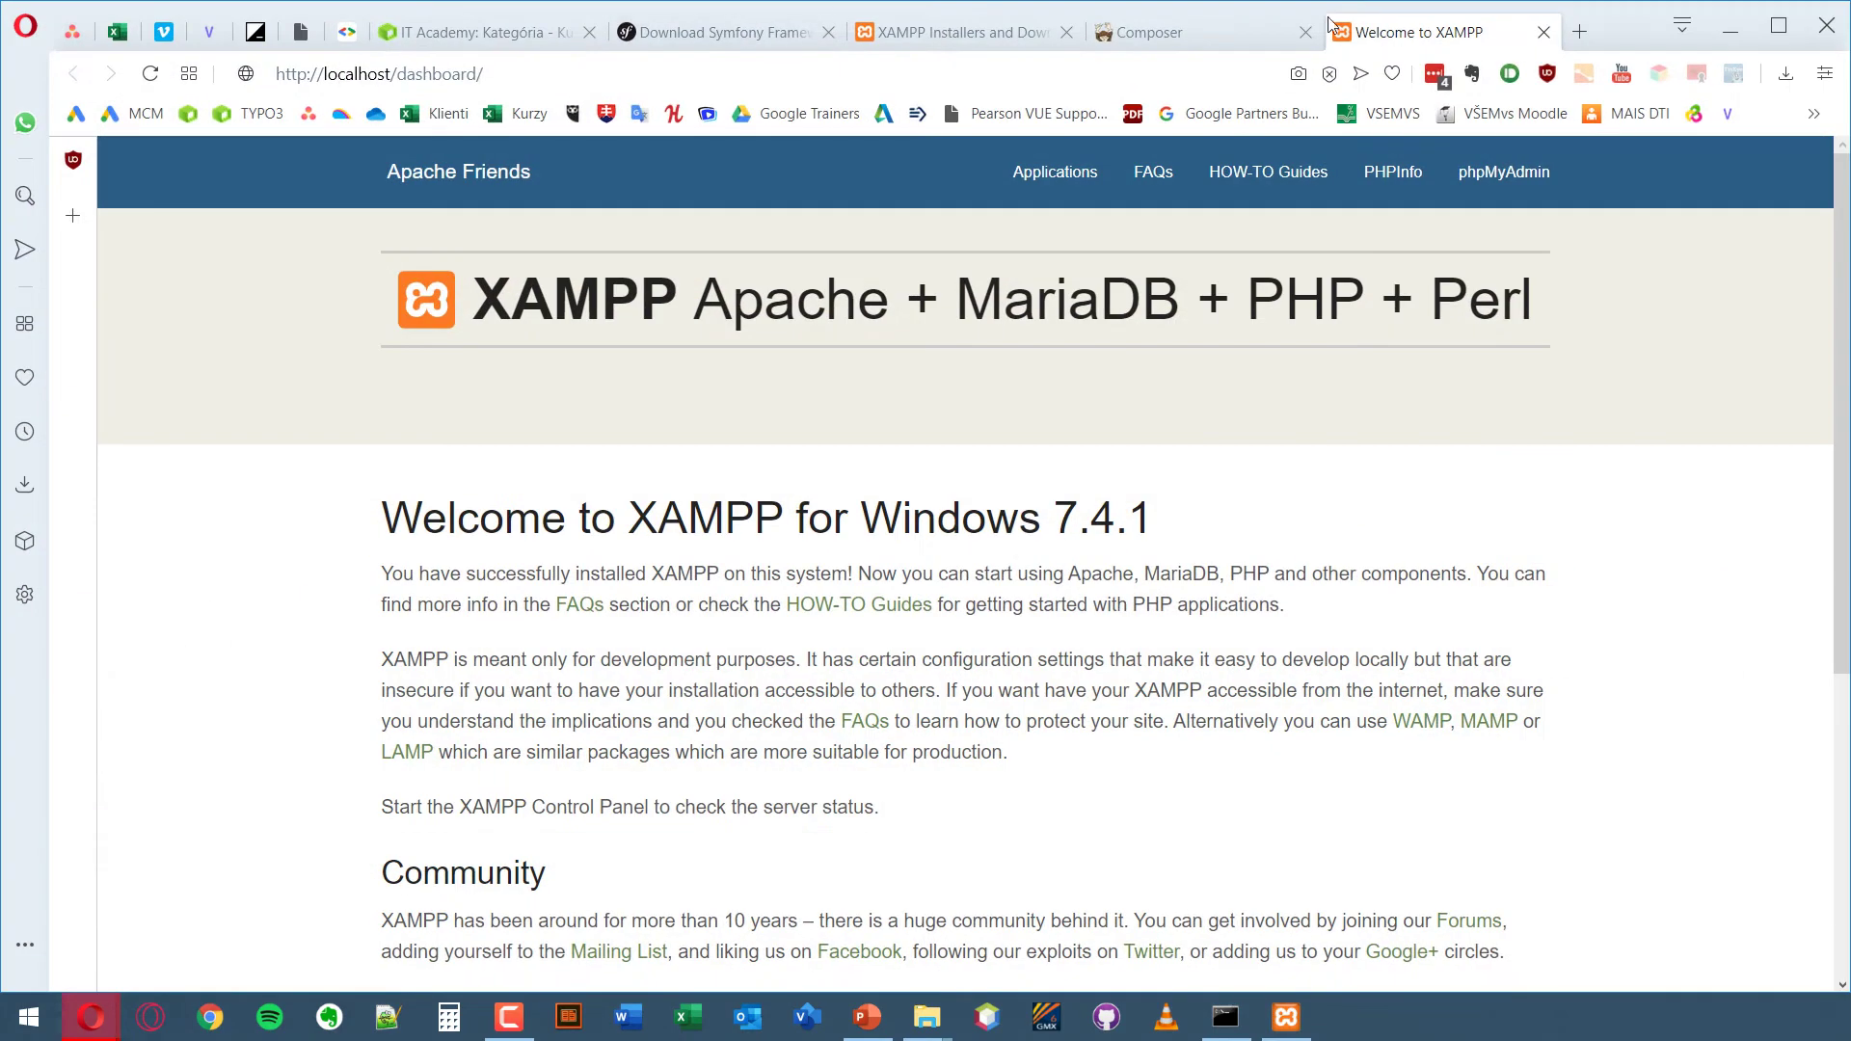
left_click(1576, 35)
key("ctrl+v")
key("Return")
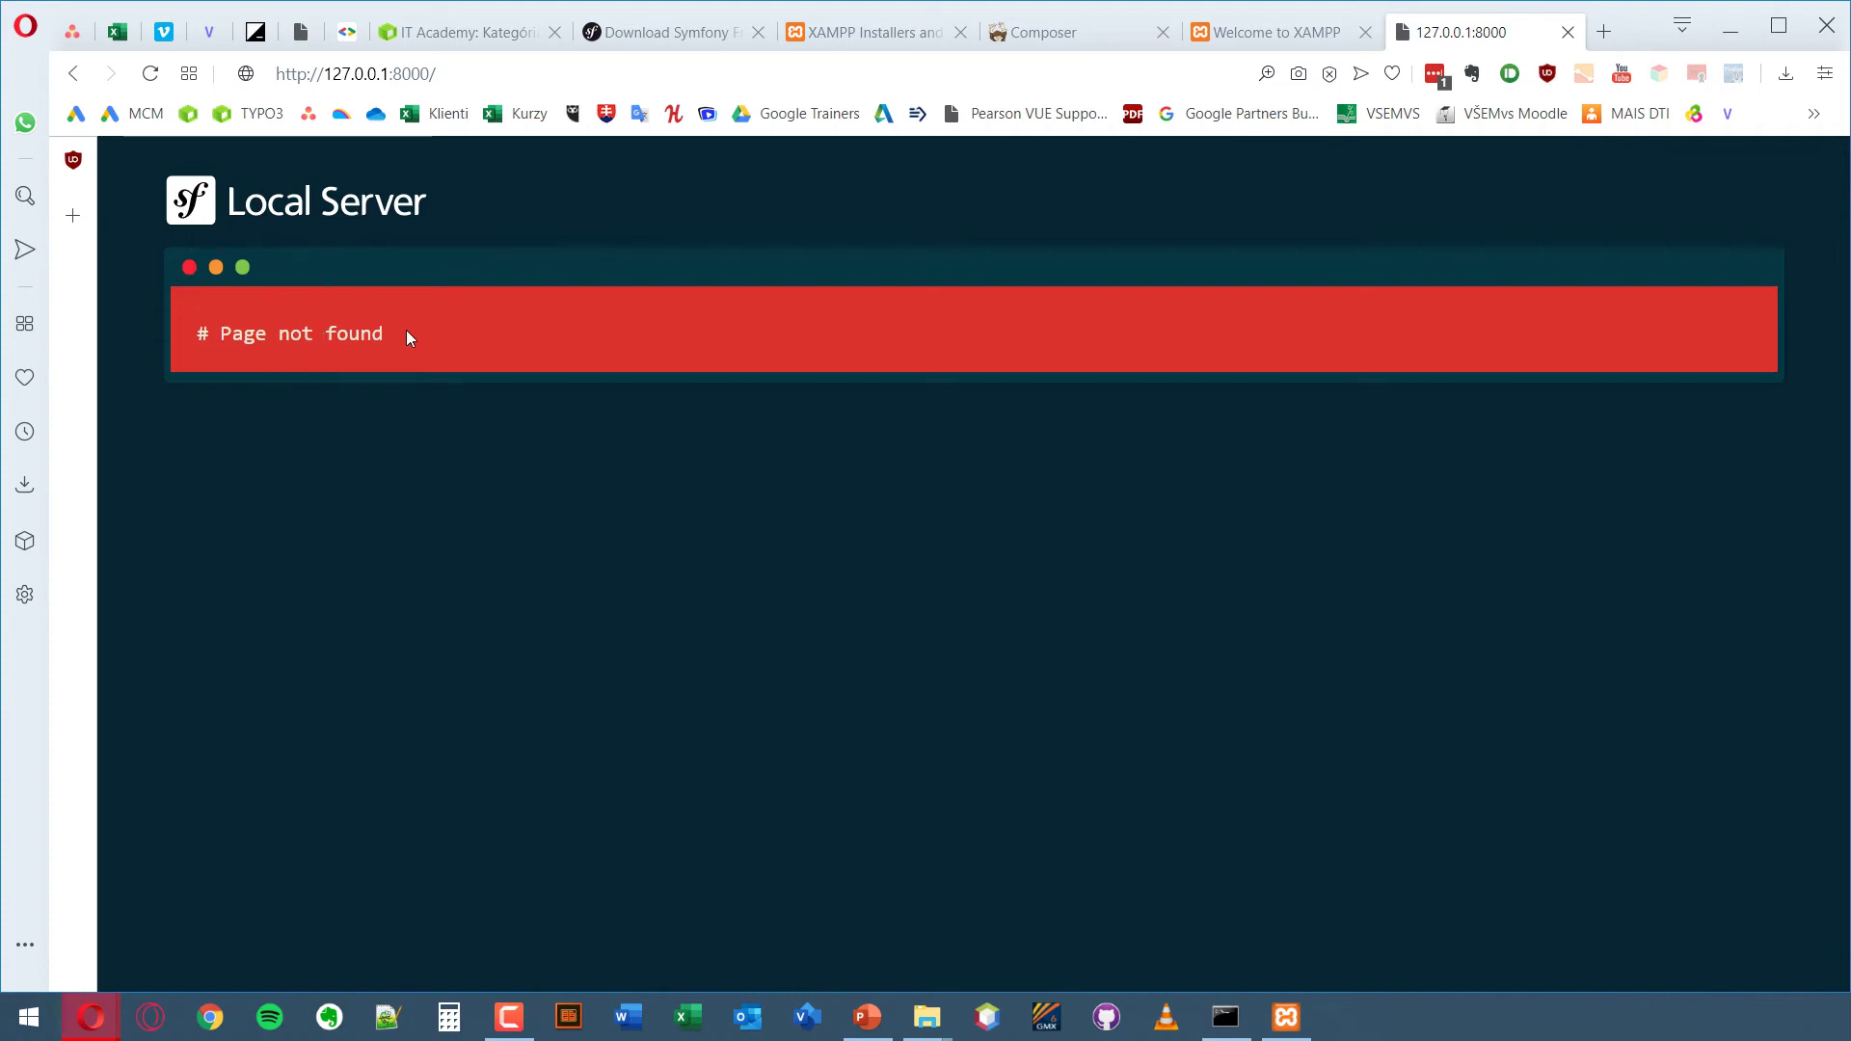
- Compare the XAMPP dashboard with the Symfony server page, and open 127.0.0.1 without a port in a new tab
left_click(1326, 24)
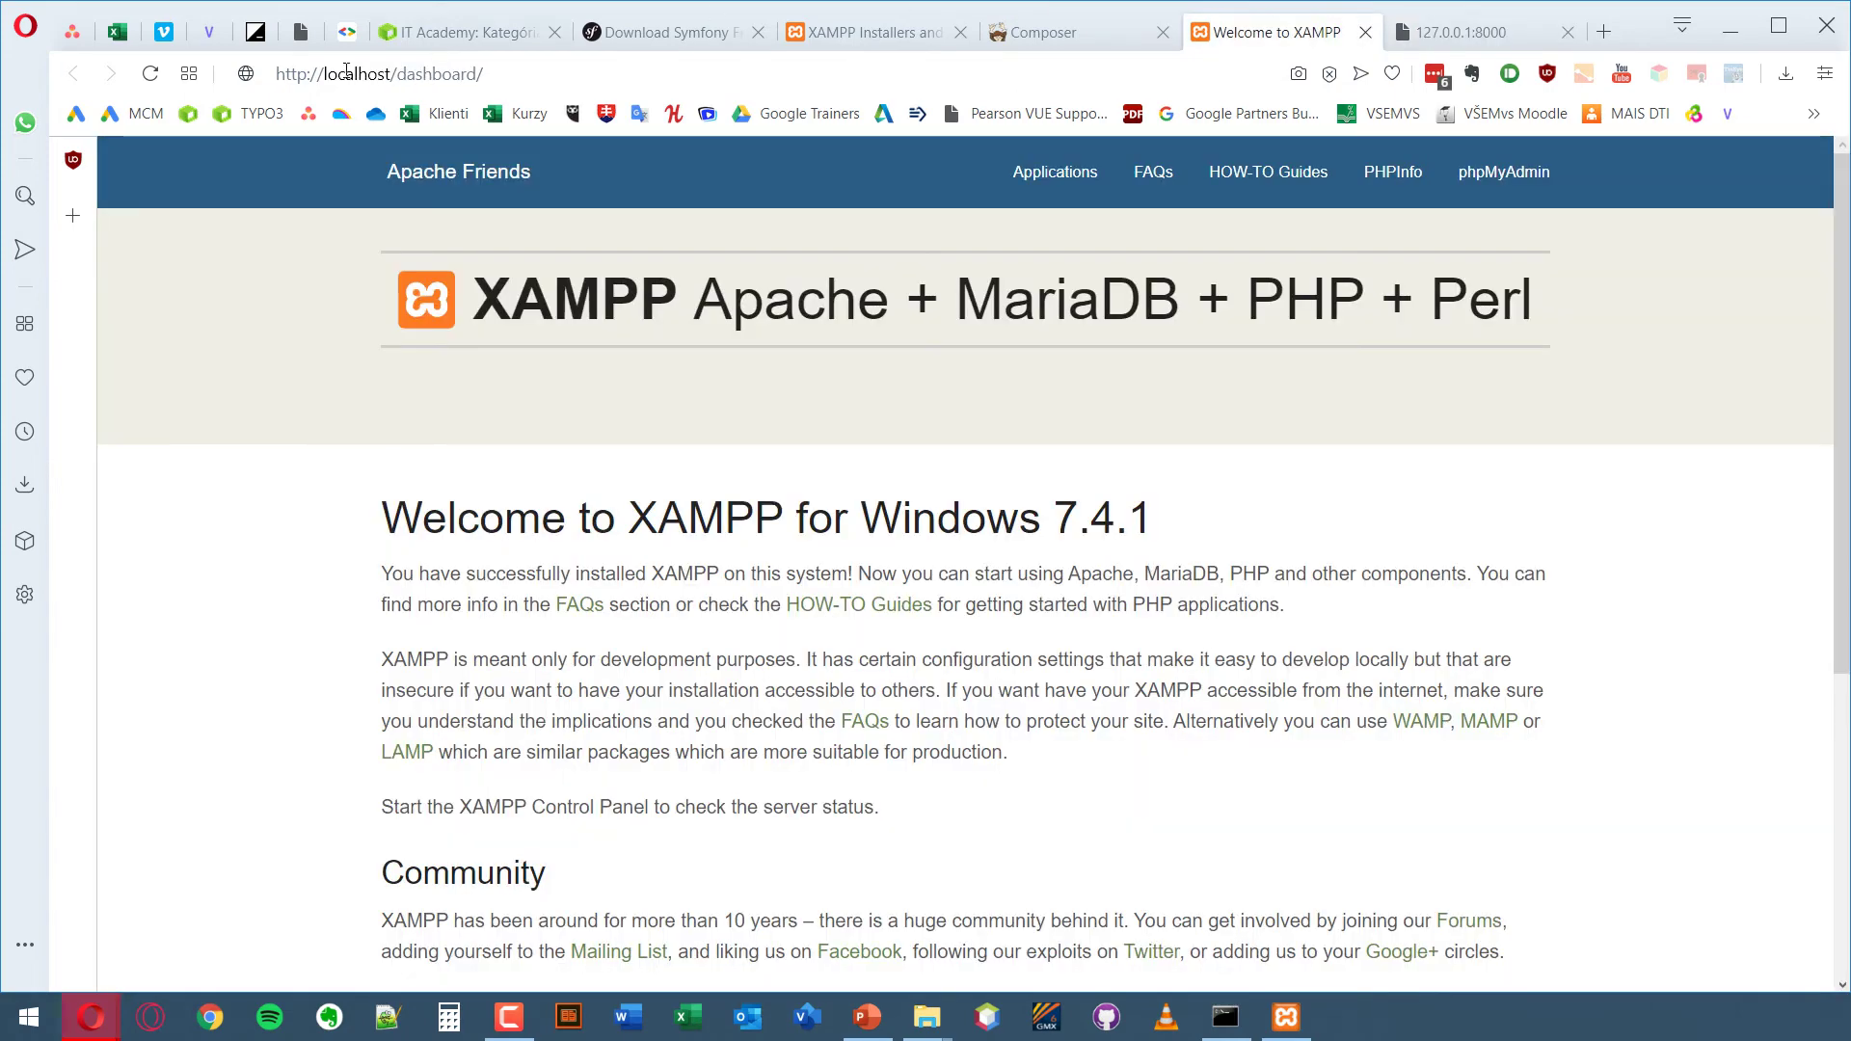
left_click(1463, 32)
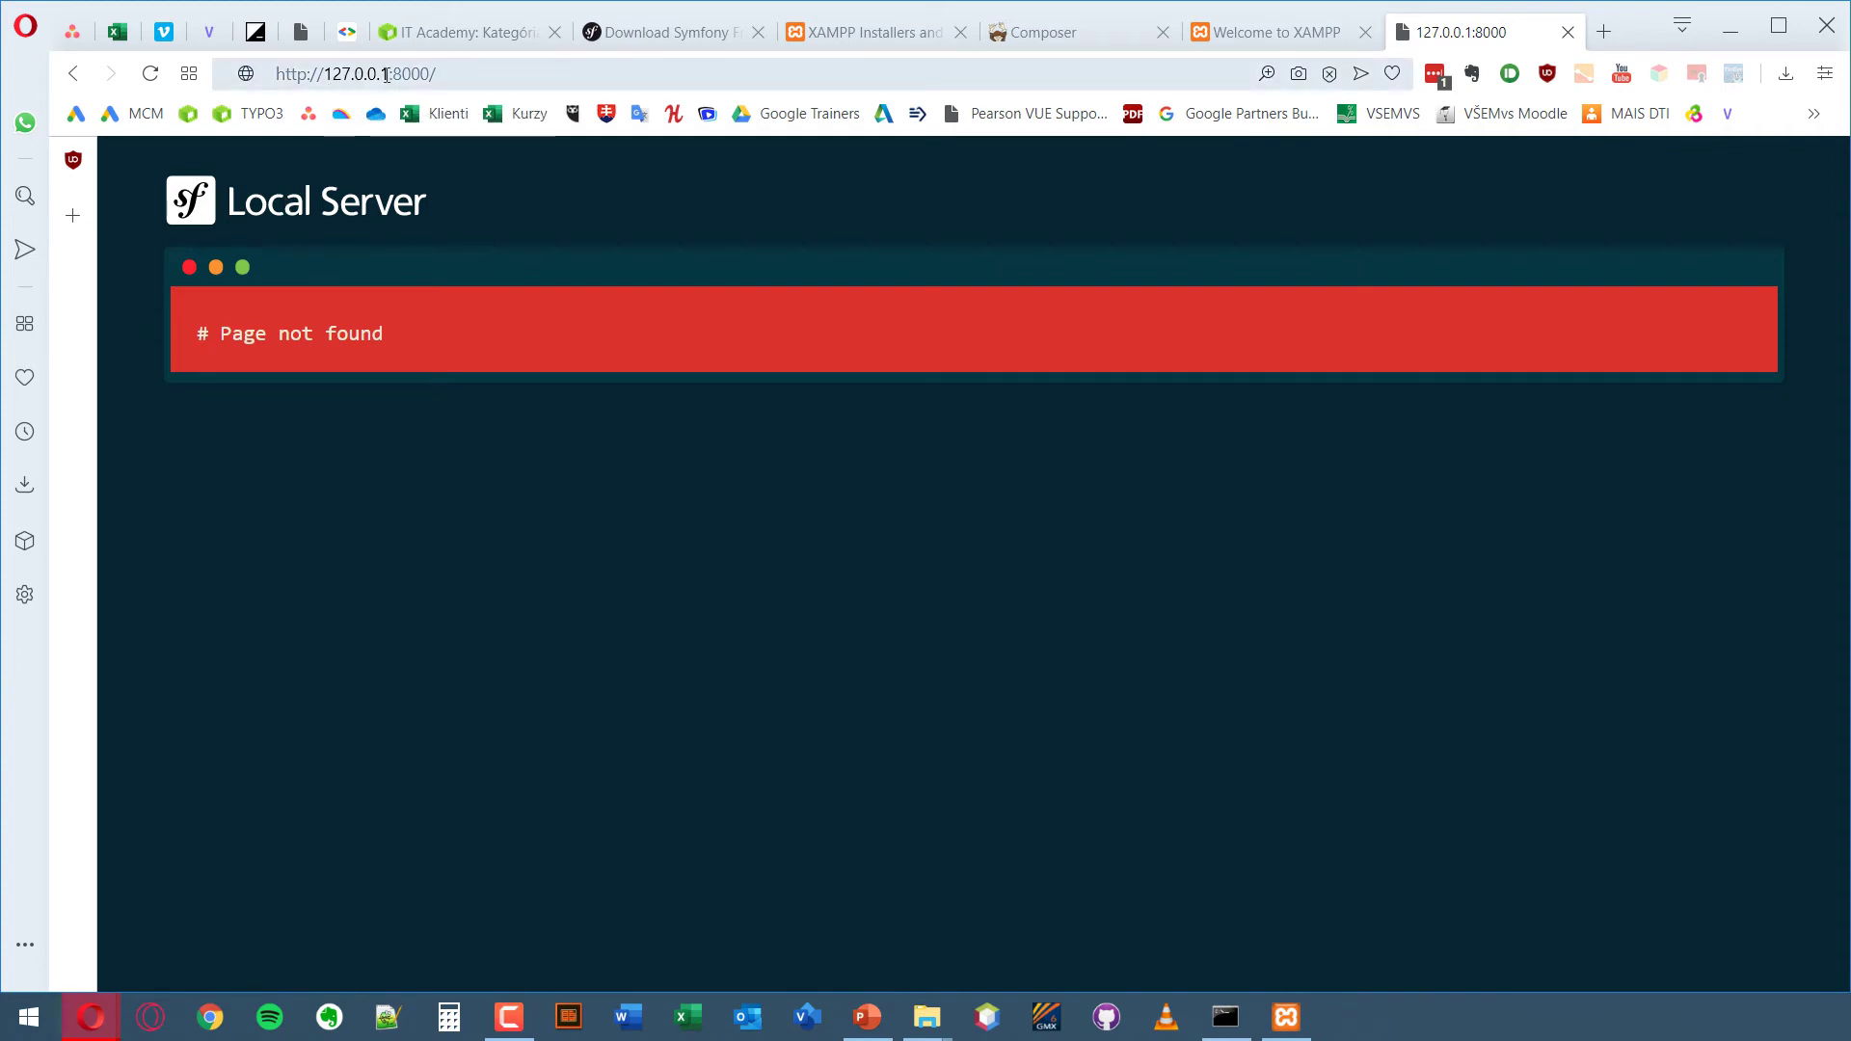
left_click_drag(386, 75, 324, 75)
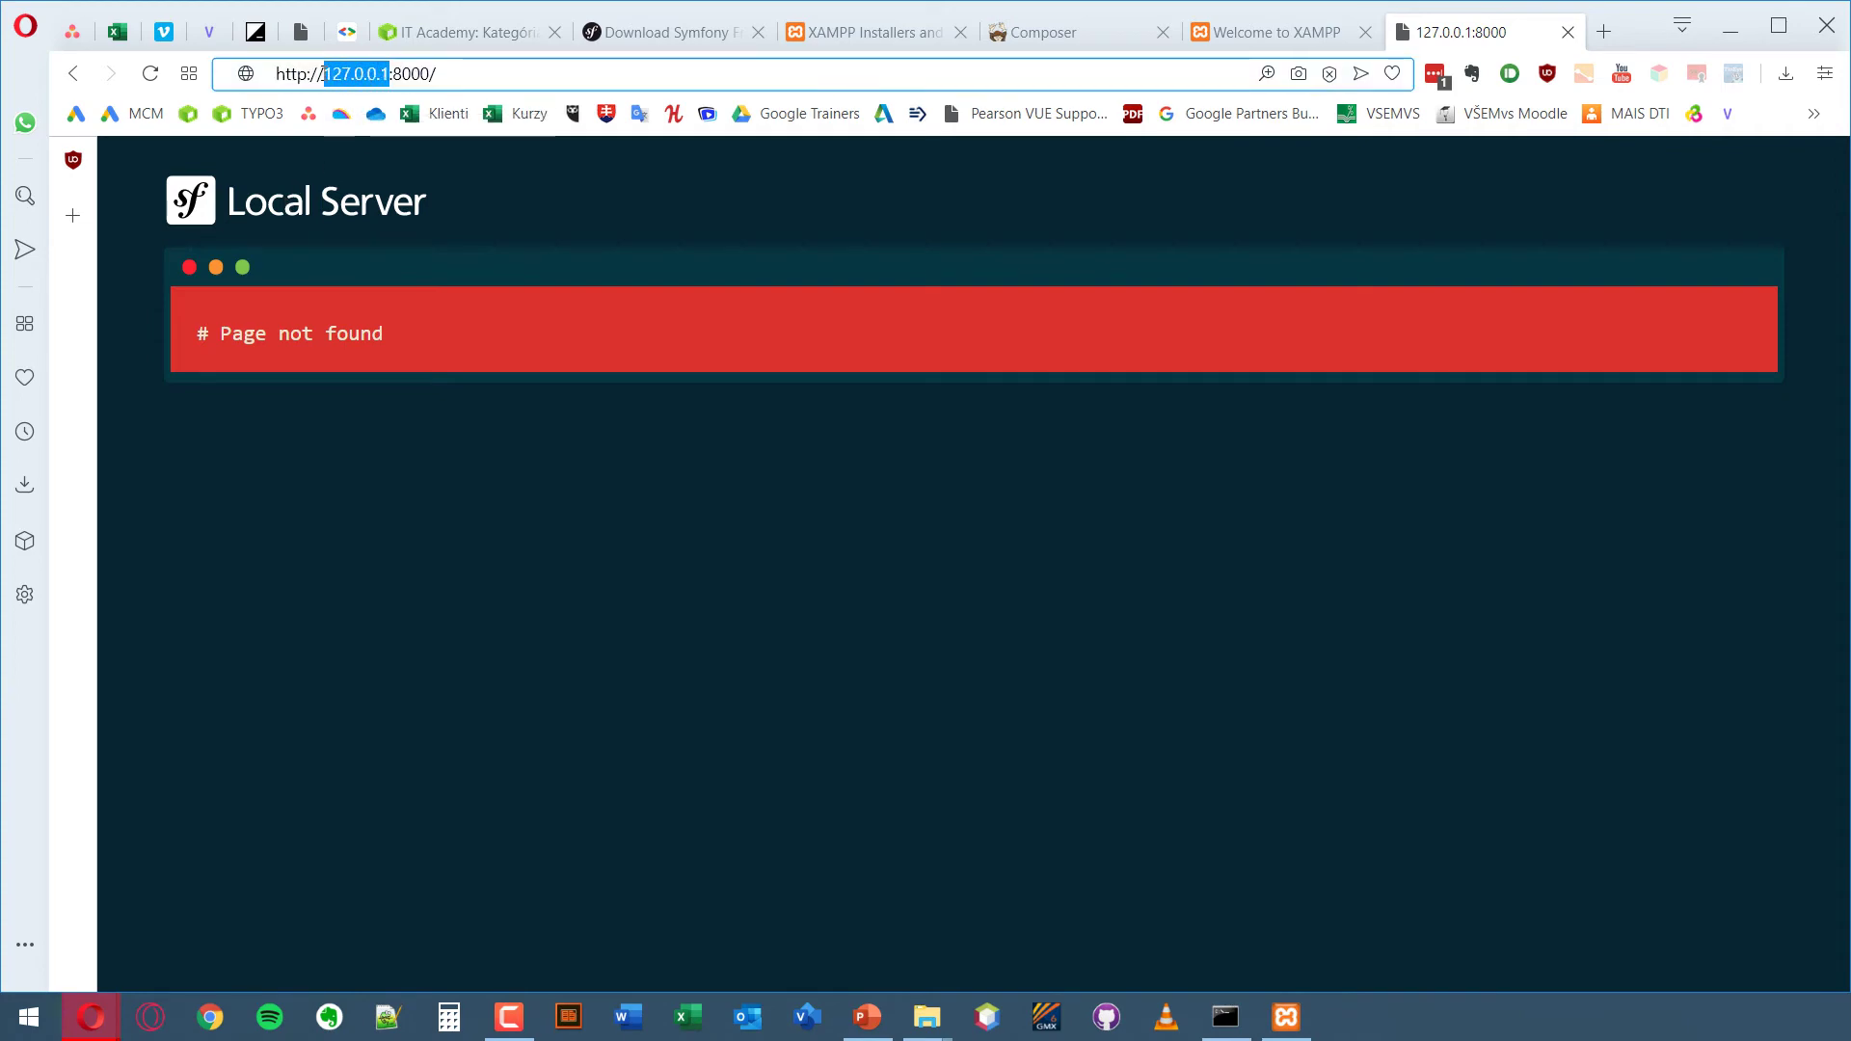
left_click(1603, 32)
key("ctrl+v")
key("Return")
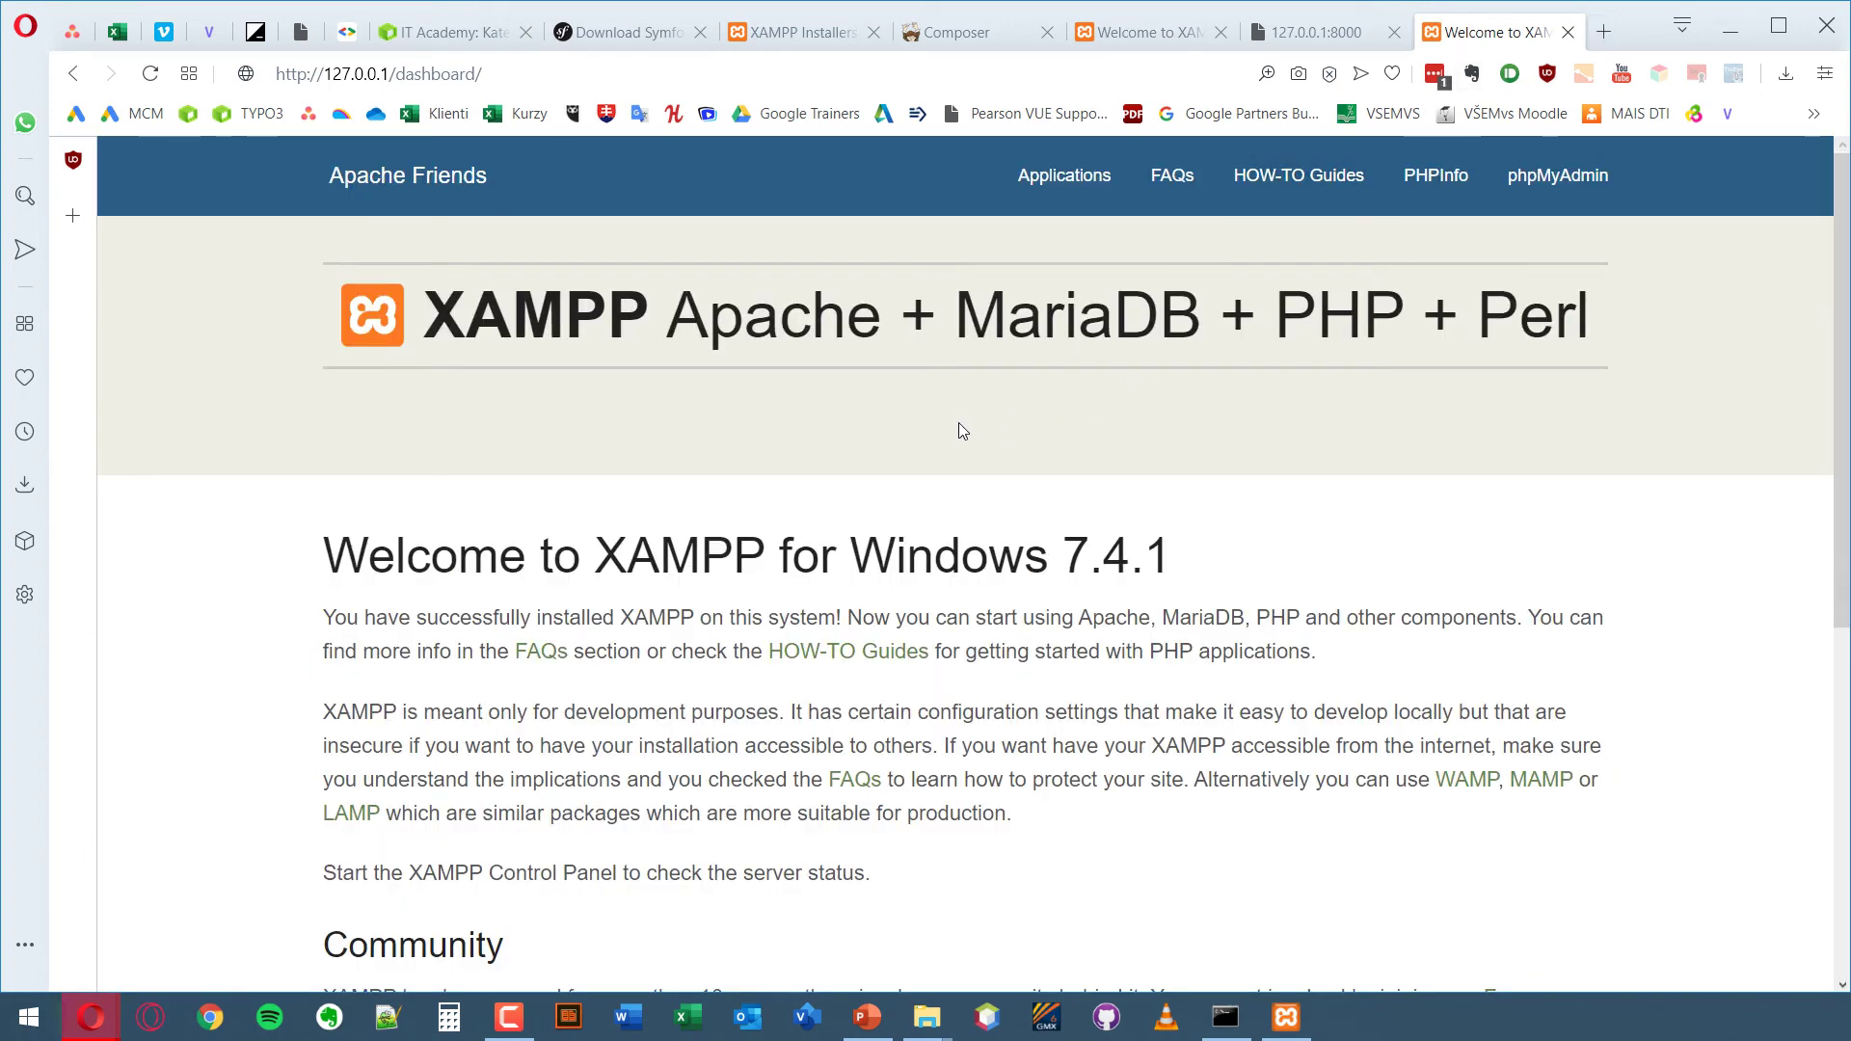
- Compare the 127.0.0.1:8000 page with the 127.0.0.1 dashboard, and load localhost without a port in the dashboard's tab
left_click(1319, 33)
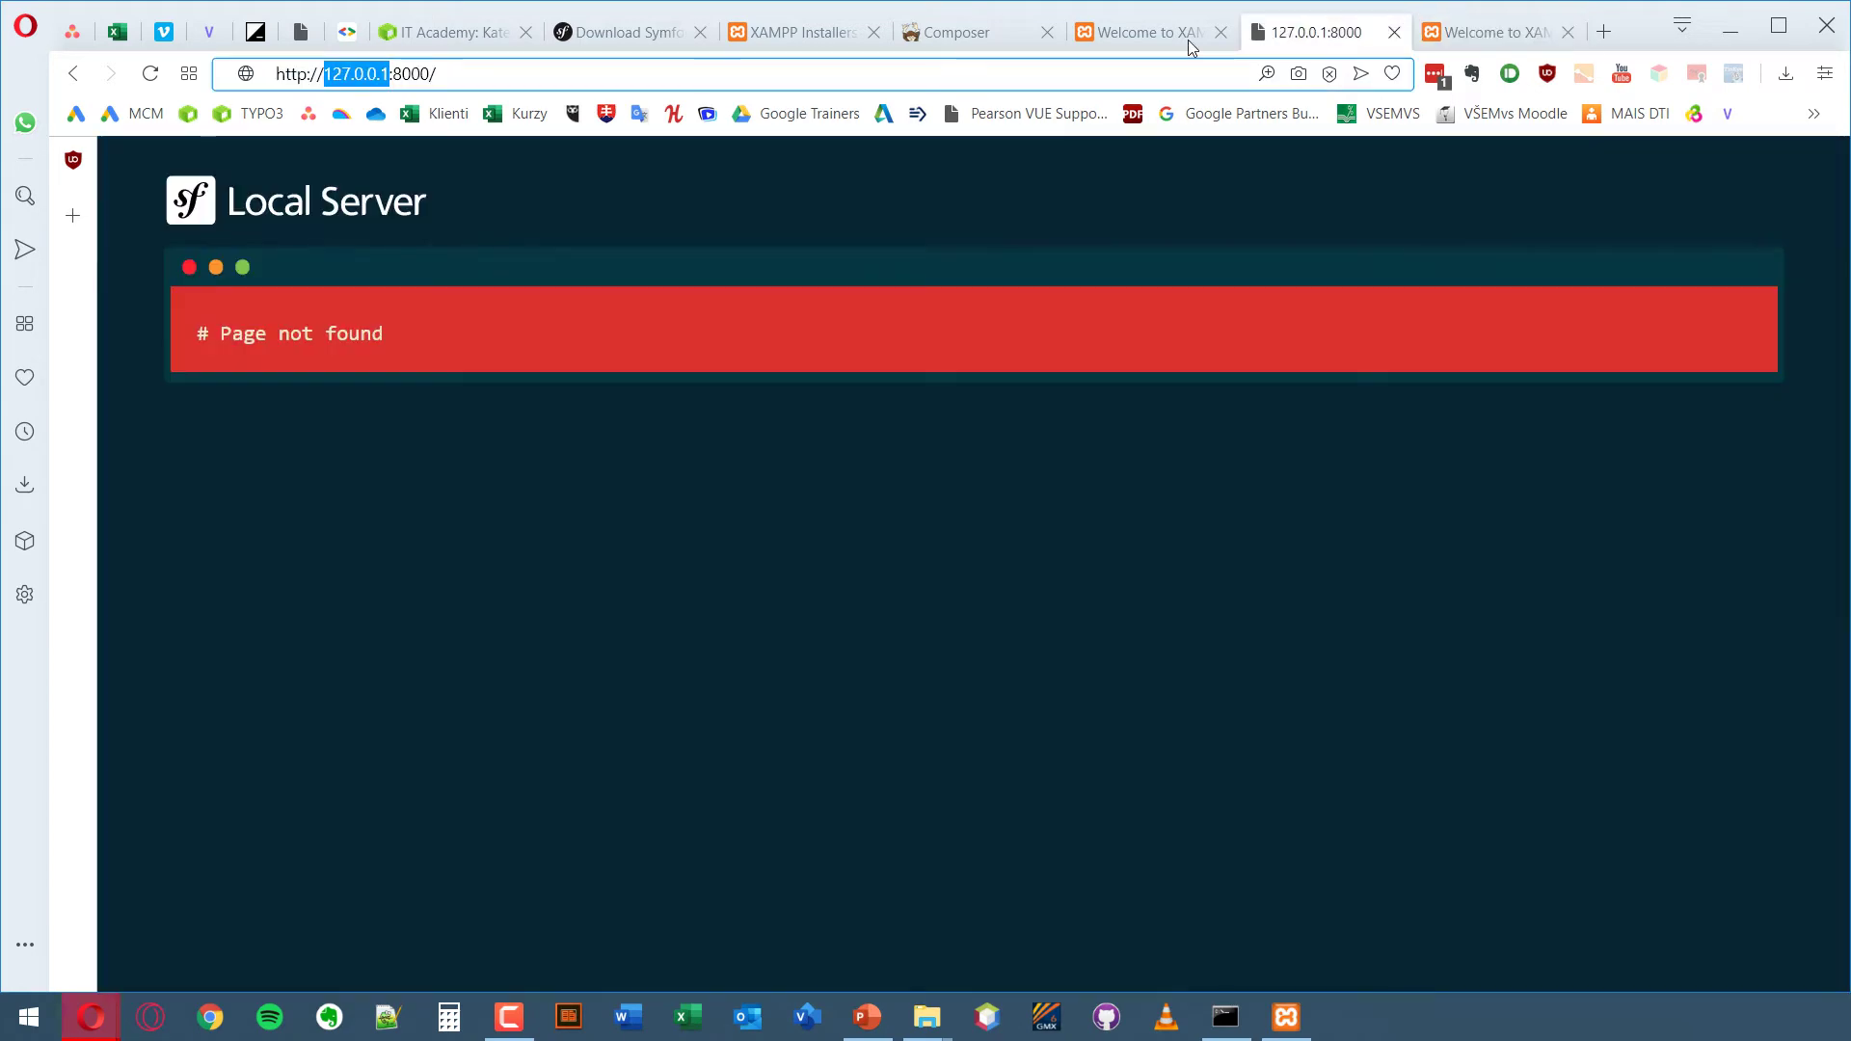
left_click(1528, 34)
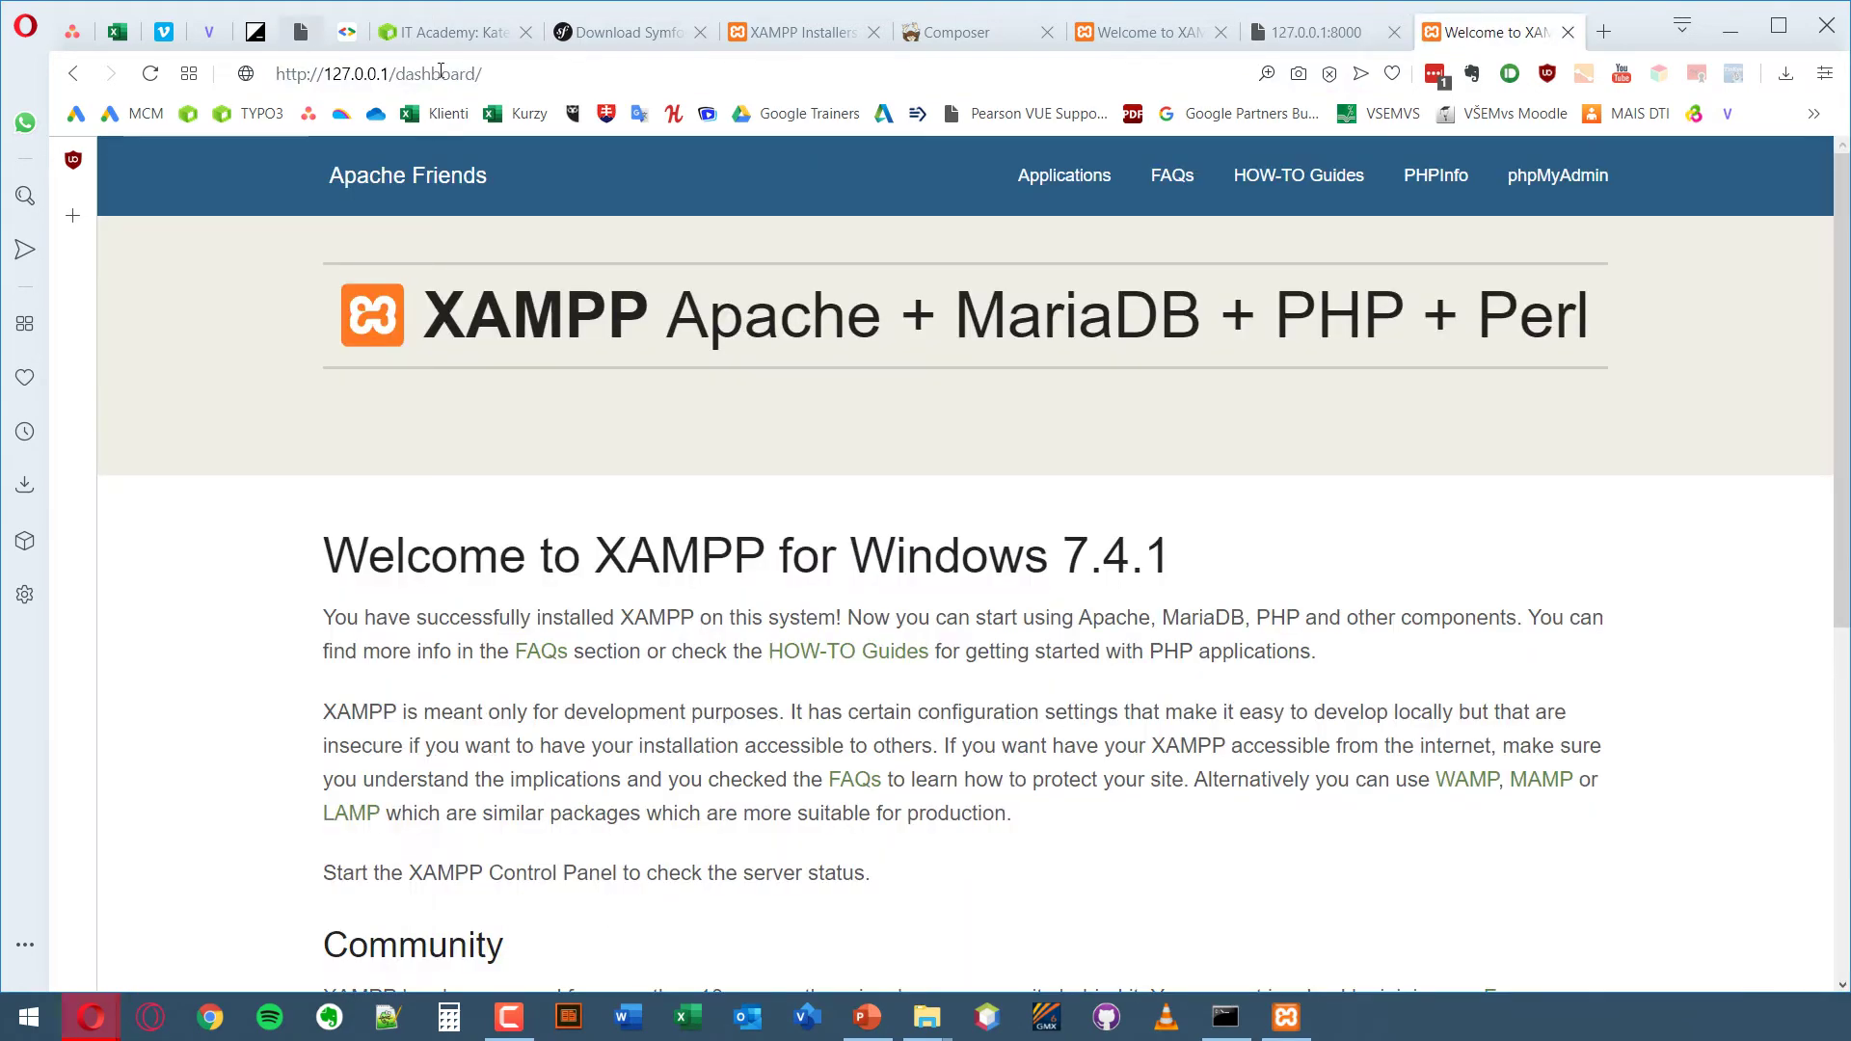
type("localhost:8080")
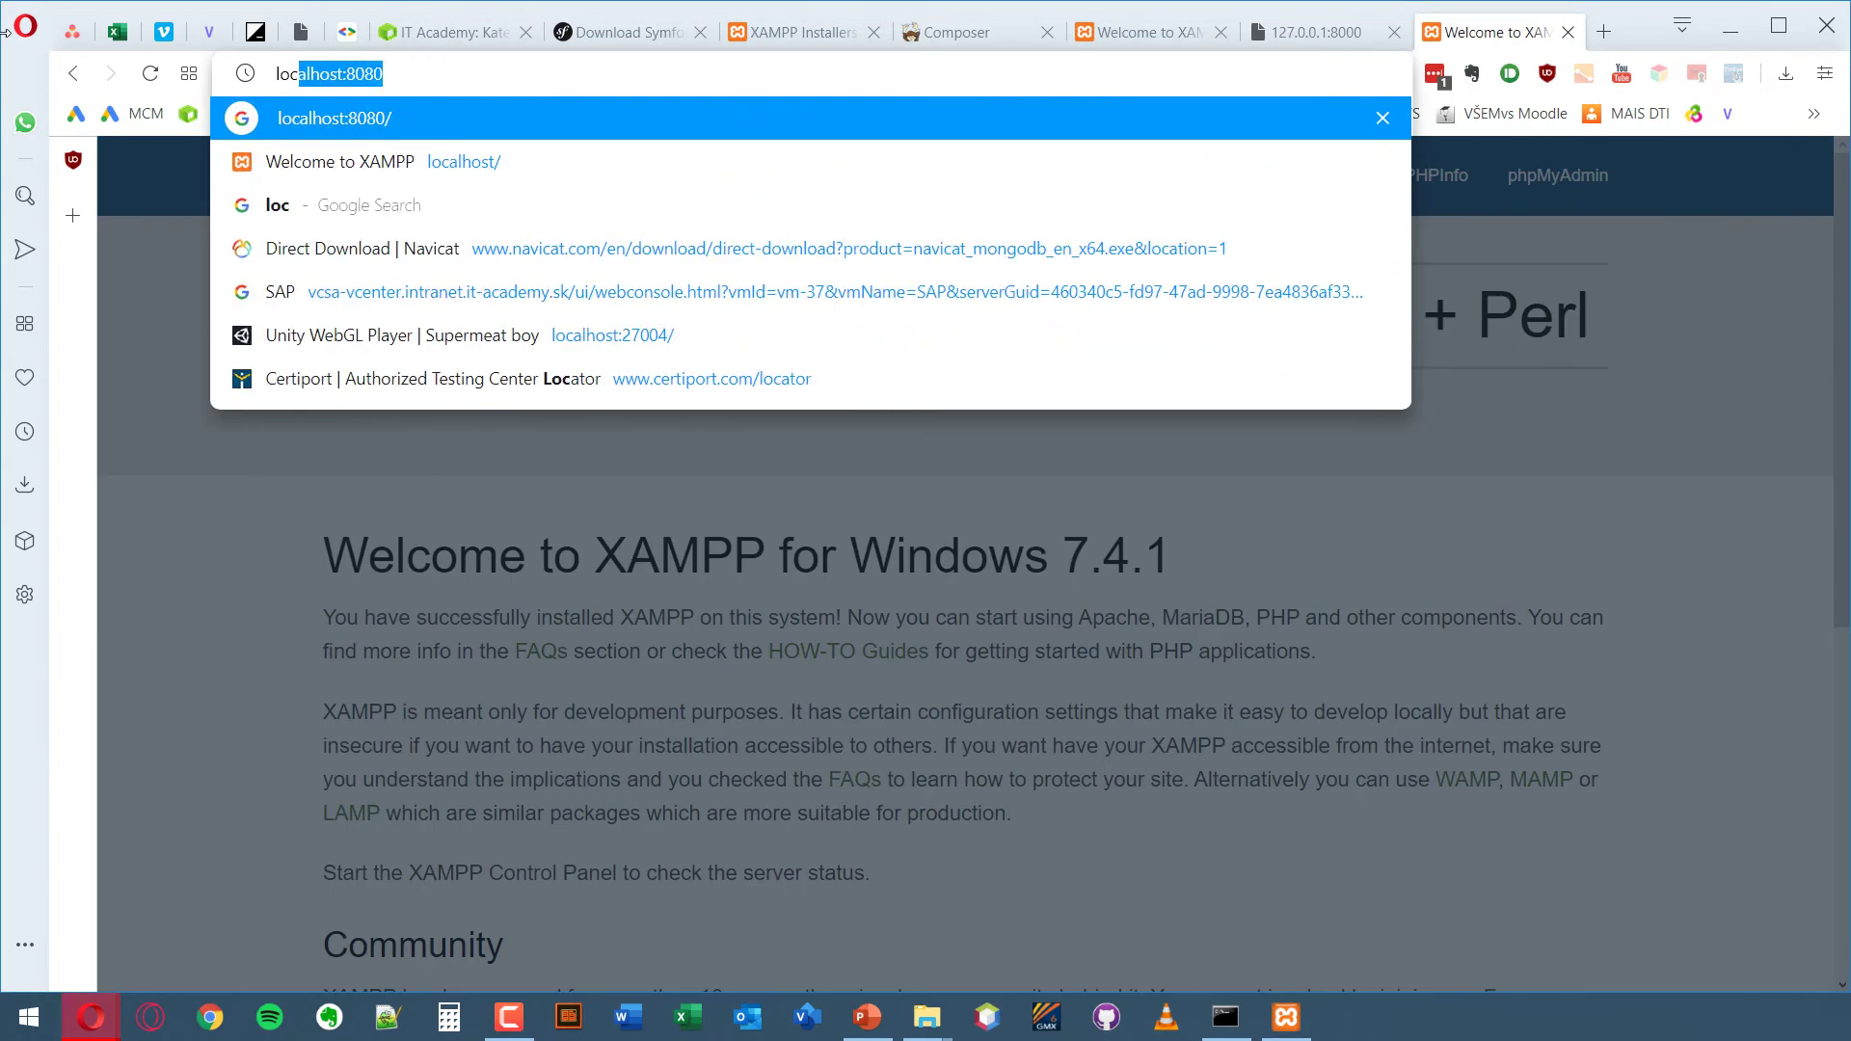
key("BackSpace")
key("BackSpace")
key("BackSpace")
key("BackSpace")
key("BackSpace")
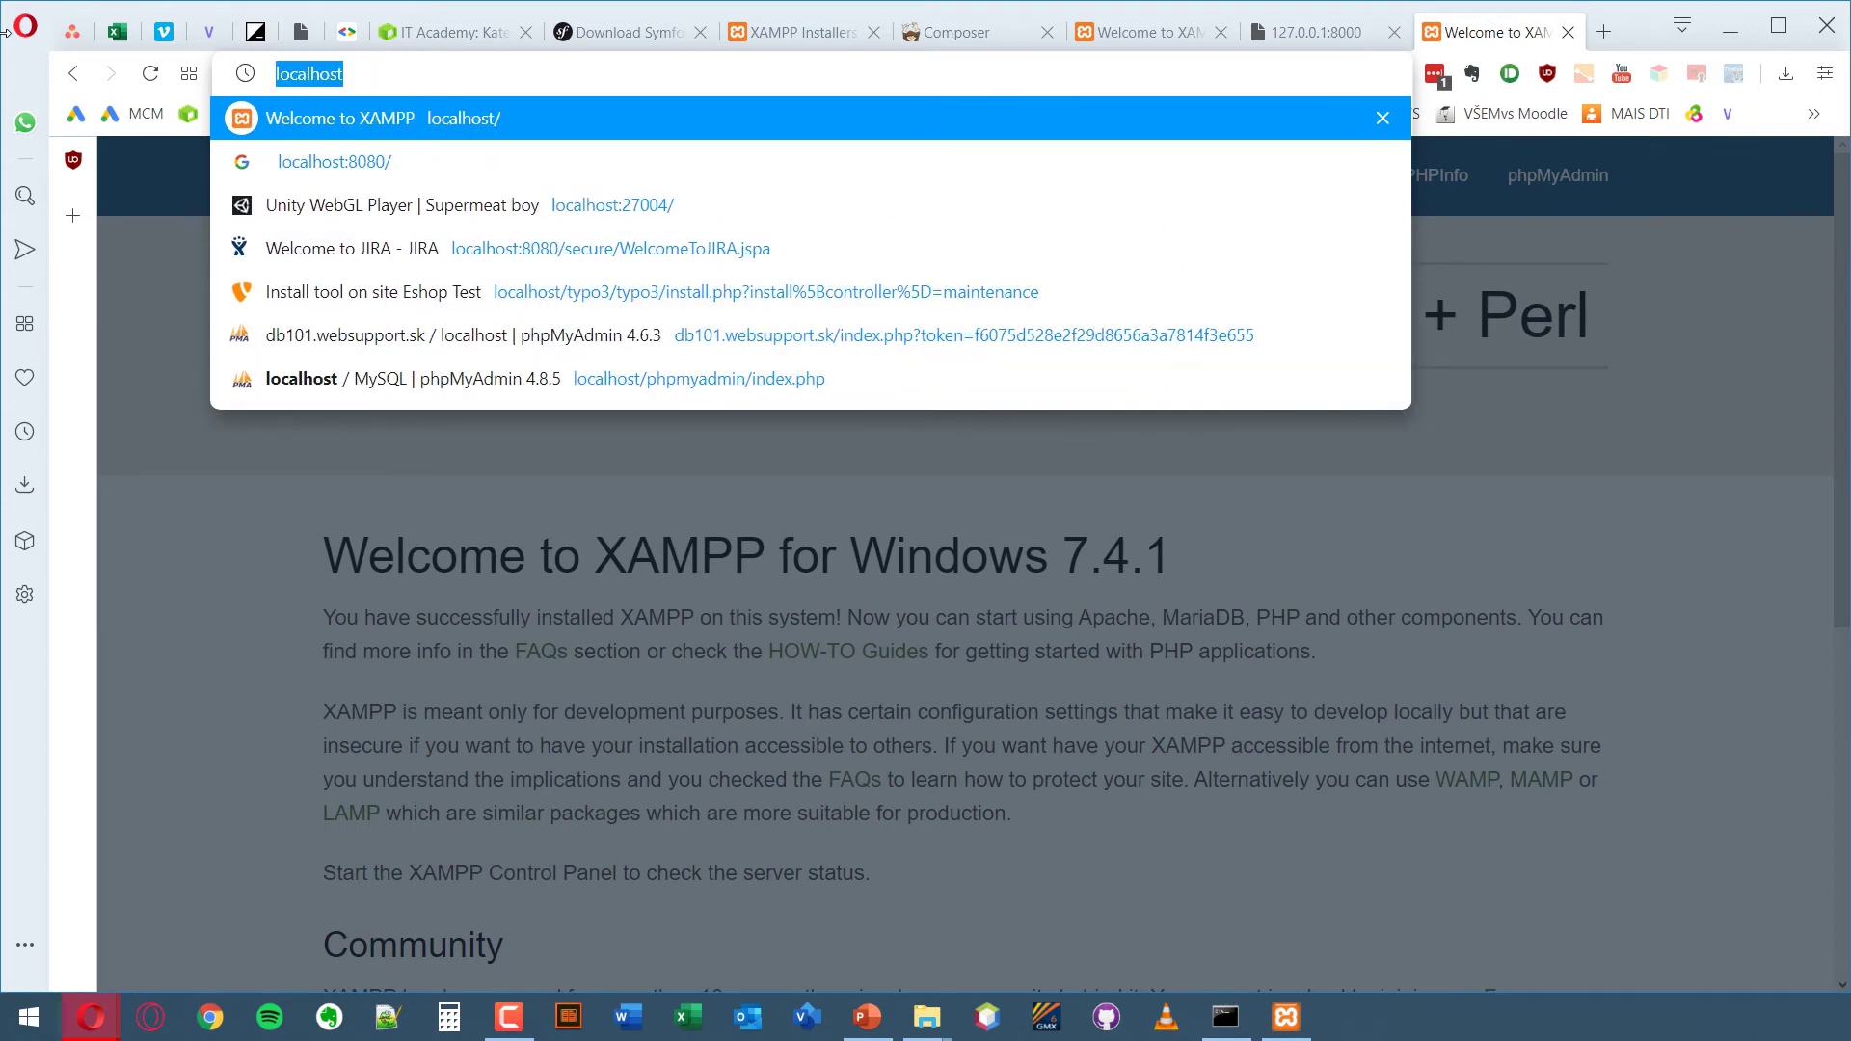
key("Return")
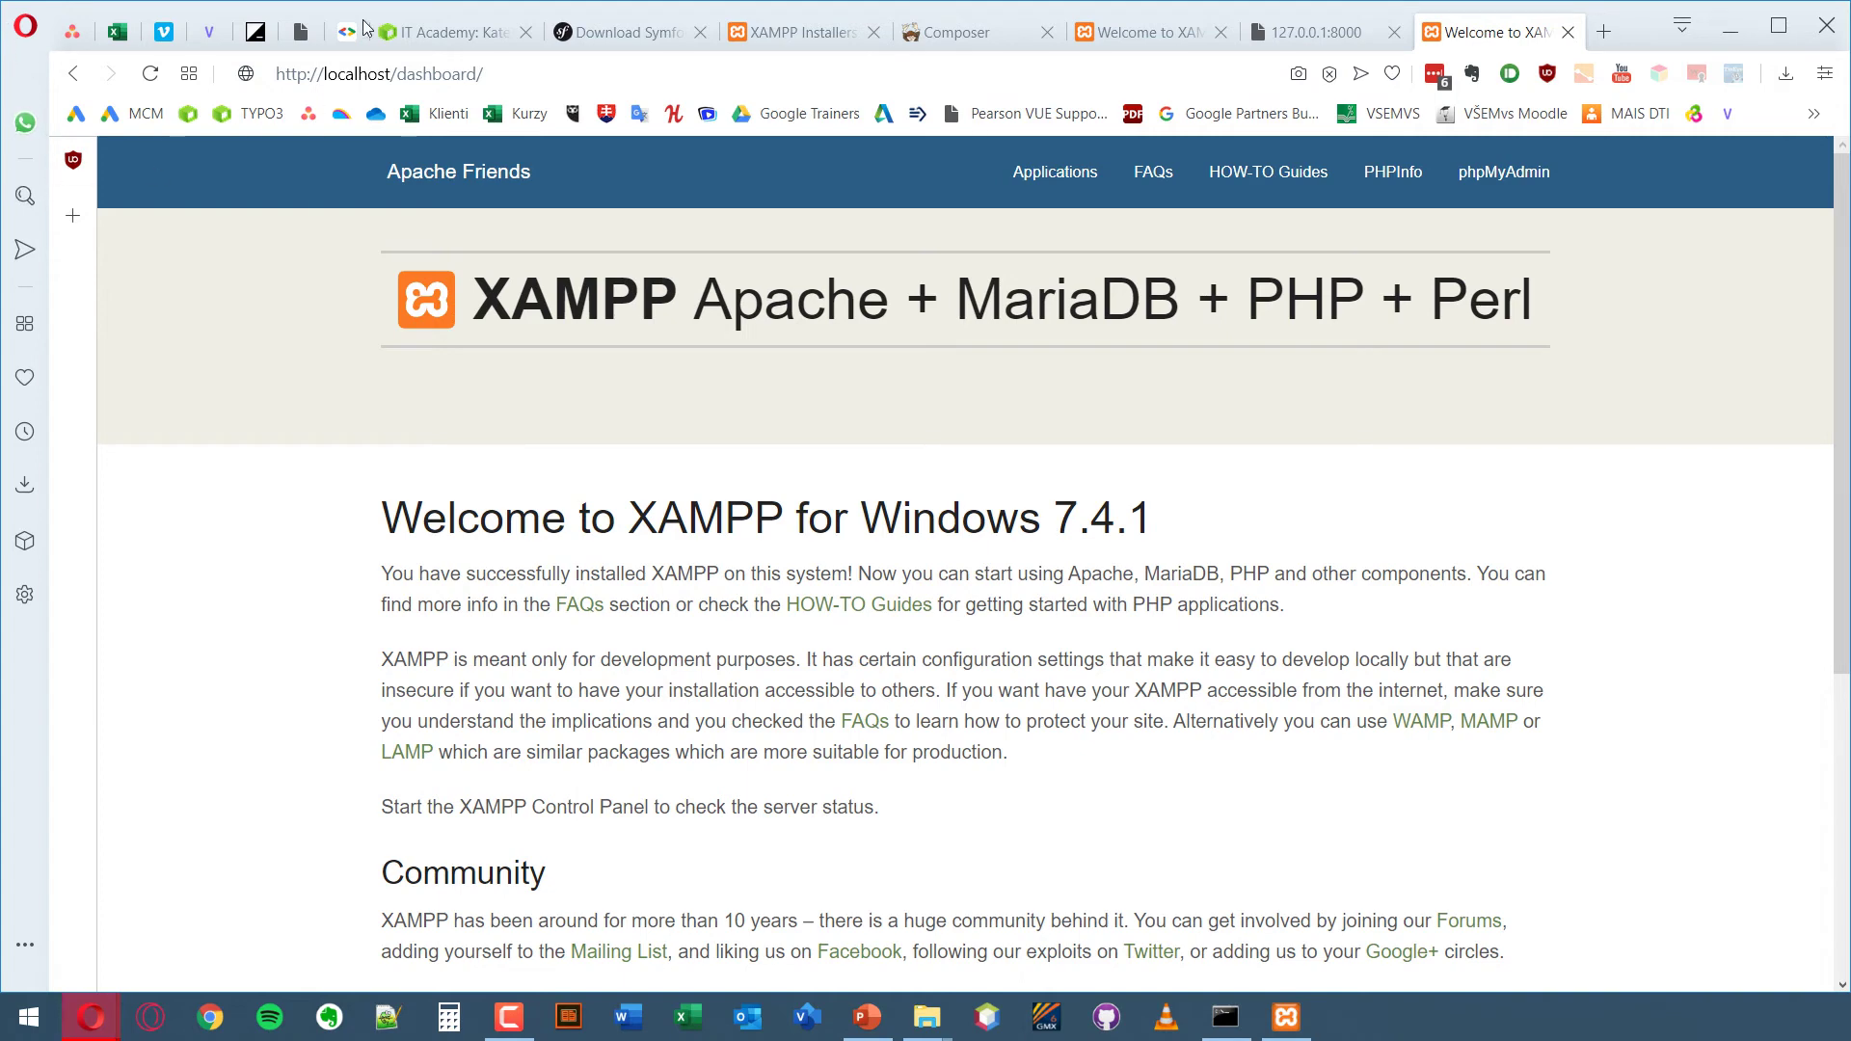
- Load localhost:8000 in the same tab to test the Symfony server by its host name
left_click(399, 79)
type("localhost:8000")
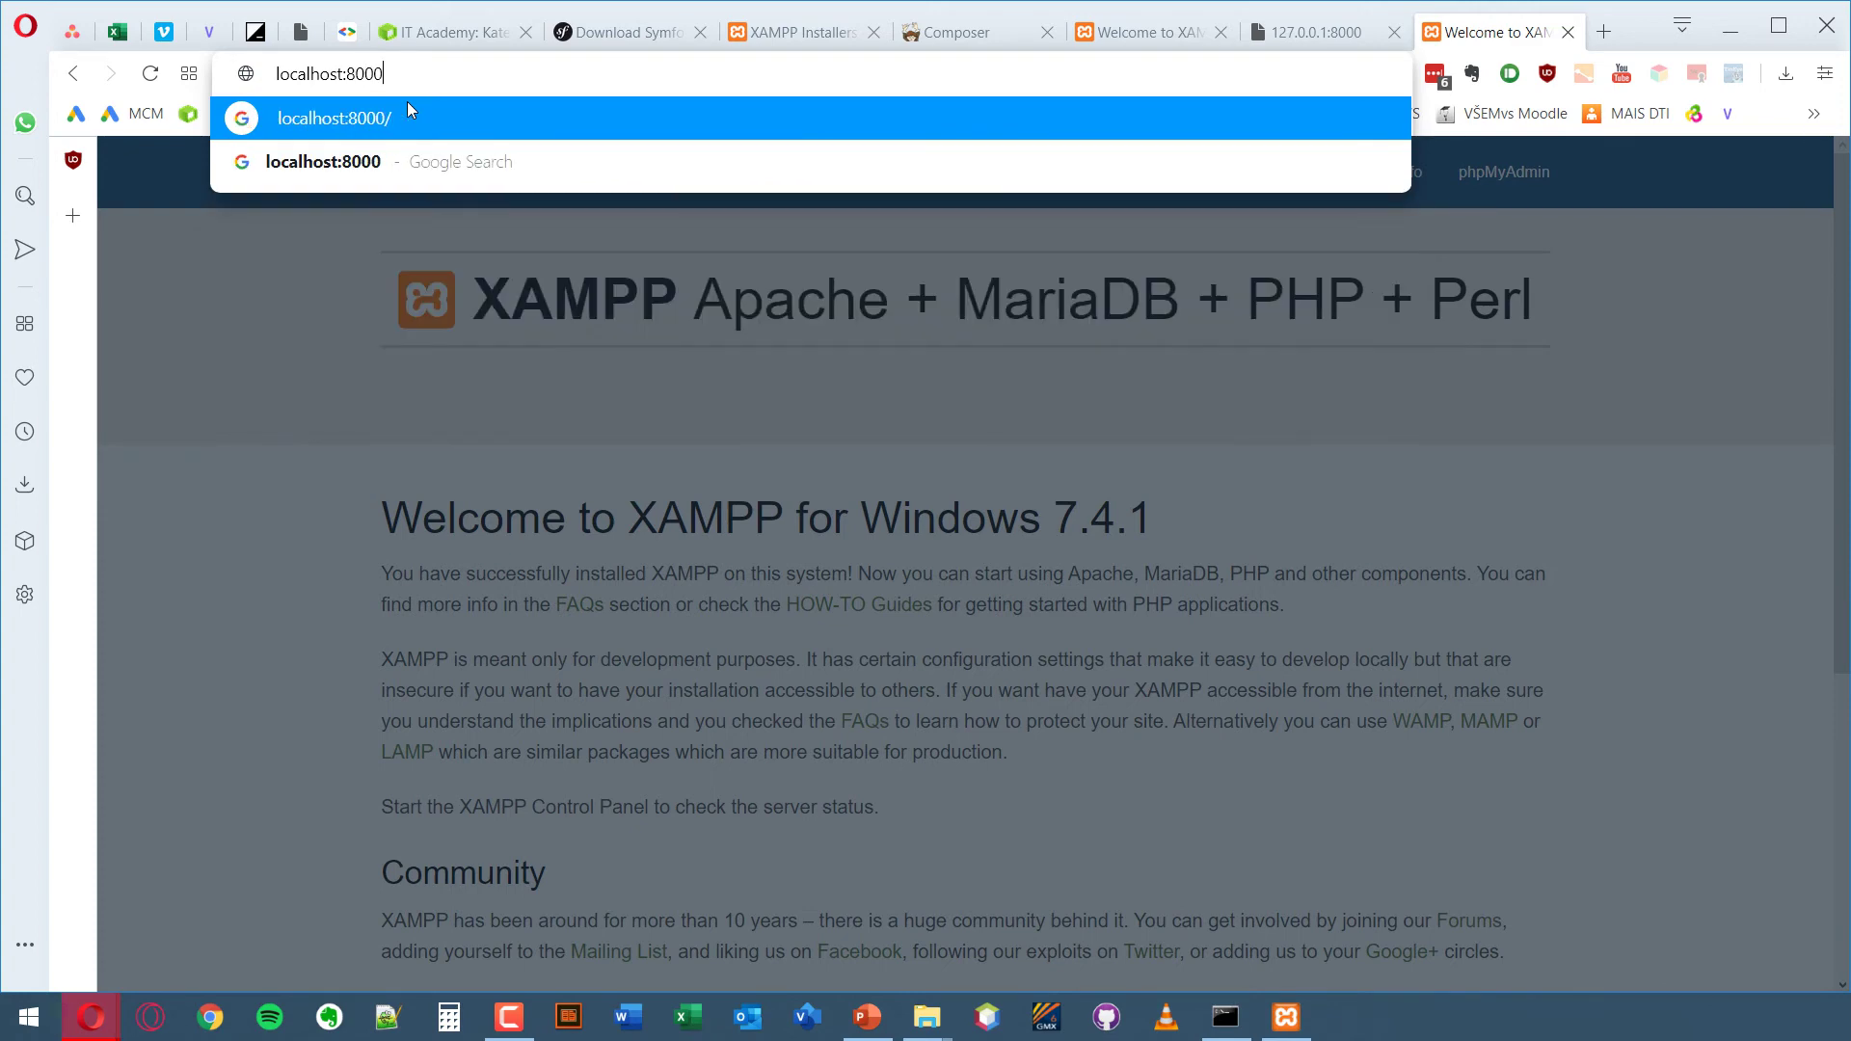
key("Return")
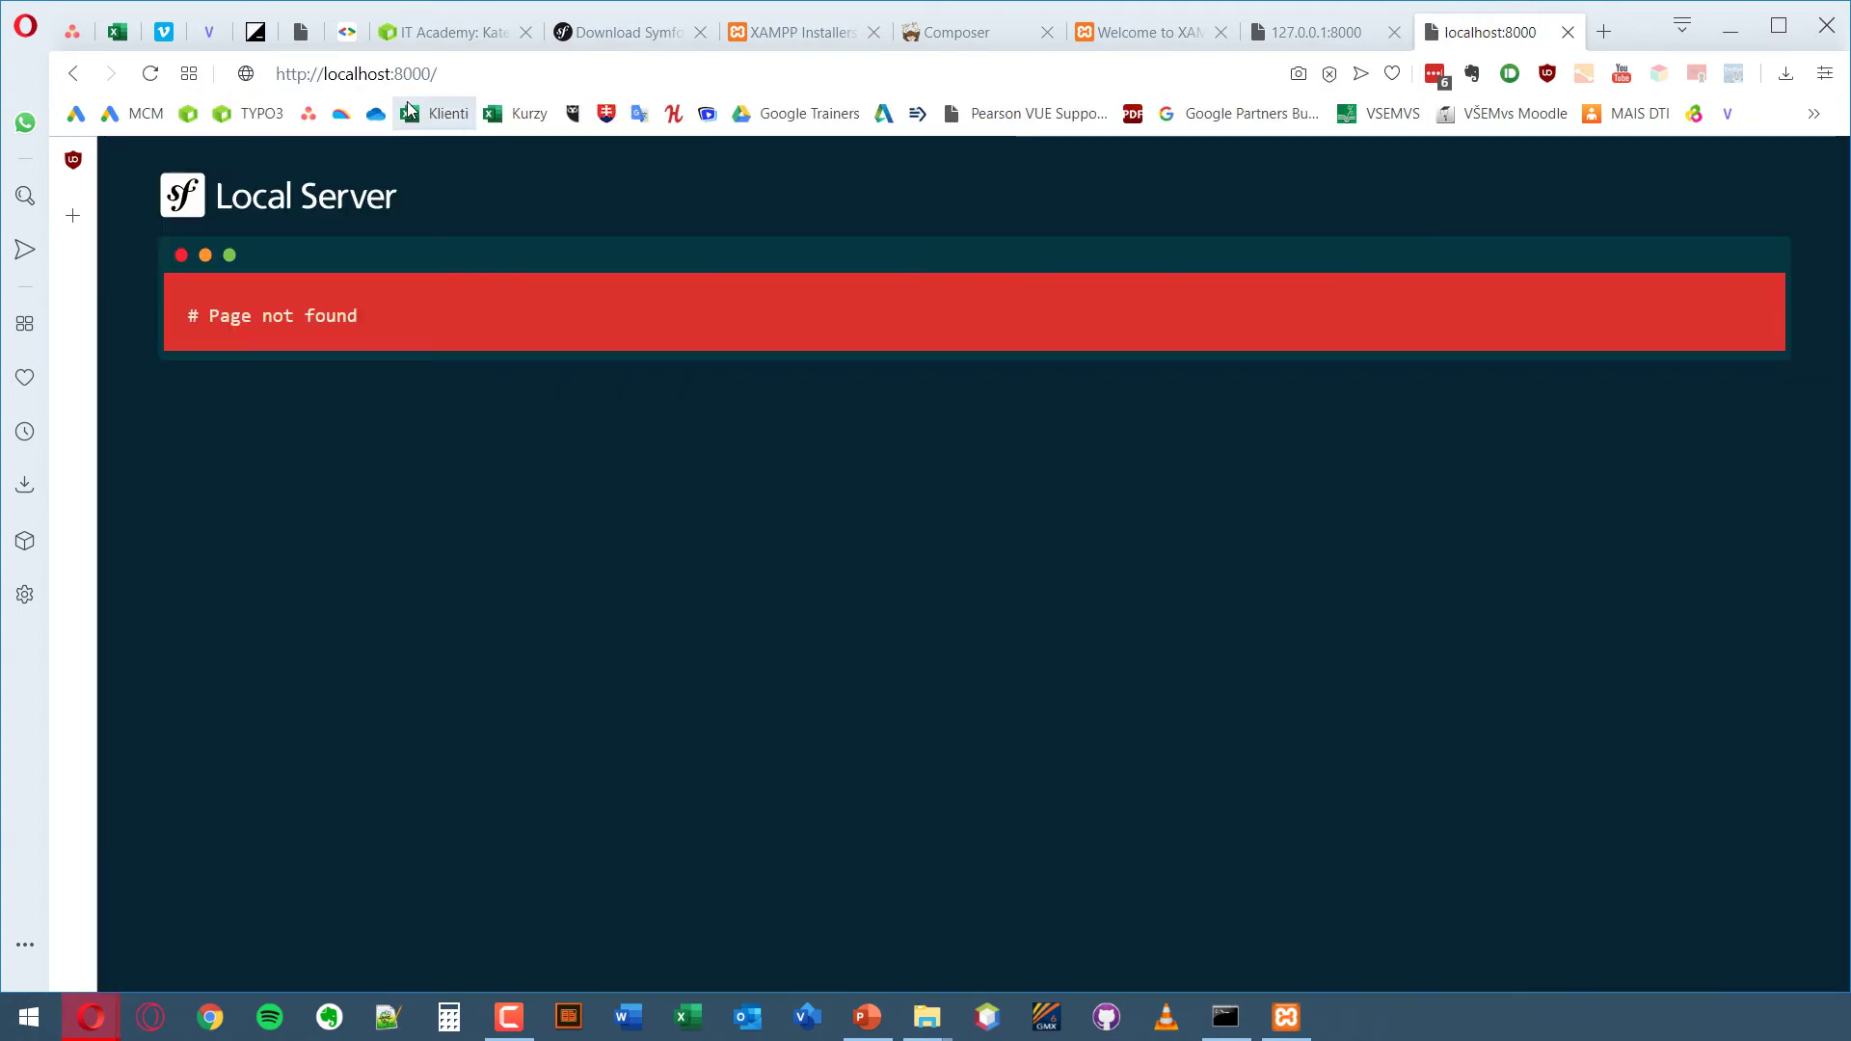
- Change the port to 8080 in the localhost address, load it, and review the XAMPP dashboard and 127.0.0.1:8000 tabs
left_click(427, 85)
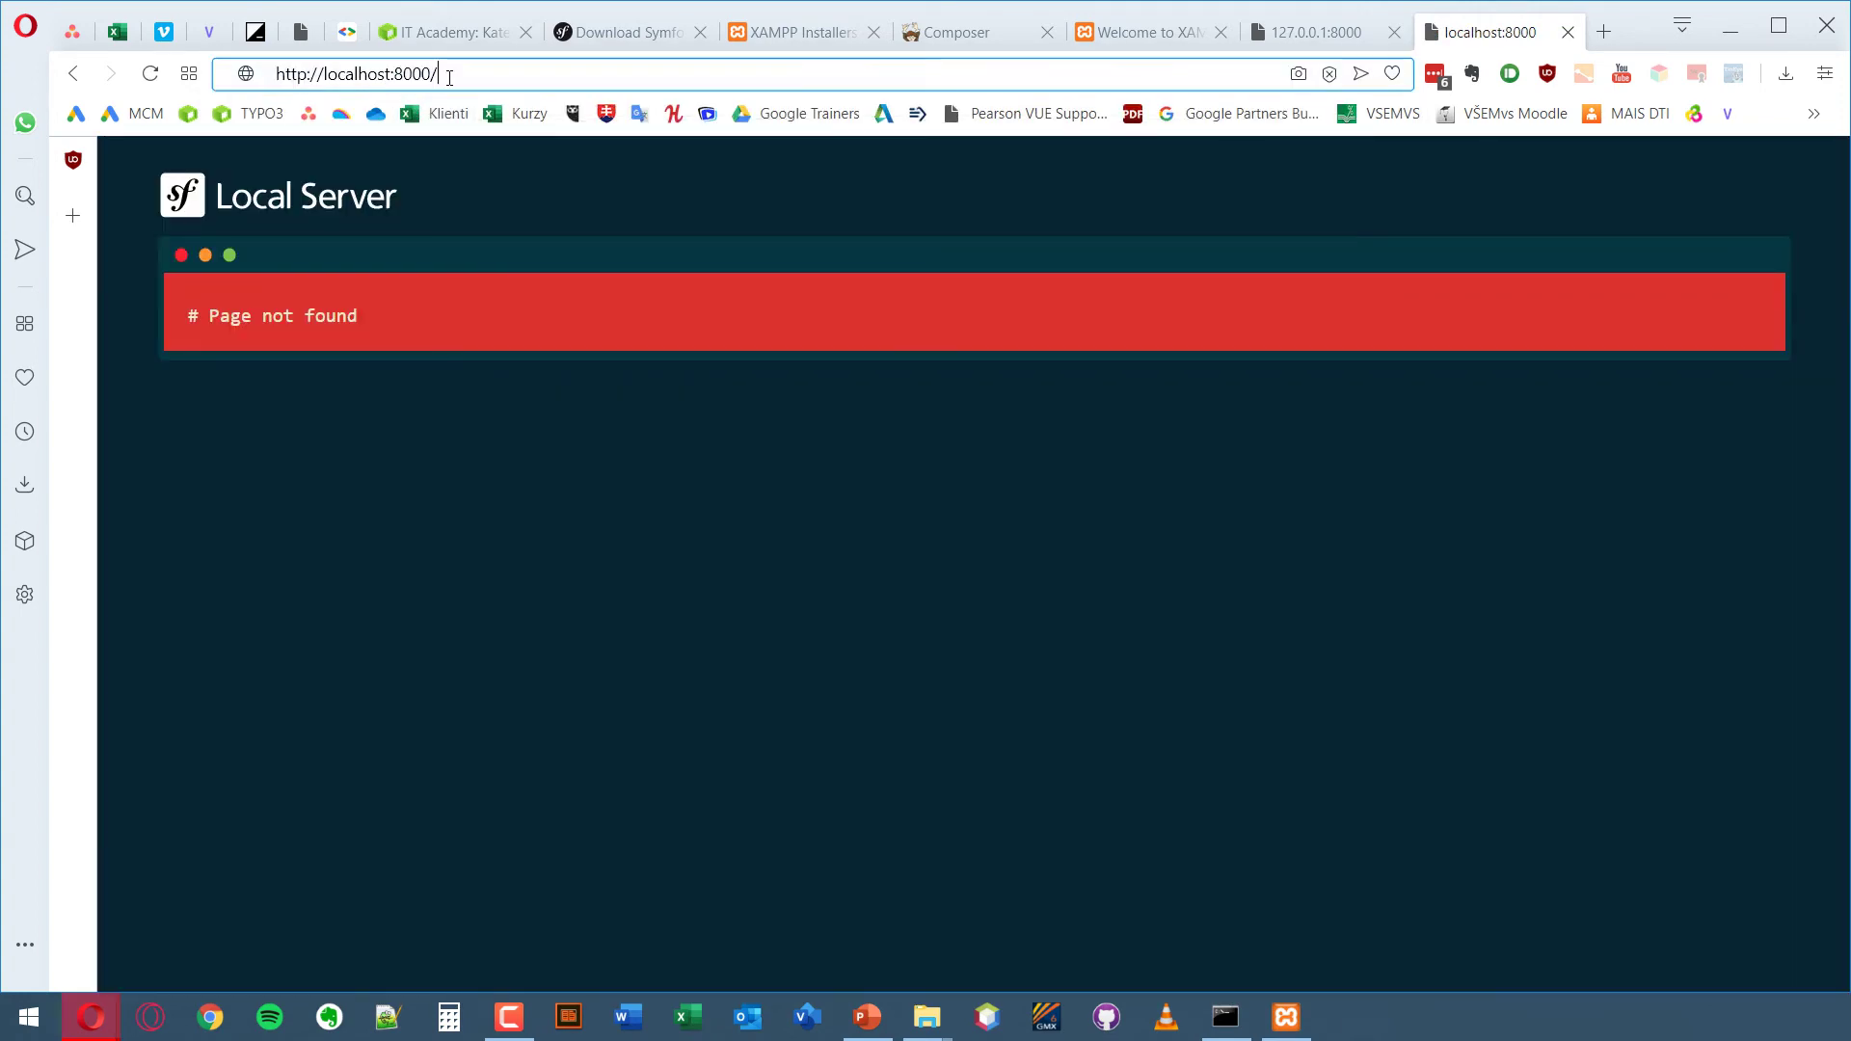
left_click_drag(493, 75, 417, 74)
type("80")
key("Return")
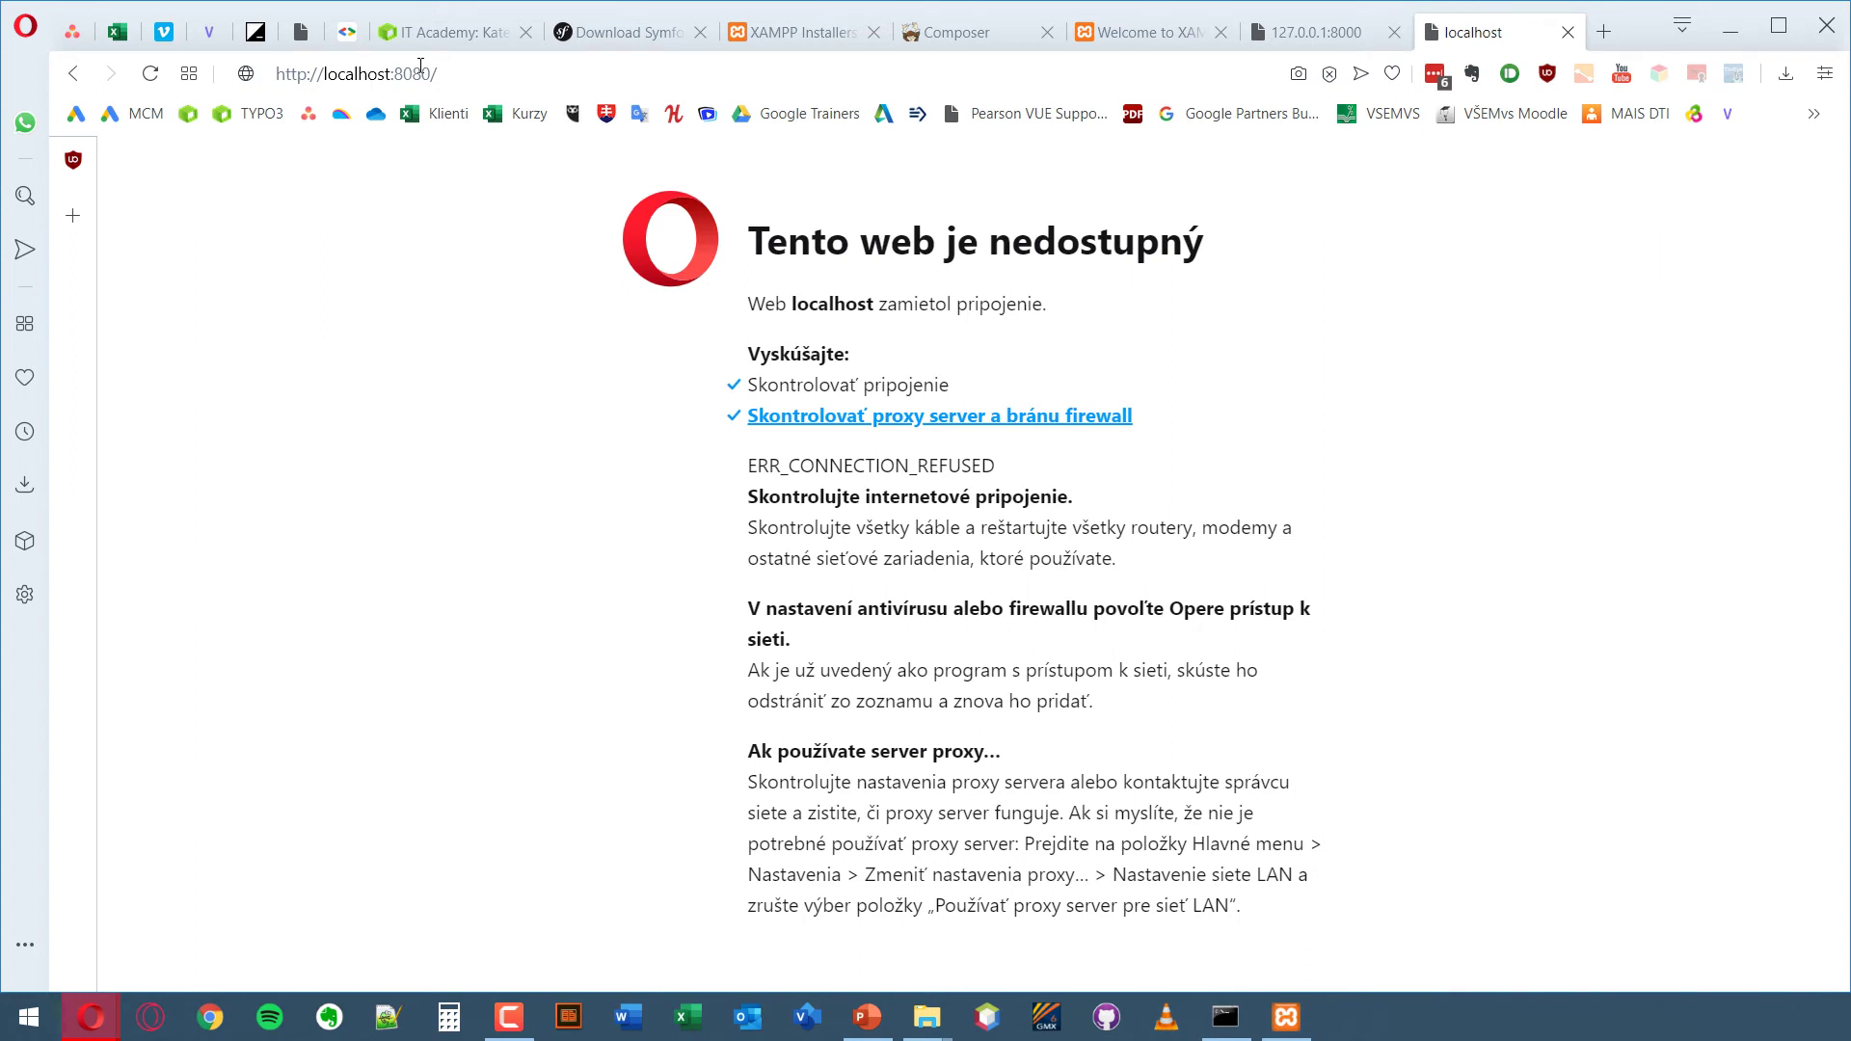
left_click_drag(464, 70, 394, 74)
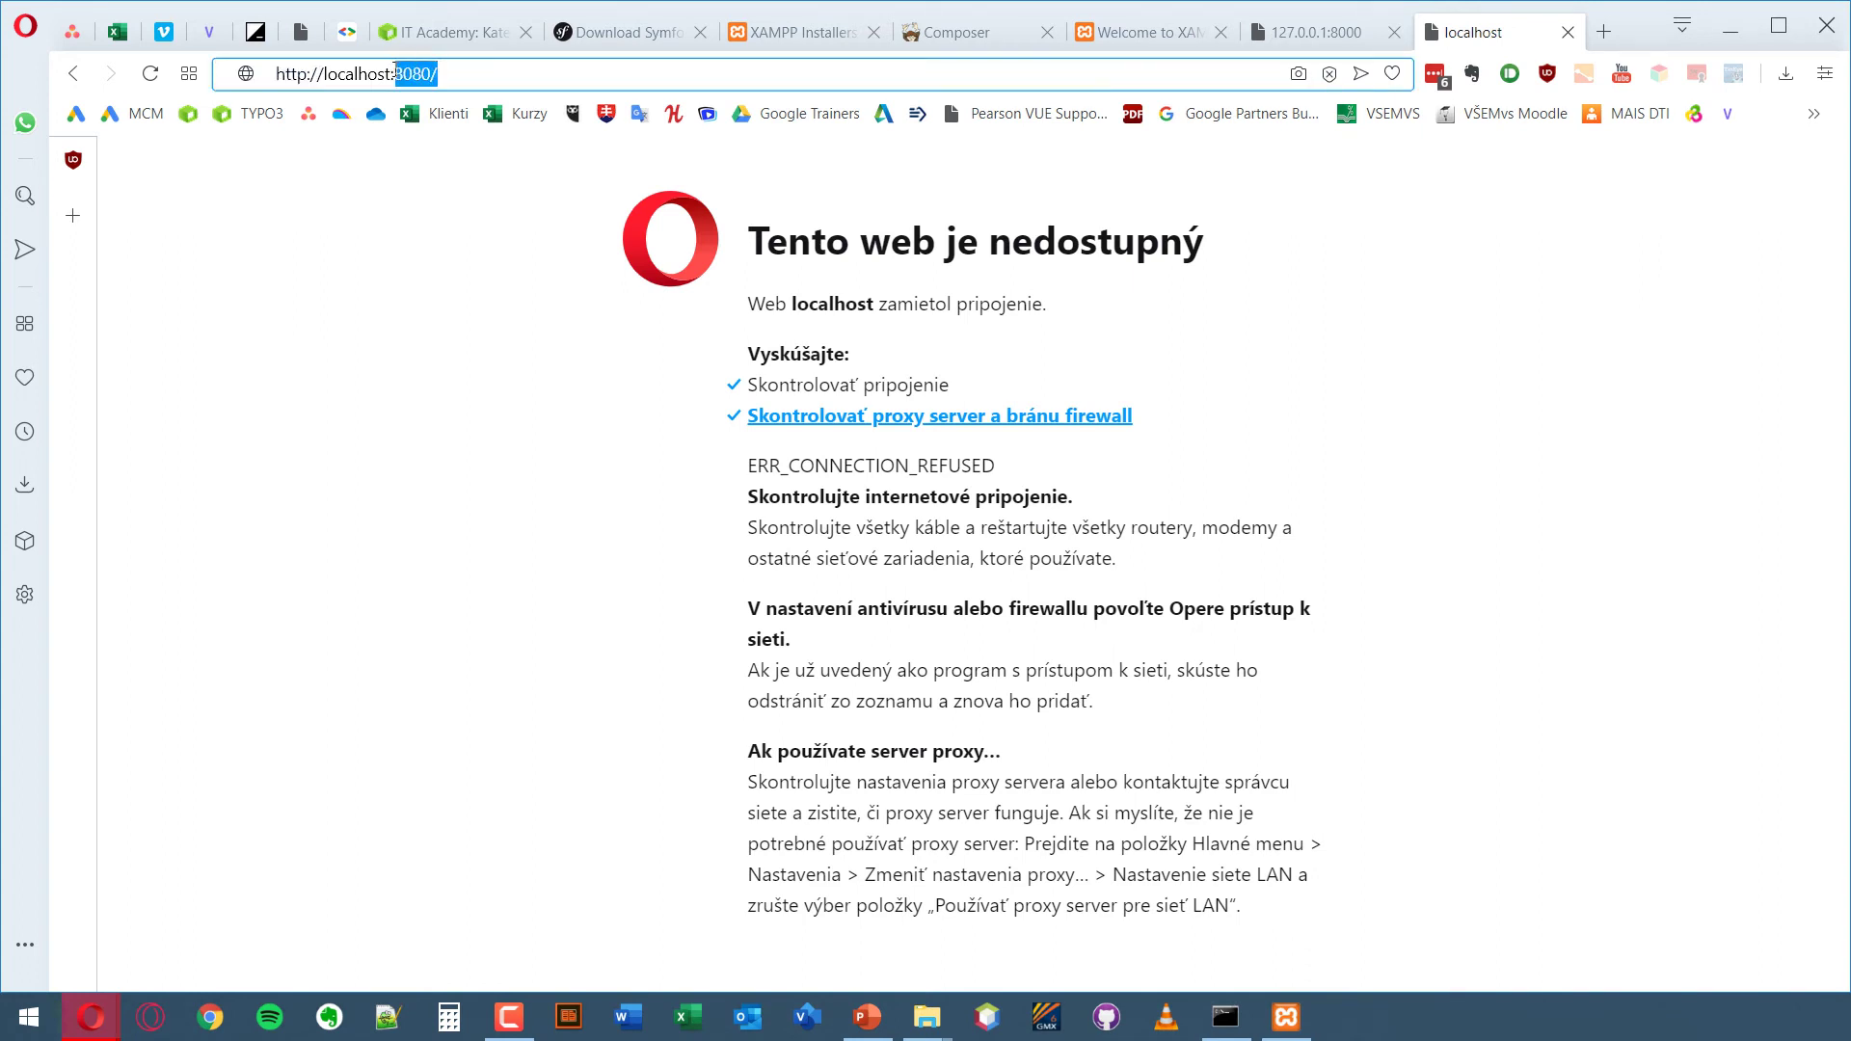
key("Return")
left_click(1175, 38)
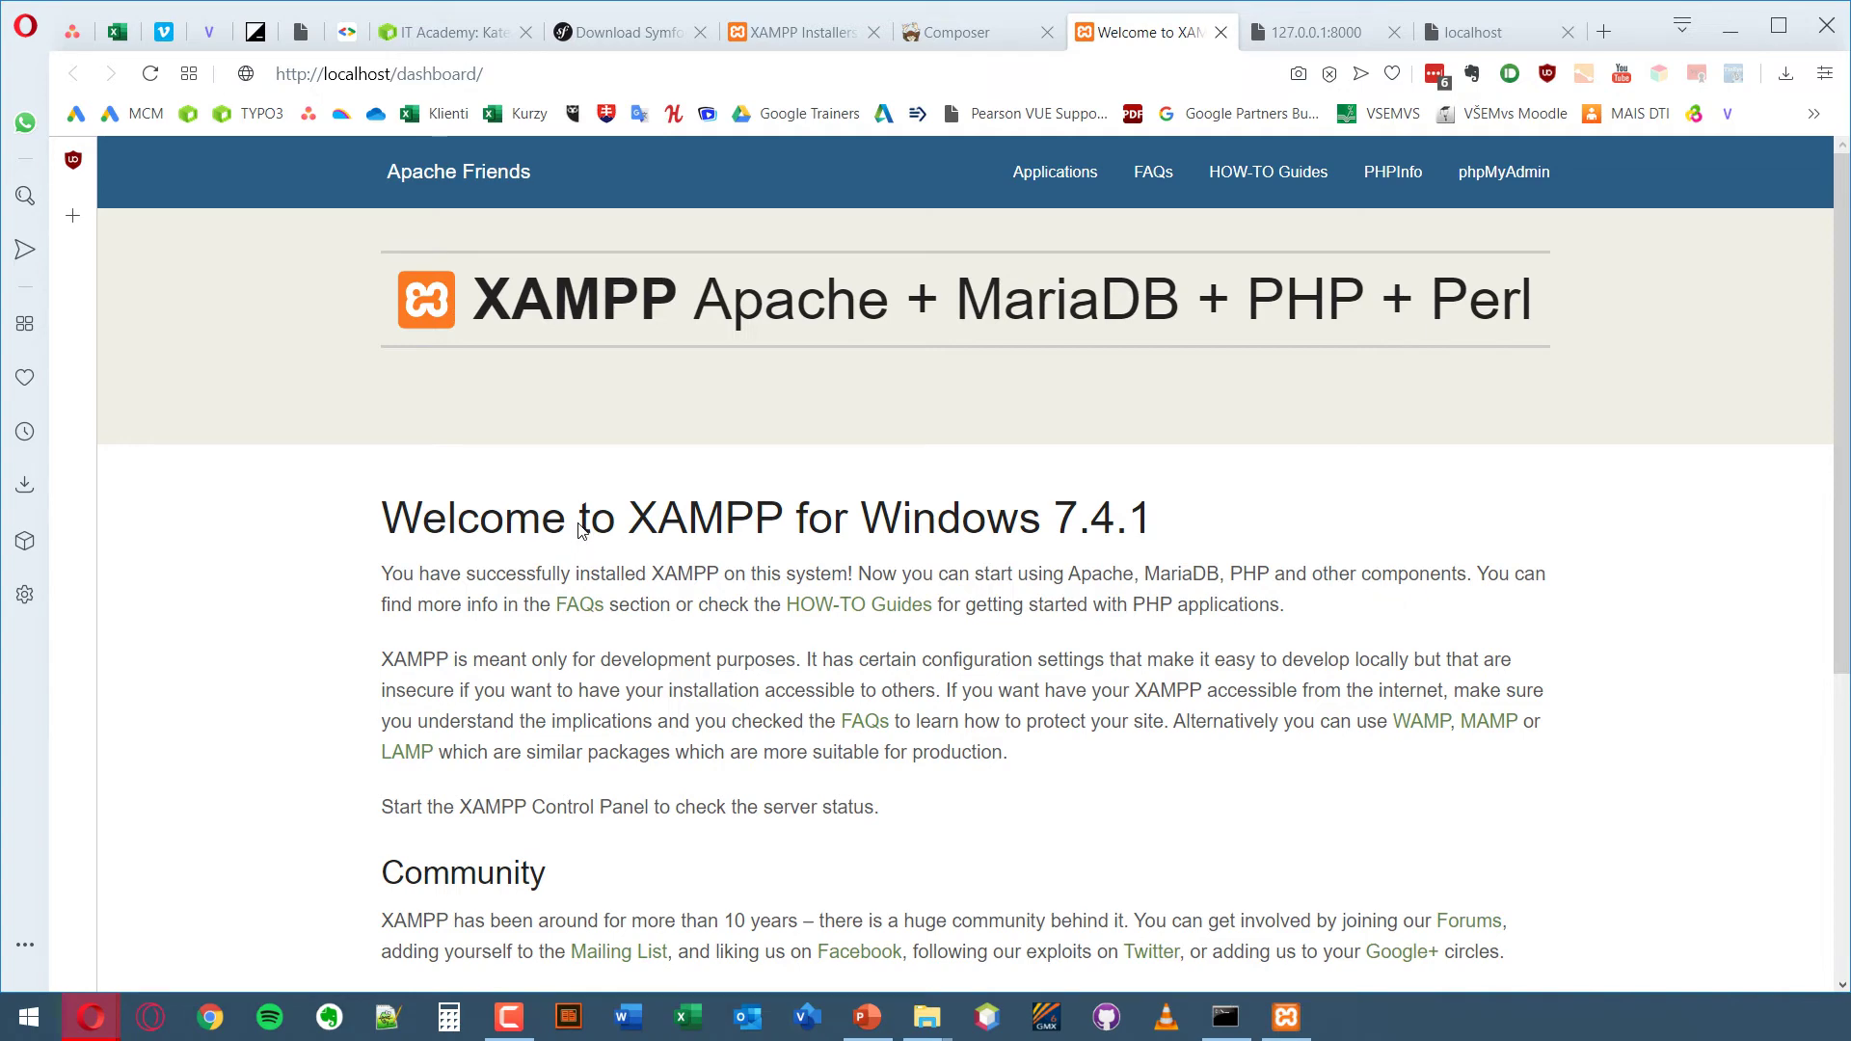
left_click(1245, 25)
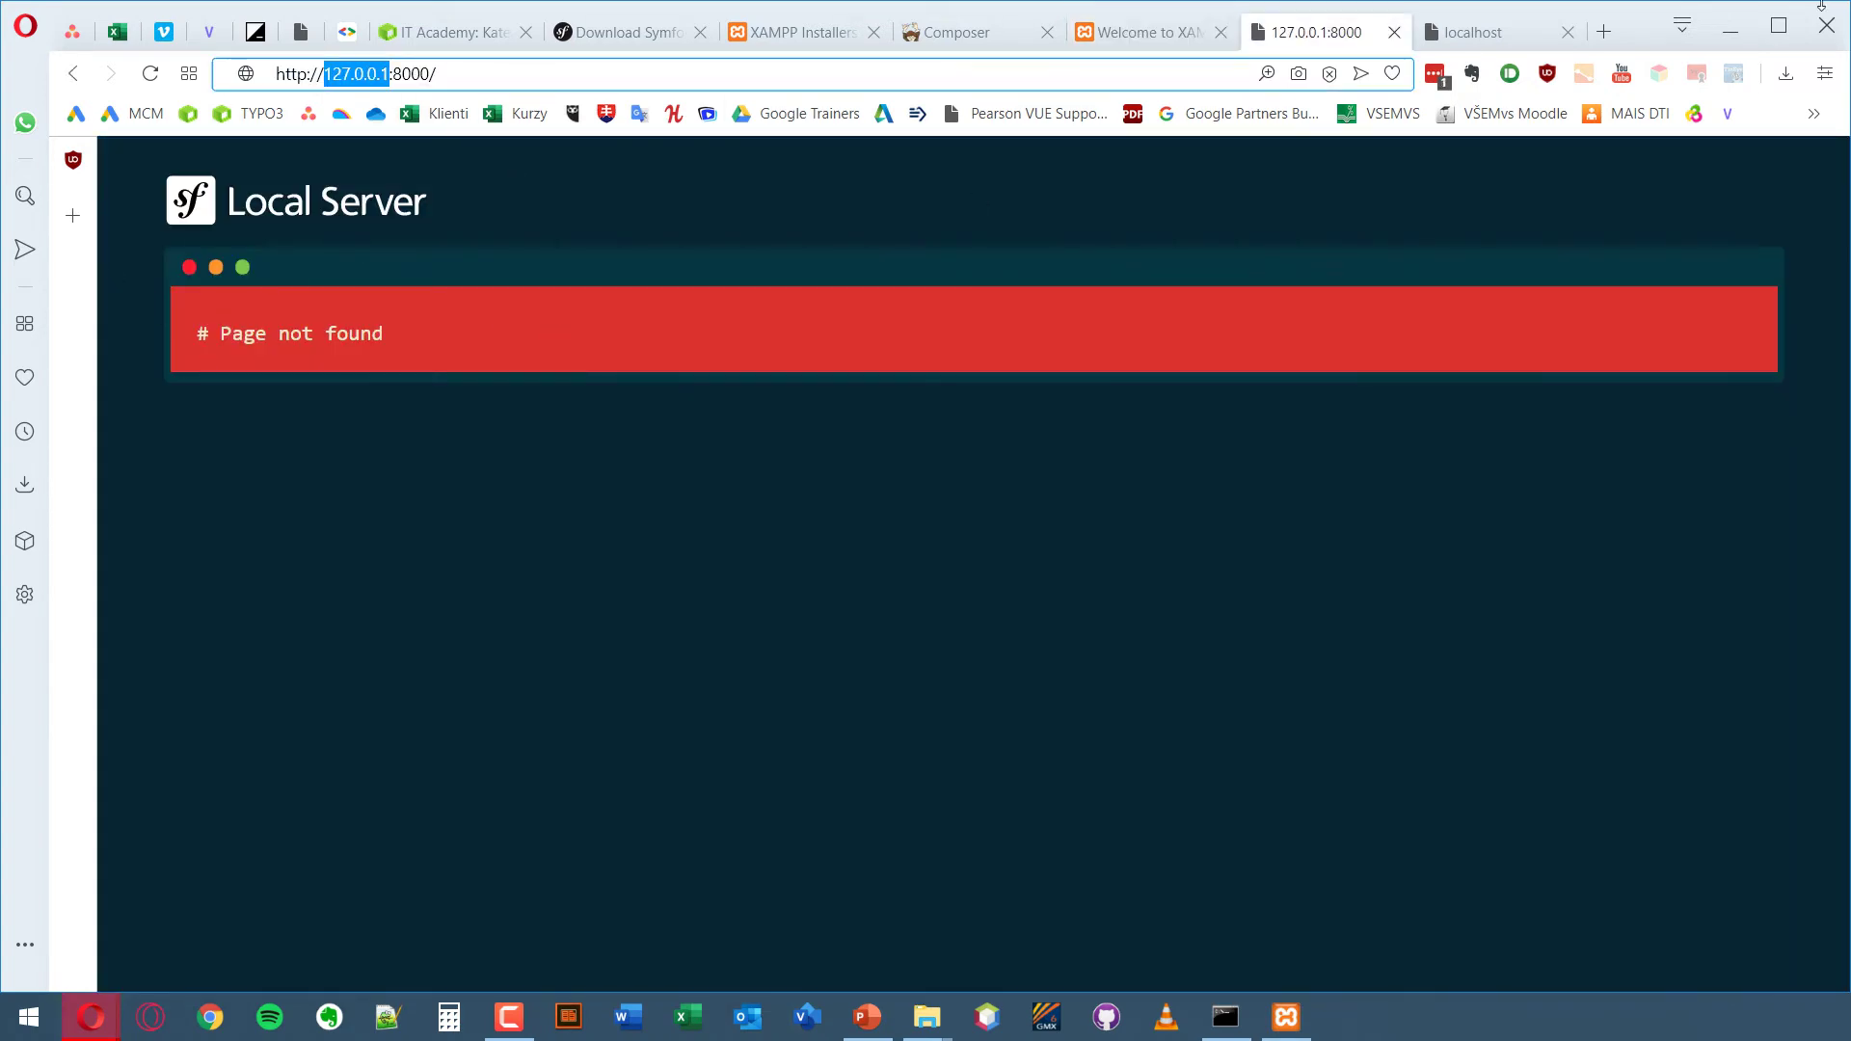
- Switch to the Command Prompt and examine the server's request log and the list of Symfony CLI commands
left_click(1731, 29)
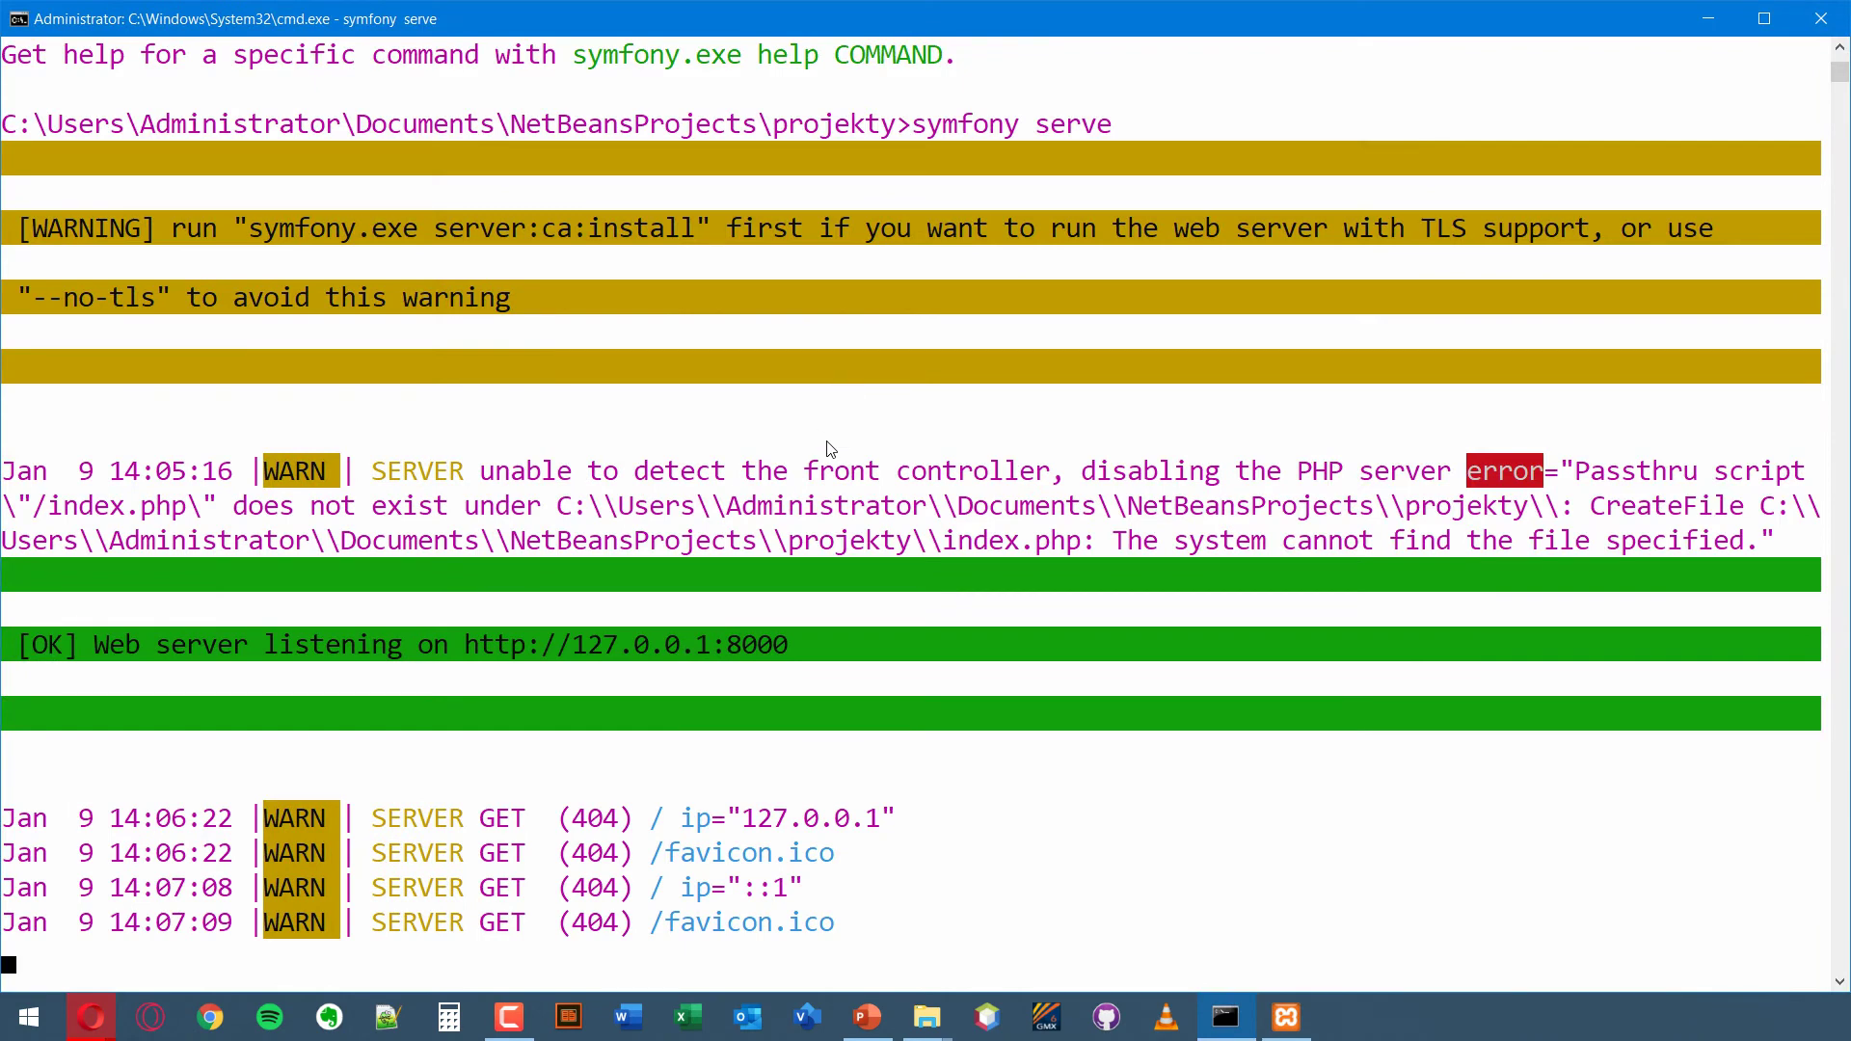
scroll(827, 447, "down", 1)
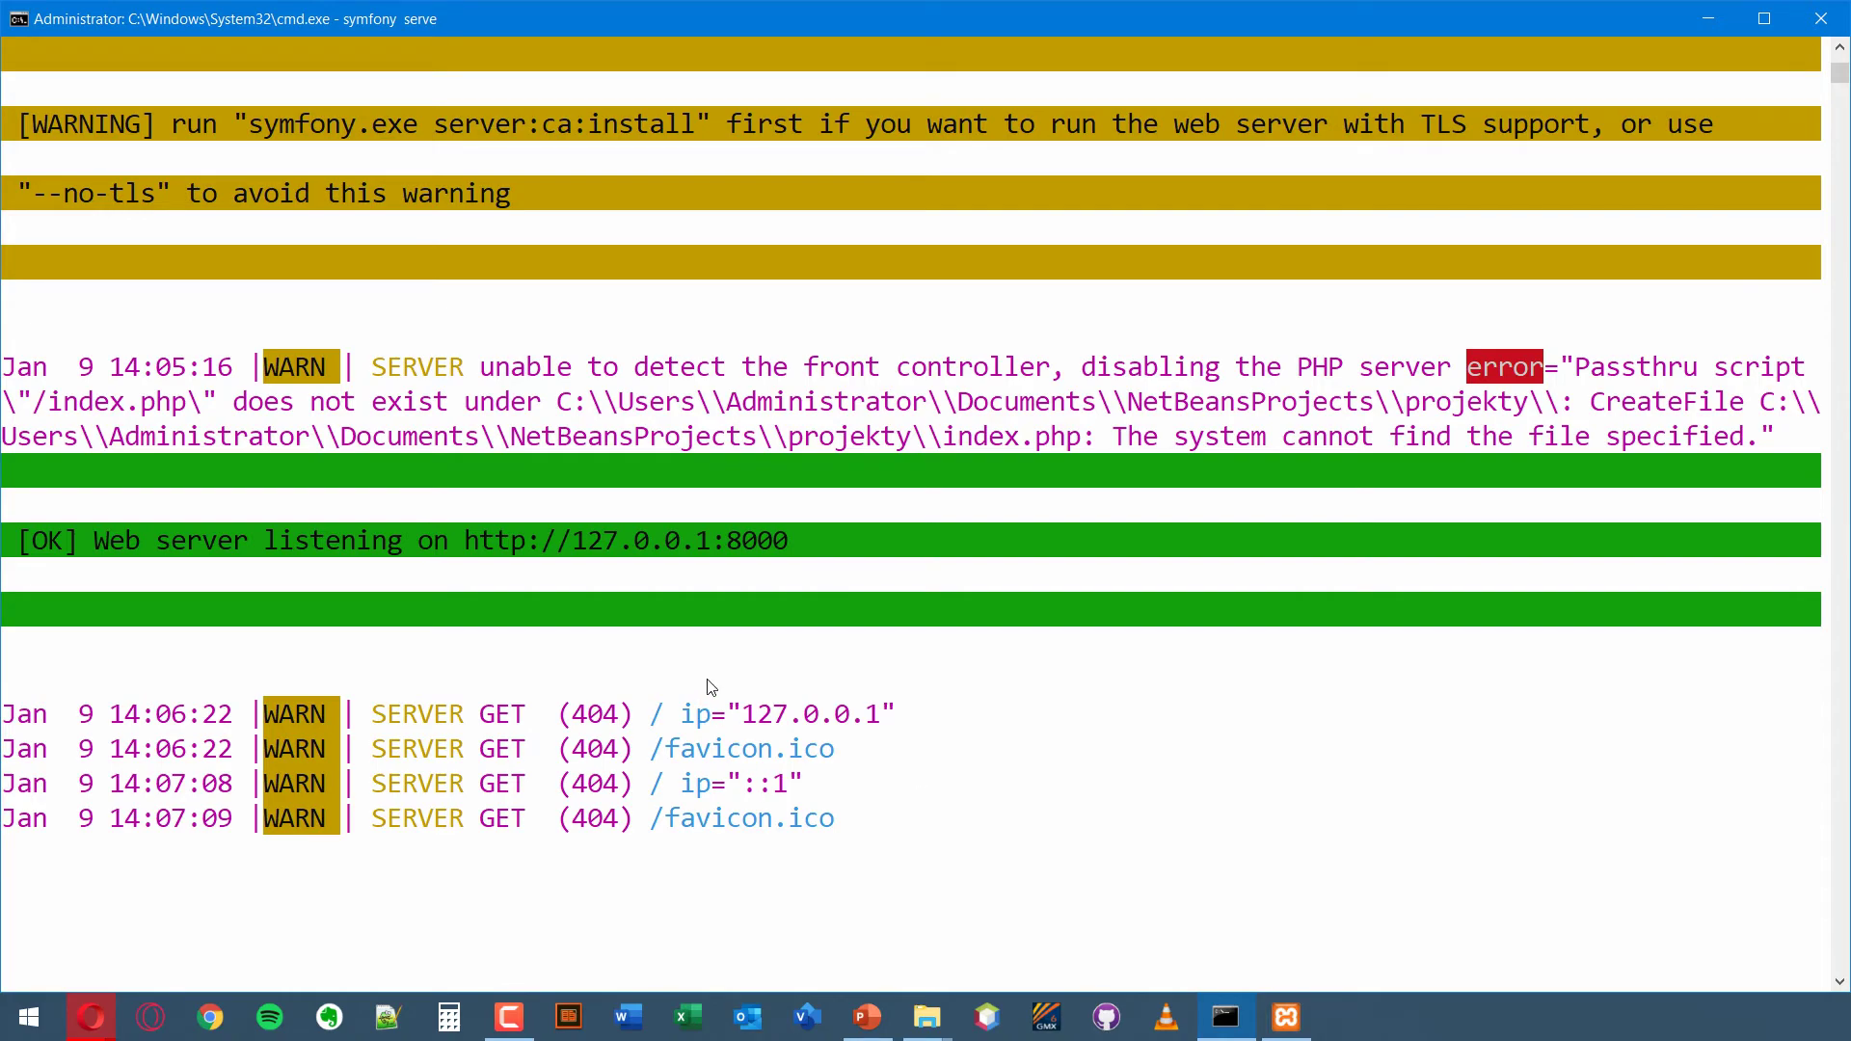
scroll(709, 683, "up", 6)
scroll(708, 679, "down", 1)
scroll(552, 546, "up", 6)
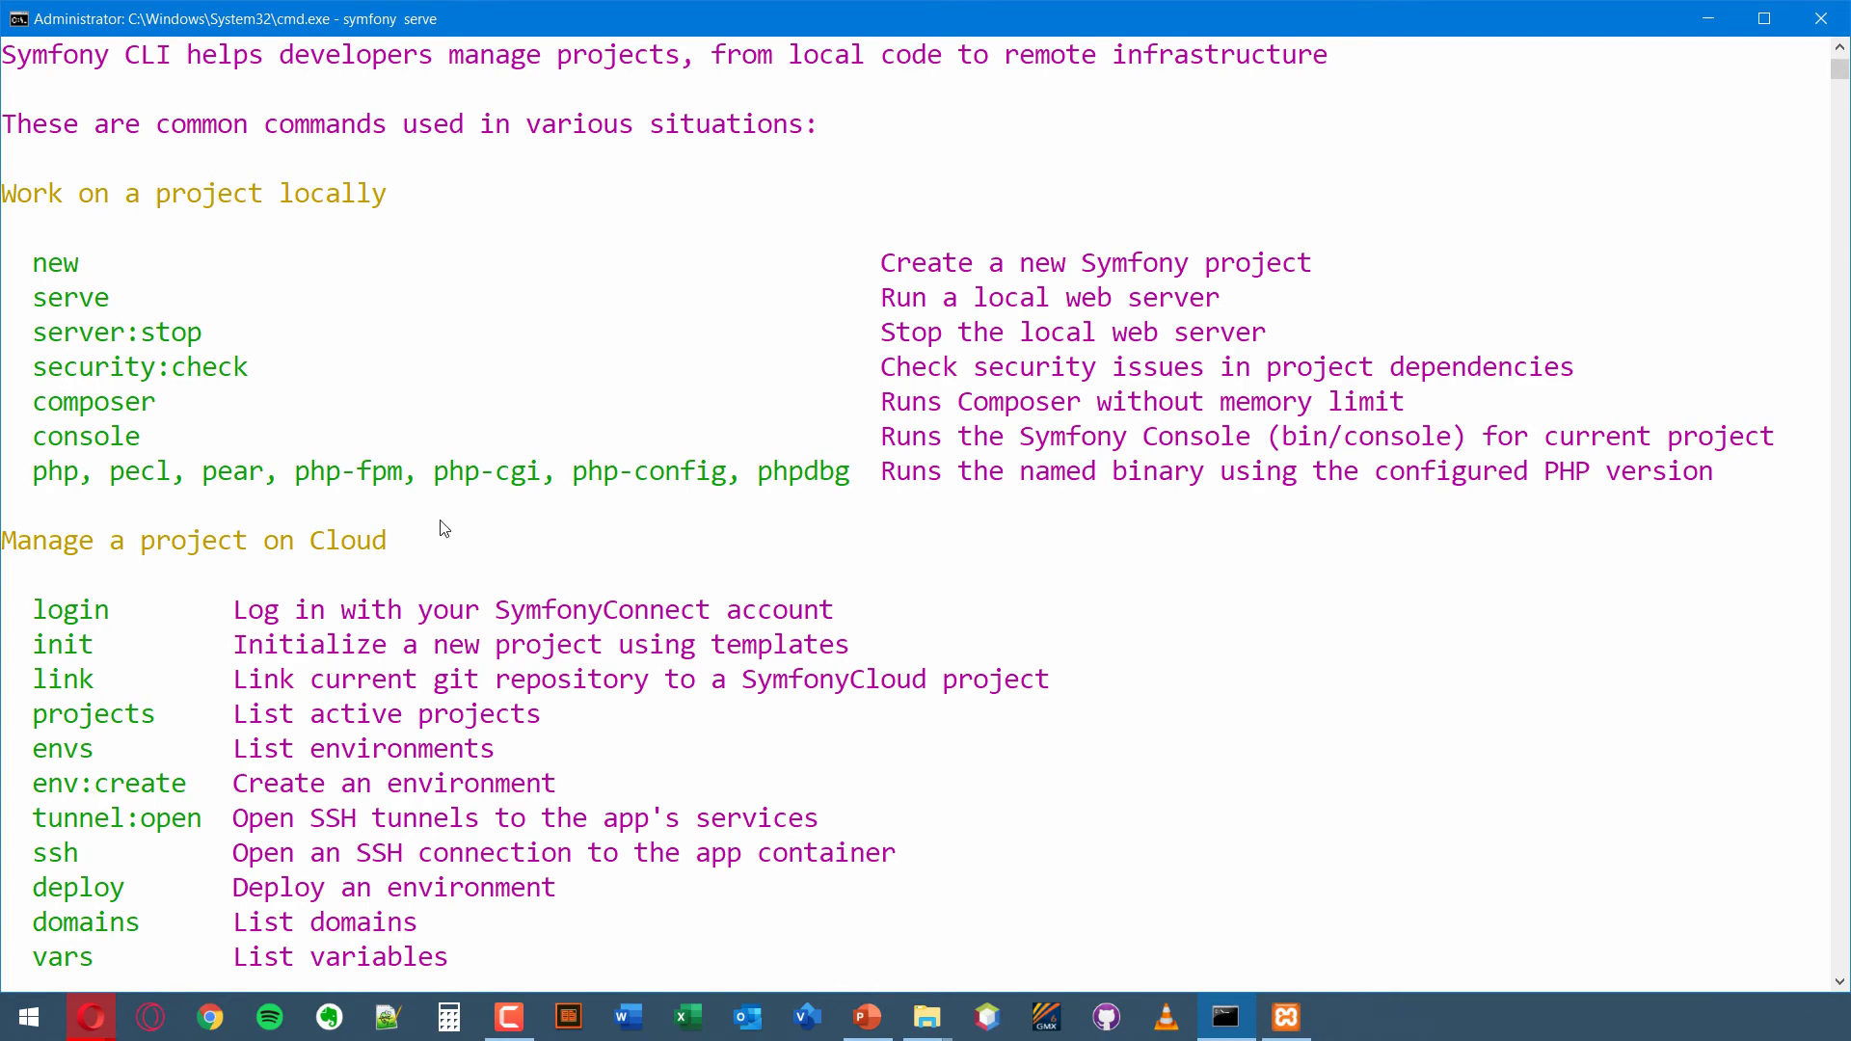
scroll(610, 530, "down", 13)
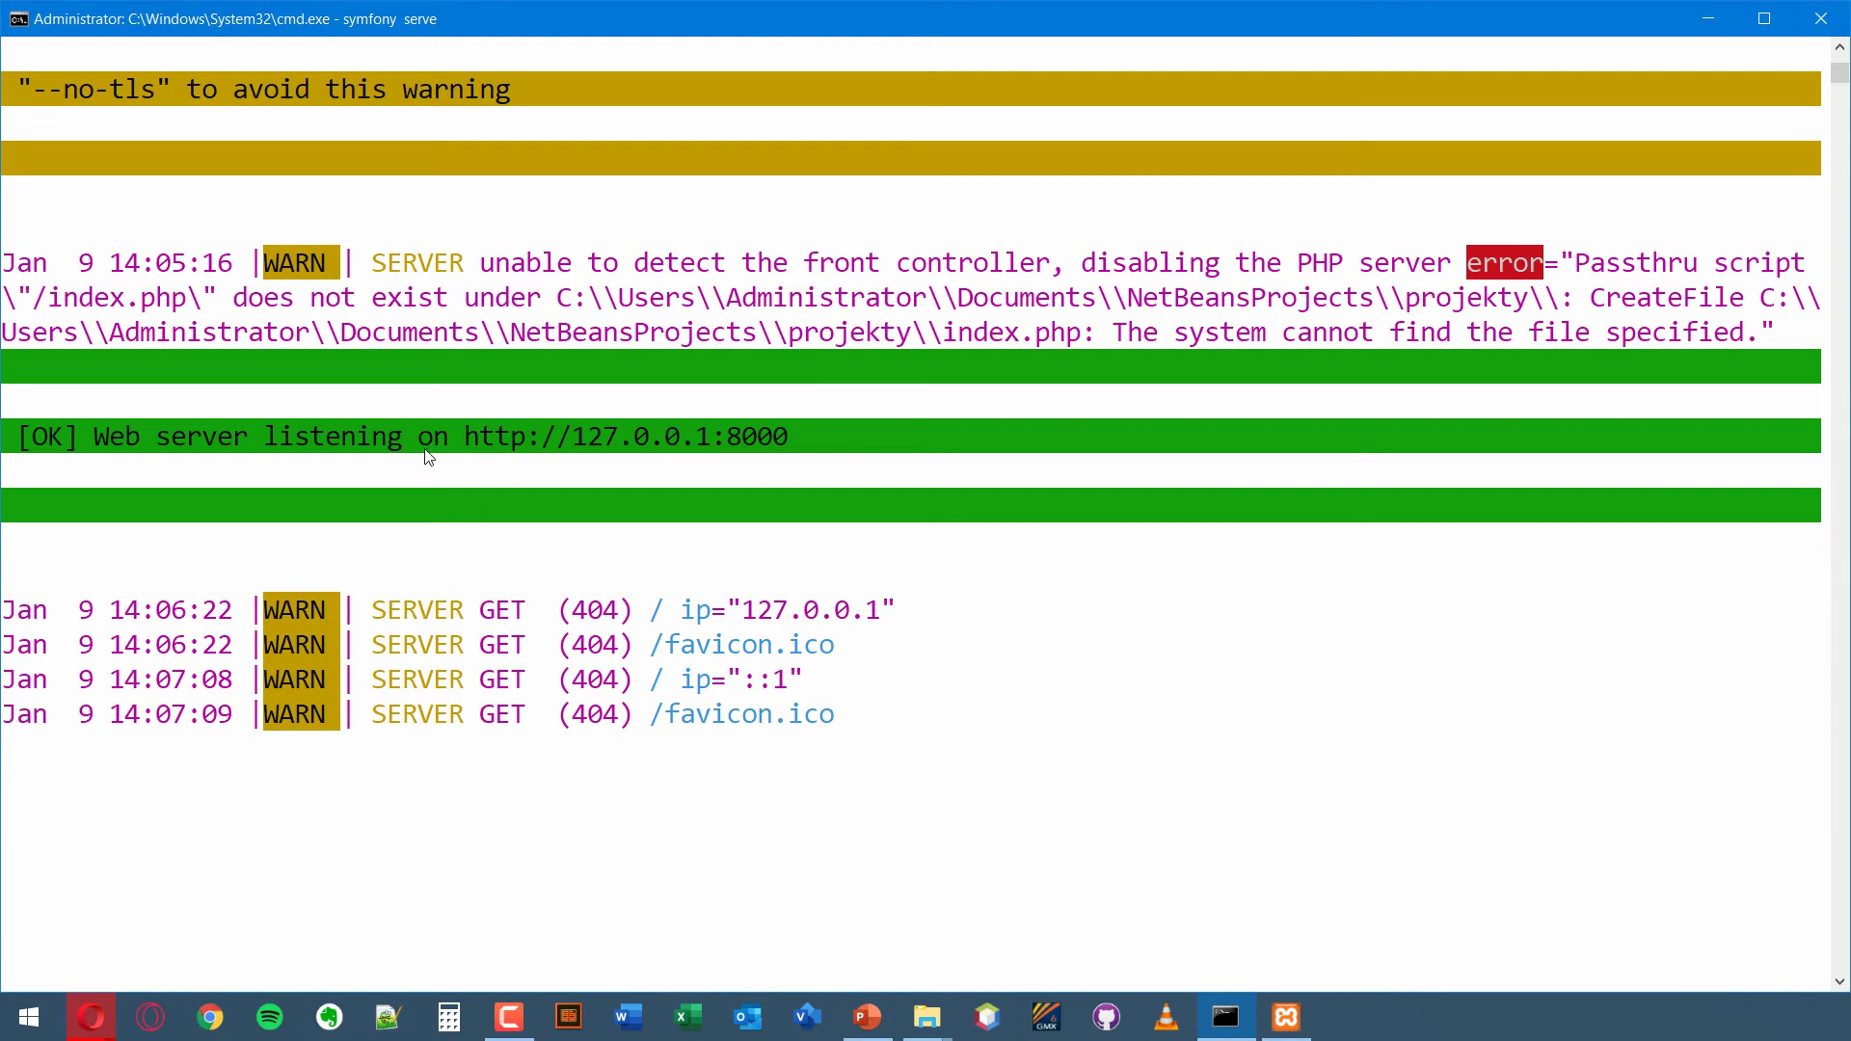
- Stop the running Symfony web server and enter symfony at the prompt without running it
key("ctrl+c")
type("symfony")
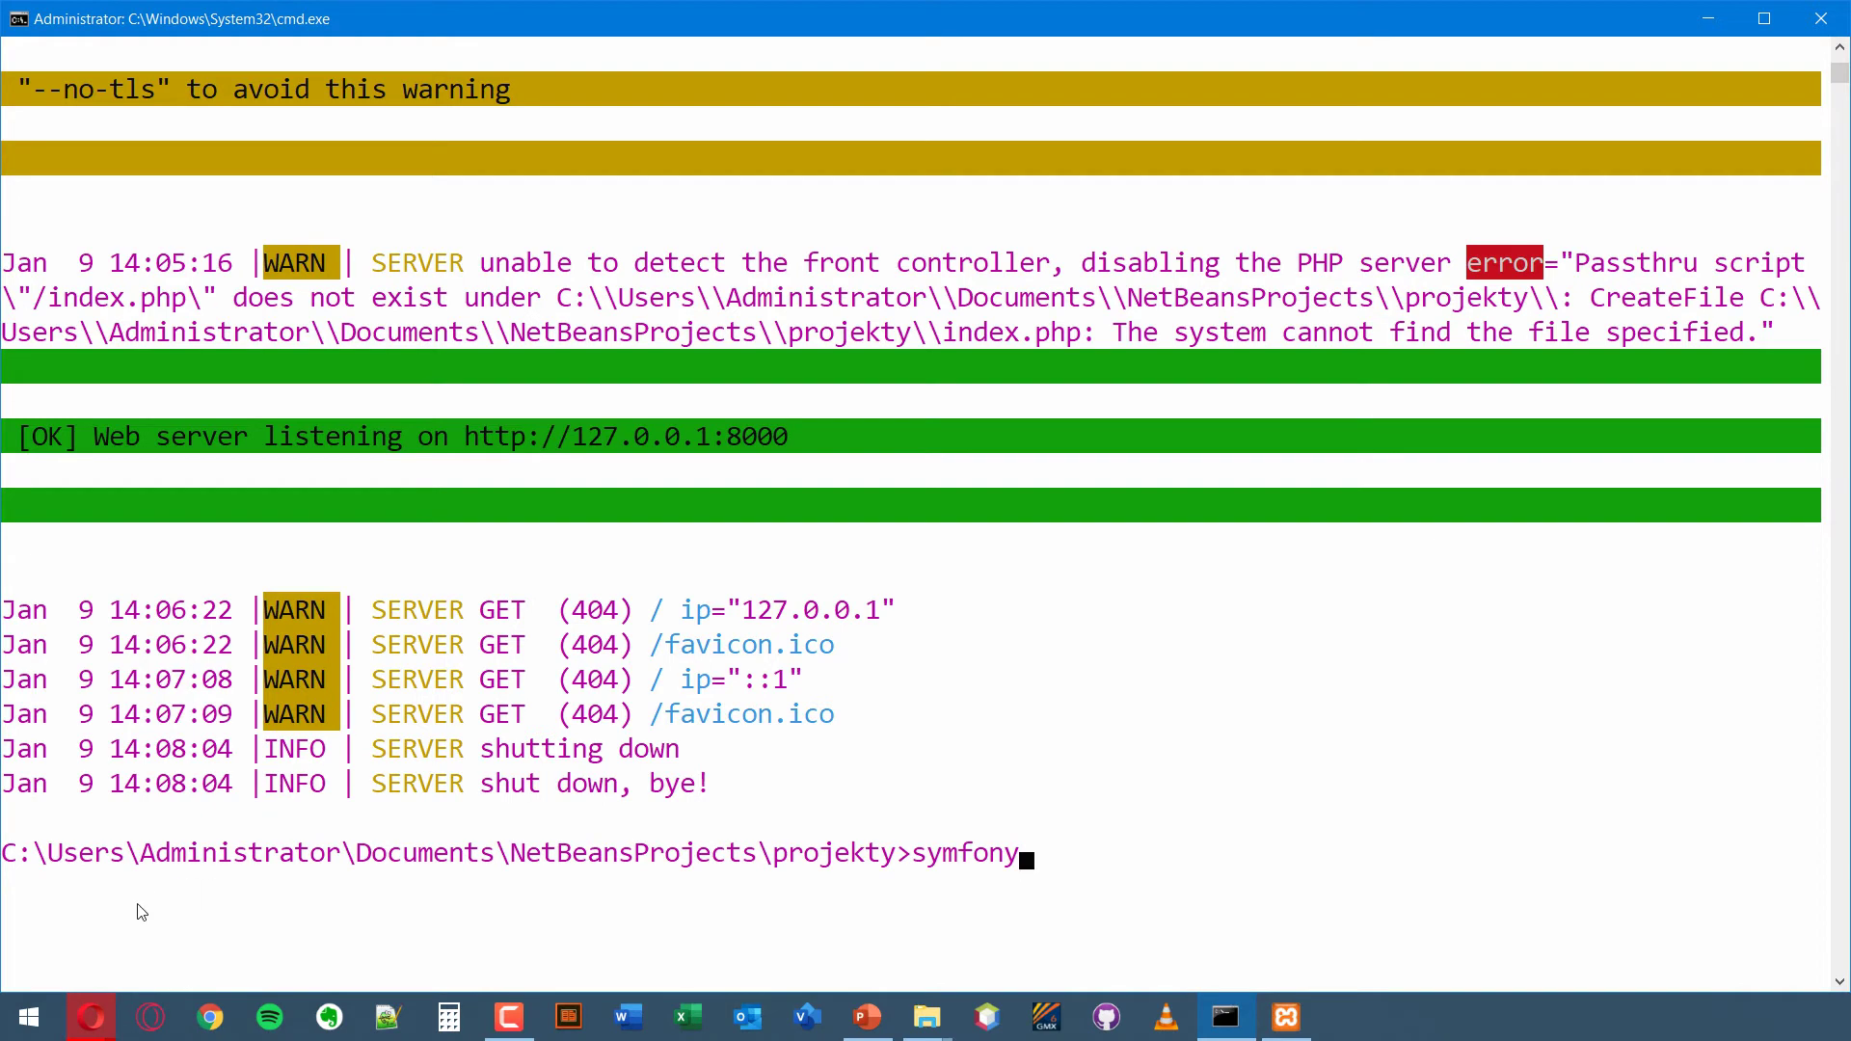
- Switch to Opera and reload the 127.0.0.1:8000 page to check whether the server still responds
left_click(77, 1032)
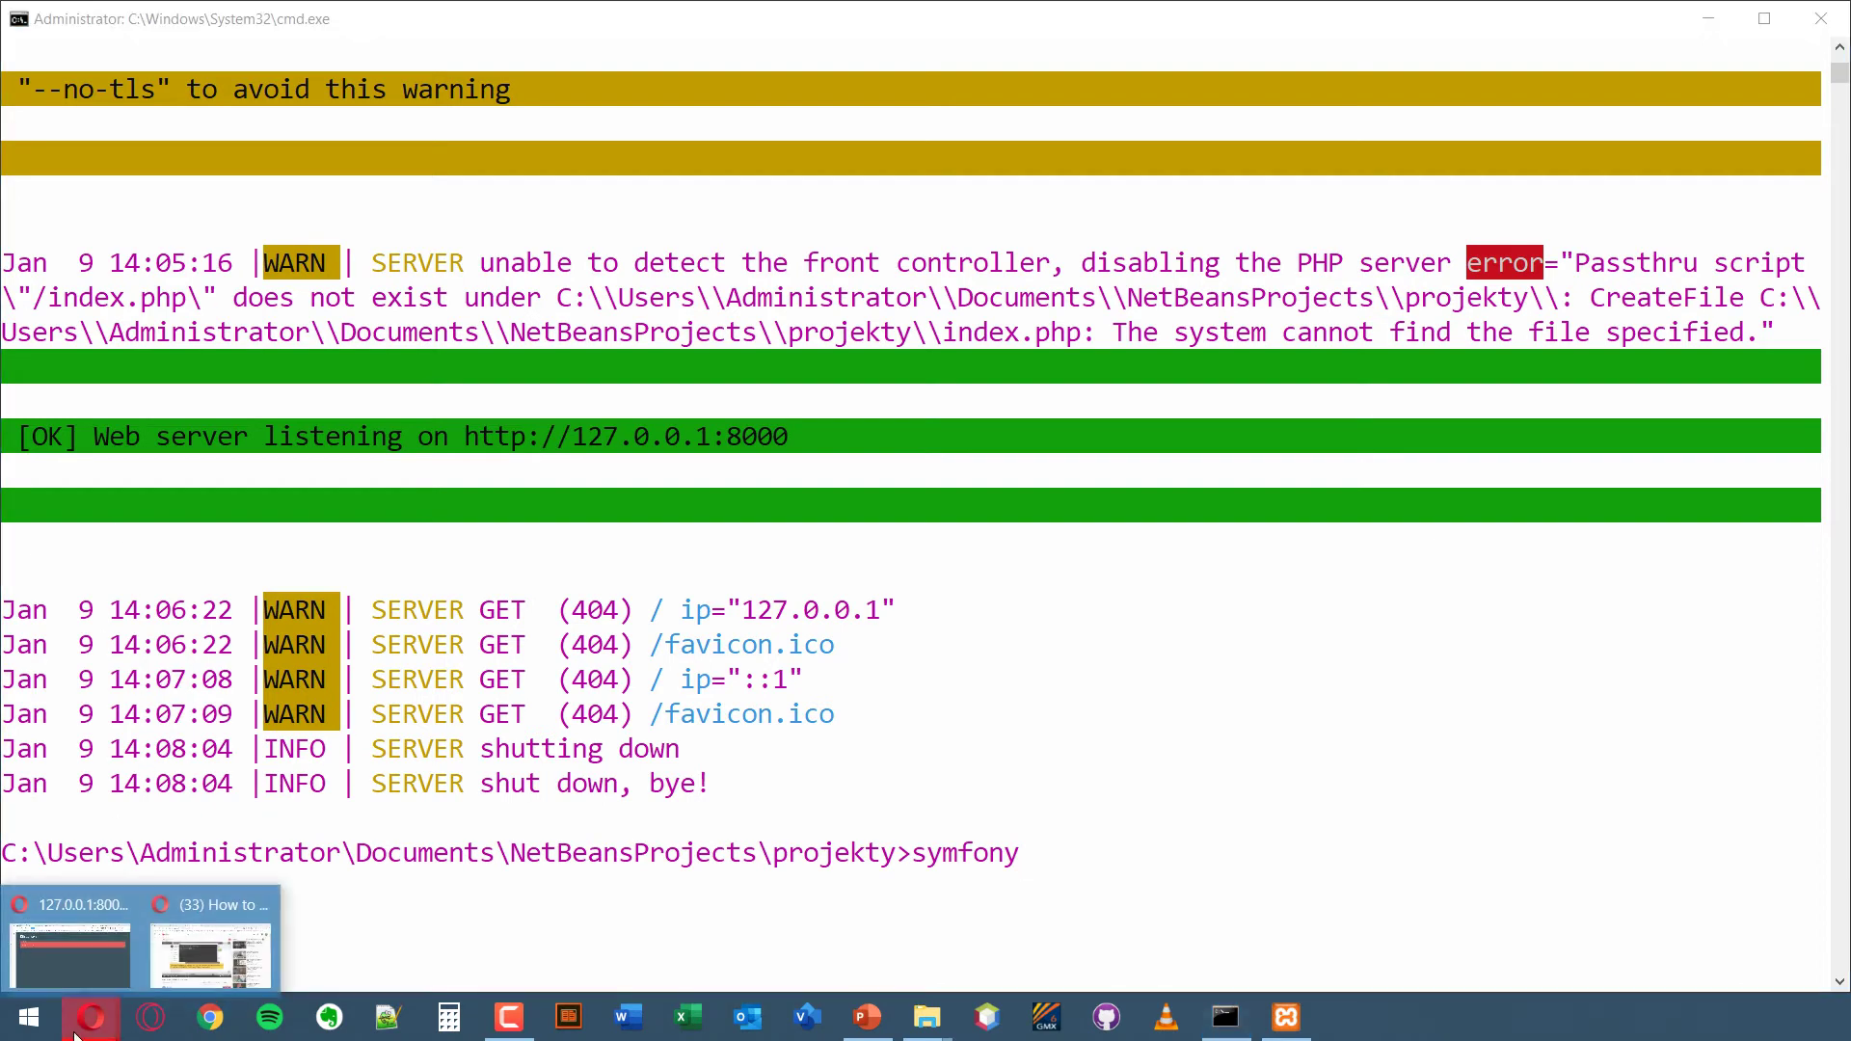
left_click(68, 950)
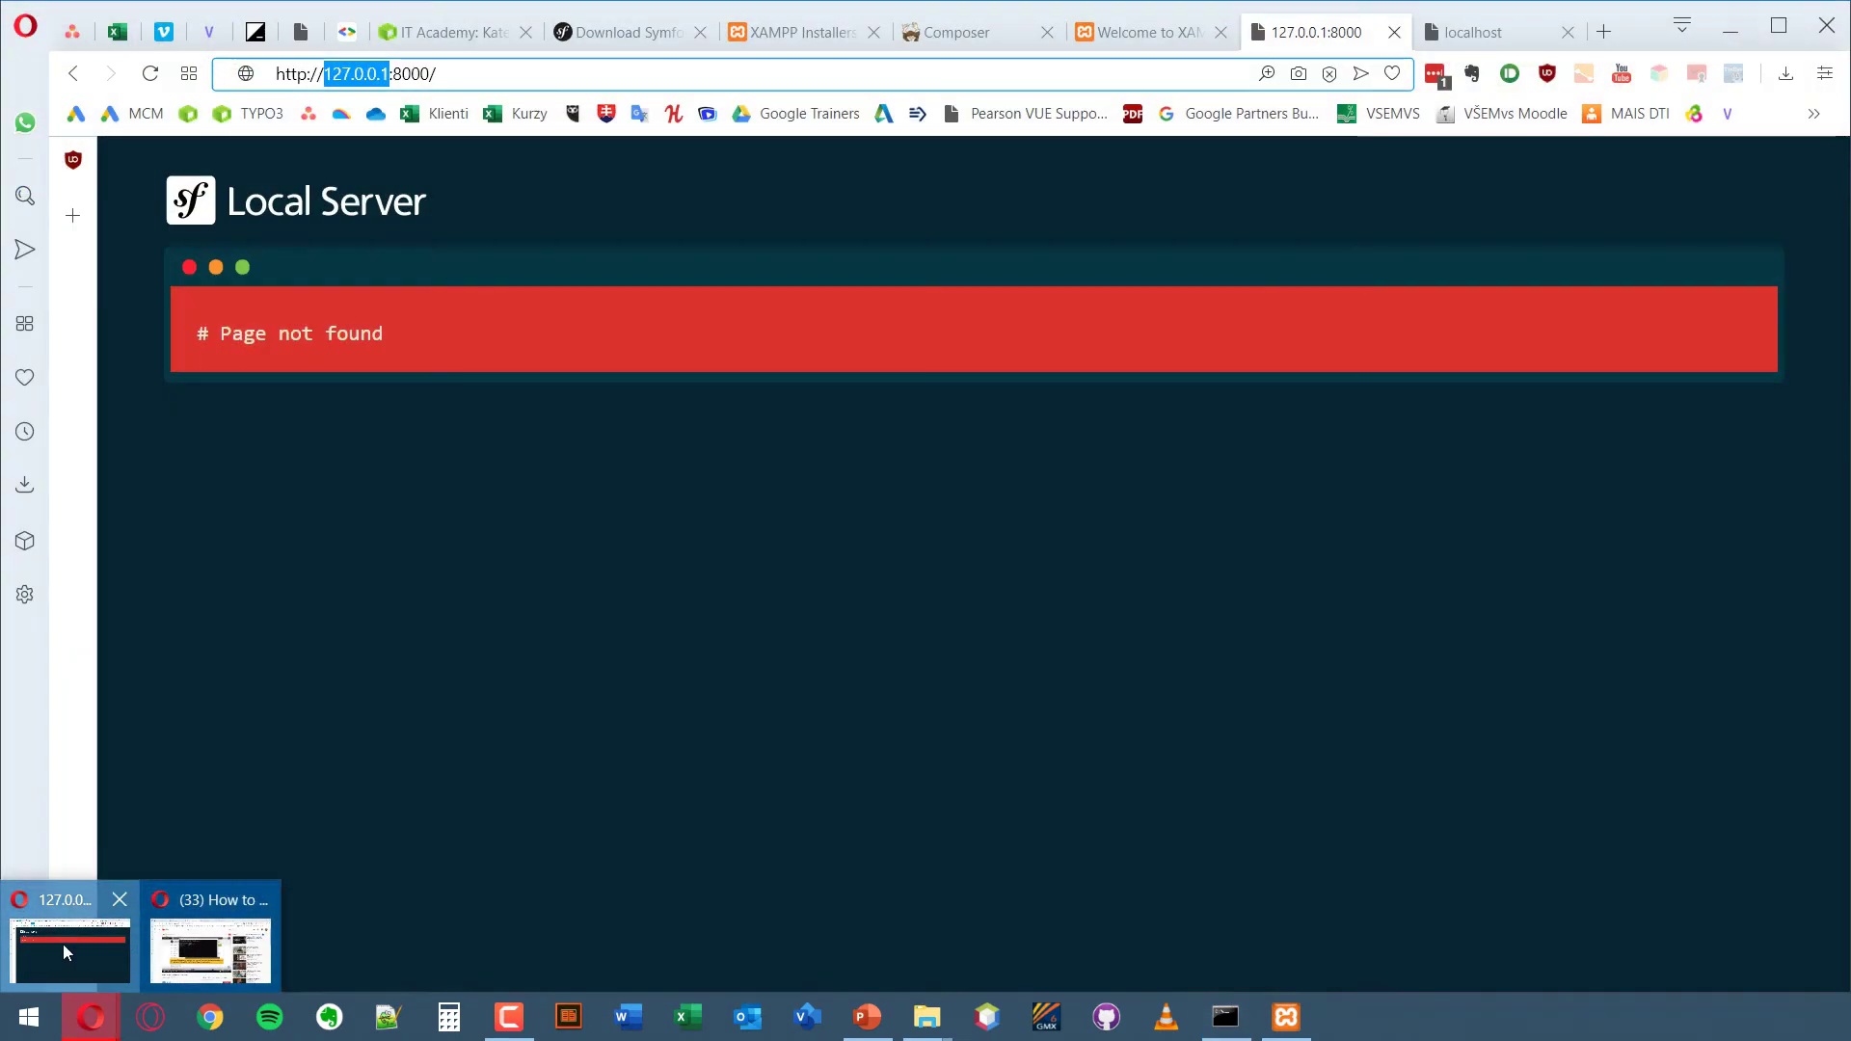
left_click(151, 74)
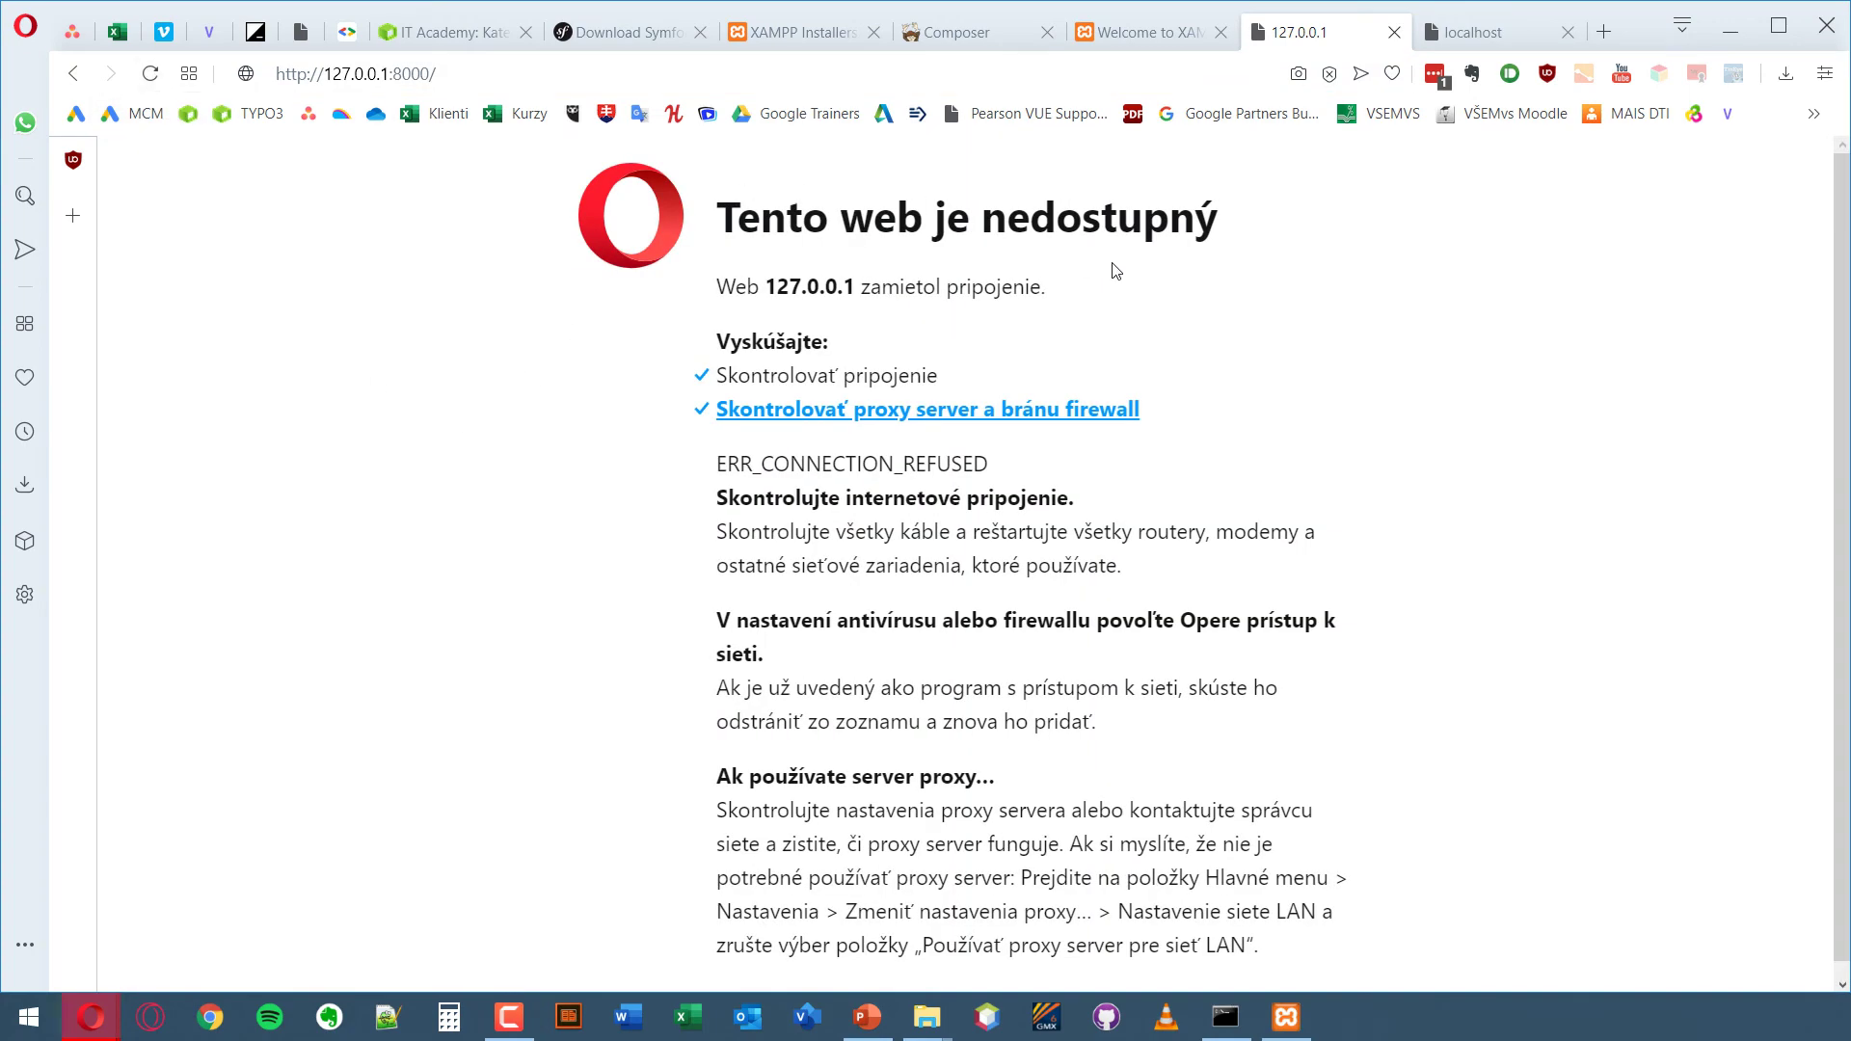
- Look over the Command Prompt's command list, then switch to the PowerPoint presentation and view the Composer and Inštalácia Composer slides
left_click(1731, 31)
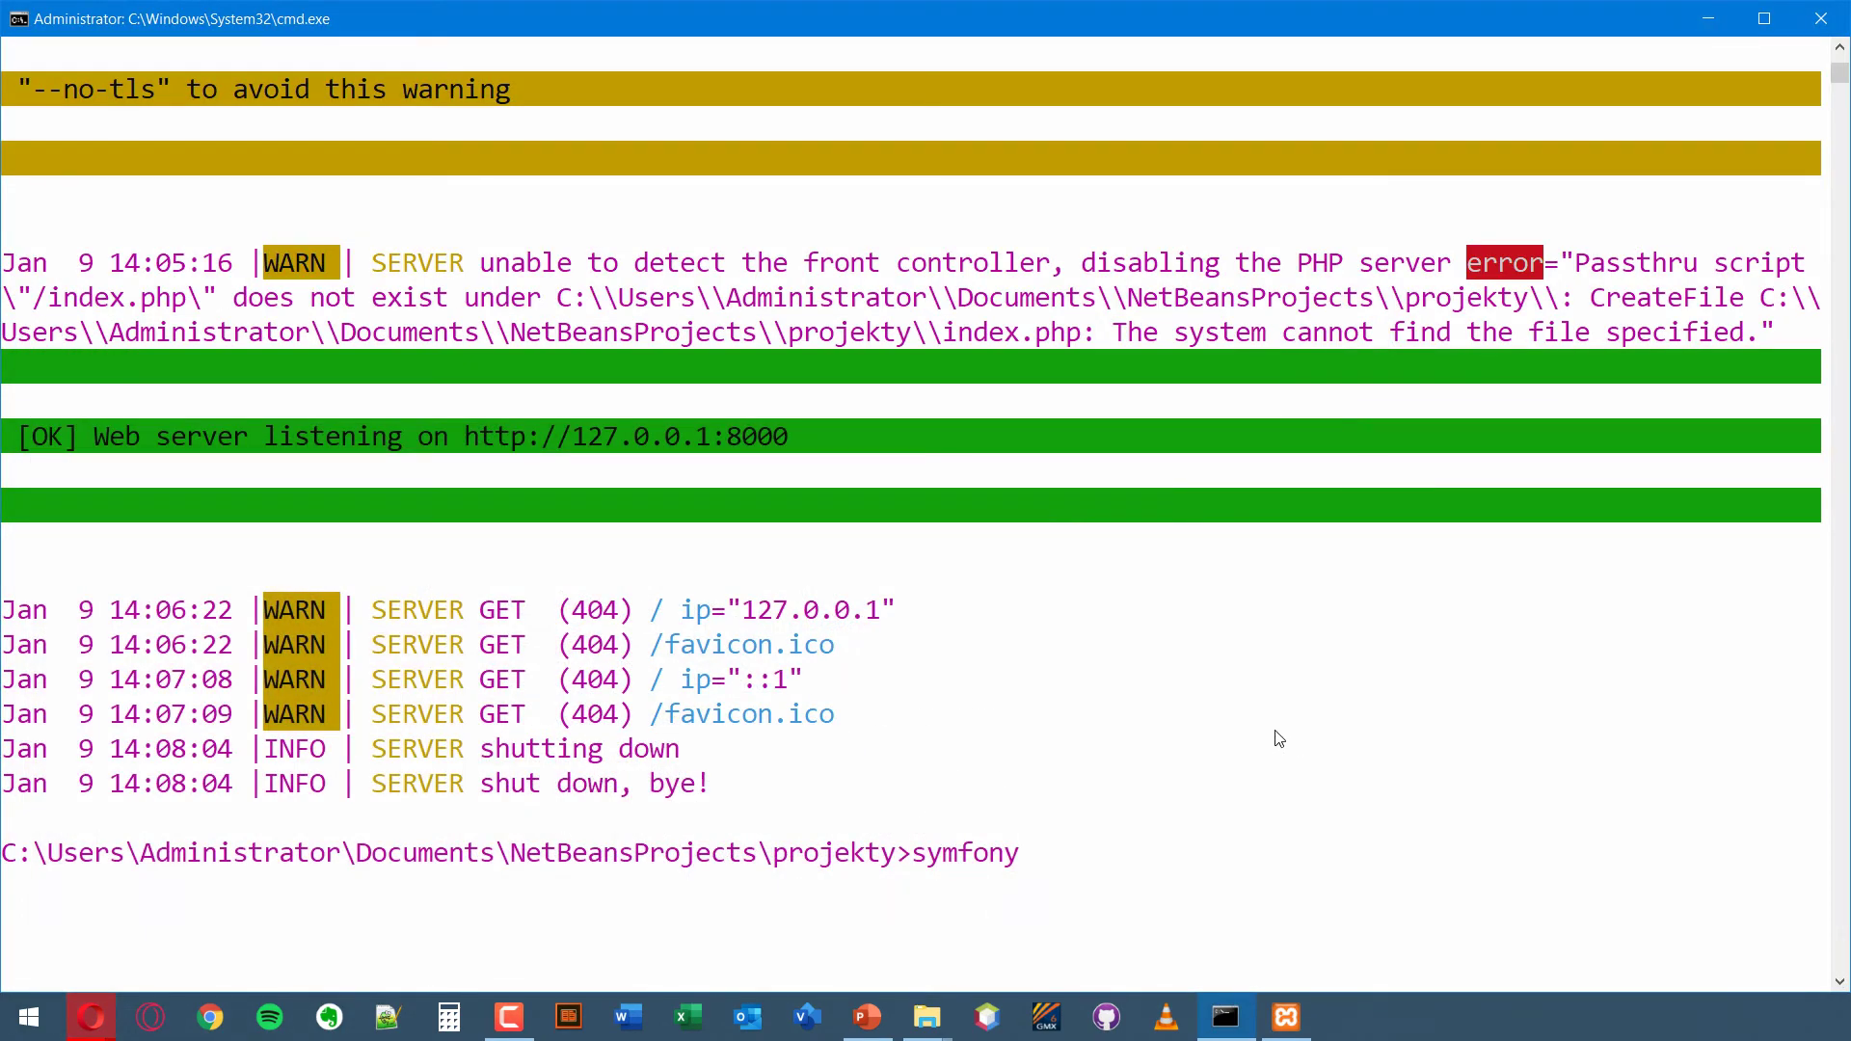
scroll(1254, 600, "up", 9)
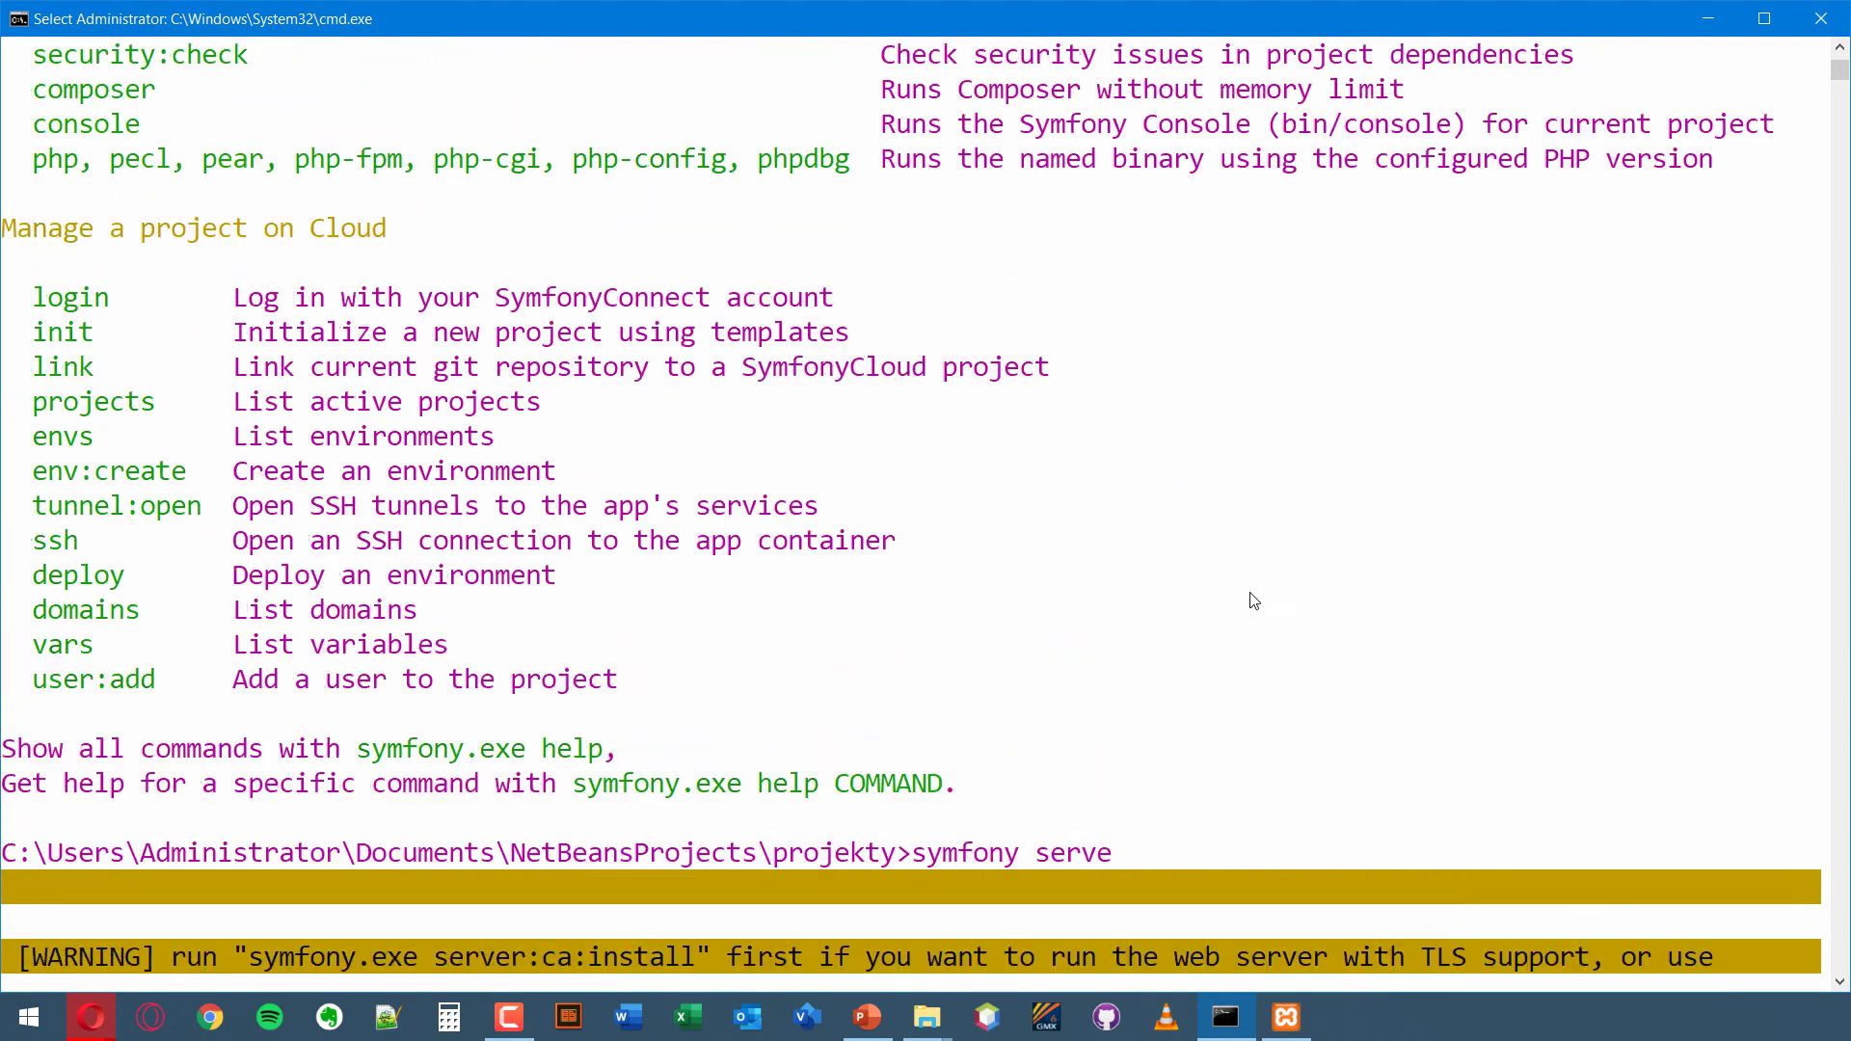
left_click(867, 1014)
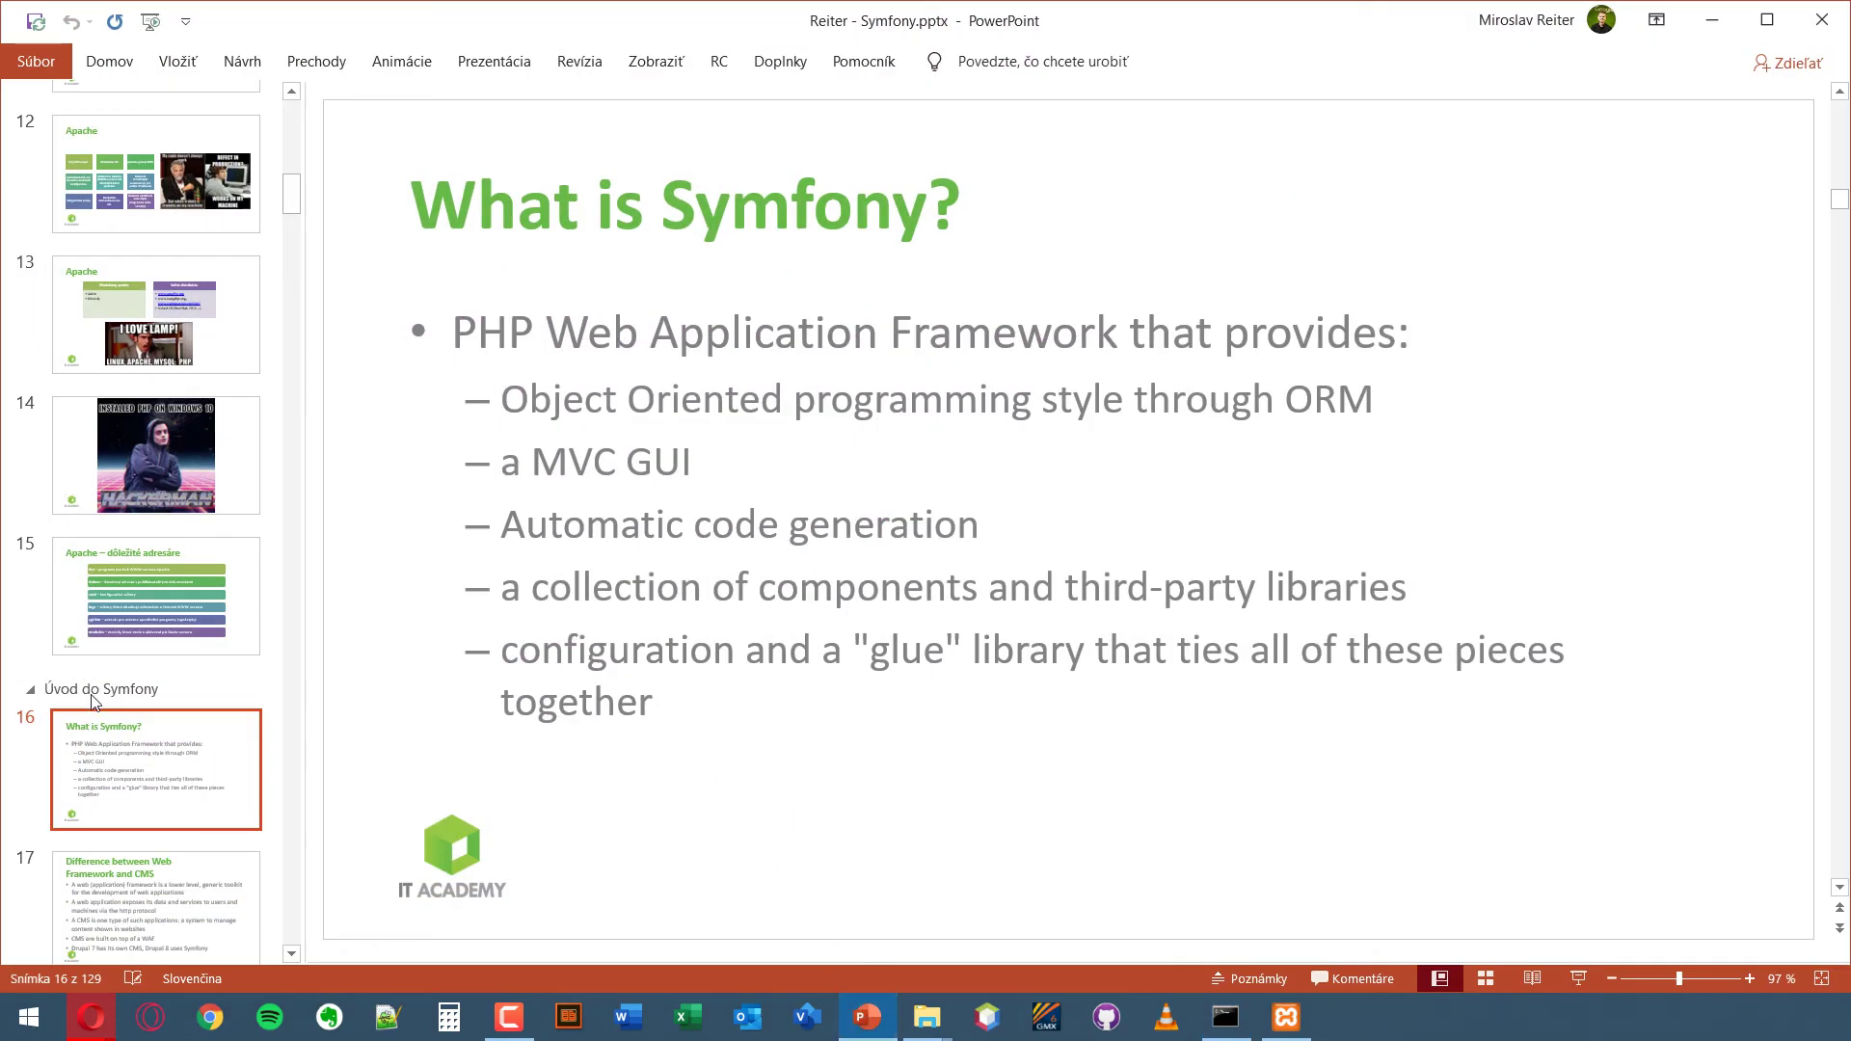
scroll(159, 717, "down", 2)
scroll(159, 717, "down", 2)
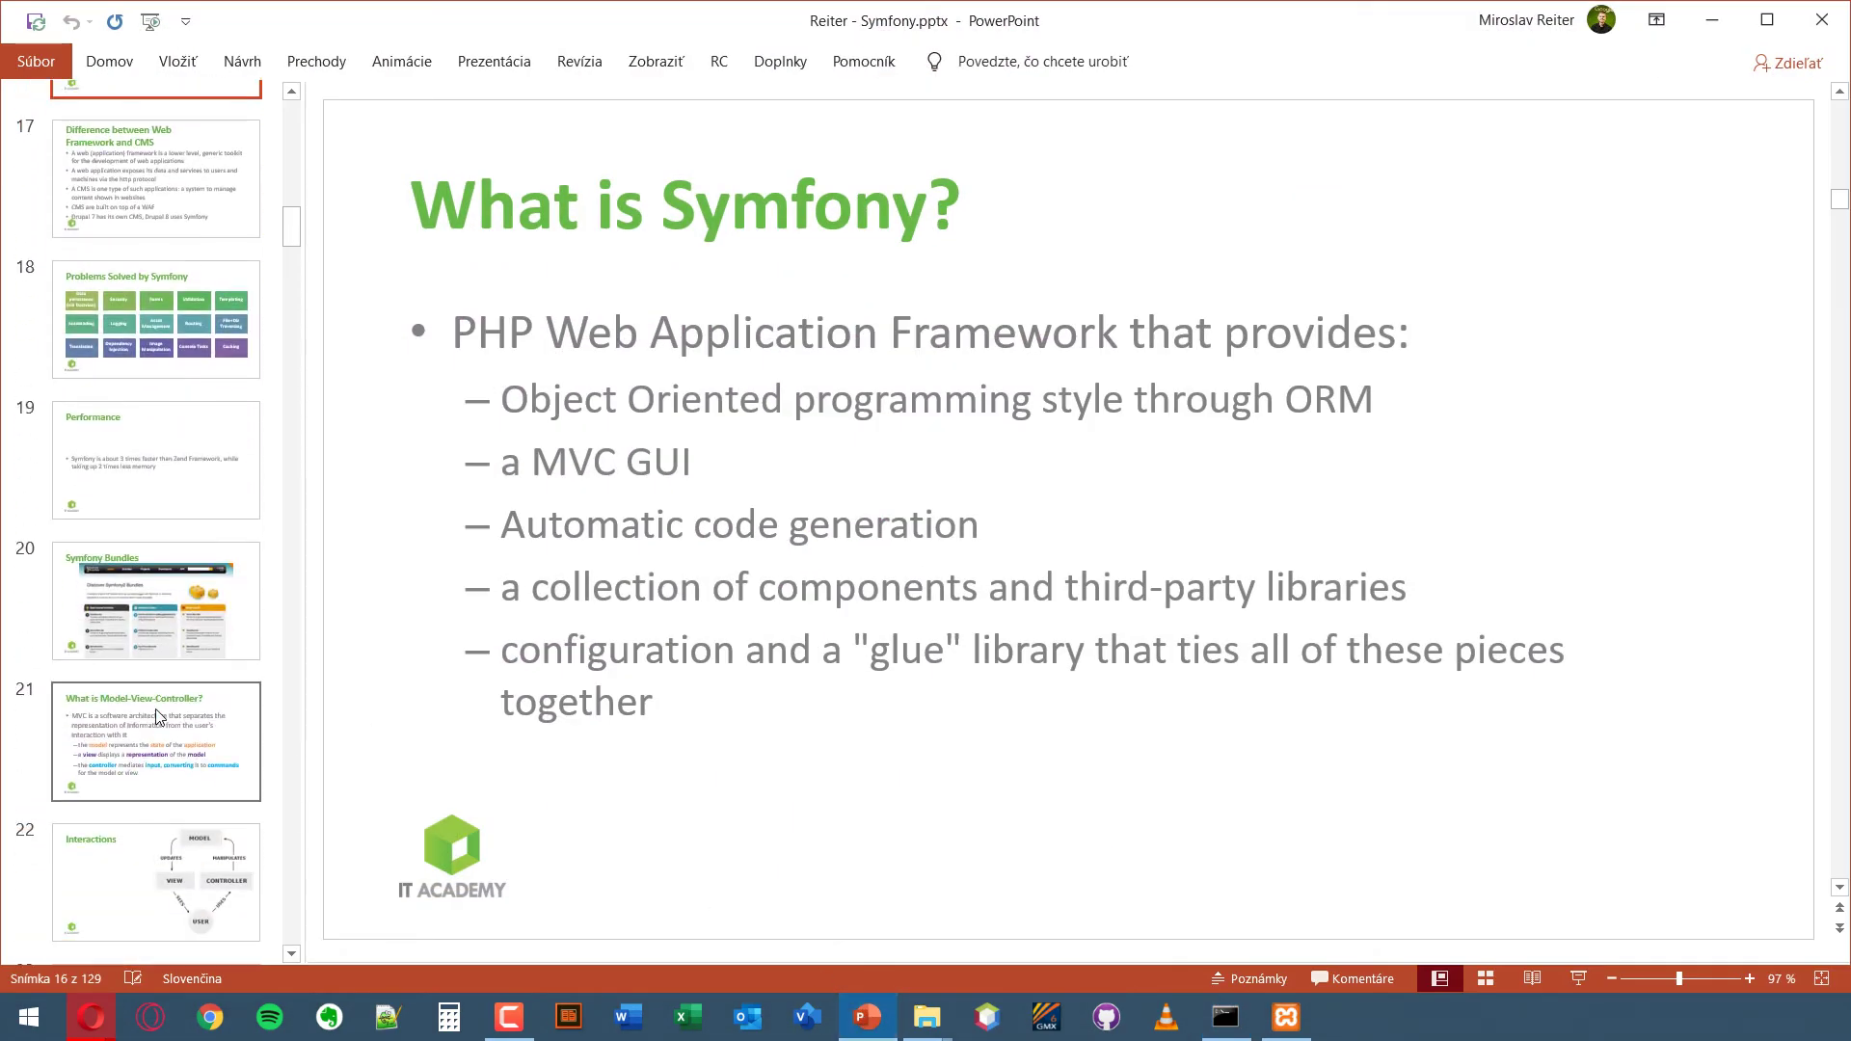
scroll(159, 716, "down", 12)
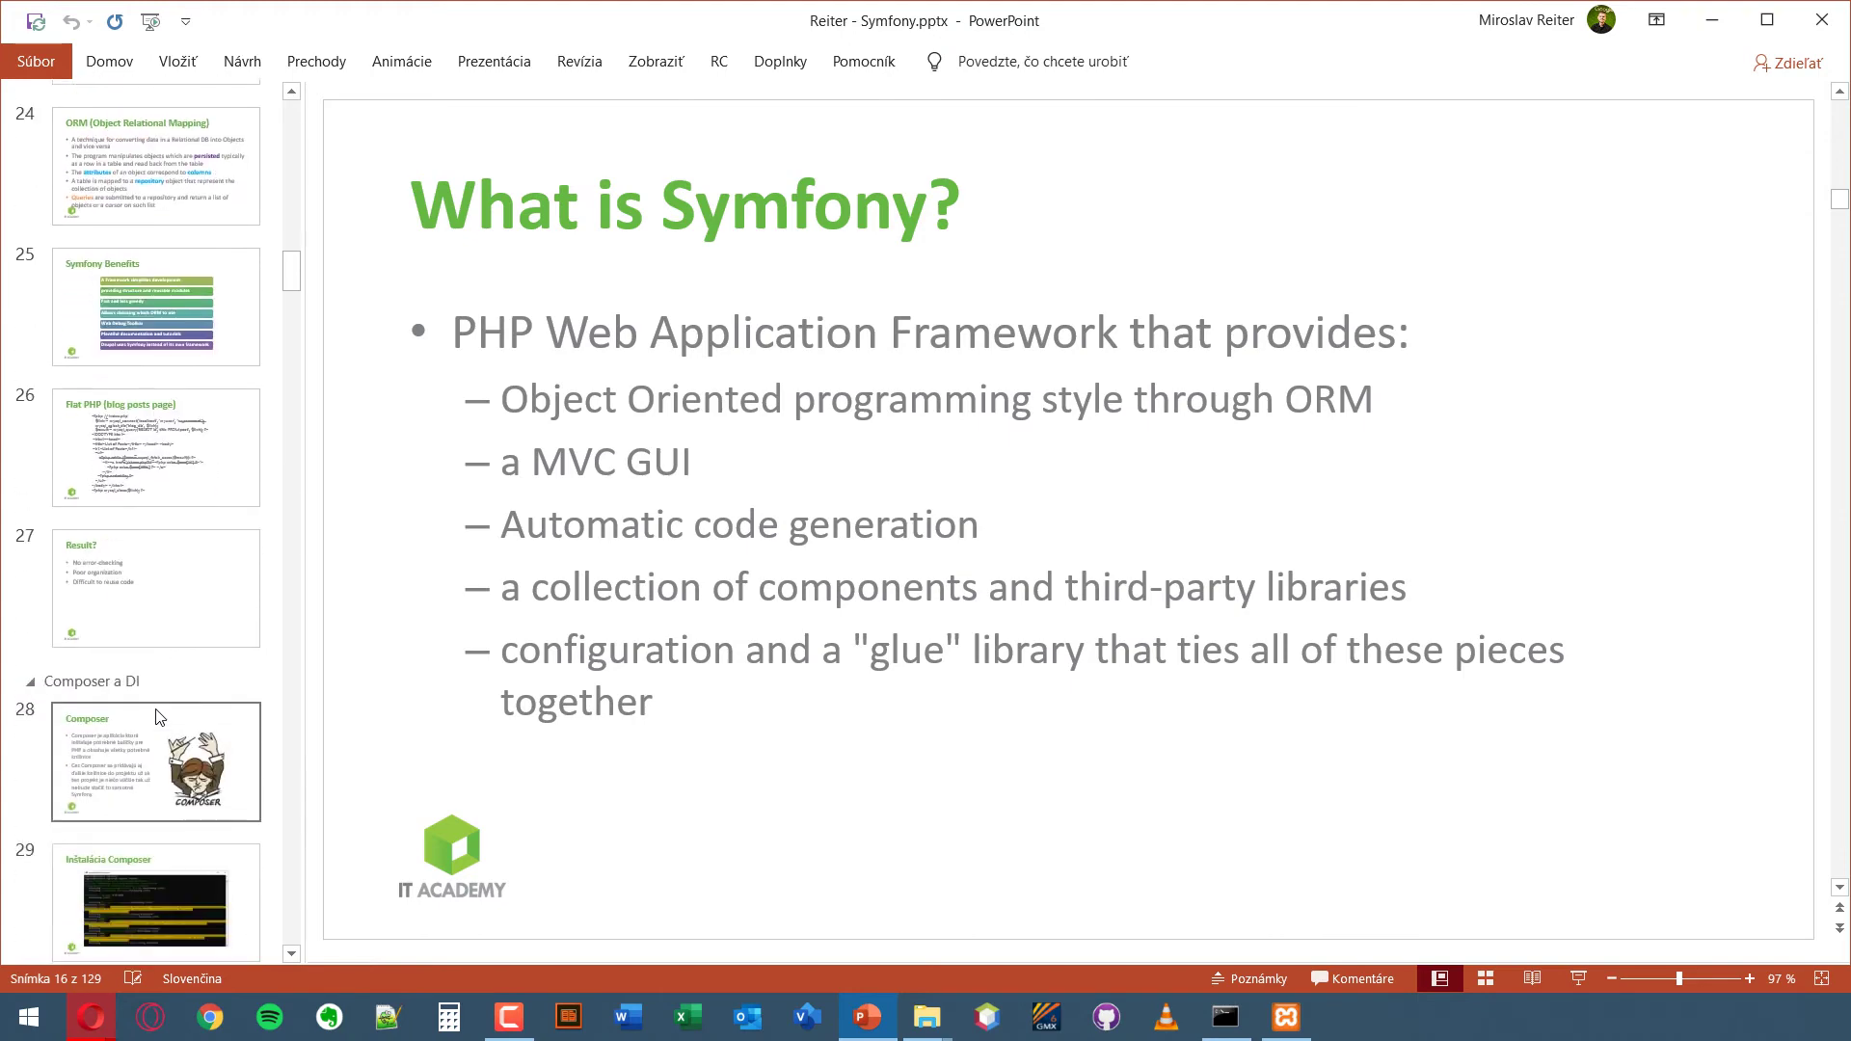
left_click(135, 525)
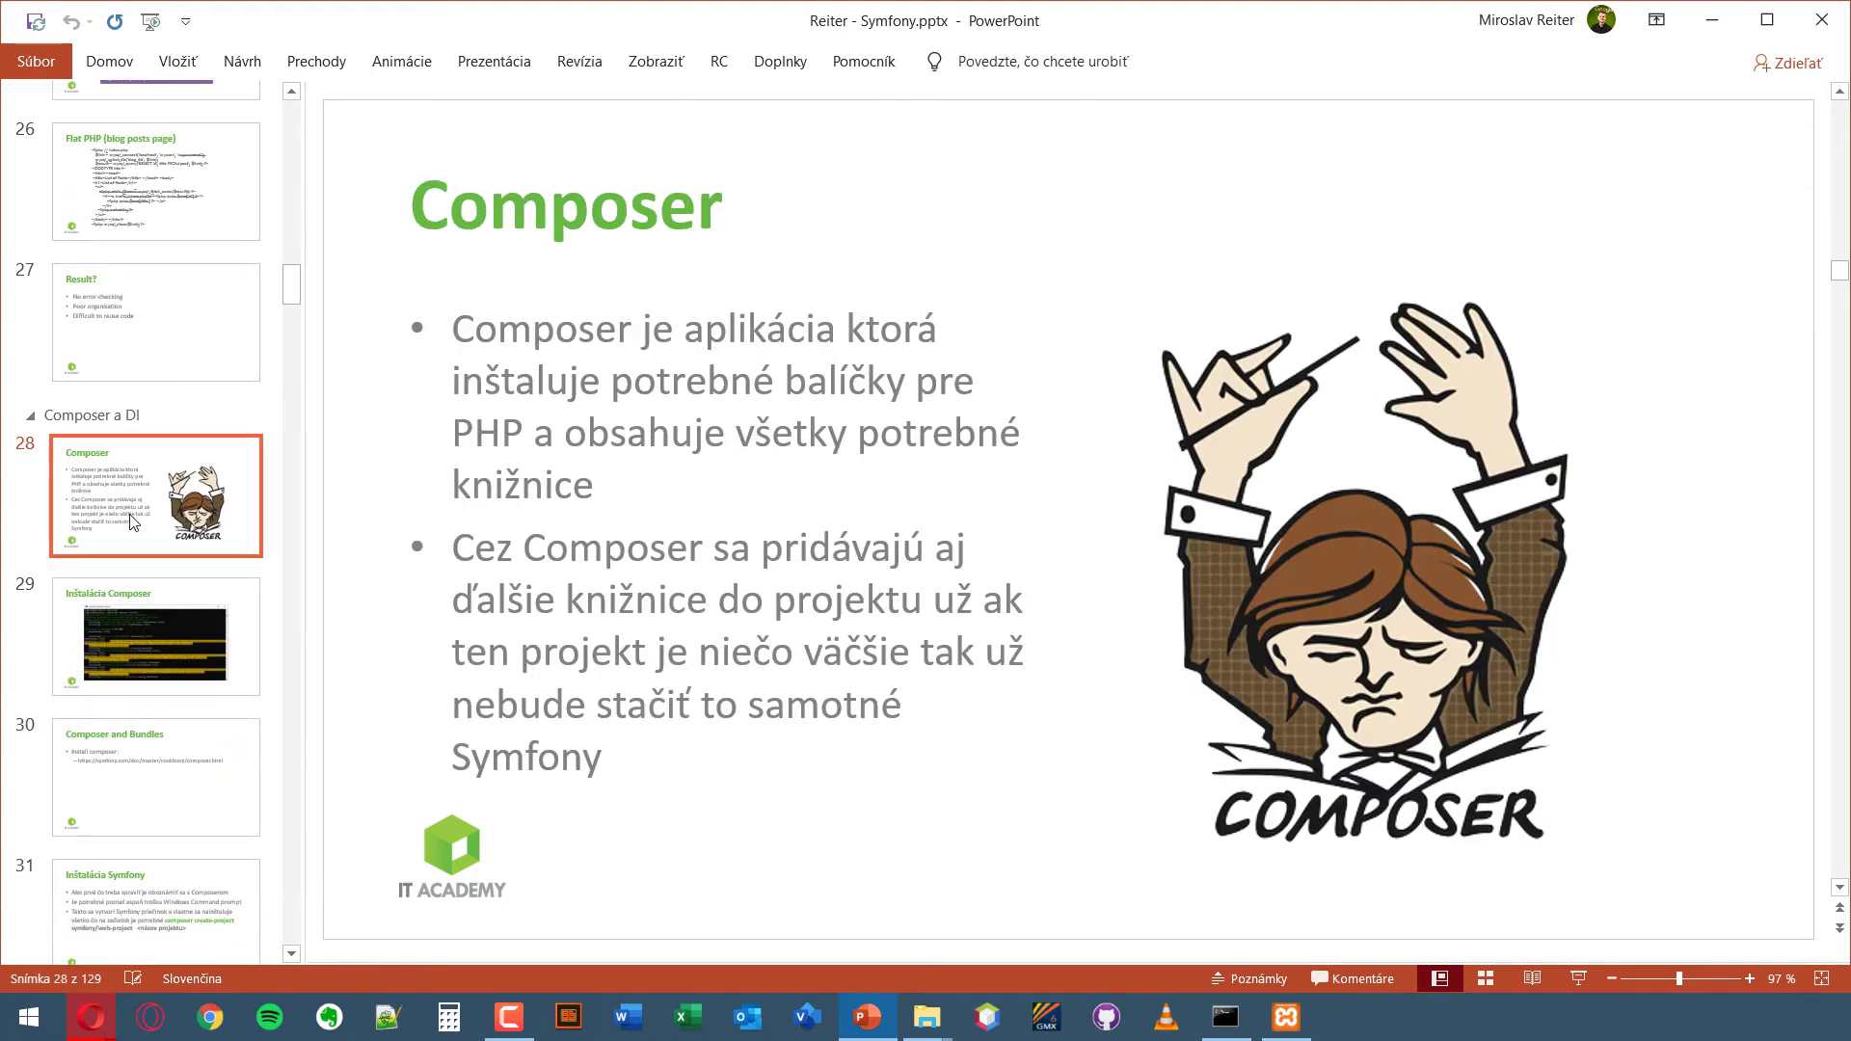
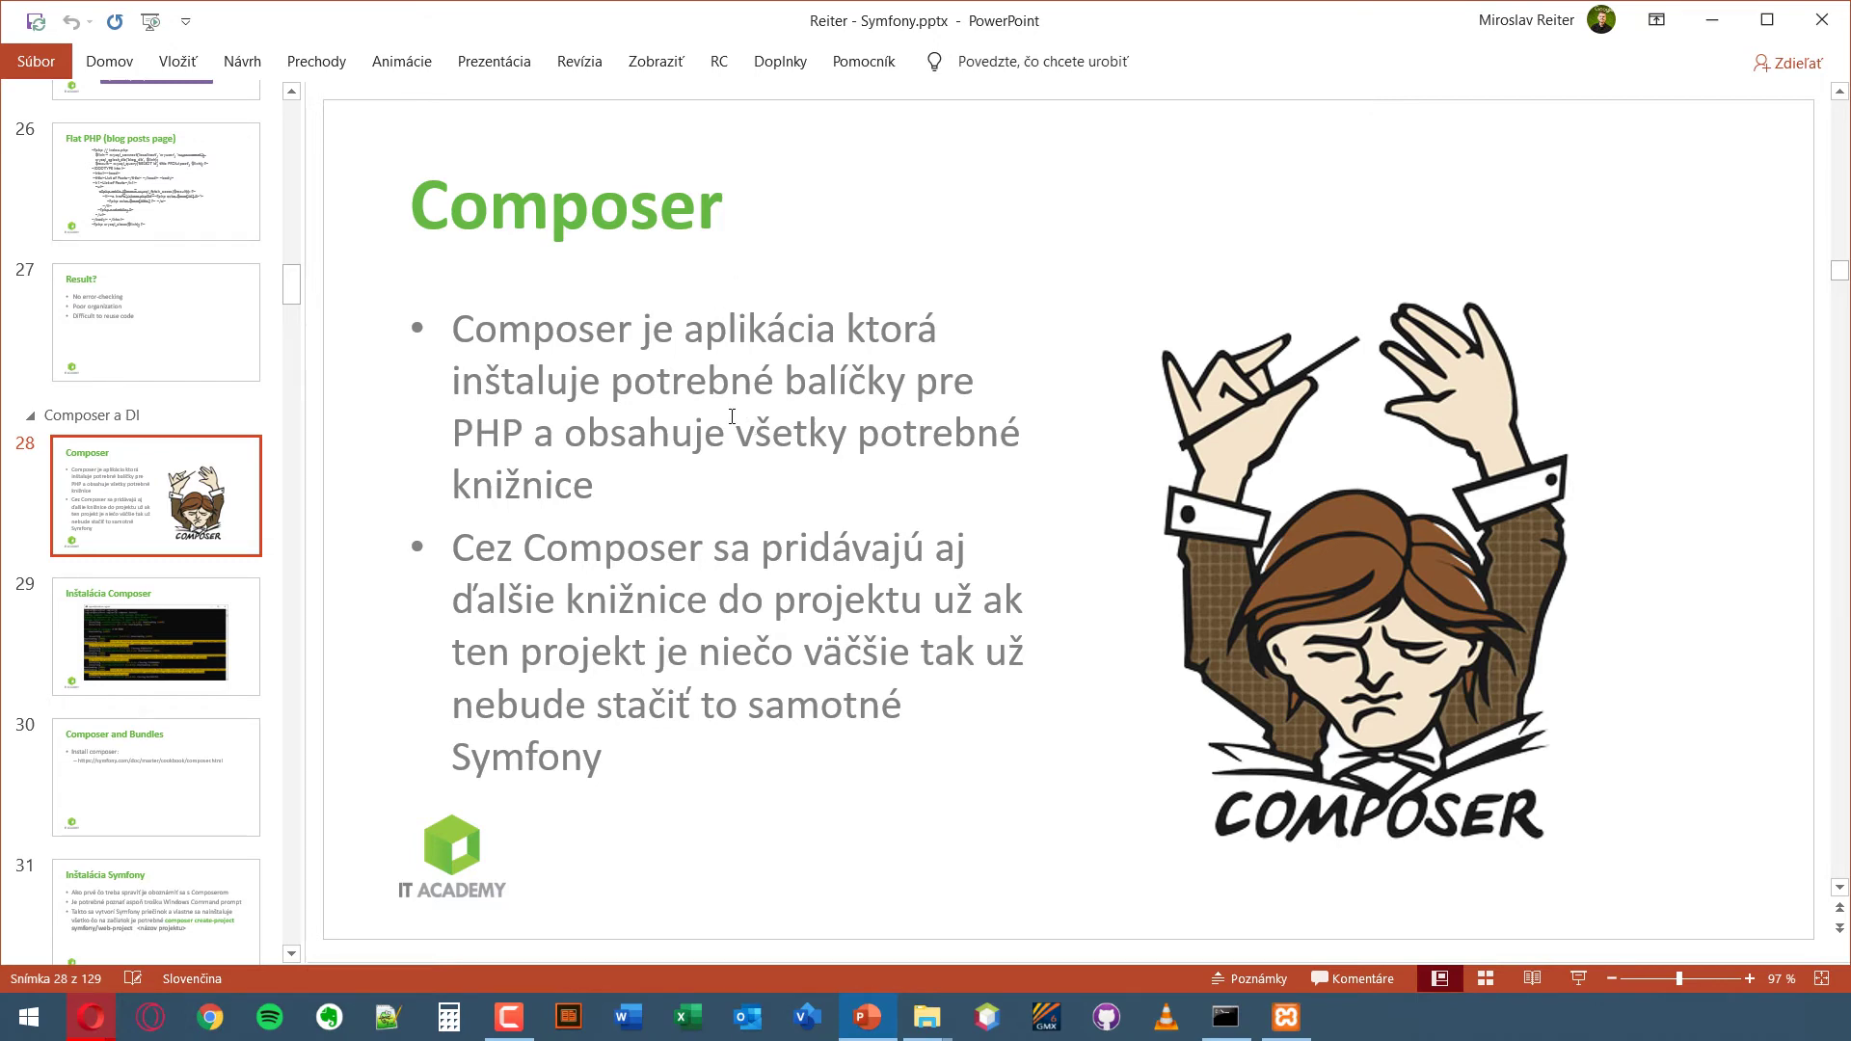
left_click(178, 638)
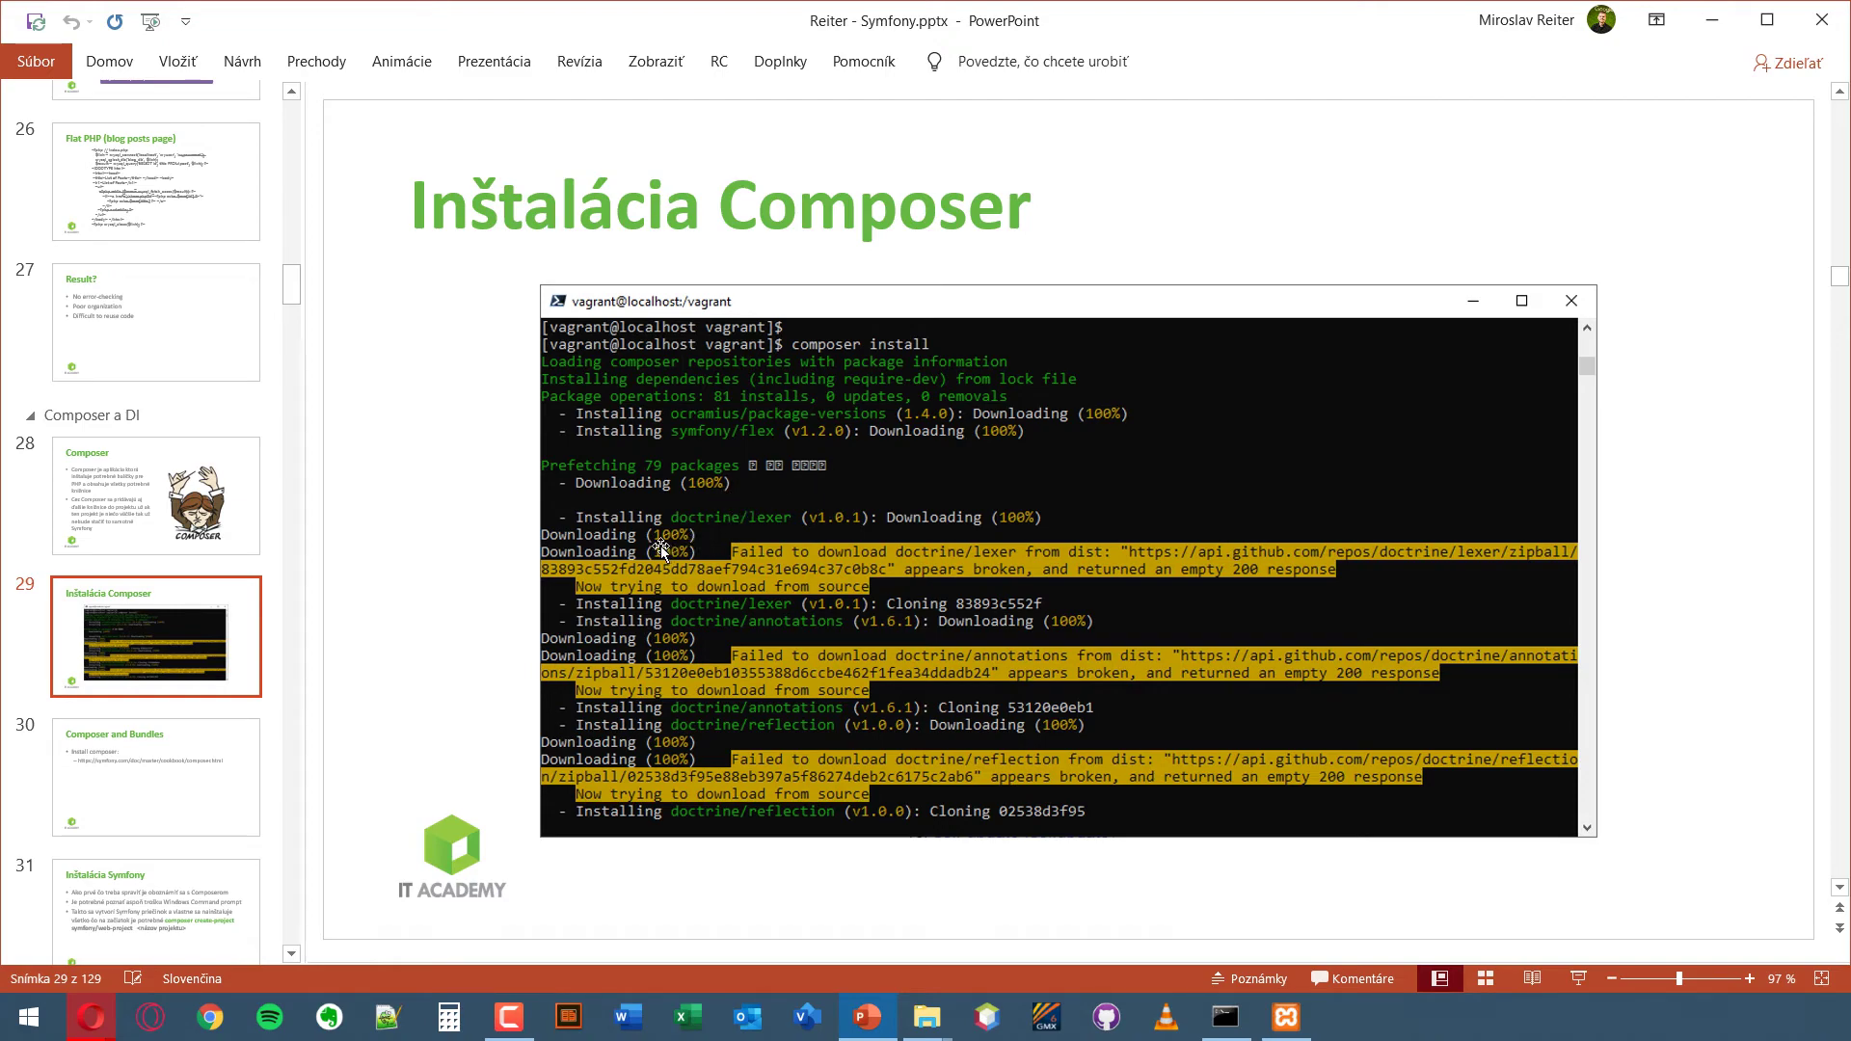
- Launch Git-2.24.1.2-64-bit.exe from the ! Aplikácie, Nástroje, Pomôcky folder in File Explorer and place its setup window beside the folder
left_click(1718, 25)
left_click(1718, 25)
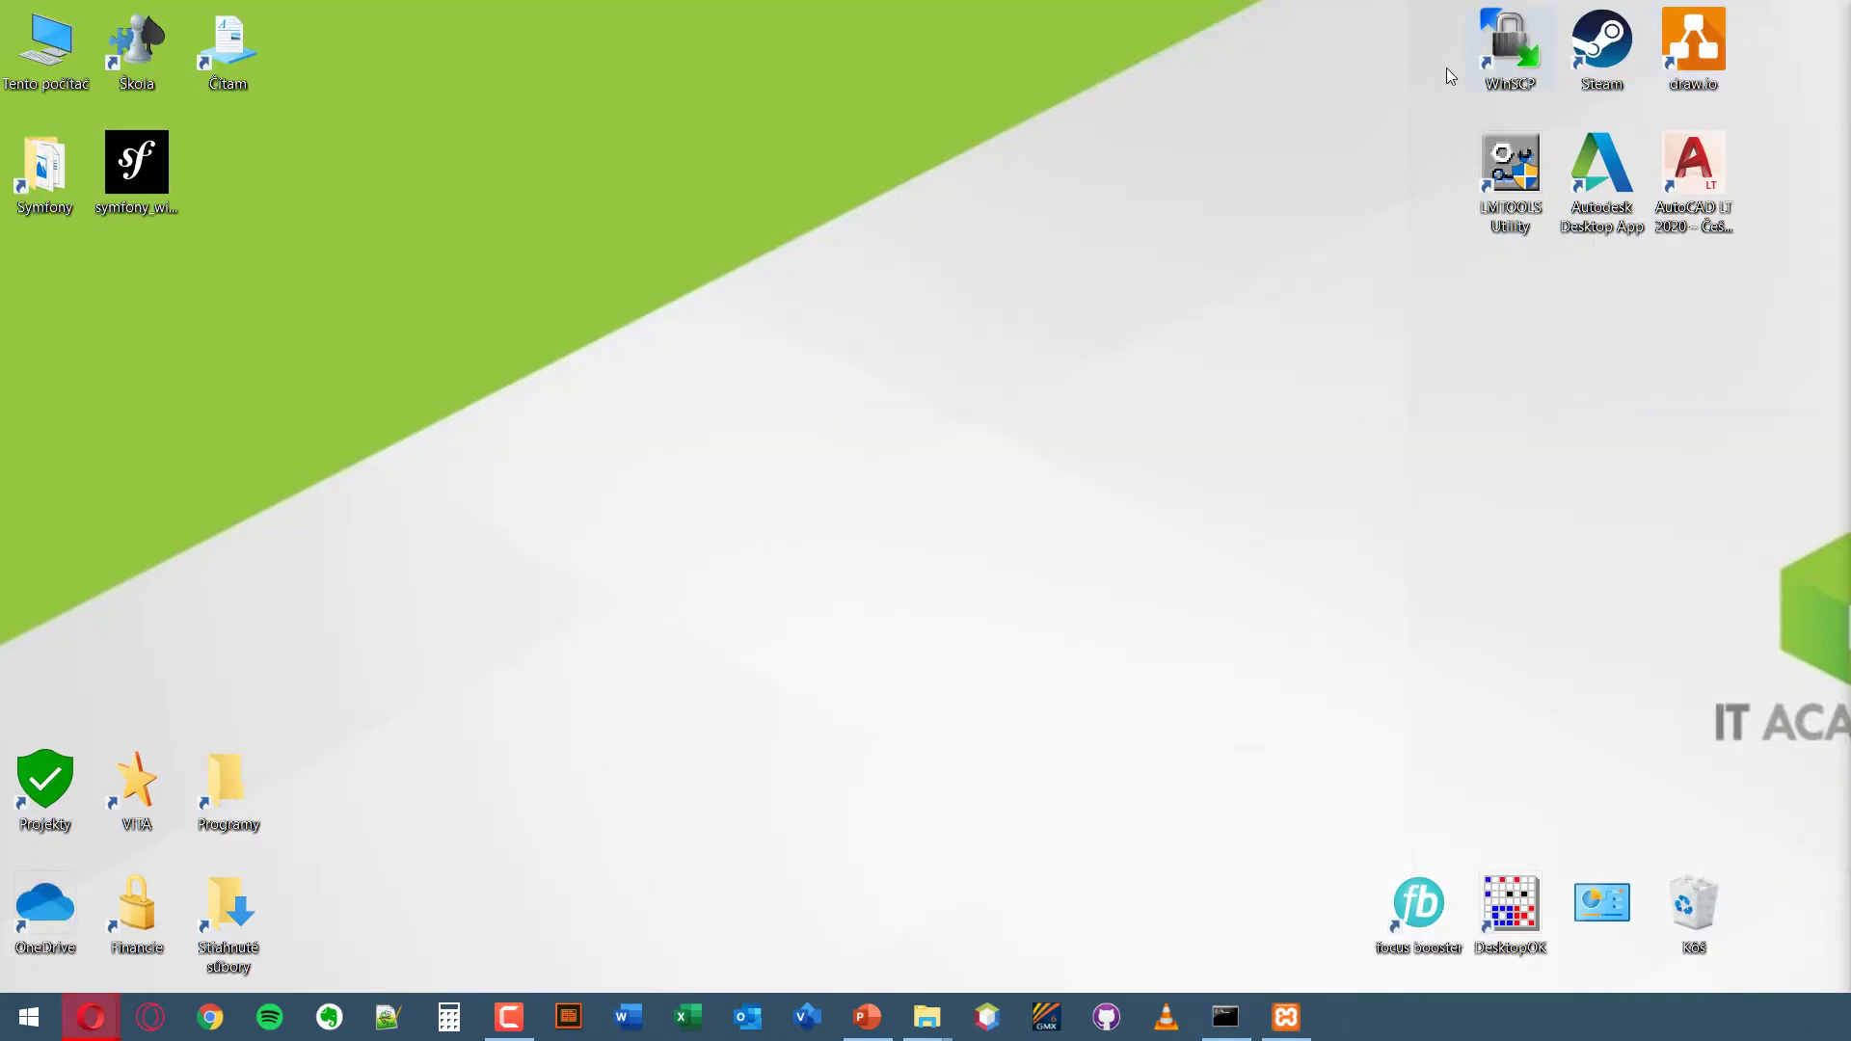
mouse_move(926, 1017)
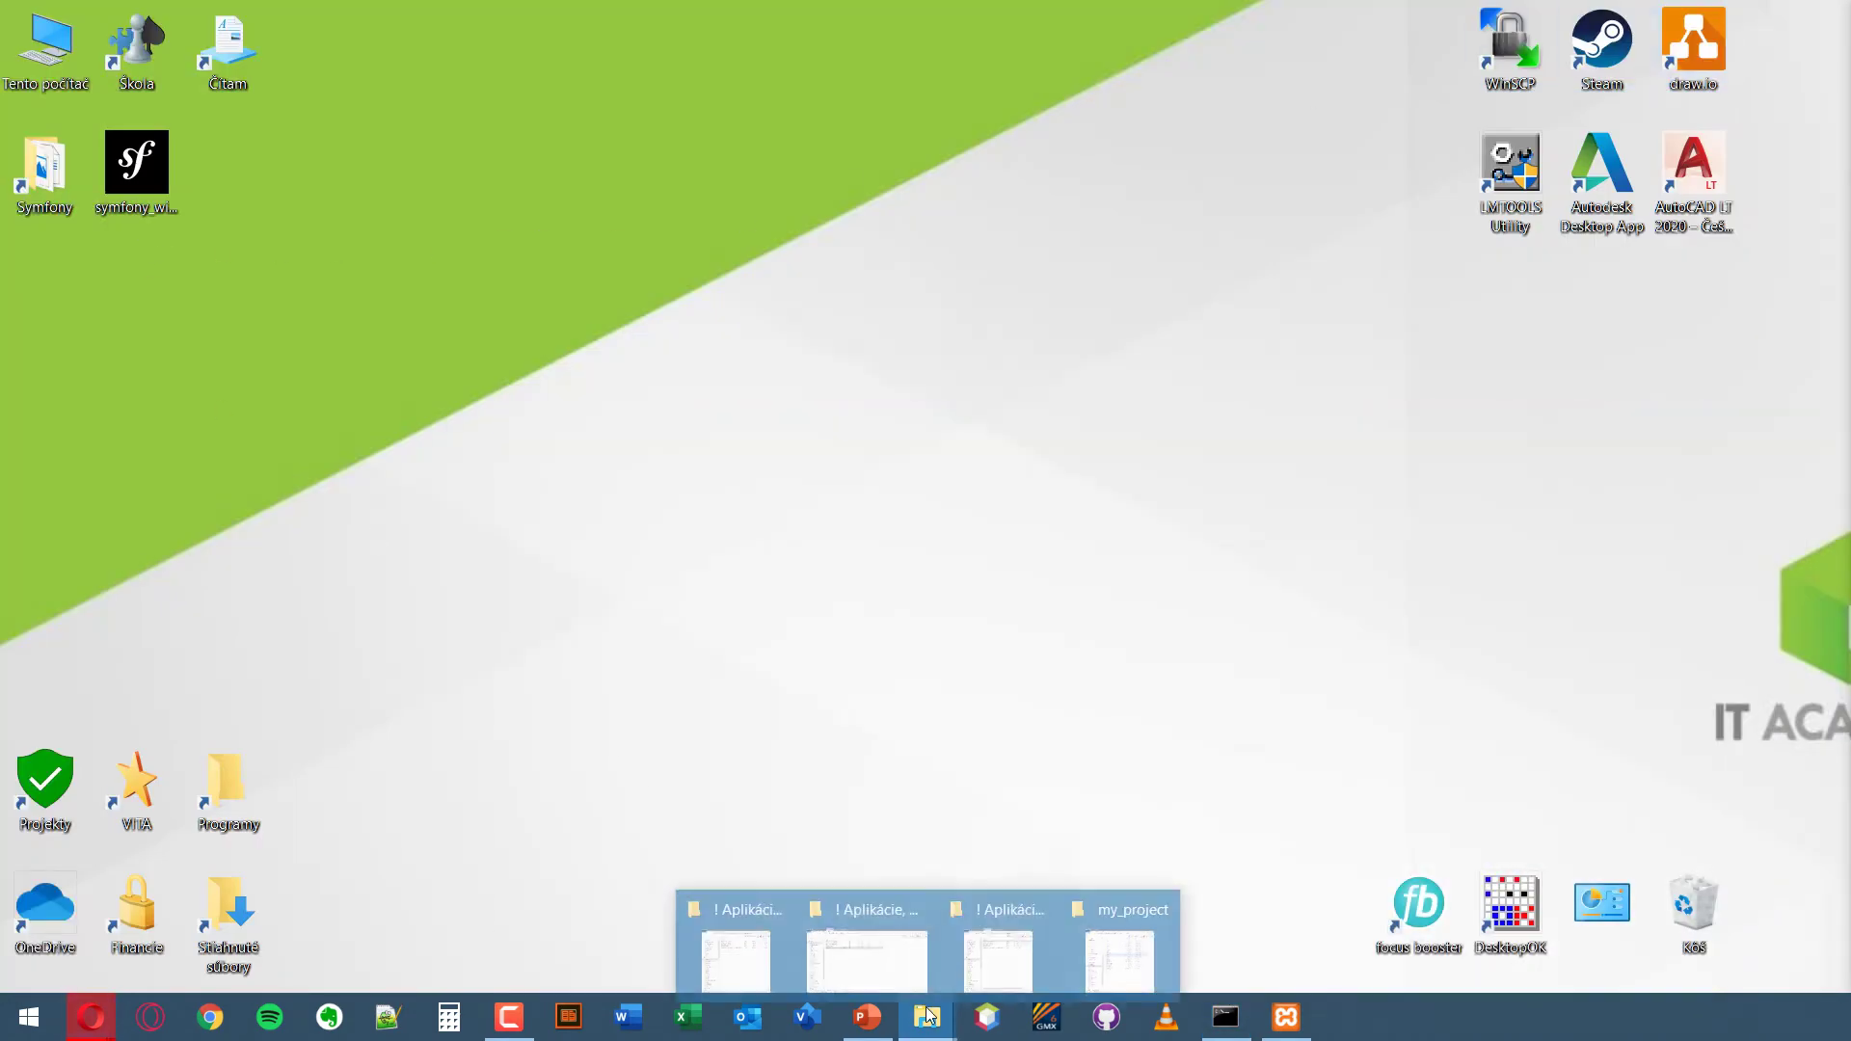
mouse_move(1082, 970)
left_click(998, 953)
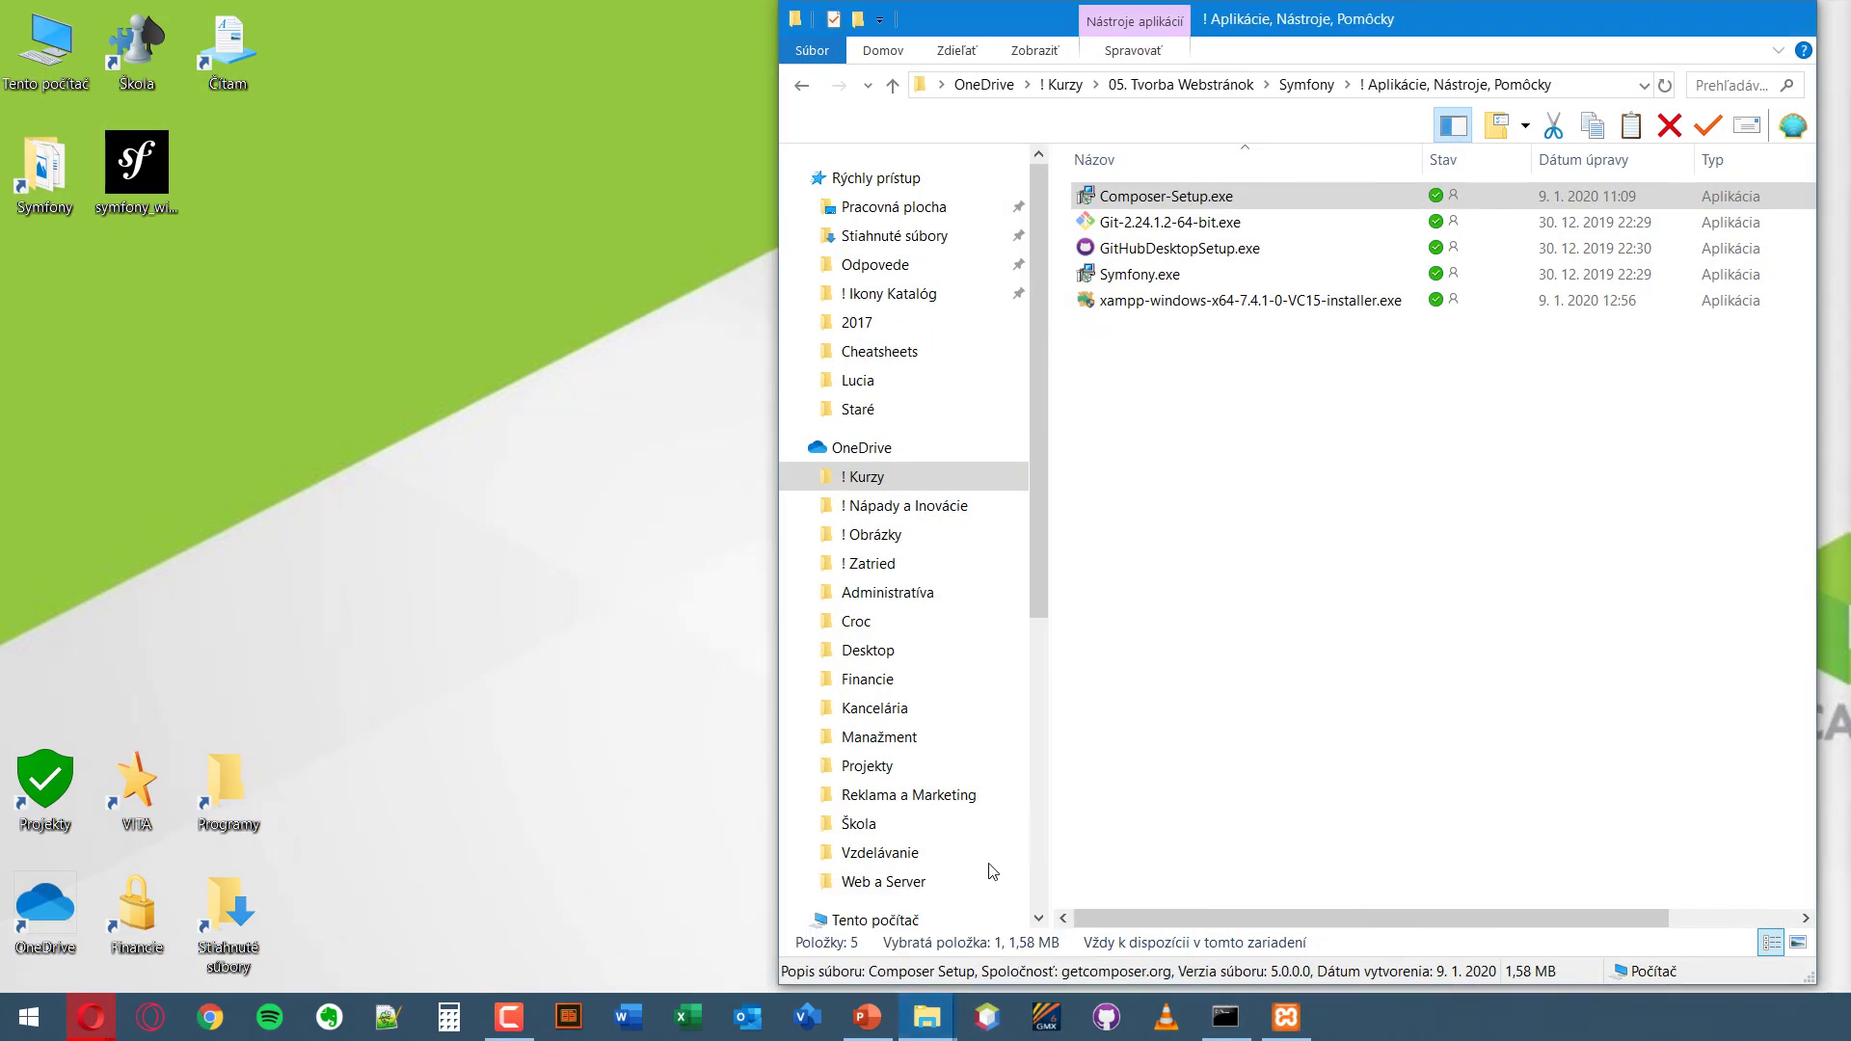
double_click(1154, 224)
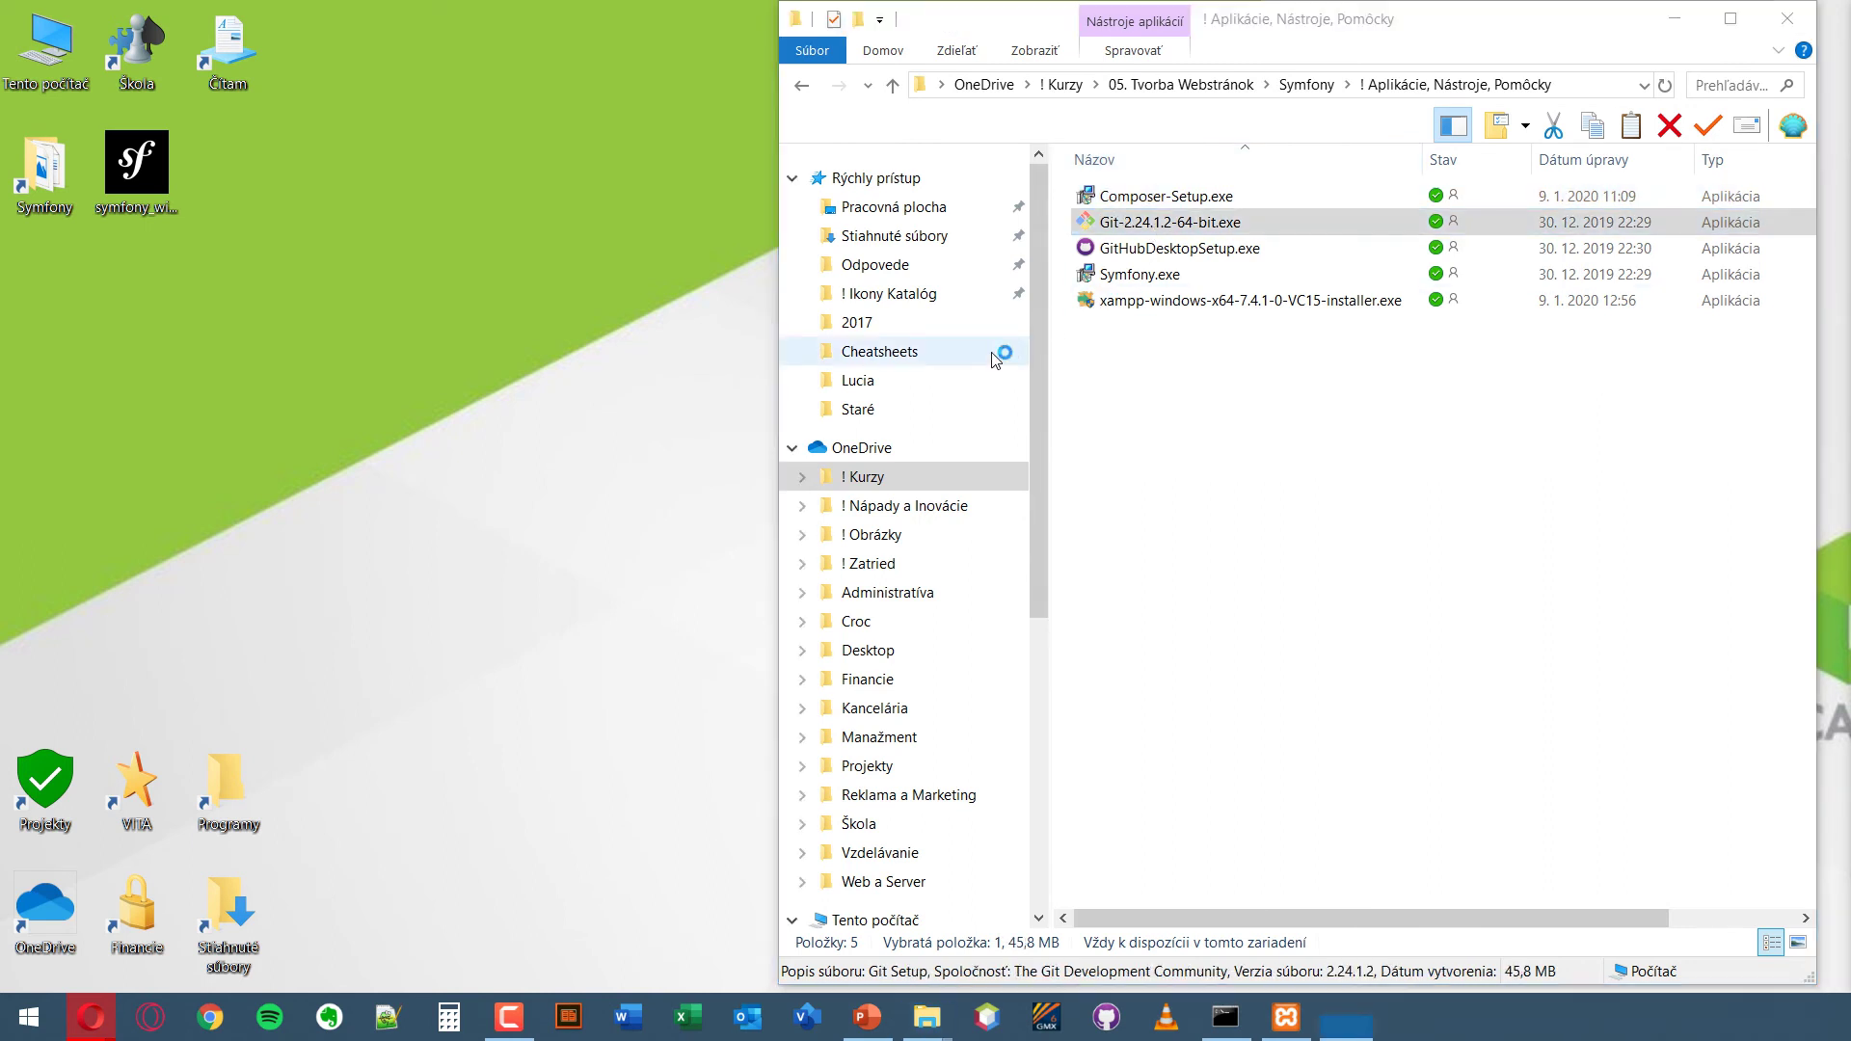
left_click_drag(1789, 288, 305, 292)
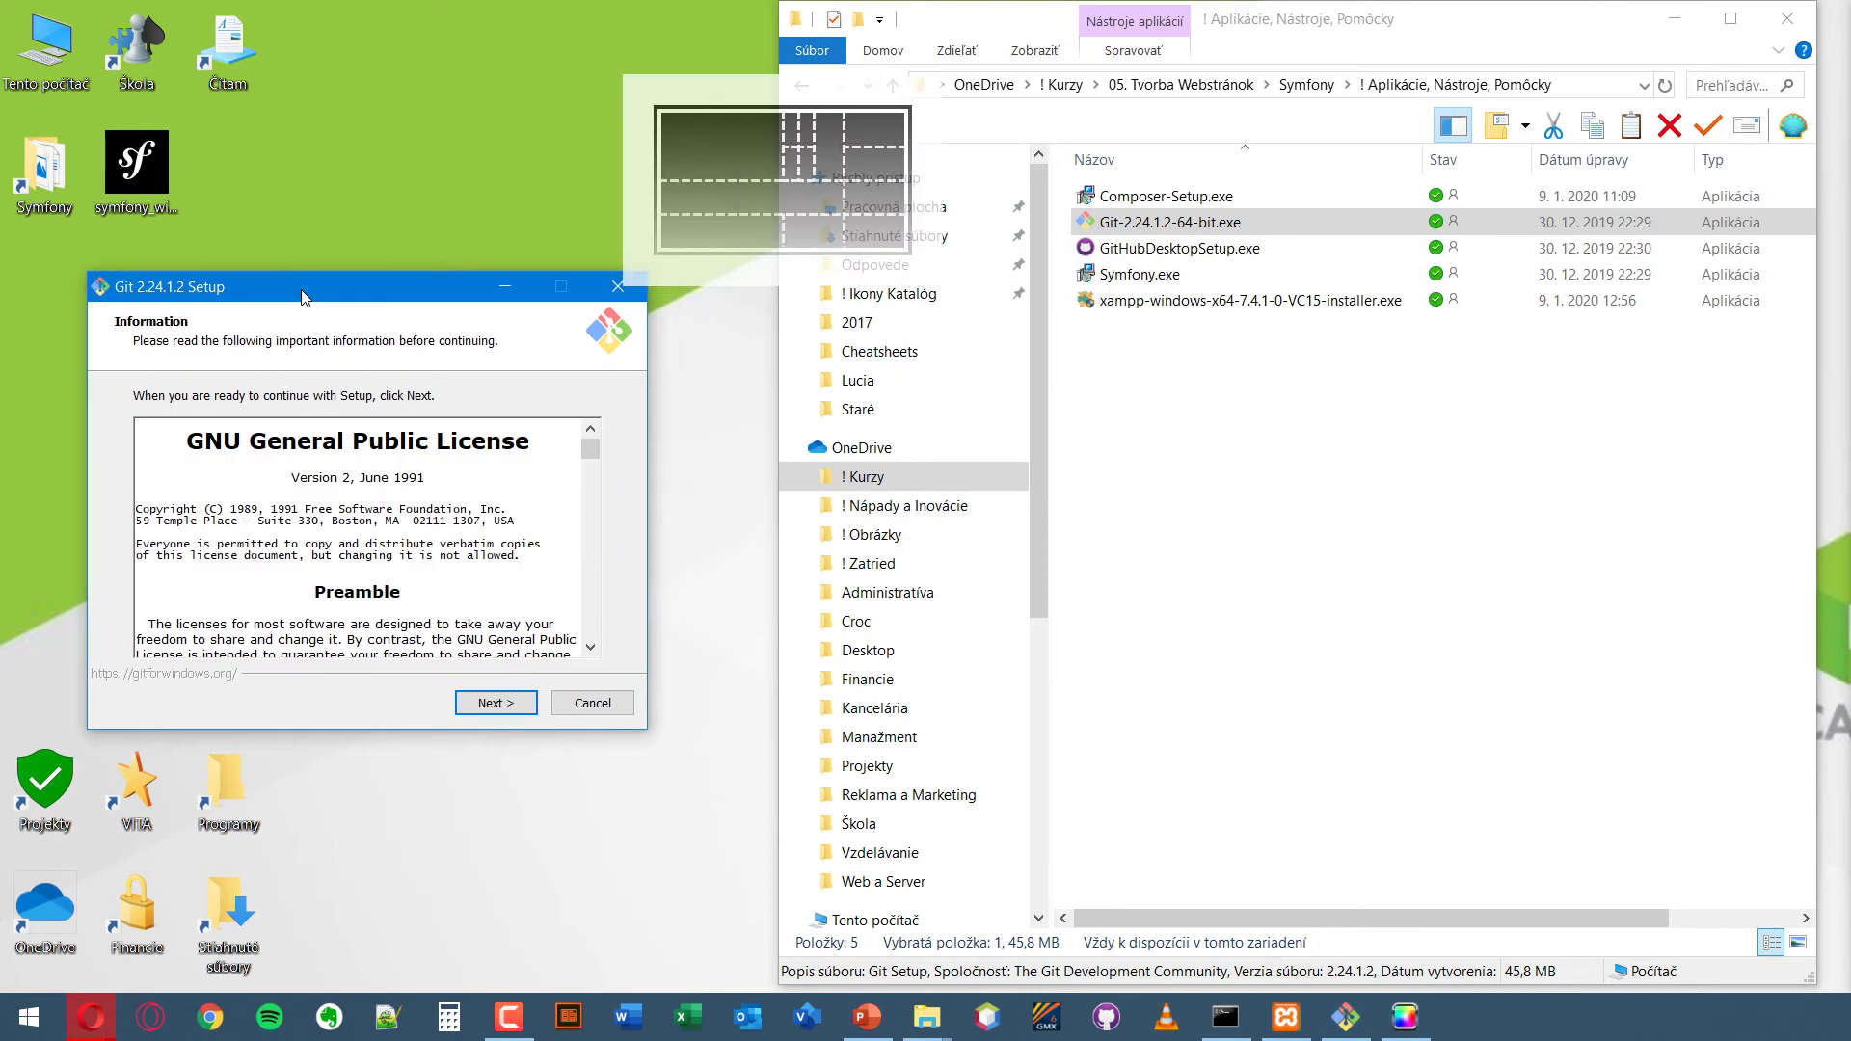
- Switch to Opera and search Google for download git in a new tab
mouse_move(90, 1017)
left_click(60, 979)
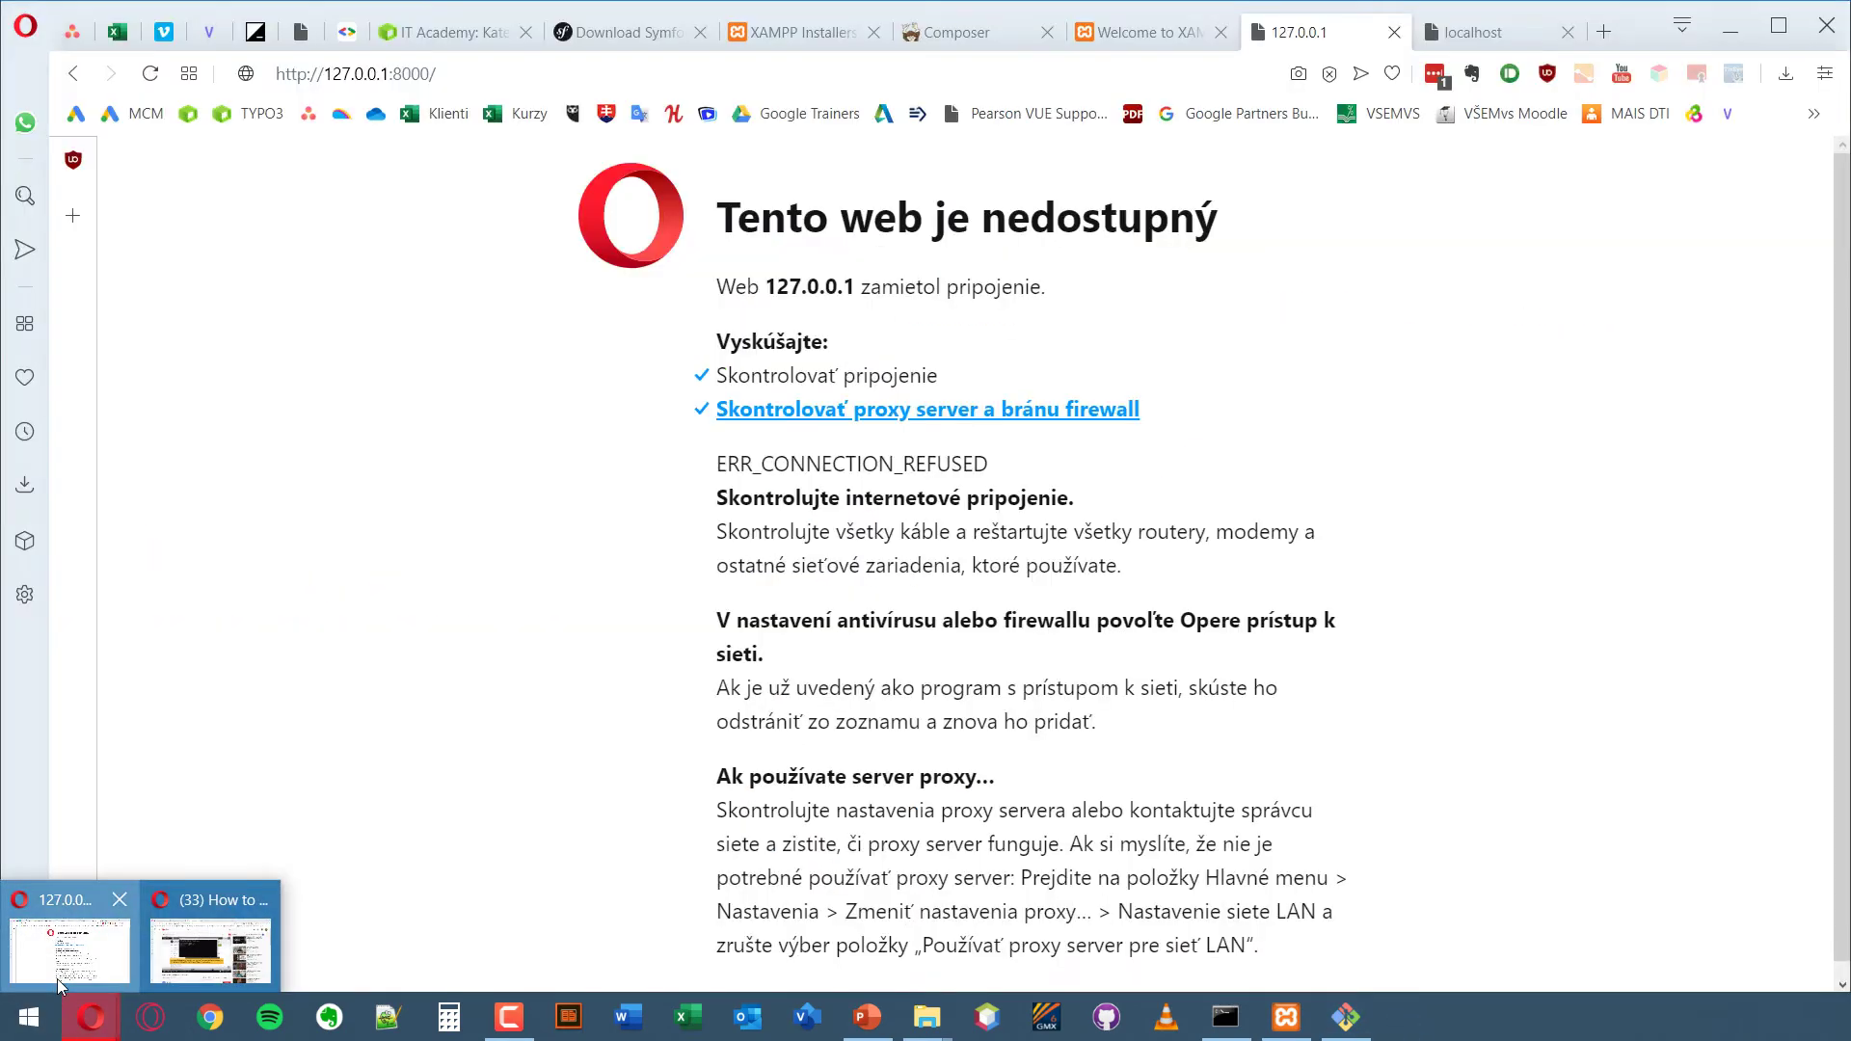
left_click(1601, 32)
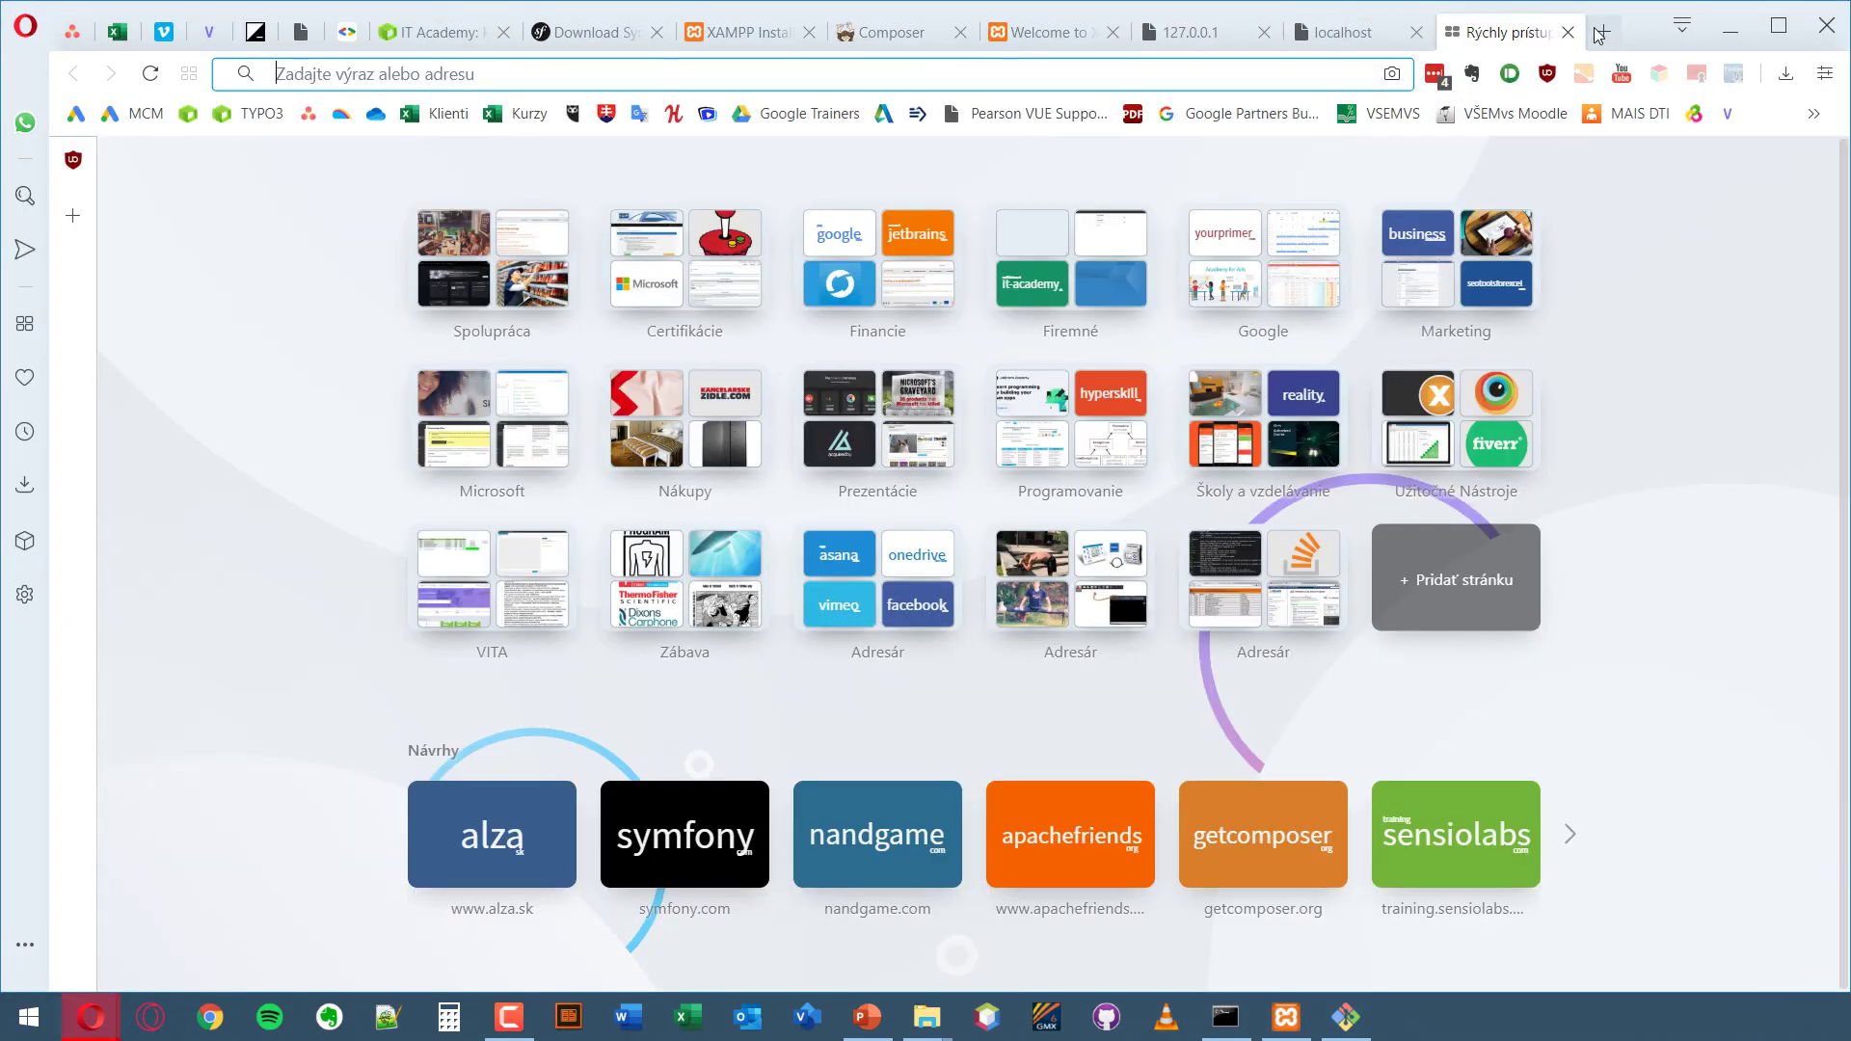
type("download gi")
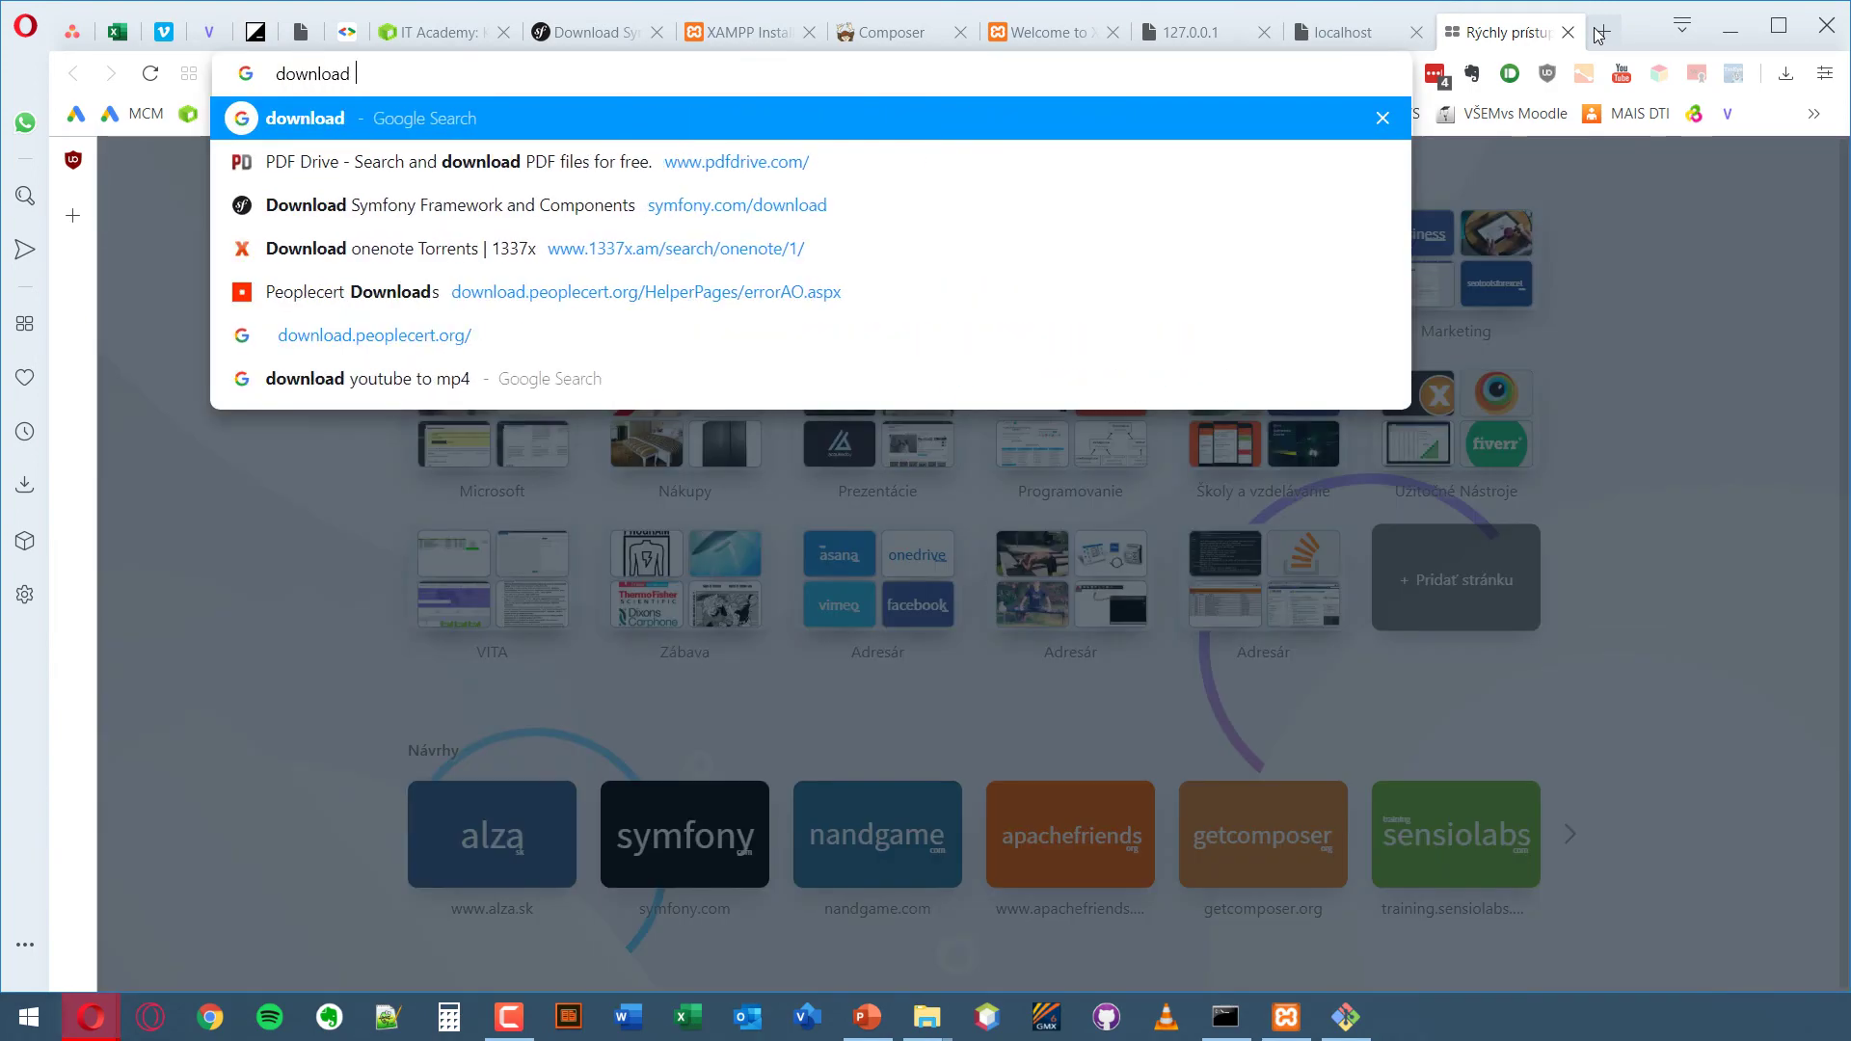
type("t")
key("Return")
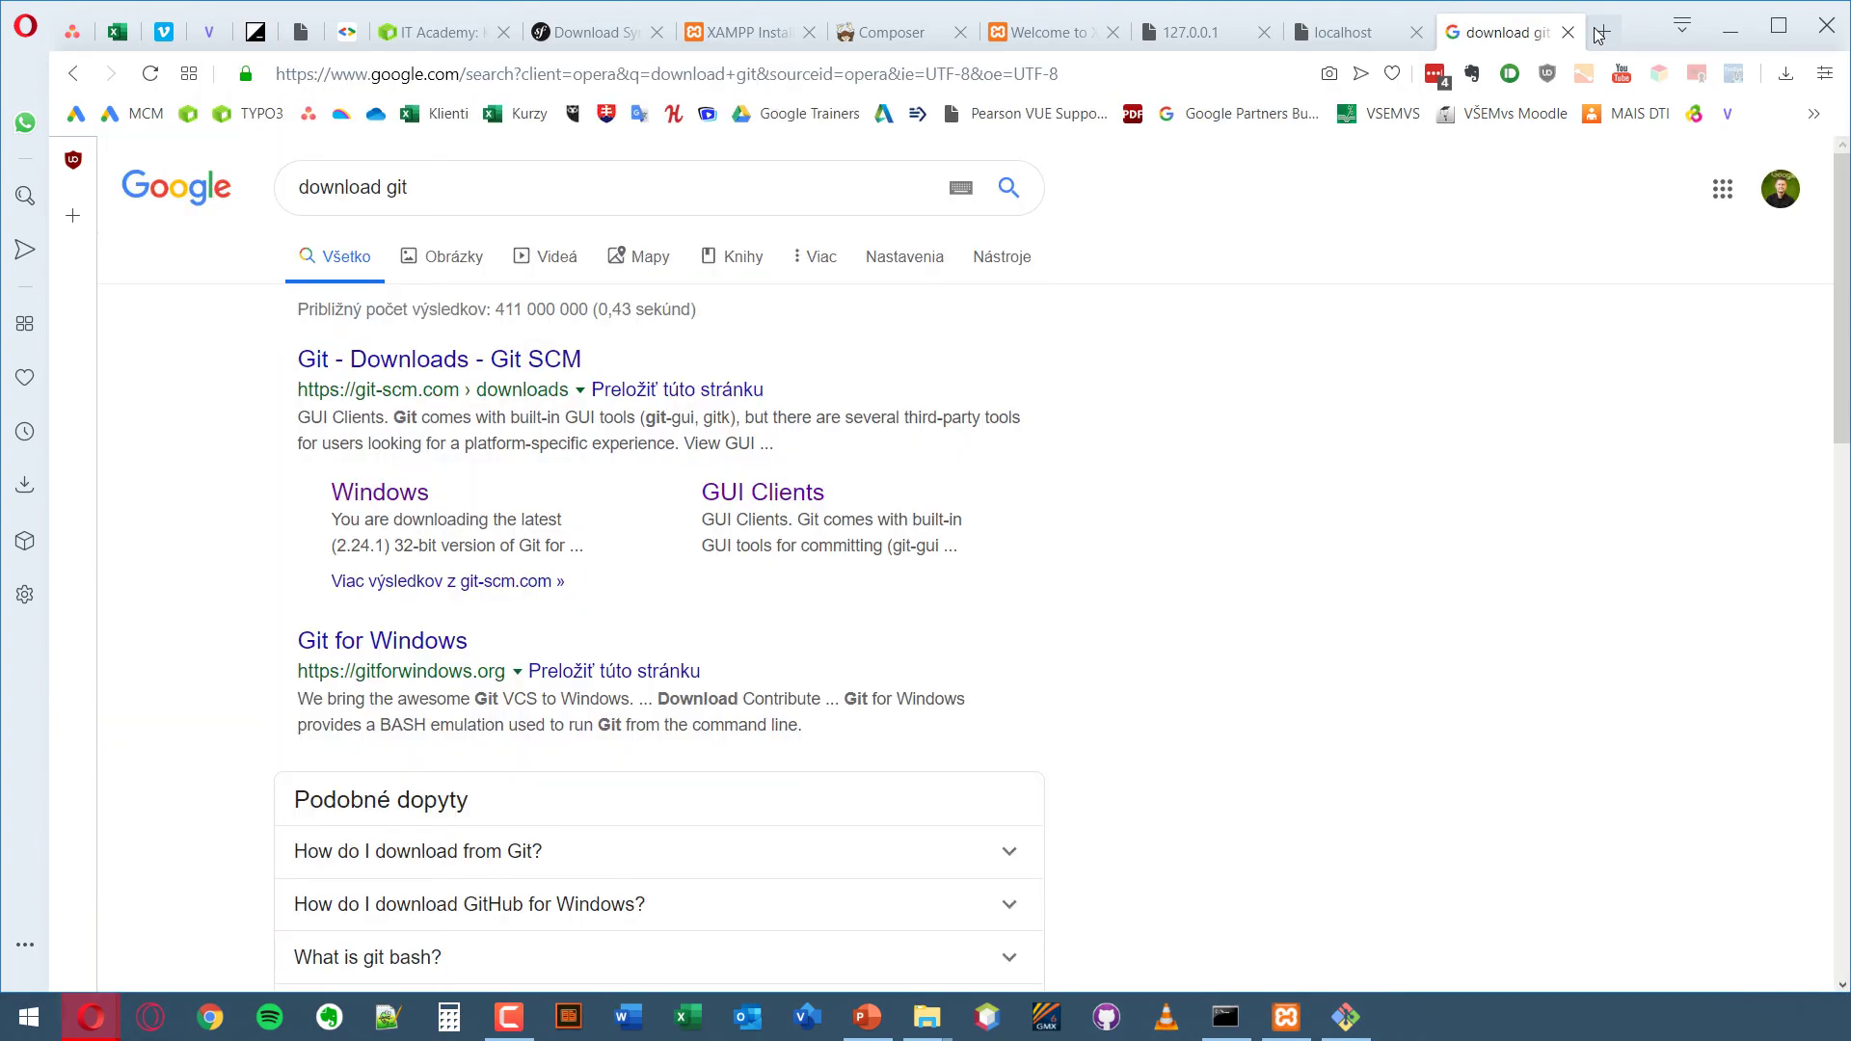
- Open the git-scm.com downloads page and save the Windows installer Git-2.24.1.2-64-bit.exe to the desktop
left_click(374, 367)
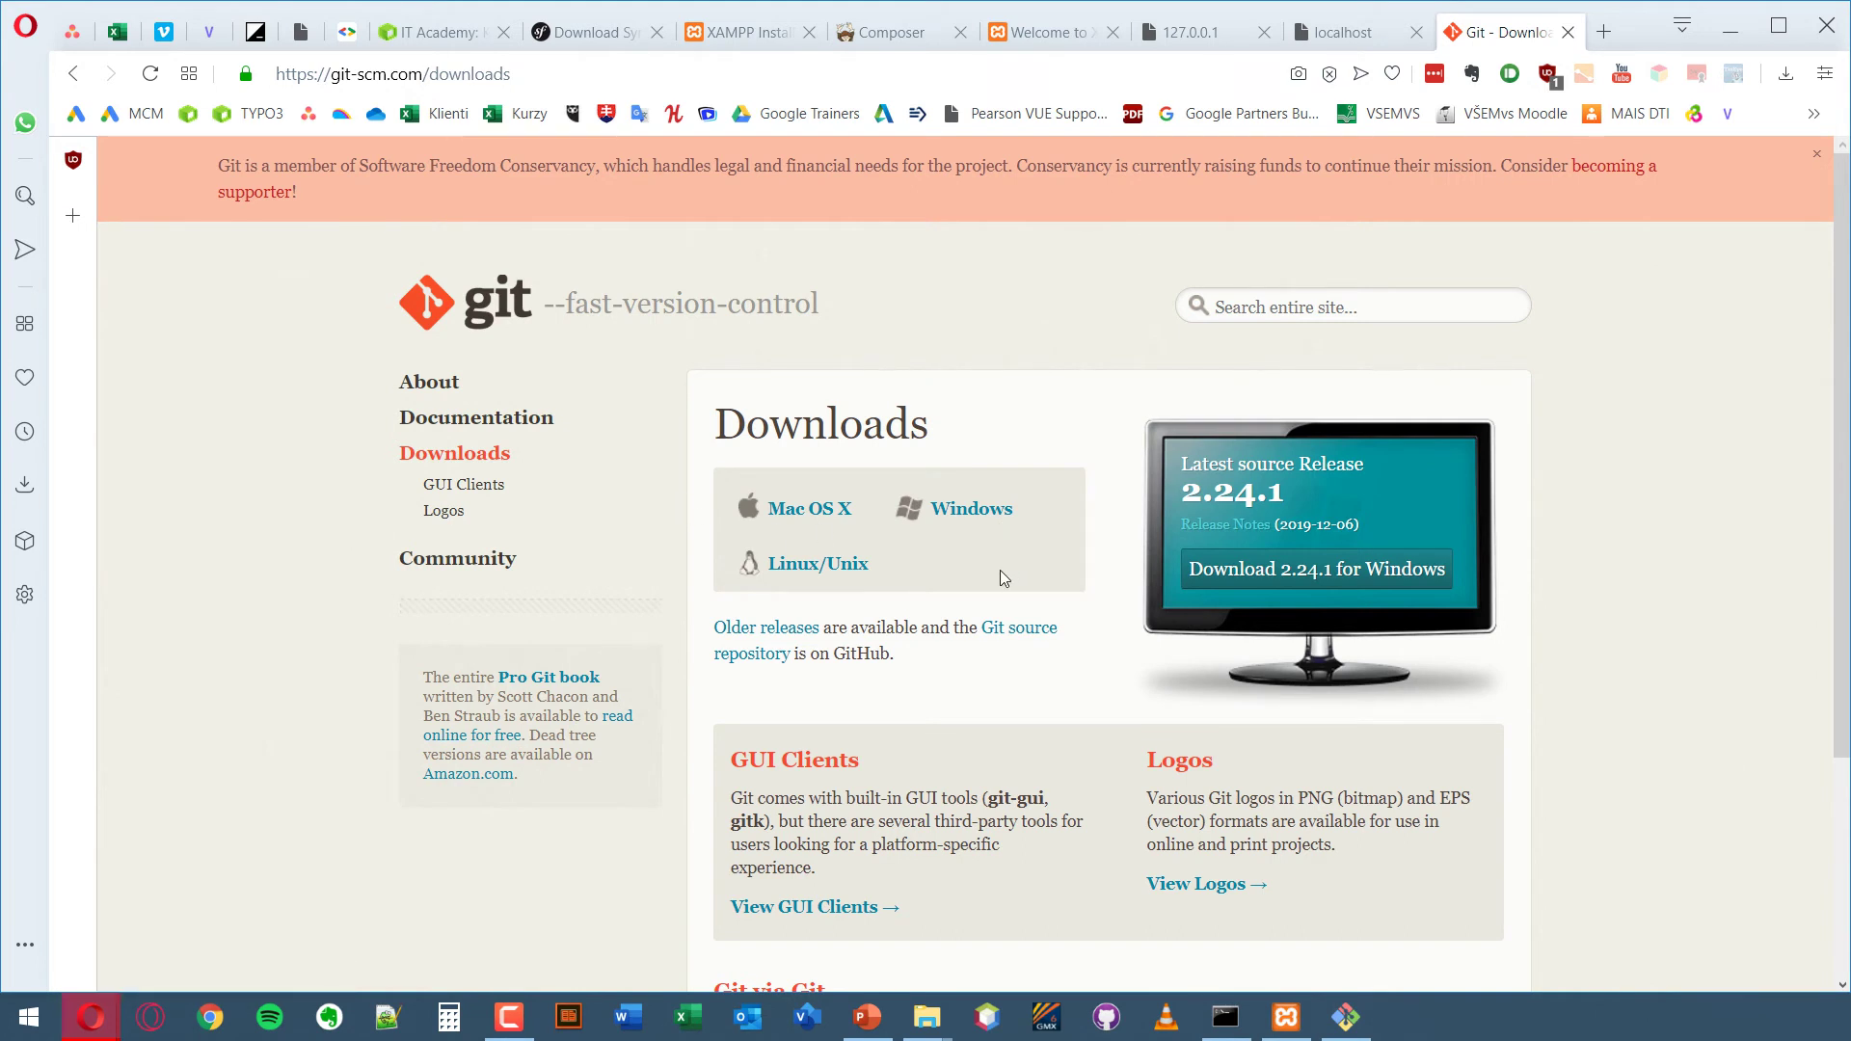
left_click(964, 508)
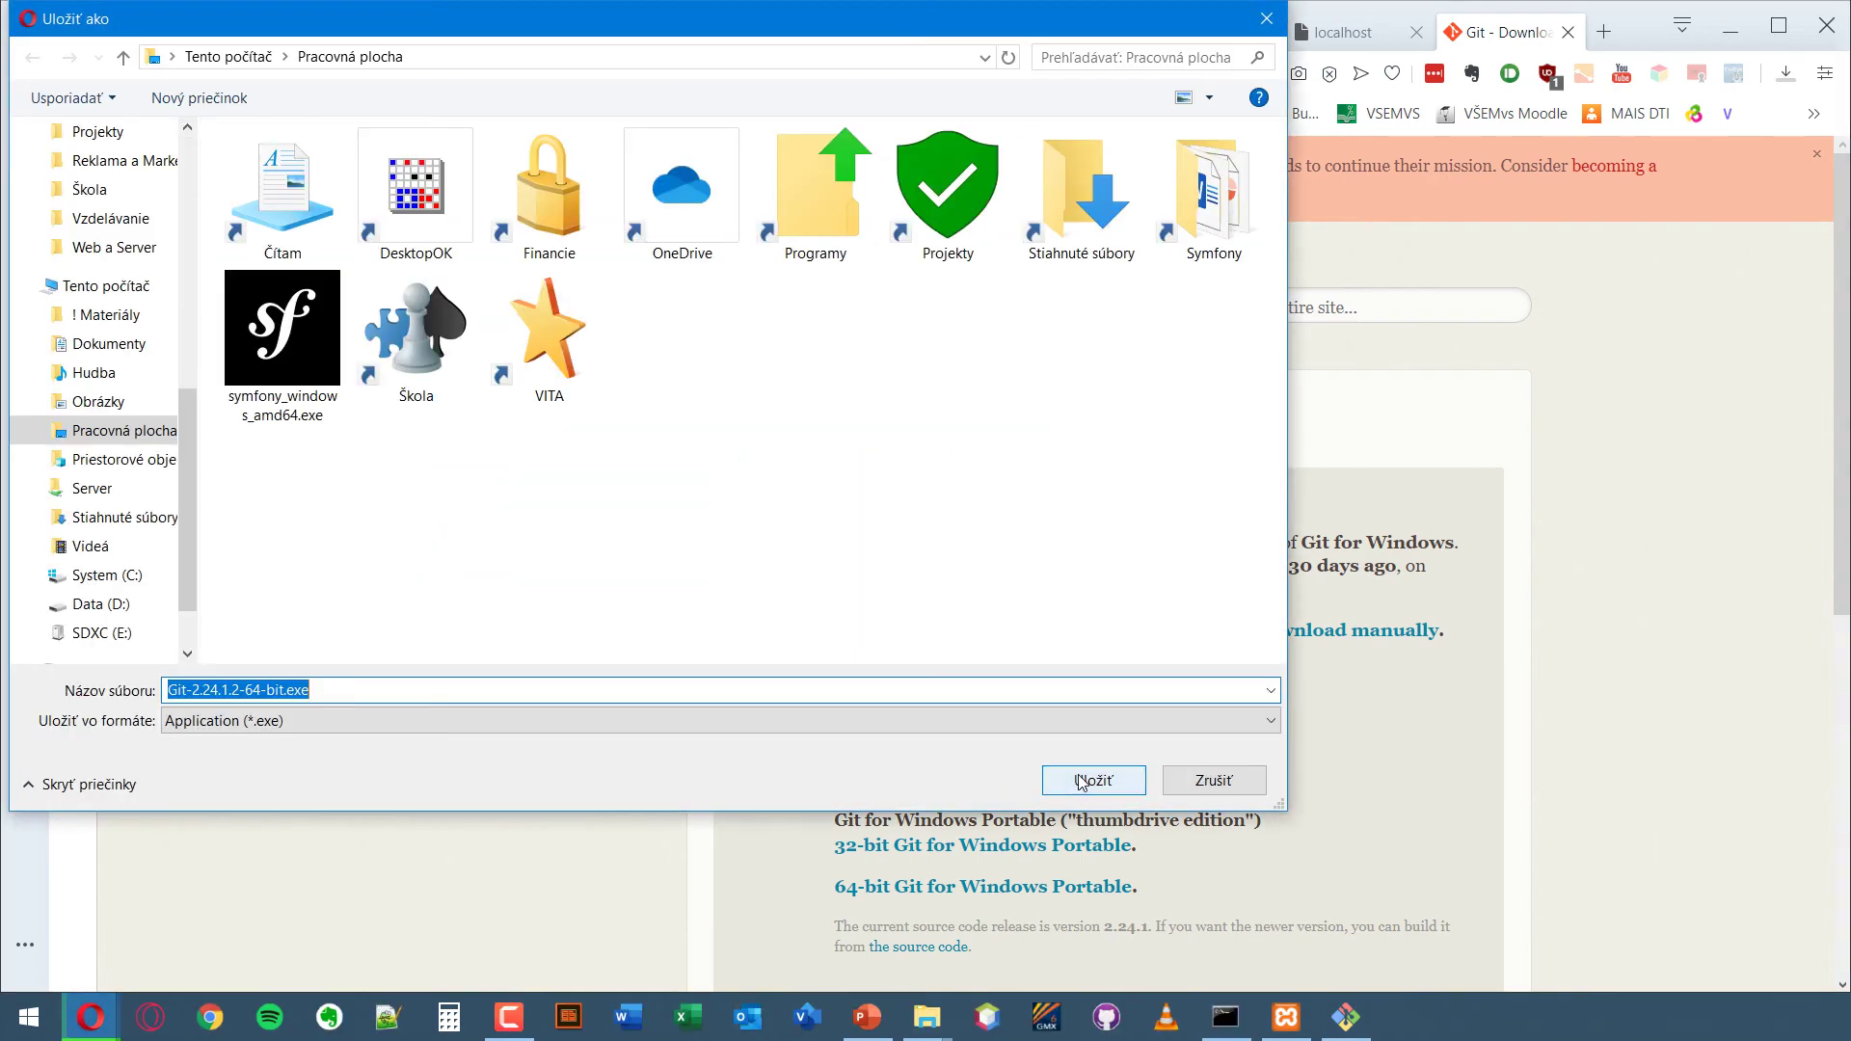
left_click(1115, 788)
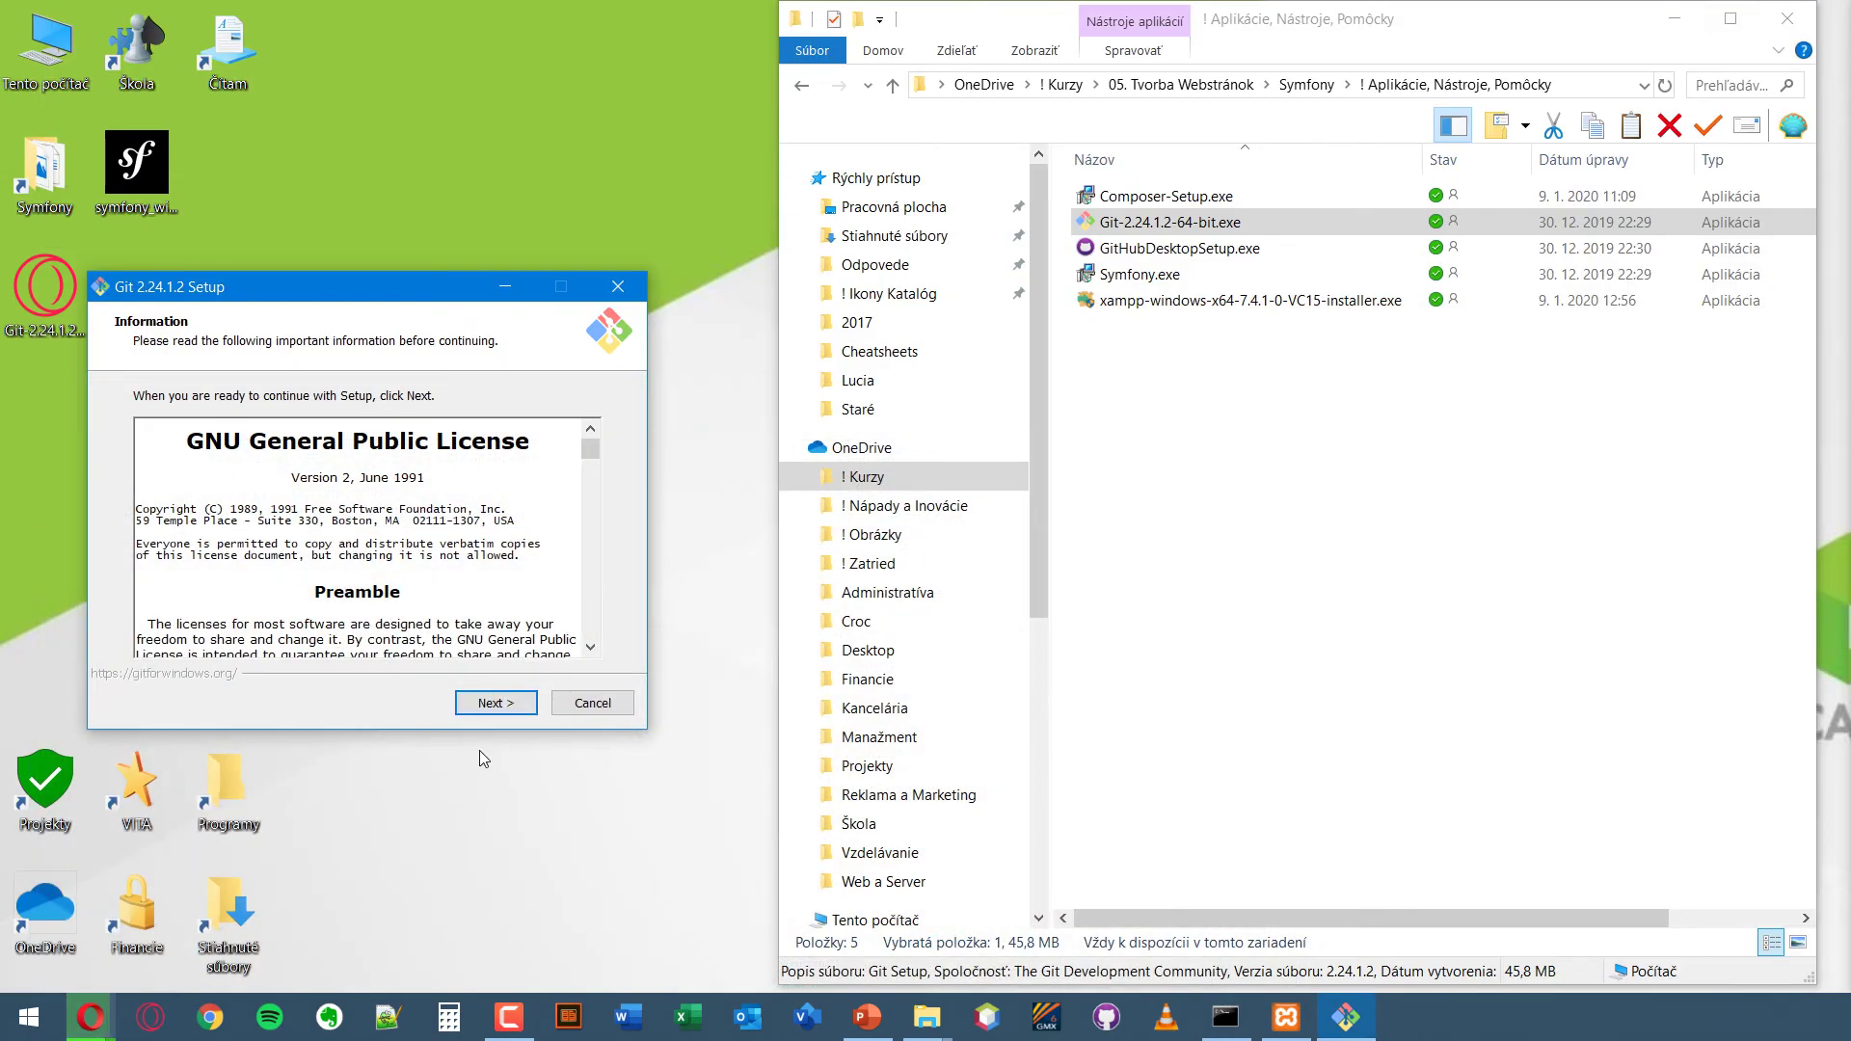
- Accept the Git licence in the setup wizard and add the TrueType font for all console windows to the installed components
left_click(493, 703)
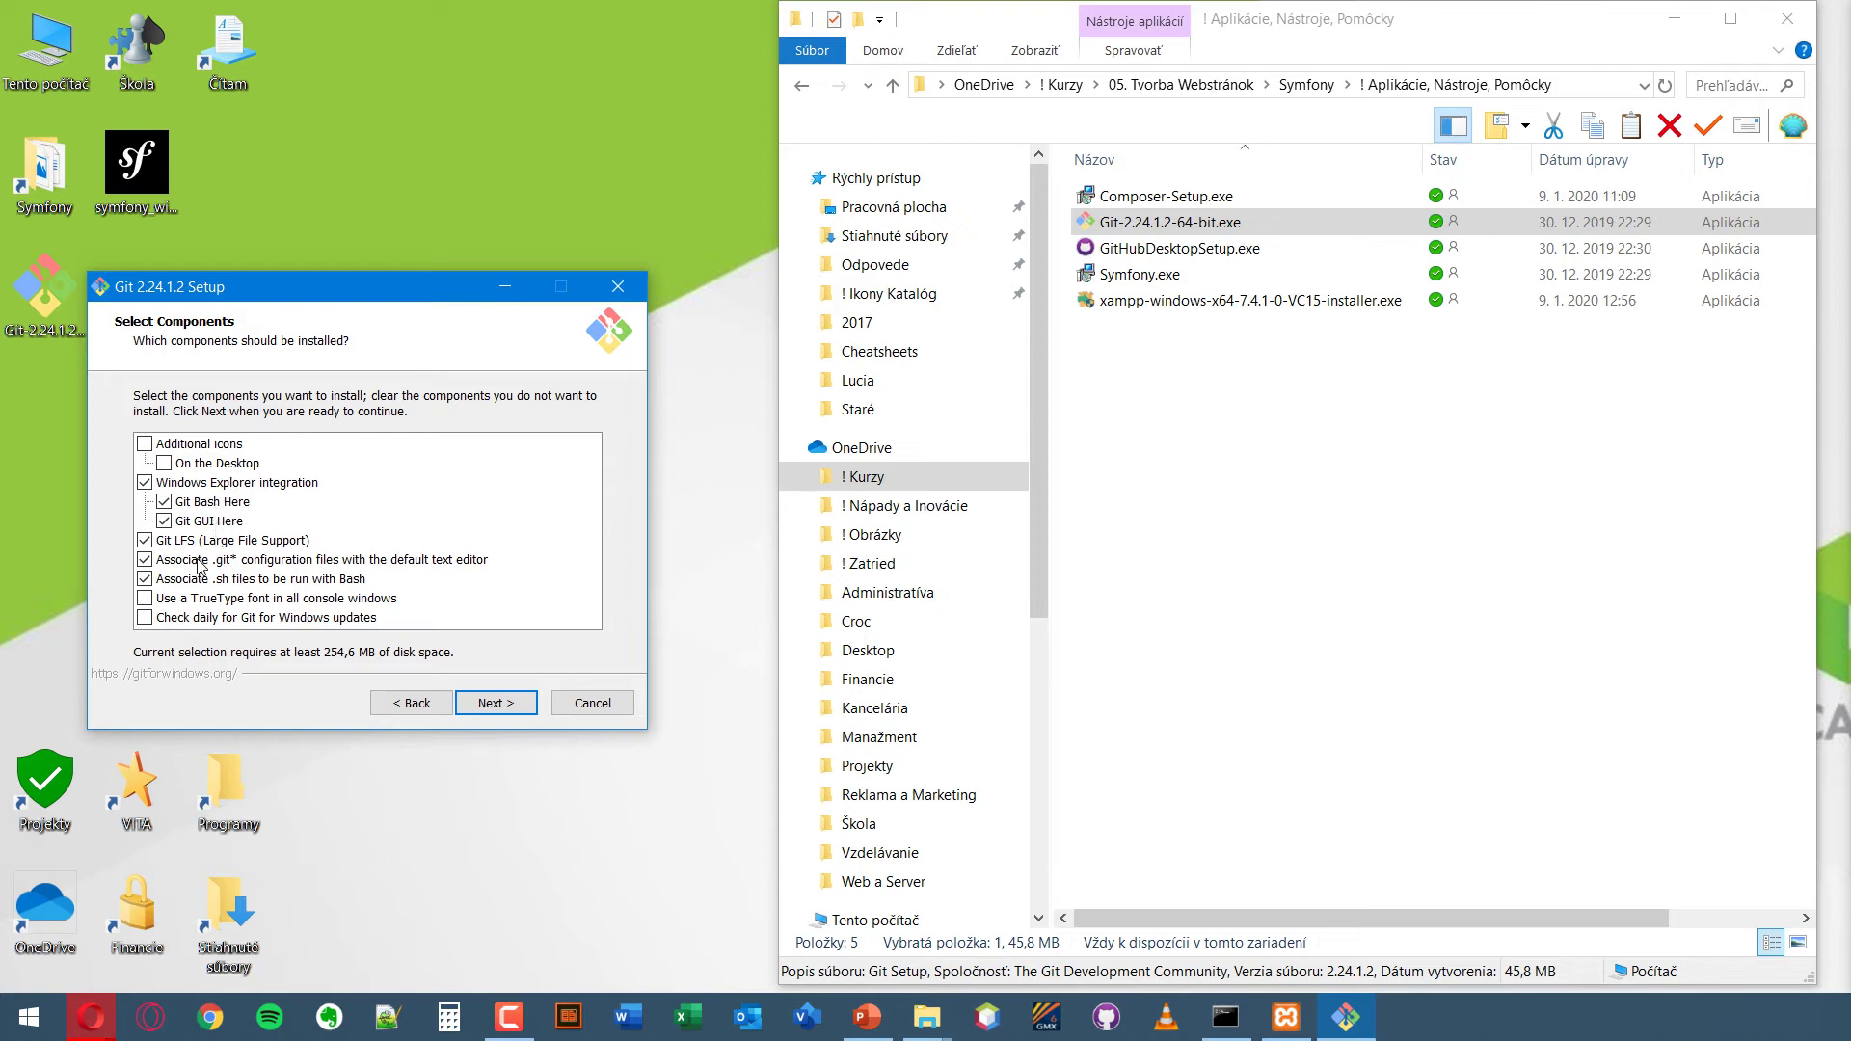
right_click(233, 768)
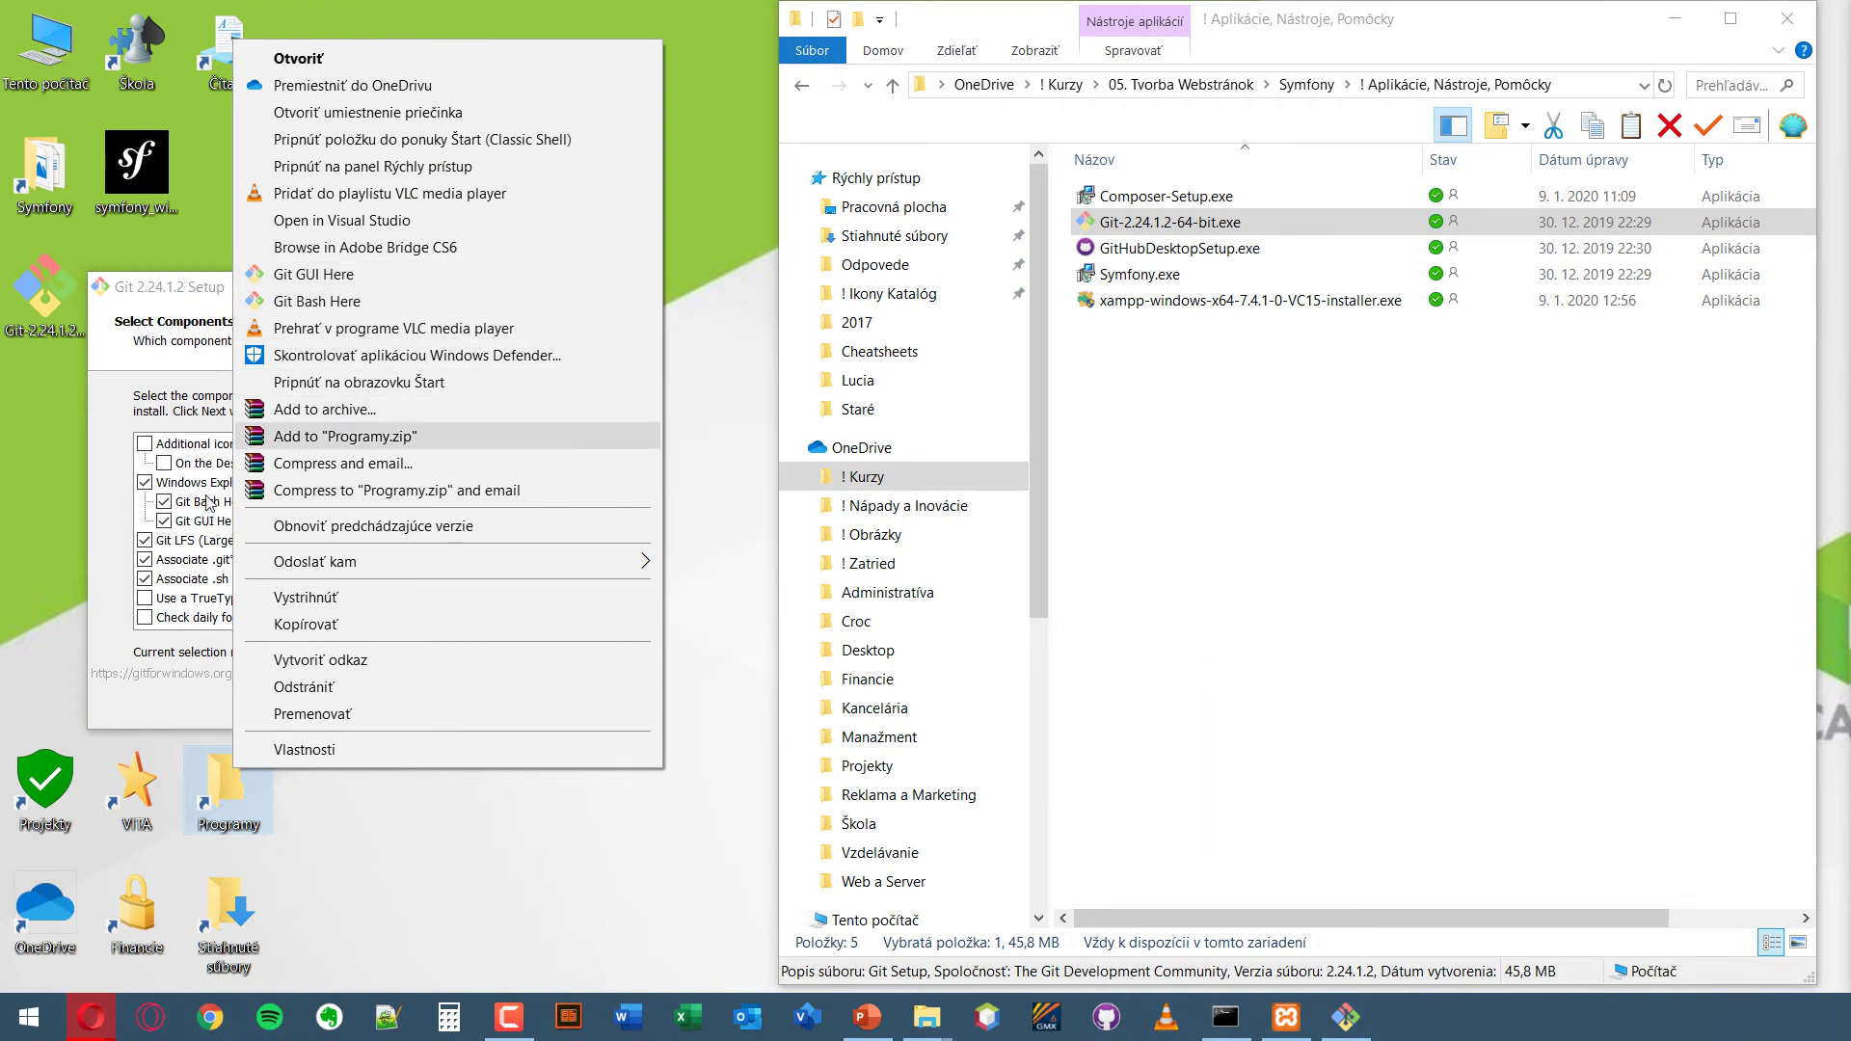
left_click(160, 695)
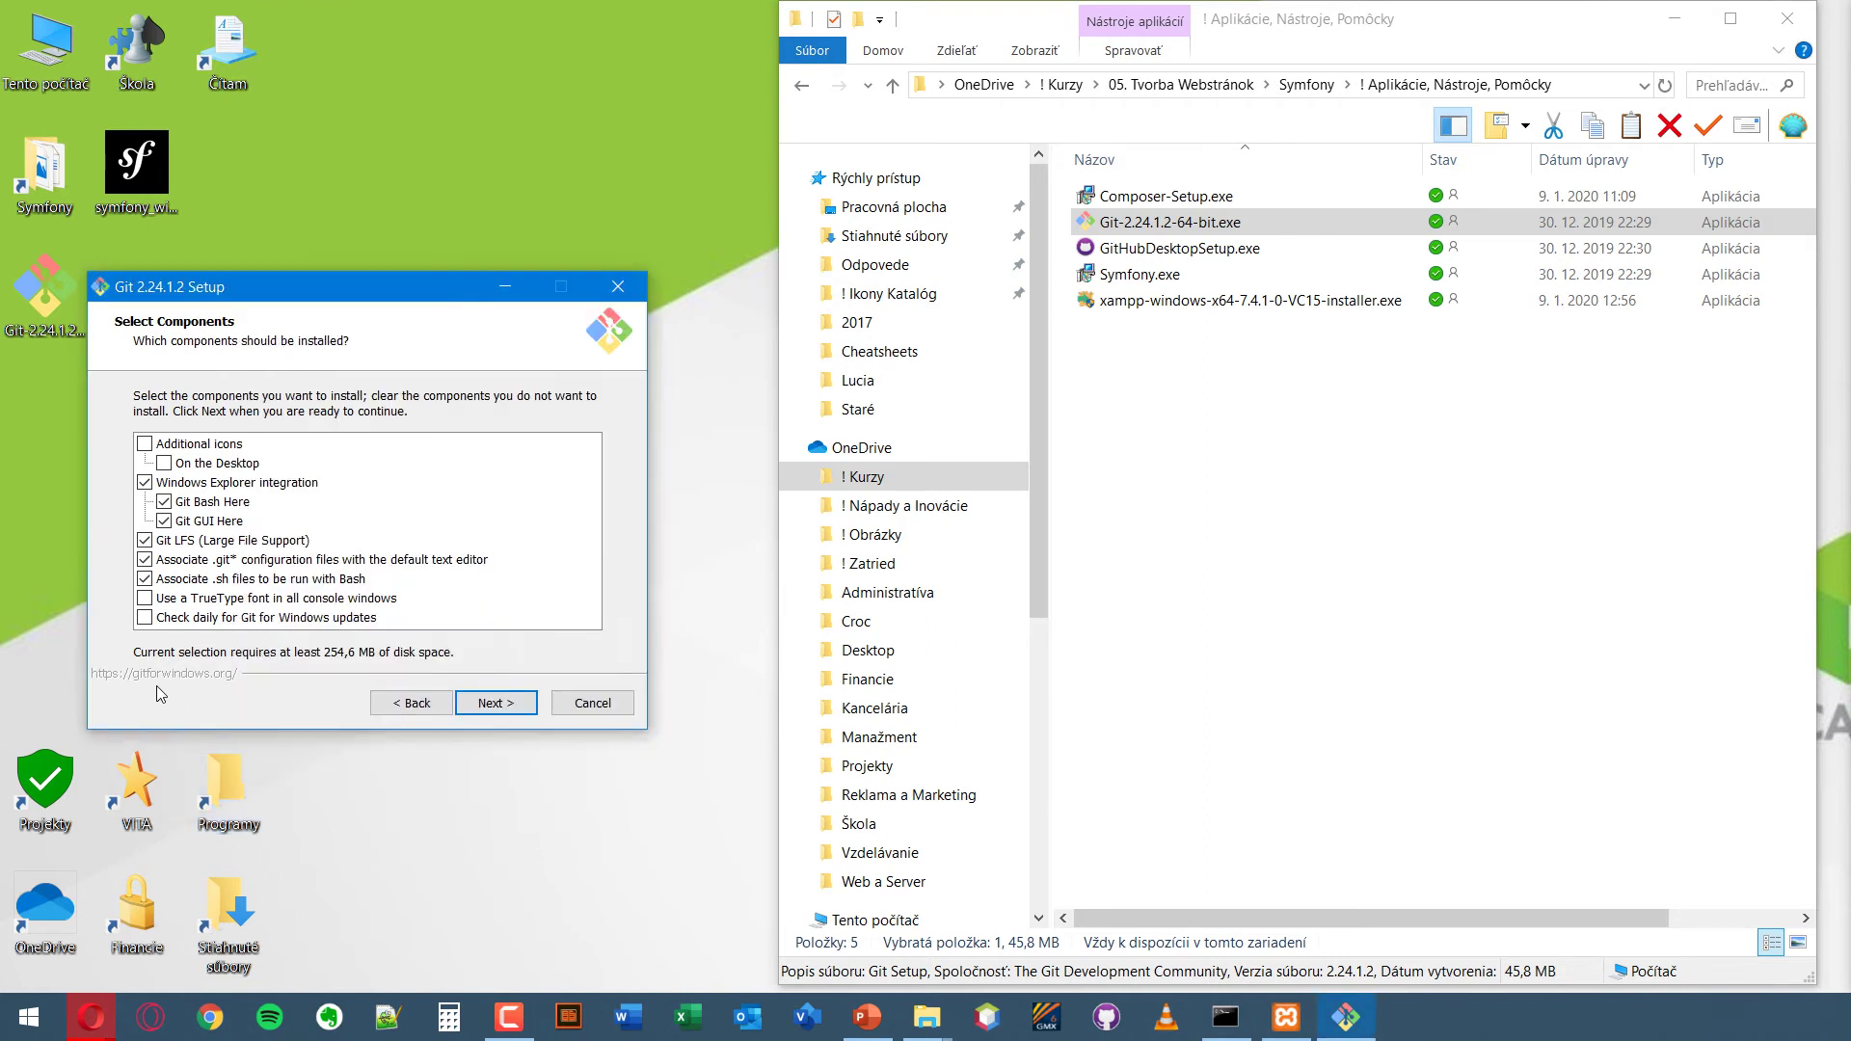
left_click(204, 601)
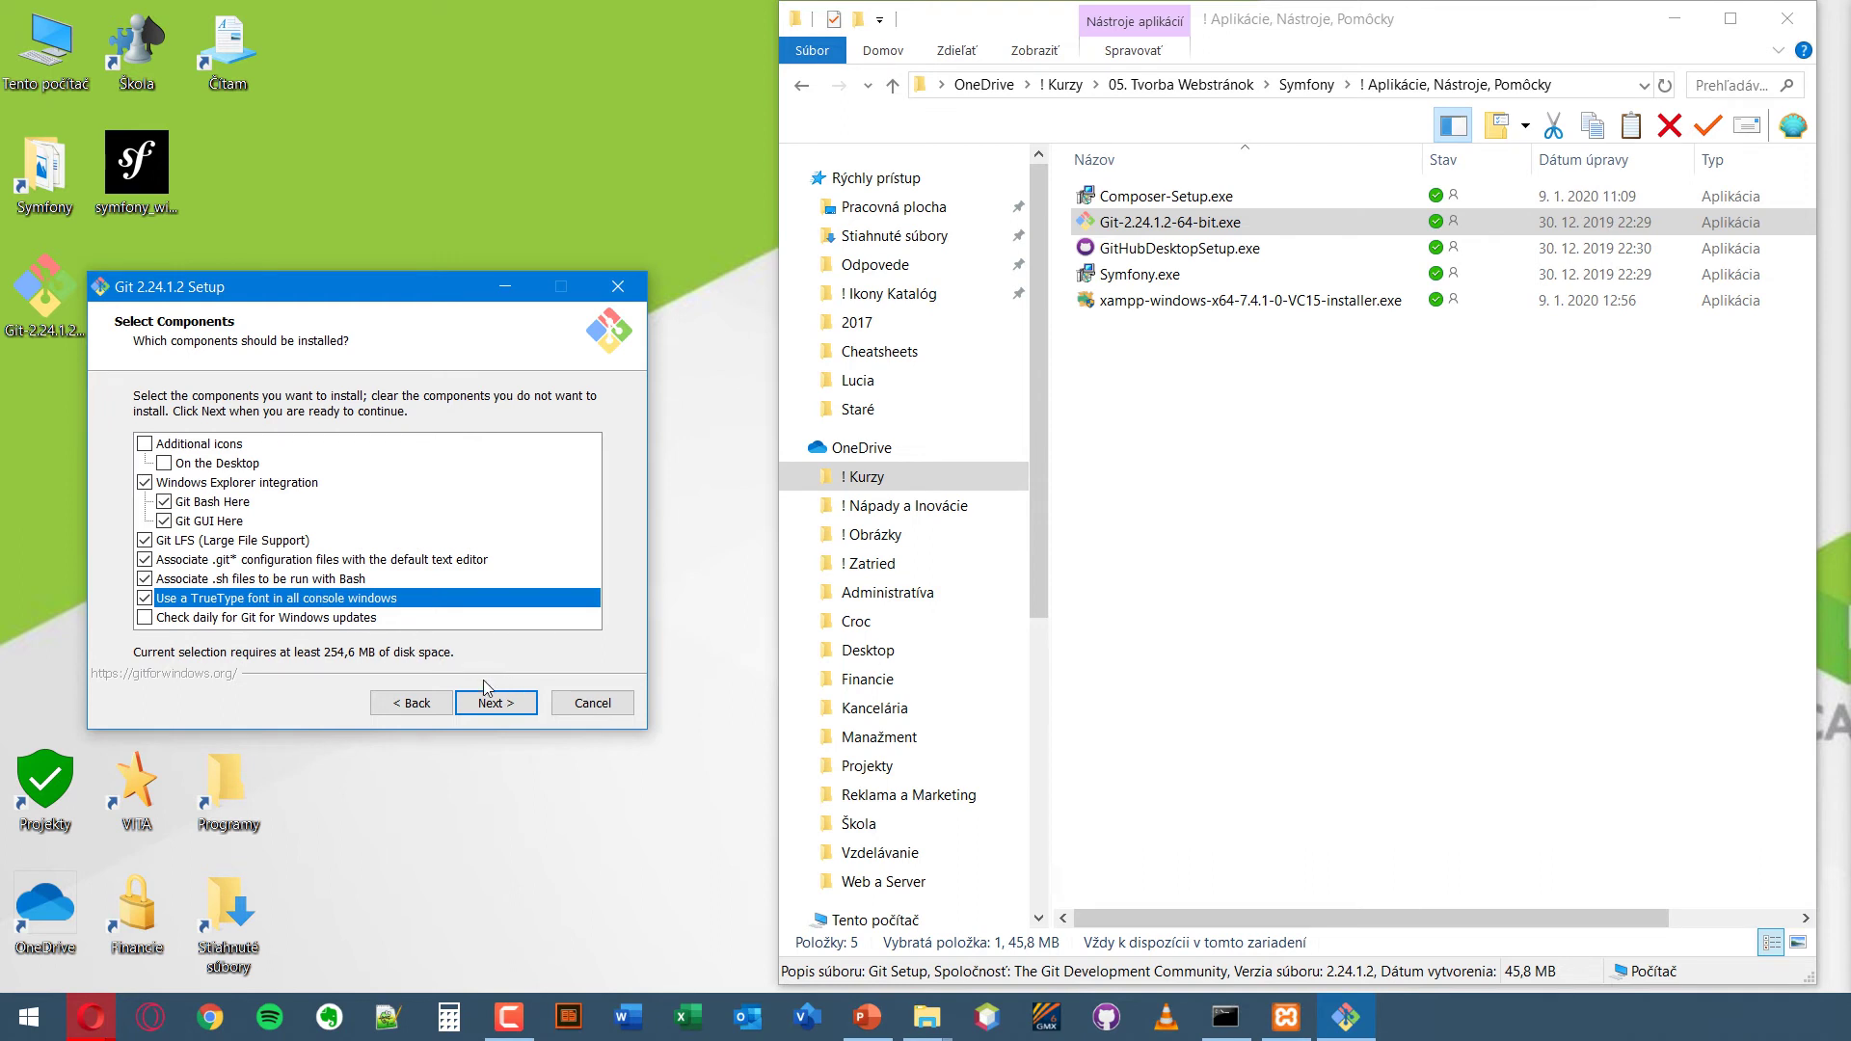
left_click(488, 714)
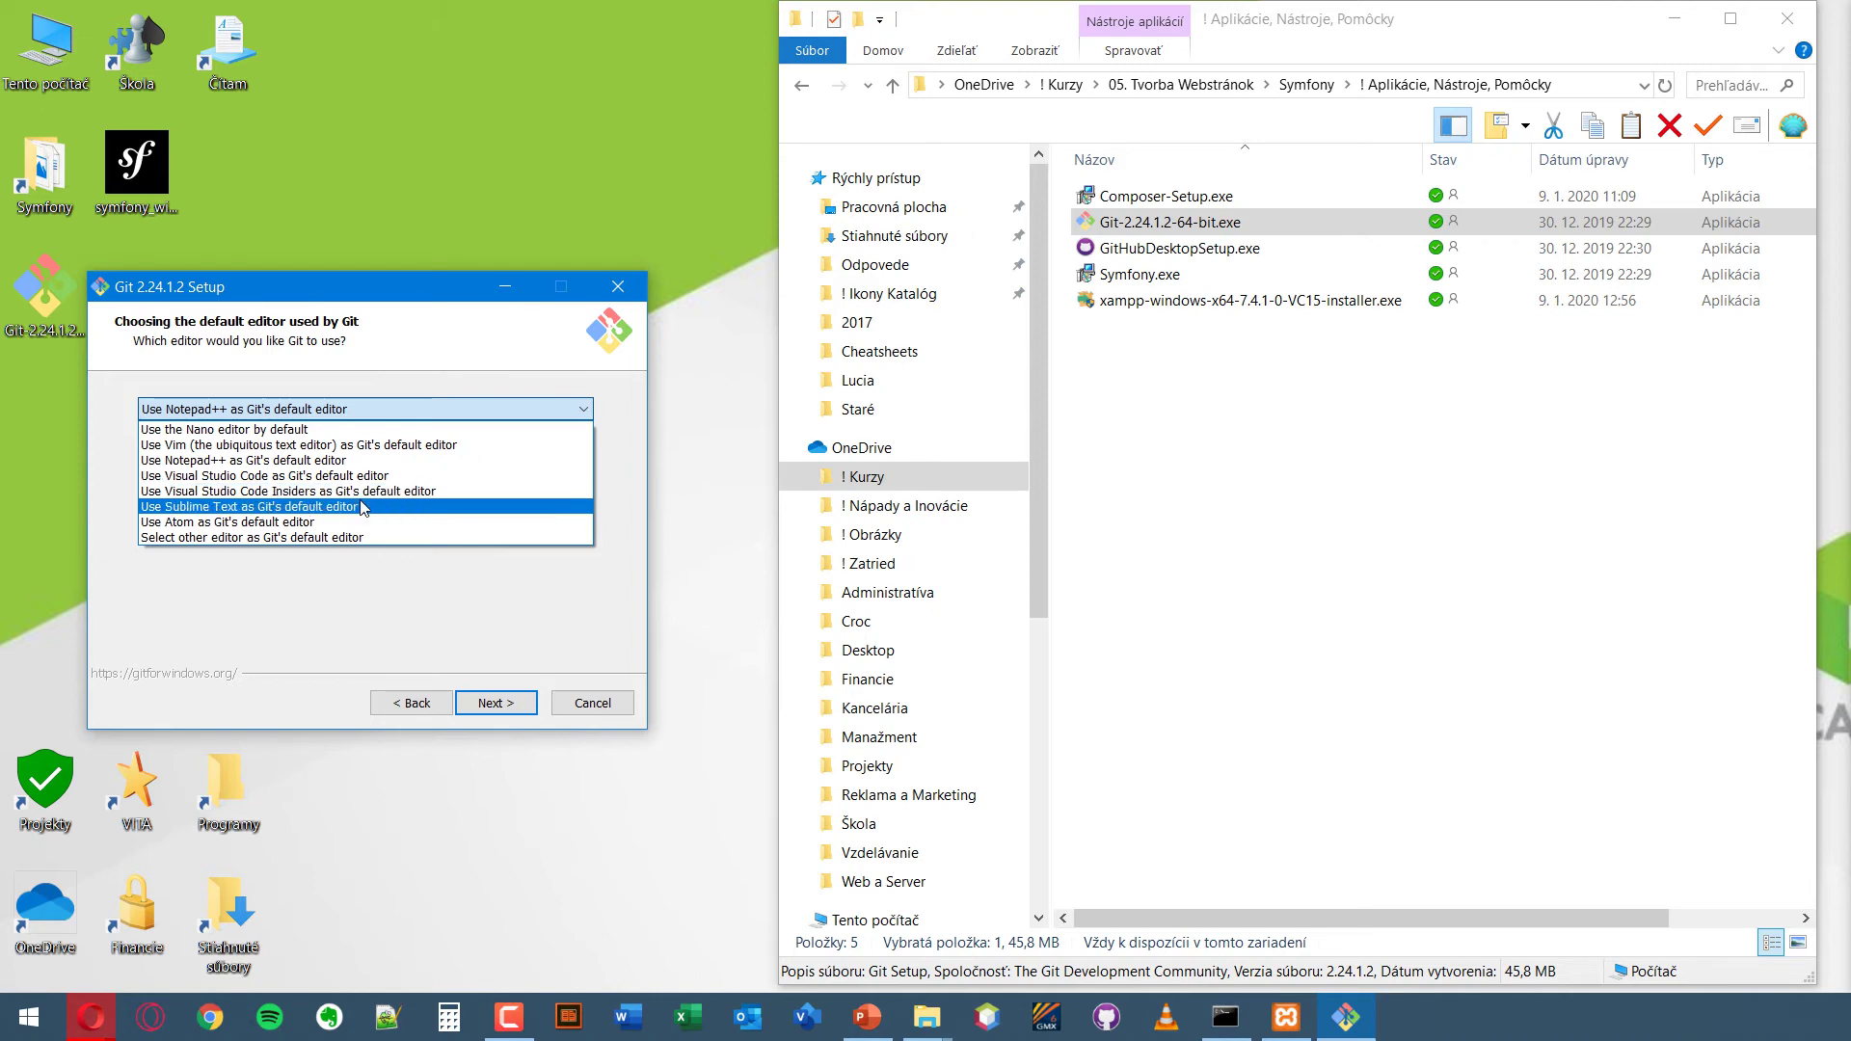
- Choose Notepad++ as Git's default editor and continue the setup
left_click(308, 538)
left_click(478, 415)
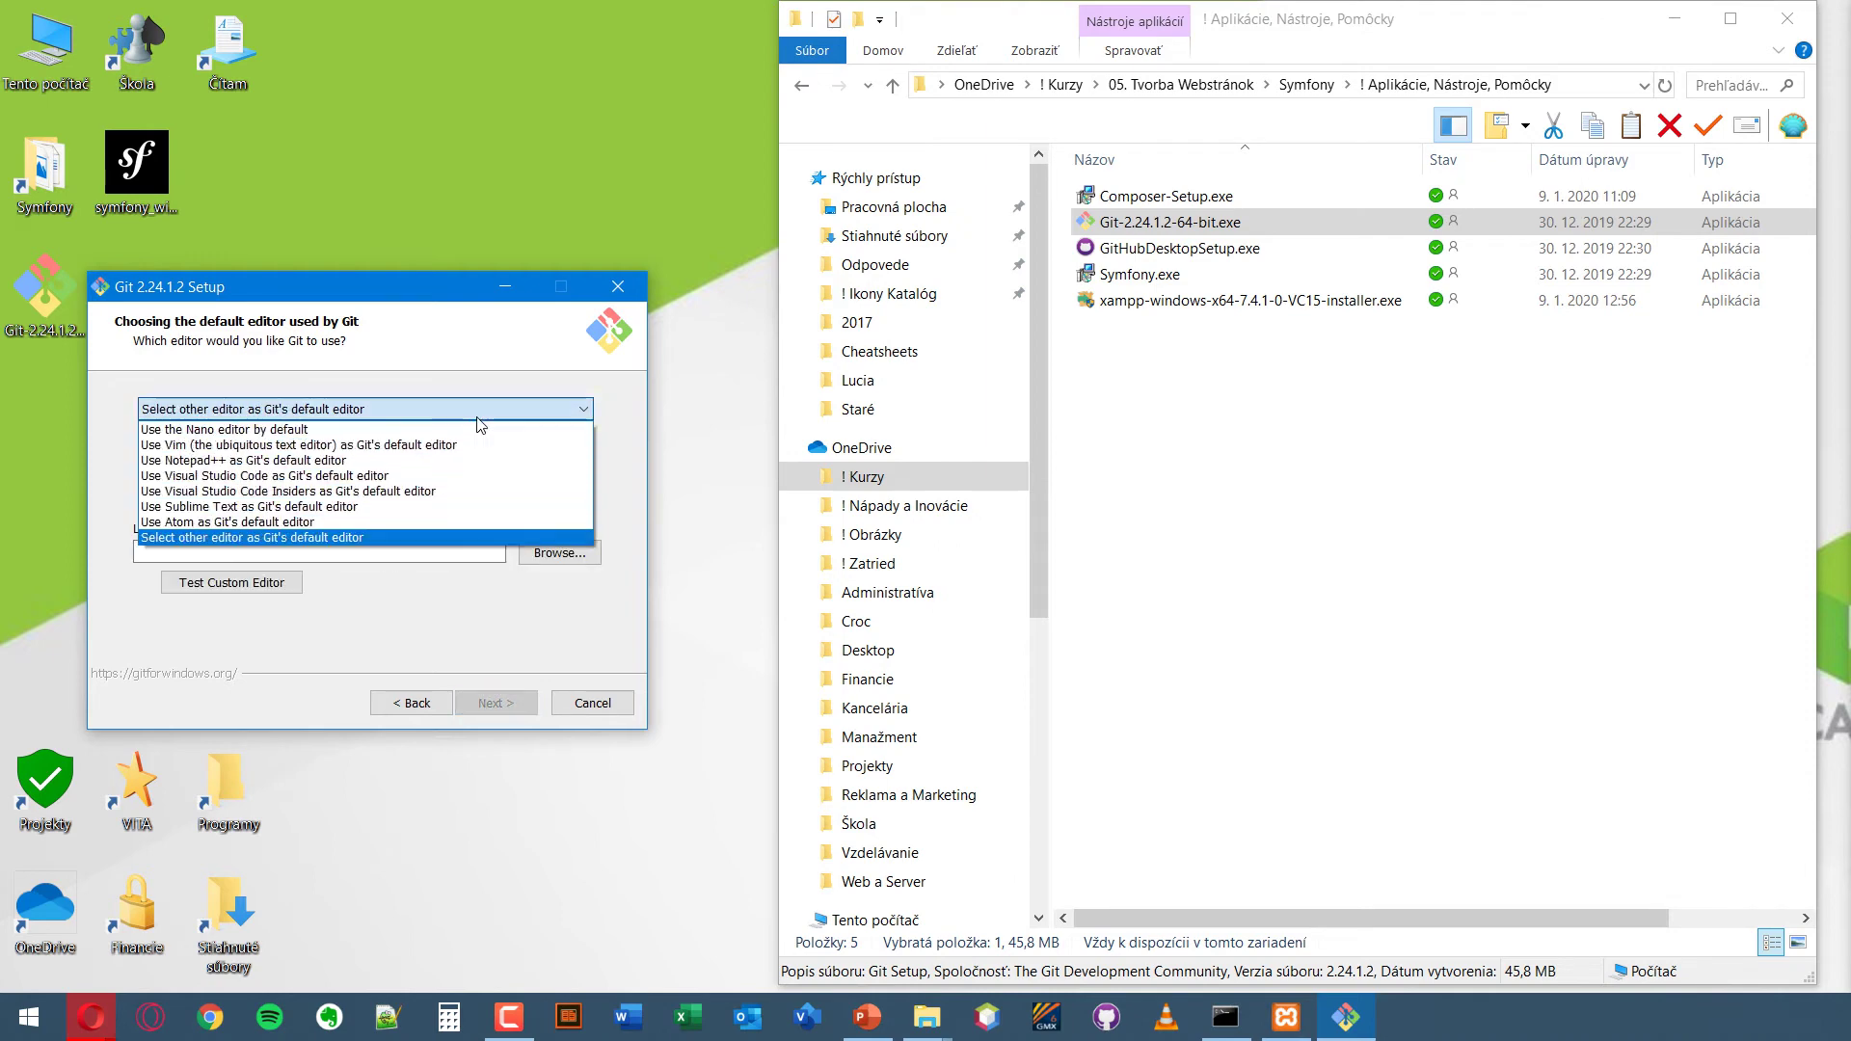
left_click(351, 462)
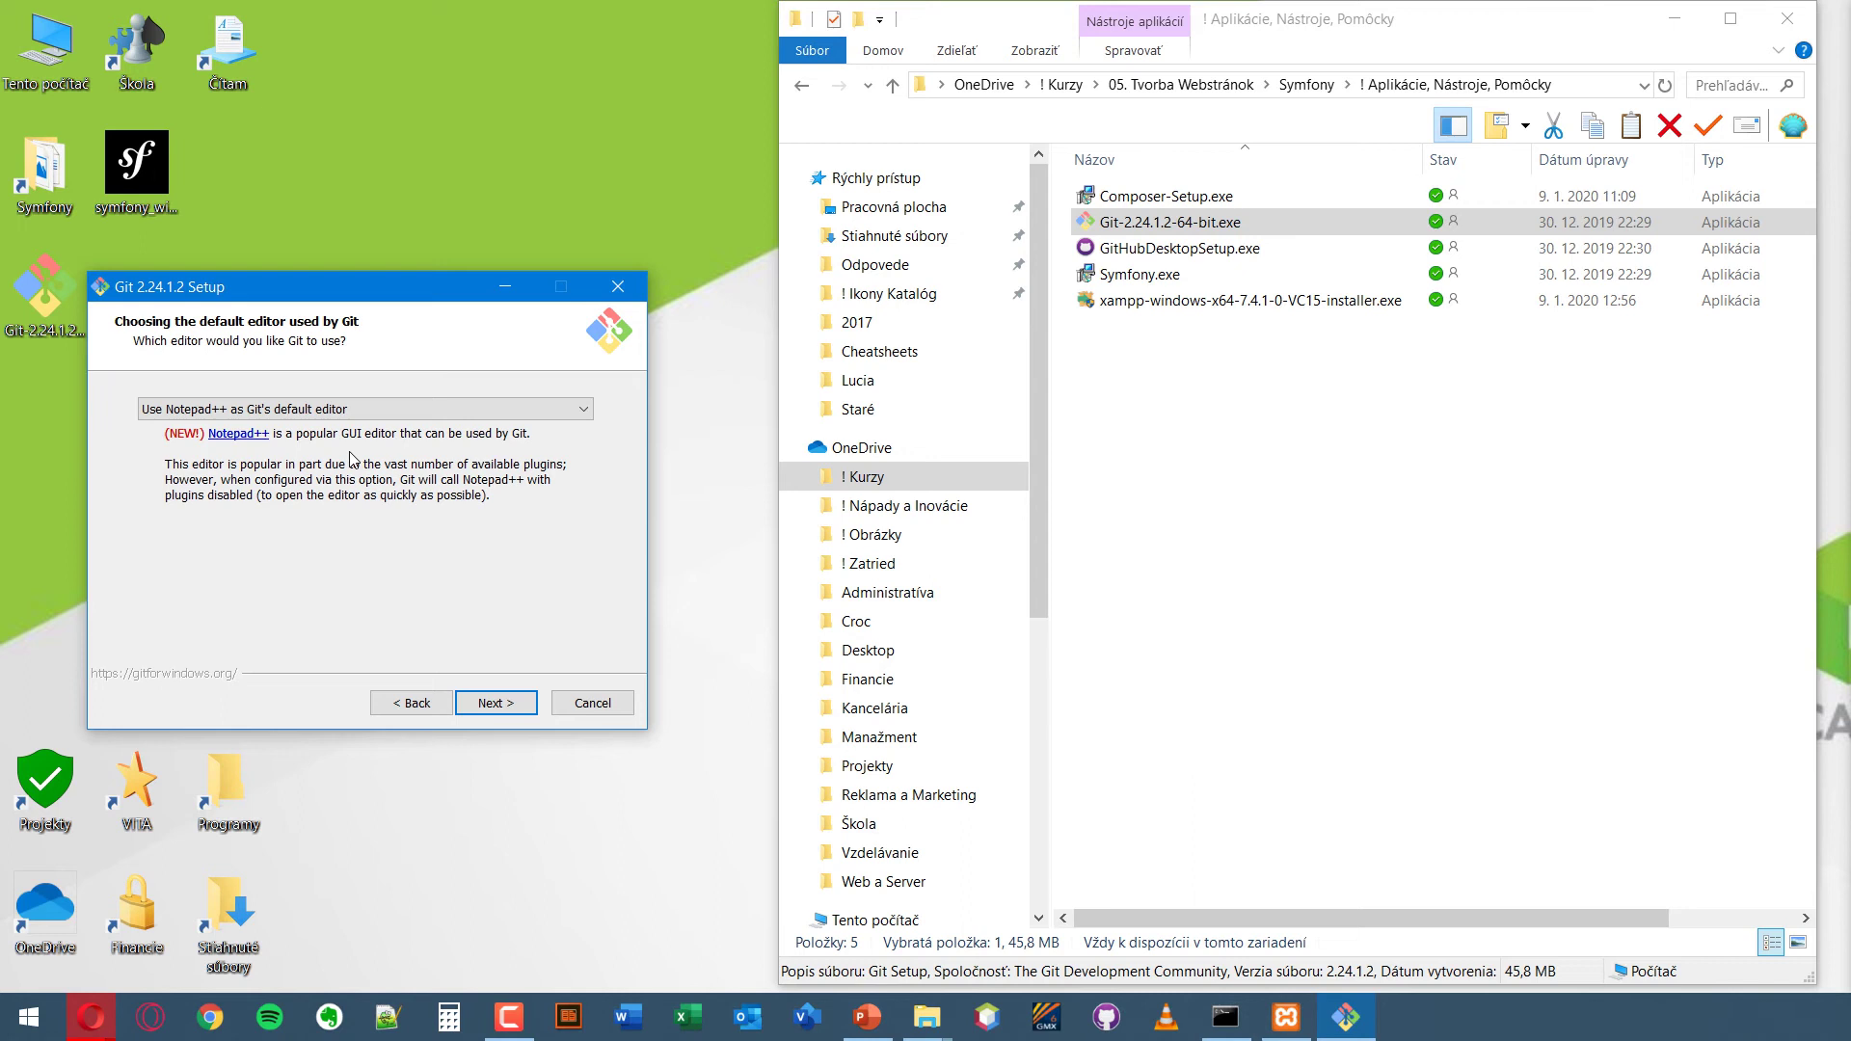
left_click(499, 706)
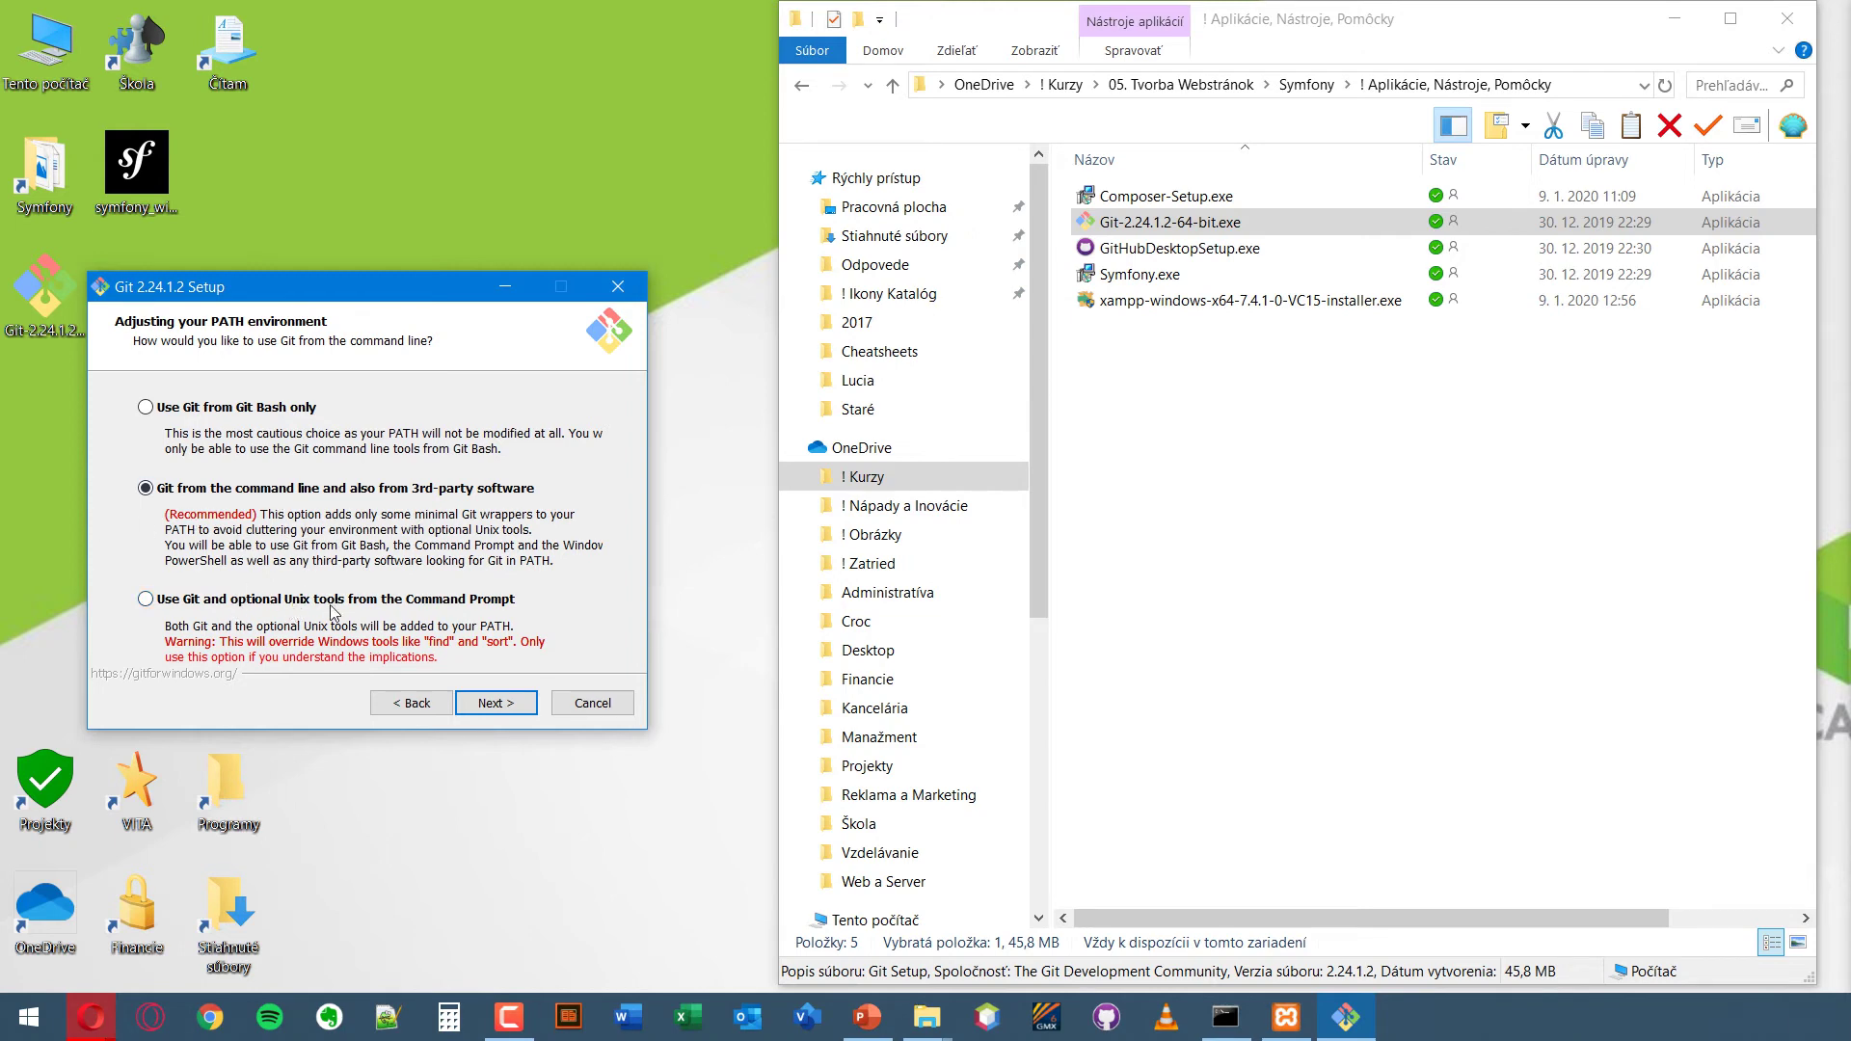
- Keep Git available from the command line and 3rd-party software, and accept the OpenSSL library for HTTPS connections
left_click(492, 706)
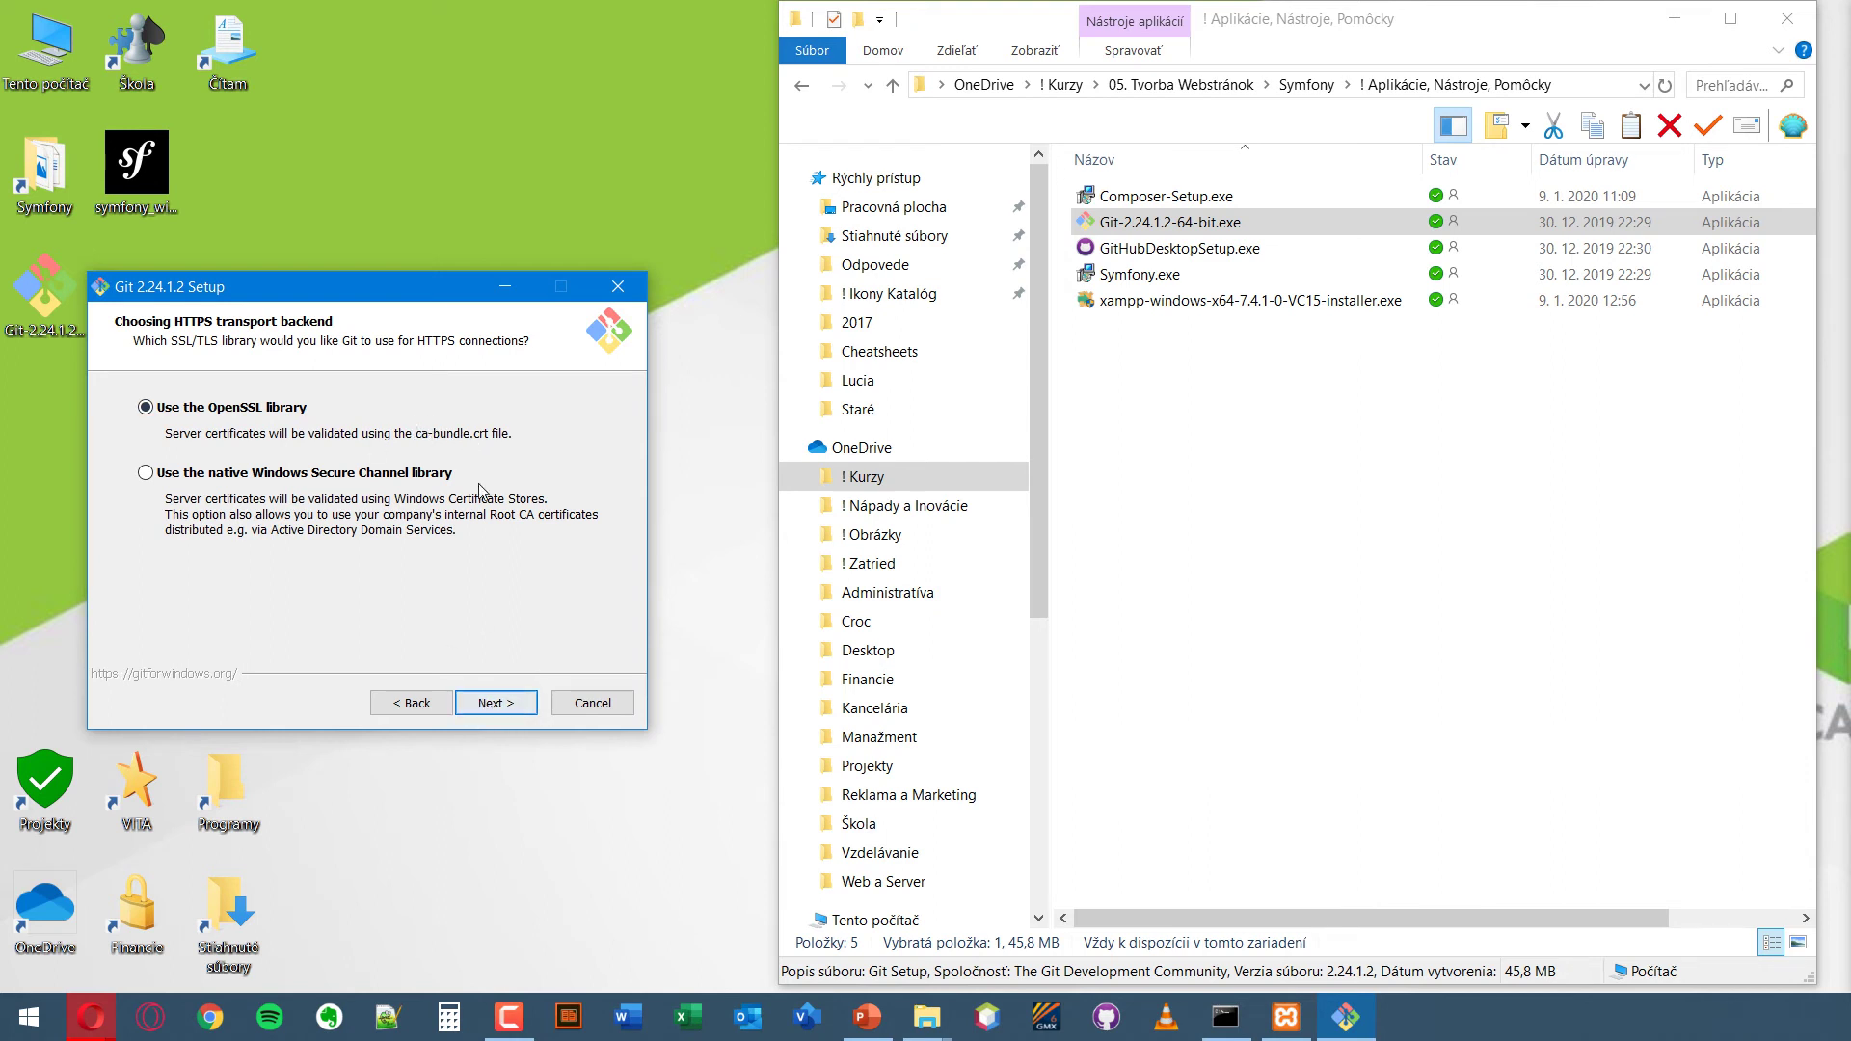
left_click(504, 706)
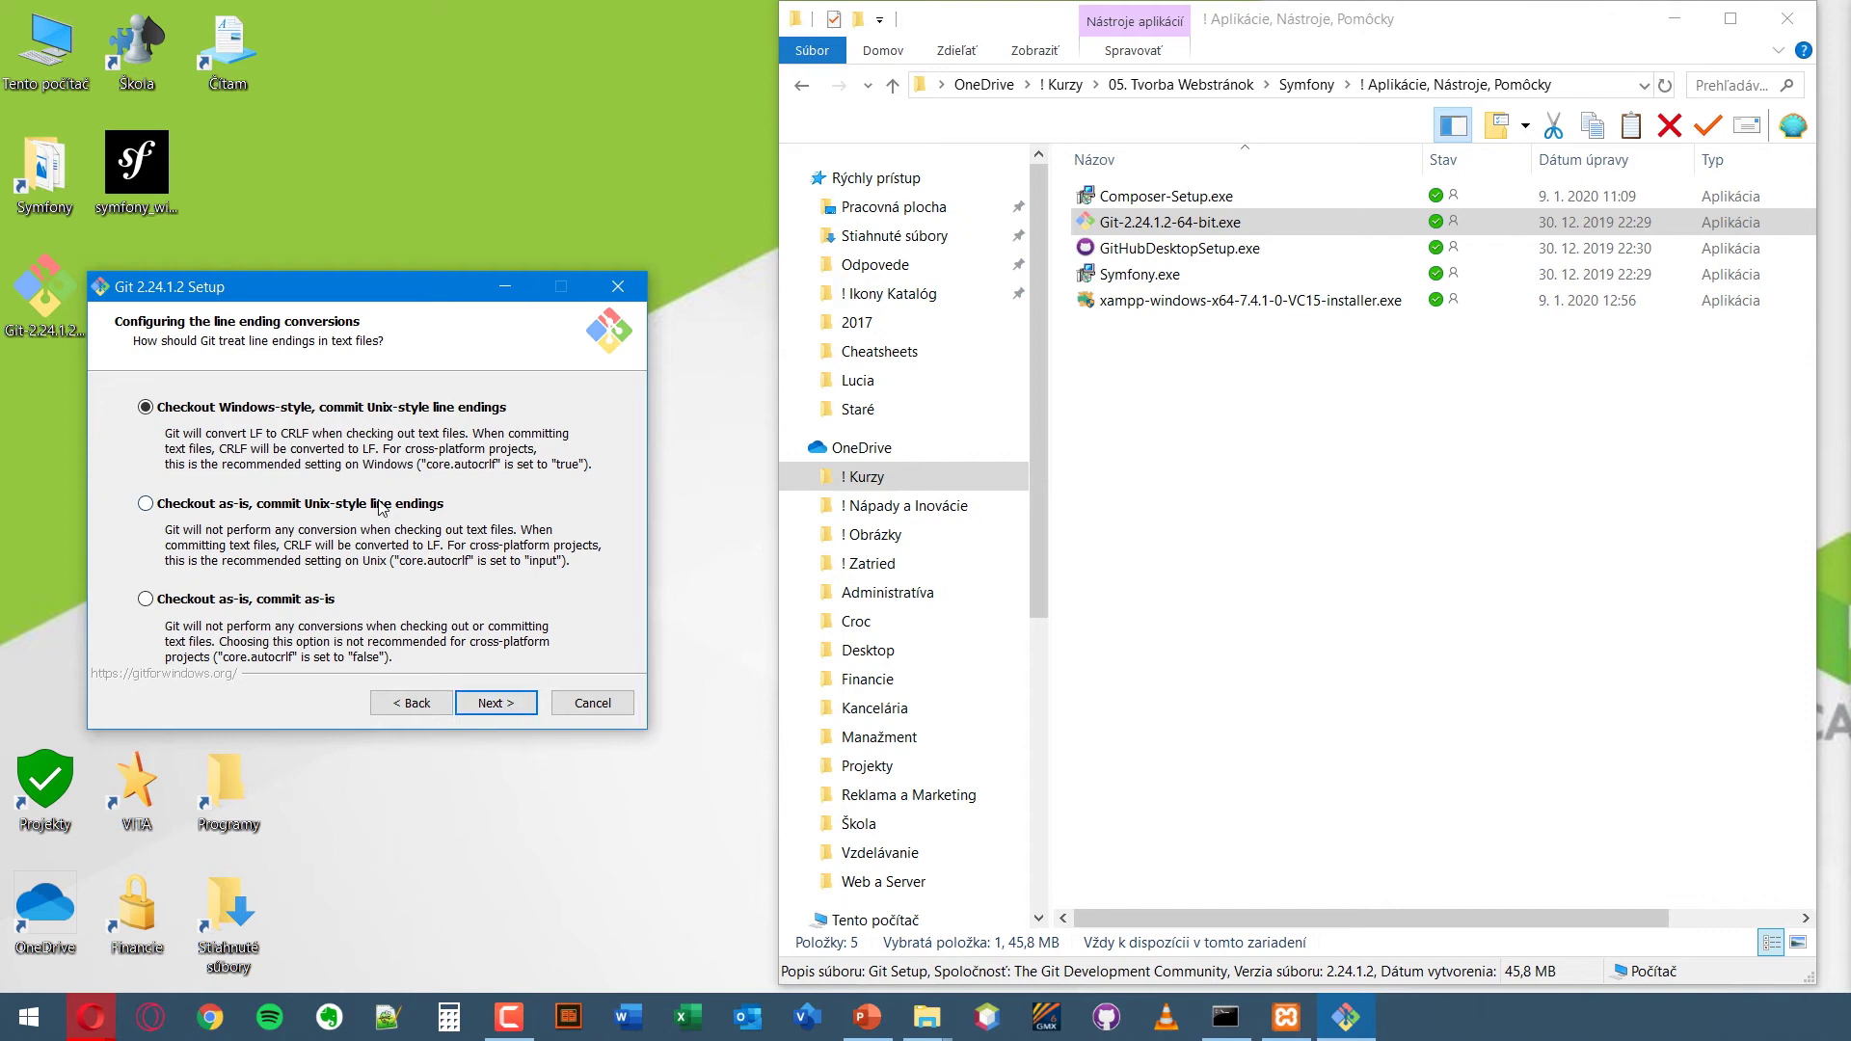
- Switch to Notepad++ and write symfony new in a new blank document
left_click(384, 874)
key("alt+Tab")
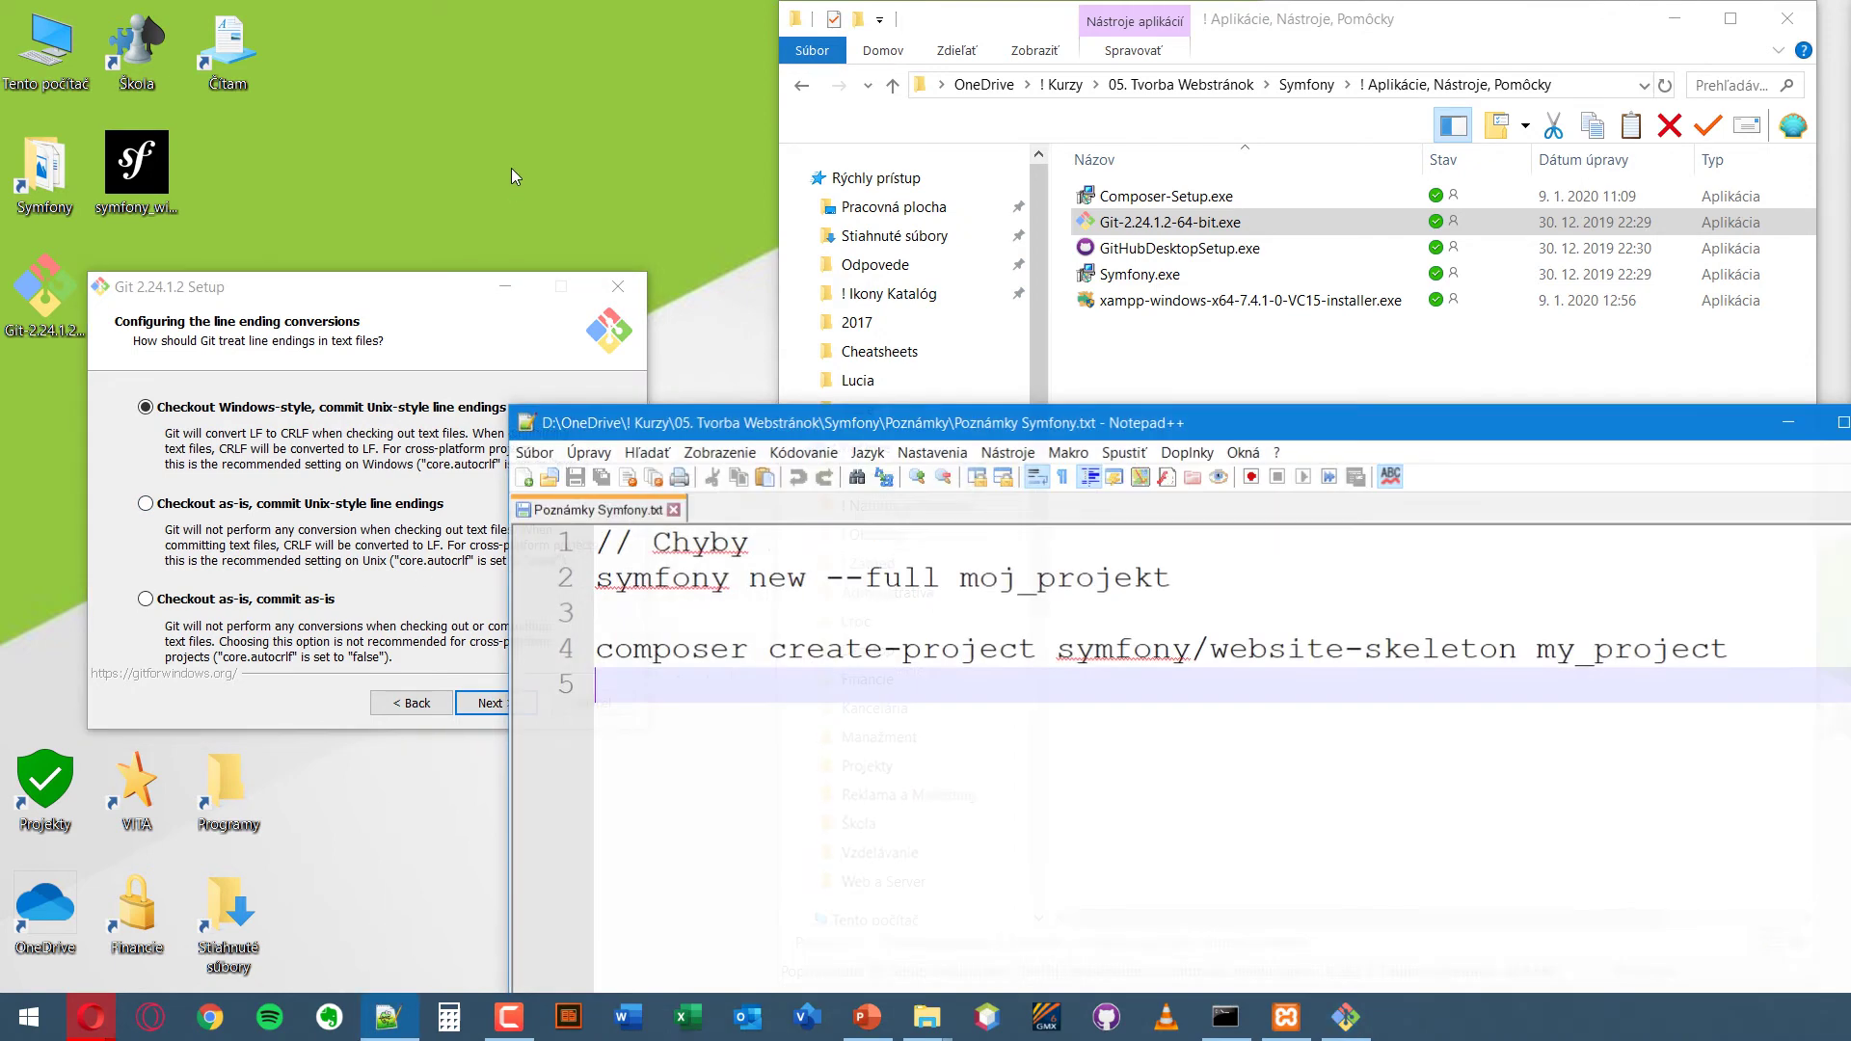
left_click(522, 476)
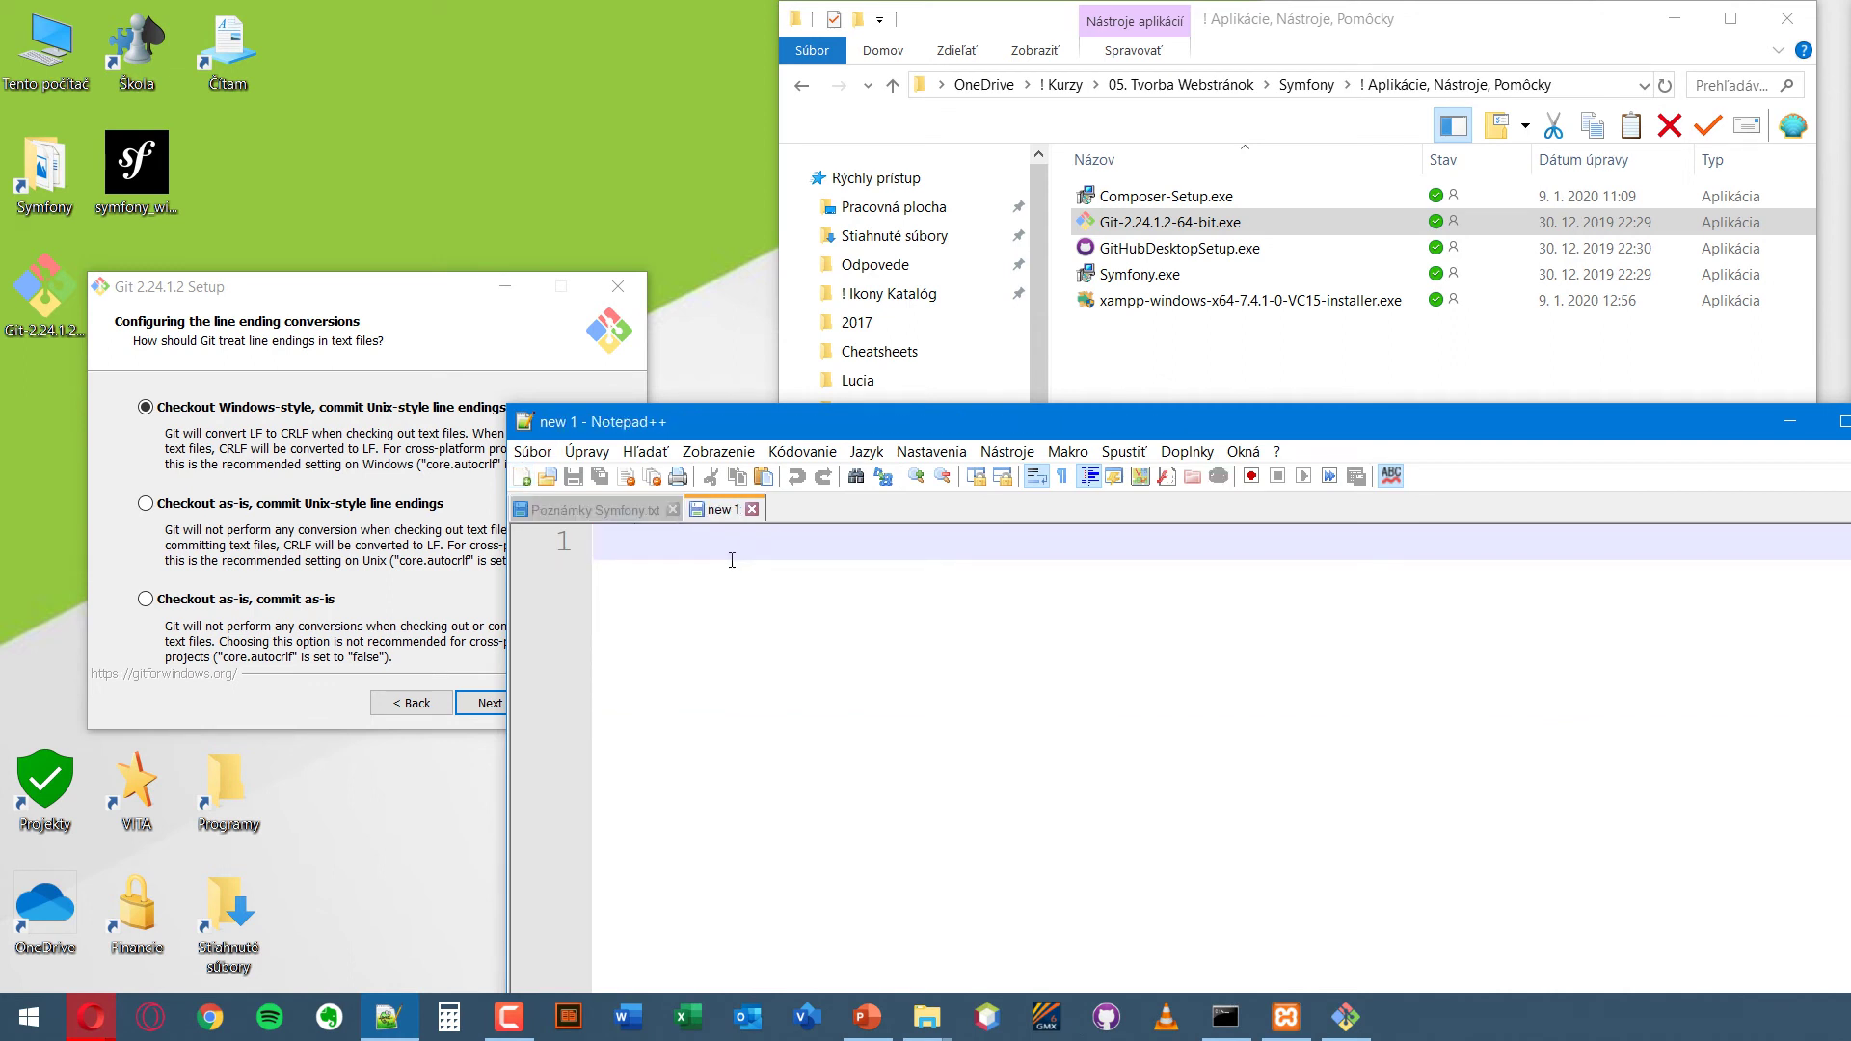
type("symfony new")
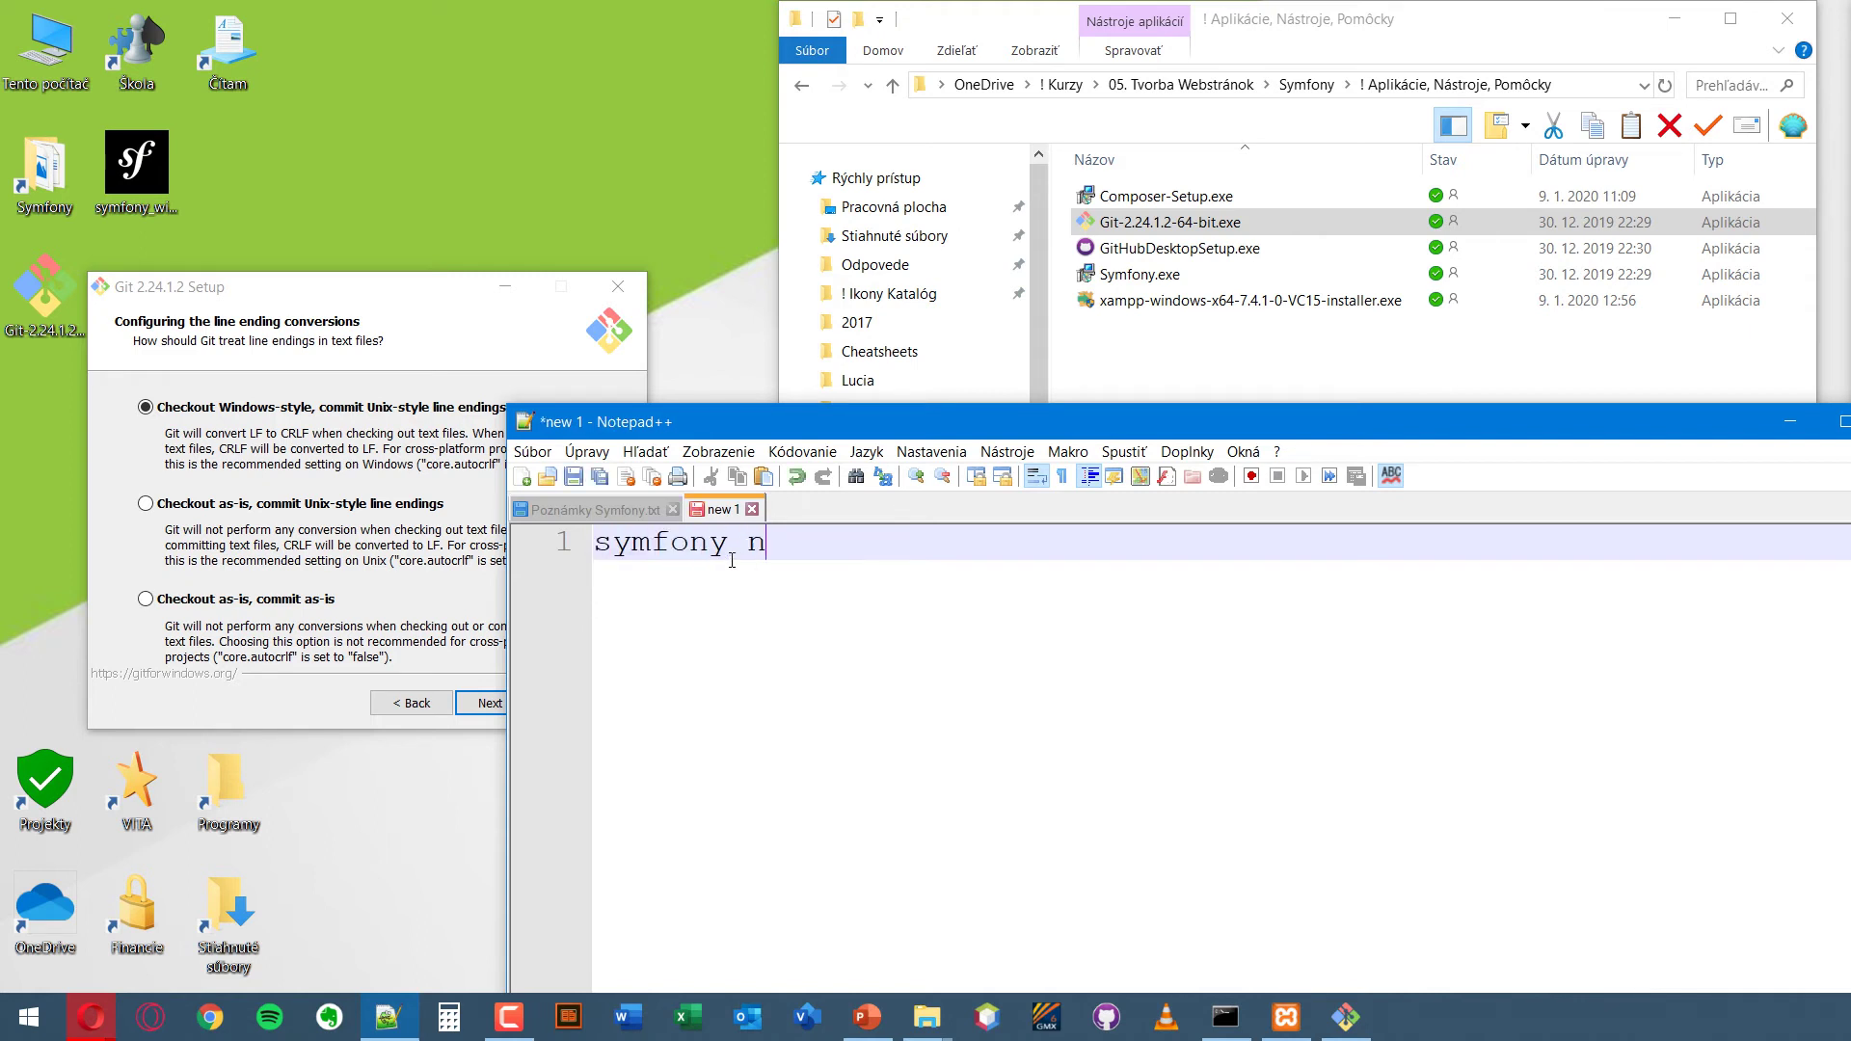
- Show all hidden characters in the document and add a line break after symfony new to inspect its line-ending symbols
left_click(1062, 480)
key("Return")
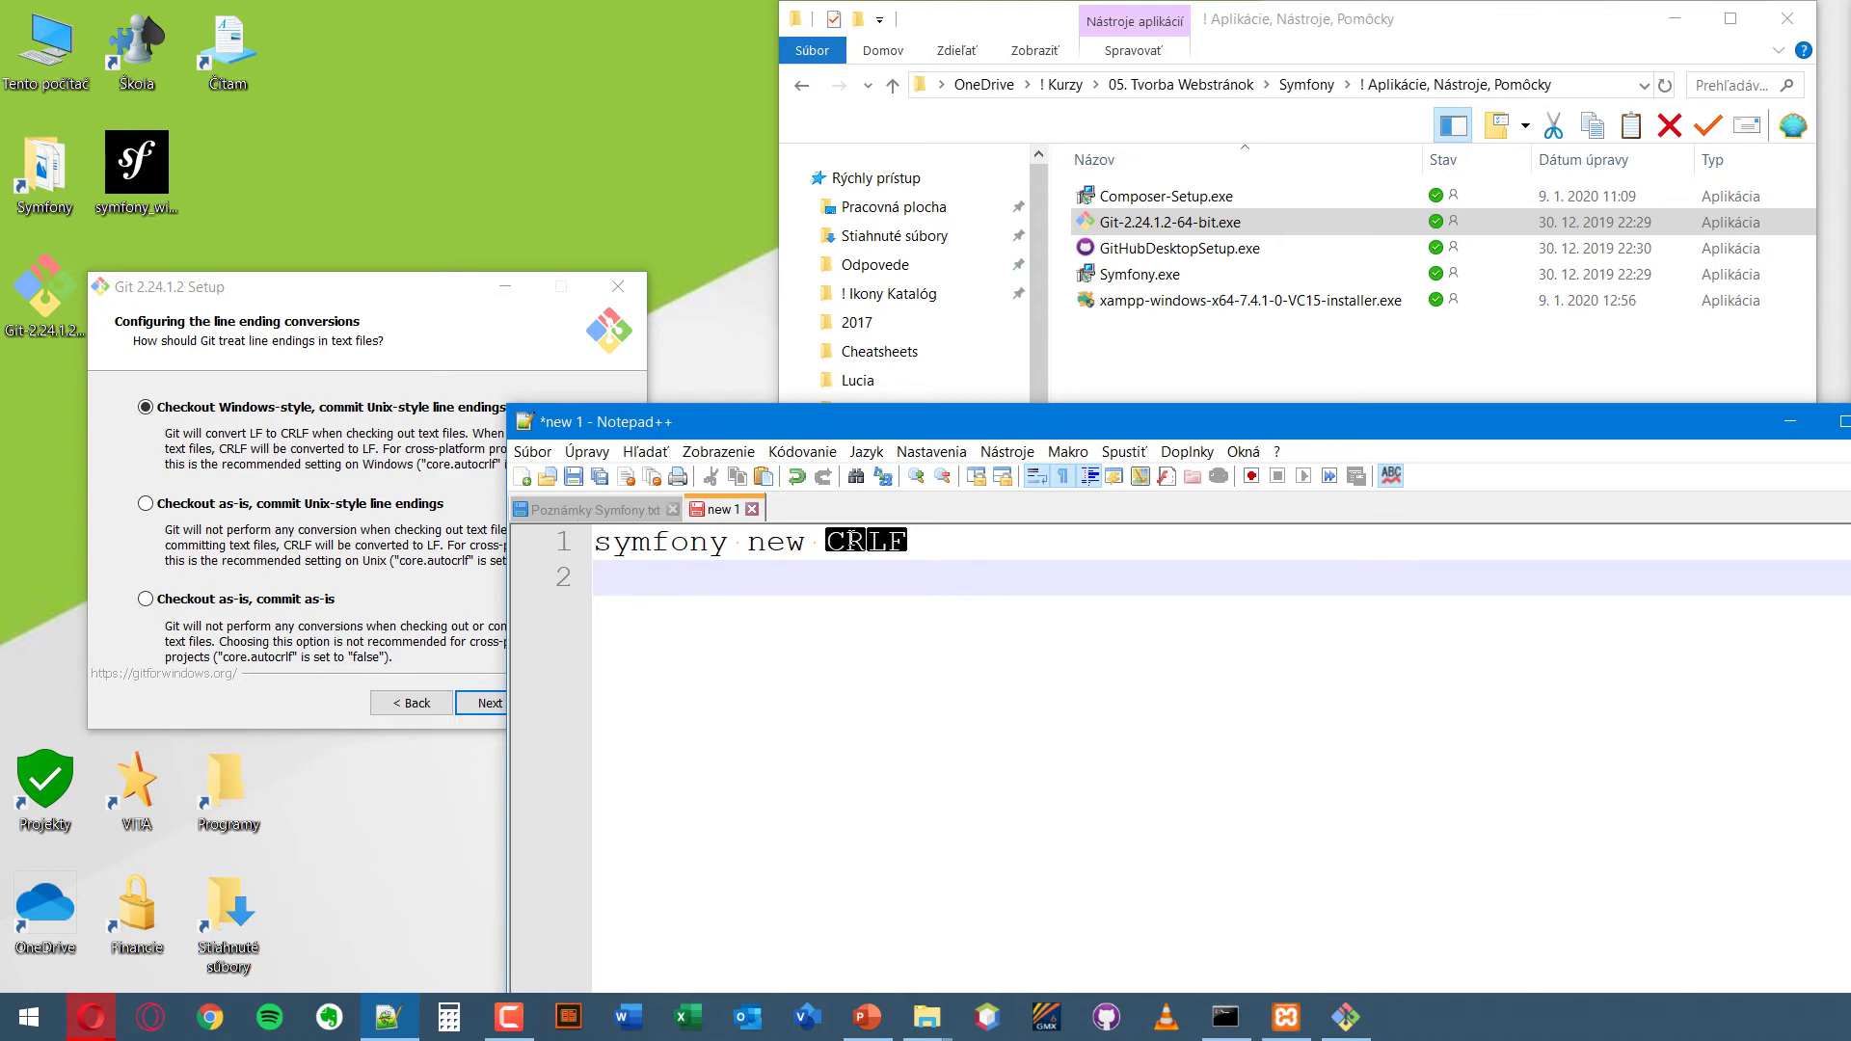
left_click(936, 537)
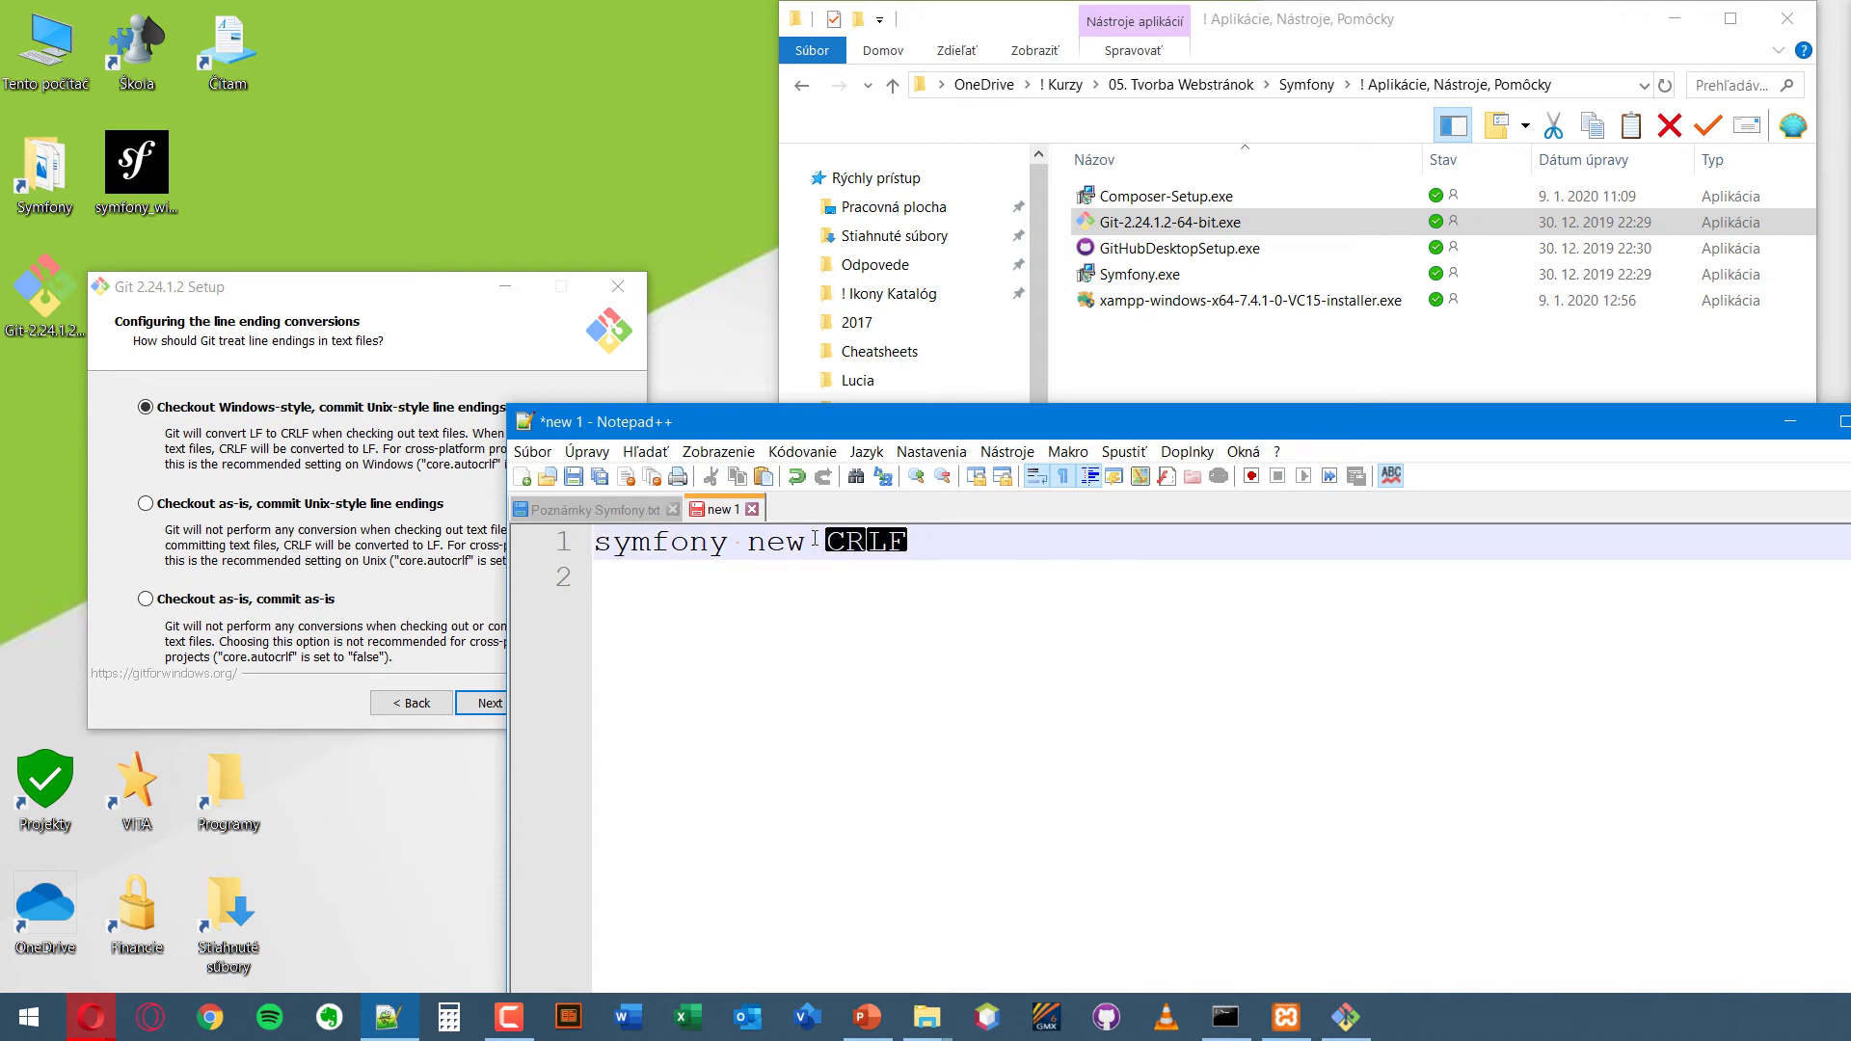
- Add another line break after symfony new to show a second line-ending symbol in the document
type("-")
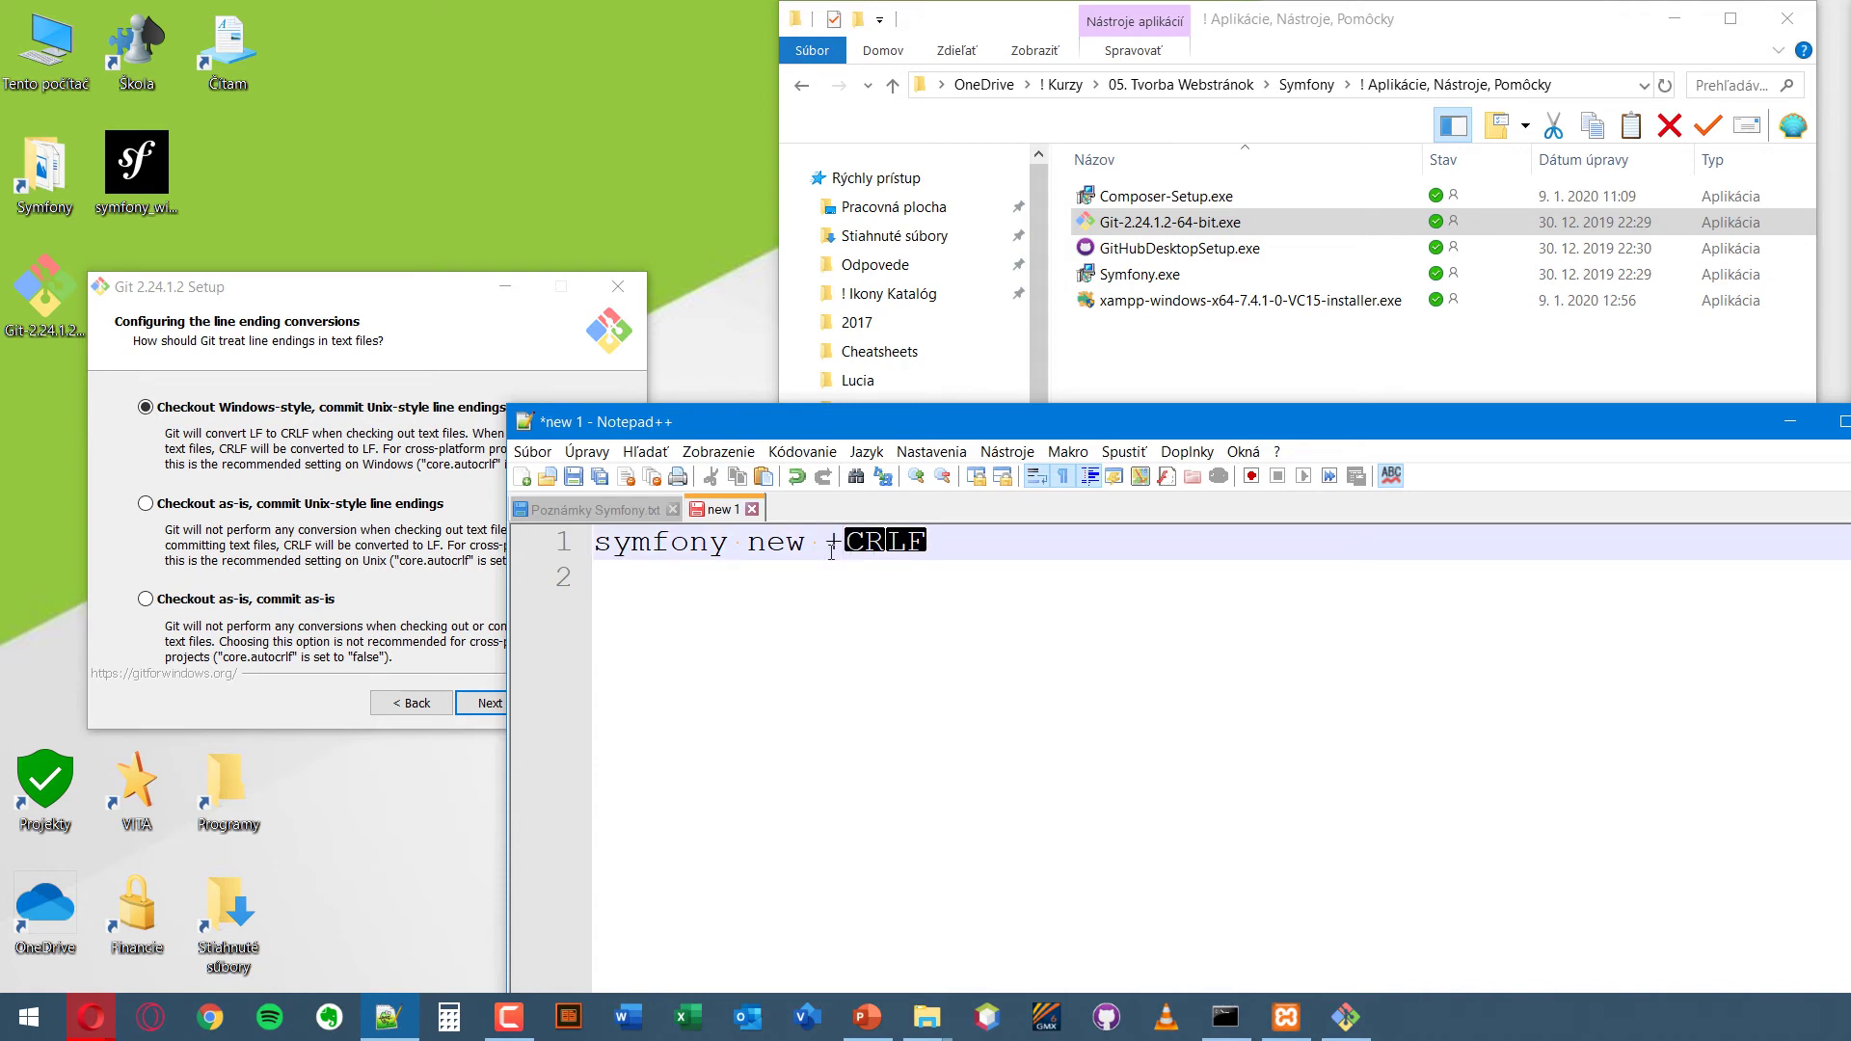
key("BackSpace")
key("Return")
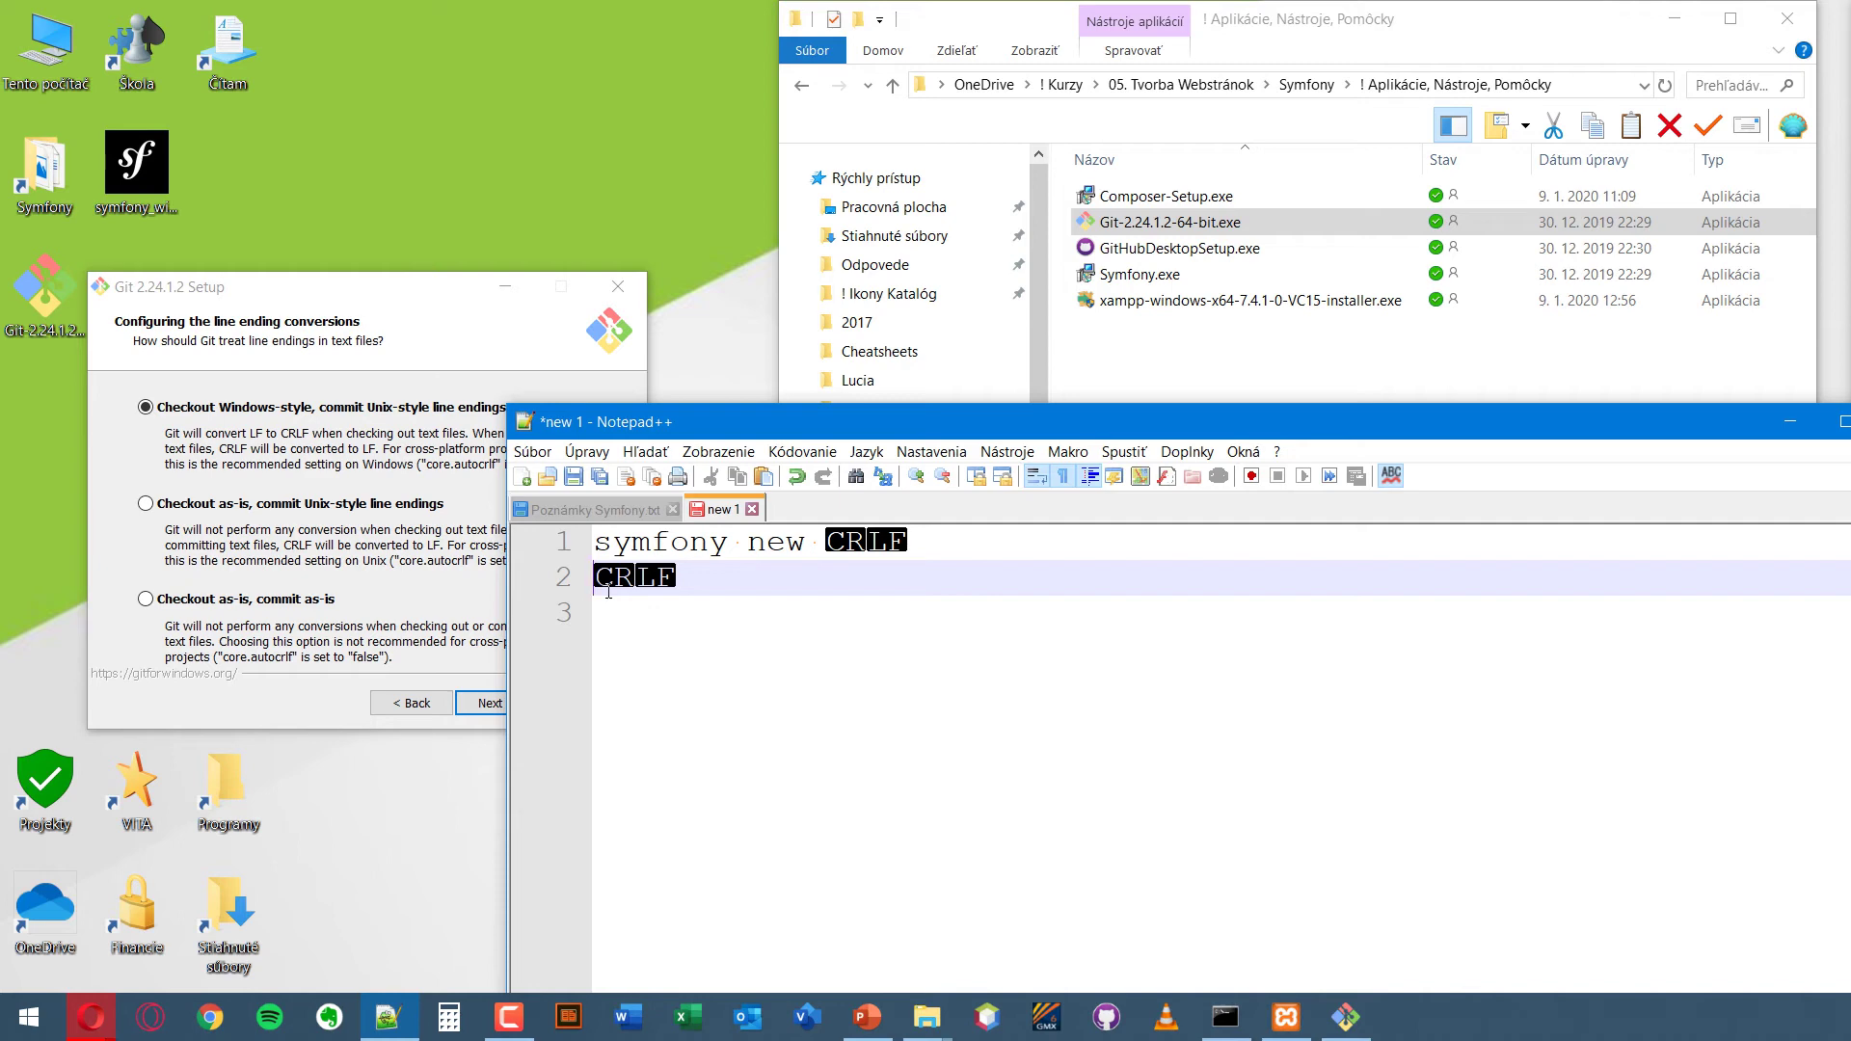
- Accept Windows-style checkout with Unix-style commits, MinTTY and the default extra options, and install Git without the experimental feature
left_click(365, 582)
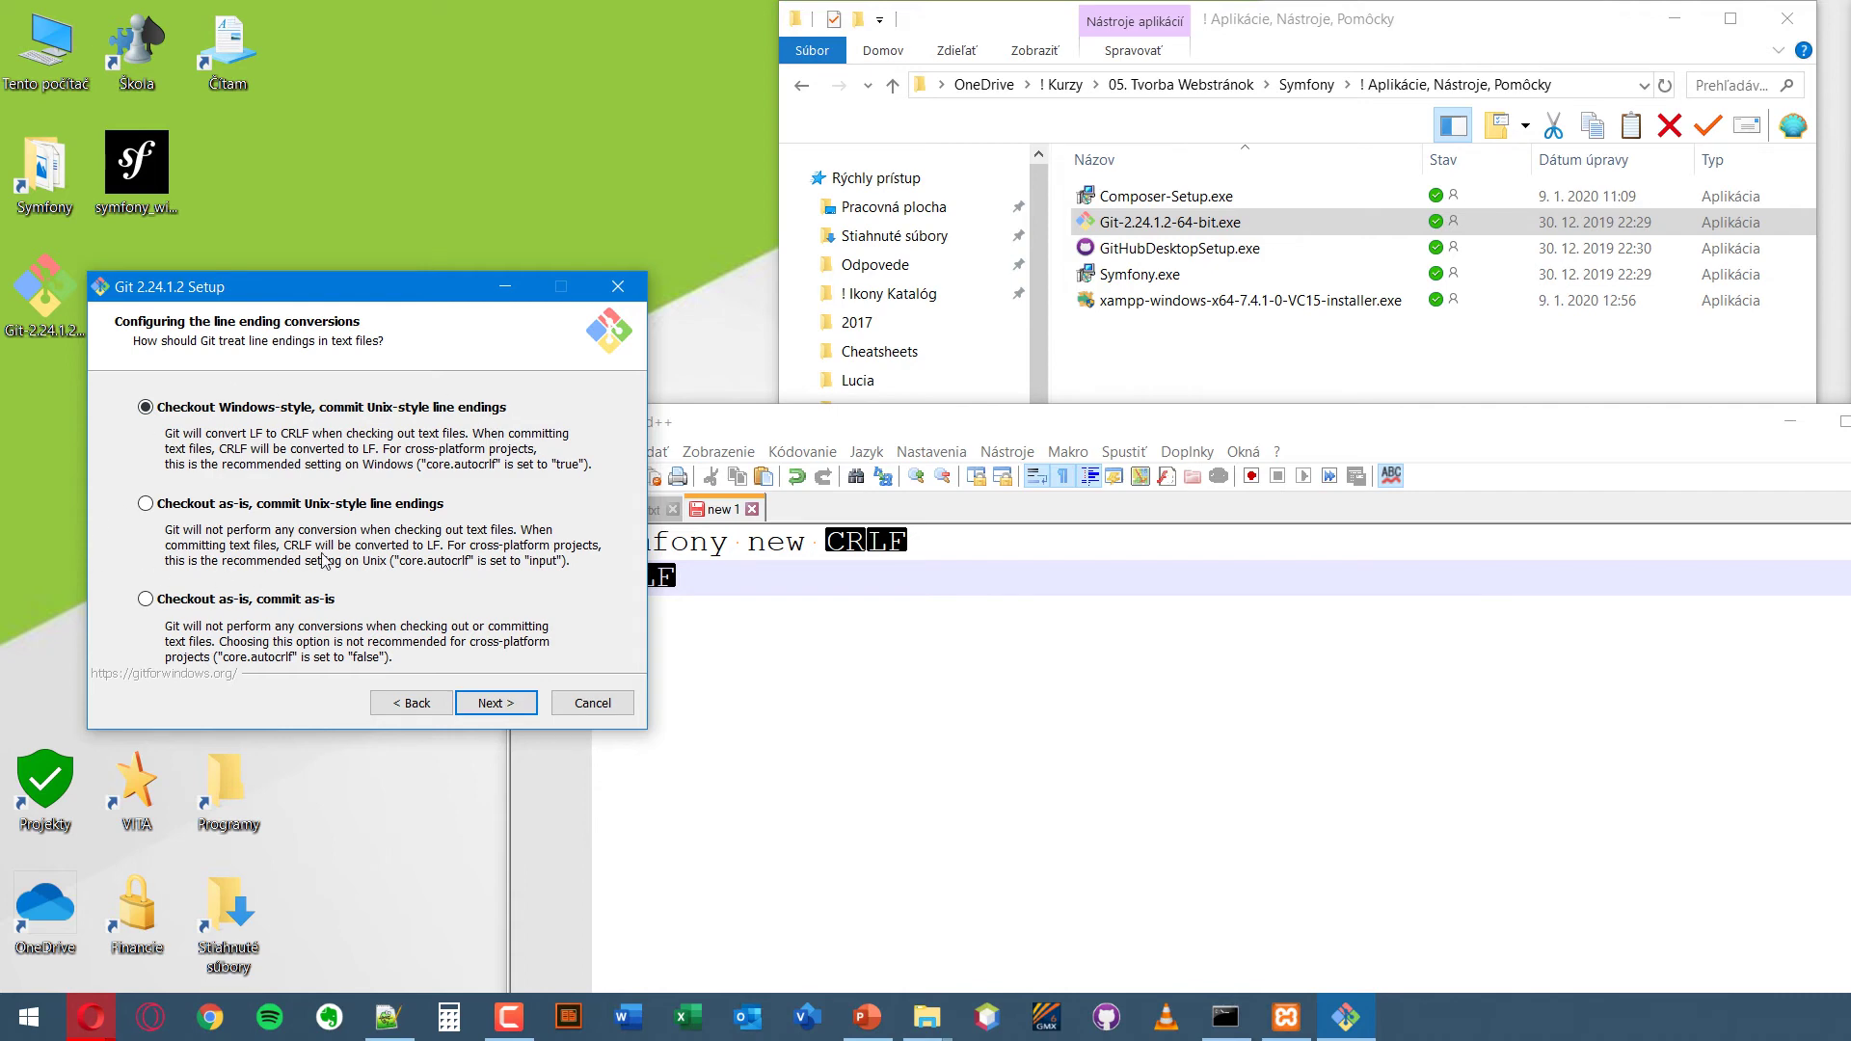
left_click(498, 704)
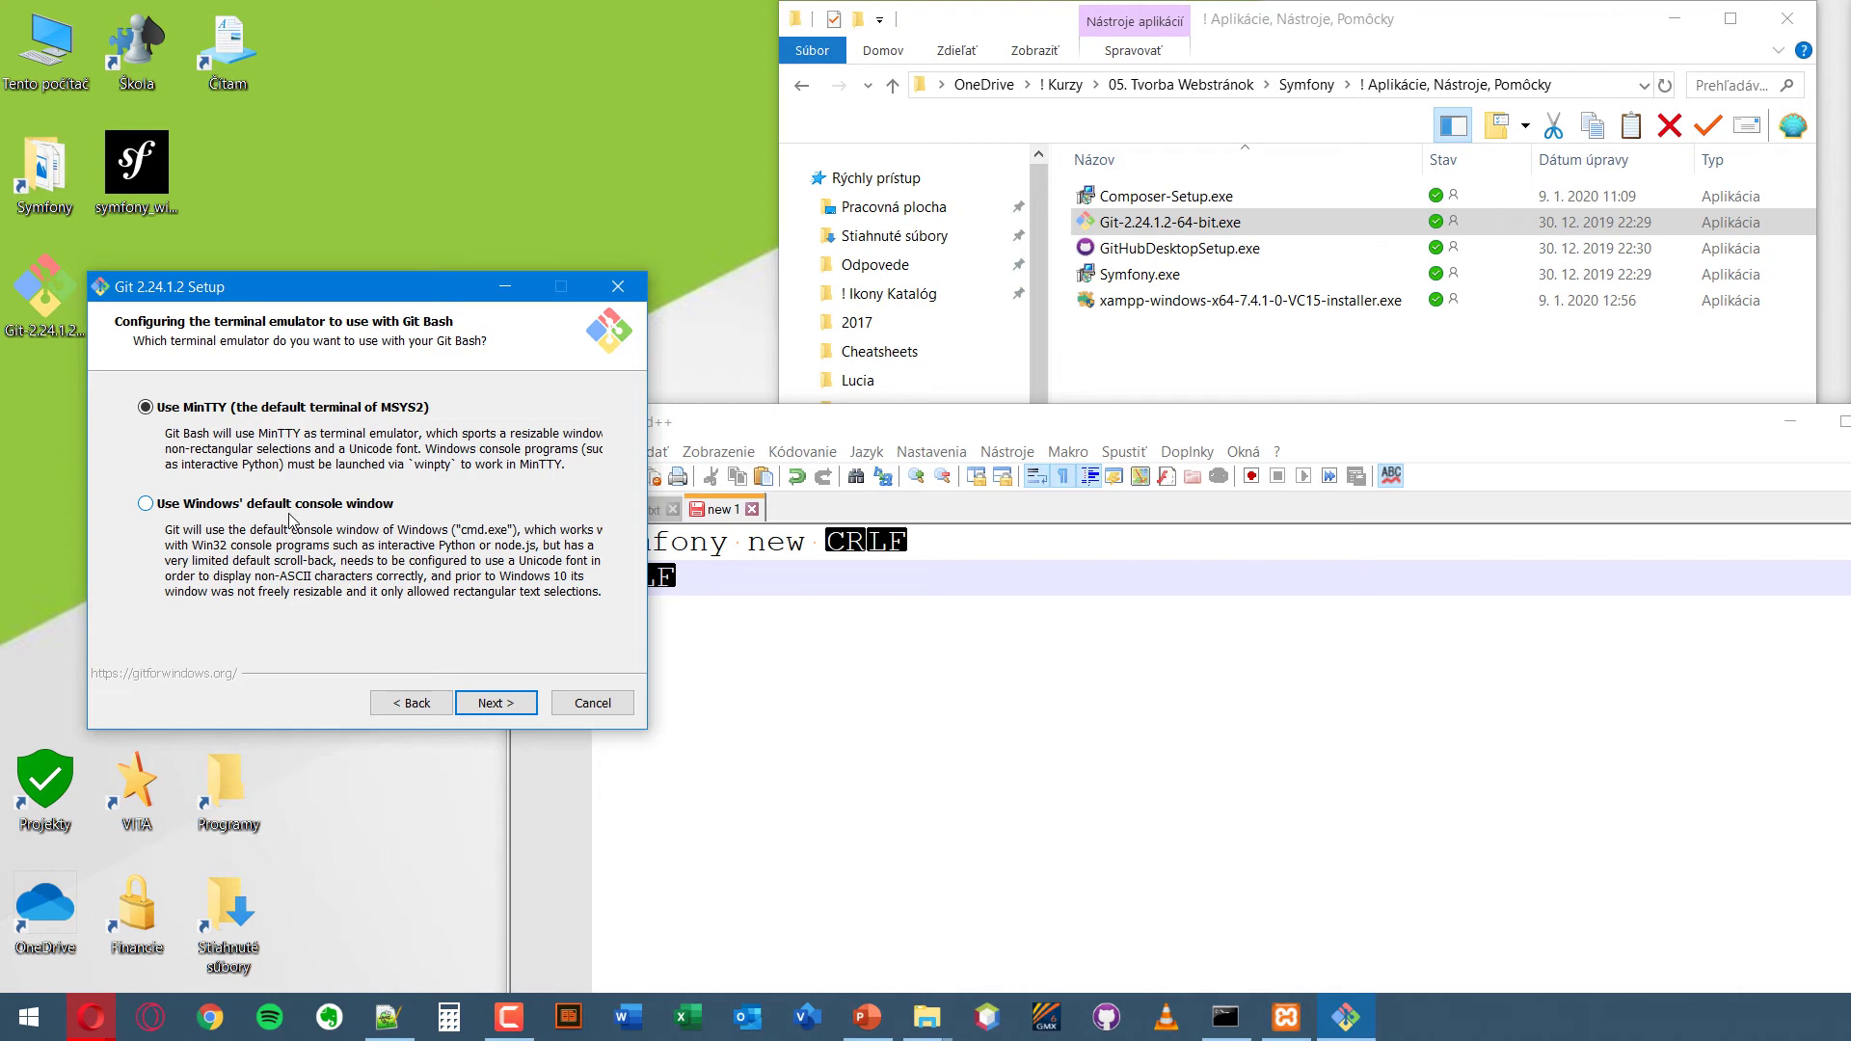
left_click(517, 704)
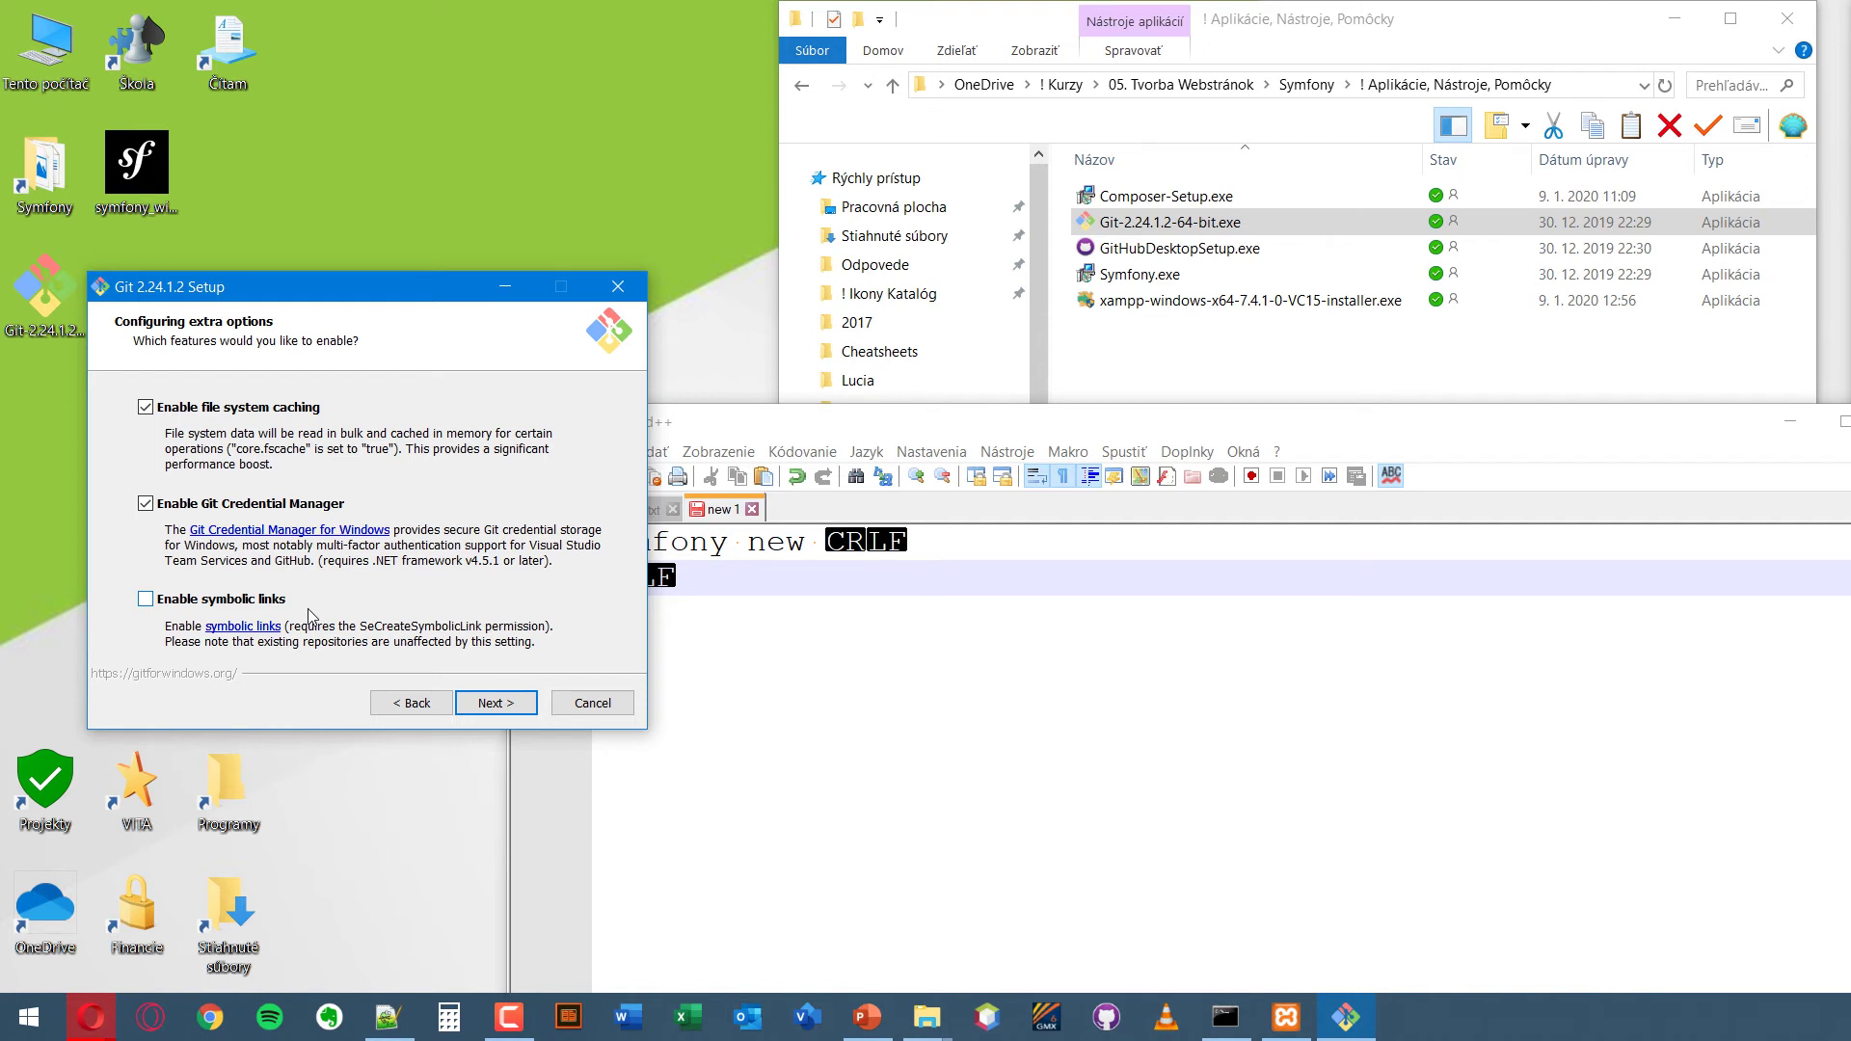
left_click(498, 704)
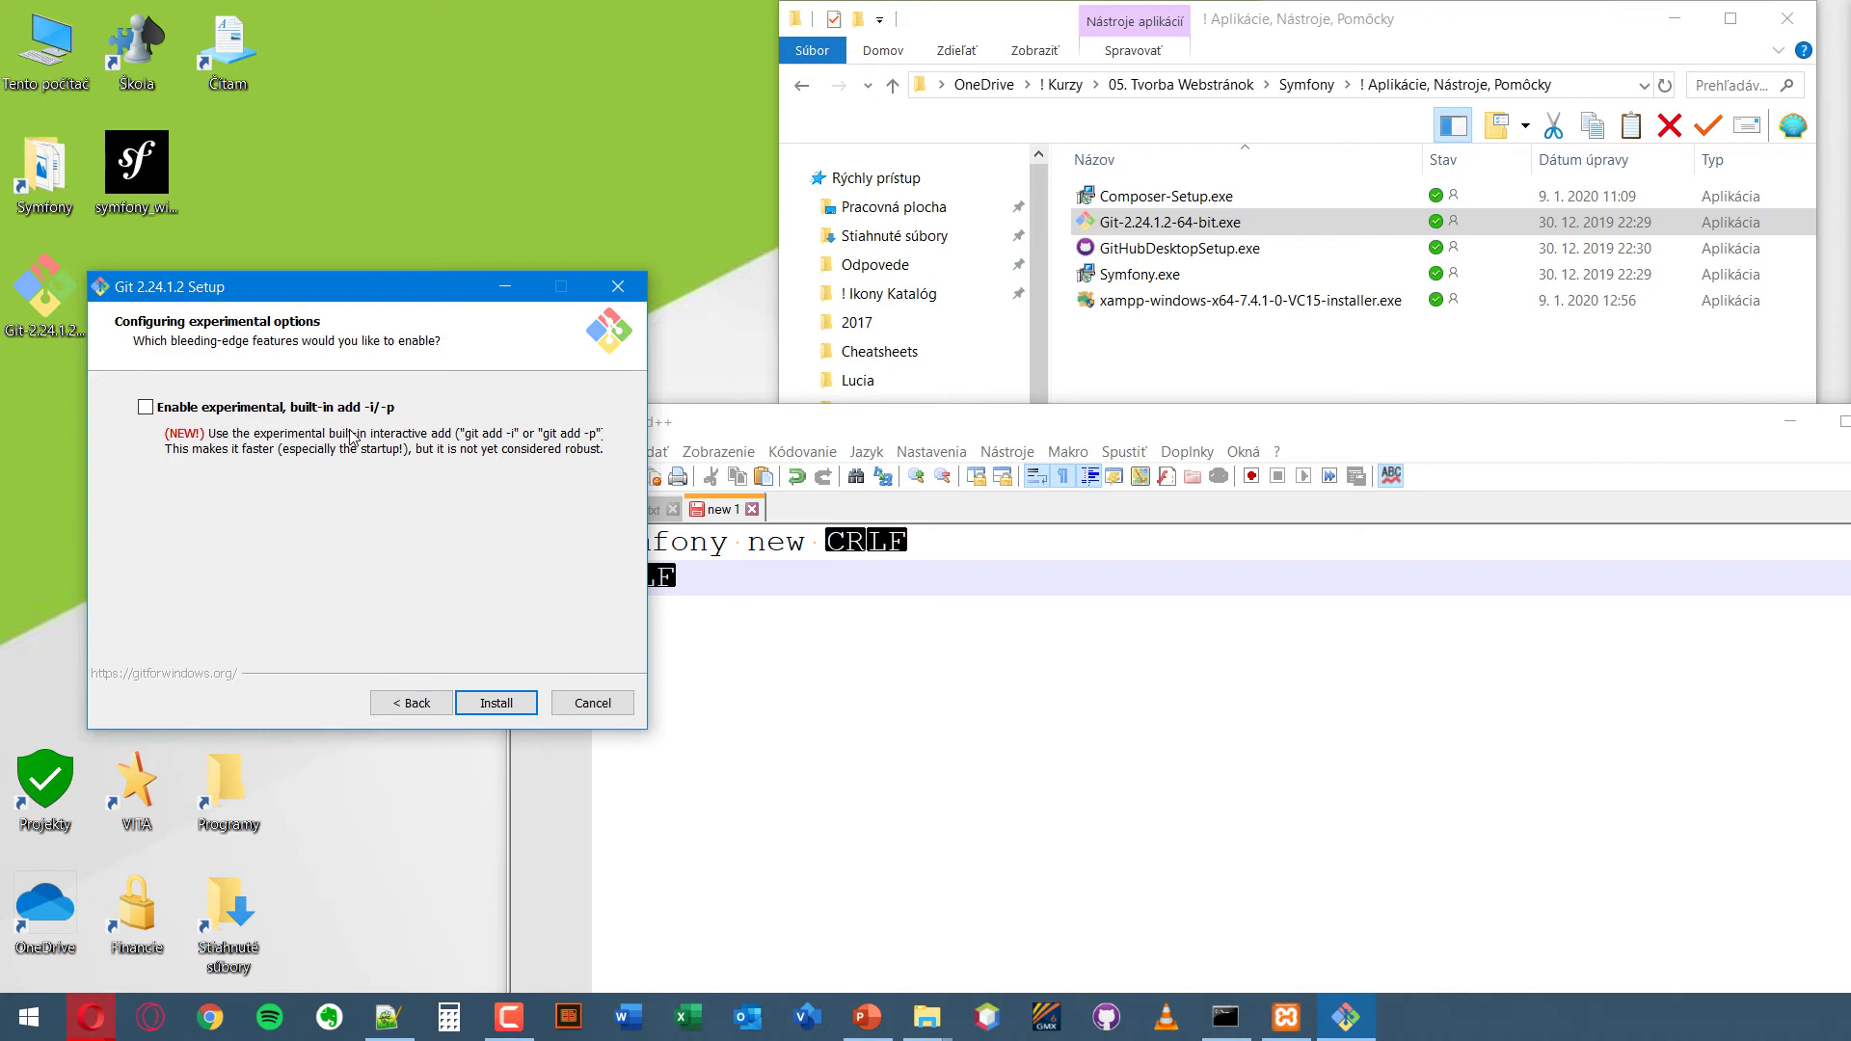
left_click(513, 700)
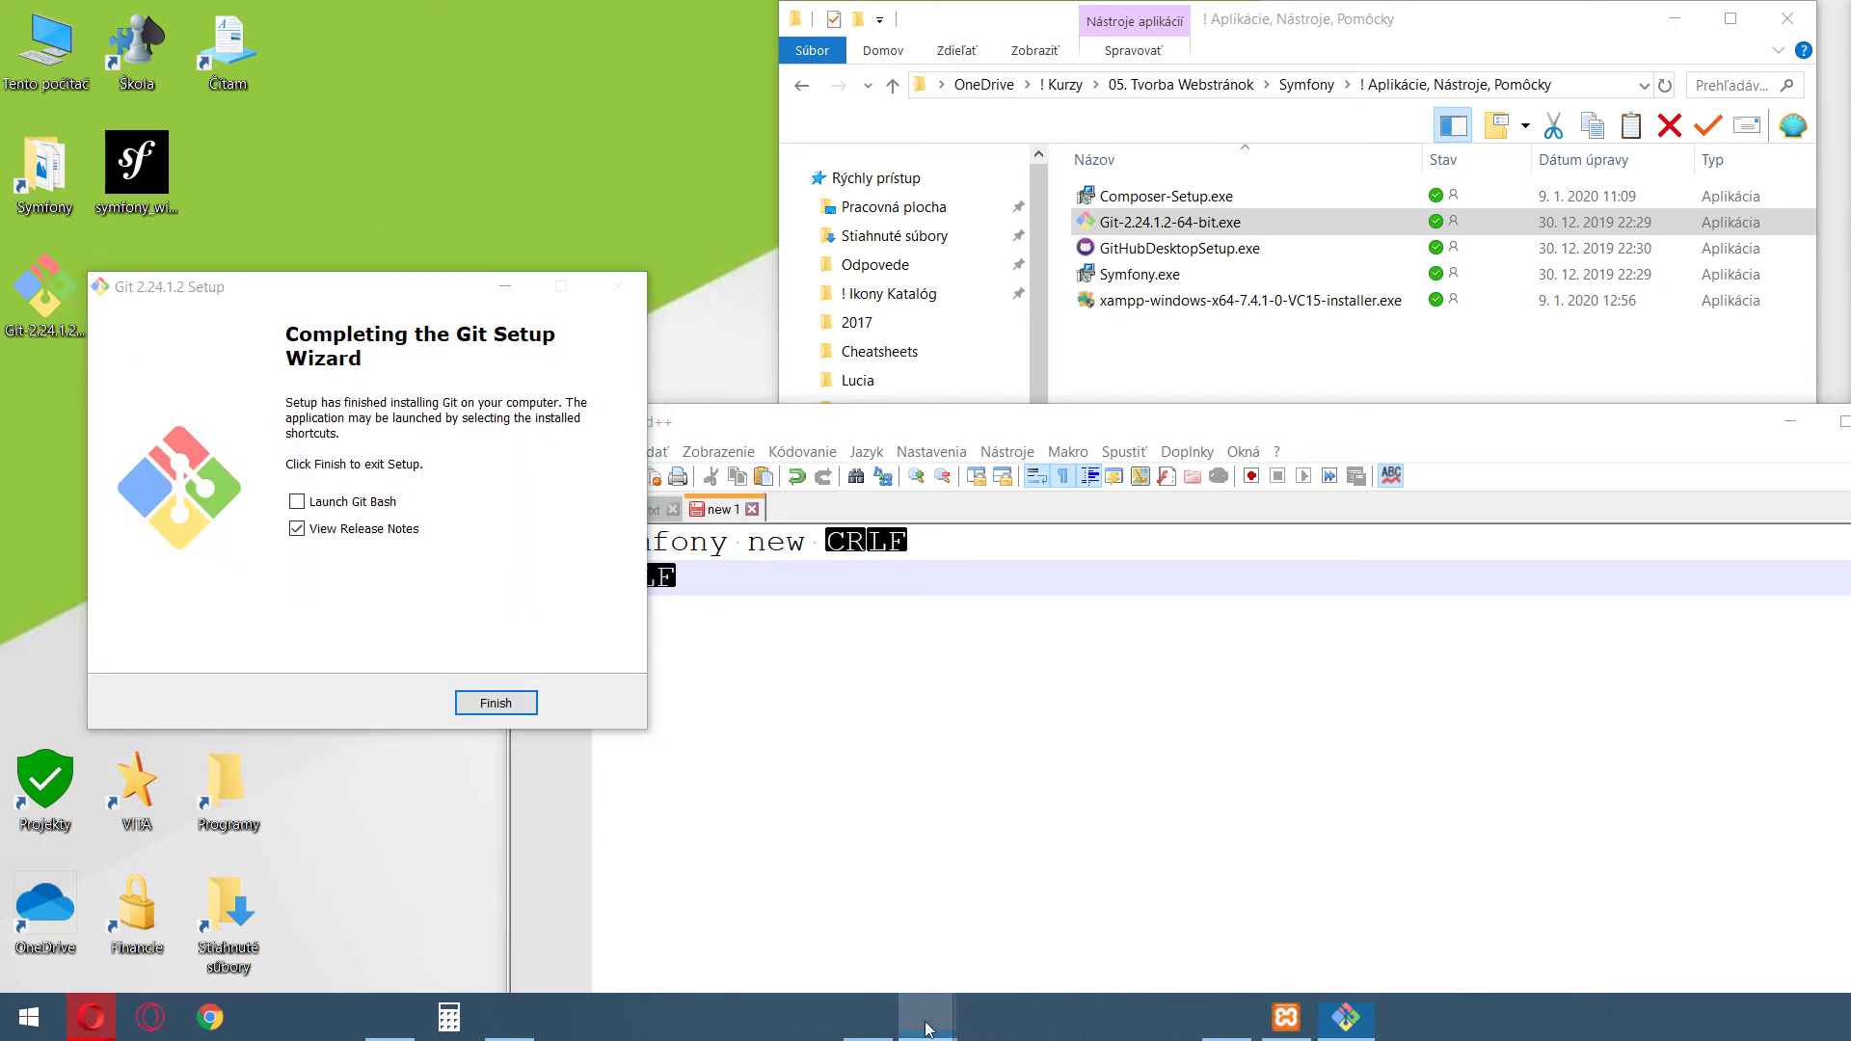
- Switch to the my_project File Explorer window and go up through NetBeansProjects to the Dokumenty folder
mouse_move(940, 1026)
left_click(1049, 940)
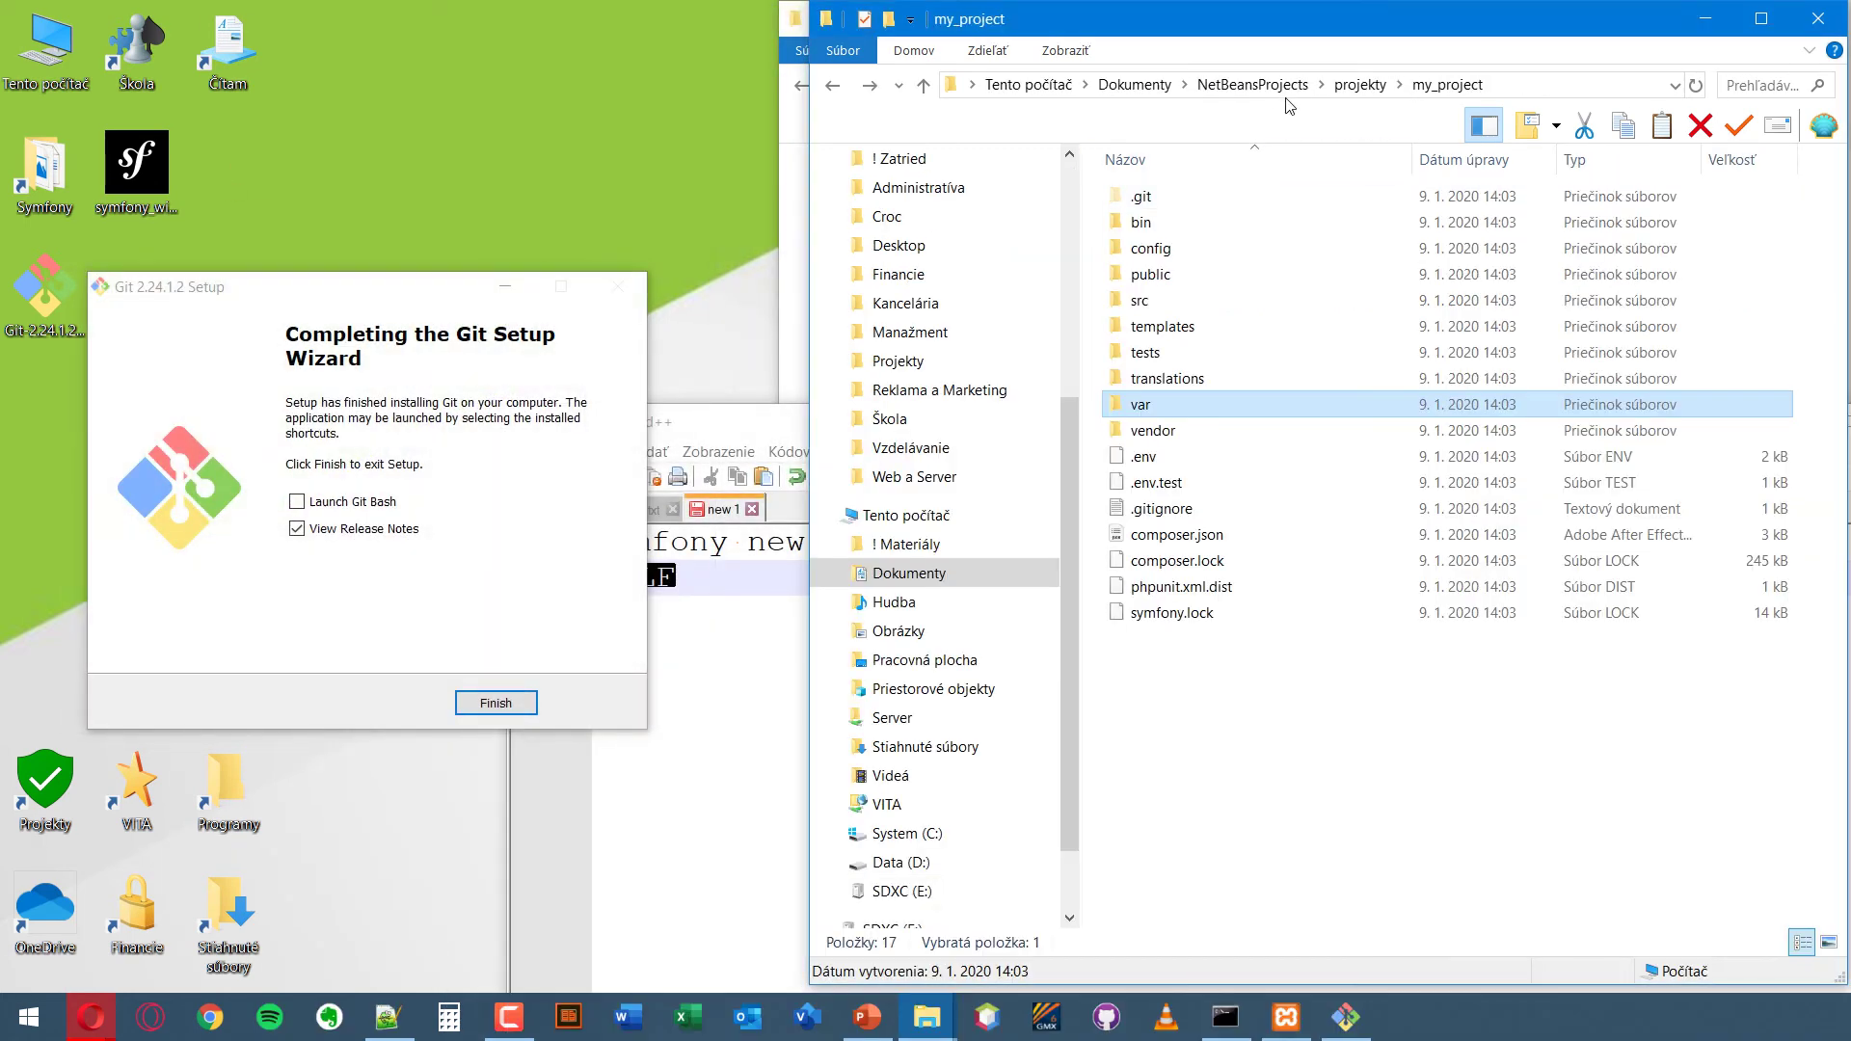
left_click(1253, 85)
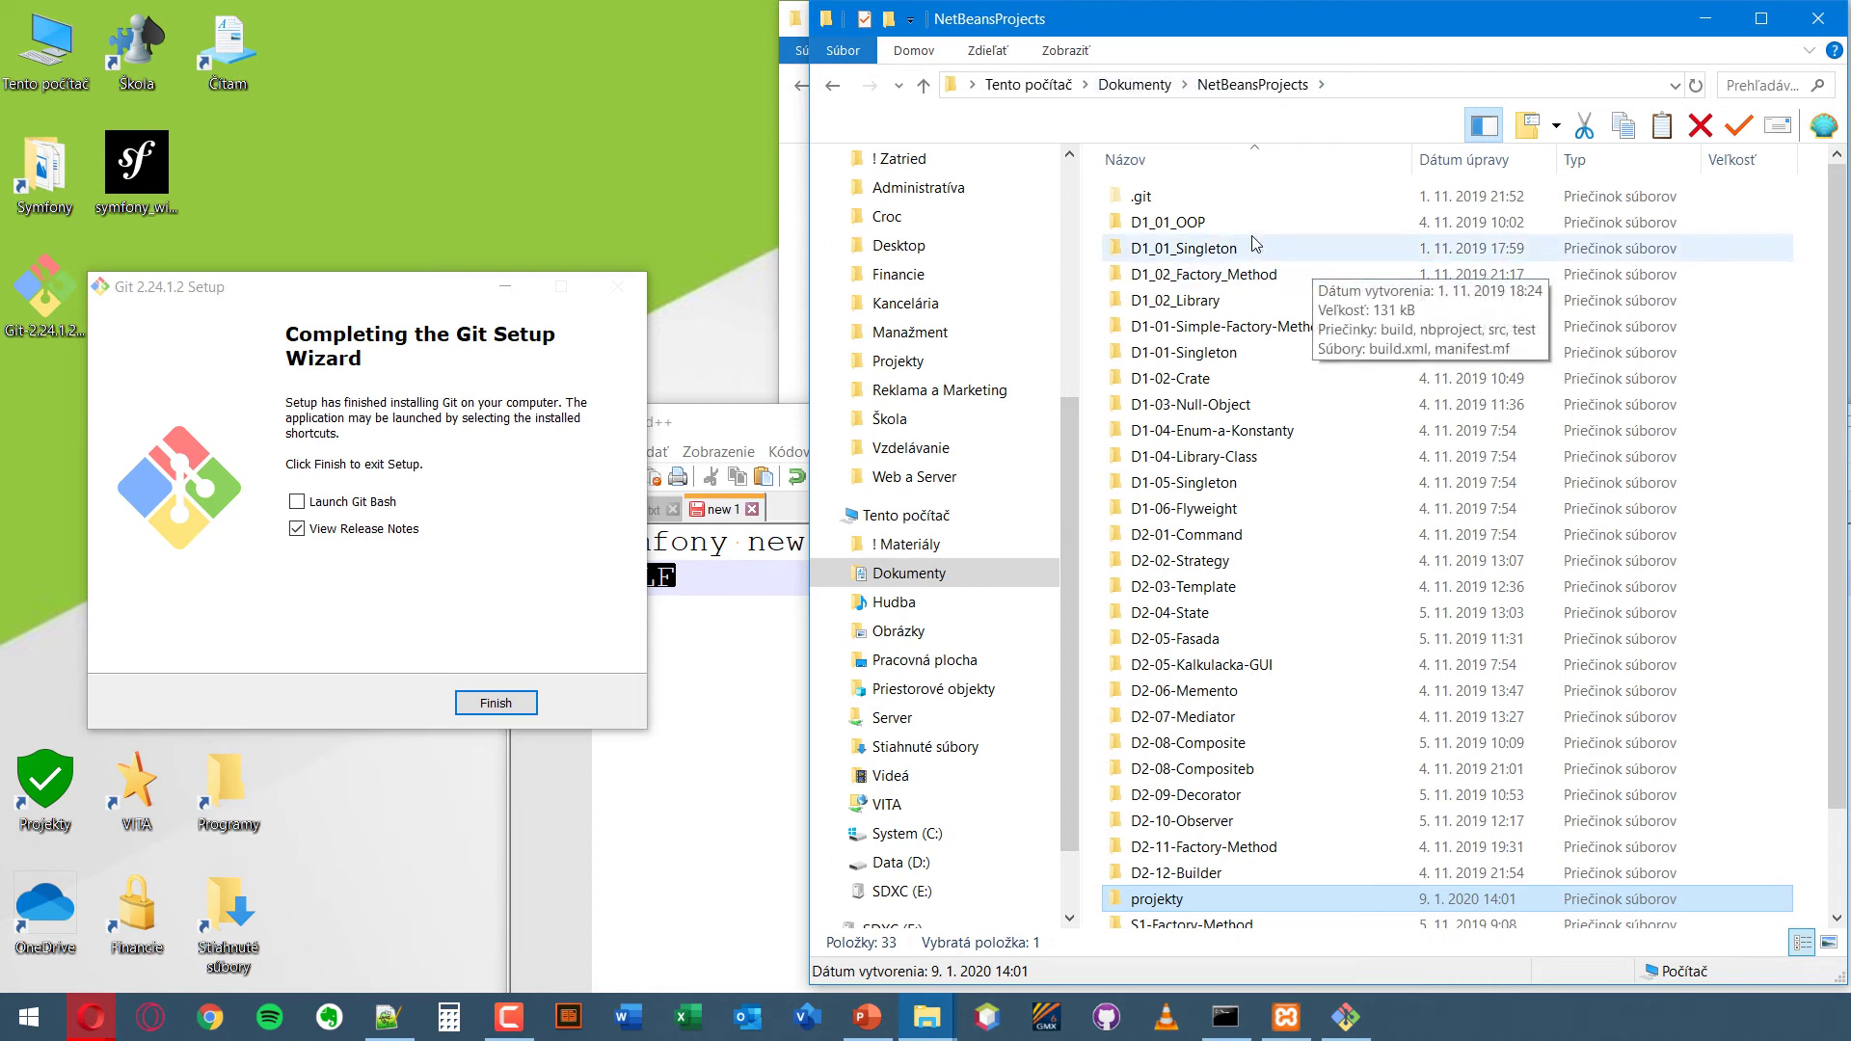
left_click(1137, 86)
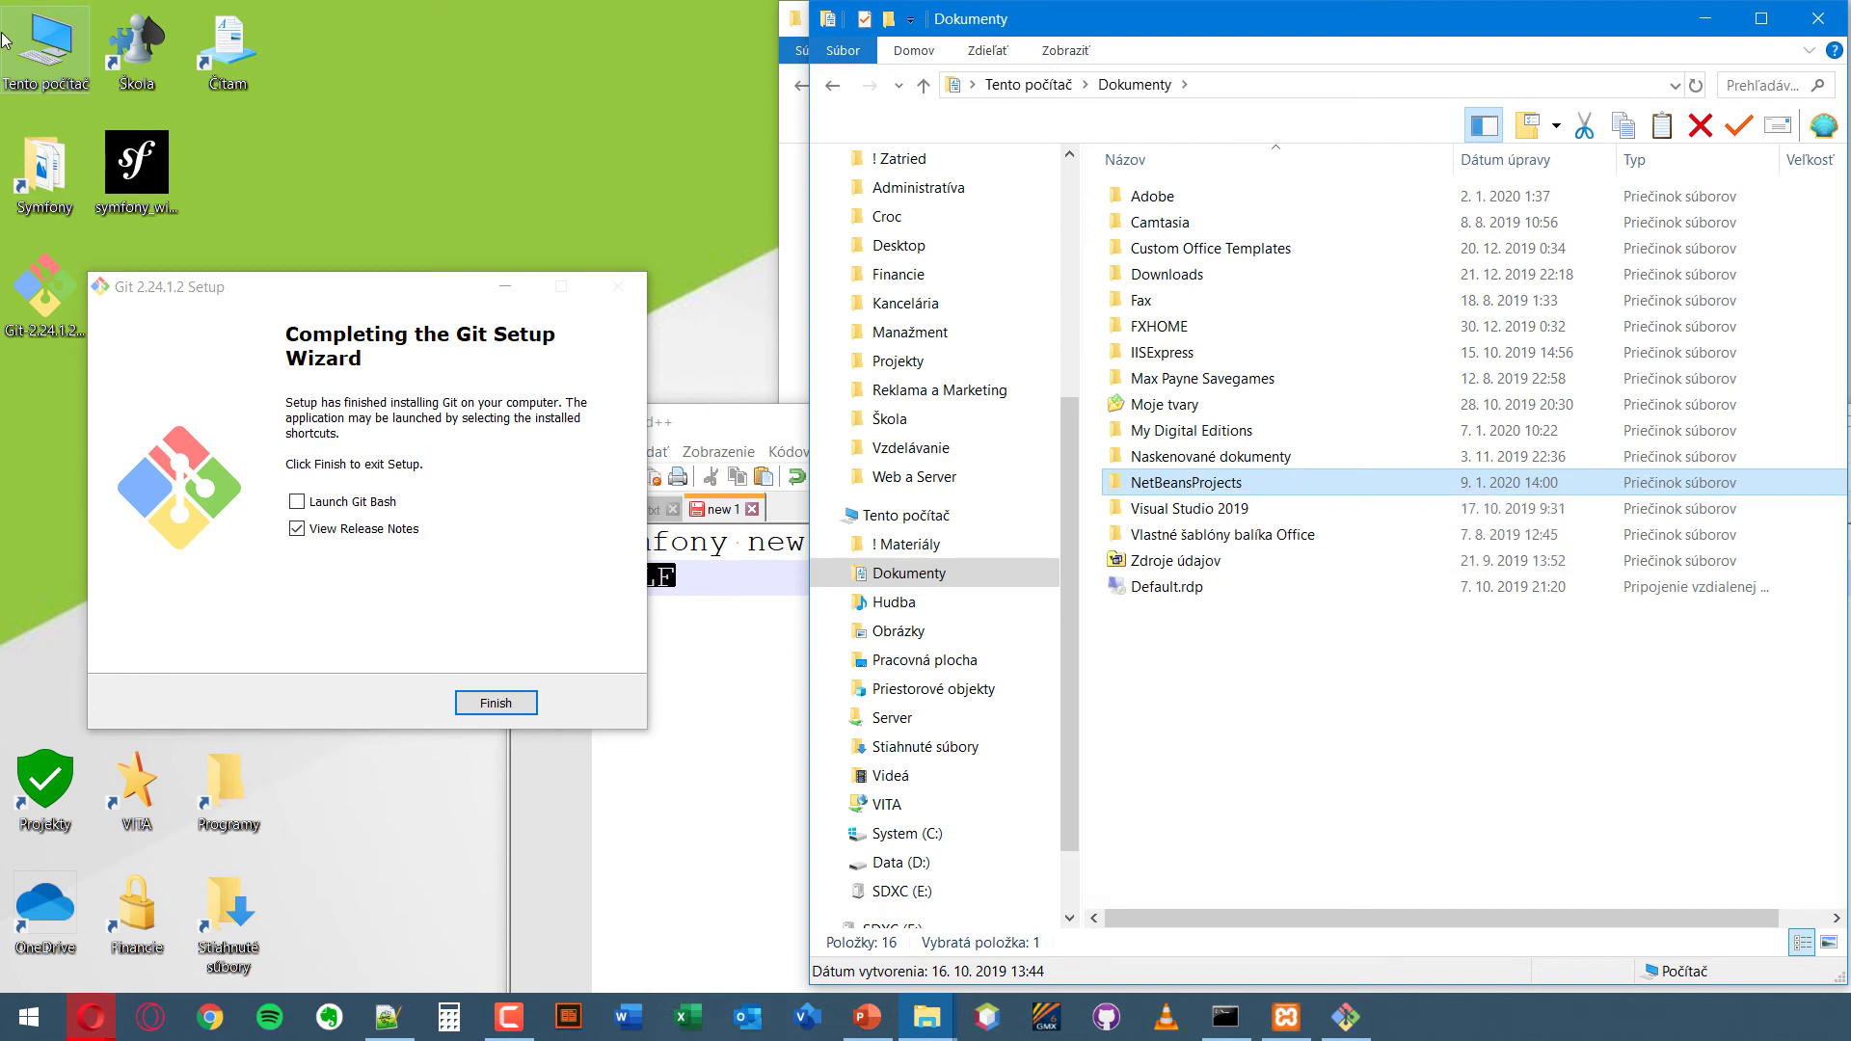
- Open a new File Explorer window from Tento počítač and browse to the Administrator folder under Používatelia on System (C:)
left_click(29, 54)
double_click(29, 54)
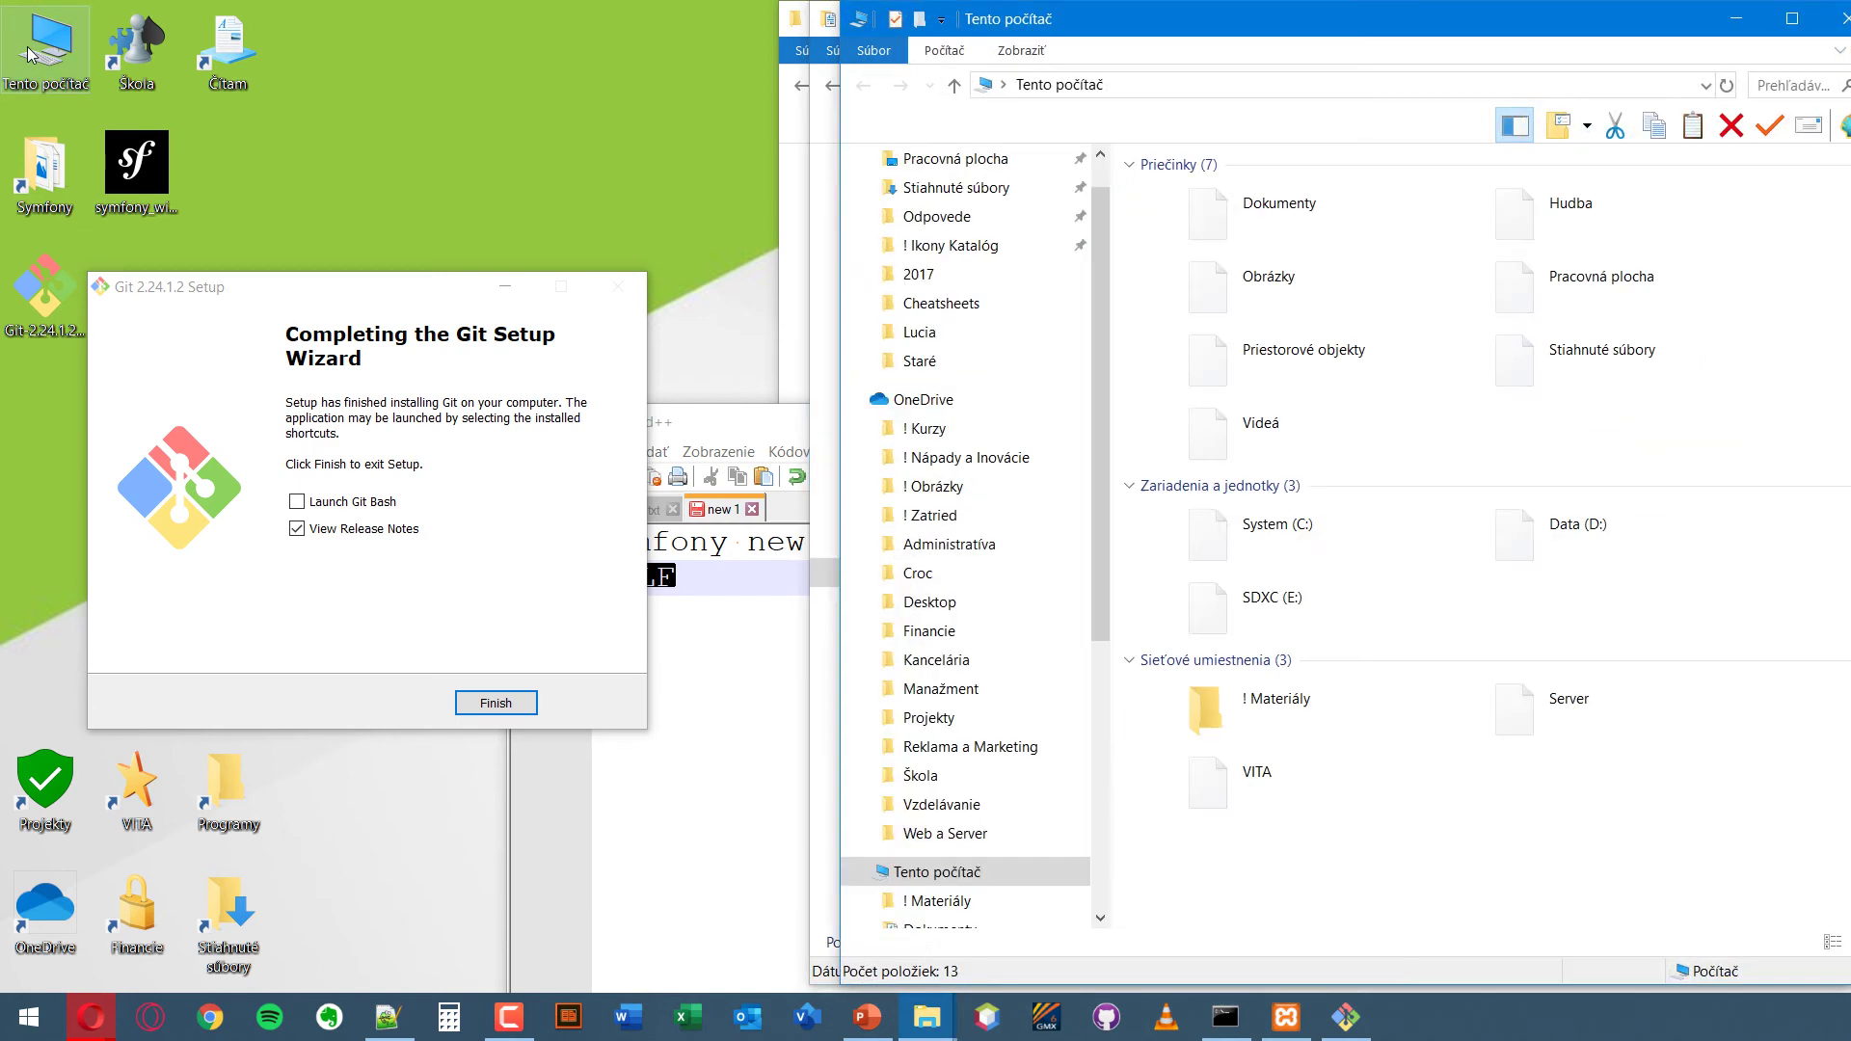
double_click(1285, 224)
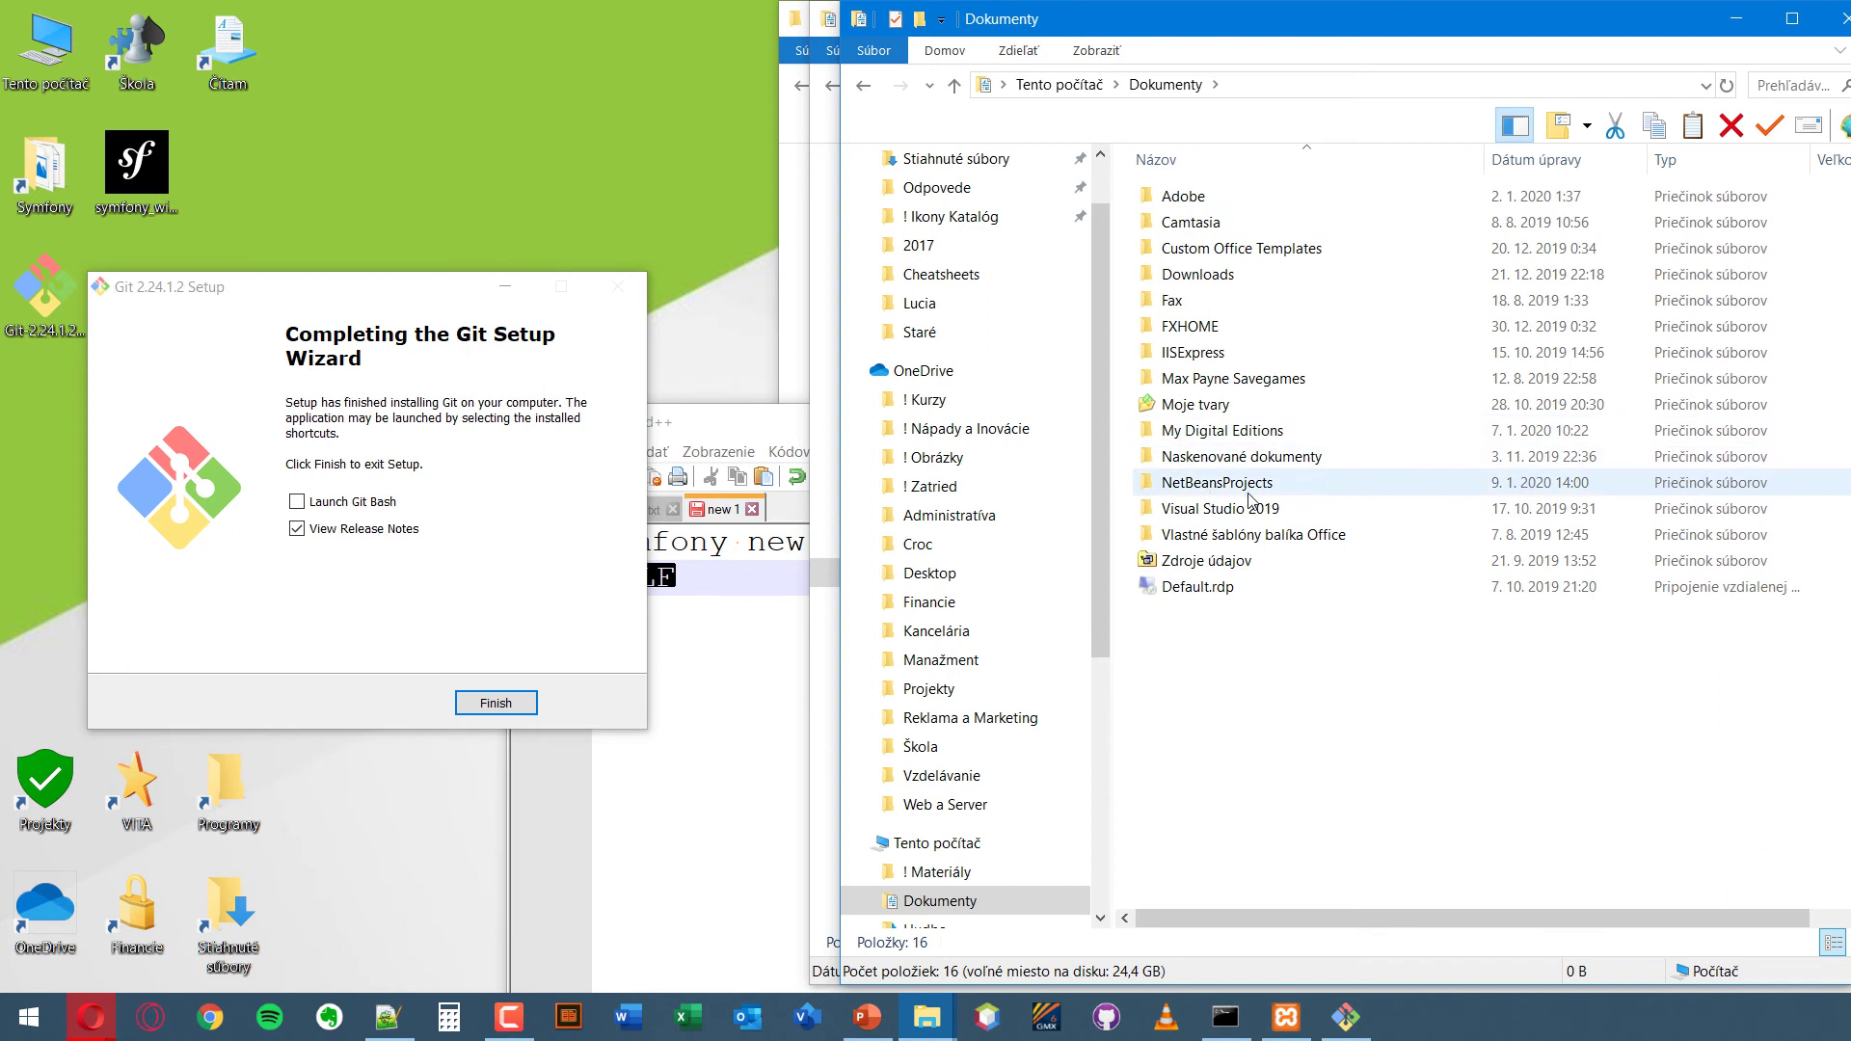
left_click(1072, 85)
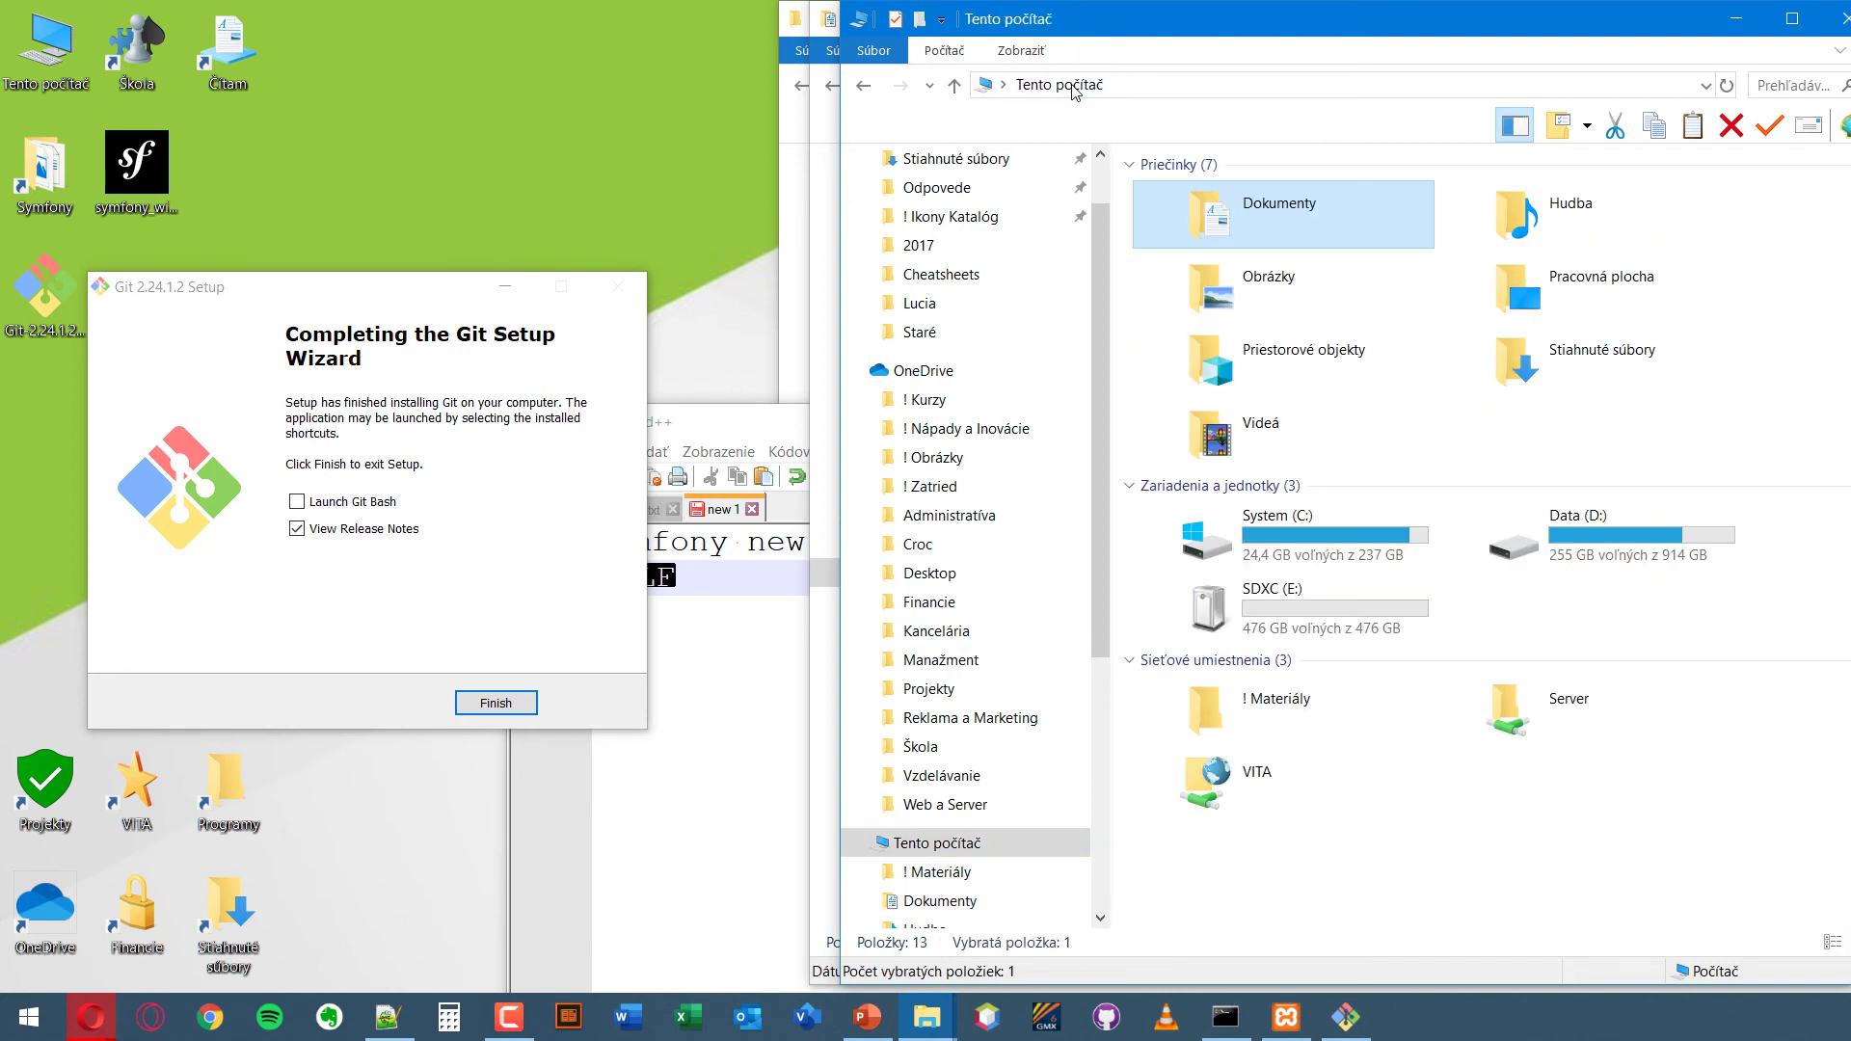
double_click(1244, 547)
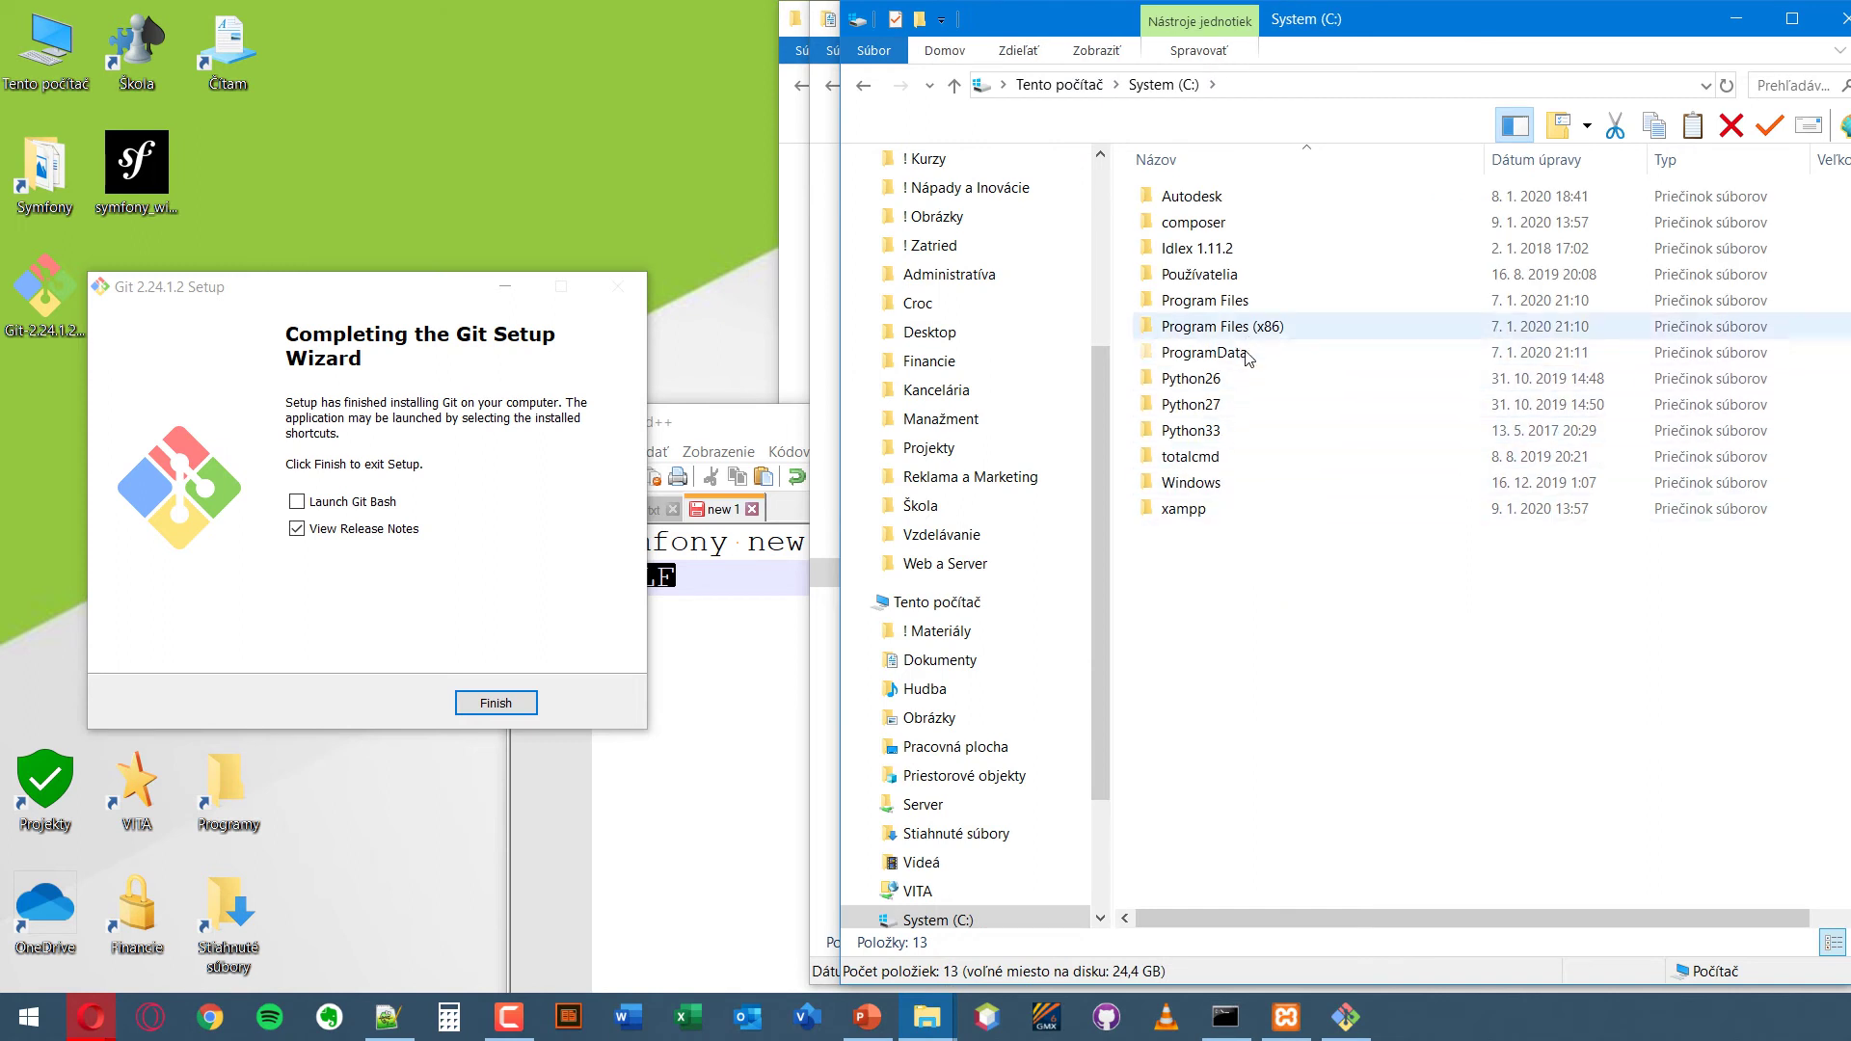
double_click(1199, 274)
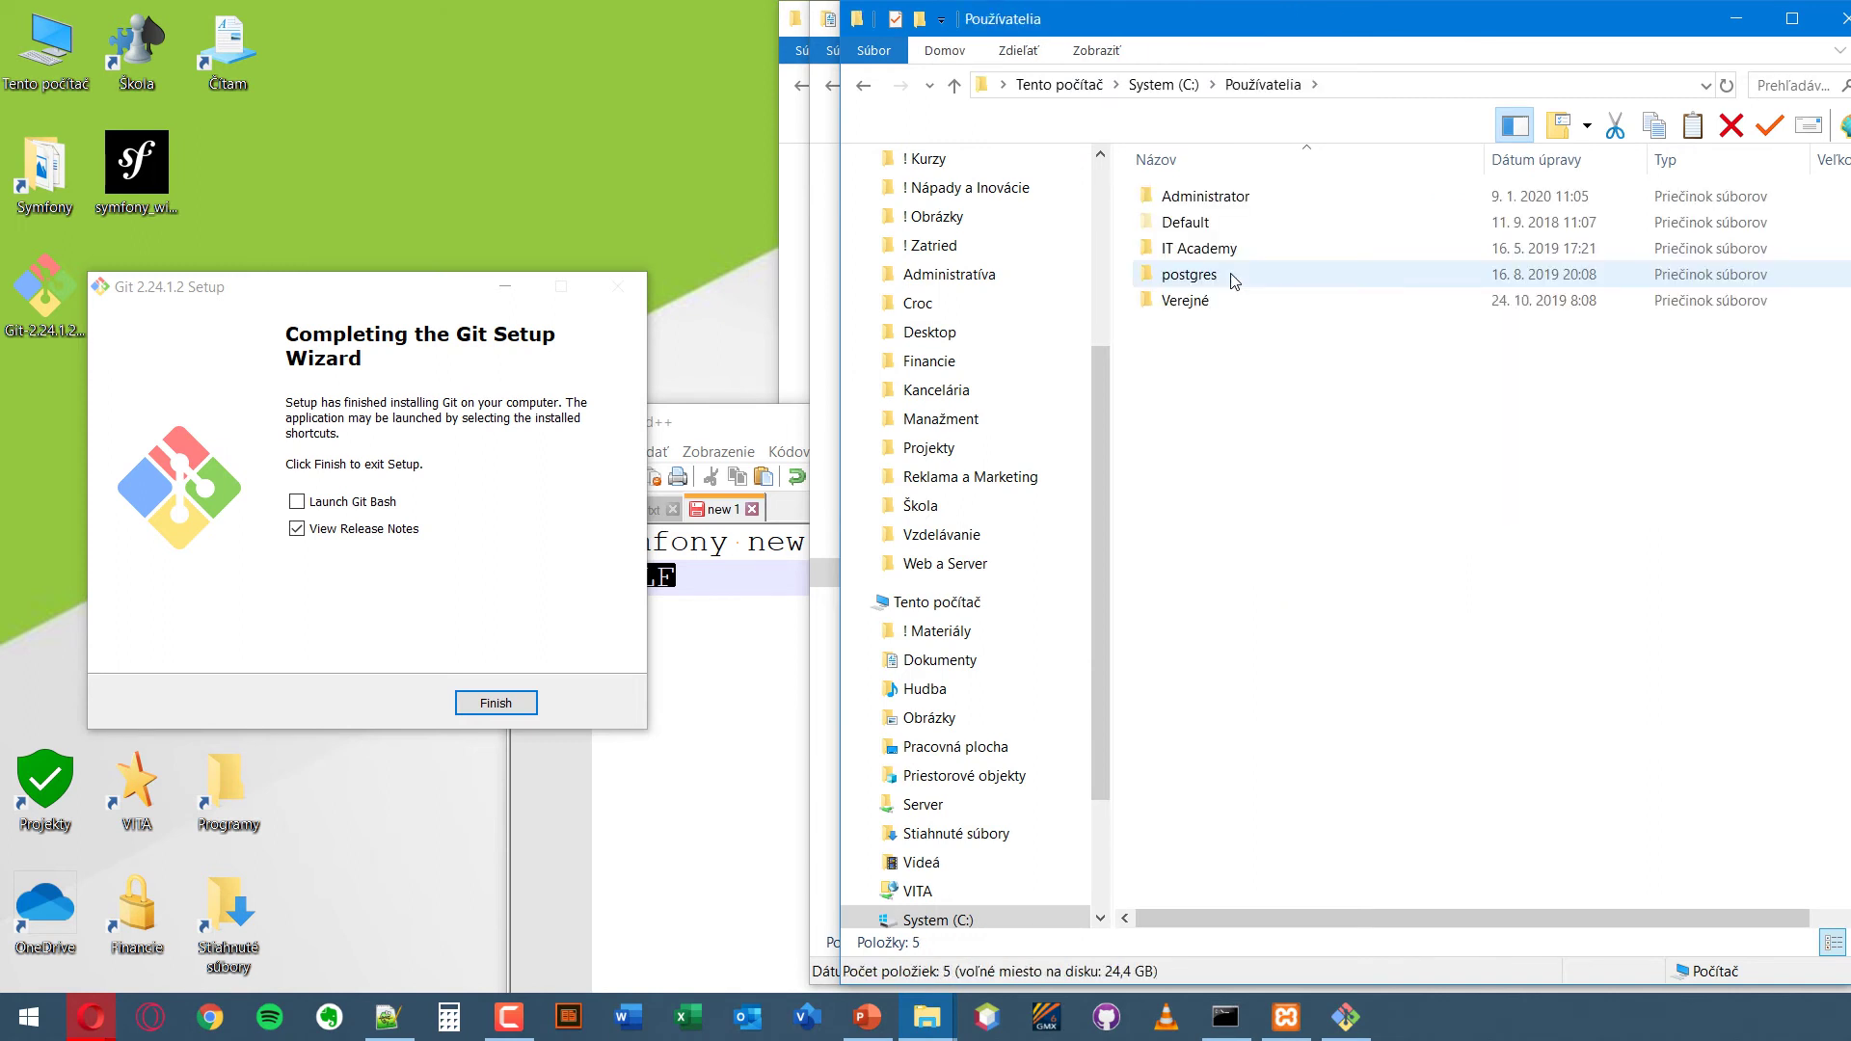
double_click(1220, 202)
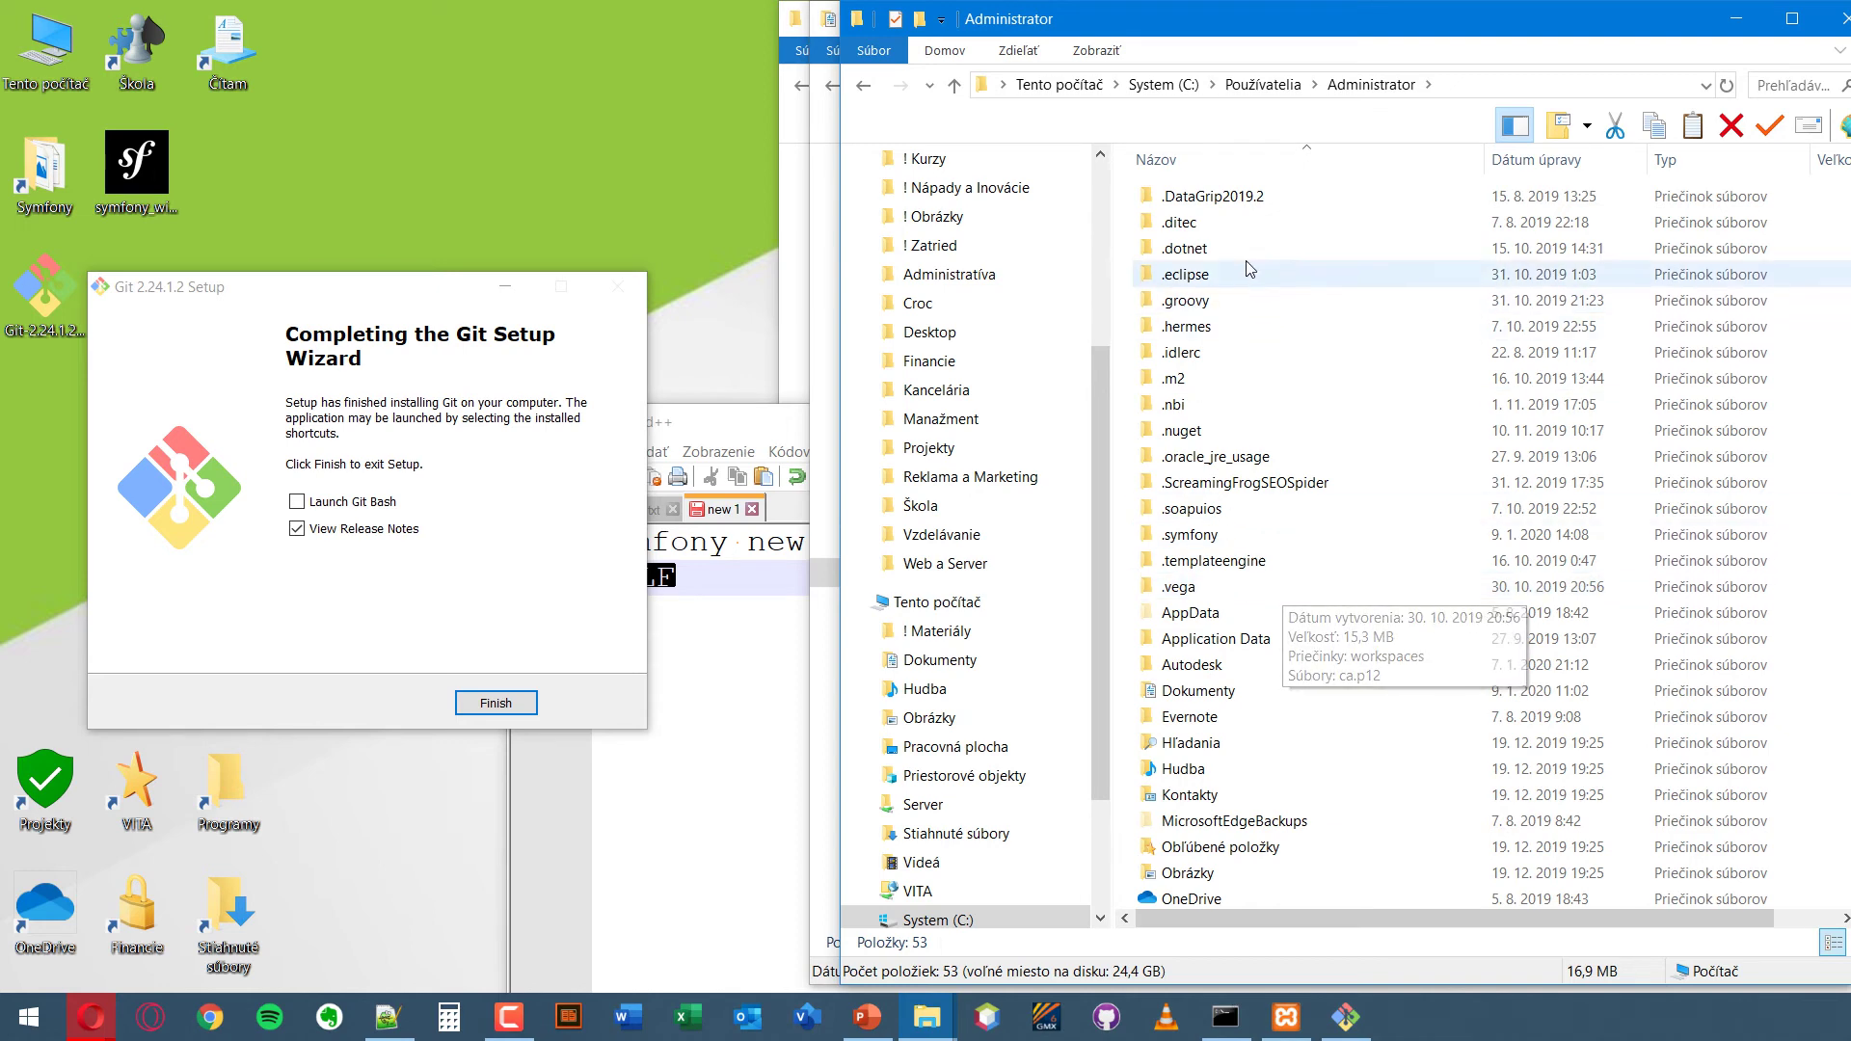
- Look through the Administrator folder's contents and open its Dokumenty folder
scroll(1453, 526, "down", 5)
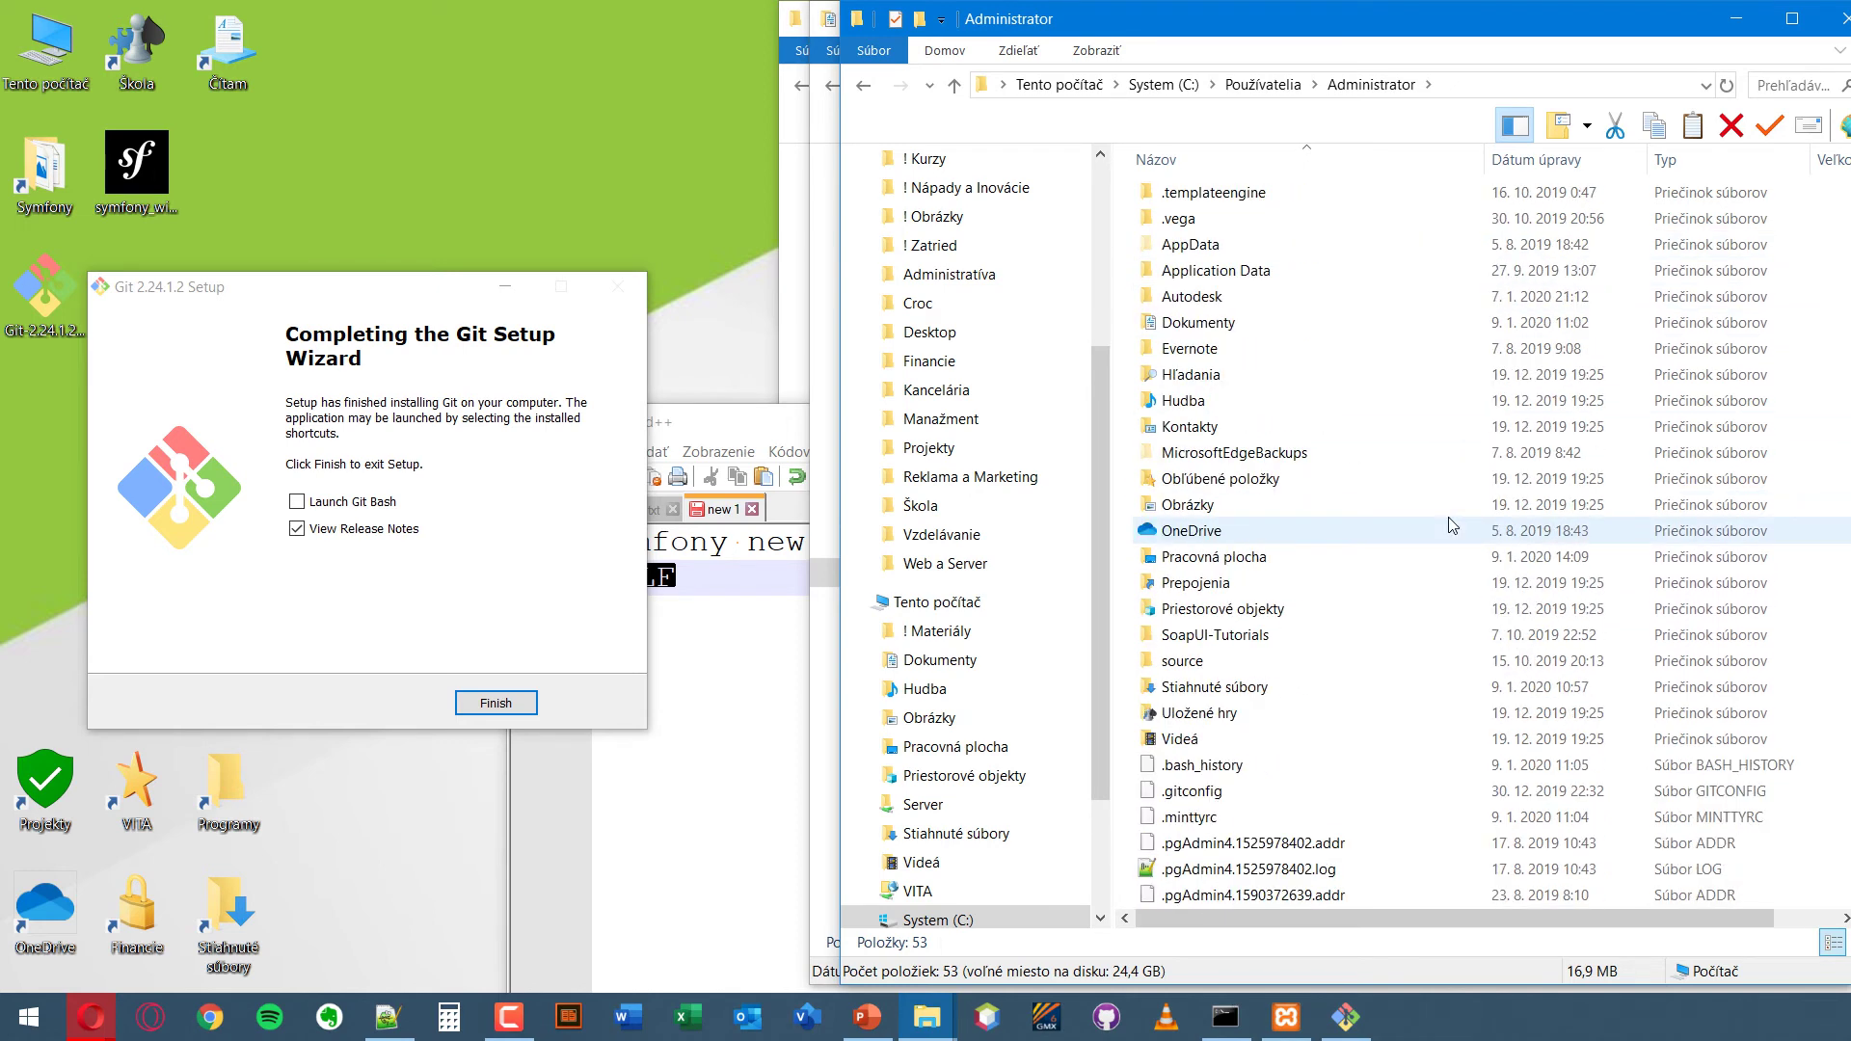
scroll(1451, 538, "down", 4)
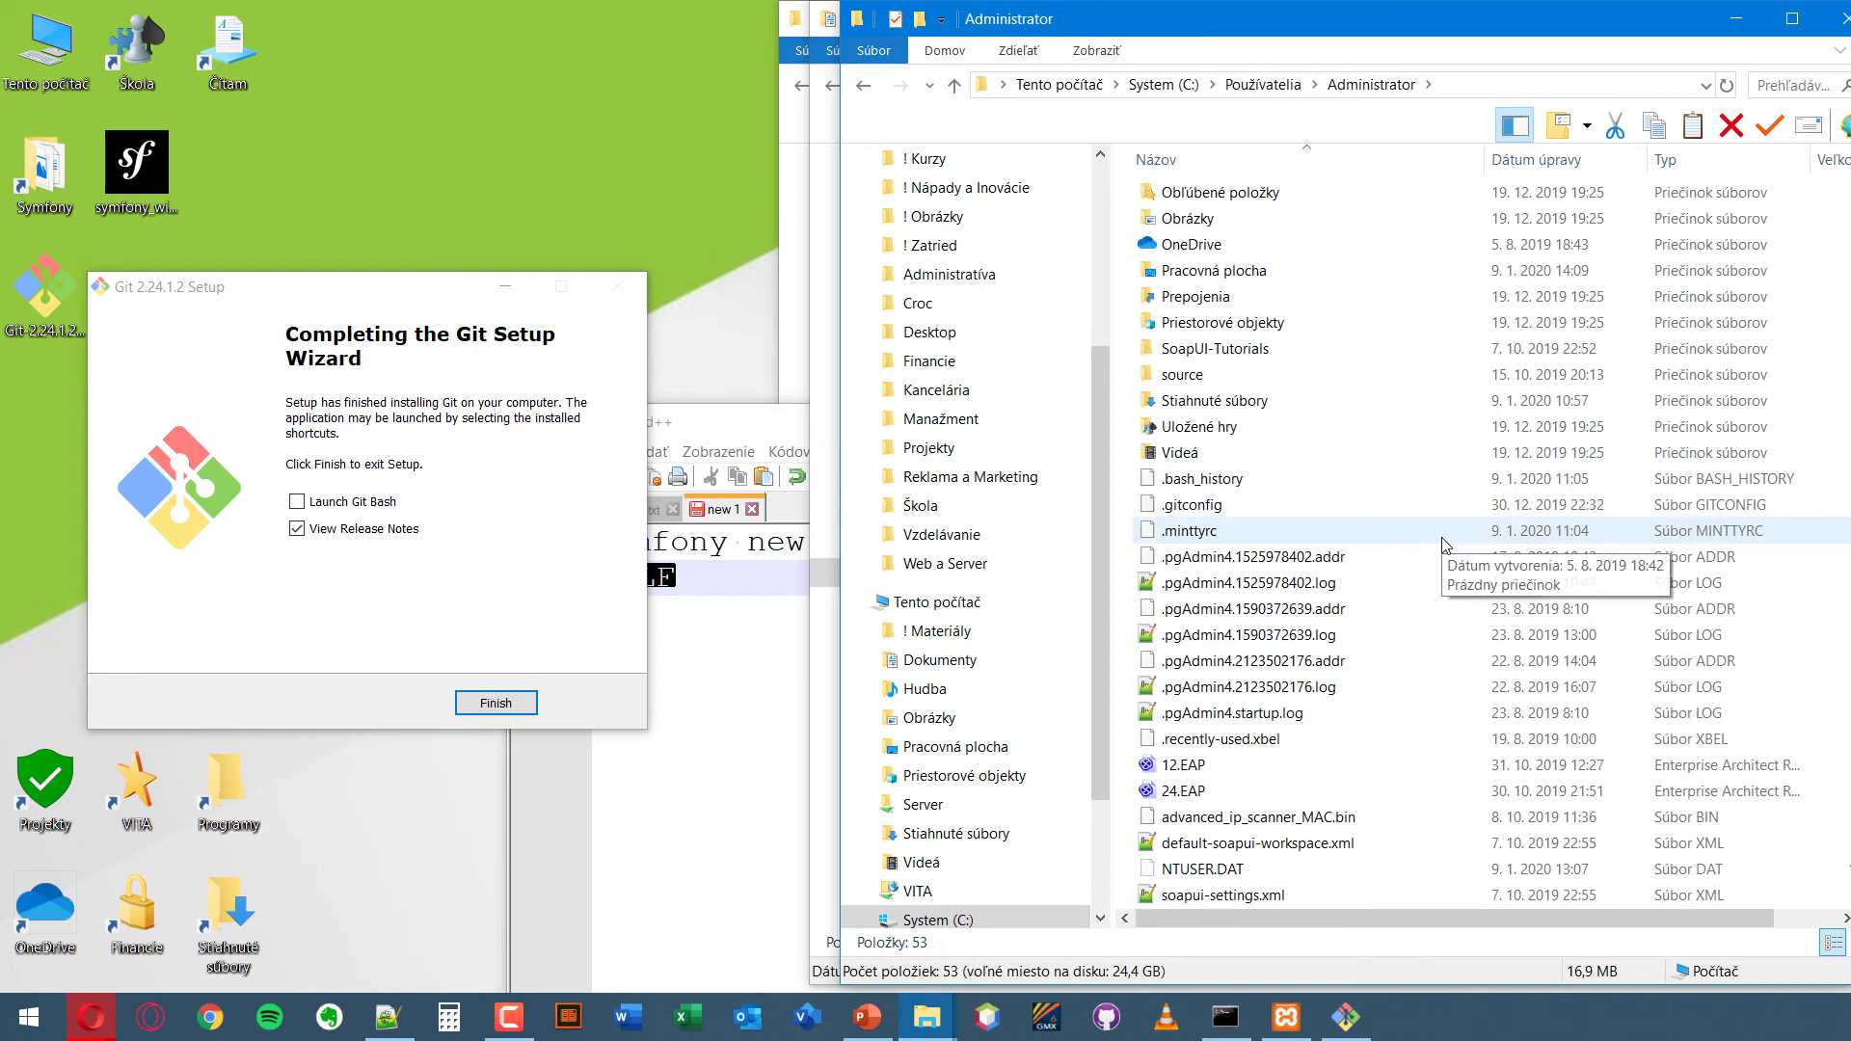
scroll(1446, 544, "up", 7)
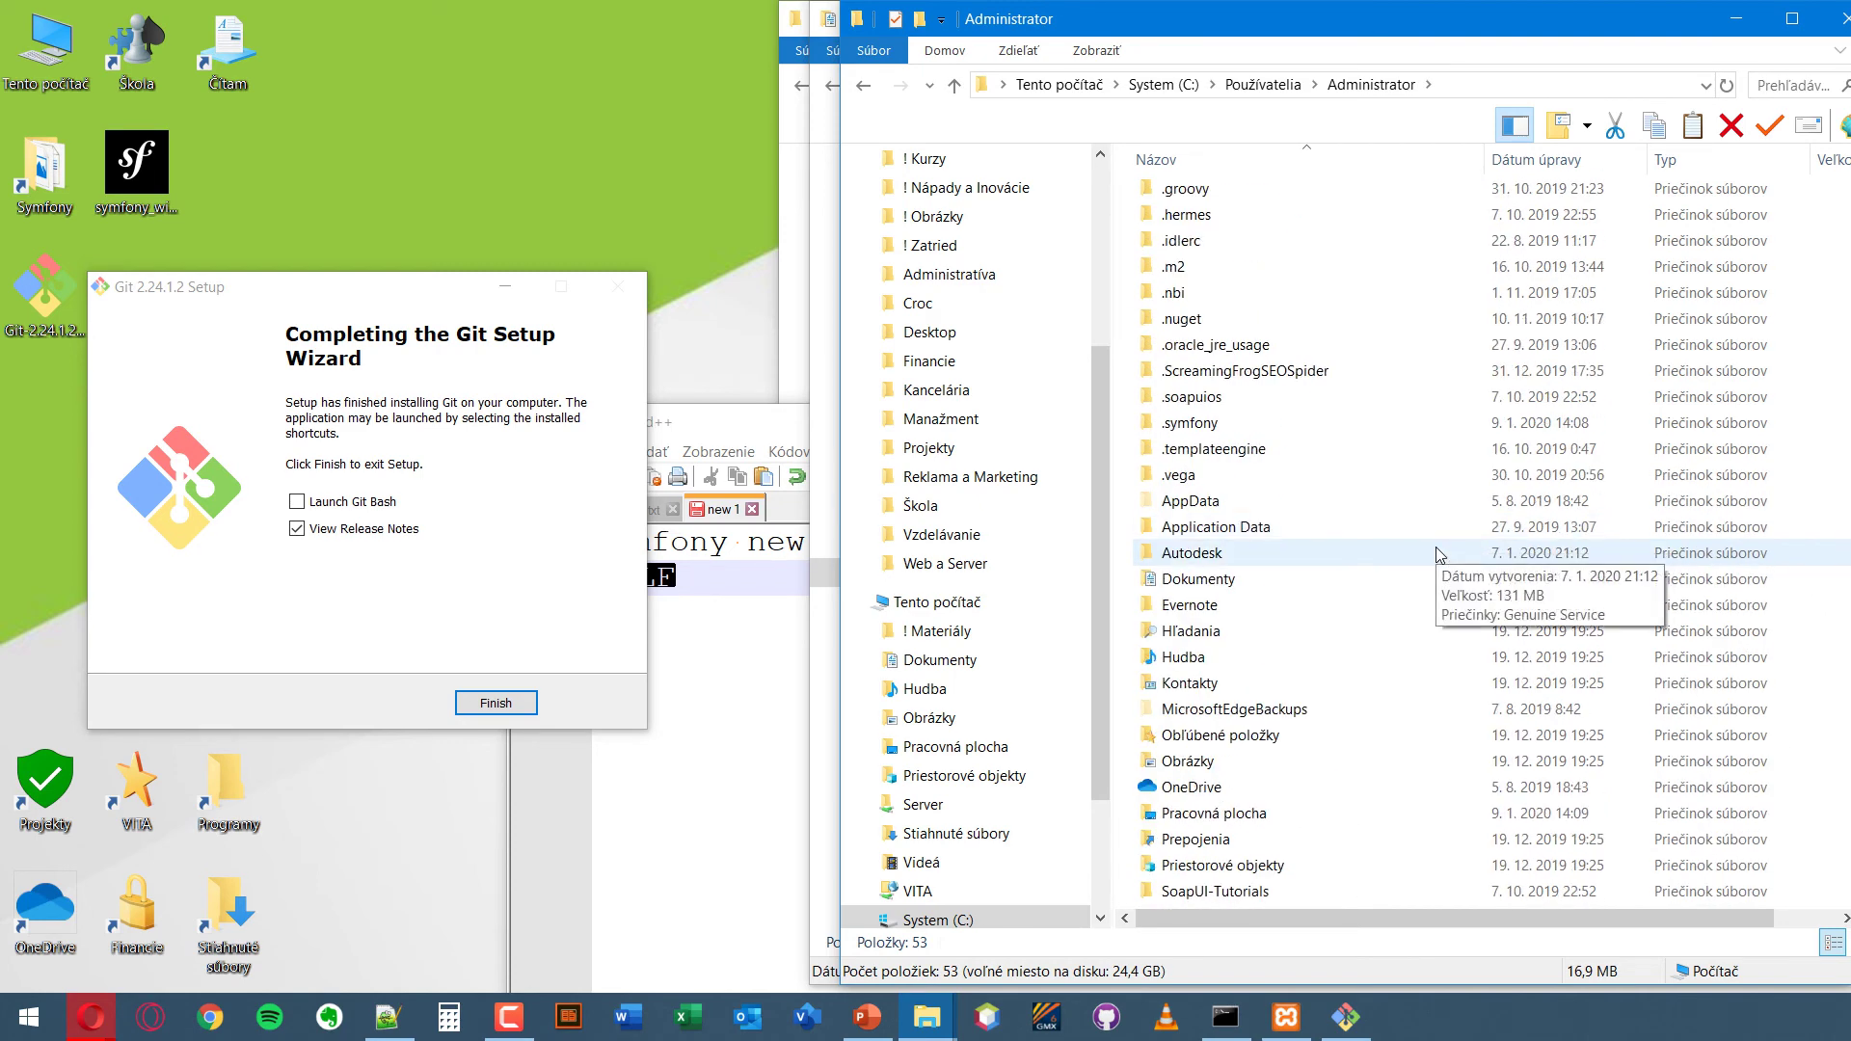
double_click(1388, 580)
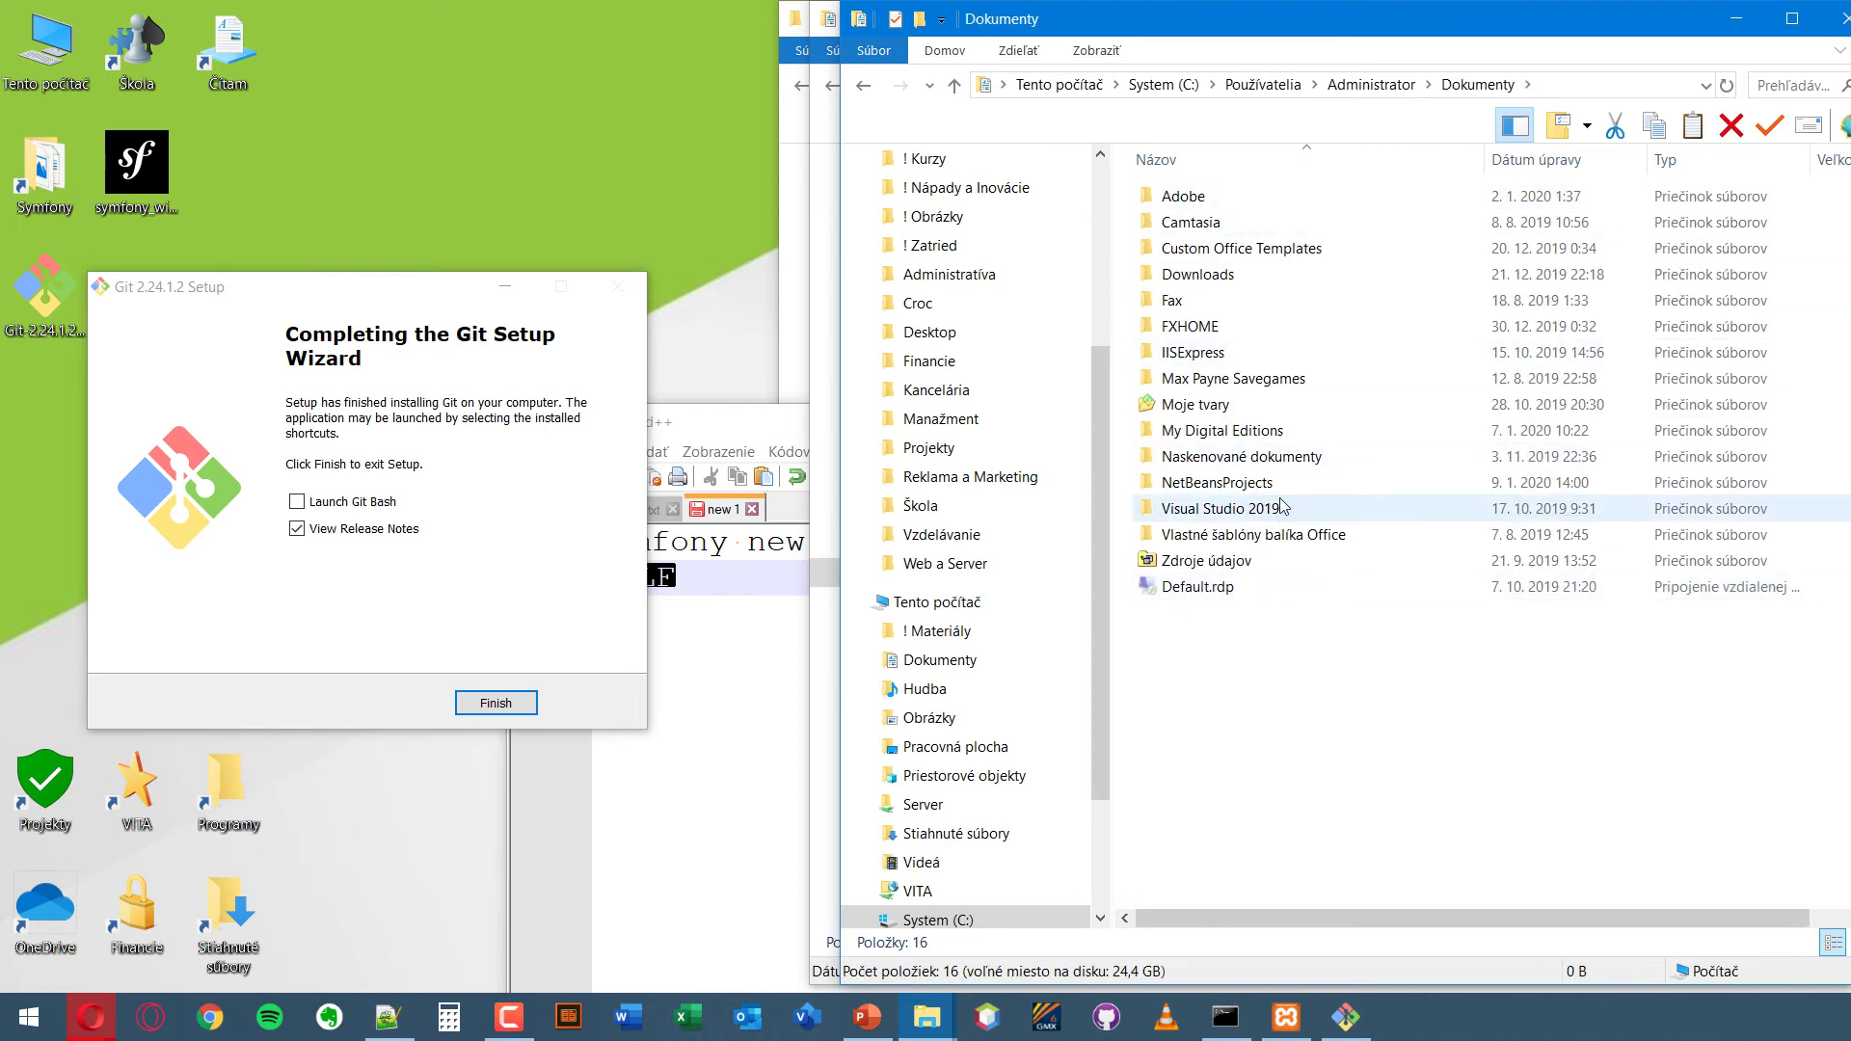
- Finish the Git setup with Git Bash launched and the release notes skipped, and minimize the Git Bash window after viewing it maximized
left_click(358, 530)
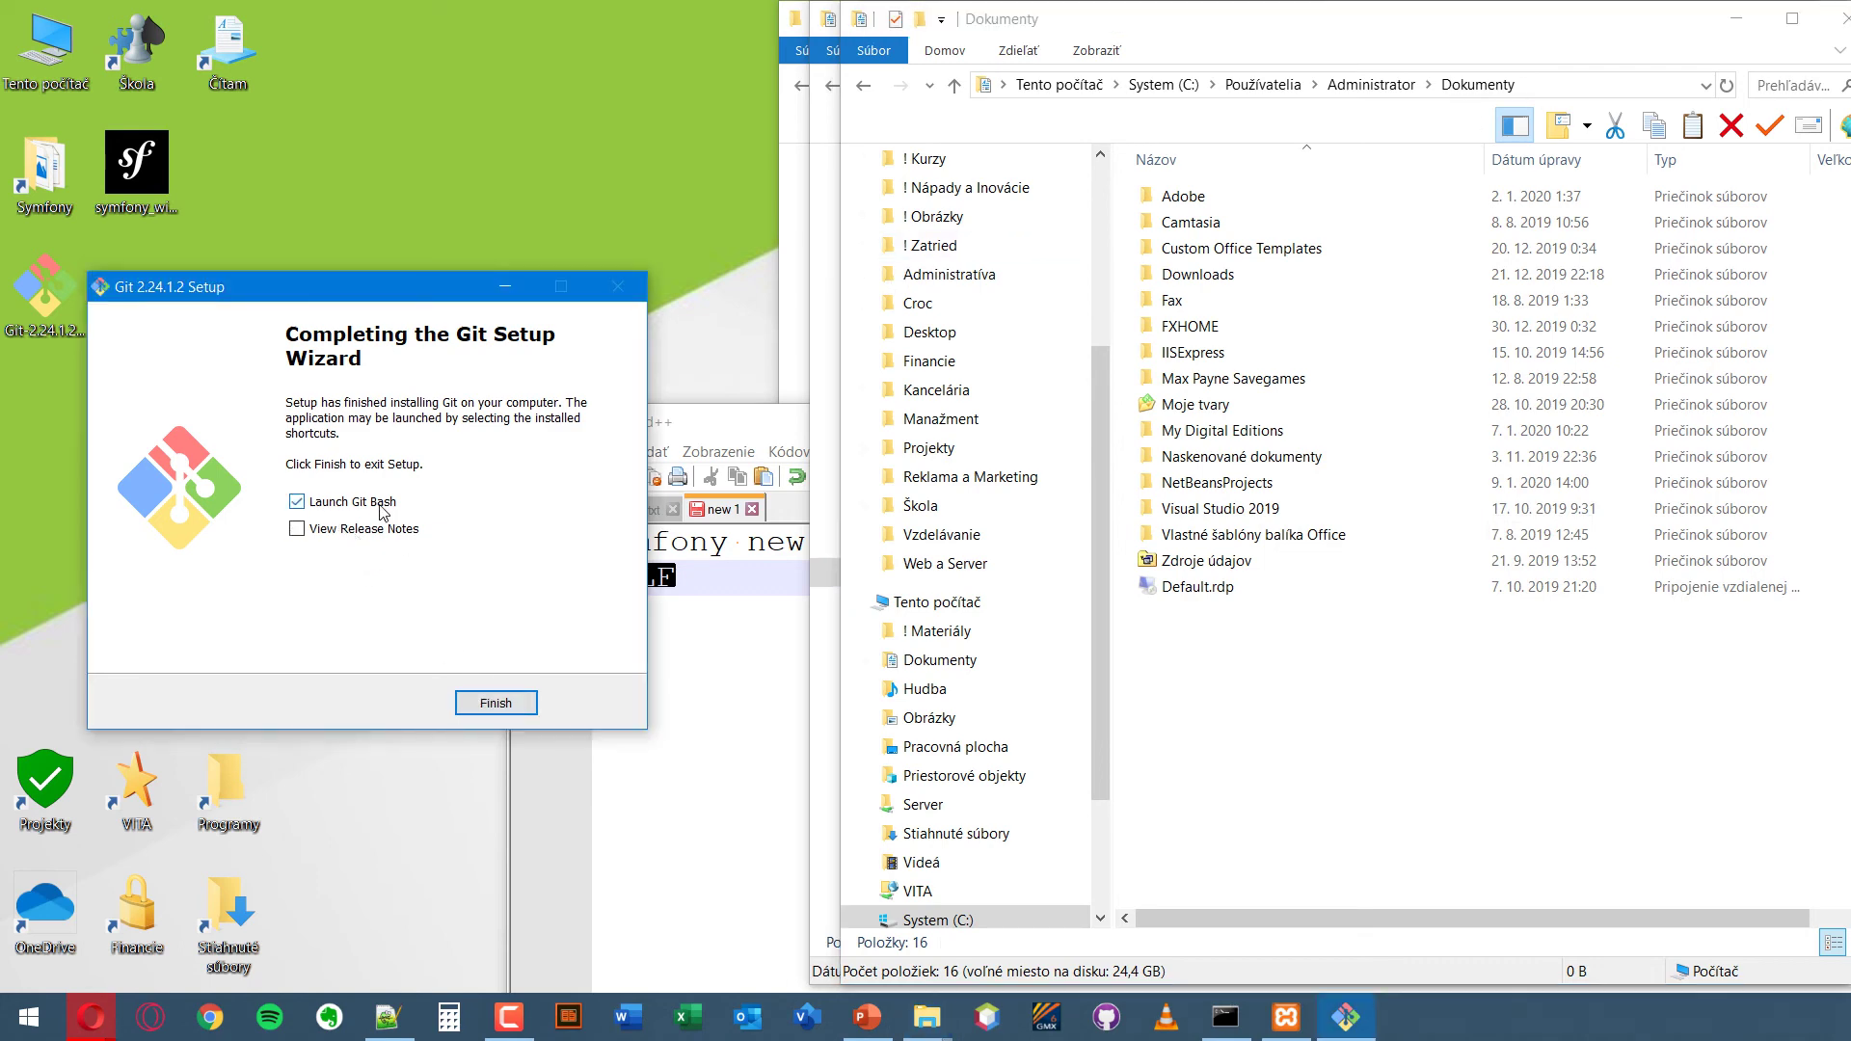
left_click(297, 501)
left_click(509, 705)
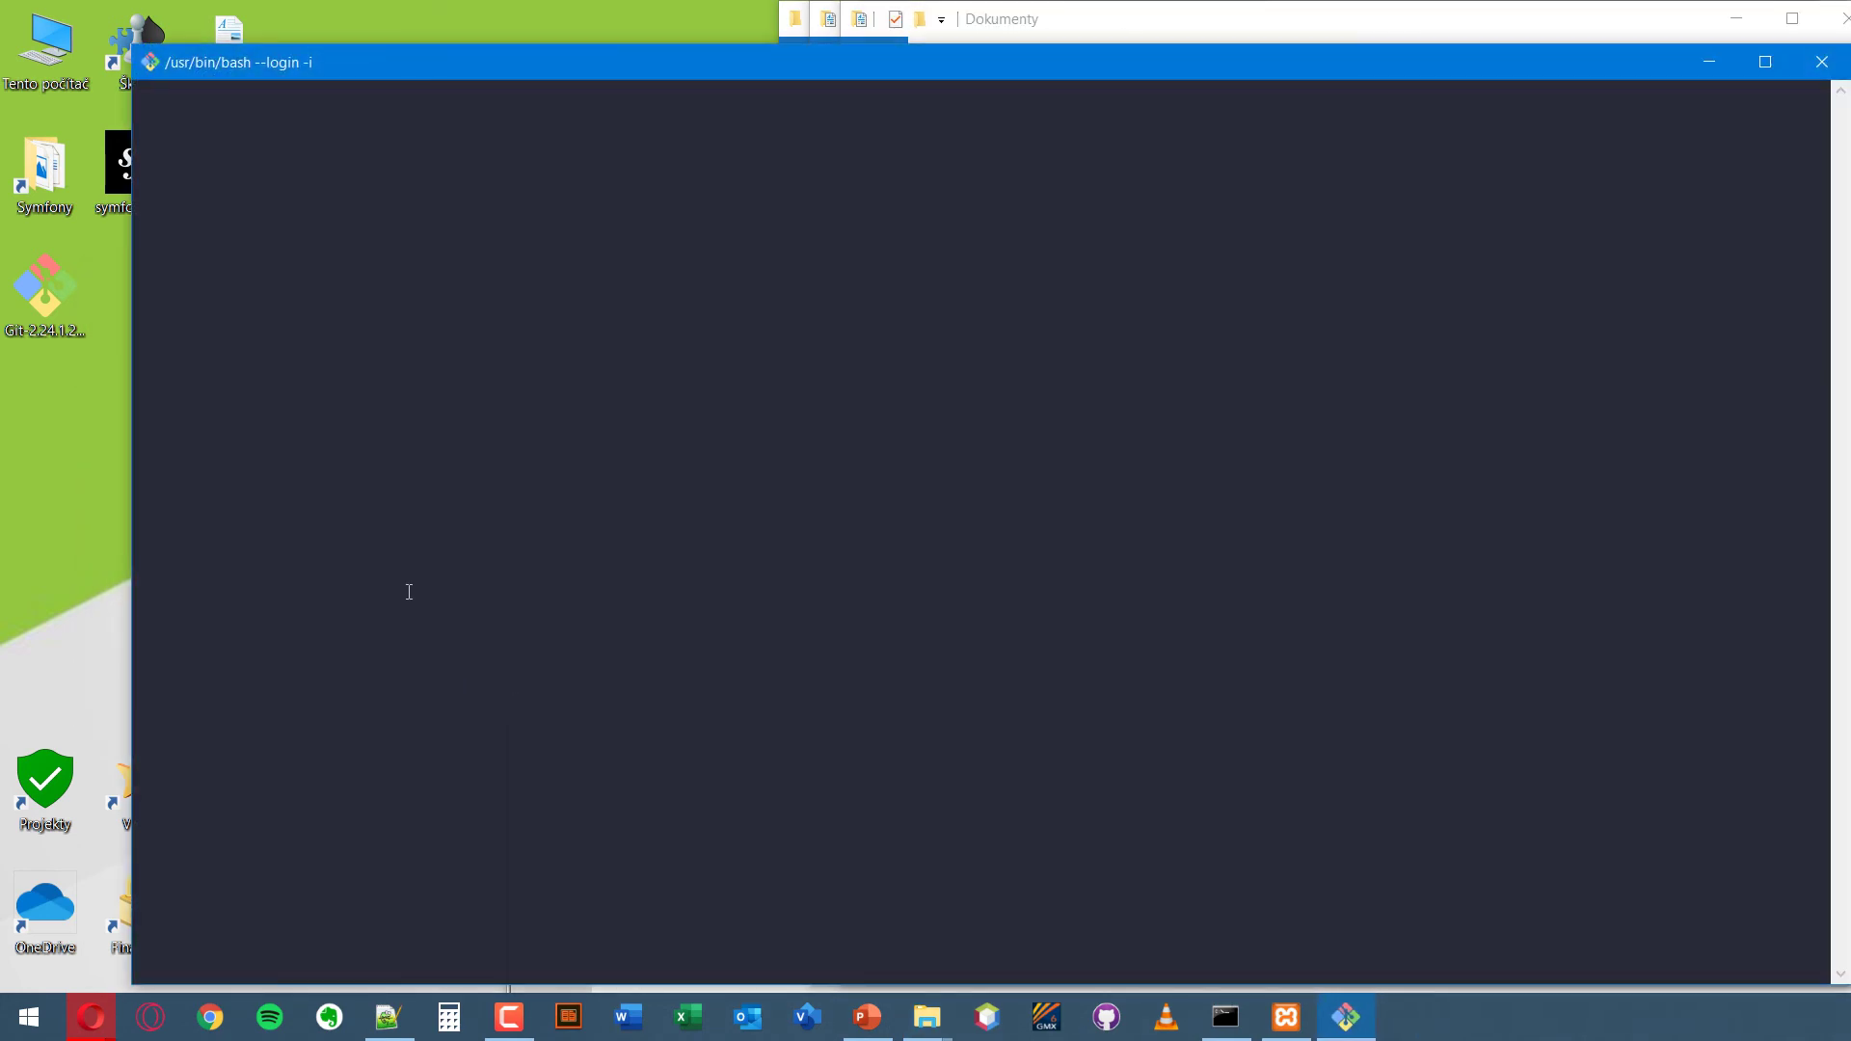
double_click(493, 66)
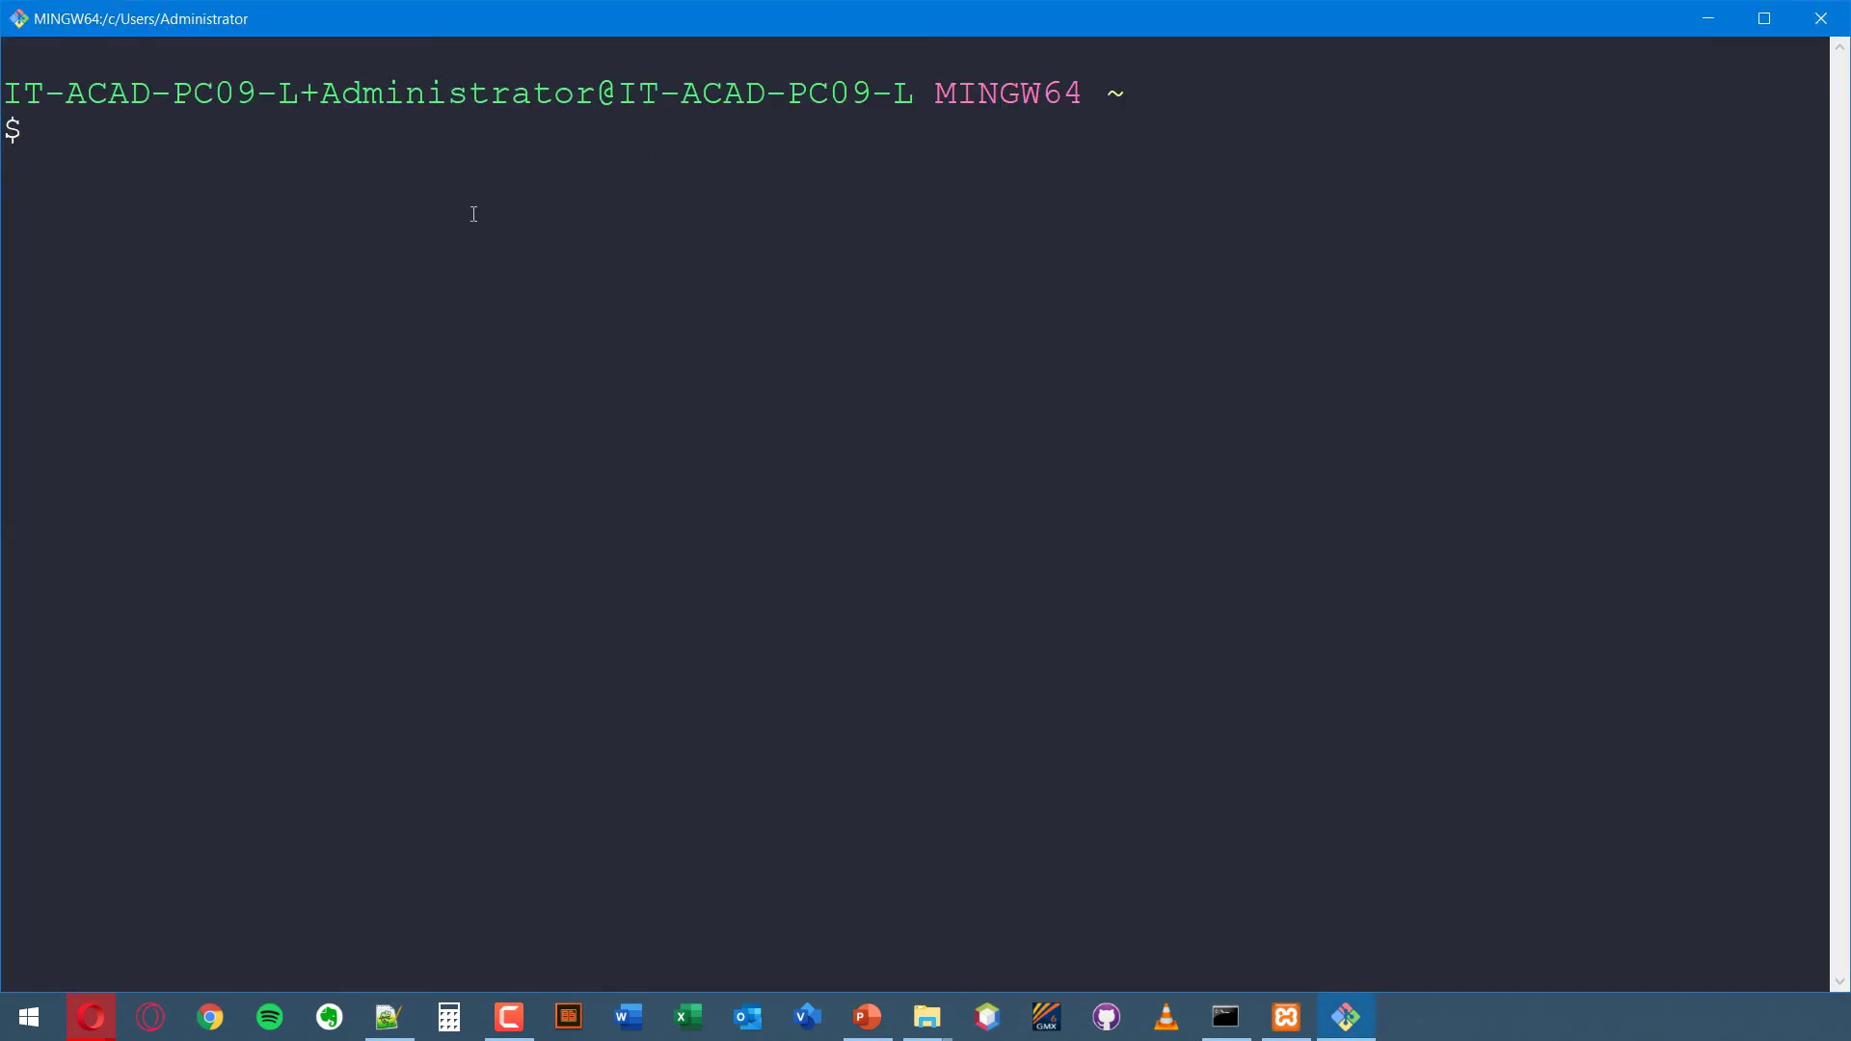
left_click(1709, 19)
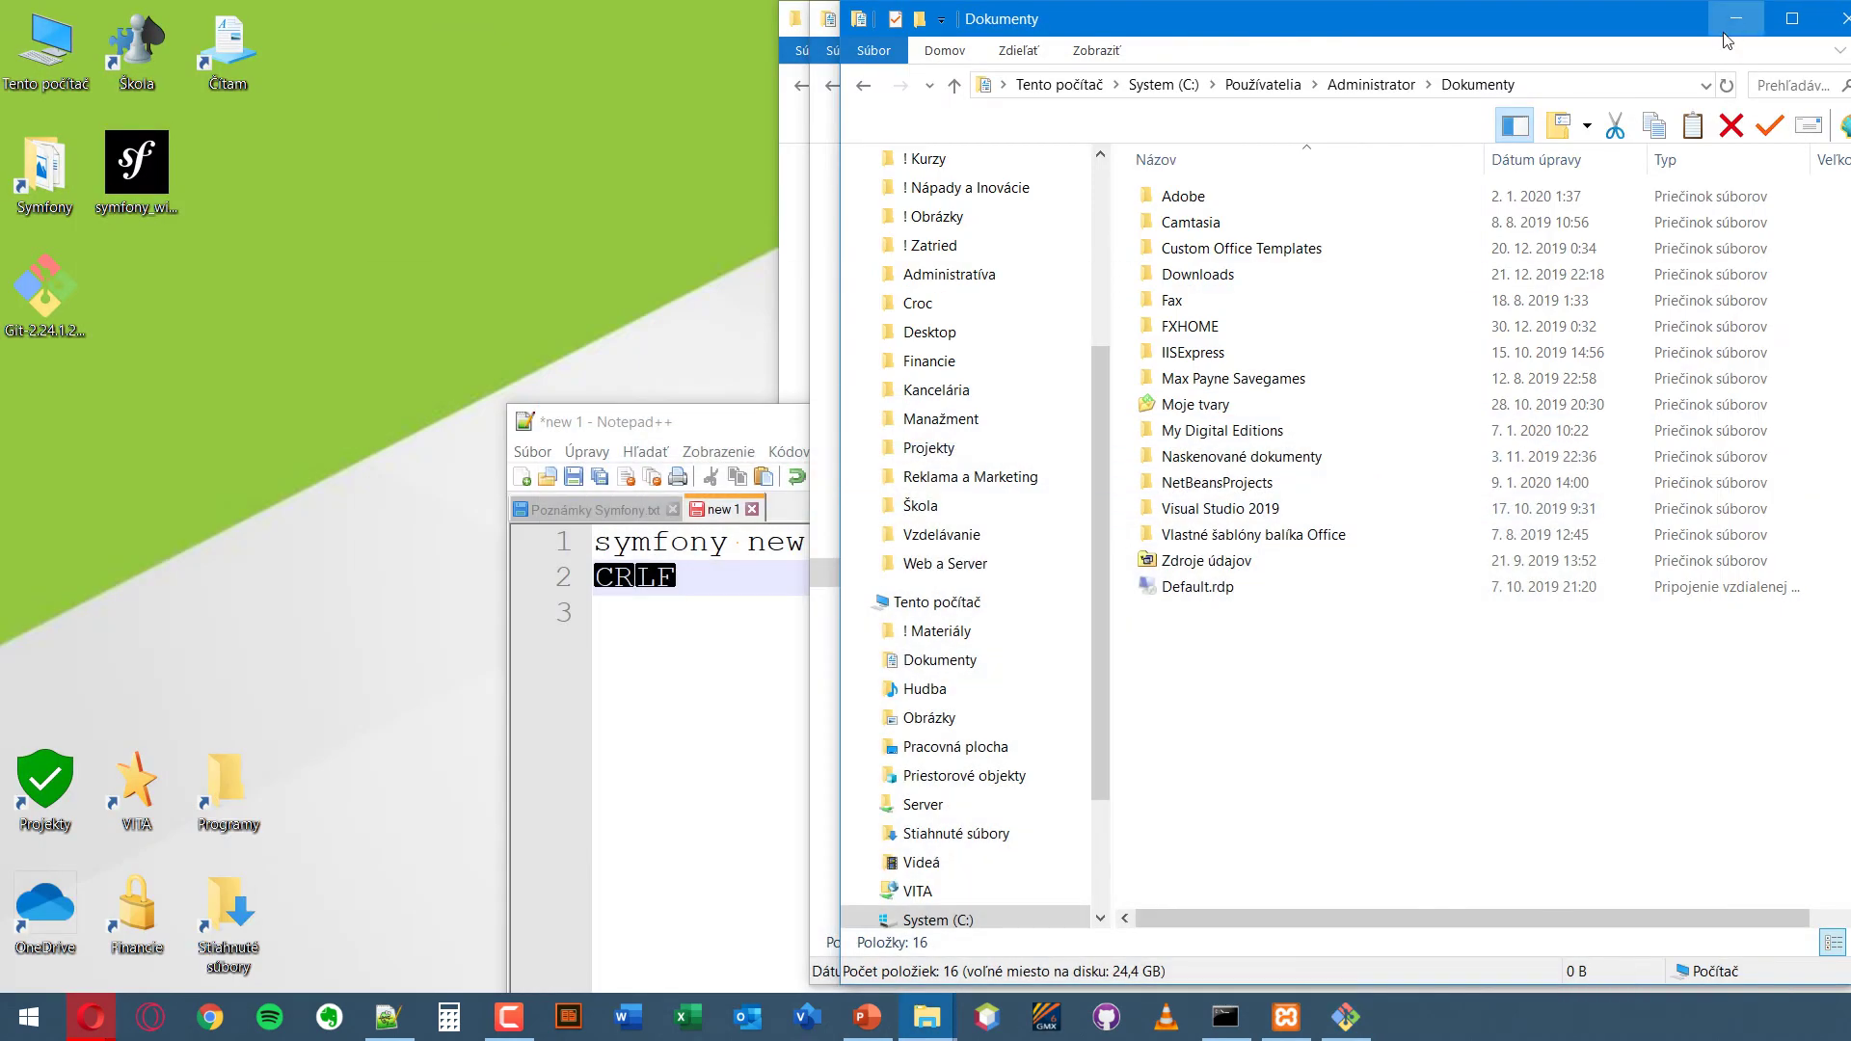
- Open the NetBeansProjects folder of Dokumenty in Git GUI to view its interface, and close it
double_click(1230, 487)
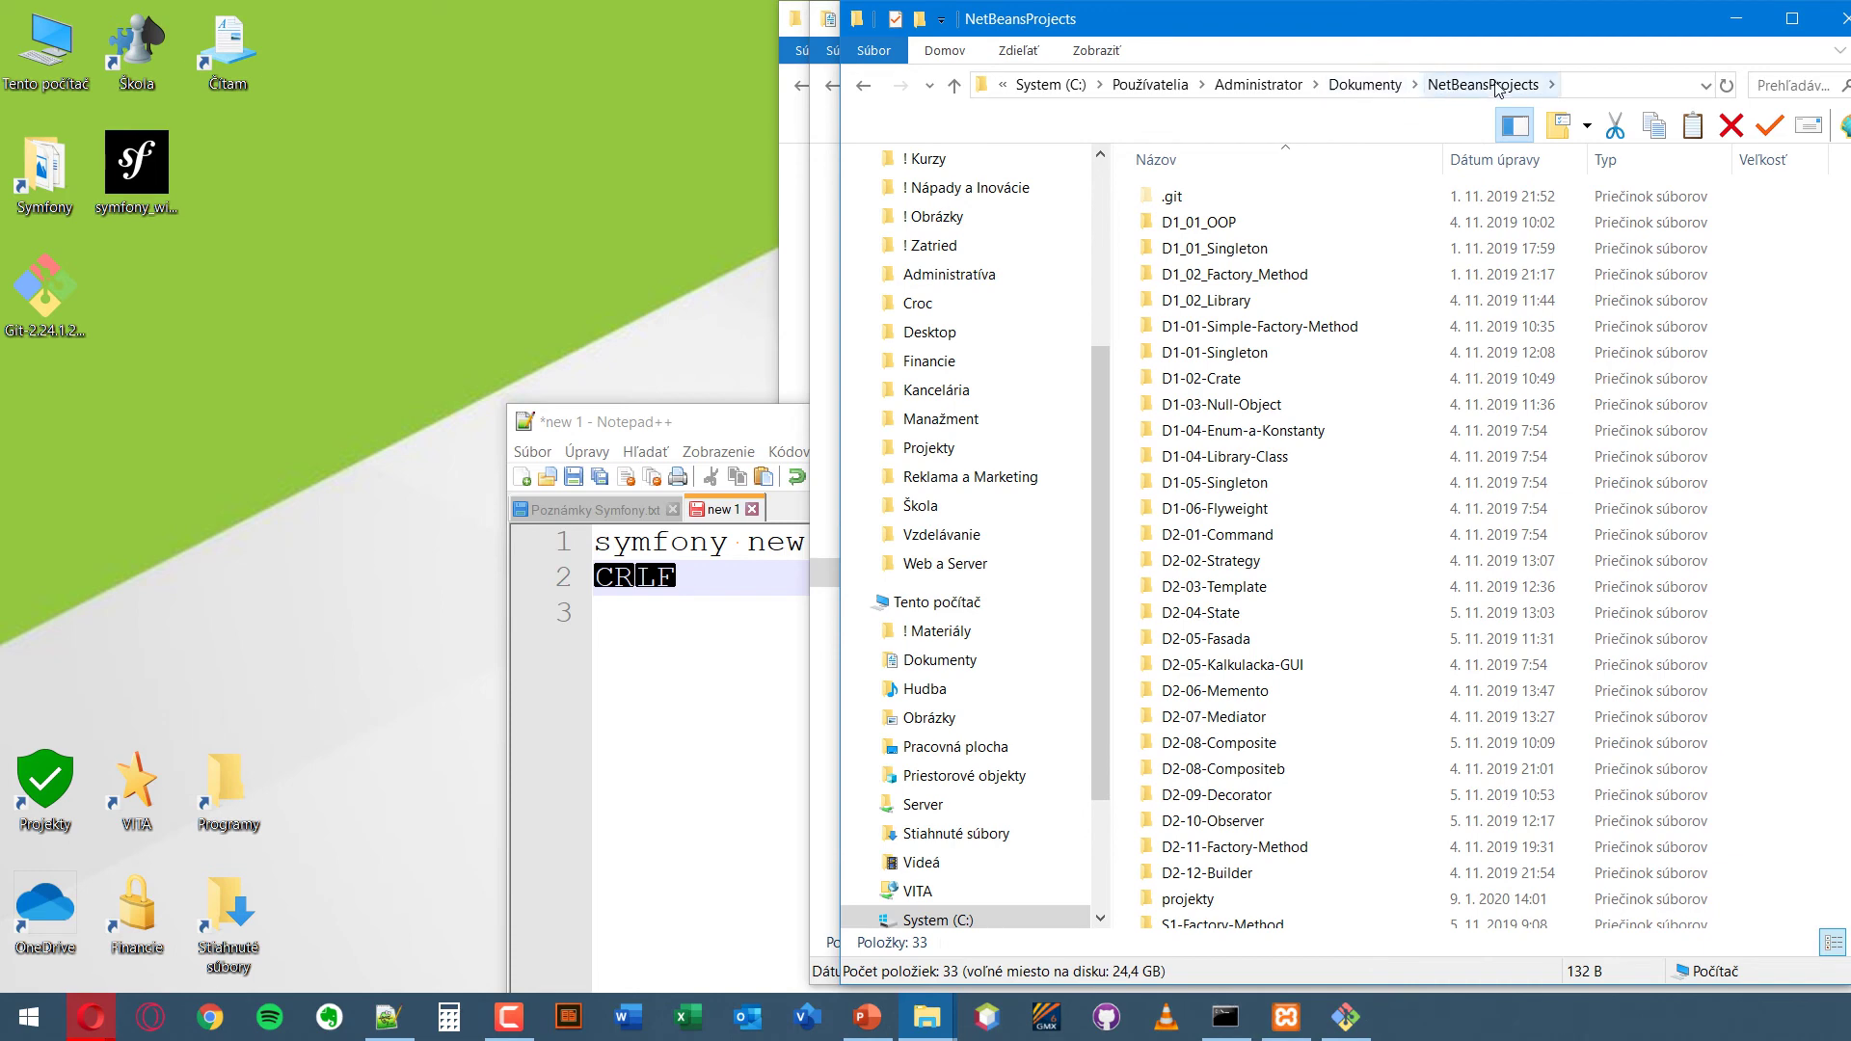
right_click(1497, 89)
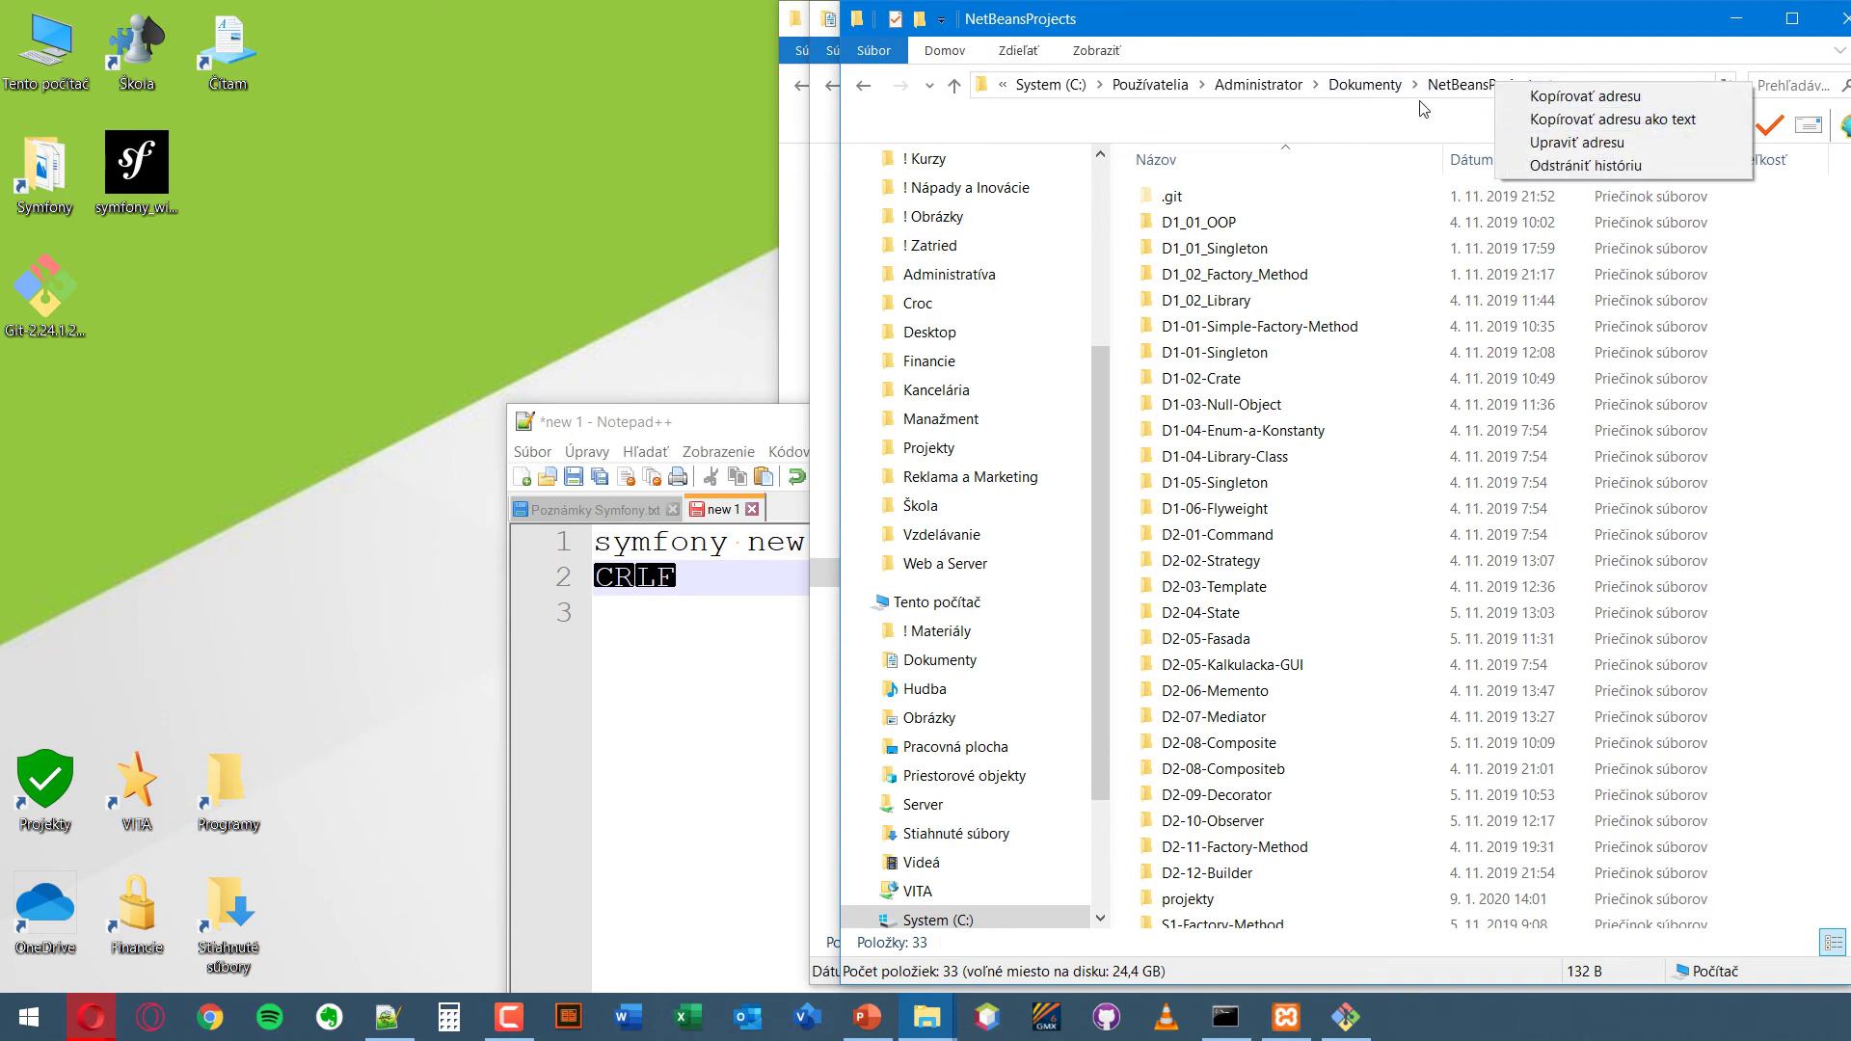
left_click(1393, 89)
right_click(1230, 483)
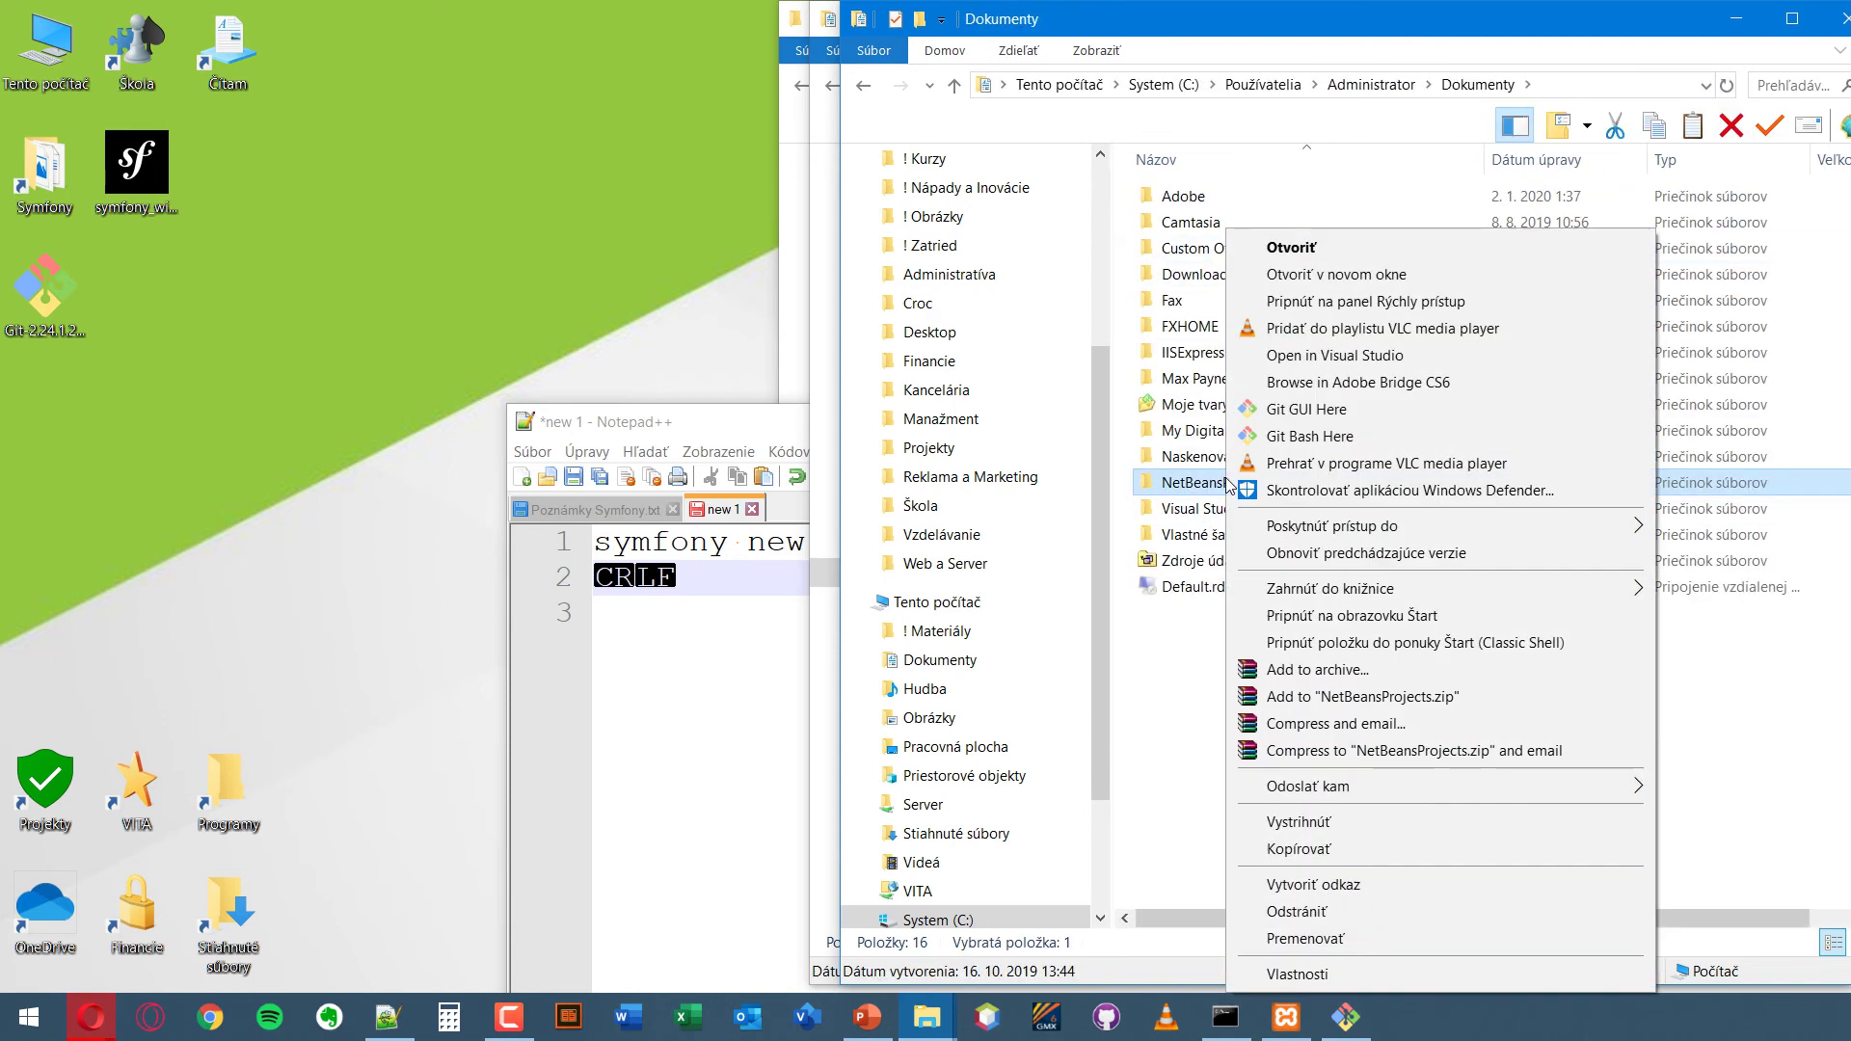
left_click(1356, 412)
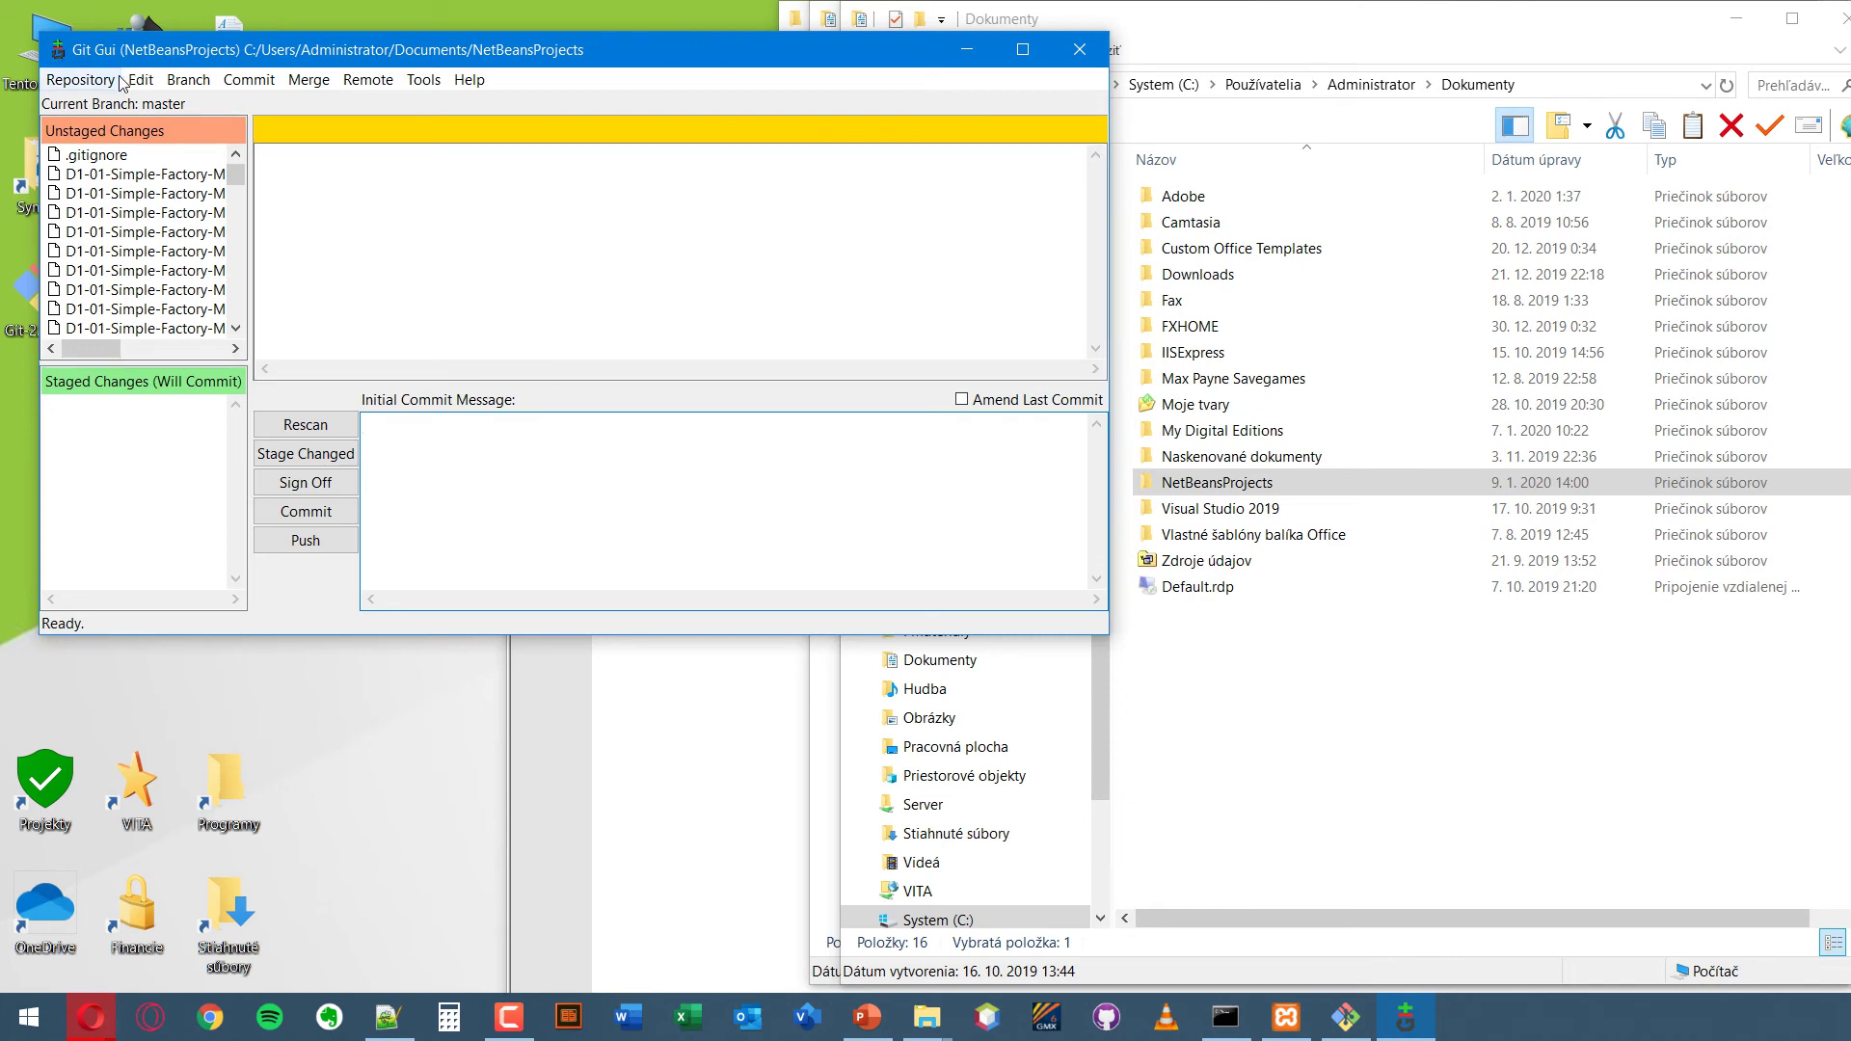
left_click(1080, 50)
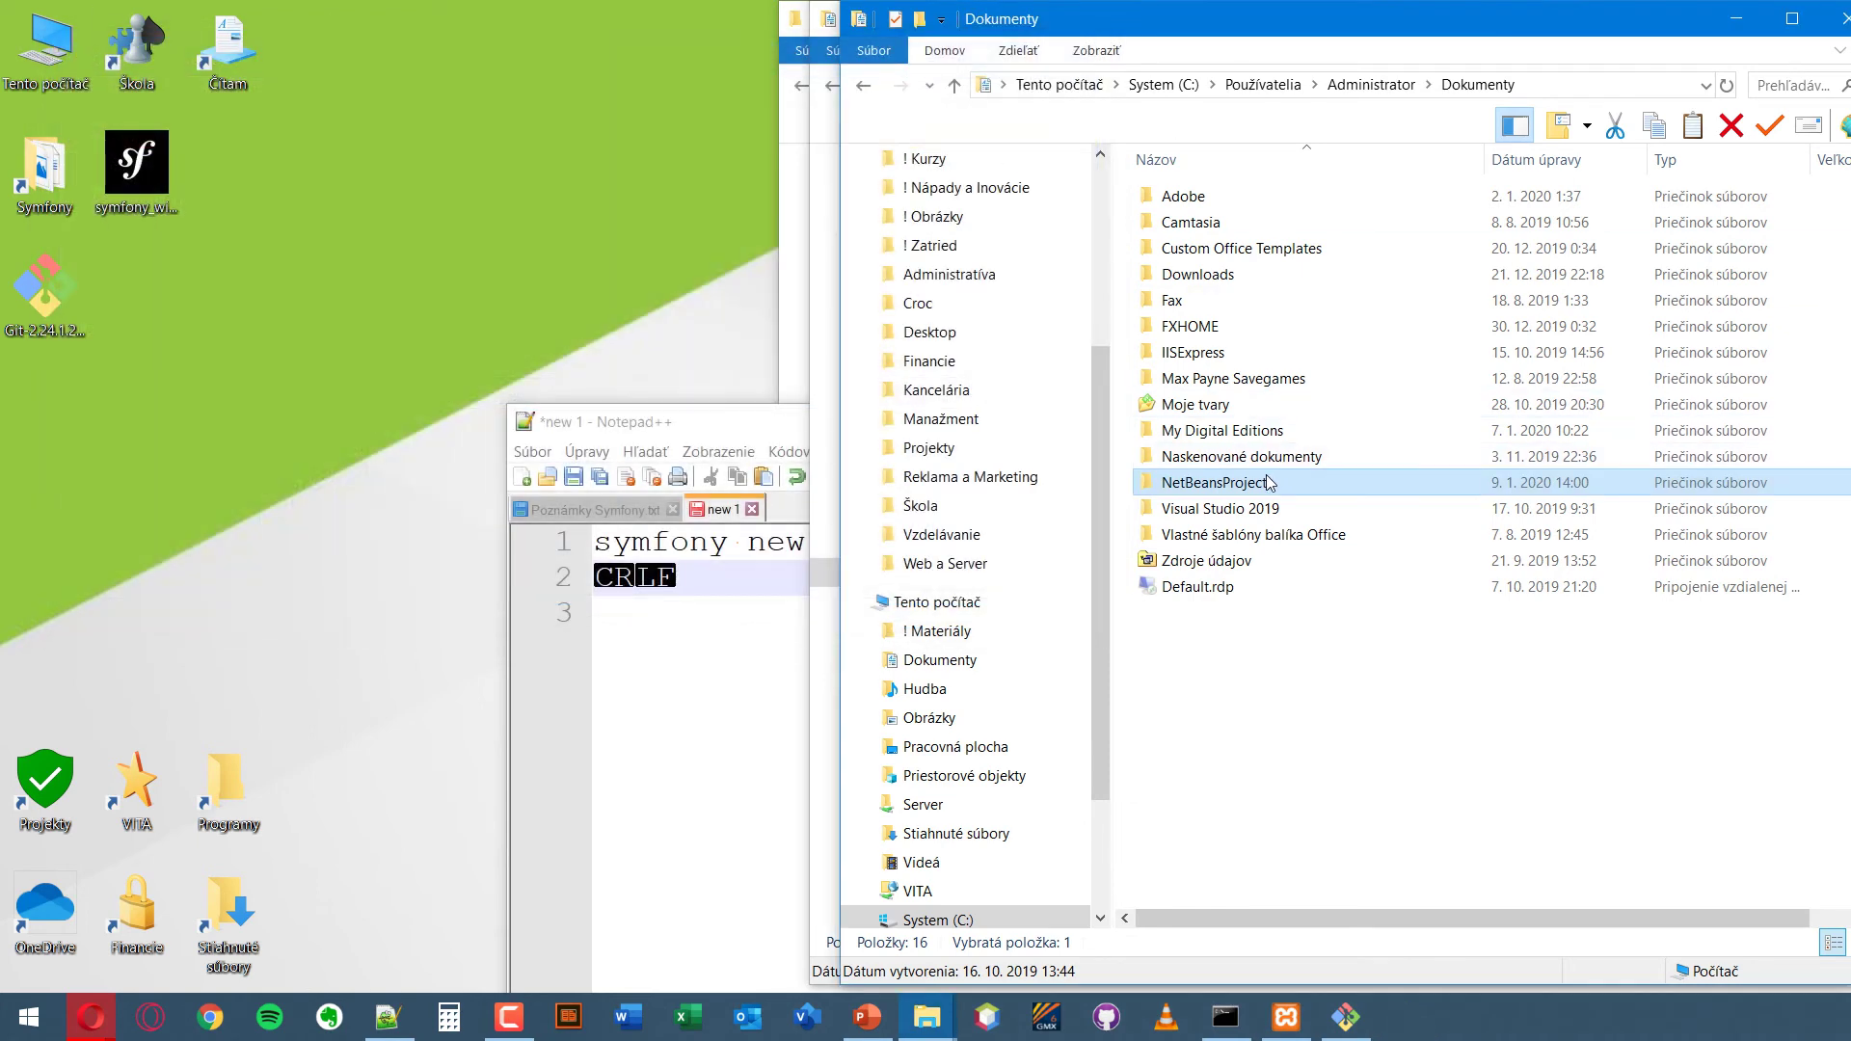
- Open Git Bash in the NetBeansProjects folder and try larger and smaller terminal text sizes, ending on a smaller one
right_click(1265, 477)
left_click(1359, 443)
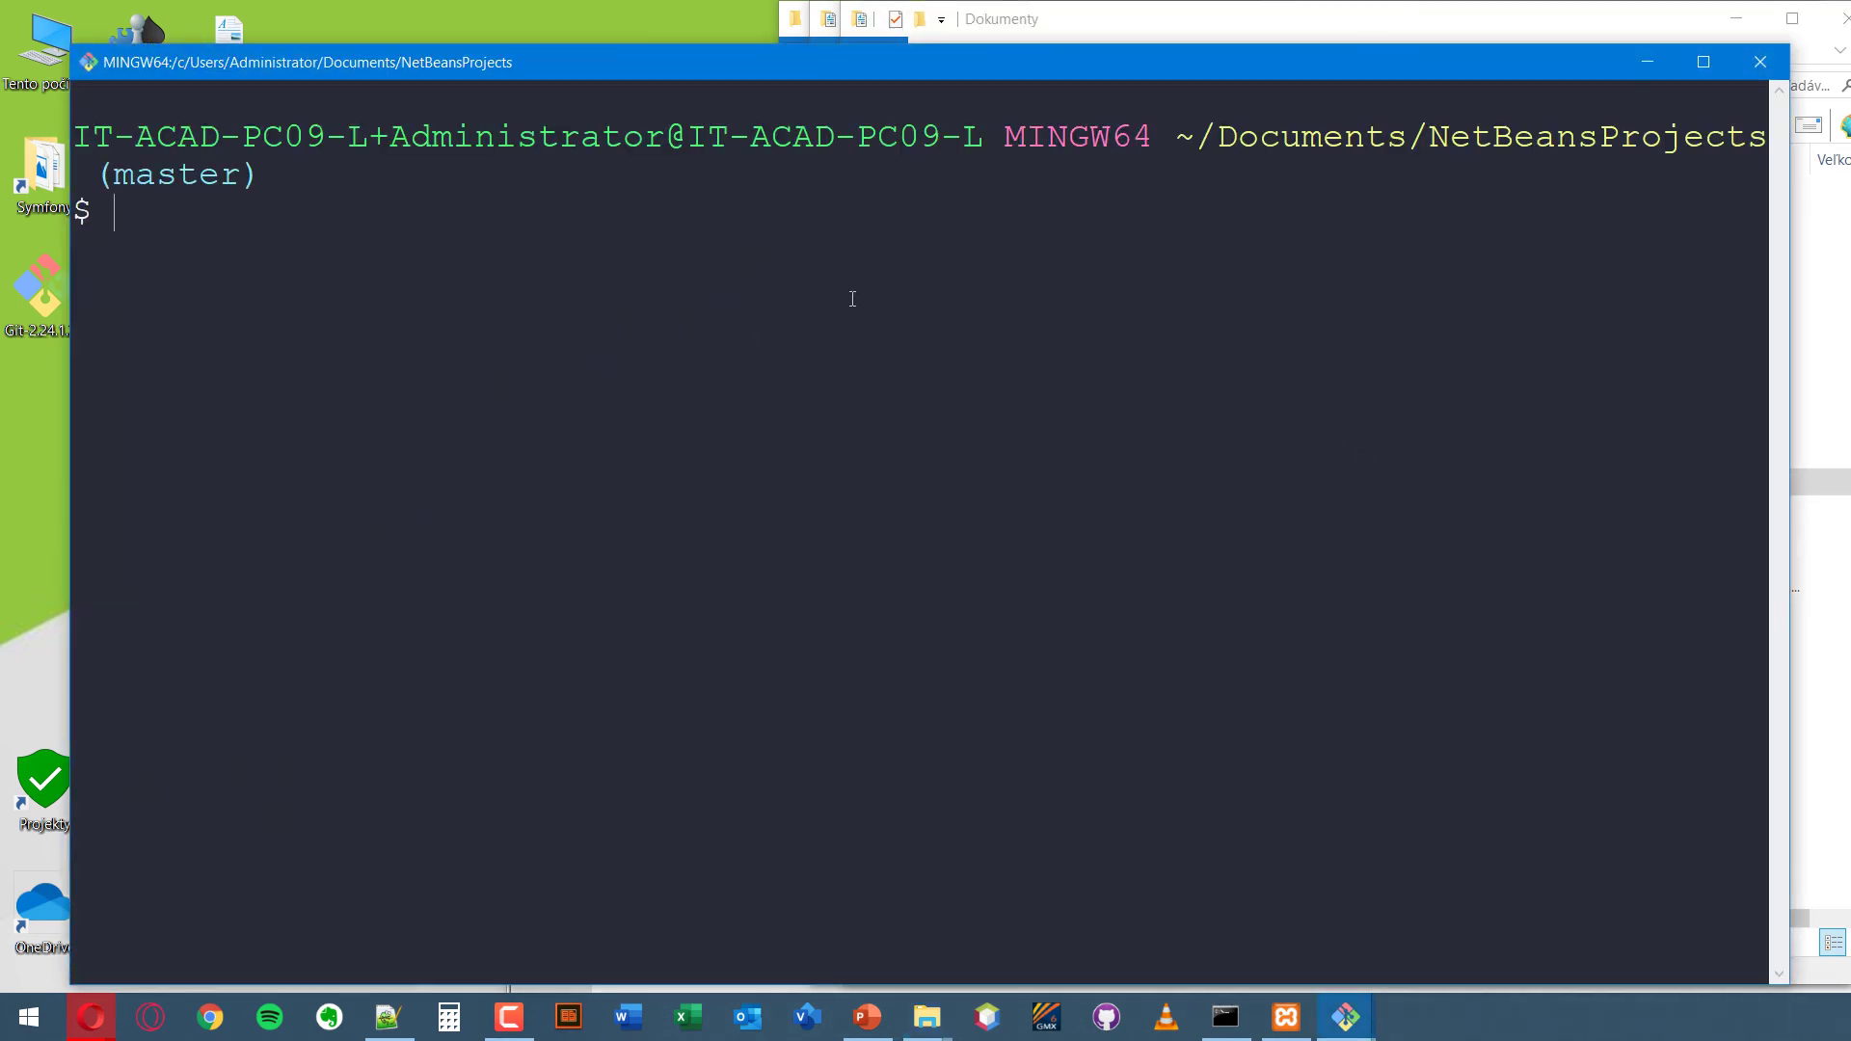
key("ctrl+minus")
key("ctrl+minus")
key("ctrl+minus")
key("ctrl+minus")
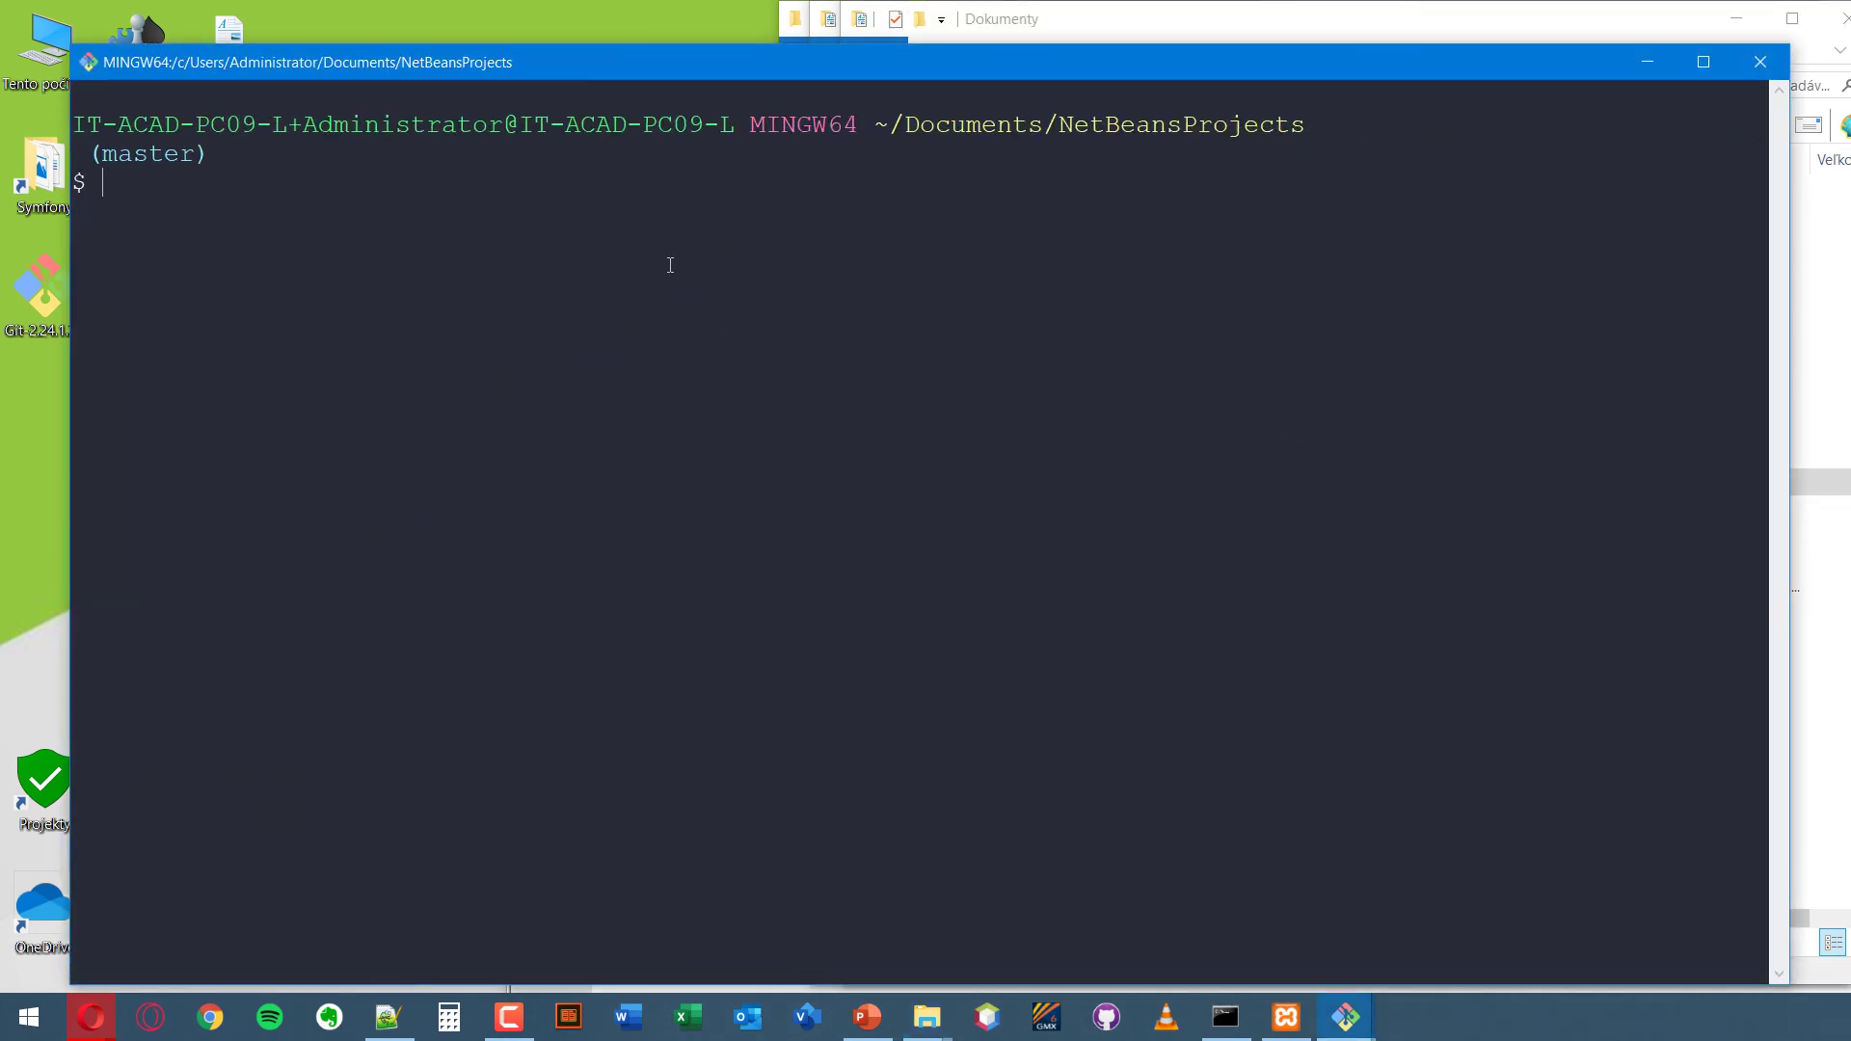
key("ctrl+plus")
key("ctrl+plus")
key("ctrl+plus")
key("ctrl+minus")
key("ctrl+minus")
key("ctrl+minus")
key("ctrl+minus")
key("ctrl+minus")
key("ctrl+minus")
key("ctrl+plus")
key("ctrl+plus")
key("ctrl+plus")
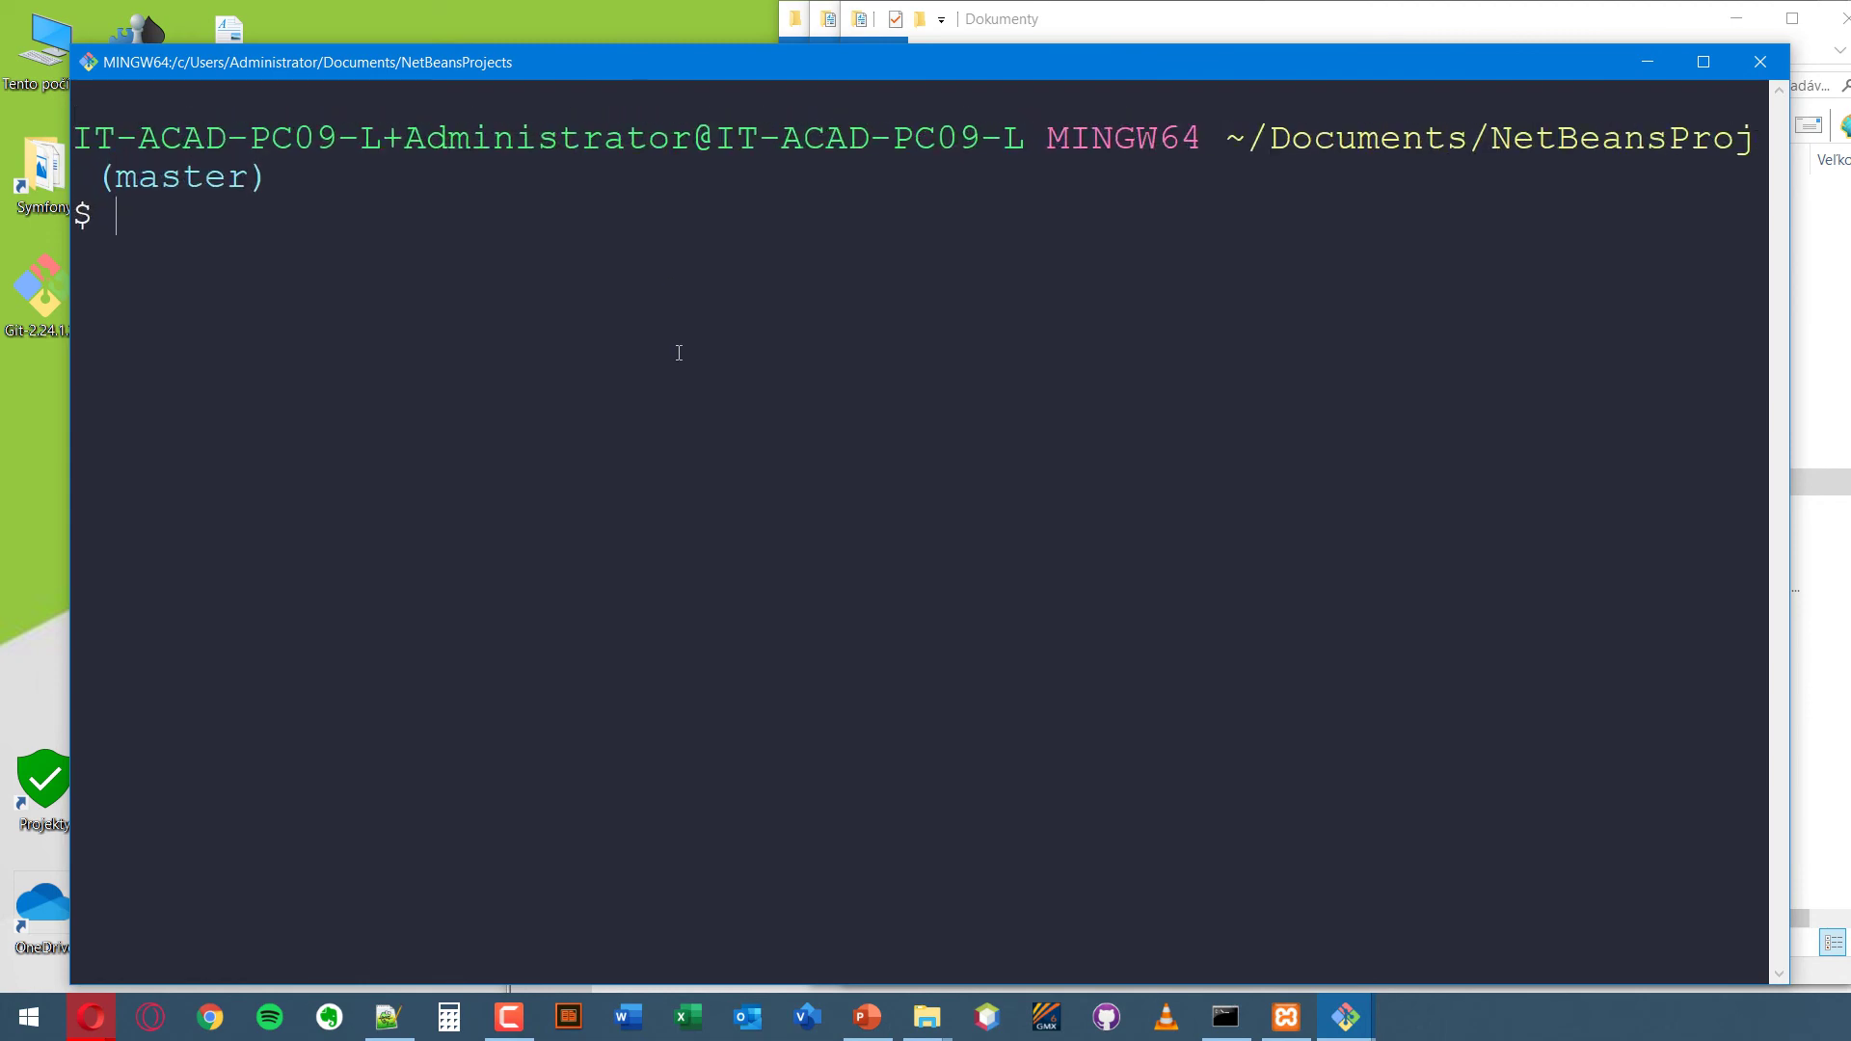
key("ctrl+minus")
key("ctrl+minus")
key("ctrl+minus")
key("ctrl+minus")
- Switch to the Command Prompt, review the symfony serve output down to the current prompt, and leave text selection mode
left_click(1226, 1017)
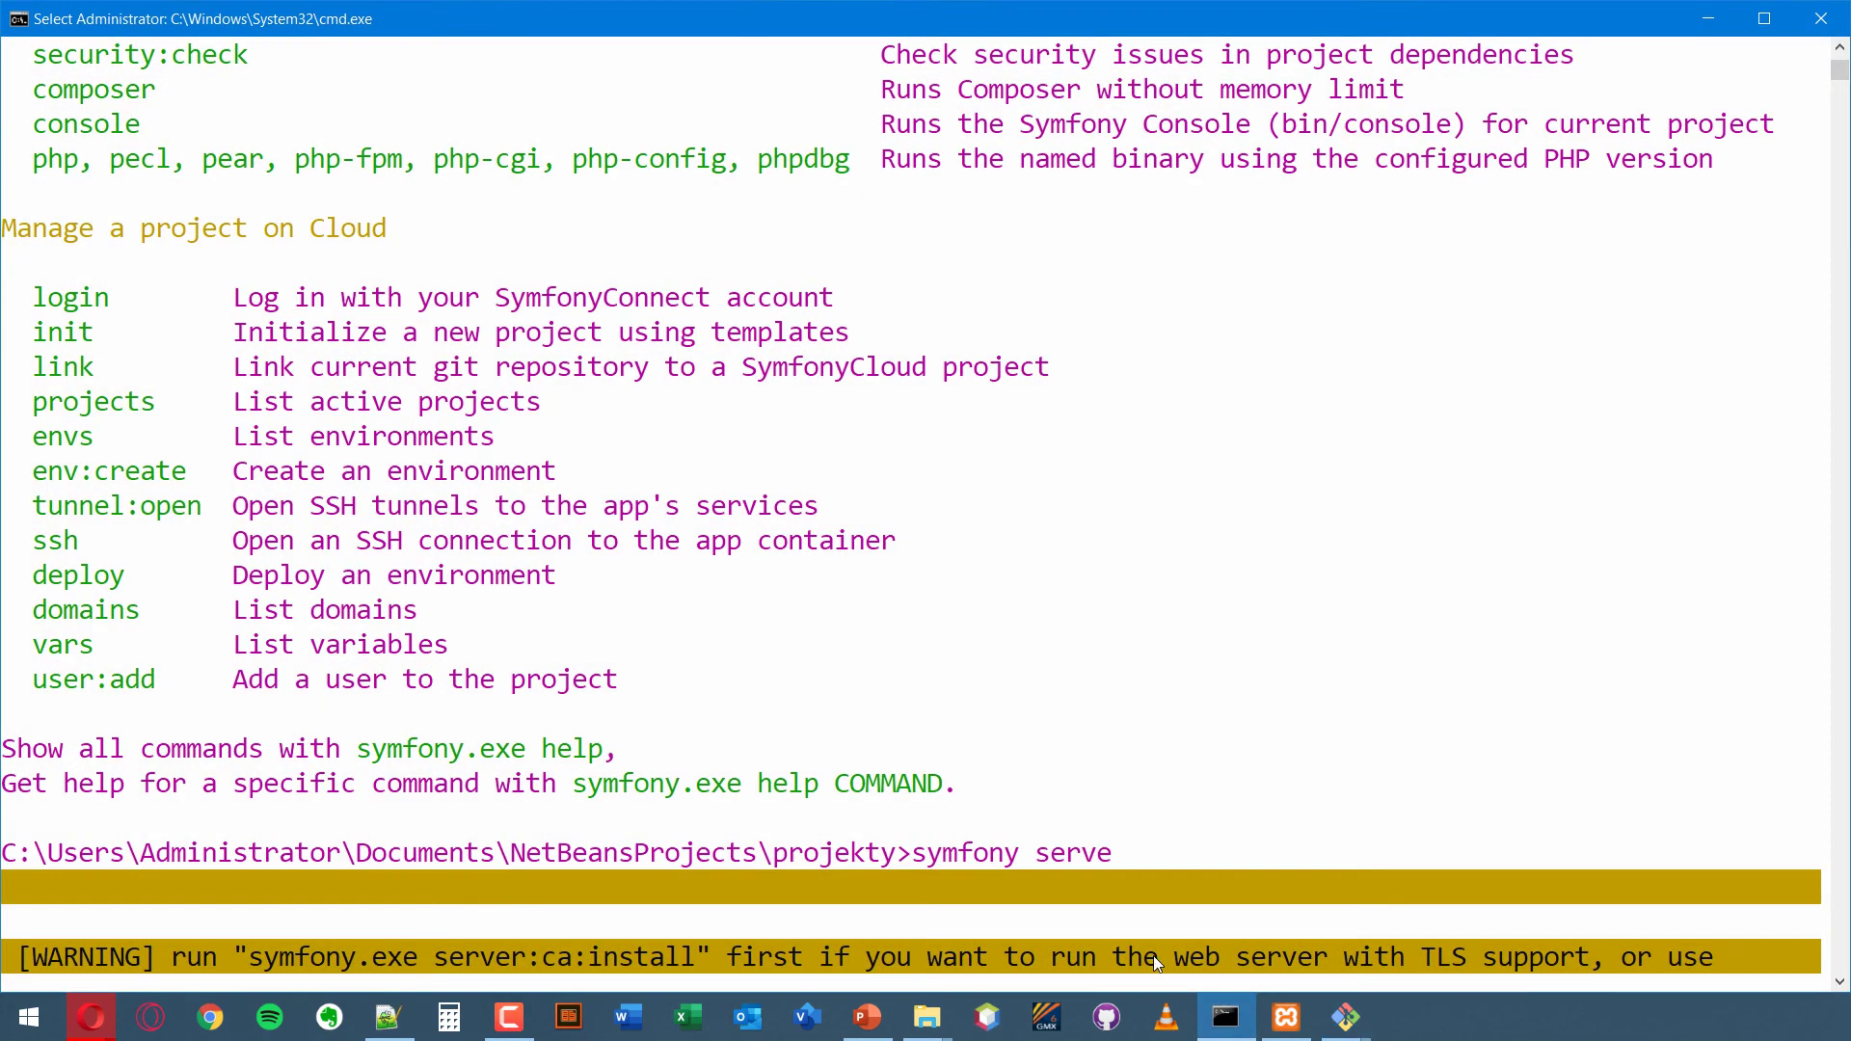
scroll(656, 366, "down", 2)
scroll(656, 365, "up", 3)
scroll(655, 365, "down", 1)
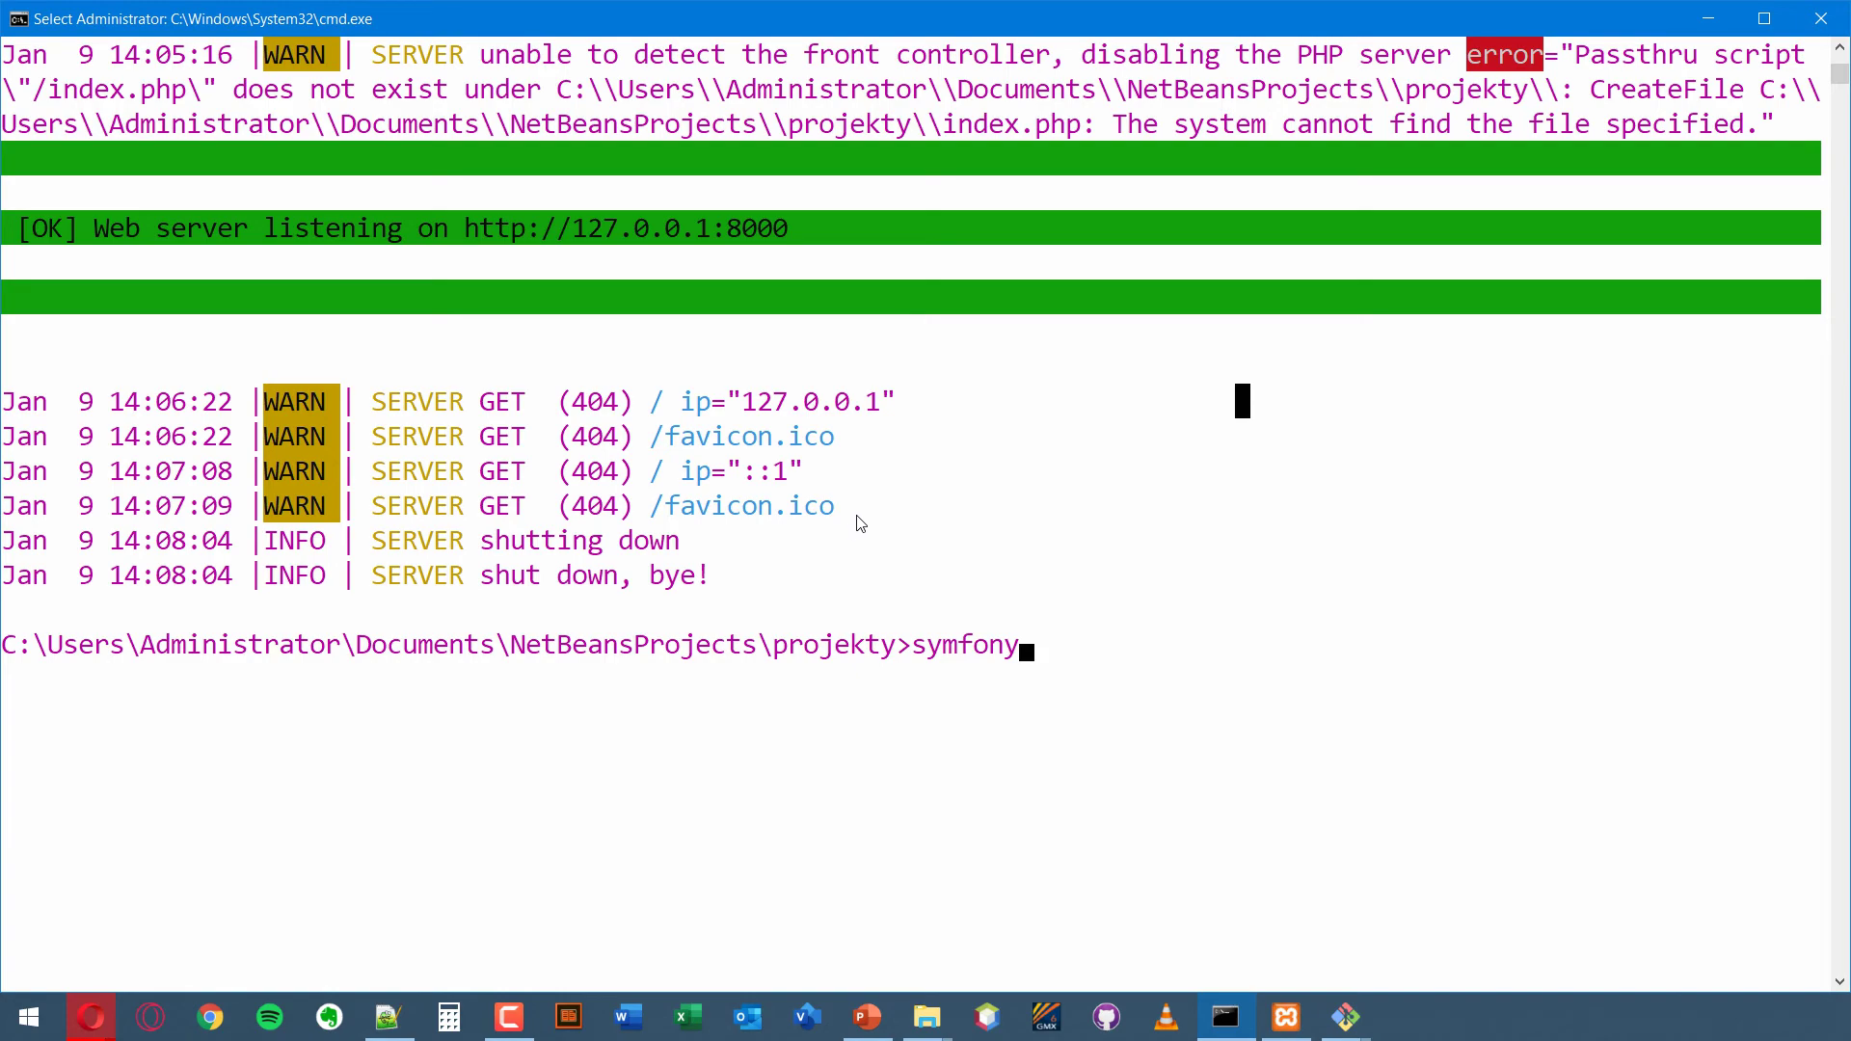
key("Escape")
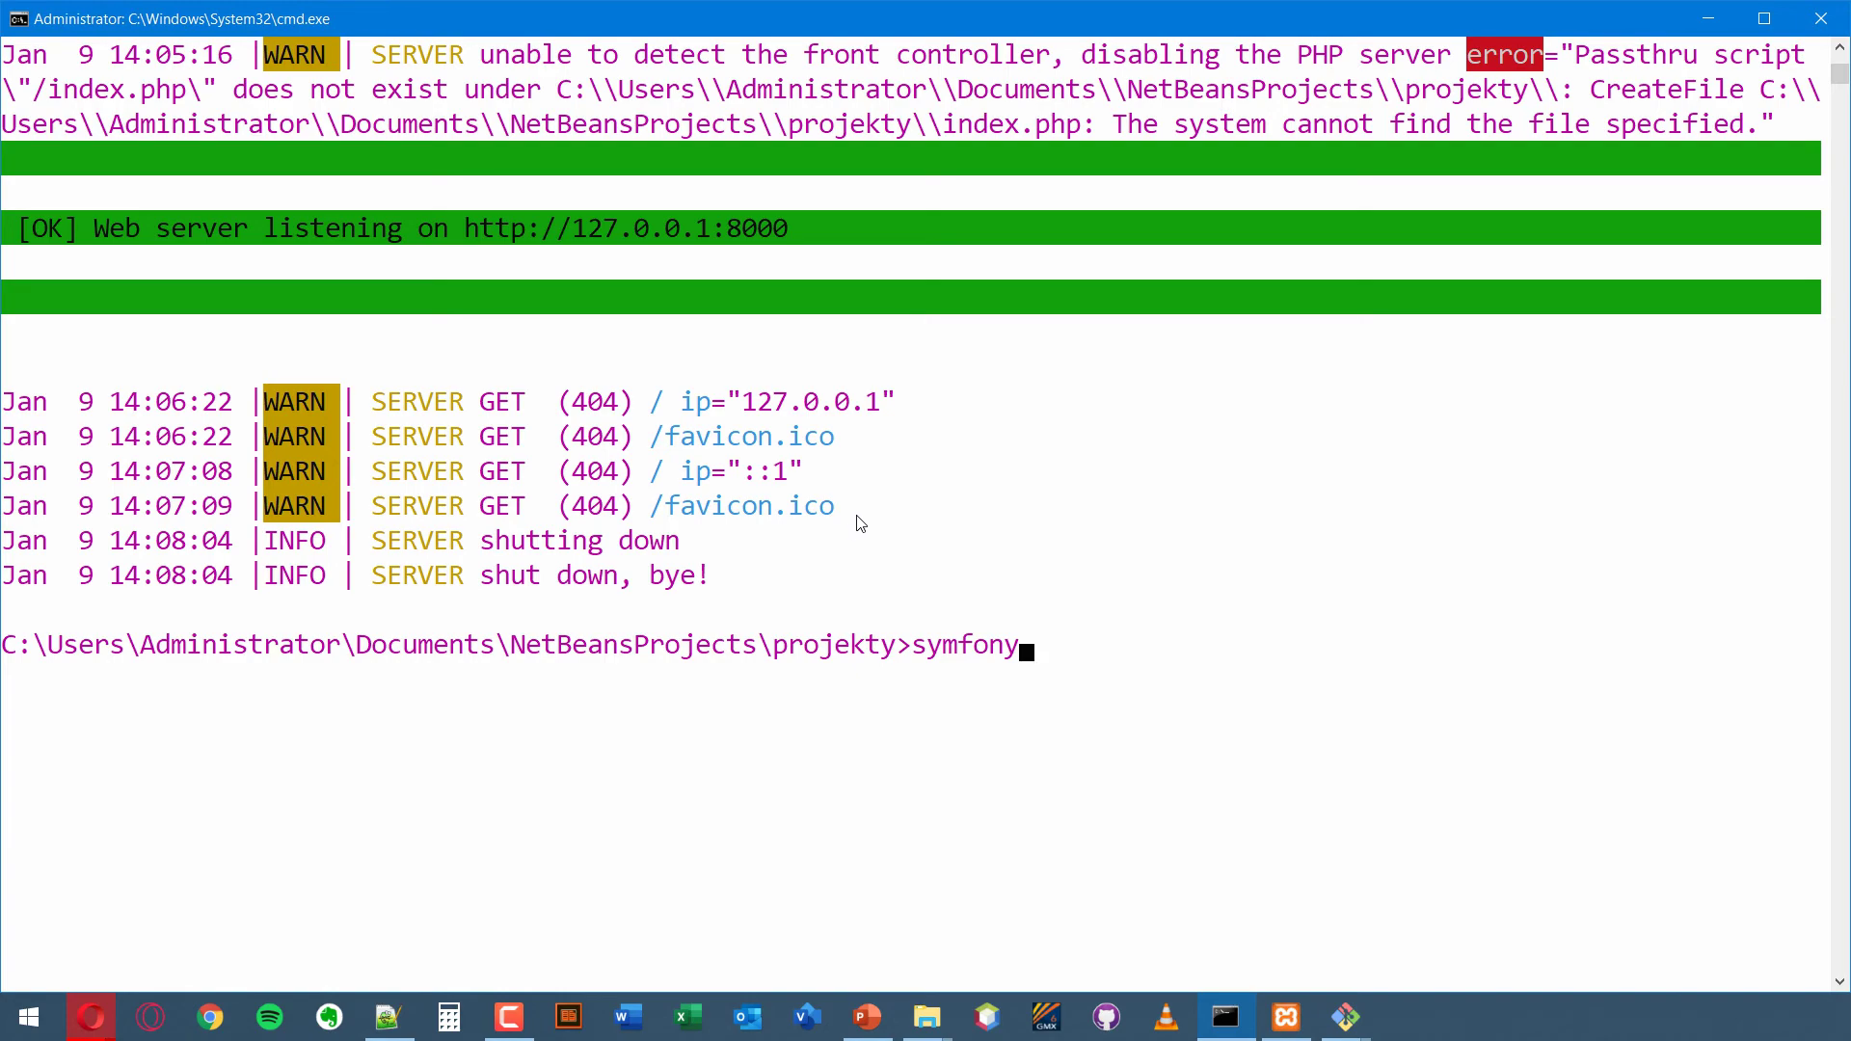
- Review the font, layout and colour settings in the Command Prompt properties, close them without changes, and minimize the window
scroll(817, 593, "up", 3)
scroll(815, 595, "down", 2)
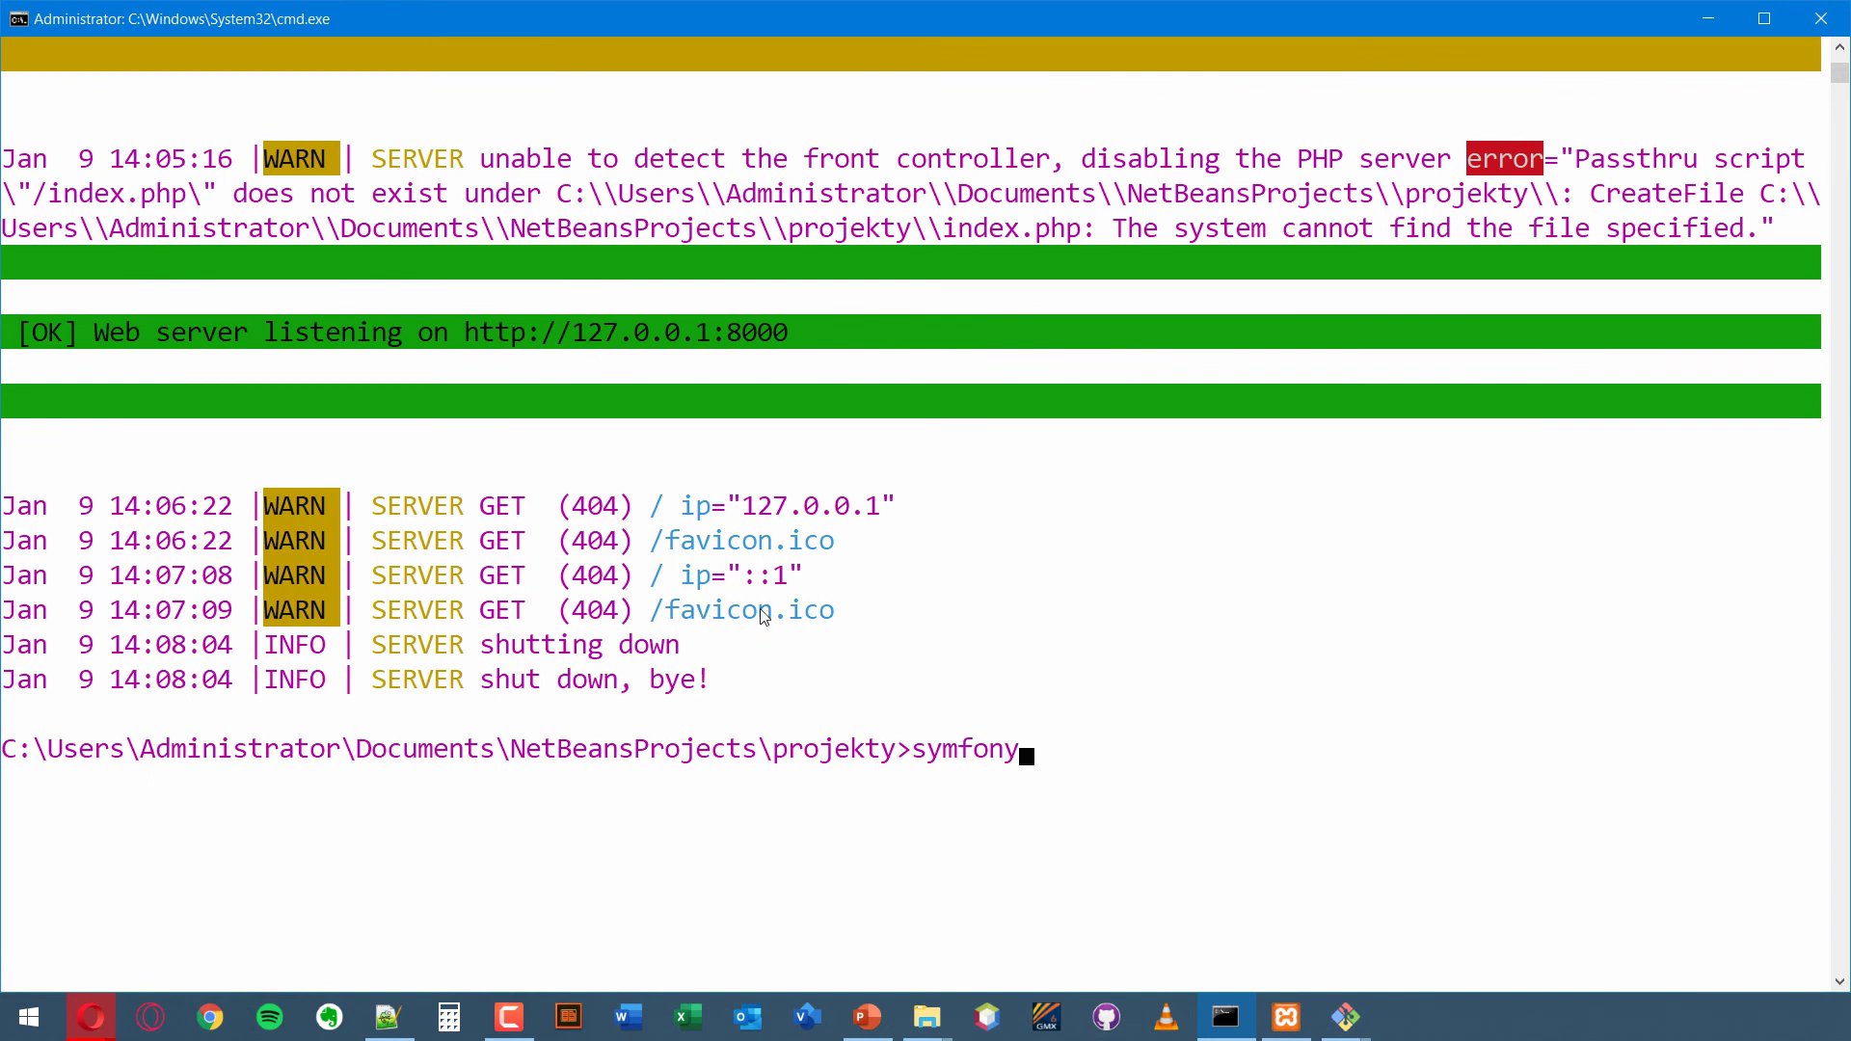
left_click(20, 21)
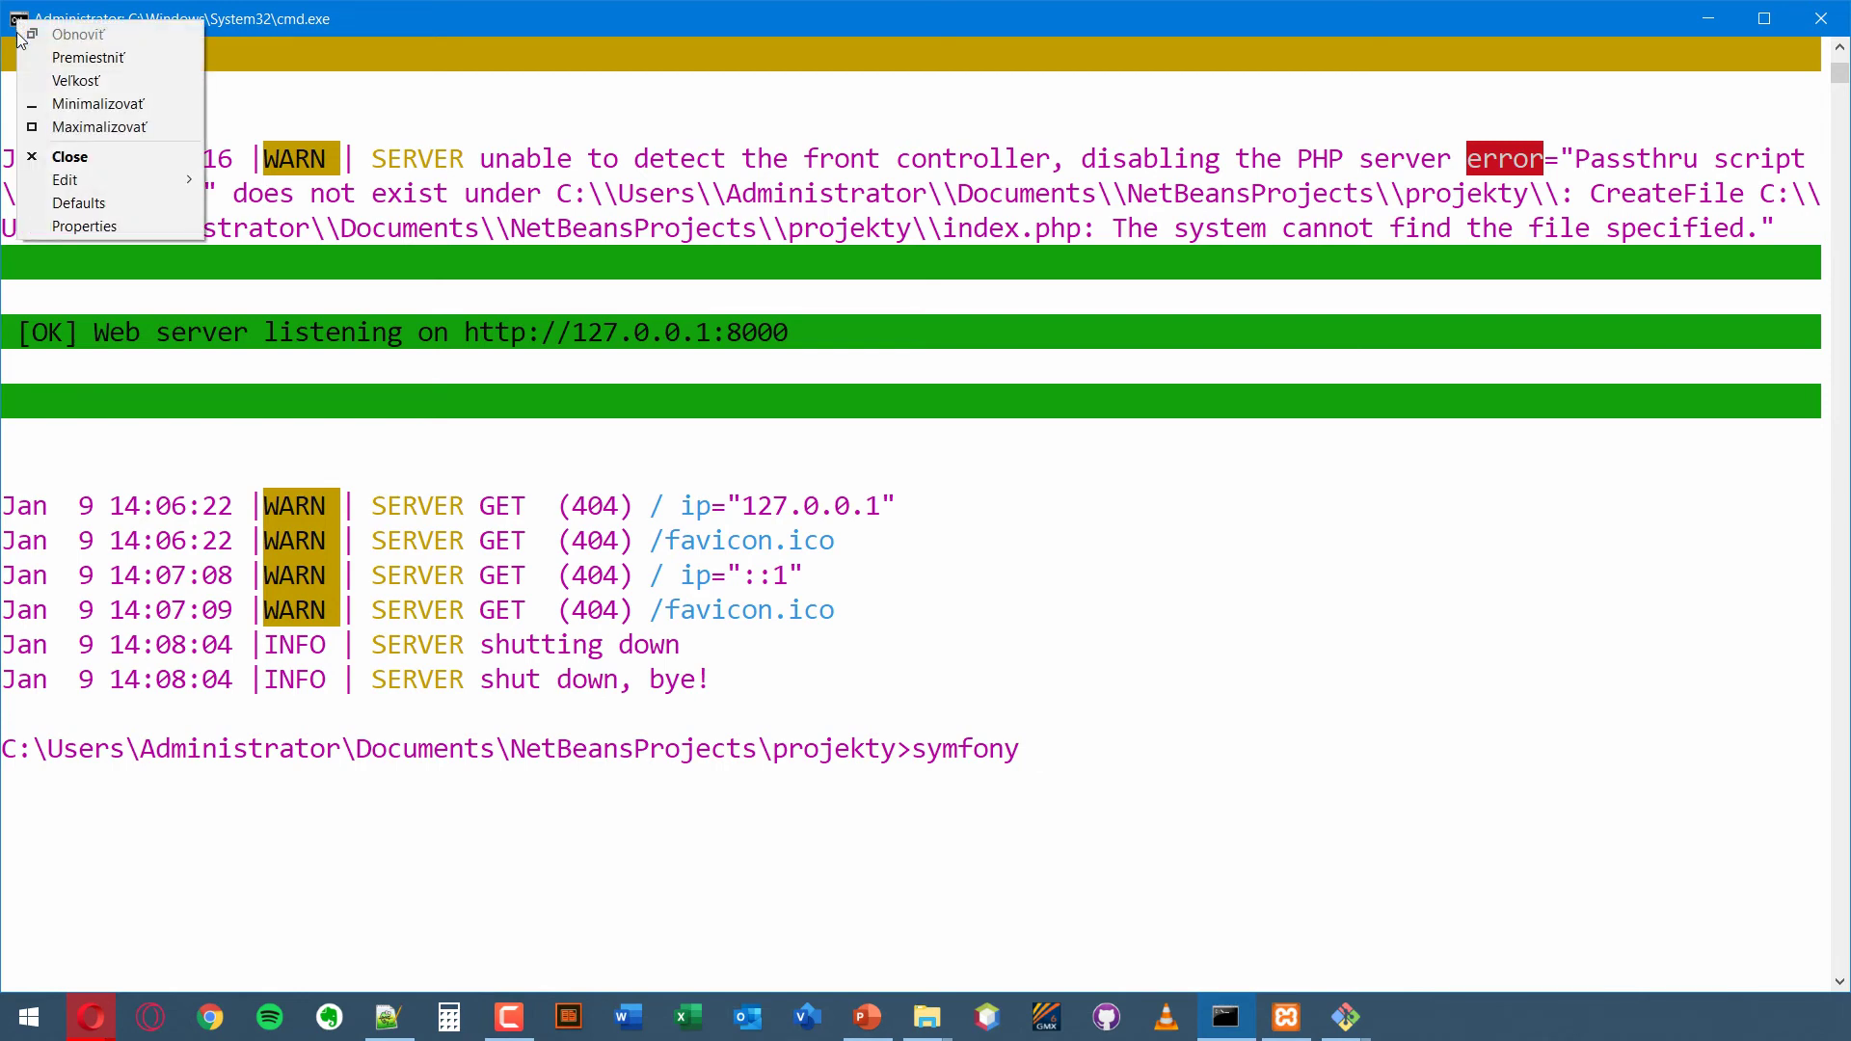
left_click(95, 230)
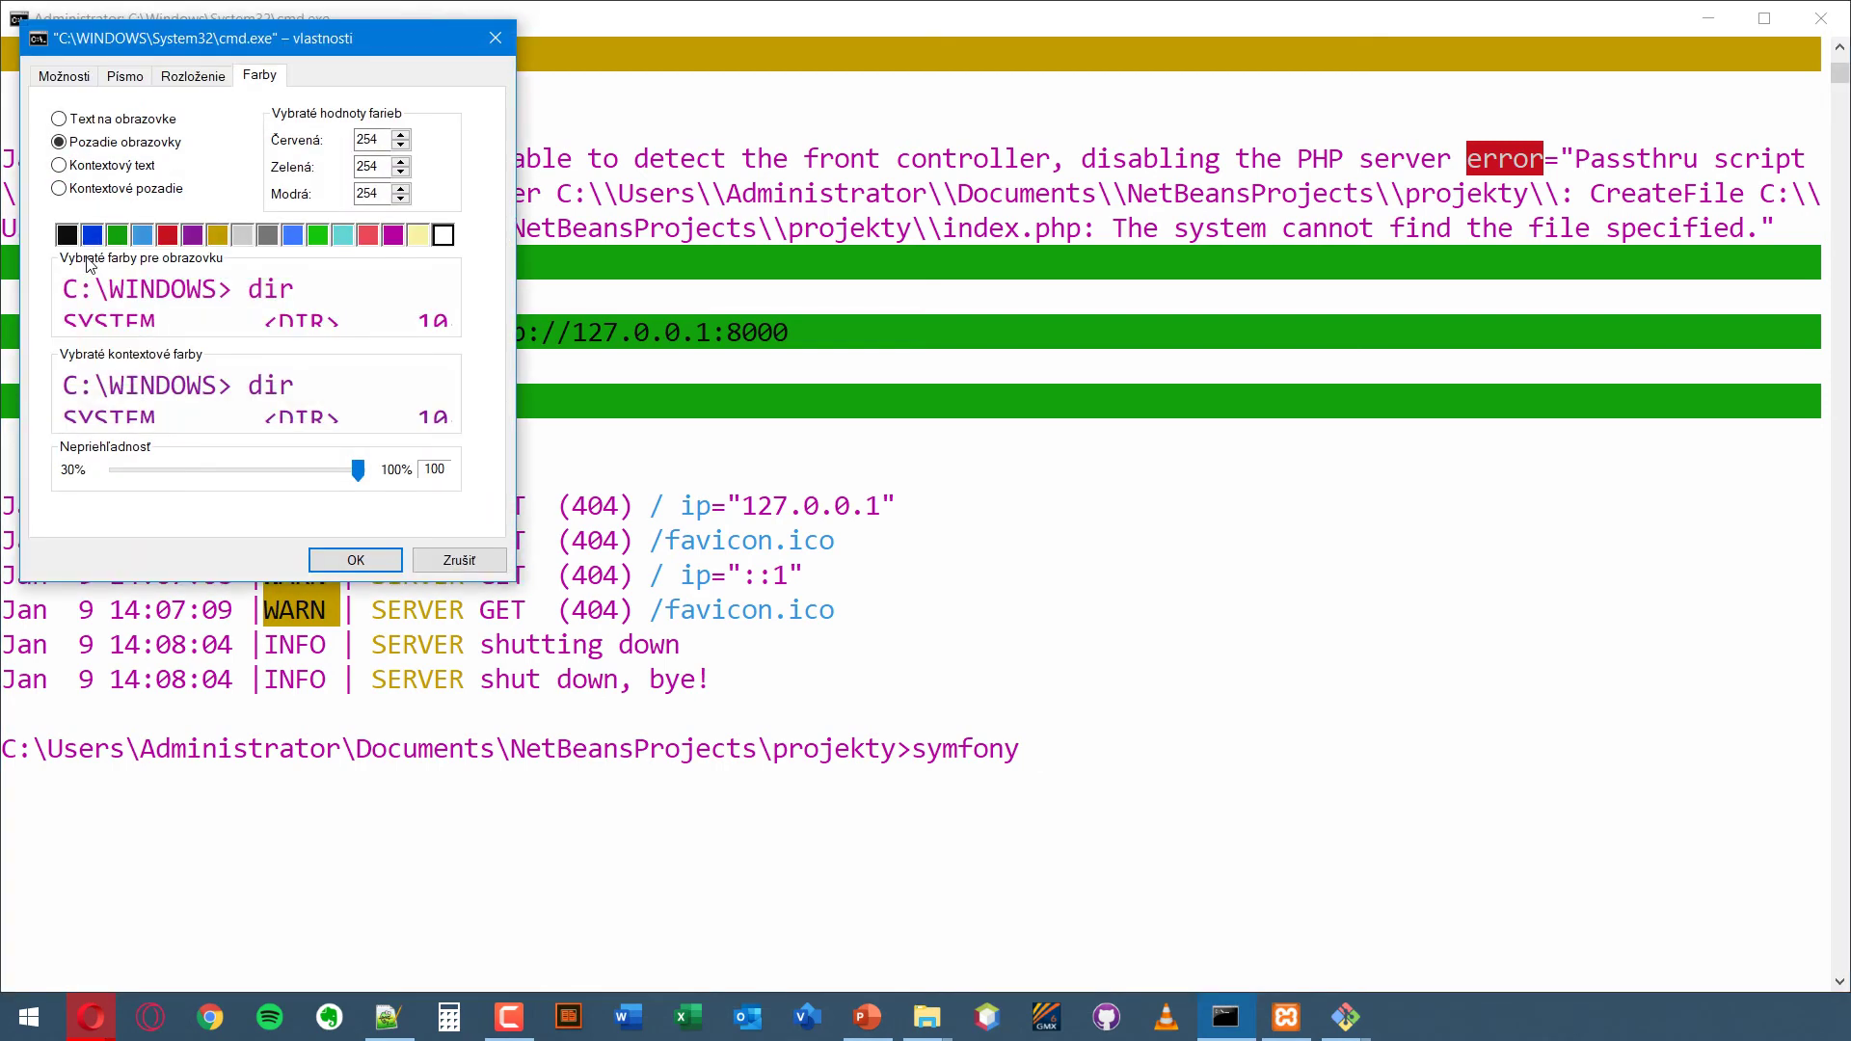
left_click(125, 81)
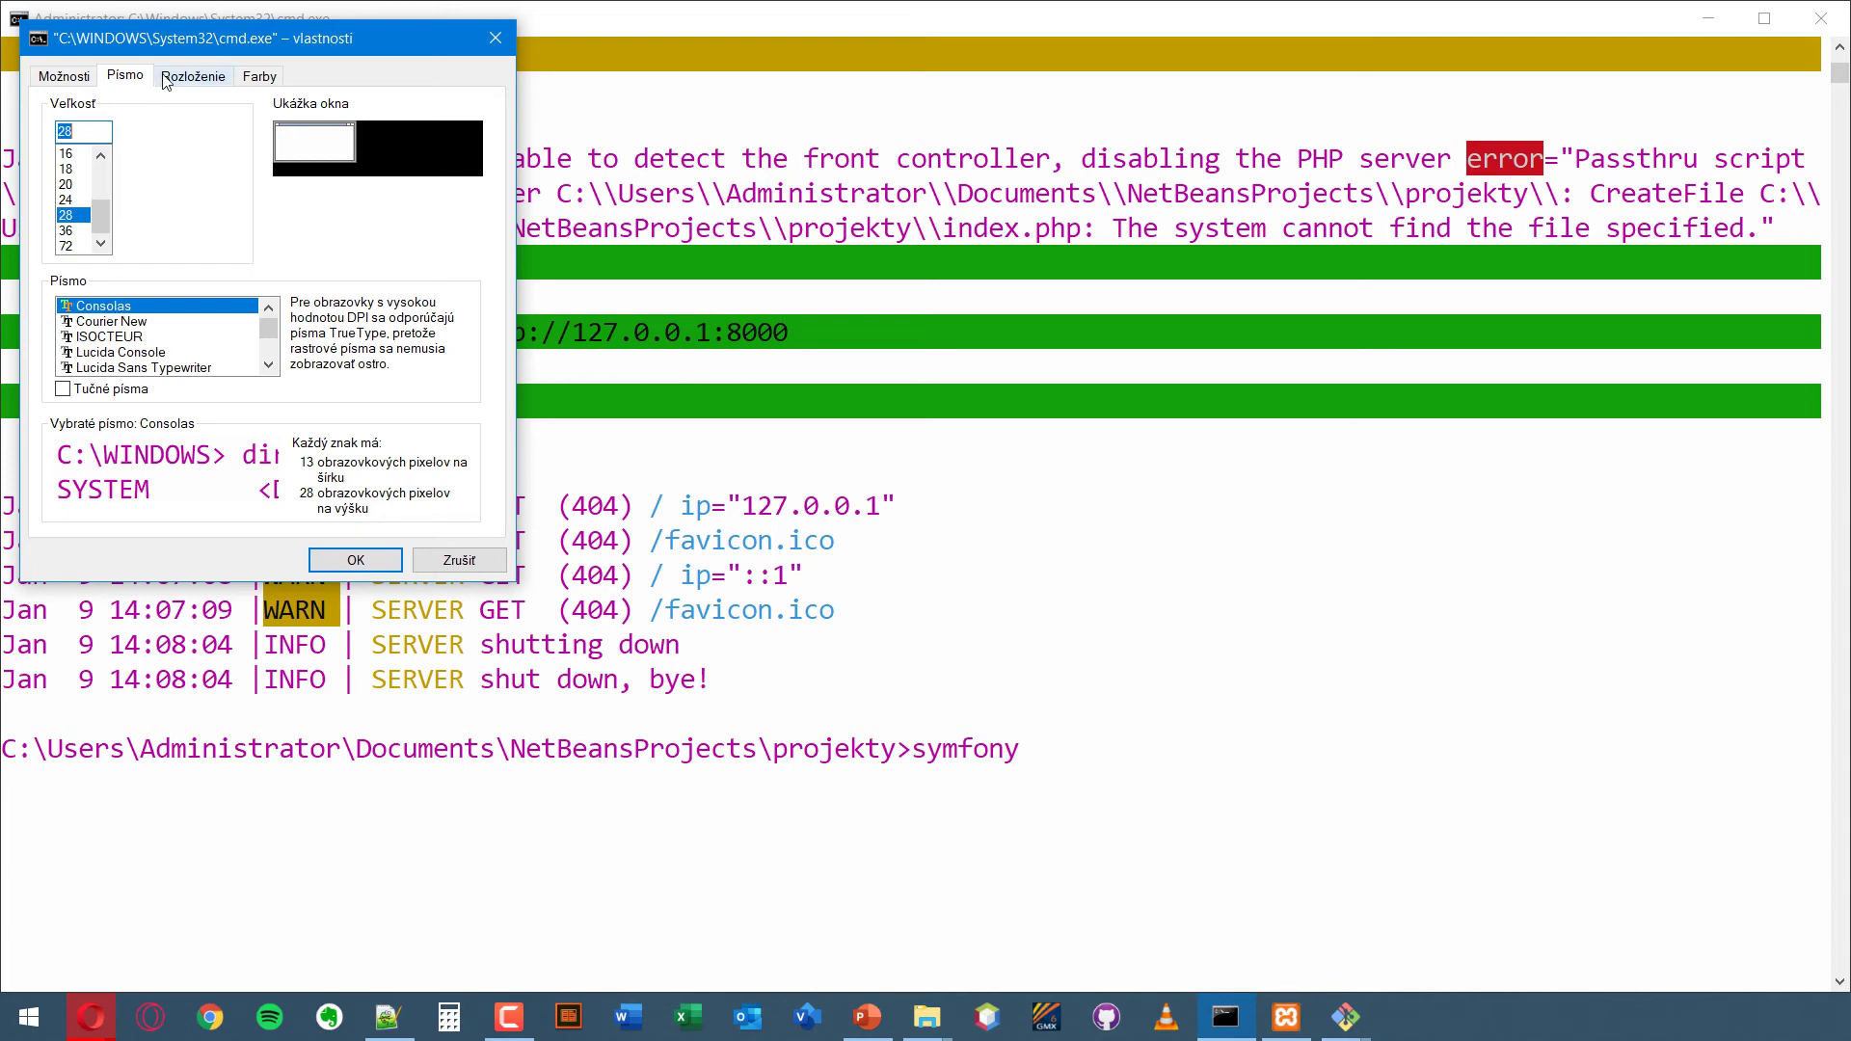
left_click(191, 81)
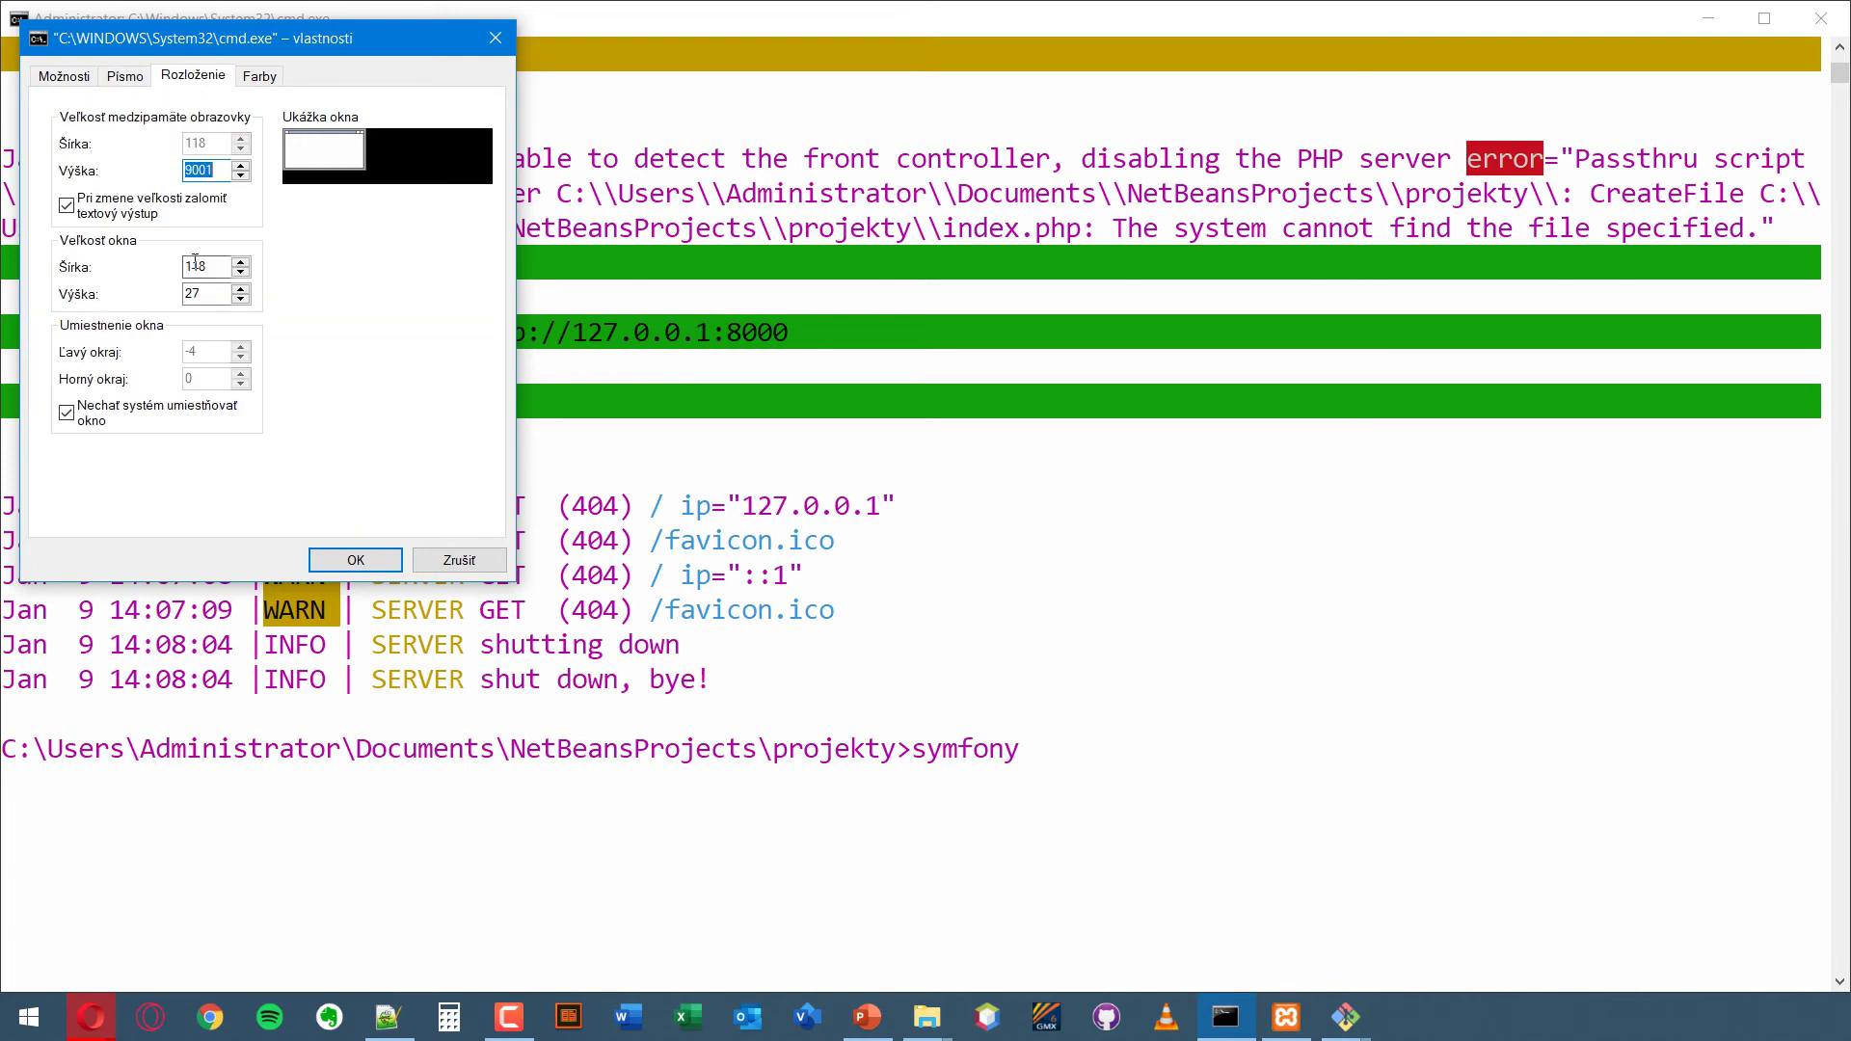
left_click(264, 79)
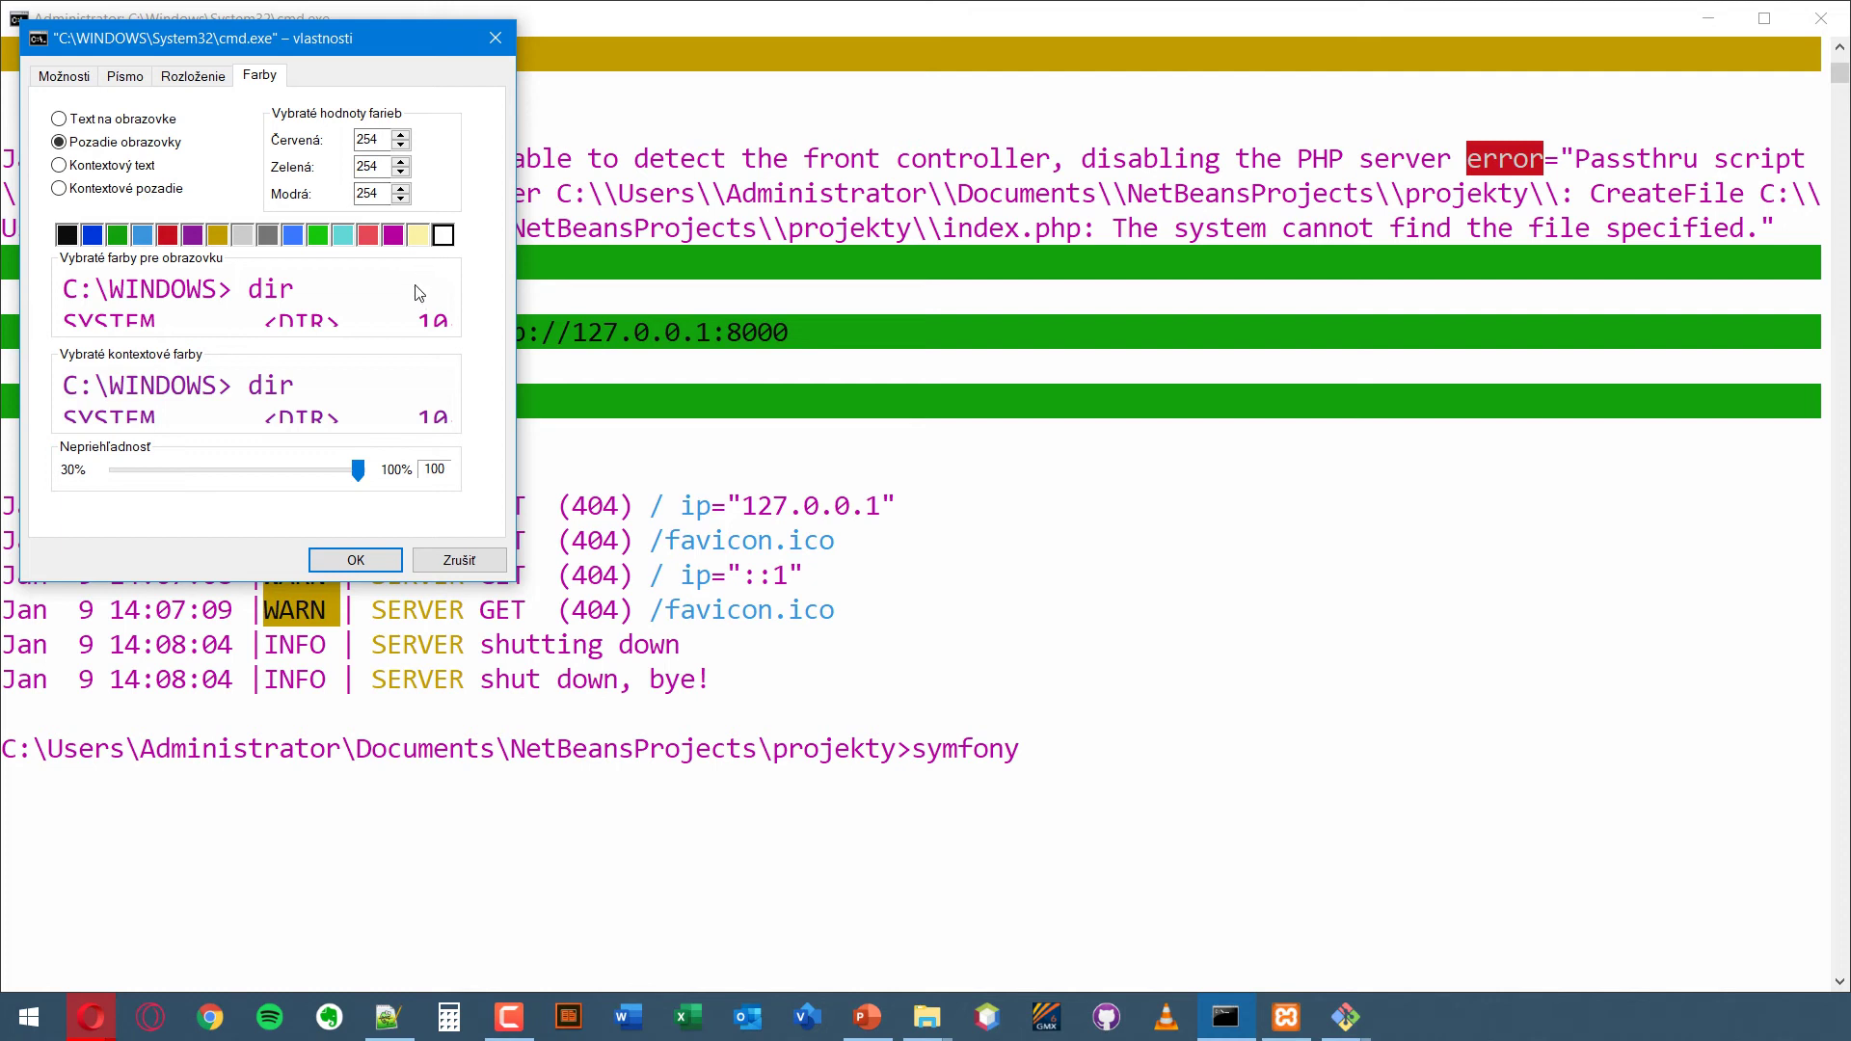
left_click(154, 120)
left_click(141, 145)
left_click(504, 53)
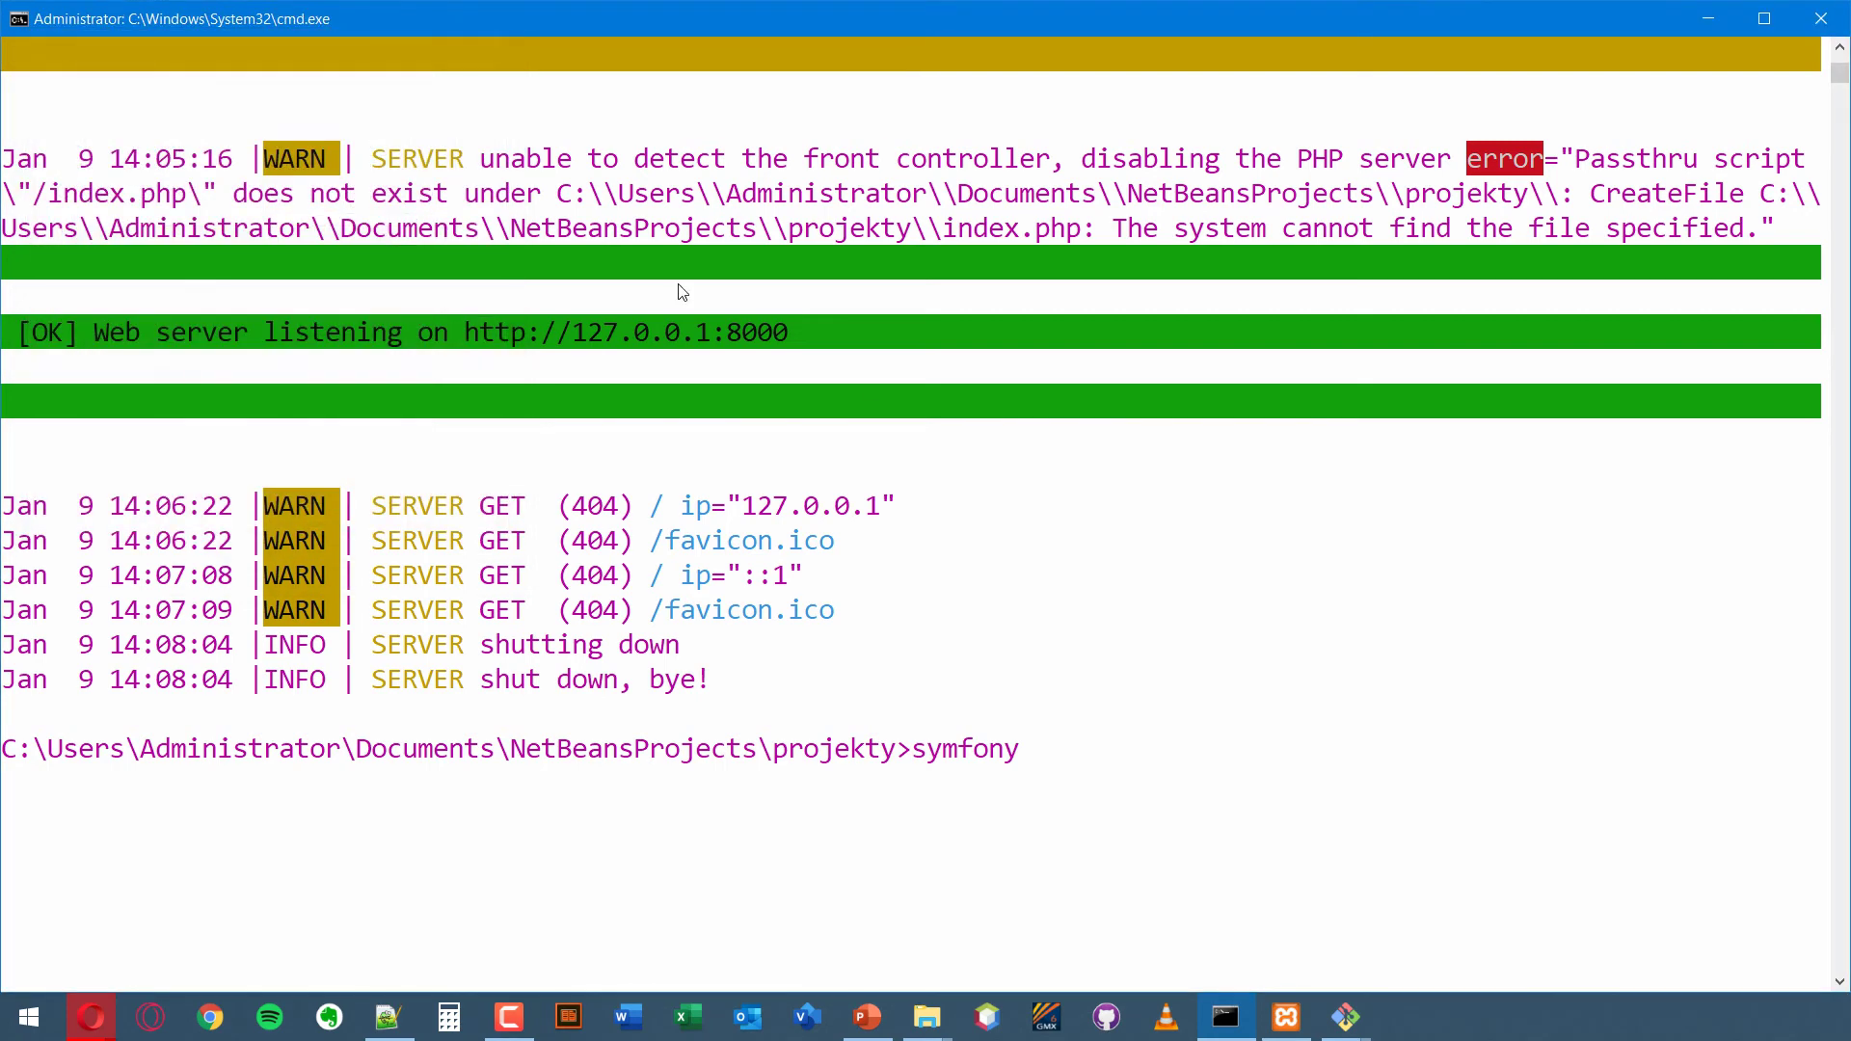
left_click(1717, 22)
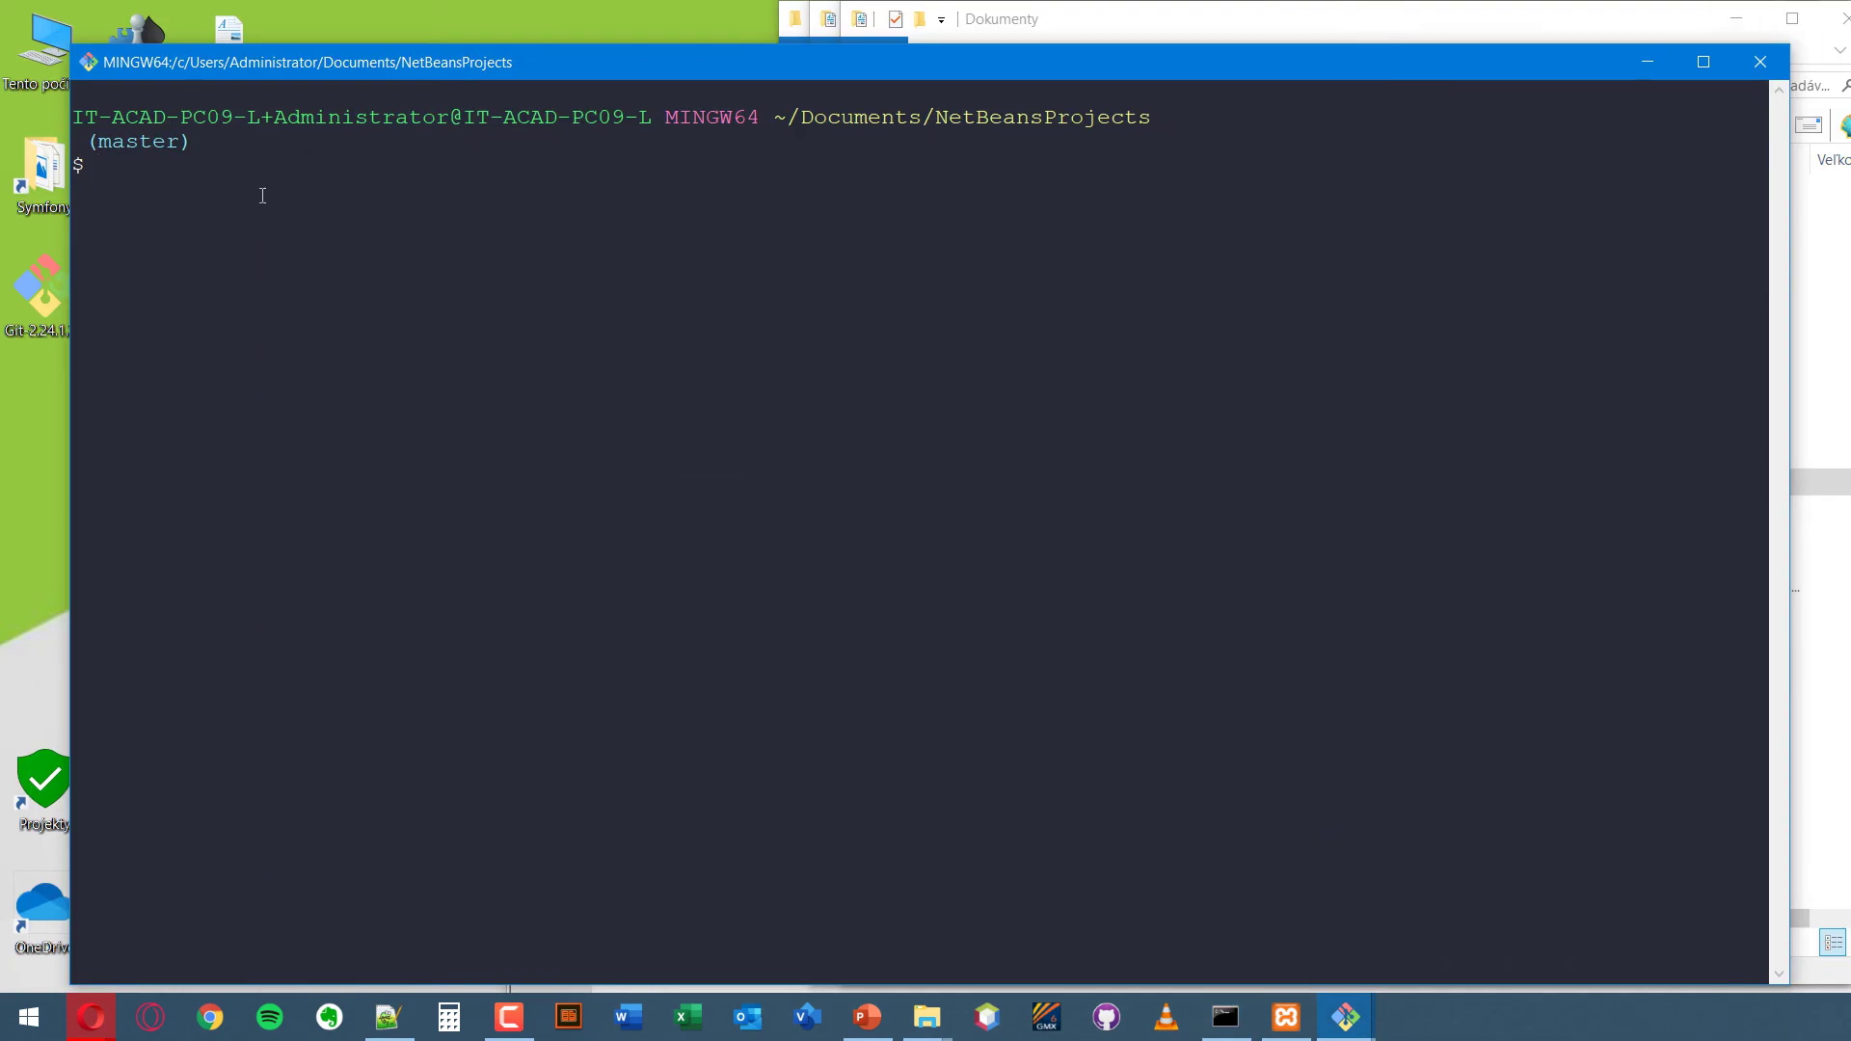
- Enlarge the Git Bash text by two levels, apply the theme None in the terminal options, and move the dialog clear of the prompt
key("ctrl+plus")
key("ctrl+plus")
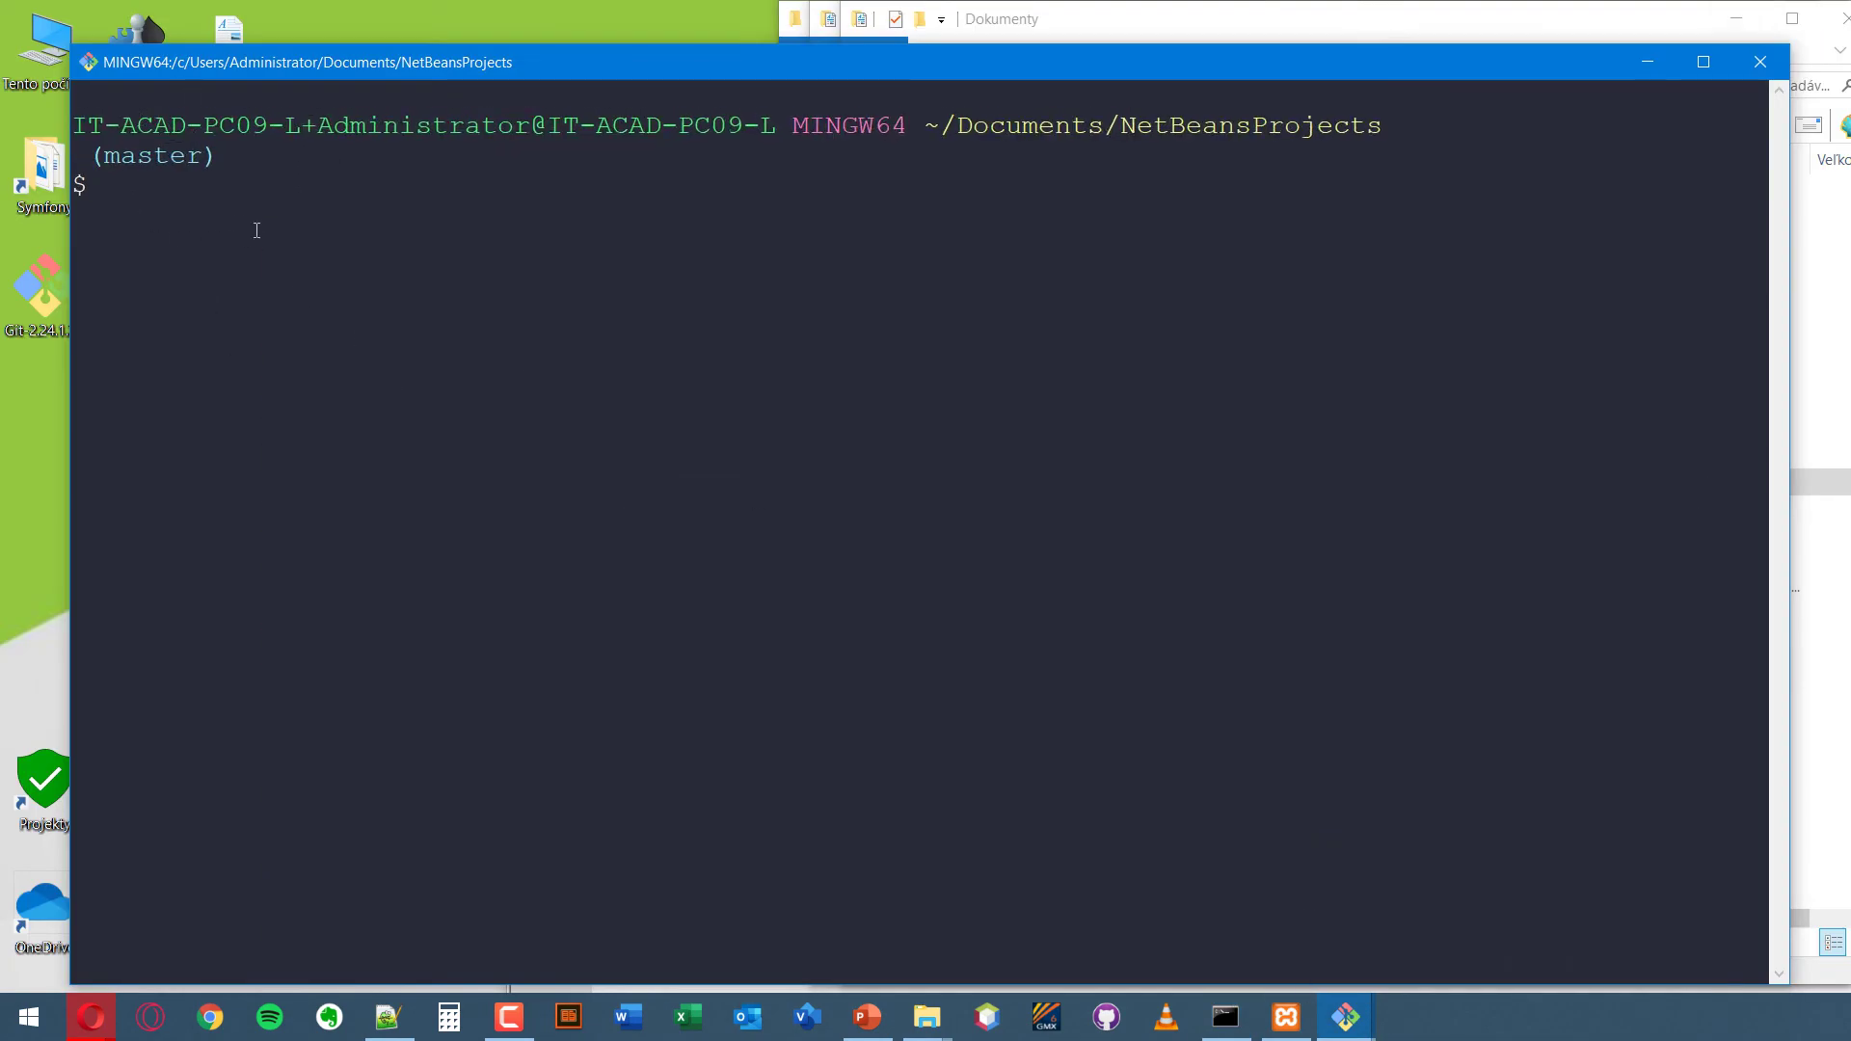
left_click(89, 64)
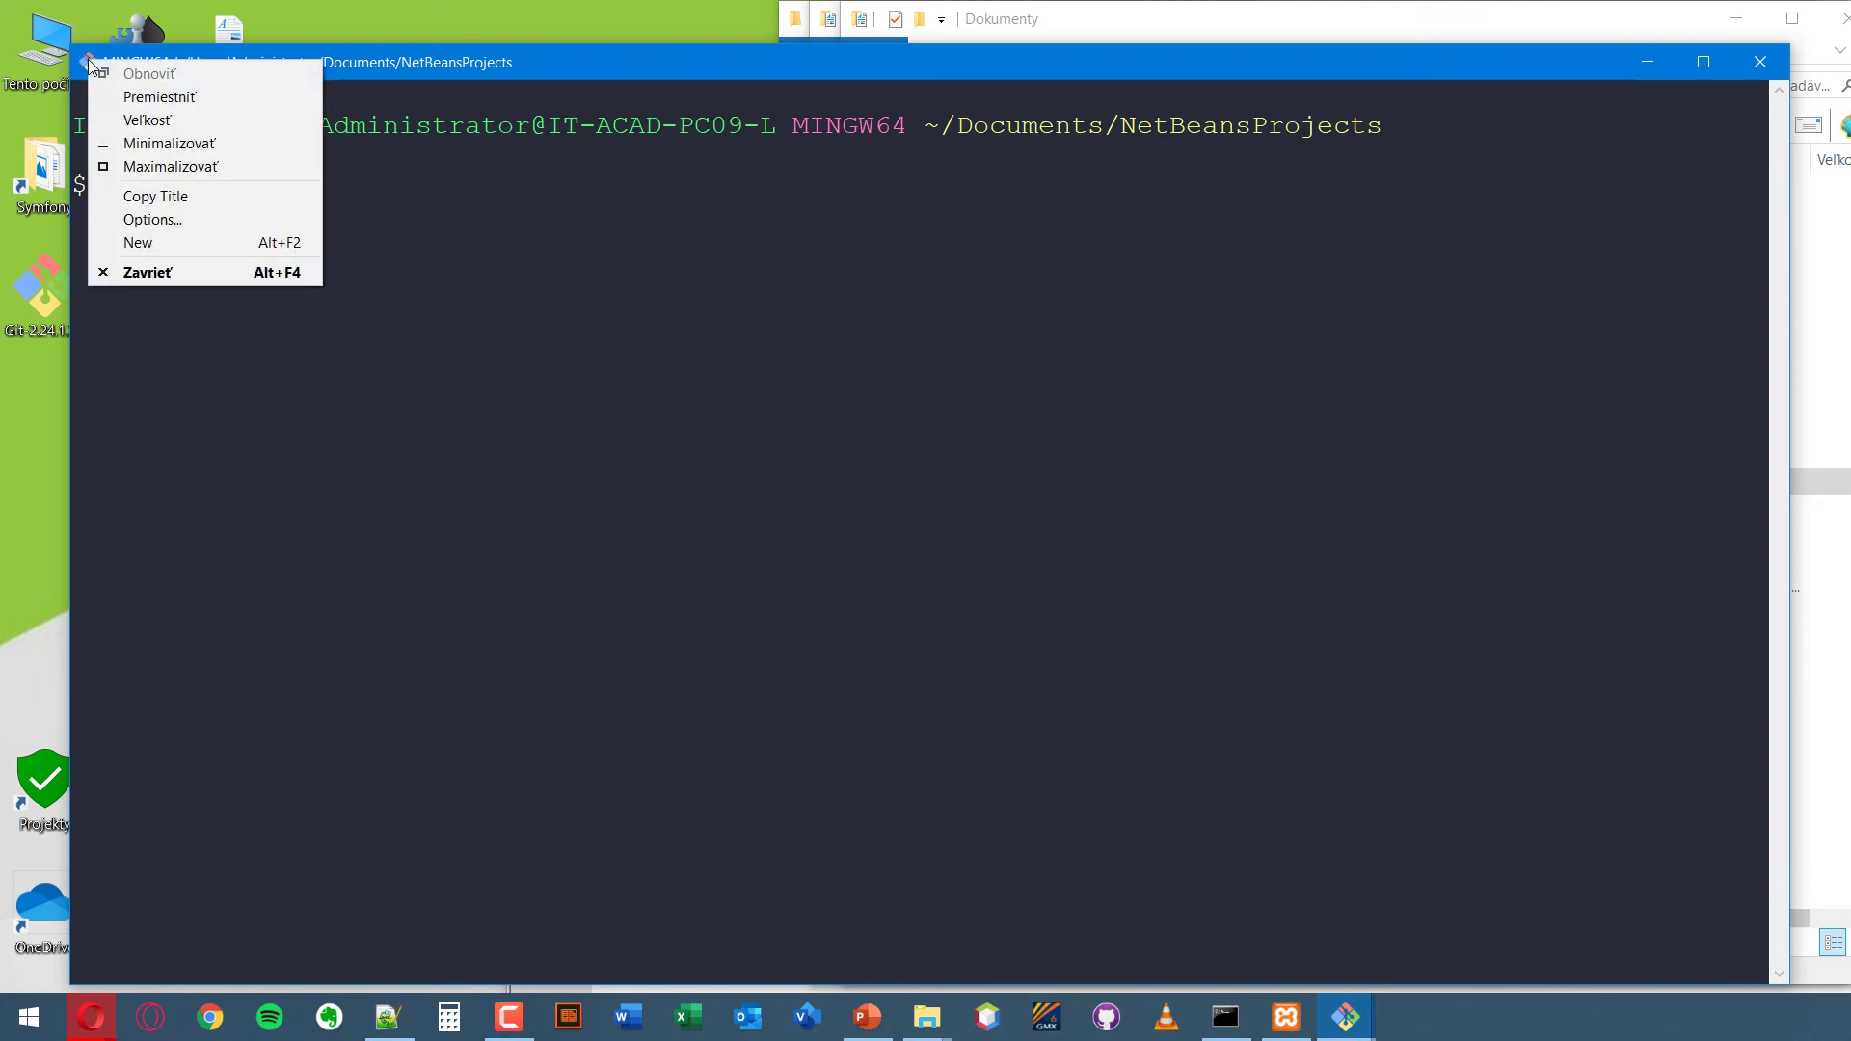
left_click(135, 220)
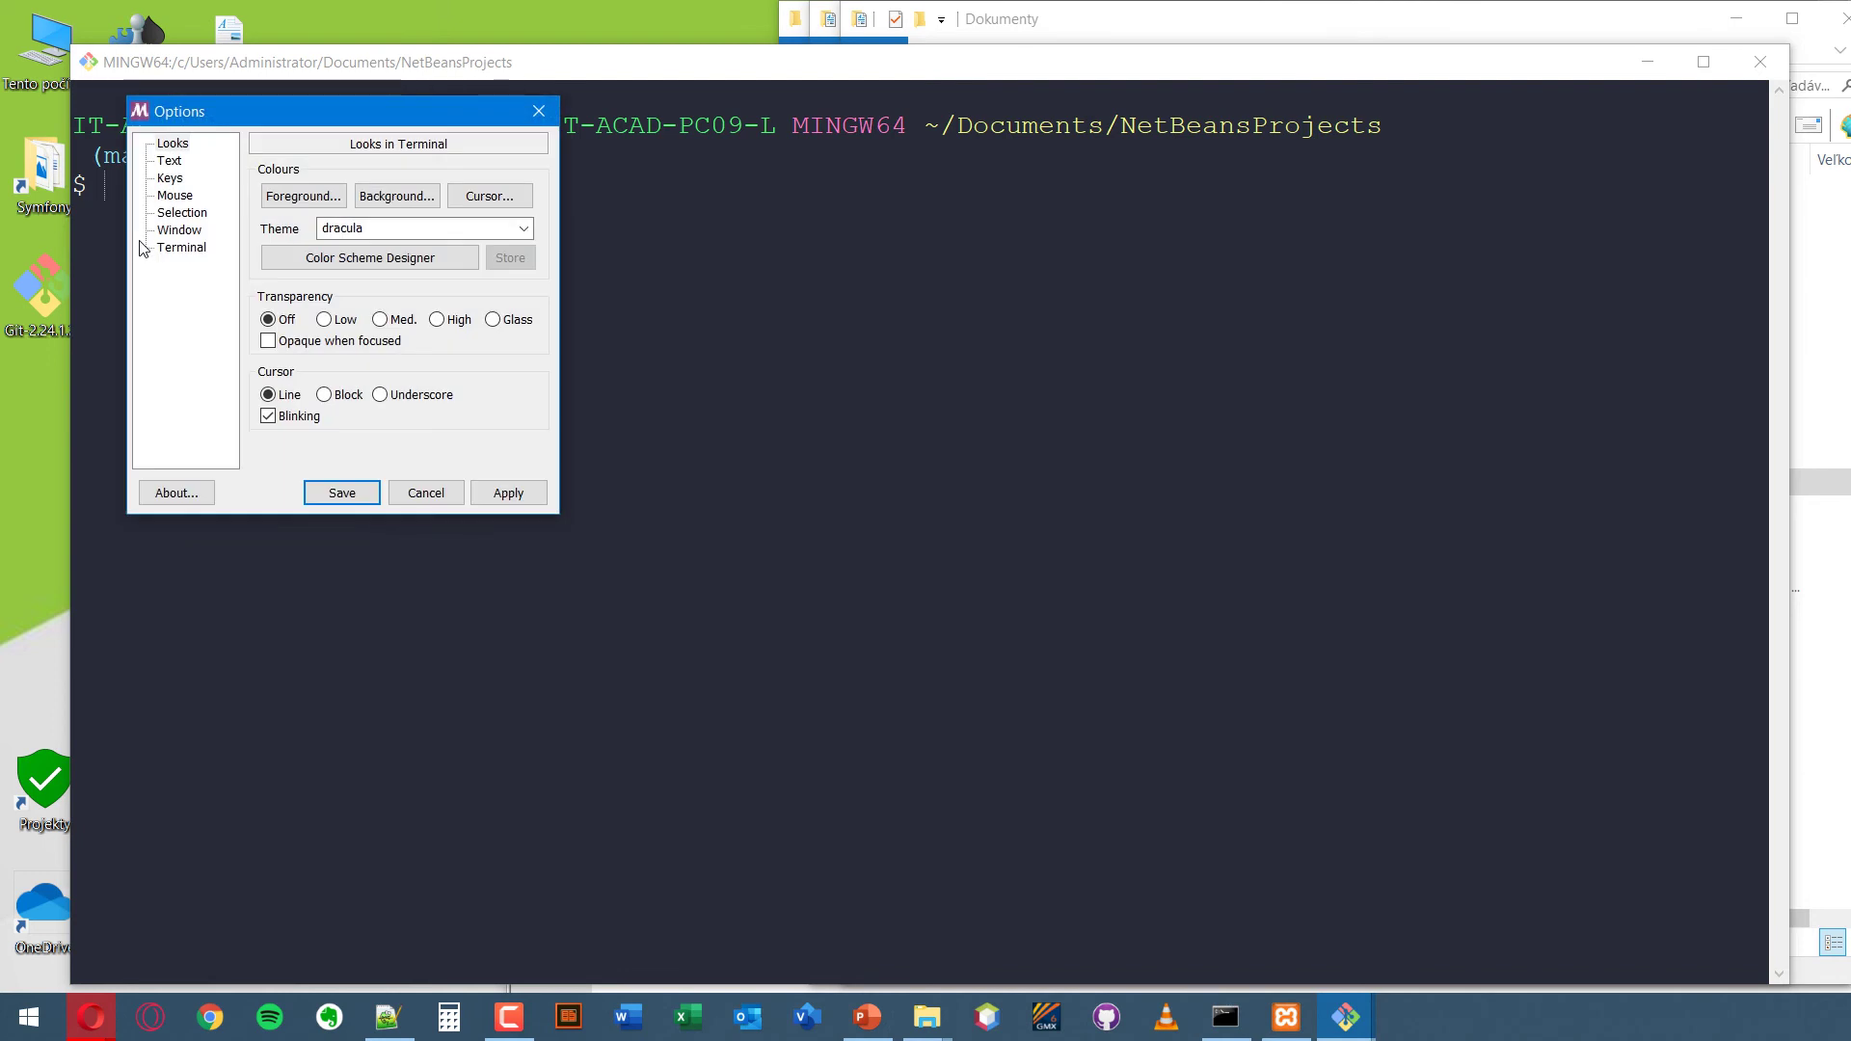
left_click(490, 227)
left_click(448, 248)
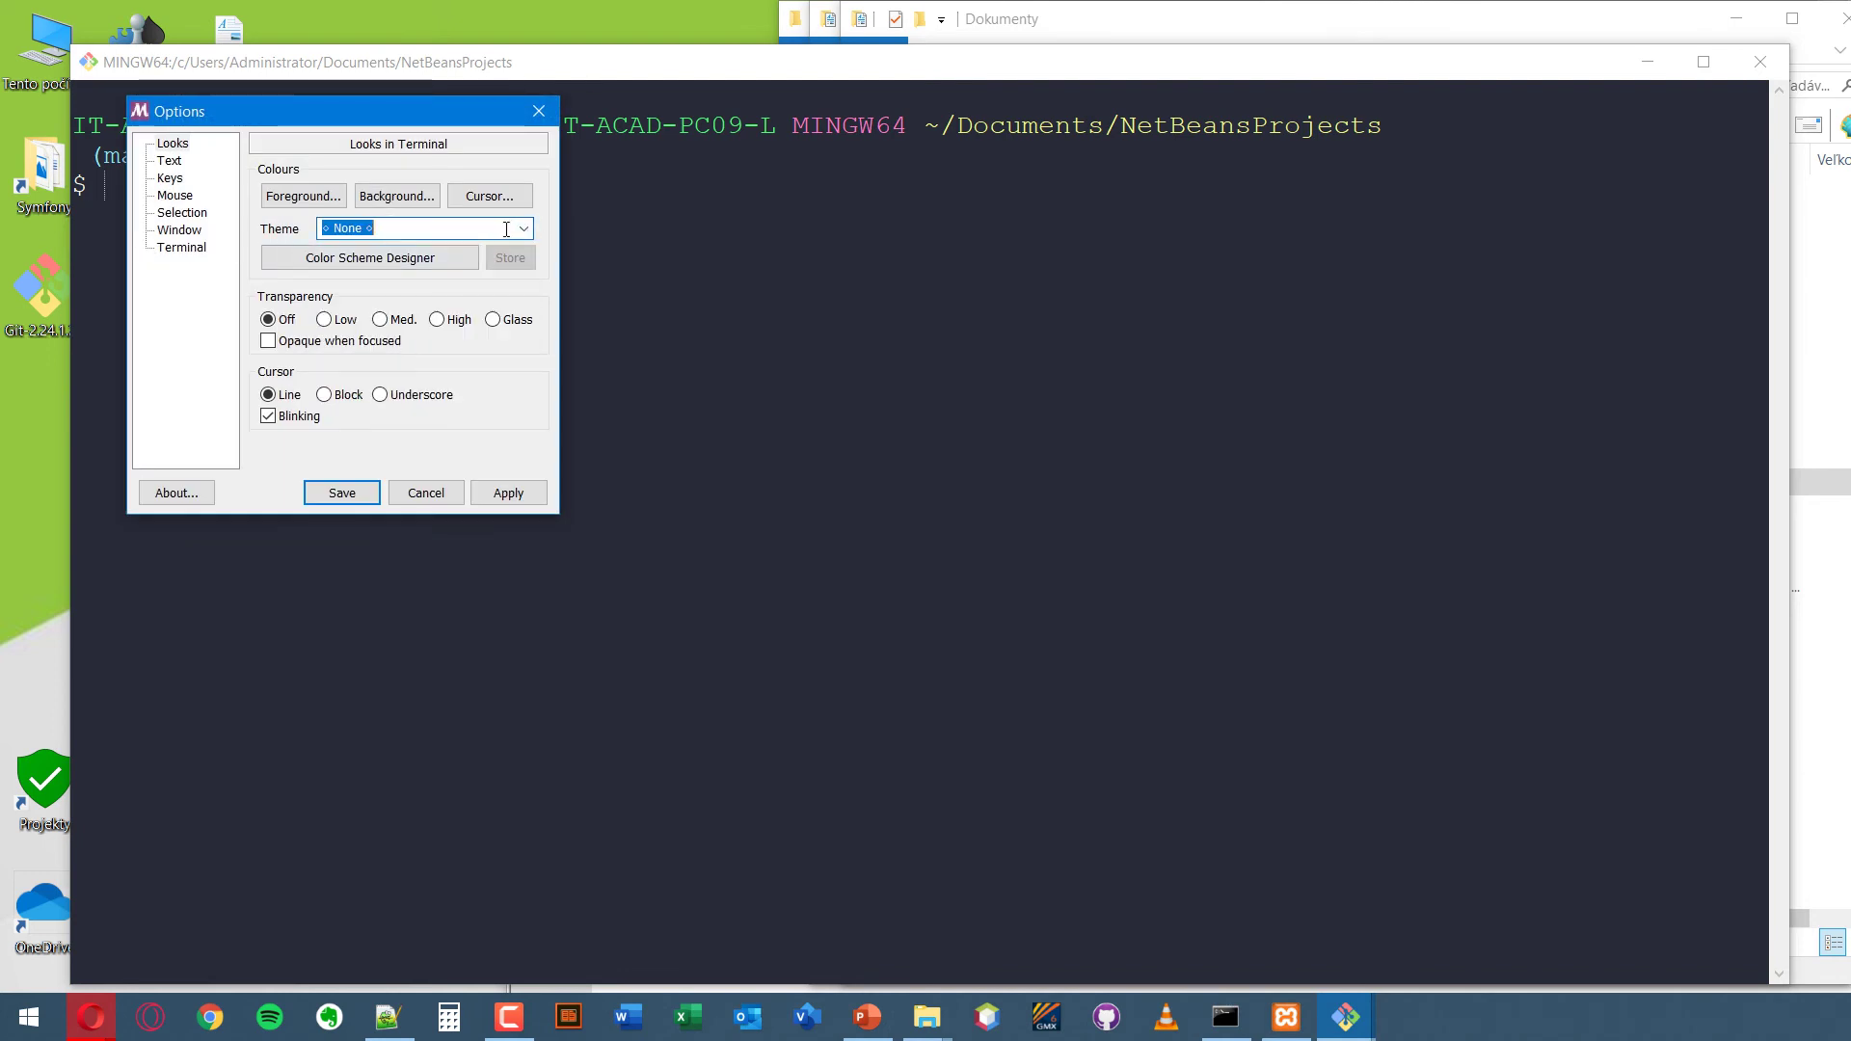
left_click(508, 493)
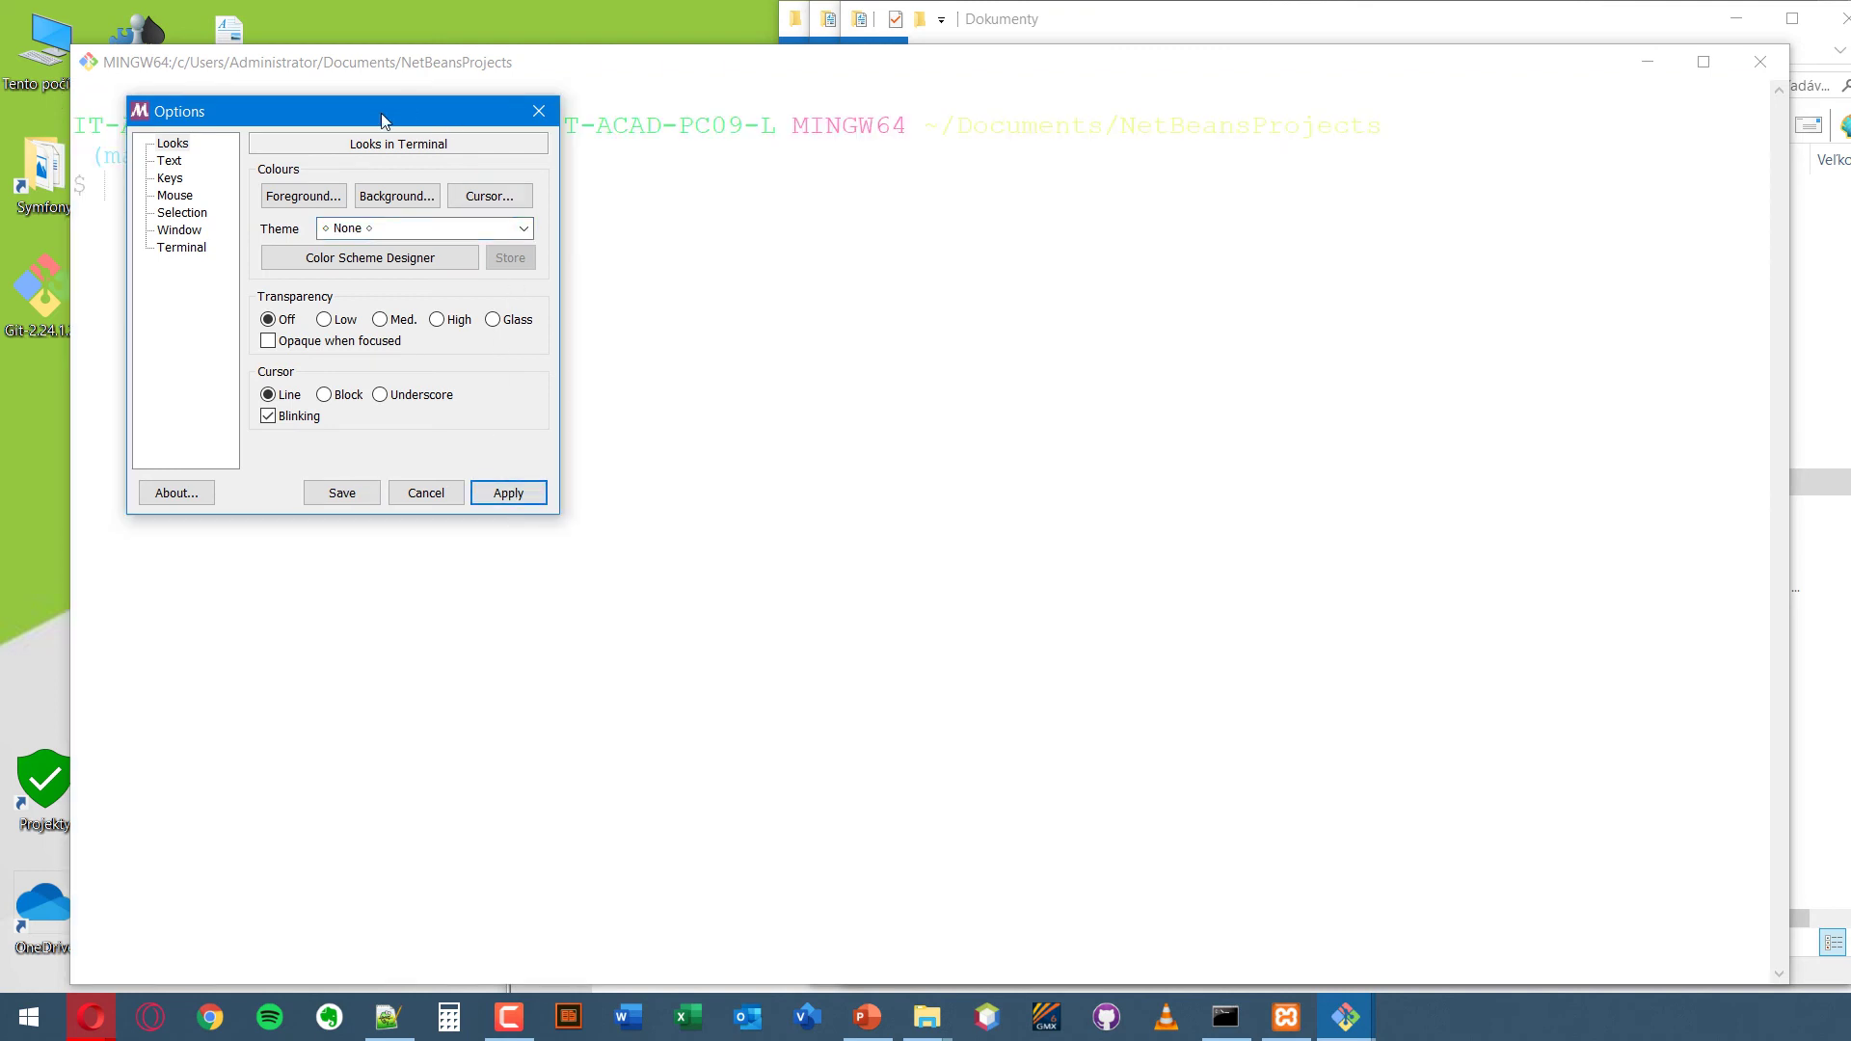
left_click_drag(383, 119, 511, 356)
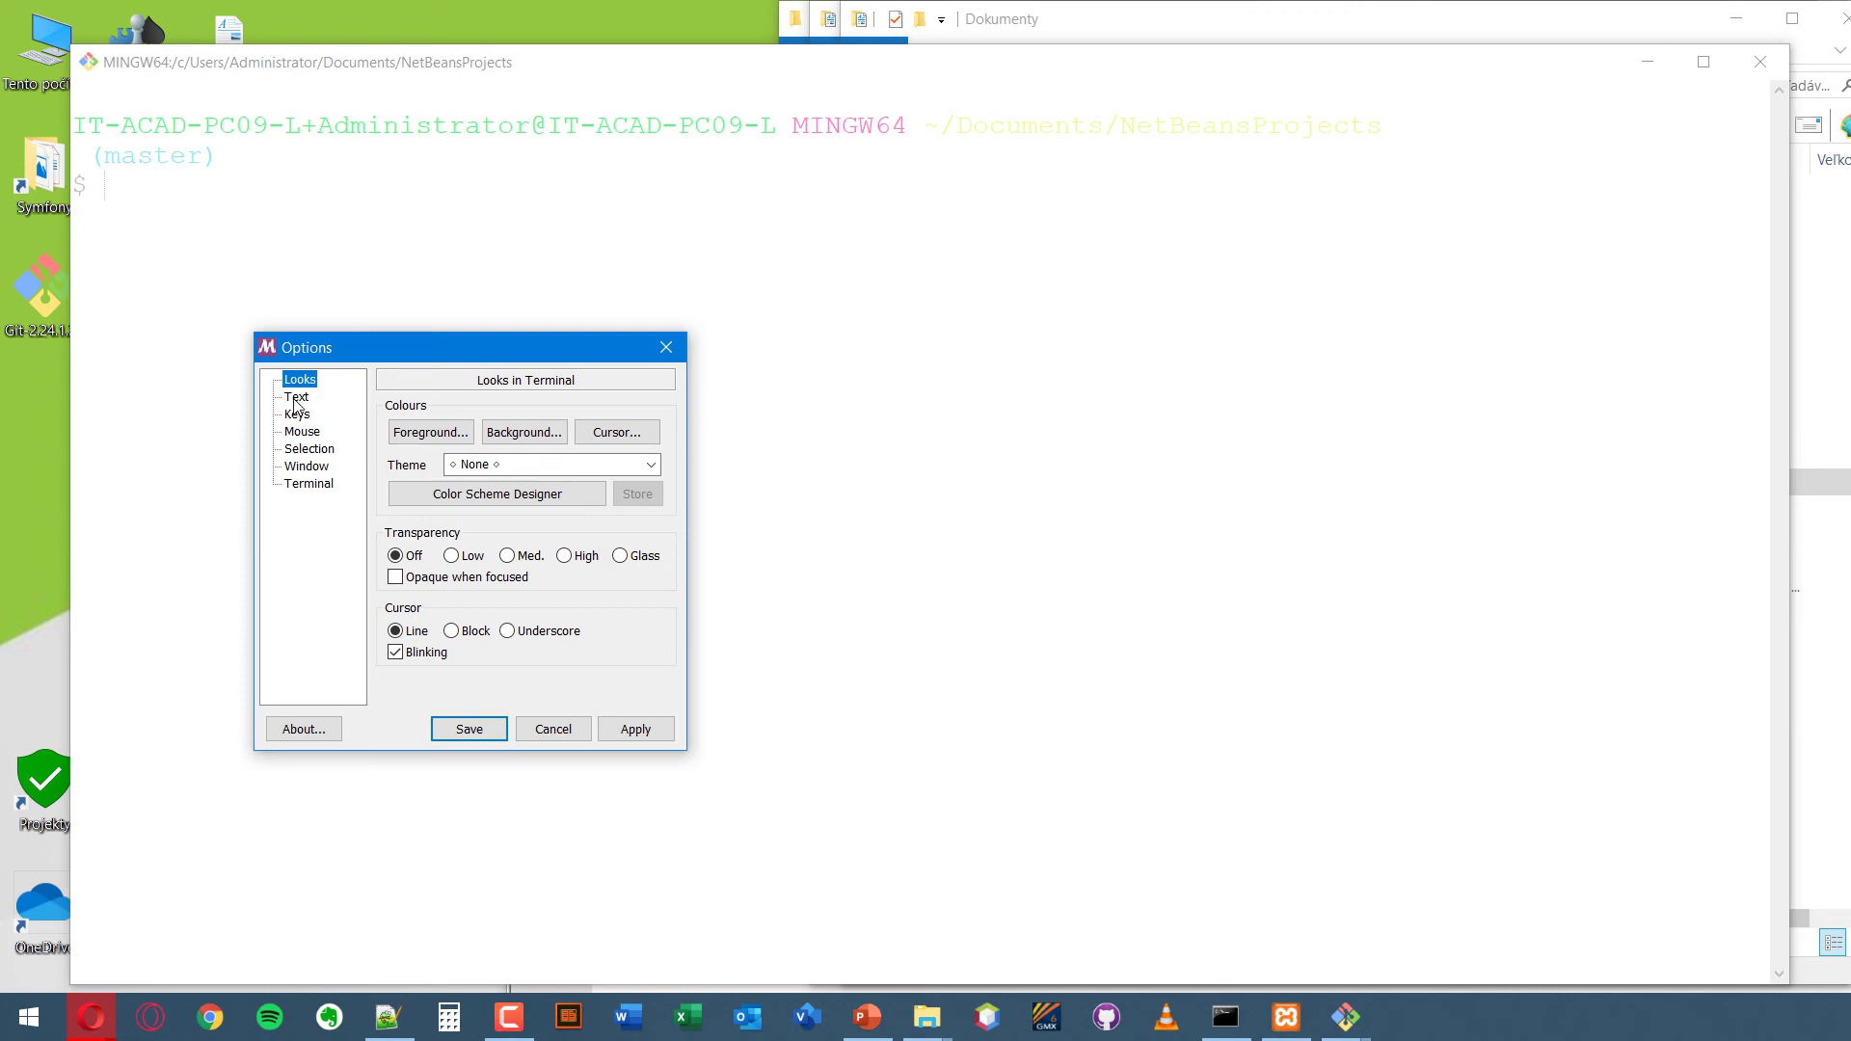
- Look at the foreground and cursor colour choices for the terminal, cancelling both colour pickers
left_click(431, 442)
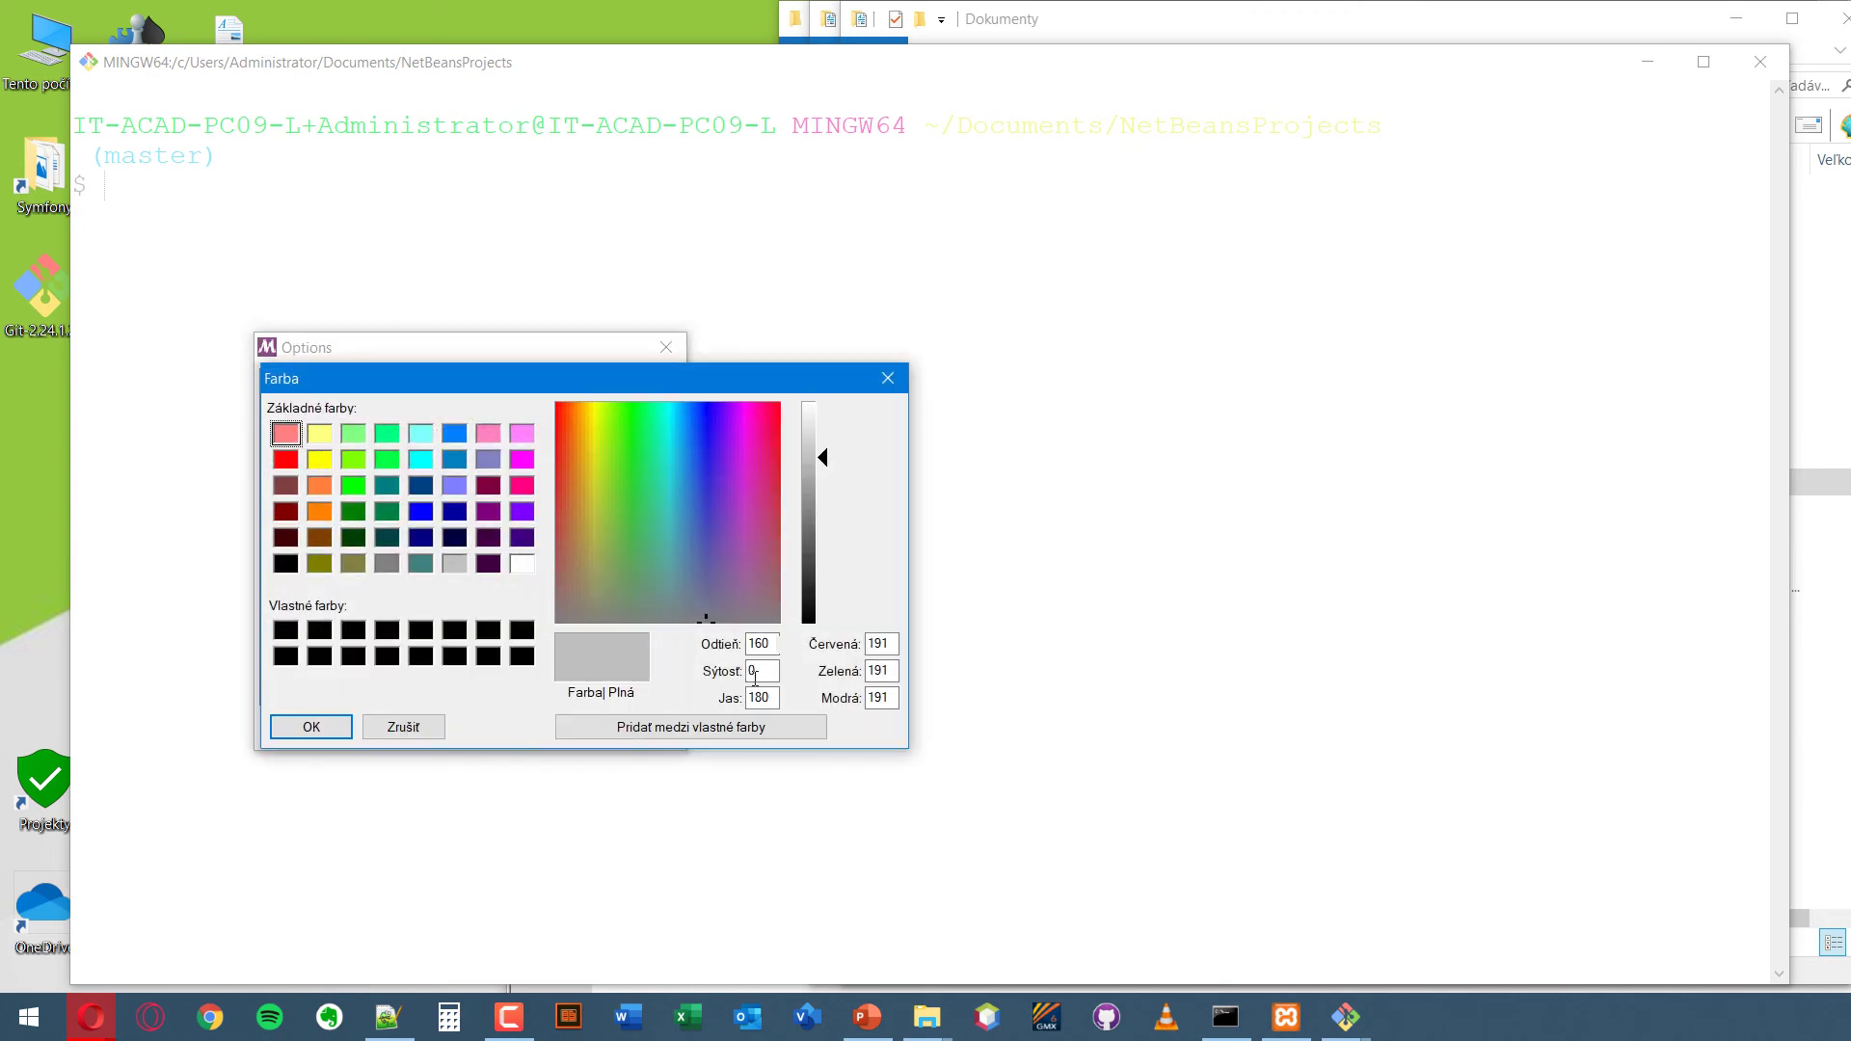
left_click(366, 721)
left_click(617, 432)
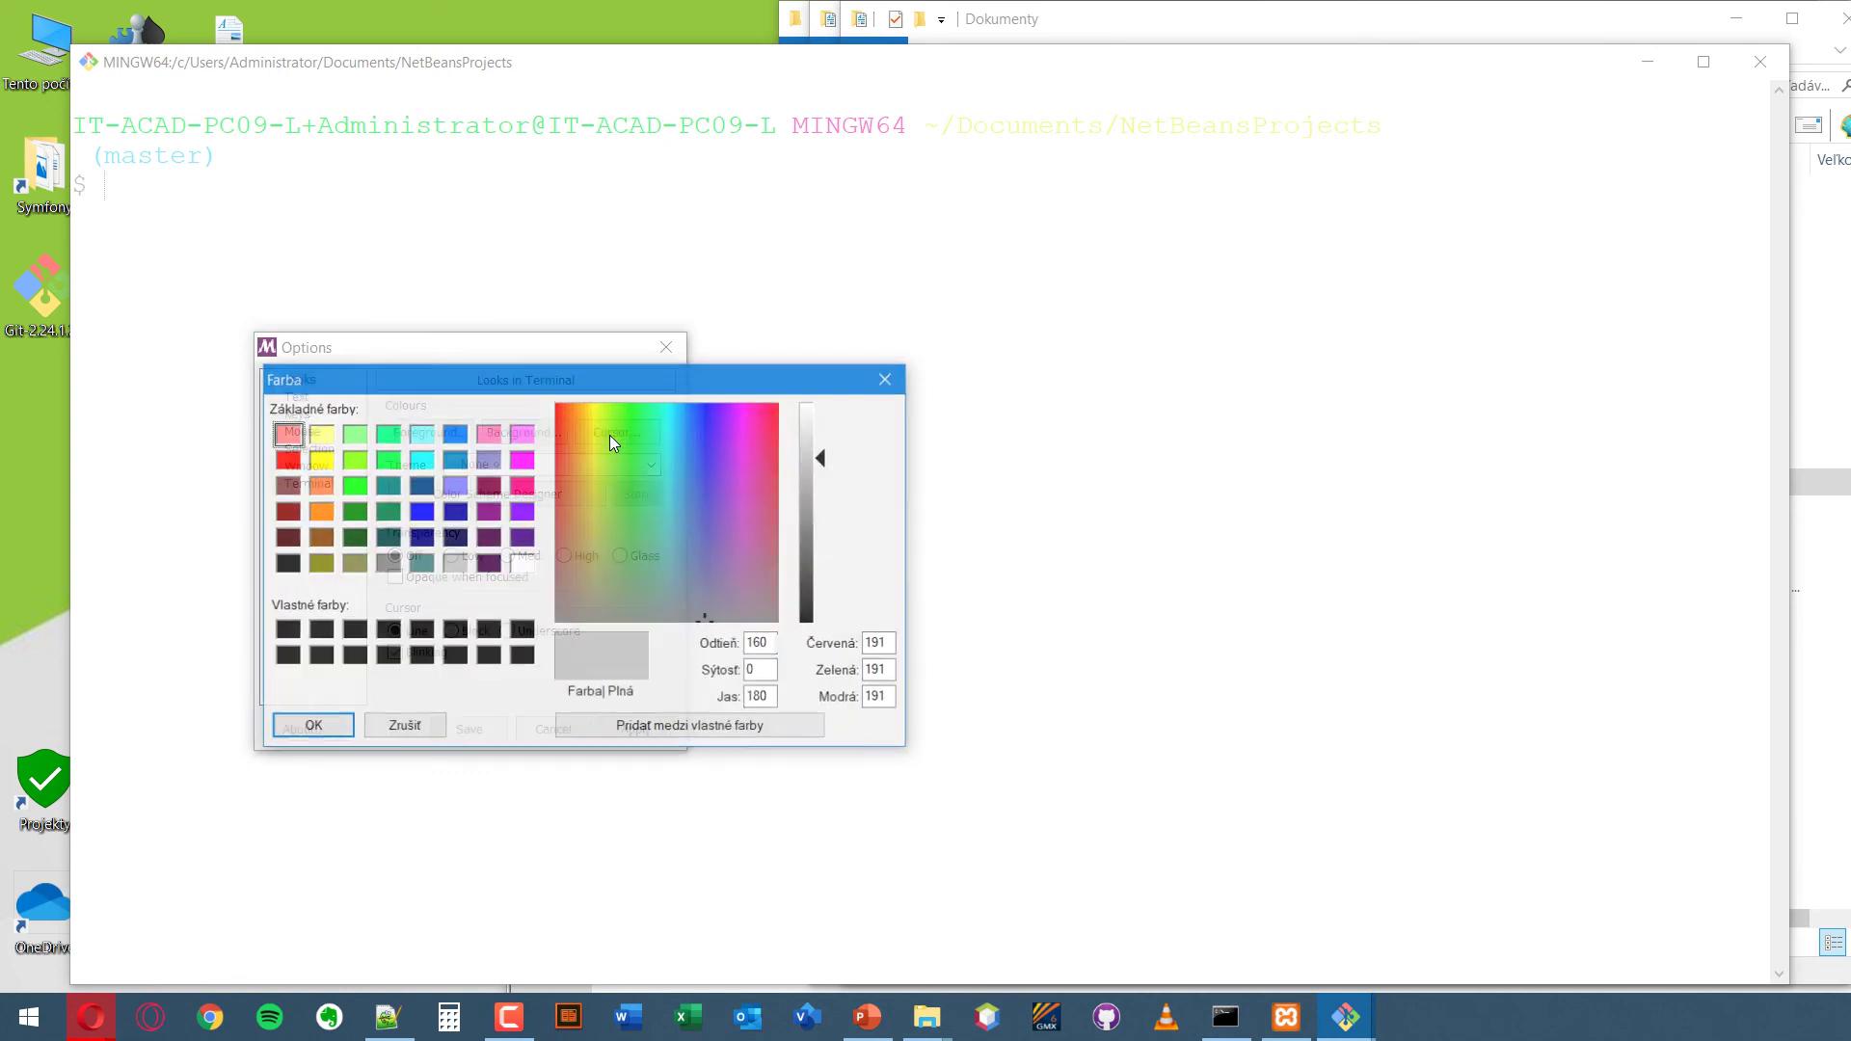
left_click(403, 730)
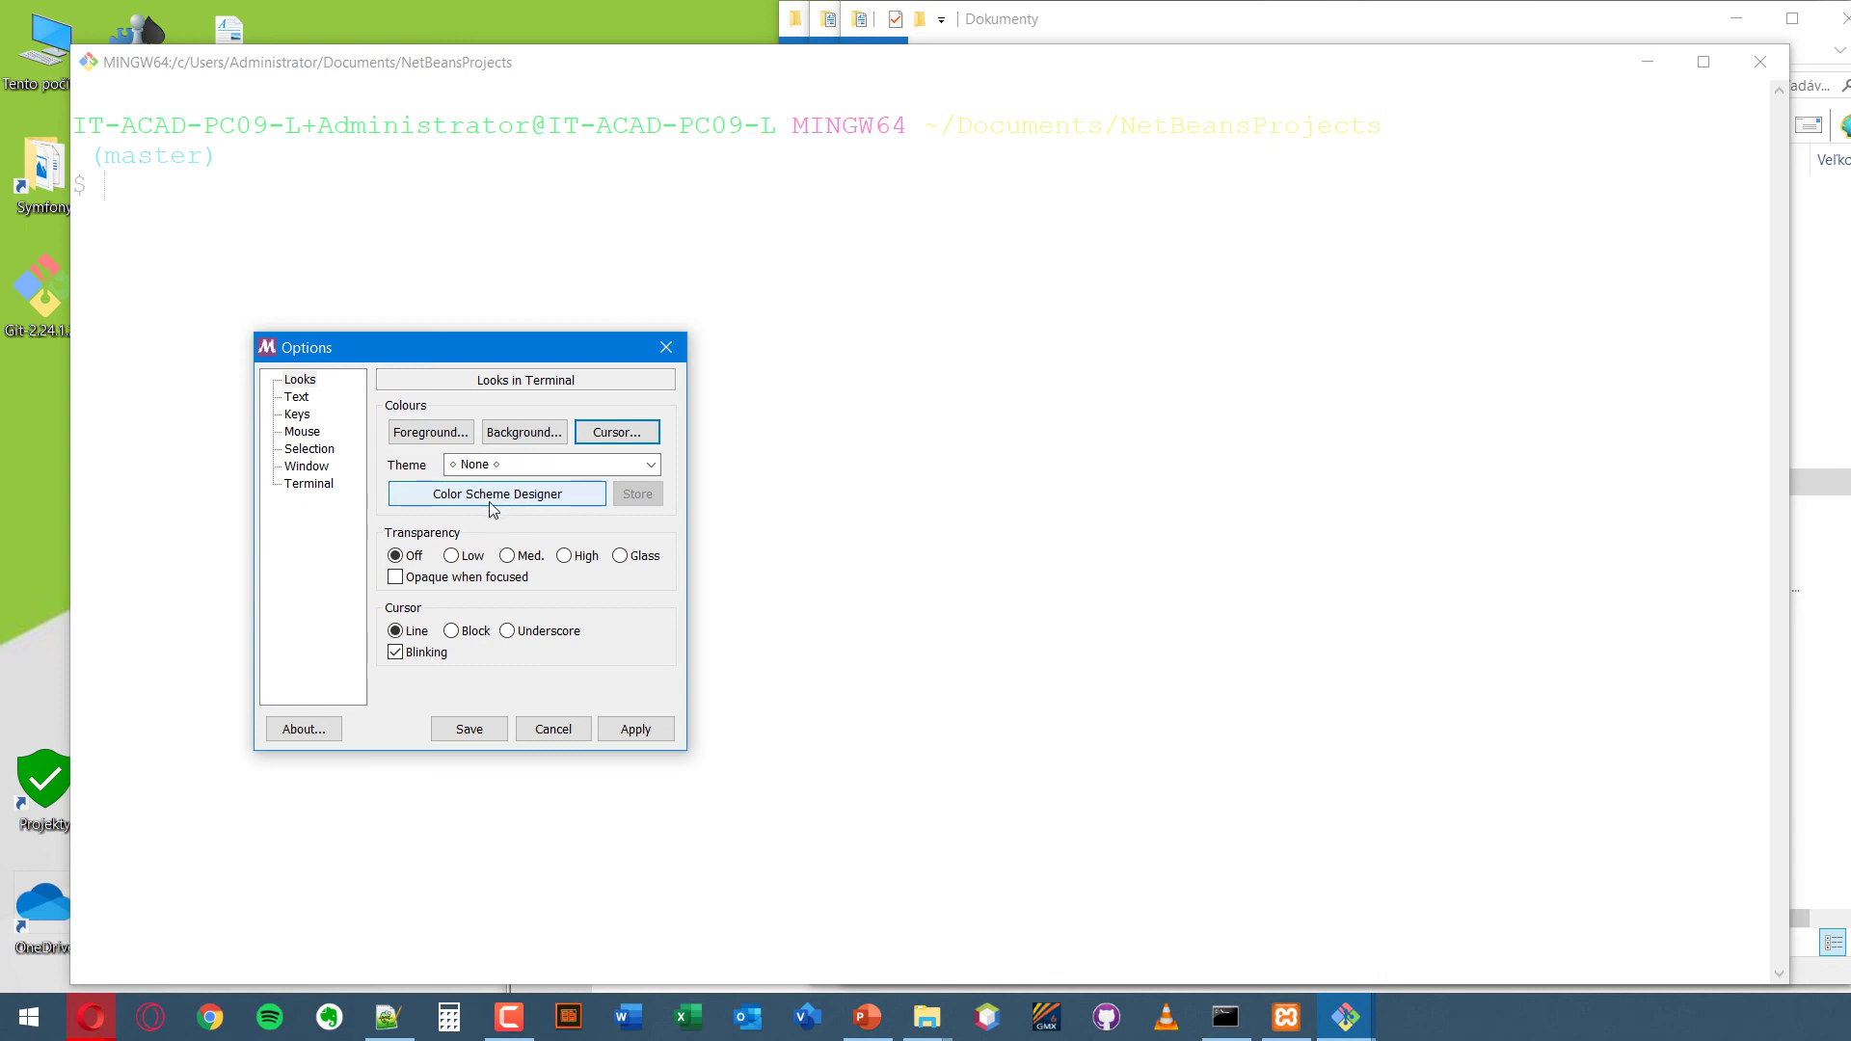
- Set the terminal font to Consolas at size 24 and apply it
left_click(306, 401)
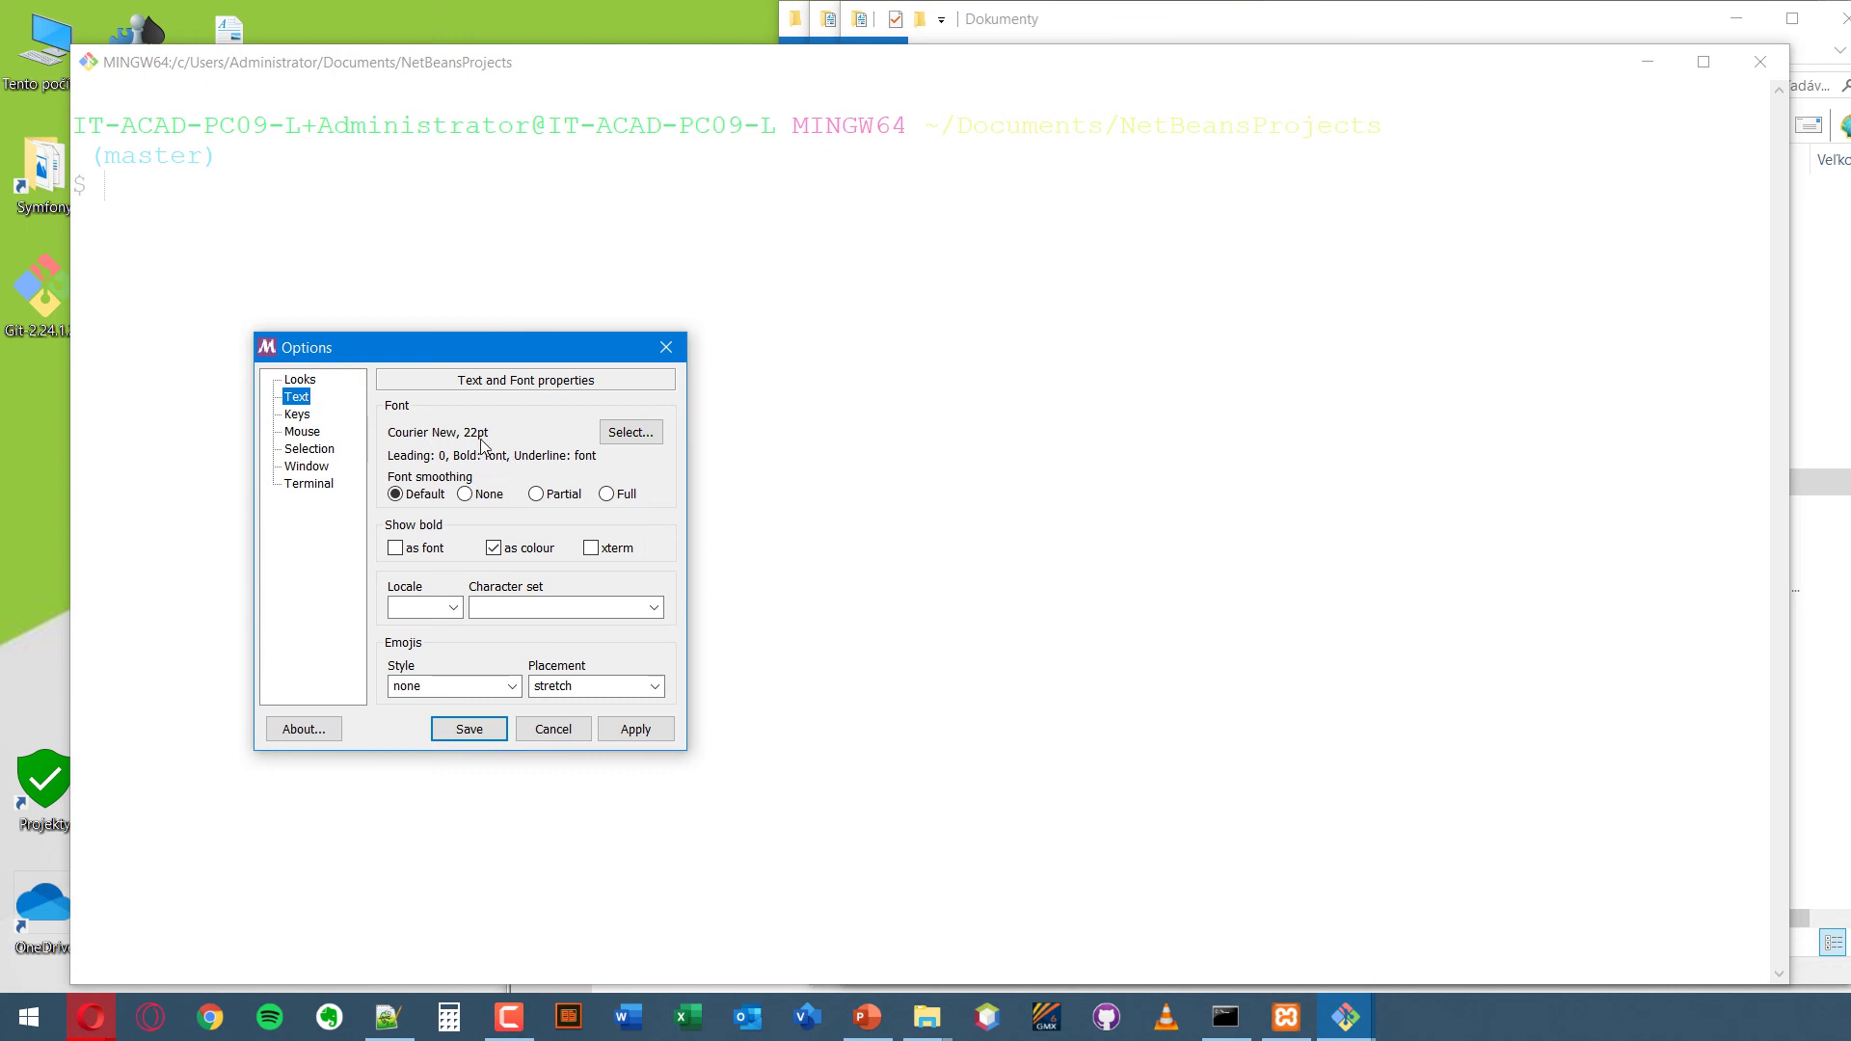
left_click(612, 432)
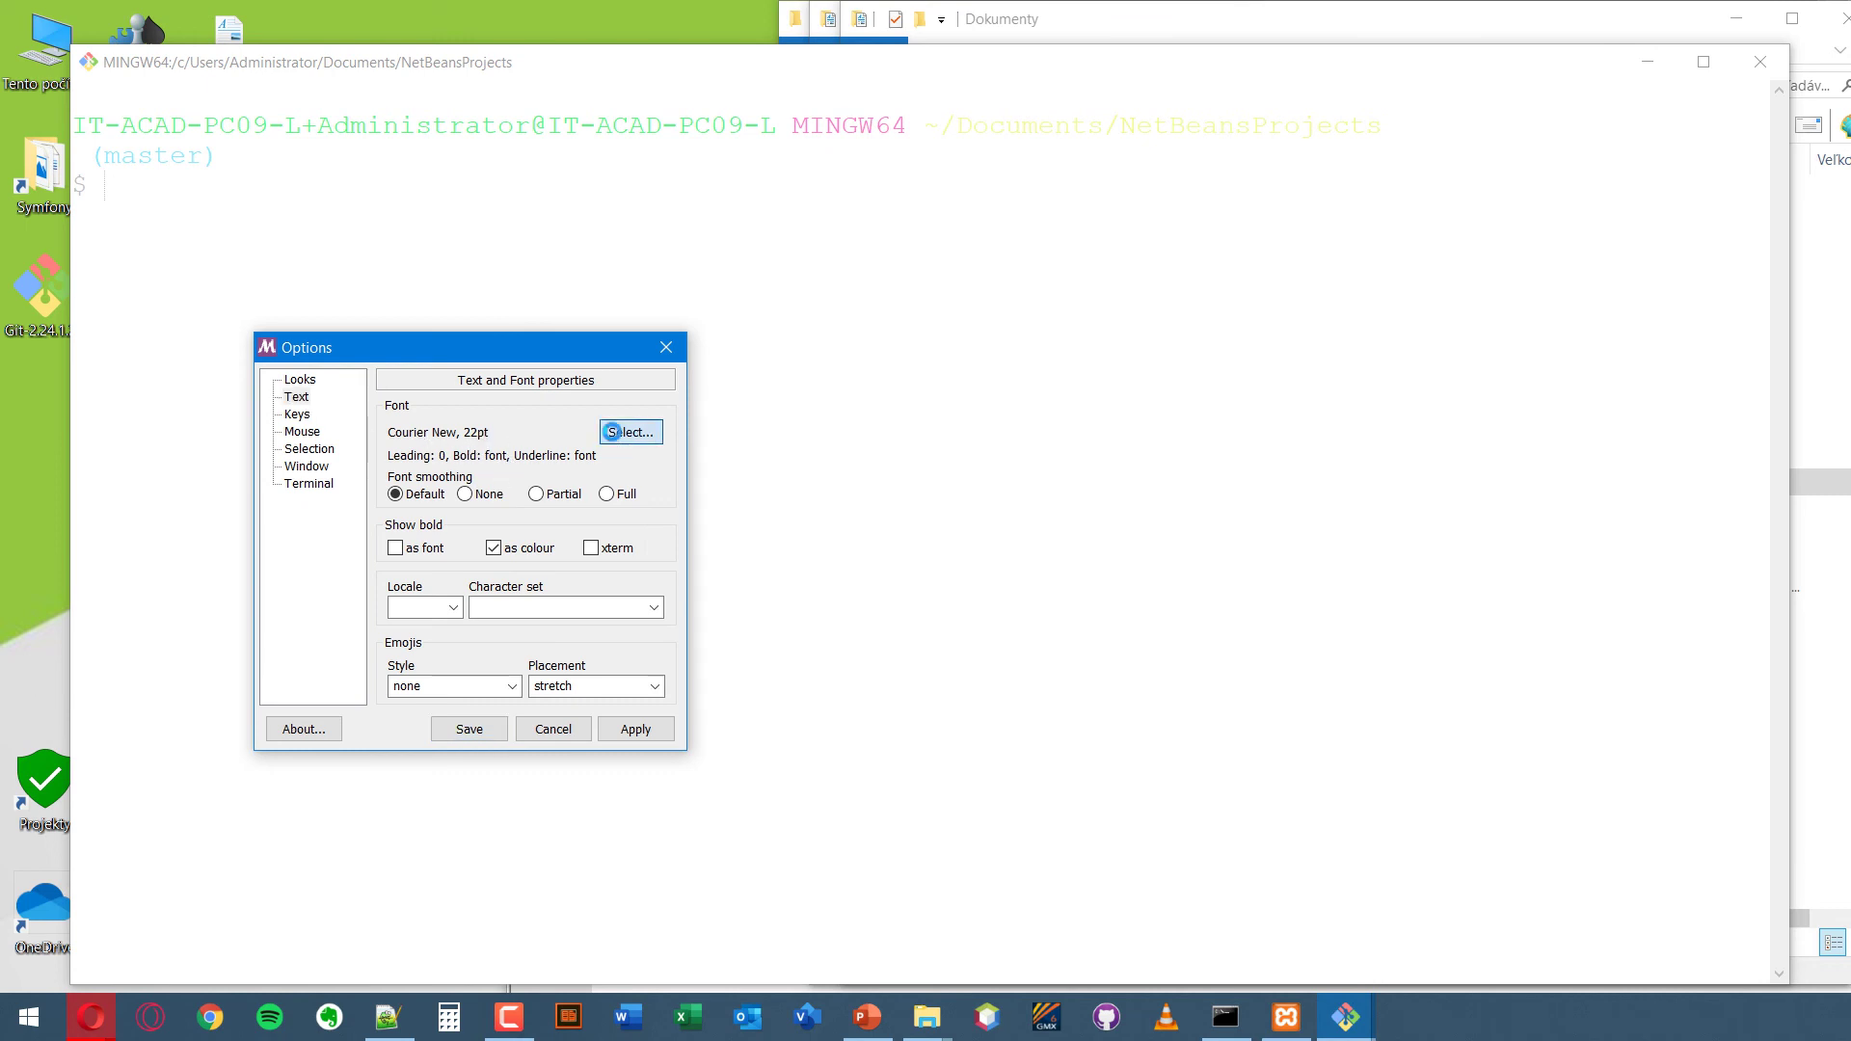
left_click(368, 583)
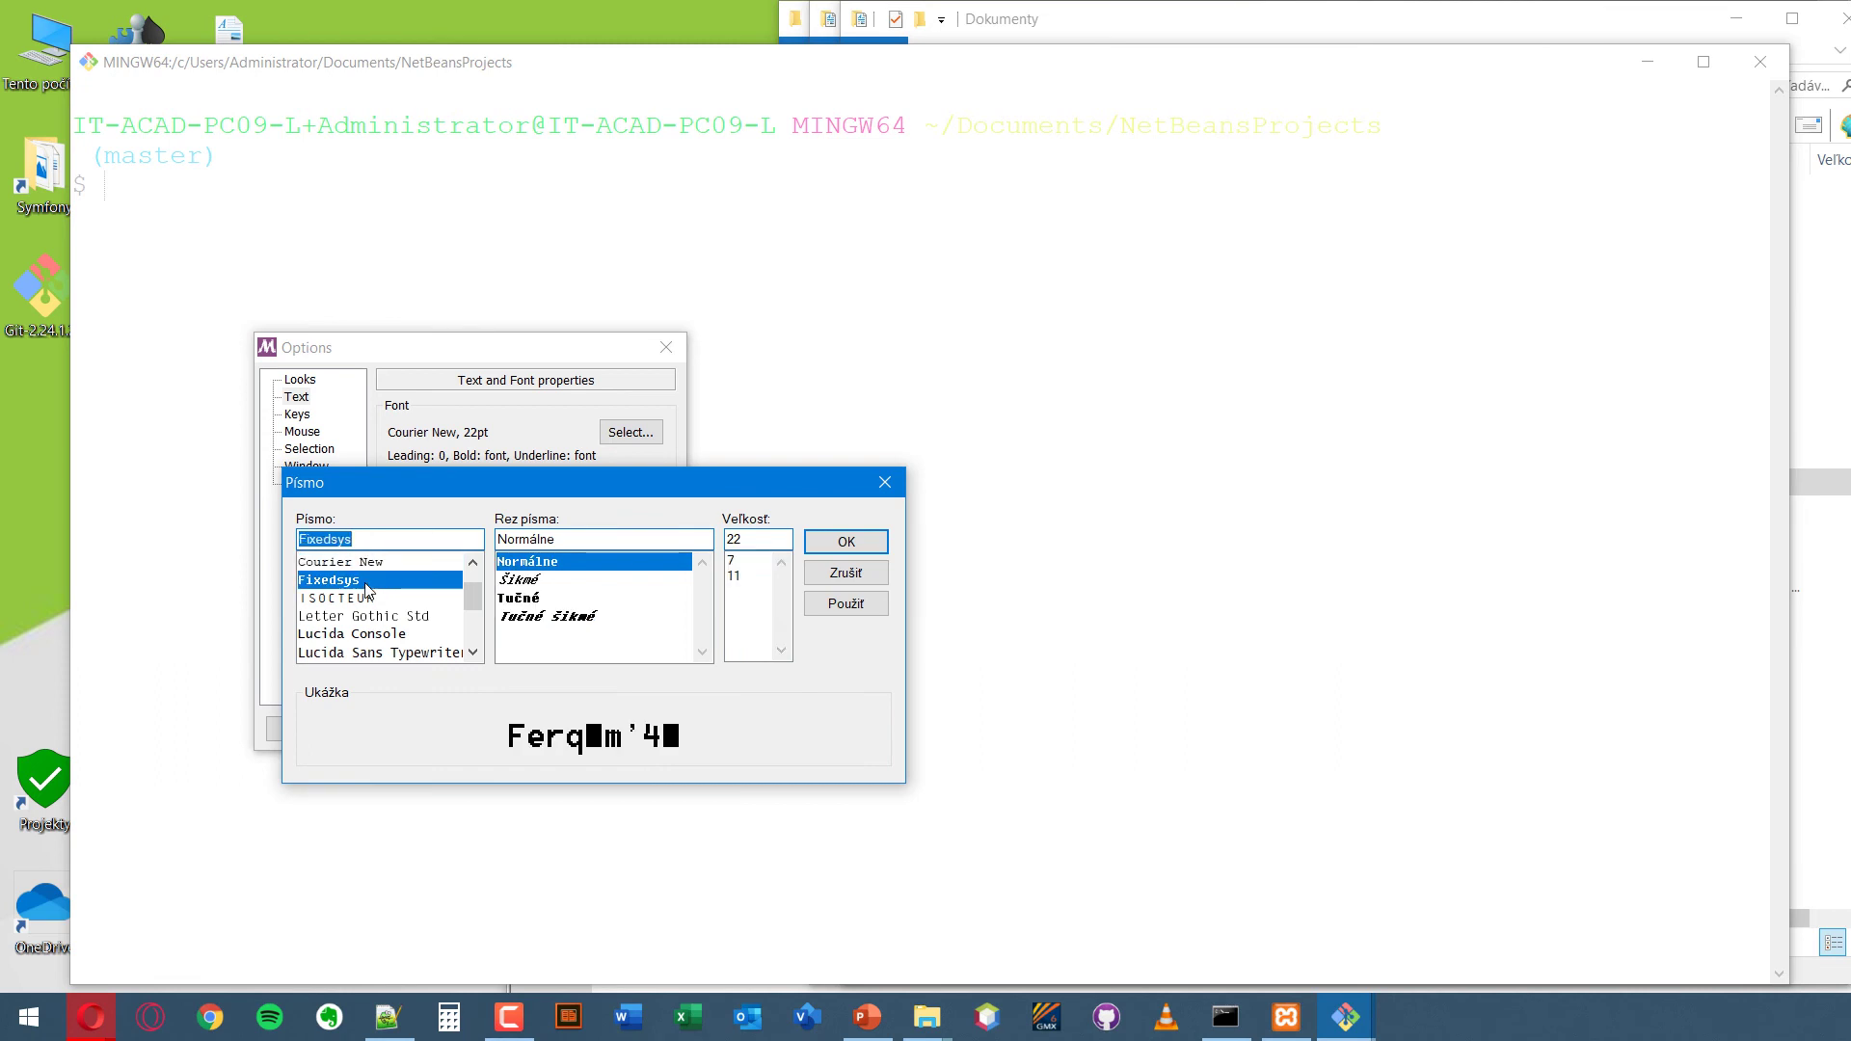
type("co")
left_click(367, 564)
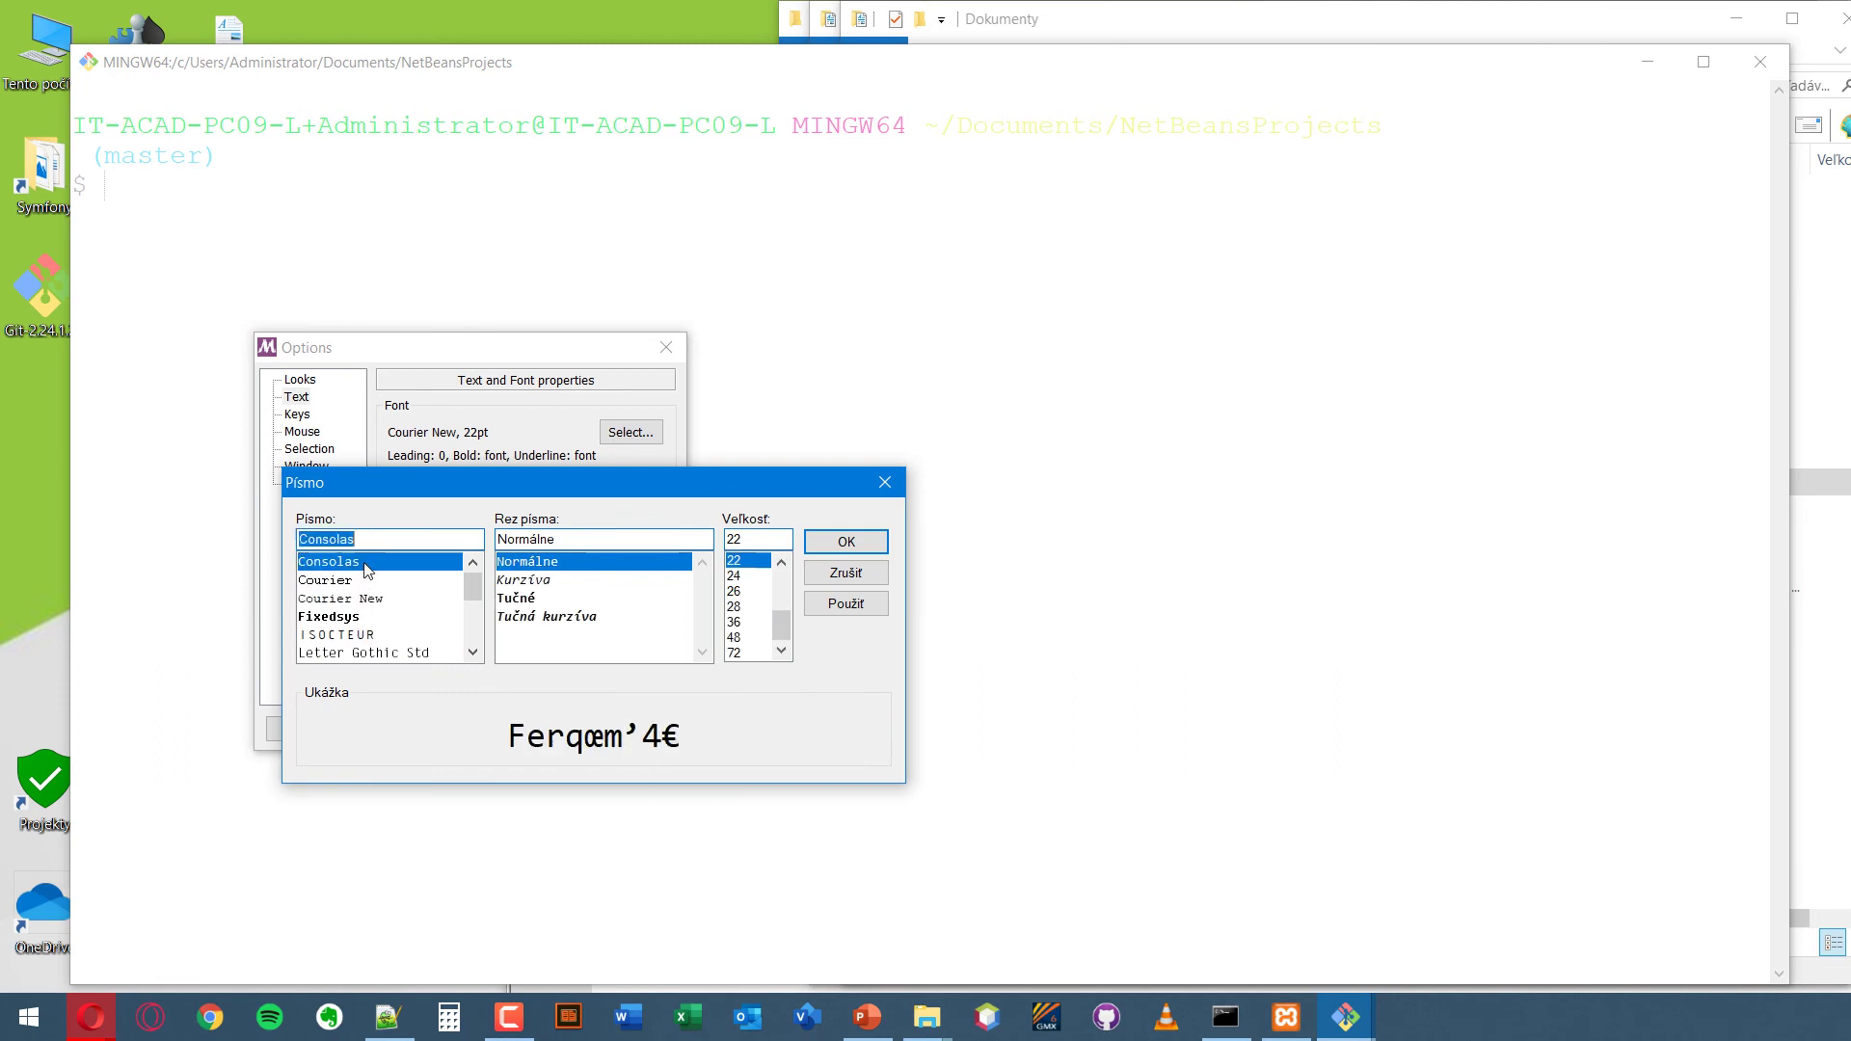
left_click(742, 607)
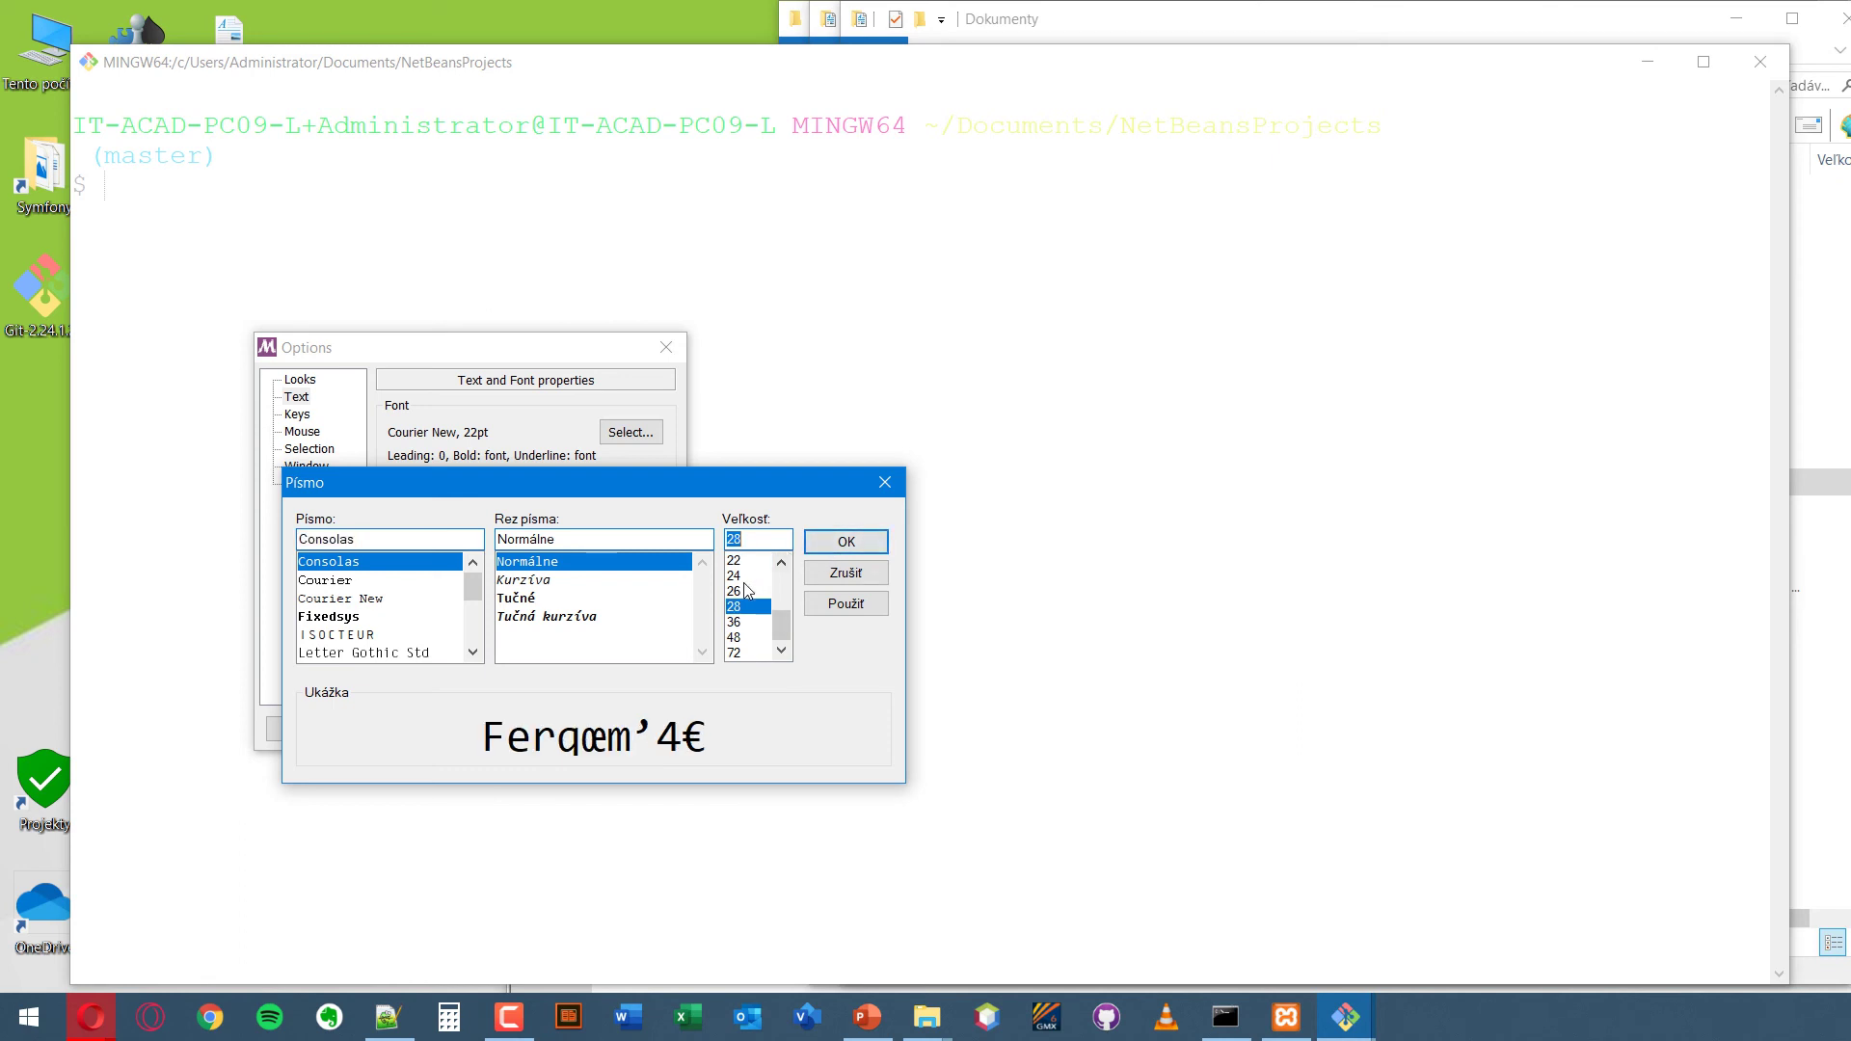
left_click(740, 577)
left_click(845, 542)
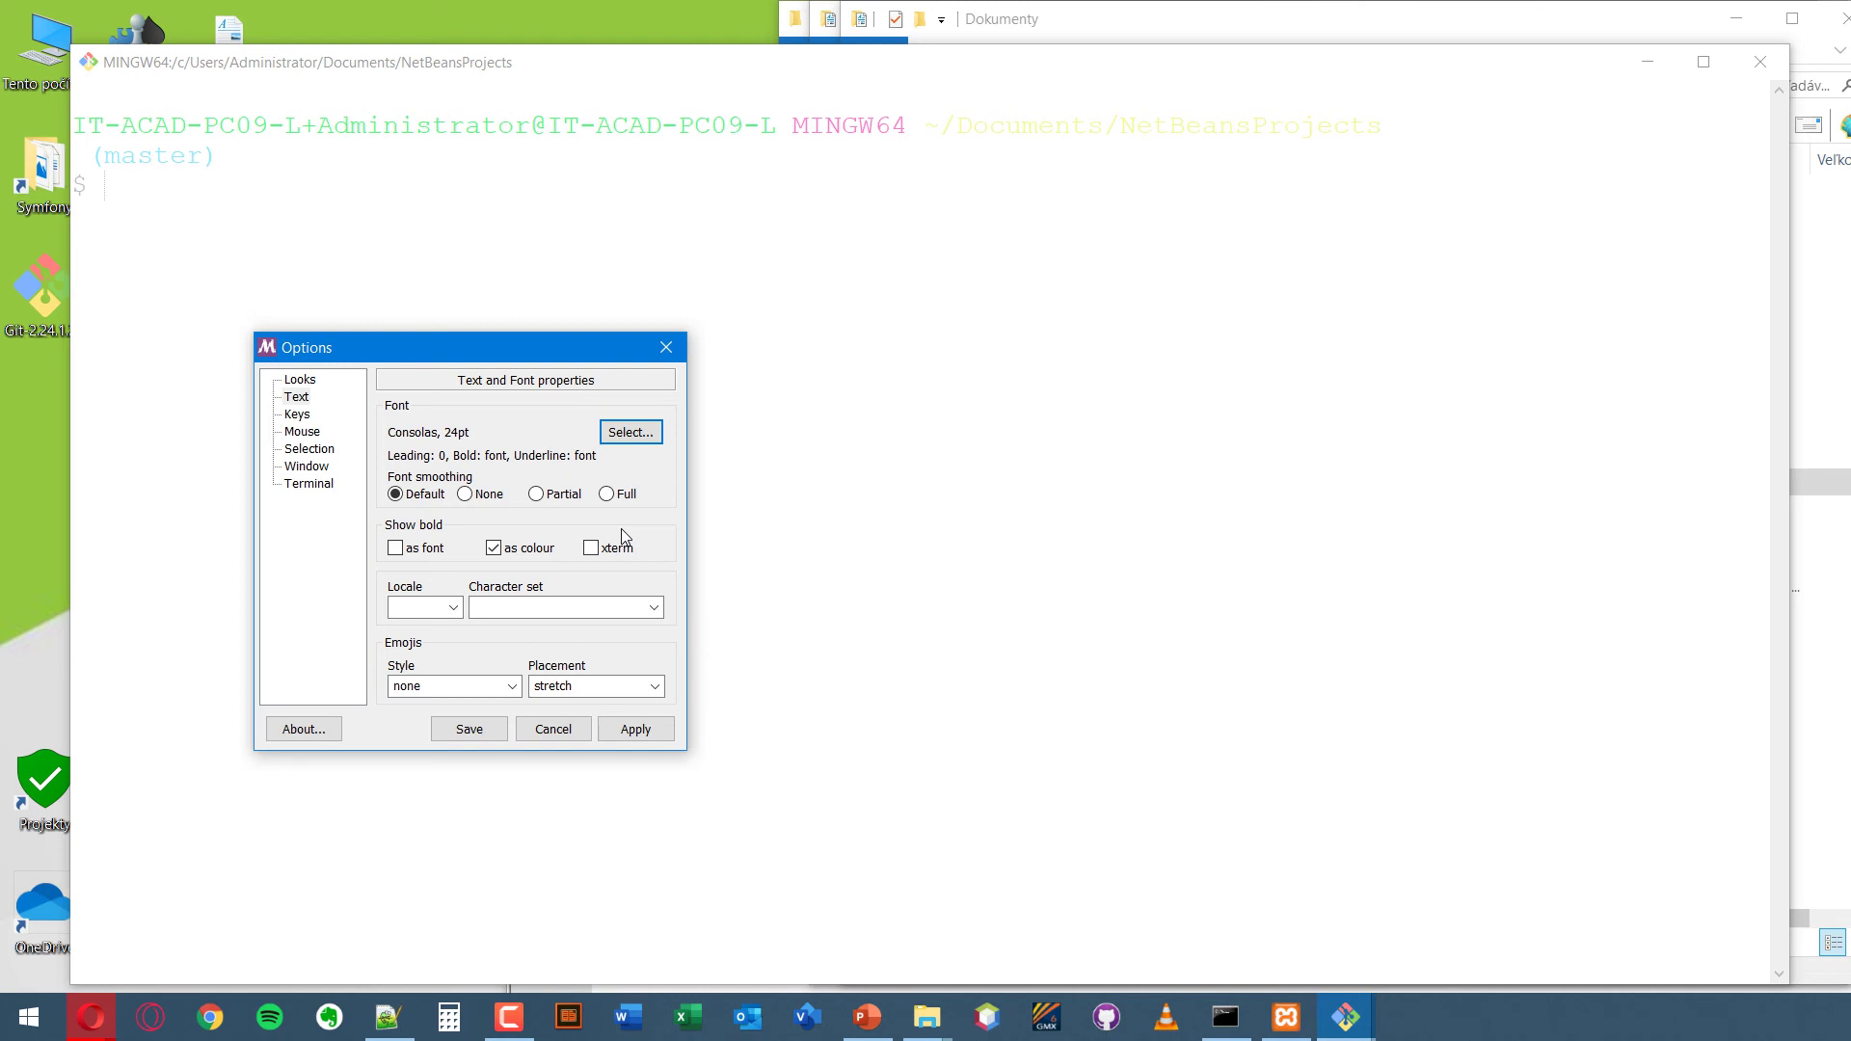
left_click(632, 727)
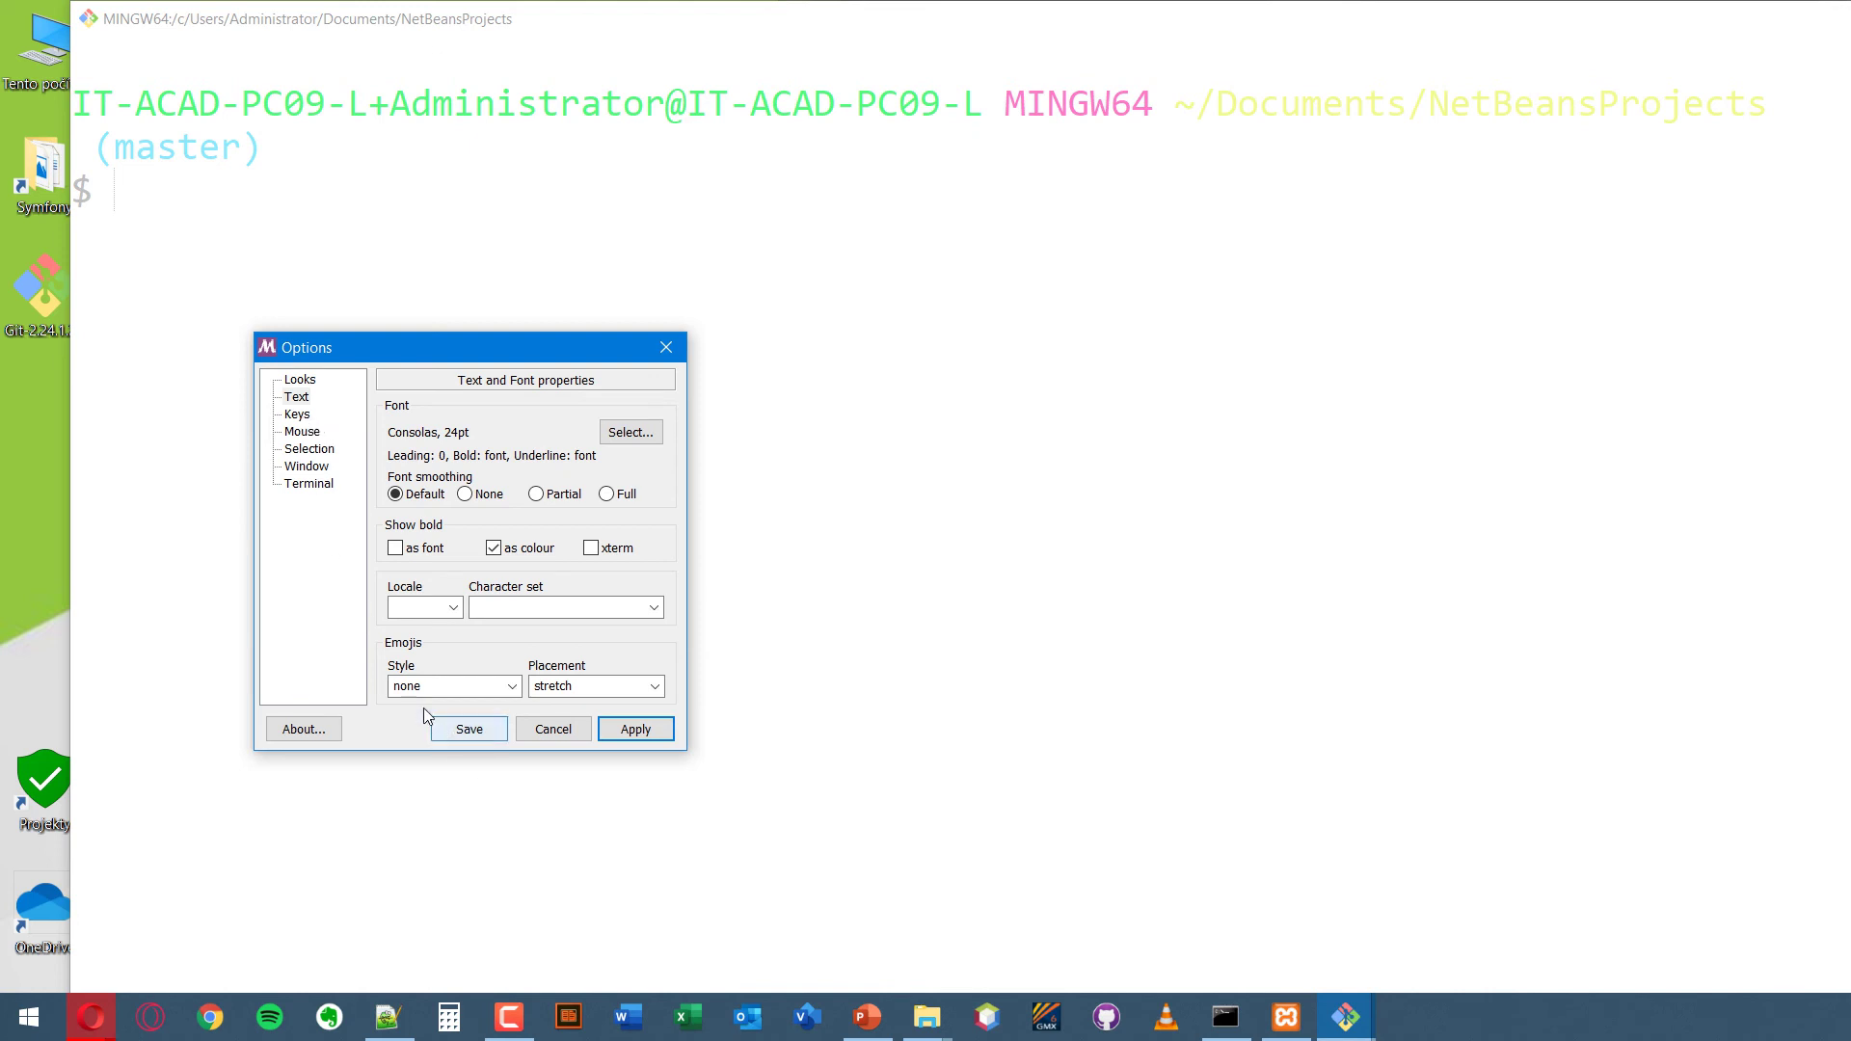
- Check the terminal's keyboard and mouse settings, and return to its appearance settings
left_click(296, 416)
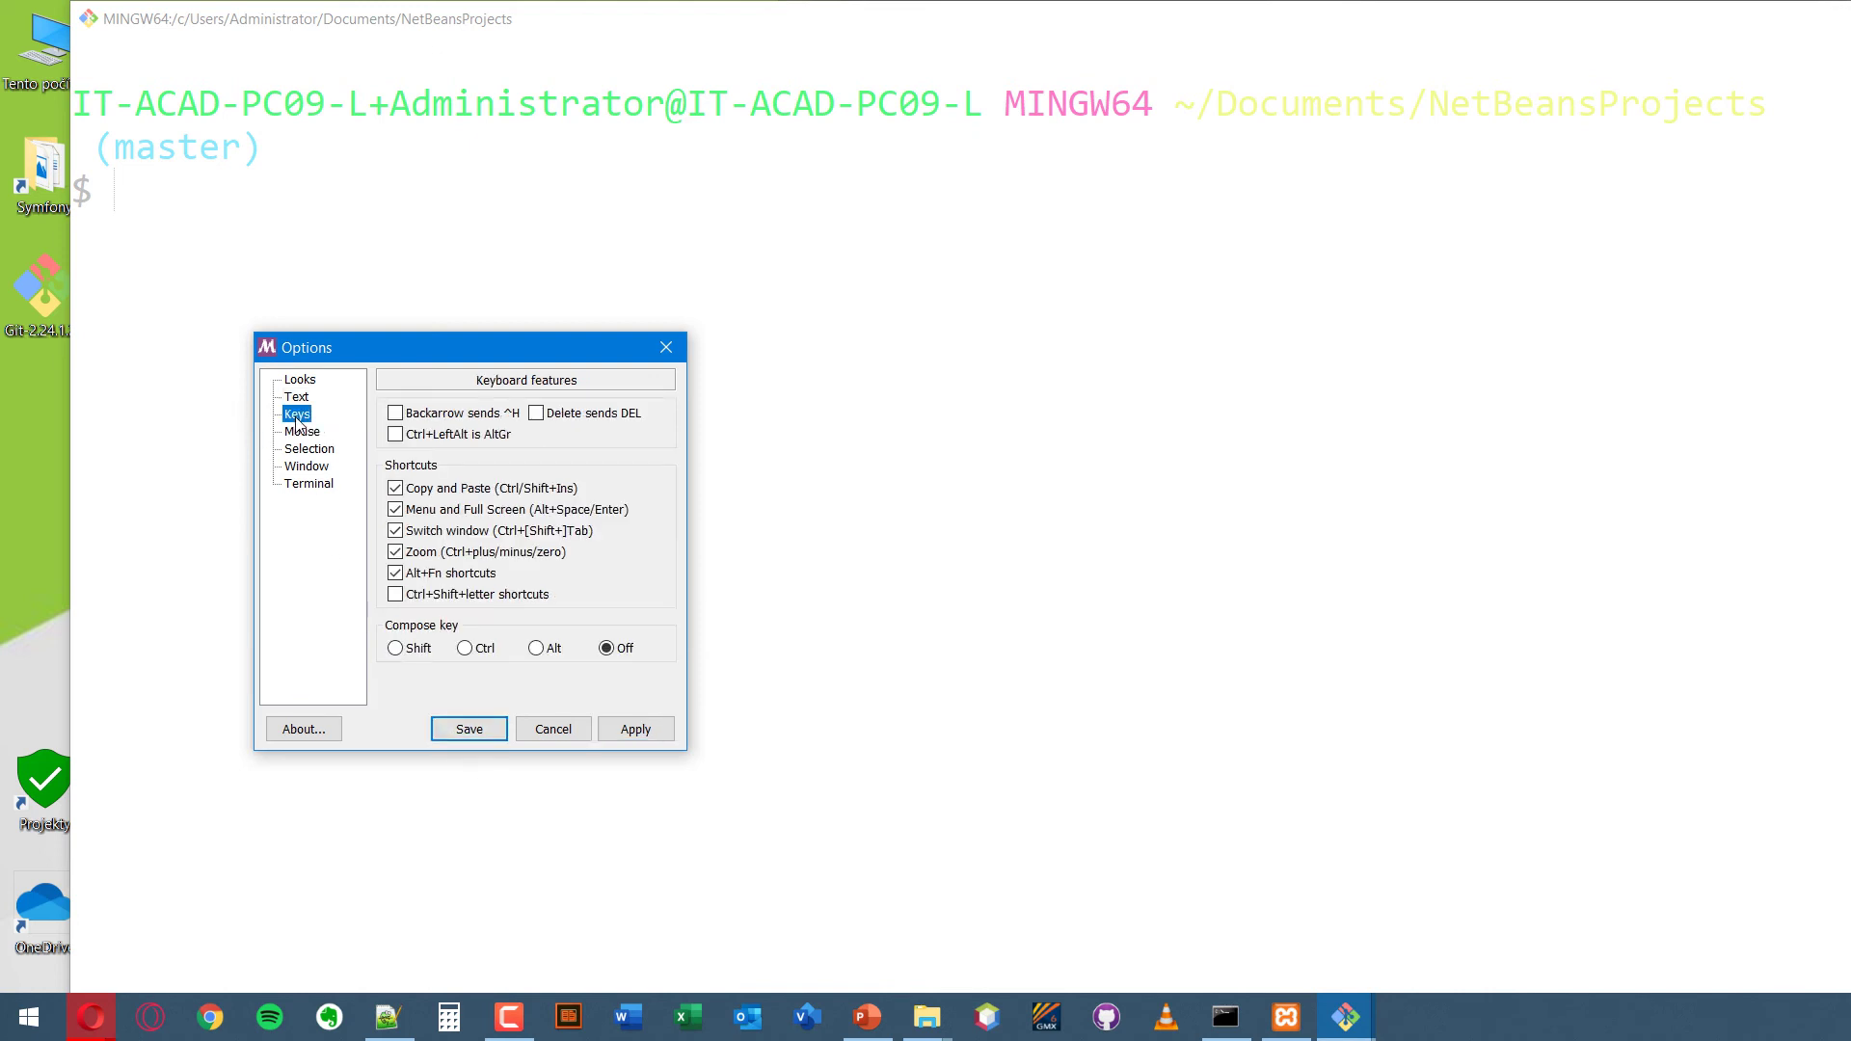
left_click(299, 432)
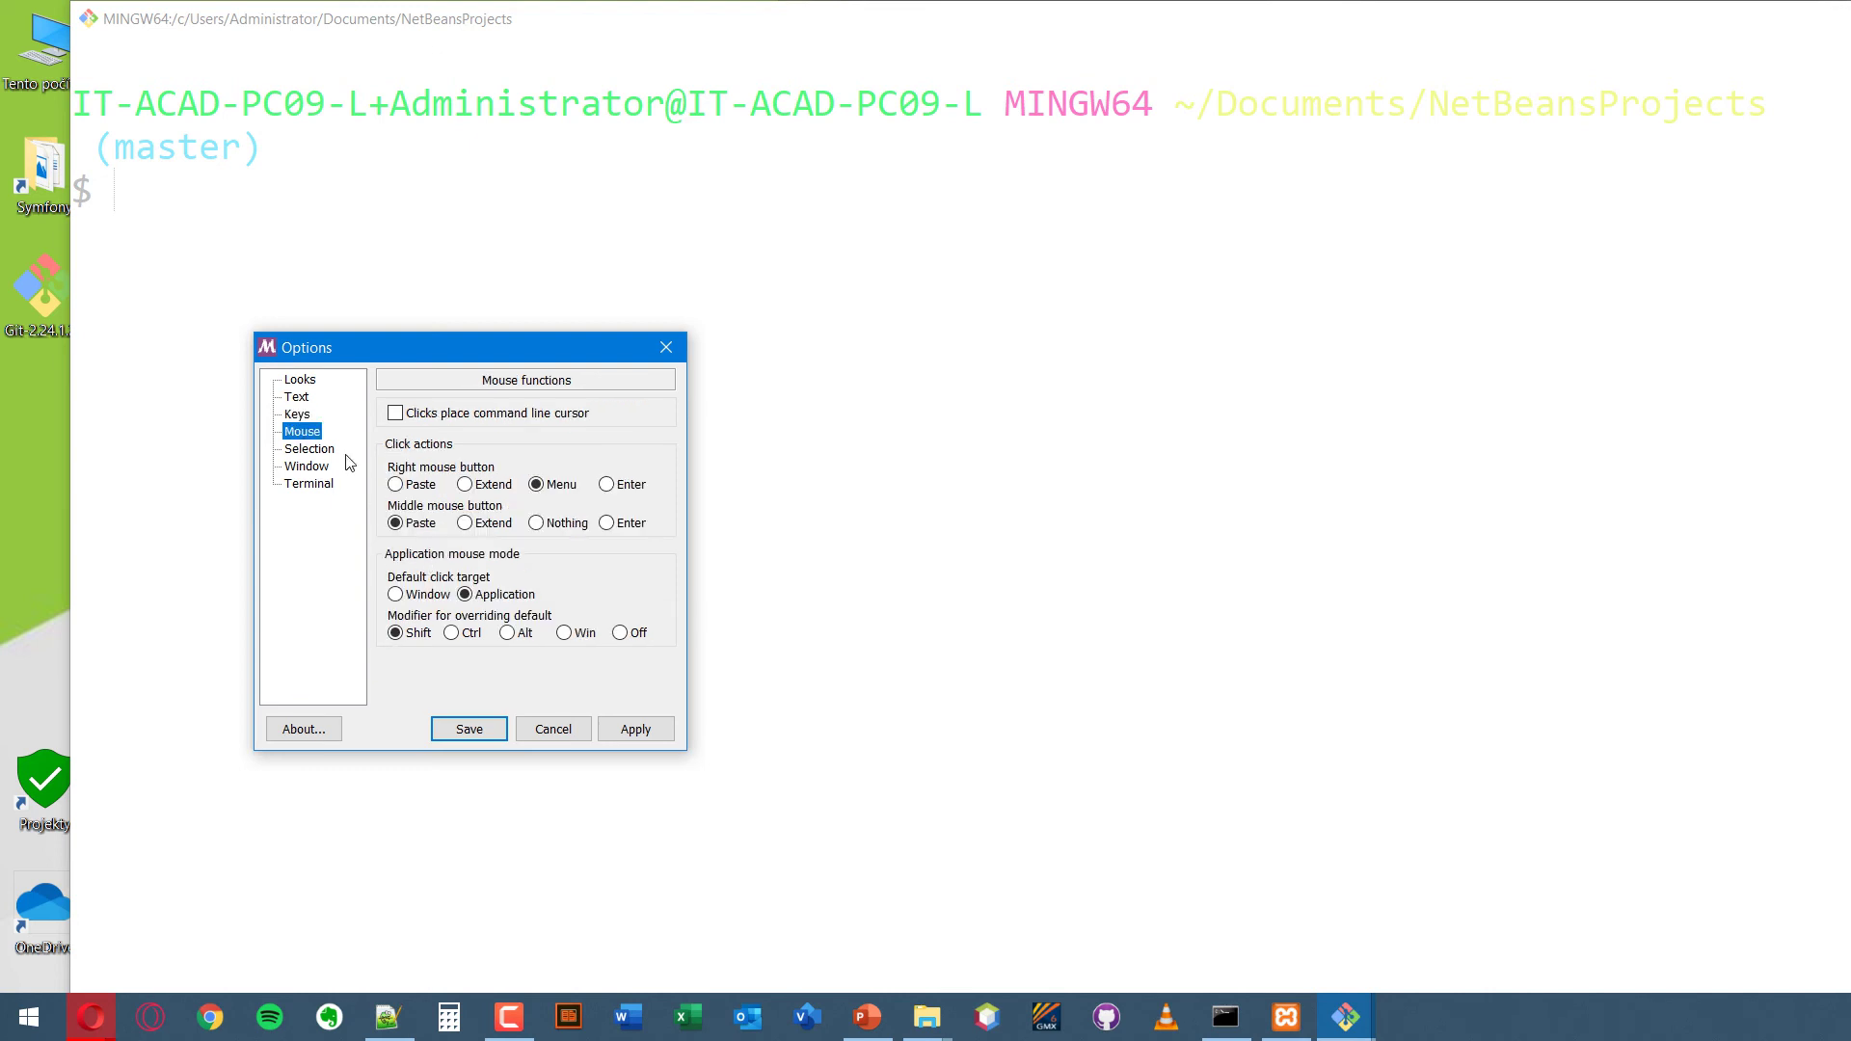
left_click(303, 382)
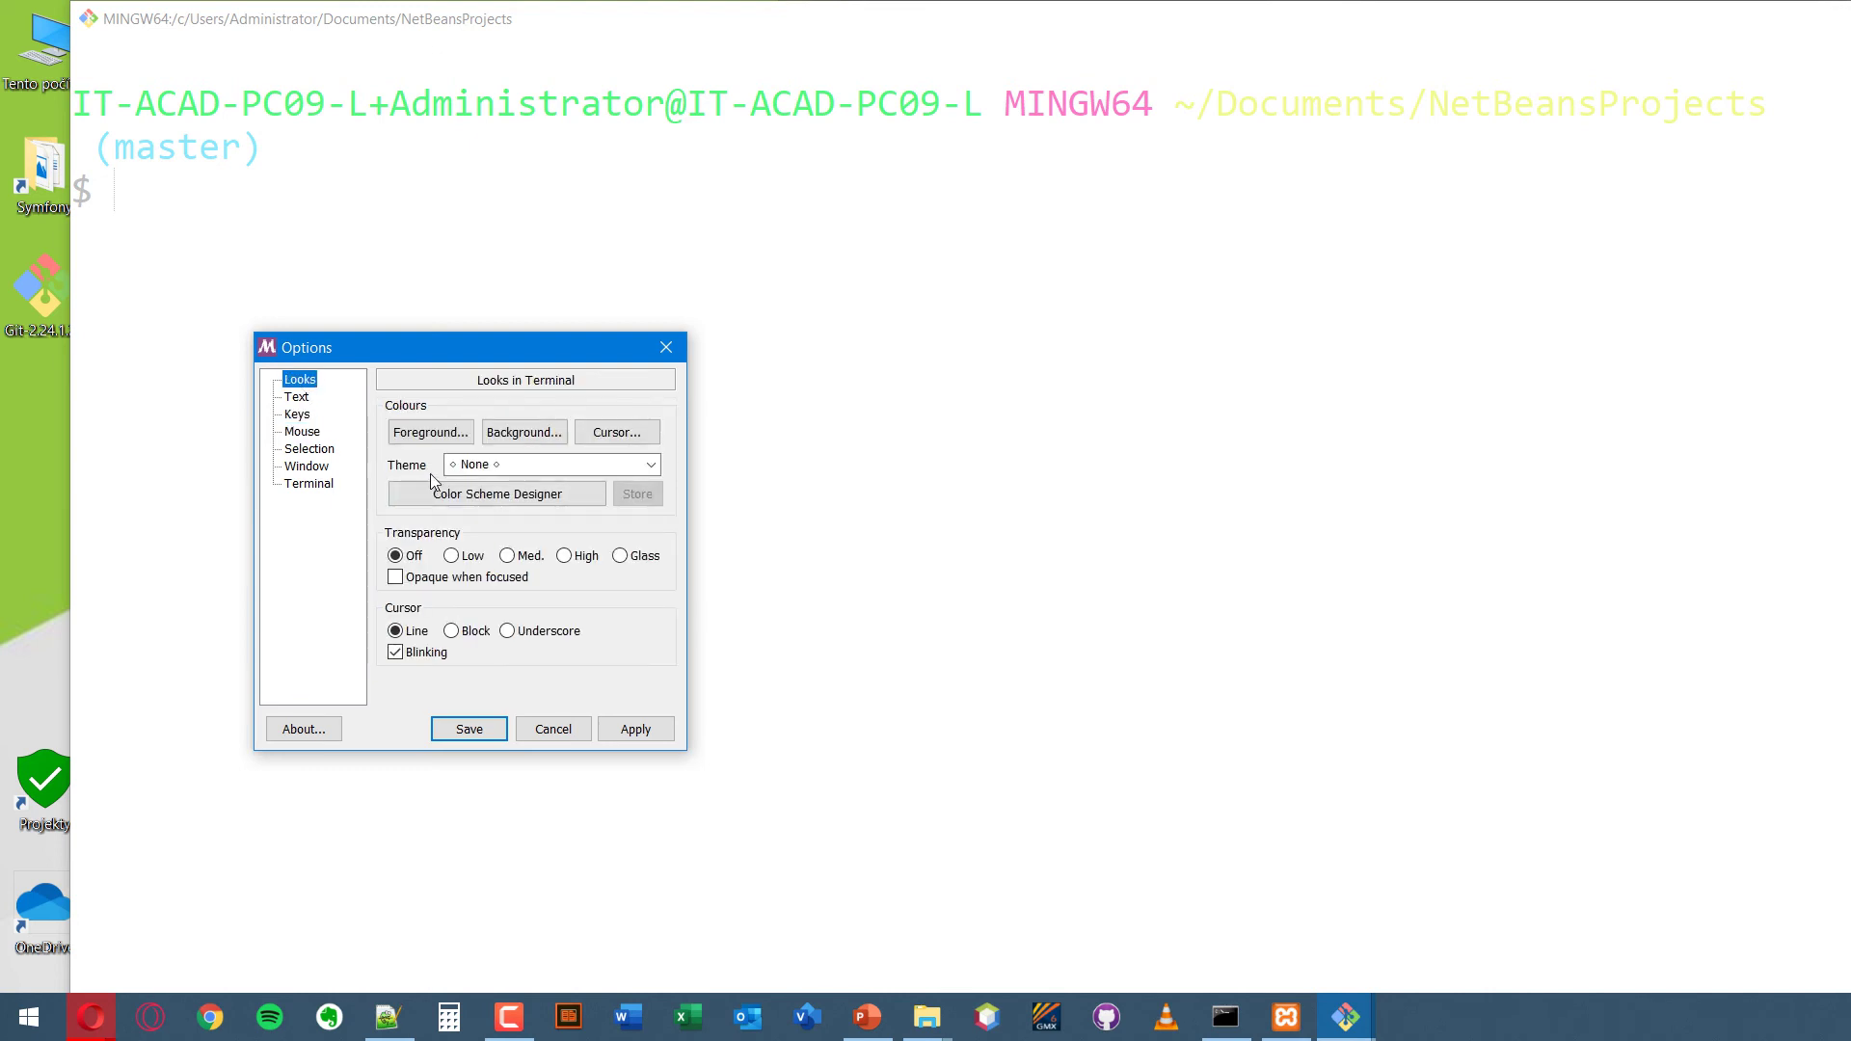
- Try the flat-ui, rosipov and dracula themes on the terminal, applying each in turn
left_click(540, 465)
left_click(656, 466)
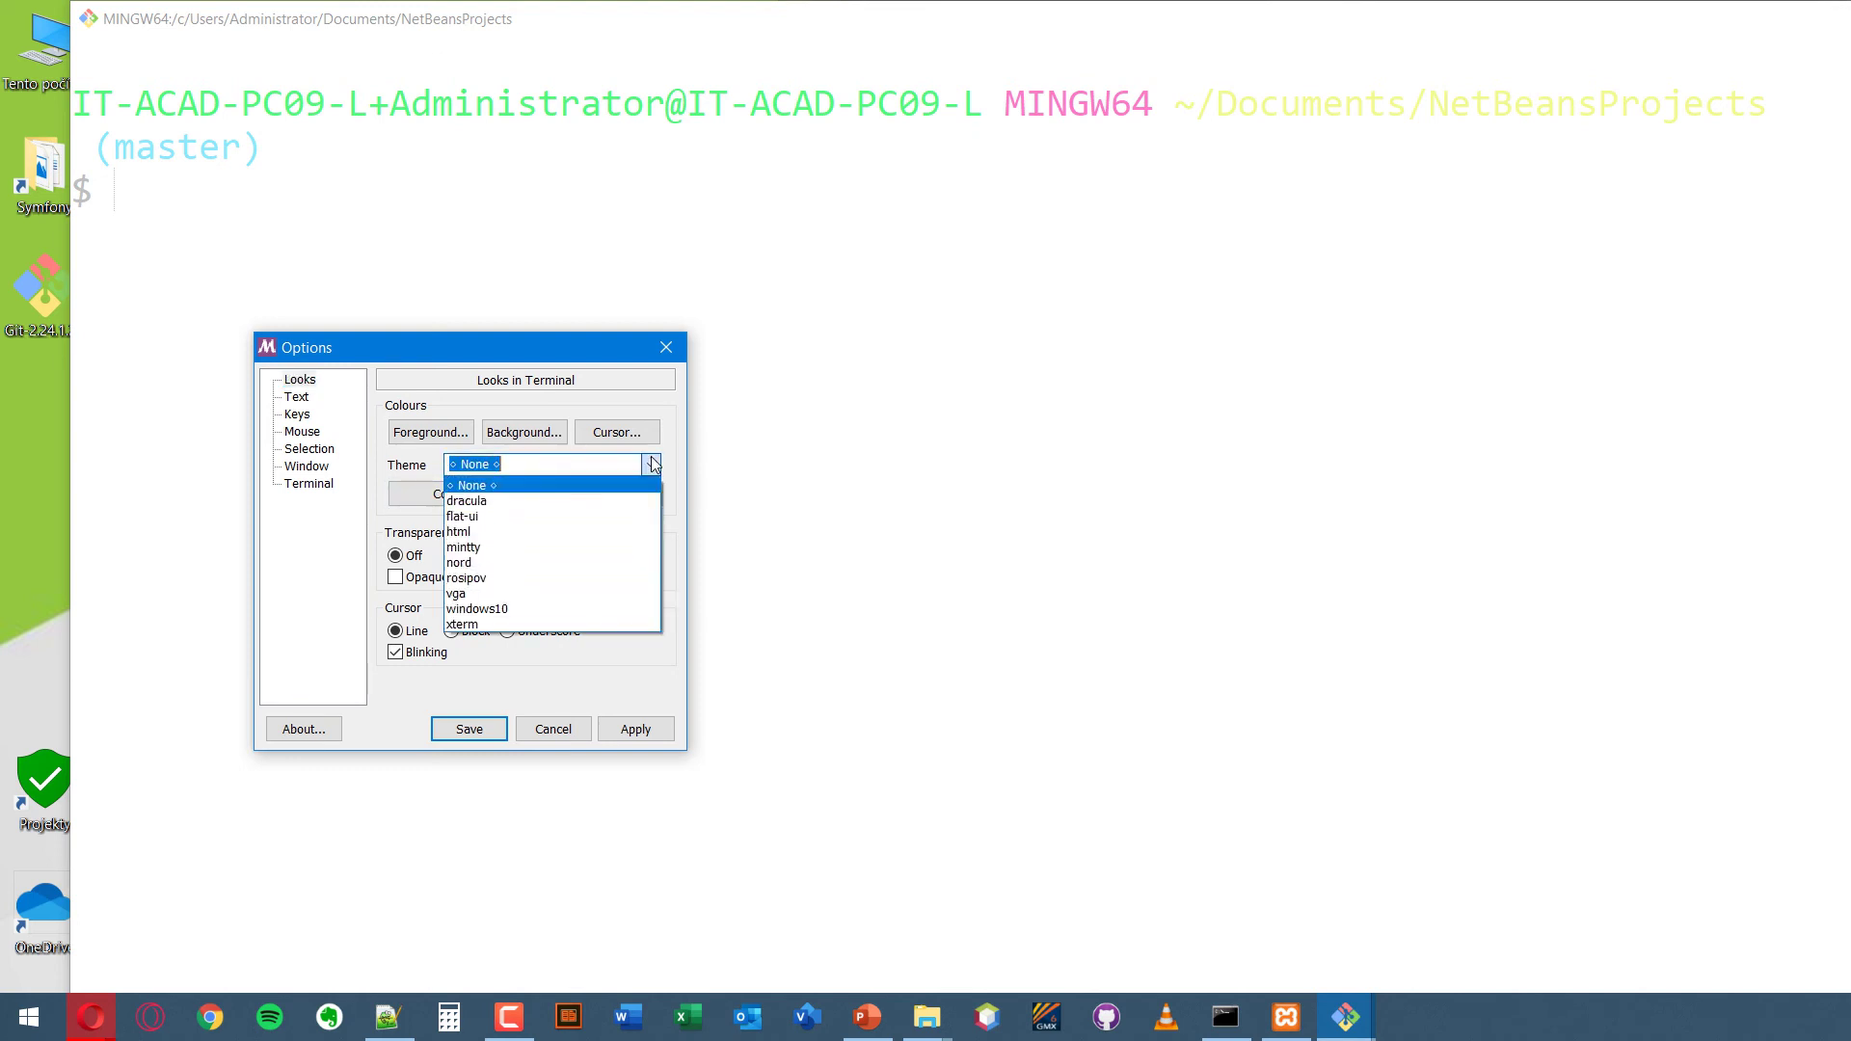
left_click(586, 519)
left_click(632, 729)
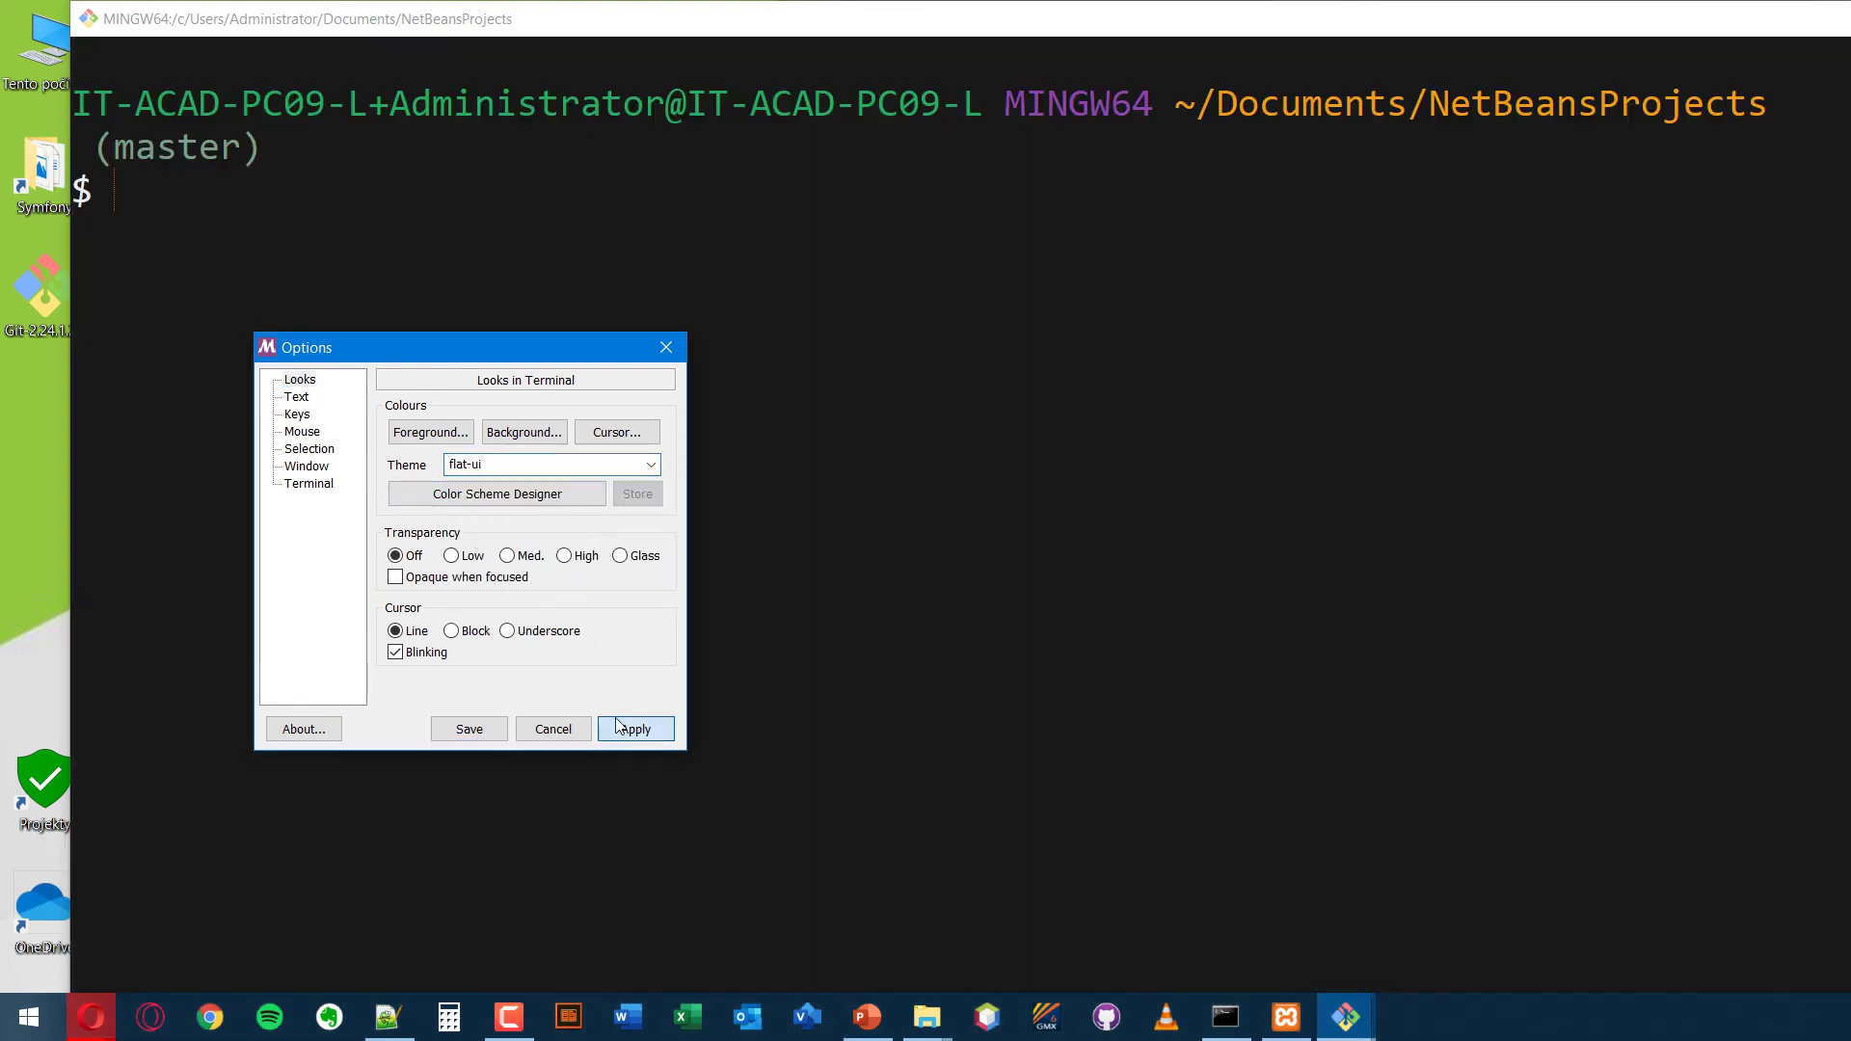
left_click(648, 464)
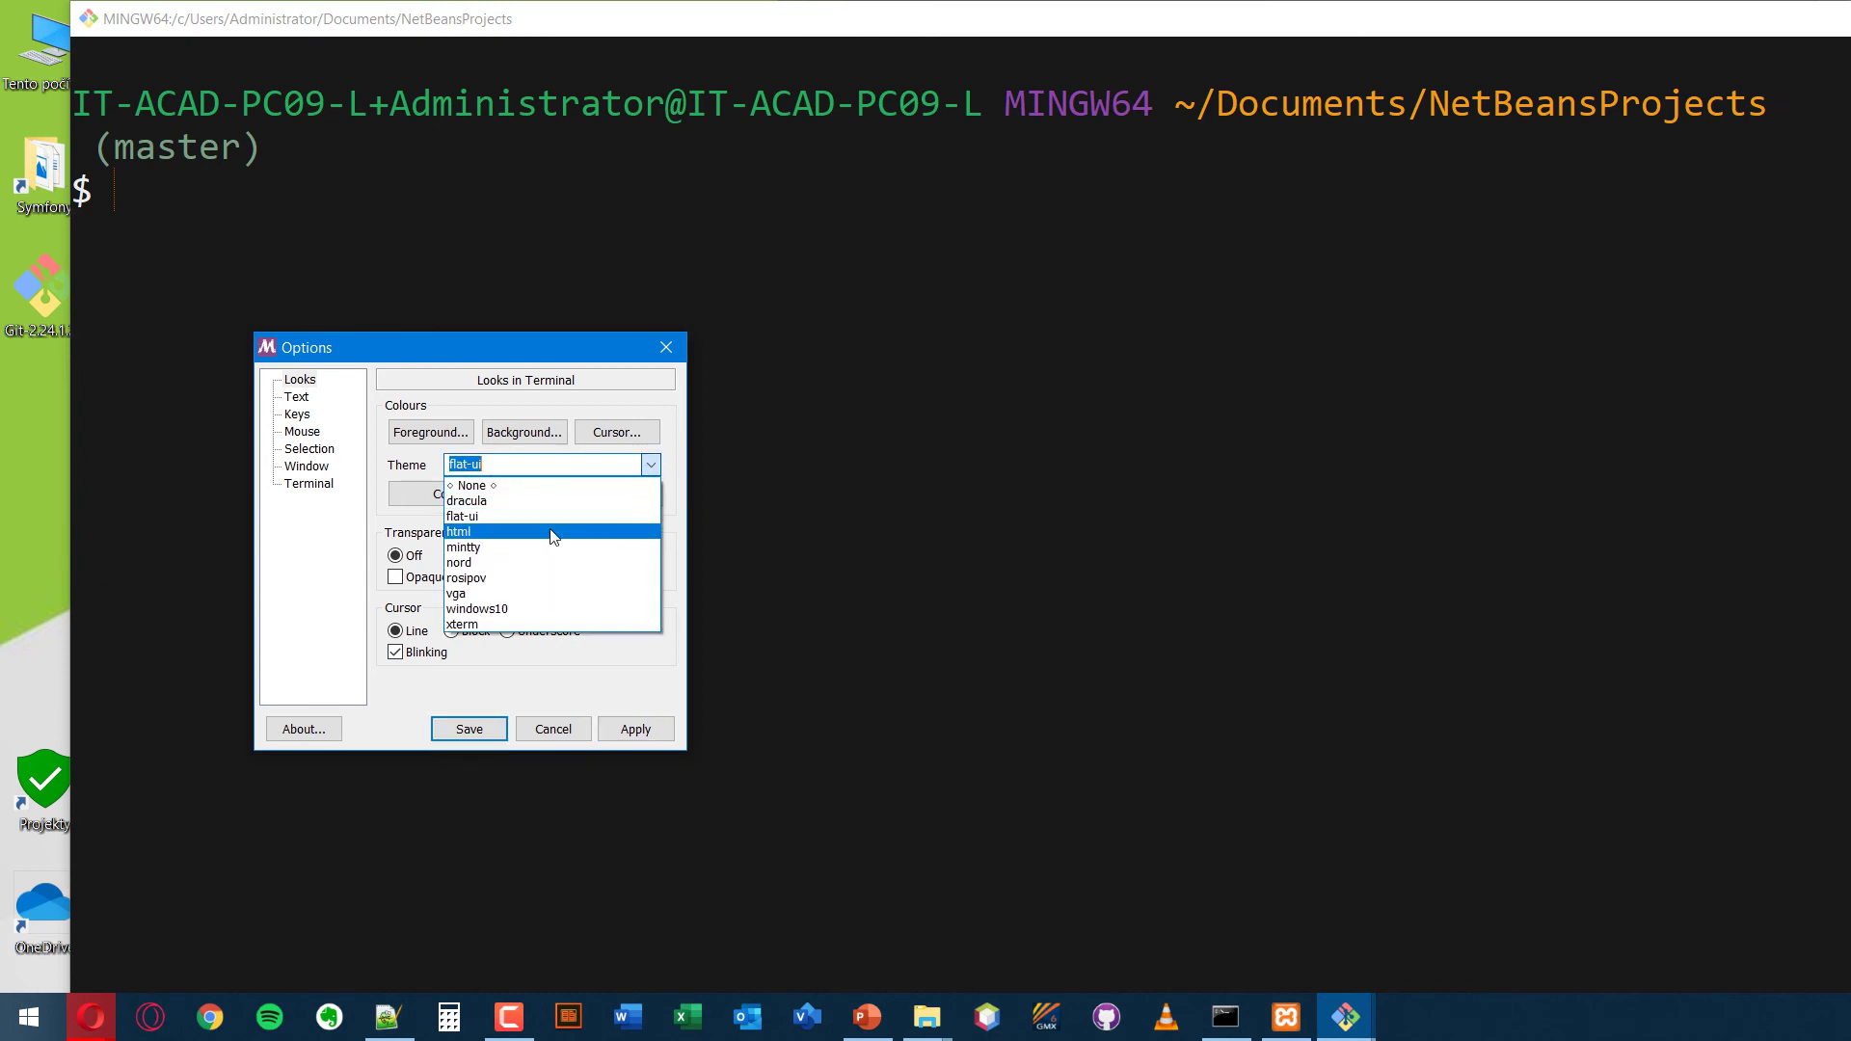
left_click(525, 578)
left_click(635, 729)
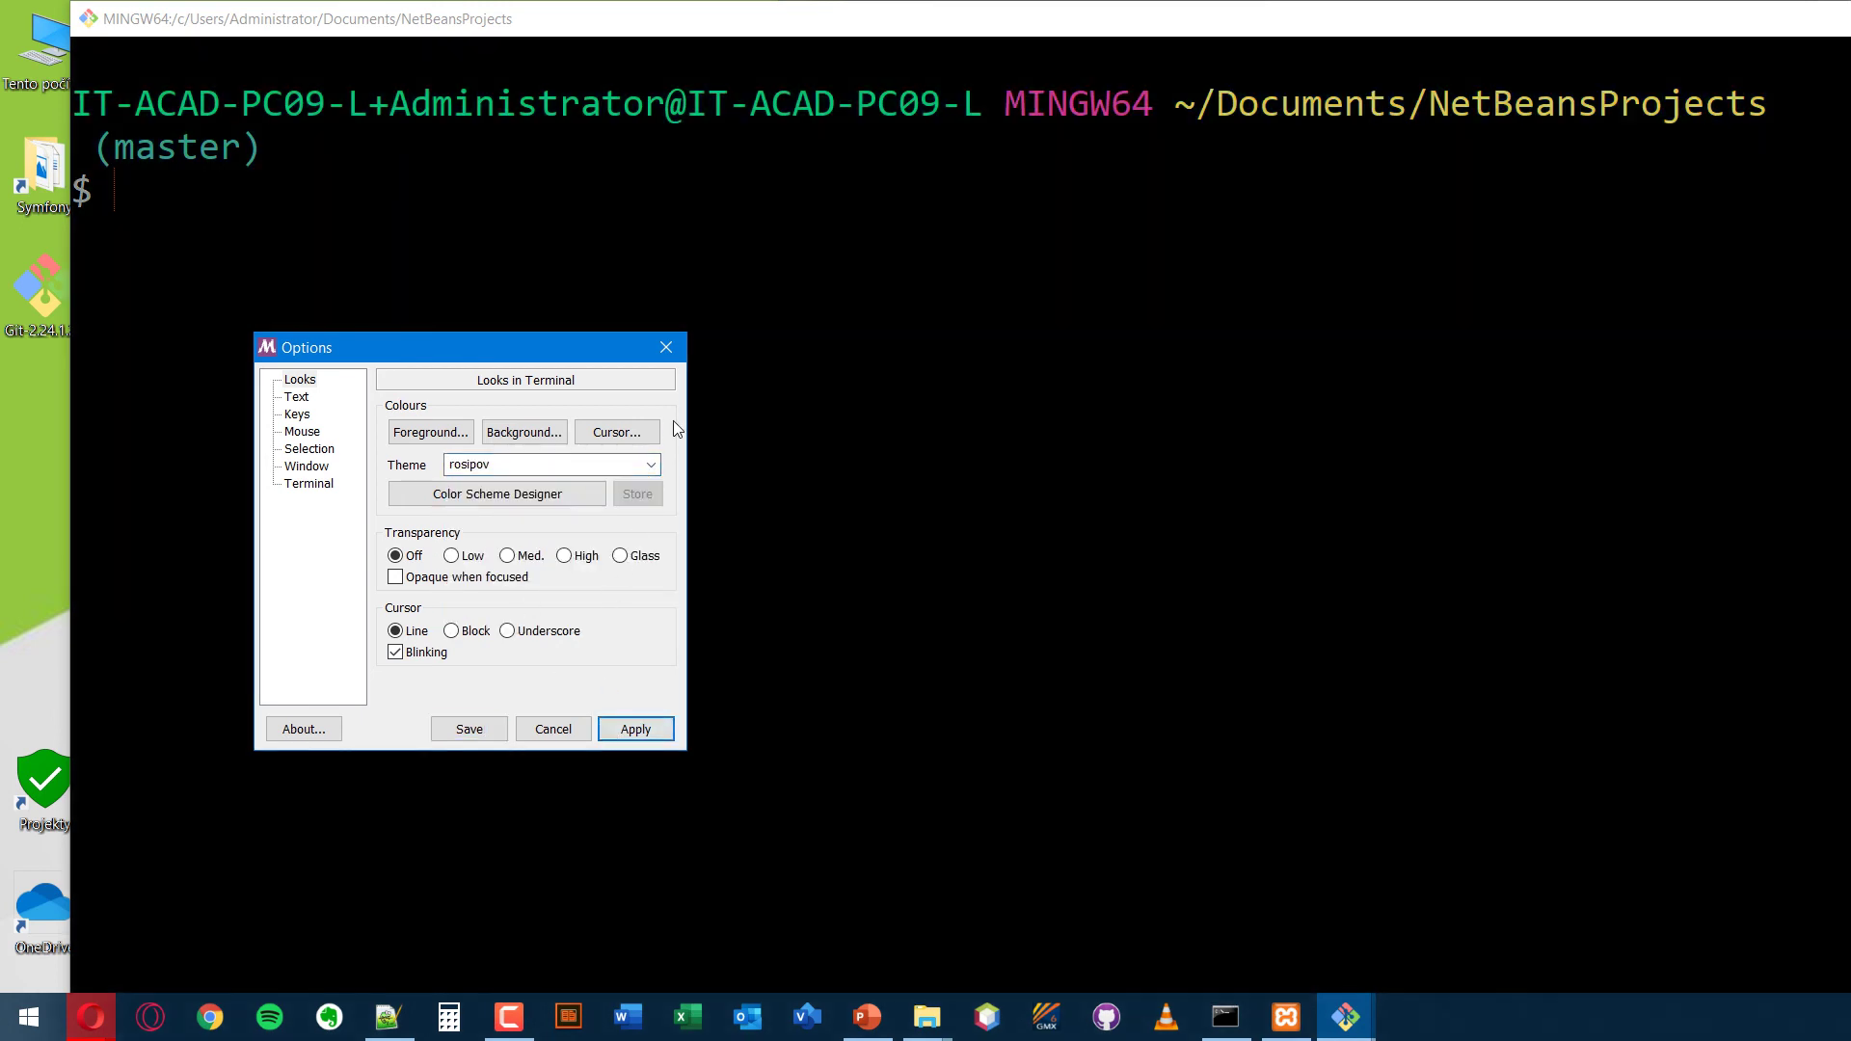
left_click(651, 464)
left_click(526, 504)
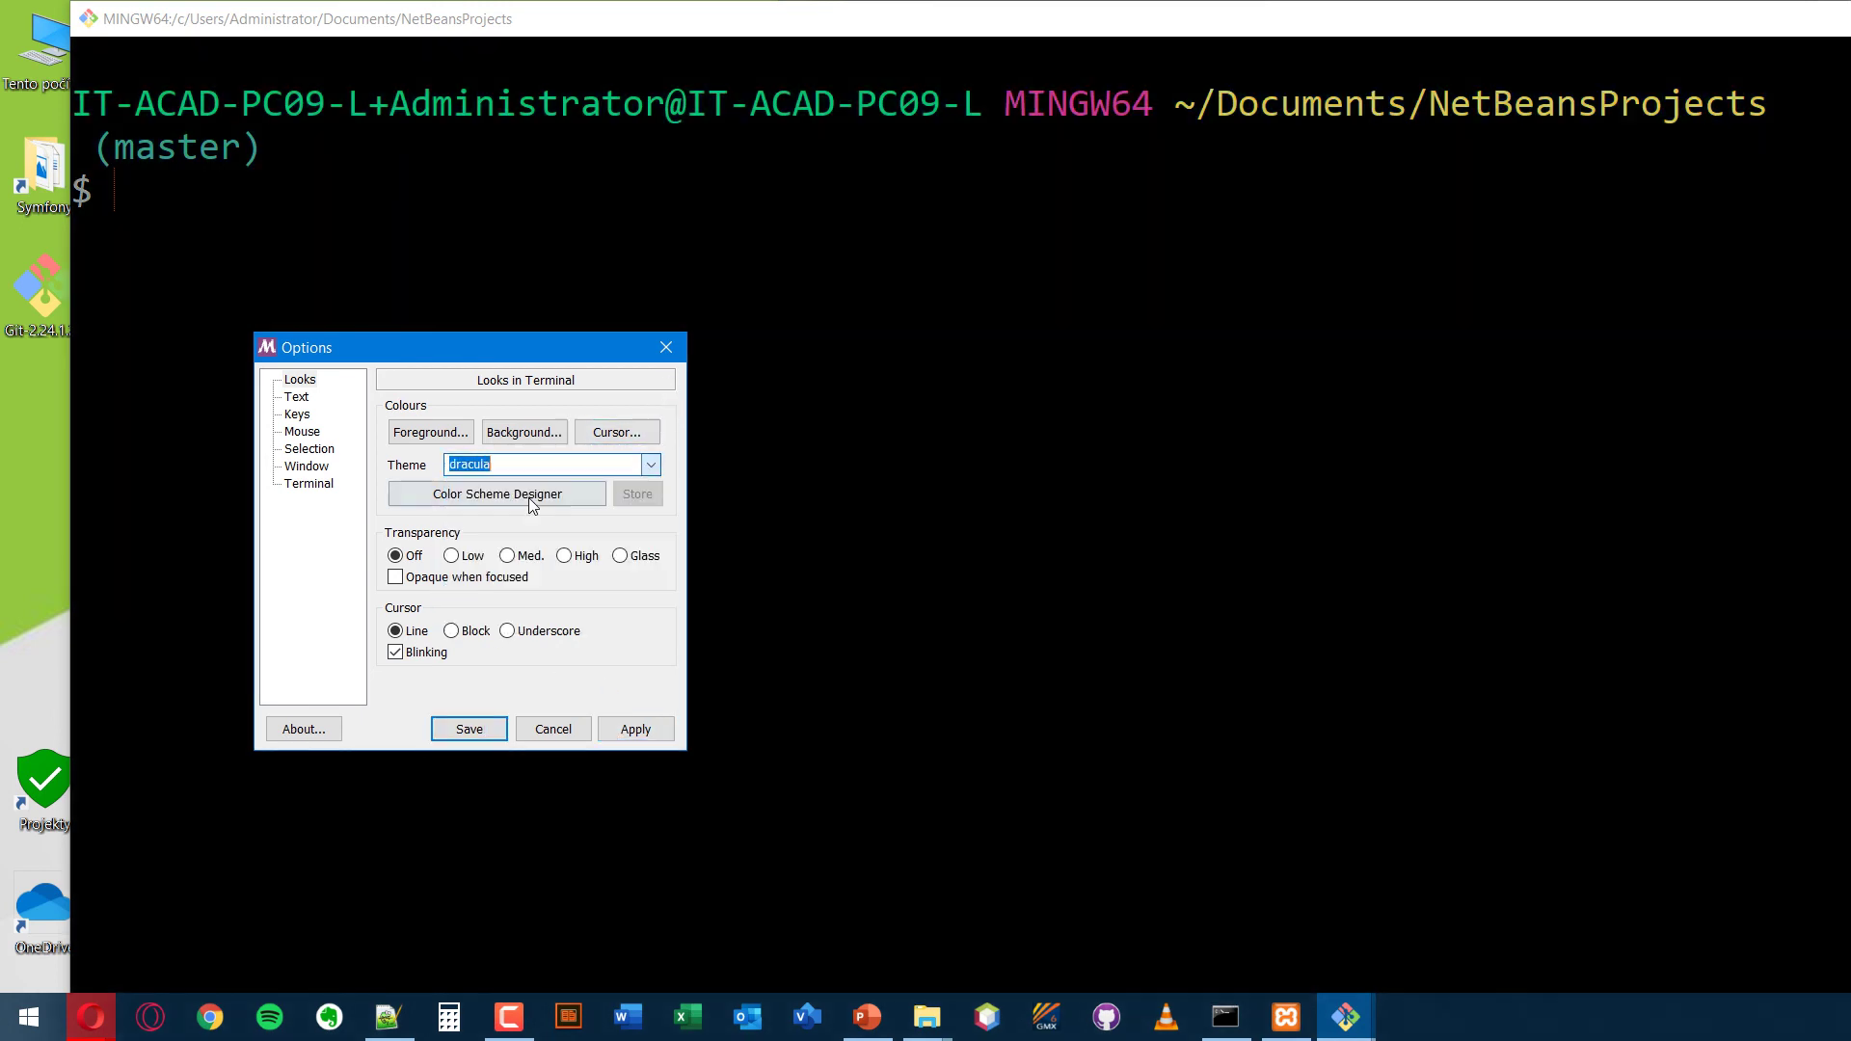
left_click(634, 720)
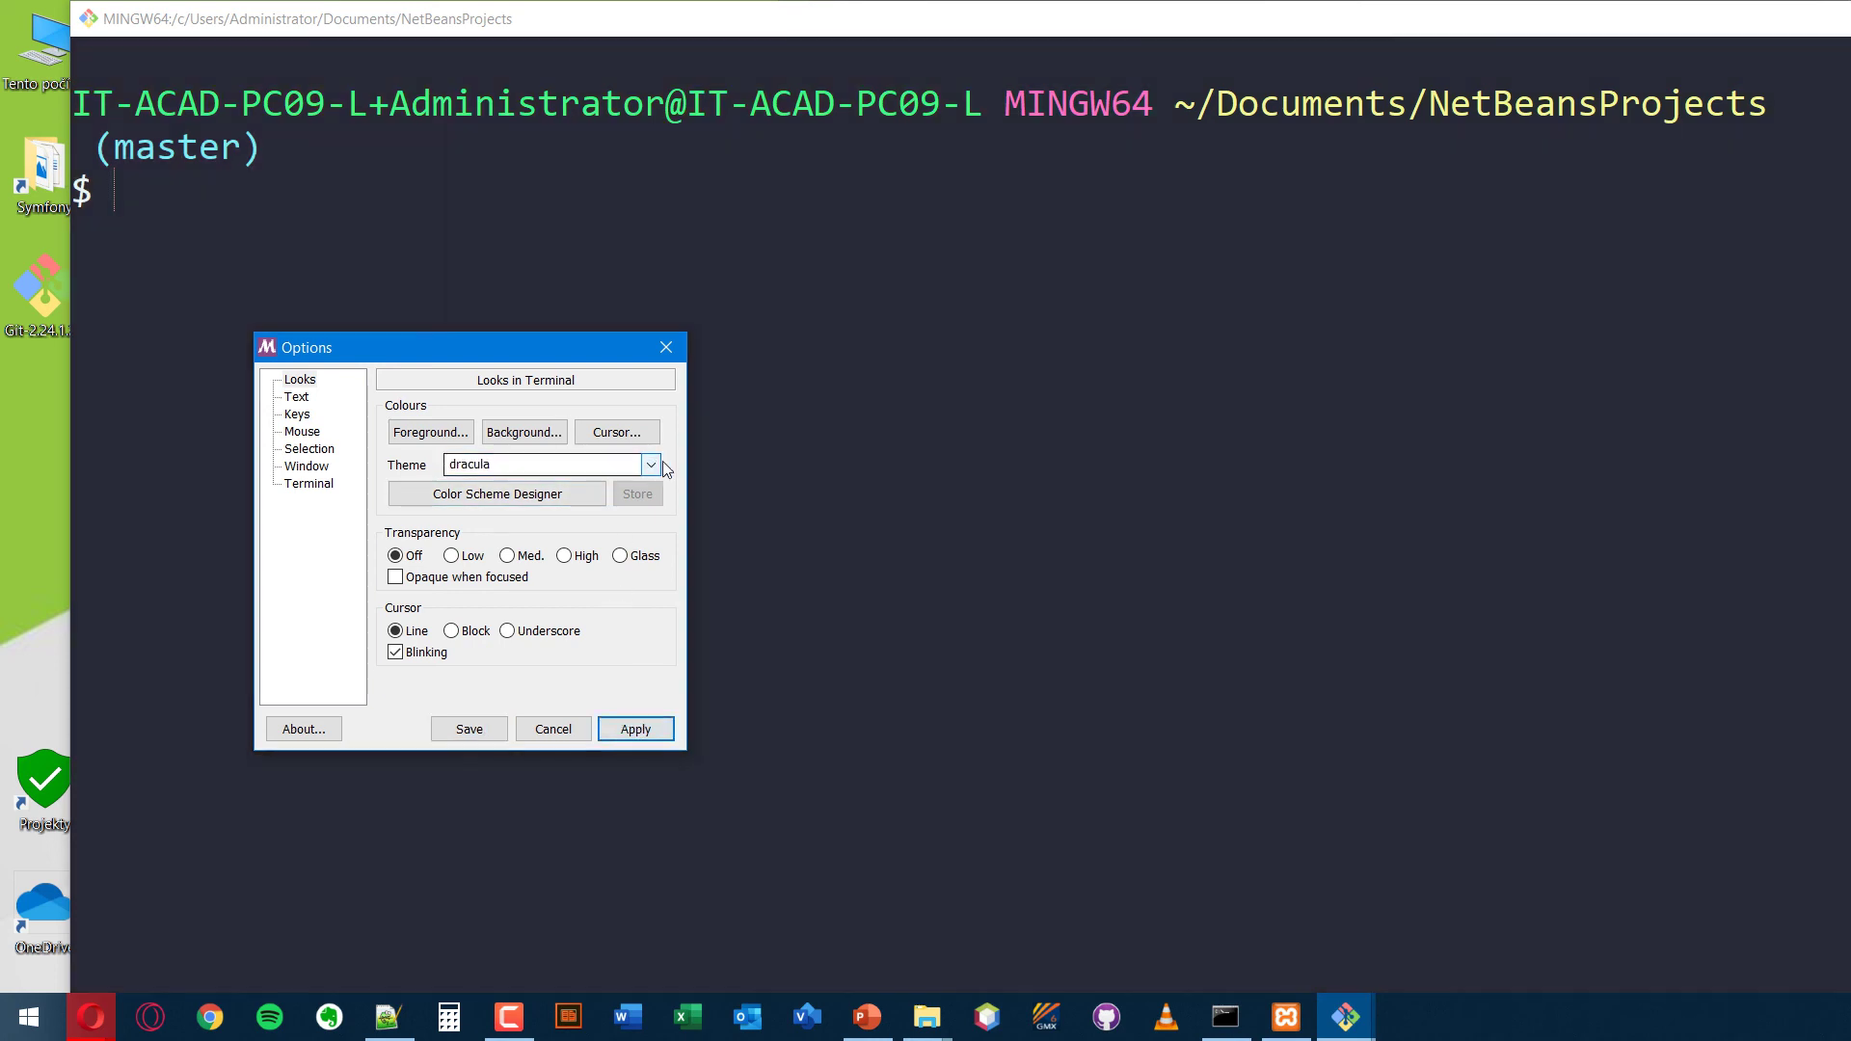
- Apply the html theme to the Git Bash terminal
left_click(652, 464)
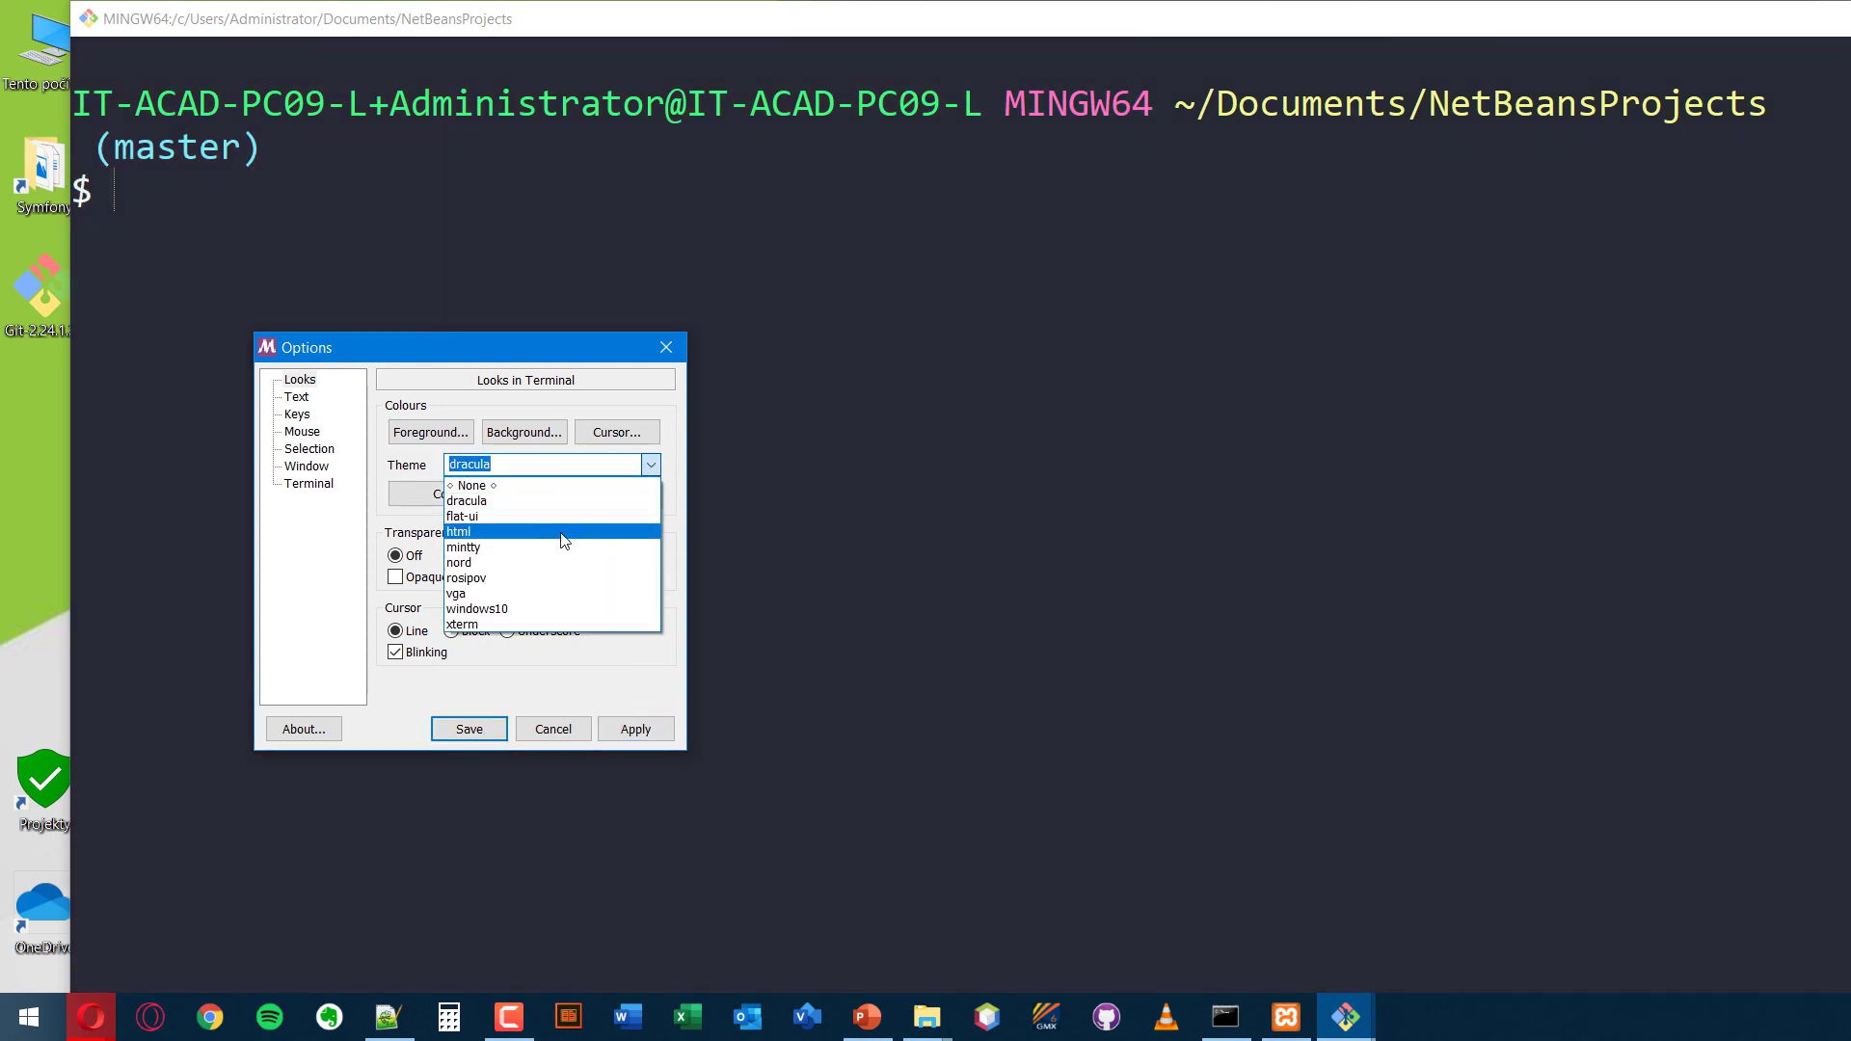
left_click(579, 529)
left_click(631, 728)
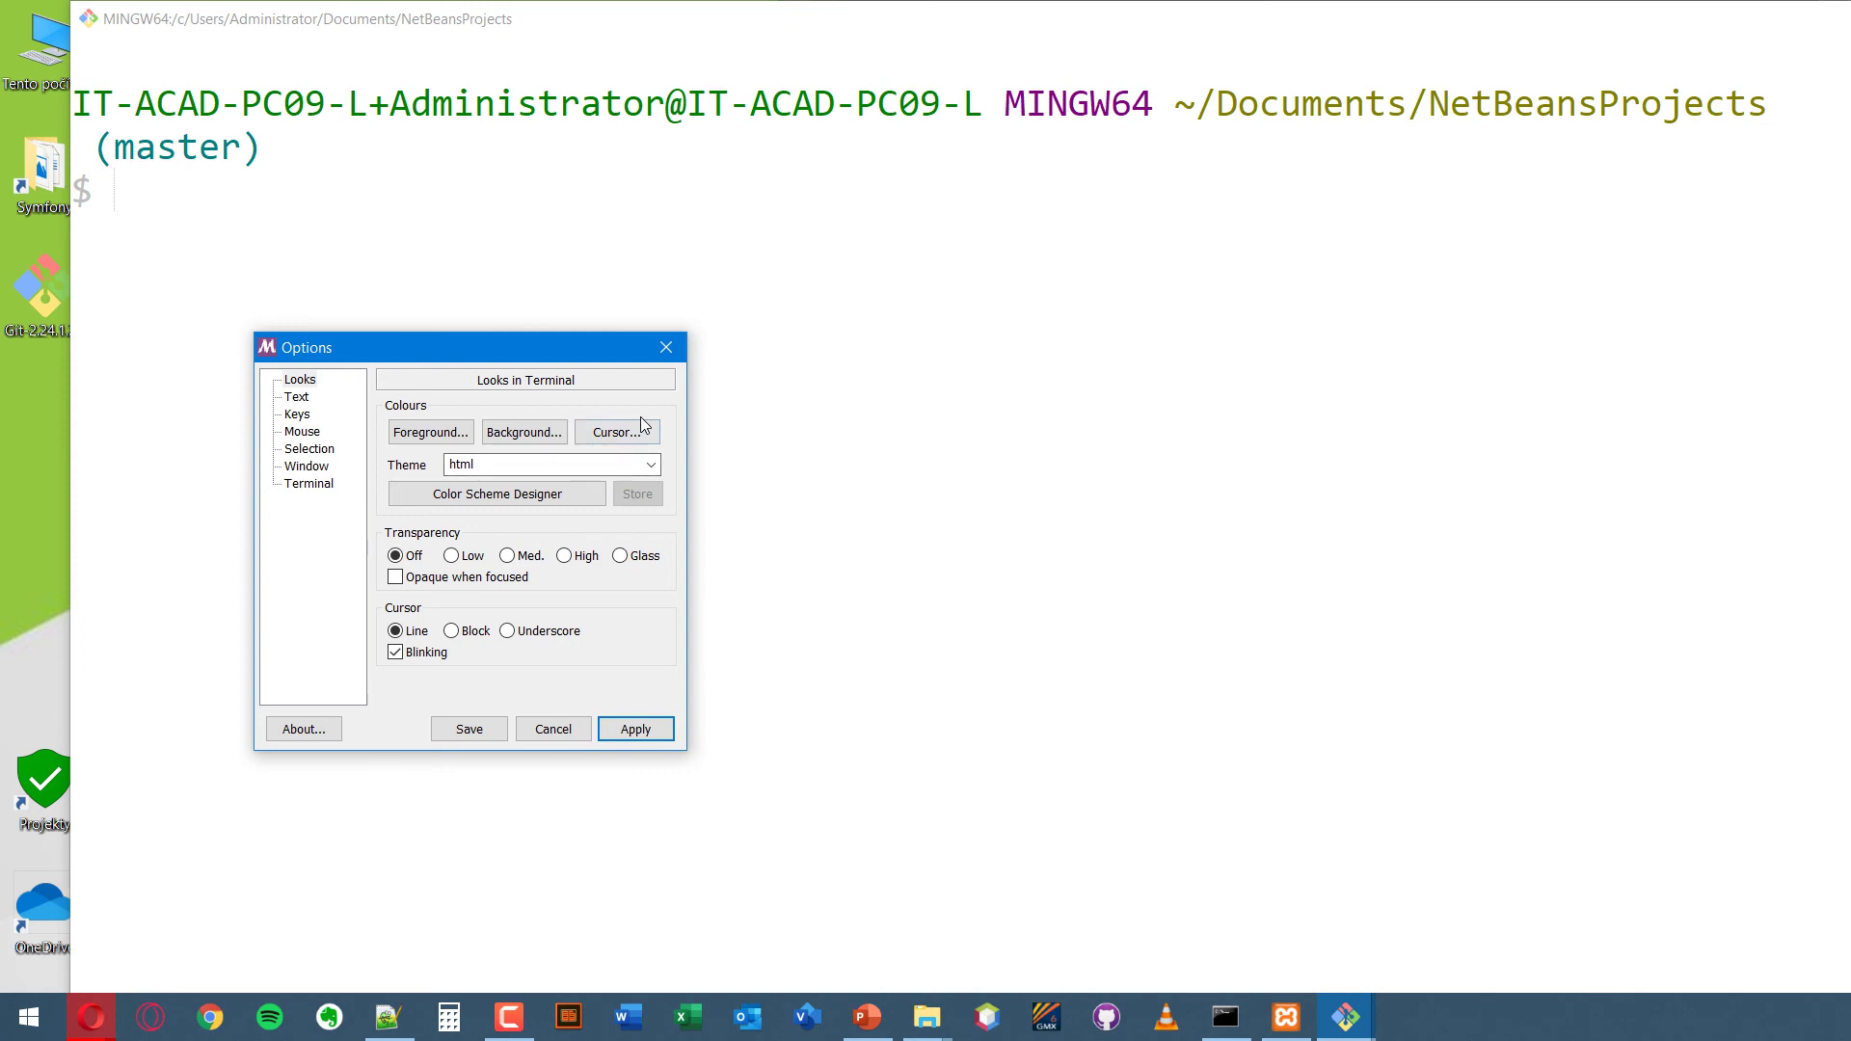
- Try the mintty, rosipov and vga themes on the Git Bash terminal, applying each in turn
left_click(651, 465)
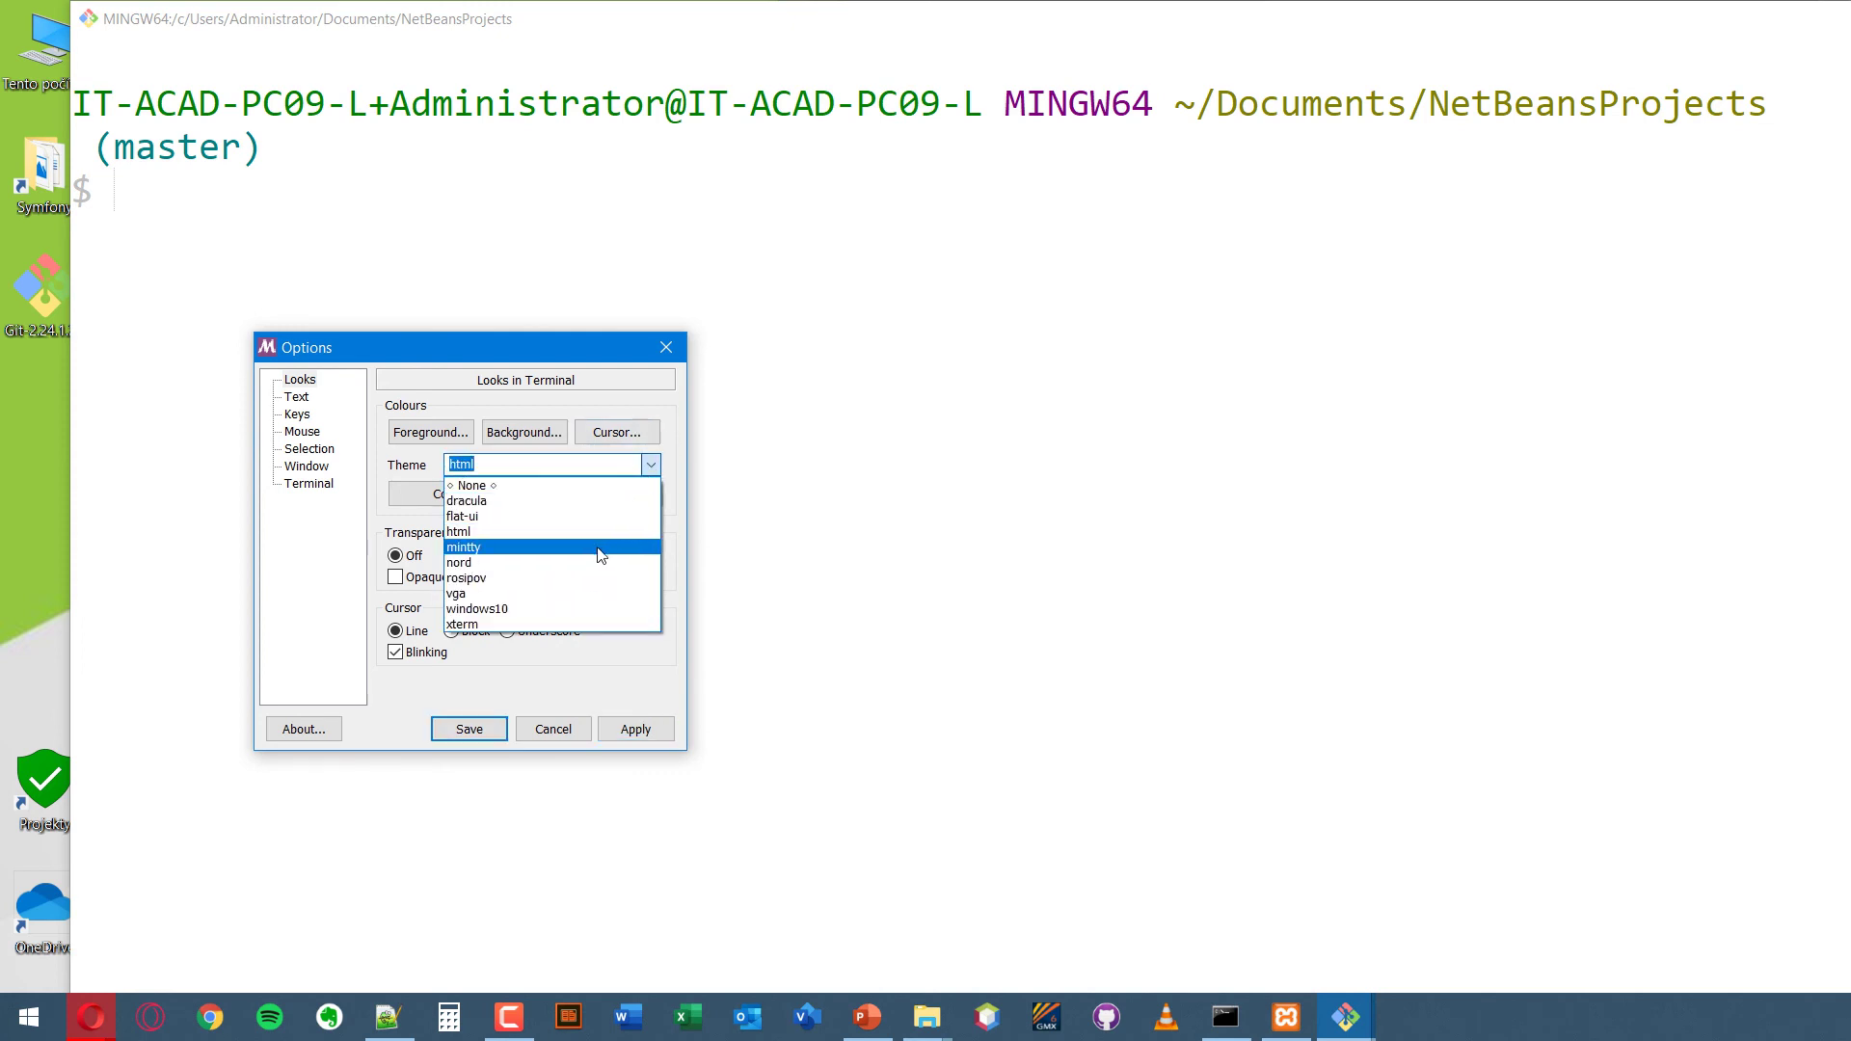
left_click(607, 541)
left_click(624, 723)
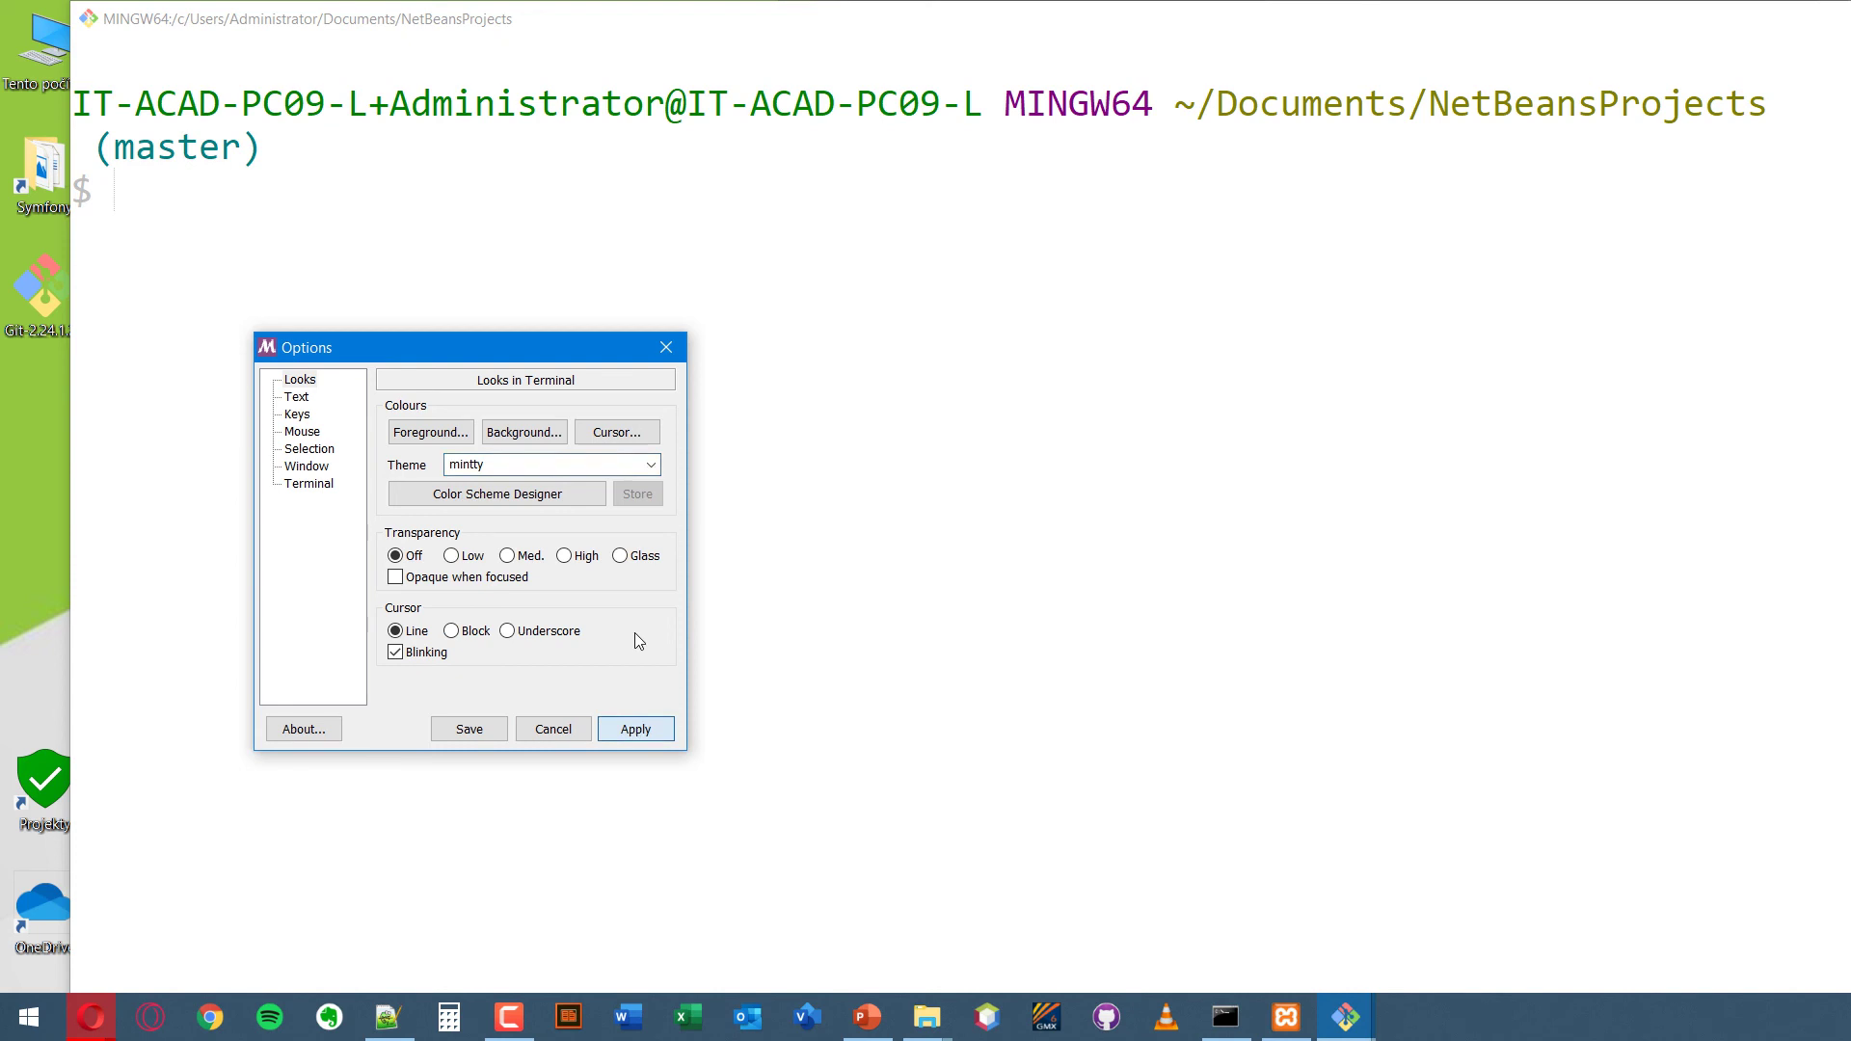
left_click(652, 465)
left_click(608, 571)
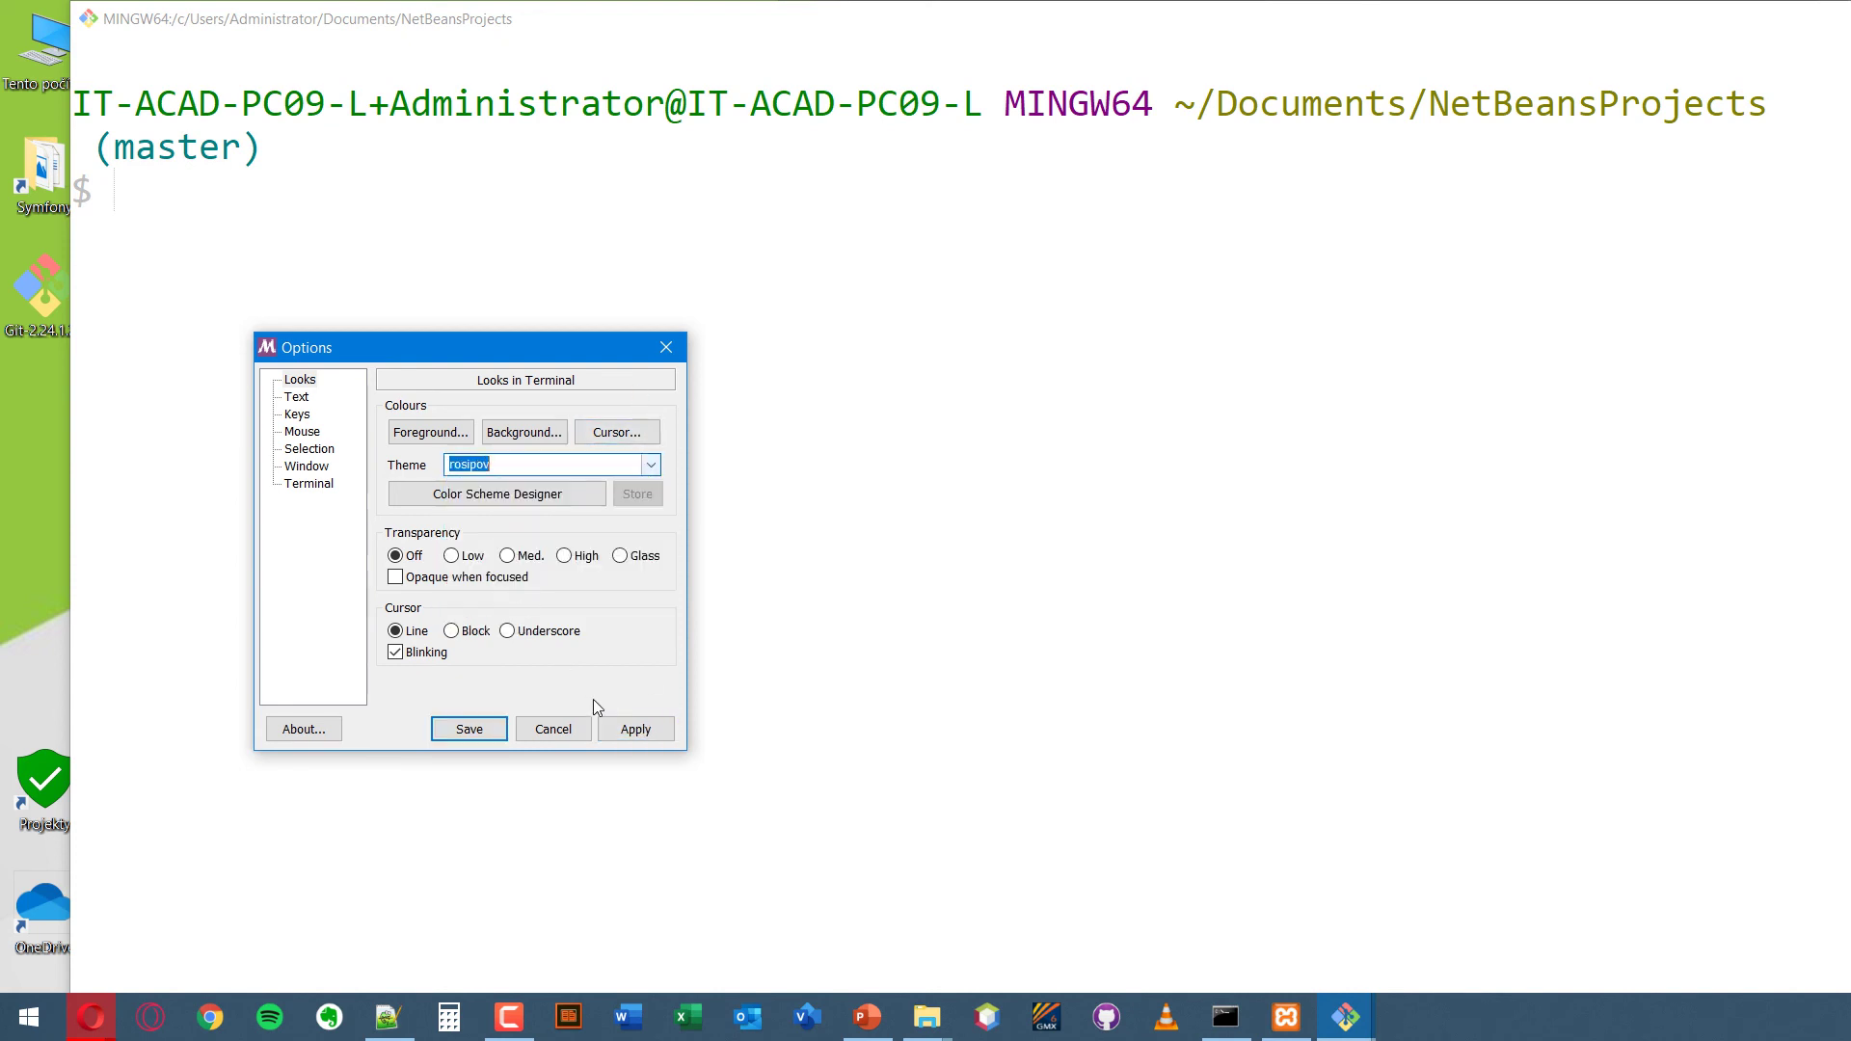
left_click(634, 730)
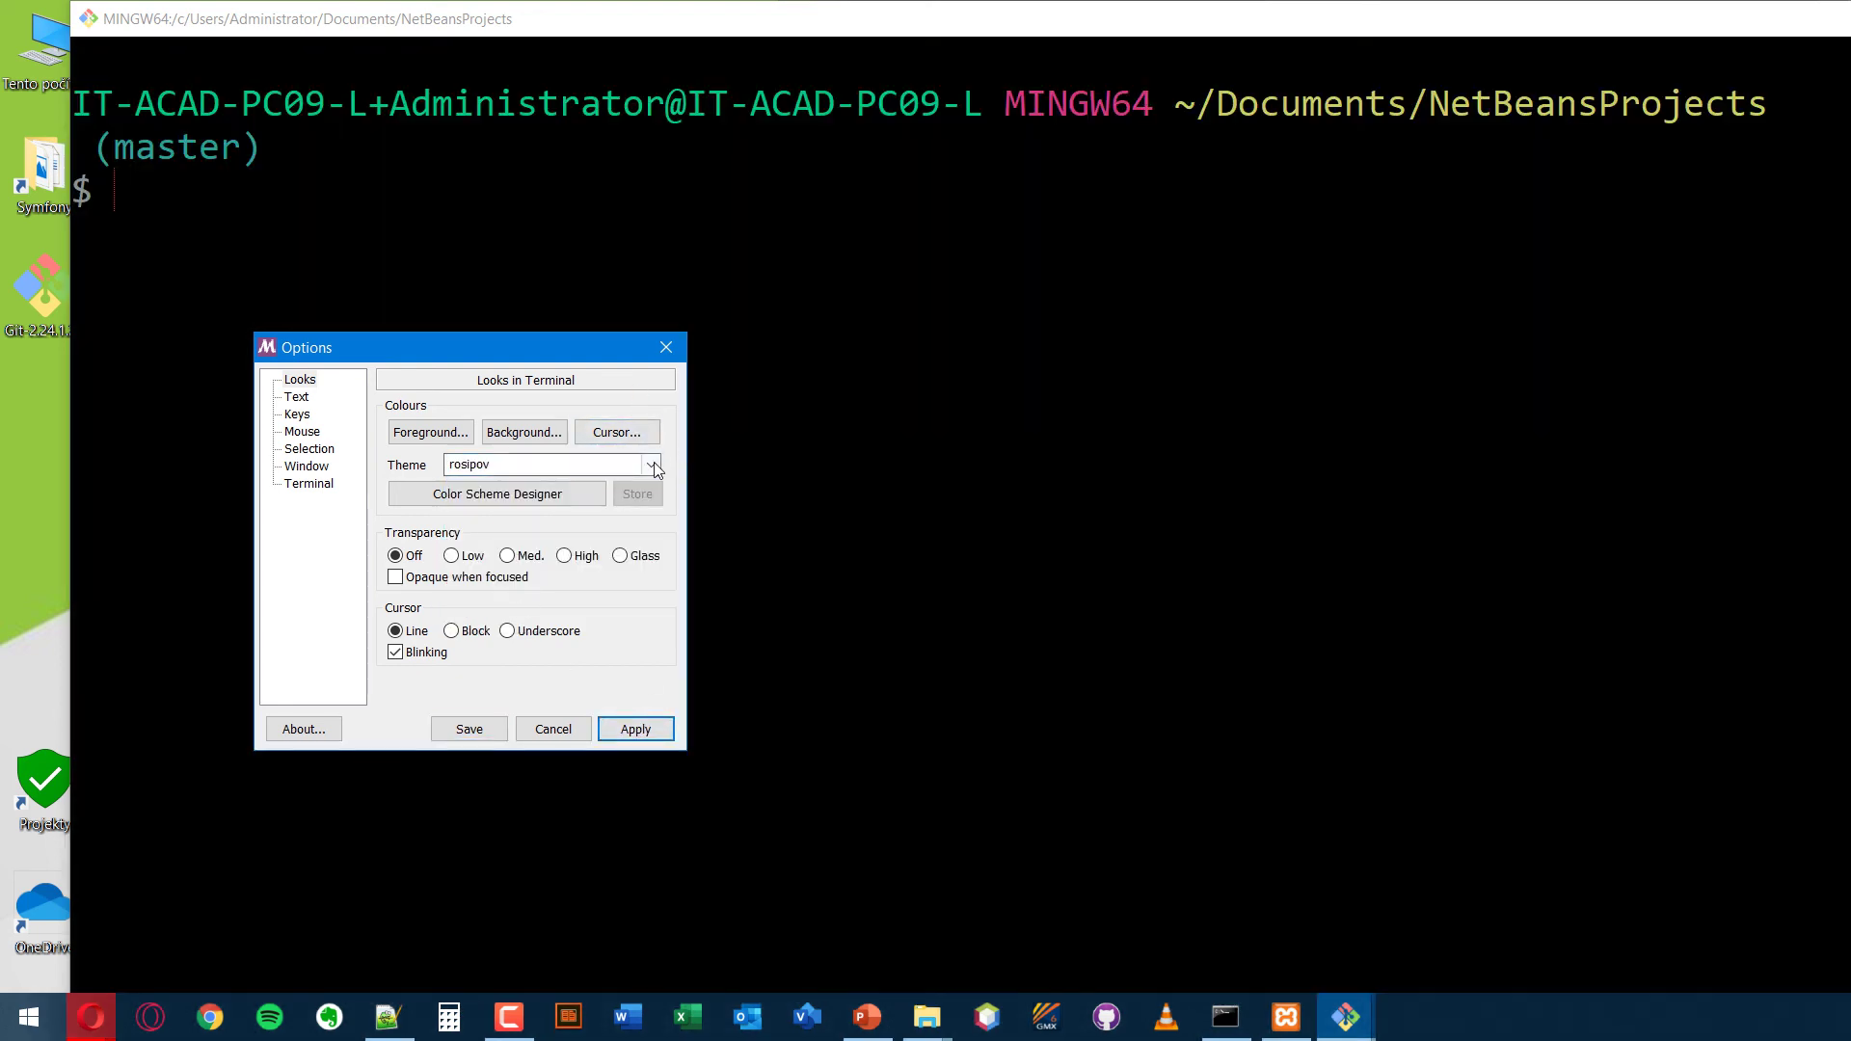
left_click(652, 464)
left_click(516, 594)
left_click(635, 729)
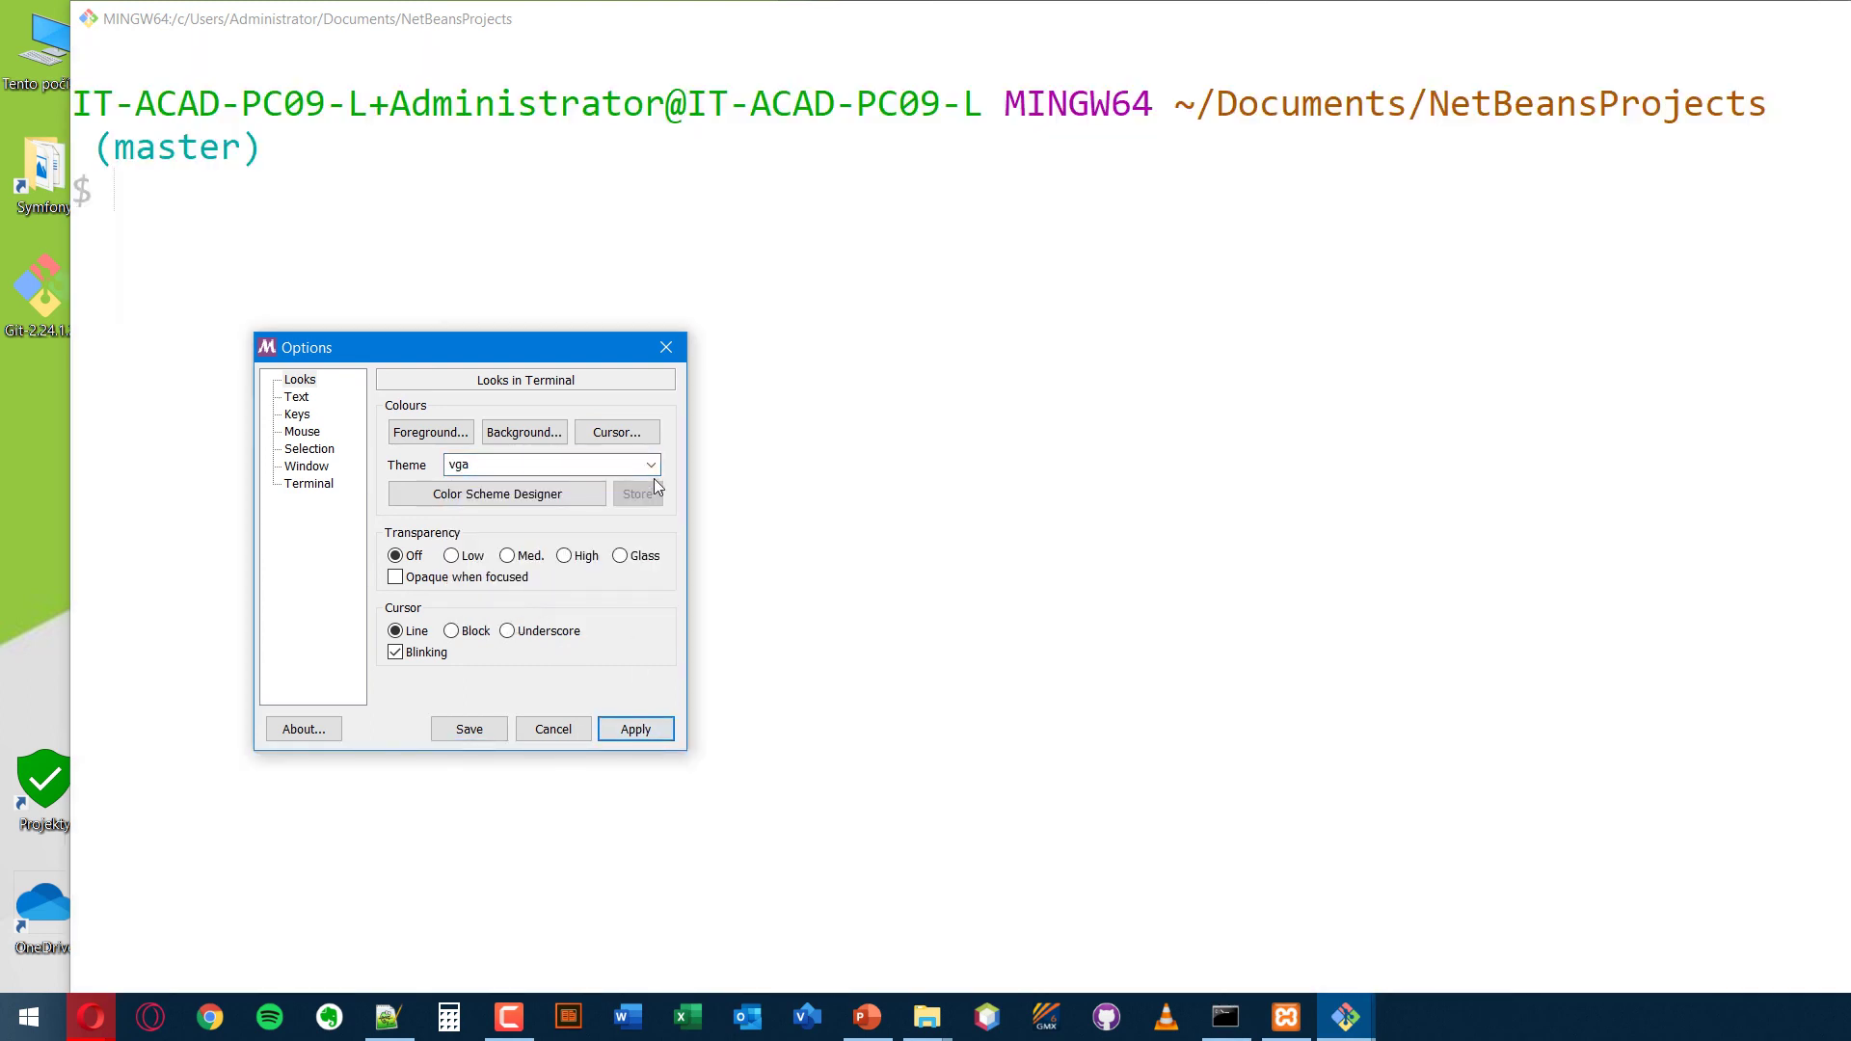
- Apply and save the windows10 theme for the Git Bash terminal, and maximize the terminal window
left_click(652, 467)
left_click(652, 466)
left_click(651, 467)
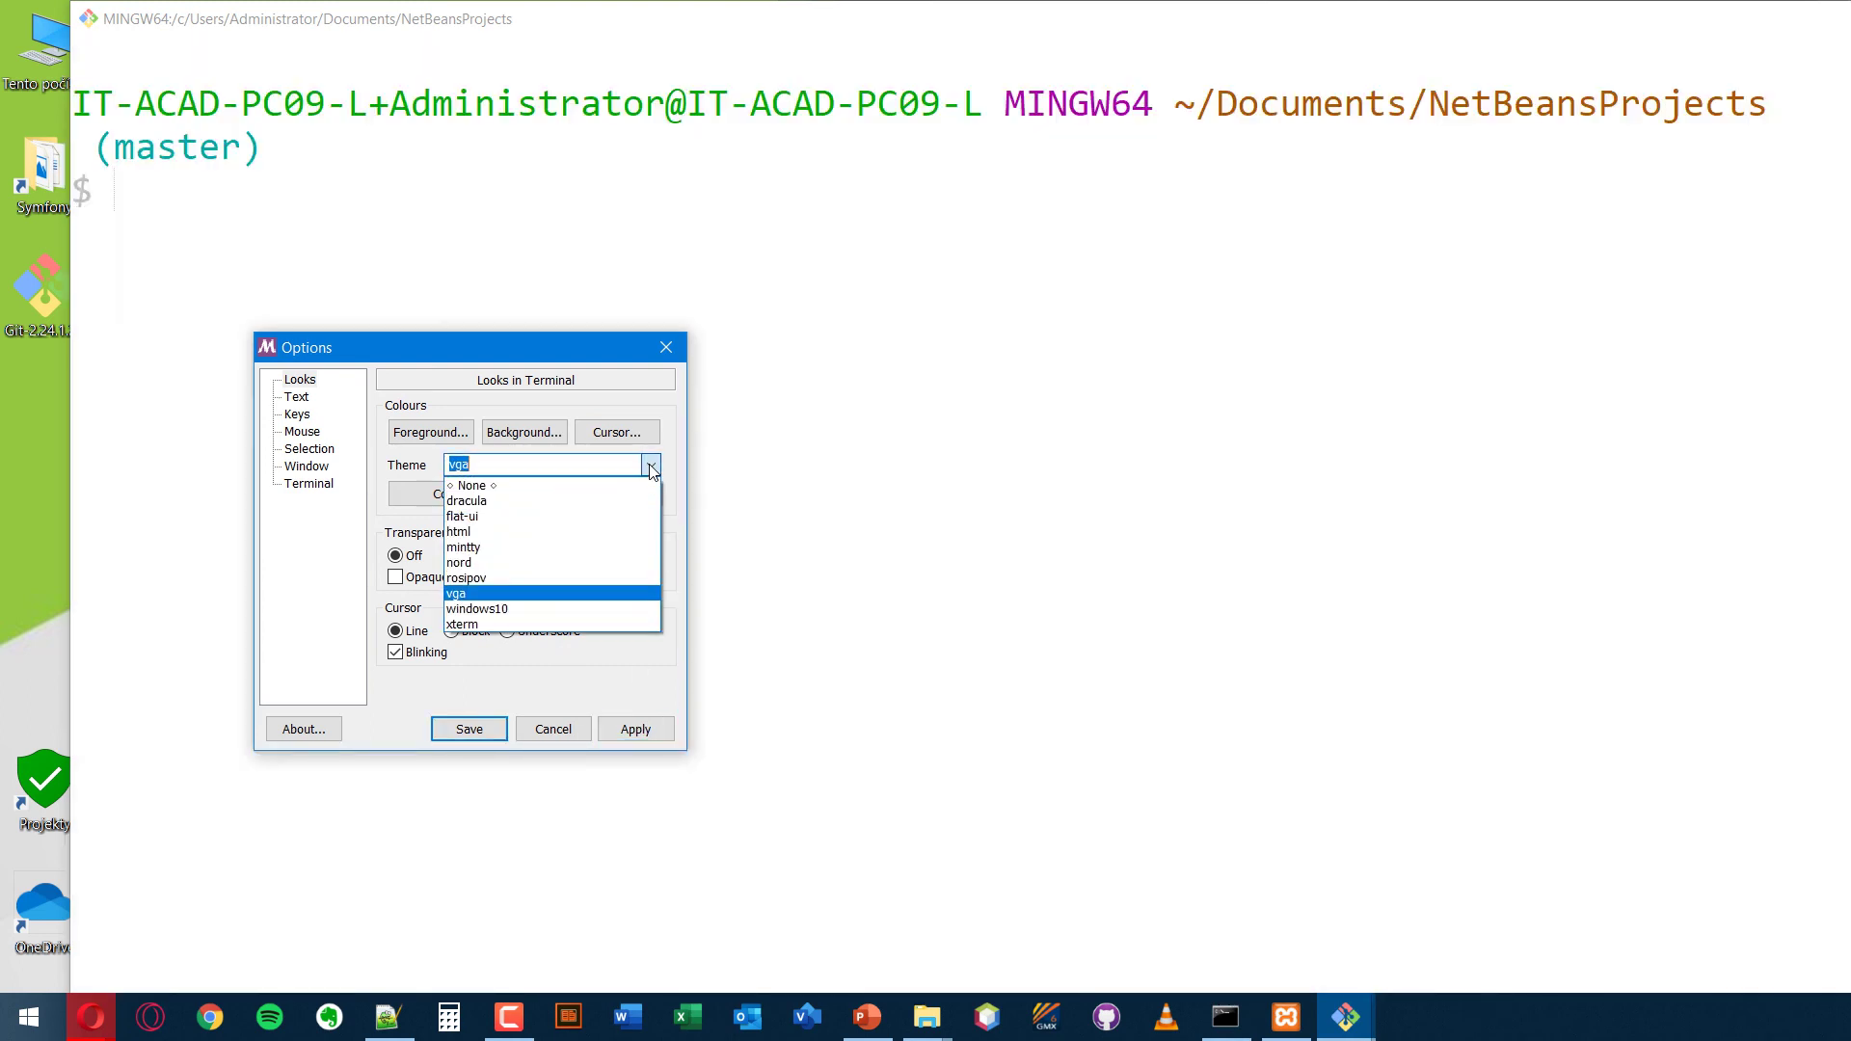
left_click(477, 585)
left_click(635, 729)
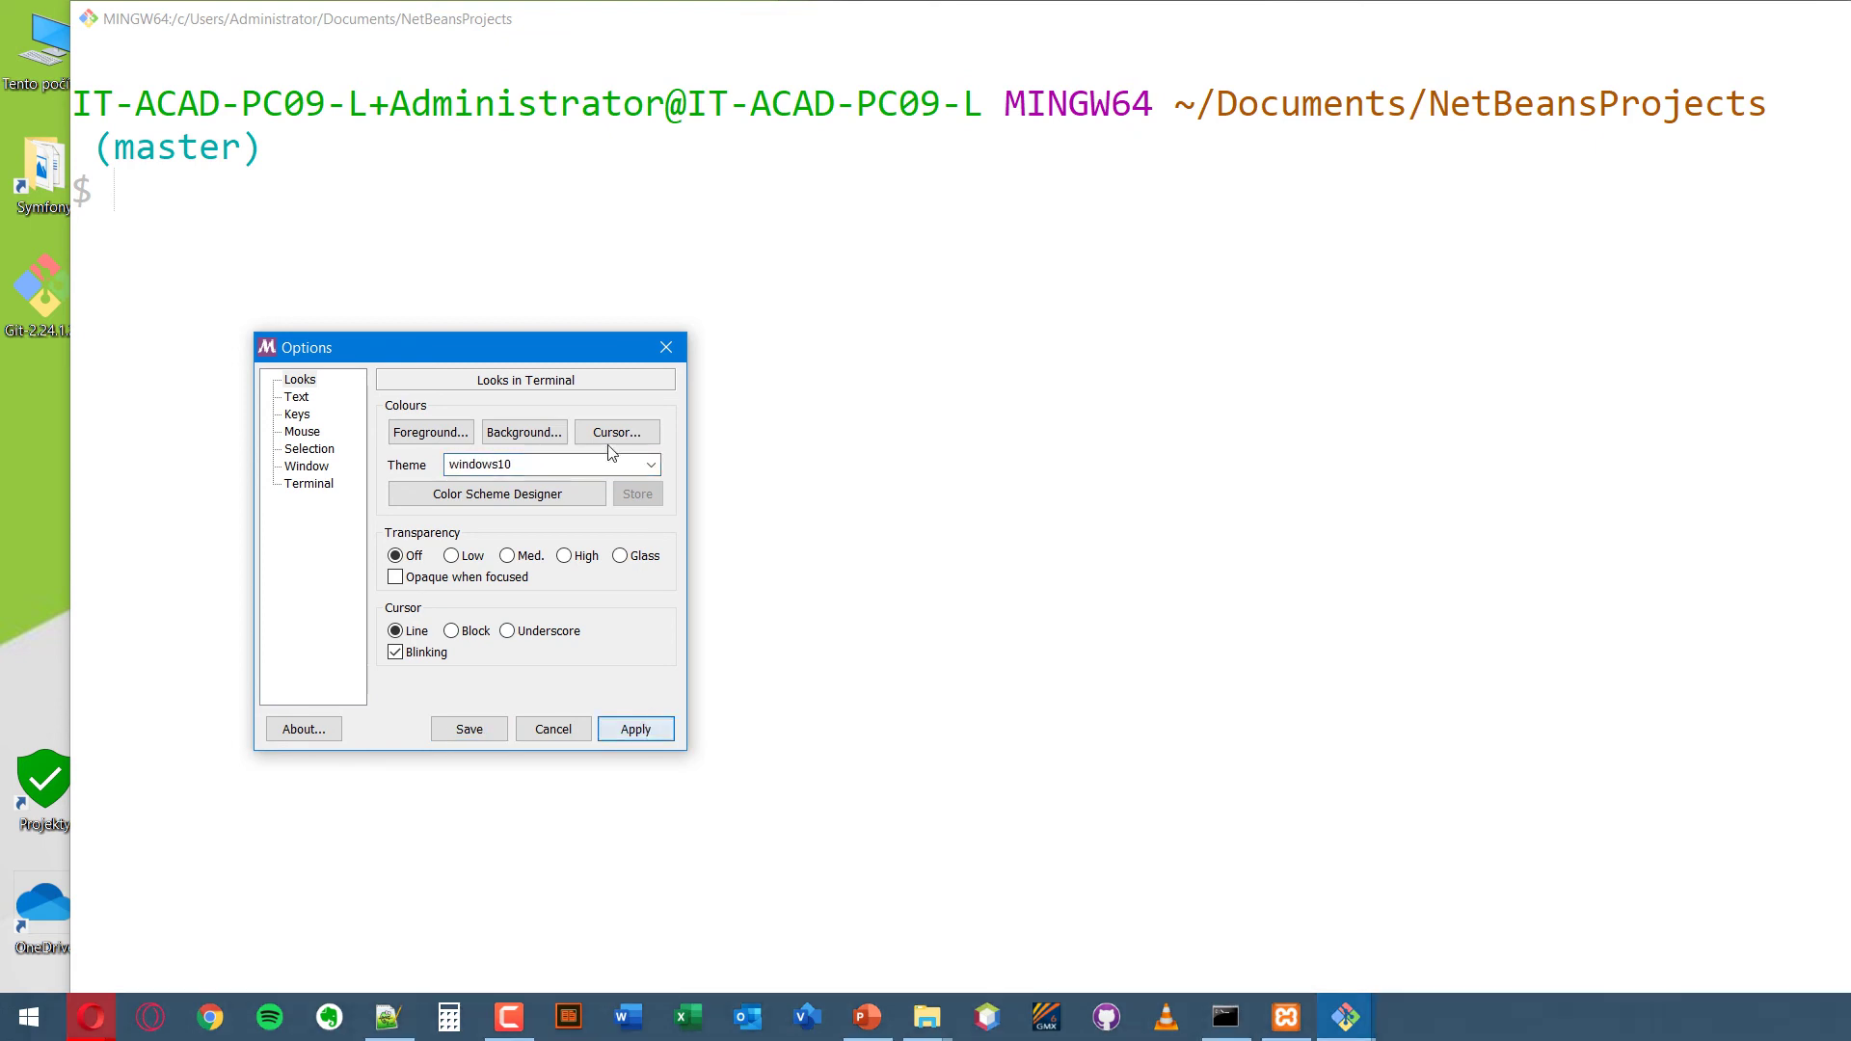
left_click(498, 720)
double_click(569, 19)
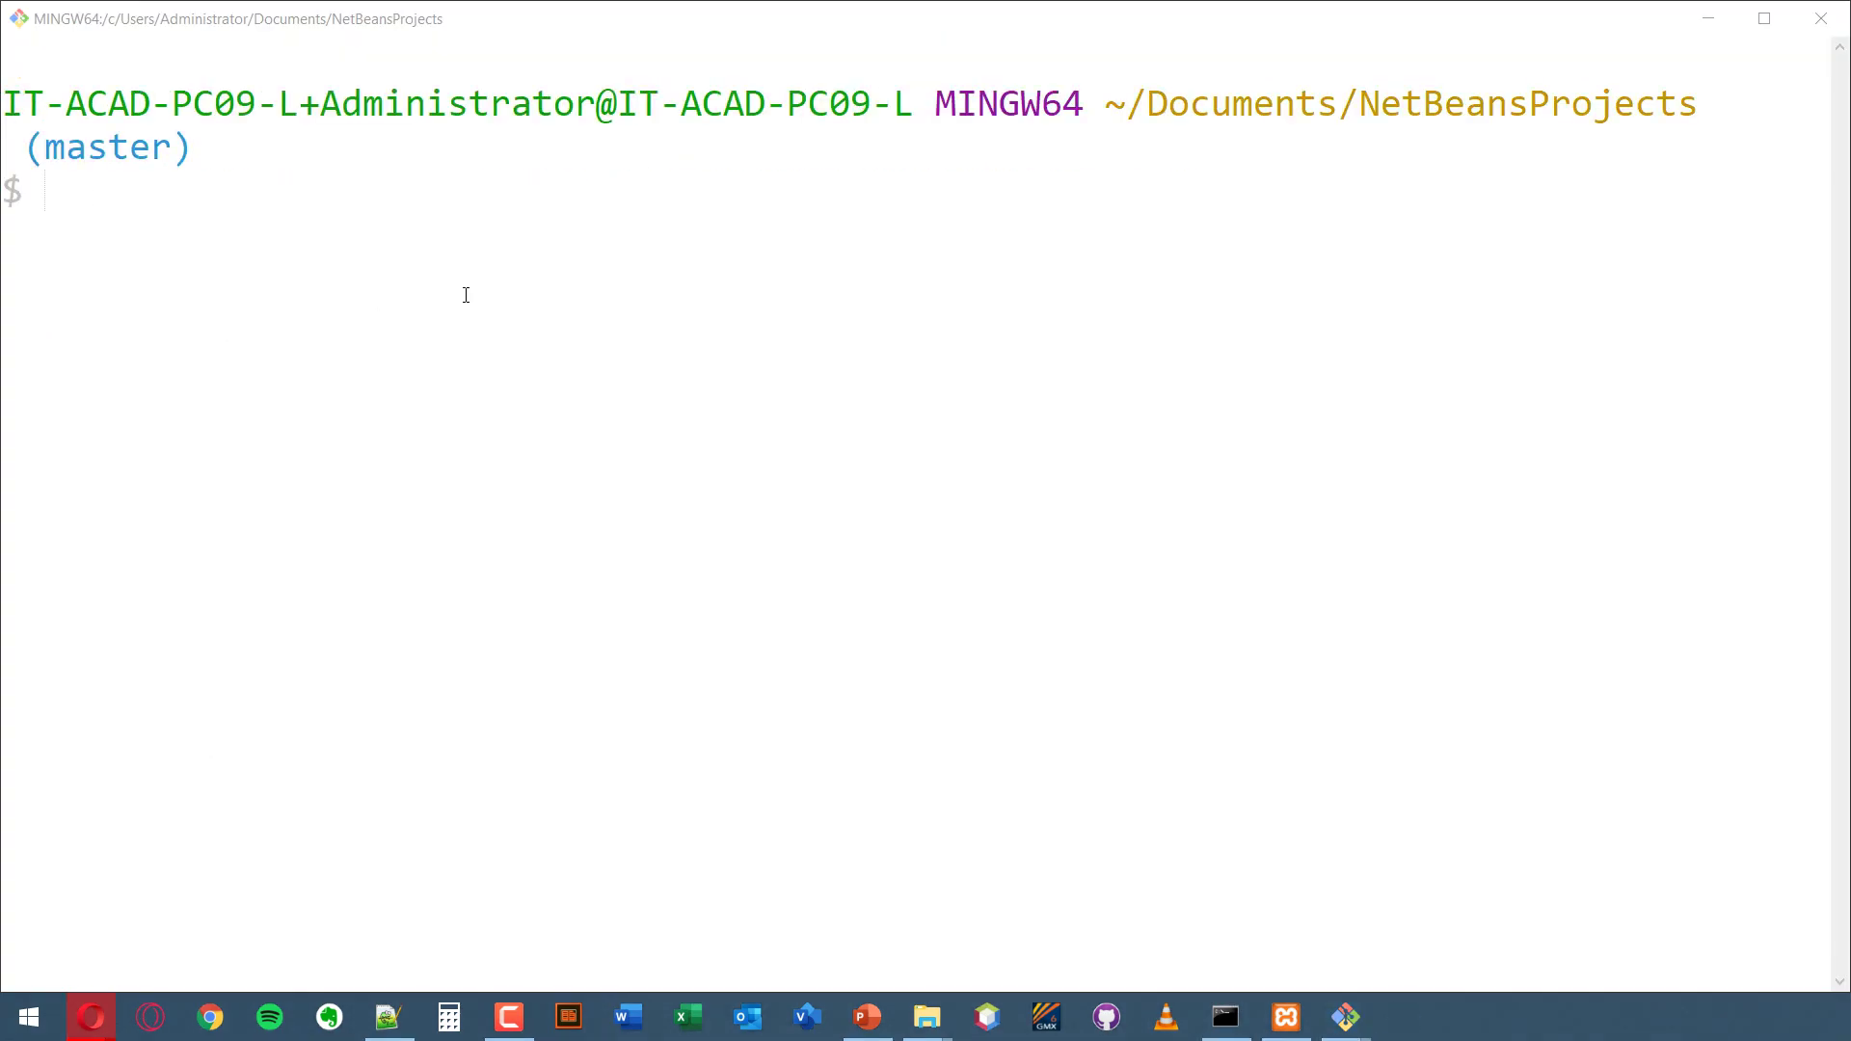
- Check the installed Composer version by running composer -V in Git Bash
type("compo")
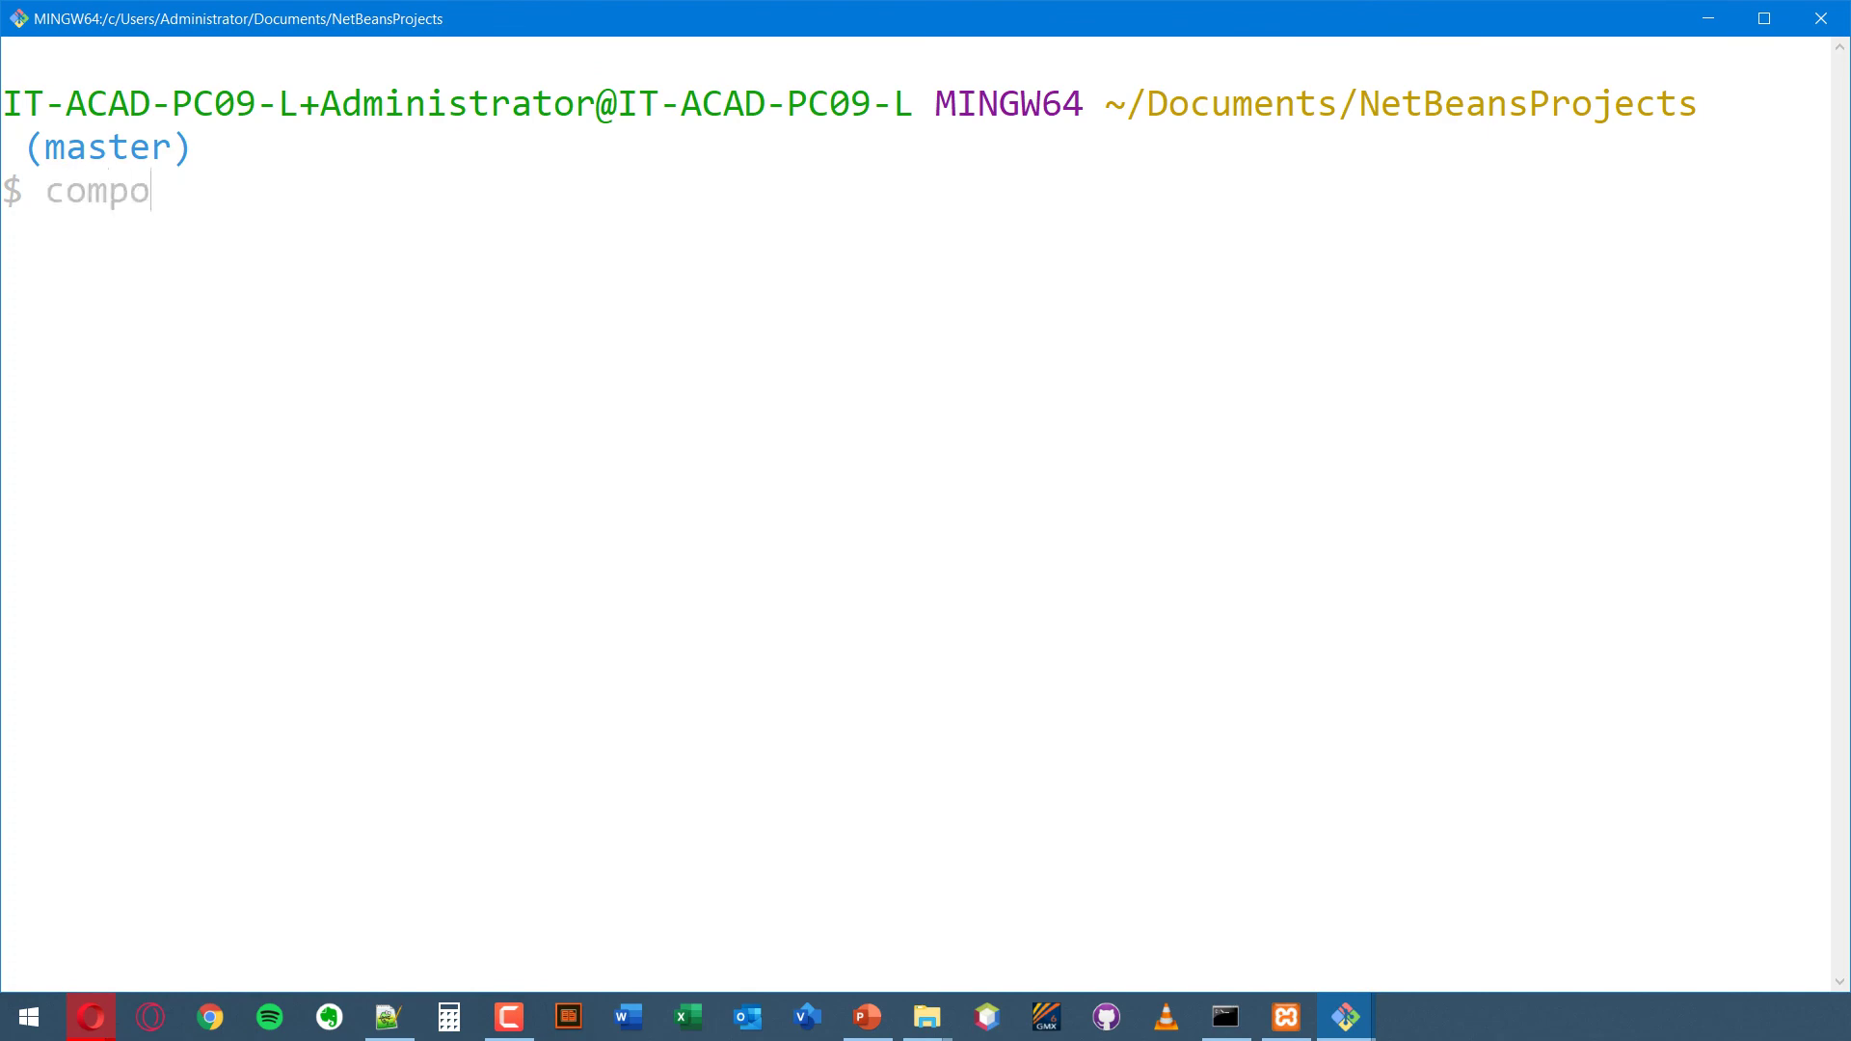
type("ser -V")
key("Return")
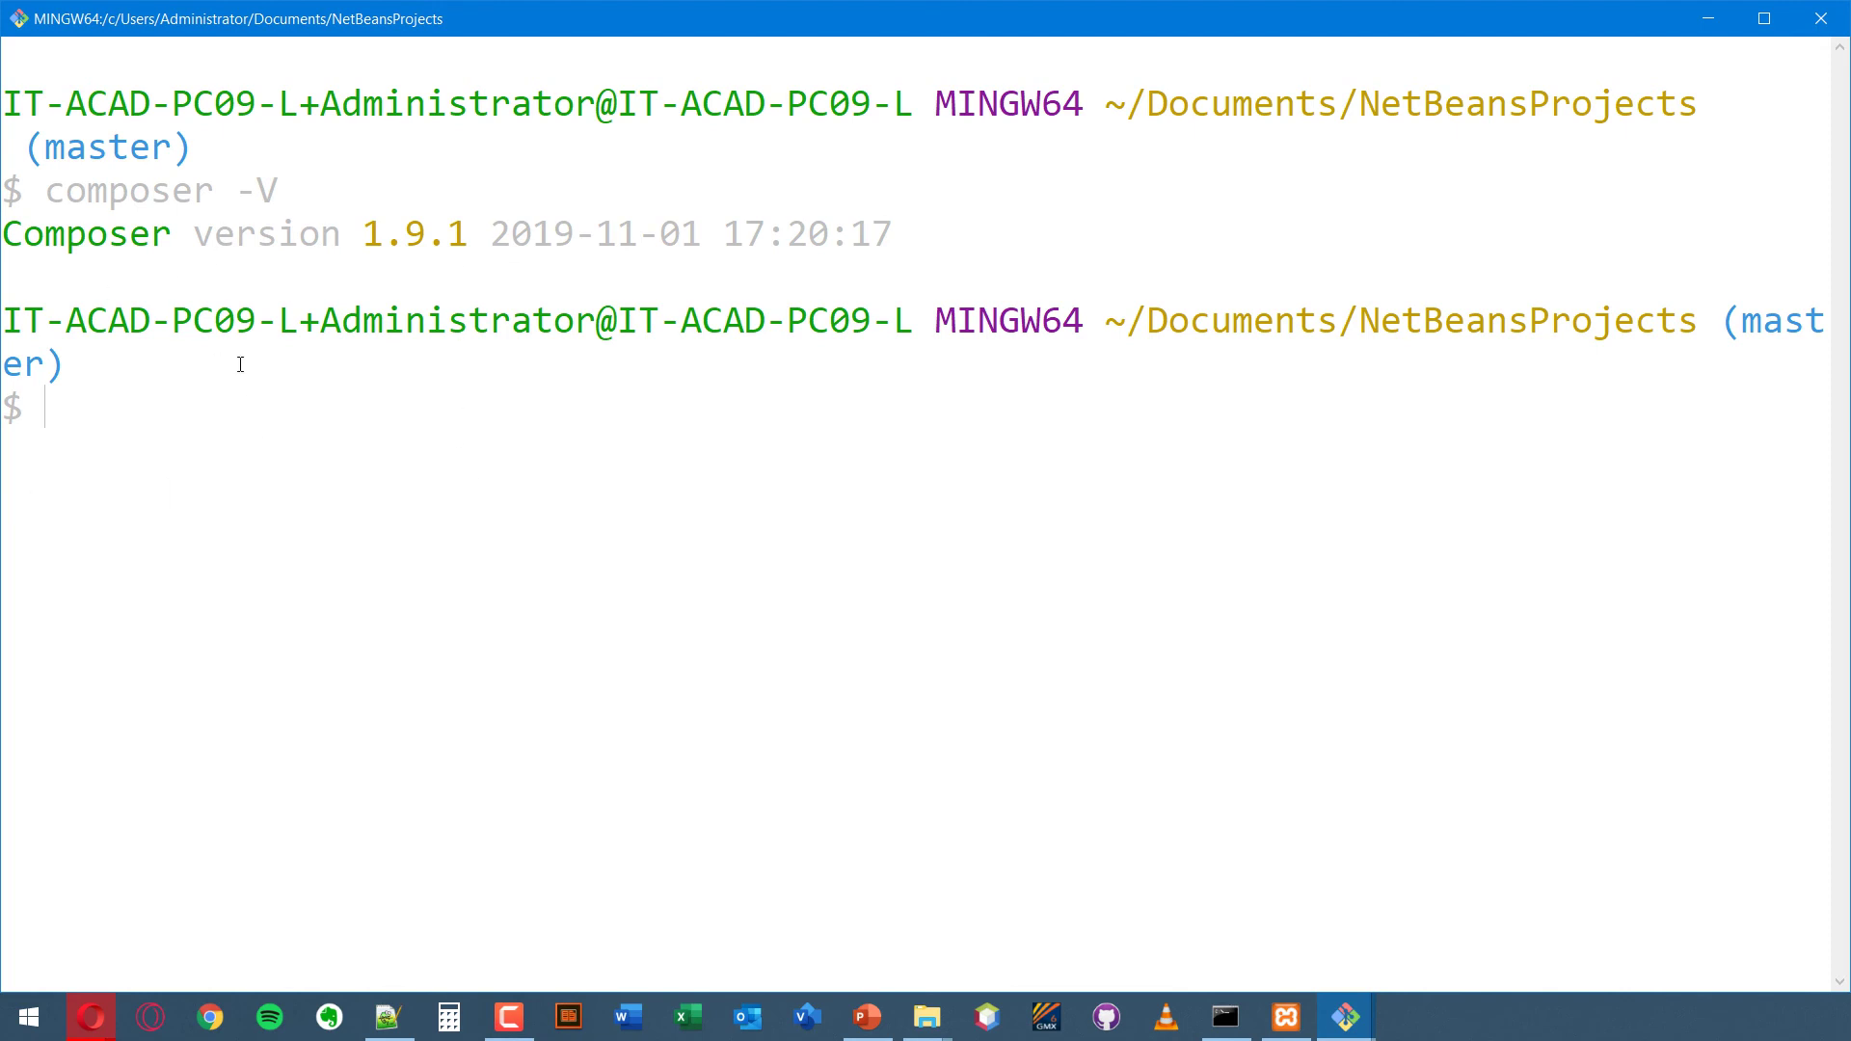
- Run symfony in Git Bash and read through the list of available Symfony CLI commands
type("symfony")
key("Return")
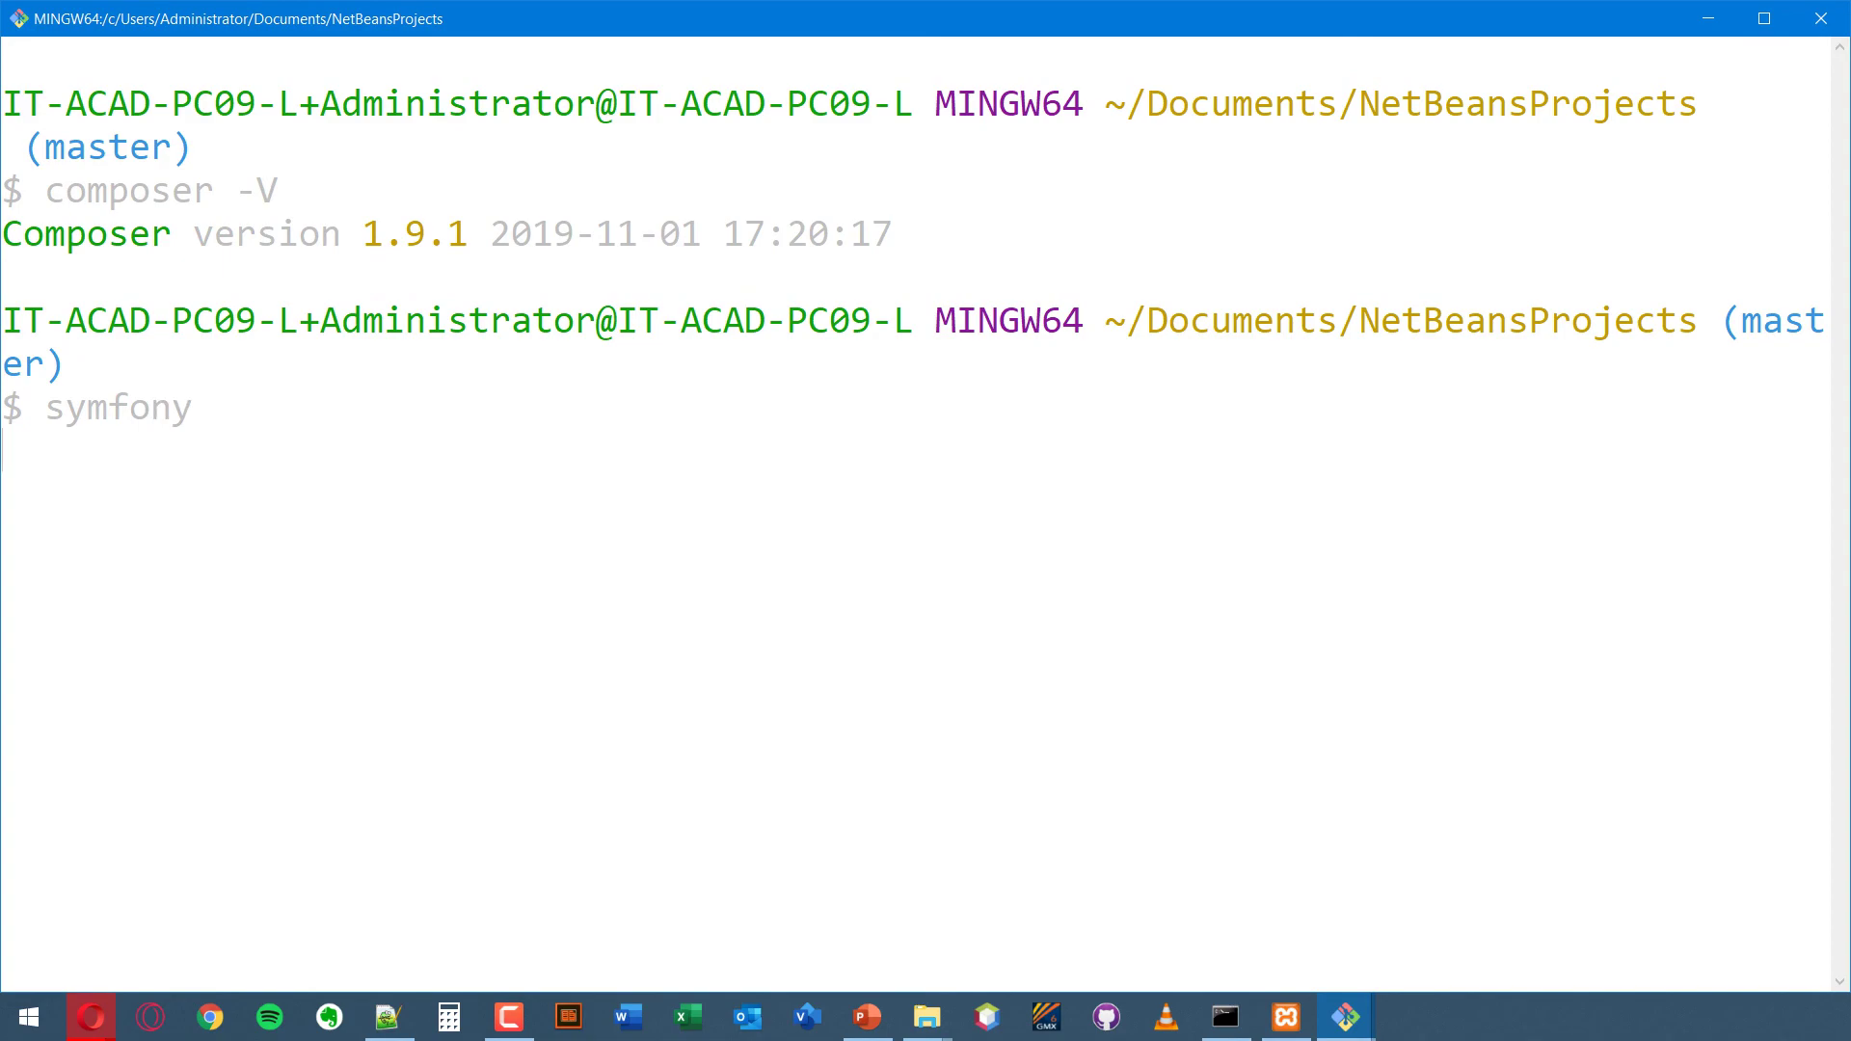
scroll(241, 682, "up", 6)
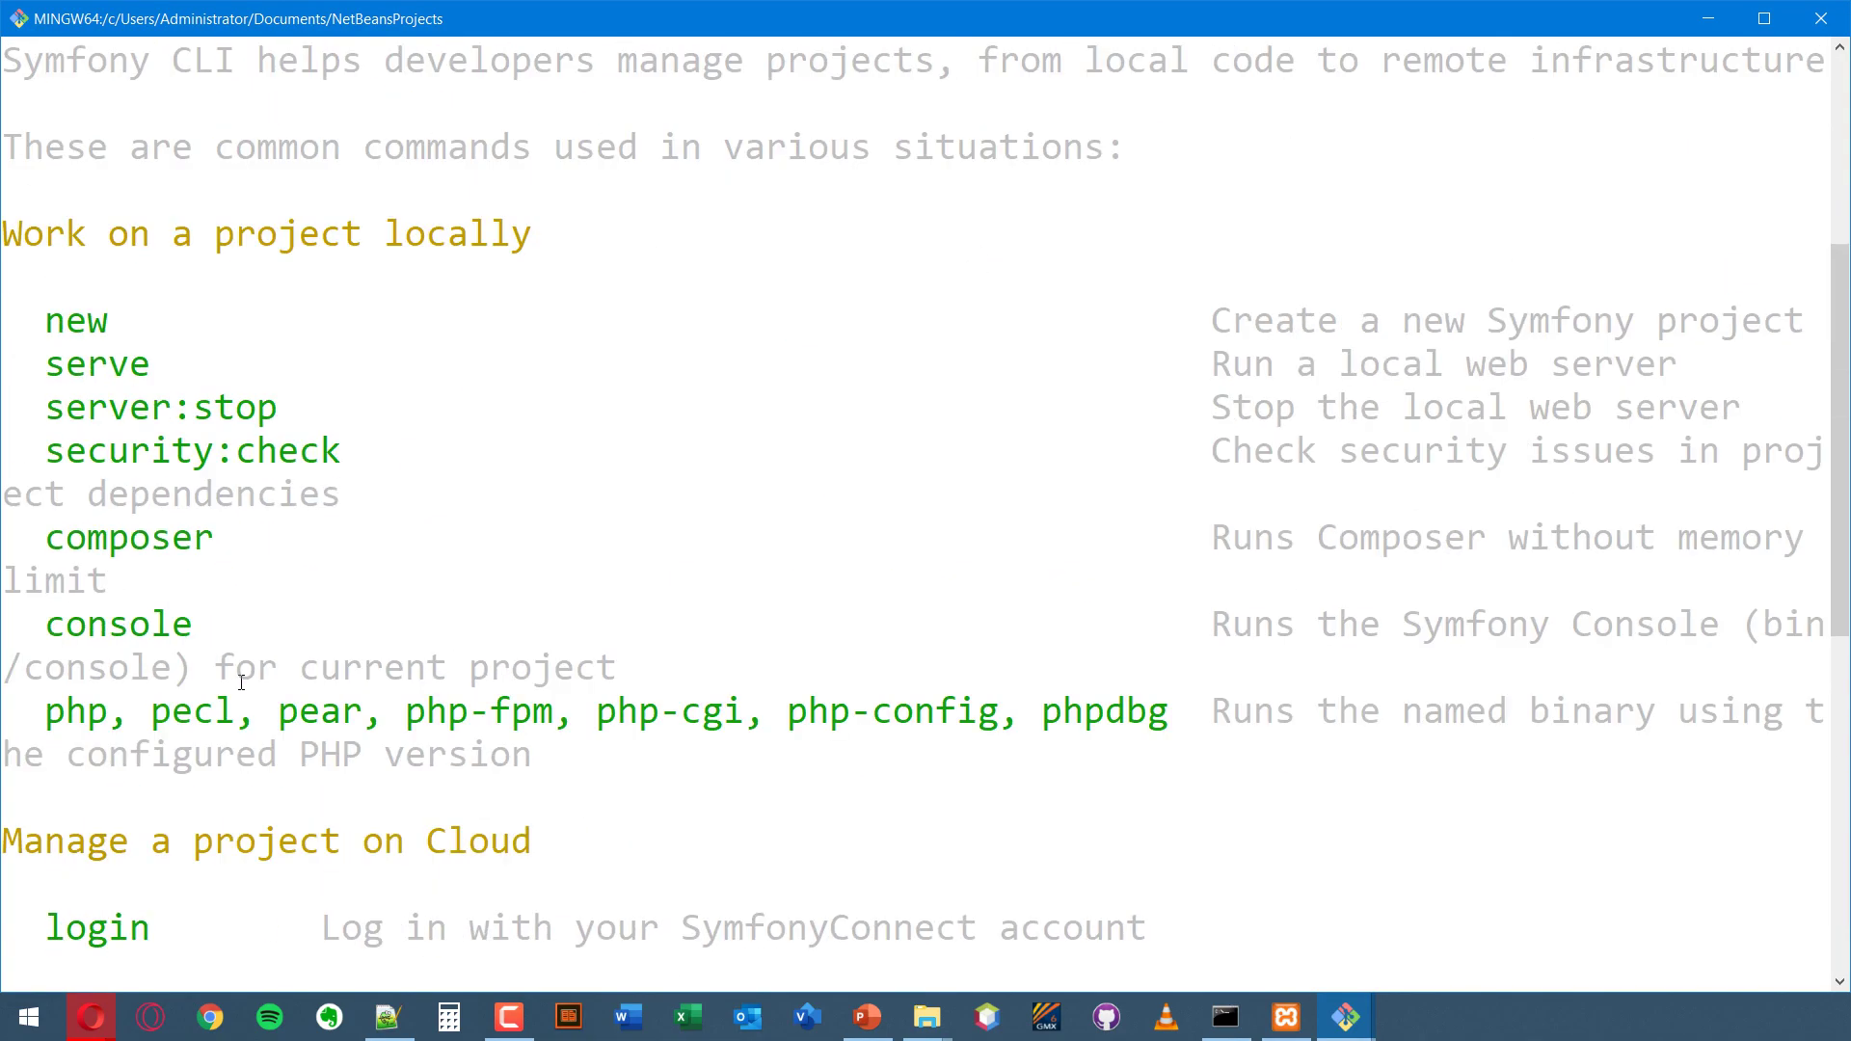
scroll(252, 689, "up", 3)
scroll(254, 690, "down", 1)
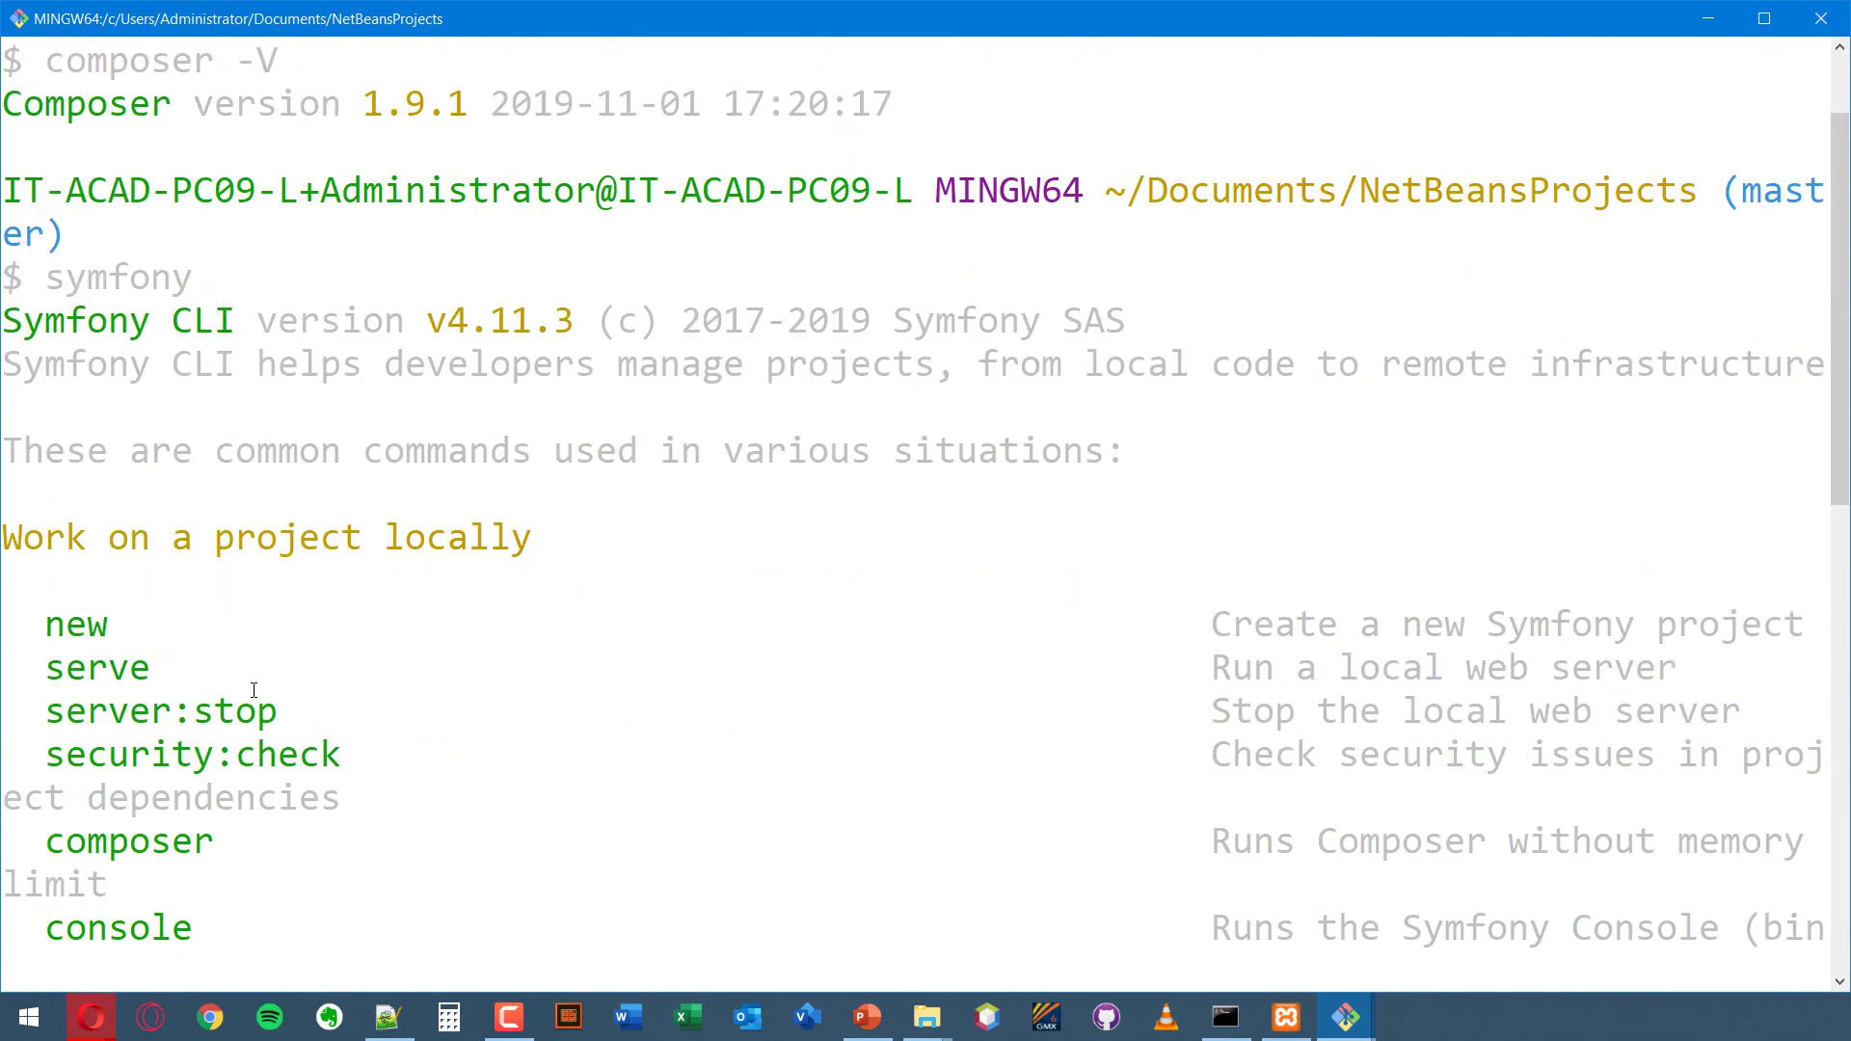
scroll(254, 691, "up", 1)
scroll(254, 687, "down", 9)
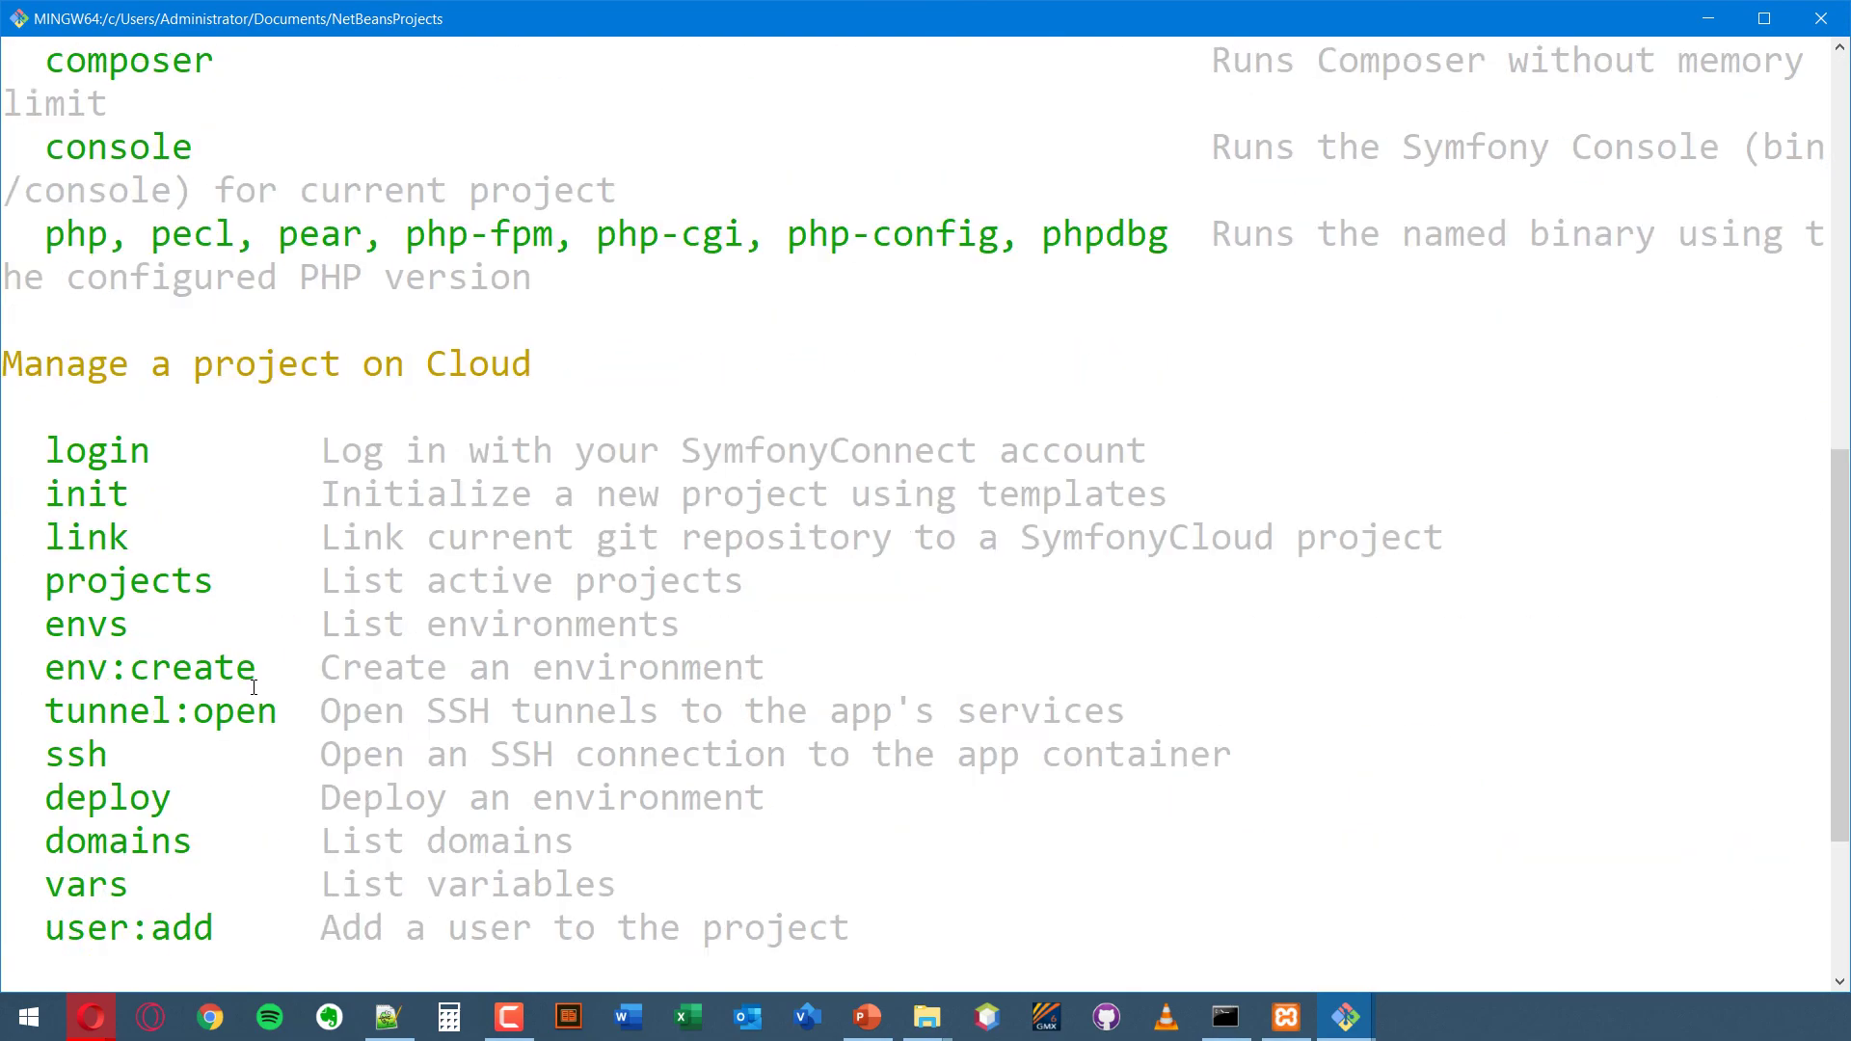
- List the contents of the current folder with ls and print its path with pwd
type("ls")
key("Return")
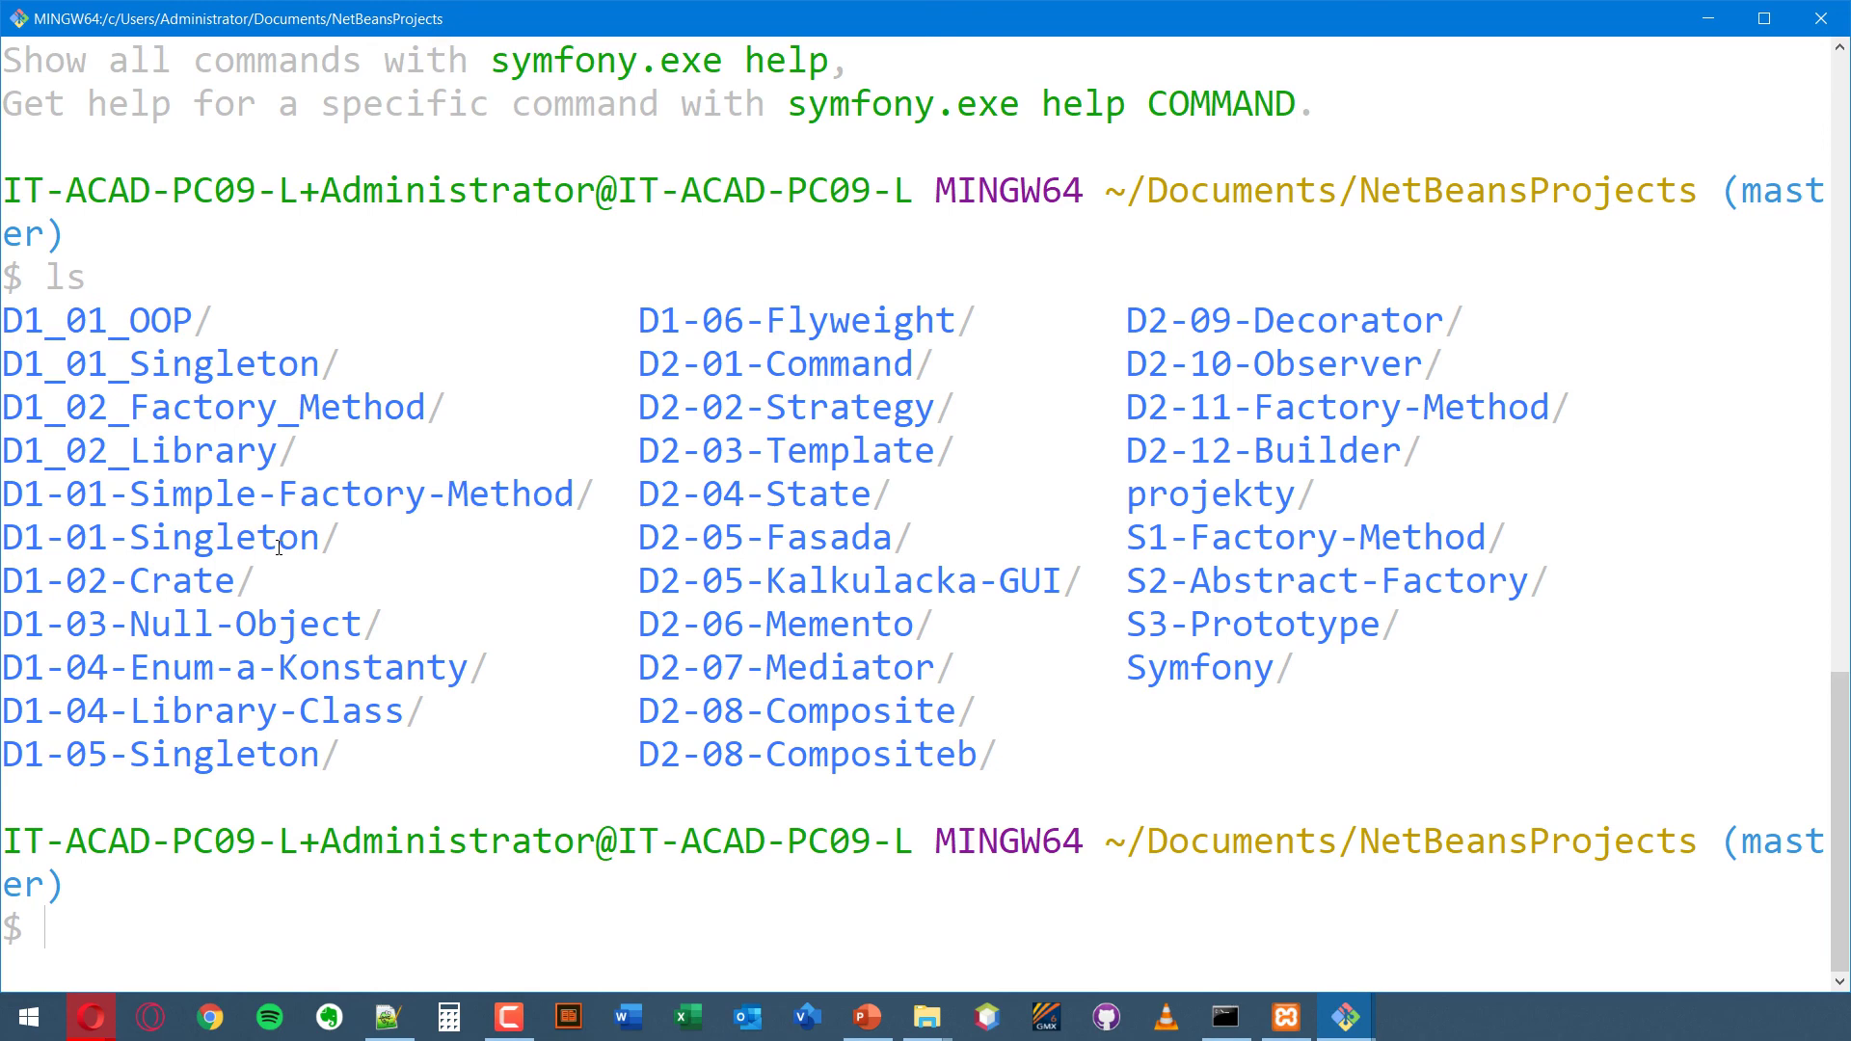
type("pwd")
key("Return")
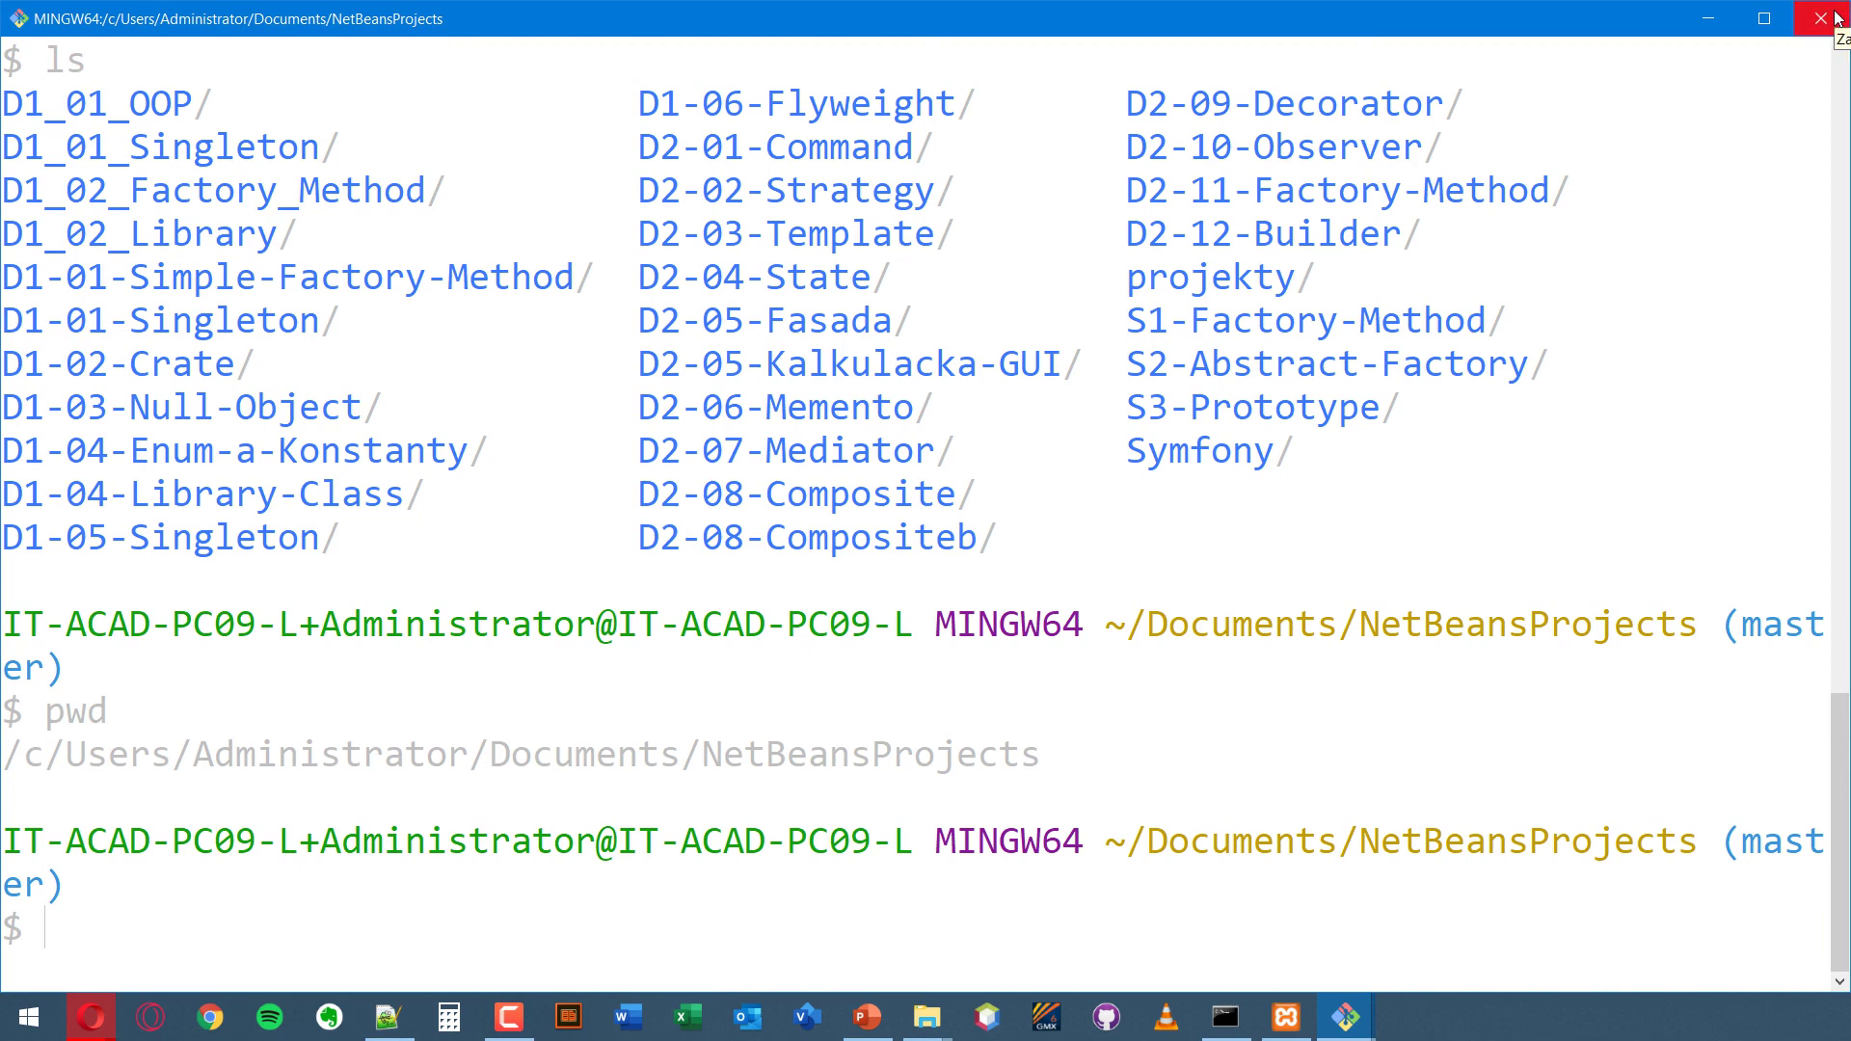
- Minimize the Git Bash terminal, the Notepad++ window and the open Documents folder windows
left_click(1707, 17)
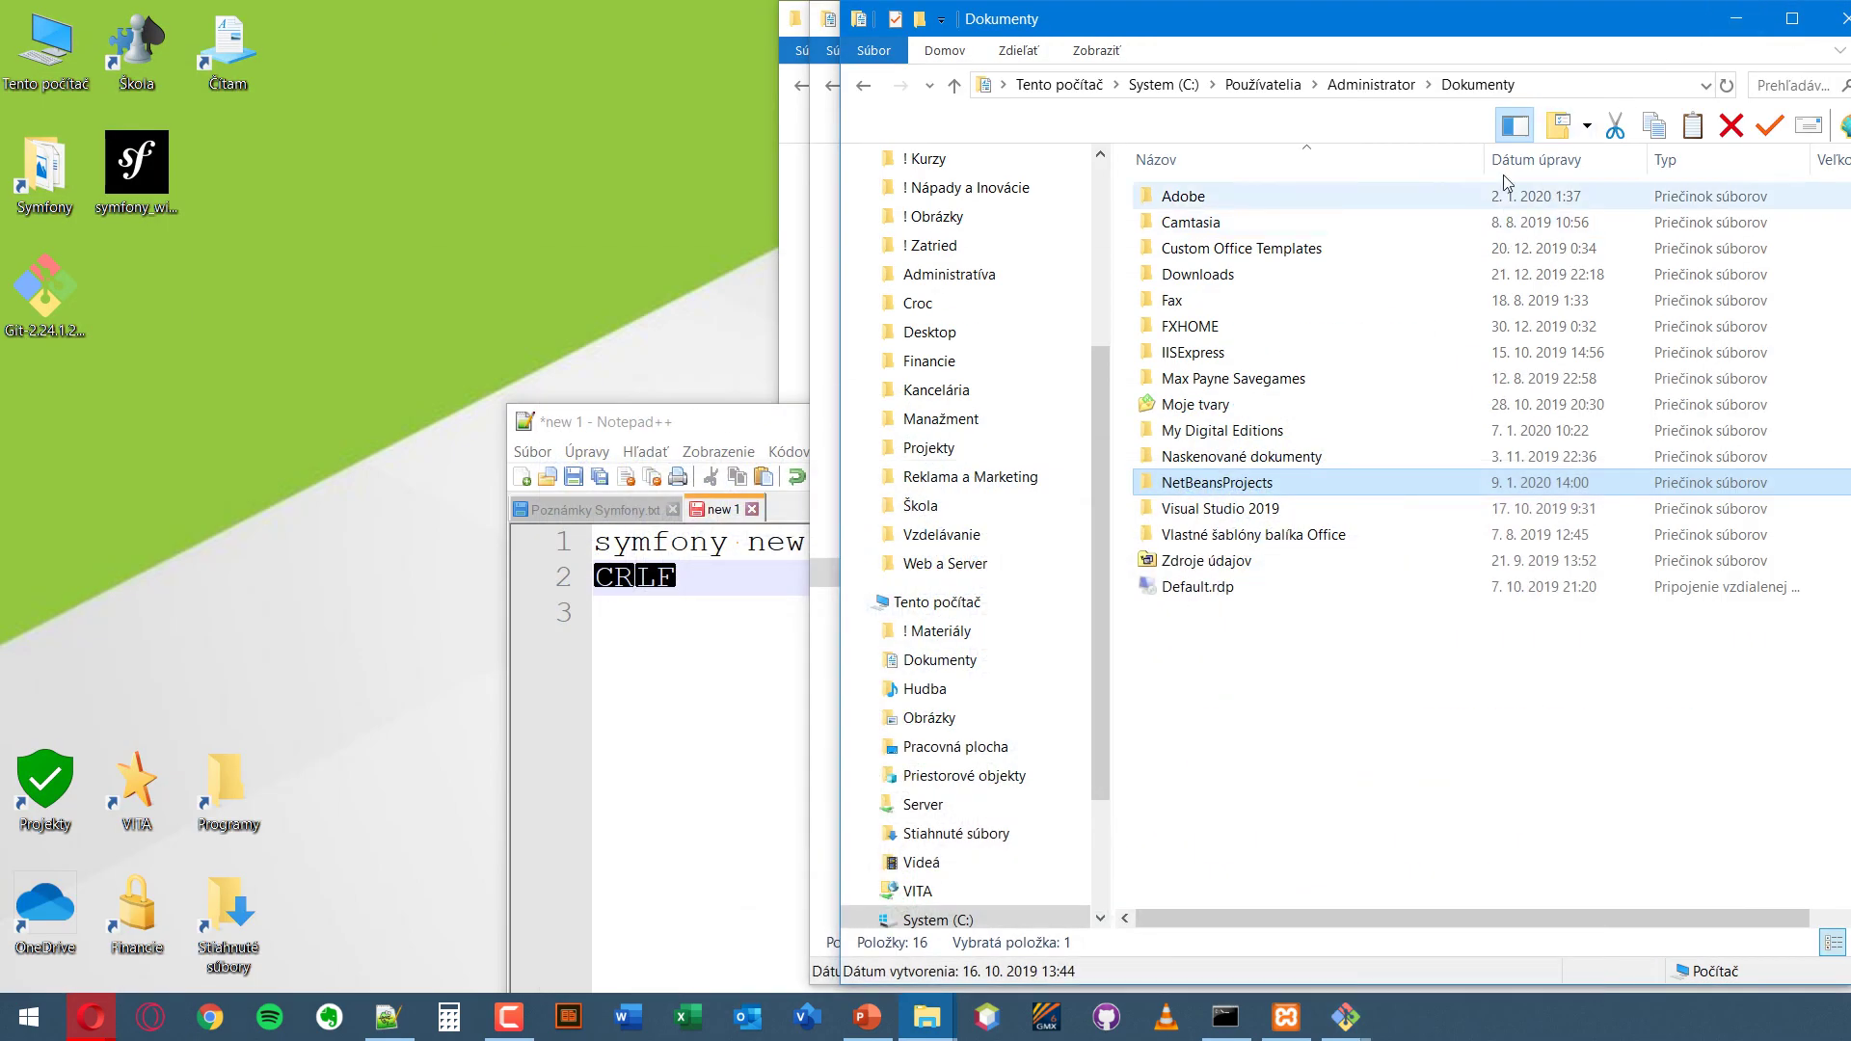
left_click(657, 613)
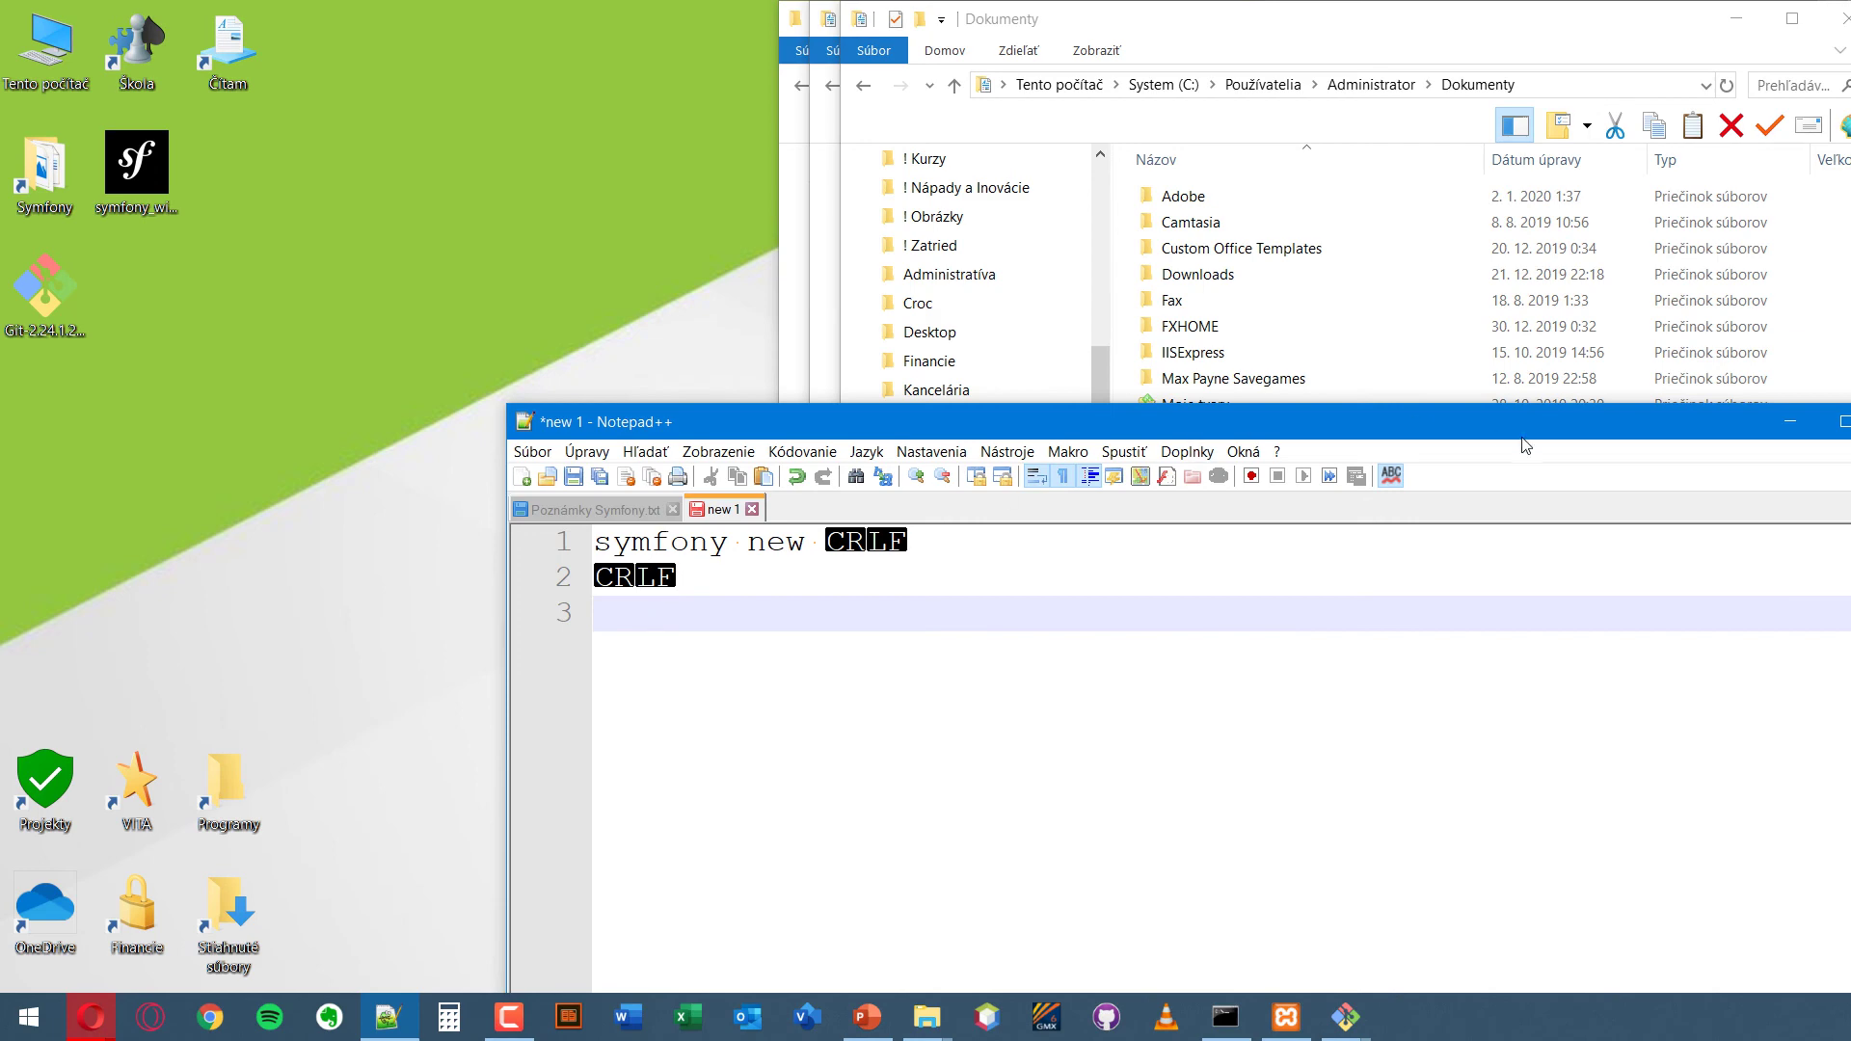
left_click(1790, 422)
left_click(1735, 29)
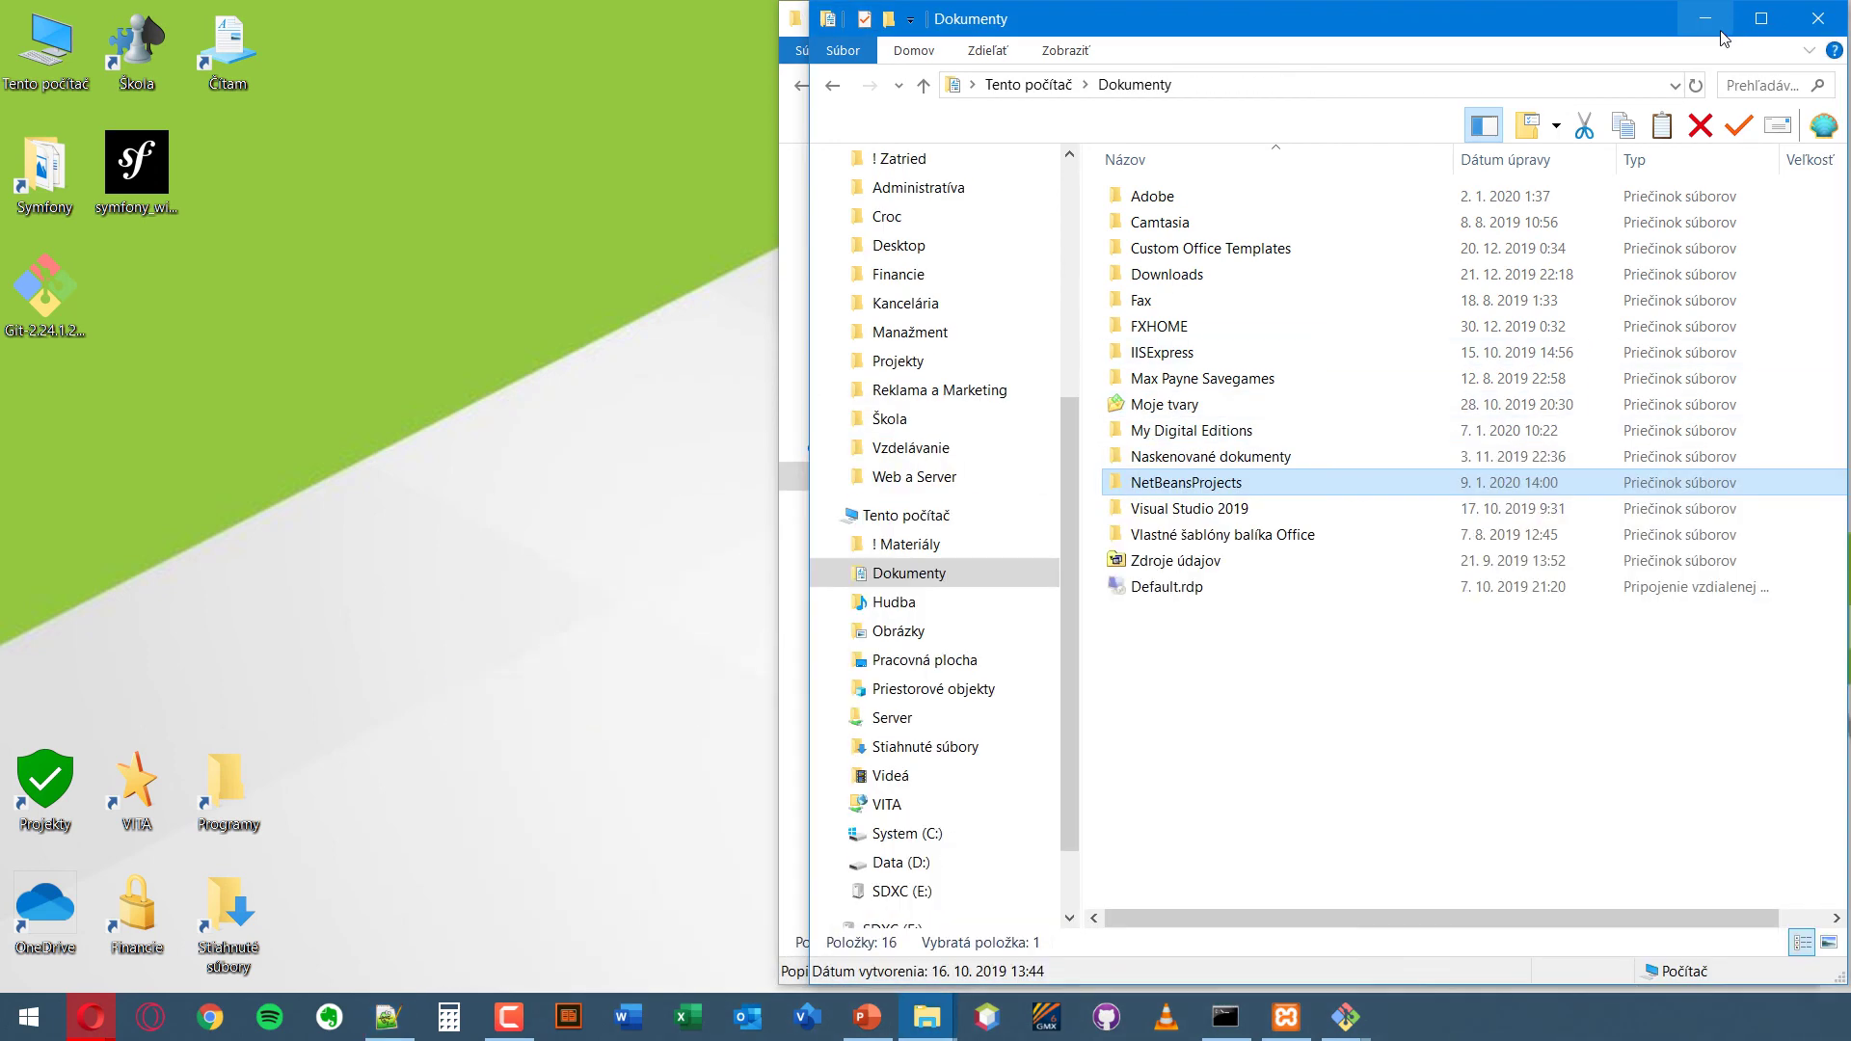
left_click(1707, 27)
left_click(1672, 29)
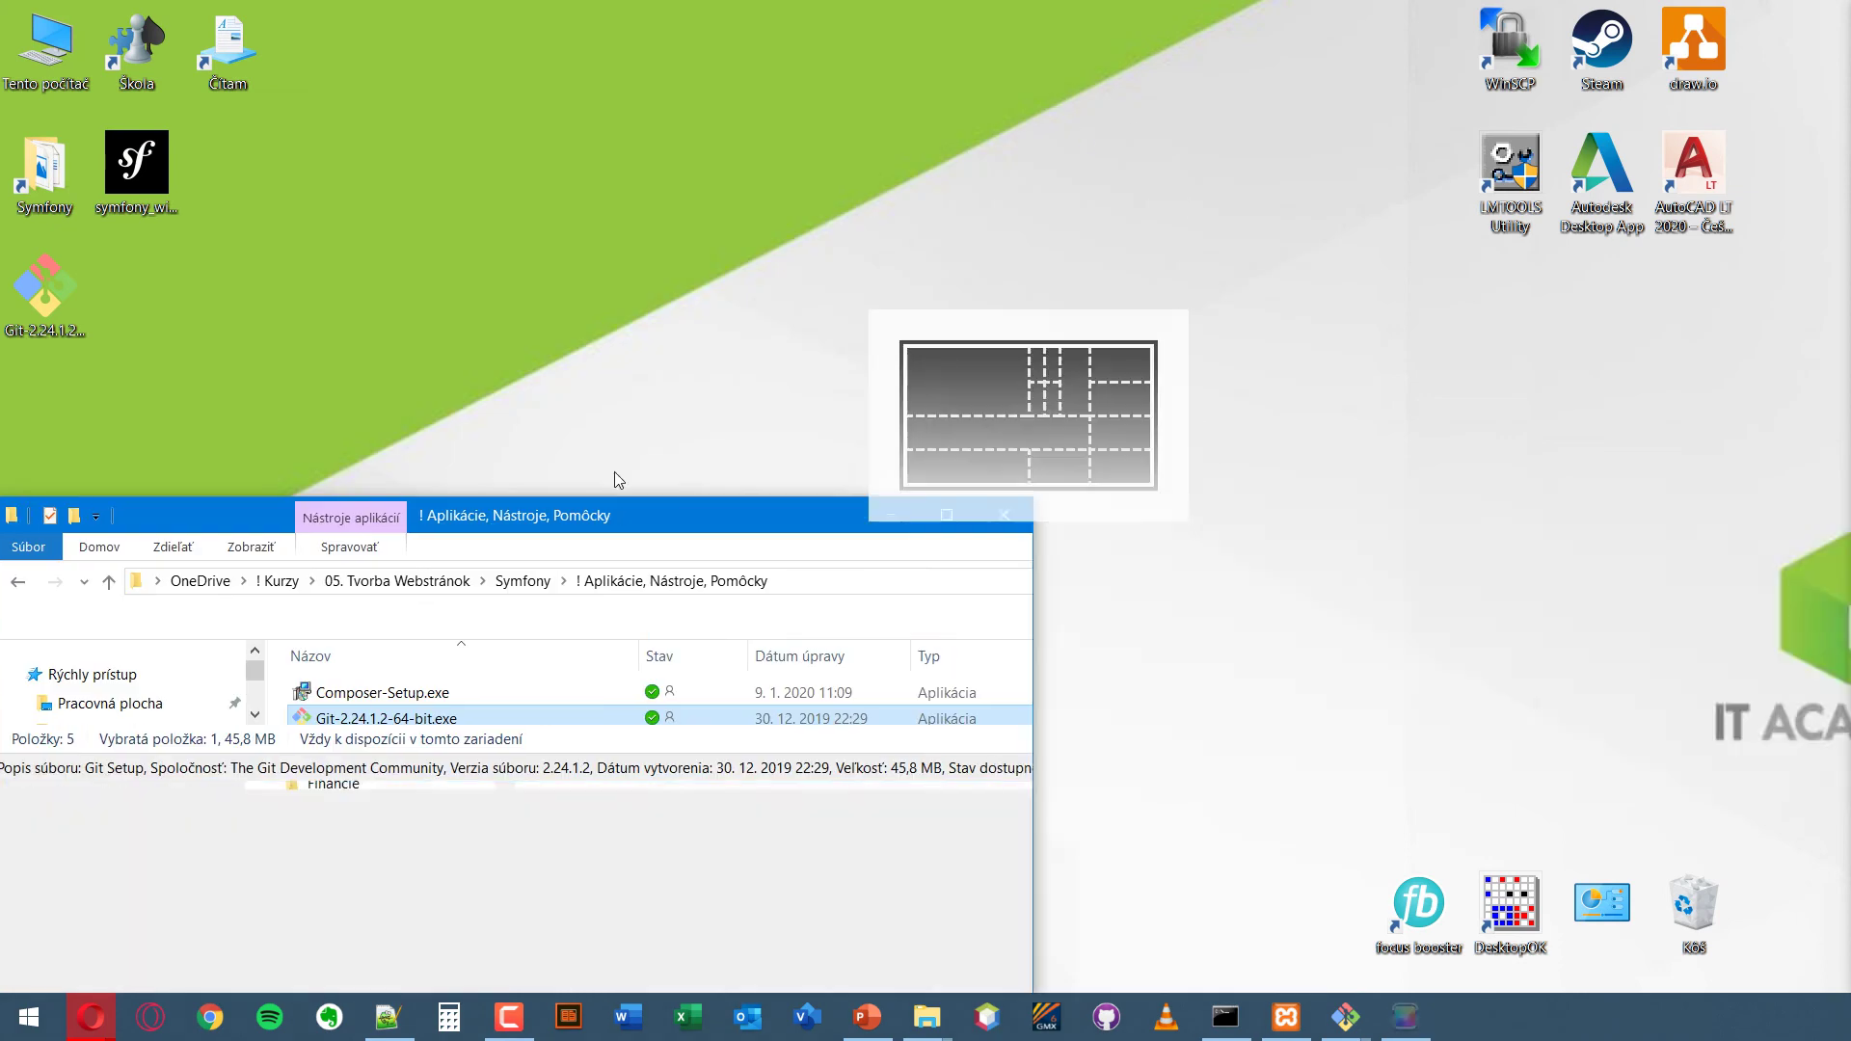
- Maximize the "! Aplikácie, Nástroje, Pomôcky" folder window with nothing selected, and bring up the XAMPP Control Panel
double_click(617, 515)
left_click(876, 611)
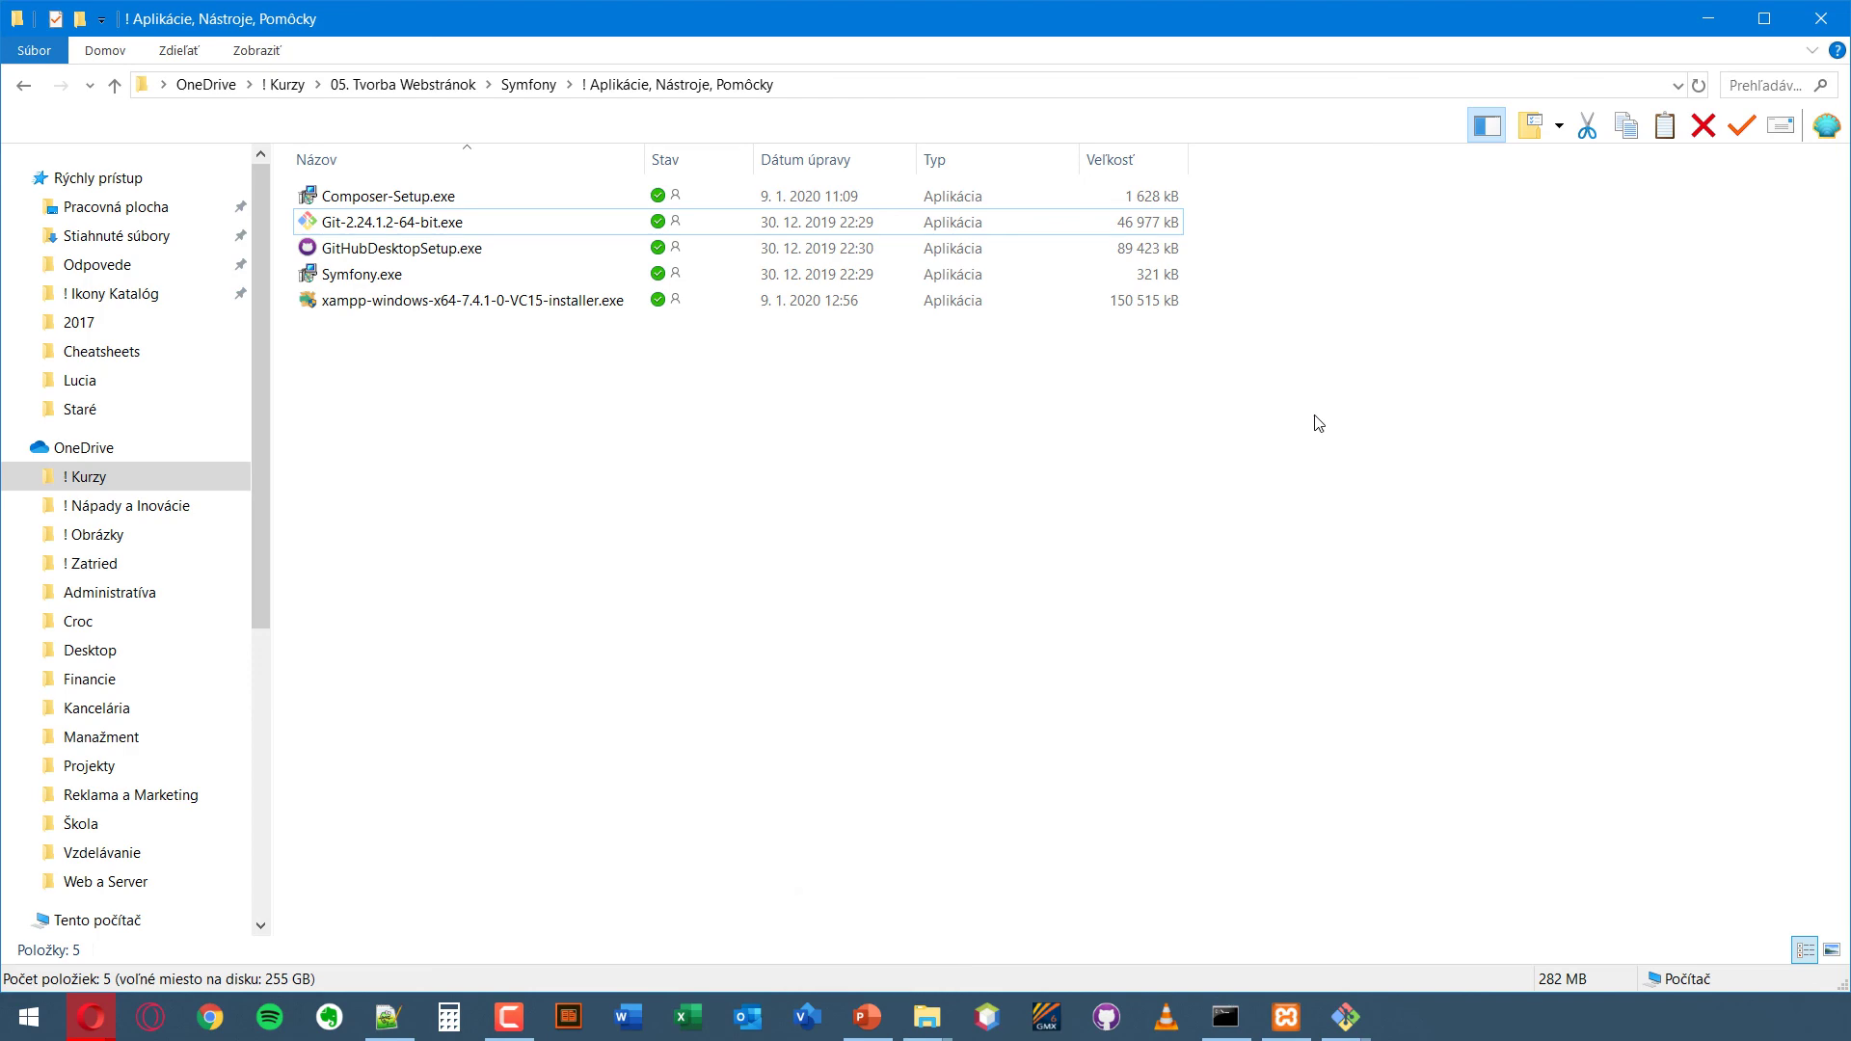
left_click(1270, 1027)
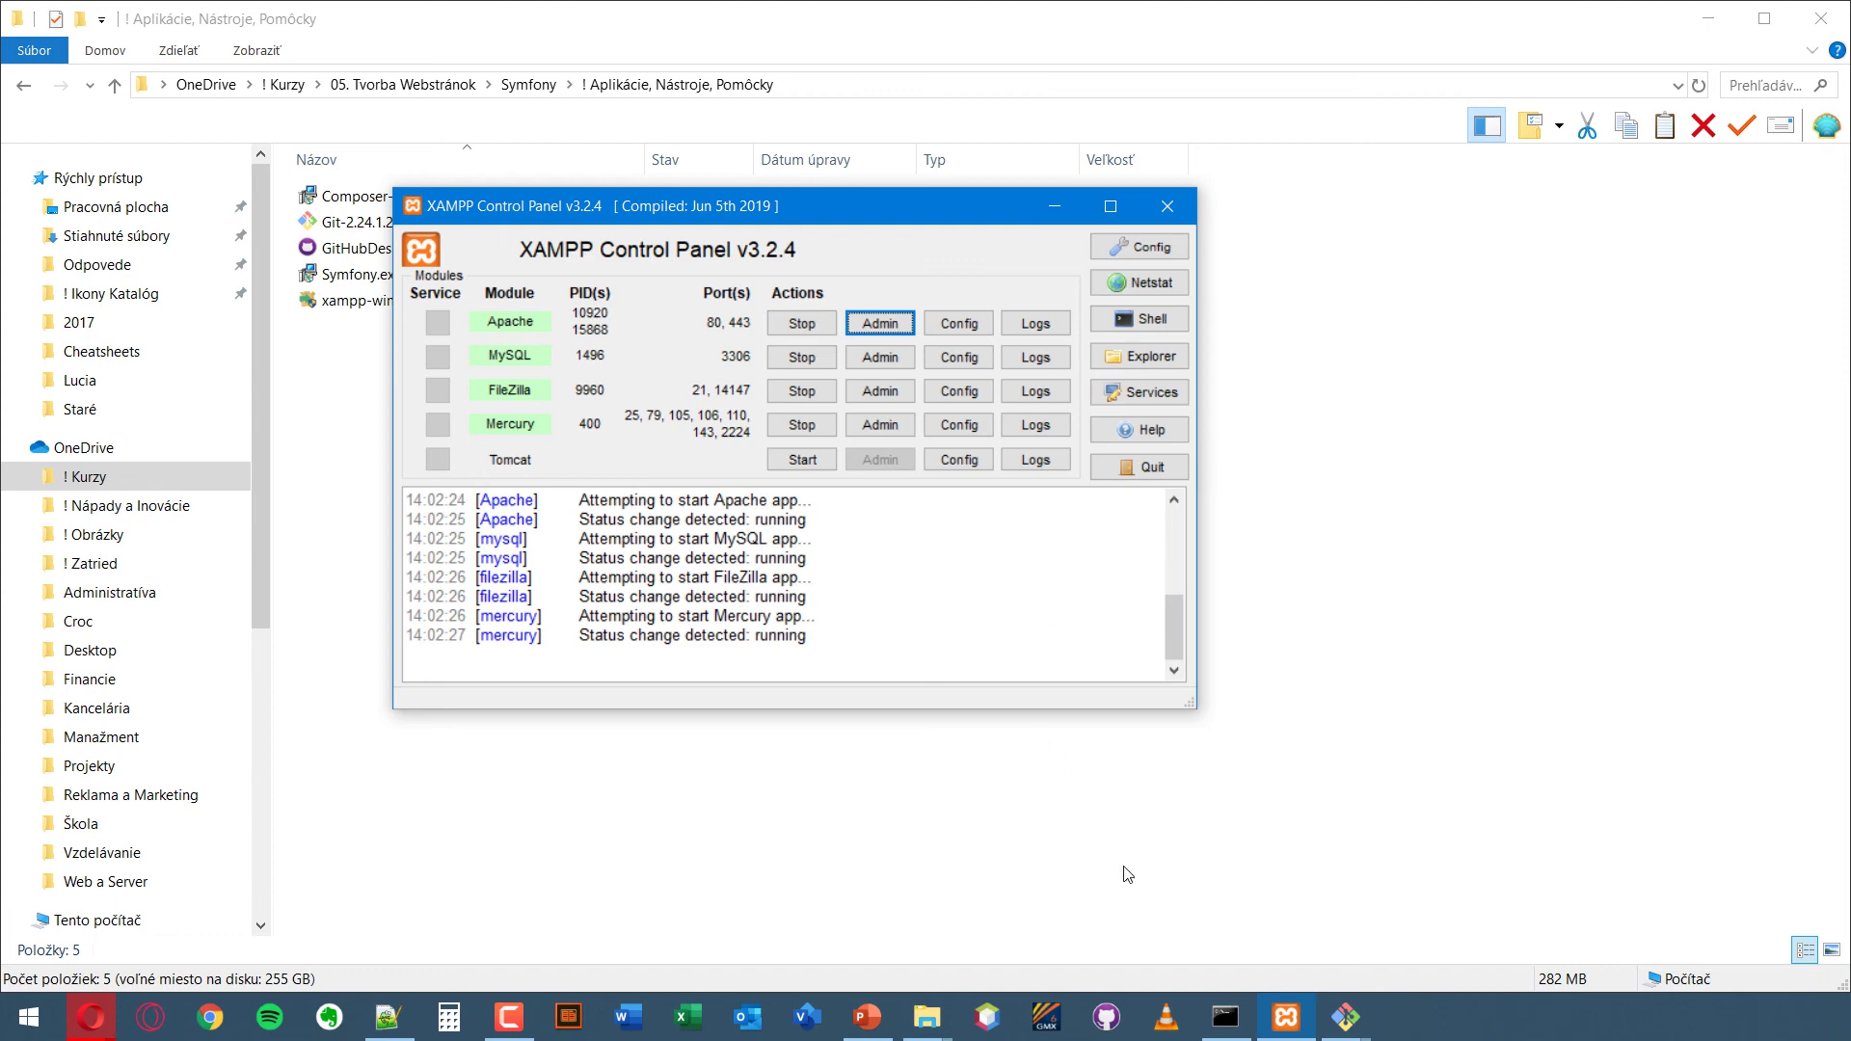
- Switch to the Windows command prompt, replace the pending symfony command with php and run it
left_click(1211, 1015)
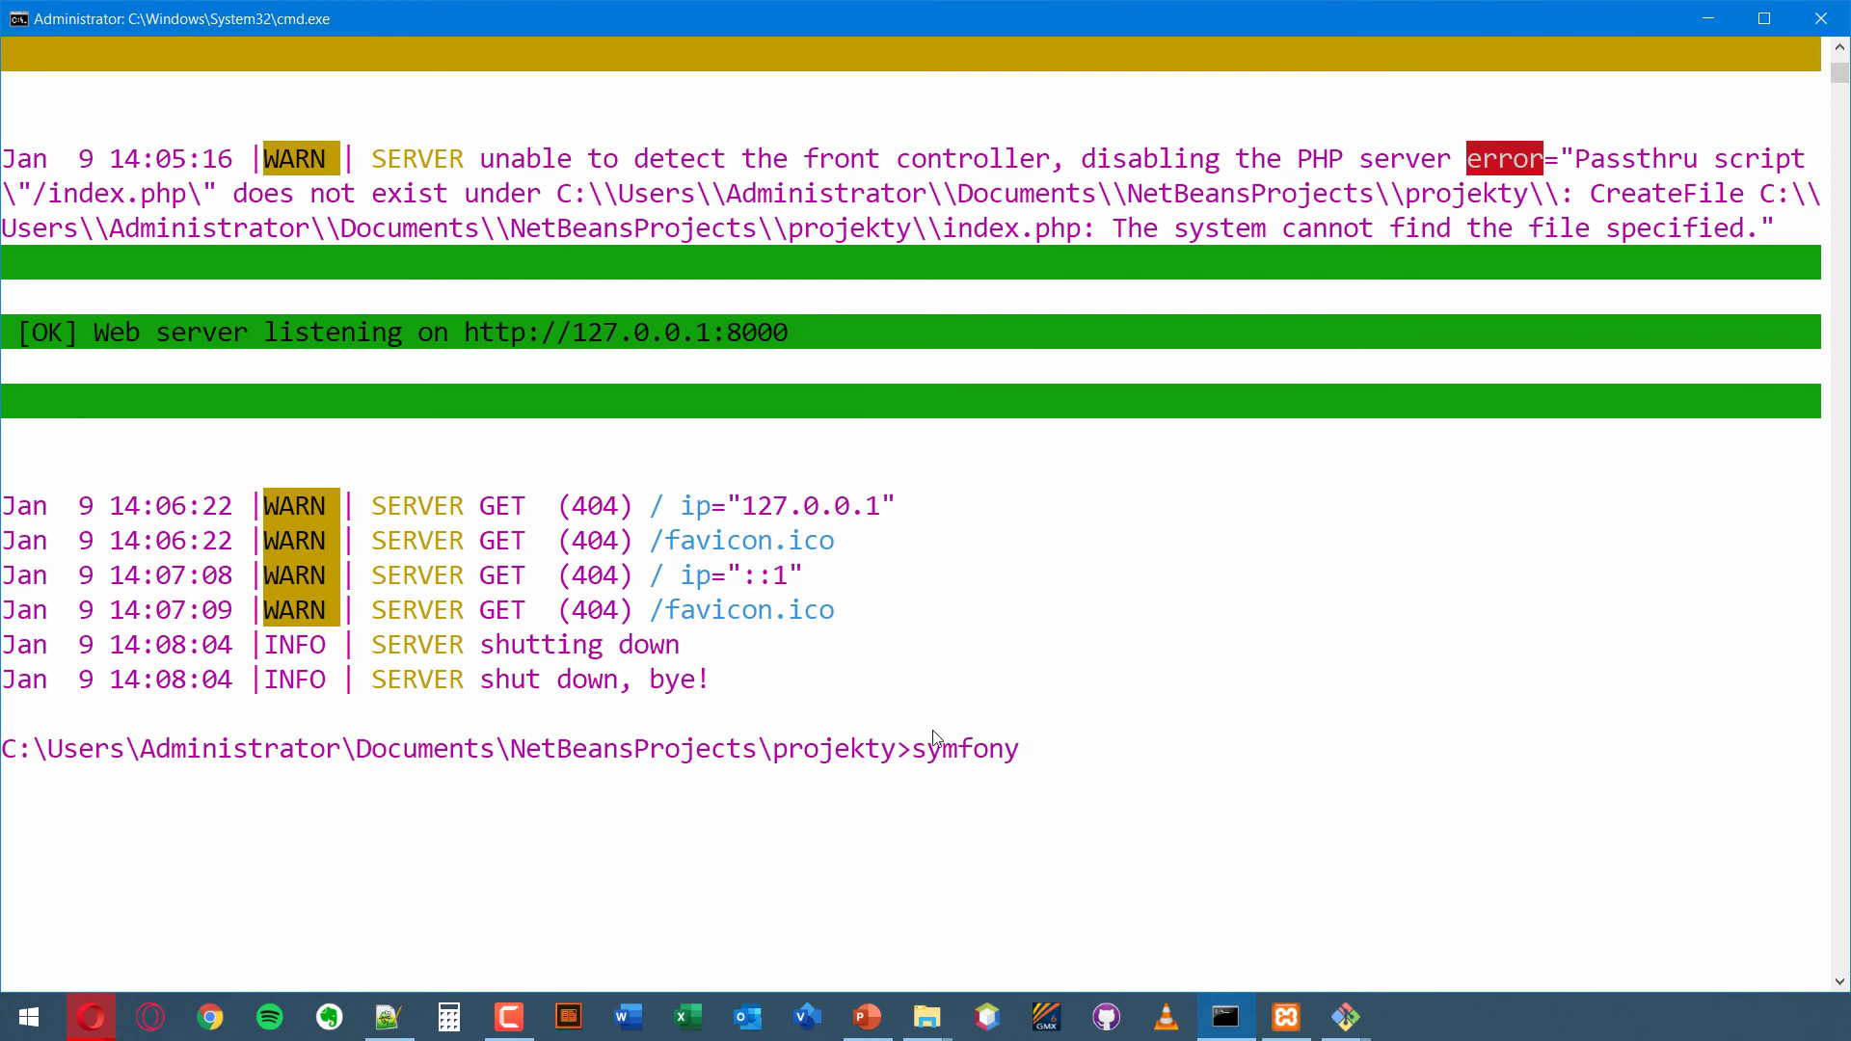
key("BackSpace")
key("BackSpace")
key("BackSpace")
key("BackSpace")
key("BackSpace")
key("BackSpace")
key("BackSpace")
type("php")
key("Return")
- Interrupt the running php command and minimize the command prompt window
scroll(940, 660, "down", 1)
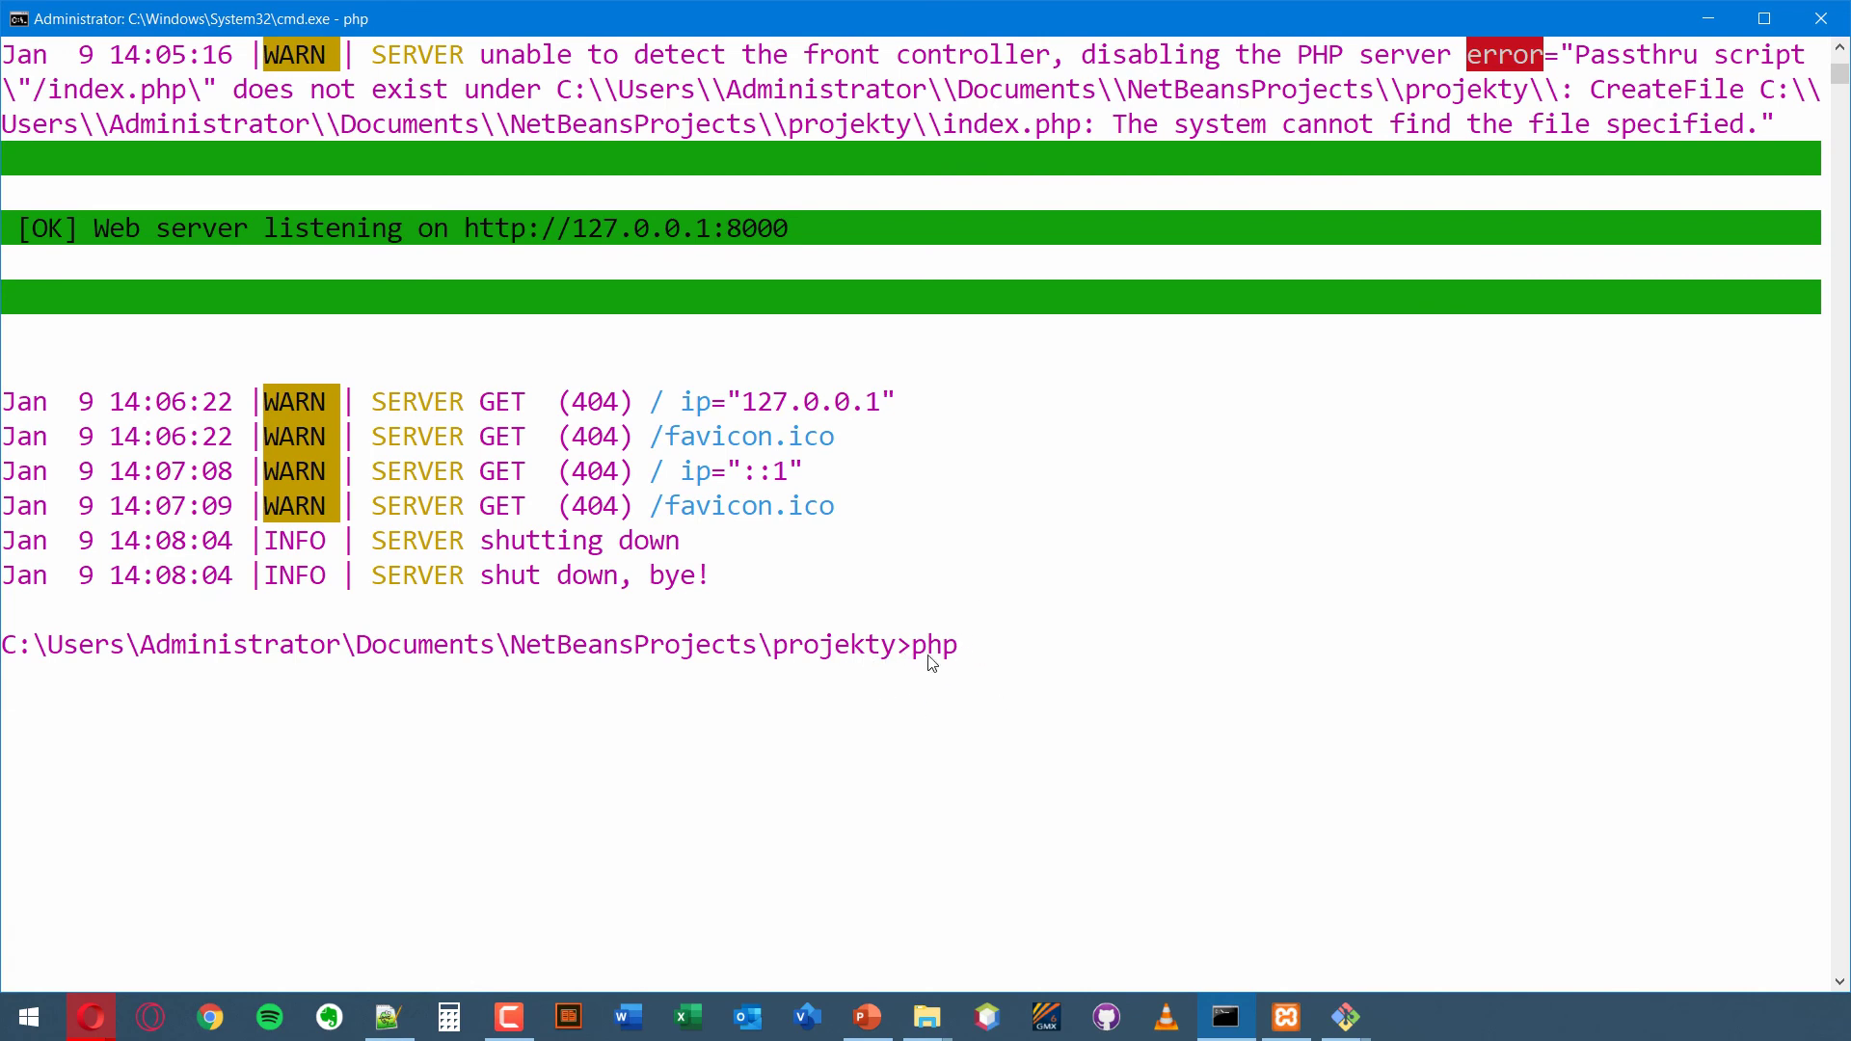
scroll(874, 657, "down", 1)
key("Return")
key("Return")
key("Return")
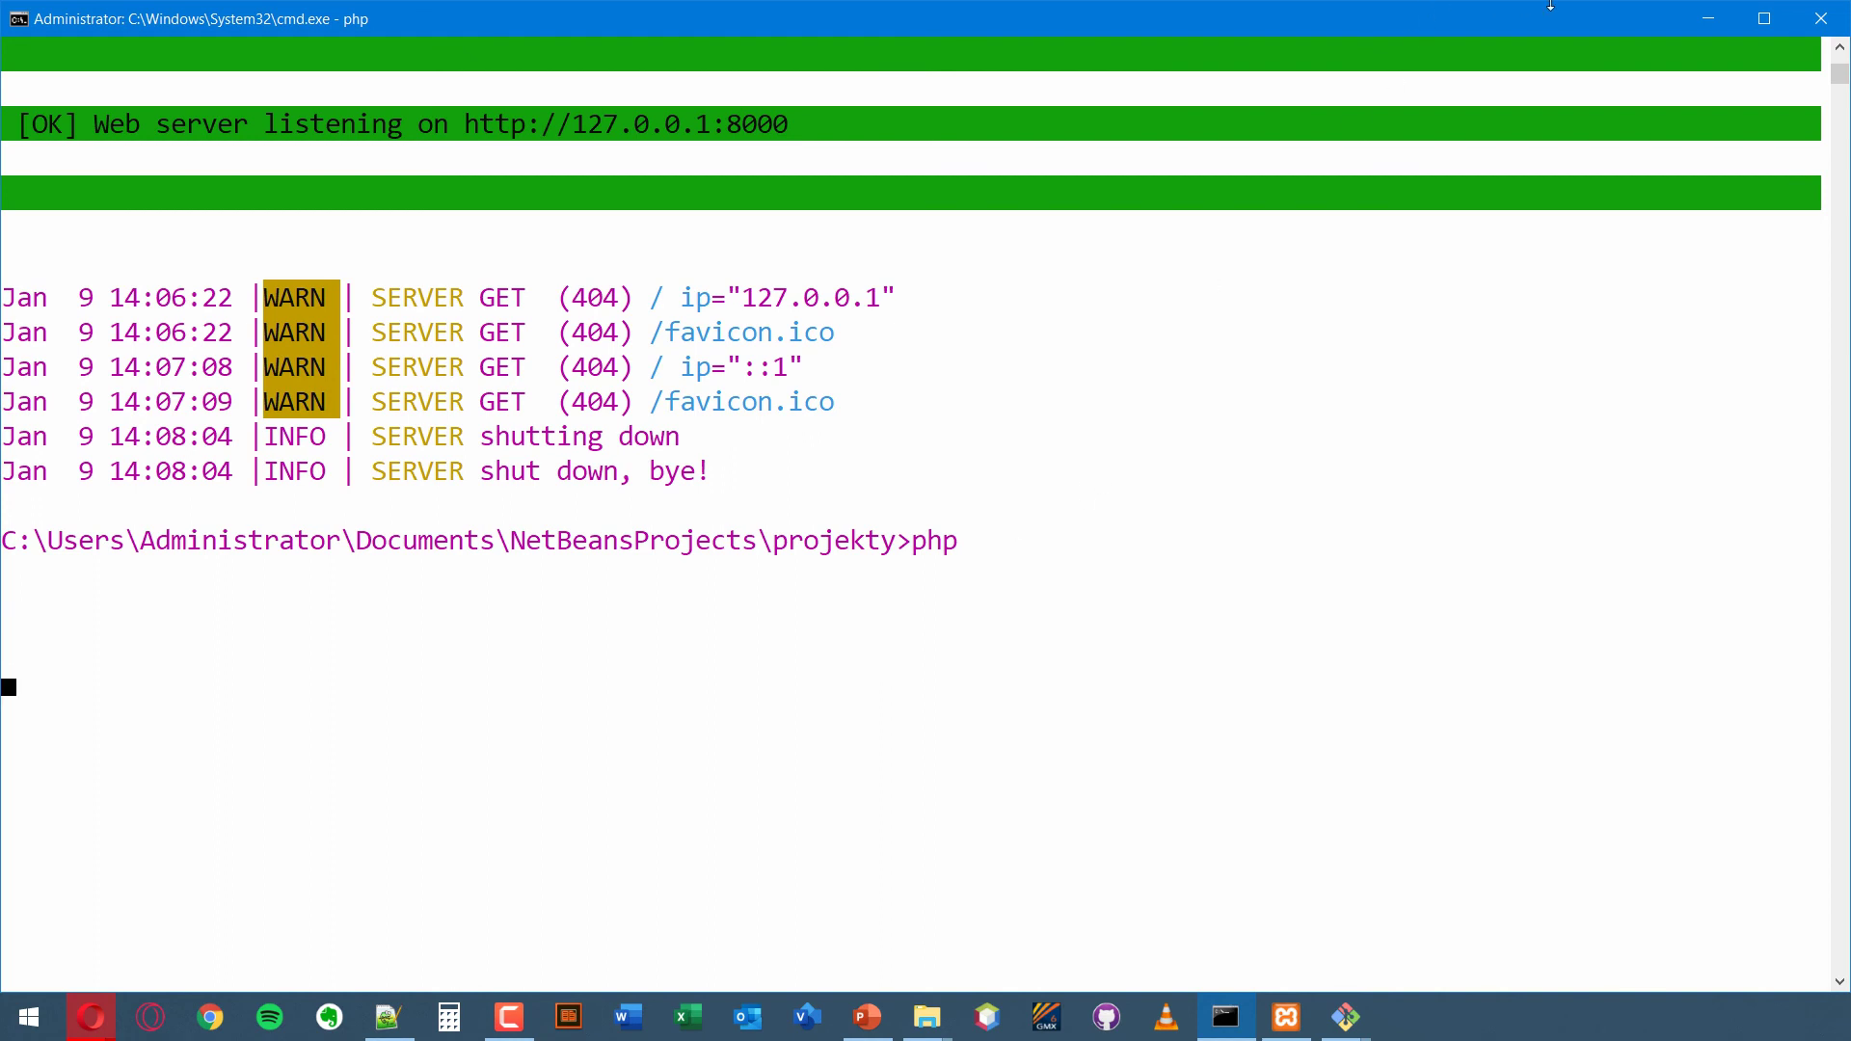
key("ctrl+c")
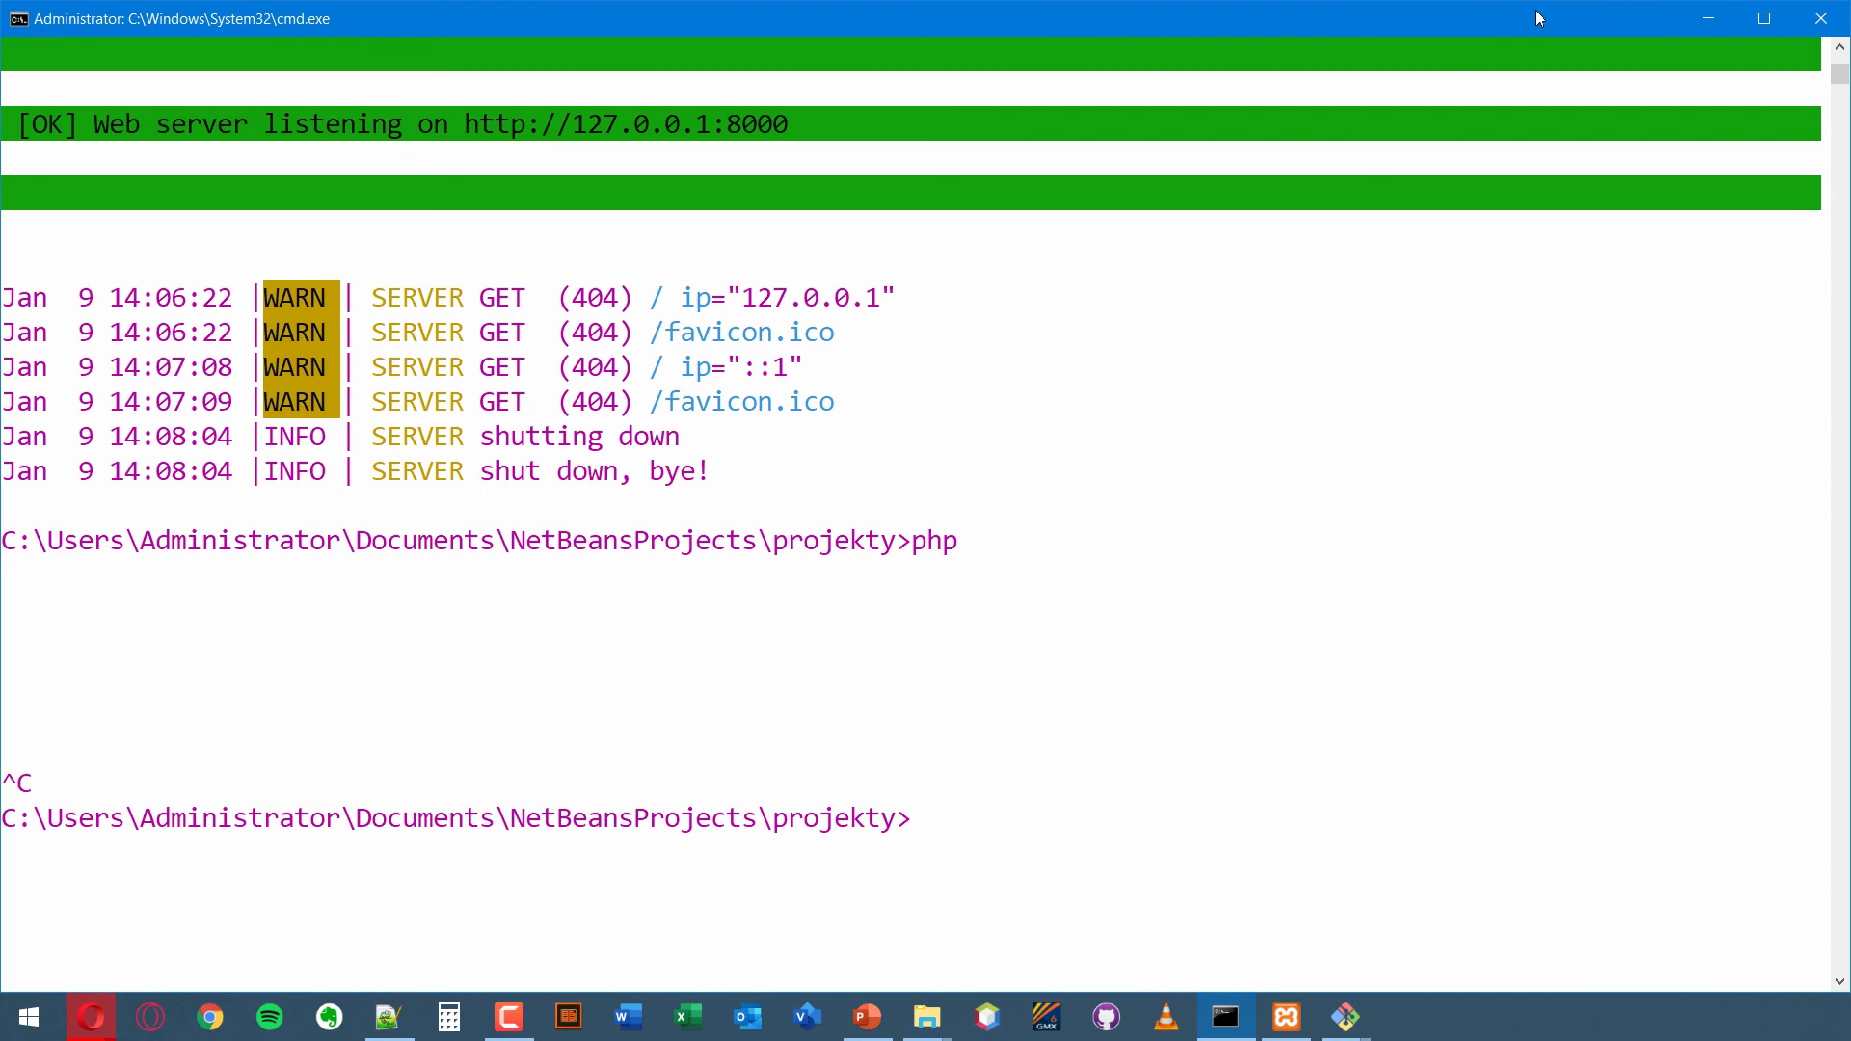
left_click(1702, 16)
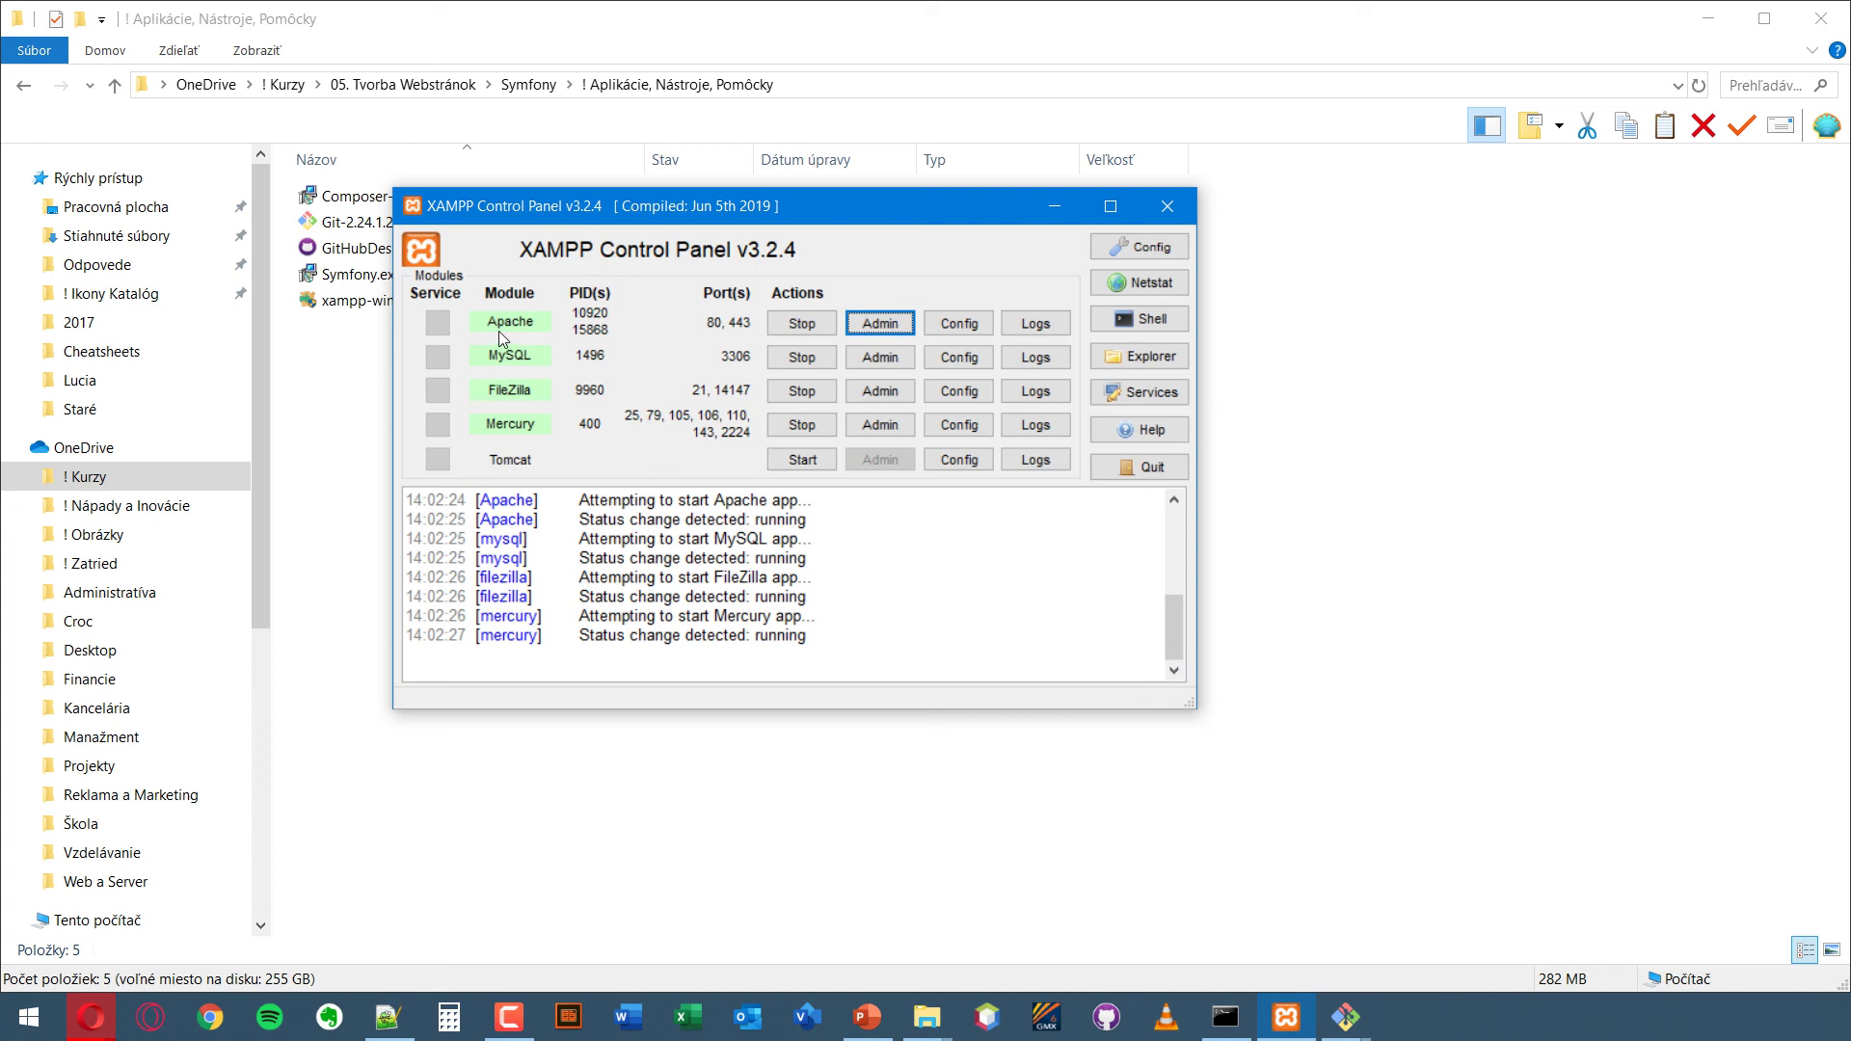
- Move the XAMPP Control Panel off the file list, check GitHubDesktopSetup.exe and minimize the folder window
left_click_drag(728, 211, 1022, 345)
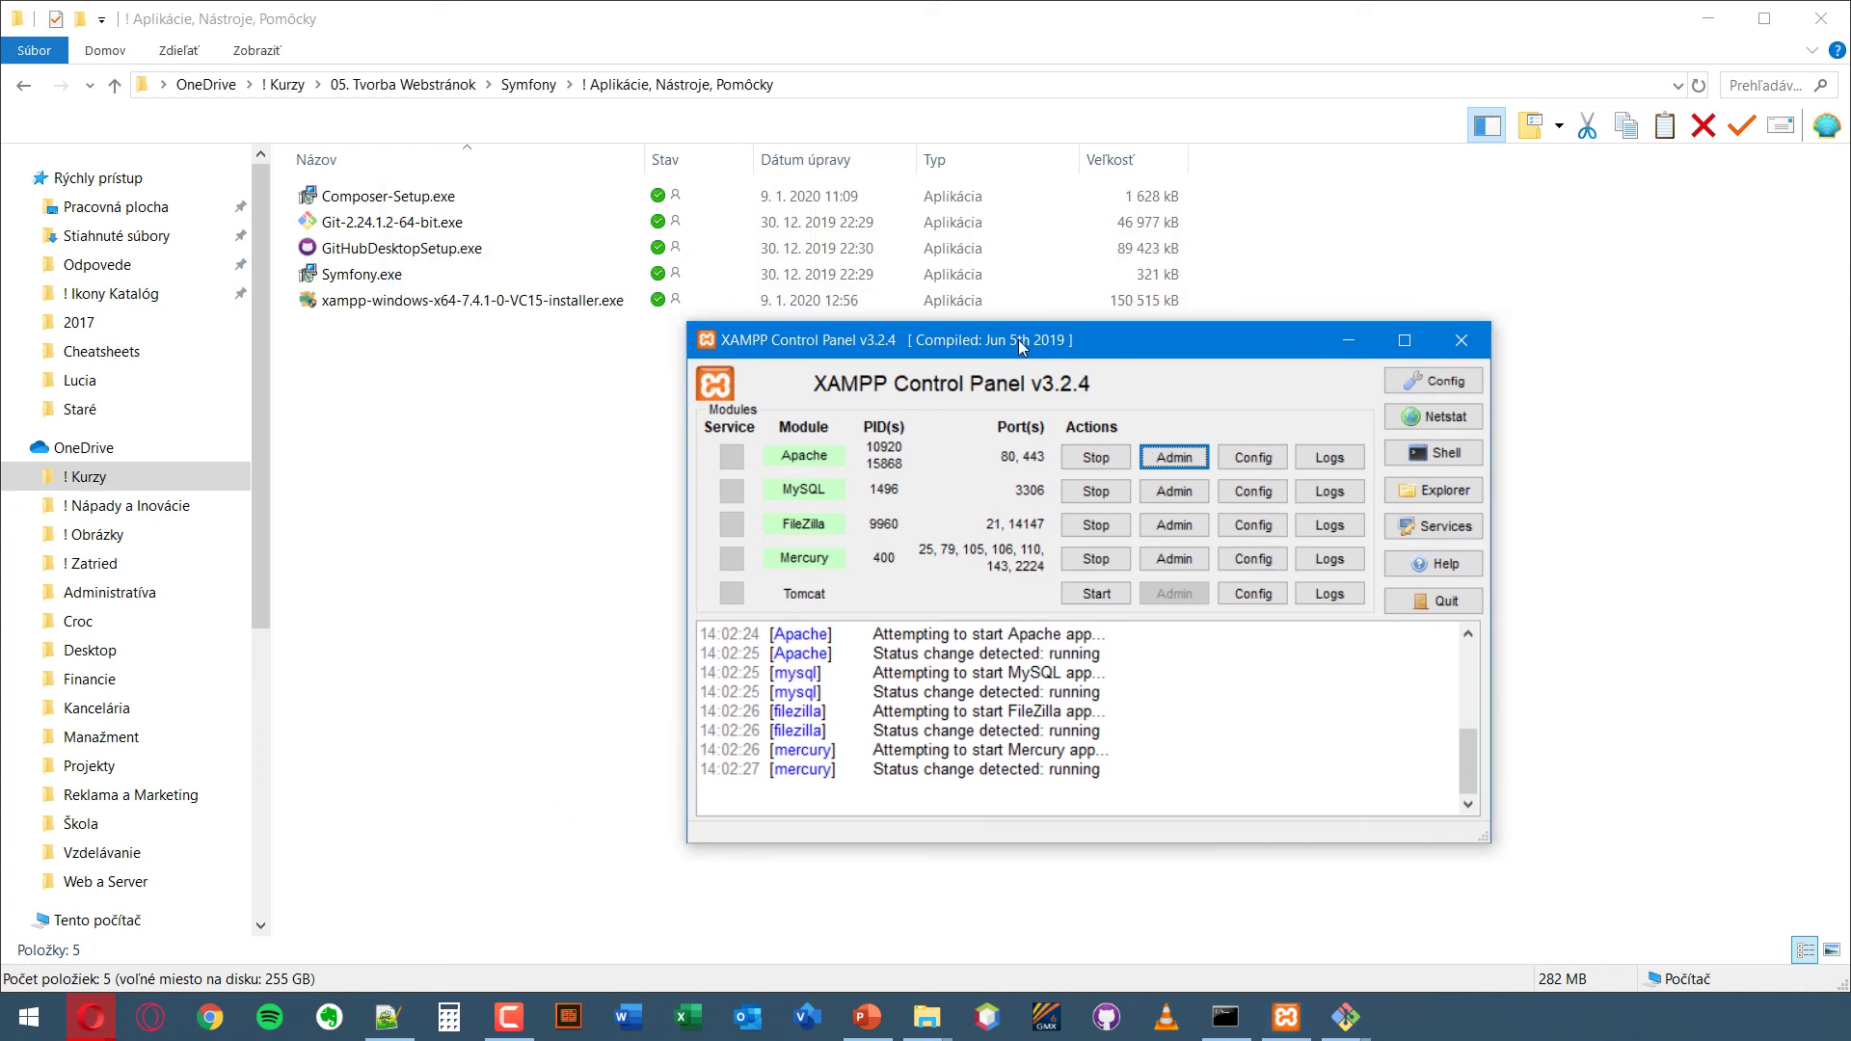
left_click(394, 253)
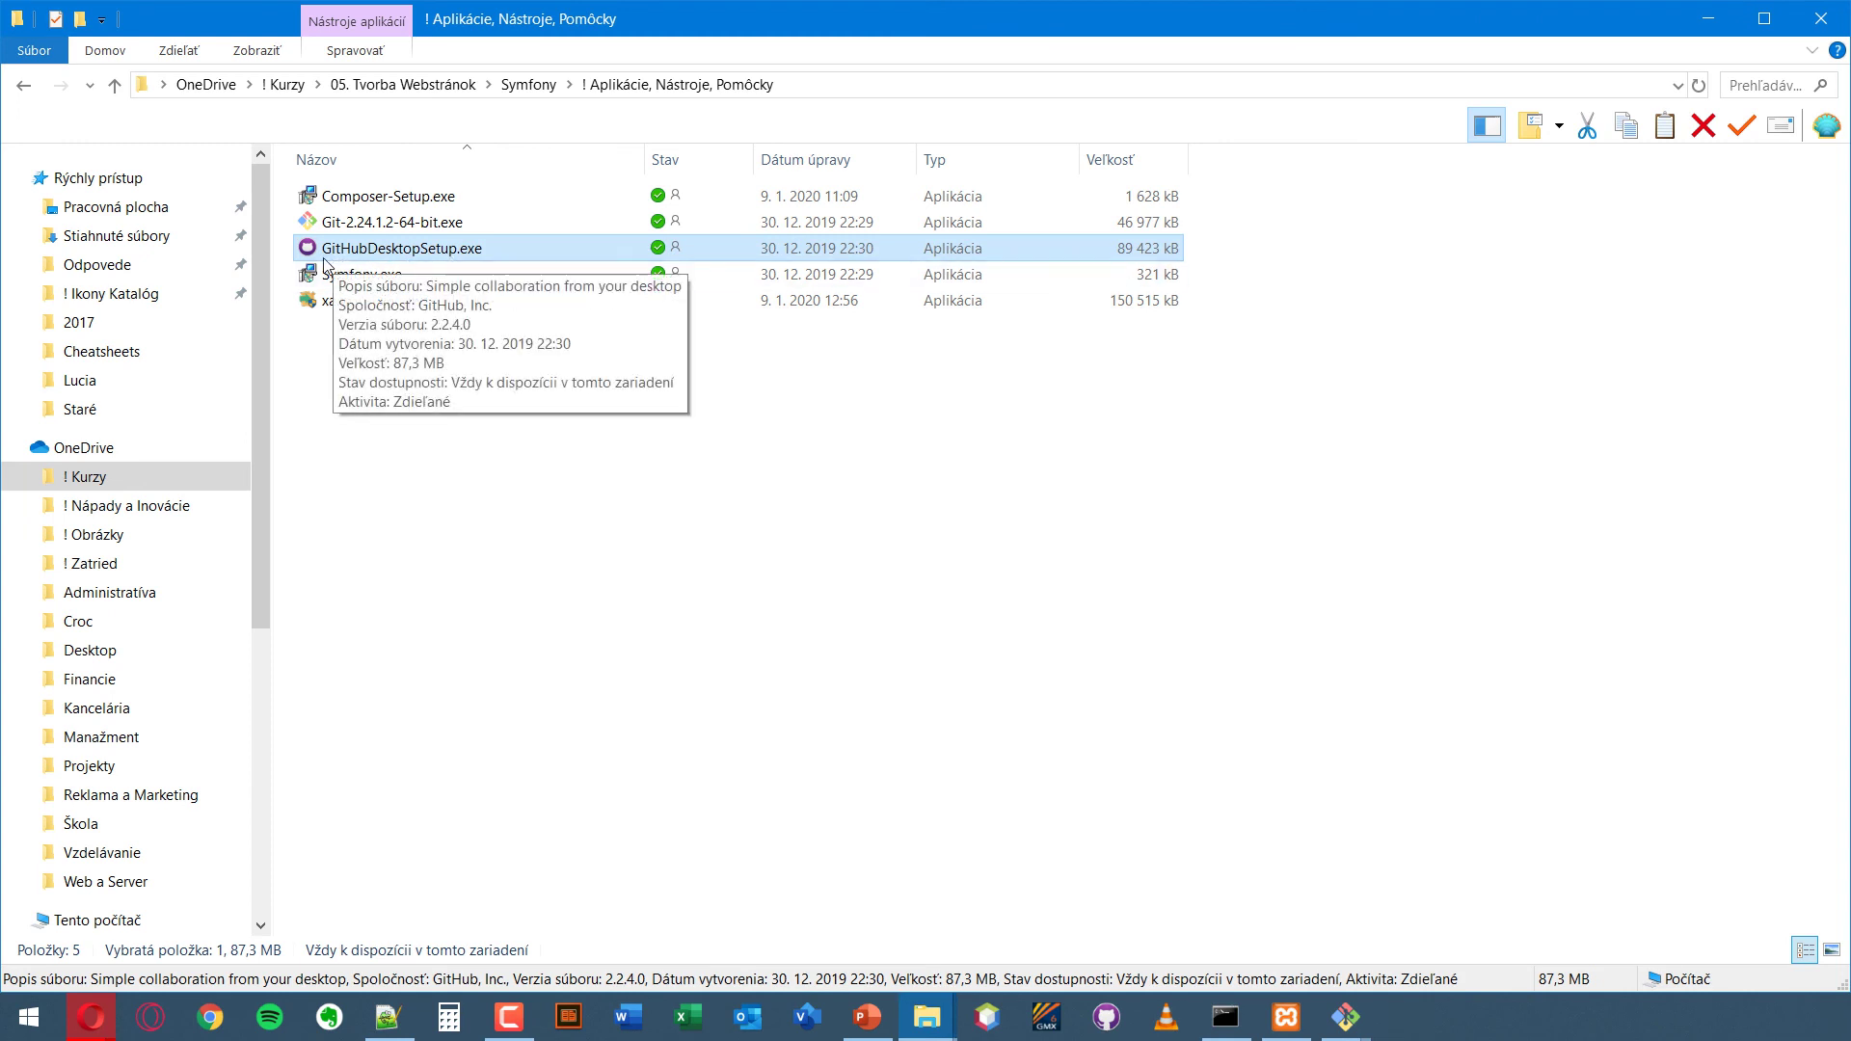
left_click(1712, 13)
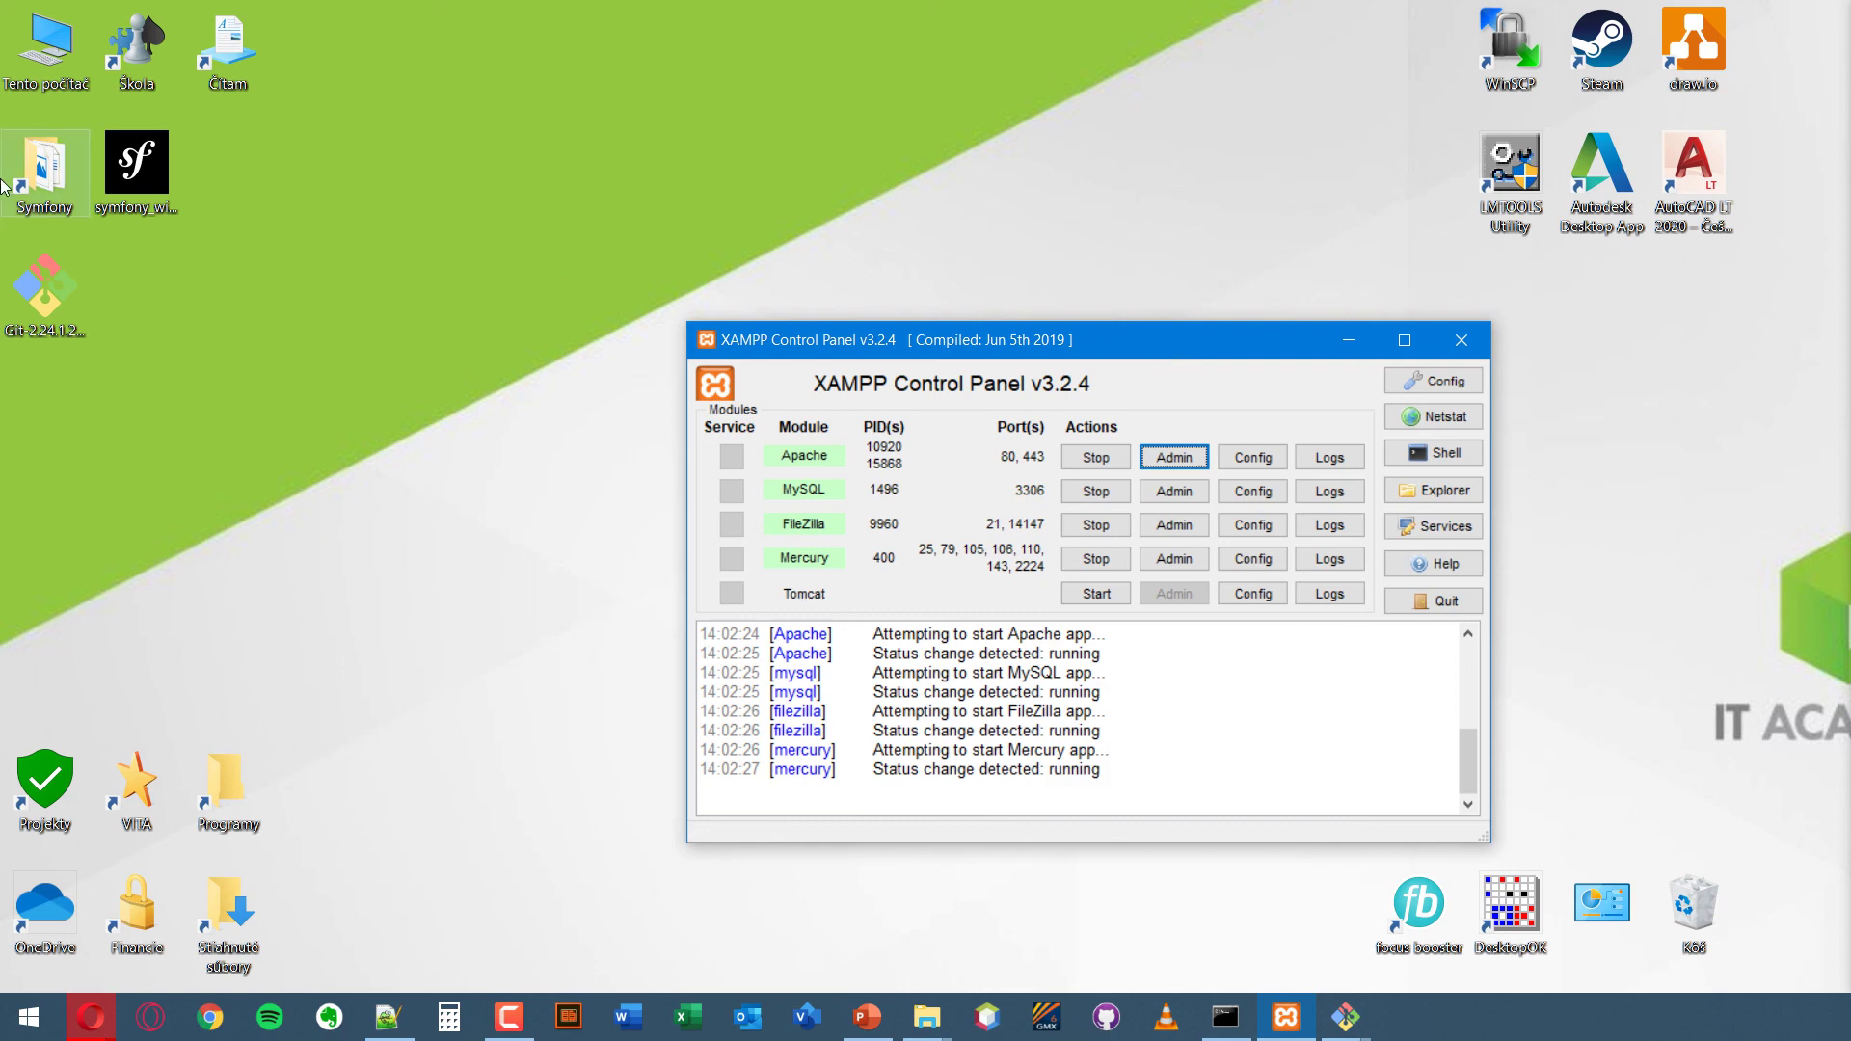
- Open the desktop's Symfony folder and browse the Zdrojové Kódy archives and the ENG books in Zdroje a Knihy
double_click(46, 181)
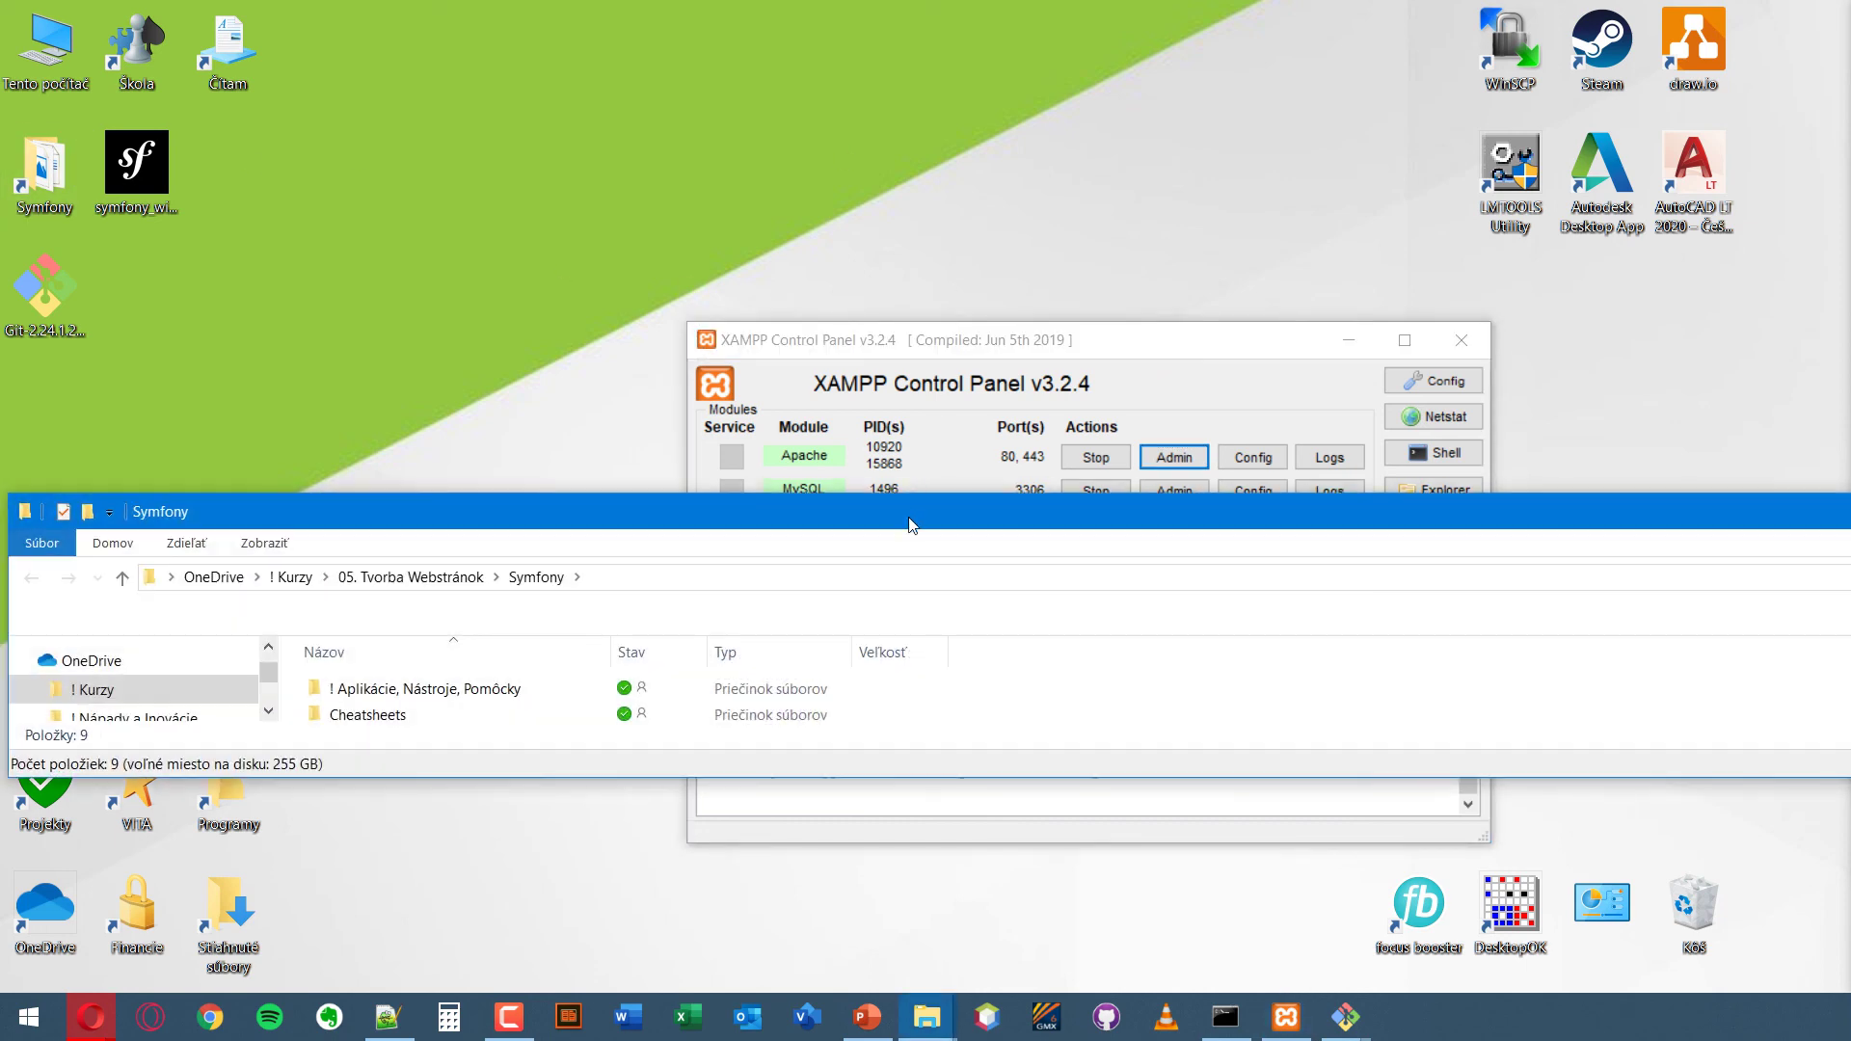
double_click(912, 526)
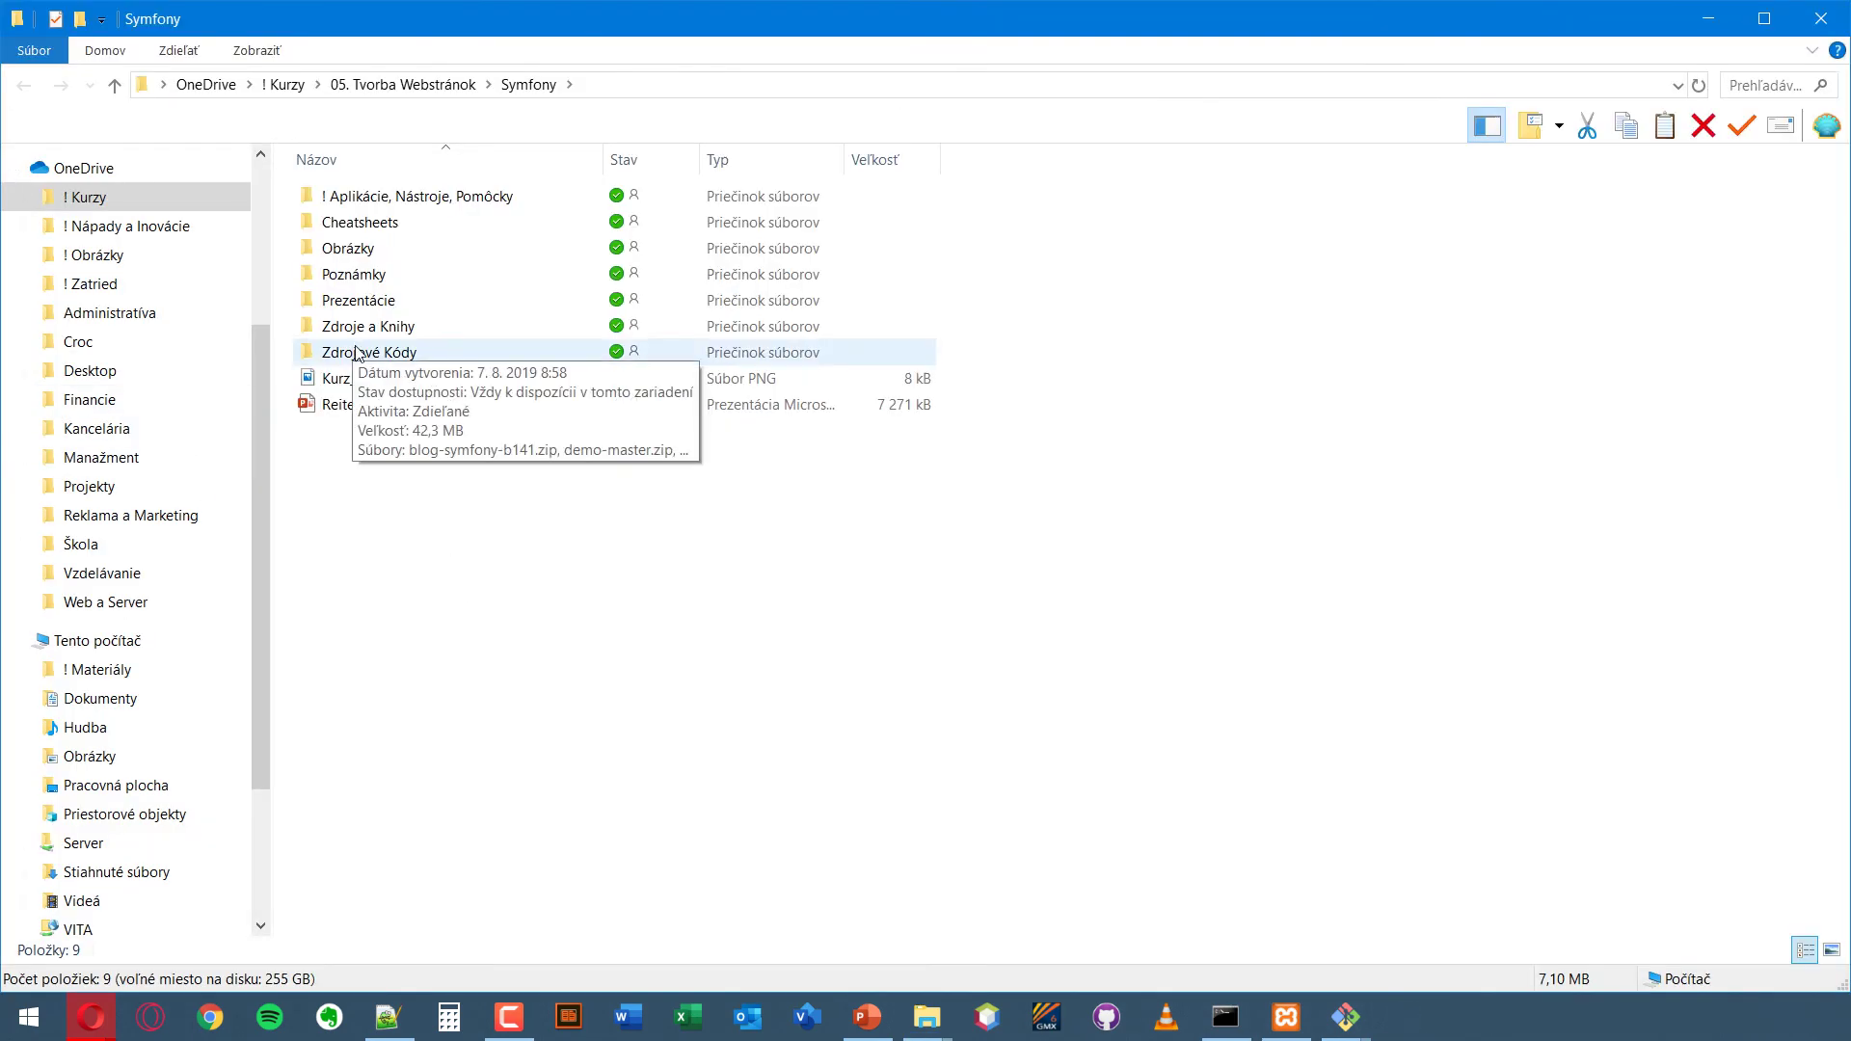
double_click(357, 353)
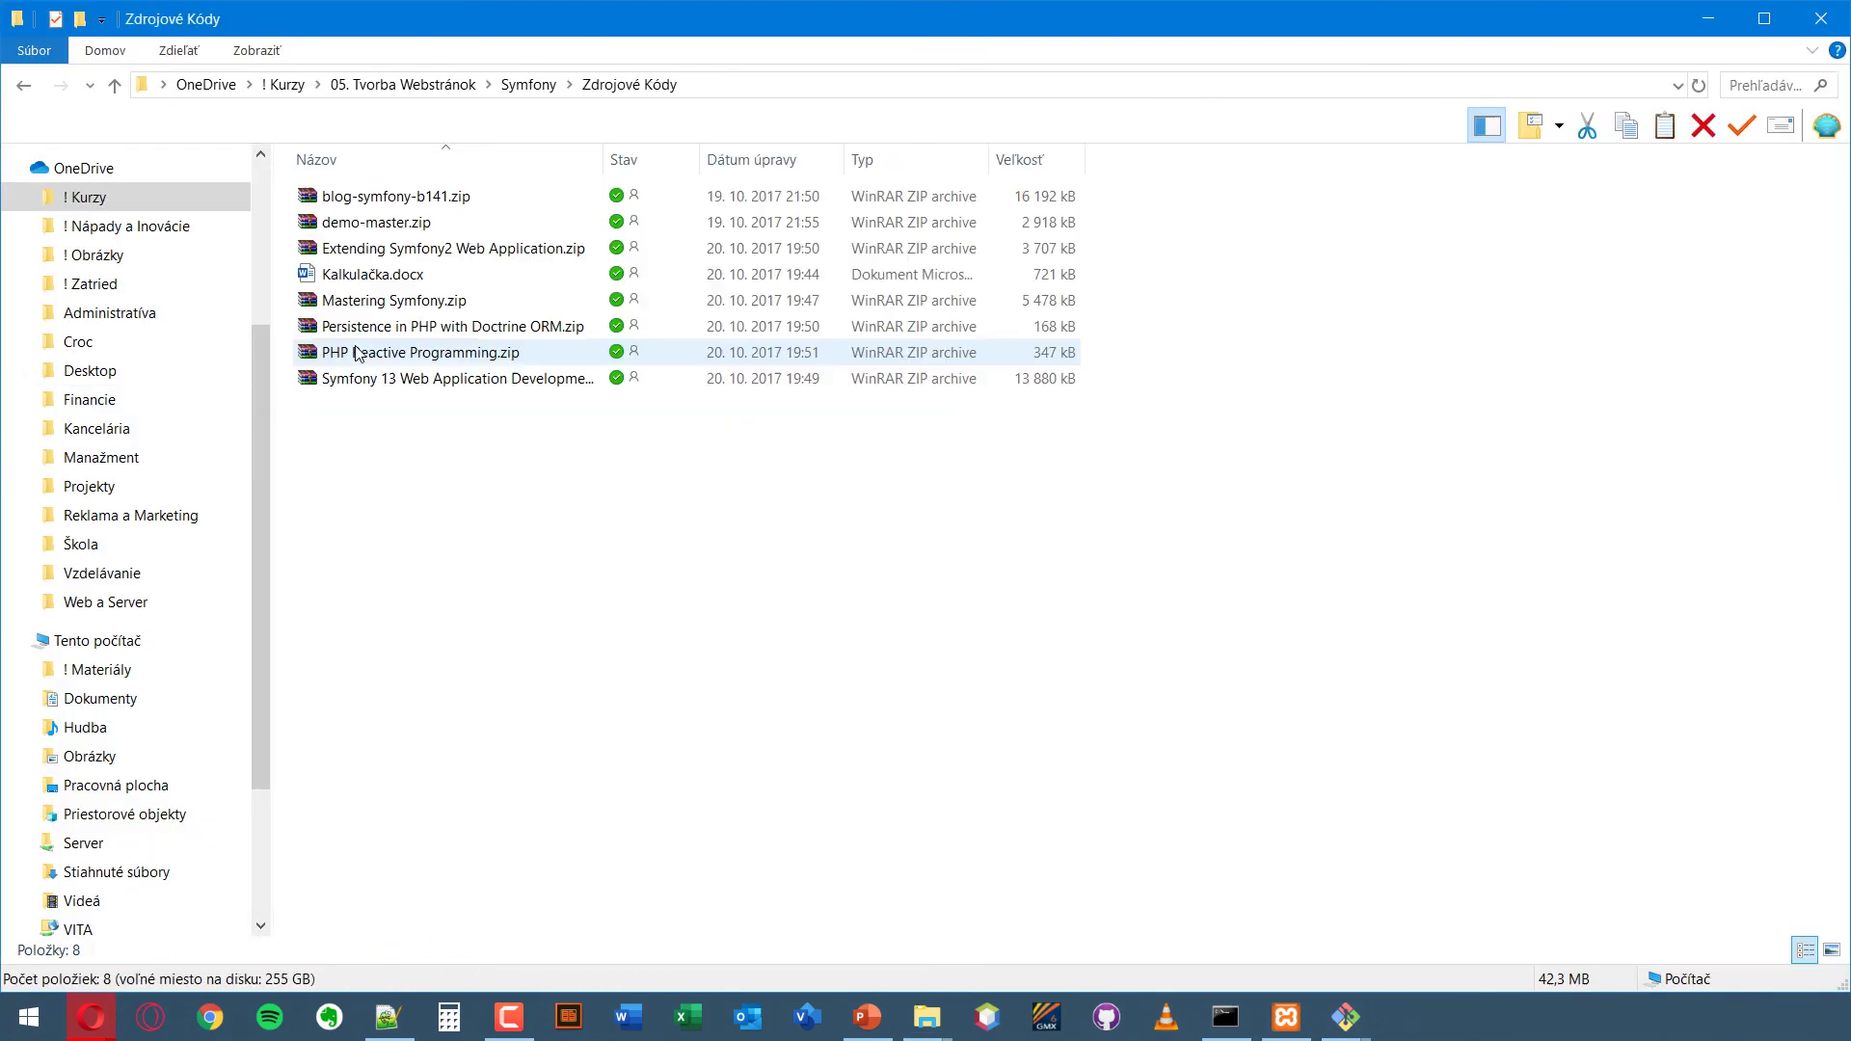
left_click(520, 86)
double_click(386, 324)
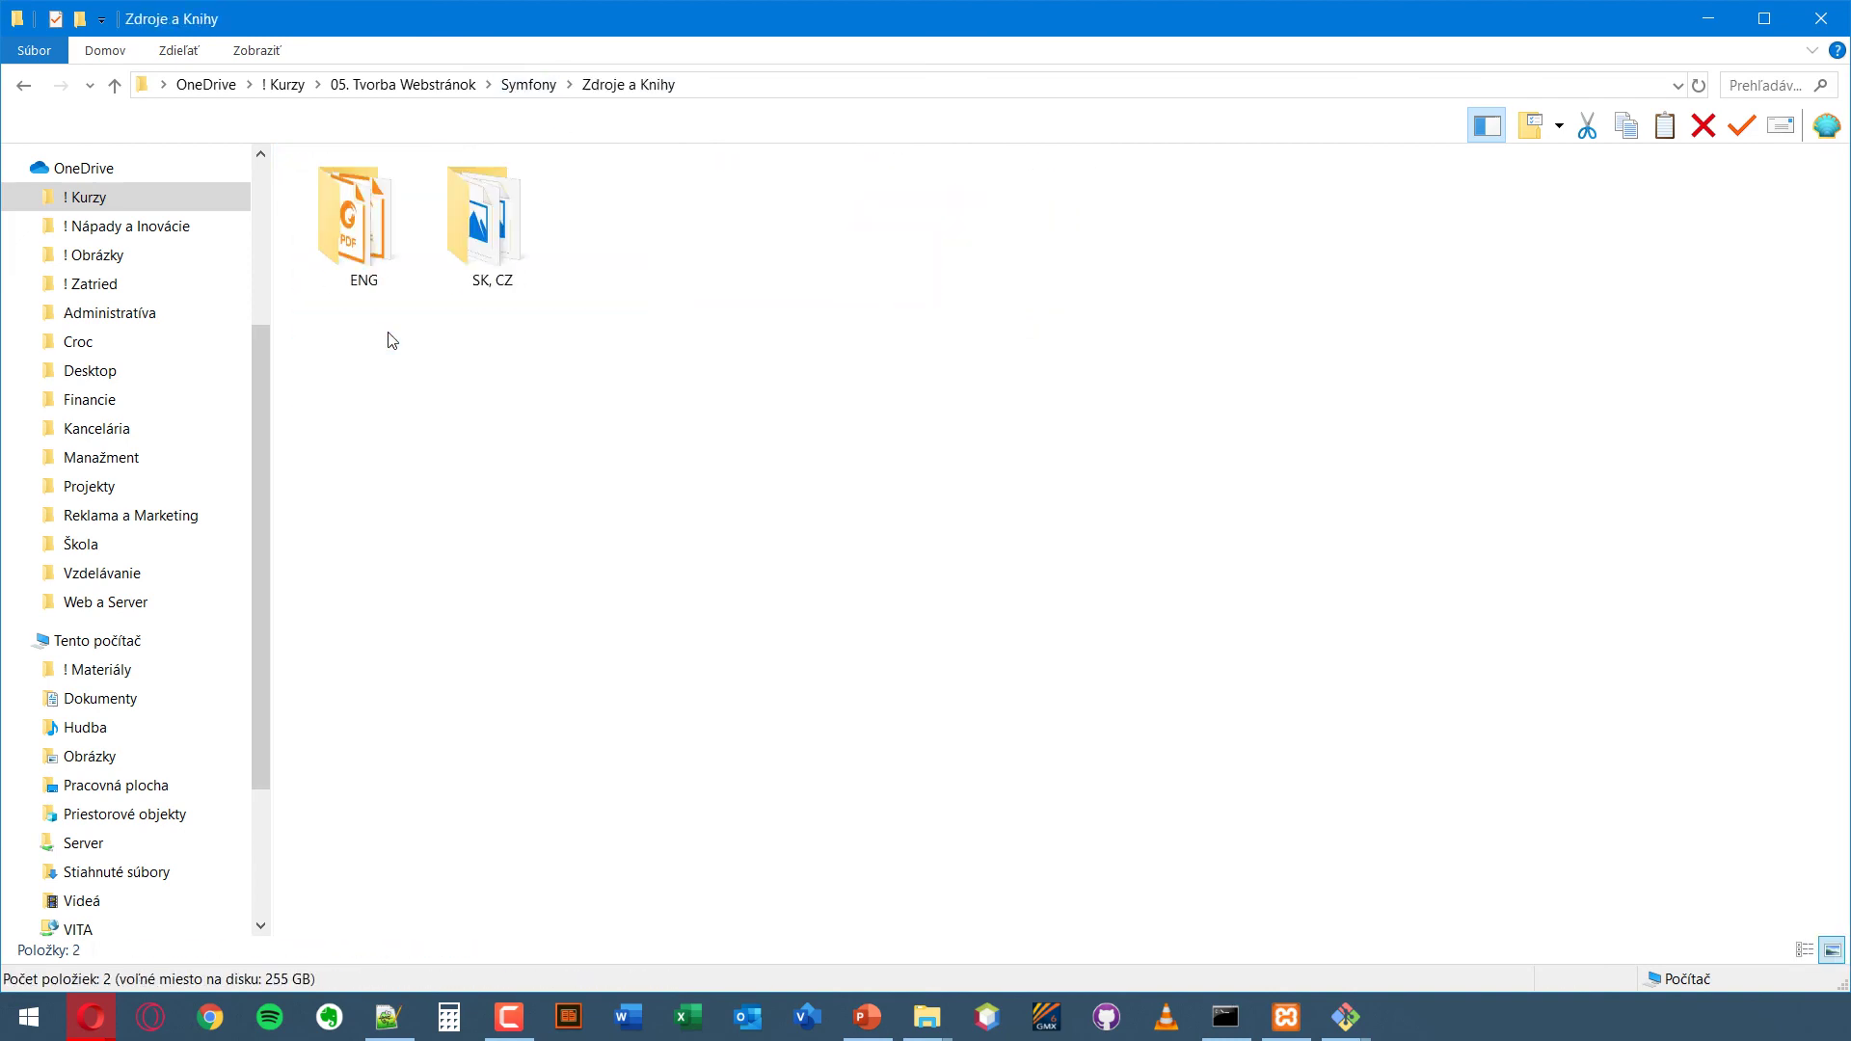
double_click(357, 254)
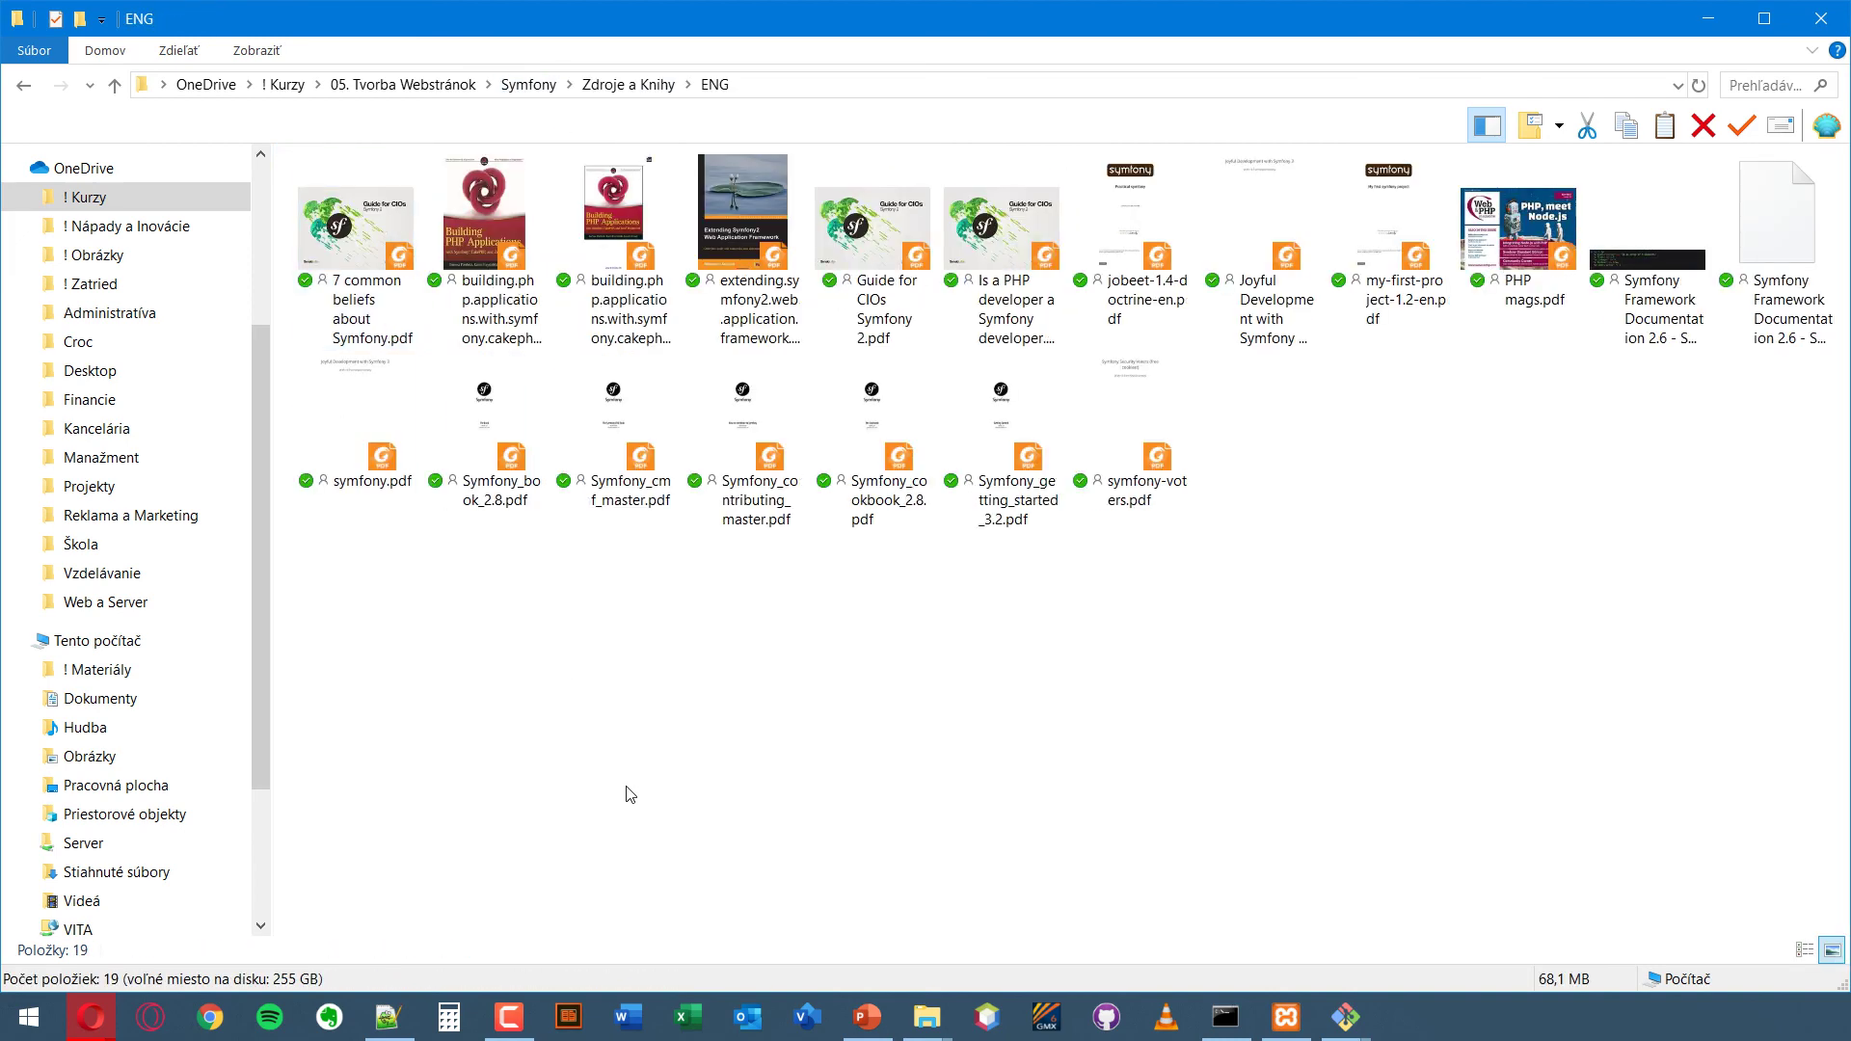
- Open the SK, CZ folder and view the screenshots install1.png and install2php.png, the second in a maximized window
key("BackSpace")
double_click(439, 231)
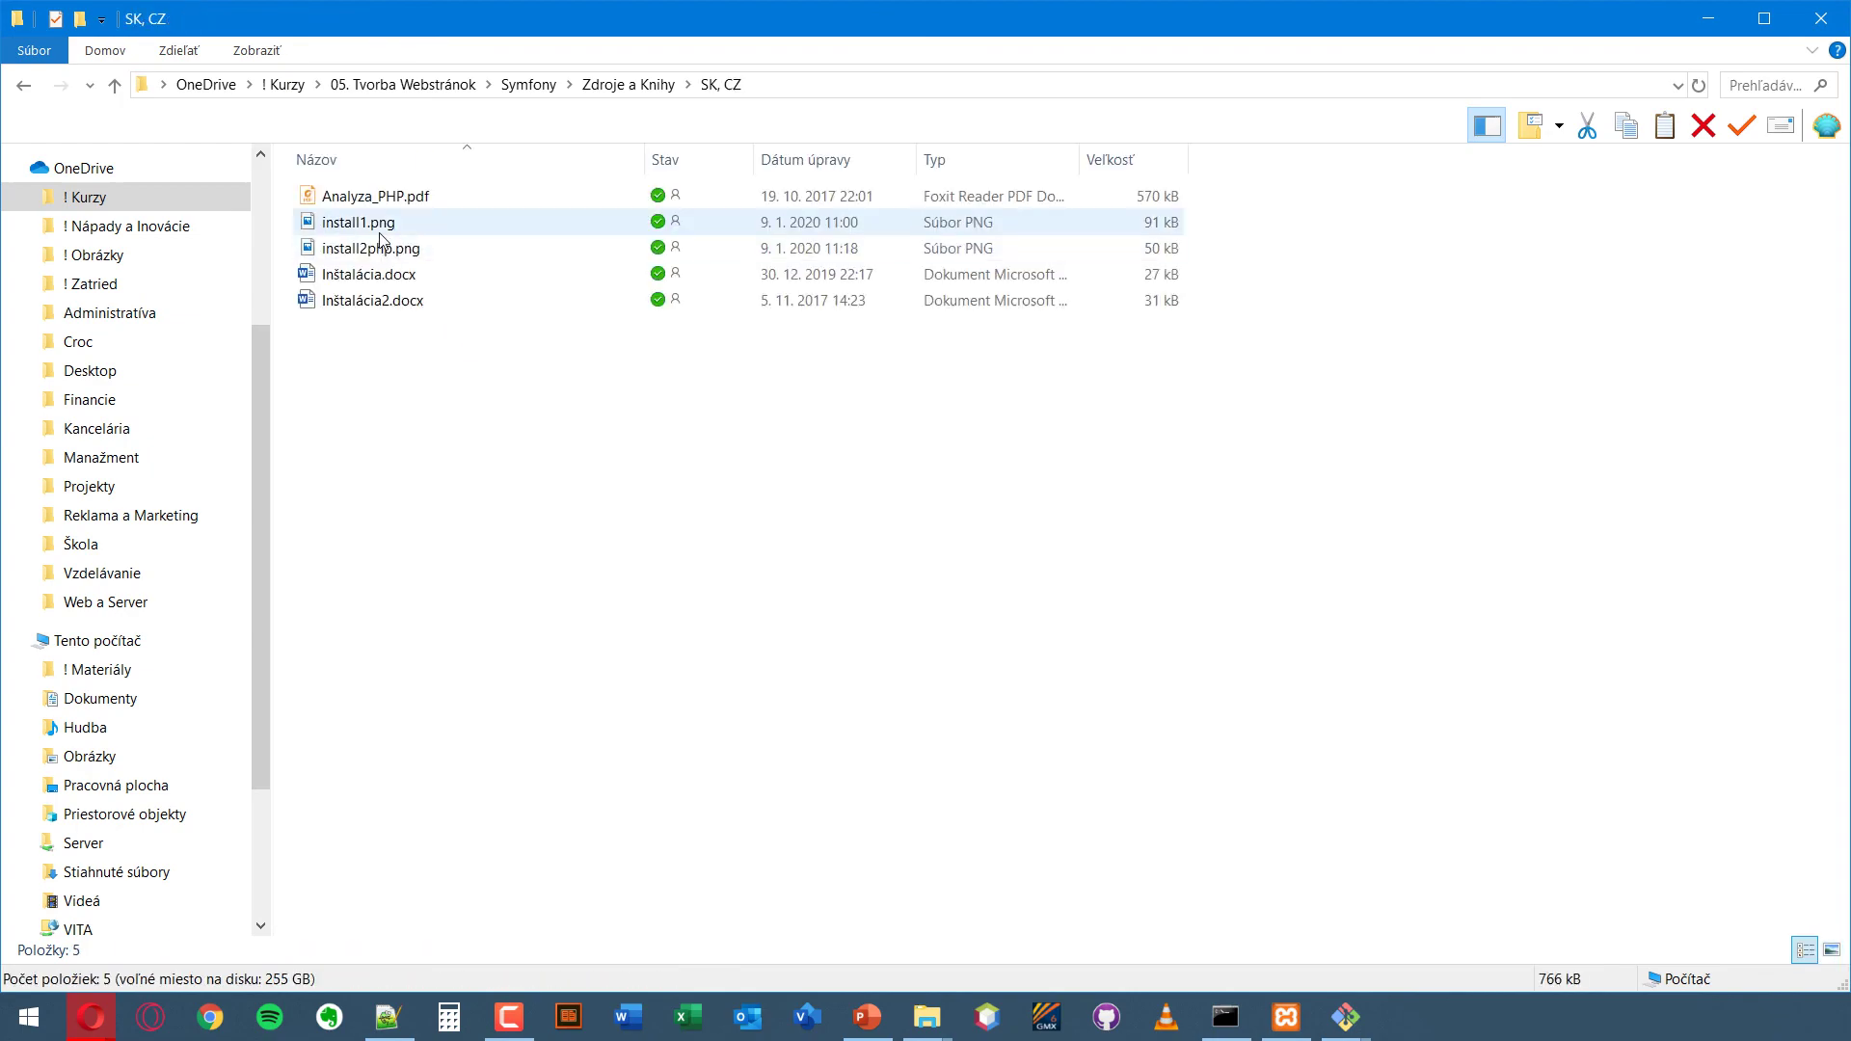
double_click(385, 223)
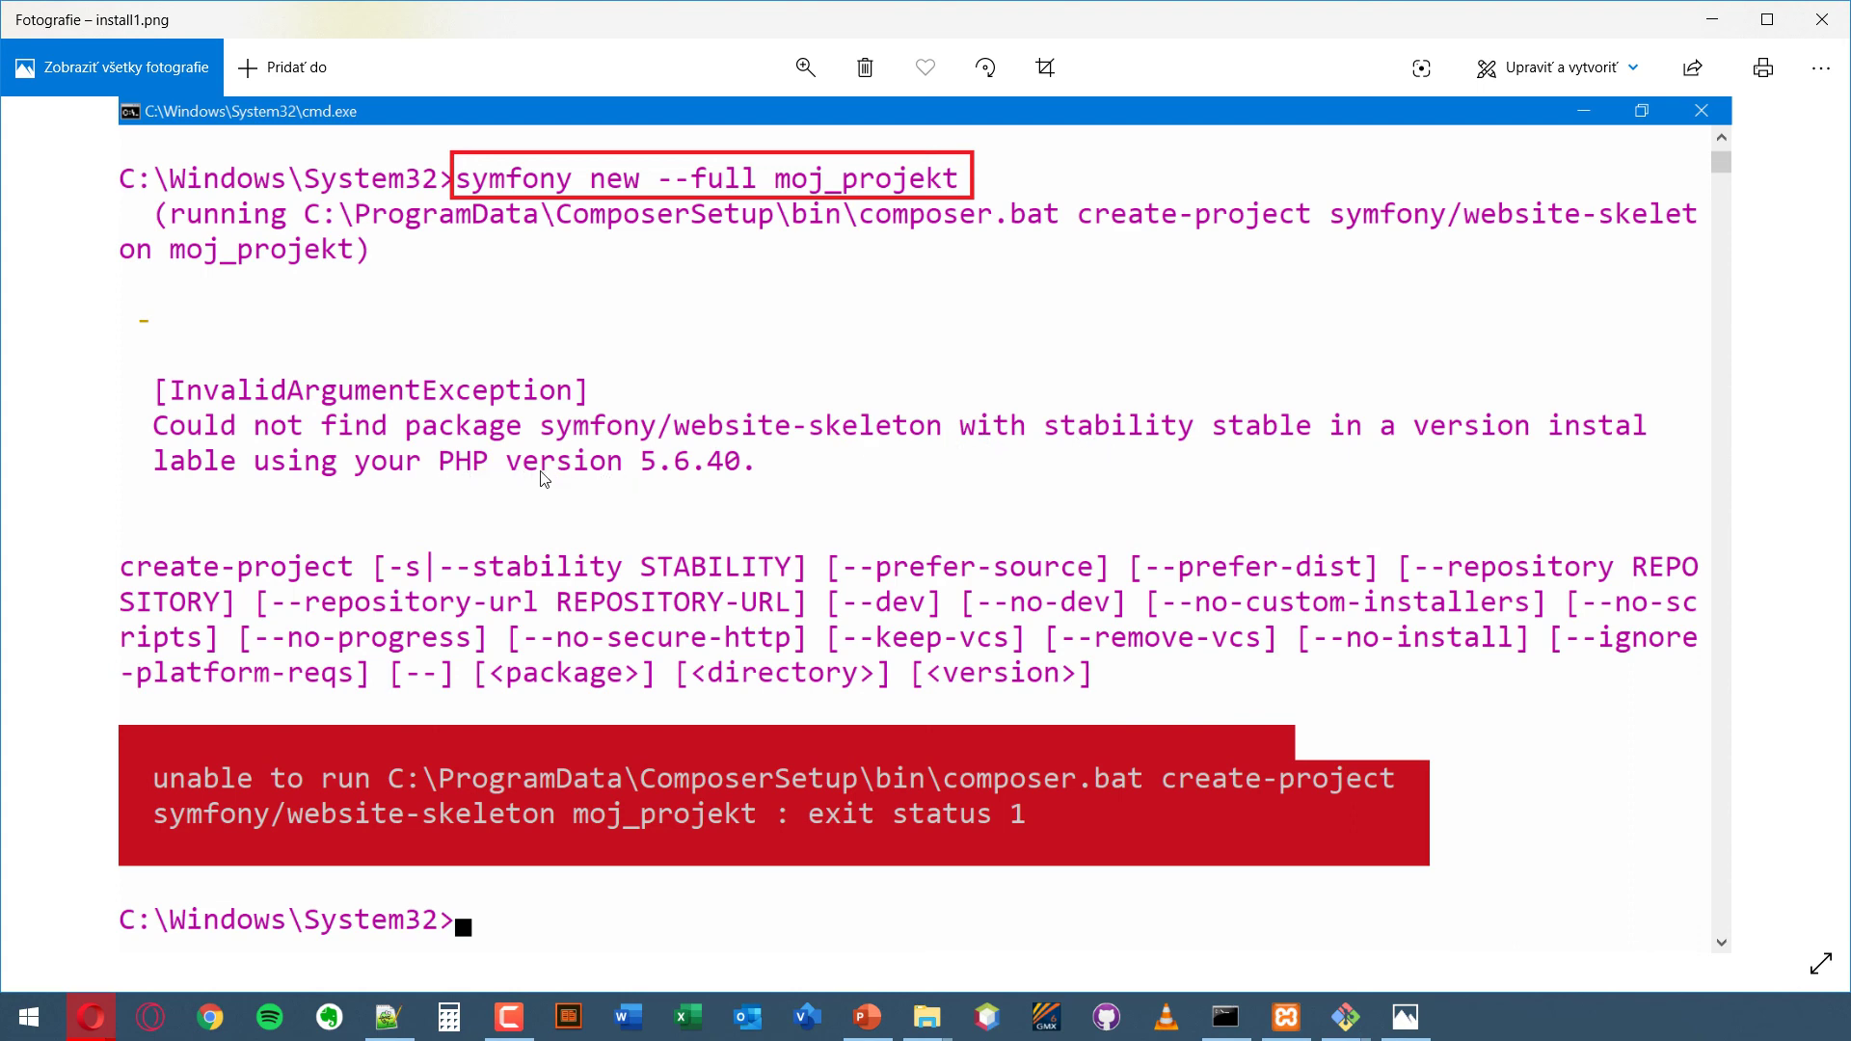
left_click(1822, 19)
double_click(370, 248)
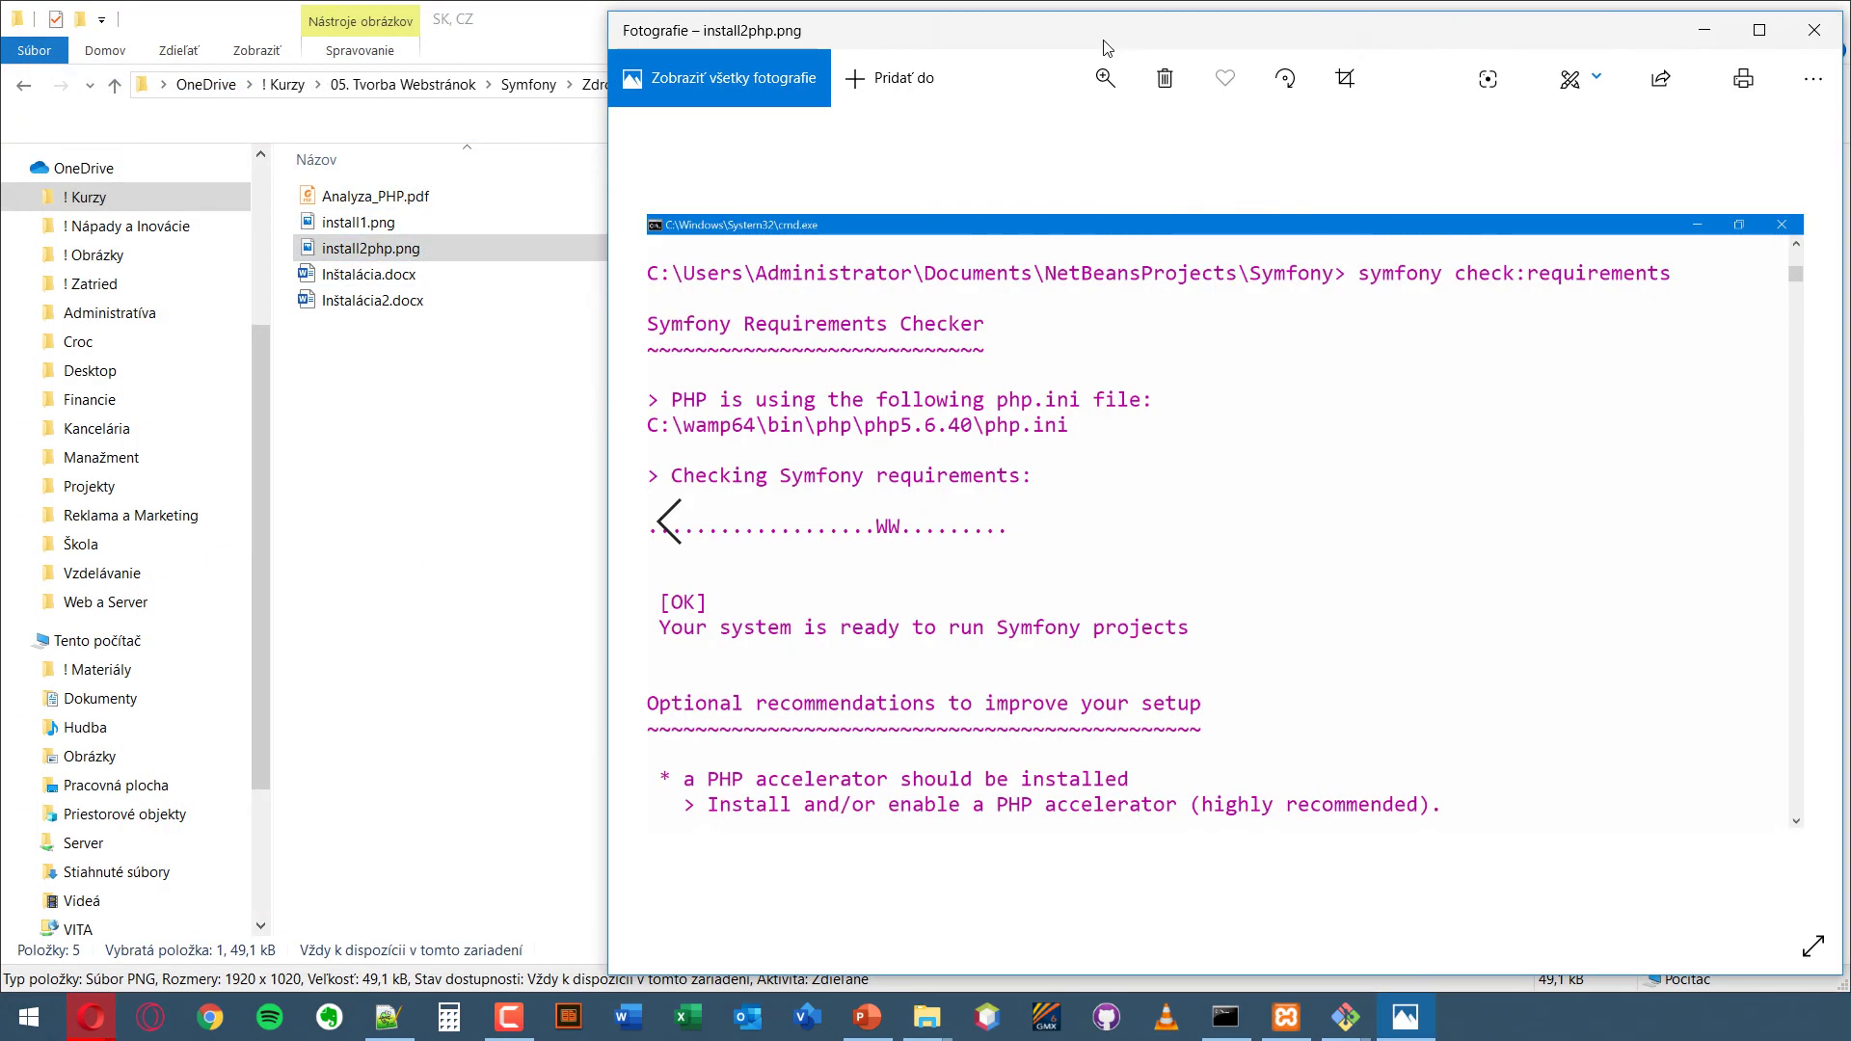
left_click_drag(984, 34, 6, 1)
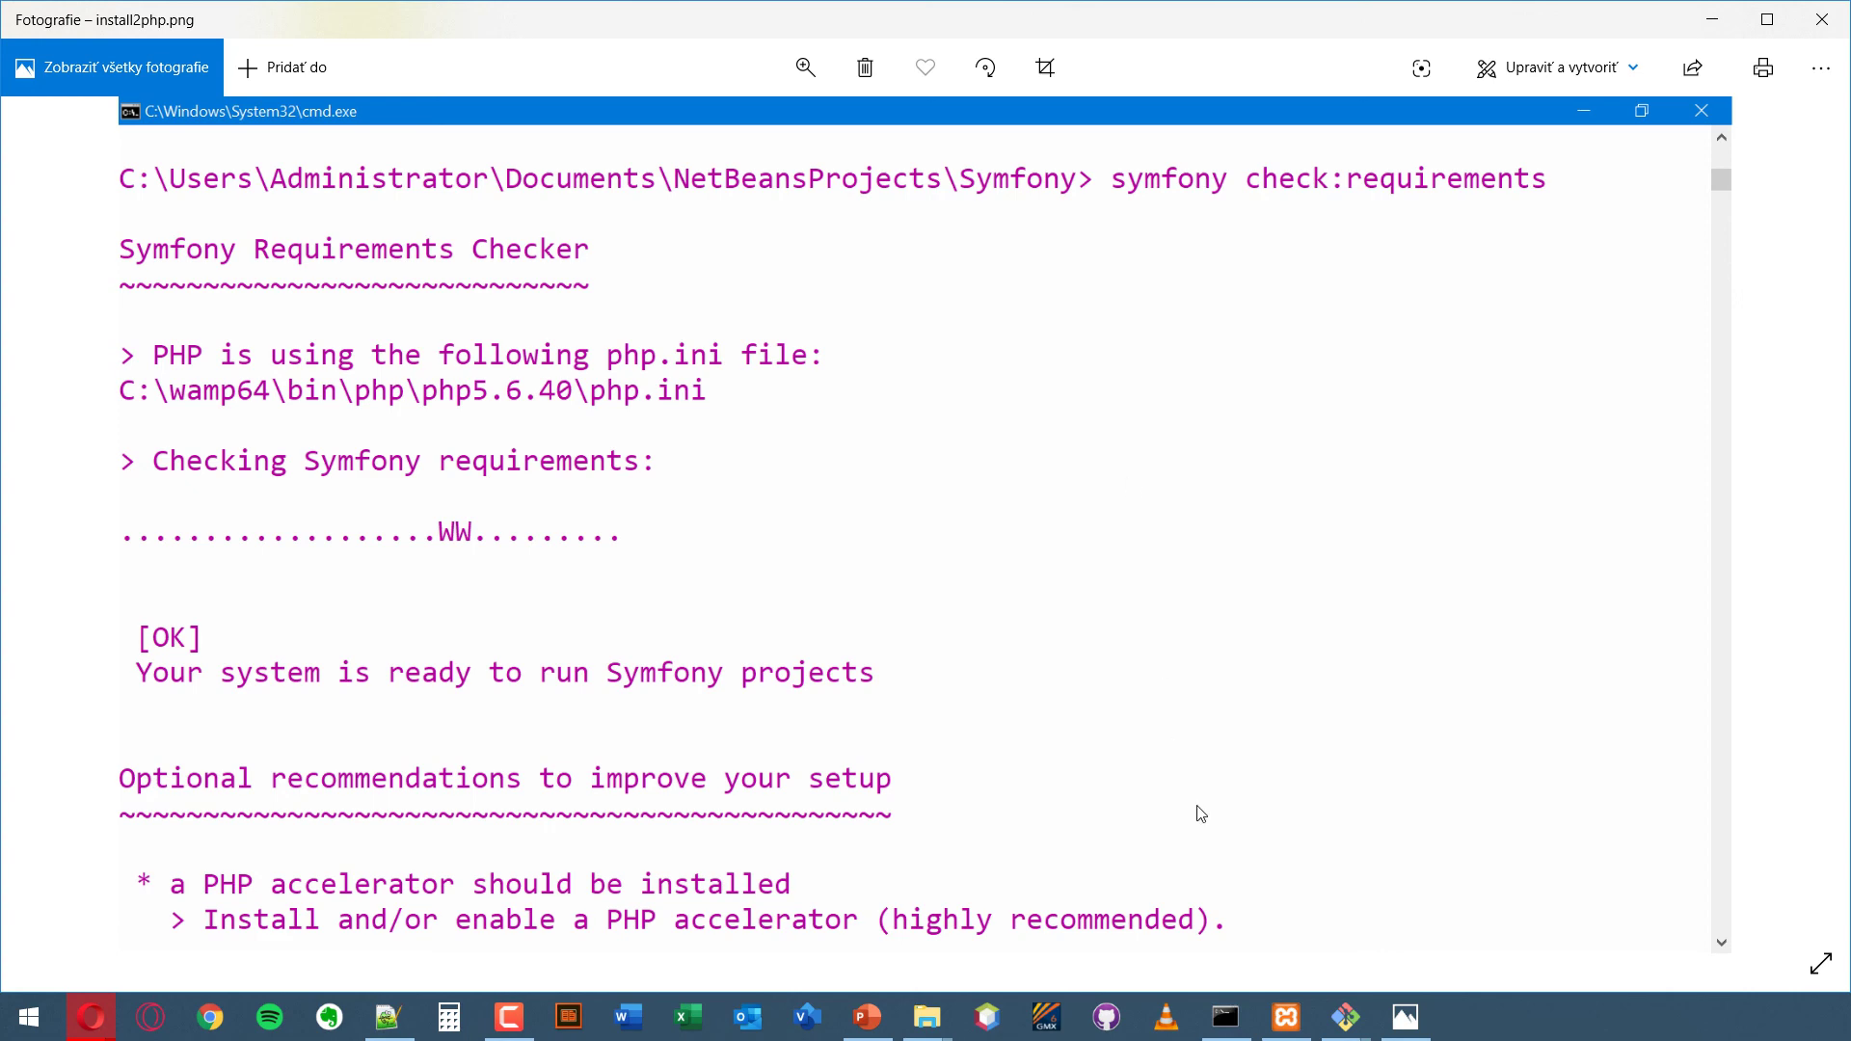
- Switch to the command prompt, run the symfony command and look through its list of commands
left_click(1225, 1017)
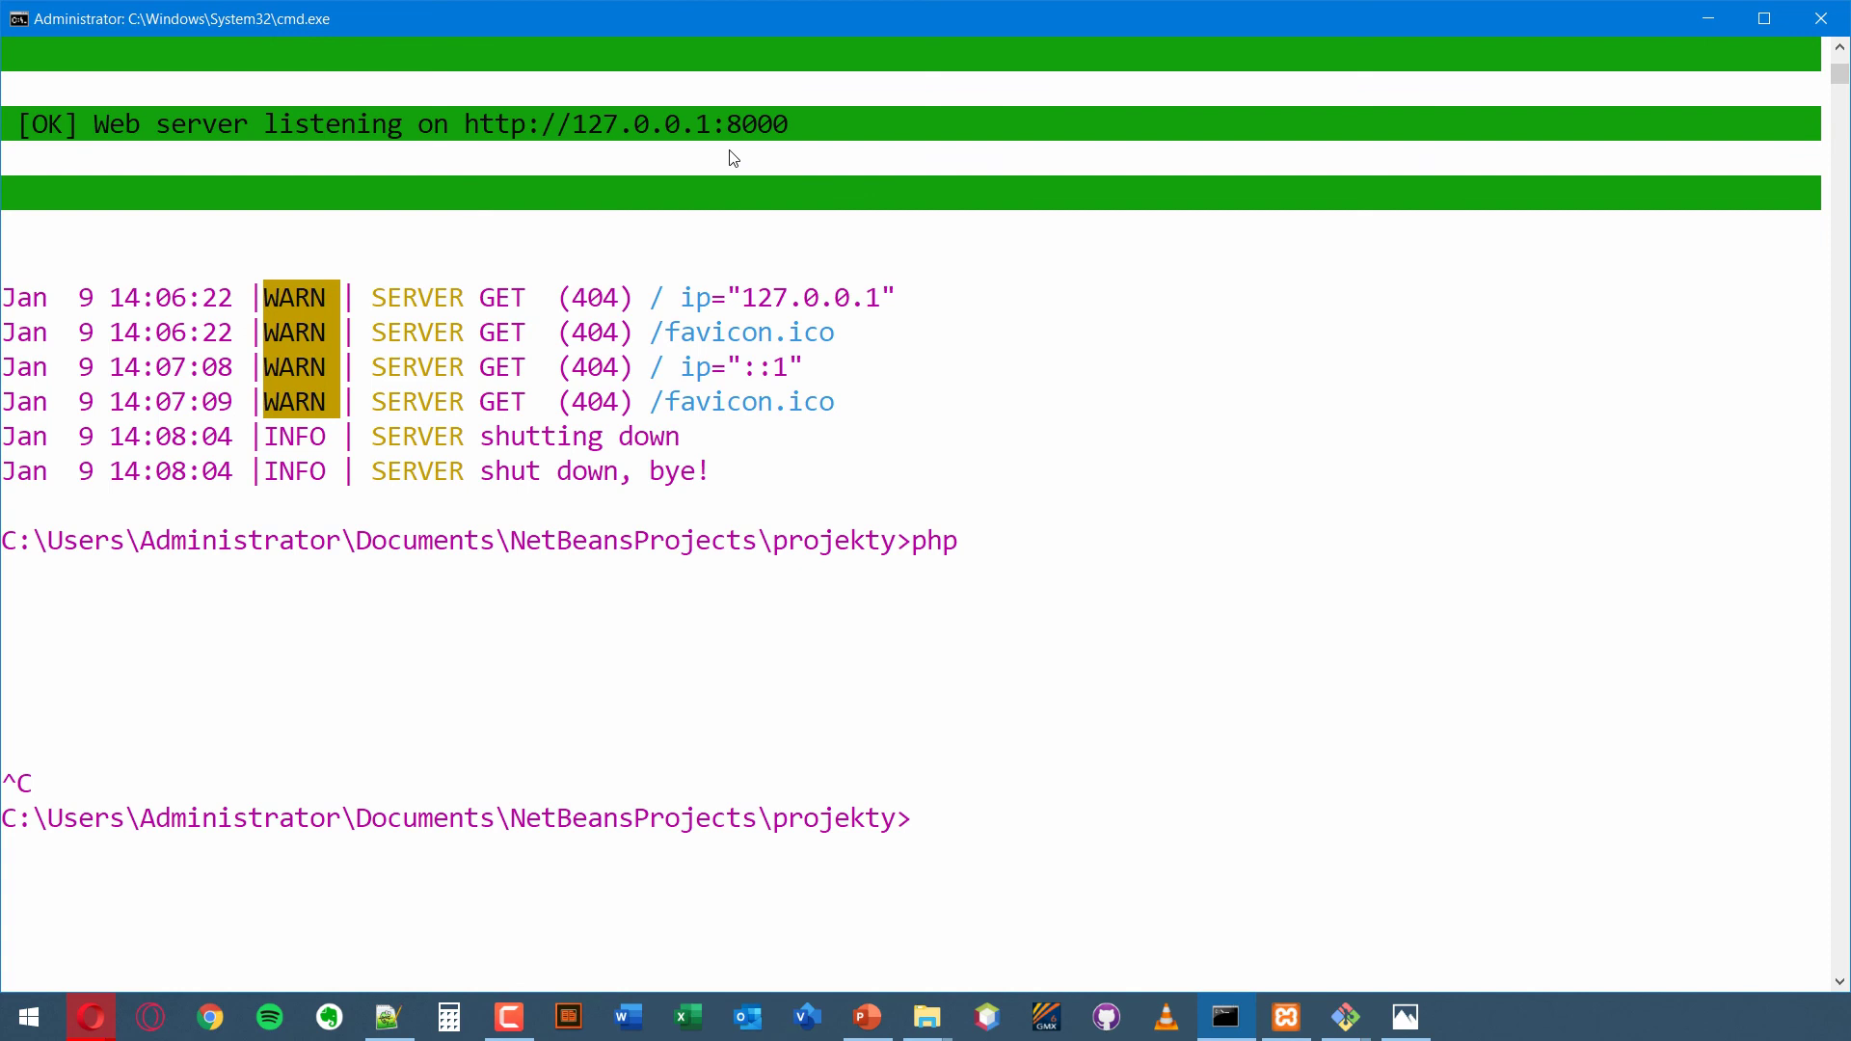
type("syfo")
key("BackSpace")
key("BackSpace")
key("BackSpace")
type("mfony")
key("Return")
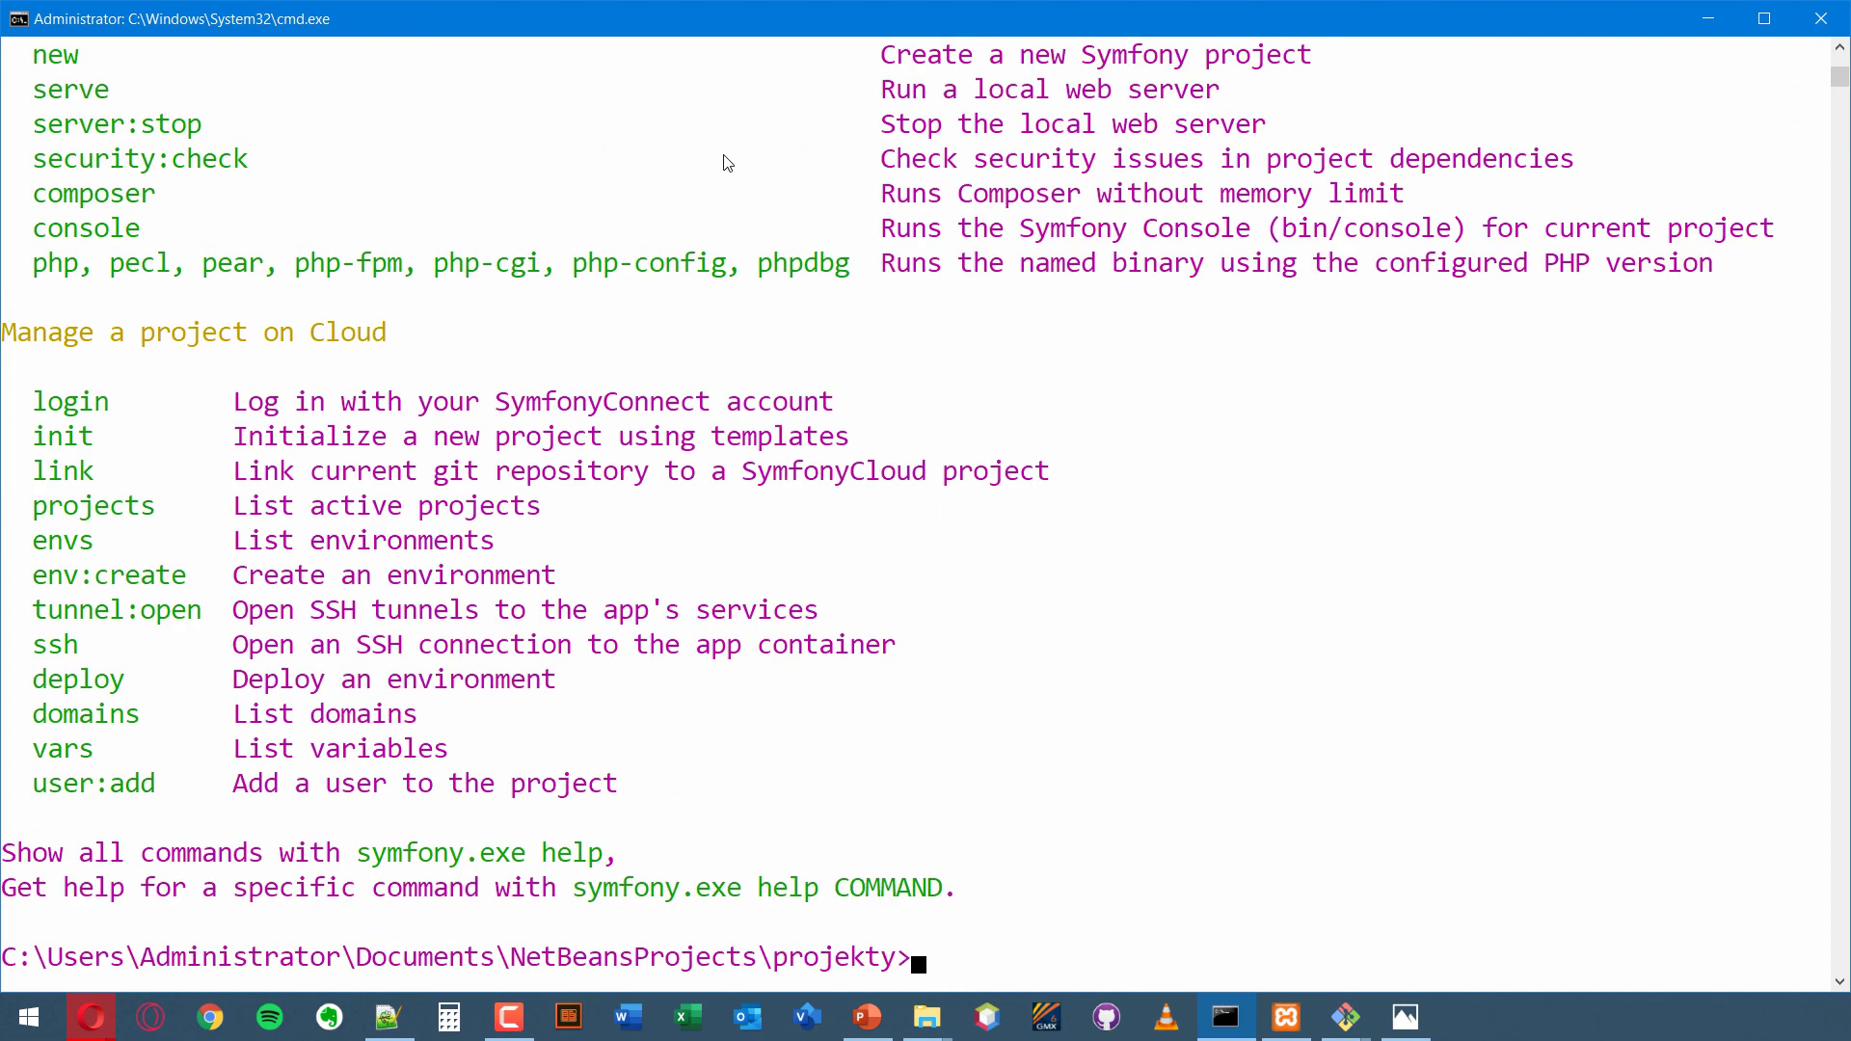
scroll(338, 259, "up", 1)
scroll(338, 259, "down", 3)
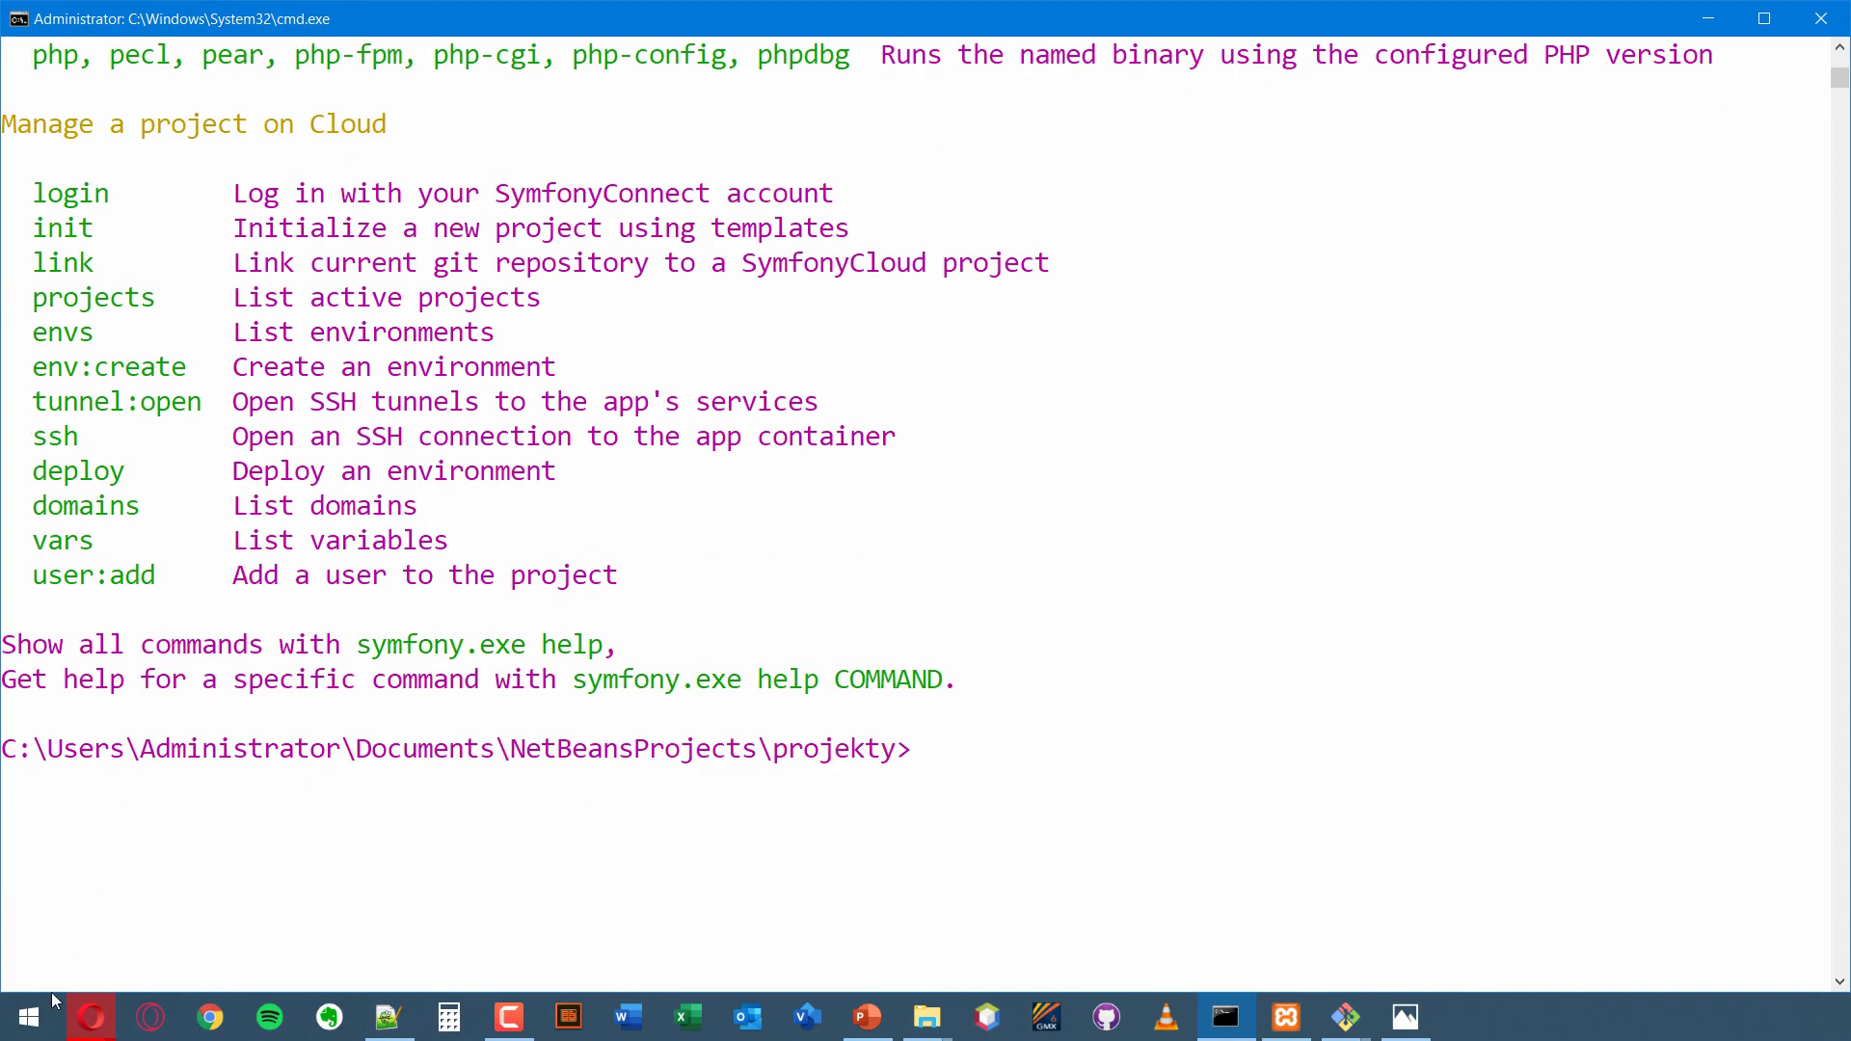
- Switch to the Opera window with the Symfony download page and open the Setup chapter of the Symfony documentation
mouse_move(91, 1017)
mouse_move(206, 952)
left_click(70, 952)
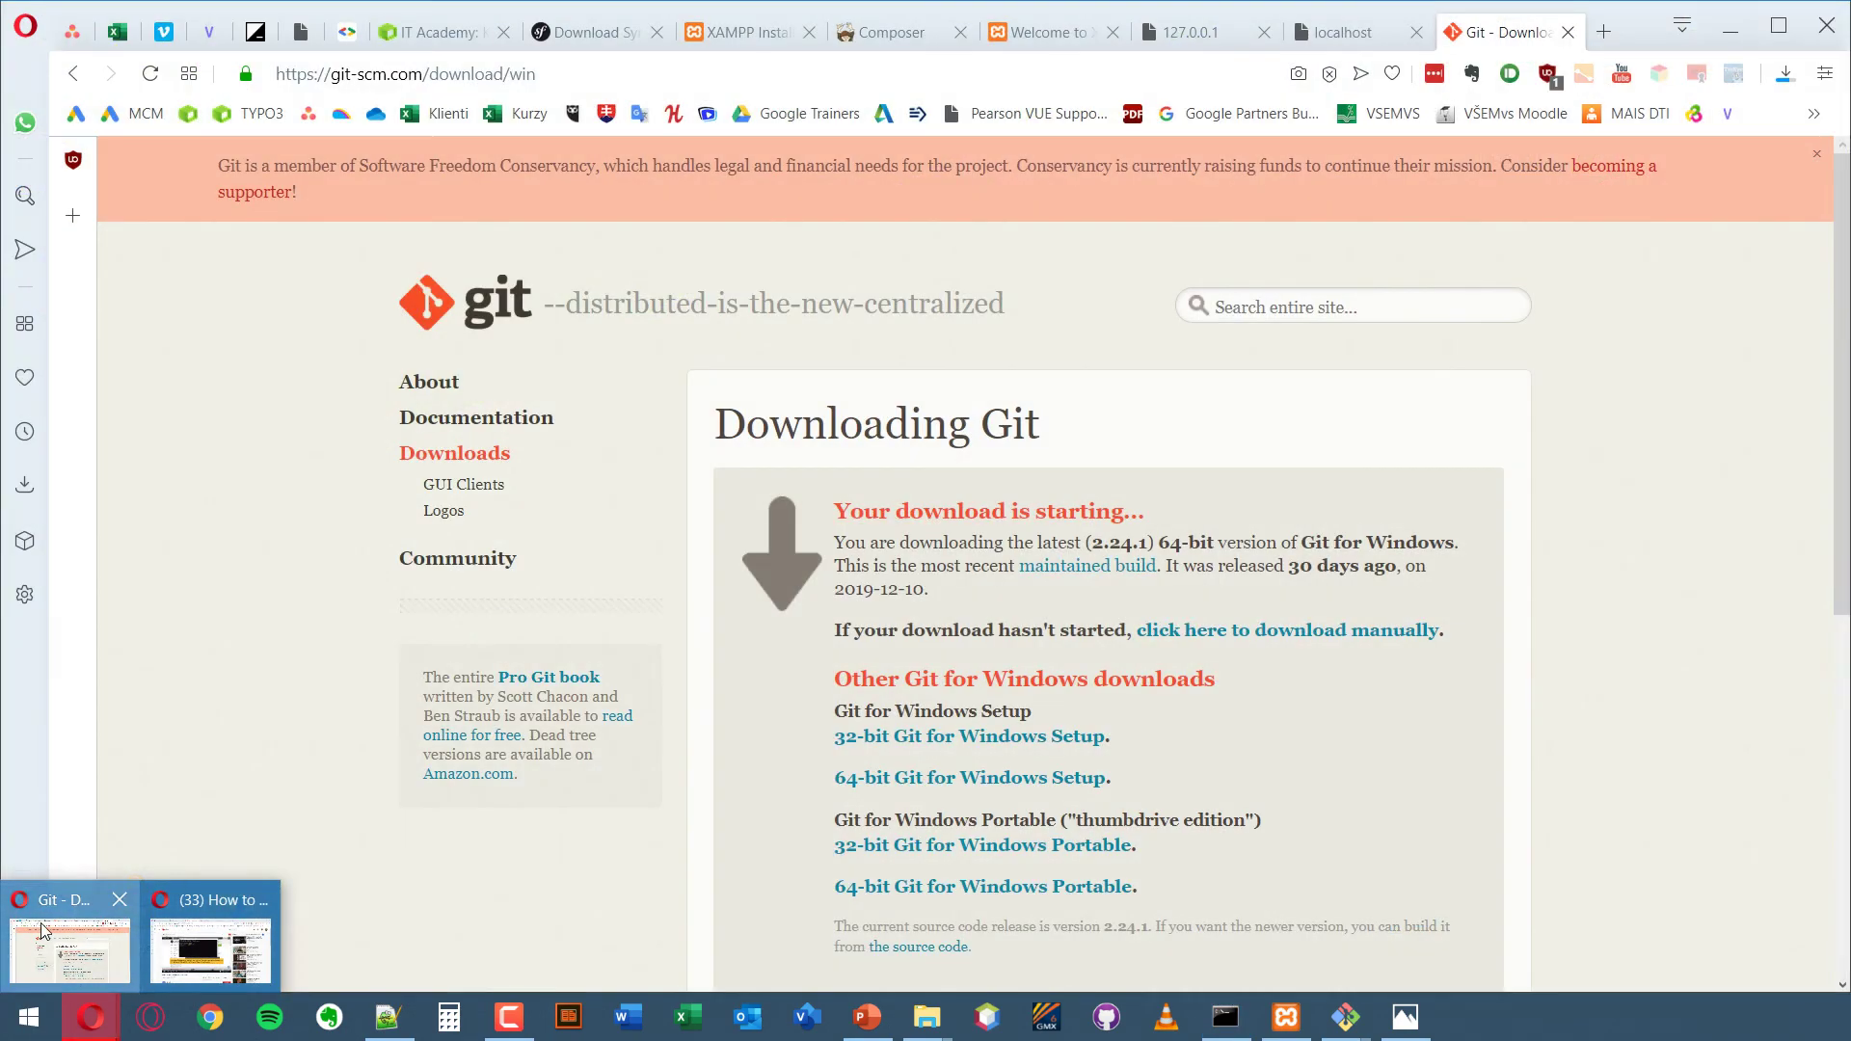
left_click(601, 29)
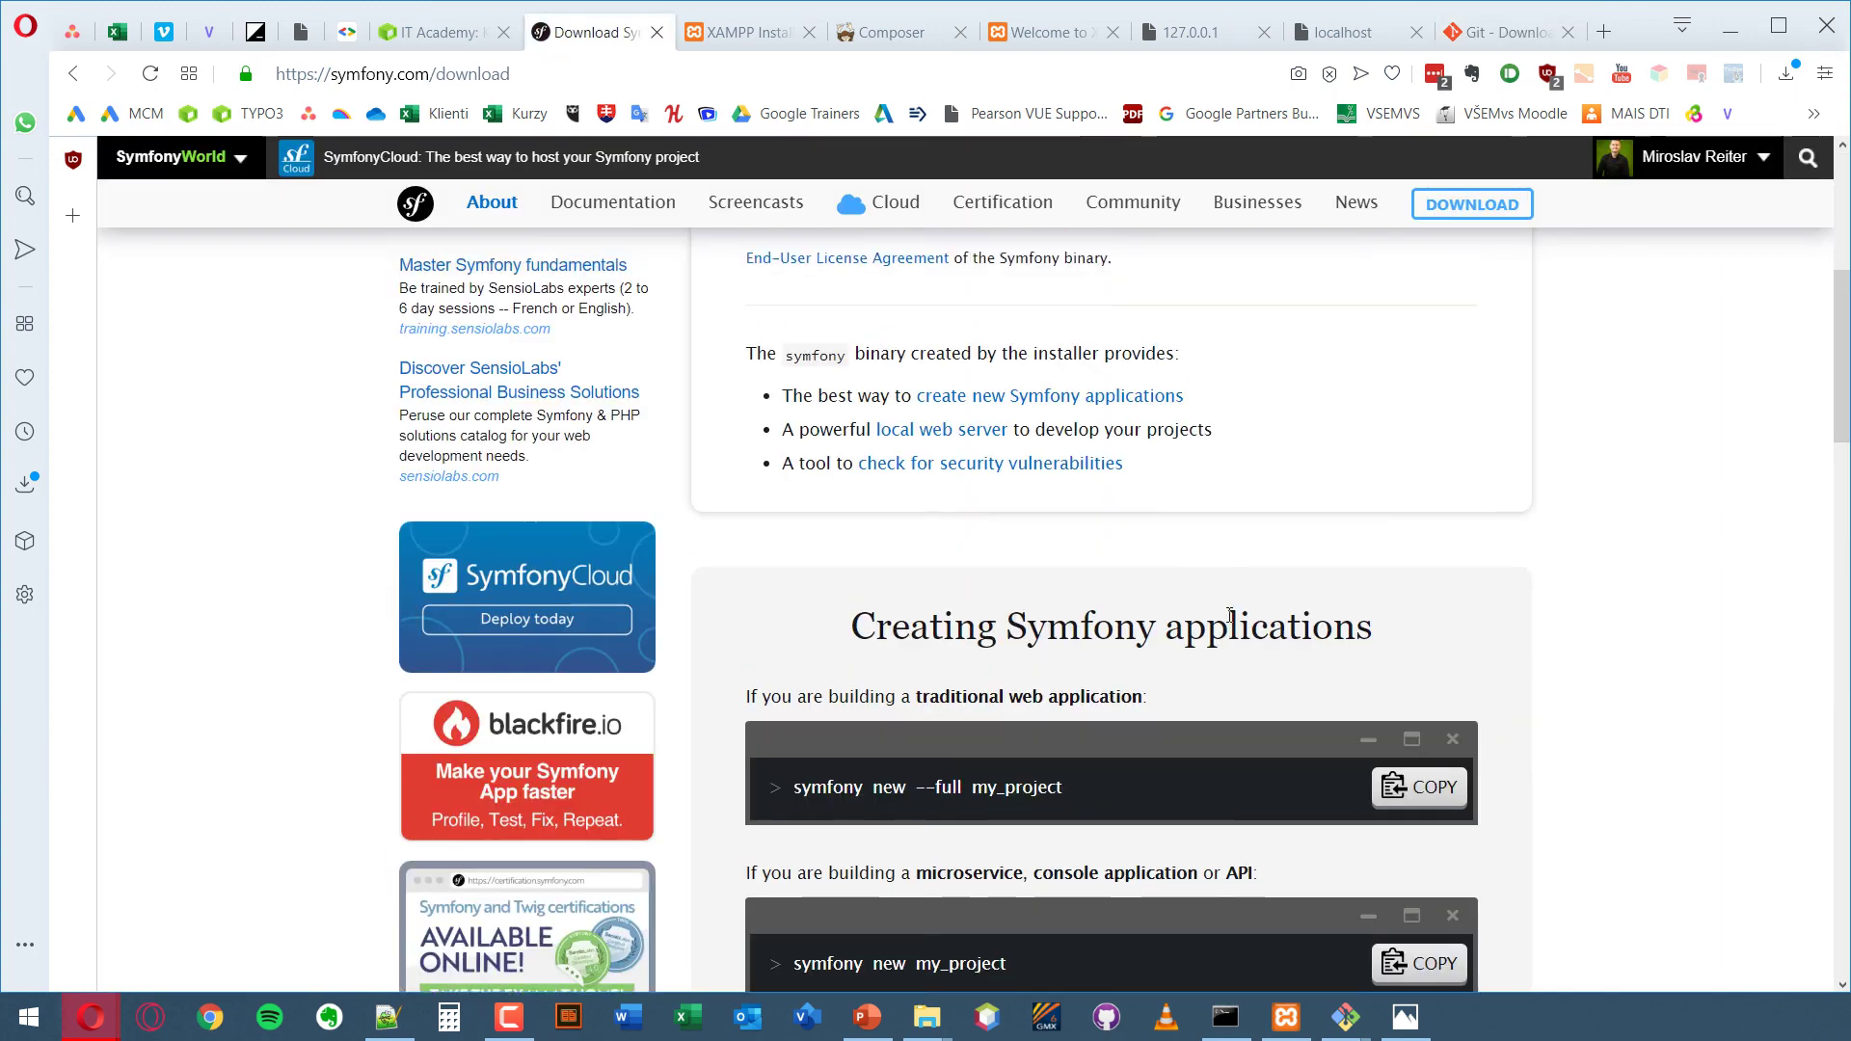
scroll(1230, 615, "up", 5)
scroll(1232, 624, "up", 2)
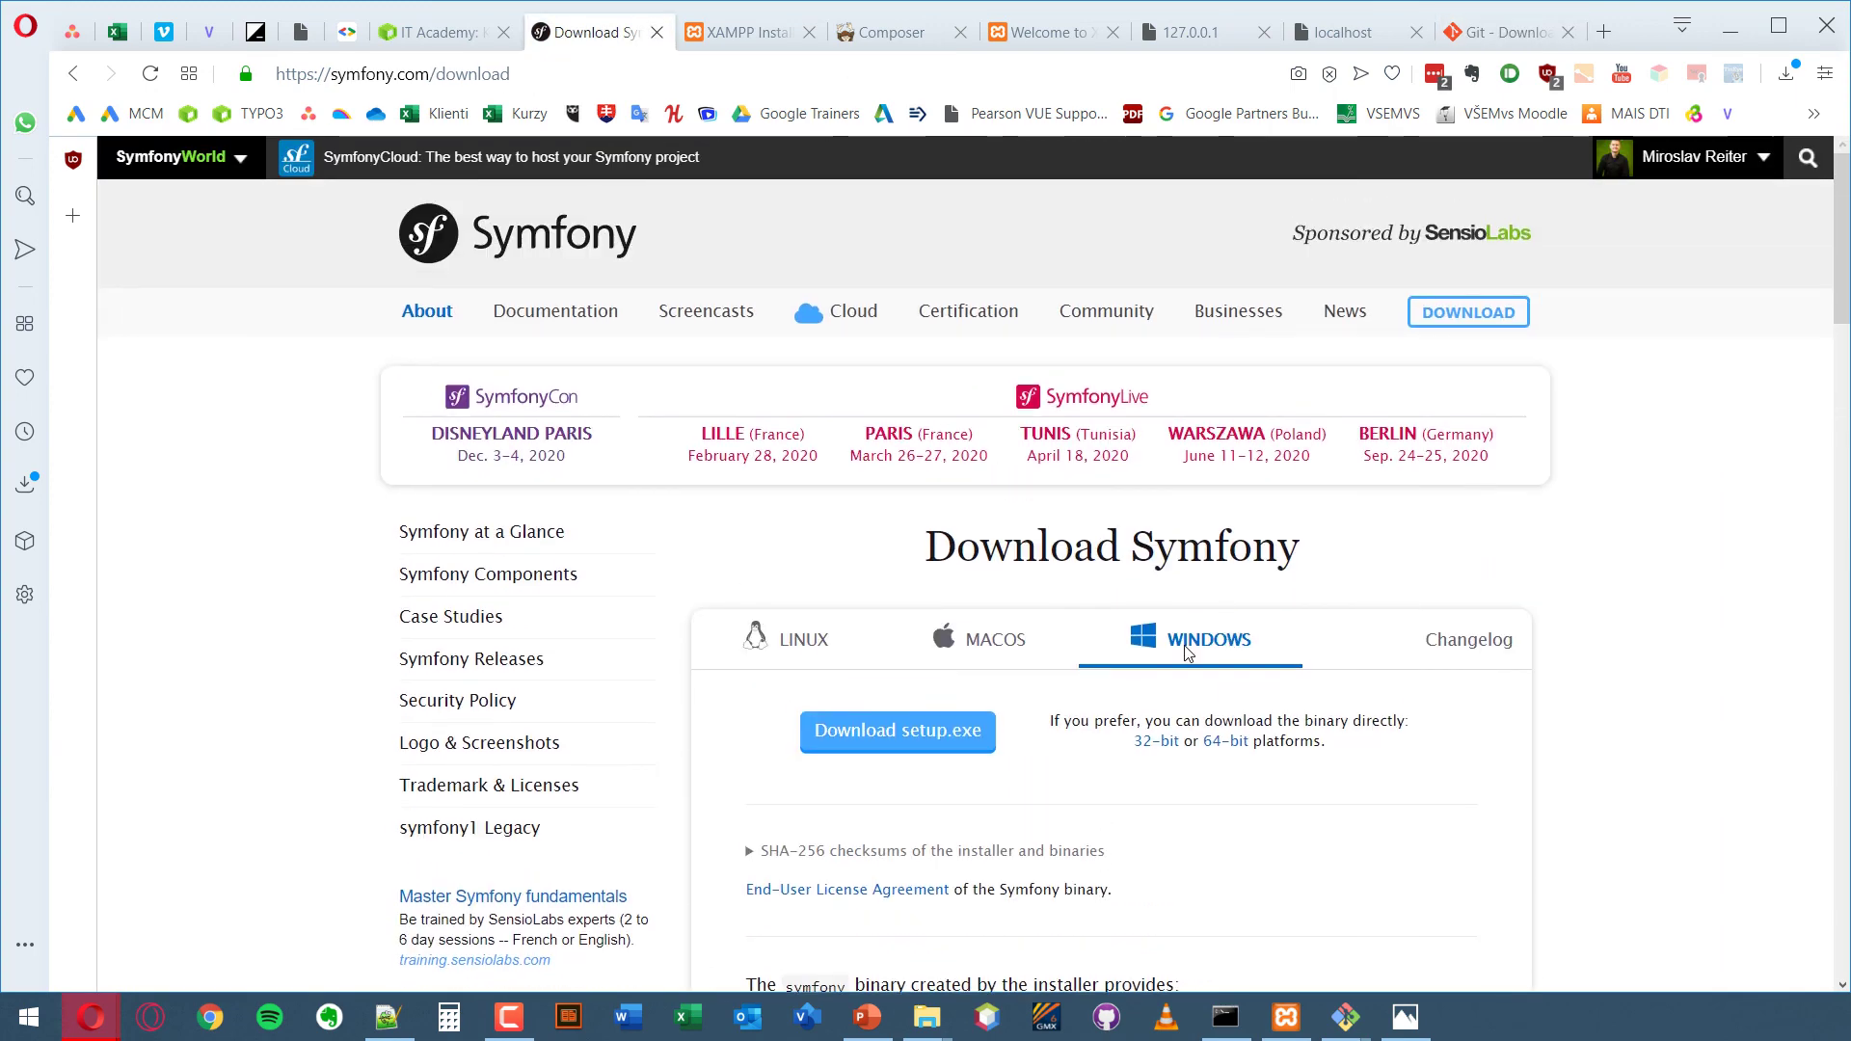
left_click(589, 320)
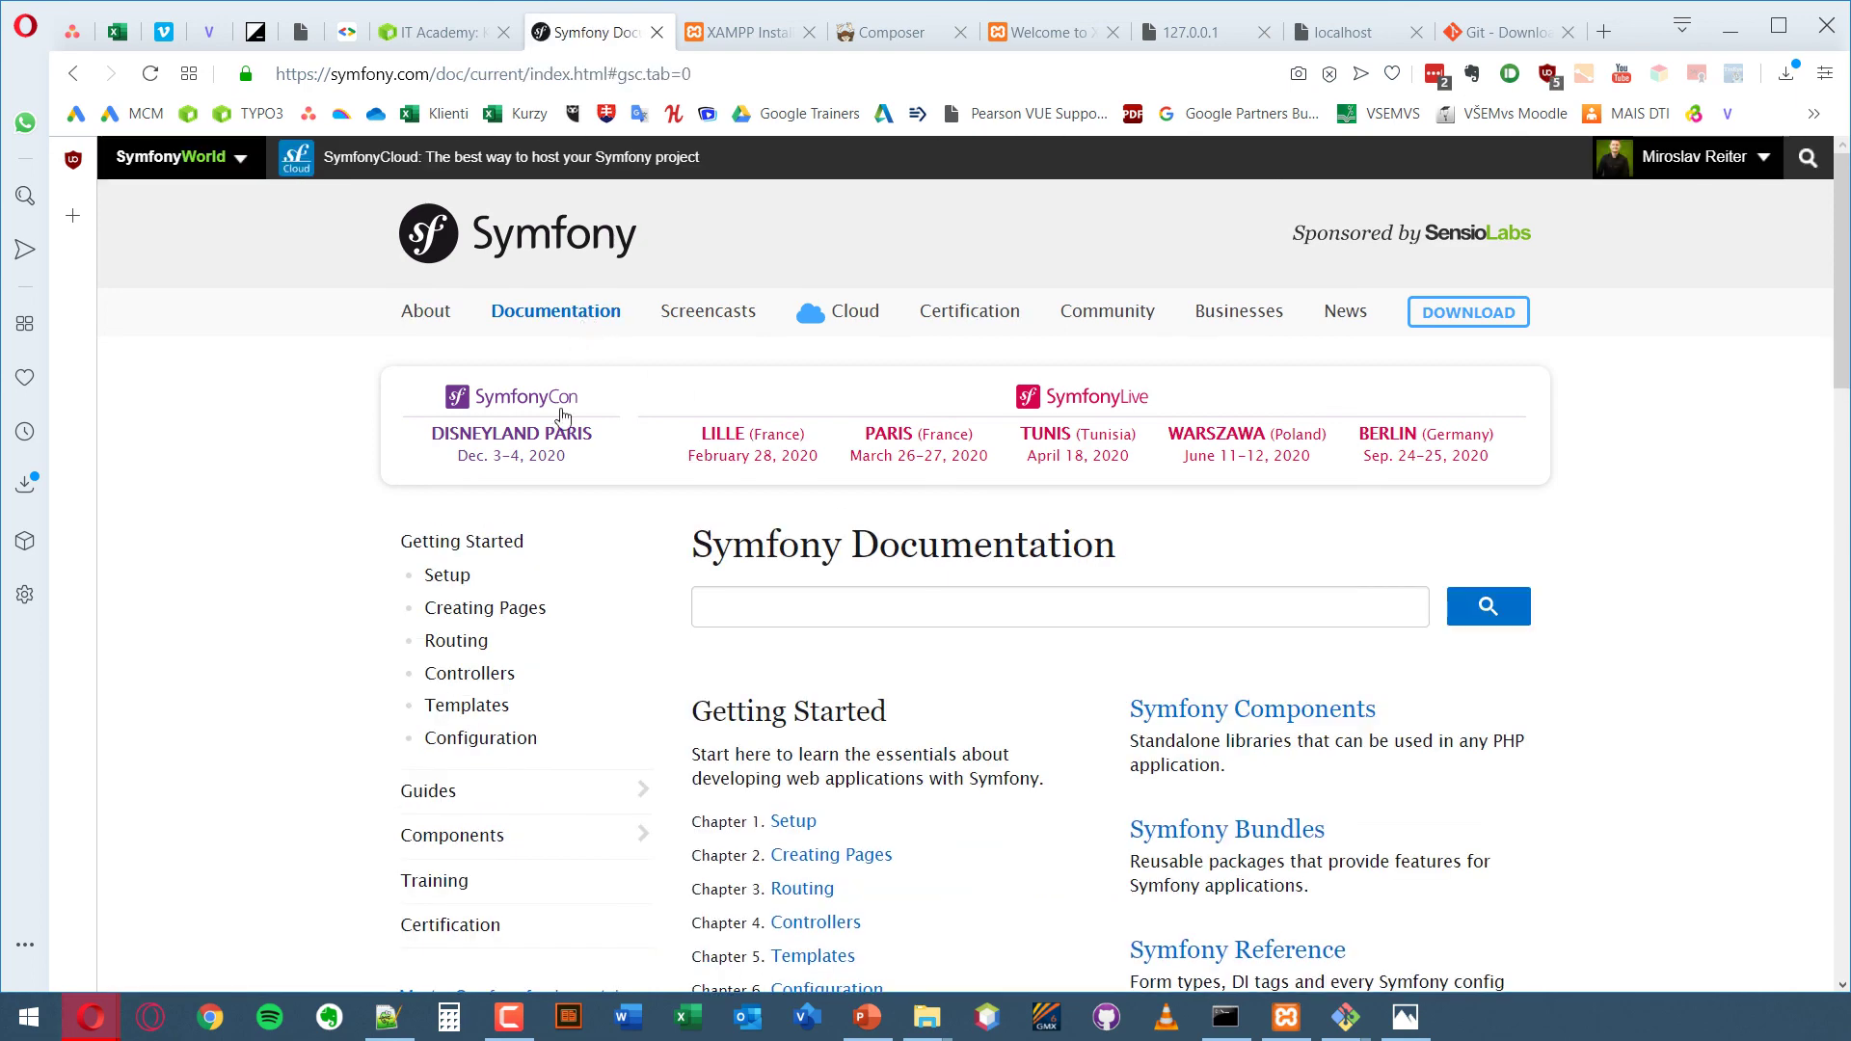
scroll(860, 694, "down", 2)
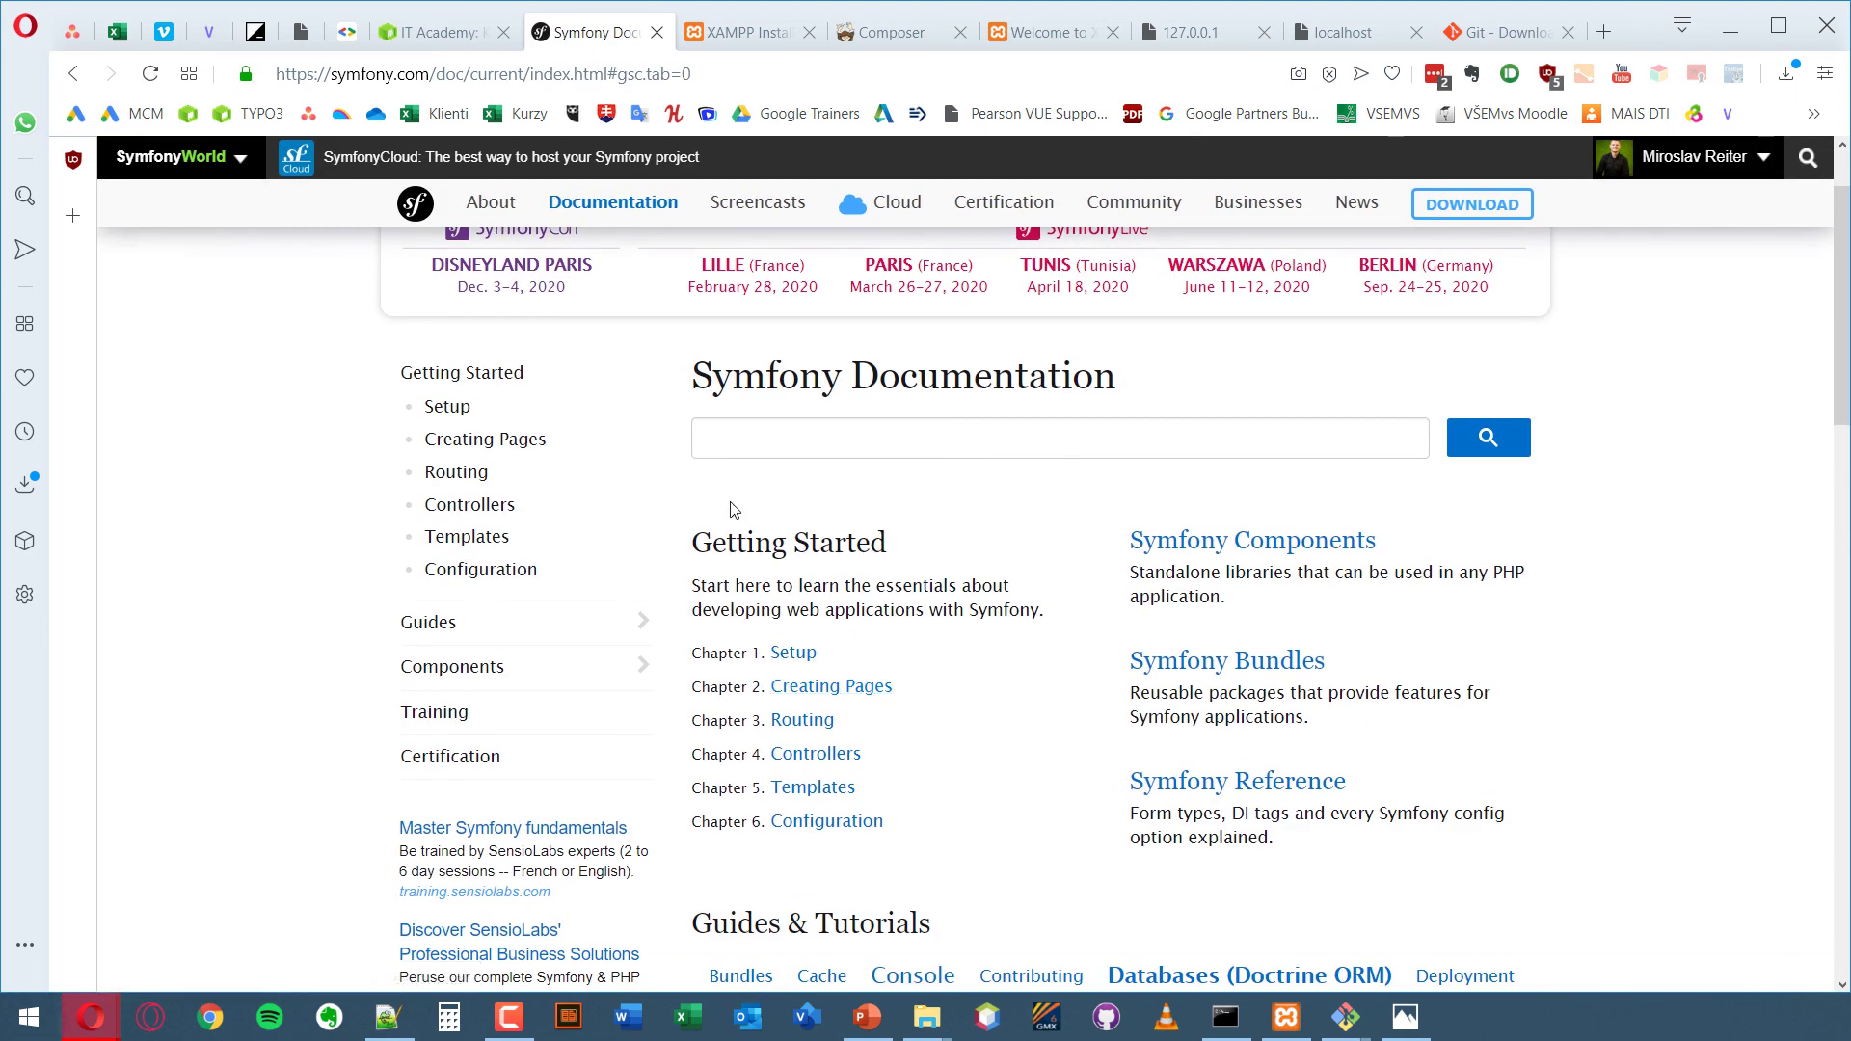
left_click(799, 655)
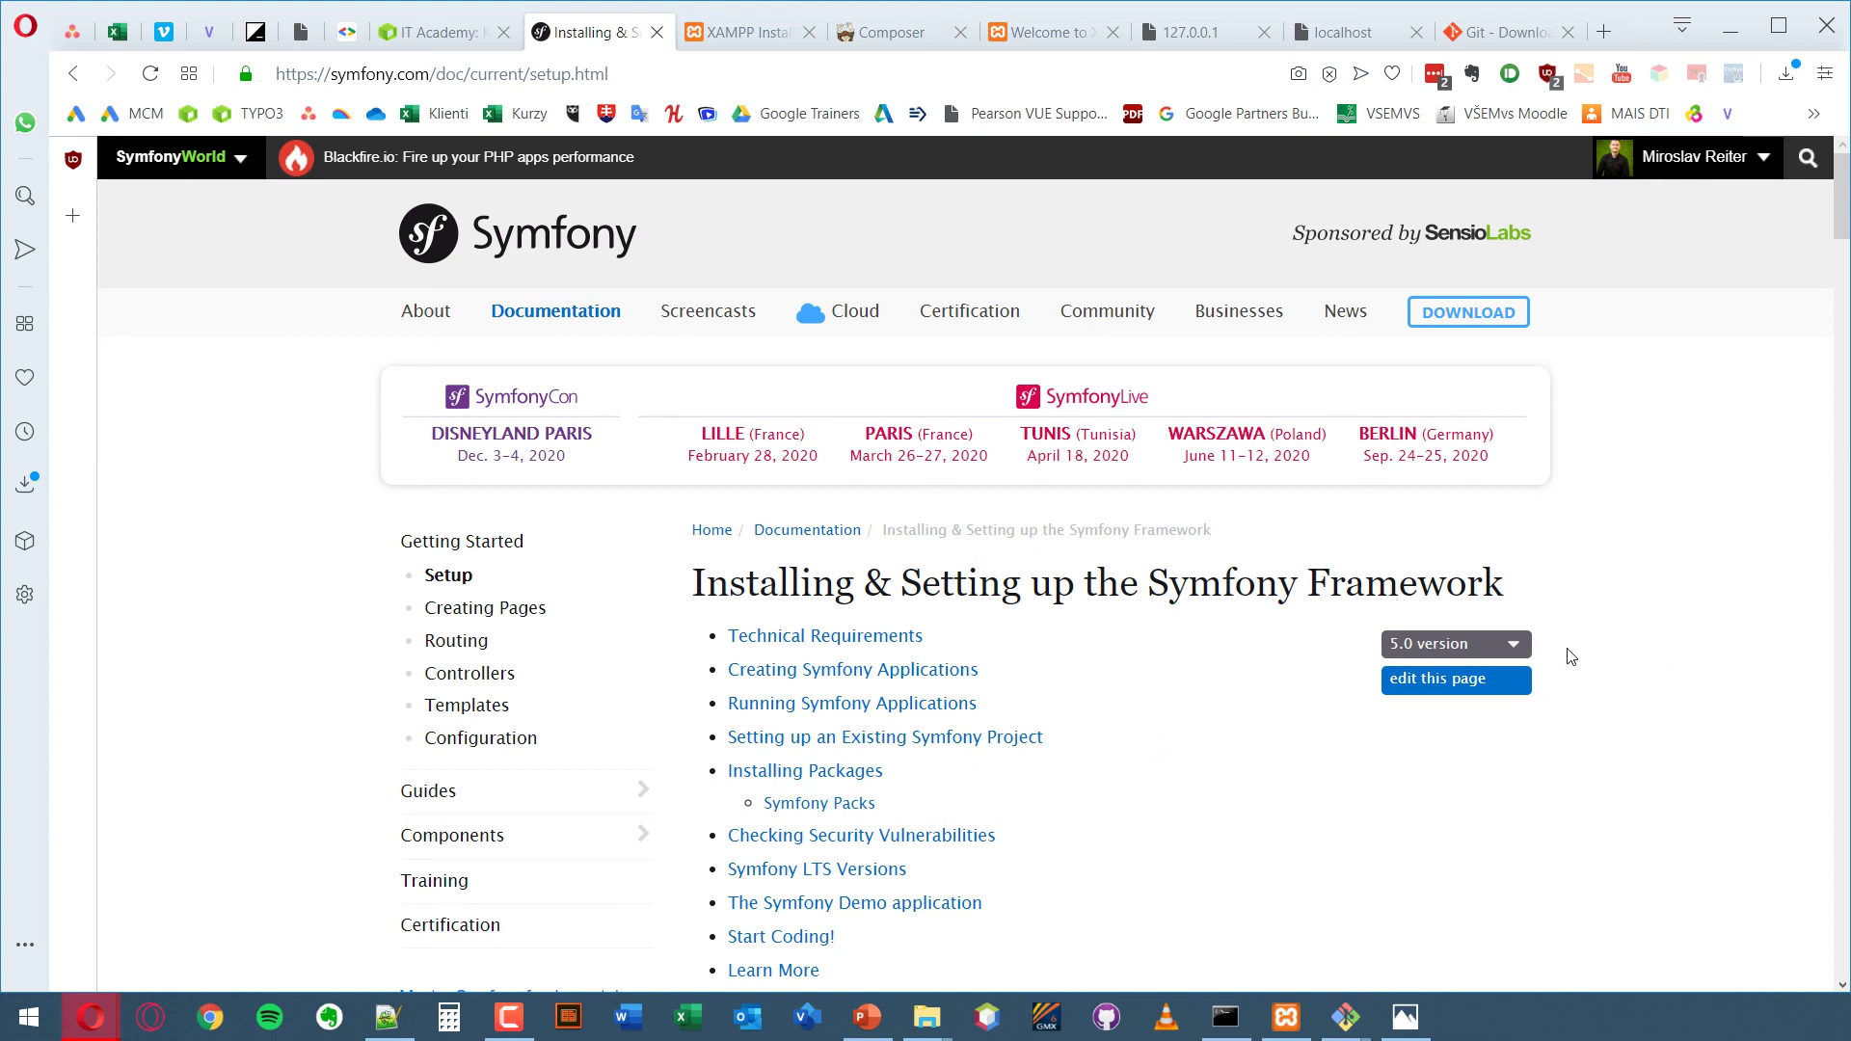
- Go to the Technical Requirements section of the setup page and review the listed prerequisites
left_click(1521, 650)
left_click(889, 653)
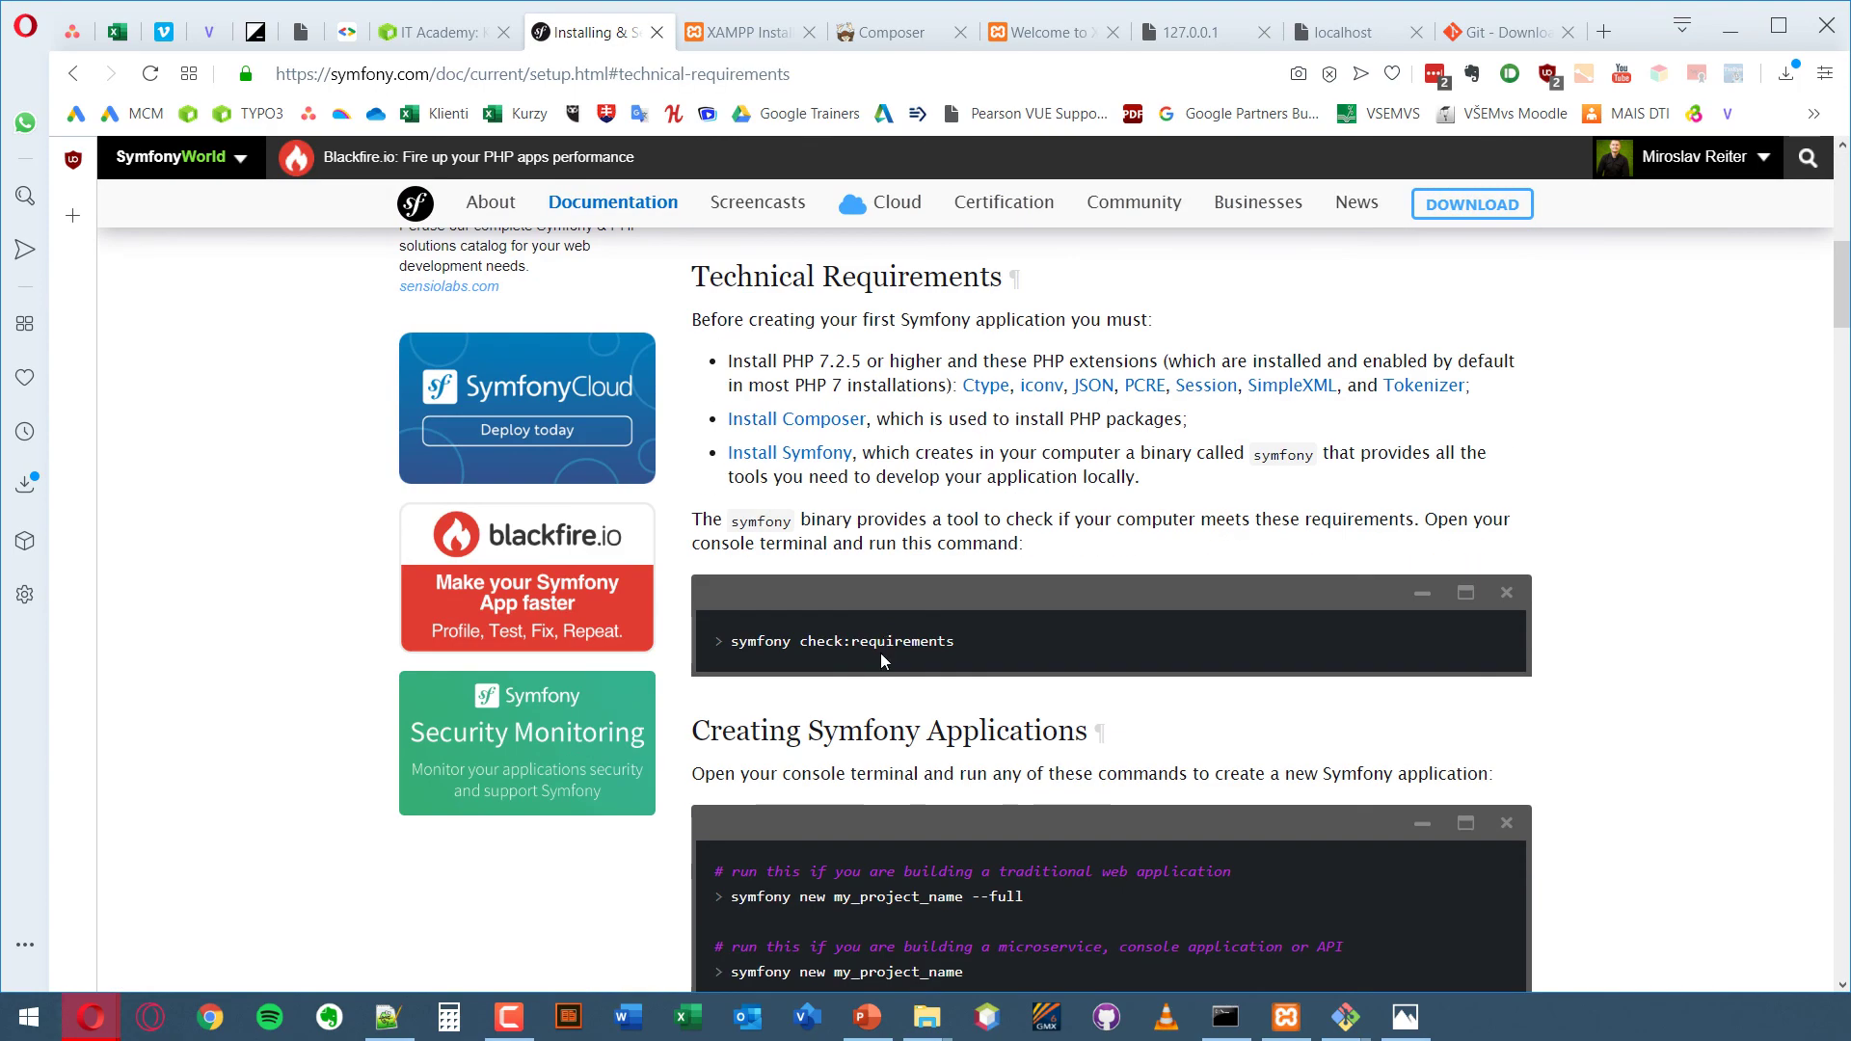
scroll(791, 578, "up", 6)
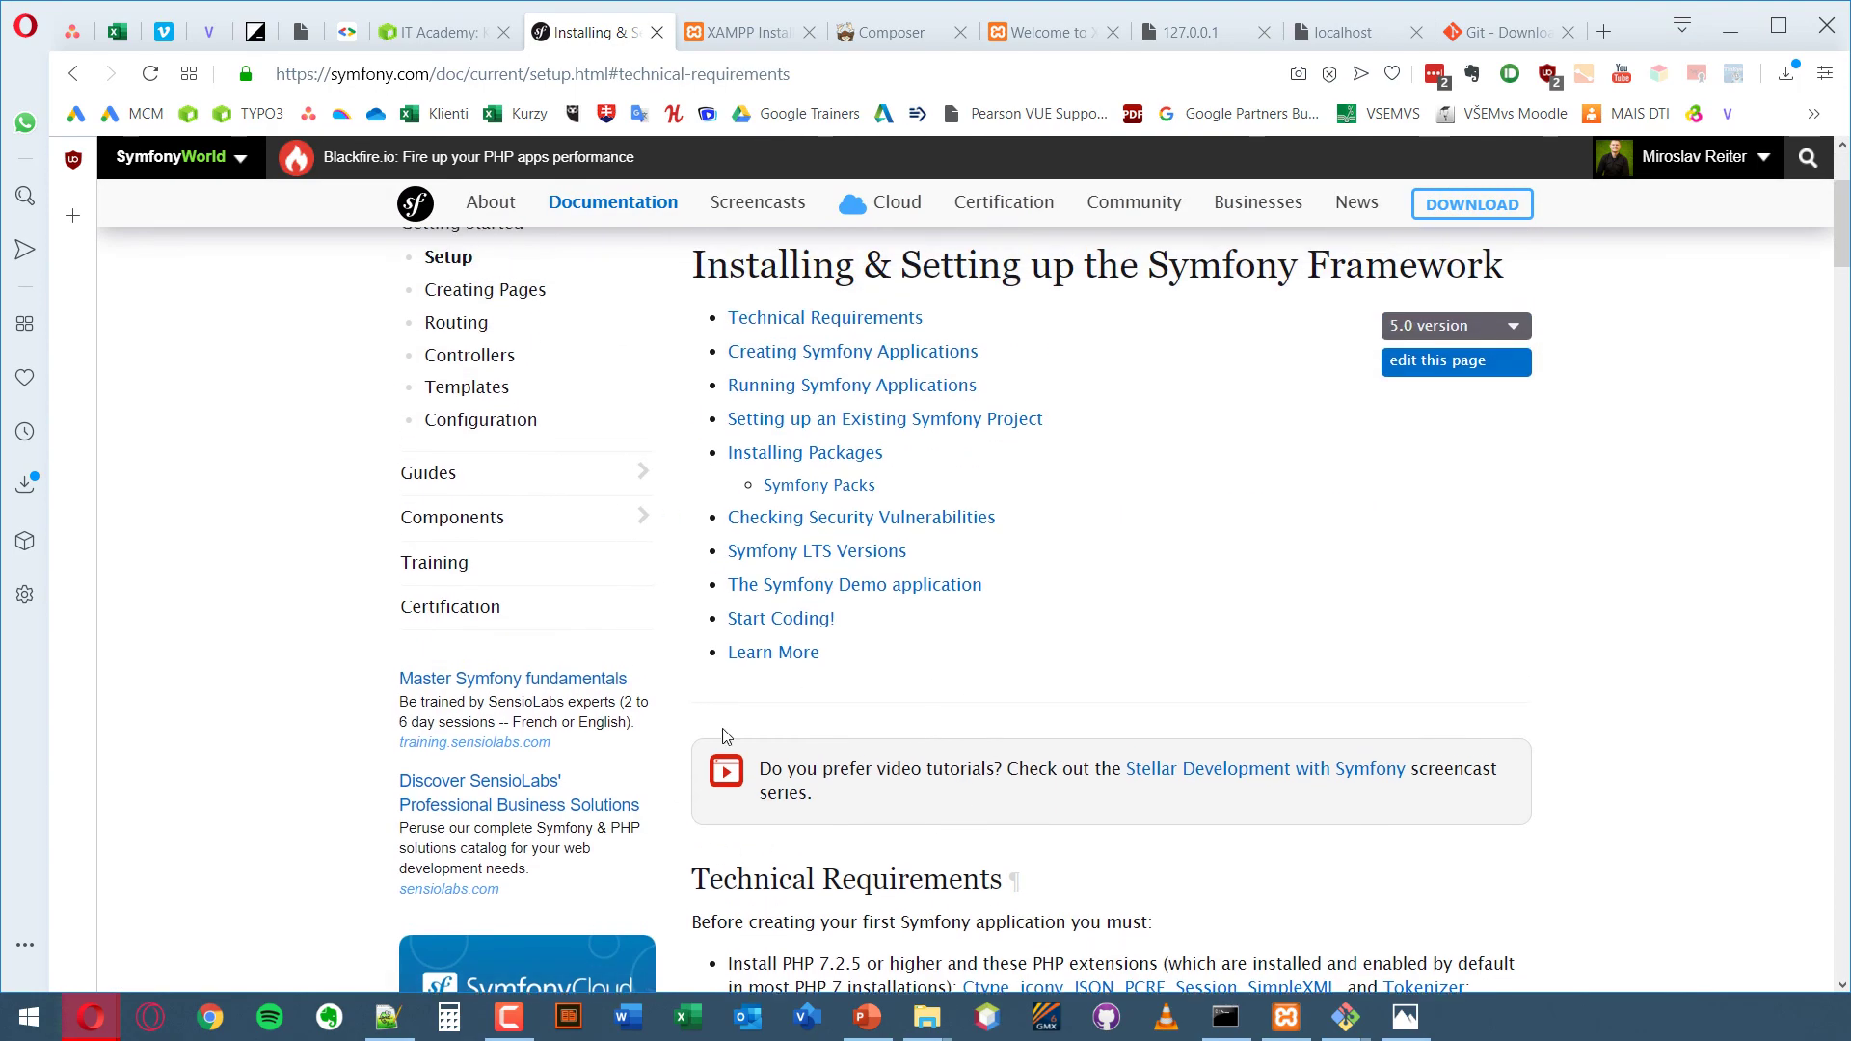
scroll(723, 762, "down", 3)
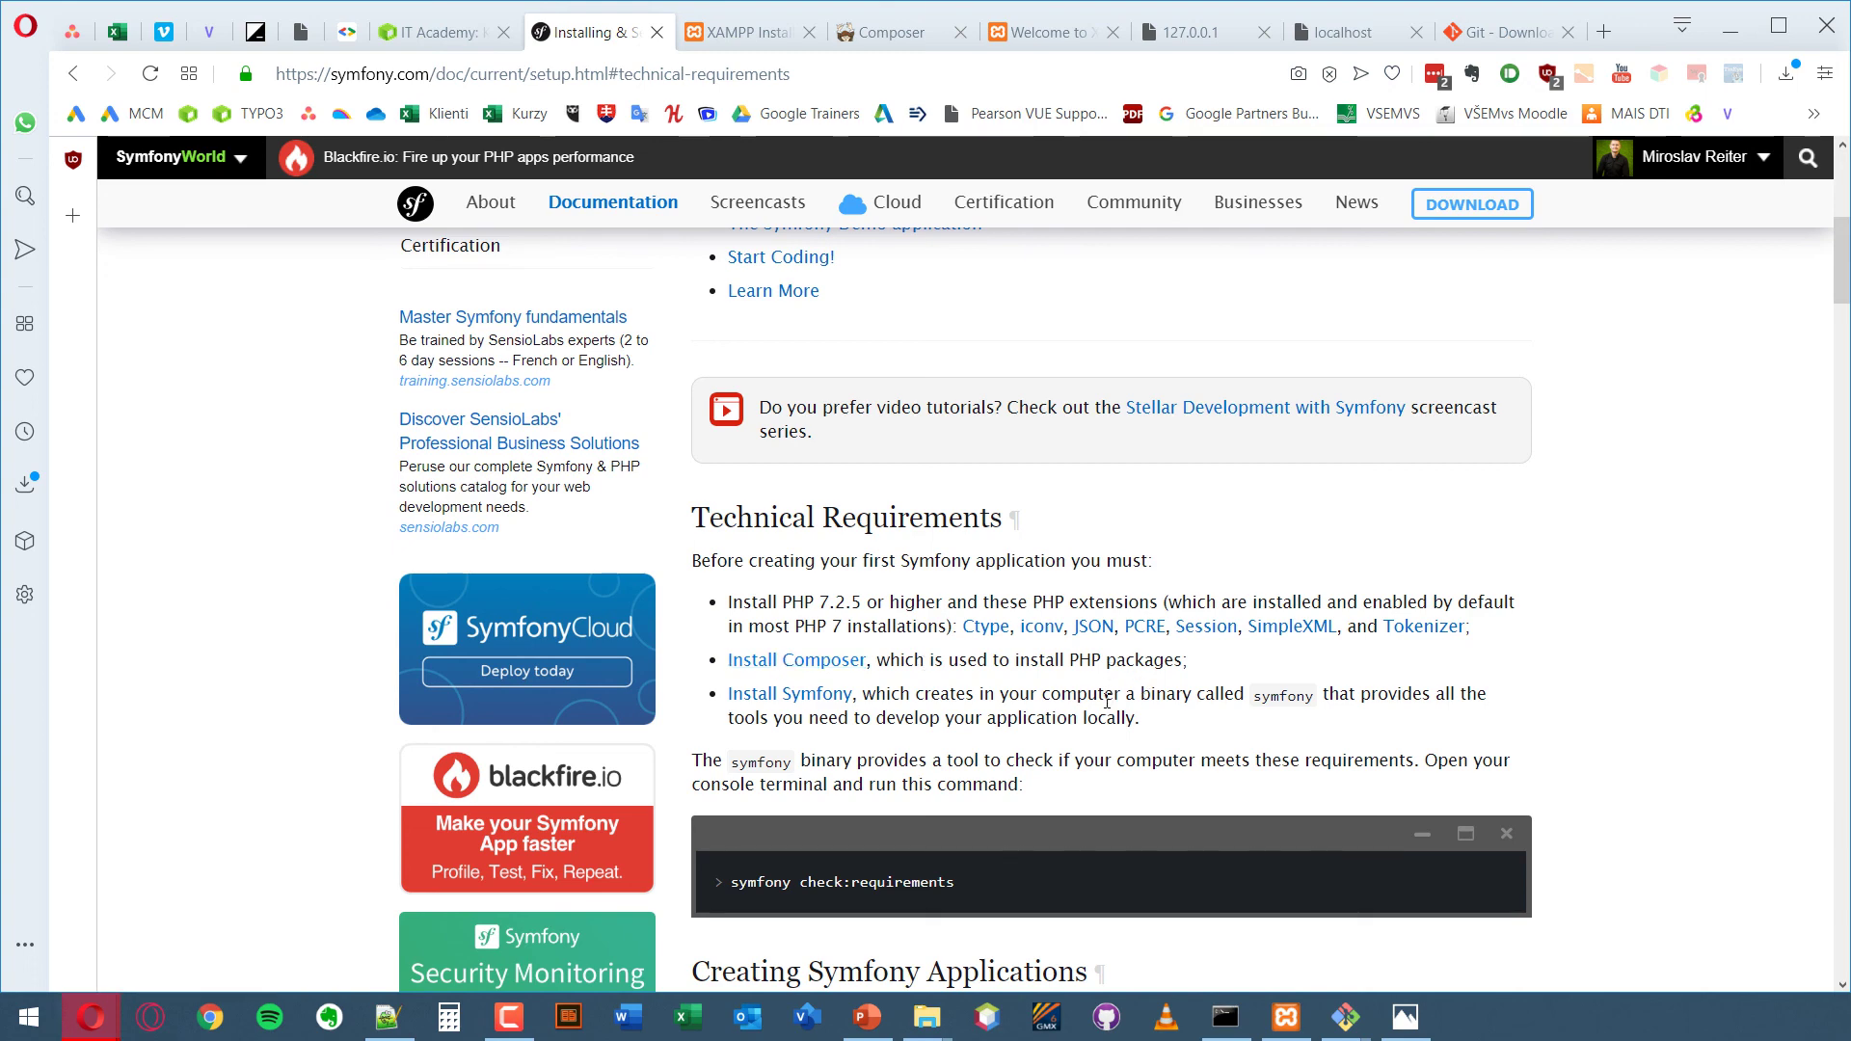
scroll(1108, 699, "down", 3)
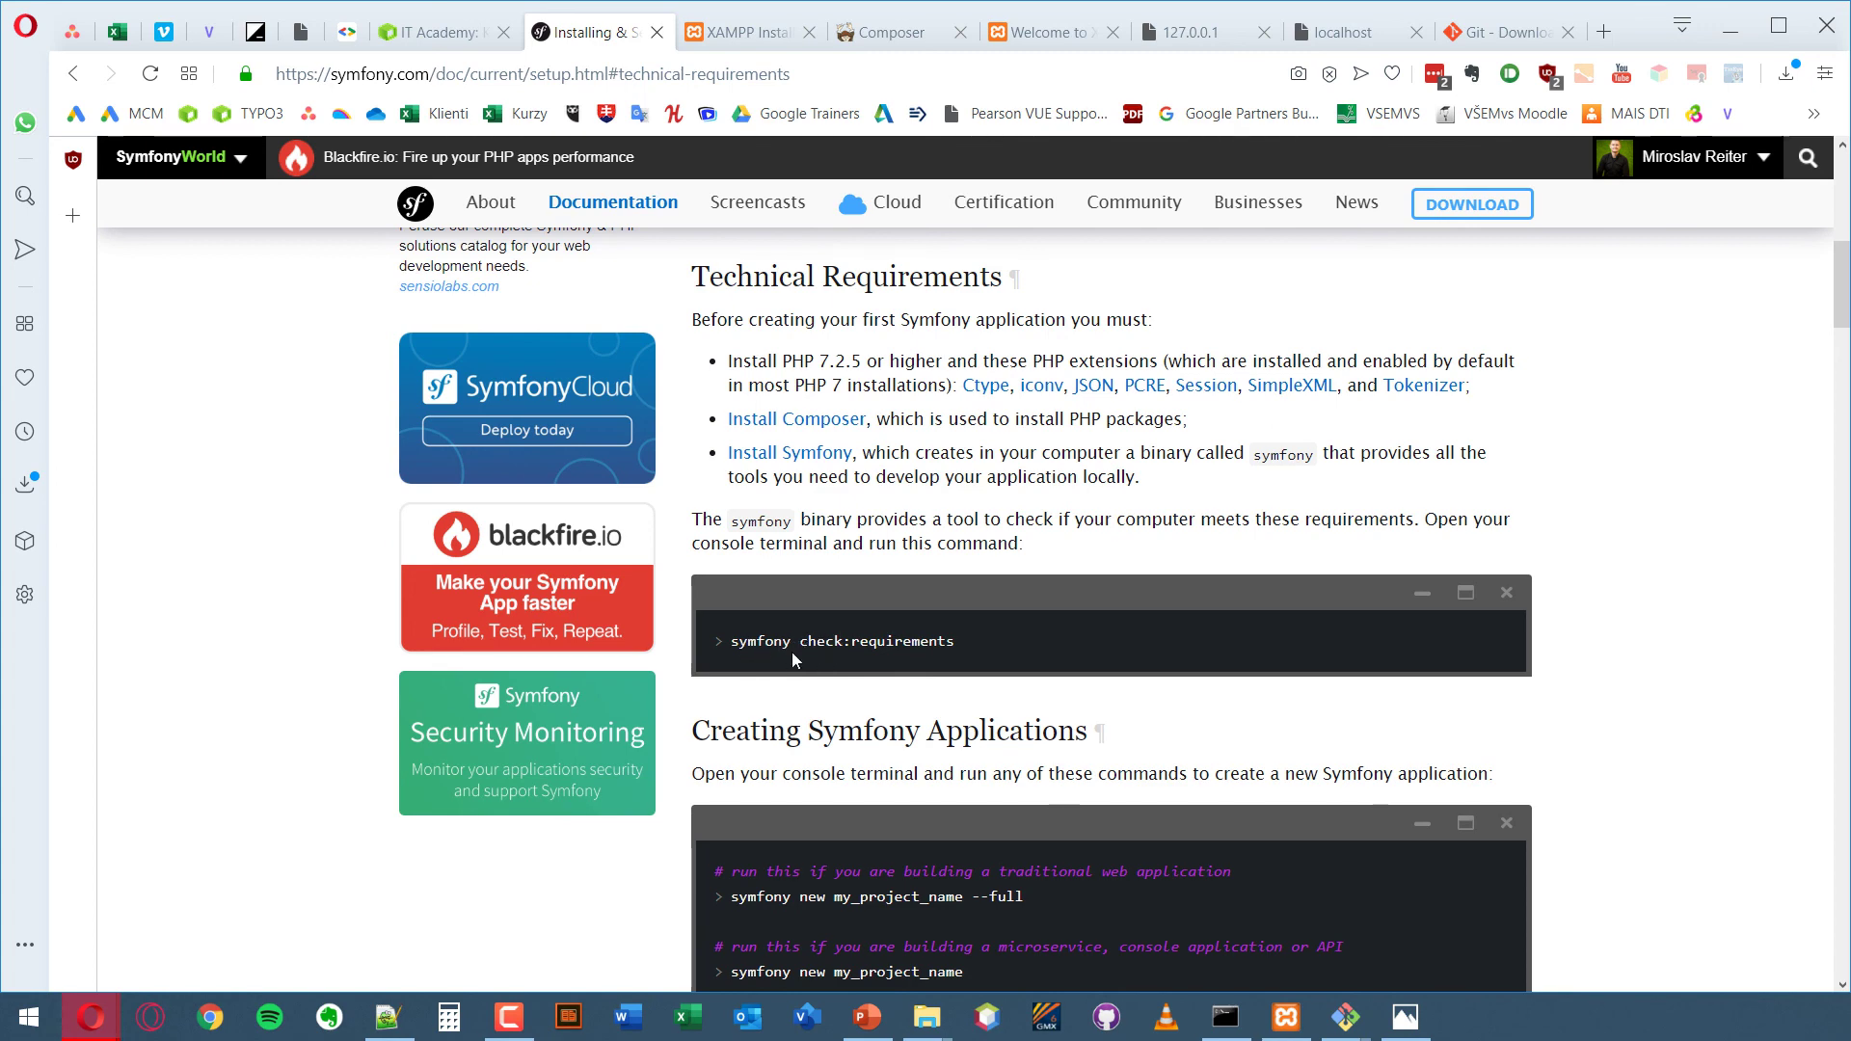
- Select the symfony check:requirements command on the page, switch to the command prompt and run that command there
left_click_drag(981, 646, 723, 643)
left_click(1224, 1017)
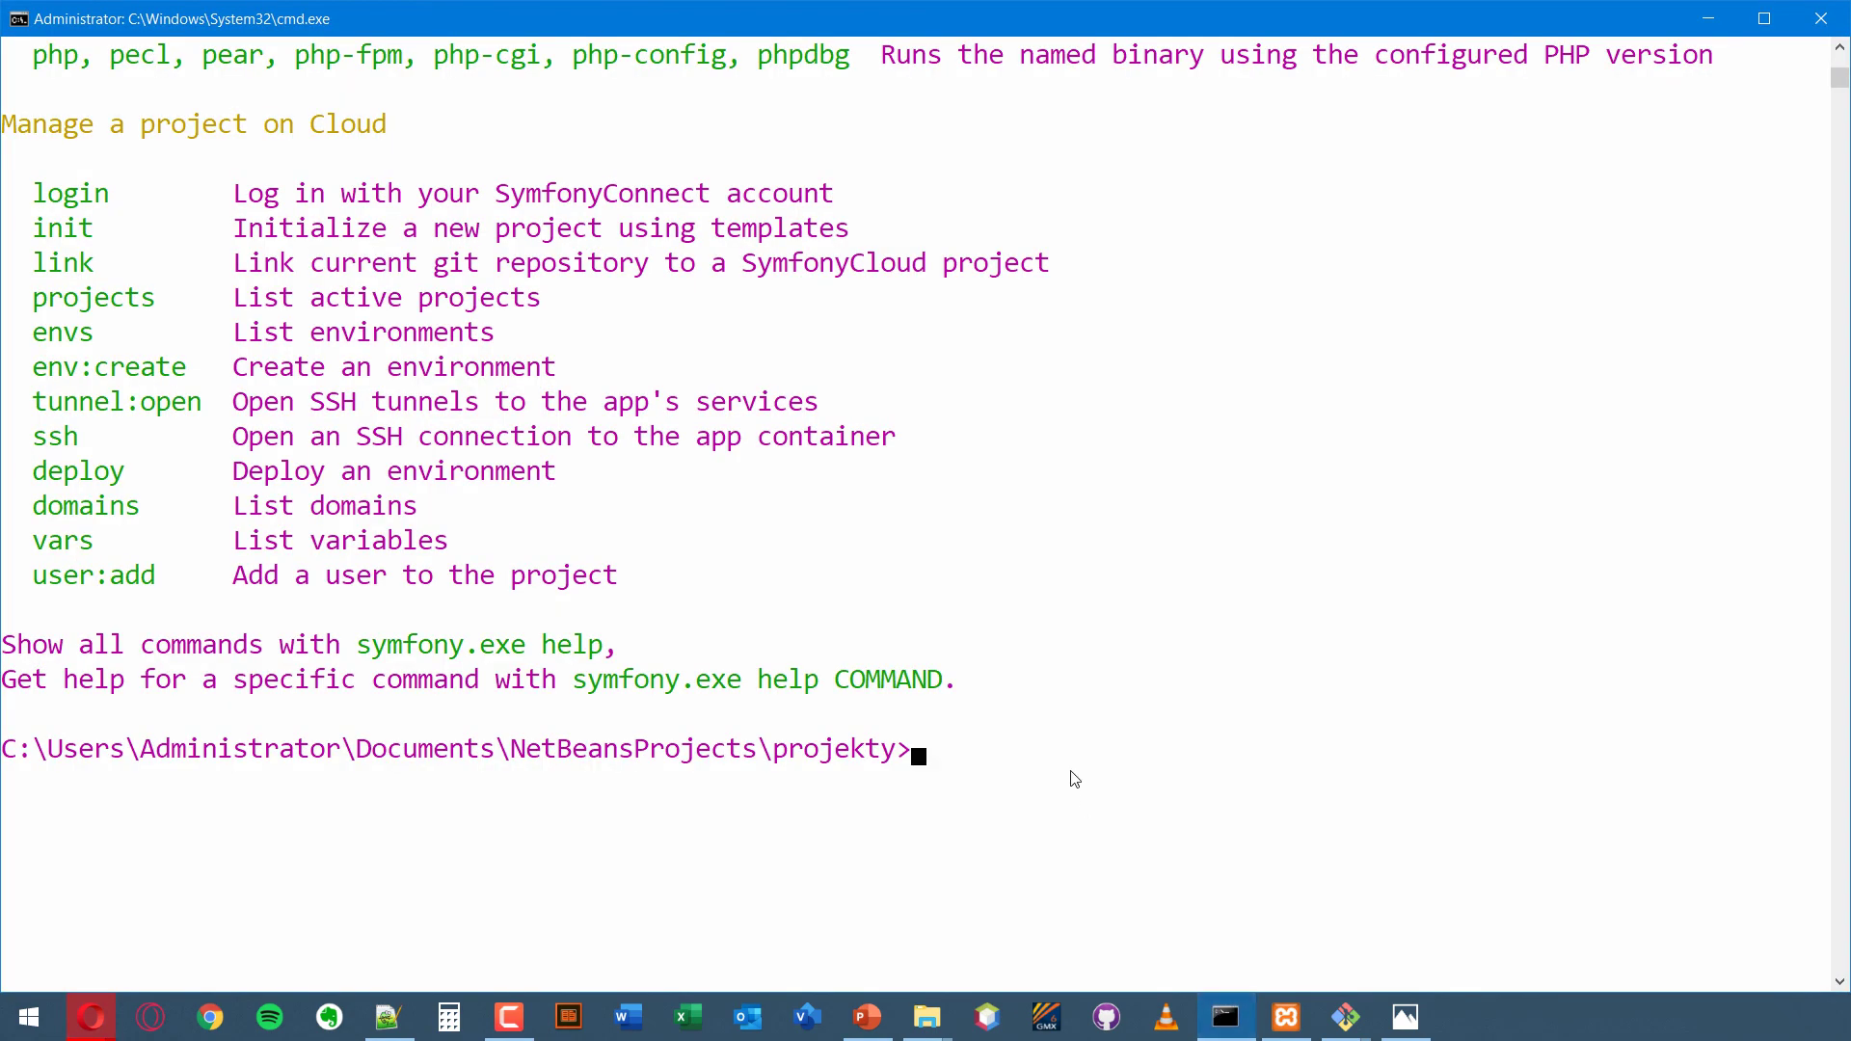
scroll(1070, 777, "up", 1)
type("symfony check:requirements")
key("Return")
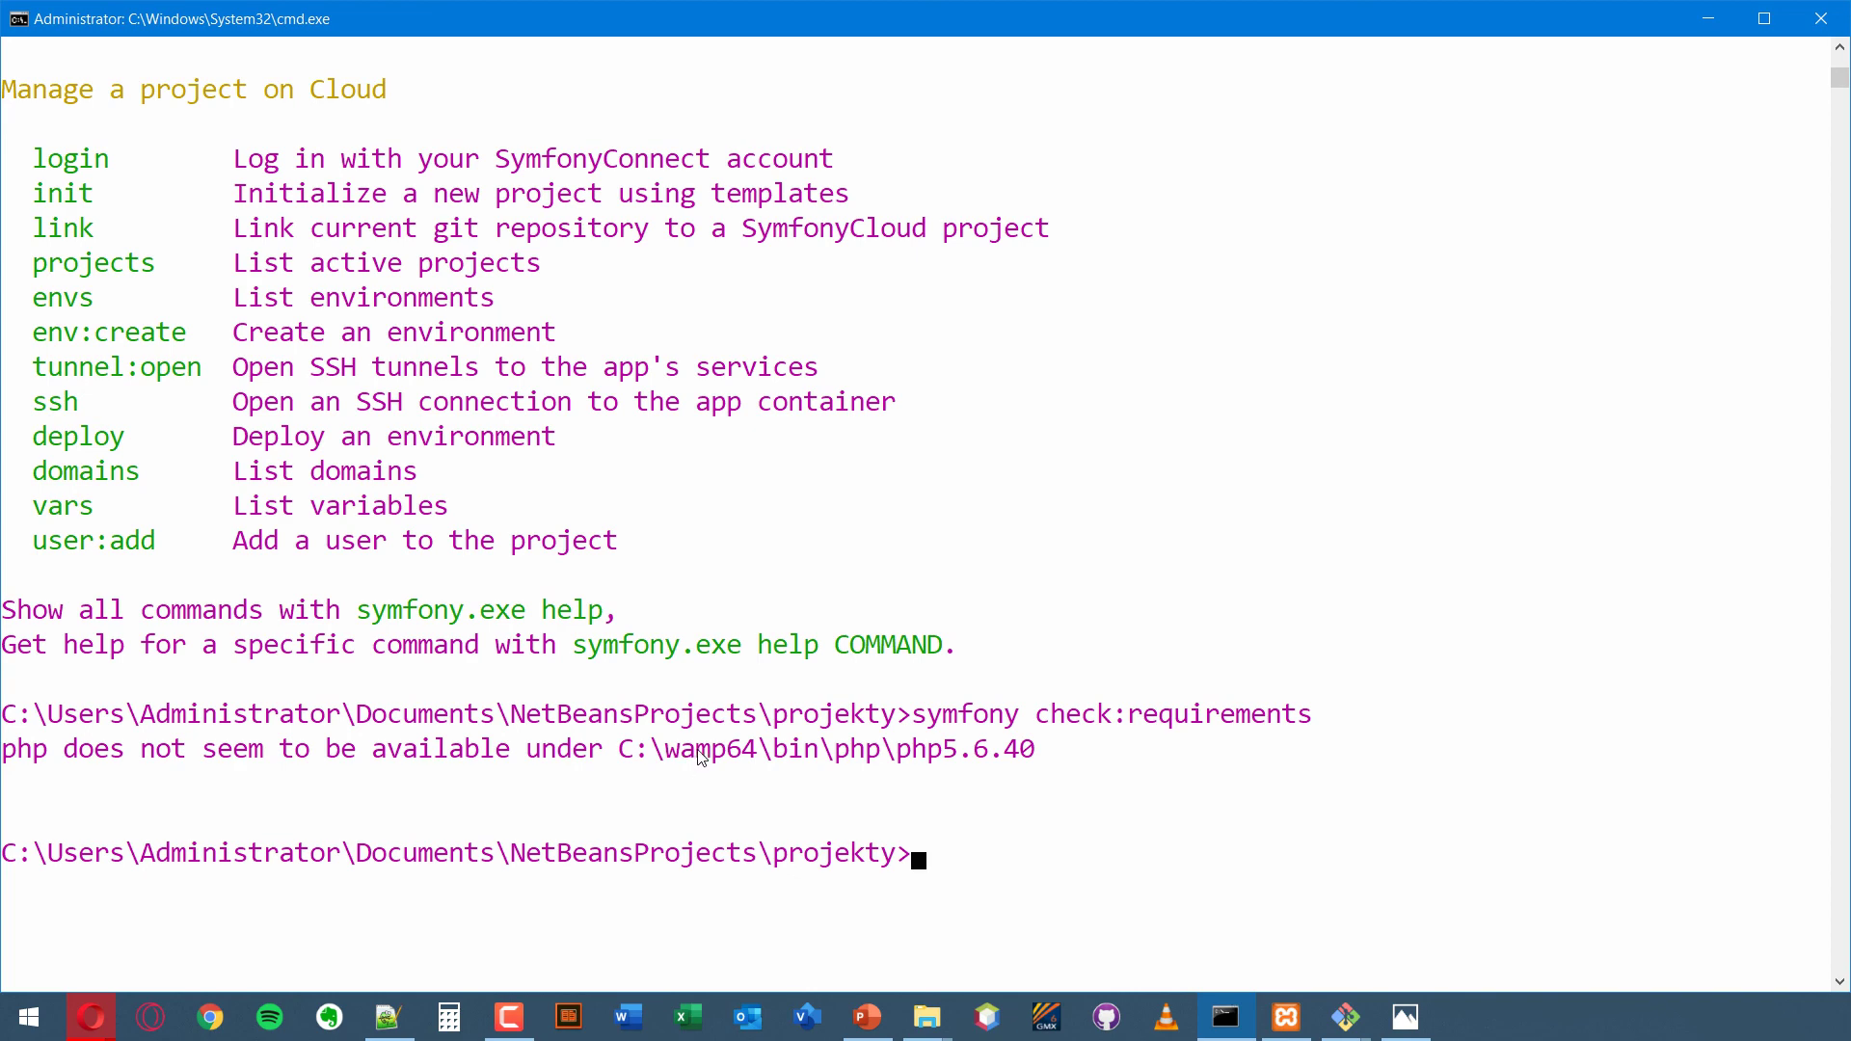
scroll(661, 739, "down", 1)
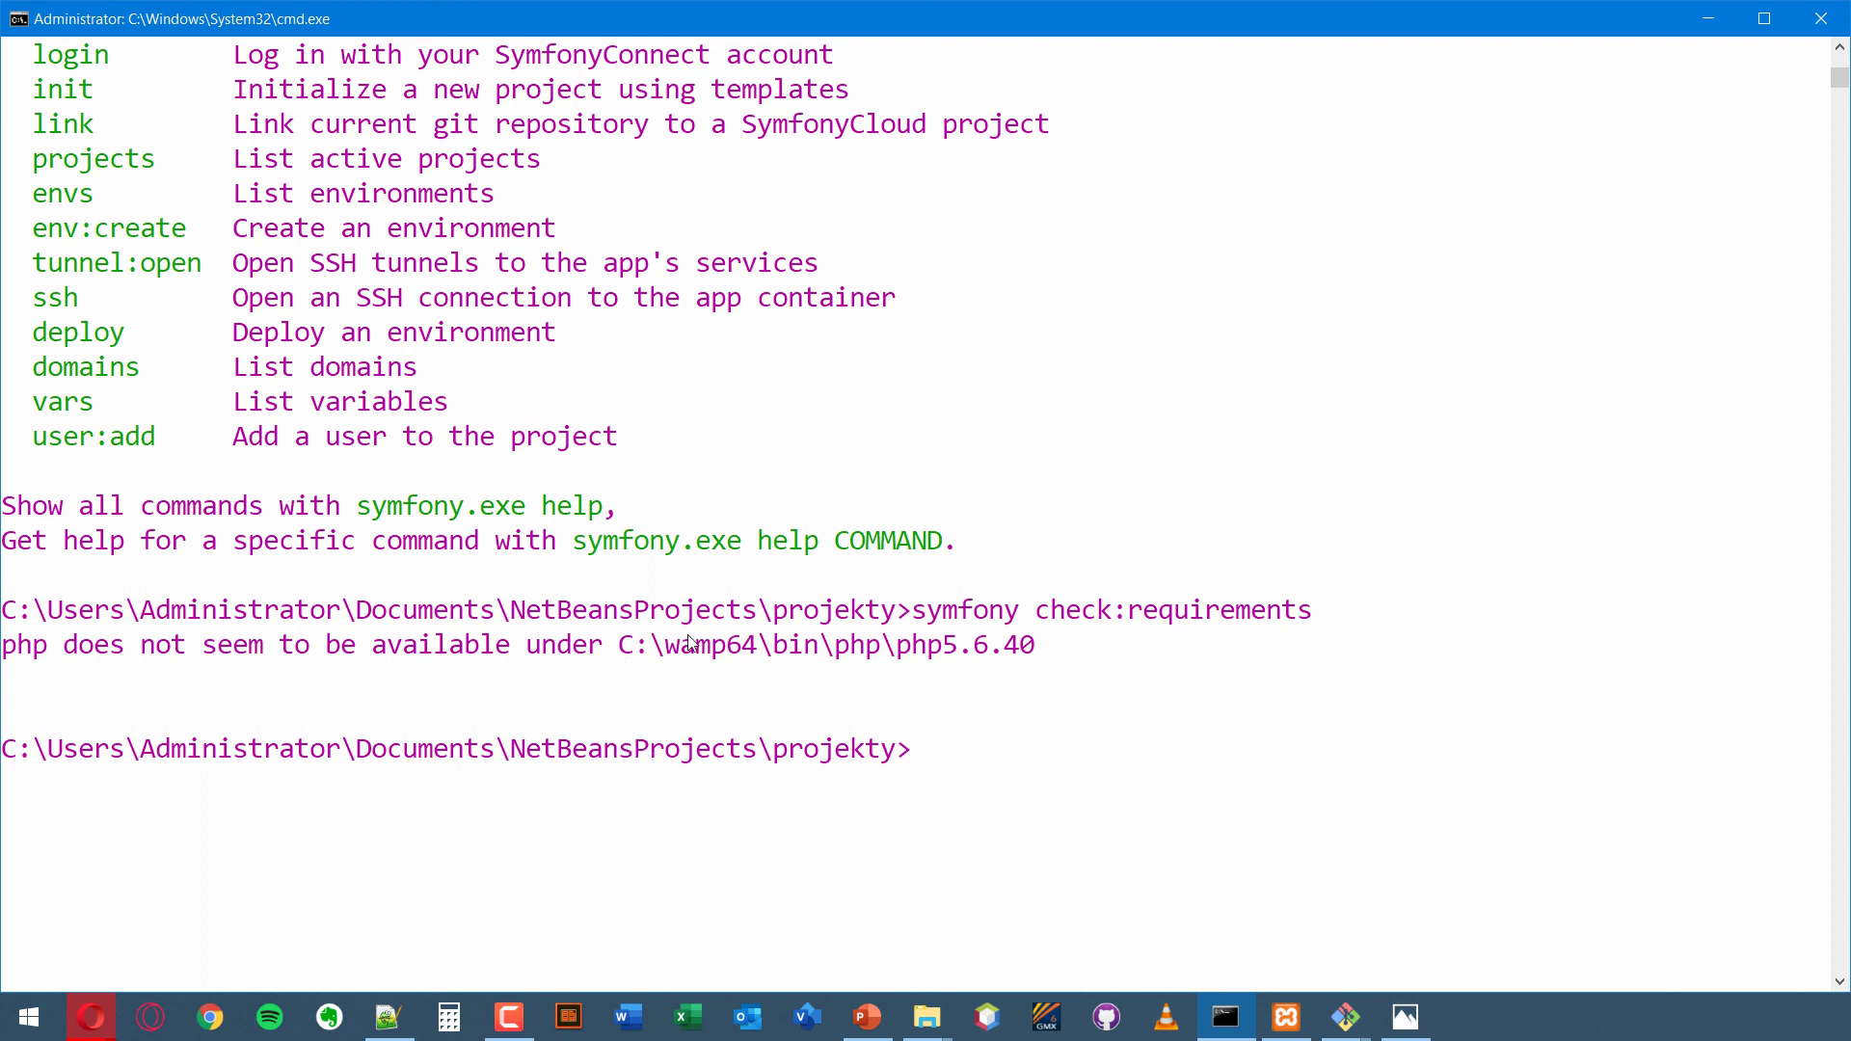
- Minimize the command prompt, browser, image and SK, CZ folder windows to reach the desktop
left_click(1714, 21)
left_click(1714, 17)
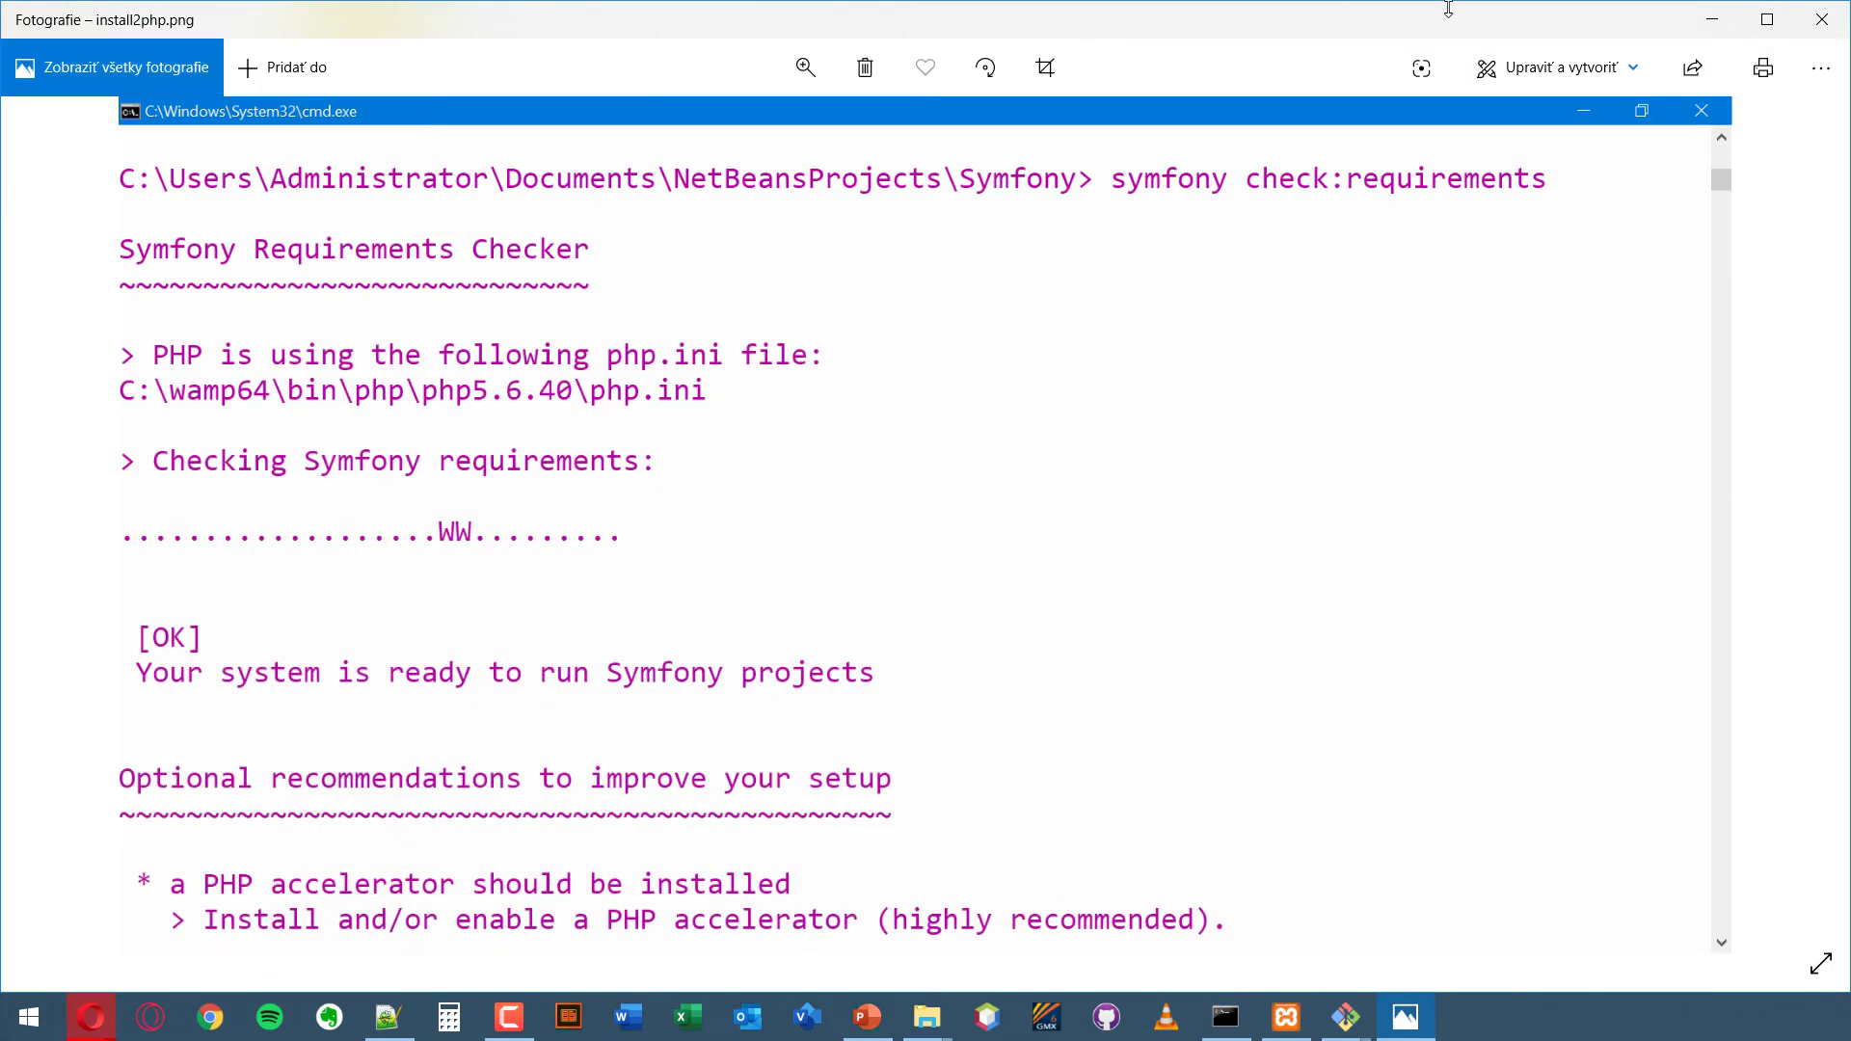
left_click(1712, 21)
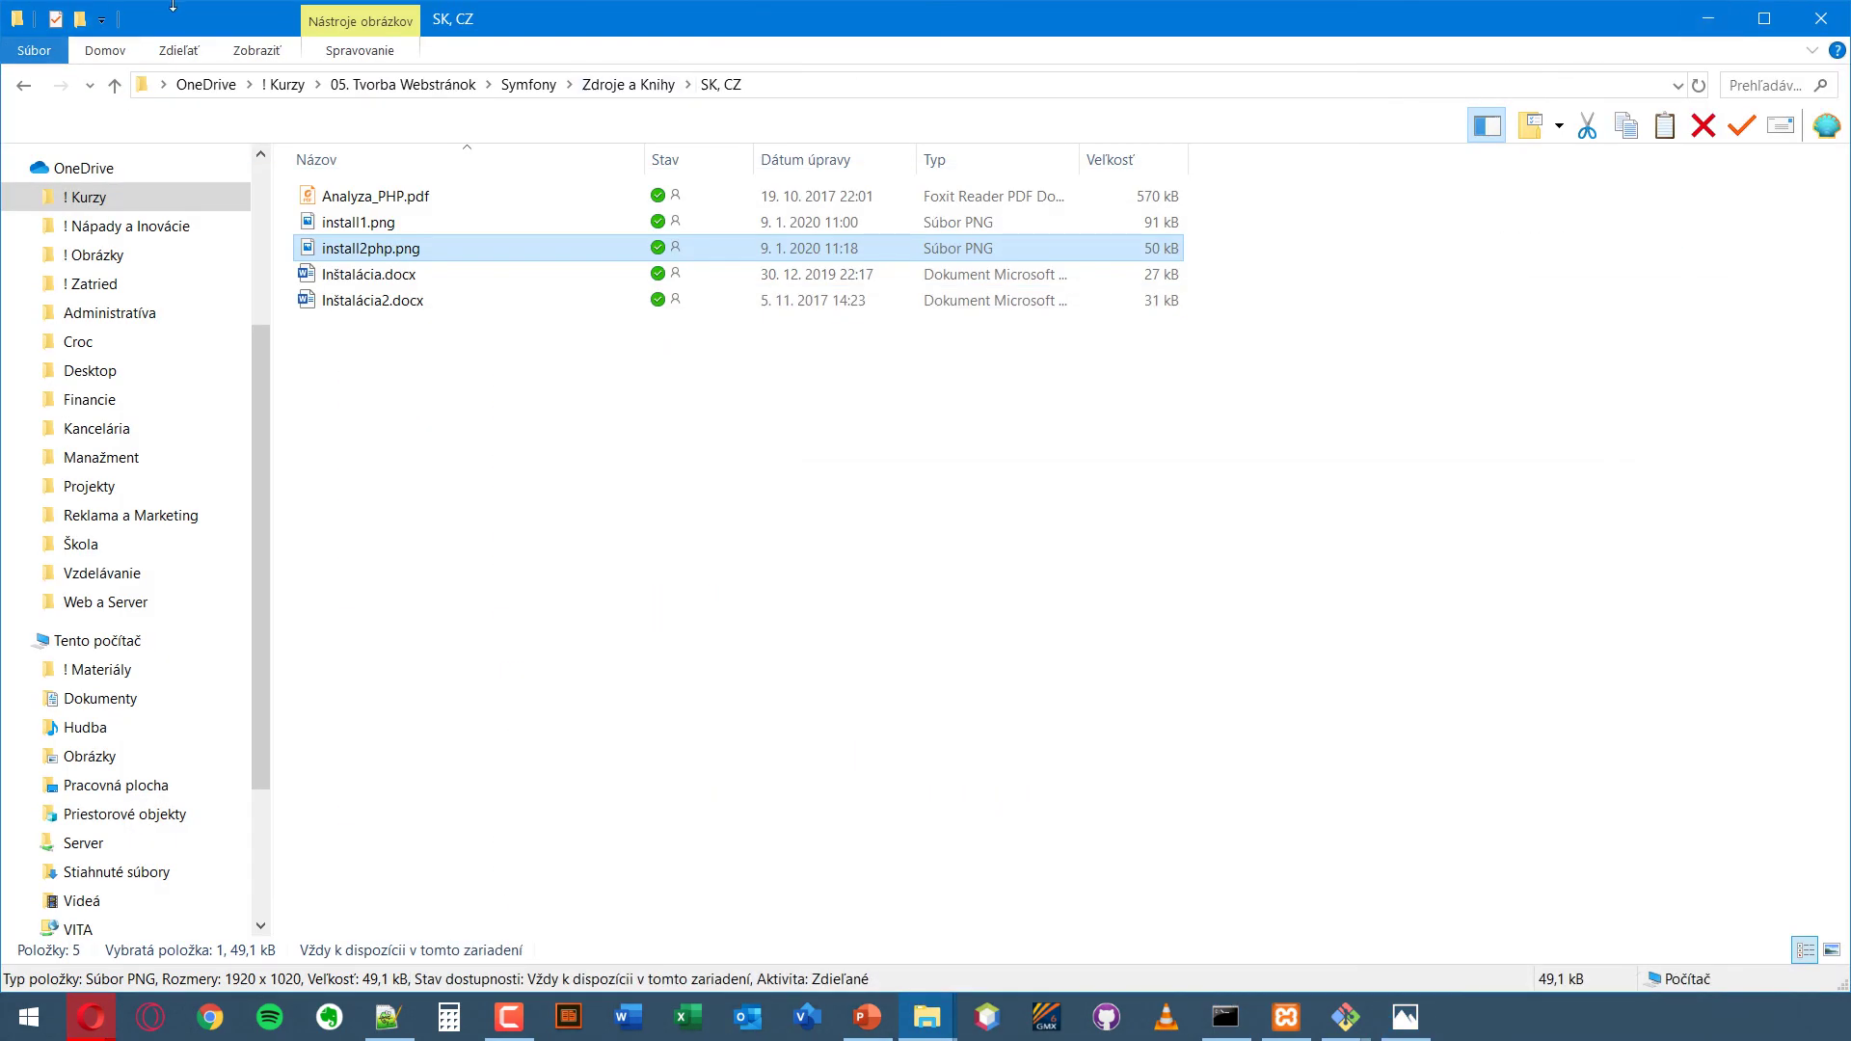
left_click(1708, 18)
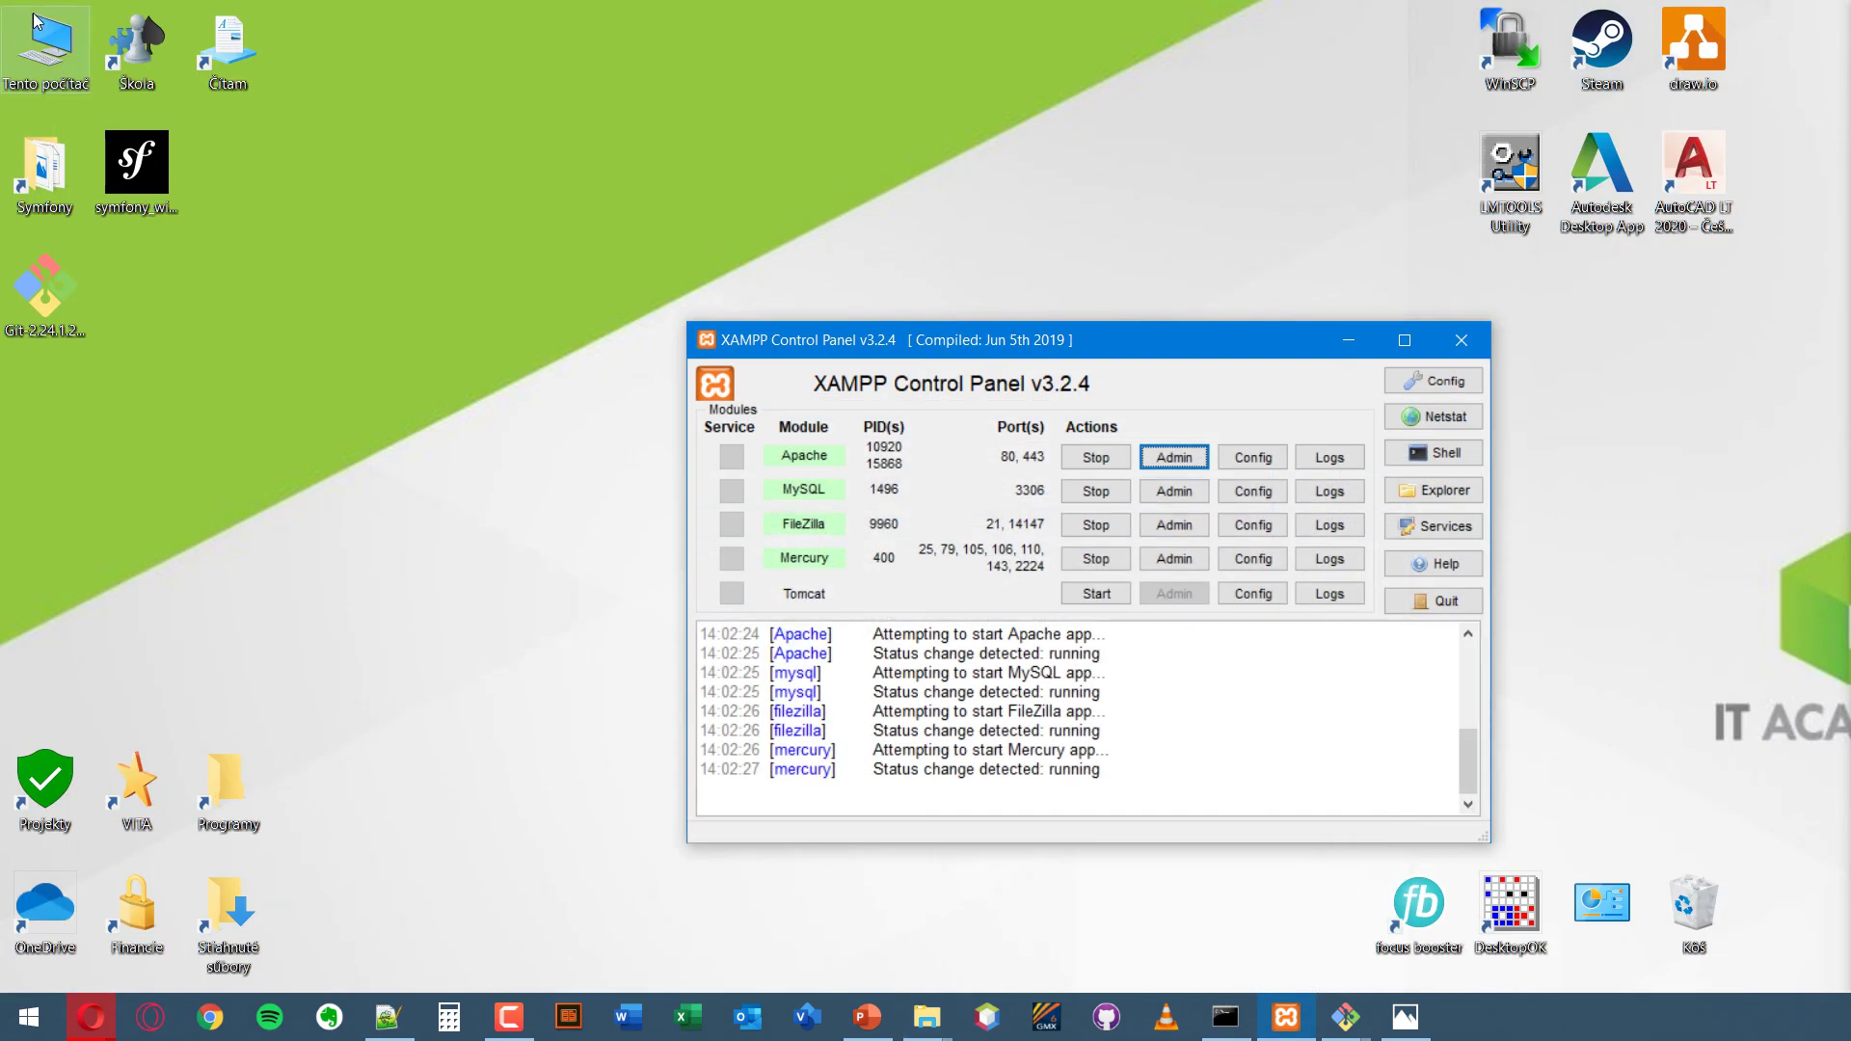
- Open the xampp folder on the System (C:) drive from the desktop's computer shortcut and look through its contents
double_click(50, 58)
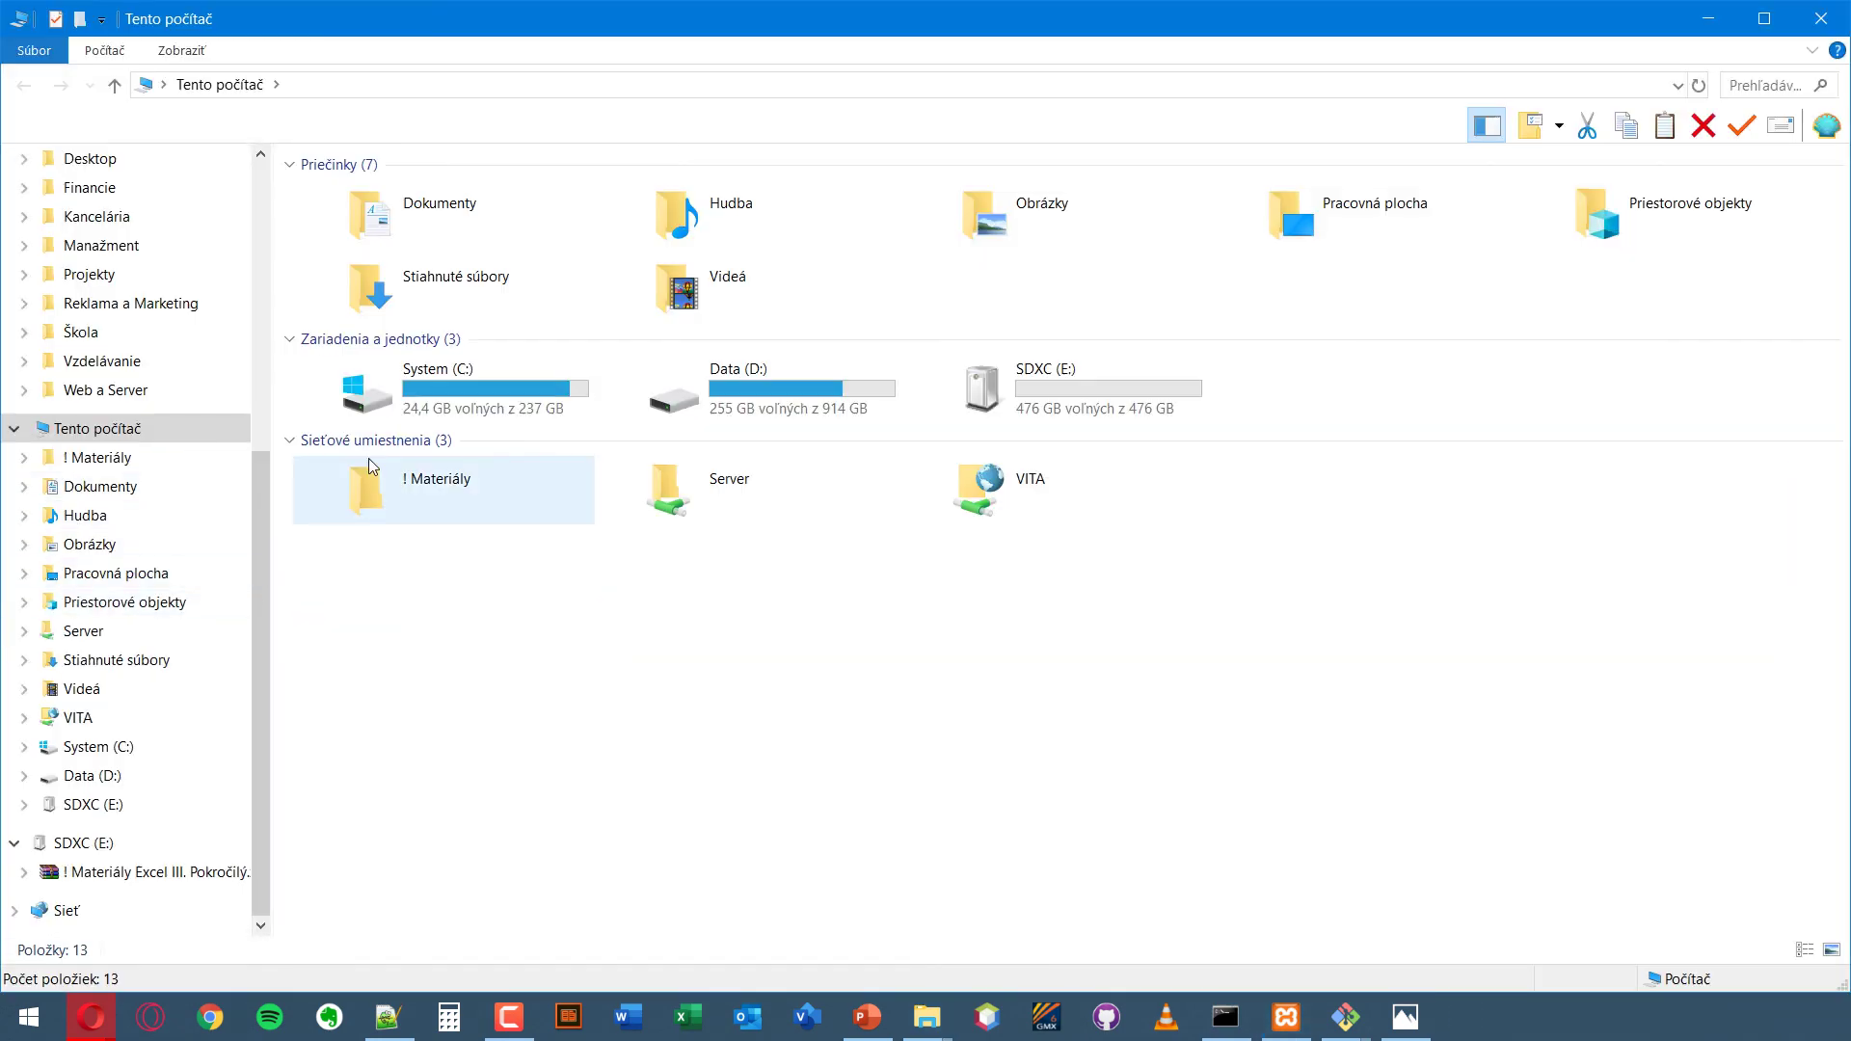
double_click(426, 409)
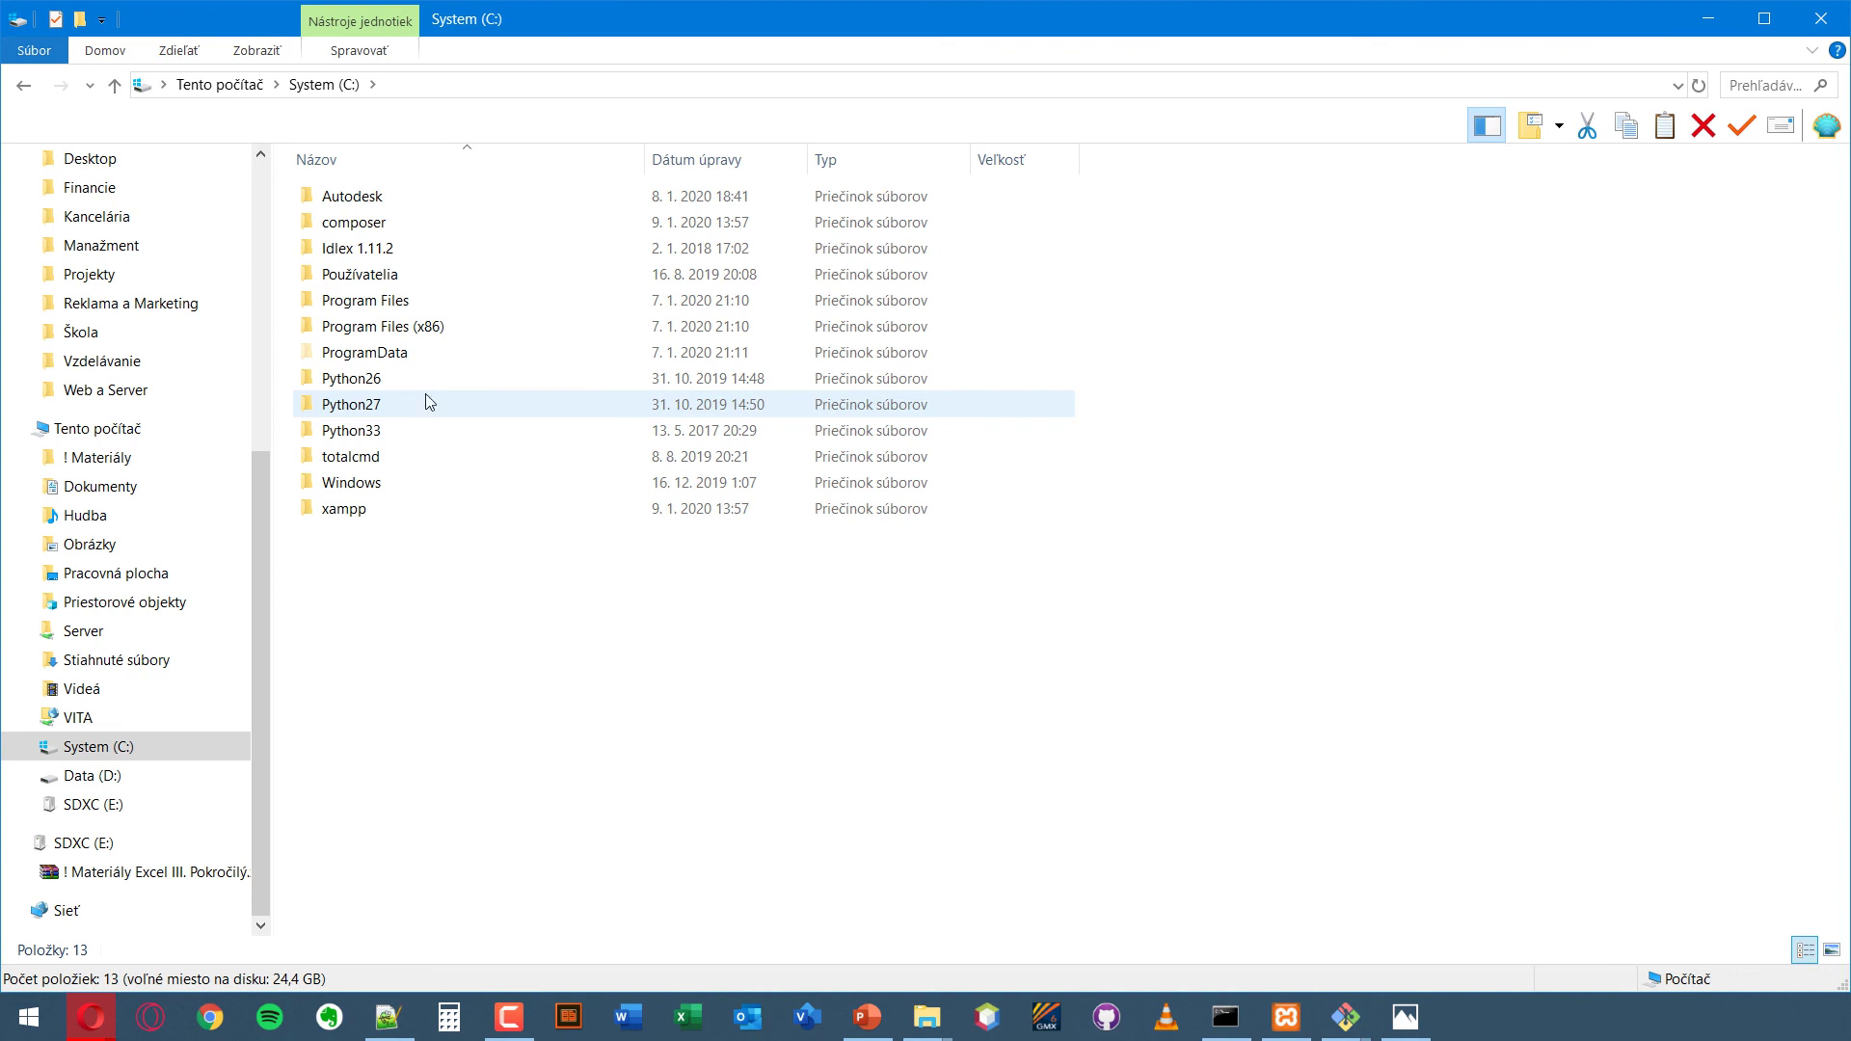
left_click(365, 523)
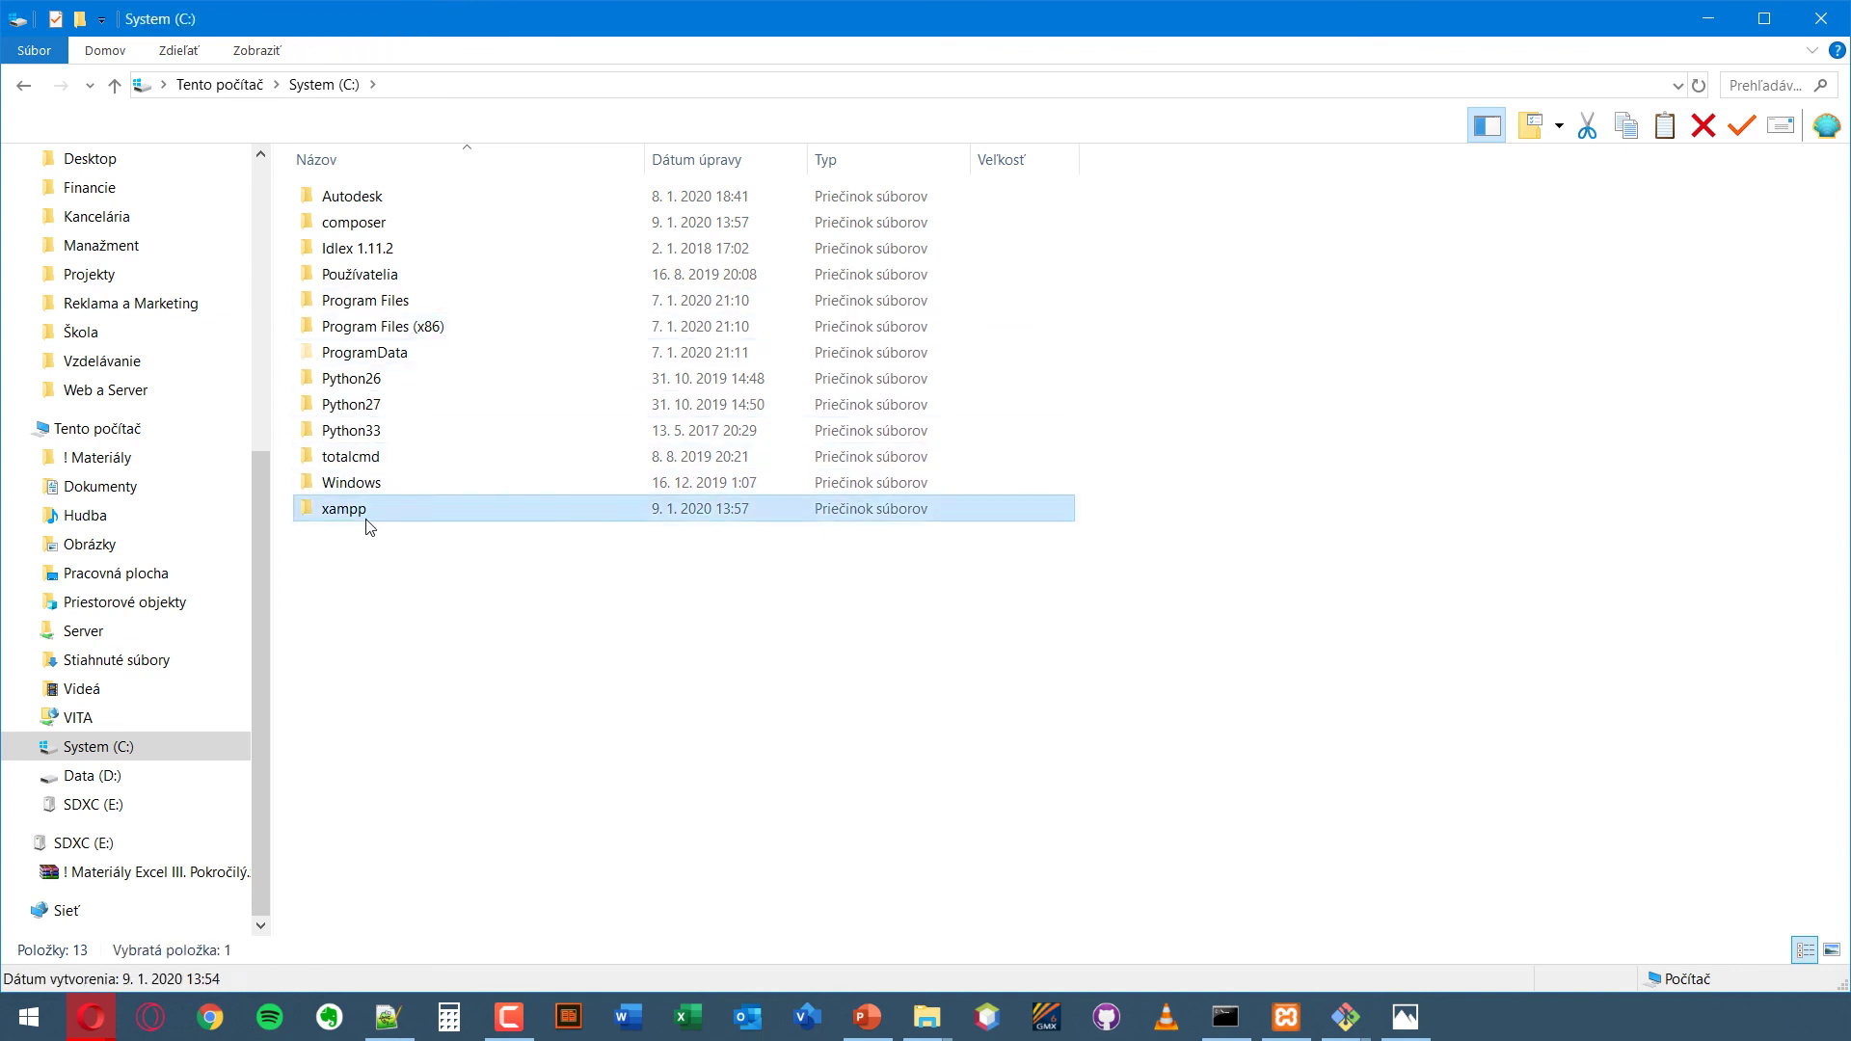
double_click(365, 520)
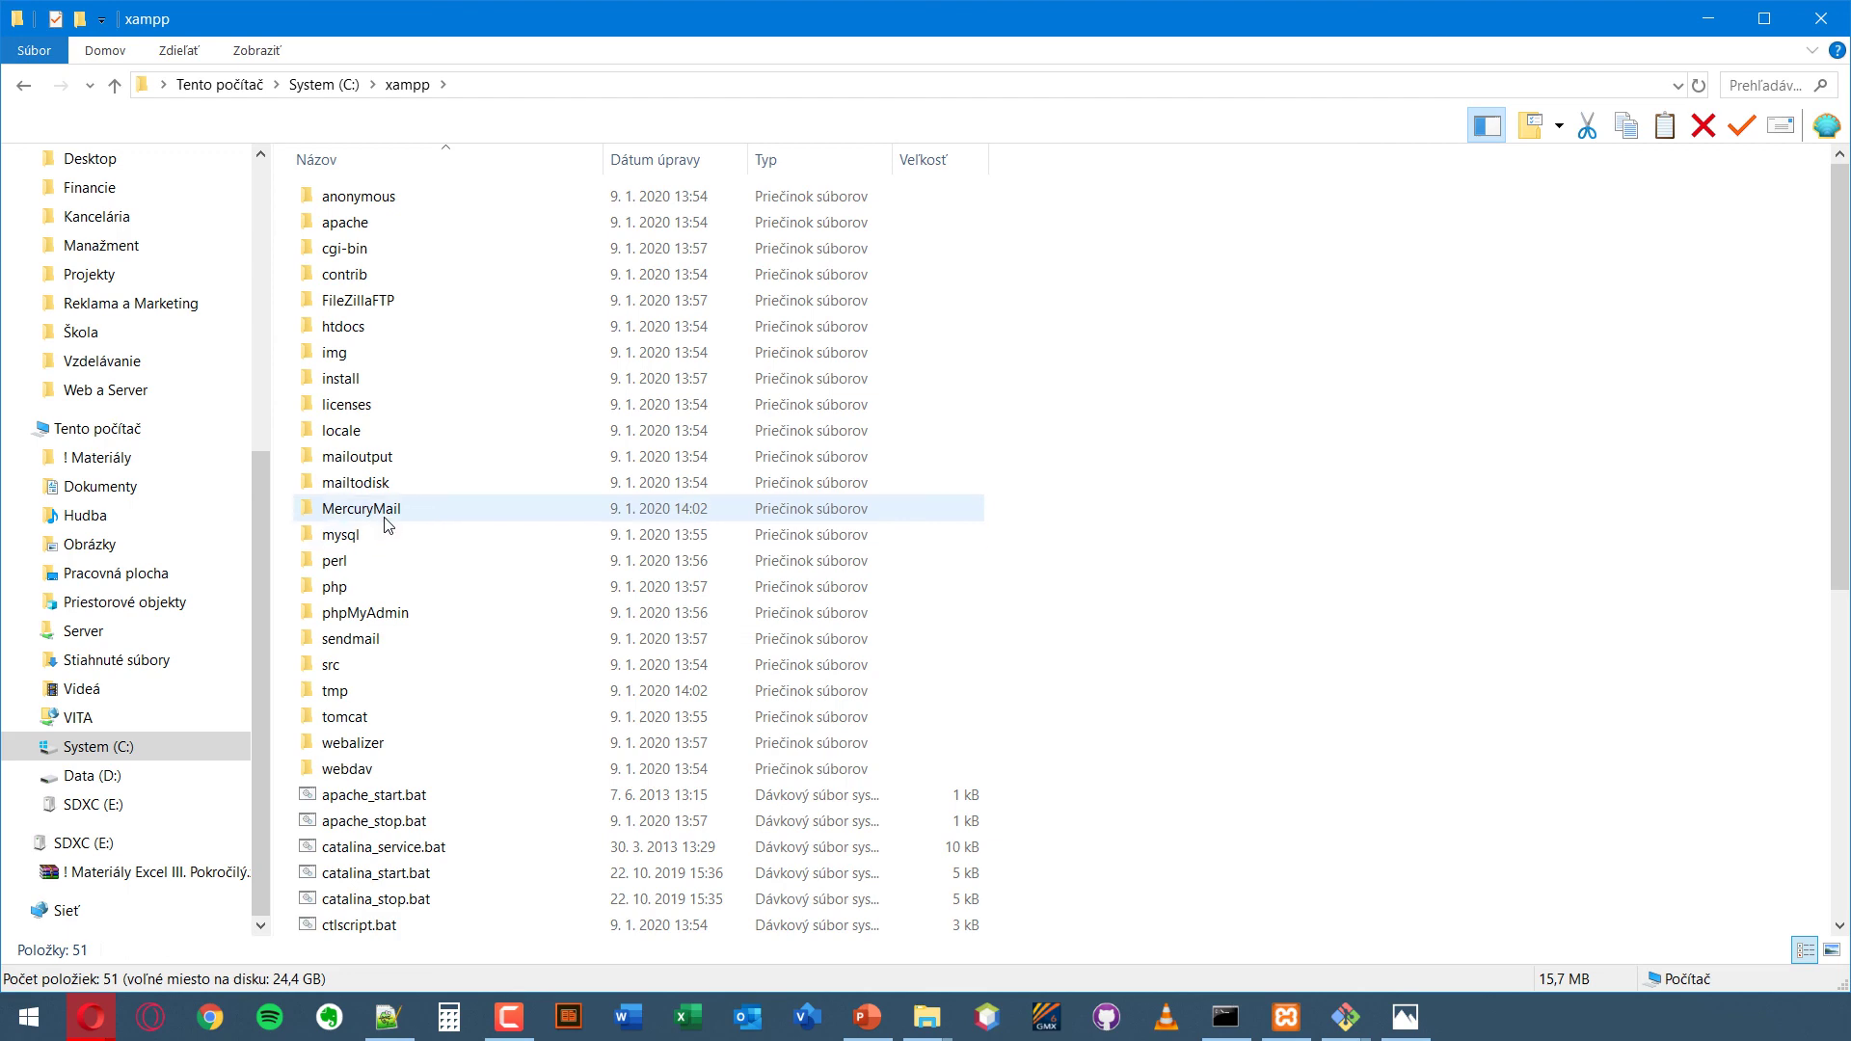
scroll(386, 522, "down", 4)
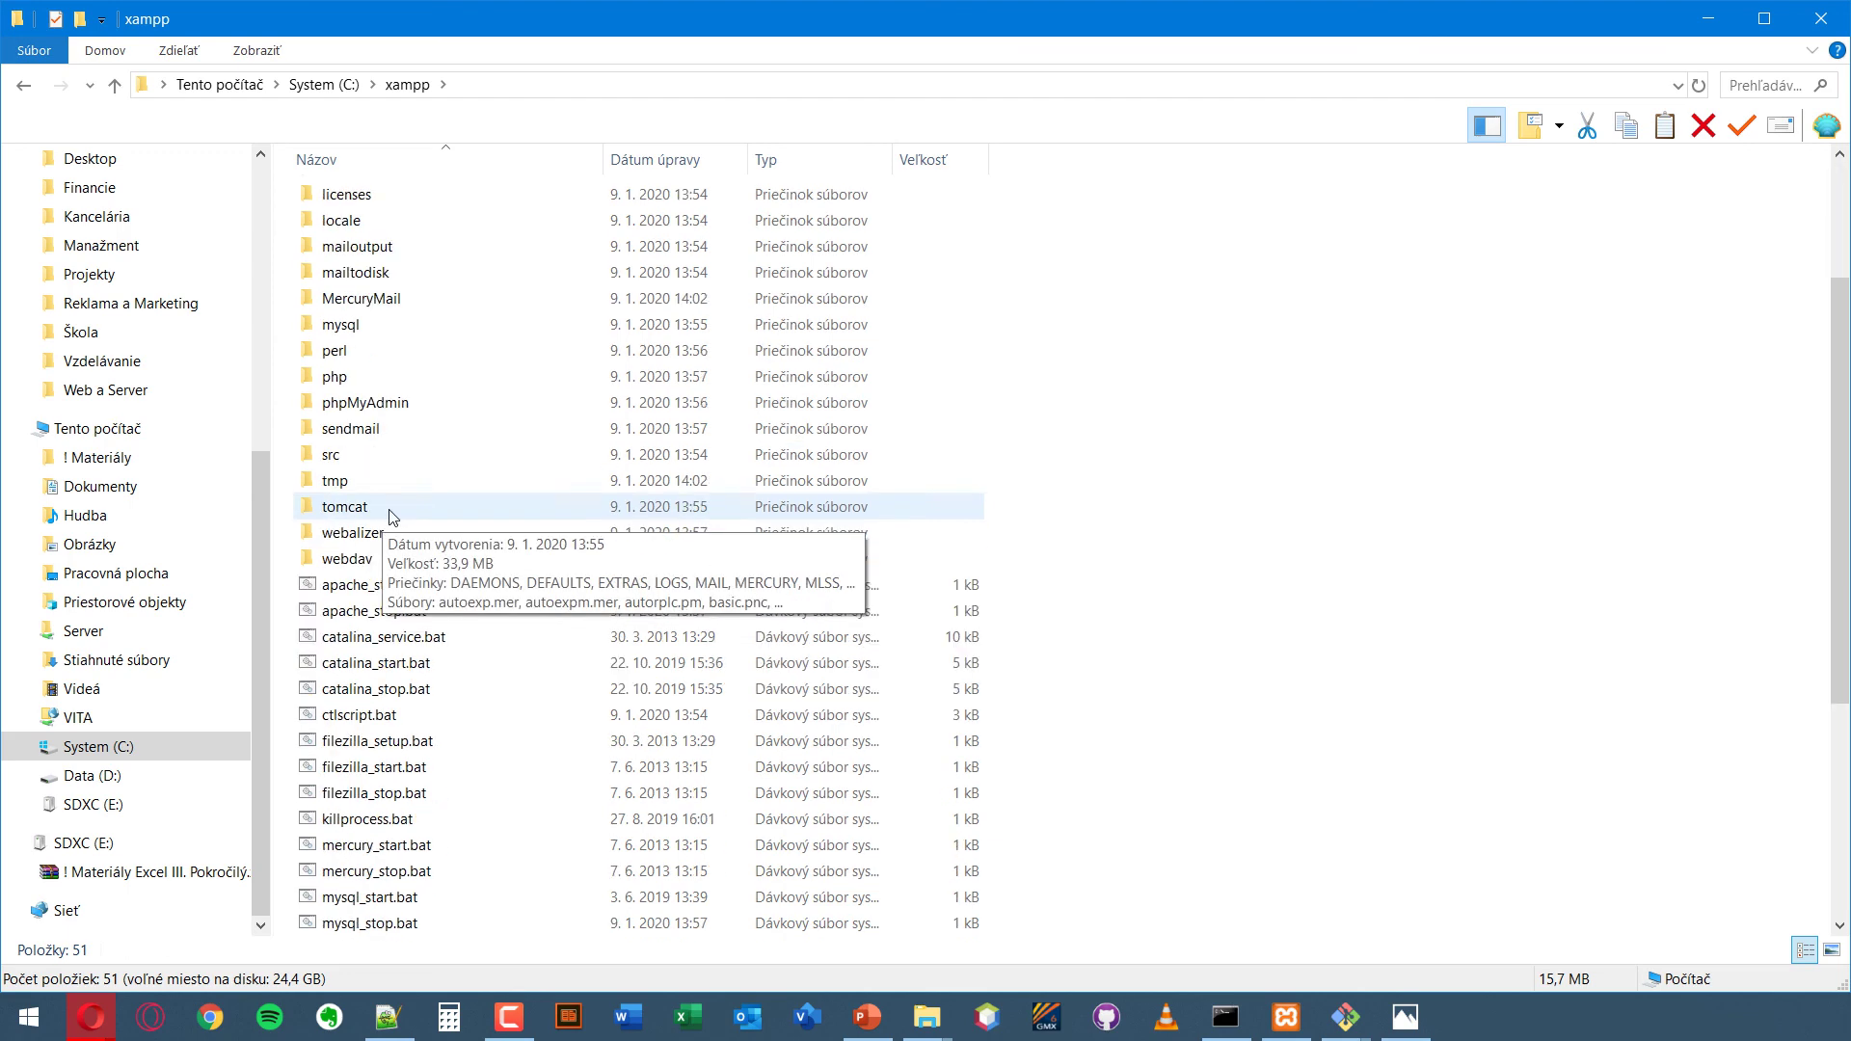
scroll(390, 578, "down", 4)
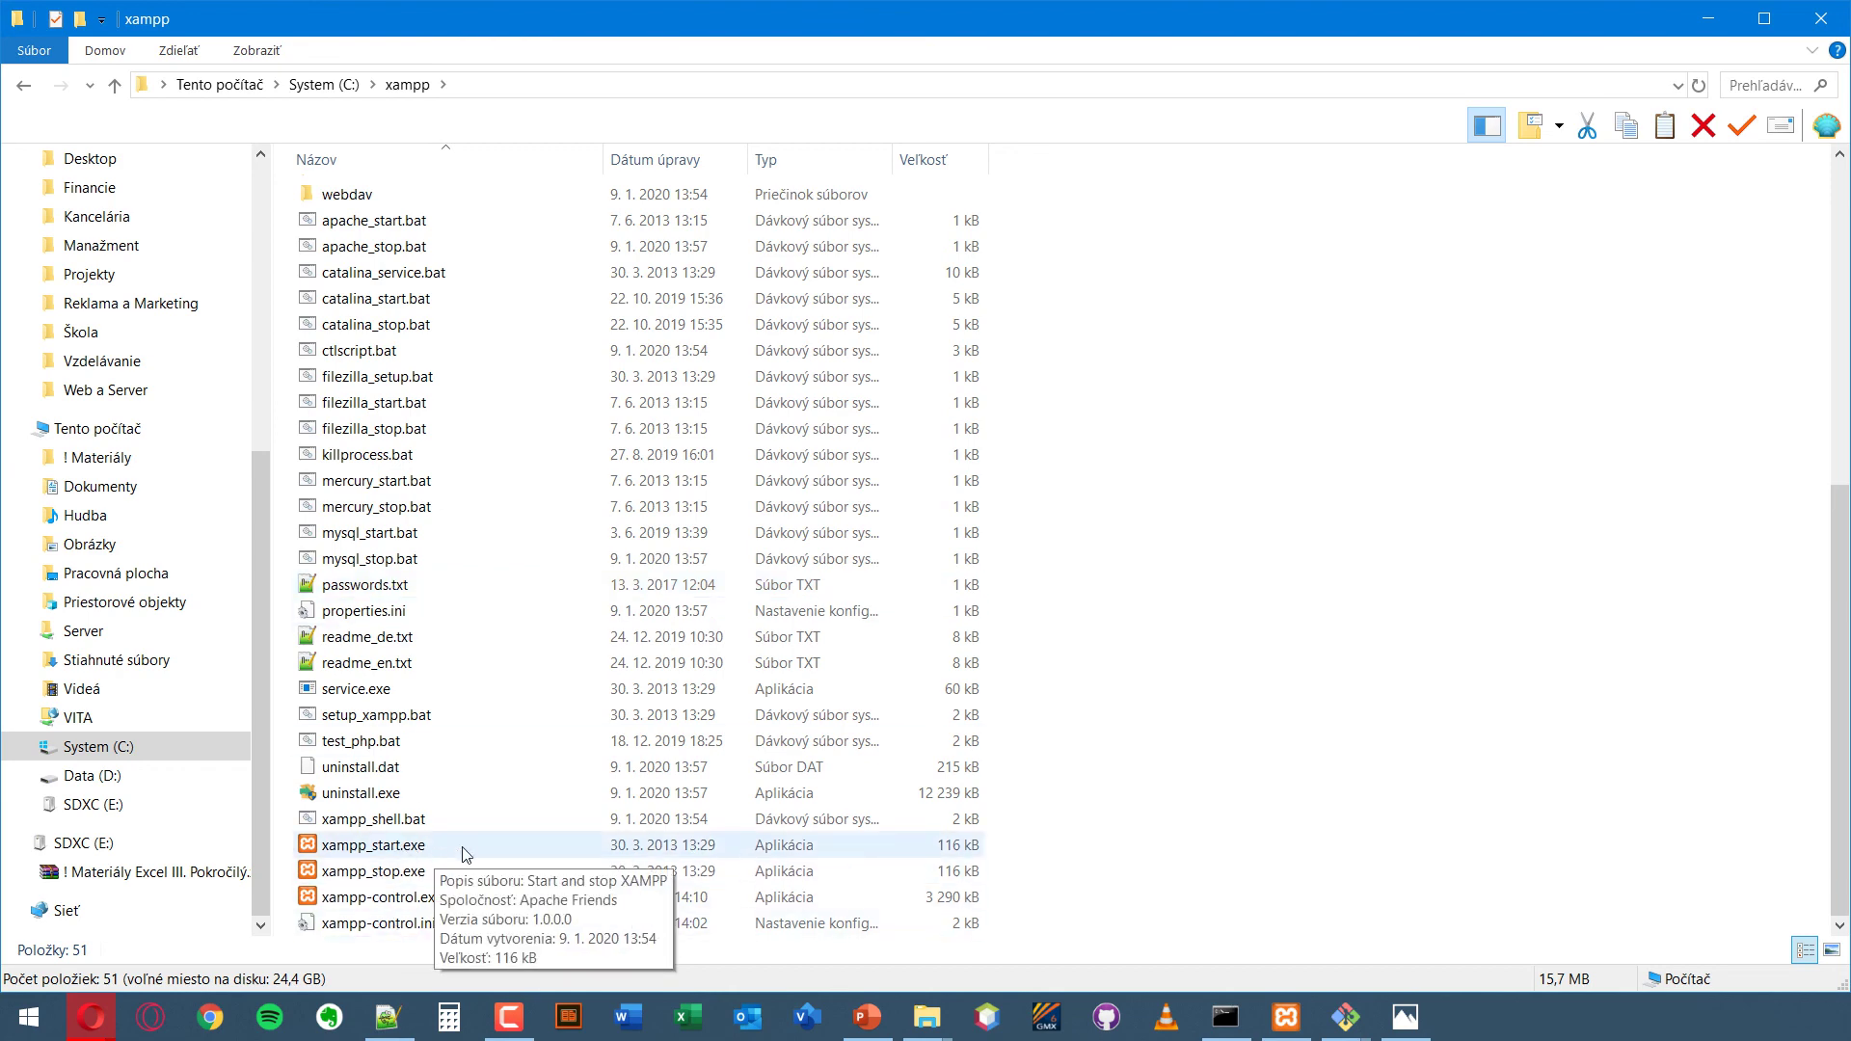
scroll(484, 708, "up", 1)
scroll(483, 847, "down", 1)
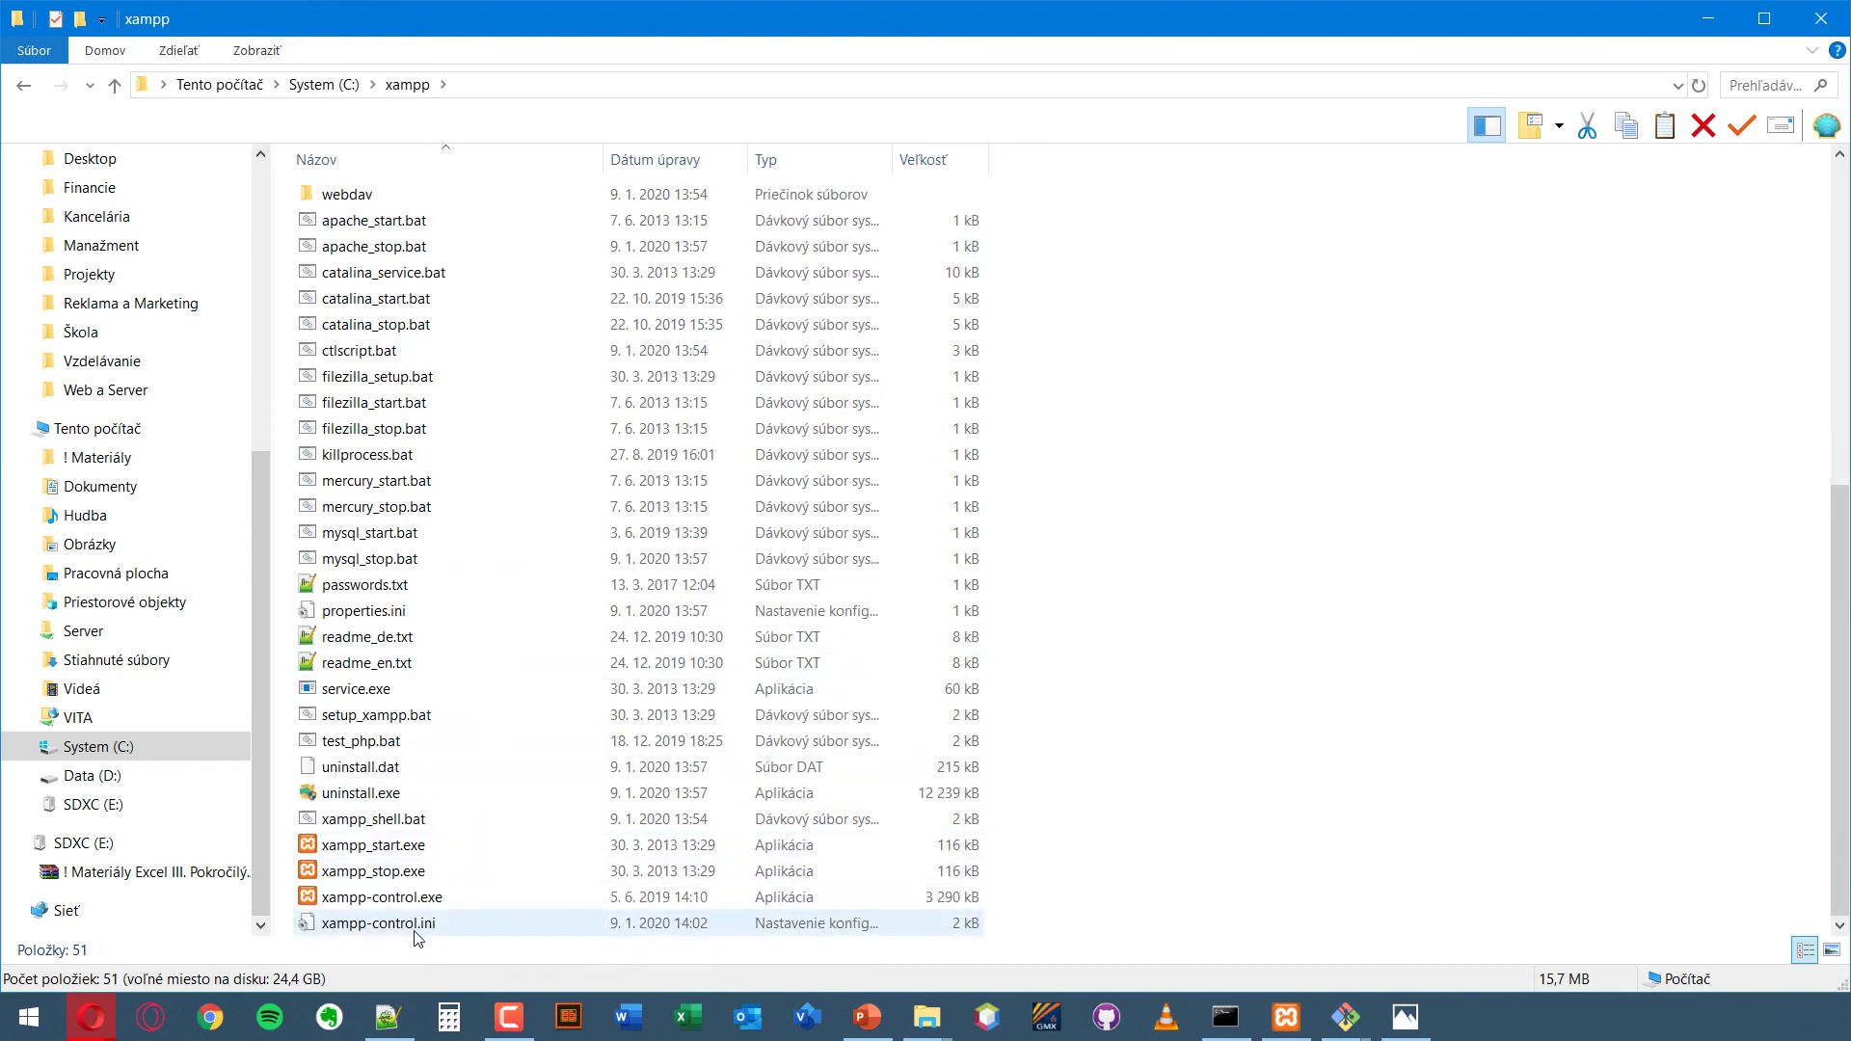
scroll(583, 777, "up", 7)
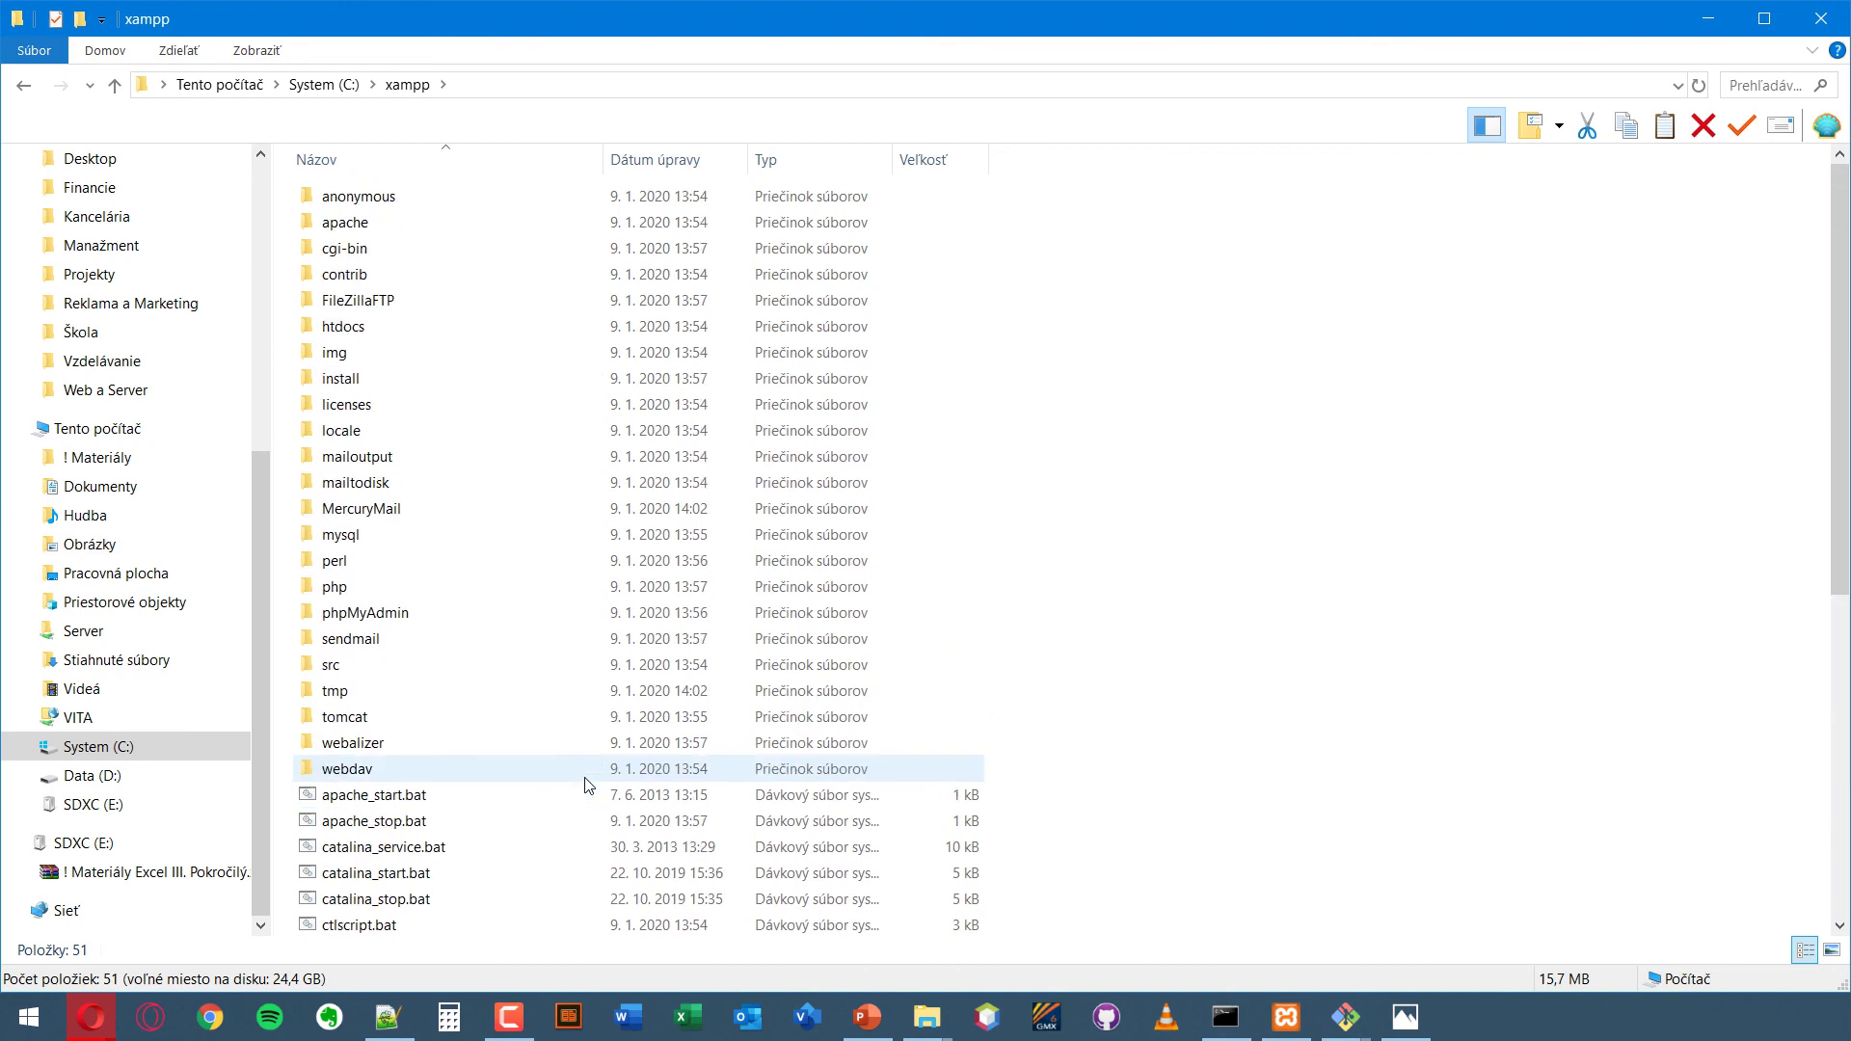
- Open the php folder inside xampp, select php.exe to check its details and return to the command prompt
double_click(423, 589)
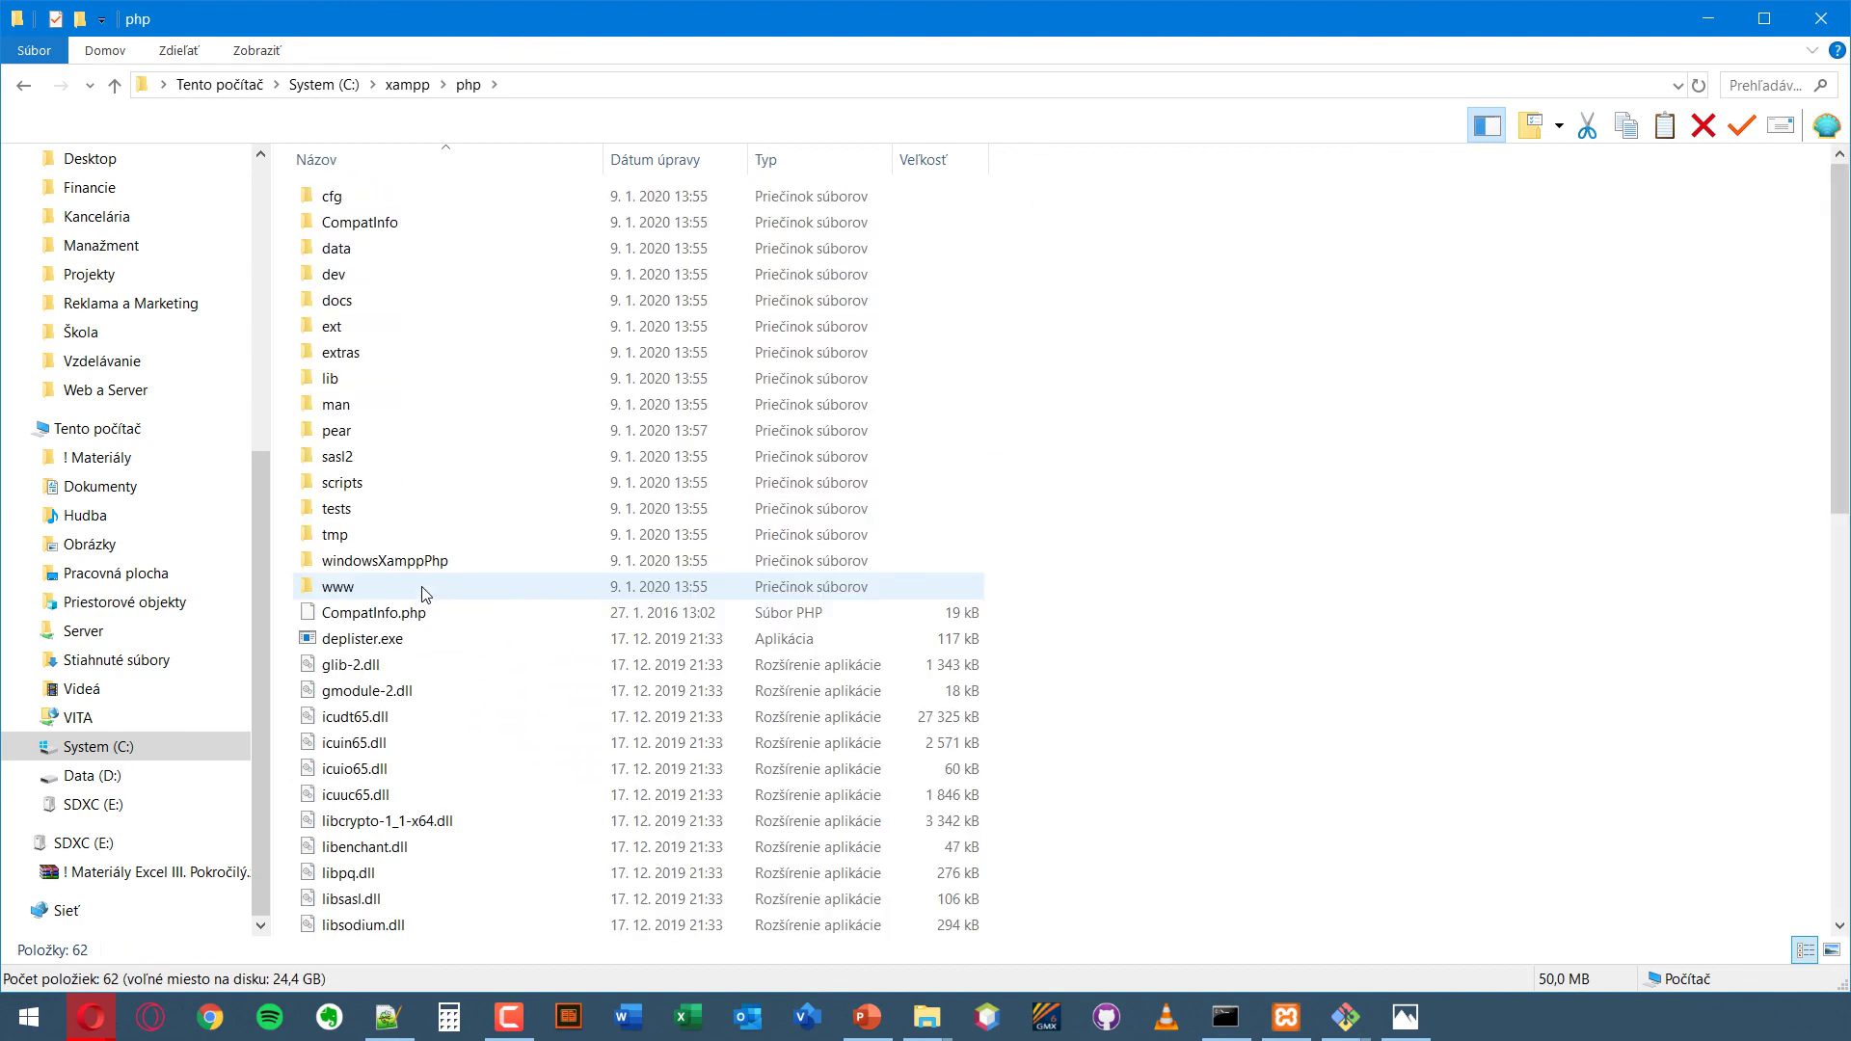
scroll(423, 593, "down", 8)
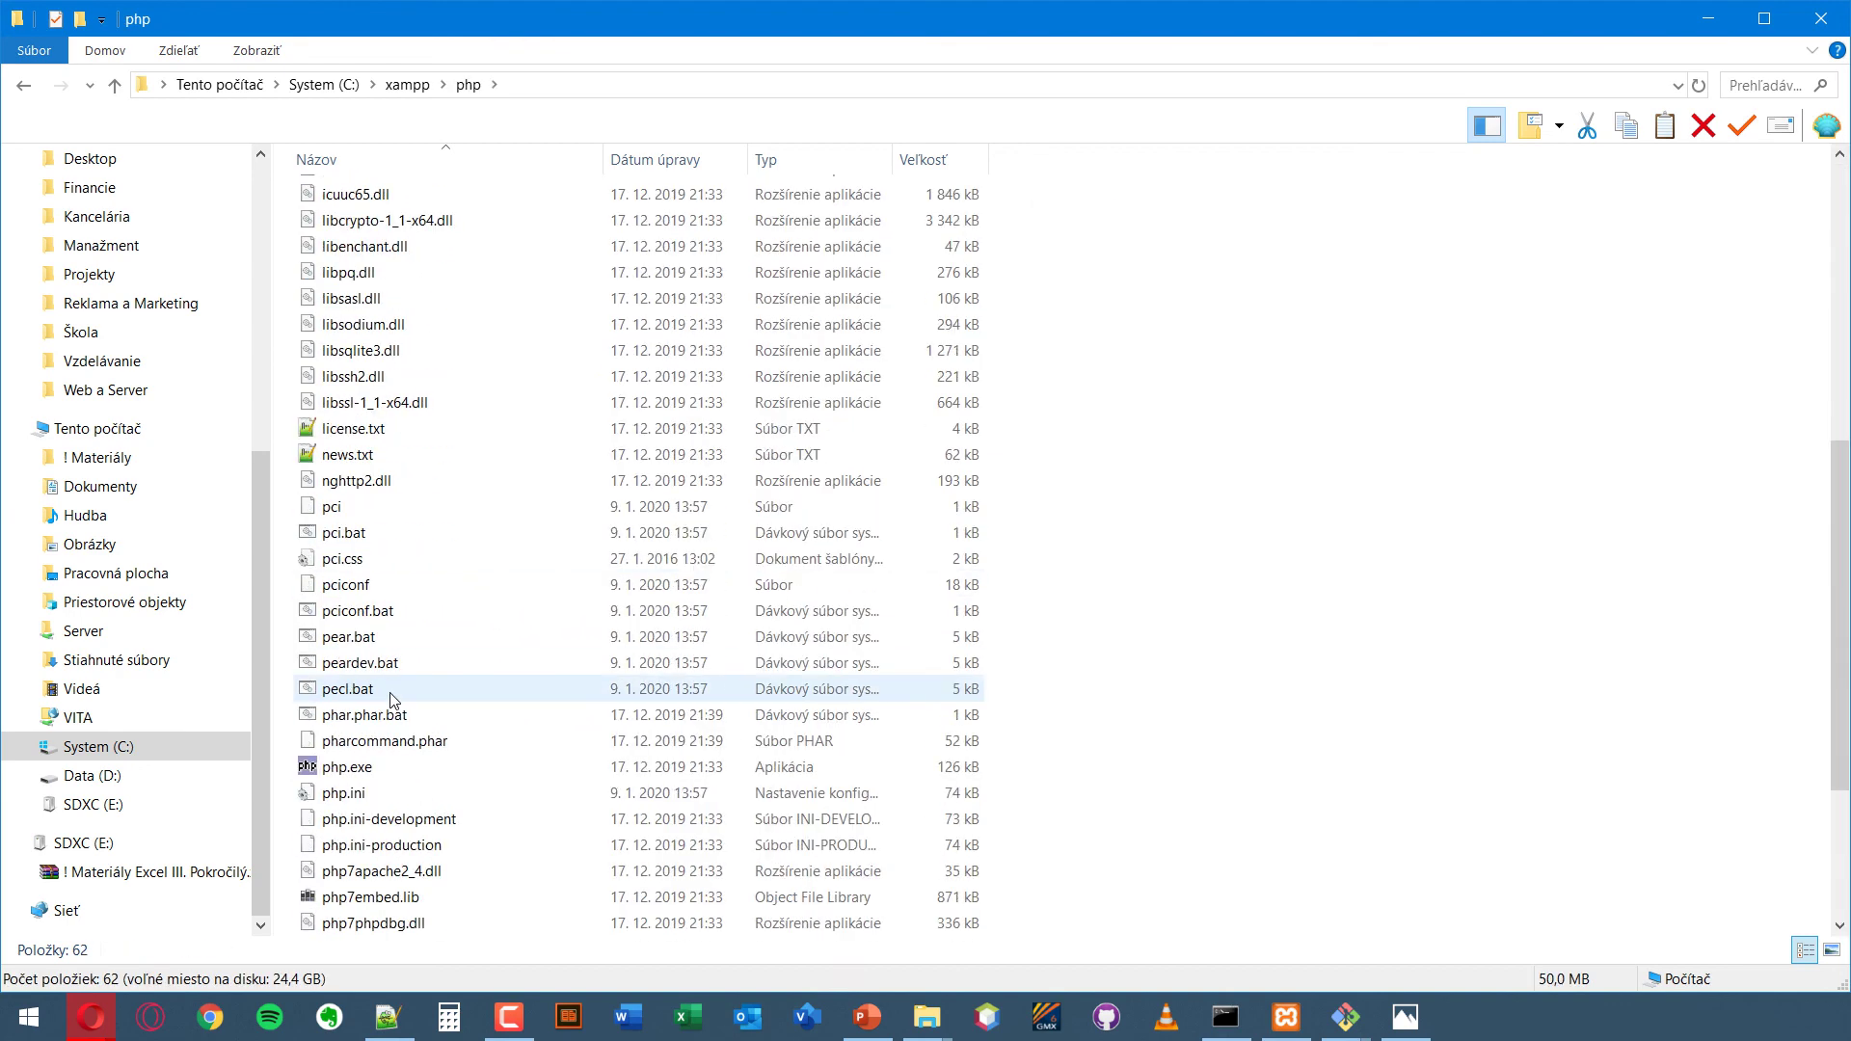
left_click(354, 776)
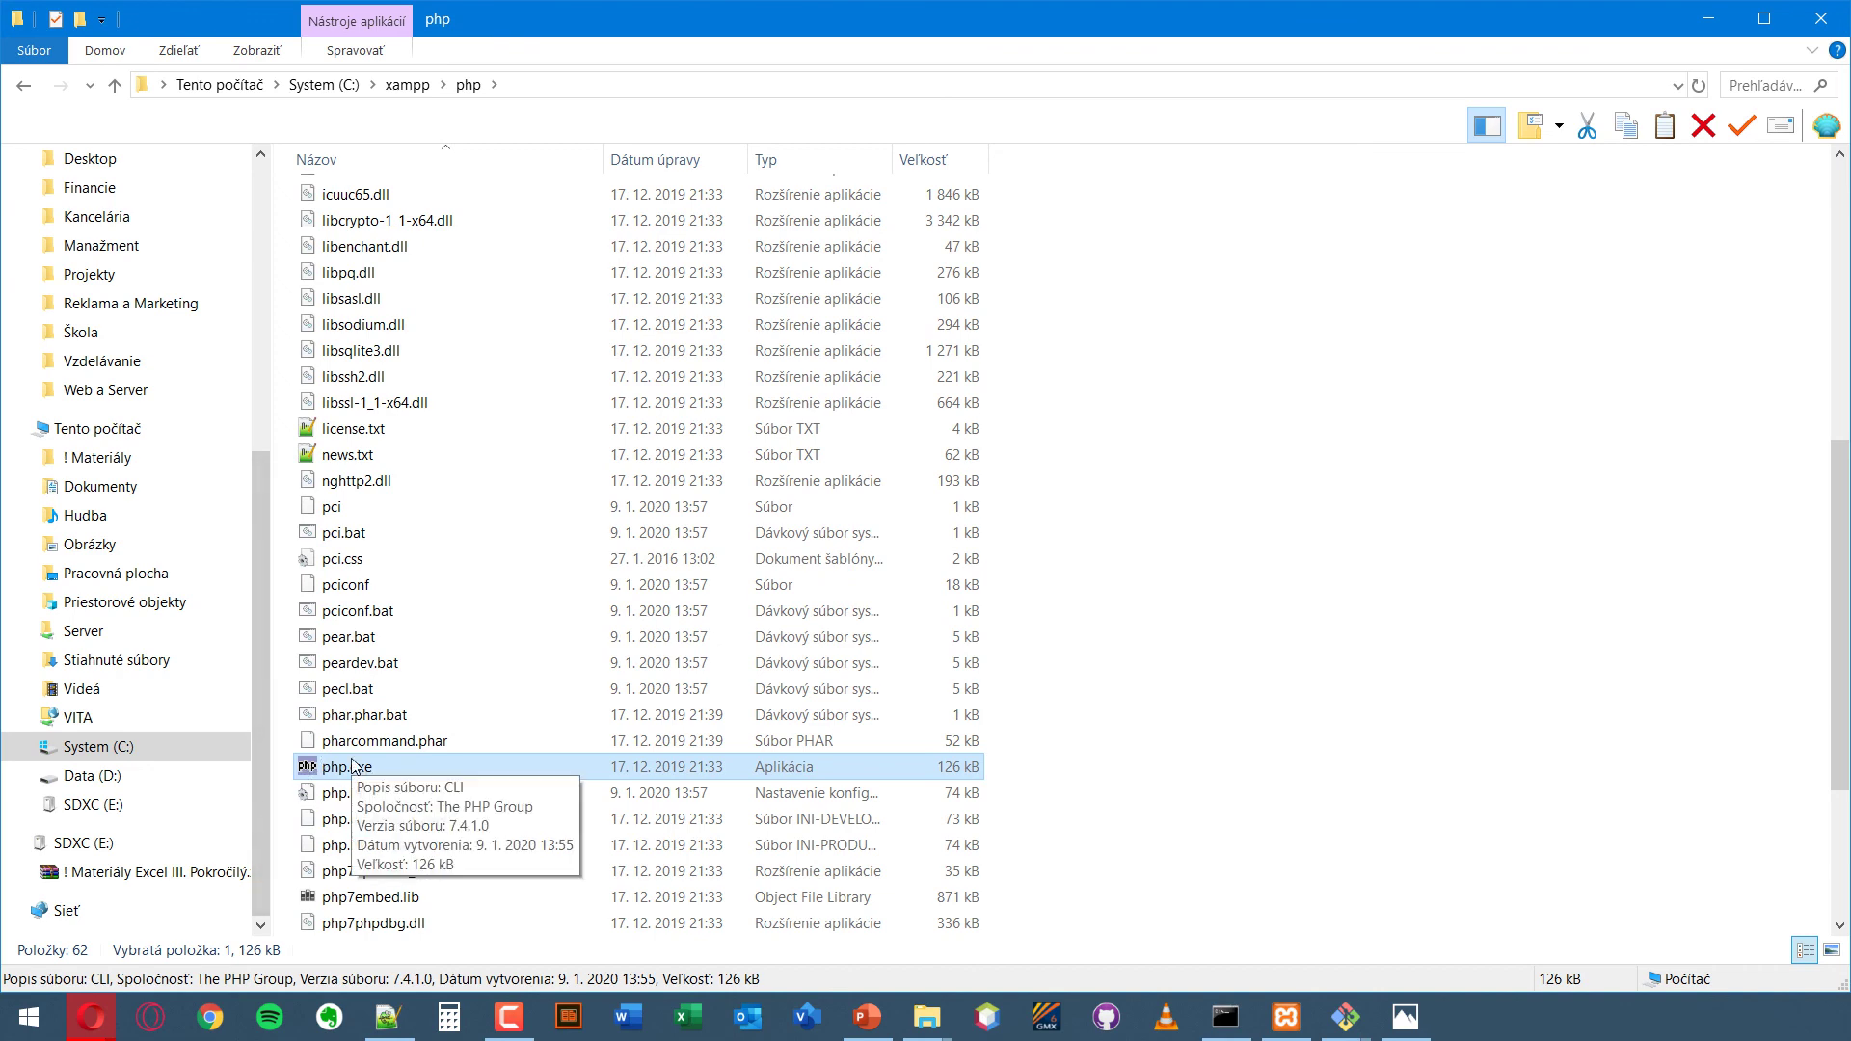
left_click(1225, 1017)
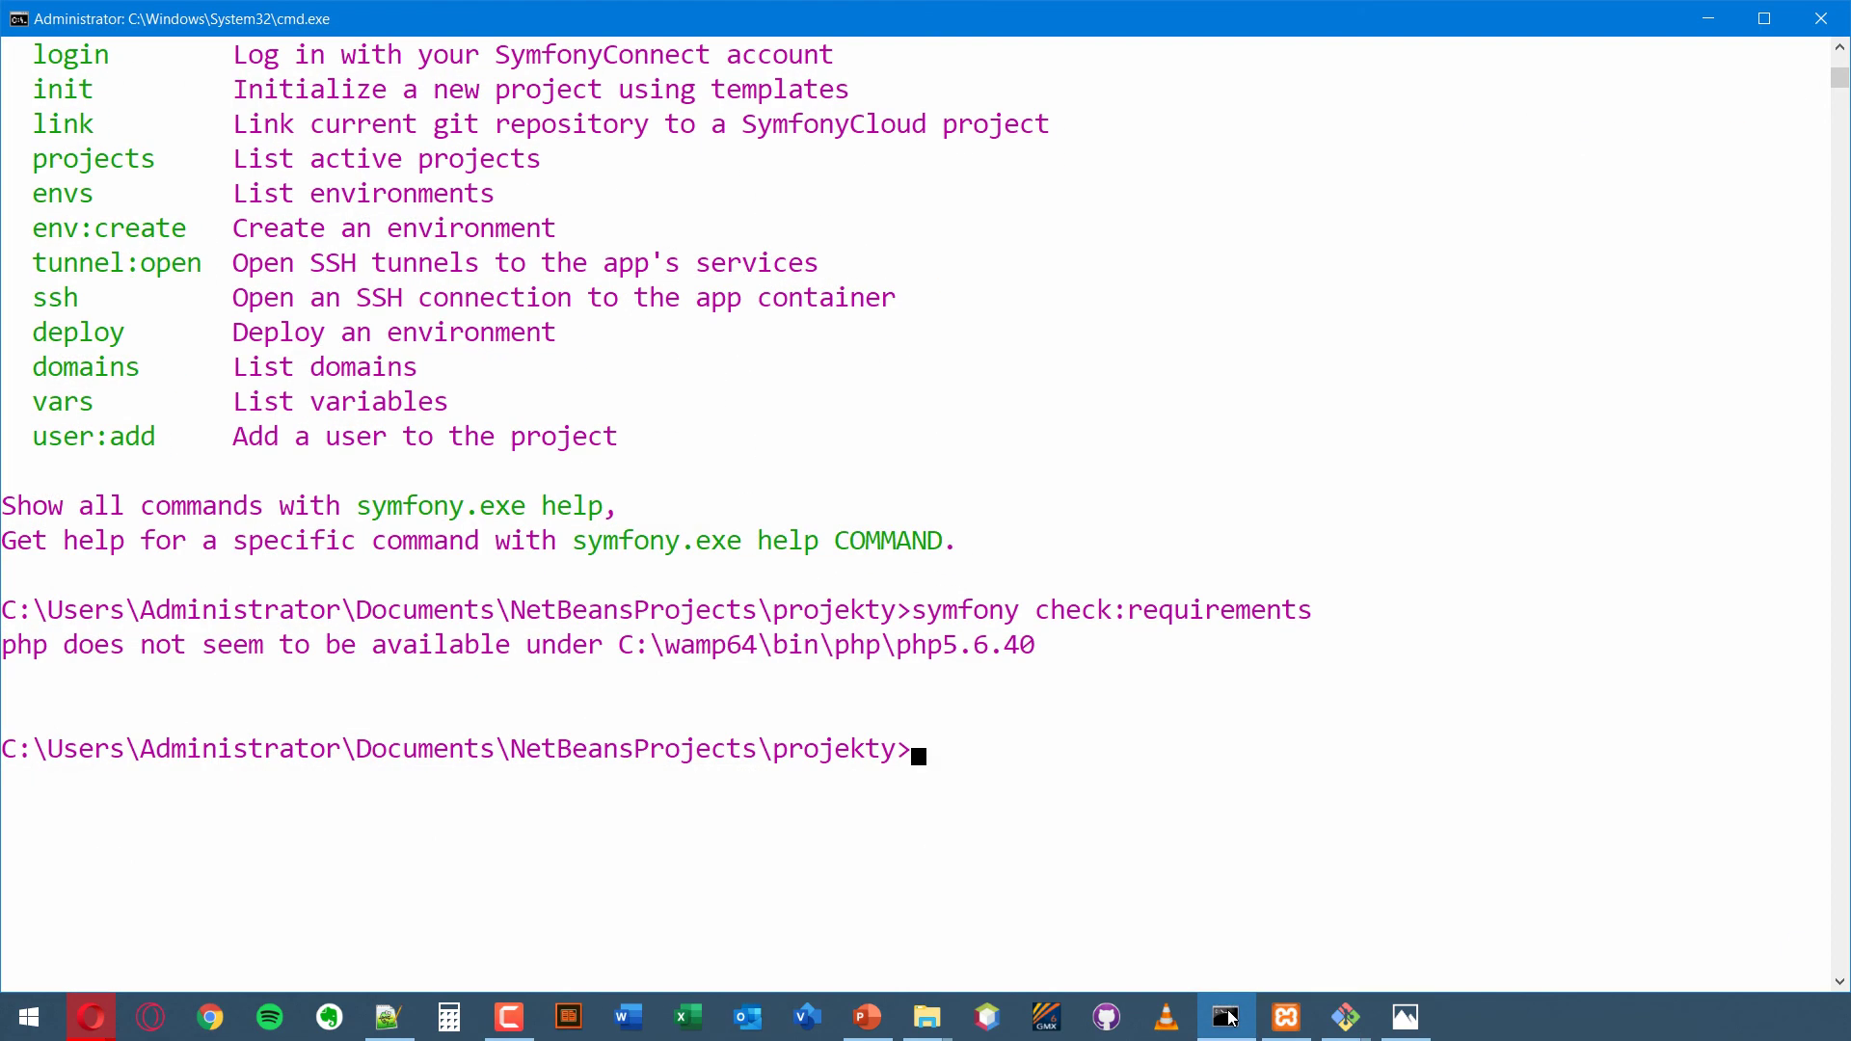
- Copy the xampp php folder's address and change the command prompt's directory to C:\xampp\php
left_click(1227, 1017)
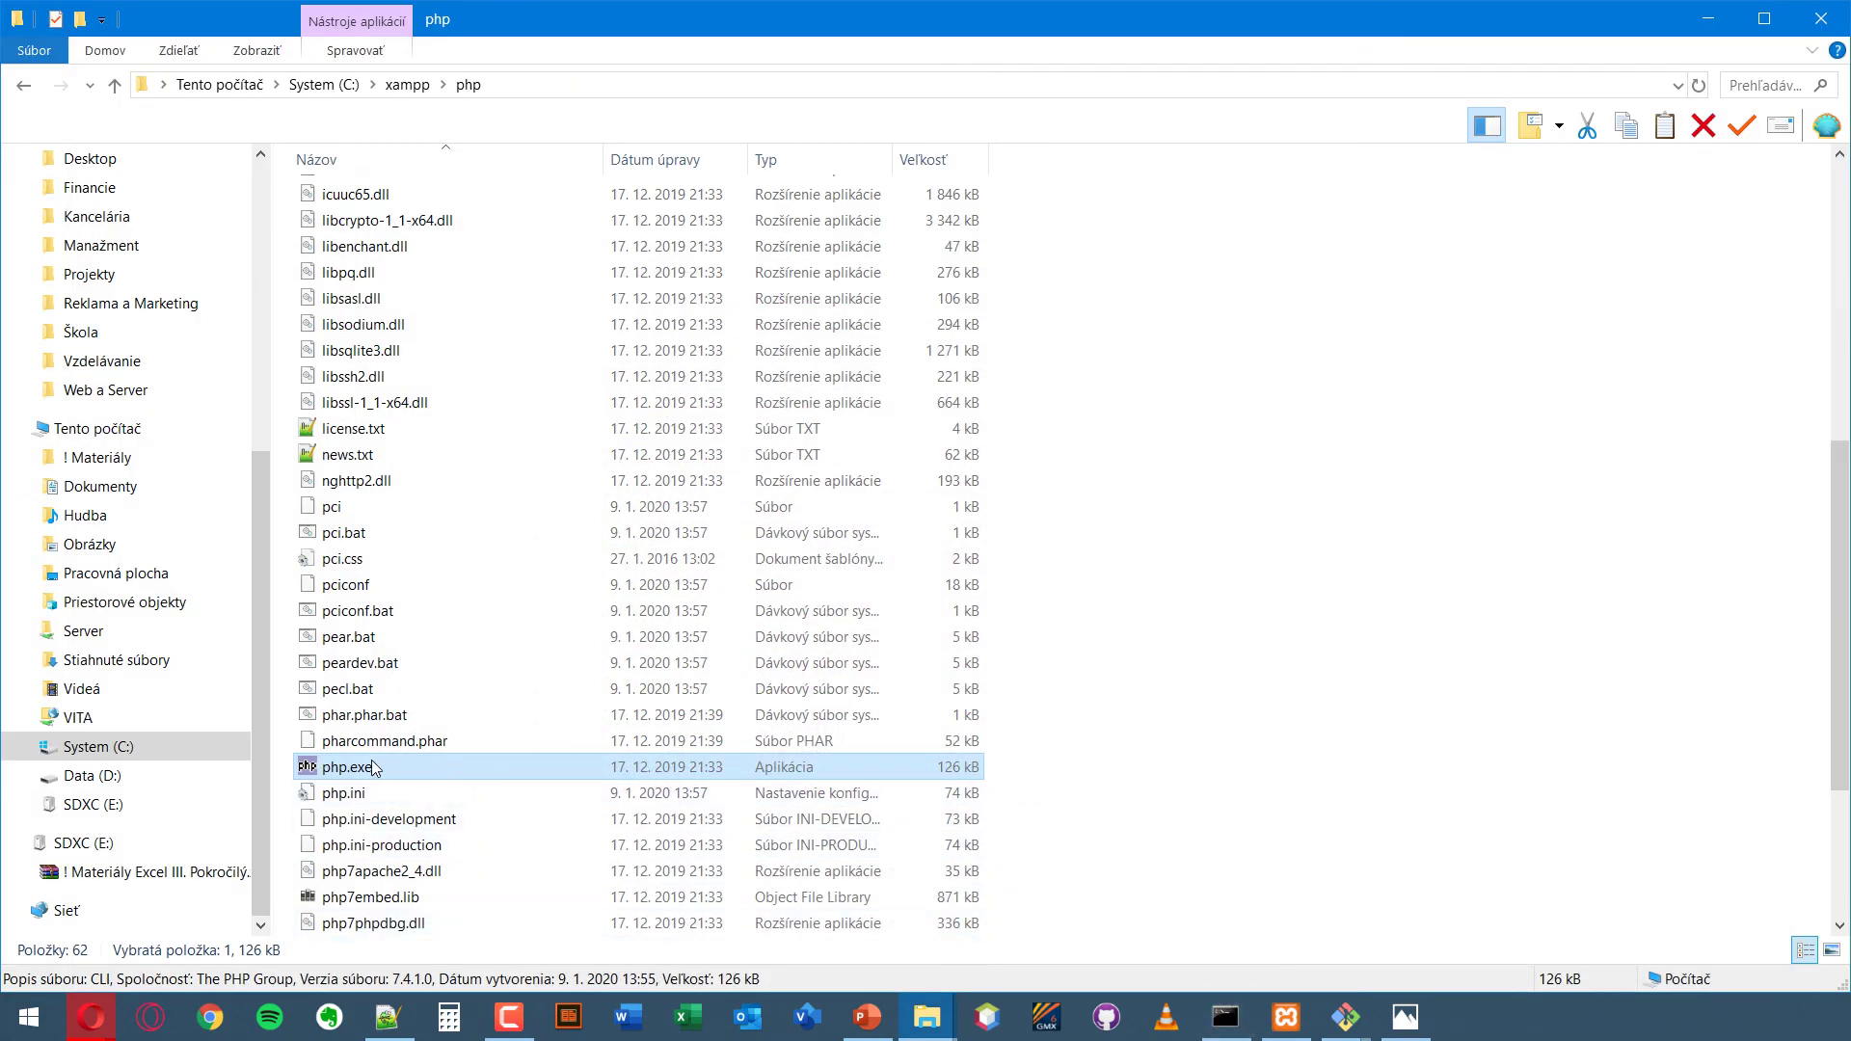
right_click(472, 84)
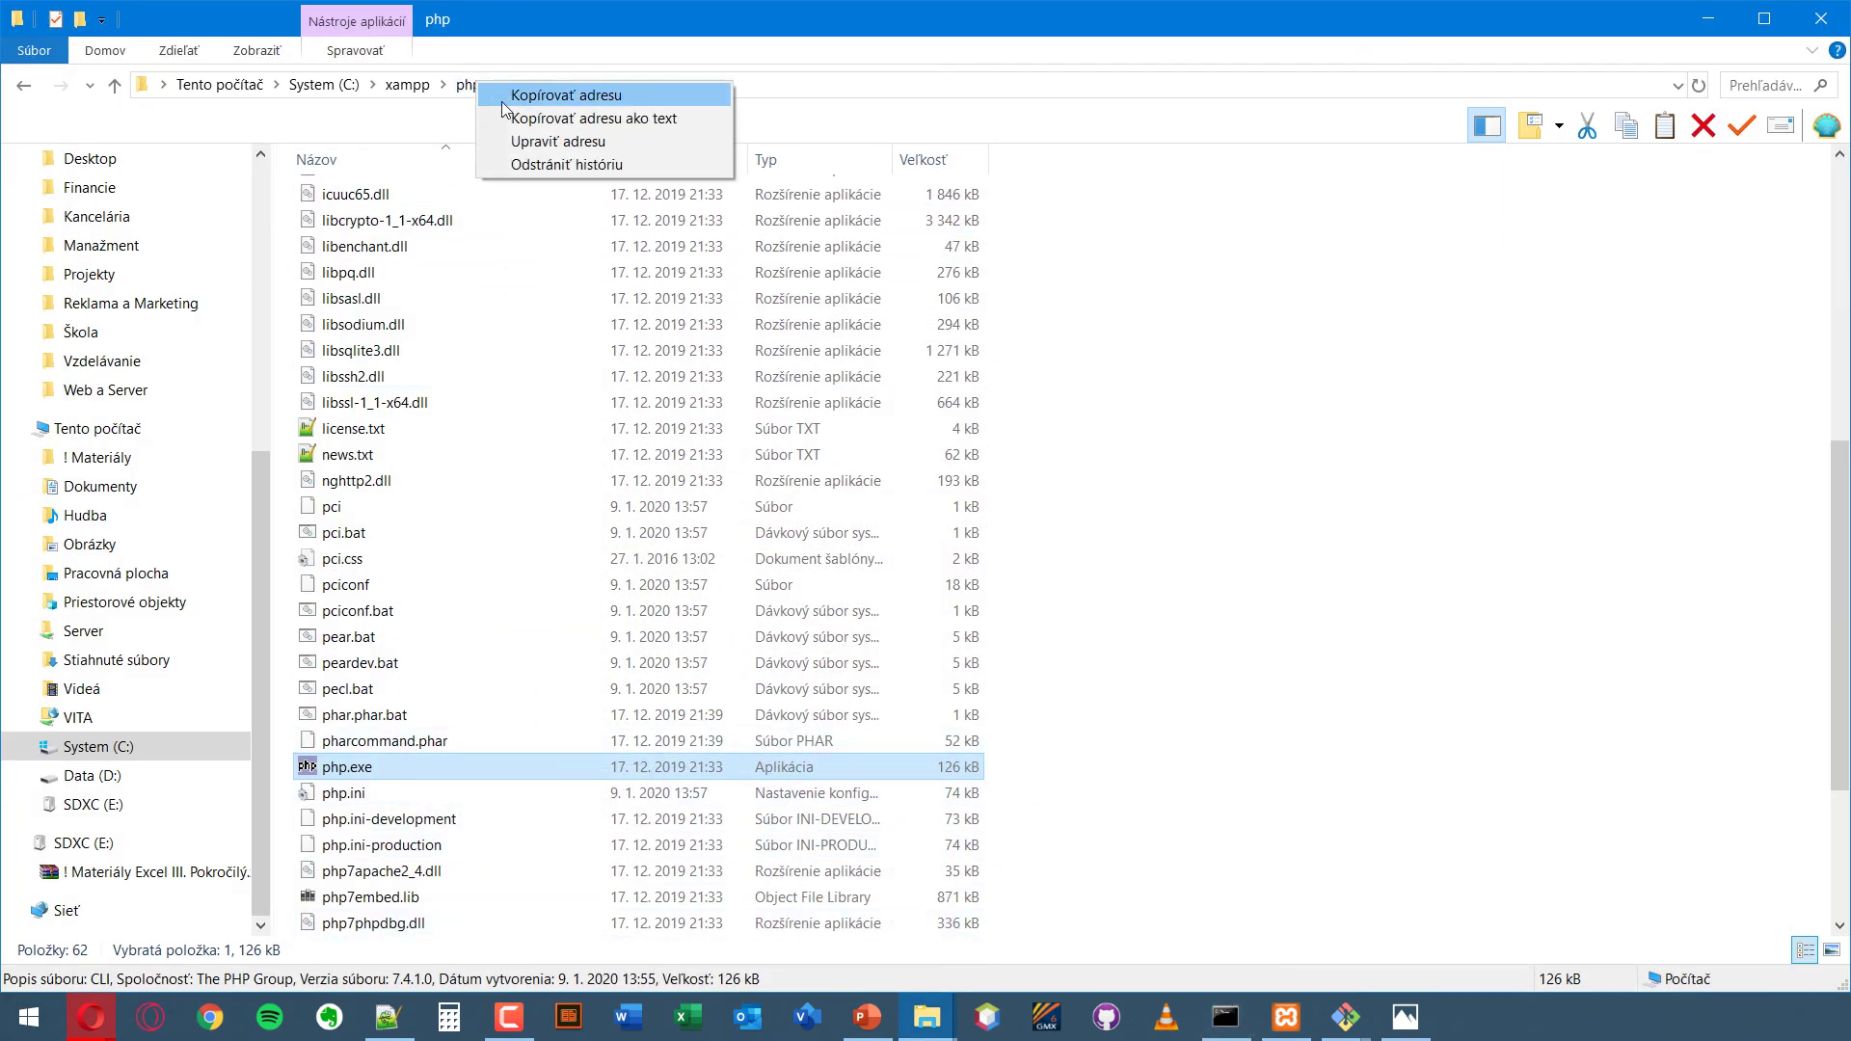
left_click(566, 94)
left_click(1226, 1017)
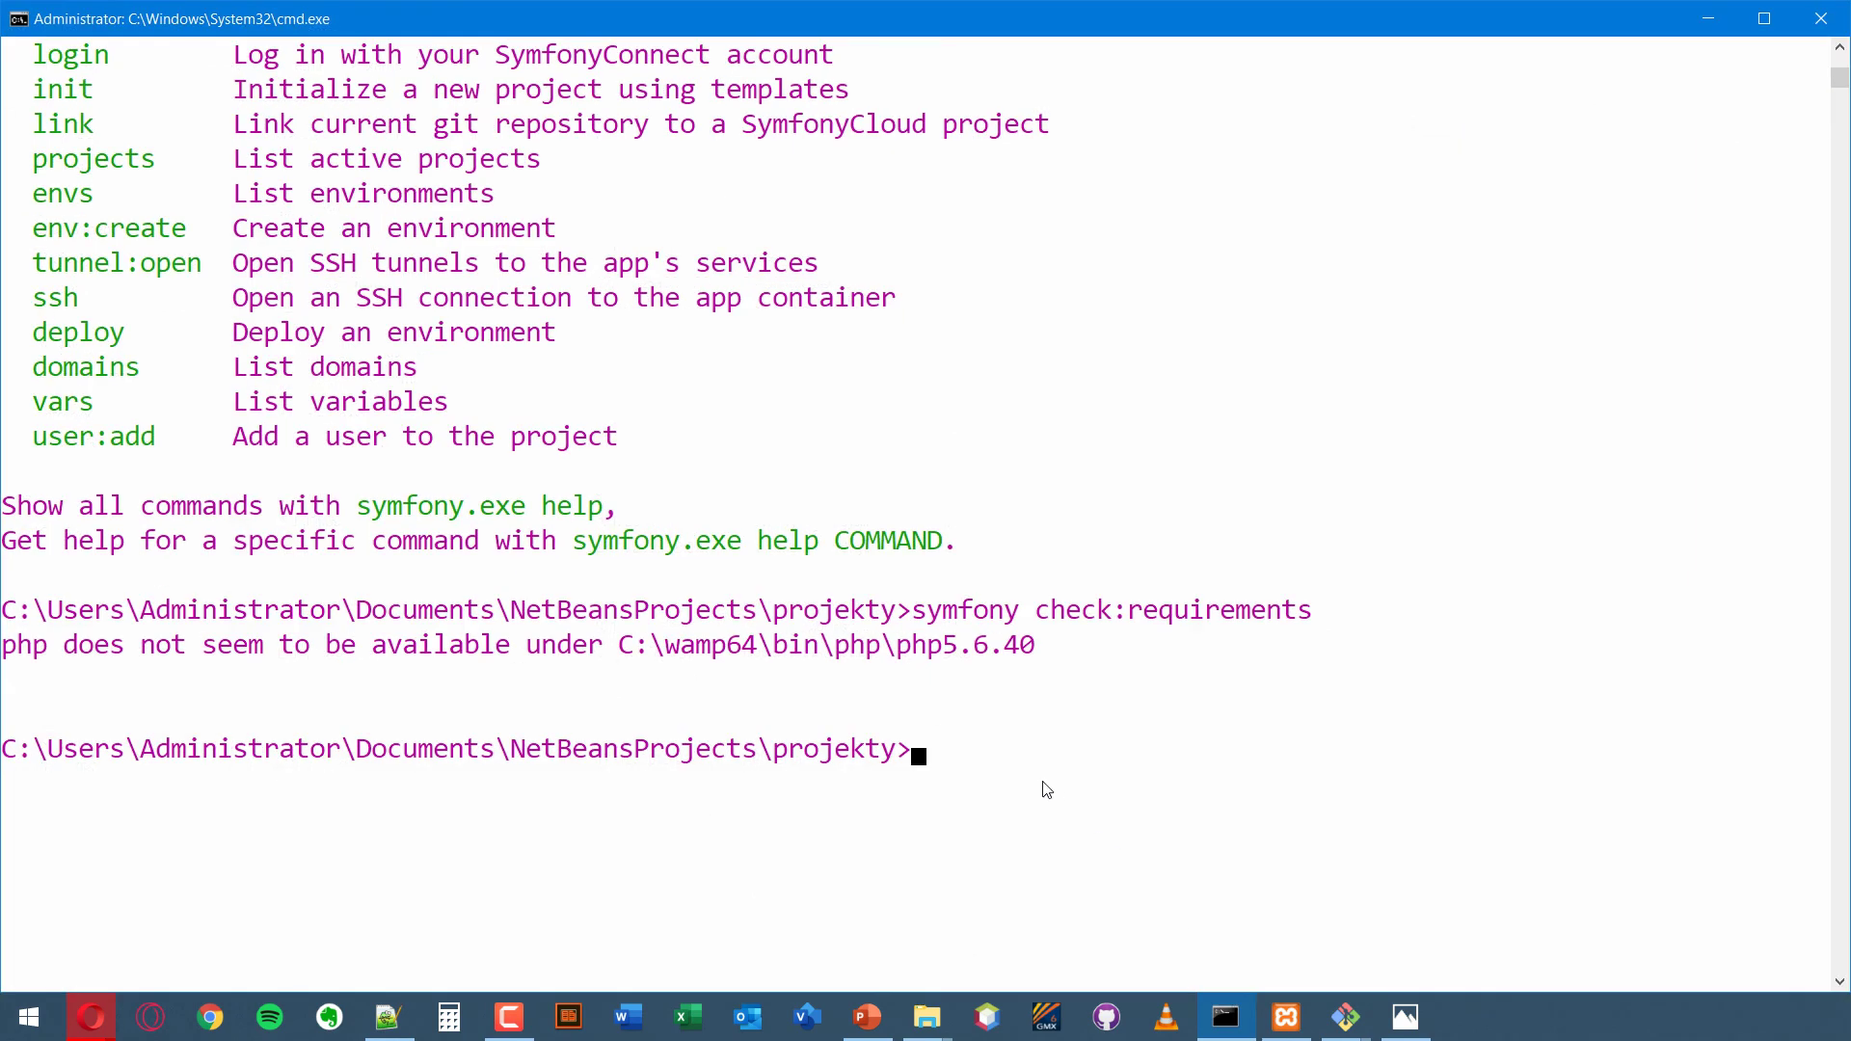
type("cd")
type("C:\\xampp\\php")
key("Return")
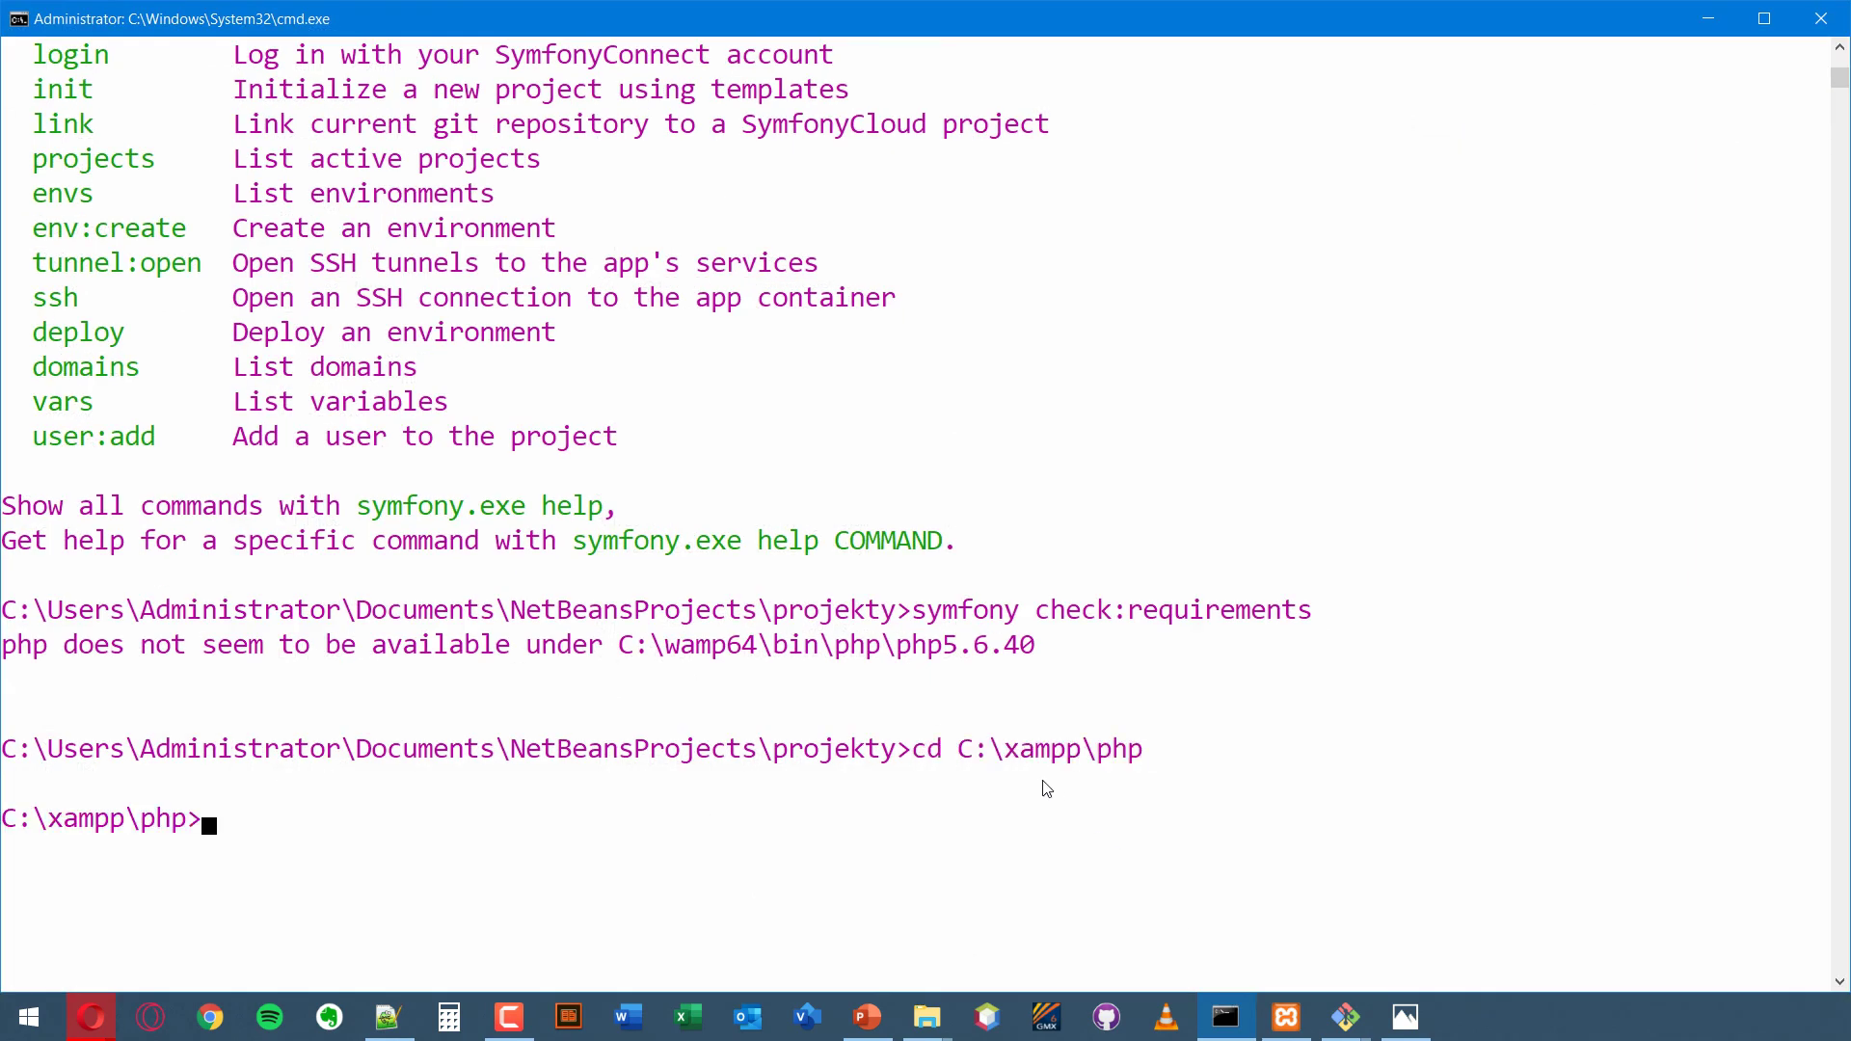
- Find php.exe among the completed file names in the php directory and run it from the command prompt
type("pci")
key("Tab")
key("Tab")
key("Tab")
key("Tab")
key("Tab")
key("Tab")
key("Tab")
key("Tab")
key("BackSpace")
key("BackSpace")
key("BackSpace")
key("BackSpace")
key("BackSpace")
key("Tab")
key("Tab")
key("Tab")
key("Tab")
key("shift+Tab")
key("shift+Tab")
key("shift+Tab")
key("Tab")
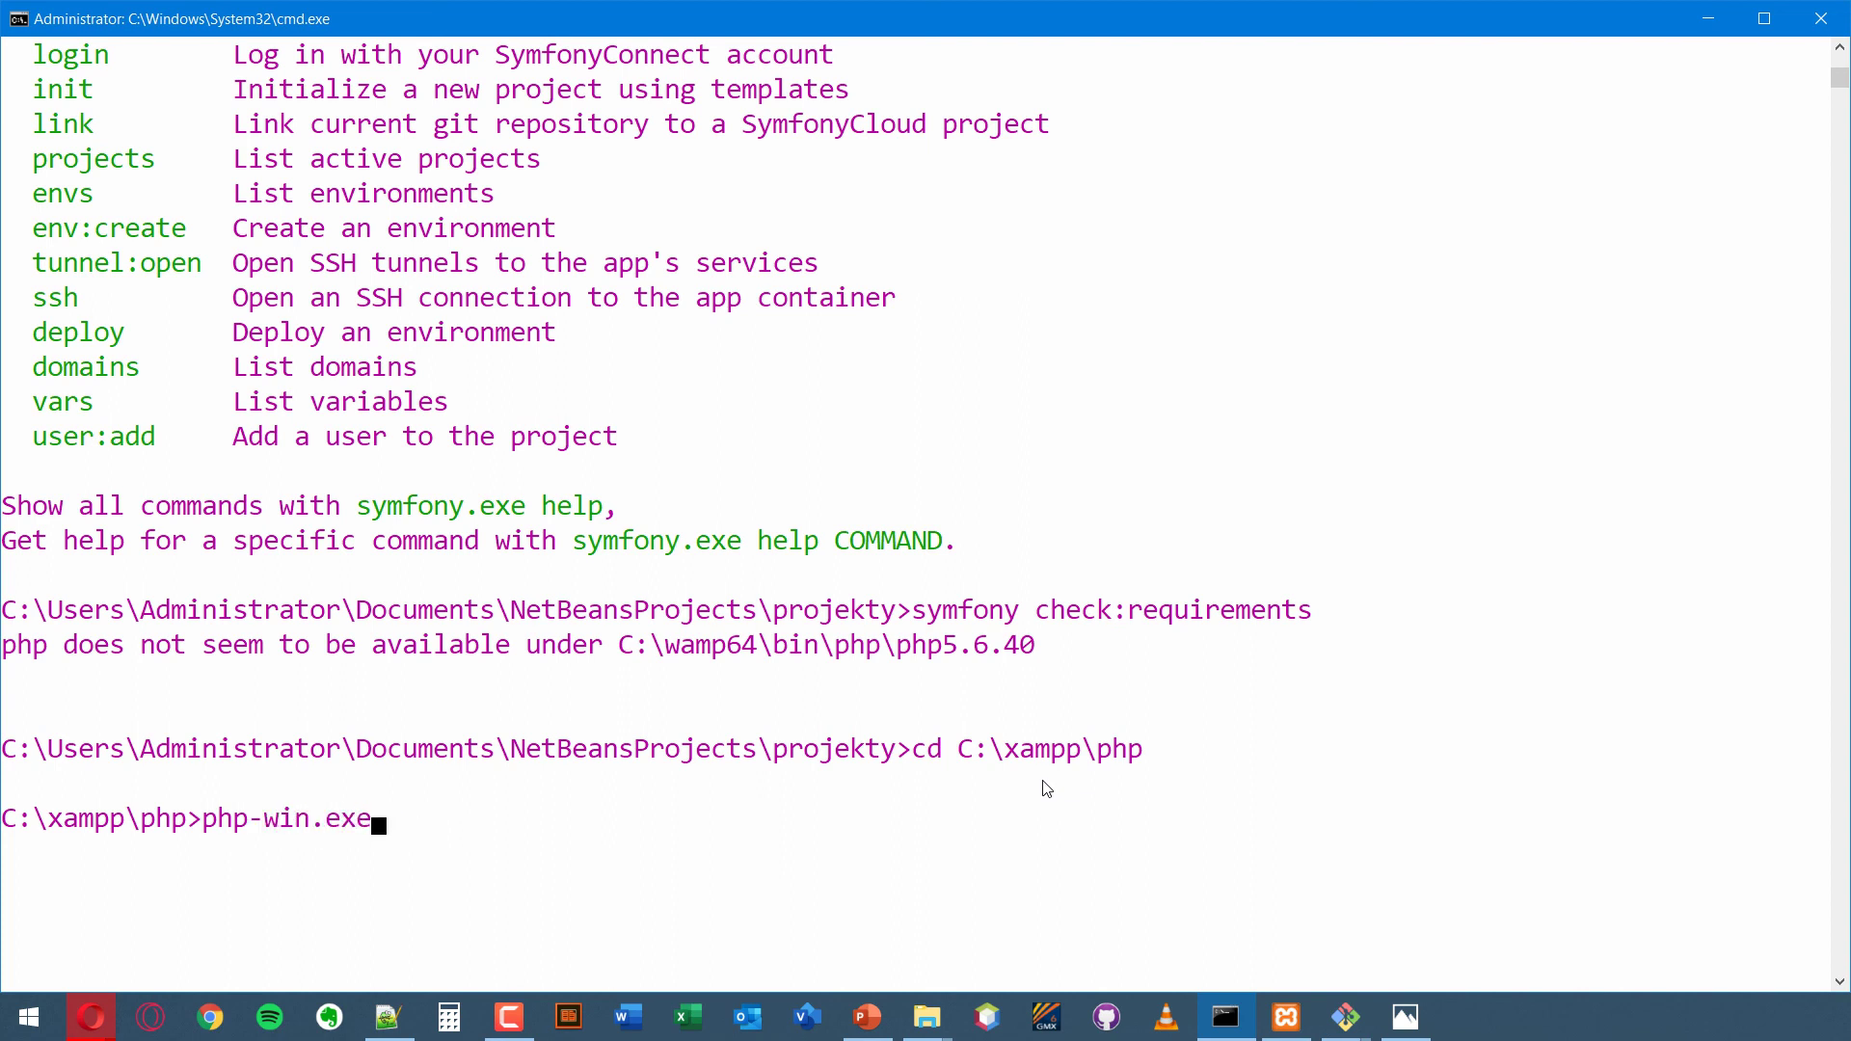
key("shift+Tab")
key("shift+Tab")
key("Tab")
key("Tab")
key("Tab")
key("Return")
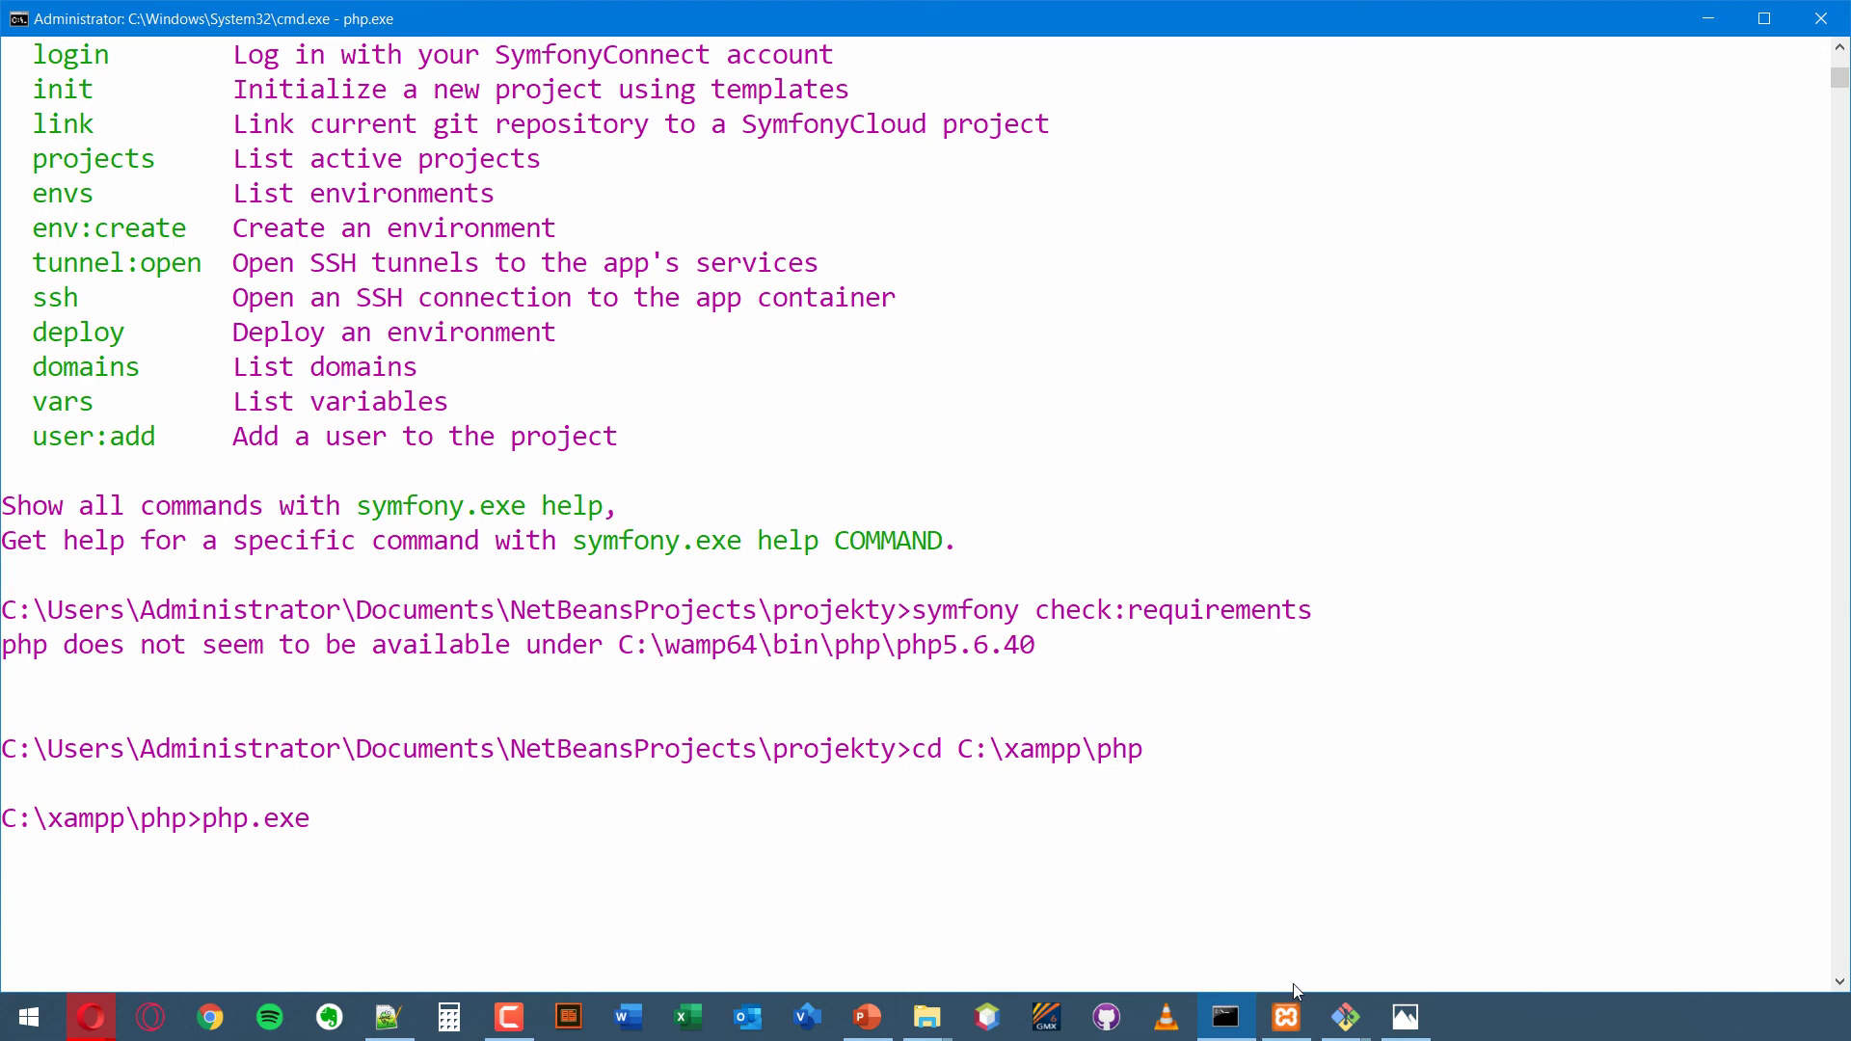
- Clear the install2php.png image, command prompt and php folder windows off the desktop and reposition the XAMPP Control Panel
left_click(1407, 1014)
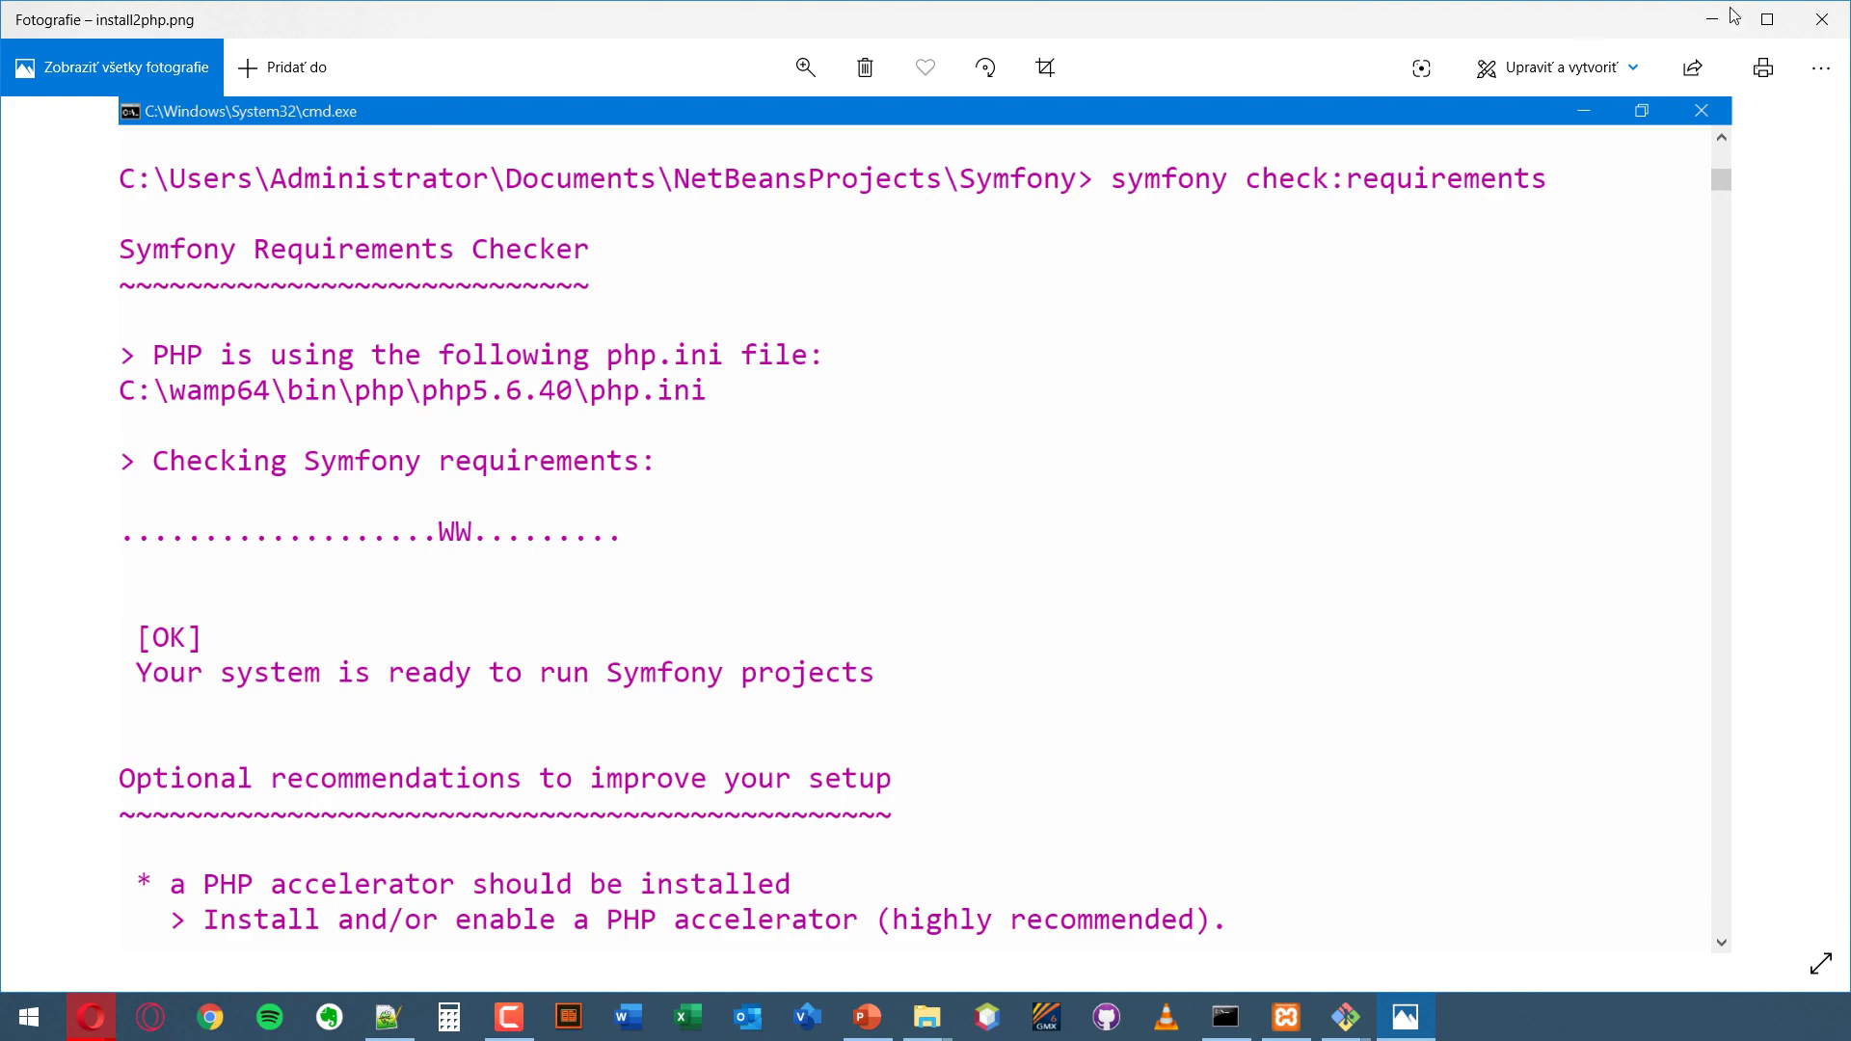
left_click(1797, 23)
left_click(1708, 18)
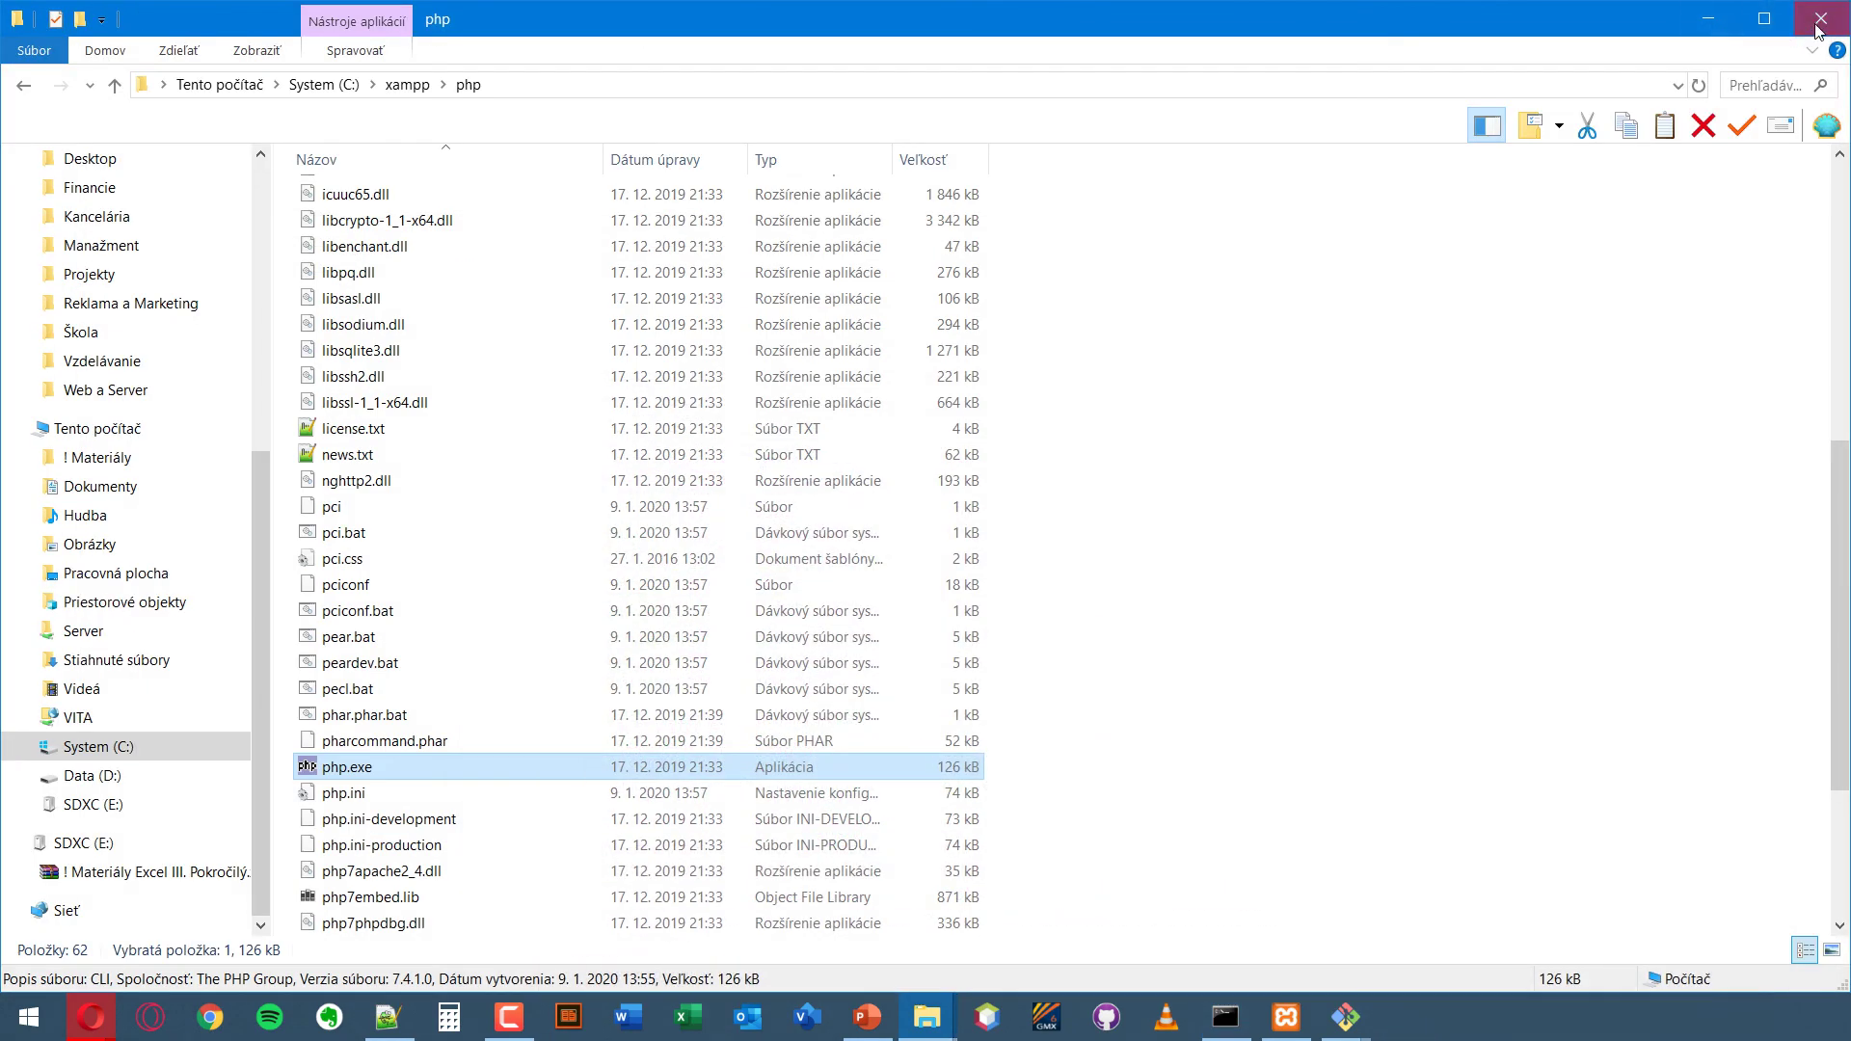
left_click(1707, 17)
left_click_drag(1157, 340, 866, 413)
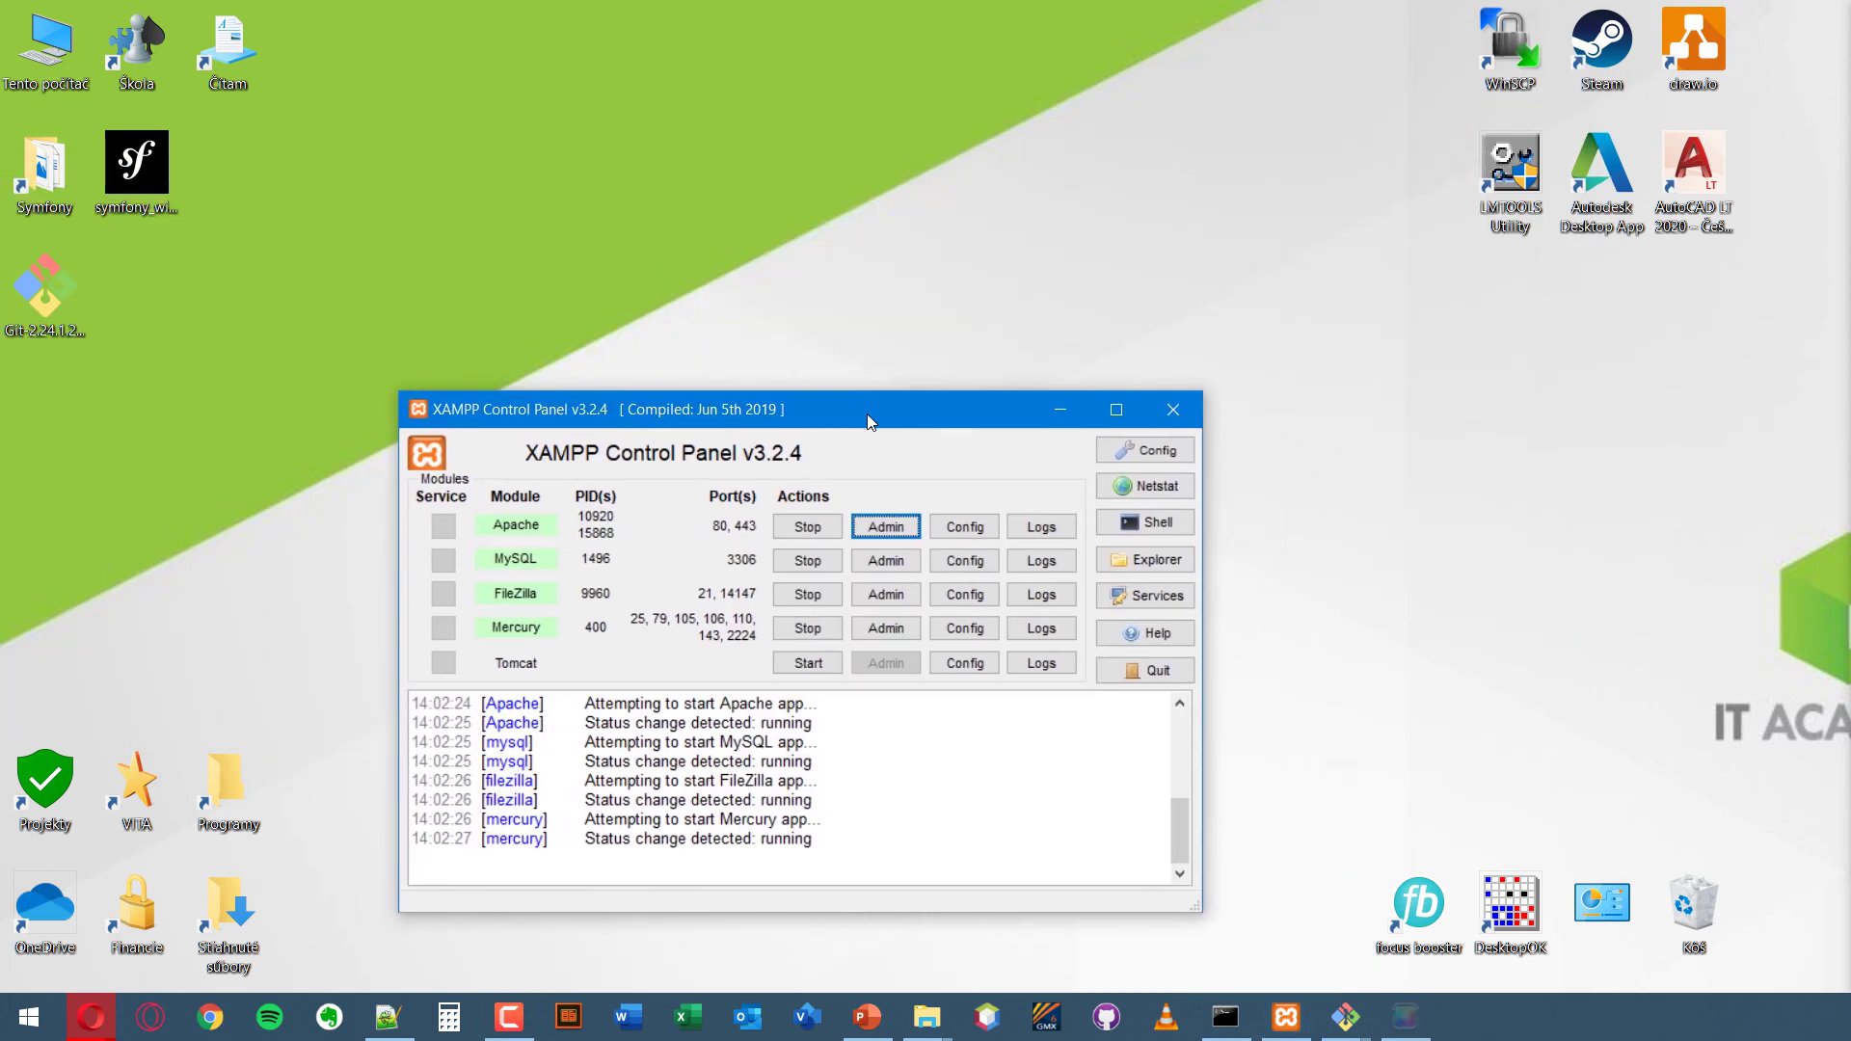